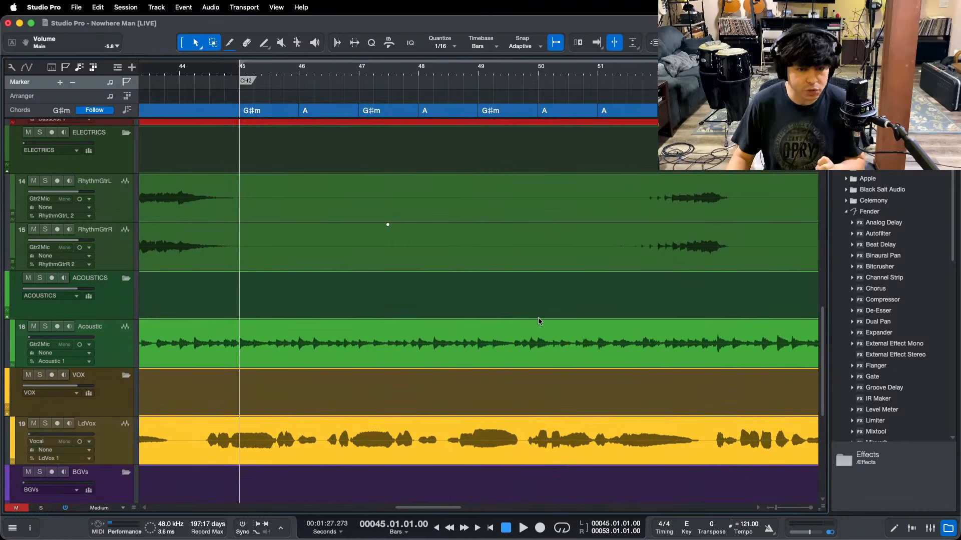
# Step: Look through the arrangement's tracks, from the guitars and vocals down to the reference songs and back up to the drums
pyautogui.scroll(-4, 446, 364)
pyautogui.scroll(-5, 305, 370)
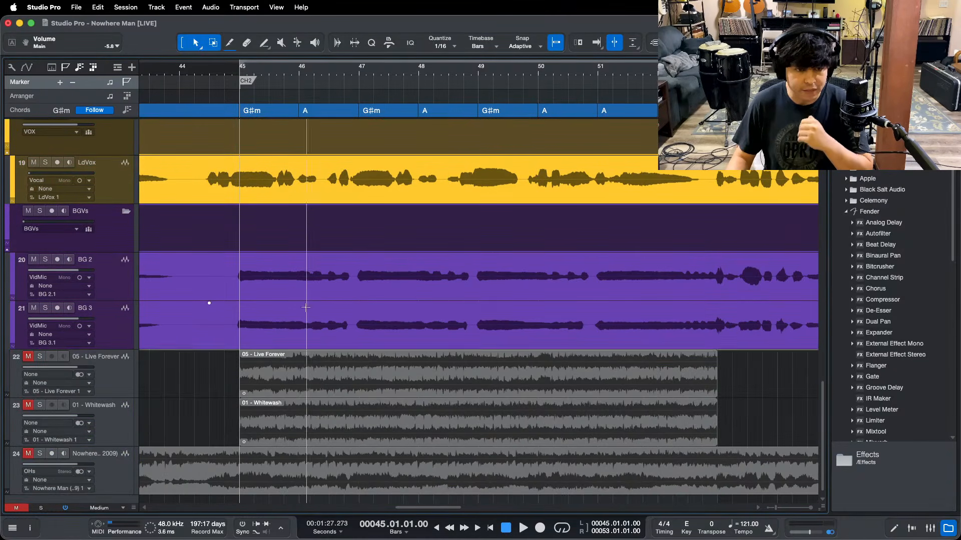
pyautogui.scroll(2, 341, 316)
pyautogui.scroll(1, 342, 316)
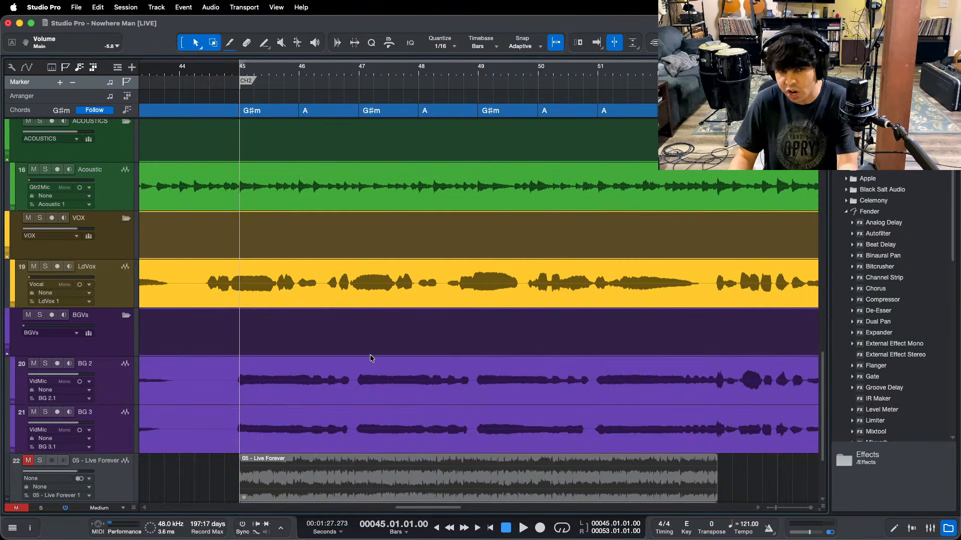
pyautogui.scroll(1, 364, 402)
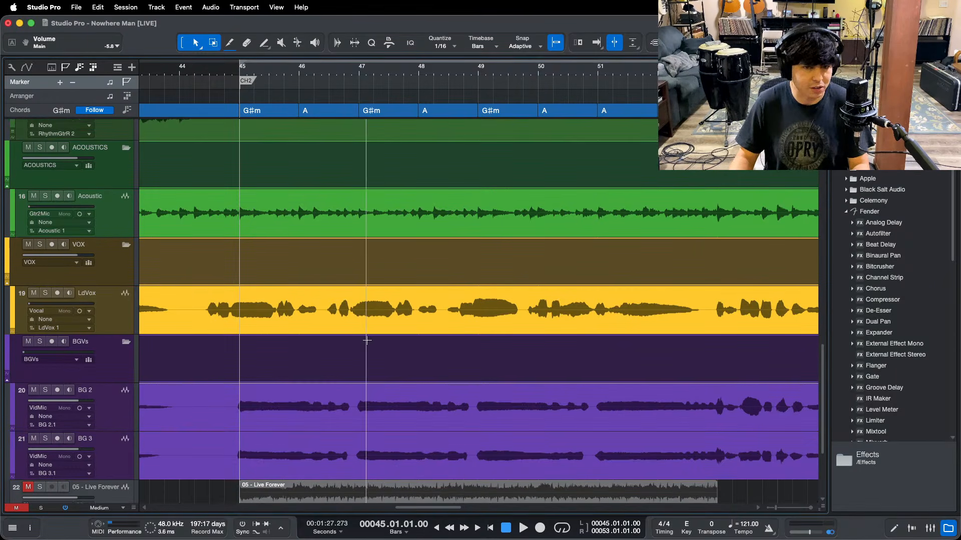
pyautogui.scroll(15, 427, 342)
pyautogui.scroll(8, 427, 342)
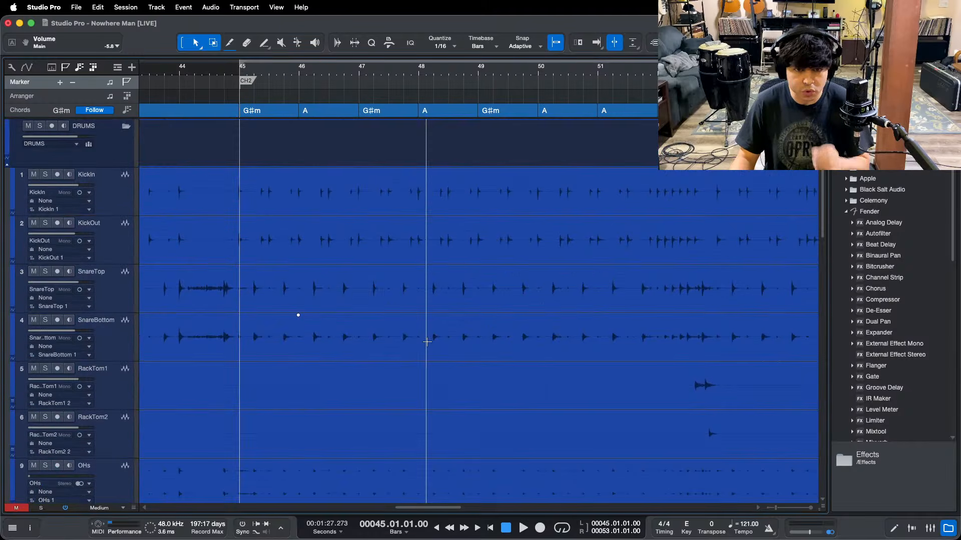
# Step: Show the mixer and look across its channels through to the effect returns, mix buses and reference tracks
pyautogui.press('F3')
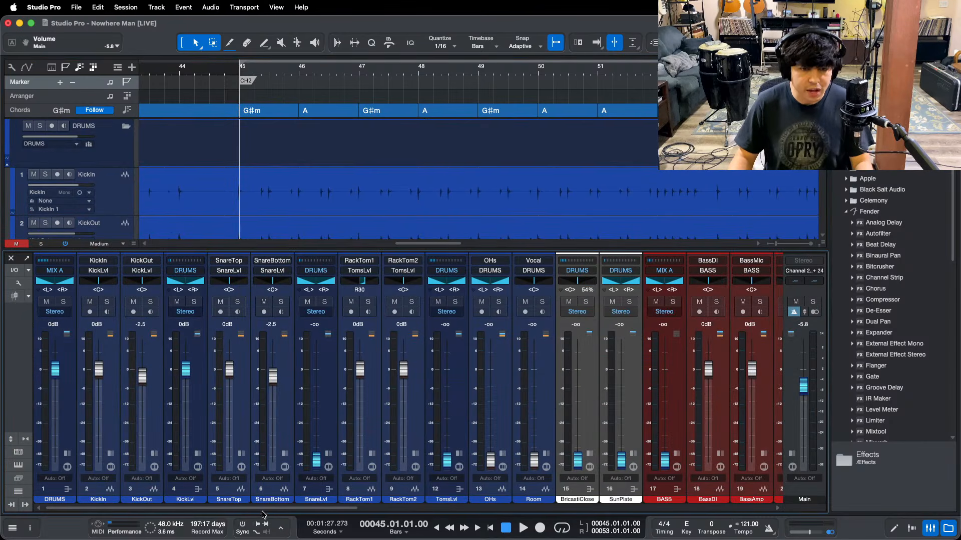
pyautogui.moveTo(264, 509); pyautogui.dragTo(711, 504)
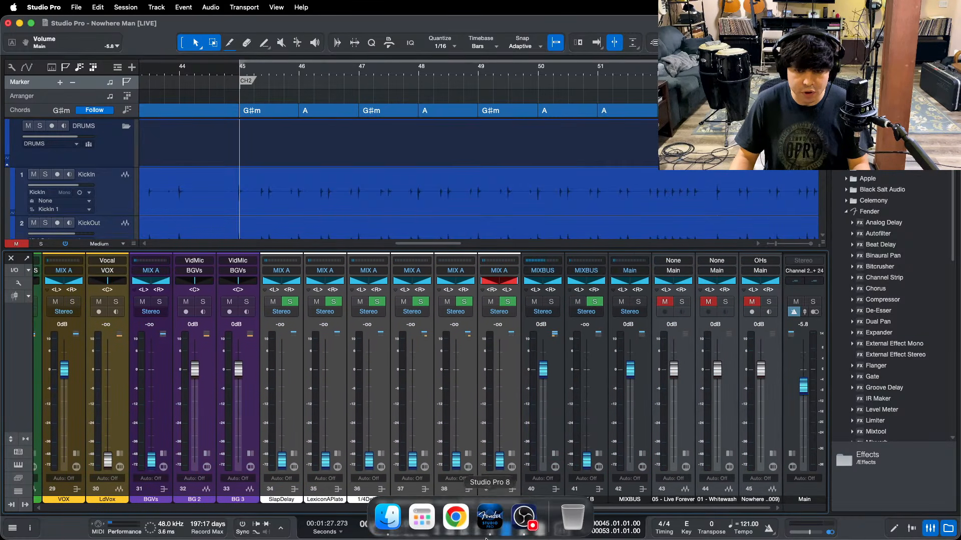
pyautogui.click(526, 518)
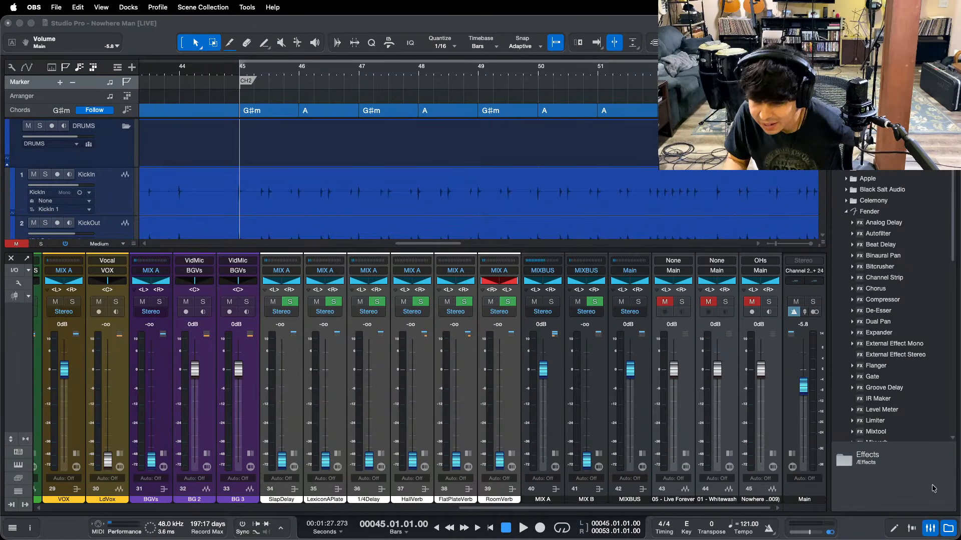
pyautogui.click(903, 482)
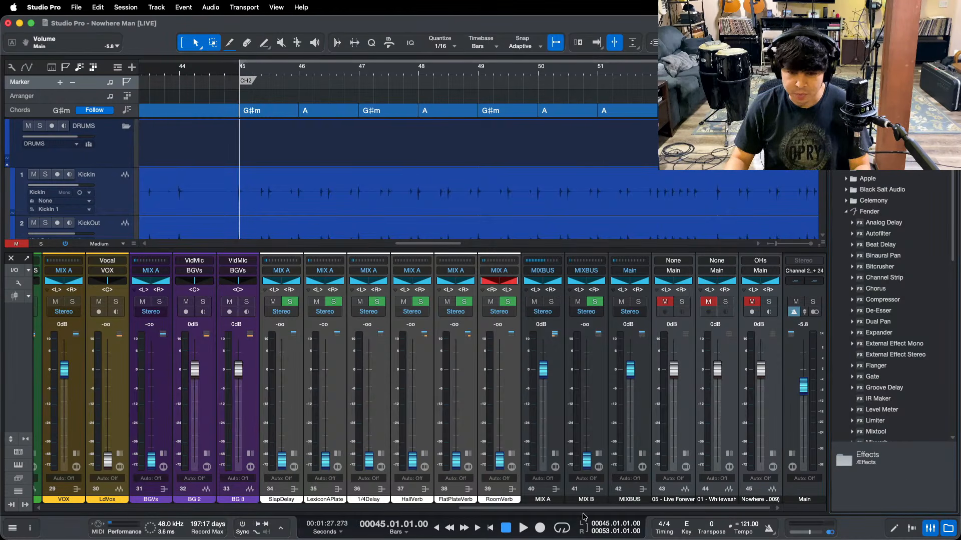
# Step: Expand the mixer to show inserts and sends, and look across the channels from the drums to the mix buses
pyautogui.moveTo(583, 515); pyautogui.dragTo(495, 481)
pyautogui.hscroll(-15, 494, 481)
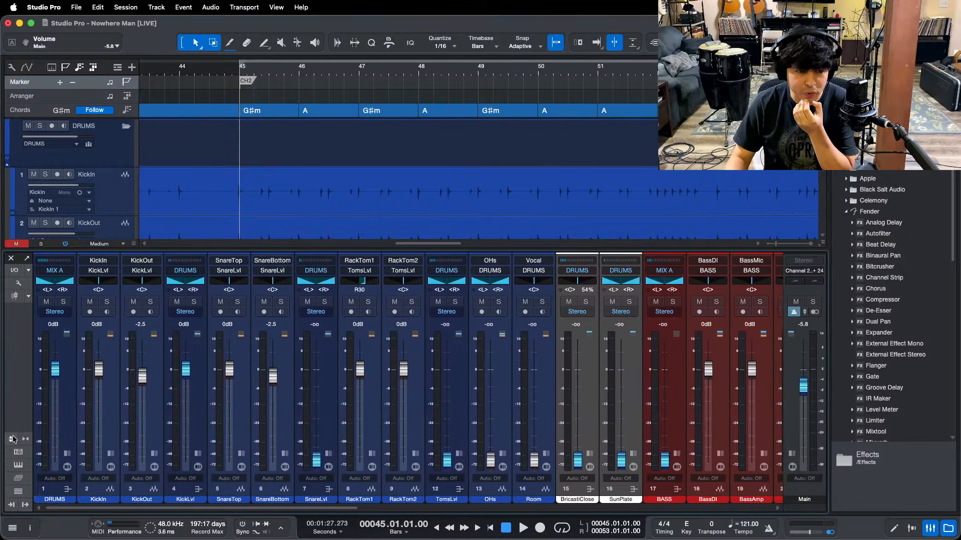
pyautogui.click(12, 439)
pyautogui.moveTo(243, 508); pyautogui.dragTo(387, 510)
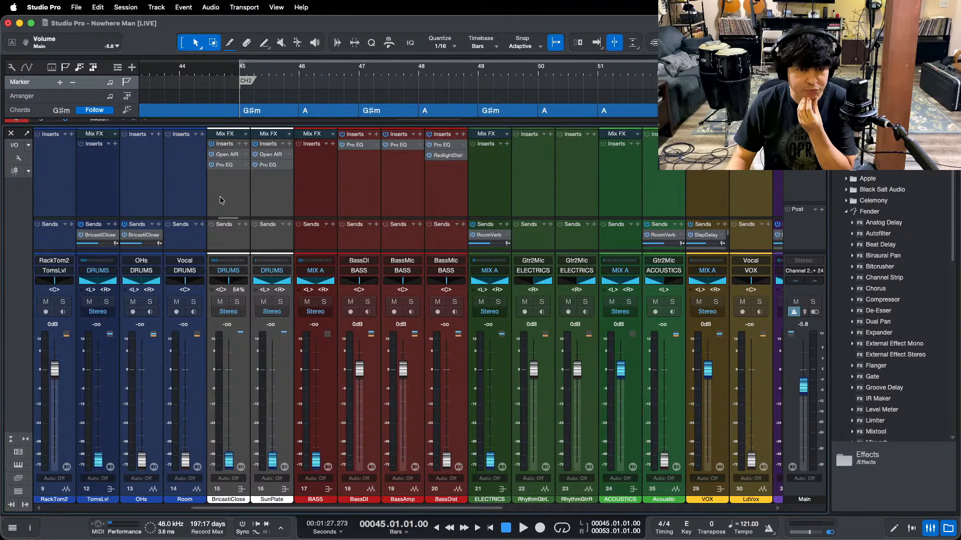
pyautogui.moveTo(496, 509); pyautogui.dragTo(774, 505)
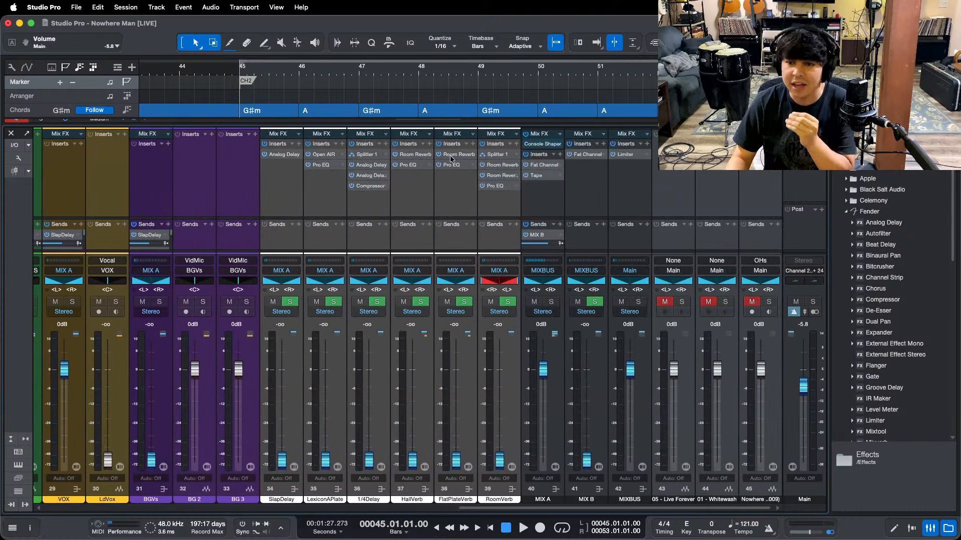
# Step: View the Console Shaper on the MIX A bus and open the bus's Fat Channel compressor
pyautogui.doubleClick(538, 144)
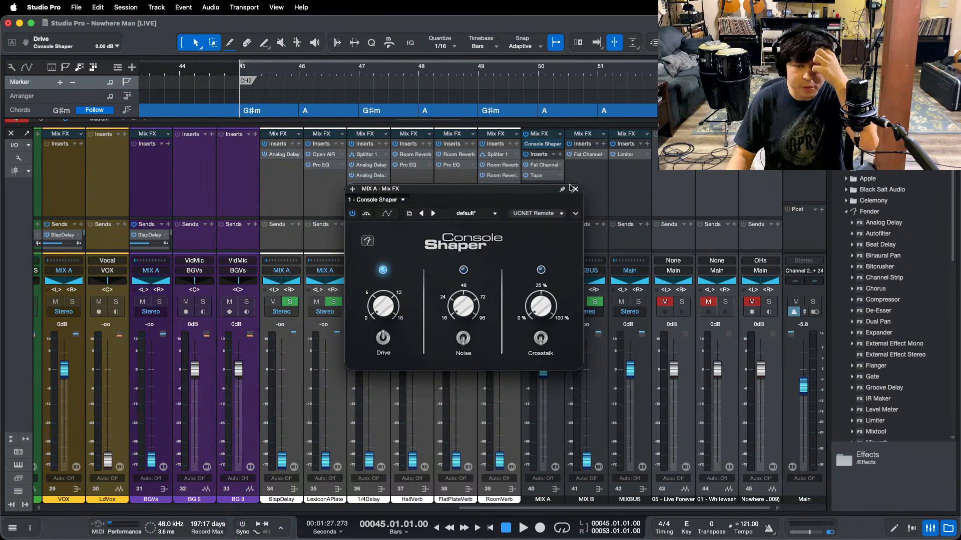
pyautogui.click(545, 165)
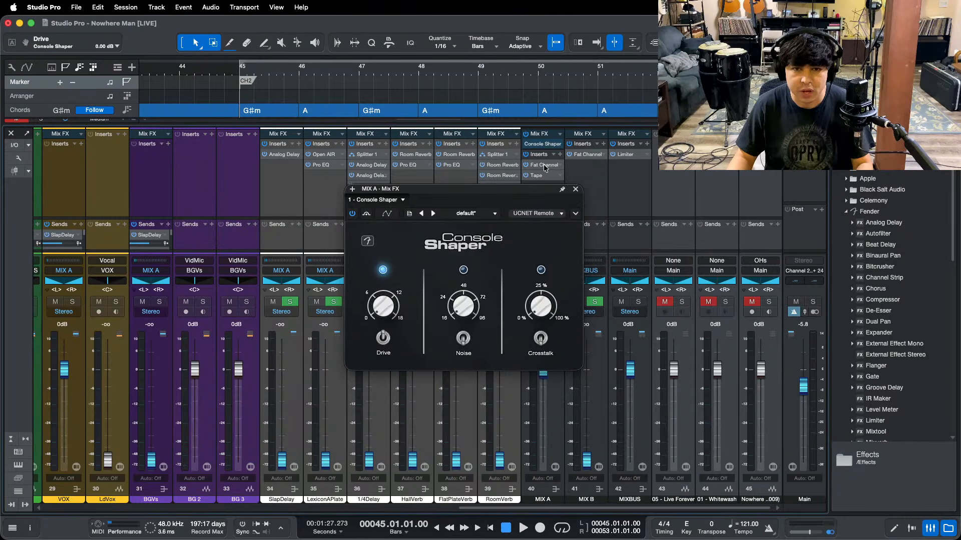
pyautogui.click(550, 230)
pyautogui.moveTo(640, 215); pyautogui.dragTo(545, 243)
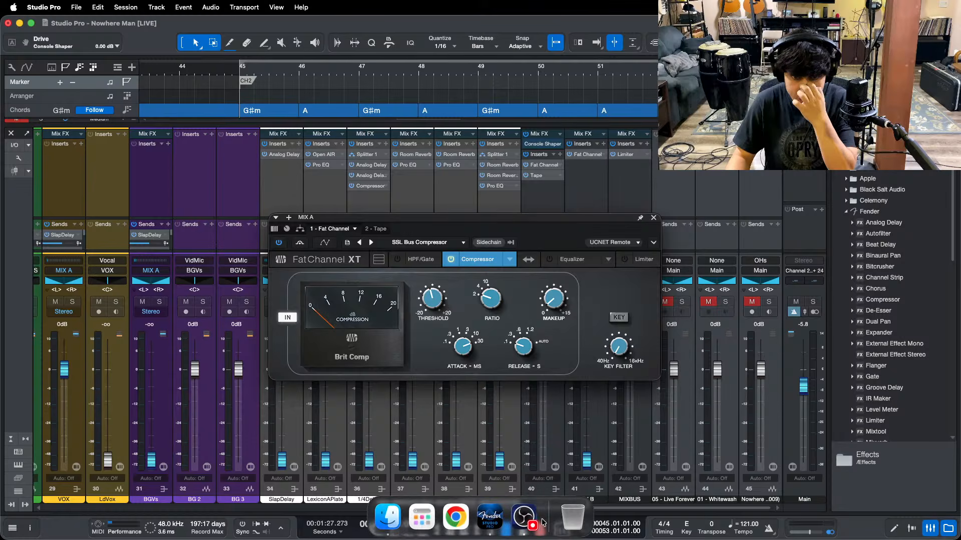
# Step: Examine the release, threshold and makeup settings of MIX A's Fat Channel compressor
pyautogui.click(524, 519)
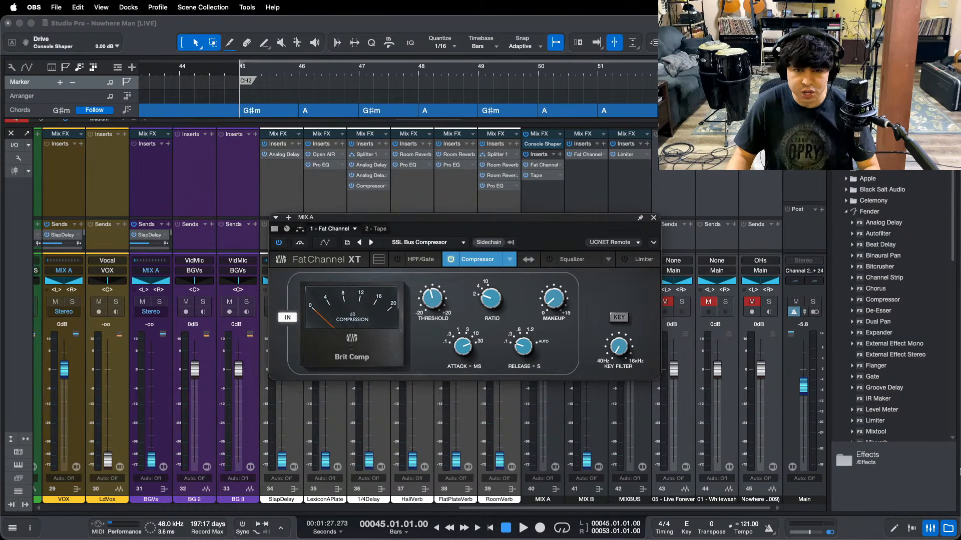
pyautogui.click(902, 471)
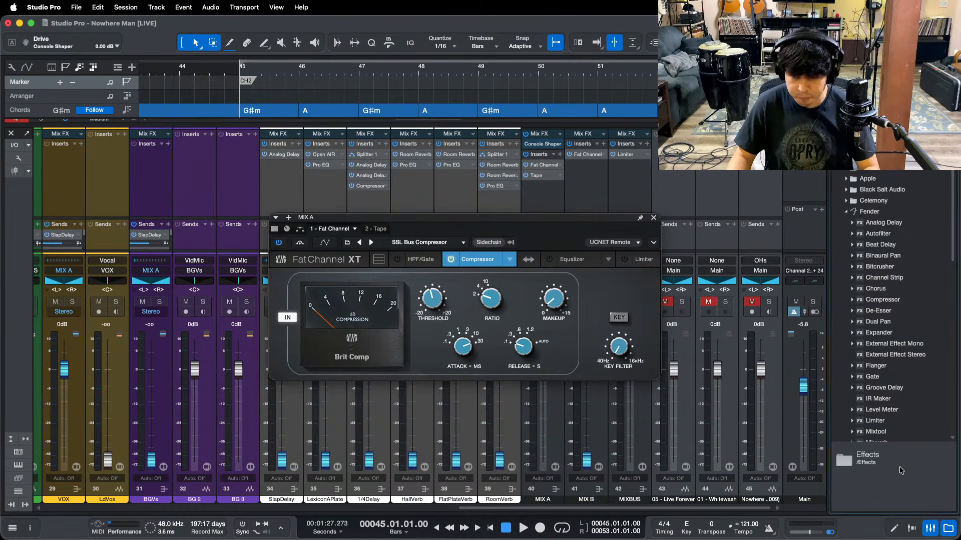
pyautogui.click(529, 345)
pyautogui.click(421, 298)
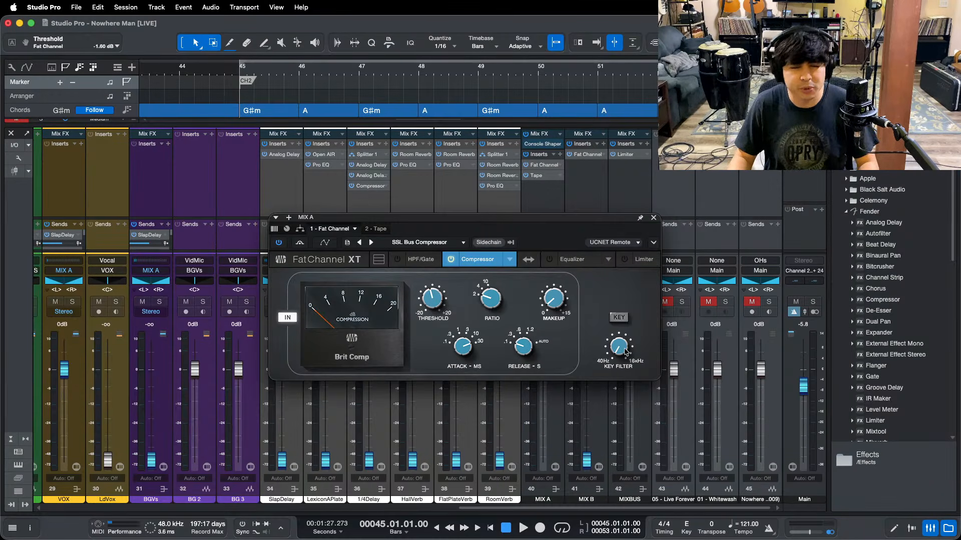
pyautogui.click(548, 299)
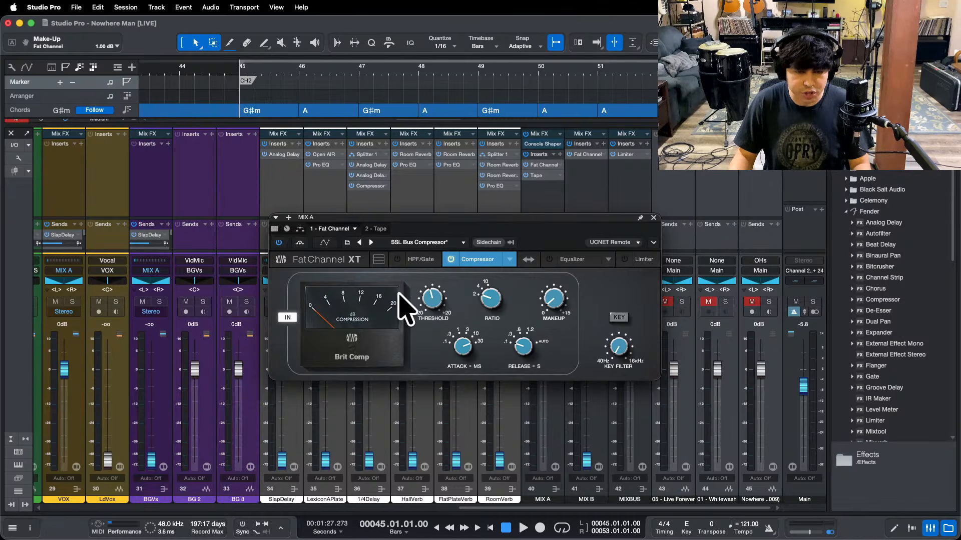
# Step: Examine the color amount, type and tape speed of MIX A's Tape plug-in, and close the open plug-in and channel windows
pyautogui.click(383, 231)
pyautogui.moveTo(573, 245); pyautogui.dragTo(506, 189)
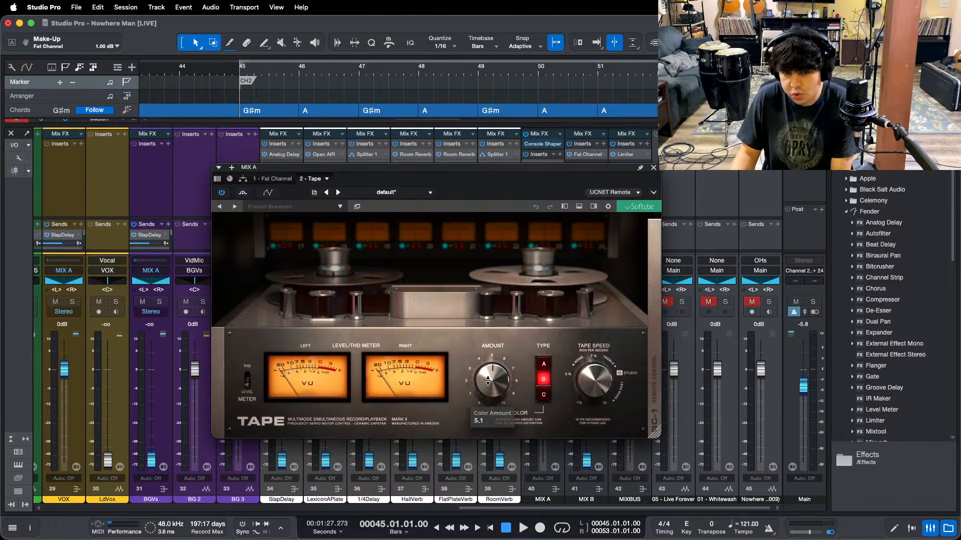
pyautogui.click(489, 381)
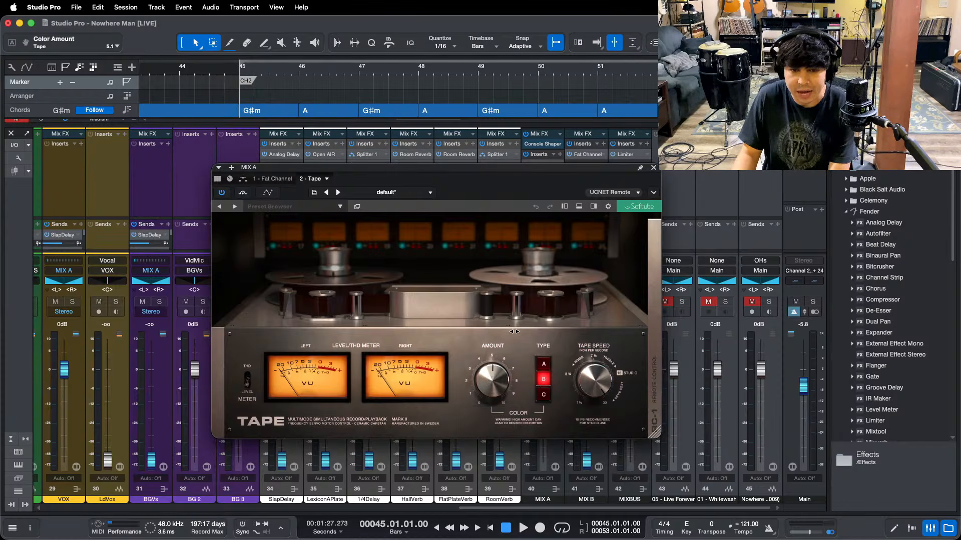
pyautogui.moveTo(485, 386)
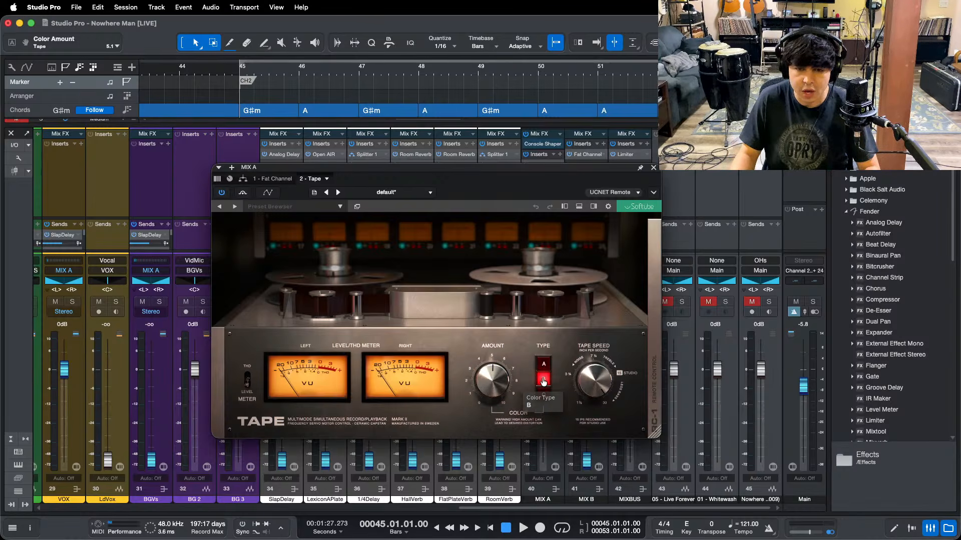
pyautogui.moveTo(568, 387)
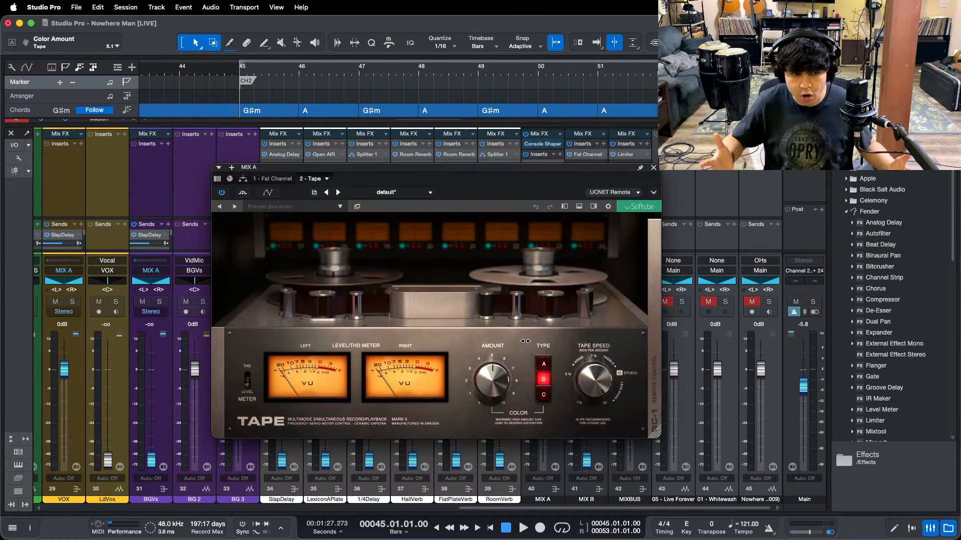
pyautogui.moveTo(549, 364)
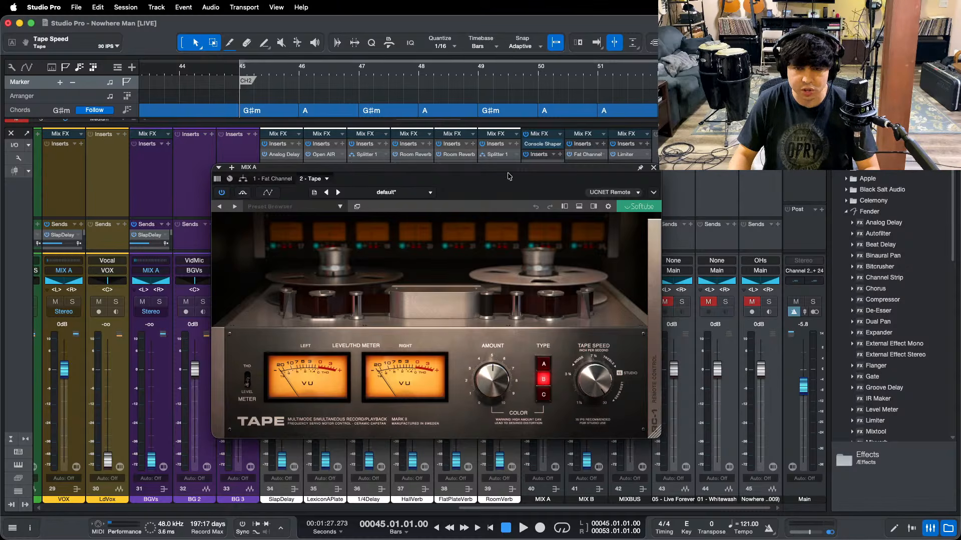
pyautogui.click(655, 166)
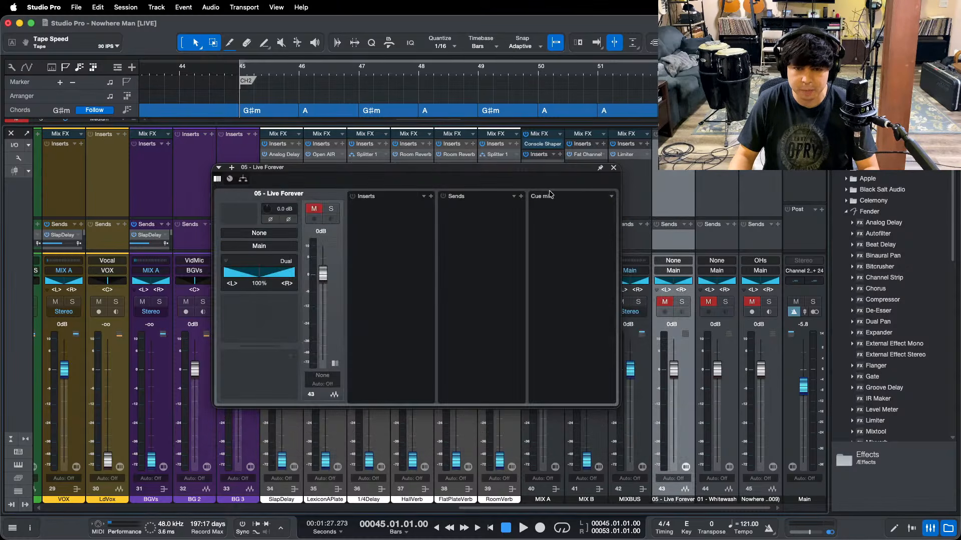
pyautogui.click(614, 172)
pyautogui.click(549, 200)
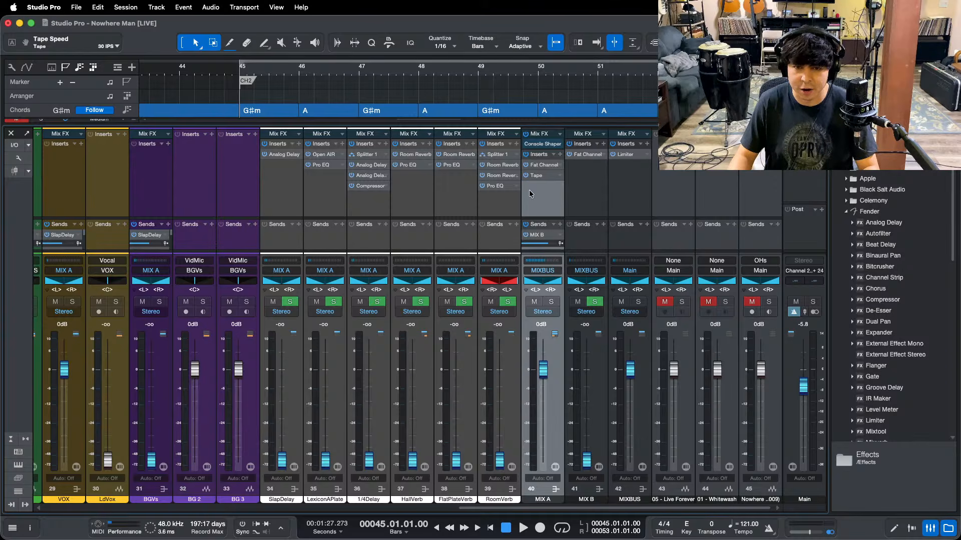
# Step: Open the Limiter on the MIXBUS channel, examine its settings and close it
pyautogui.click(633, 158)
pyautogui.moveTo(487, 290); pyautogui.dragTo(605, 217)
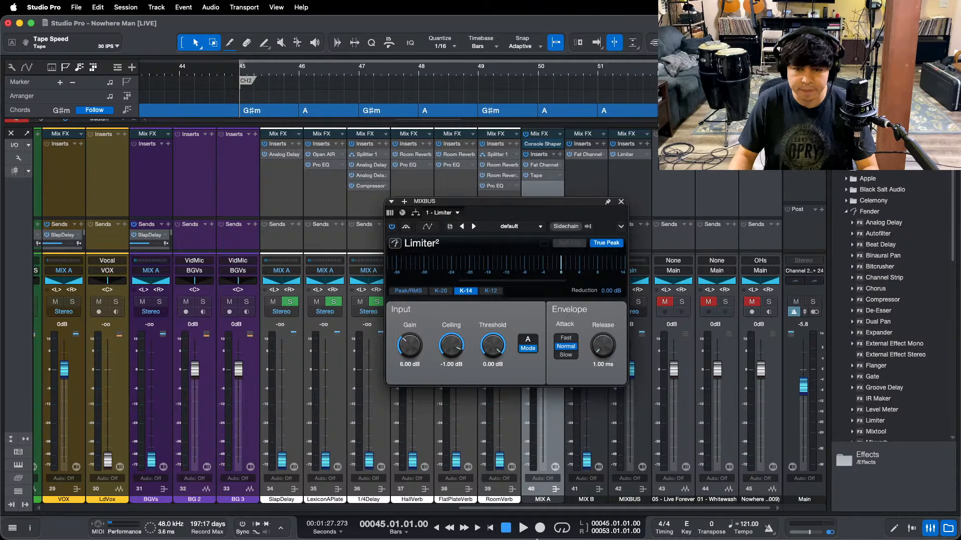
pyautogui.click(520, 518)
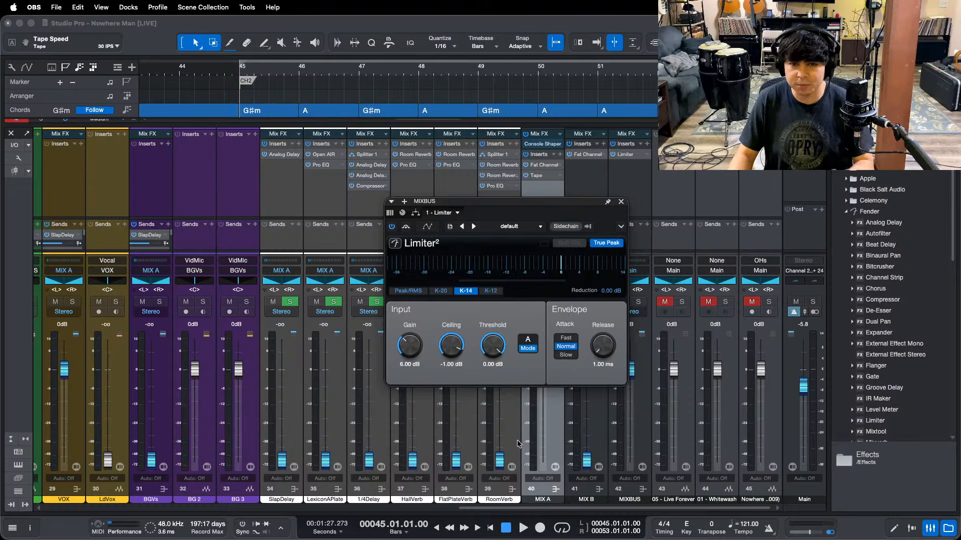
pyautogui.click(866, 494)
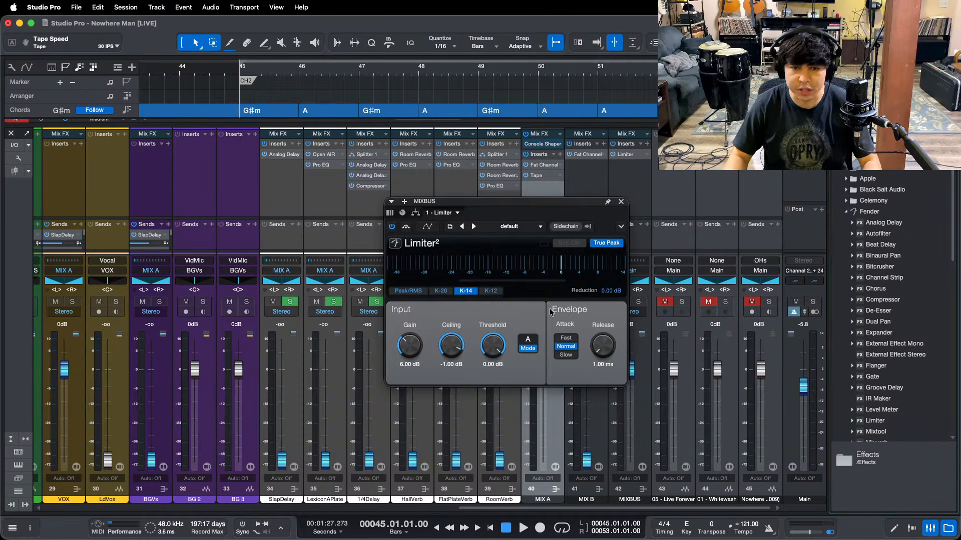
pyautogui.click(620, 202)
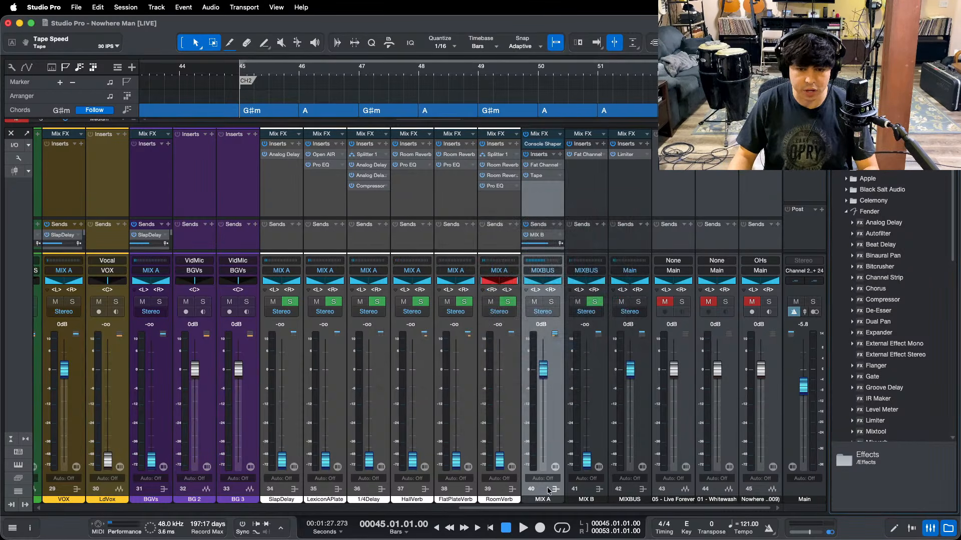
# Step: Bring the drum channels into view and collapse the mixer's inserts and sends
pyautogui.moveTo(553, 508); pyautogui.dragTo(70, 521)
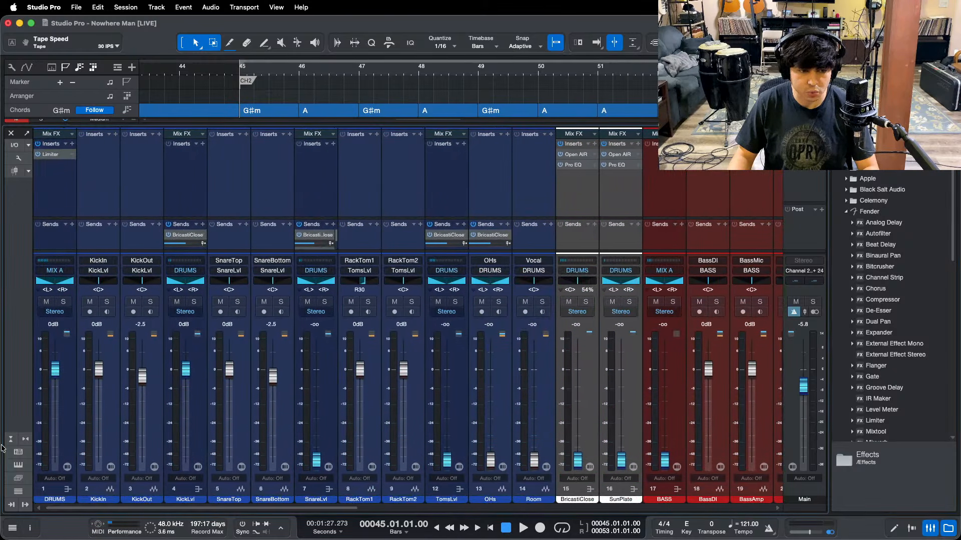
pyautogui.click(20, 439)
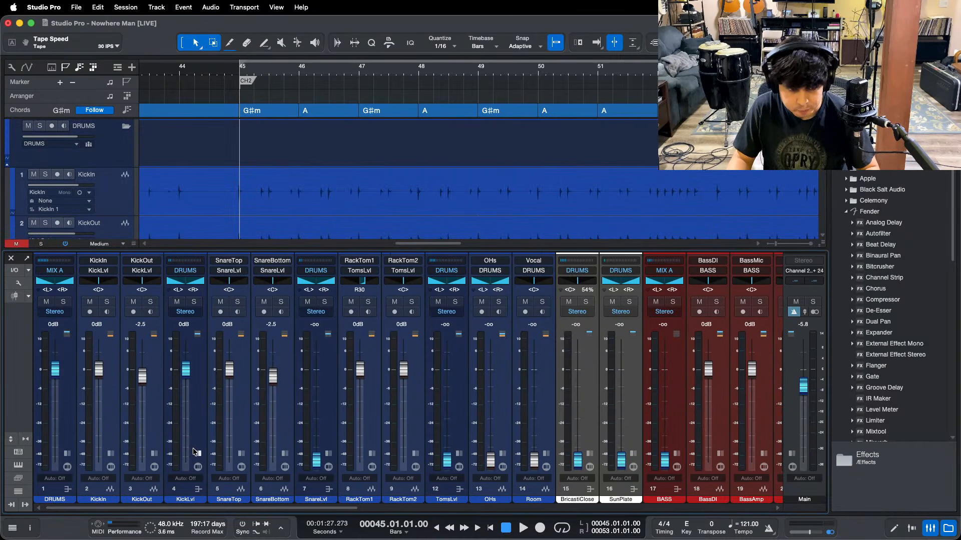
# Step: Hide the mixer to look over the arrangement's tracks, and show it again at the drum channels
pyautogui.press('F3')
pyautogui.scroll(-10, 491, 350)
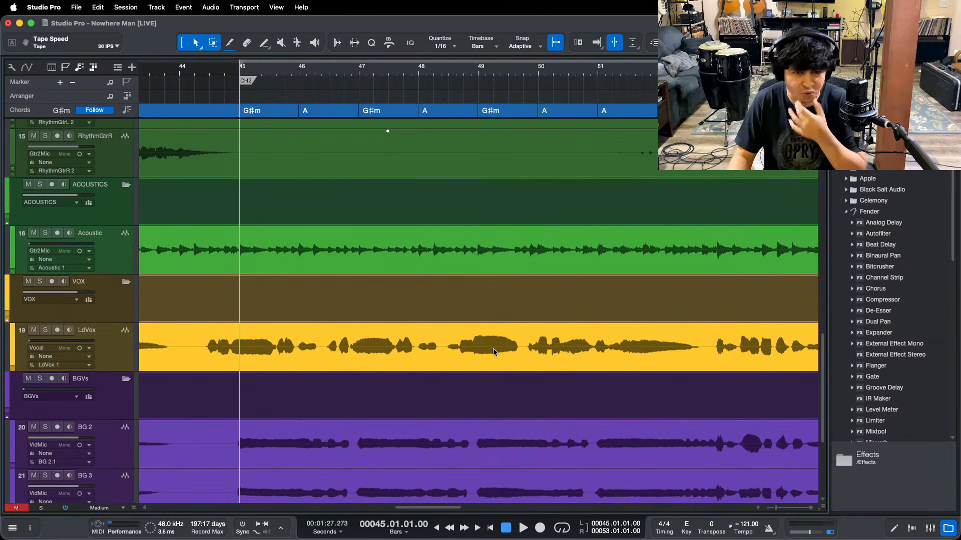
pyautogui.scroll(-4, 493, 351)
pyautogui.scroll(14, 601, 401)
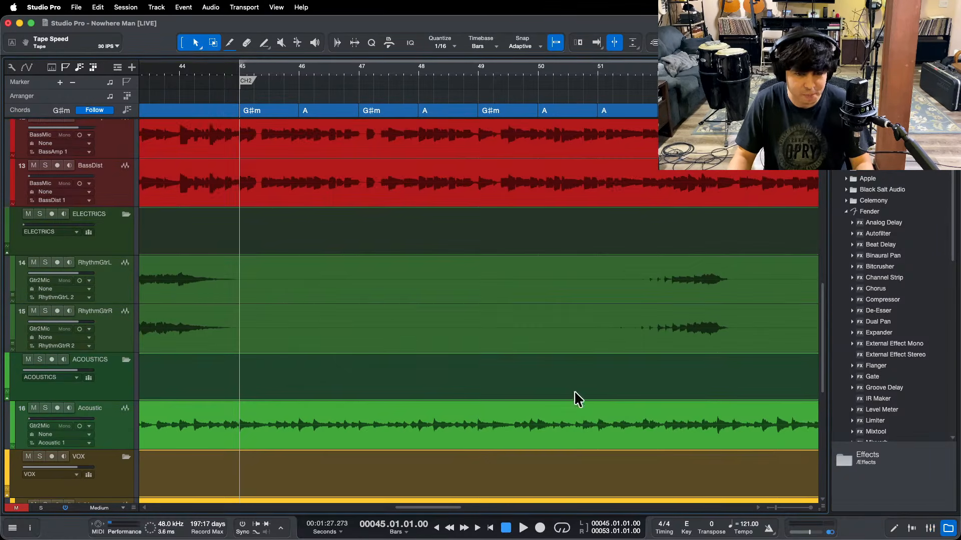
pyautogui.press('F3')
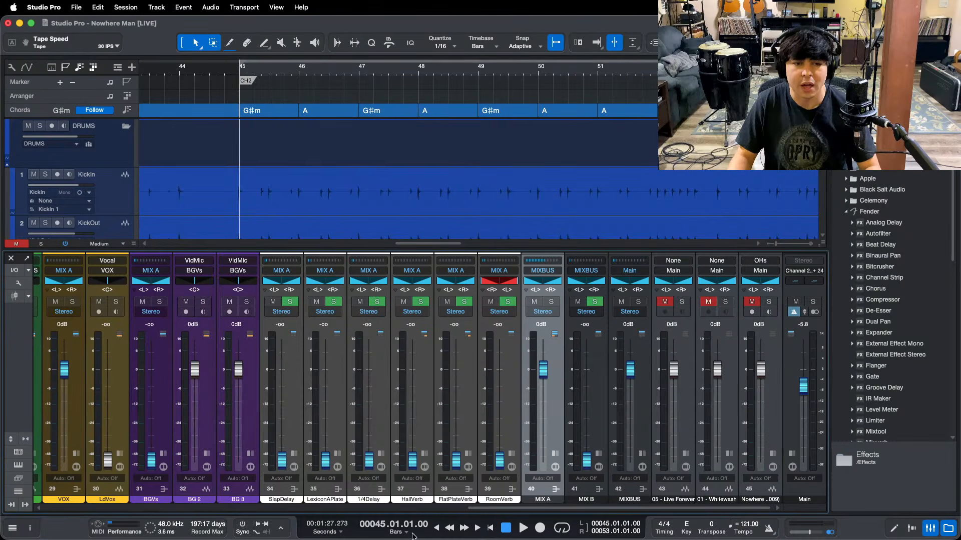
pyautogui.moveTo(472, 508); pyautogui.dragTo(45, 509)
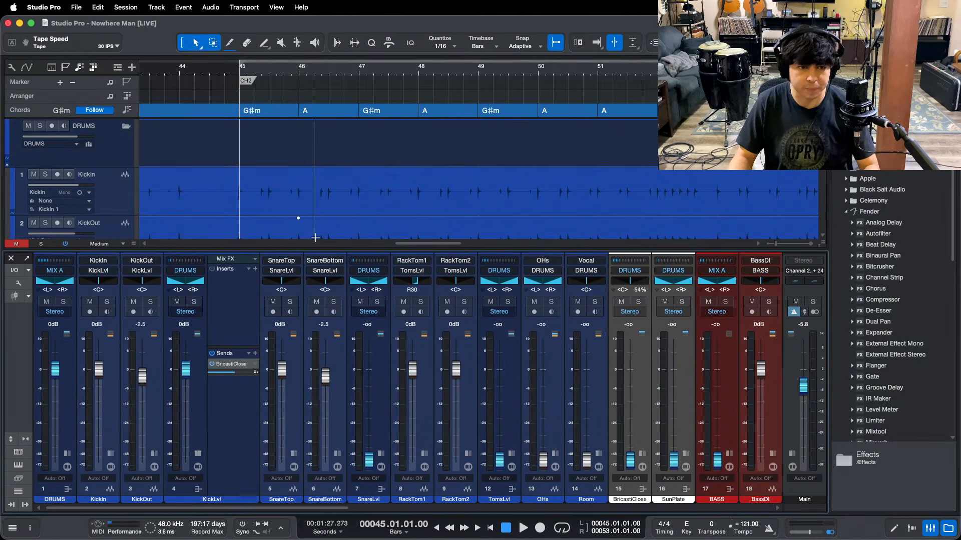
# Step: Start playback at the CH2 marker and show the full length of the song above the mixer
pyautogui.press('space')
pyautogui.press('f')
pyautogui.press('F3')
pyautogui.hotkey('shift', 'f')
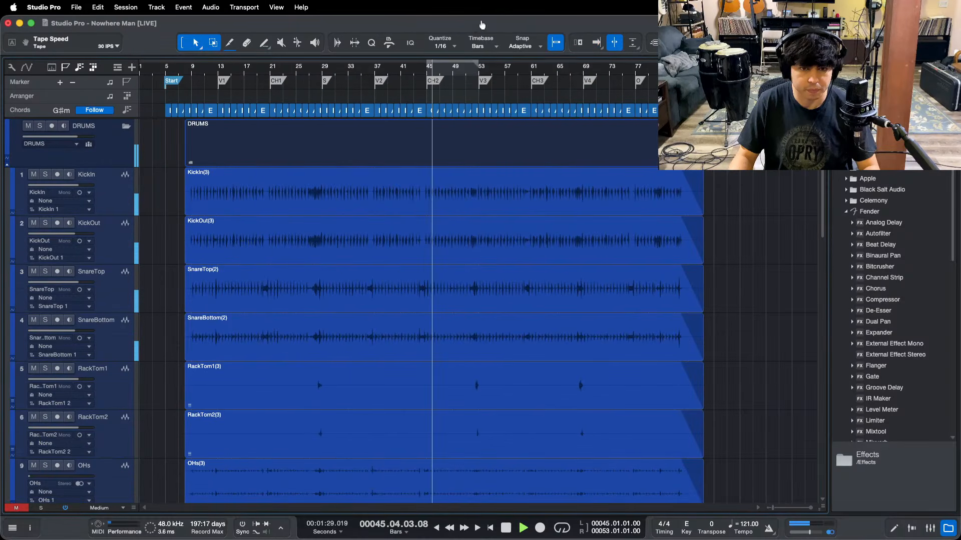
pyautogui.press('F3')
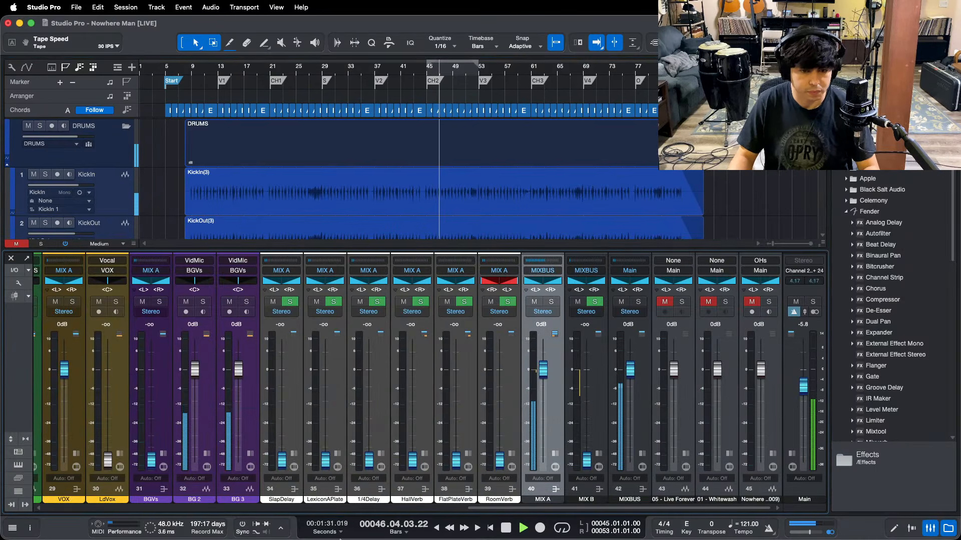
# Step: Solo KickIn and KickOut in turn to hear each mic over looped bars 45 to 53, and clear the solos
pyautogui.moveTo(90, 508)
pyautogui.mouseDown()
pyautogui.moveTo(338, 508)
pyautogui.moveTo(90, 508)
pyautogui.mouseUp()
pyautogui.click(107, 302)
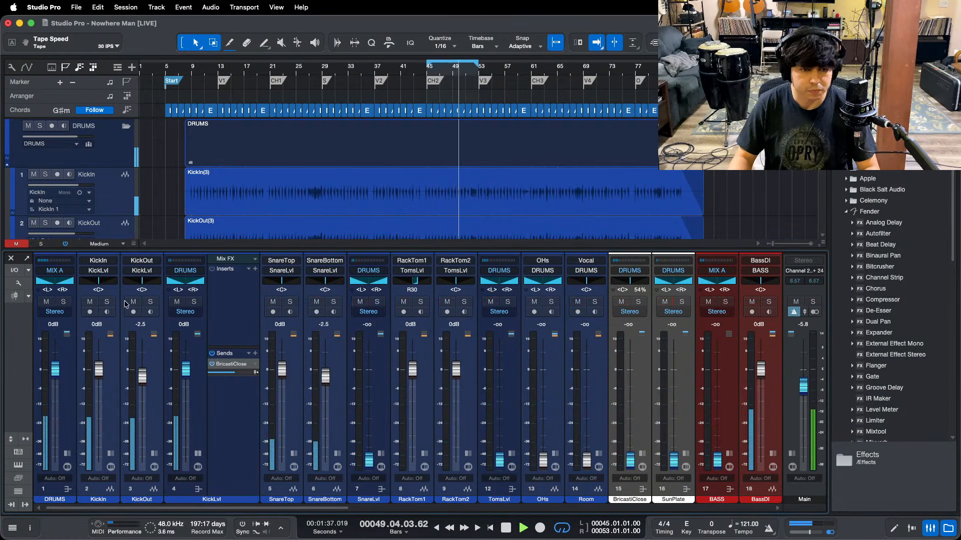
pyautogui.click(151, 302)
pyautogui.hotkey('shift', 'l')
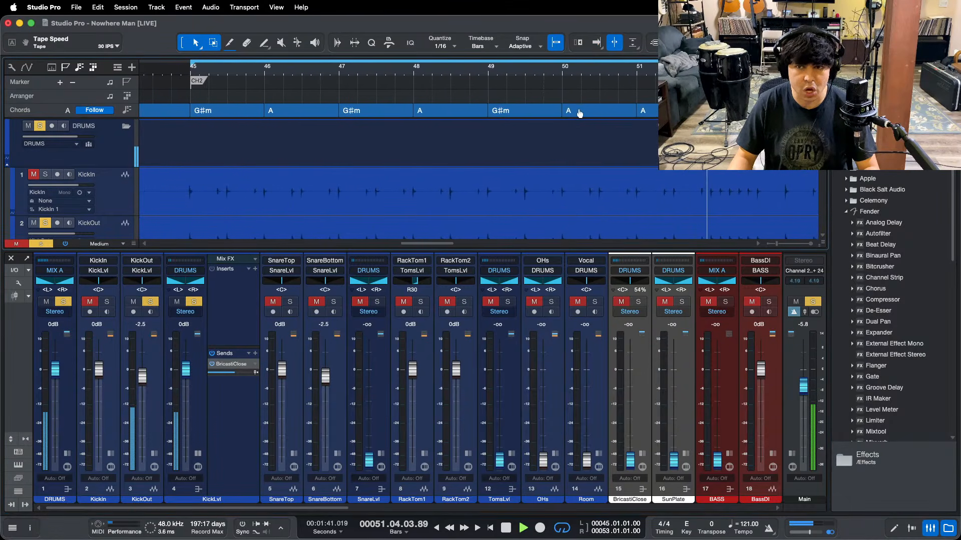
pyautogui.press('f')
pyautogui.hotkey('shift', 's')
# Step: Look over the stored FX chains available for the KickLvl inserts, stopping playback
pyautogui.click(248, 269)
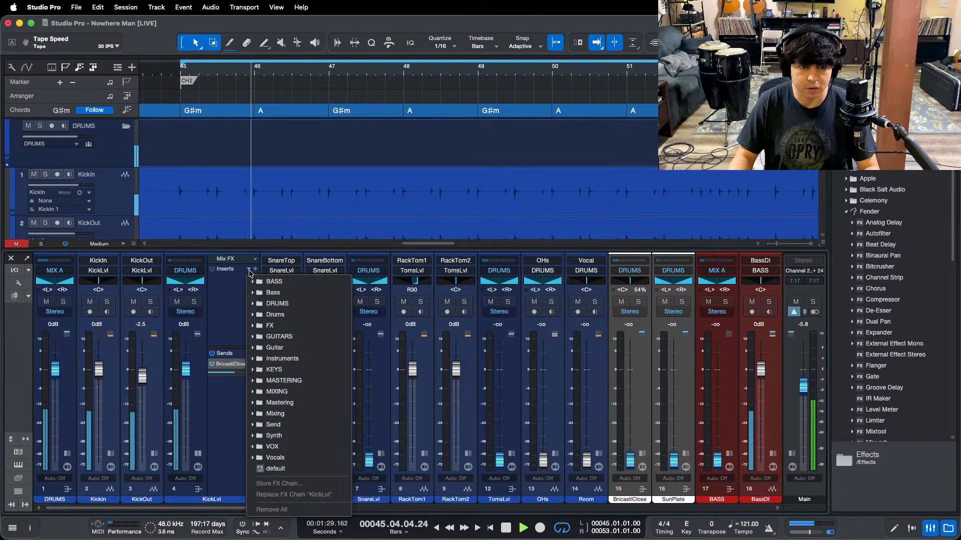
pyautogui.press('Escape')
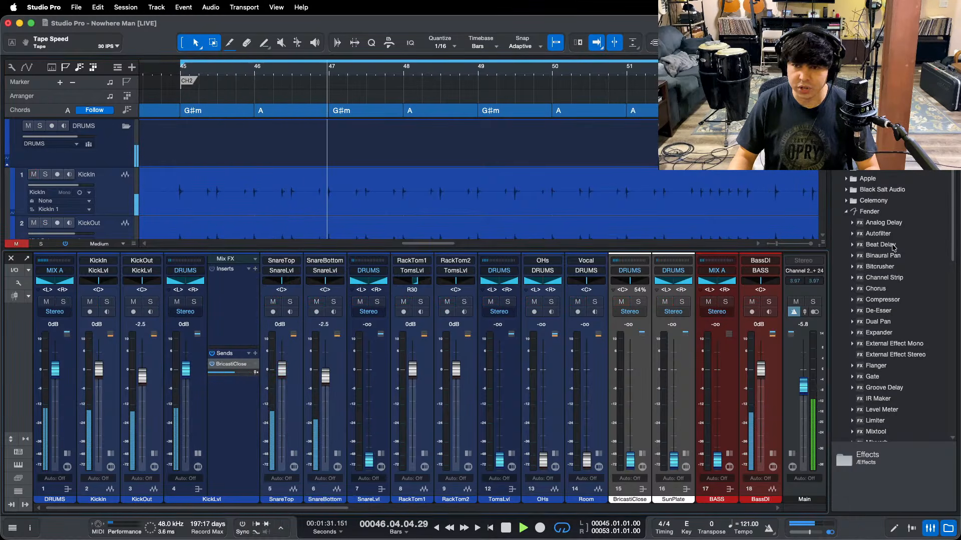
pyautogui.press('space')
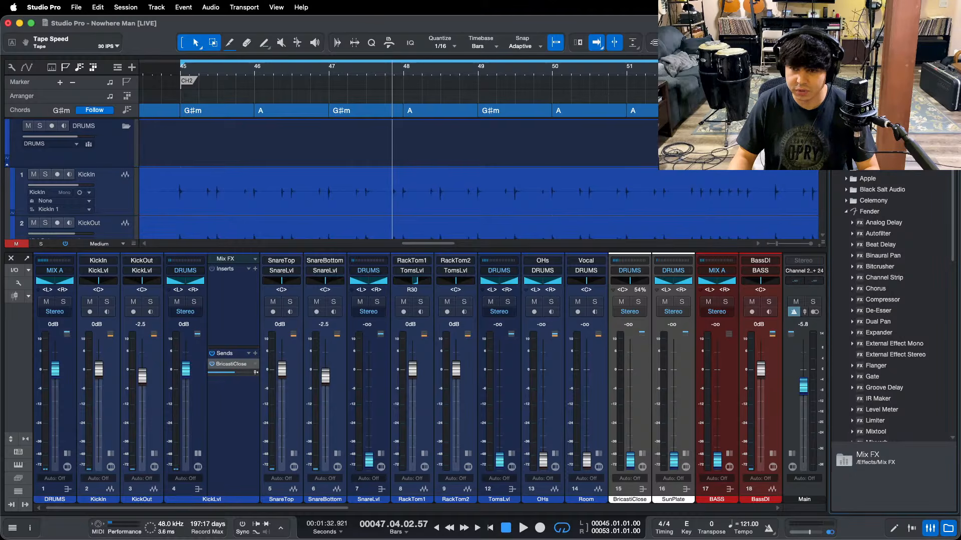
pyautogui.scroll(5, 890, 305)
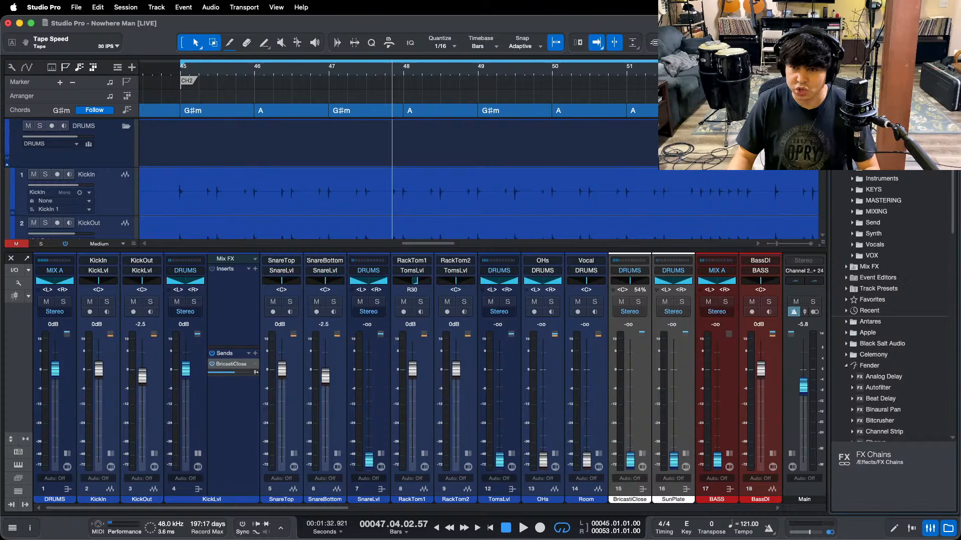
pyautogui.scroll(-5, 891, 306)
# Step: Load the KickLvl FX chain from the DRUMS folder onto the KickLvl channel's inserts
pyautogui.click(250, 270)
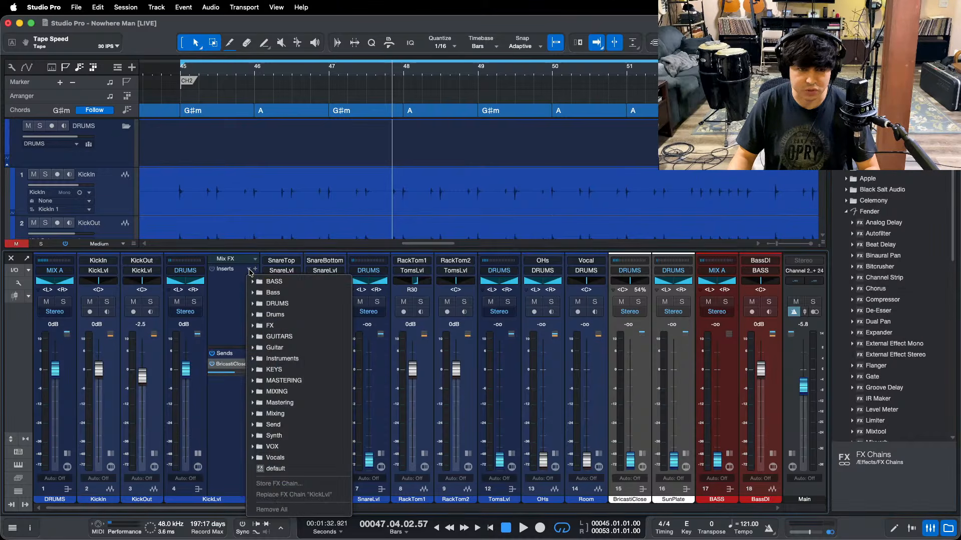
pyautogui.press('Right')
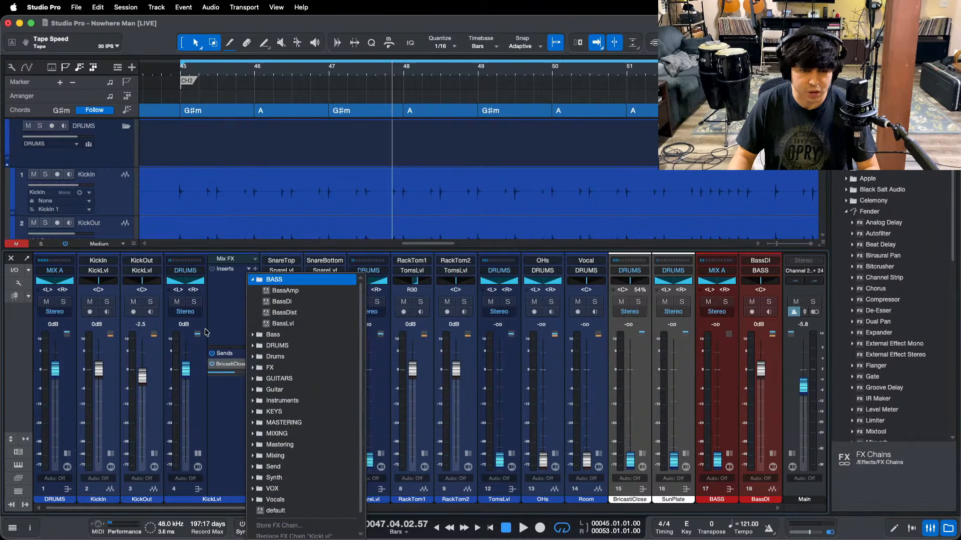
pyautogui.click(253, 279)
pyautogui.click(278, 302)
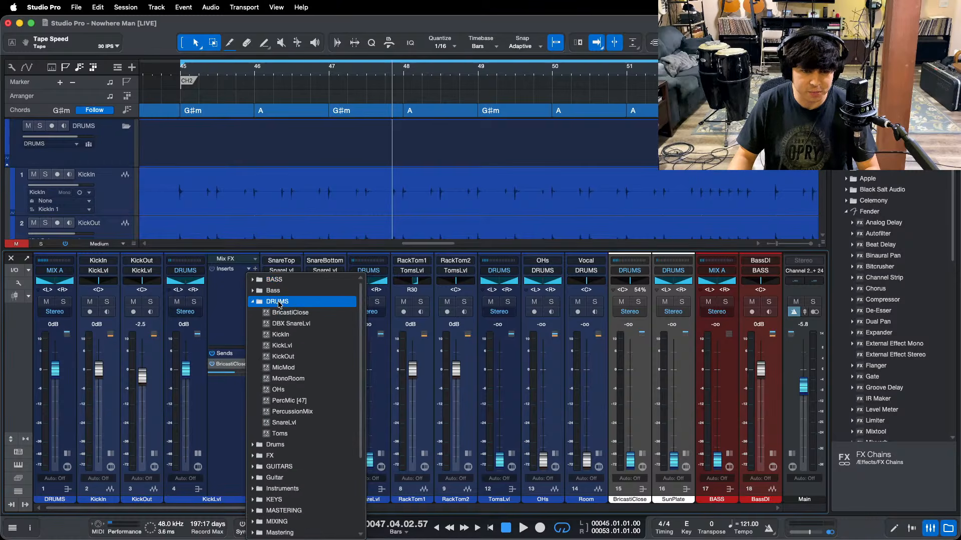
pyautogui.click(290, 346)
# Step: Open the Limiter on KickLvl during looped playback and view the full arrangement with the mixer hidden
pyautogui.click(231, 281)
pyautogui.press('space')
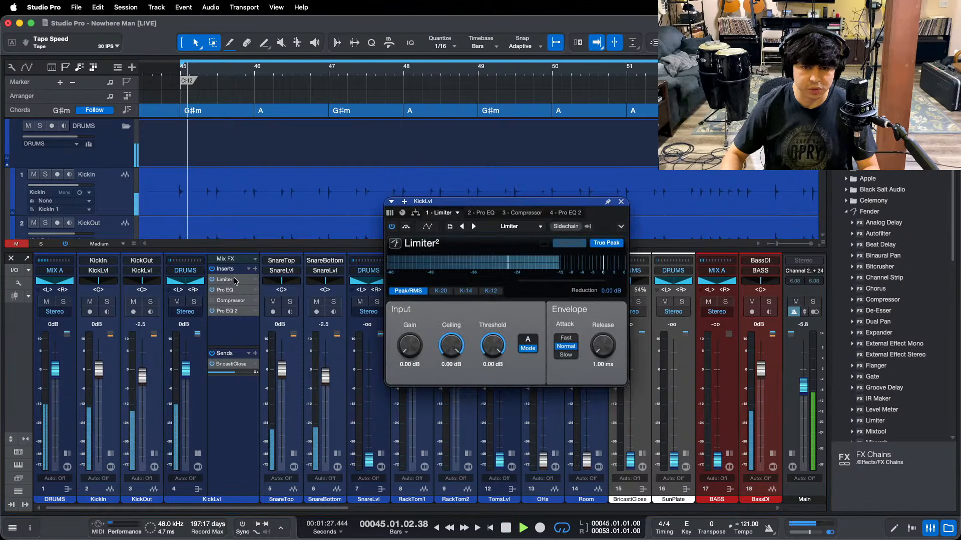
pyautogui.moveTo(602, 226); pyautogui.dragTo(609, 237)
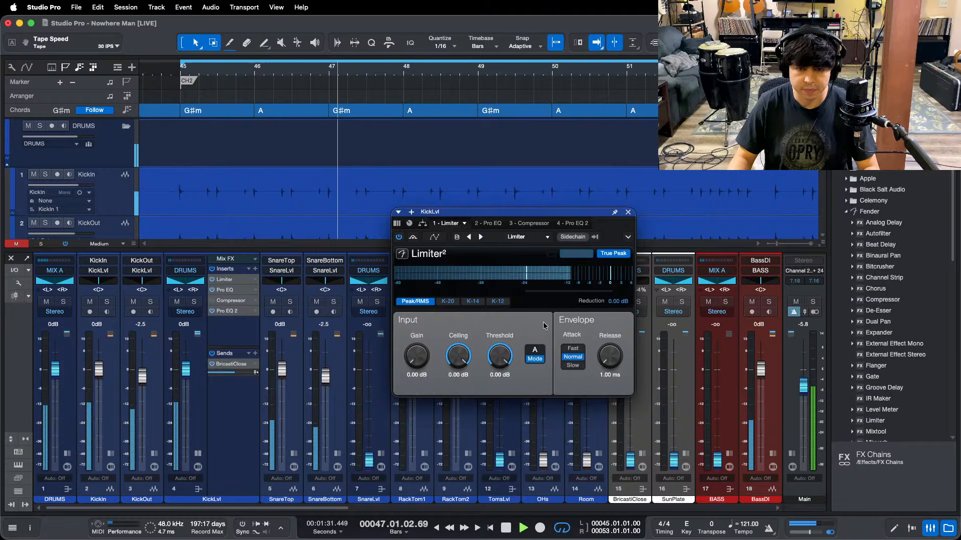
pyautogui.press('f')
pyautogui.hotkey('shift', 'z')
pyautogui.press('F3')
pyautogui.press('f')
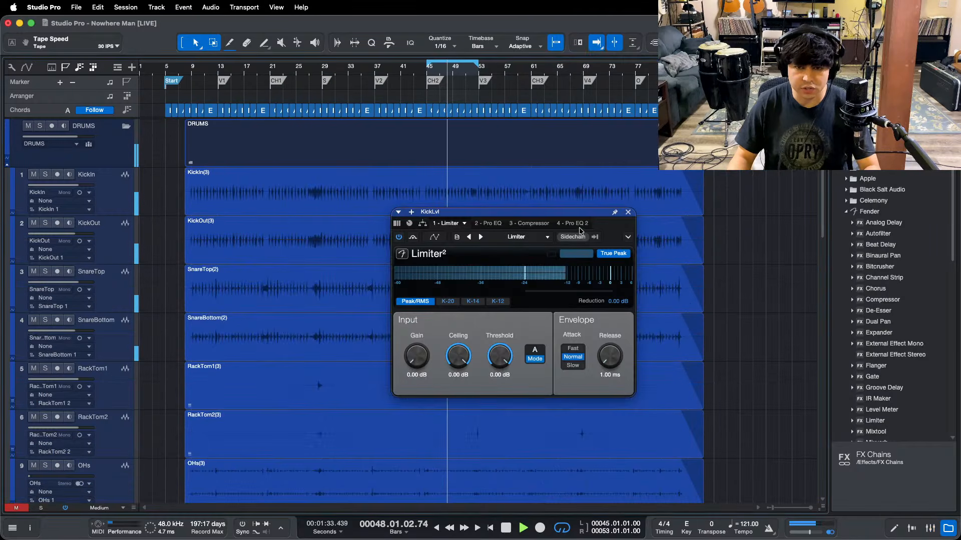
# Step: Move the Limiter window down clear of the kick waveforms and select the KickIn and KickOut events
pyautogui.moveTo(596, 218); pyautogui.dragTo(579, 300)
pyautogui.press('f')
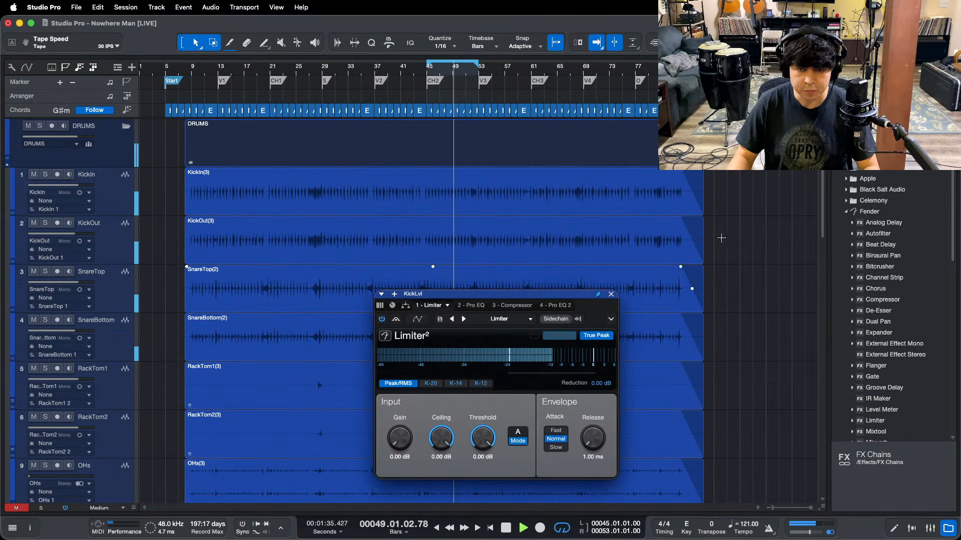
pyautogui.moveTo(740, 209); pyautogui.dragTo(485, 249)
pyautogui.press('f')
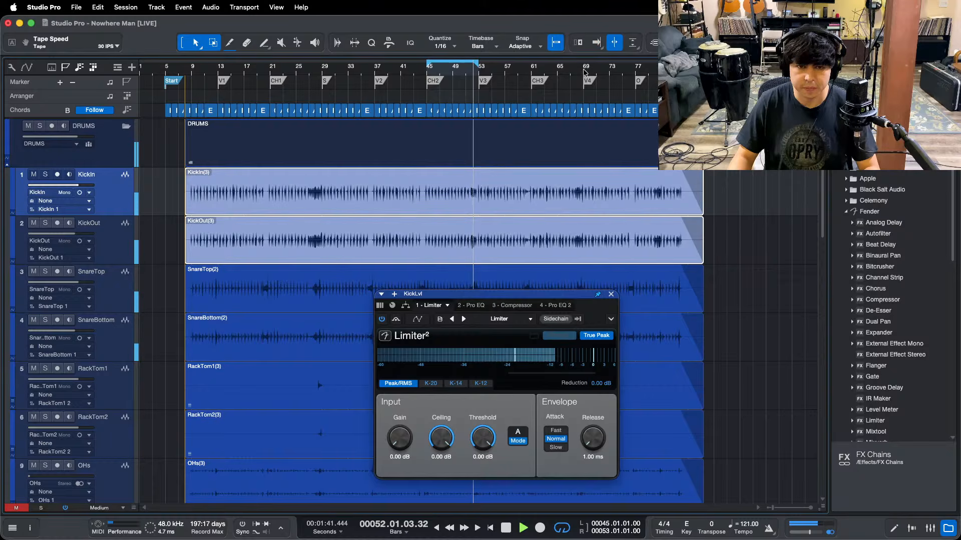
# Step: Stop playback and set the KickLvl Limiter's ceiling to -9 dB
pyautogui.press('space')
pyautogui.doubleClick(449, 458)
pyautogui.write('-9')
pyautogui.press('Return')
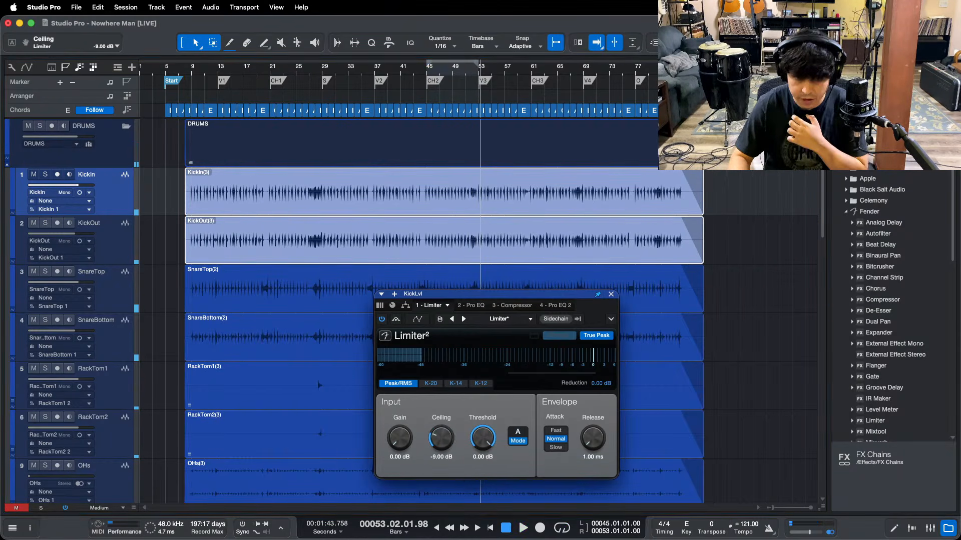
# Step: Play the song near the outro and at the first chorus to check the Limiter's gain reduction on the kick
pyautogui.scroll(5, 584, 90)
pyautogui.click(579, 65)
pyautogui.press('space')
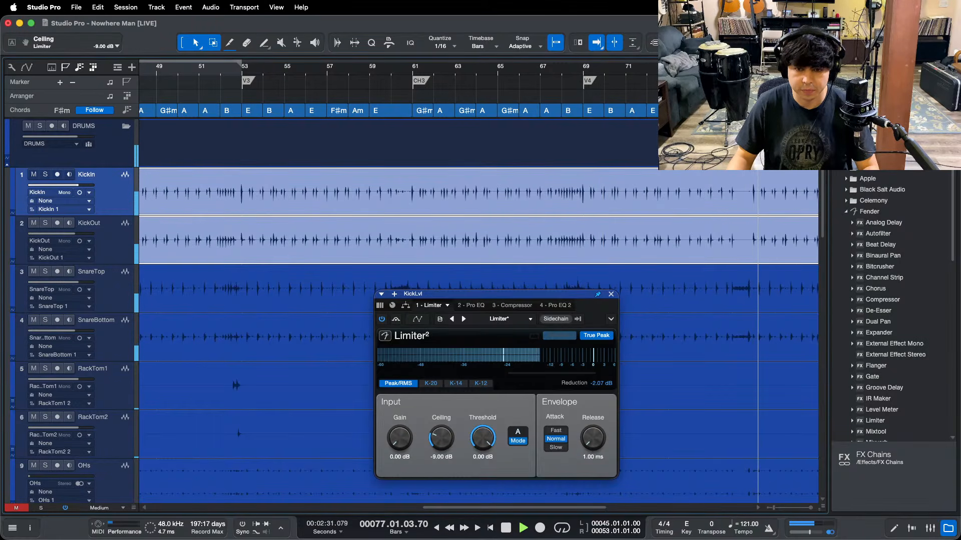
pyautogui.hotkey('shift', 'f')
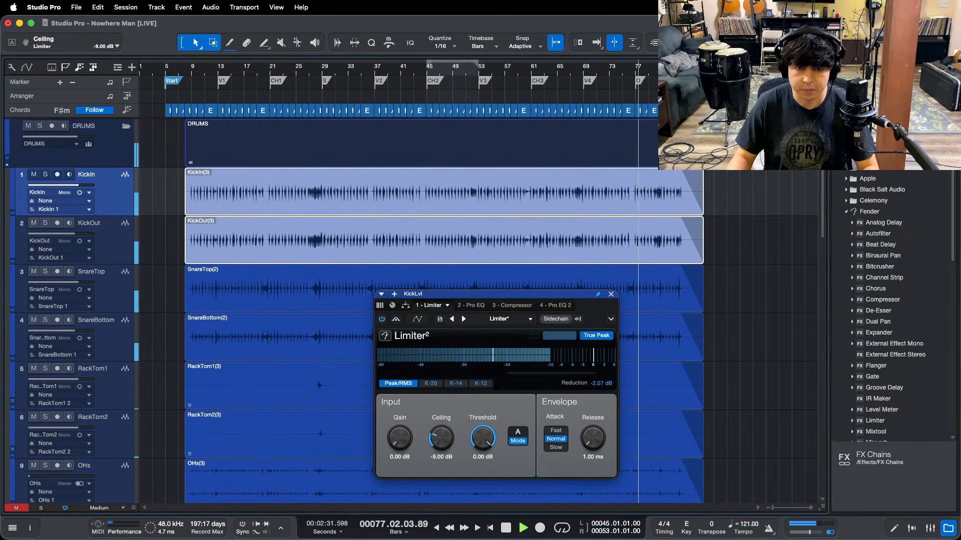
pyautogui.moveTo(268, 75); pyautogui.dragTo(292, 109)
pyautogui.click(293, 73)
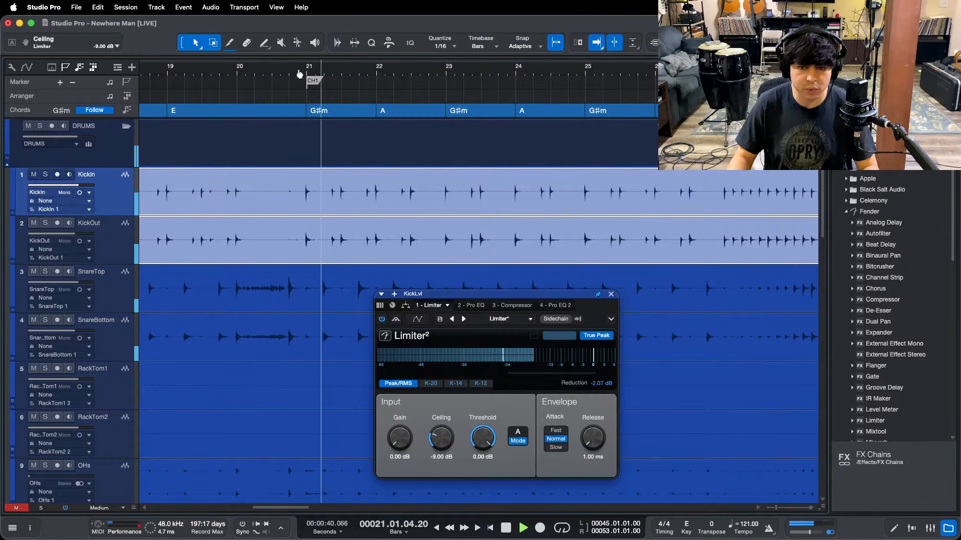
pyautogui.hotkey('shift', 'f')
pyautogui.press('f')
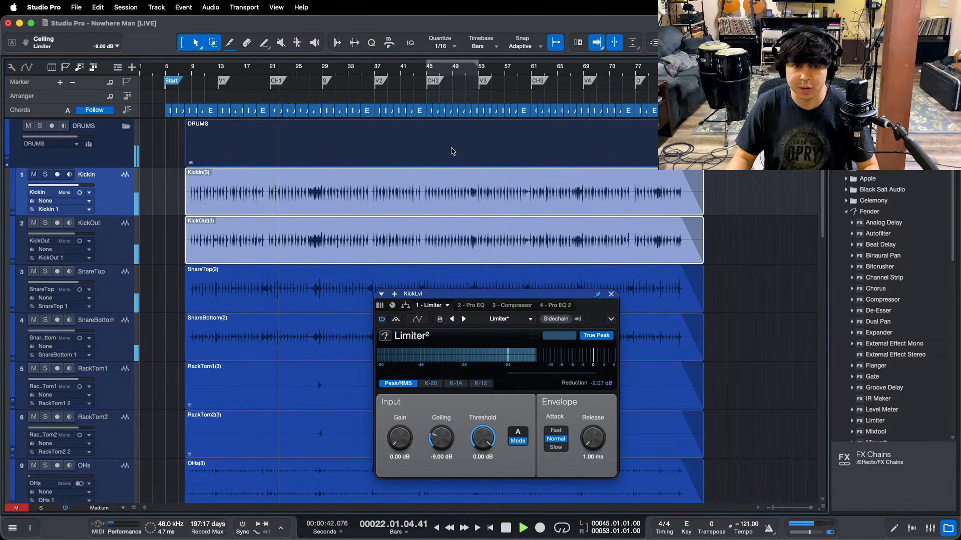
# Step: Insert a second Limiter after the first on KickLvl, set its ceiling to -12 dB and close both Limiter windows
pyautogui.press('F3')
pyautogui.moveTo(875, 420); pyautogui.dragTo(231, 290)
pyautogui.moveTo(451, 344); pyautogui.dragTo(451, 353)
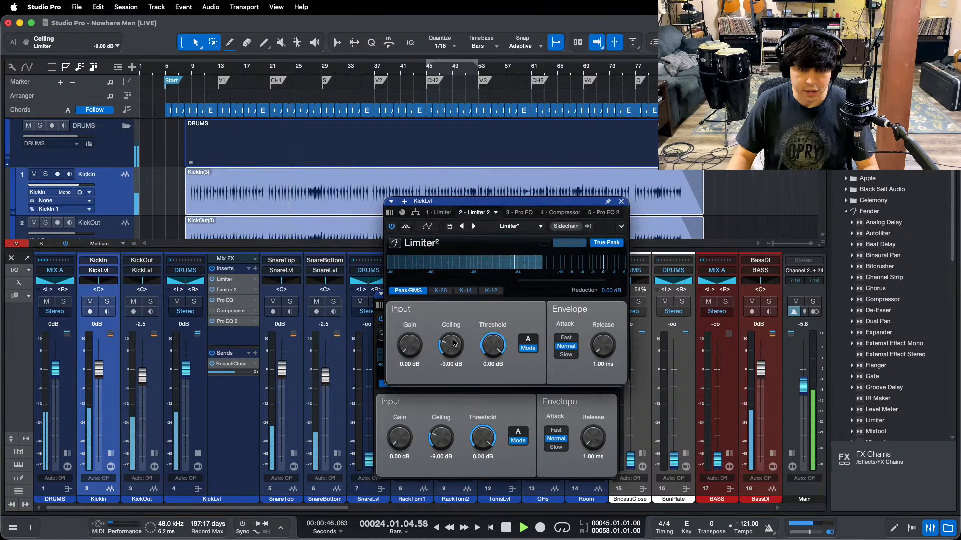
pyautogui.click(621, 201)
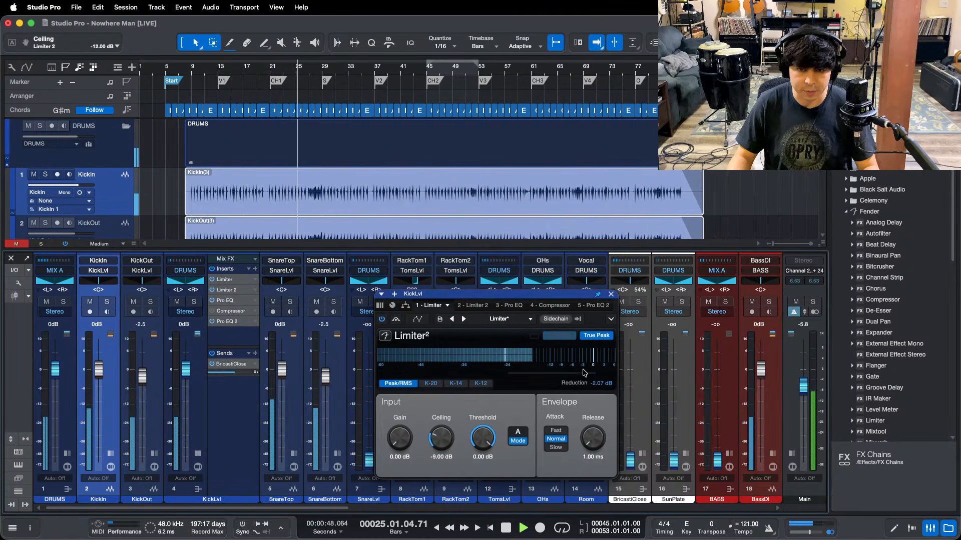
pyautogui.click(611, 295)
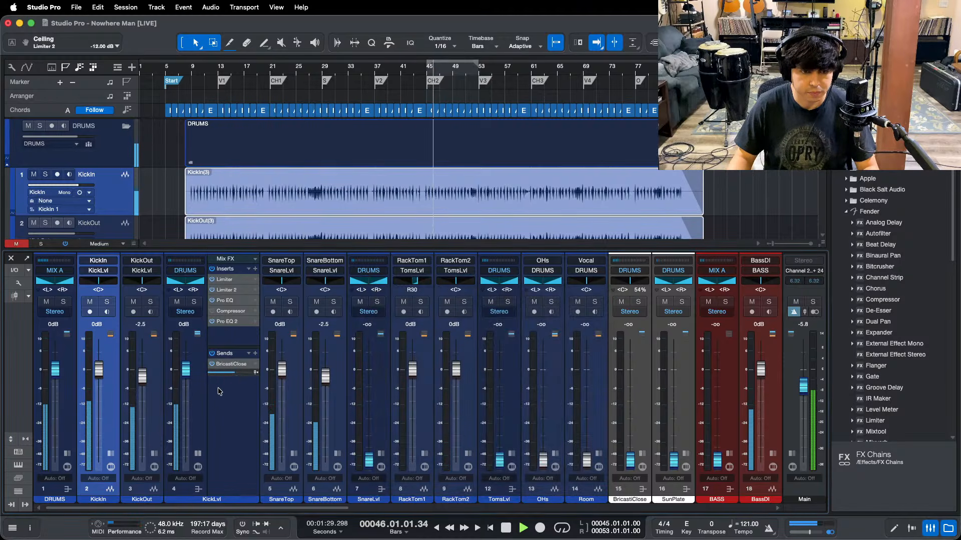
pyautogui.click(523, 525)
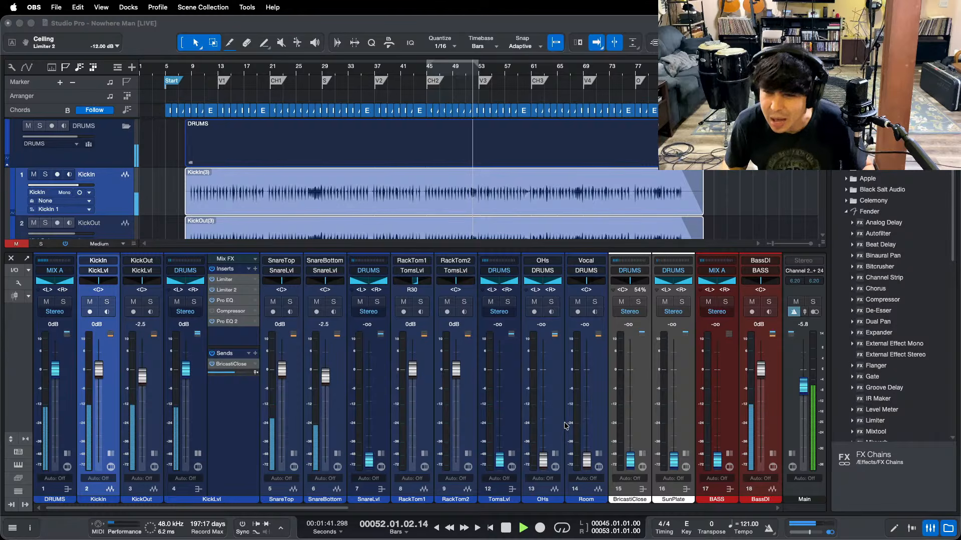
pyautogui.click(916, 492)
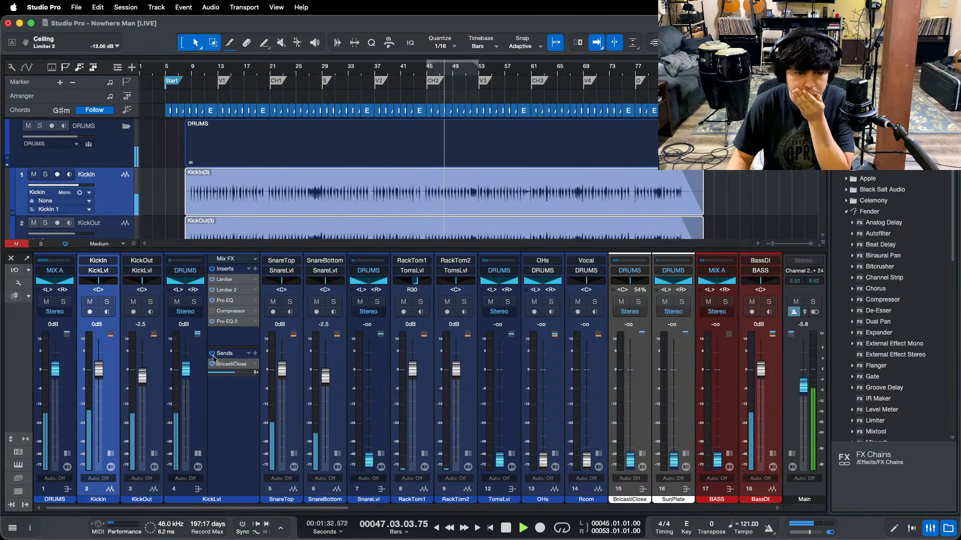
# Step: Open the first Pro EQ on KickLvl and enable its low cut at 28.3 Hz
pyautogui.press('space')
pyautogui.click(222, 302)
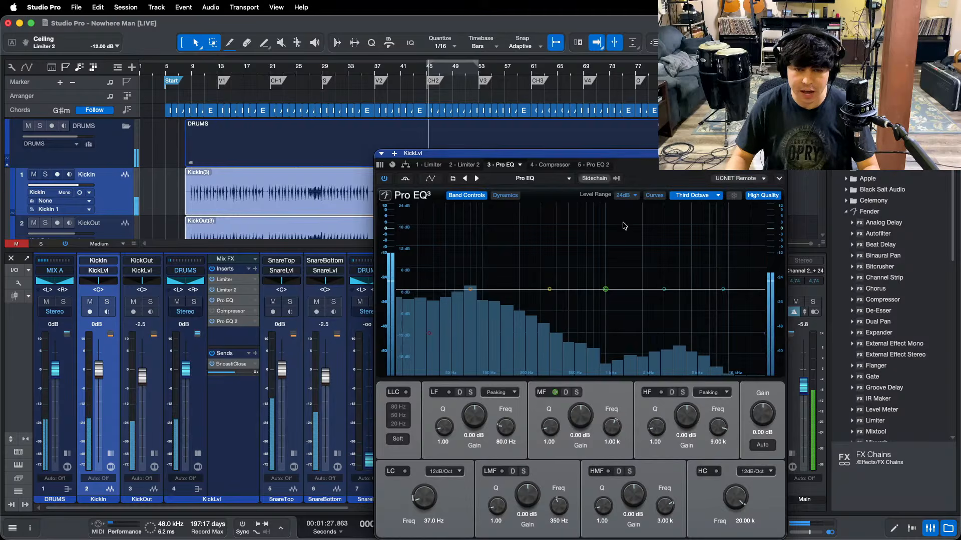
pyautogui.moveTo(625, 153); pyautogui.dragTo(519, 125)
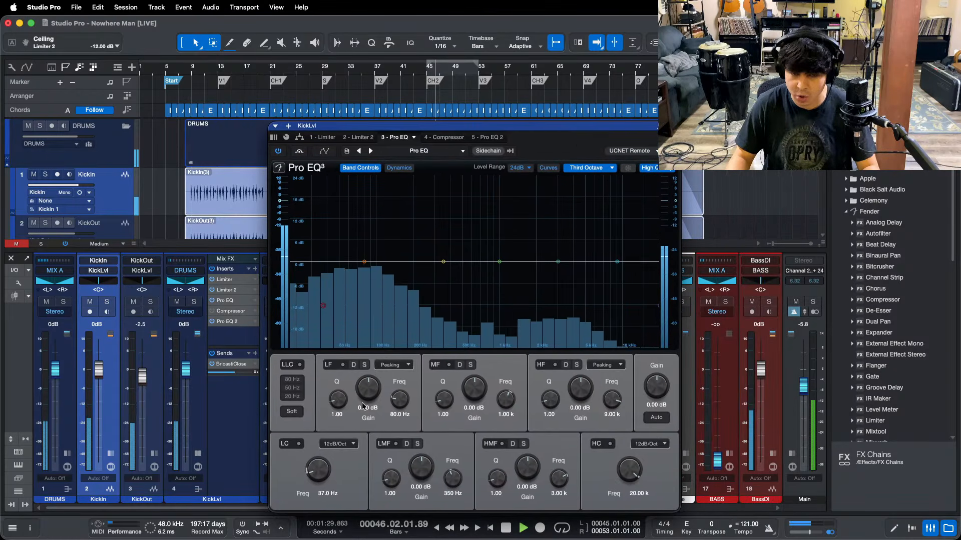
pyautogui.click(299, 444)
pyautogui.moveTo(319, 471); pyautogui.dragTo(323, 466)
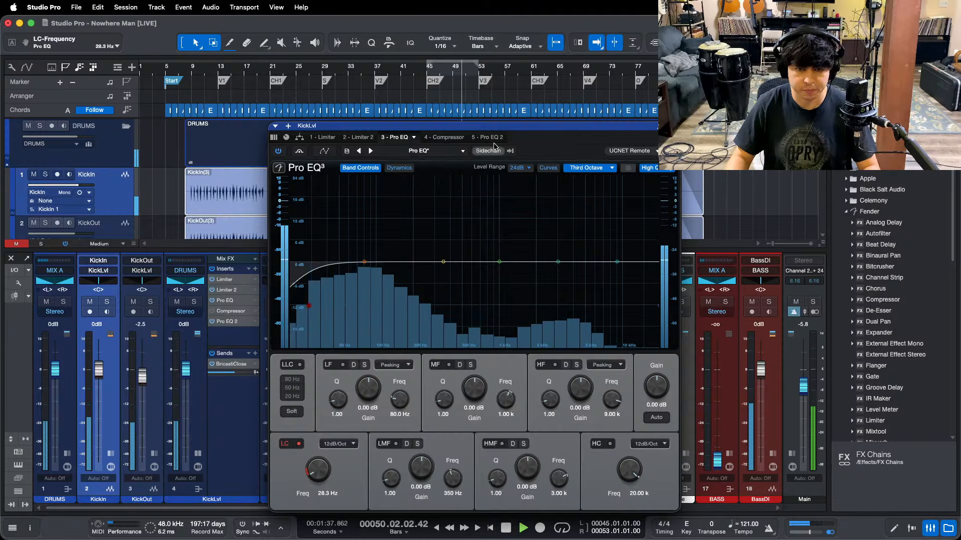
# Step: Switch the EQ's spectrum display to FFT Curve and notch the kick's ring with the LF band at 792 Hz, Q 24, -24 dB
pyautogui.click(589, 168)
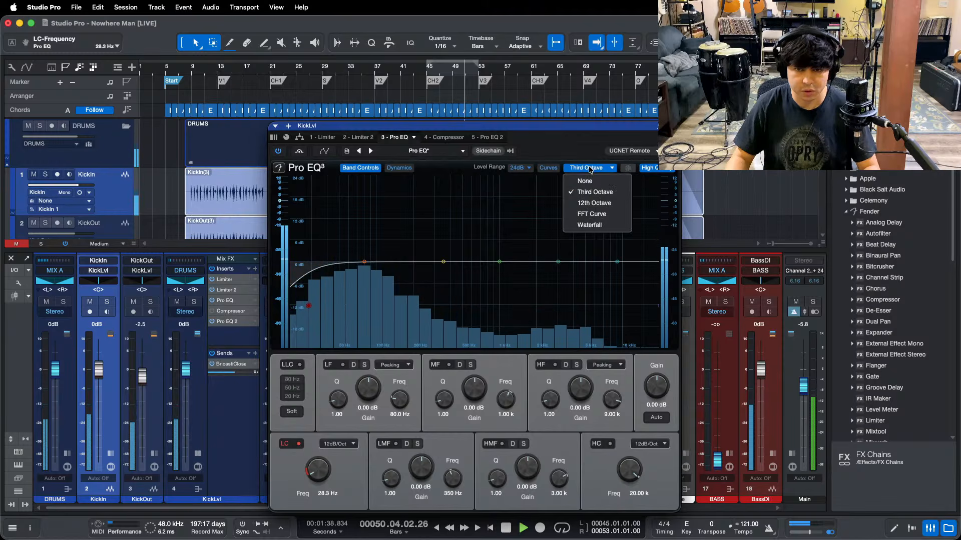
pyautogui.click(592, 213)
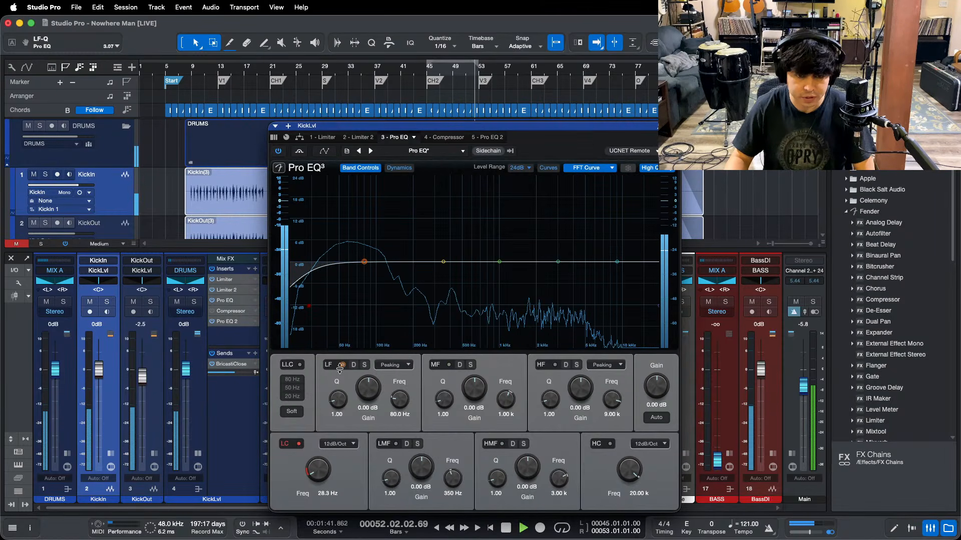
pyautogui.moveTo(365, 262); pyautogui.dragTo(487, 149)
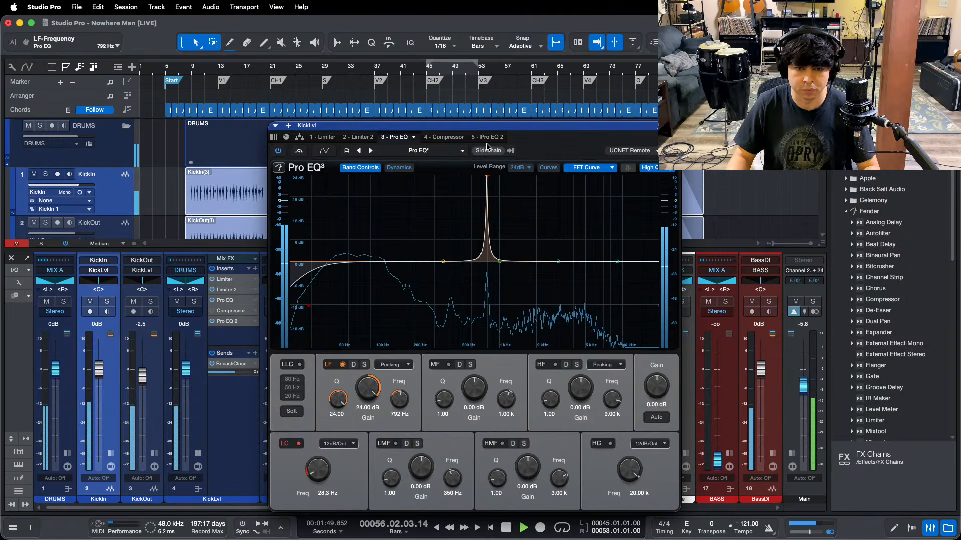
pyautogui.moveTo(486, 143); pyautogui.dragTo(486, 143)
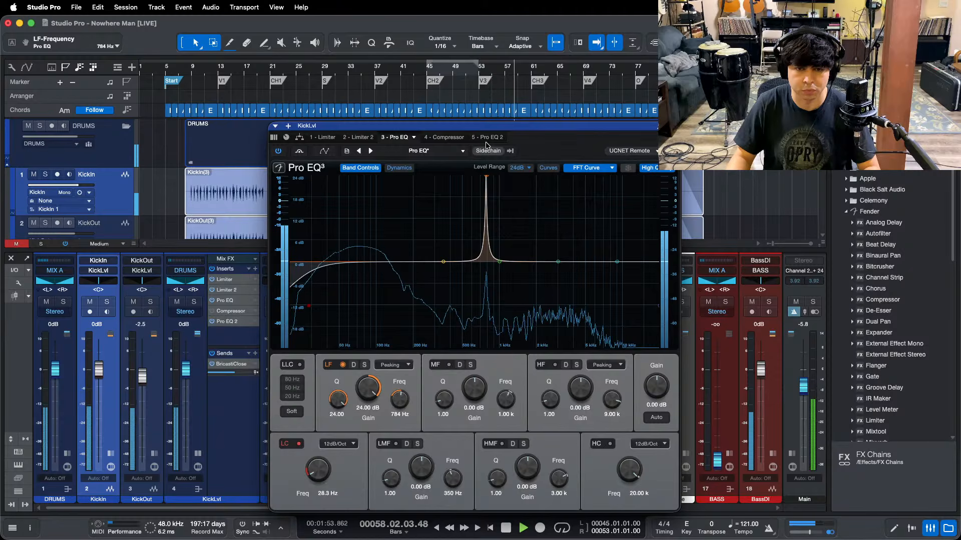
pyautogui.moveTo(485, 142); pyautogui.dragTo(487, 142)
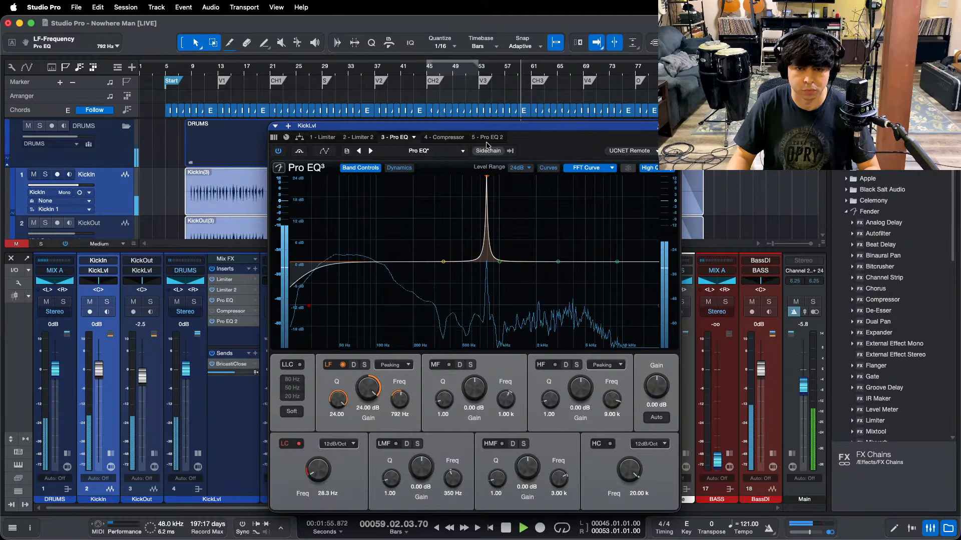
pyautogui.moveTo(365, 388); pyautogui.dragTo(348, 539)
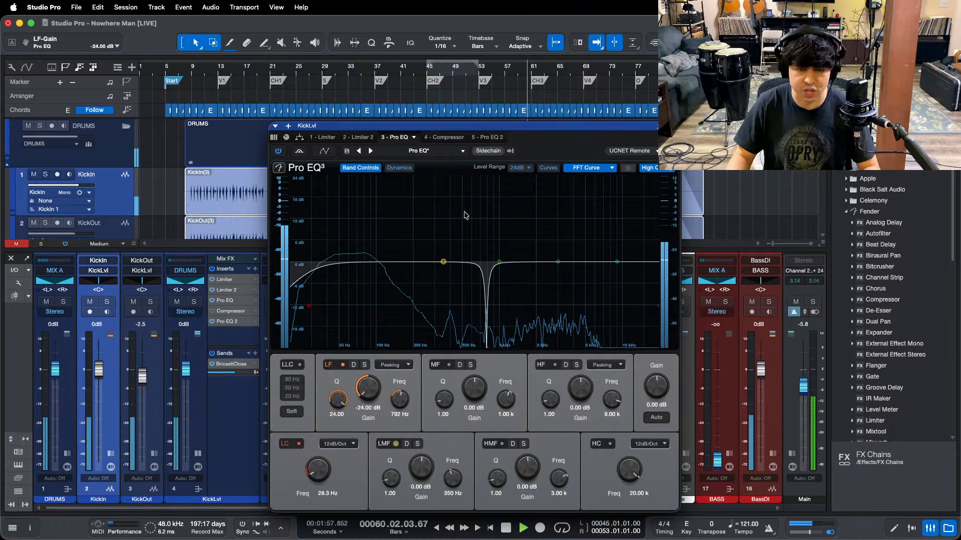
# Step: Set the KickLvl Compressor's release to 52.1 ms and threshold to -26.88 dB, and loop the second chorus from bar 45 to 53
pyautogui.press('KP_1')
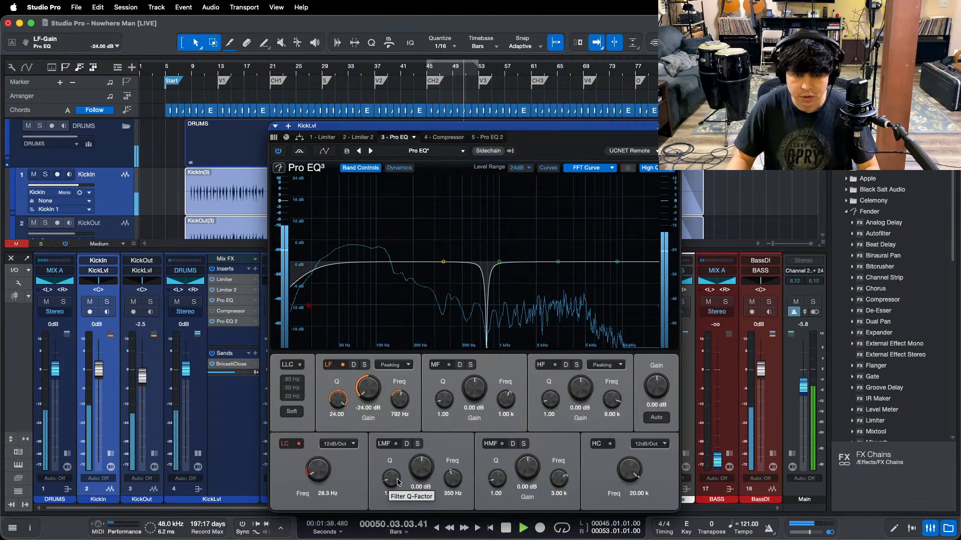
pyautogui.click(444, 137)
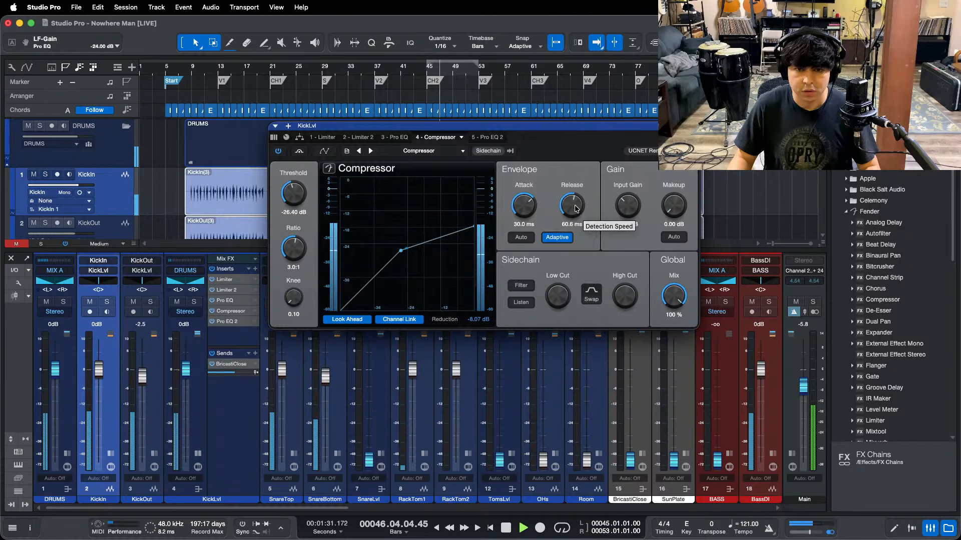
pyautogui.scroll(-2, 575, 208)
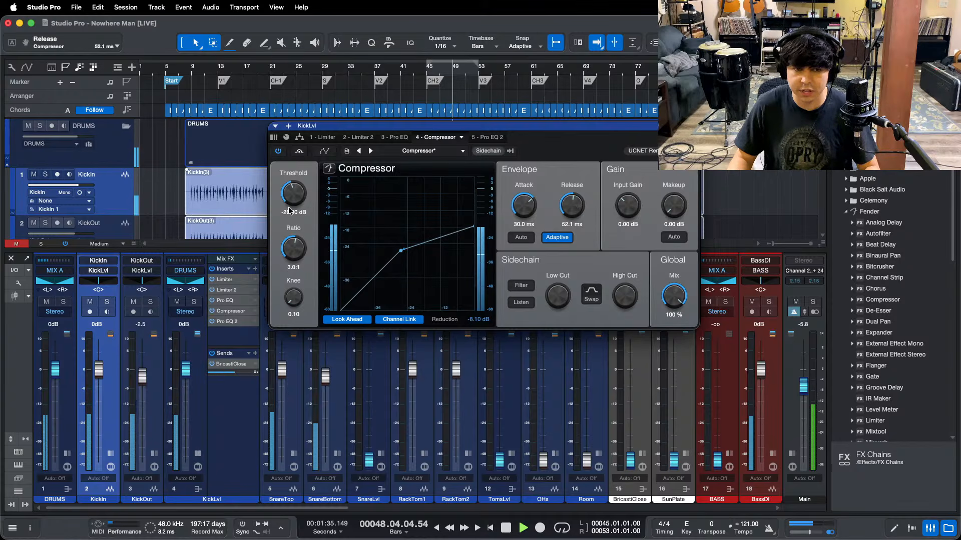
pyautogui.scroll(-1, 288, 195)
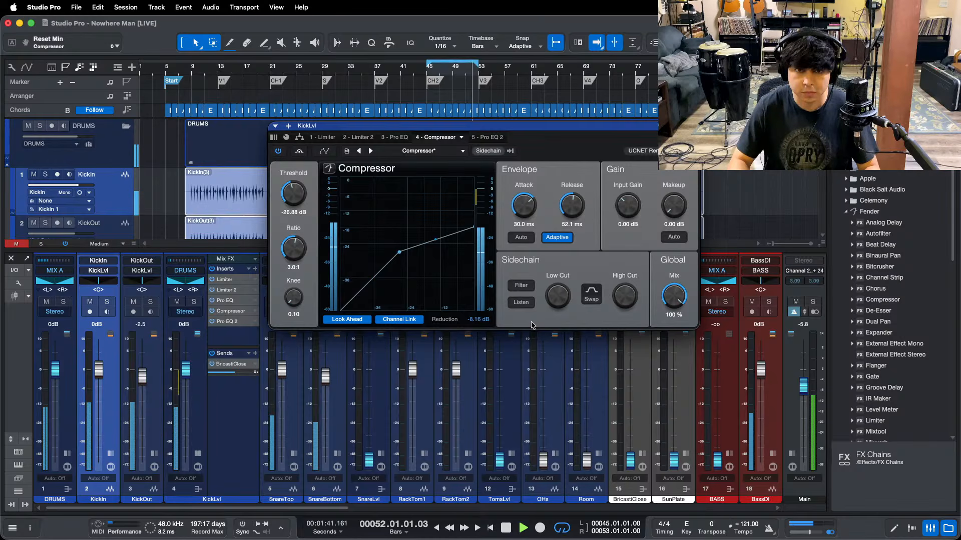
pyautogui.hotkey('shift', 'l')
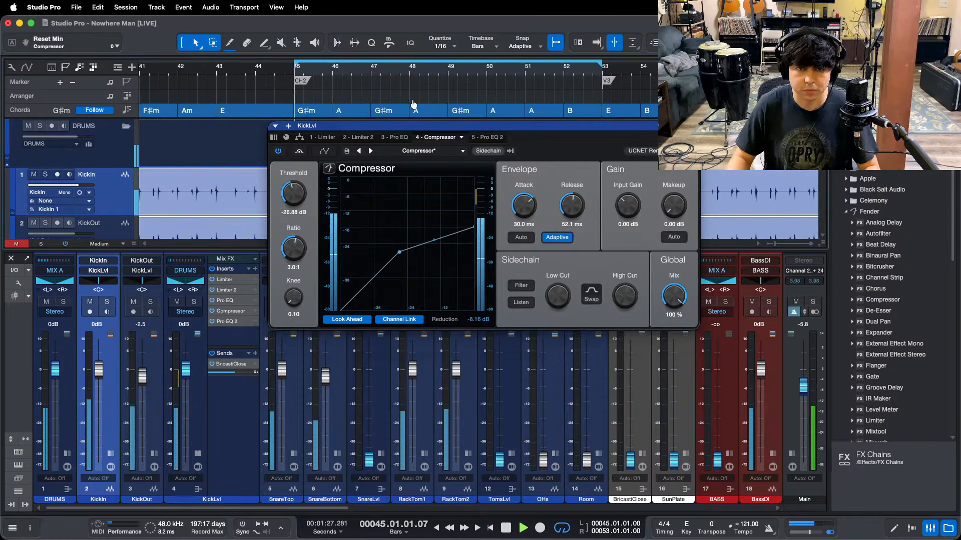
pyautogui.press('f')
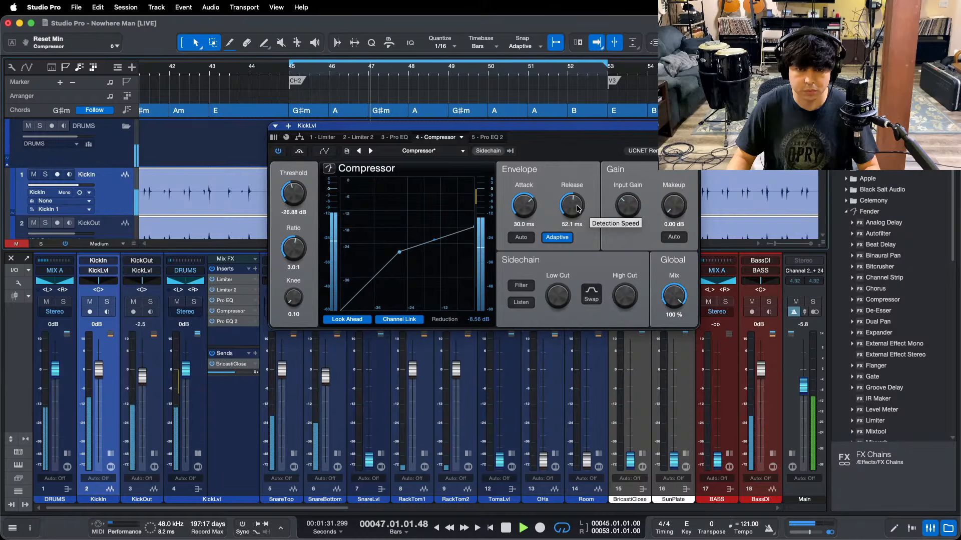
# Step: Add a narrow cut in KickLvl's first Pro EQ with the MF band at 1.40 kHz, Q 24, -24 dB
pyautogui.click(394, 137)
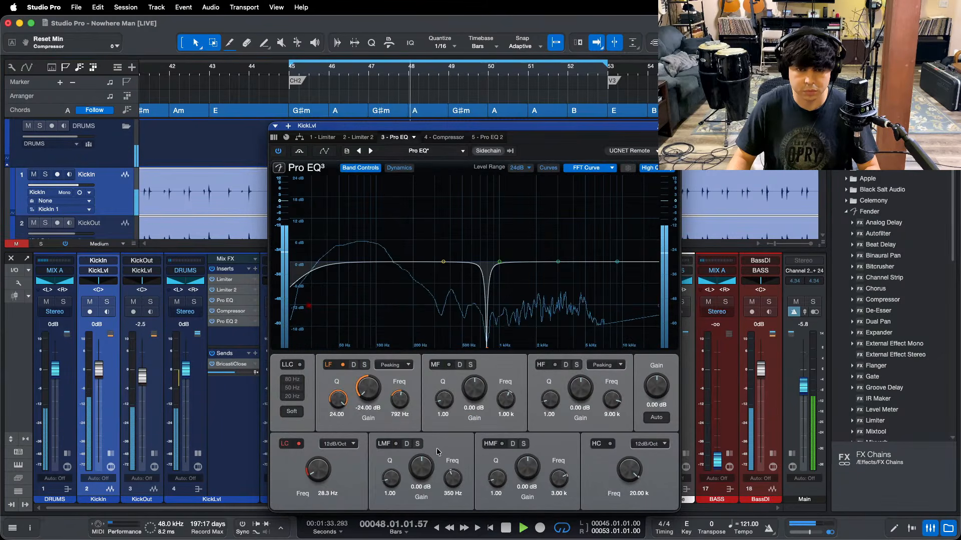
pyautogui.moveTo(499, 262); pyautogui.dragTo(518, 144)
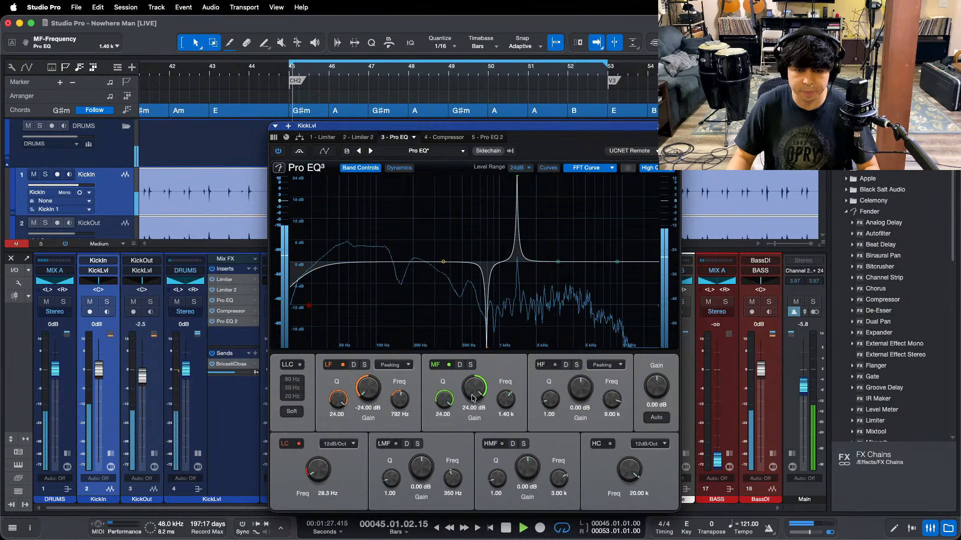
pyautogui.moveTo(472, 399); pyautogui.dragTo(472, 450)
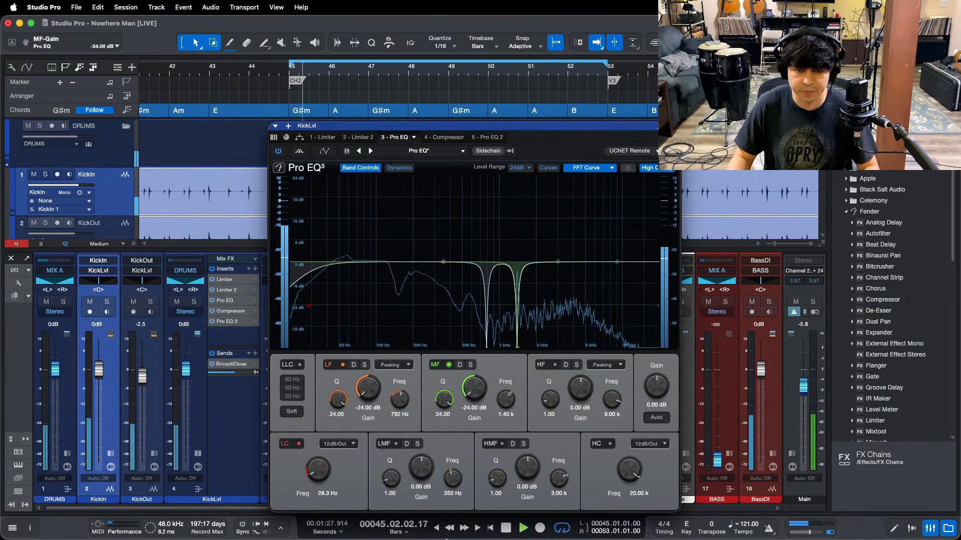
# Step: Set the release of the KickLvl Compressor to 48.3 ms
pyautogui.click(453, 138)
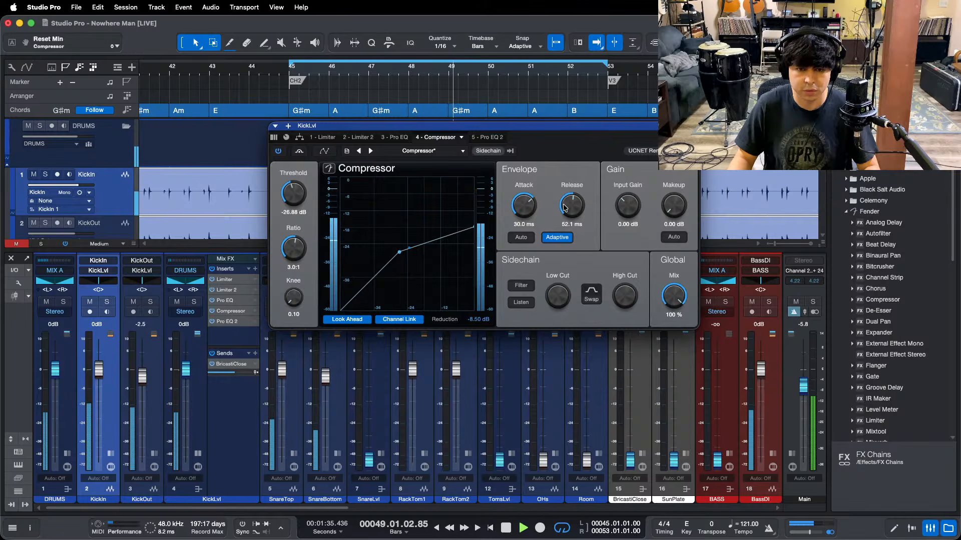
pyautogui.moveTo(575, 203); pyautogui.dragTo(575, 208)
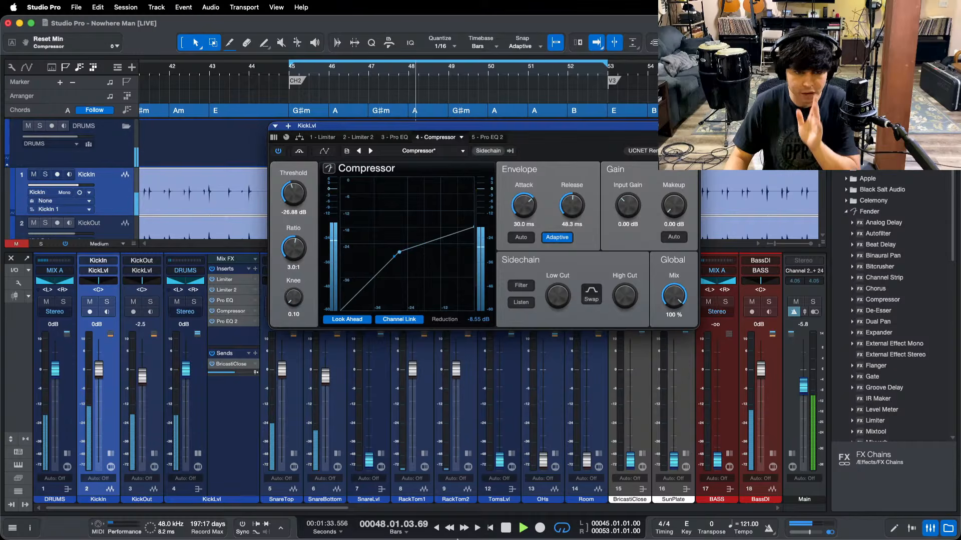
pyautogui.click(523, 527)
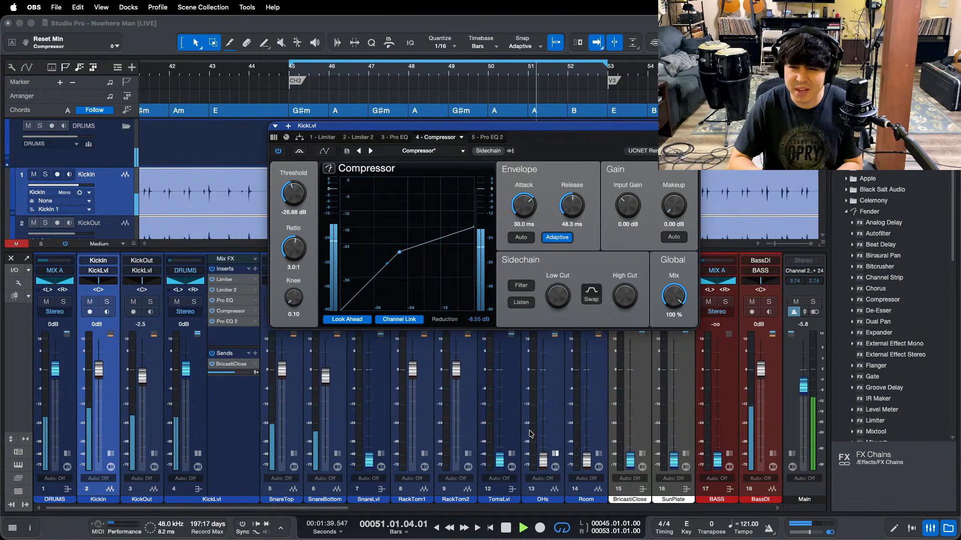
pyautogui.click(890, 494)
pyautogui.press('space')
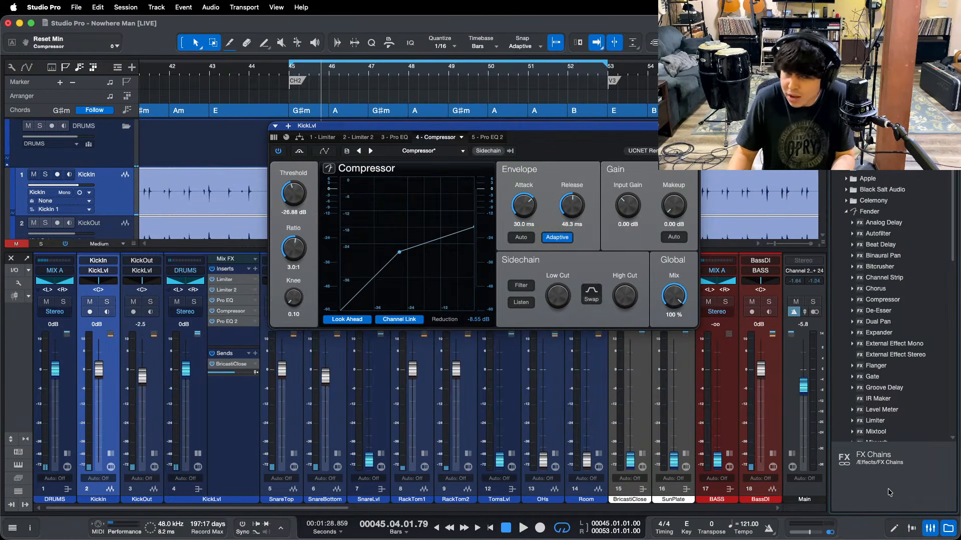
pyautogui.click(524, 519)
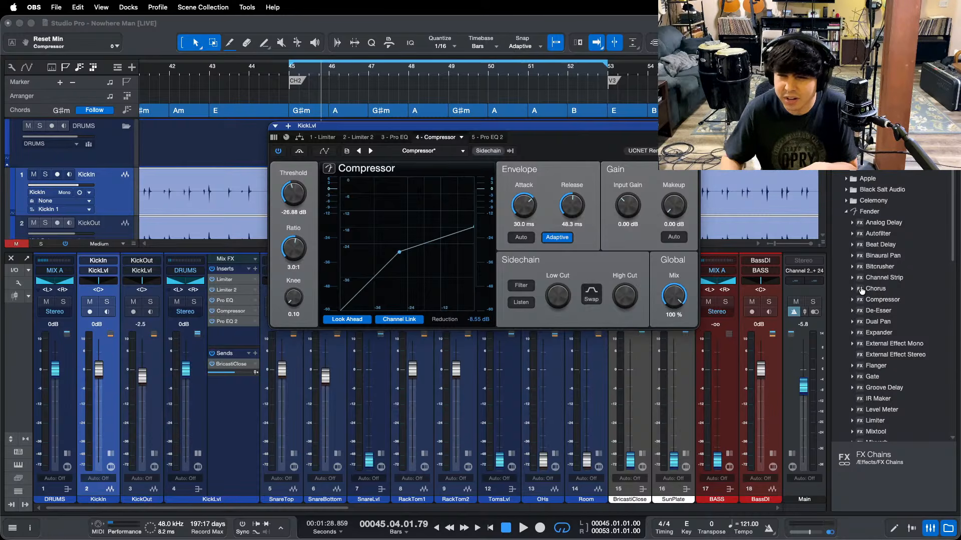
pyautogui.click(879, 489)
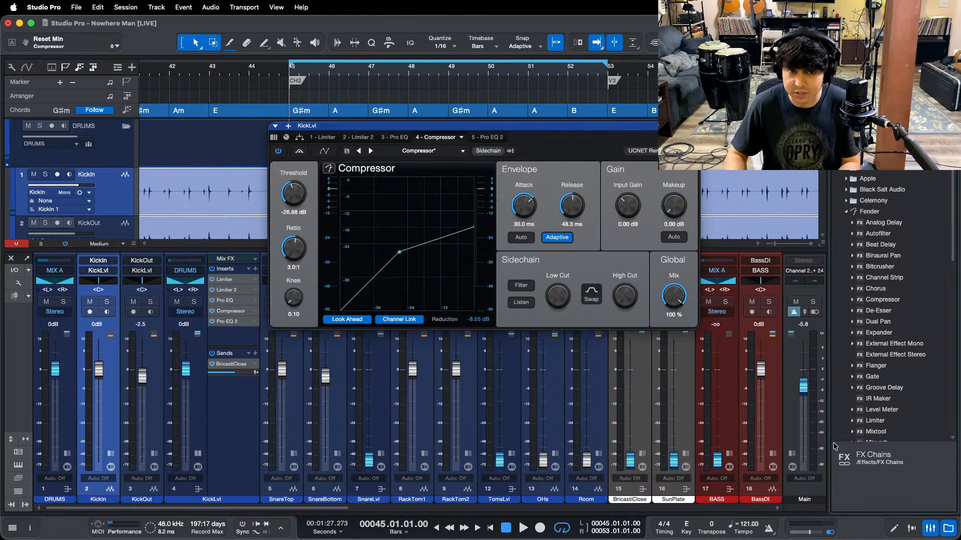
pyautogui.press('space')
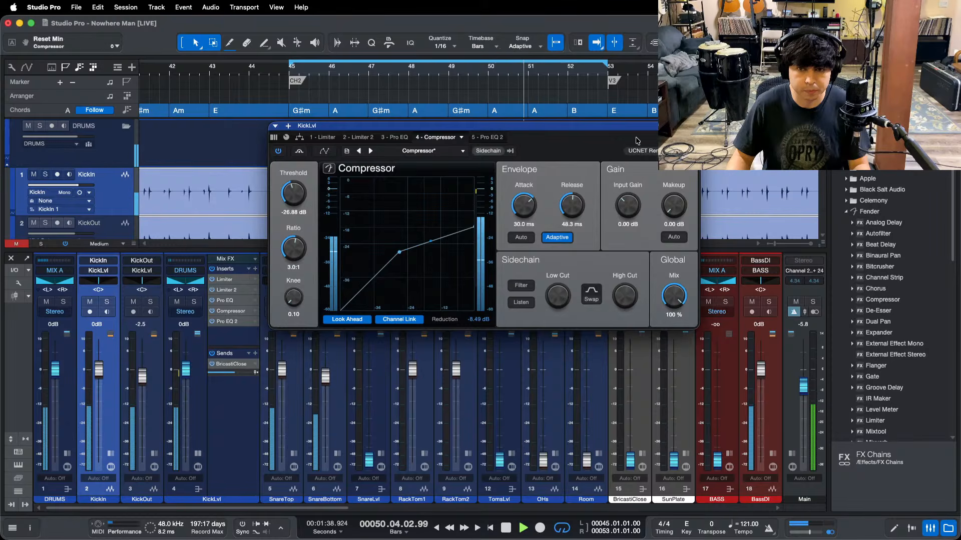
# Step: Boost the LF band of Pro EQ 2 by 8.64 dB at 70 Hz and lower the KickLvl fader to -4.2 dB
pyautogui.click(483, 137)
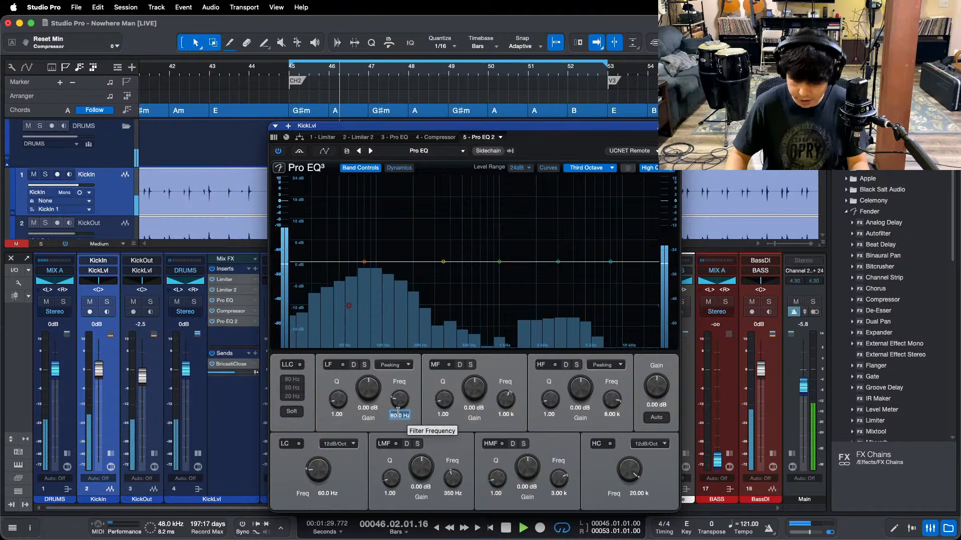
pyautogui.scroll(-2, 399, 399)
pyautogui.scroll(2, 367, 390)
pyautogui.scroll(2, 367, 391)
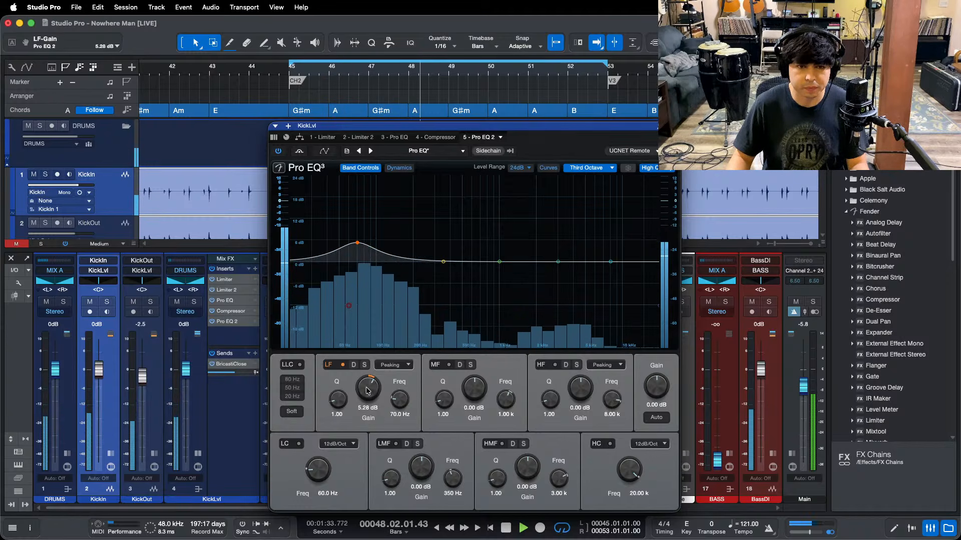
pyautogui.scroll(2, 367, 390)
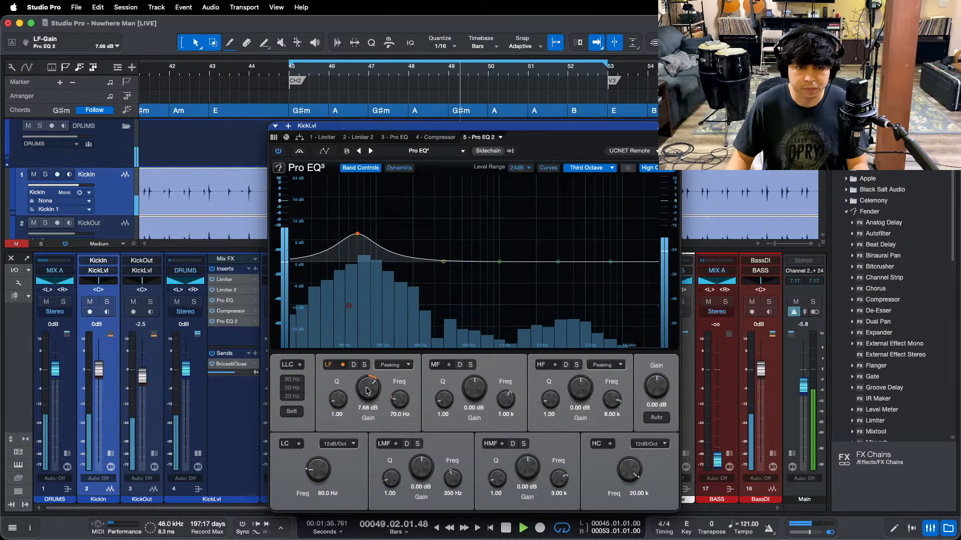
pyautogui.scroll(1, 367, 390)
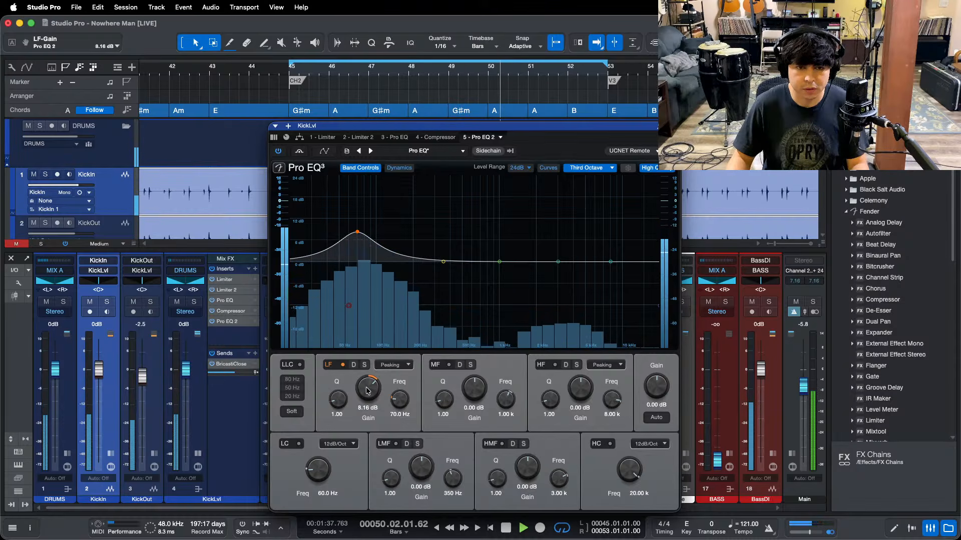
pyautogui.scroll(1, 366, 390)
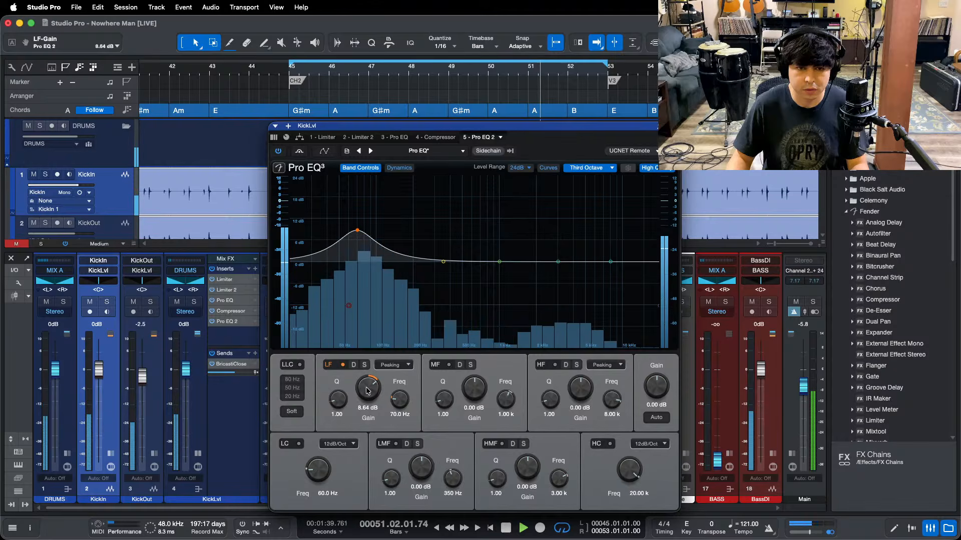
pyautogui.moveTo(185, 369); pyautogui.dragTo(184, 378)
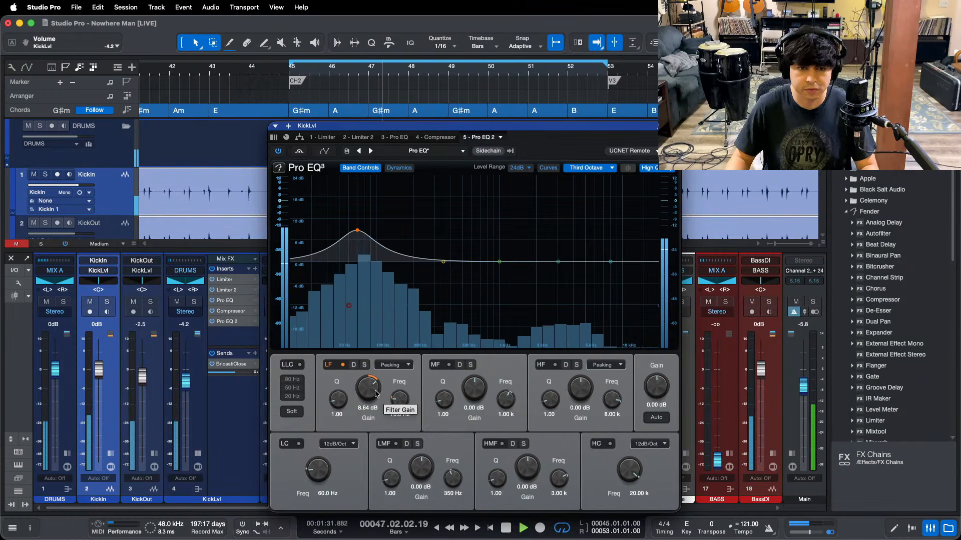
# Step: Notch the kick in the first Pro EQ with the LMF band at 1.08 kHz, Q 24, -24 dB
pyautogui.click(403, 137)
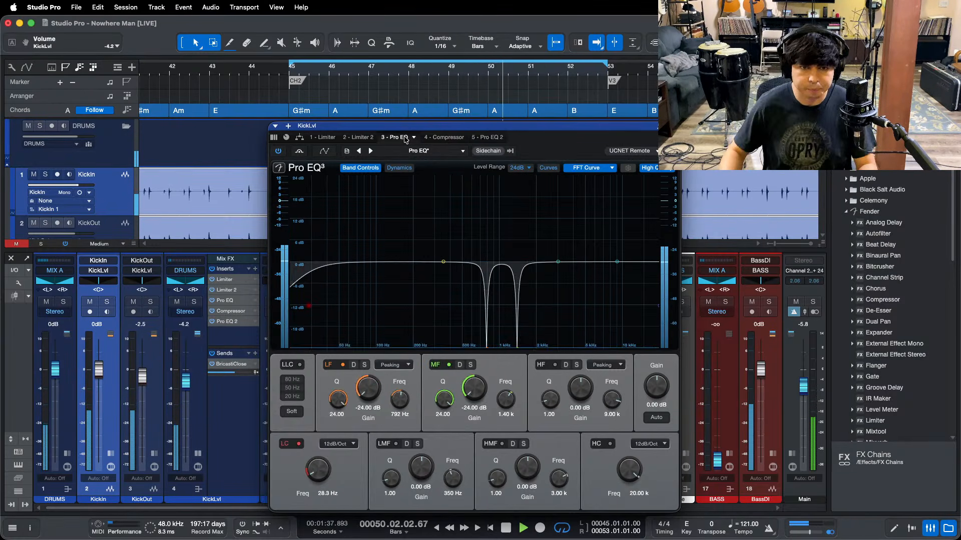
pyautogui.scroll(5, 446, 263)
pyautogui.moveTo(445, 262); pyautogui.dragTo(503, 349)
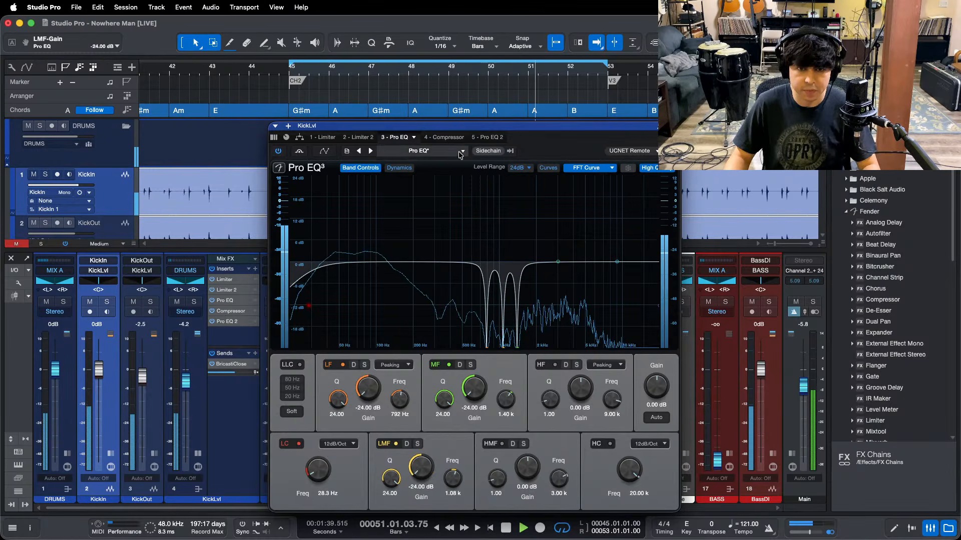
pyautogui.click(486, 136)
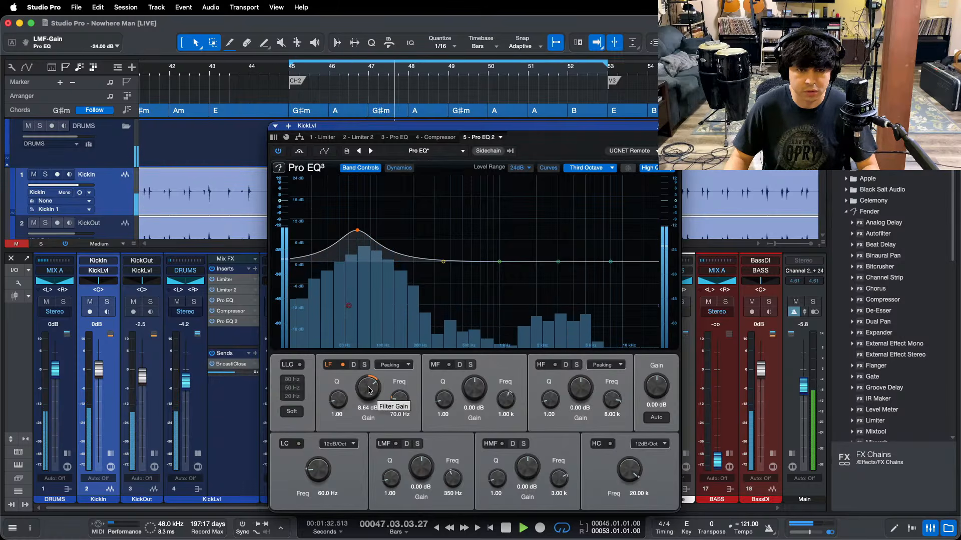
pyautogui.click(395, 137)
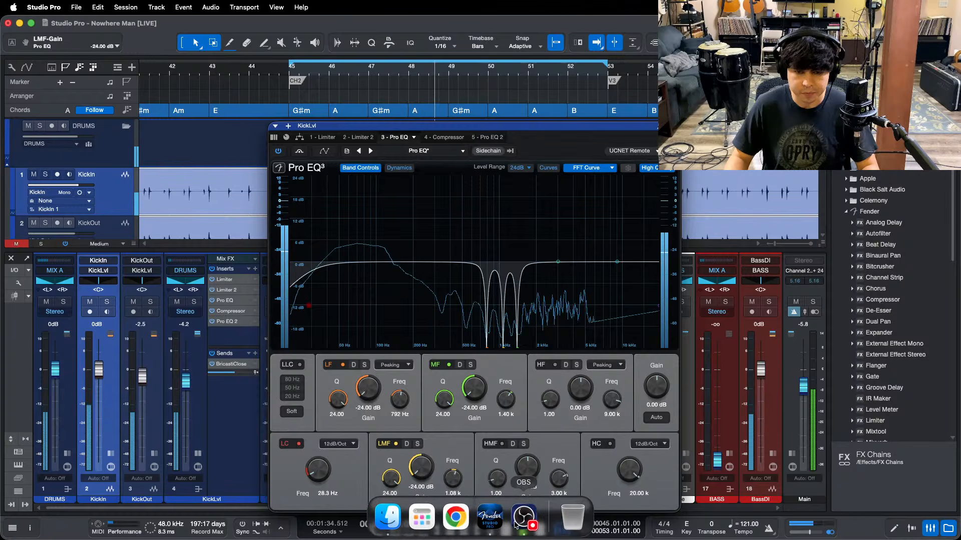
pyautogui.click(516, 522)
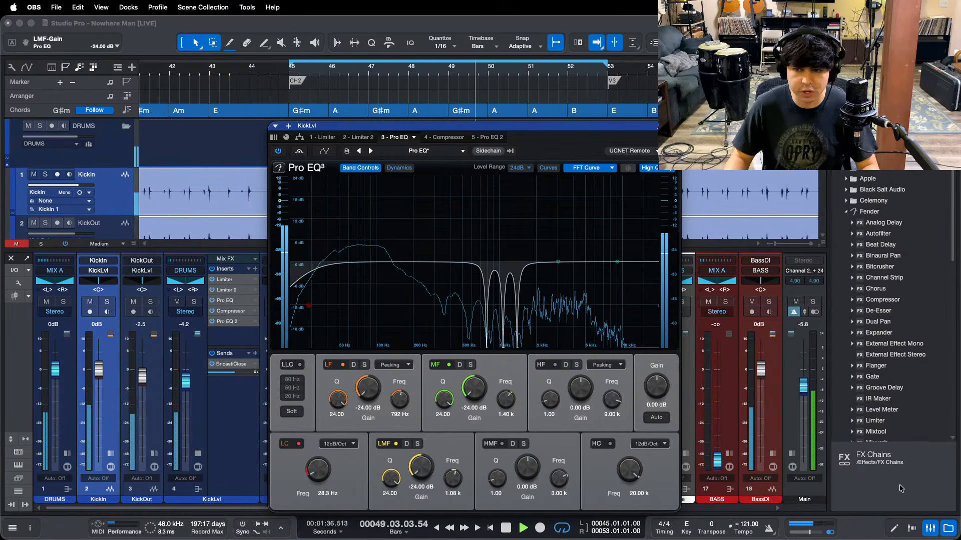
pyautogui.click(590, 300)
# Step: Enable the HF band of the first Pro EQ at 9 kHz and raise its gain to 24 dB
pyautogui.moveTo(617, 261); pyautogui.dragTo(617, 258)
pyautogui.scroll(6, 582, 391)
pyautogui.scroll(4, 582, 390)
pyautogui.scroll(4, 582, 391)
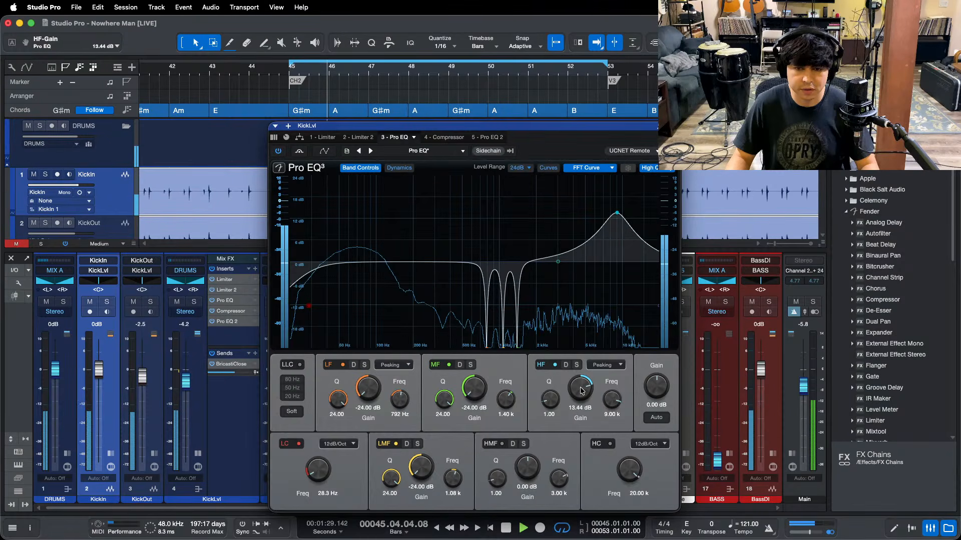
pyautogui.scroll(3, 581, 391)
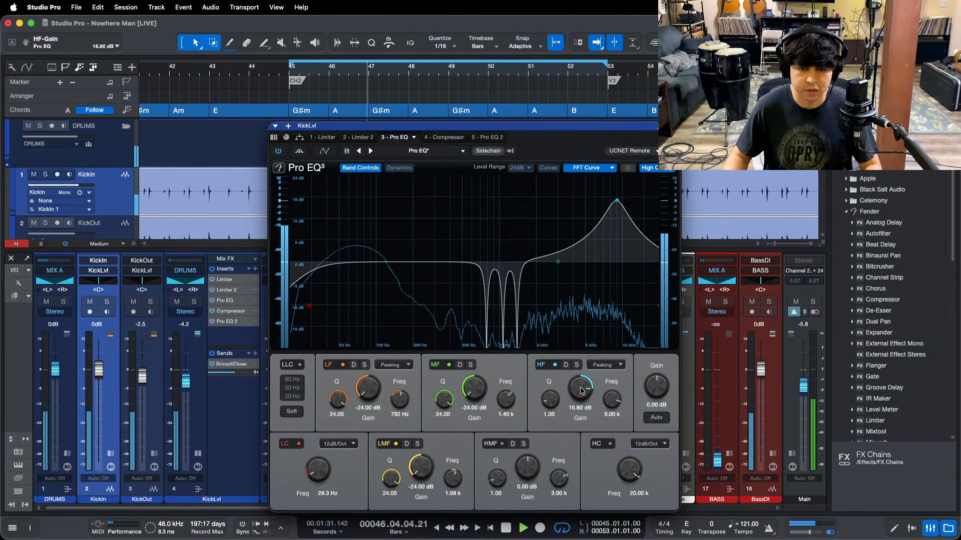
pyautogui.scroll(3, 581, 390)
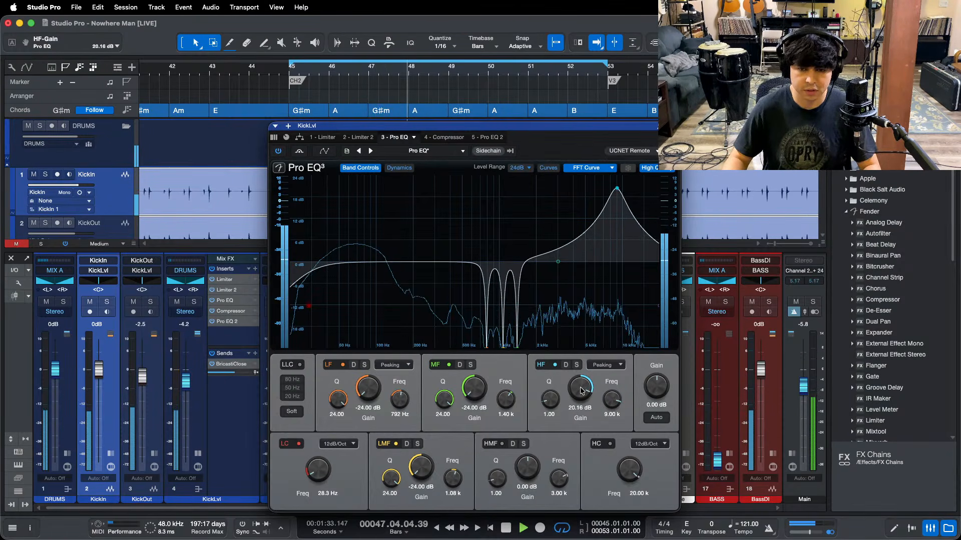
pyautogui.scroll(2, 581, 390)
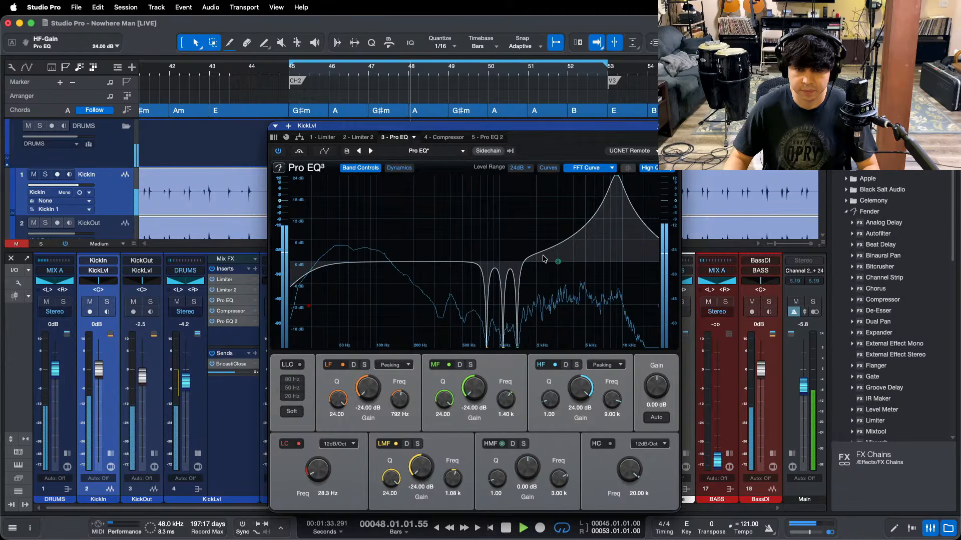
# Step: Set the HMF band of the KickLvl channel's first Pro EQ to 7.84 kHz with a 1.92 dB boost
pyautogui.moveTo(557, 262); pyautogui.dragTo(609, 250)
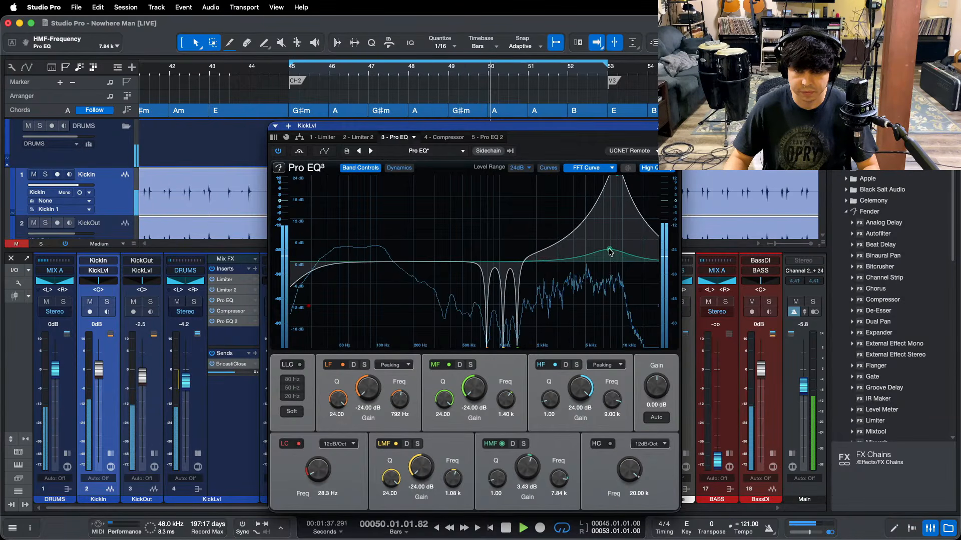
pyautogui.doubleClick(526, 468)
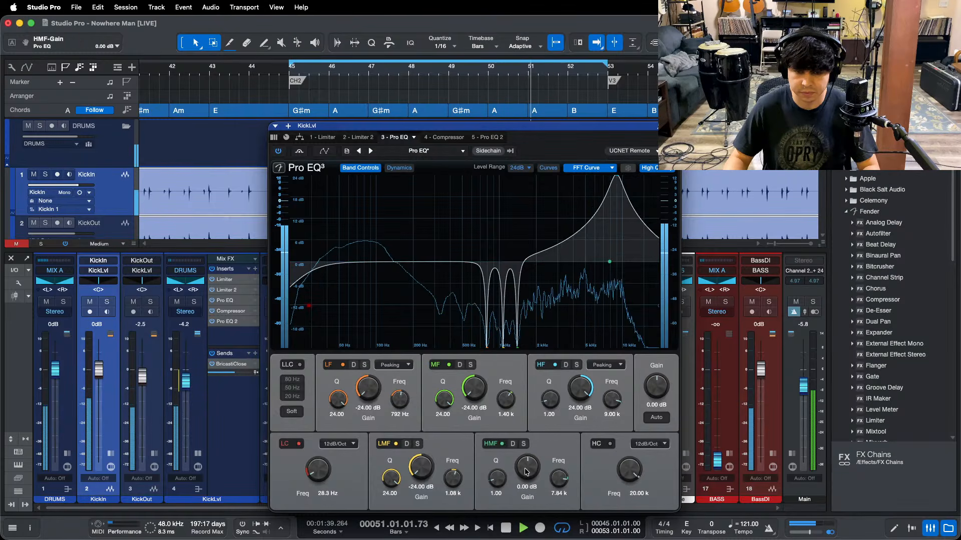
pyautogui.scroll(2, 527, 471)
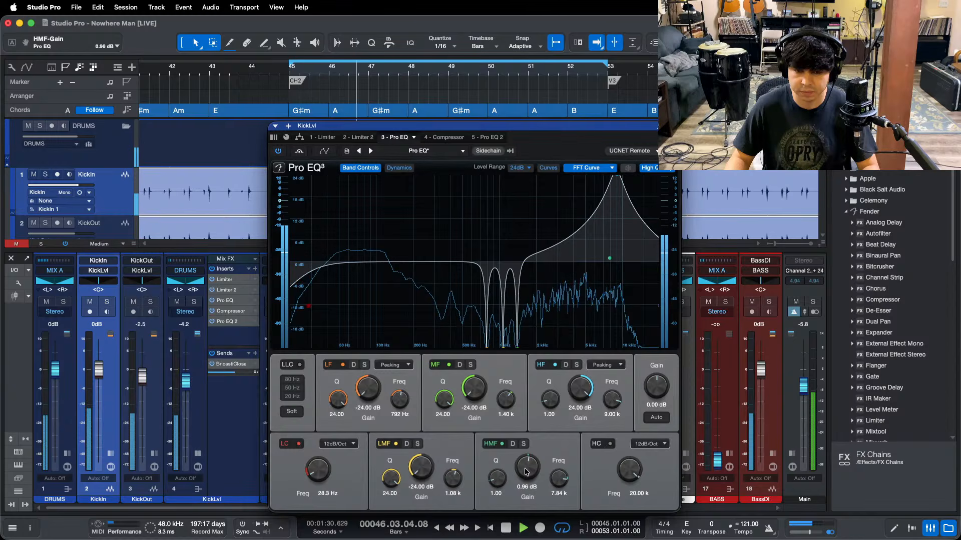
pyautogui.scroll(1, 527, 472)
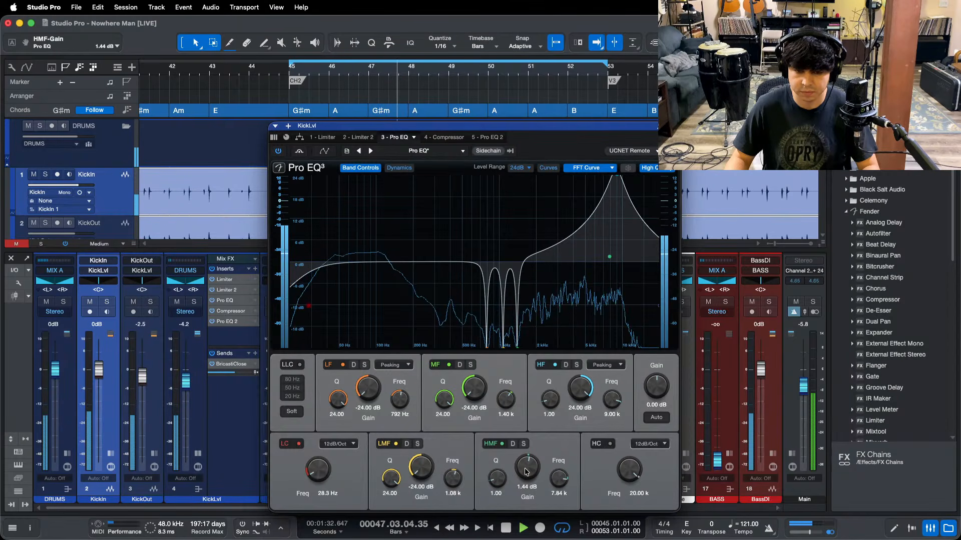
pyautogui.scroll(-1, 526, 472)
pyautogui.scroll(1, 527, 472)
pyautogui.scroll(1, 527, 471)
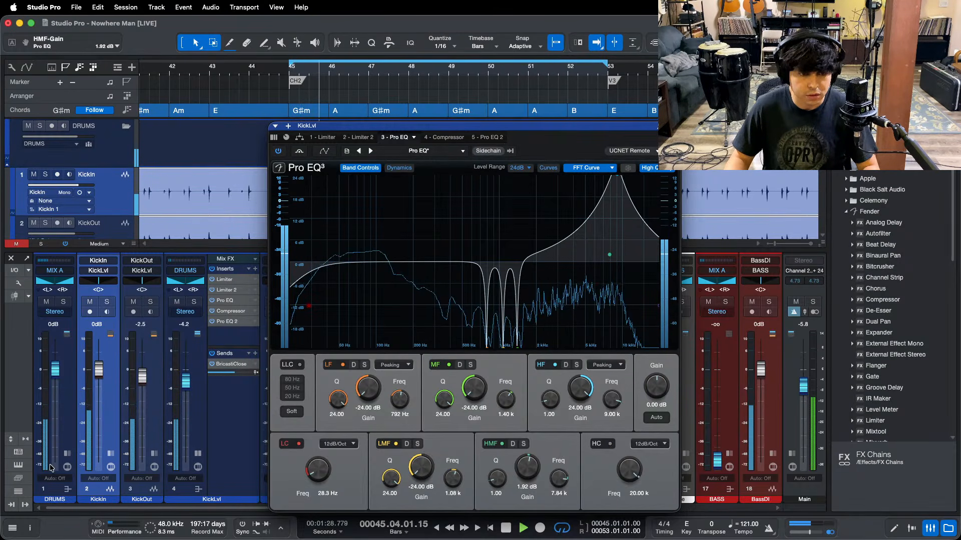
# Step: Set the ceiling of the DRUMS bus Limiter to 0.00 dB and raise the KickLvl fader to -1.7 dB
pyautogui.click(68, 454)
pyautogui.doubleClick(103, 281)
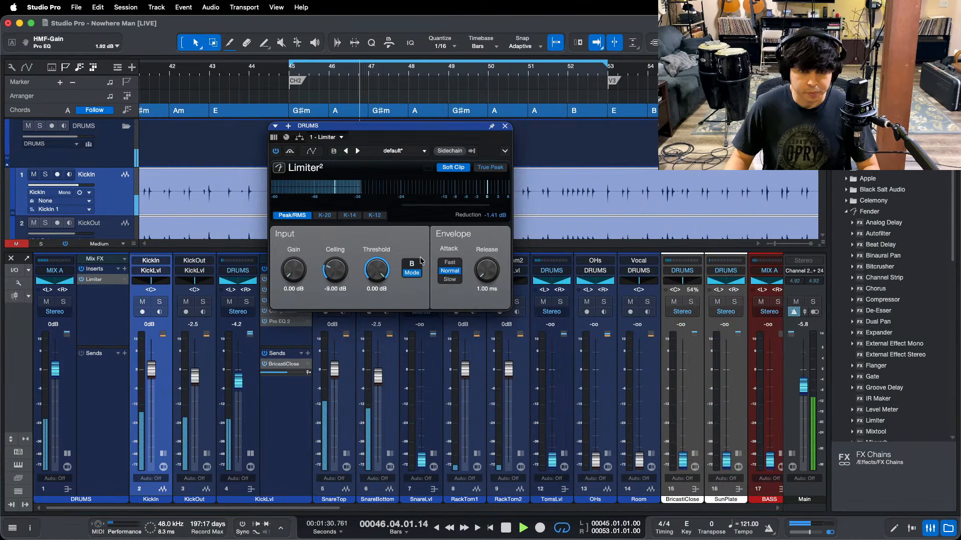
pyautogui.moveTo(475, 126); pyautogui.dragTo(569, 281)
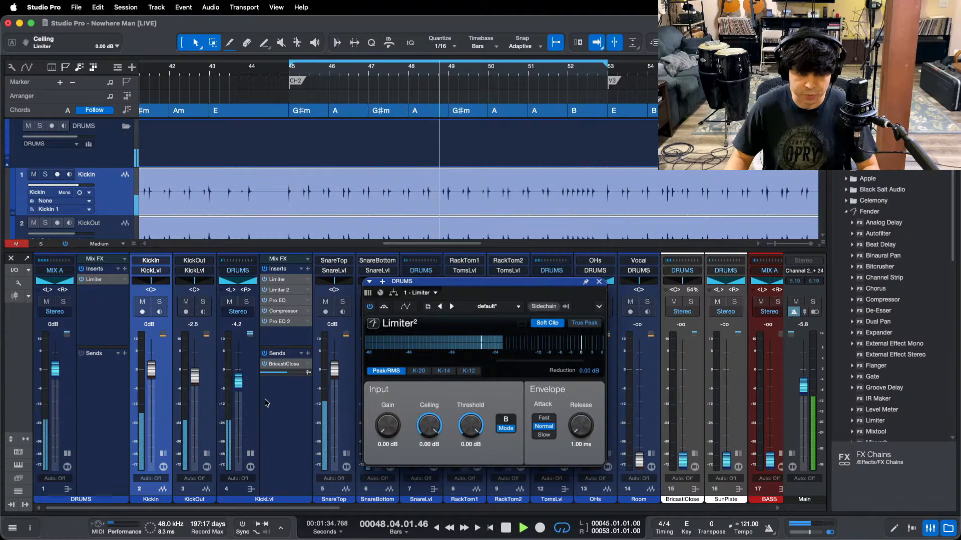
pyautogui.moveTo(239, 388); pyautogui.dragTo(238, 382)
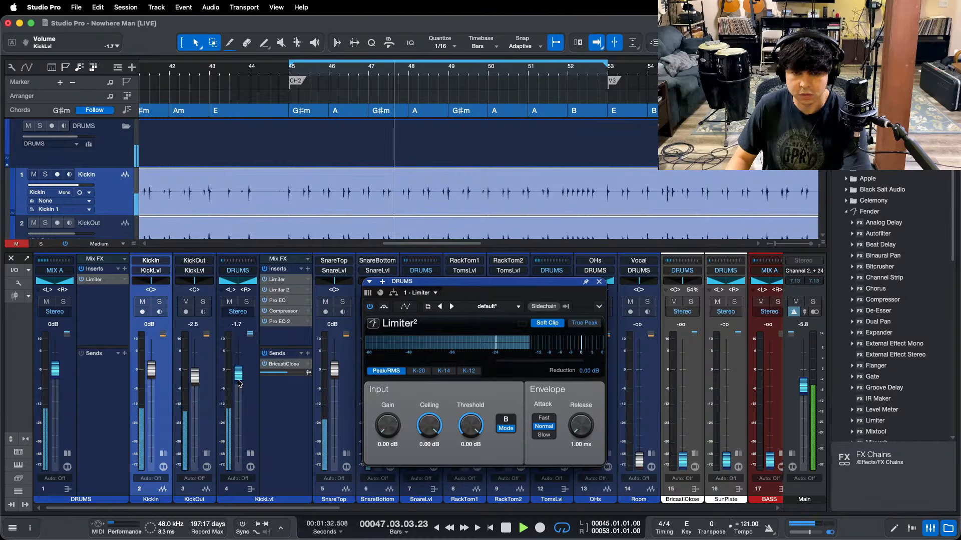
pyautogui.click(523, 515)
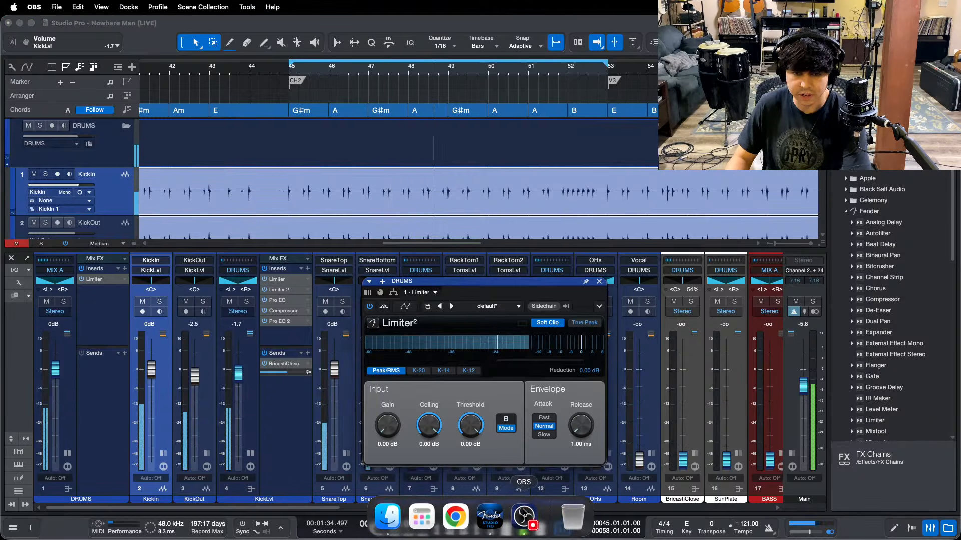
pyautogui.click(902, 473)
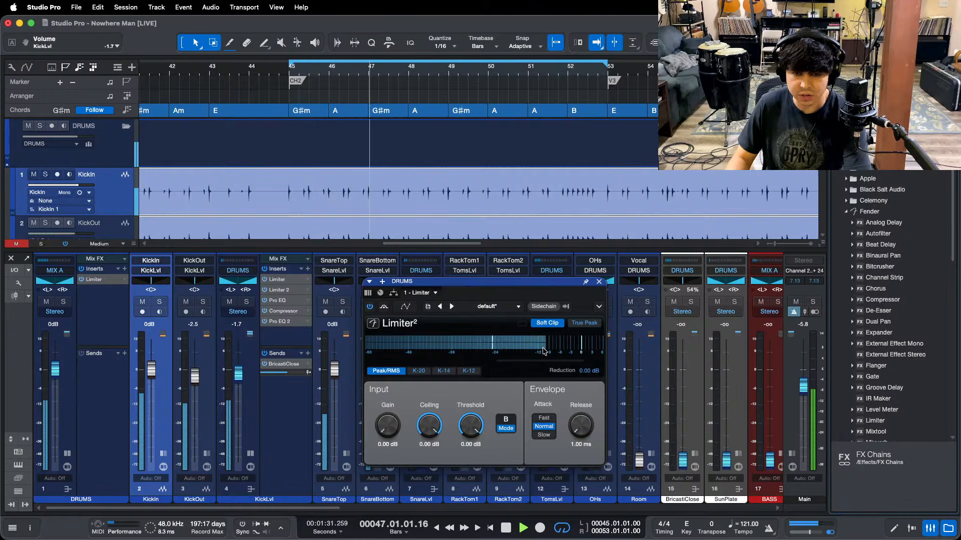
# Step: Close the DRUMS limiter, set the SnareLvl fader to 0 dB, and show SnareLvl's inserts and sends instead of KickLvl's
pyautogui.click(249, 455)
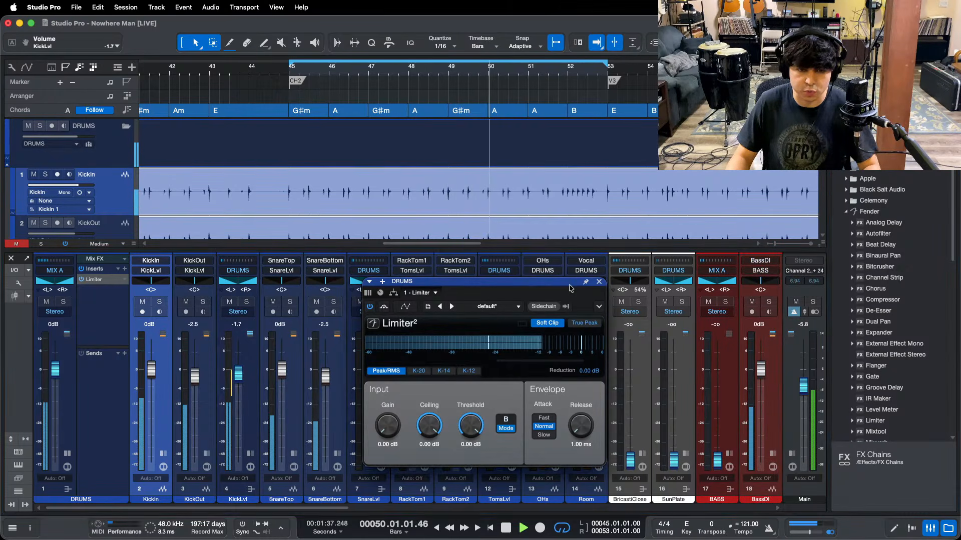
pyautogui.click(323, 433)
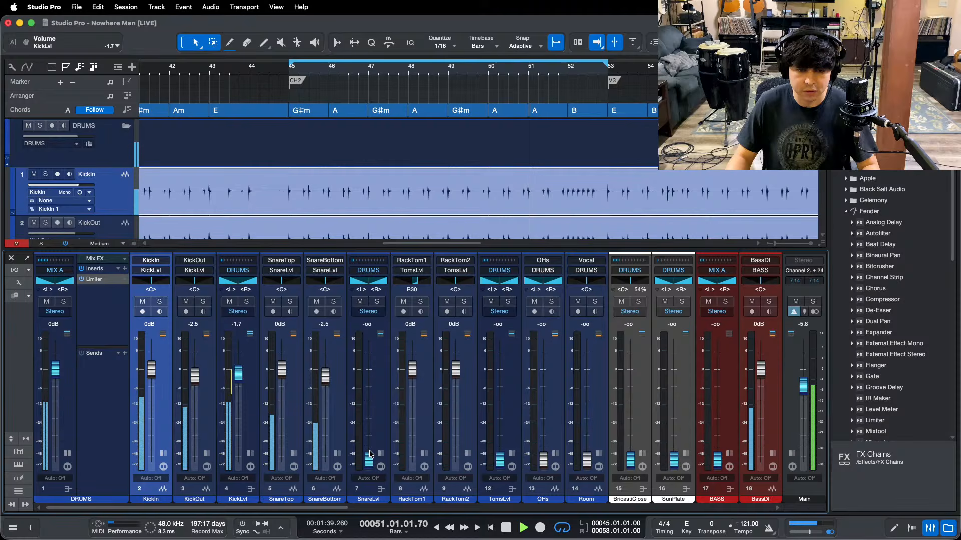
pyautogui.press('super+z')
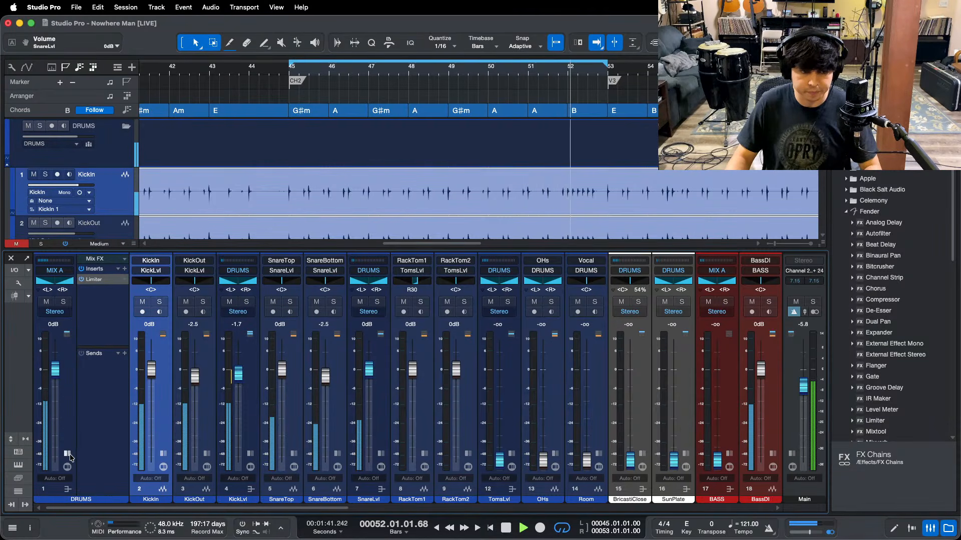
pyautogui.click(381, 454)
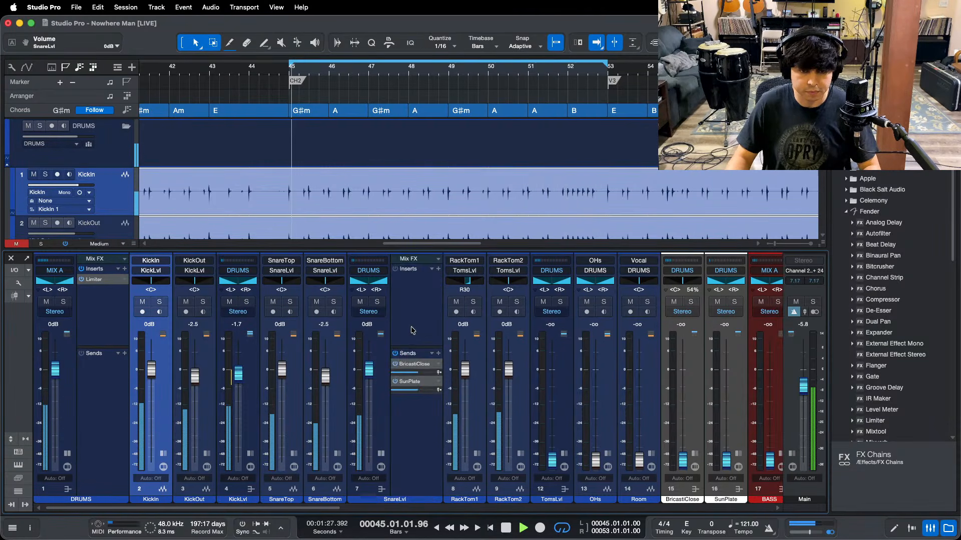
# Step: Look through the stored FX chain folders for the SnareLvl inserts and stop playback
pyautogui.click(432, 269)
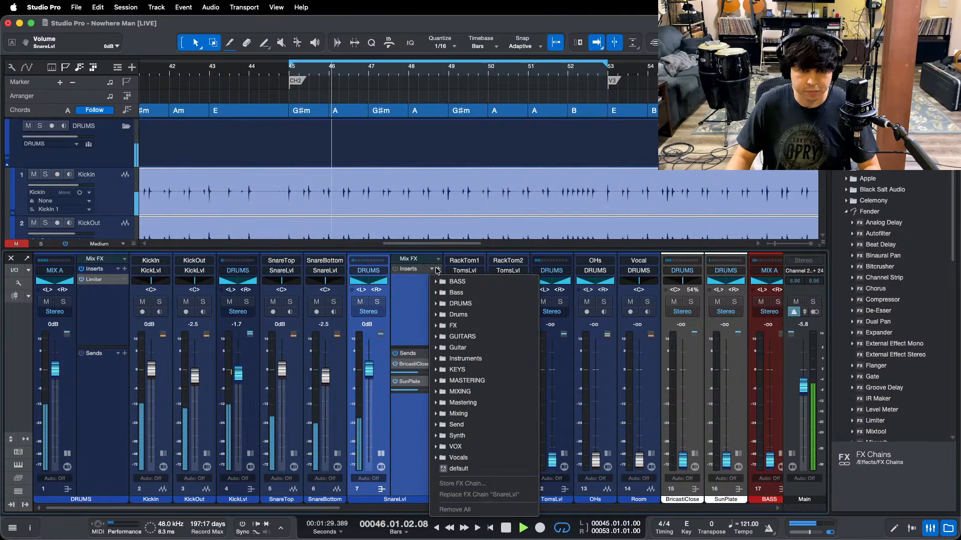
pyautogui.click(436, 270)
pyautogui.press('space')
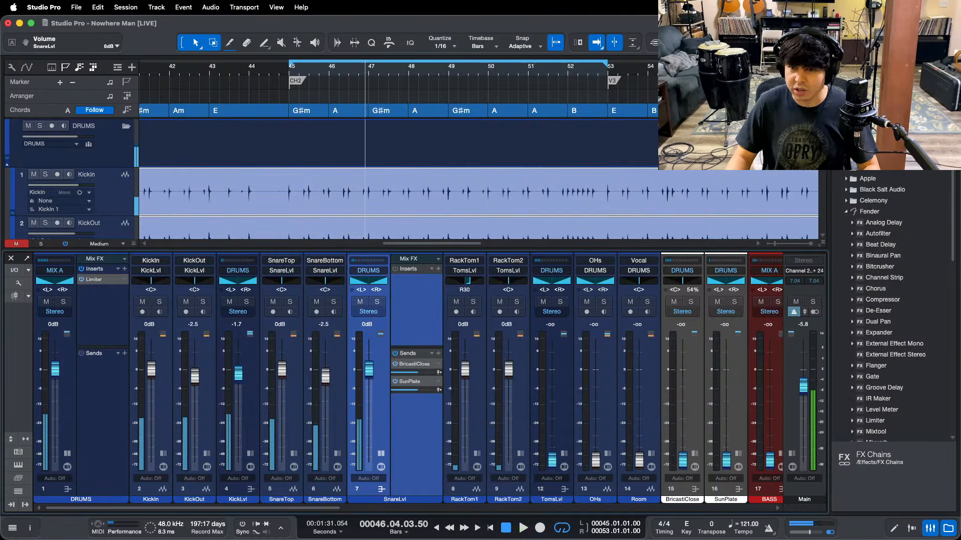
# Step: Delete the Guitar folder from the FX Chains in the effects browser
pyautogui.scroll(5, 881, 311)
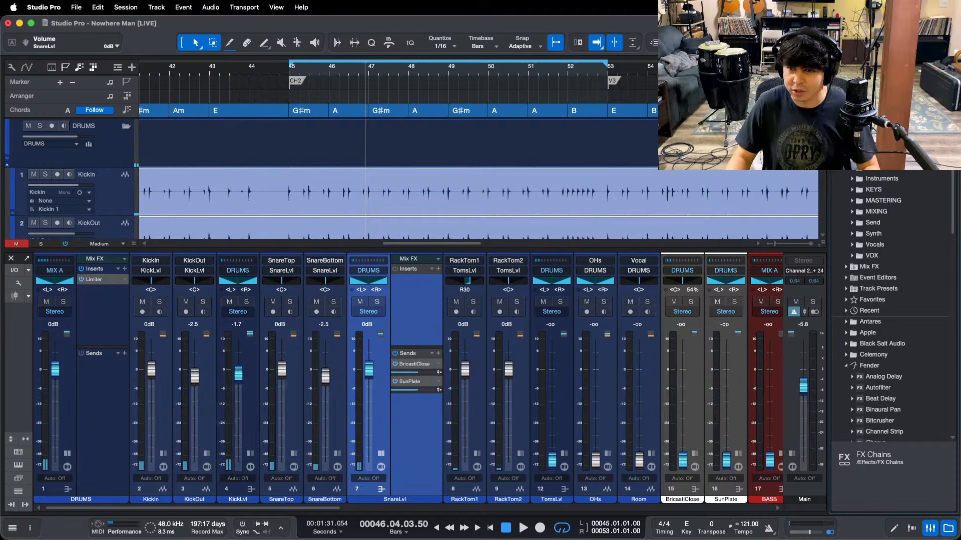
pyautogui.scroll(5, 891, 305)
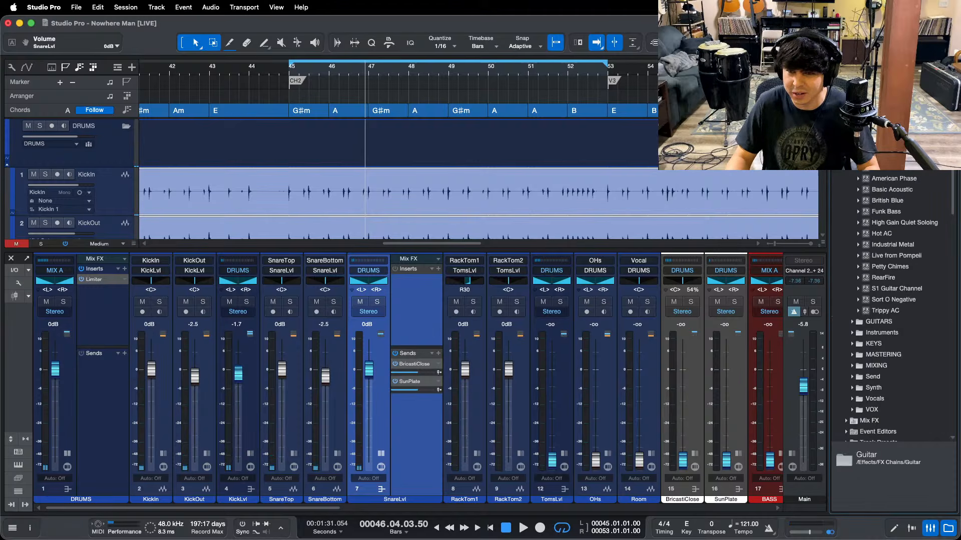
pyautogui.keyDown('shift'); pyautogui.click(892, 312); pyautogui.keyUp('shift')
pyautogui.rightClick(879, 175)
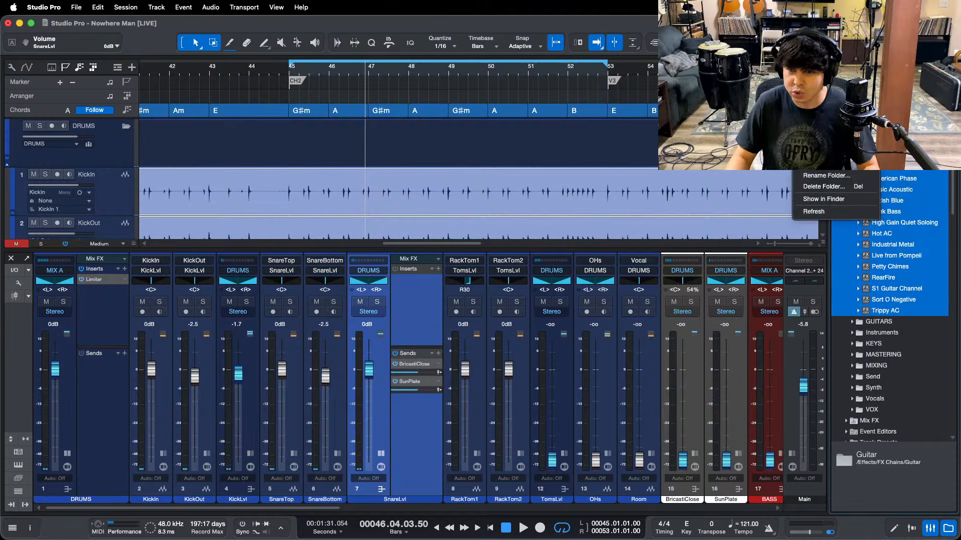
pyautogui.click(840, 187)
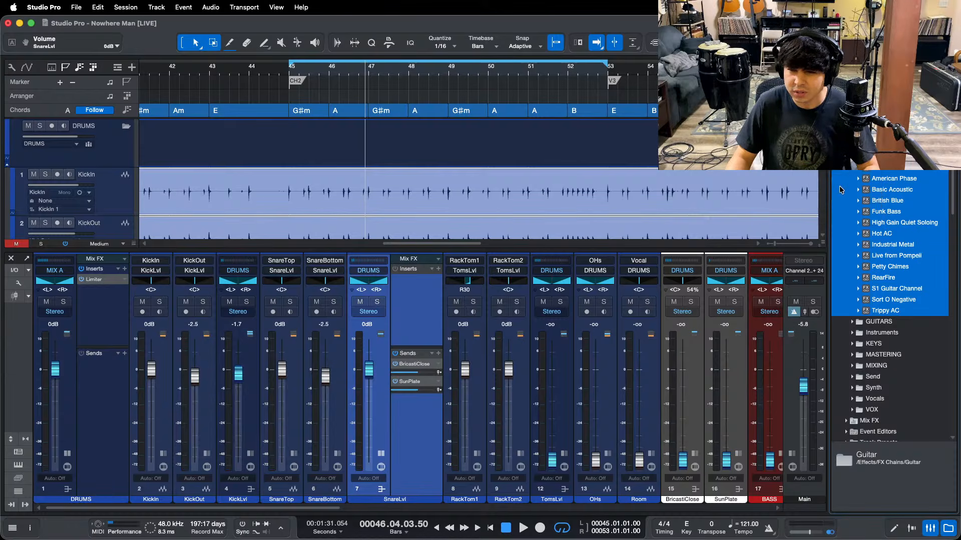
pyautogui.click(519, 226)
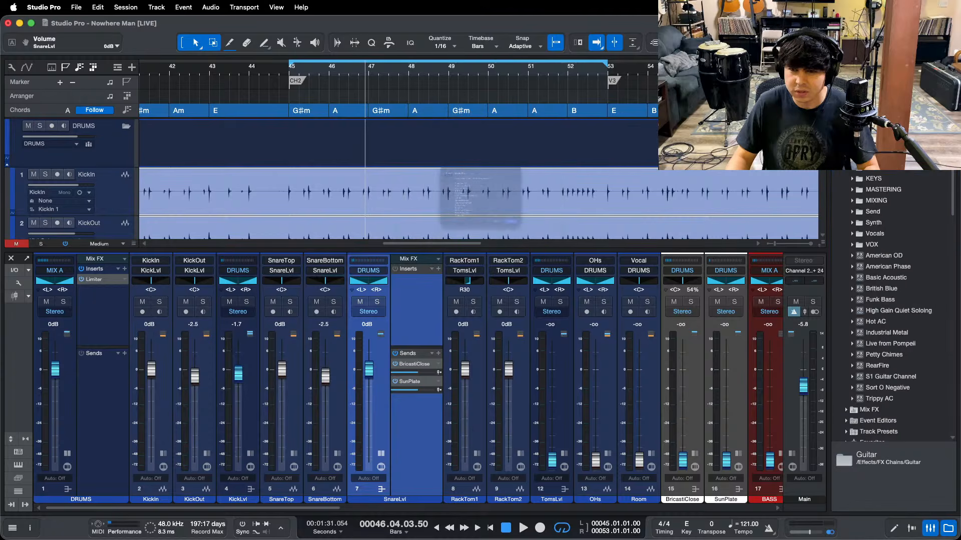
pyautogui.click(581, 279)
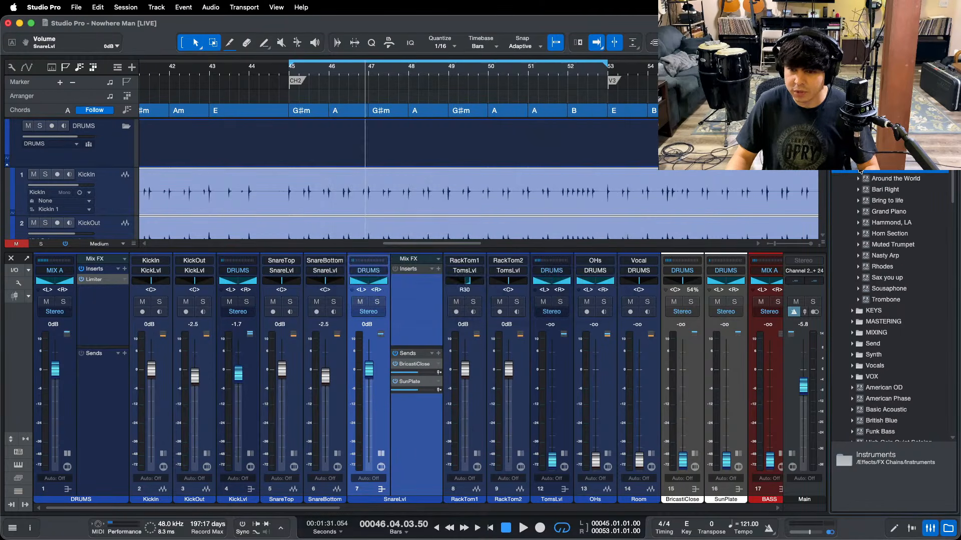
# Step: Delete the loose FX chain presets from American OD through Trippy AC
pyautogui.scroll(-5, 860, 173)
pyautogui.click(890, 257)
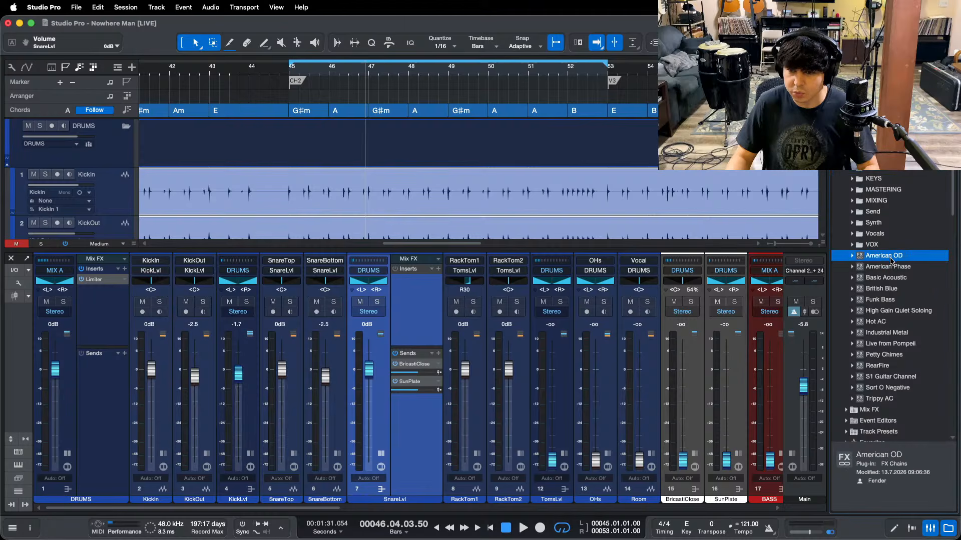
pyautogui.keyDown('shift'); pyautogui.click(888, 409); pyautogui.keyUp('shift')
pyautogui.click(887, 402)
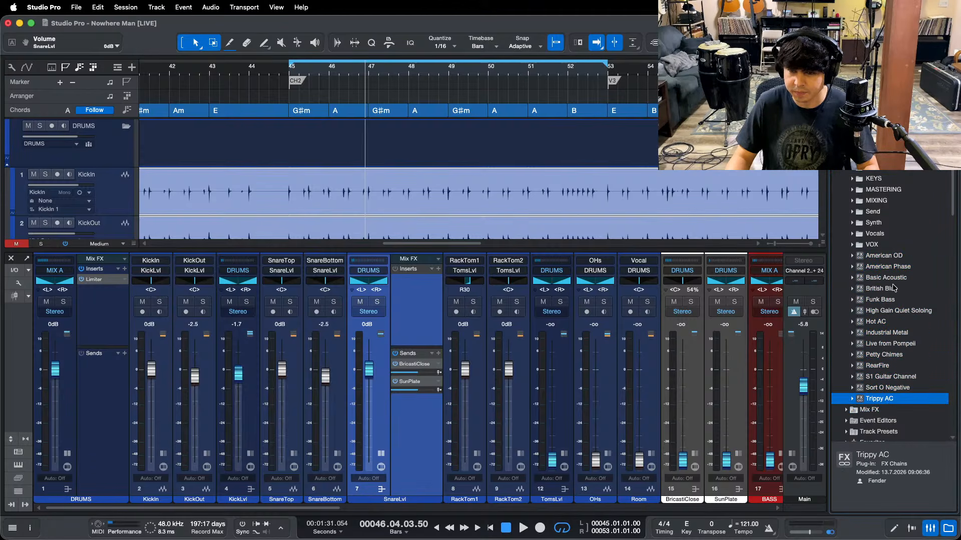
pyautogui.keyDown('shift'); pyautogui.click(889, 259); pyautogui.keyUp('shift')
pyautogui.rightClick(889, 259)
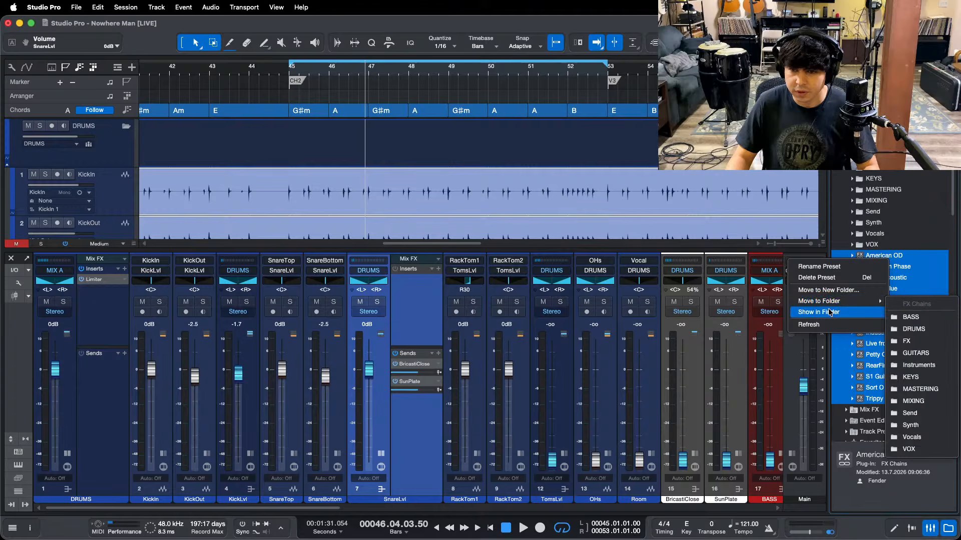
pyautogui.click(831, 277)
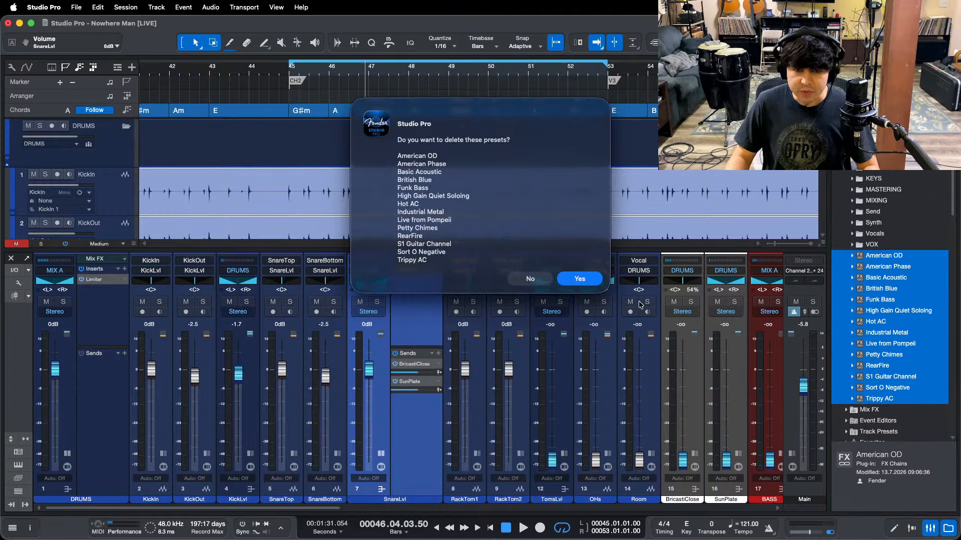
pyautogui.click(579, 279)
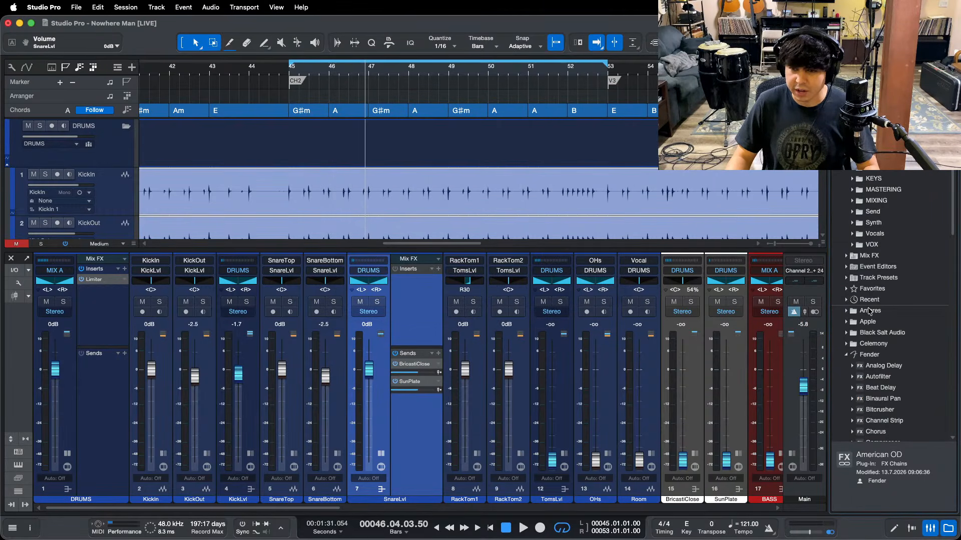
# Step: Delete all the presets in the Vocals FX chain folder, from Backing Vocal through Space Dirt
pyautogui.click(852, 235)
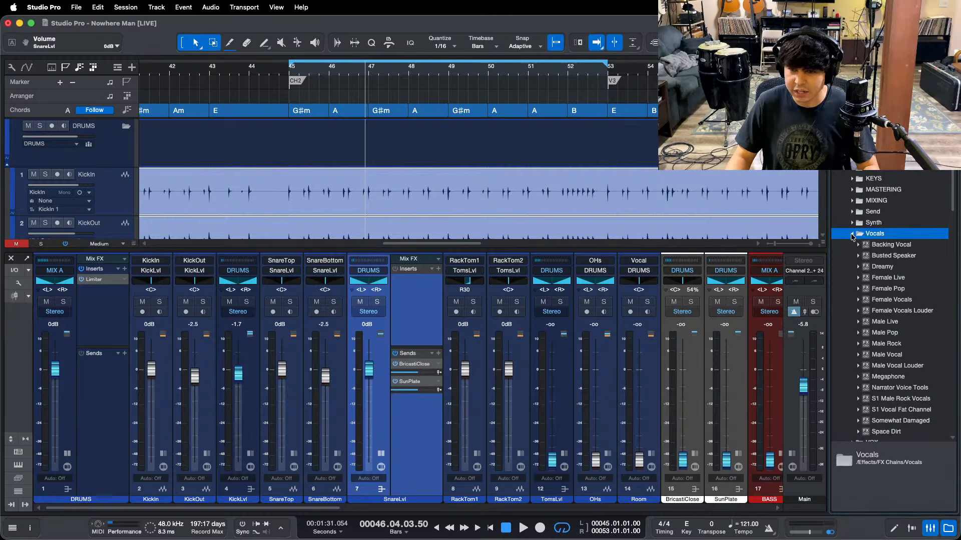
pyautogui.click(885, 243)
pyautogui.scroll(-3, 906, 329)
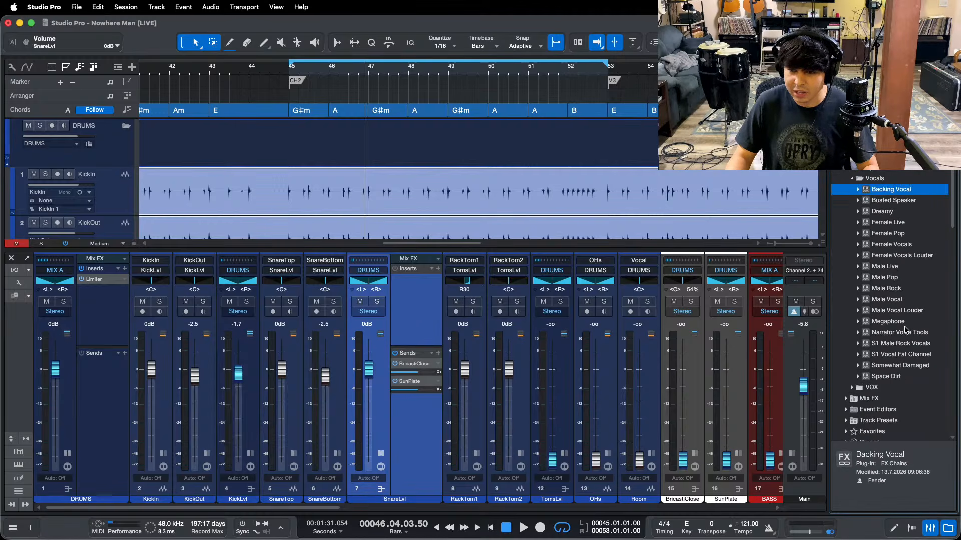
pyautogui.keyDown('shift'); pyautogui.click(886, 376); pyautogui.keyUp('shift')
pyautogui.rightClick(884, 197)
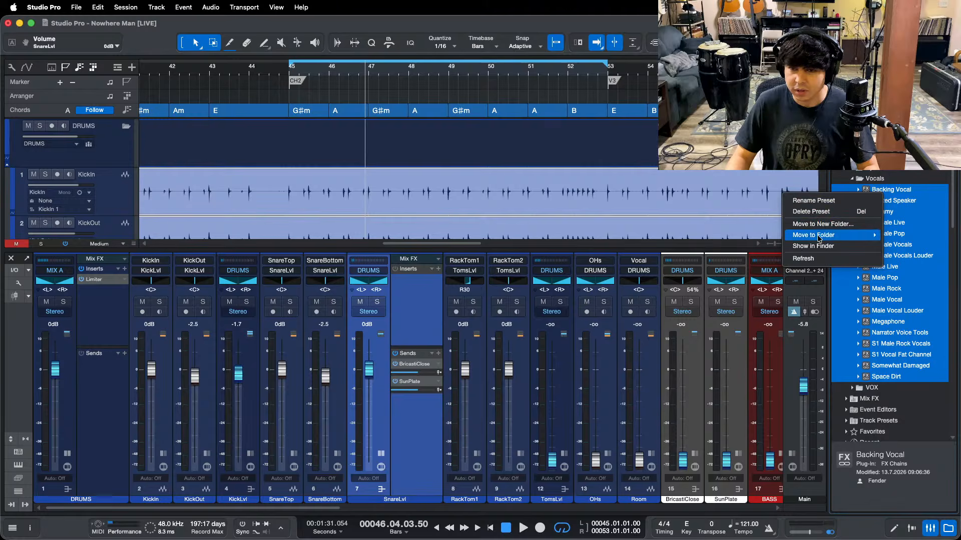
pyautogui.click(811, 217)
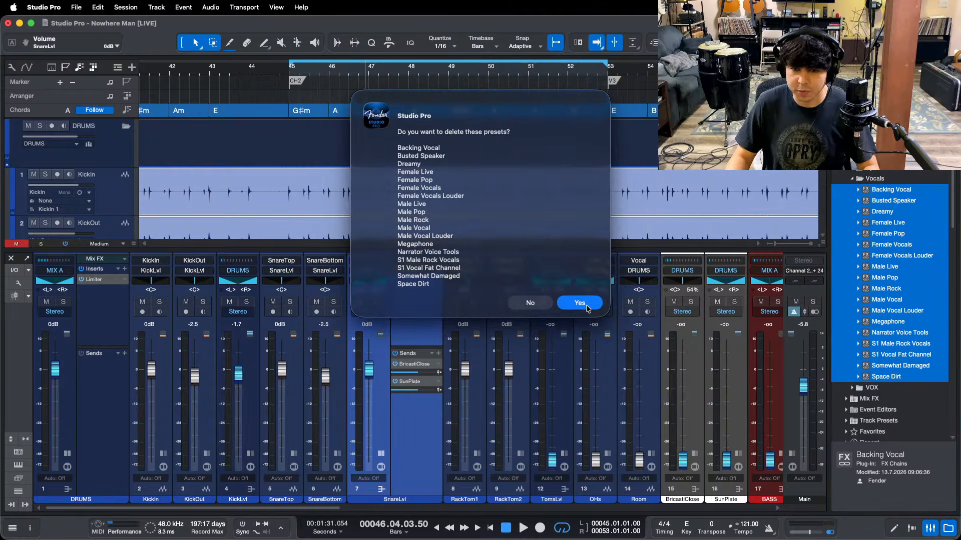
pyautogui.click(580, 303)
# Step: Delete all the presets in the Synth FX chain folder, from Analog Stereo Chorus through Trancy Synth
pyautogui.scroll(3, 902, 217)
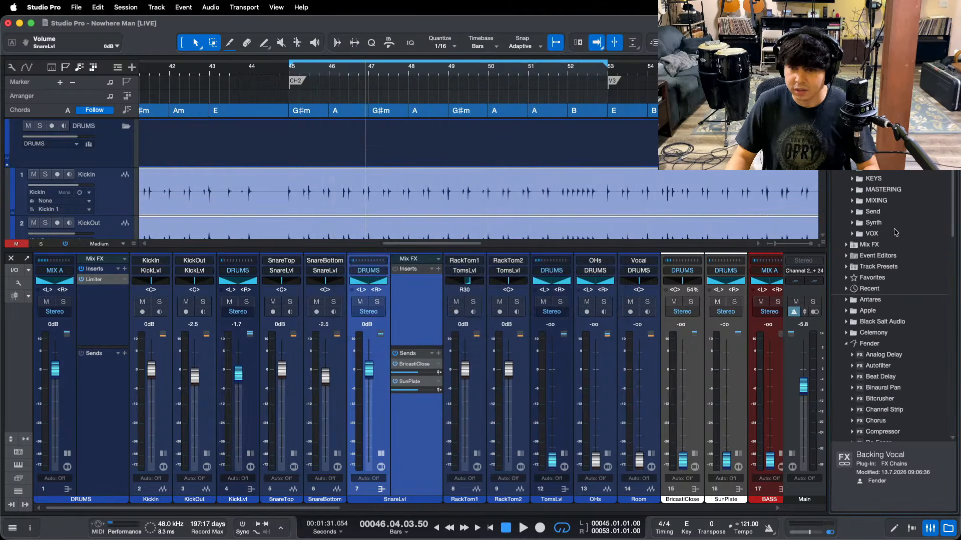
pyautogui.click(853, 223)
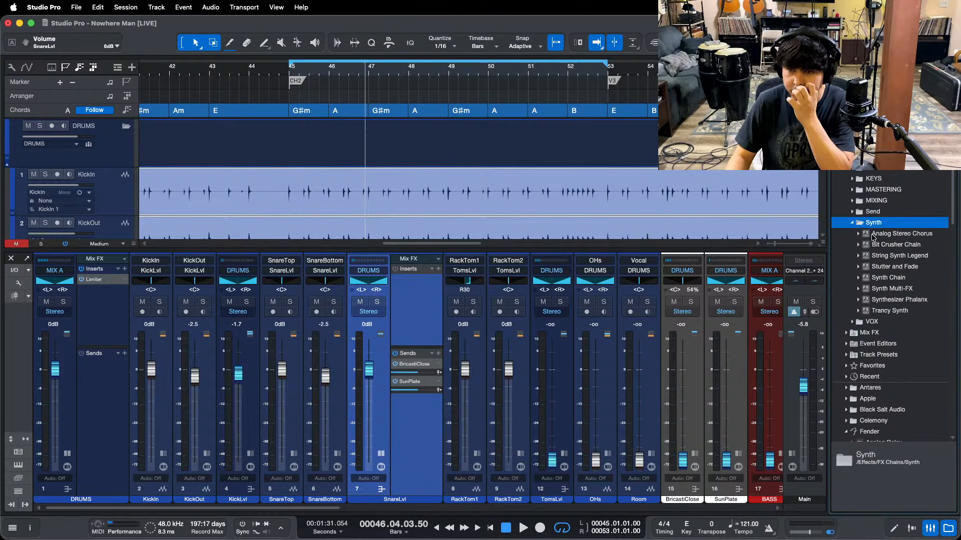
pyautogui.click(900, 234)
pyautogui.keyDown('shift'); pyautogui.click(894, 311); pyautogui.keyUp('shift')
pyautogui.rightClick(894, 311)
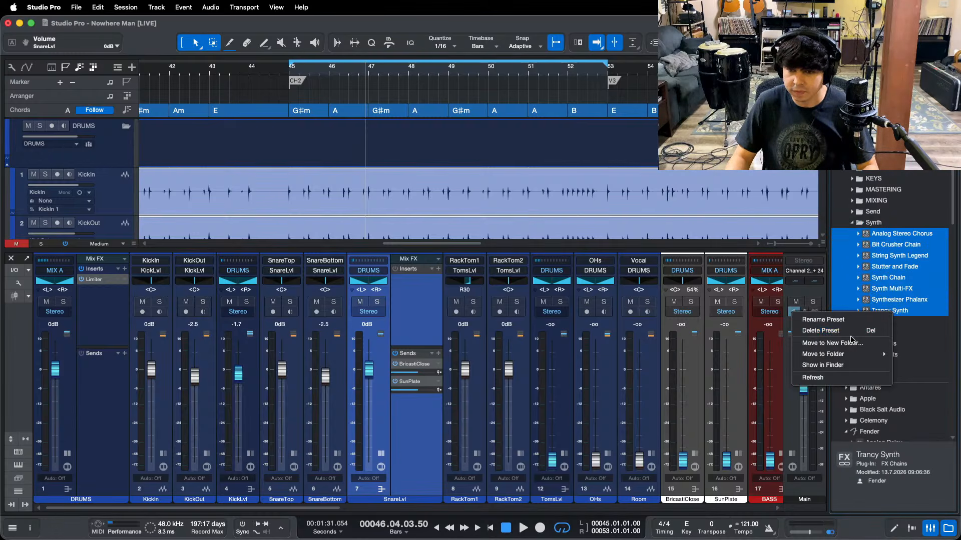
pyautogui.click(843, 335)
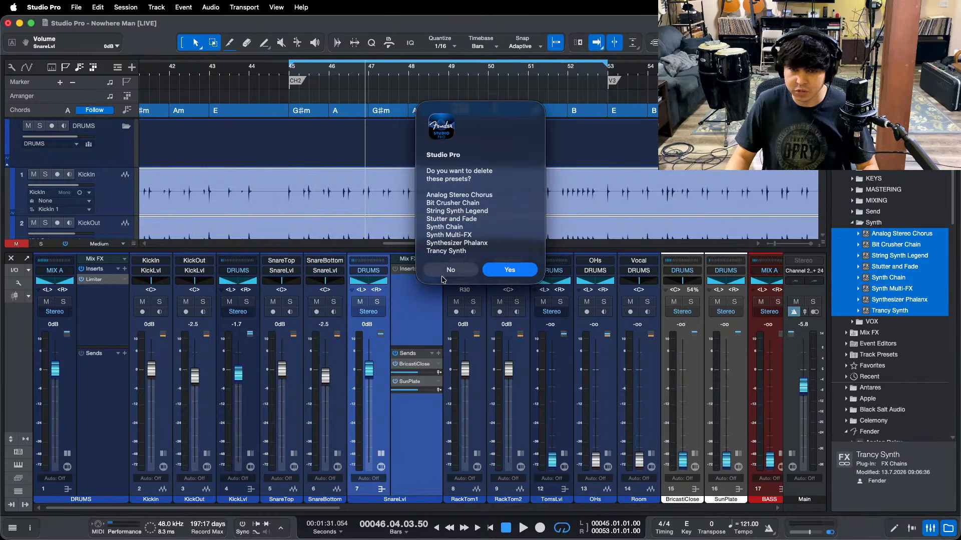
pyautogui.click(509, 270)
# Step: Delete all the presets in the Send FX chain folder, from Bottom of the Well through Vocal Verb
pyautogui.click(856, 214)
pyautogui.click(884, 222)
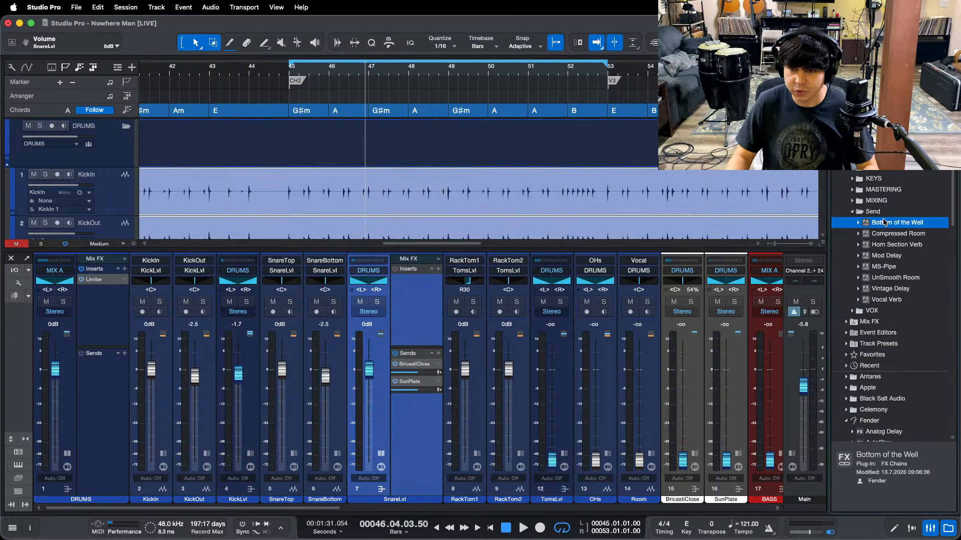
pyautogui.keyDown('shift'); pyautogui.click(889, 298); pyautogui.keyUp('shift')
pyautogui.rightClick(889, 297)
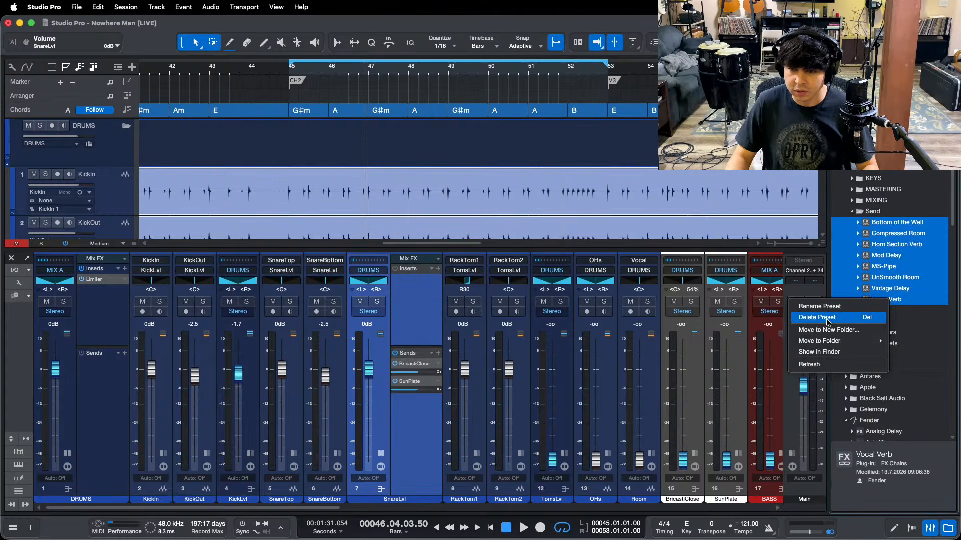
pyautogui.click(842, 322)
pyautogui.press('Return')
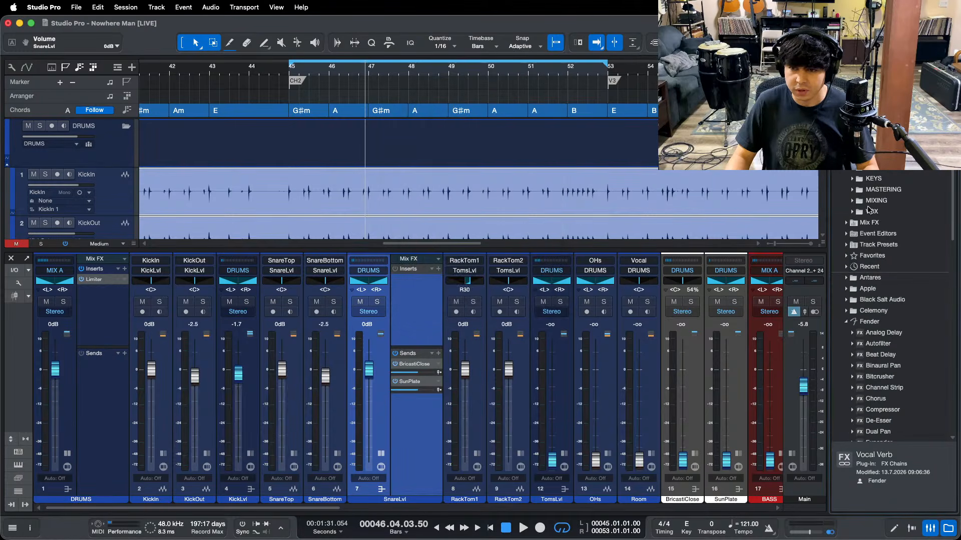
# Step: Delete the instrument FX chain presets from Around the World through Trombone
pyautogui.scroll(4, 849, 186)
pyautogui.click(854, 172)
pyautogui.click(872, 180)
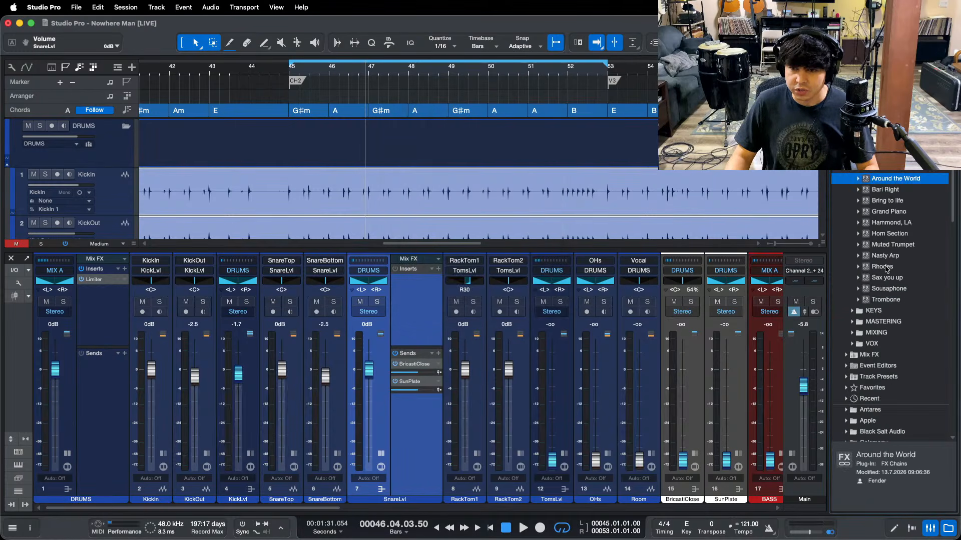
pyautogui.keyDown('shift'); pyautogui.click(884, 299); pyautogui.keyUp('shift')
pyautogui.rightClick(881, 182)
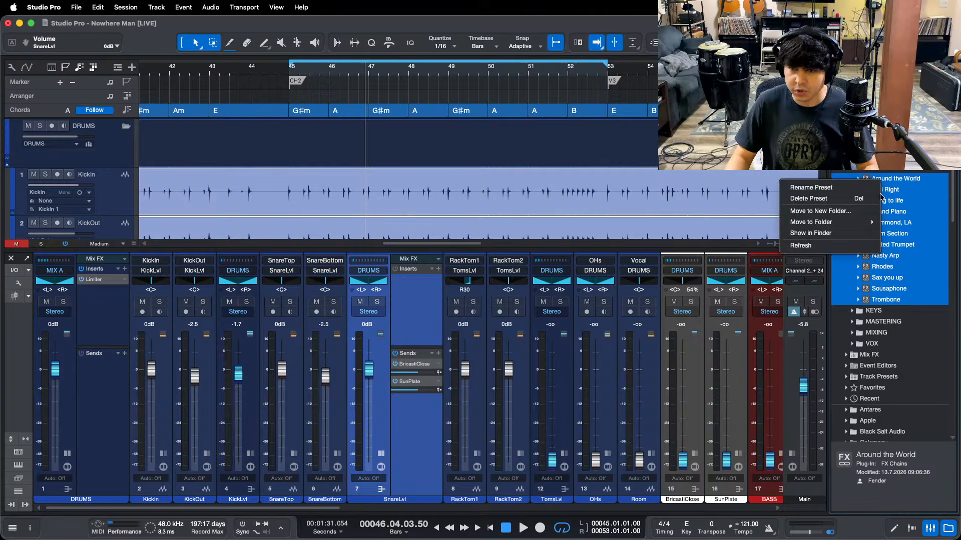
pyautogui.click(805, 198)
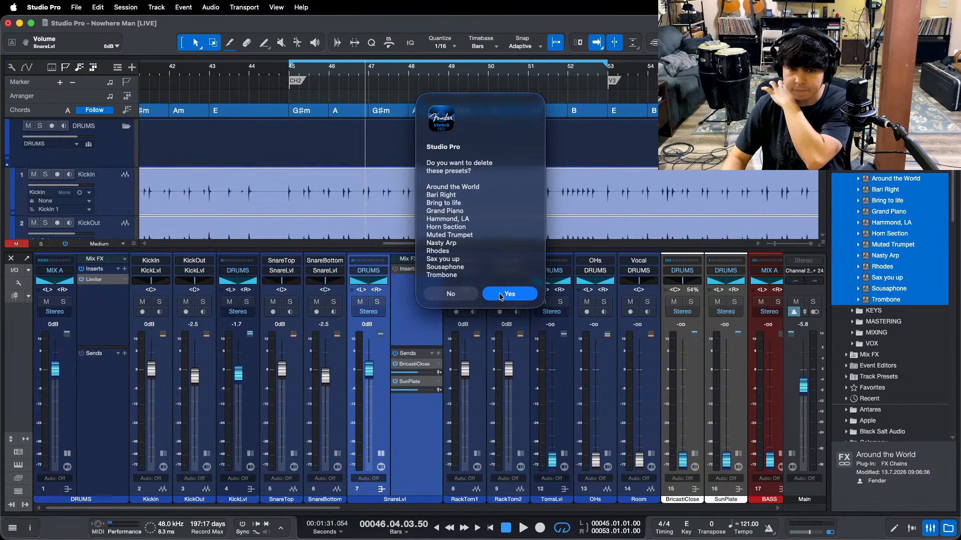
pyautogui.click(500, 295)
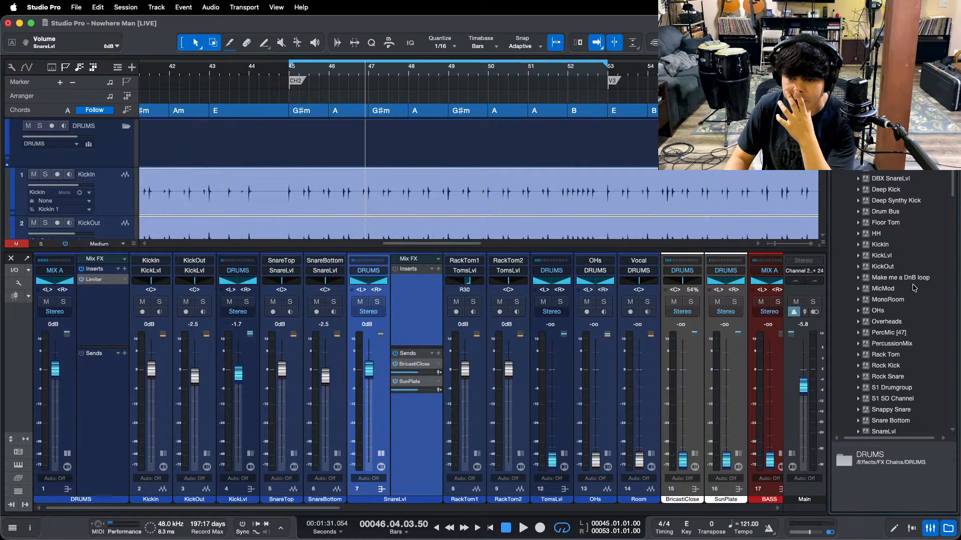
# Step: Delete the factory presets from the DRUMS FX chain folder, except BricastiClose, DBX SnareLvl, KickIn, KickLvl, KickOut, MicMod, MonoRoom, OHs, PercMic [47], PercussionMix, SnareLvl and Toms
pyautogui.scroll(-5, 913, 289)
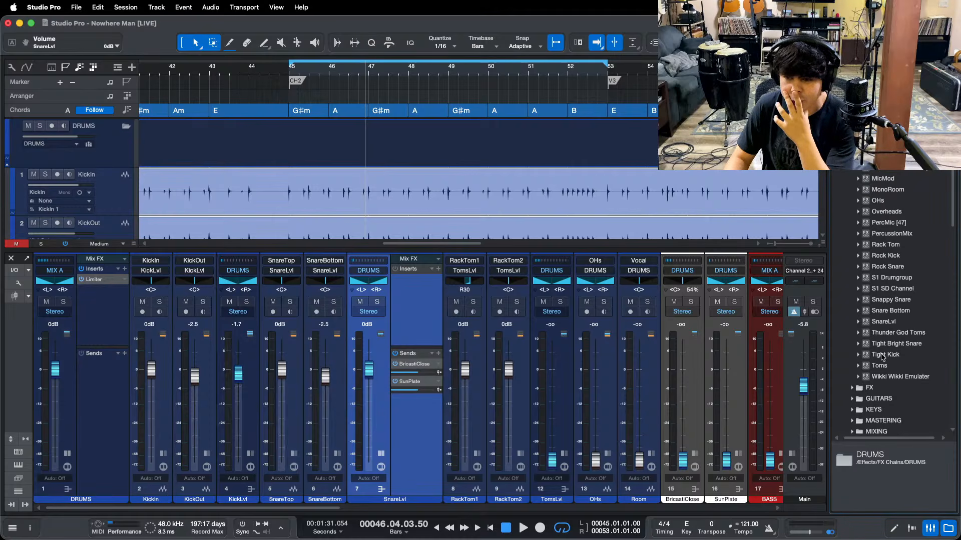
pyautogui.click(895, 376)
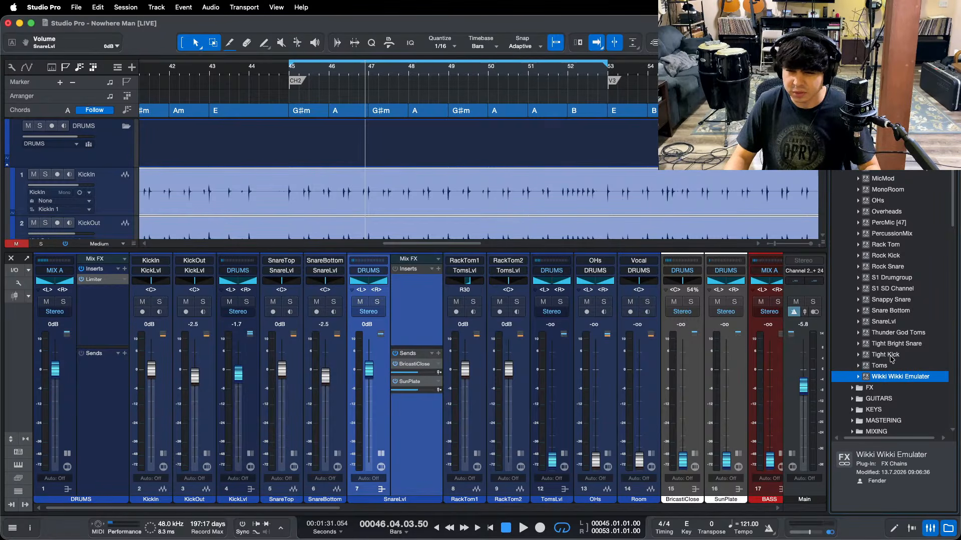
pyautogui.keyDown('super'); pyautogui.click(891, 356); pyautogui.keyUp('super')
pyautogui.keyDown('super'); pyautogui.click(897, 345); pyautogui.keyUp('super')
pyautogui.keyDown('super'); pyautogui.click(895, 334); pyautogui.keyUp('super')
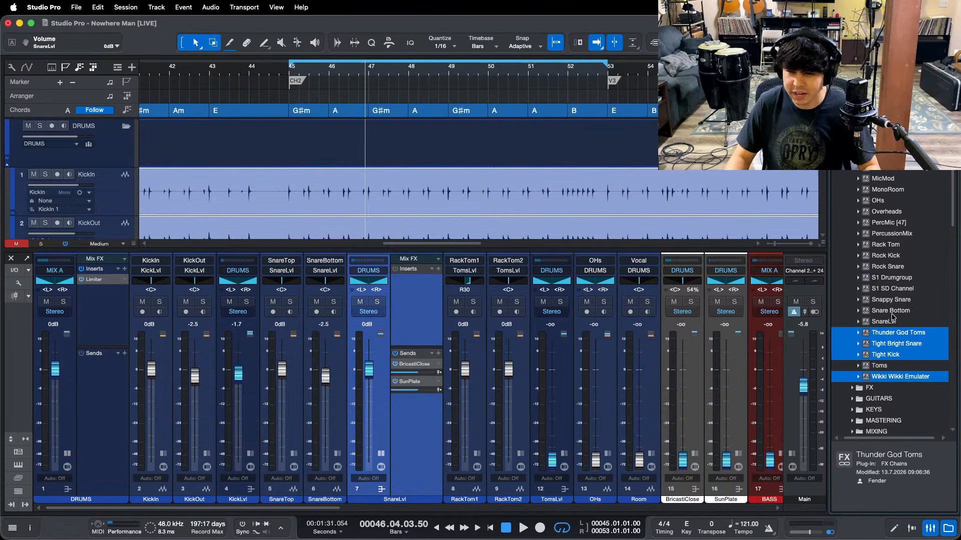
pyautogui.keyDown('super'); pyautogui.click(886, 311); pyautogui.keyUp('super')
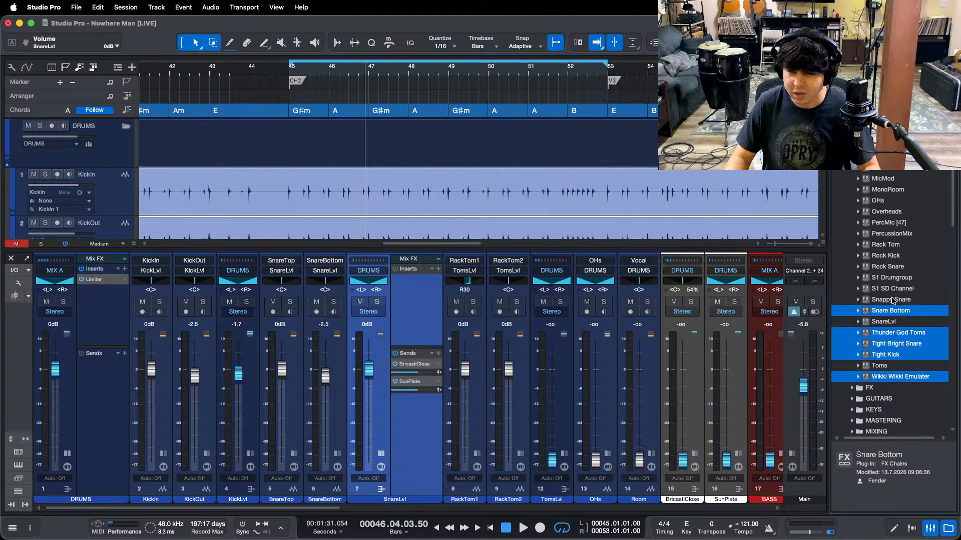
pyautogui.keyDown('super'); pyautogui.click(891, 301); pyautogui.keyUp('super')
pyautogui.keyDown('super'); pyautogui.click(890, 289); pyautogui.keyUp('super')
pyautogui.keyDown('super'); pyautogui.click(889, 279); pyautogui.keyUp('super')
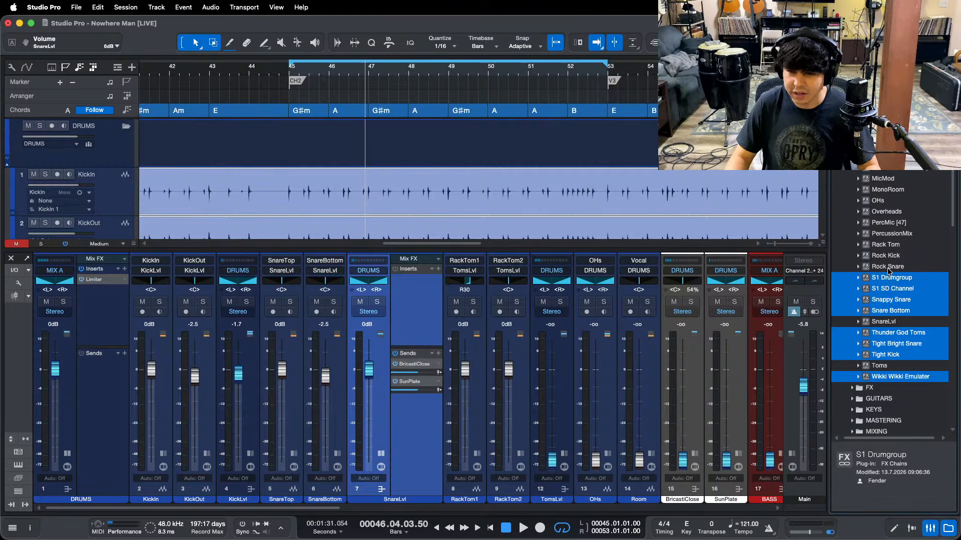
pyautogui.keyDown('super'); pyautogui.click(889, 267); pyautogui.keyUp('super')
pyautogui.keyDown('super'); pyautogui.click(888, 256); pyautogui.keyUp('super')
pyautogui.keyDown('super'); pyautogui.click(894, 246); pyautogui.keyUp('super')
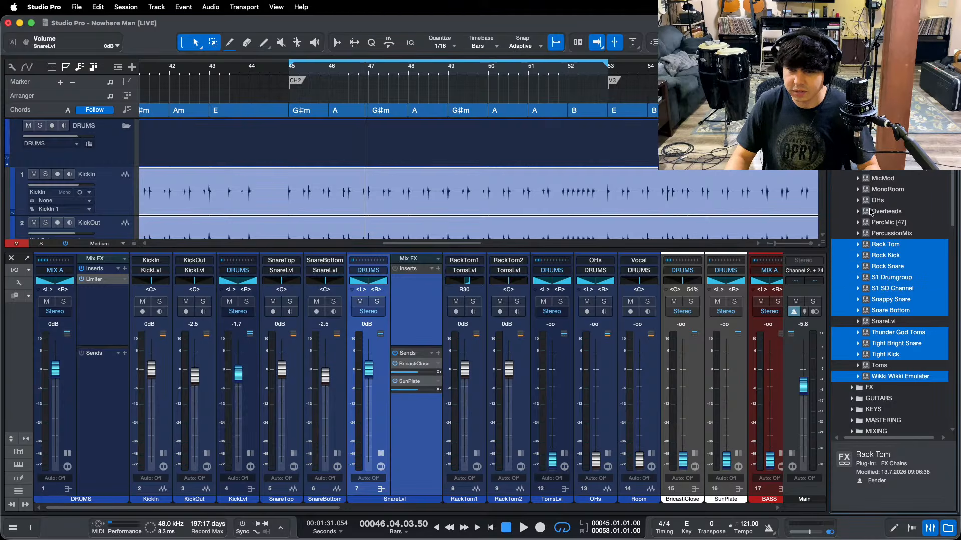
pyautogui.keyDown('super'); pyautogui.click(883, 213); pyautogui.keyUp('super')
pyautogui.keyDown('super'); pyautogui.click(896, 172); pyautogui.keyUp('super')
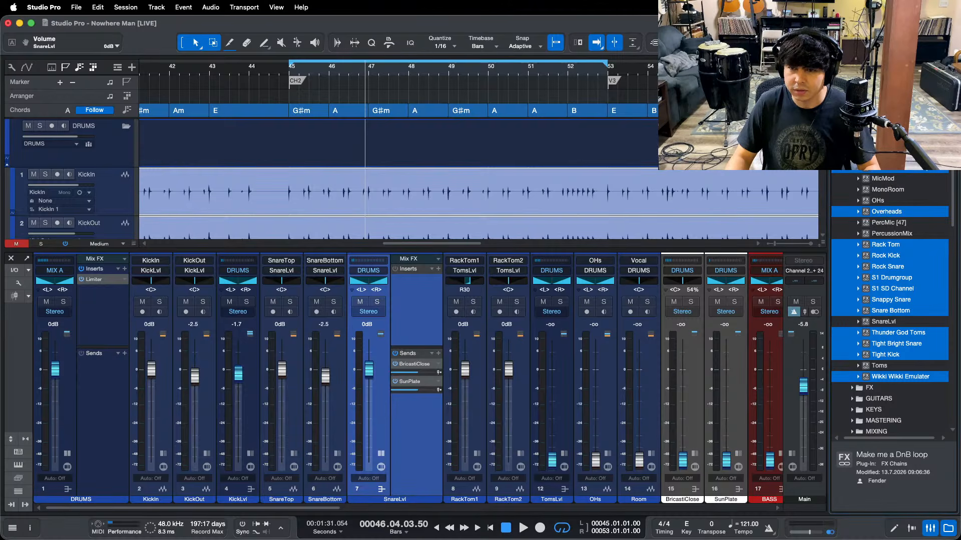
pyautogui.scroll(5, 907, 225)
pyautogui.keyDown('super'); pyautogui.click(889, 223); pyautogui.keyUp('super')
pyautogui.keyDown('super'); pyautogui.click(891, 212); pyautogui.keyUp('super')
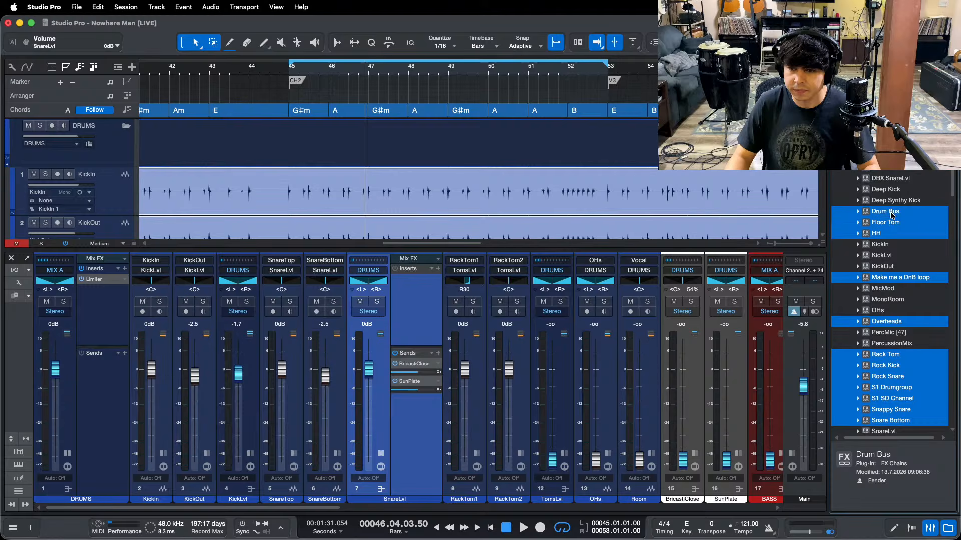
pyautogui.keyDown('super'); pyautogui.click(892, 201); pyautogui.keyUp('super')
pyautogui.keyDown('super'); pyautogui.click(892, 189); pyautogui.keyUp('super')
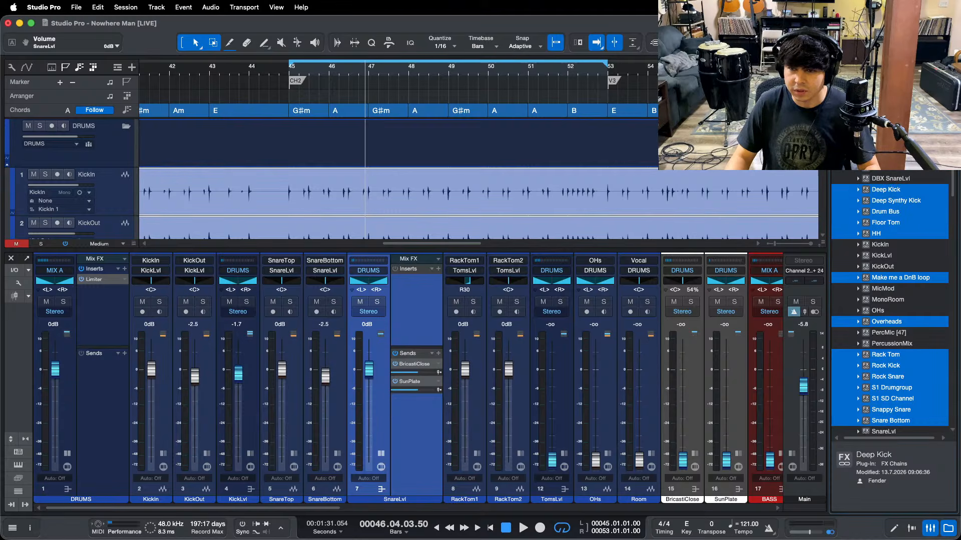
pyautogui.rightClick(884, 172)
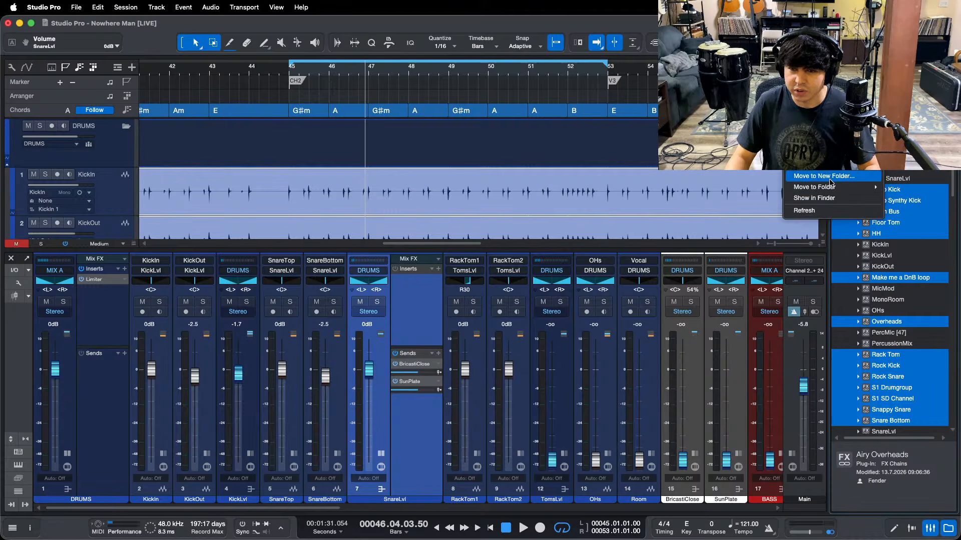
pyautogui.click(801, 172)
pyautogui.press('Return')
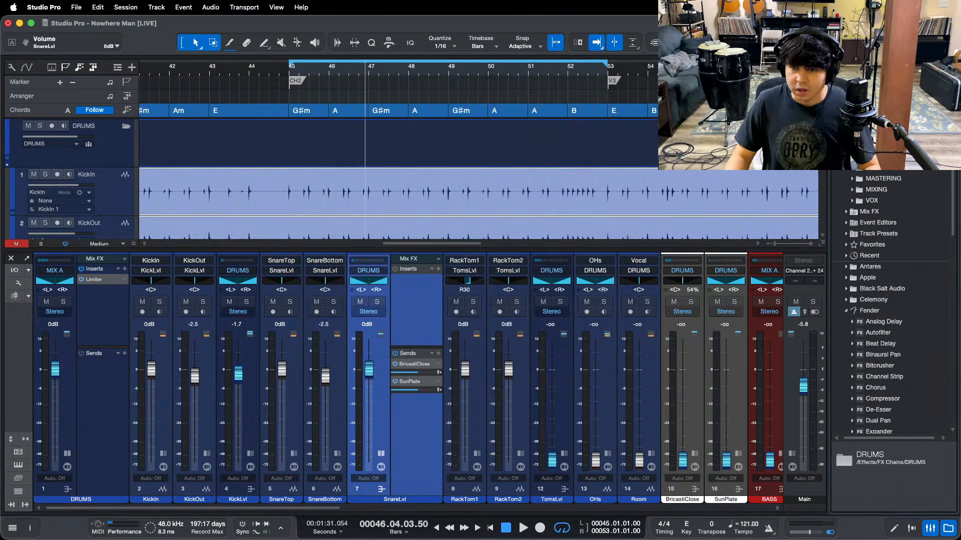
# Step: Delete the bass FX chain presets Clean Stack, Grinder Bass and Motown Bass
pyautogui.click(895, 179)
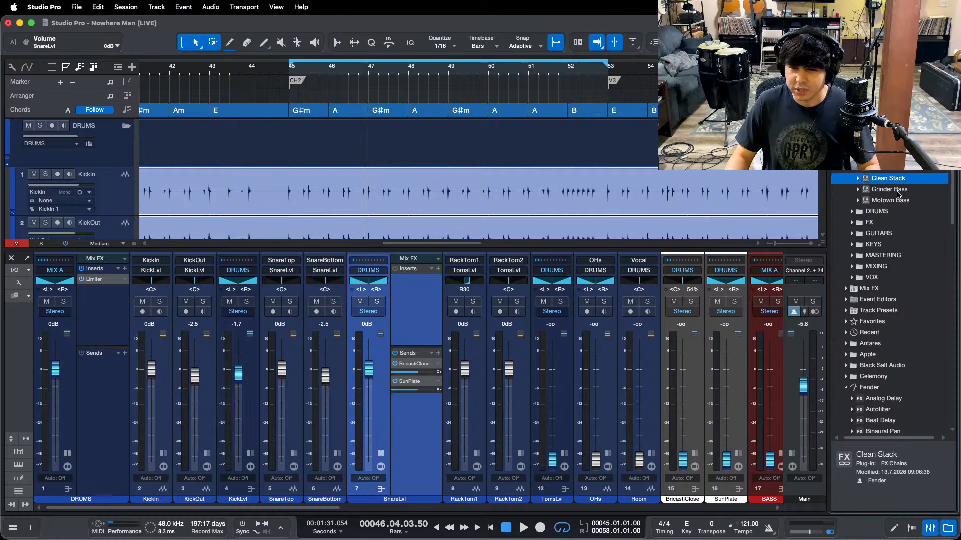
pyautogui.keyDown('shift'); pyautogui.click(900, 201); pyautogui.keyUp('shift')
pyautogui.rightClick(900, 202)
pyautogui.click(827, 220)
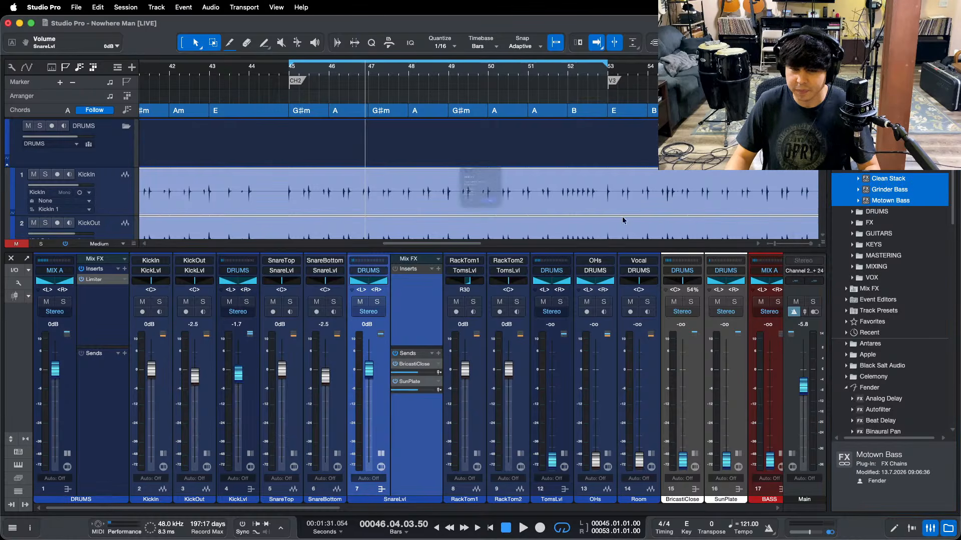
pyautogui.press('Return')
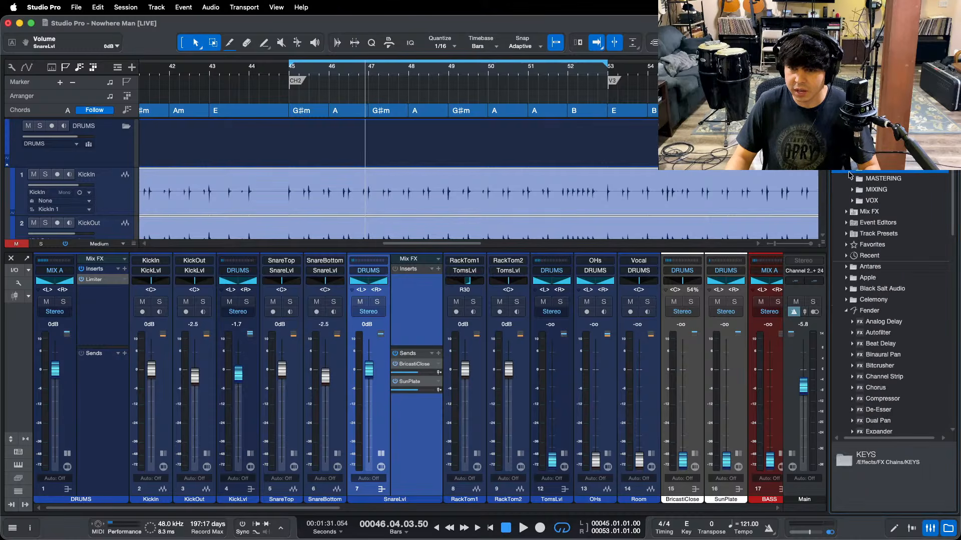
# Step: Check the contents of the MIXING and VOX FX chain folders for unwanted presets
pyautogui.scroll(1, 851, 178)
pyautogui.scroll(-1, 854, 172)
pyautogui.click(853, 190)
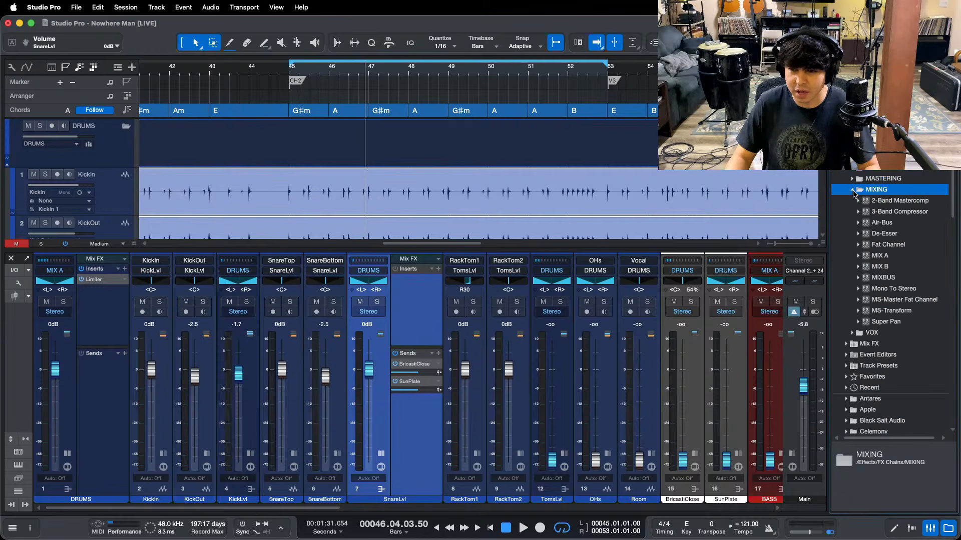
pyautogui.click(853, 191)
pyautogui.click(853, 199)
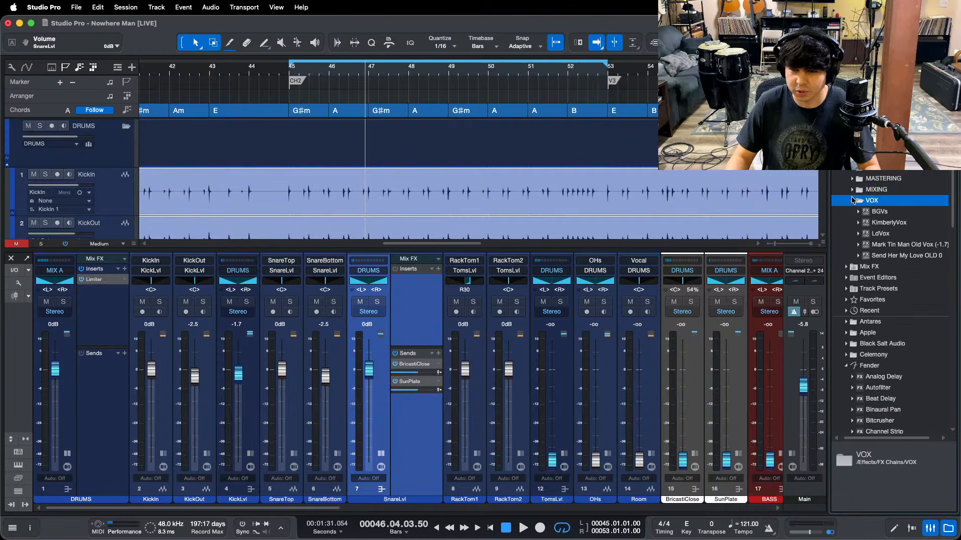
pyautogui.click(853, 200)
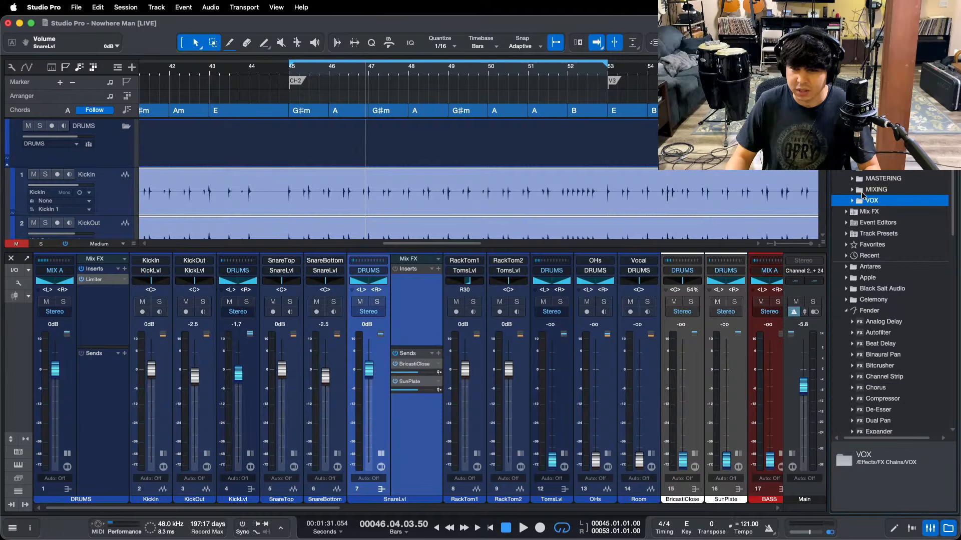
# Step: Load the DBX SnareLvl FX chain from the DRUMS folder onto the SnareLvl inserts and start playback
pyautogui.click(431, 270)
pyautogui.click(445, 293)
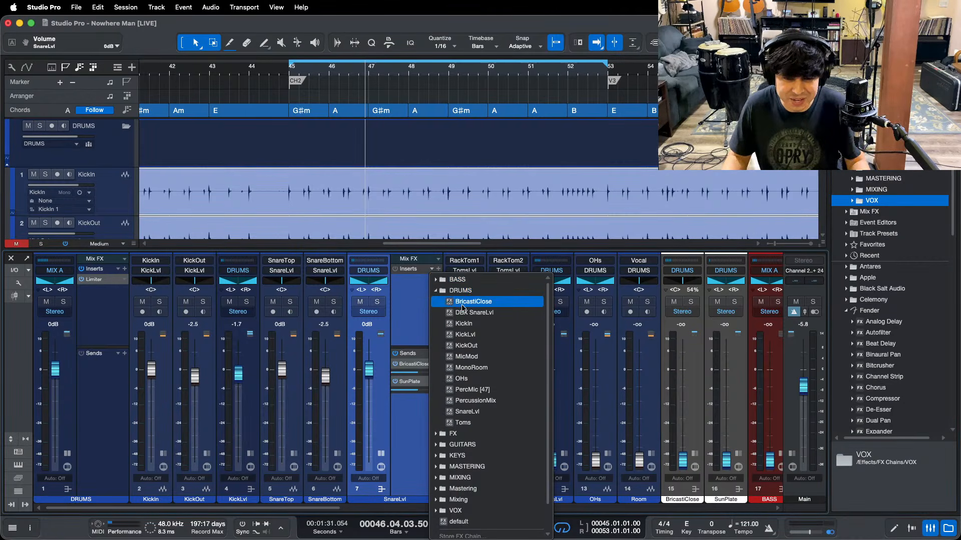
pyautogui.click(471, 316)
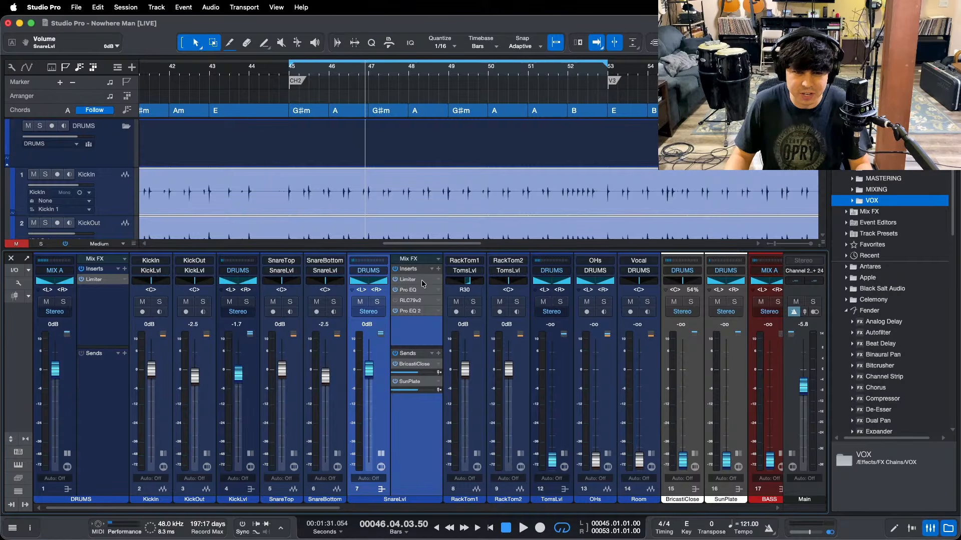
pyautogui.press('space')
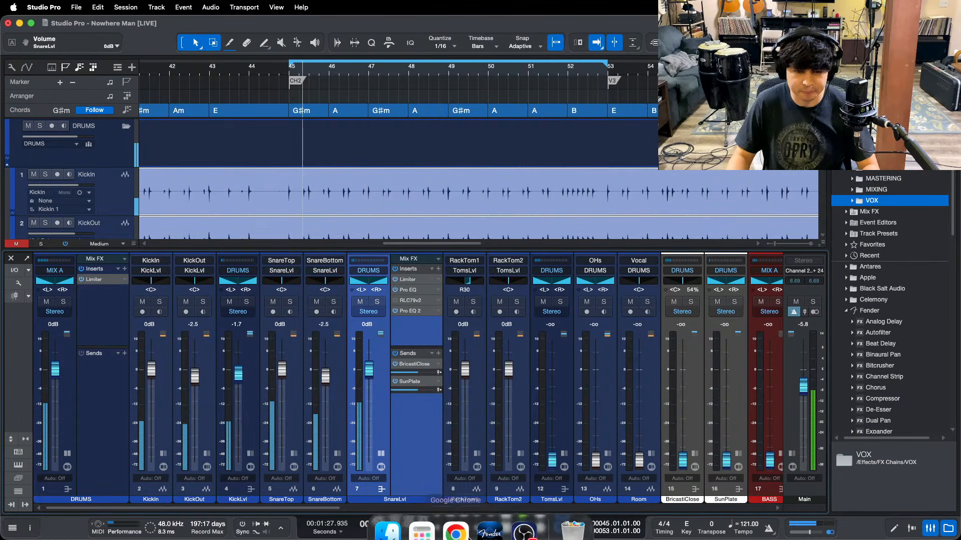
pyautogui.click(521, 526)
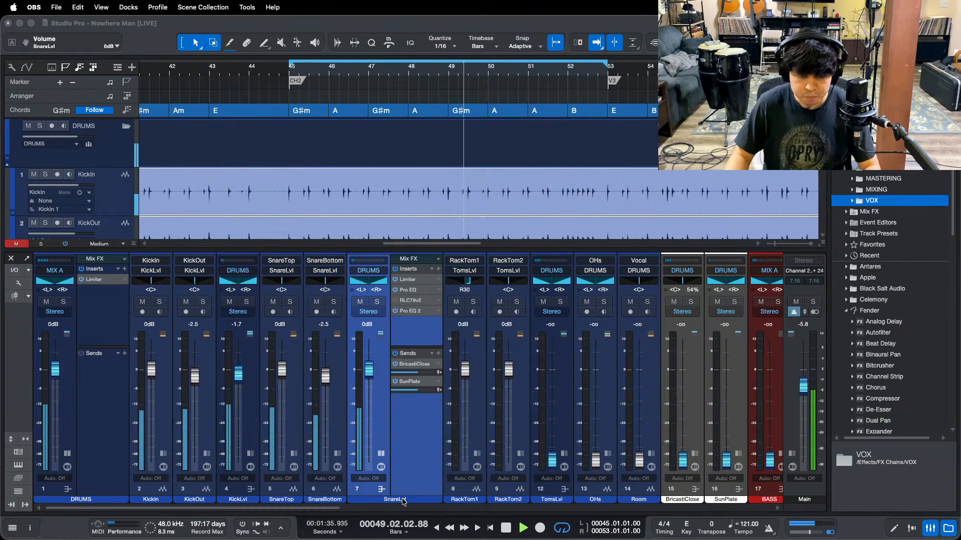
pyautogui.click(422, 252)
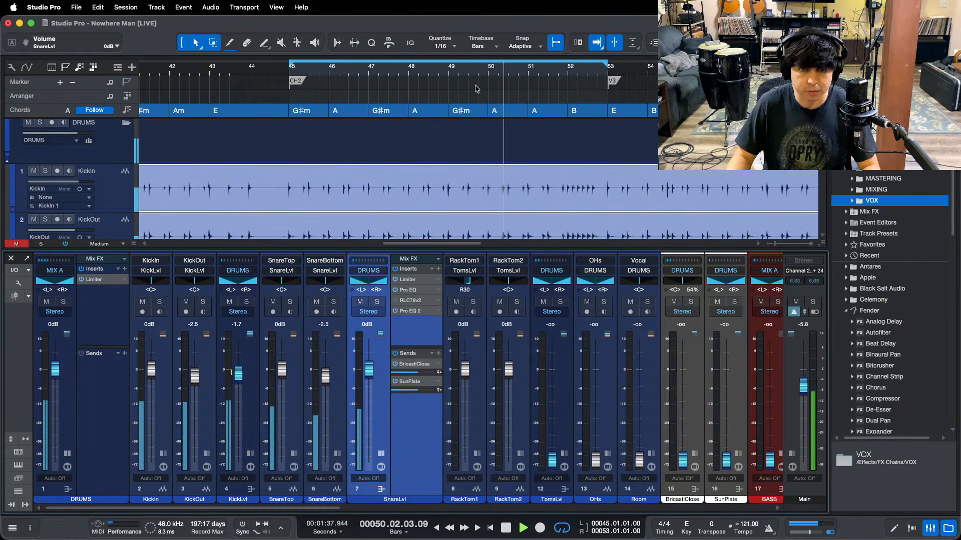
# Step: Solo the SnareLvl bus during playback
pyautogui.press('z')
pyautogui.scroll(-3, 575, 214)
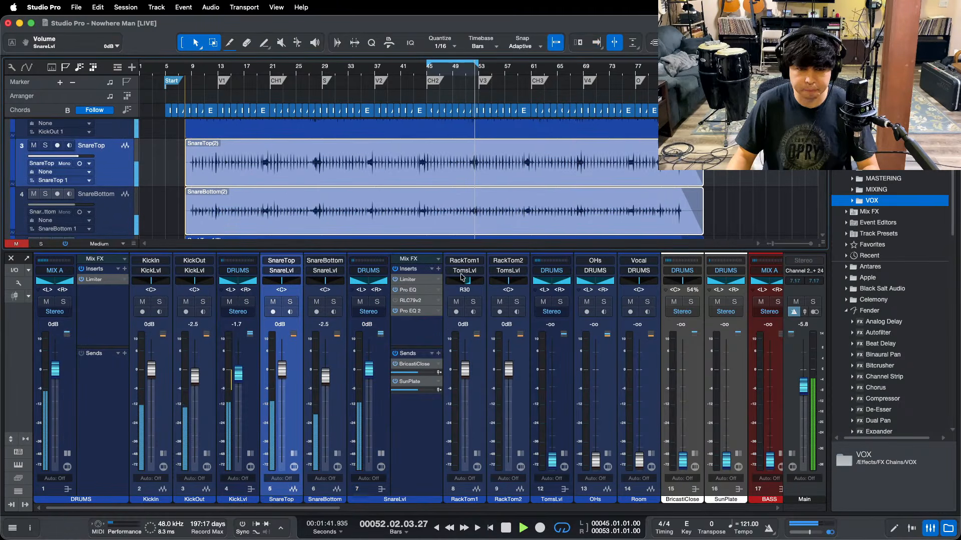
pyautogui.click(377, 301)
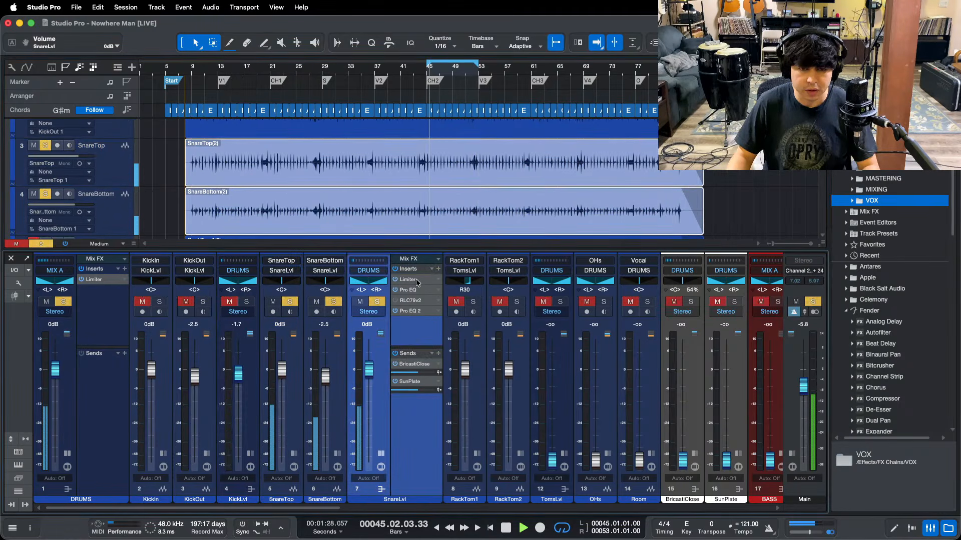
# Step: Open the Limiter on the SnareLvl bus and audition the snare fill leading into V2
pyautogui.click(407, 279)
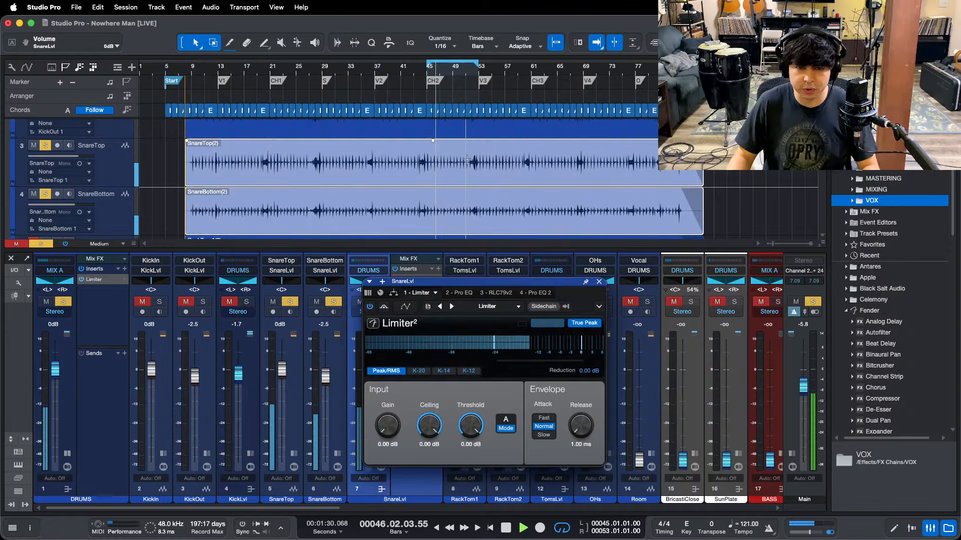
pyautogui.press('space')
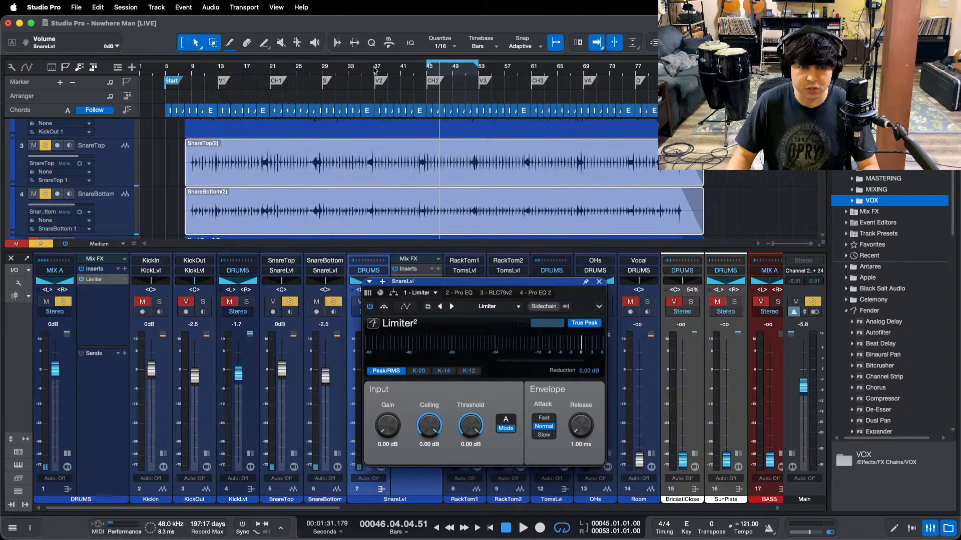
pyautogui.scroll(10, 375, 70)
pyautogui.click(210, 75)
pyautogui.press('space')
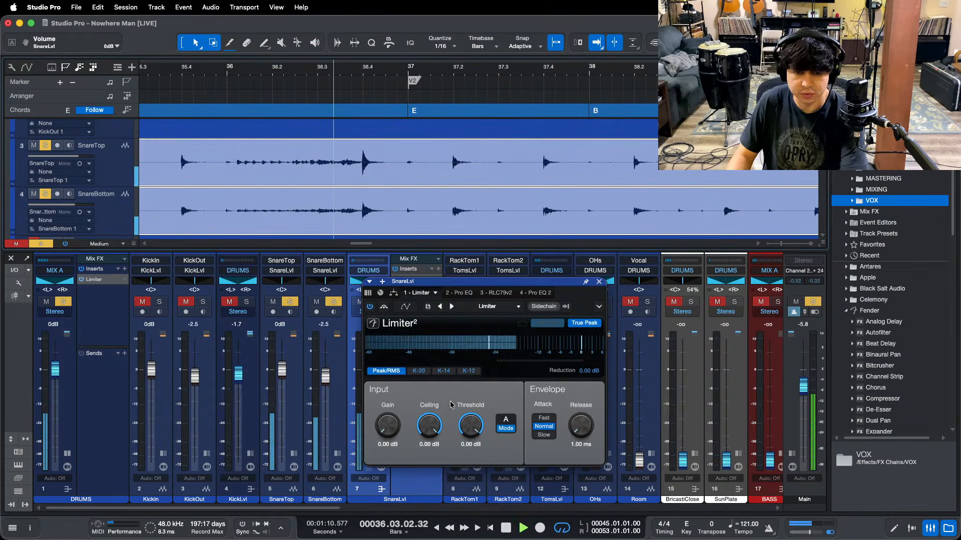
pyautogui.press('space')
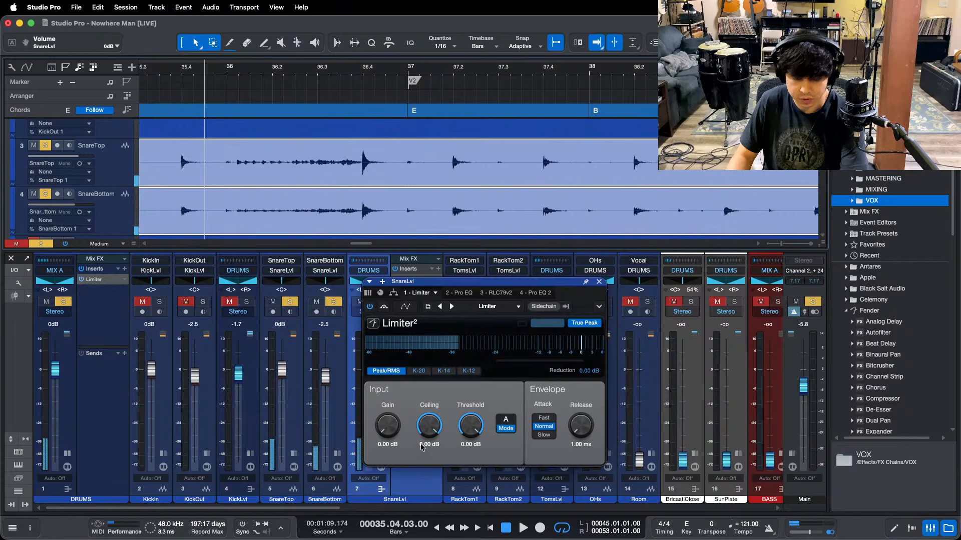
# Step: Set the SnareLvl Limiter's ceiling to -6 dB and play the fill before V2 again
pyautogui.click(423, 445)
pyautogui.write('-6')
pyautogui.press('Return')
pyautogui.press('space')
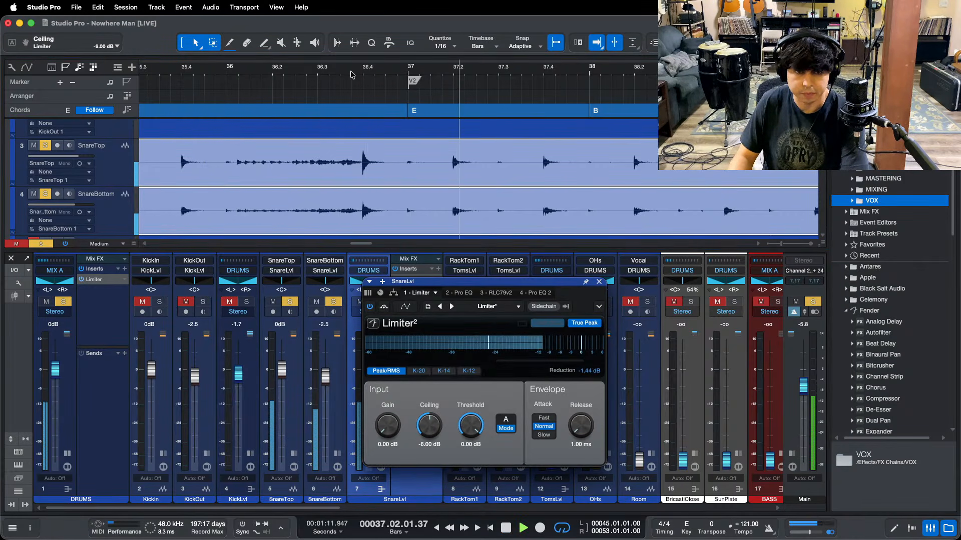
# Step: Audition the snare fills leading into CH1, V1 and CH2 while checking the Limiter's gain reduction
pyautogui.scroll(-5, 352, 74)
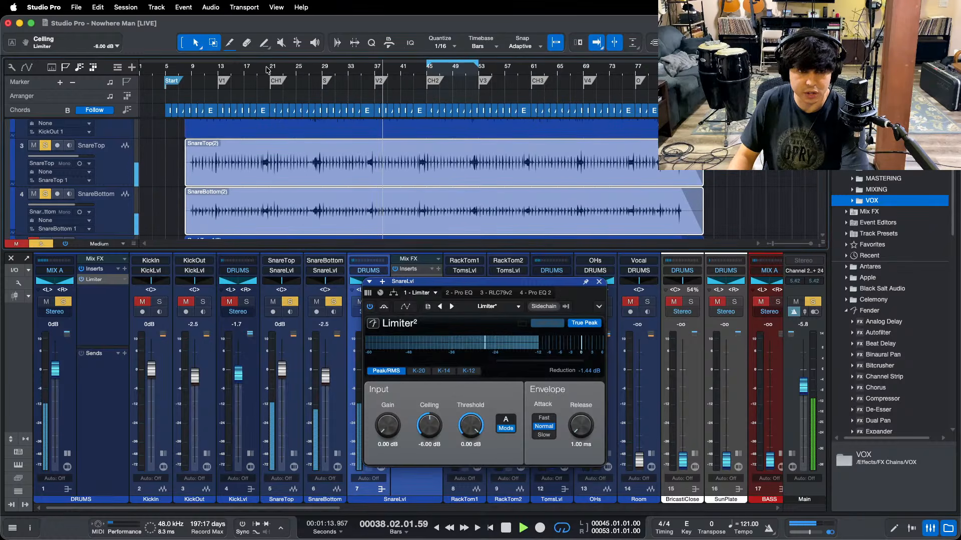
pyautogui.scroll(6, 267, 69)
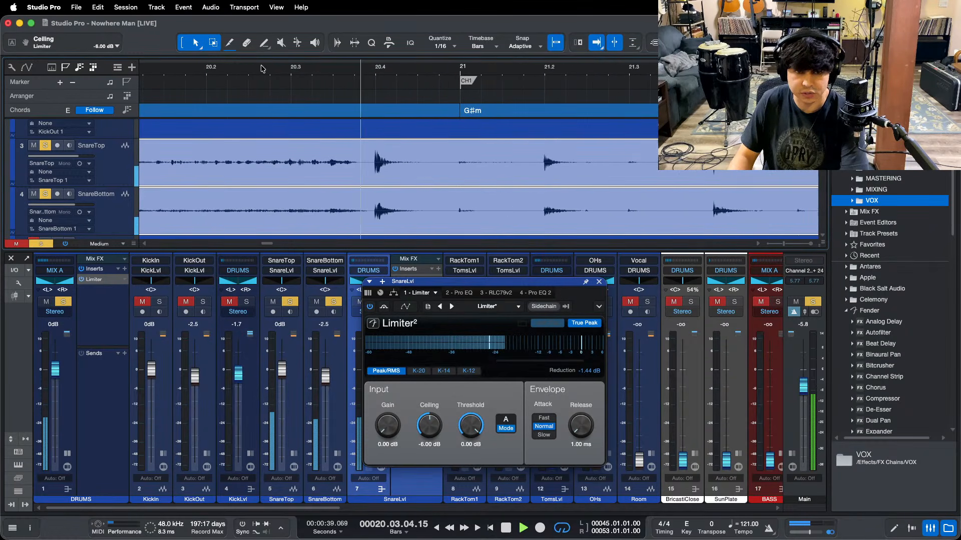
pyautogui.scroll(-6, 280, 67)
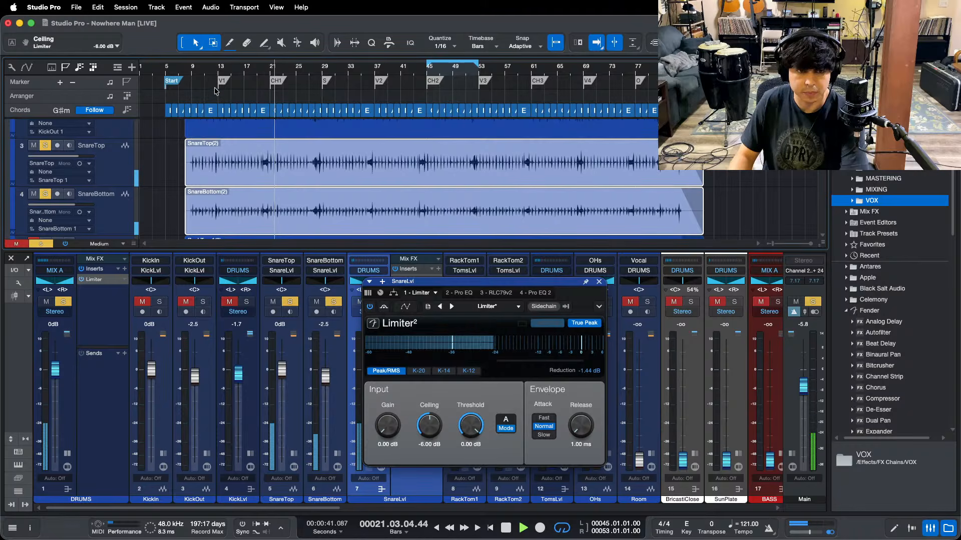
pyautogui.moveTo(213, 71); pyautogui.dragTo(239, 111)
pyautogui.click(259, 73)
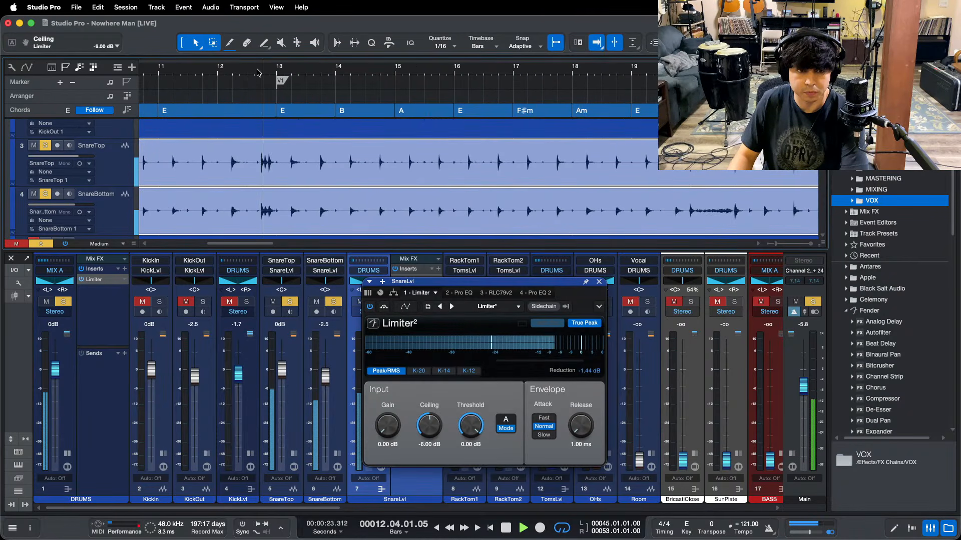
pyautogui.hotkey('shift', 'z')
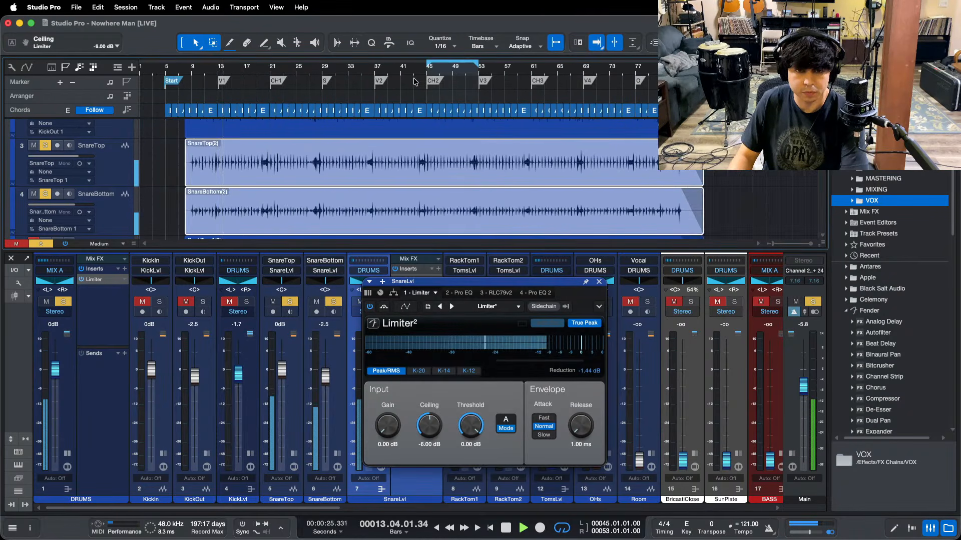
pyautogui.moveTo(418, 77); pyautogui.dragTo(409, 112)
pyautogui.click(420, 79)
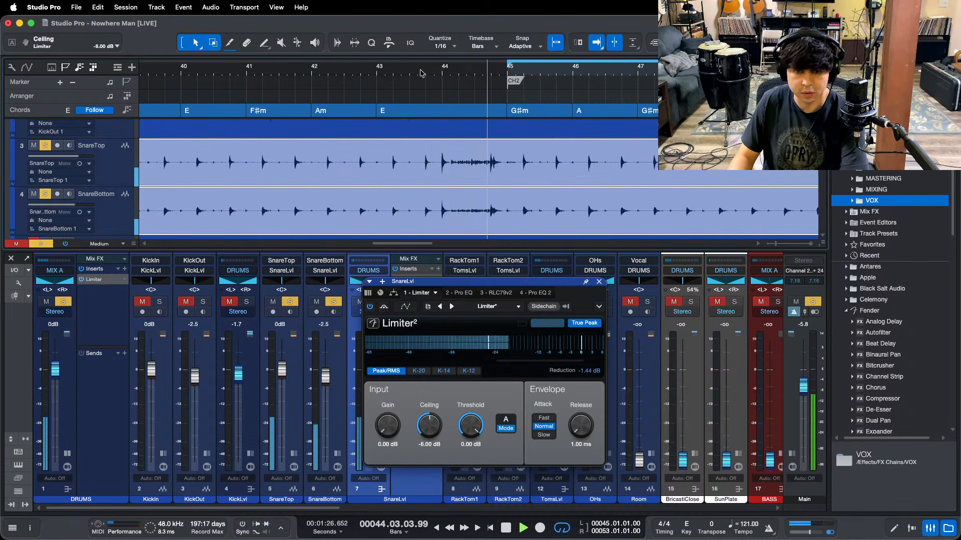
# Step: Audition the snare fills before CH3, V4 and the end of the song against the Limiter's gain reduction
pyautogui.hotkey('shift', 'z')
pyautogui.moveTo(524, 74); pyautogui.dragTo(427, 47)
pyautogui.click(490, 72)
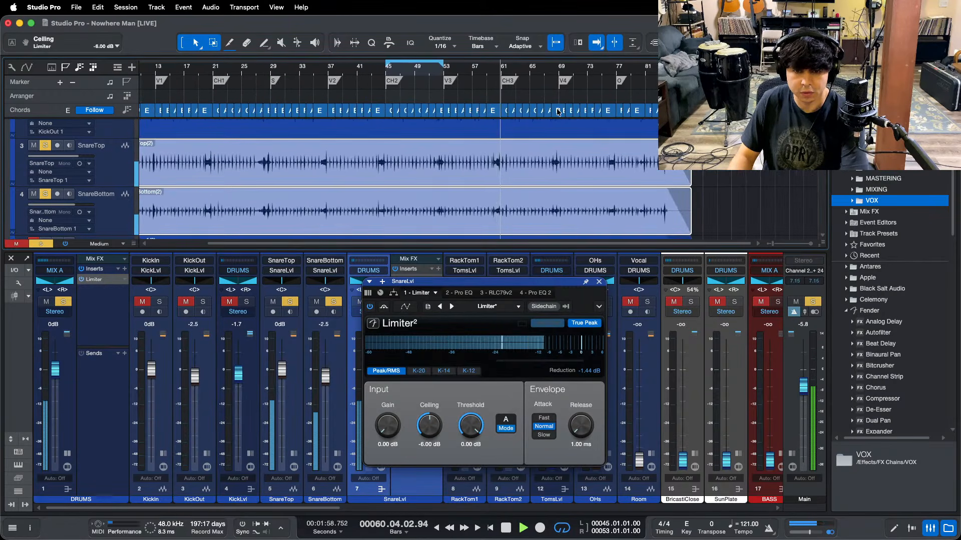
pyautogui.moveTo(556, 72); pyautogui.dragTo(487, 120)
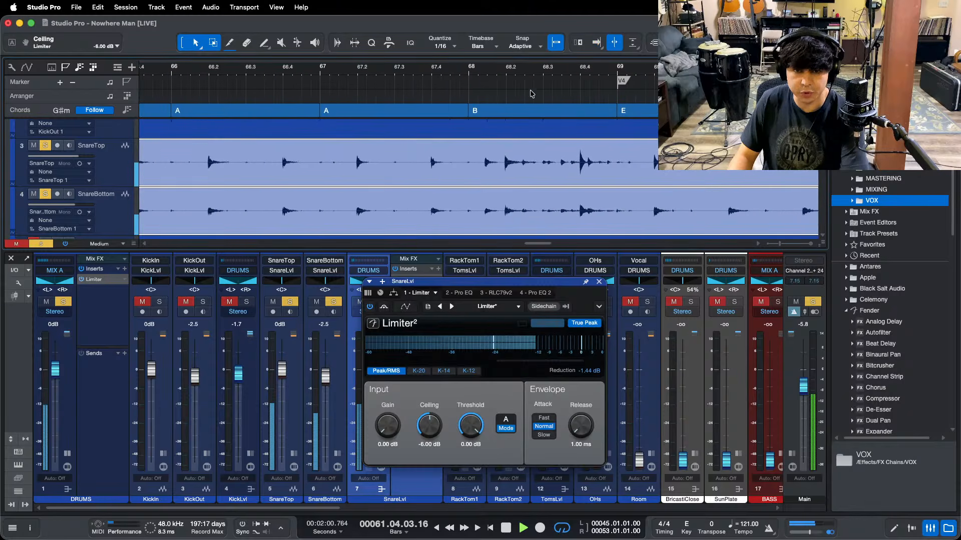
pyautogui.click(532, 70)
pyautogui.press('e')
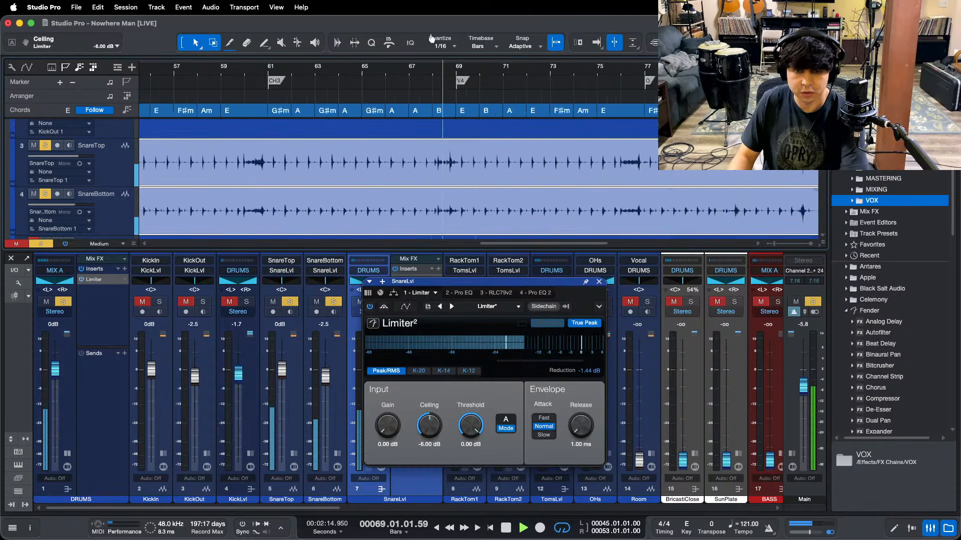
pyautogui.moveTo(615, 70); pyautogui.dragTo(563, 82)
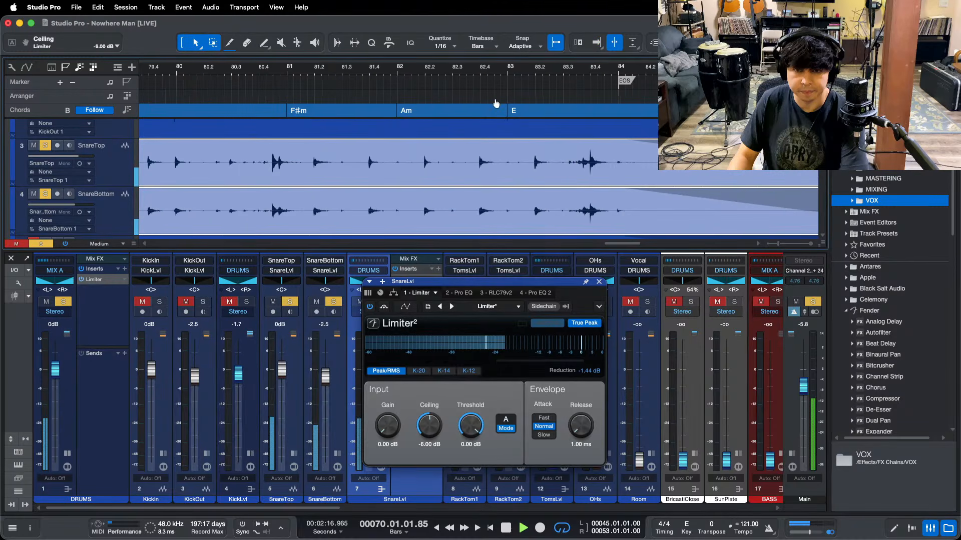
pyautogui.click(559, 70)
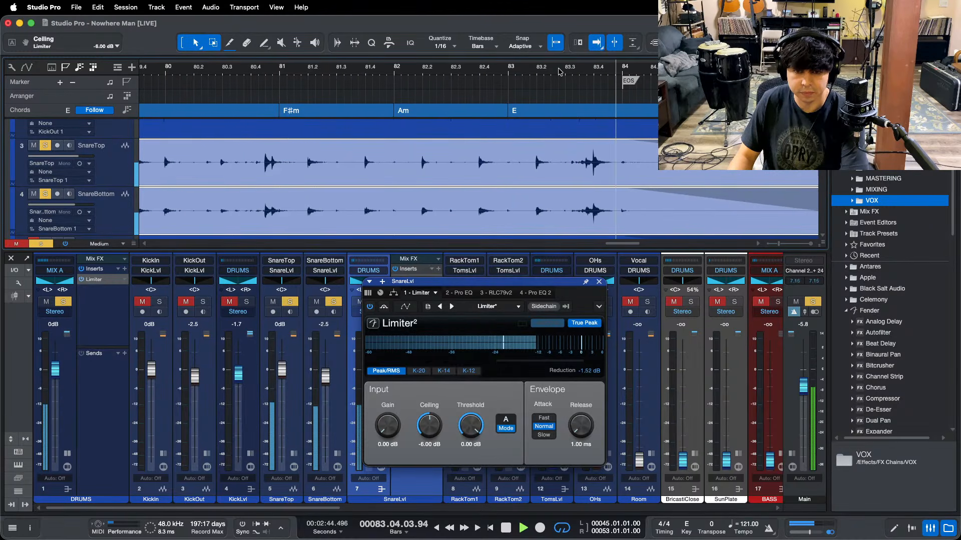
# Step: Set the SnareLvl Limiter's ceiling to -7 dB and replay the final snare fill
pyautogui.press('space')
pyautogui.click(431, 446)
pyautogui.write('-7')
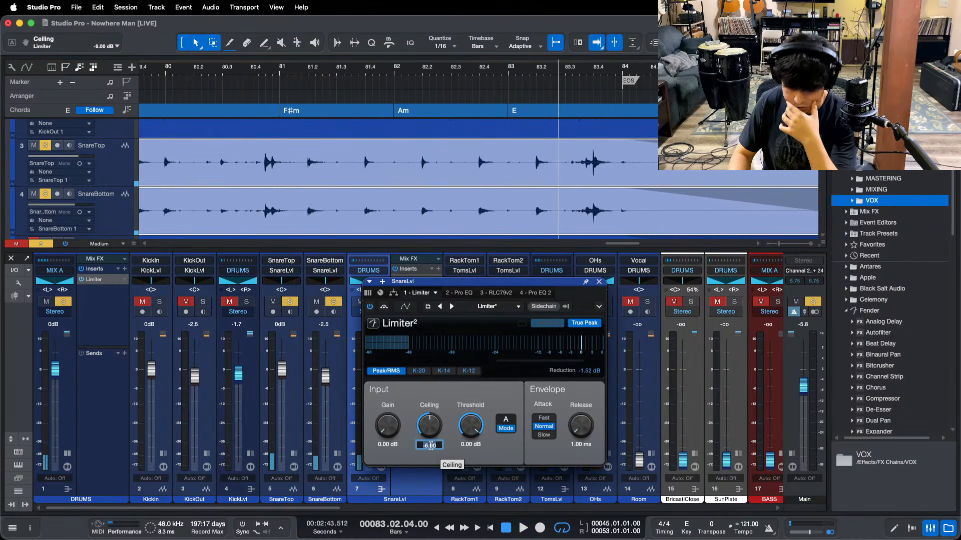
pyautogui.press('Return')
pyautogui.press('space')
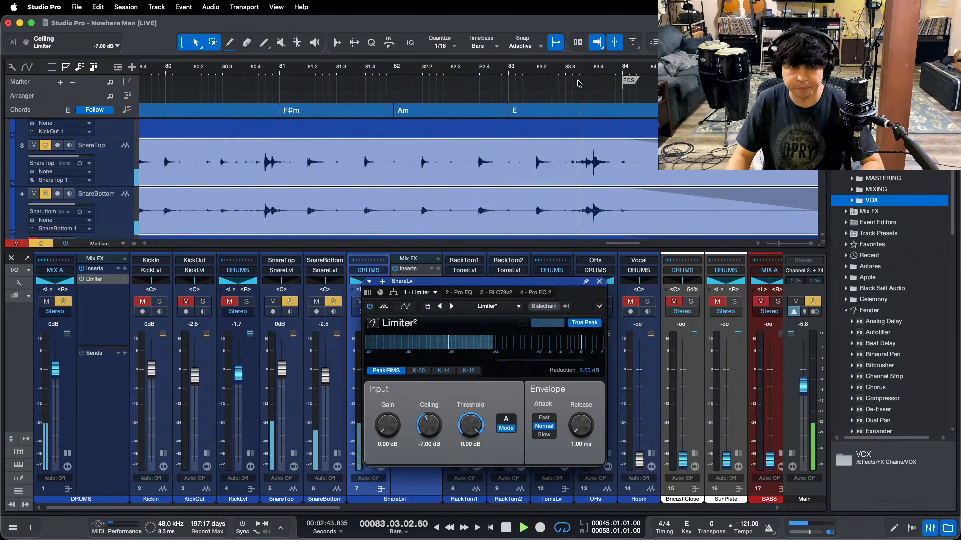
pyautogui.press('z')
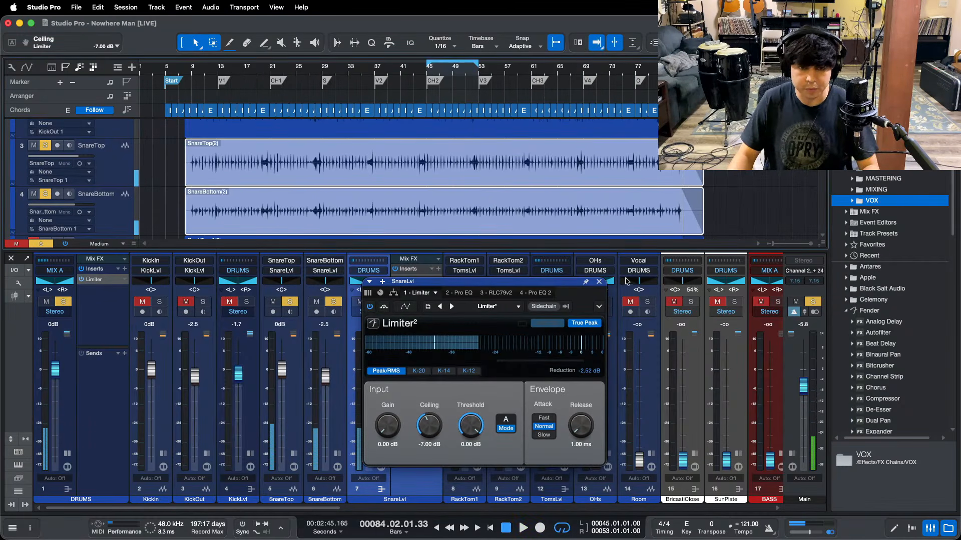
# Step: Duplicate the Limiter below the first one on SnareLvl, set the copy's ceiling to -10 dB and play from around bar 56
pyautogui.click(599, 282)
pyautogui.moveTo(408, 280)
pyautogui.mouseDown()
pyautogui.moveTo(413, 298)
pyautogui.moveTo(413, 289)
pyautogui.mouseUp()
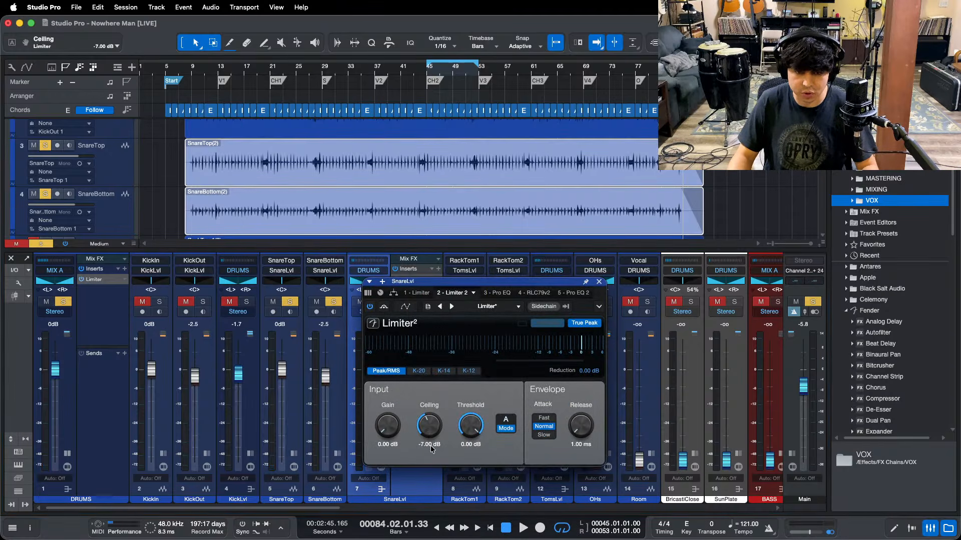
pyautogui.write('-10')
pyautogui.press('Return')
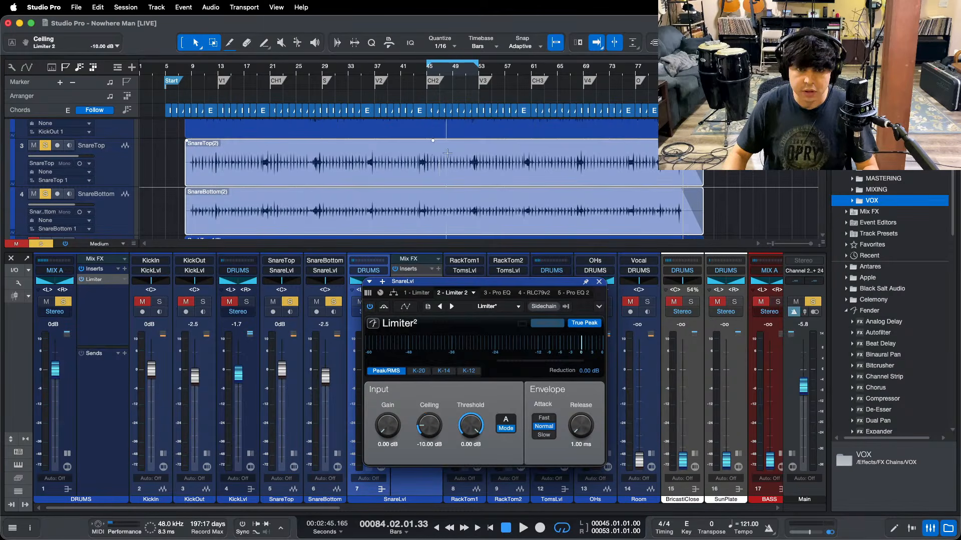
pyautogui.click(499, 70)
pyautogui.press('space')
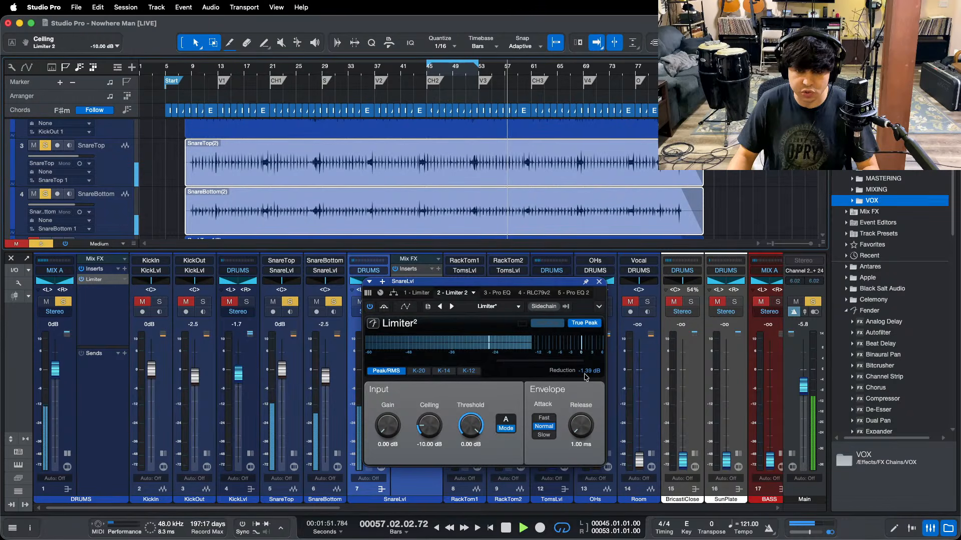
# Step: Close the second Limiter and lower the SnareLvl fader to about -1.3 dB
pyautogui.click(600, 283)
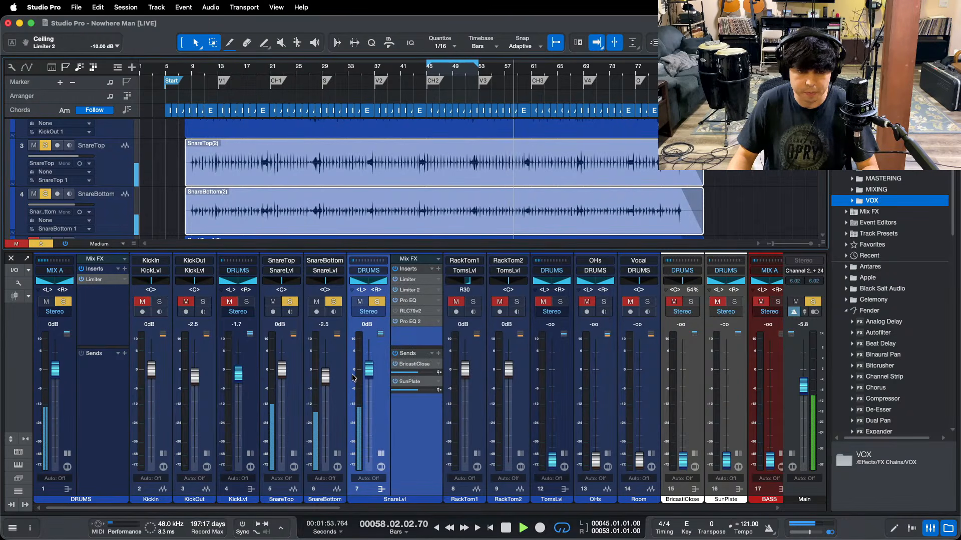
pyautogui.moveTo(368, 376); pyautogui.dragTo(369, 379)
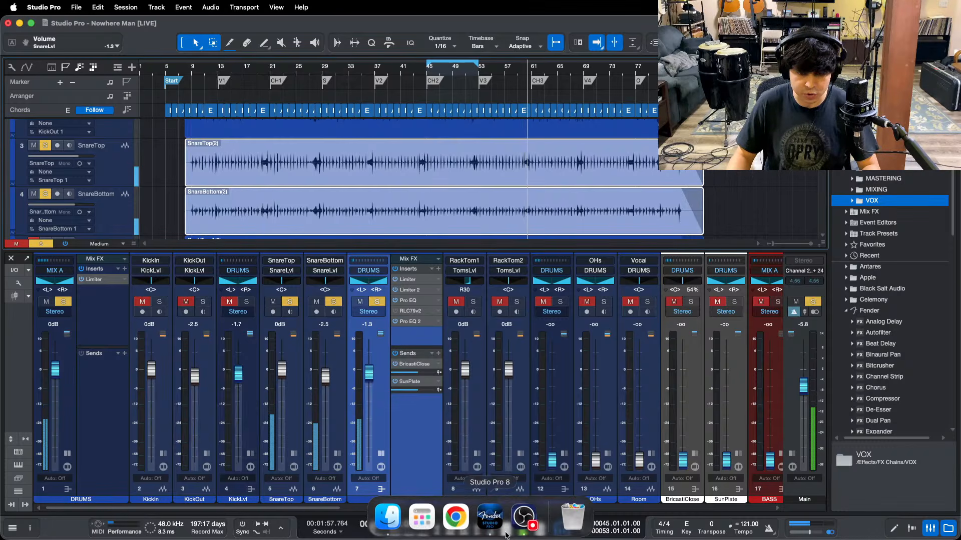
pyautogui.click(506, 529)
# Step: Open the first Pro EQ on SnareLvl and enable its low cut at 138 Hz
pyautogui.click(412, 301)
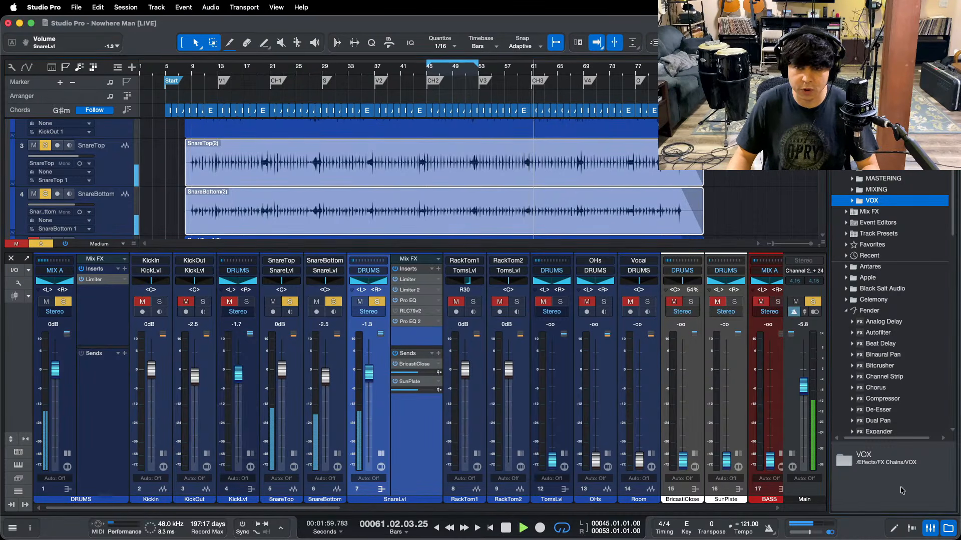
pyautogui.click(413, 300)
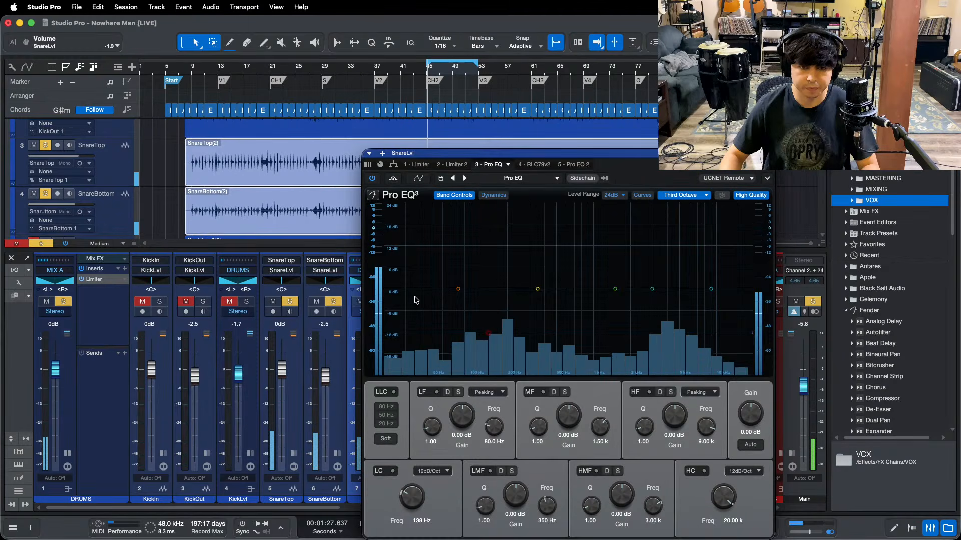
pyautogui.click(382, 472)
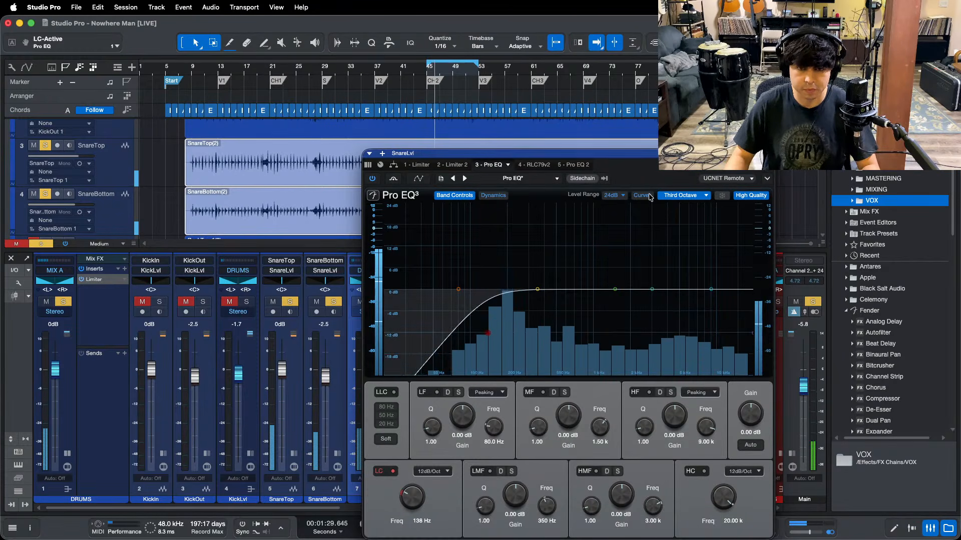
# Step: Switch the Pro EQ spectrum display to FFT Curve and set the LF band's Q to 24
pyautogui.moveTo(399, 283); pyautogui.dragTo(443, 225)
pyautogui.click(624, 189)
pyautogui.click(621, 234)
pyautogui.press('space')
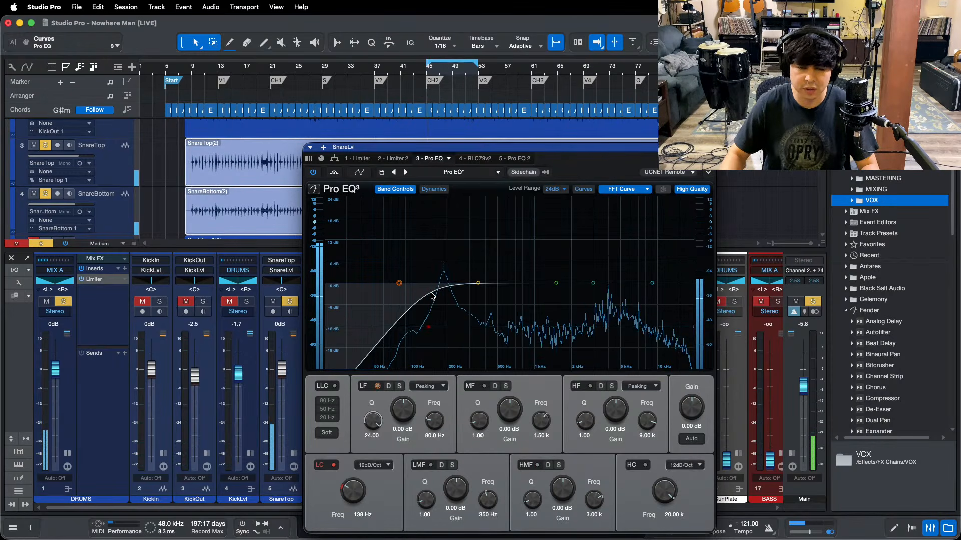
# Step: Sweep the LF band boosted by 24 dB to find a snare ring, settle on 250 Hz and cut it by 12 dB
pyautogui.moveTo(399, 290); pyautogui.dragTo(460, 153)
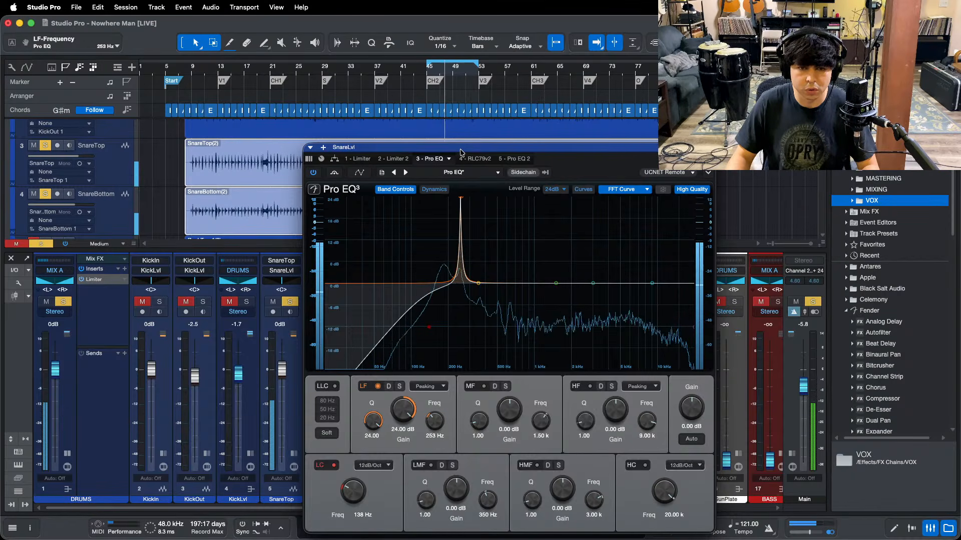
pyautogui.moveTo(461, 152); pyautogui.dragTo(459, 152)
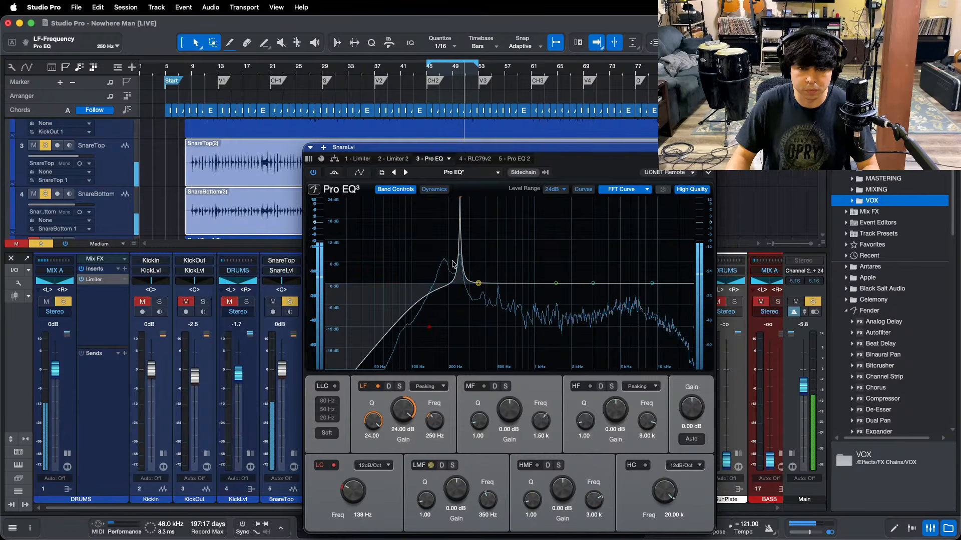
pyautogui.moveTo(403, 409); pyautogui.dragTo(404, 411)
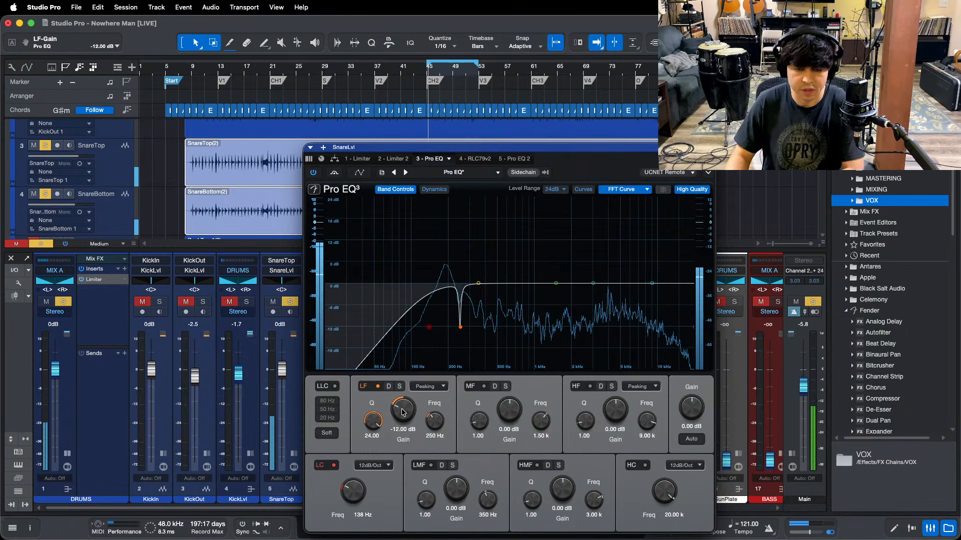
# Step: Narrow the LMF band to a Q of 24, sweep it boosted to 357 Hz and cut that ring by 12 dB
pyautogui.moveTo(426, 499); pyautogui.dragTo(563, 106)
pyautogui.moveTo(479, 284); pyautogui.dragTo(479, 151)
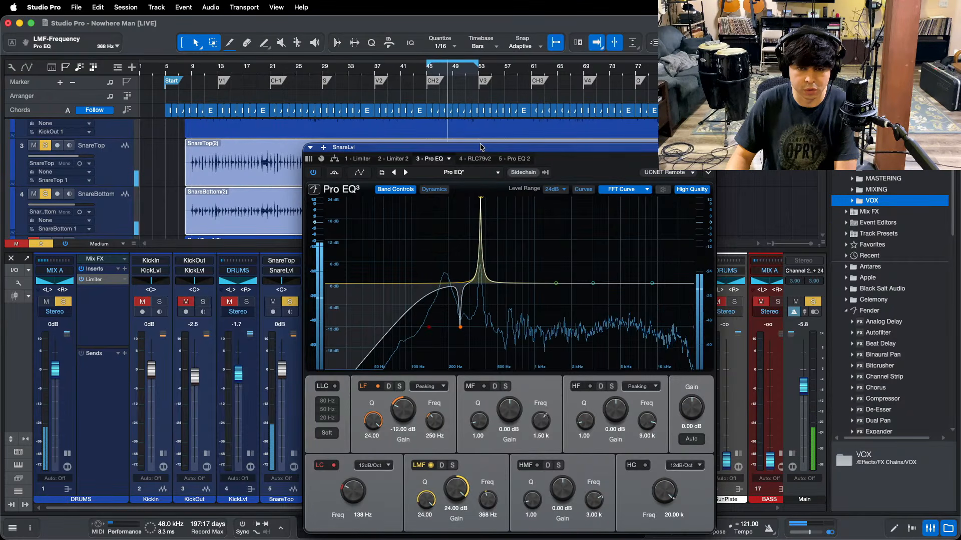
pyautogui.moveTo(481, 147); pyautogui.dragTo(480, 145)
pyautogui.moveTo(448, 494); pyautogui.dragTo(480, 498)
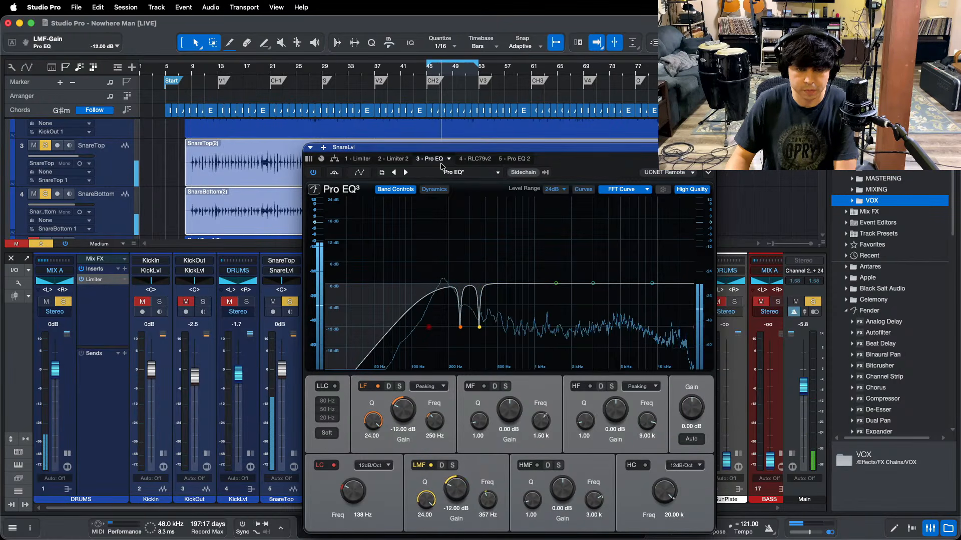
# Step: Reset the SnareLvl fader to 0 dB and adjust the RLC79v2 compressor's threshold to about -24.1 dB
pyautogui.click(479, 163)
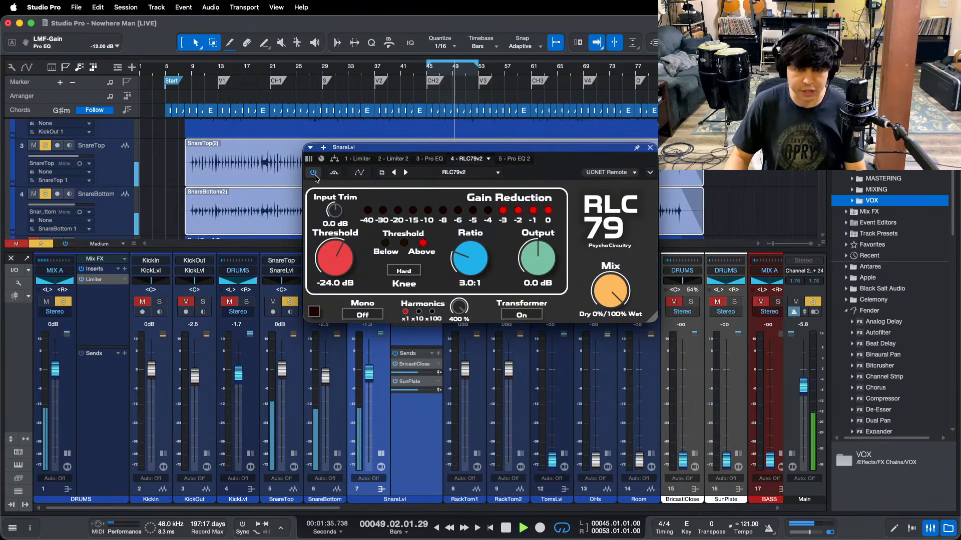
pyautogui.moveTo(475, 147); pyautogui.dragTo(591, 227)
pyautogui.keyDown('alt'); pyautogui.click(368, 381); pyautogui.keyUp('alt')
pyautogui.moveTo(447, 344); pyautogui.dragTo(451, 341)
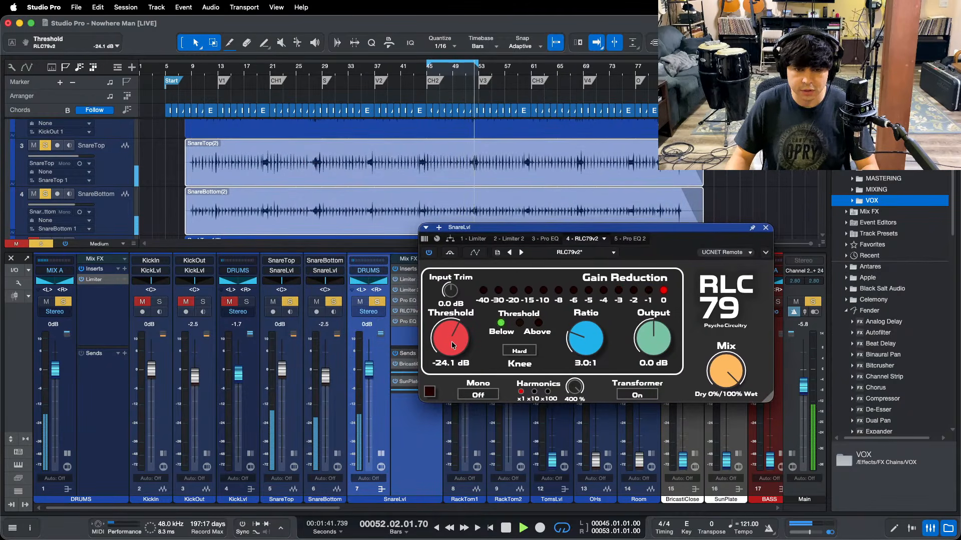
# Step: Lower the SnareLvl RLC79v2 compressor's threshold to -25.0 dB and stop playback
pyautogui.scroll(-5, 452, 342)
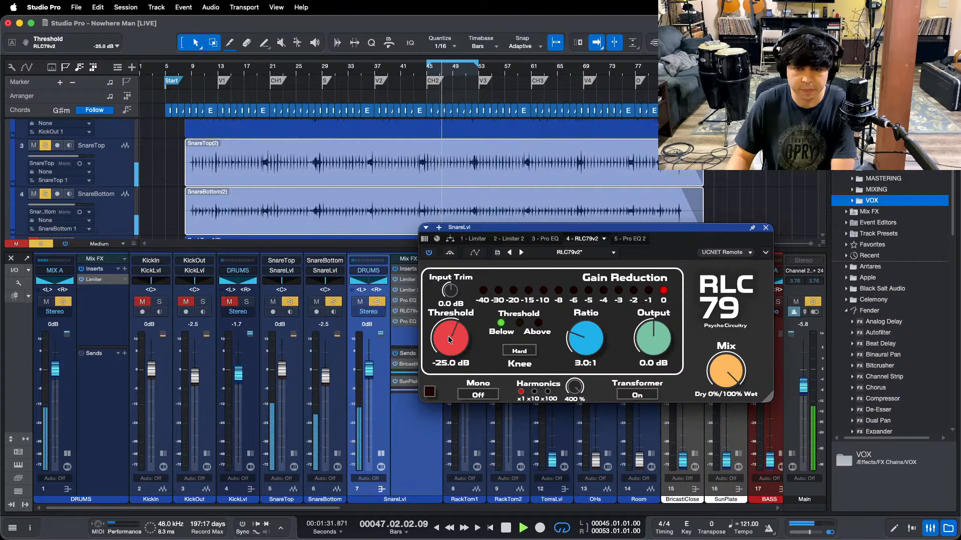
pyautogui.moveTo(678, 254); pyautogui.dragTo(603, 263)
pyautogui.press('space')
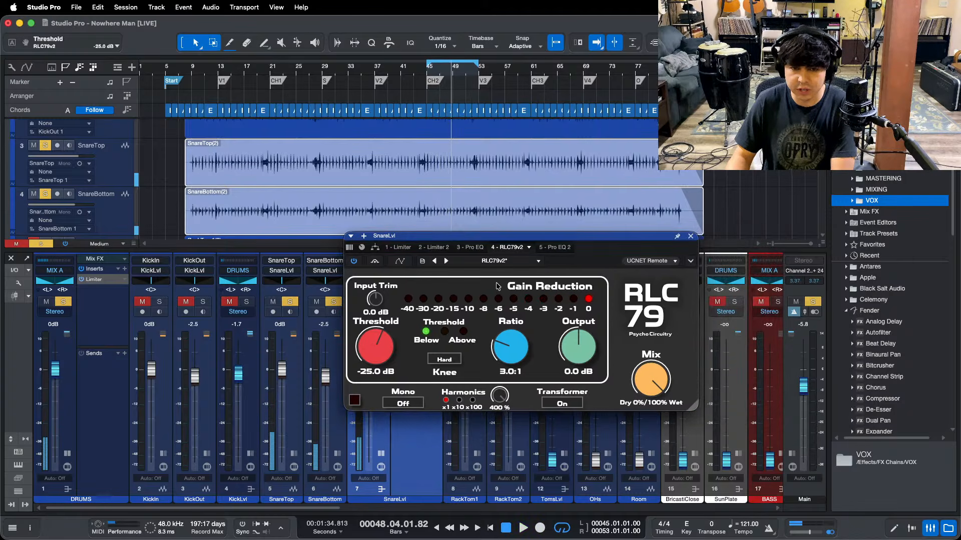
pyautogui.click(510, 530)
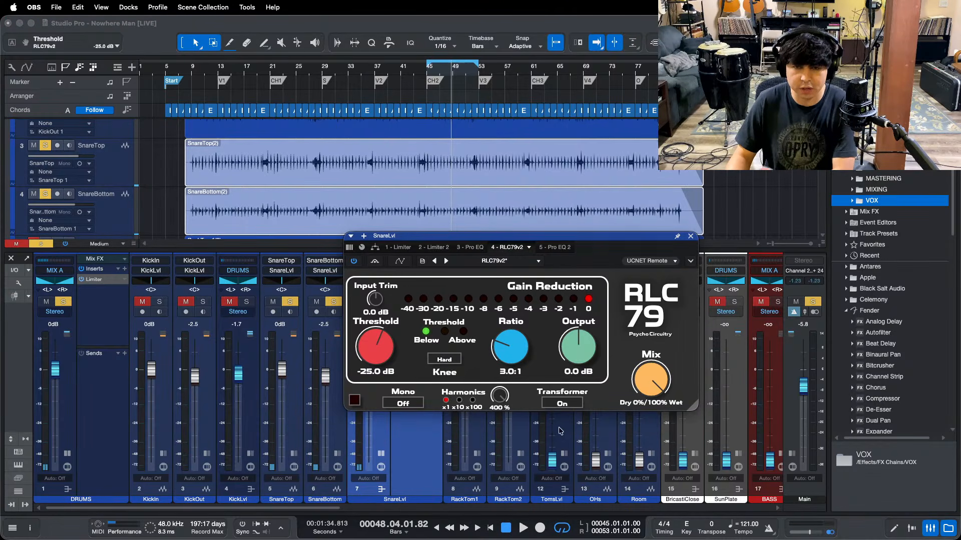
pyautogui.click(890, 482)
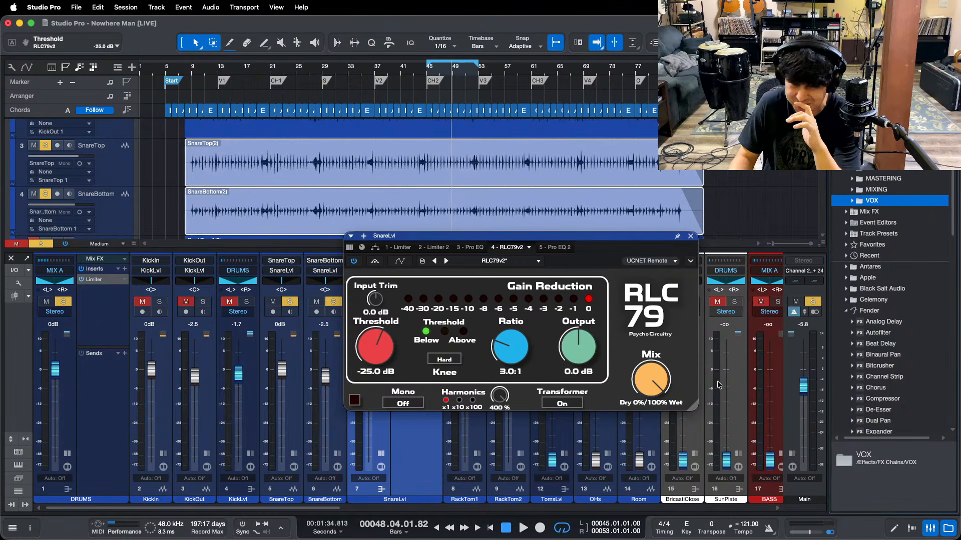
# Step: Compare the snare's Pro EQ and RLC79v2 settings and audition the compression on the looped chorus section
pyautogui.click(475, 247)
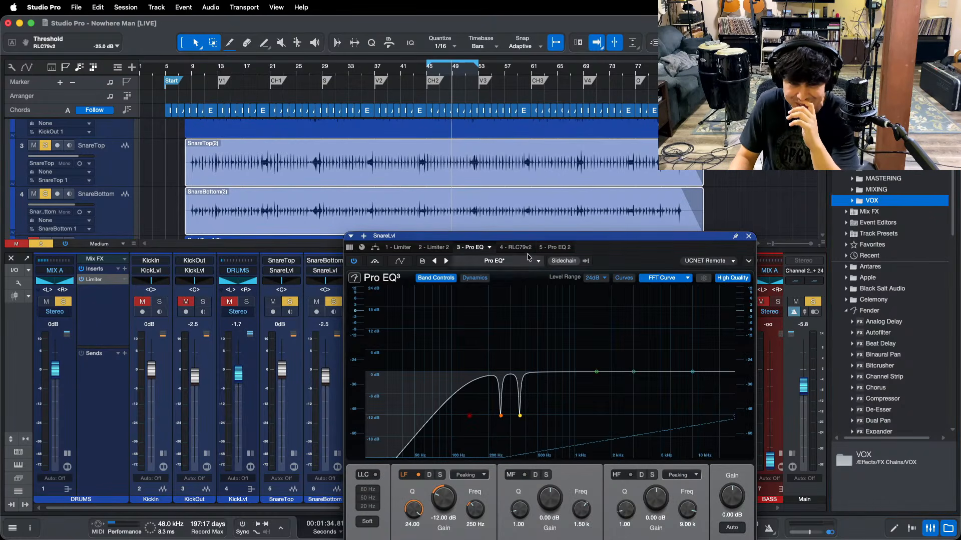
pyautogui.click(520, 248)
pyautogui.press('space')
pyautogui.press('space')
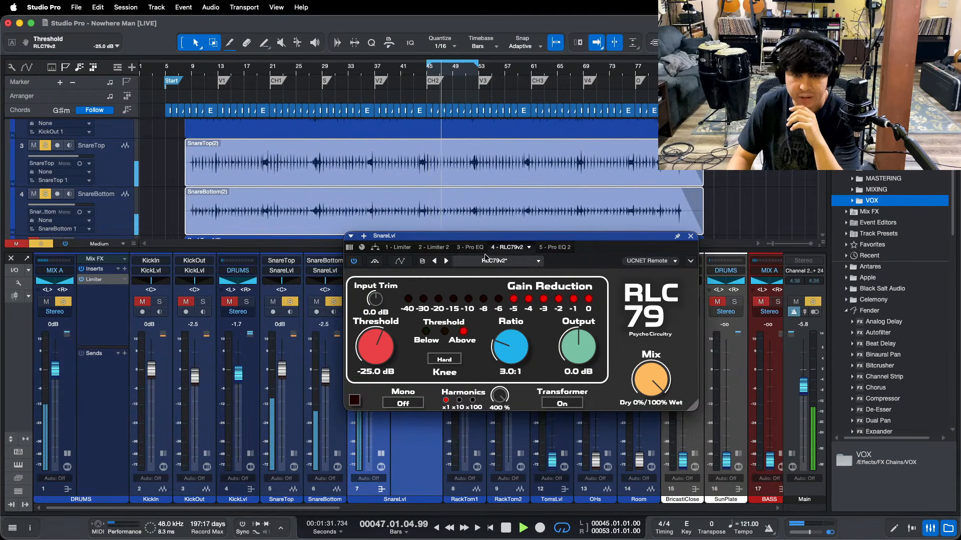
# Step: Boost the HF band of the SnareLvl channel's first Pro EQ by 9.12 dB at 9.00 kHz while auditioning the snare
pyautogui.click(470, 247)
pyautogui.moveTo(476, 236); pyautogui.dragTo(449, 92)
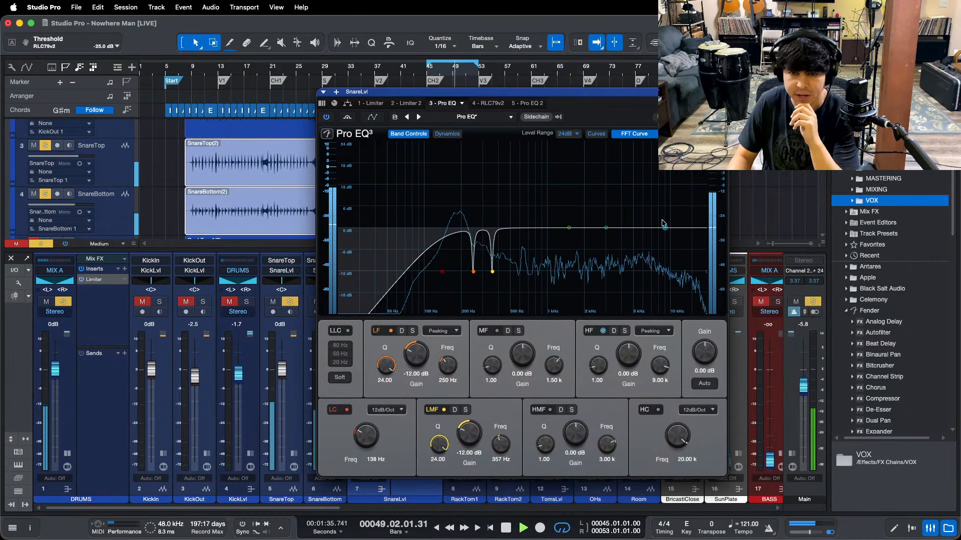
pyautogui.moveTo(630, 360); pyautogui.dragTo(630, 356)
pyautogui.scroll(8, 631, 357)
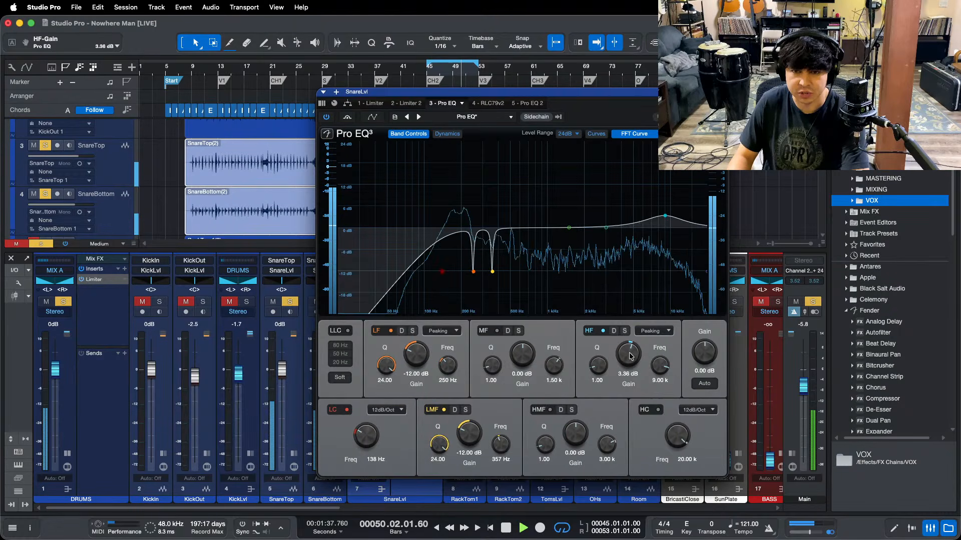
pyautogui.scroll(3, 631, 356)
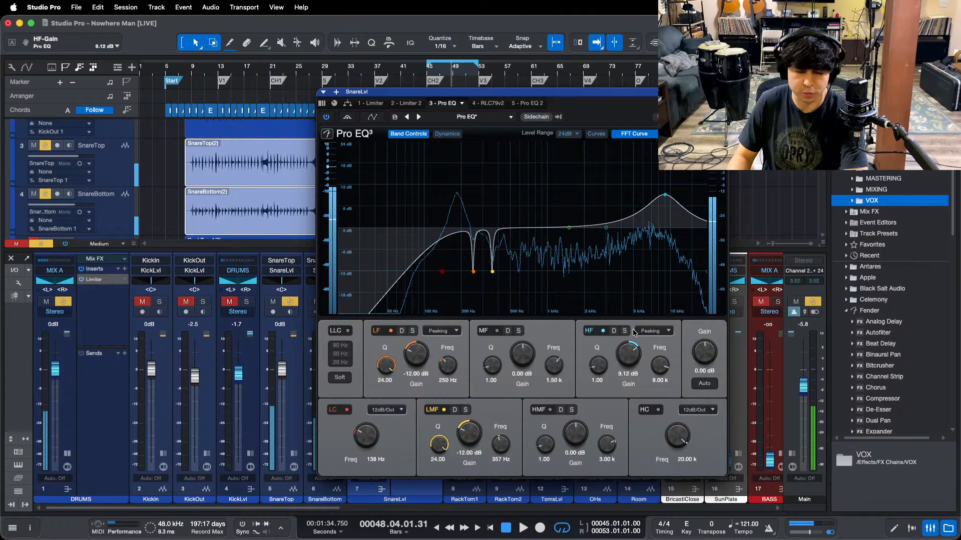
pyautogui.press('space')
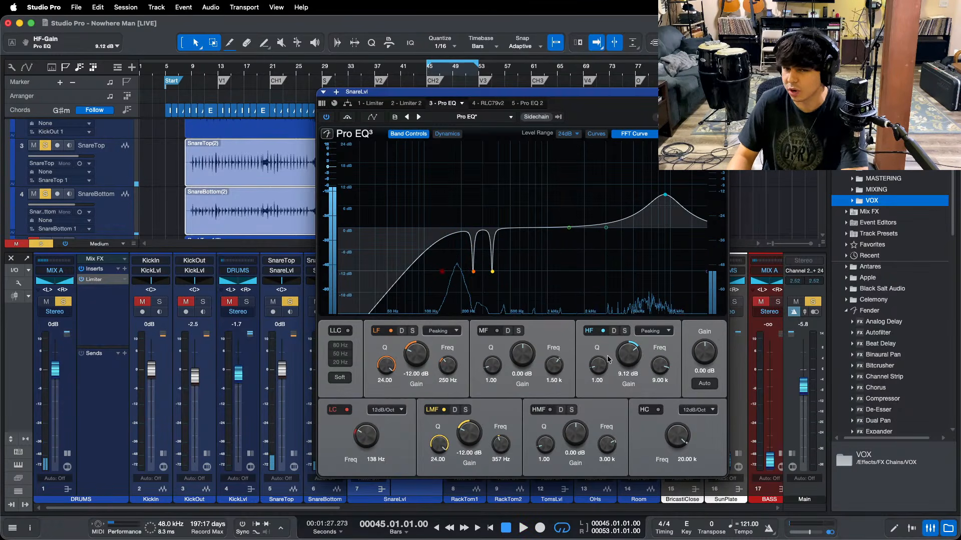
pyautogui.press('space')
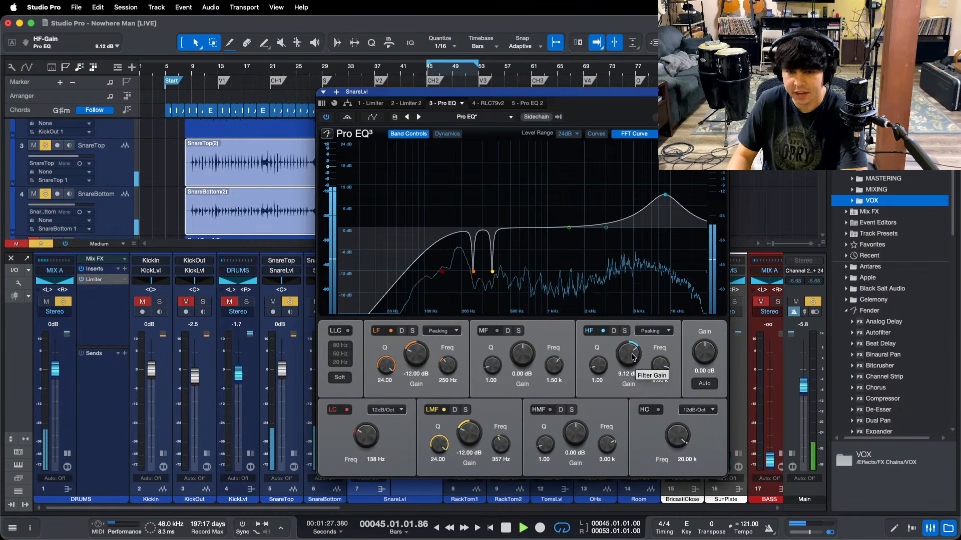
pyautogui.scroll(2, 627, 352)
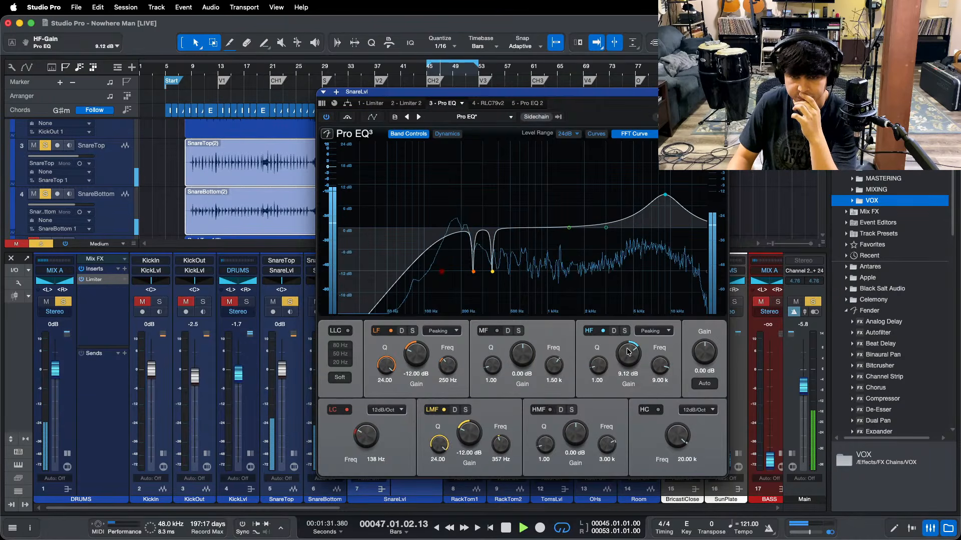
# Step: Activate the first Pro EQ's HMF band at 1.50 kHz with a Q of 0.70 and boost it by 12 dB
pyautogui.moveTo(606, 228); pyautogui.dragTo(576, 226)
pyautogui.press('space')
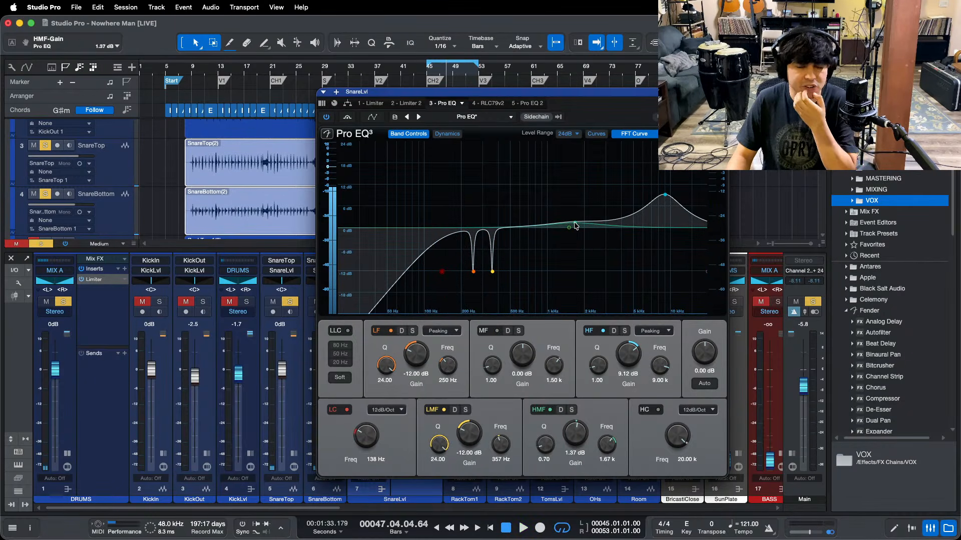
pyautogui.scroll(-2, 296, 180)
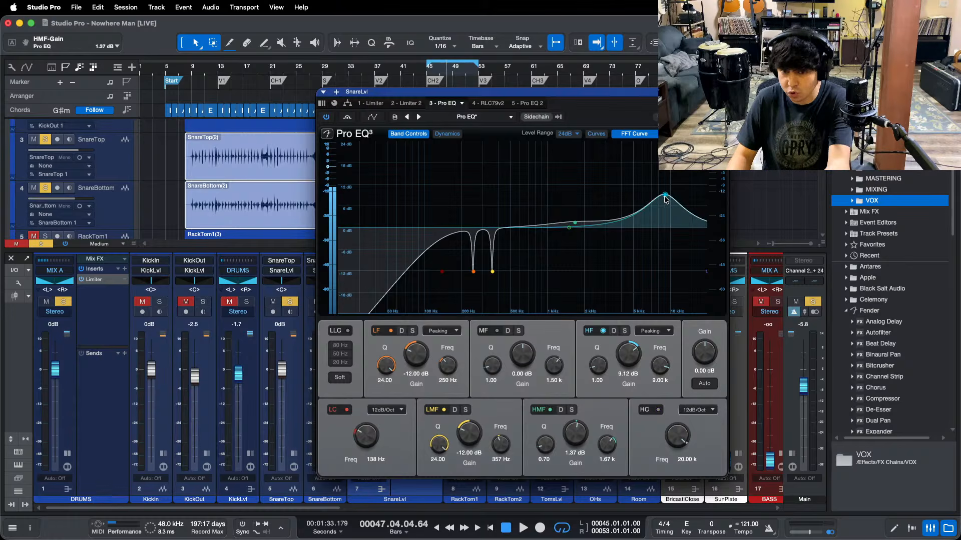
pyautogui.press('space')
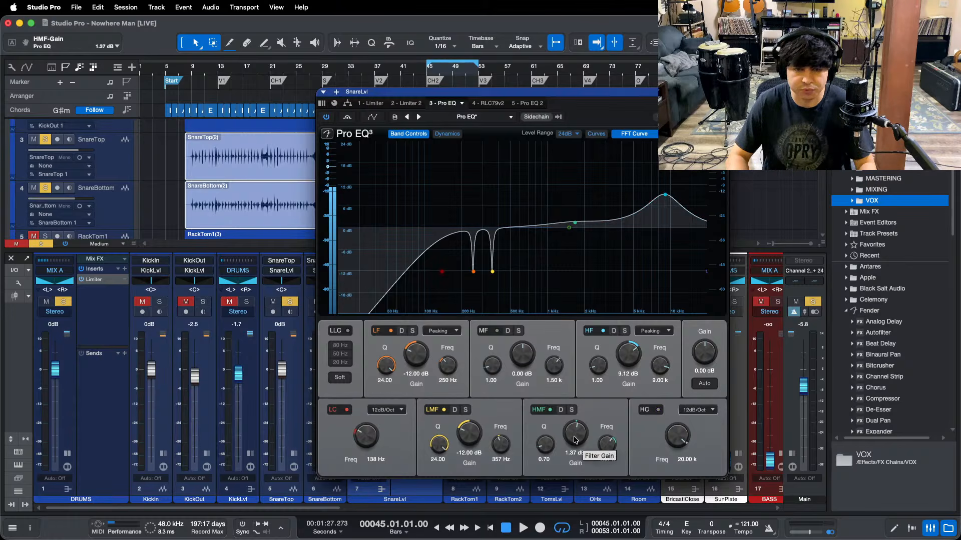
pyautogui.press('space')
pyautogui.scroll(2, 575, 440)
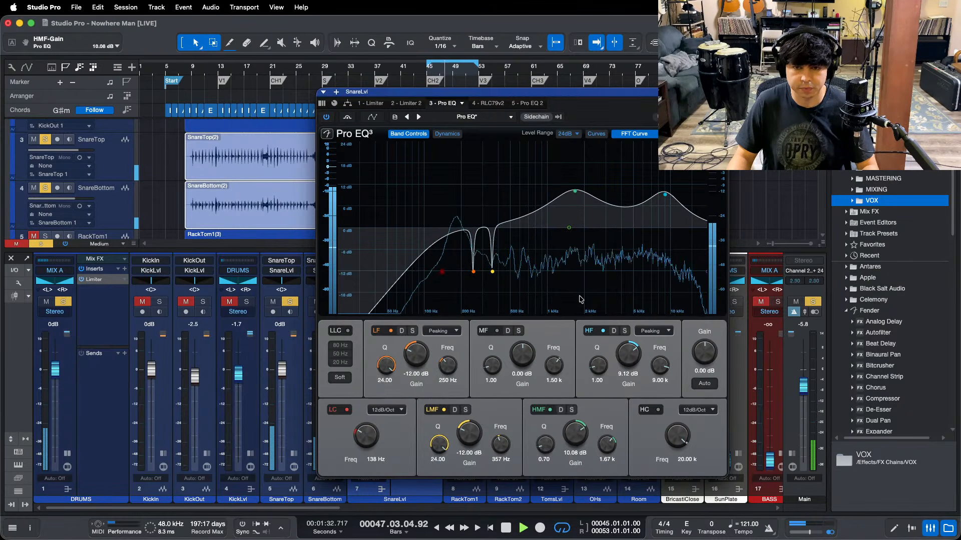
pyautogui.moveTo(575, 191); pyautogui.dragTo(569, 189)
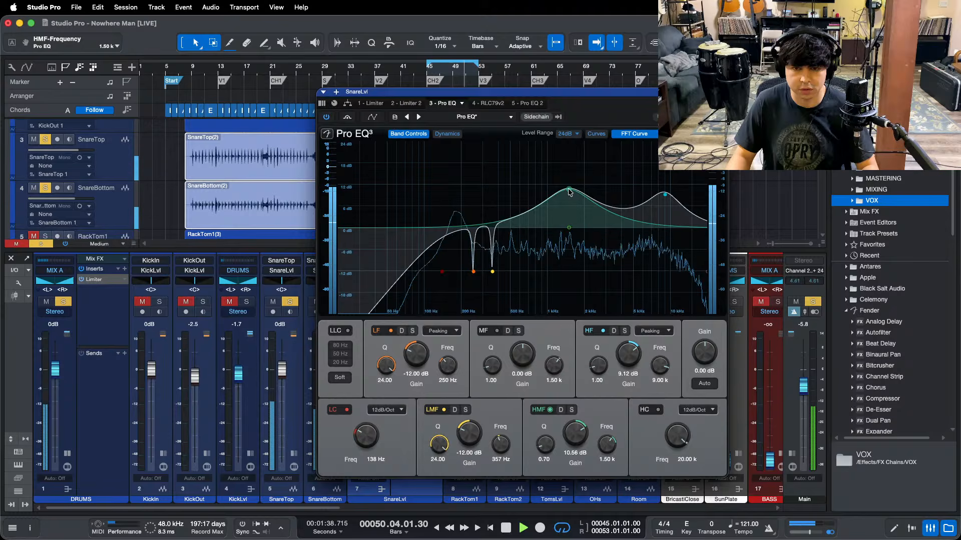
pyautogui.moveTo(573, 438); pyautogui.dragTo(572, 432)
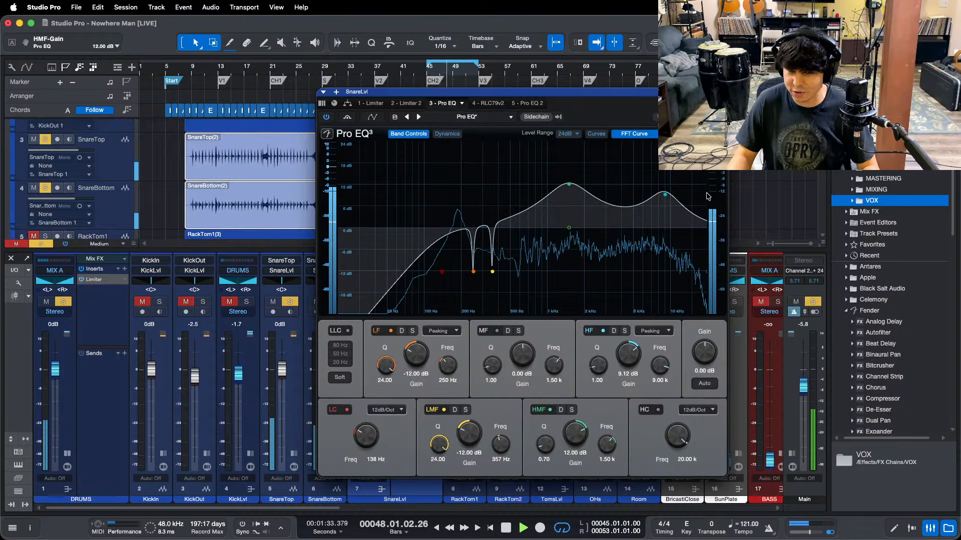
# Step: Add a third Limiter with a -10 dB ceiling to the SnareLvl inserts and place it between RLC79v2 and Pro EQ 2
pyautogui.press('space')
pyautogui.click(721, 92)
pyautogui.click(413, 332)
pyautogui.click(418, 326)
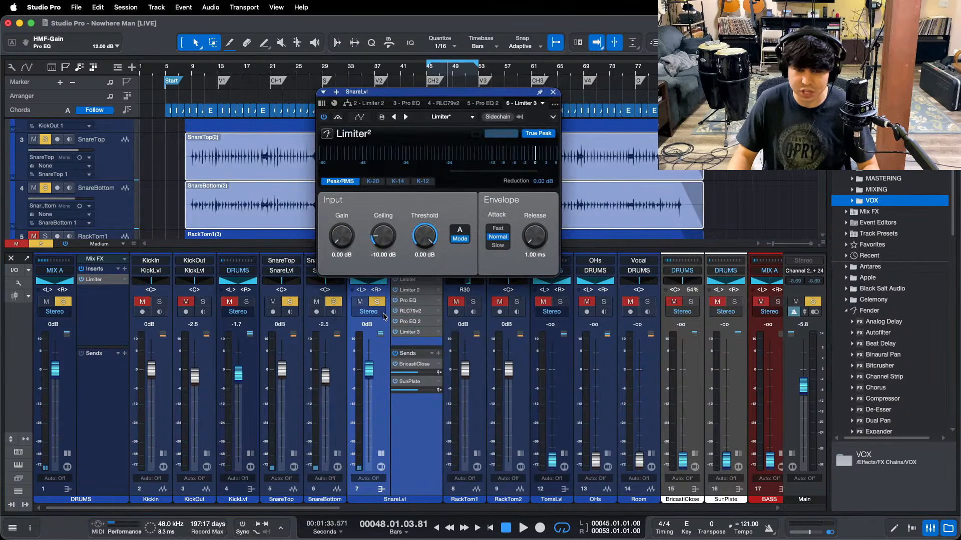
pyautogui.moveTo(415, 334); pyautogui.dragTo(412, 322)
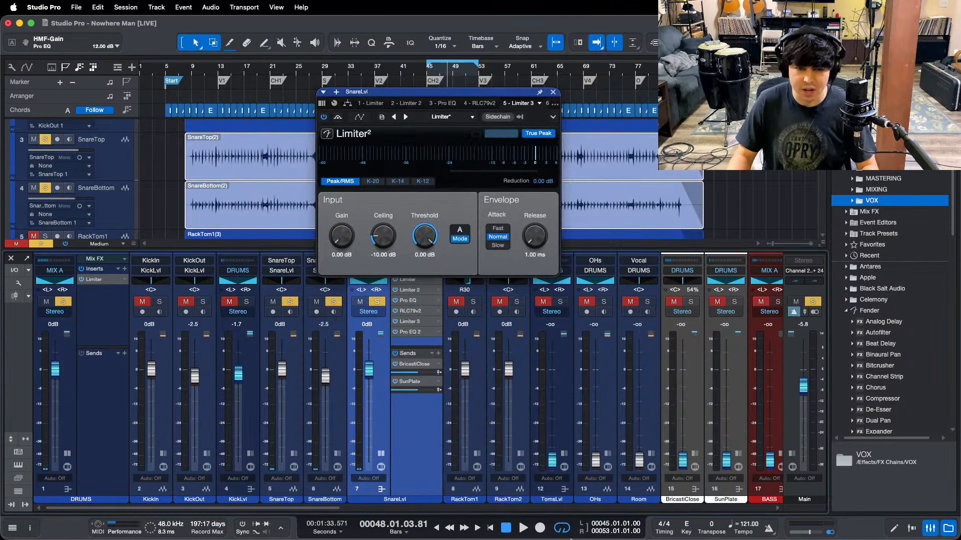
# Step: Audition the snare through Limiter 3 and lower the SnareLvl fader to -1.7 dB
pyautogui.moveTo(574, 532)
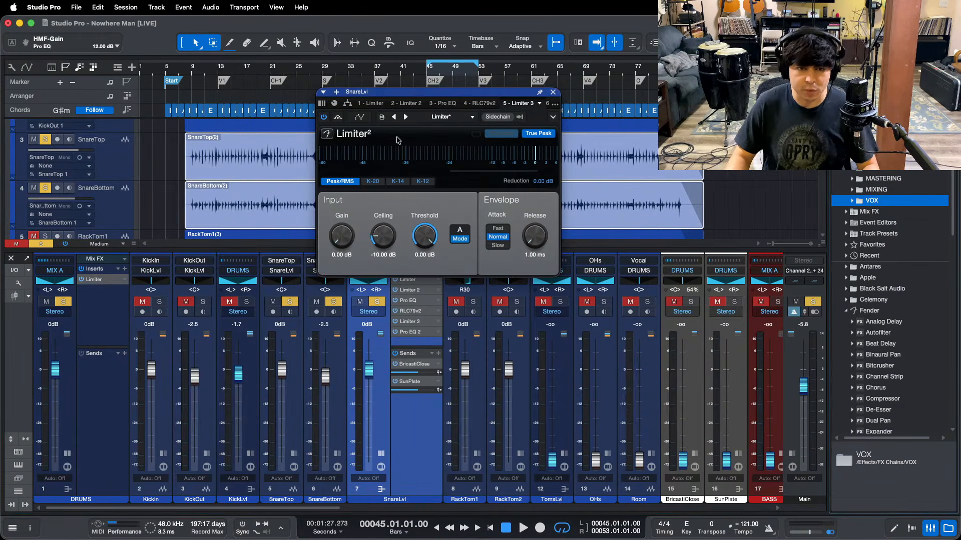
pyautogui.press('space')
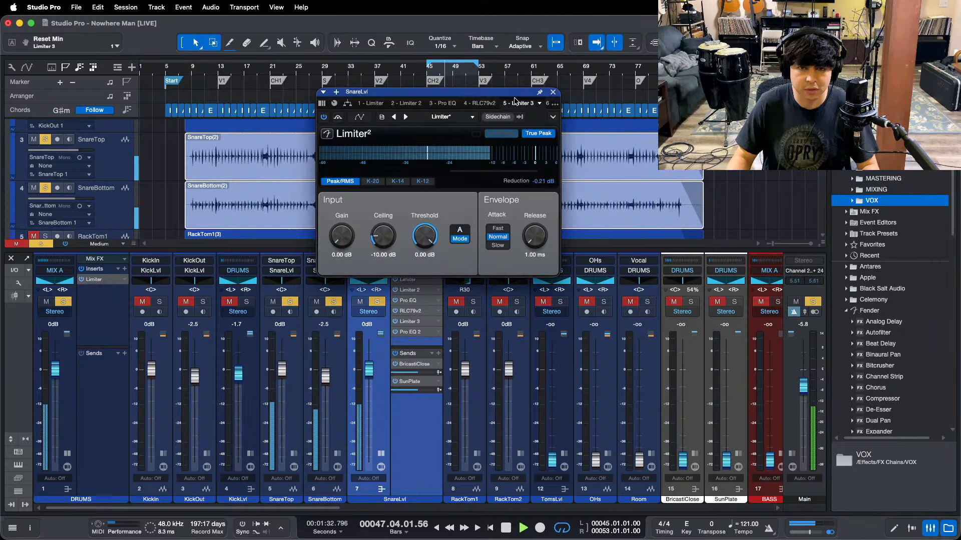
pyautogui.moveTo(459, 92); pyautogui.dragTo(644, 203)
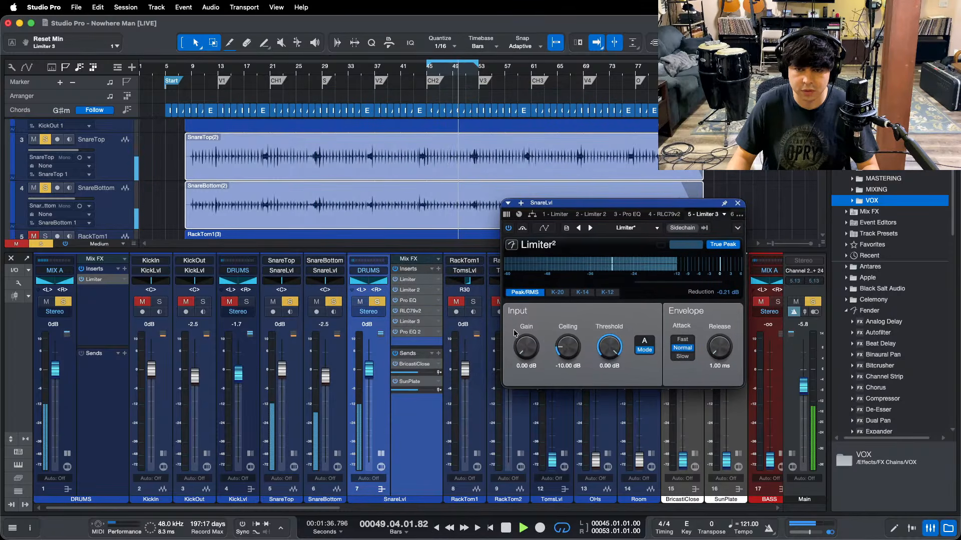
pyautogui.moveTo(374, 375); pyautogui.dragTo(370, 374)
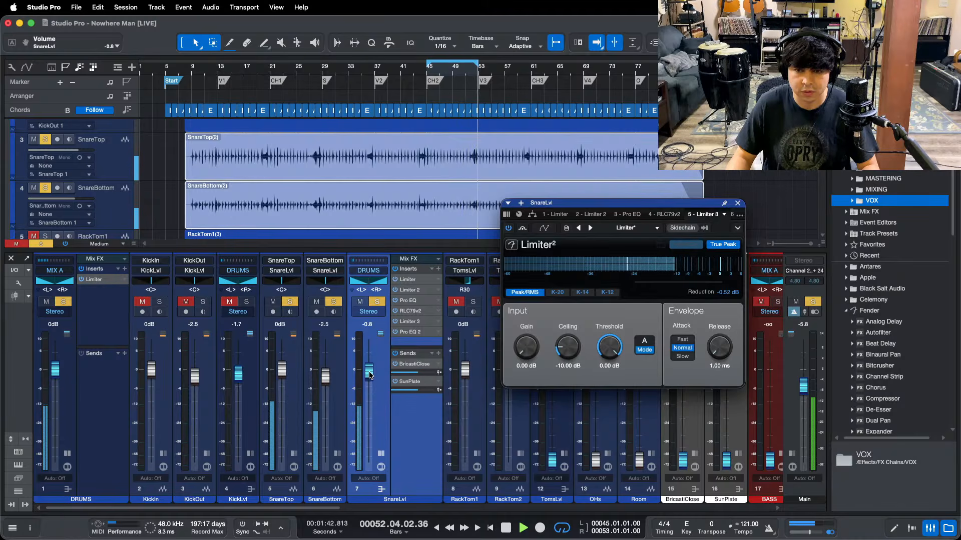
pyautogui.scroll(-1, 370, 374)
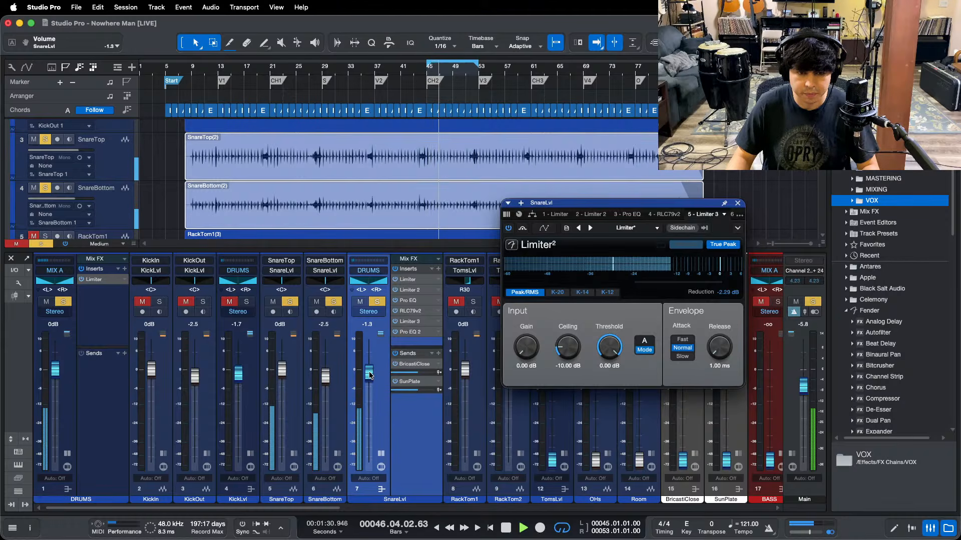
pyautogui.scroll(-1, 370, 374)
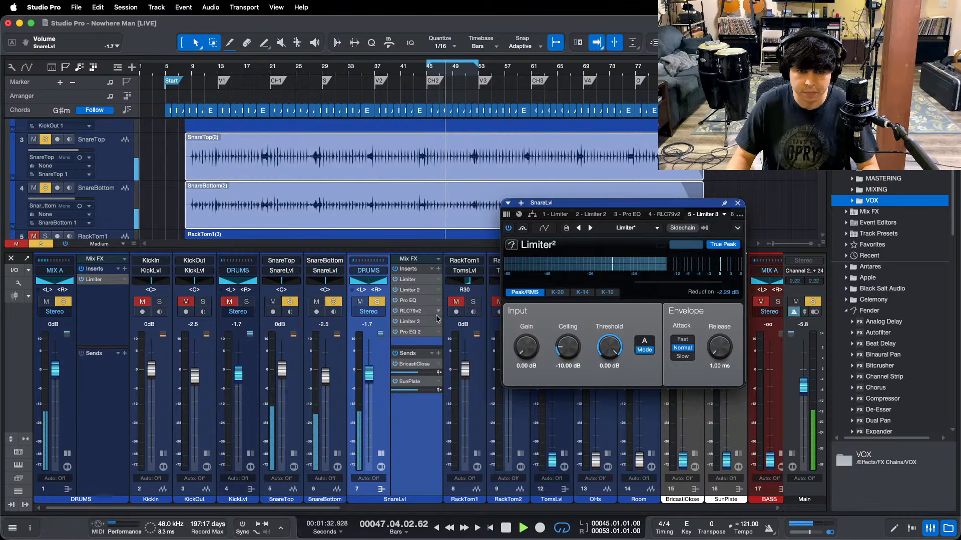
# Step: In the SnareLvl channel's Pro EQ 2, enable the low cut at 98.0 Hz and boost the LF band by 5.28 dB at 141 Hz
pyautogui.click(410, 331)
pyautogui.moveTo(830, 219); pyautogui.dragTo(628, 149)
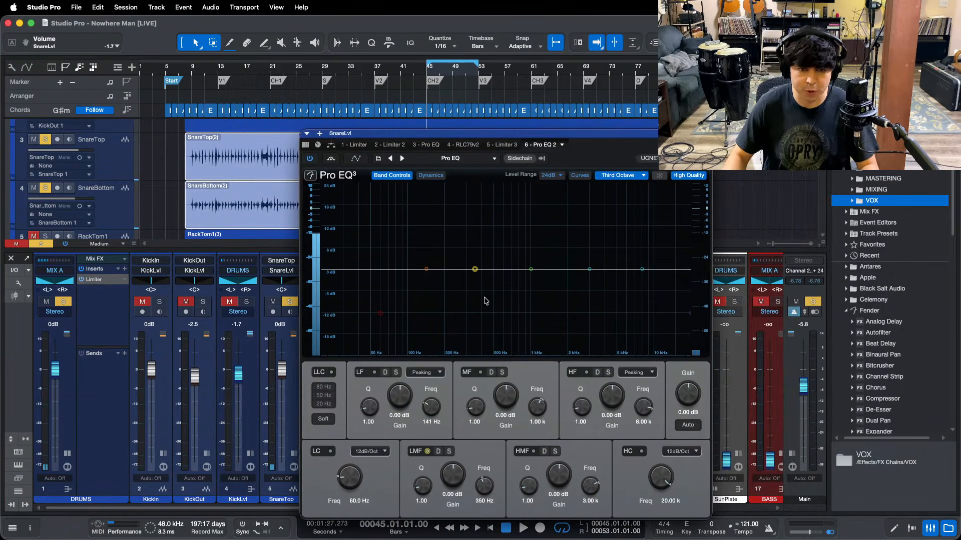
pyautogui.press('space')
pyautogui.moveTo(399, 397); pyautogui.dragTo(401, 391)
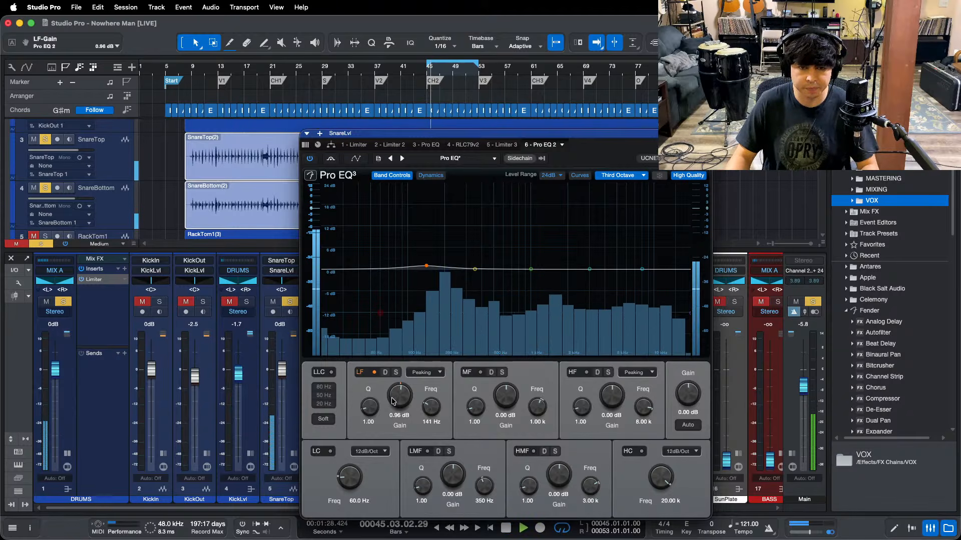
pyautogui.press('space')
pyautogui.click(321, 452)
pyautogui.moveTo(349, 478); pyautogui.dragTo(349, 488)
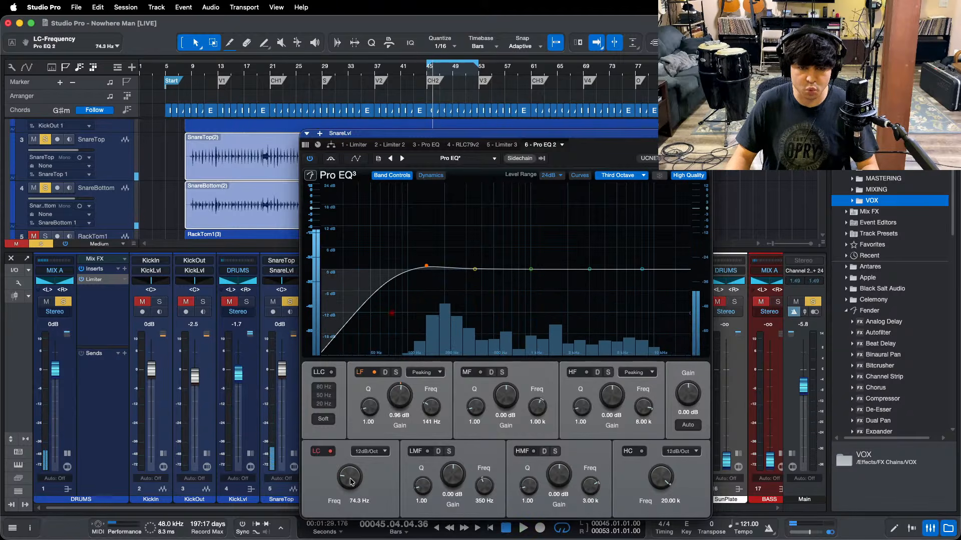
pyautogui.press('space')
pyautogui.moveTo(401, 398); pyautogui.dragTo(401, 394)
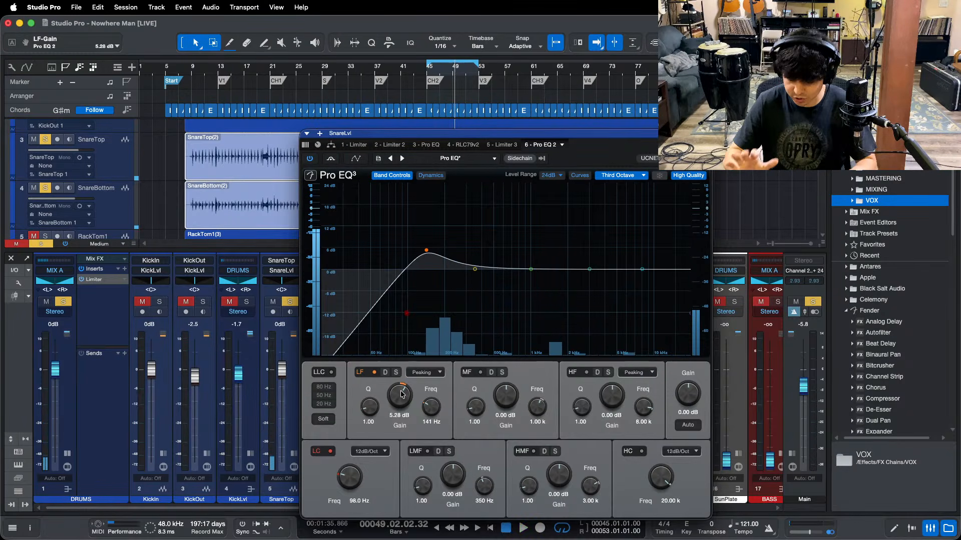
# Step: Play the looped section from its start to audition the snare with Pro EQ 2's low-end boost
pyautogui.press('KP_0')
pyautogui.press('space')
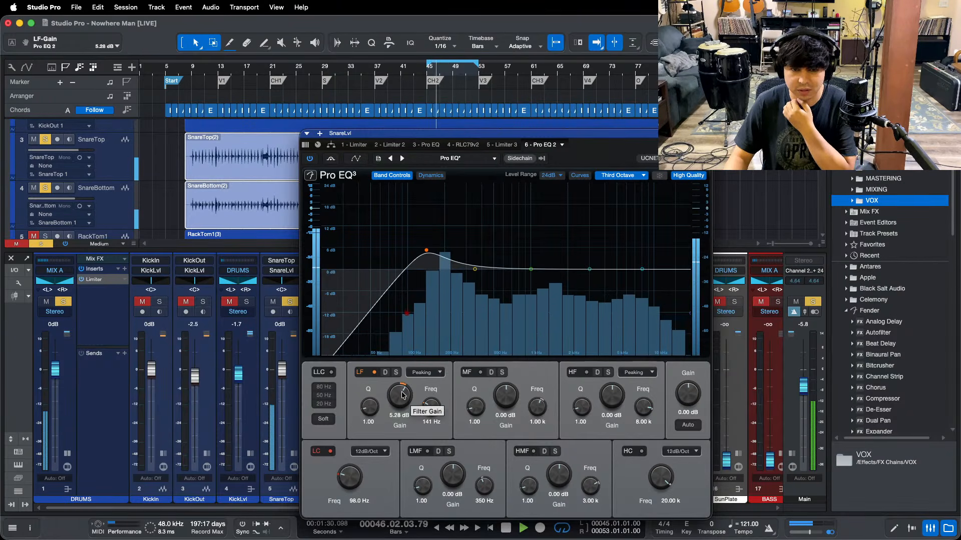
pyautogui.scroll(2, 402, 395)
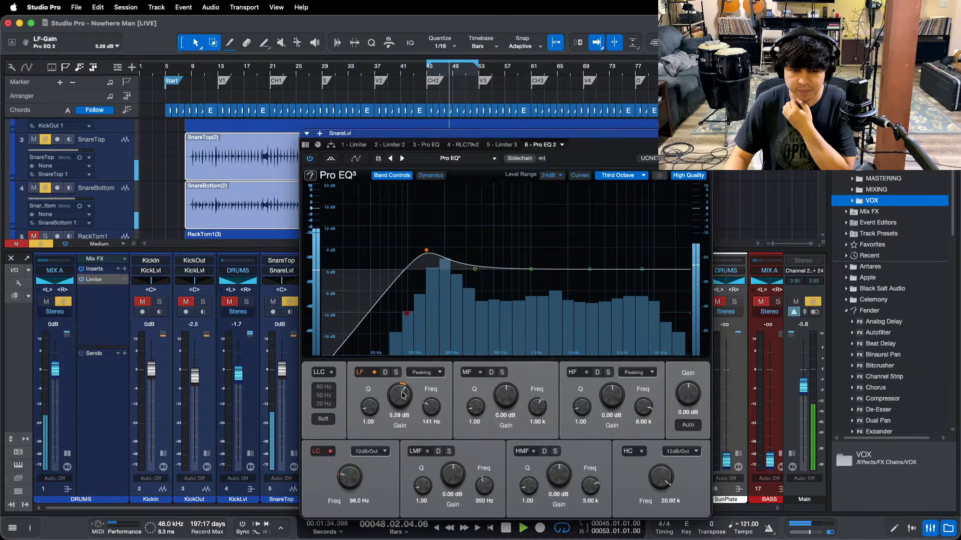
pyautogui.press('space')
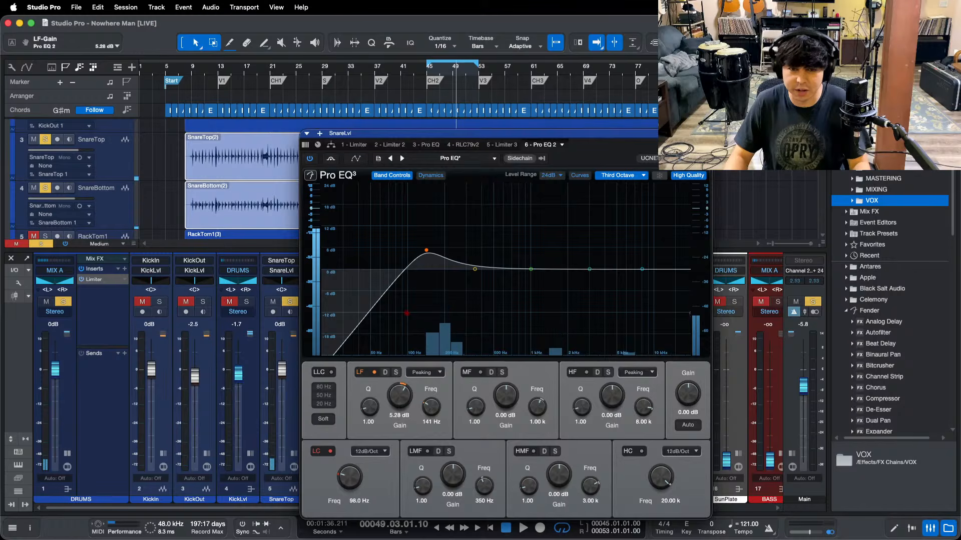
# Step: Close Pro EQ 2, unsolo the snare tracks and play the drums from the loop start with the SnareLvl fader at -2.1 dB
pyautogui.press('Escape')
pyautogui.press(',')
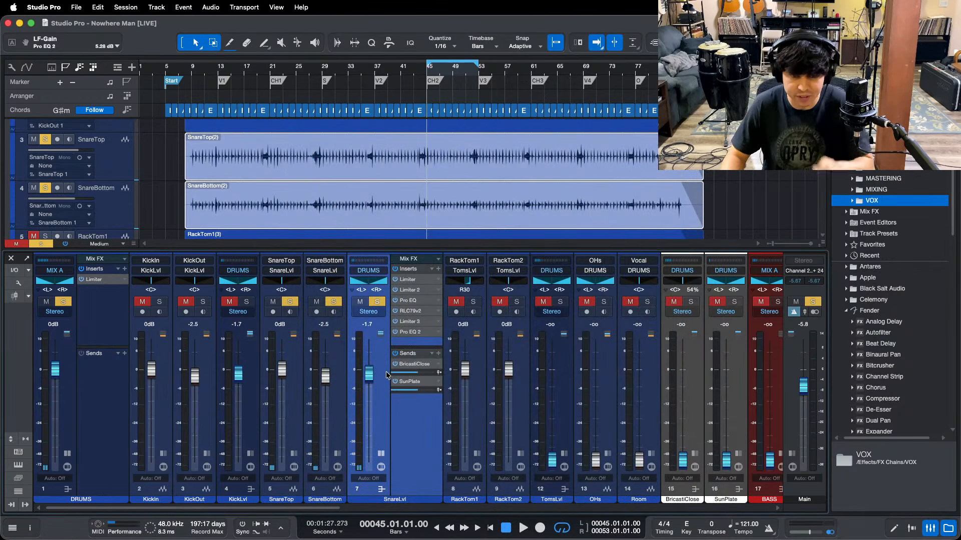
pyautogui.press('s')
pyautogui.press('space')
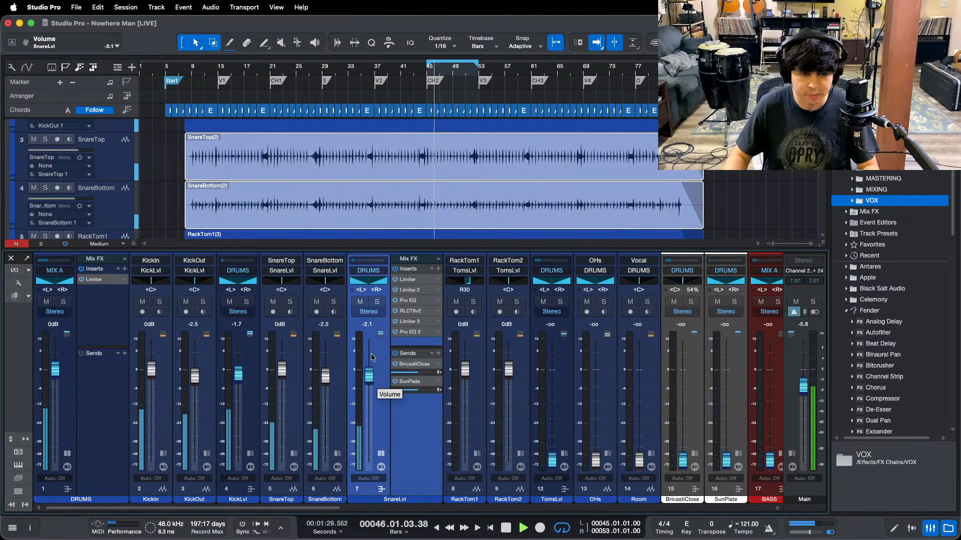
# Step: Solo the snare, open the DRUMS bus Limiter and raise the SnareLvl fader to -1.7 dB while replaying the loop
pyautogui.press('s')
pyautogui.click(100, 280)
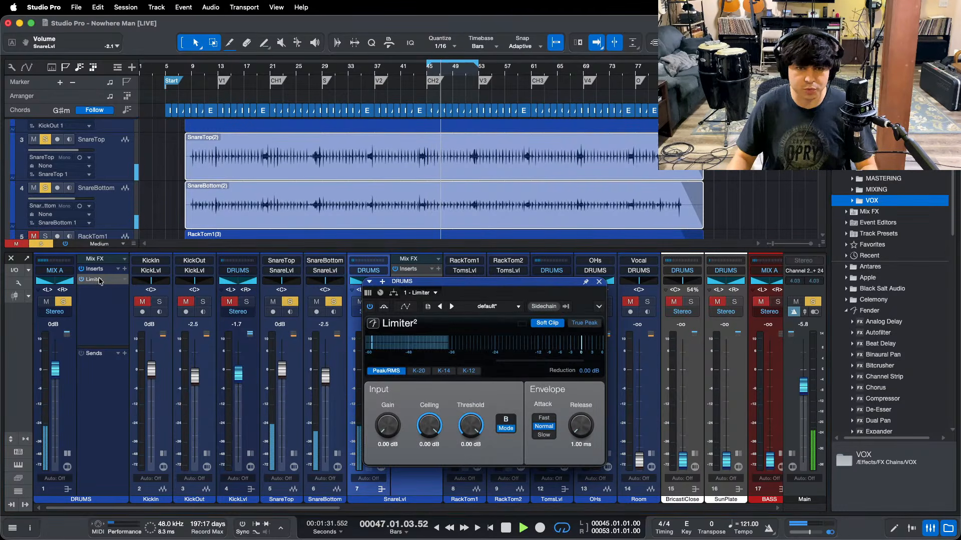
pyautogui.moveTo(584, 306); pyautogui.dragTo(704, 272)
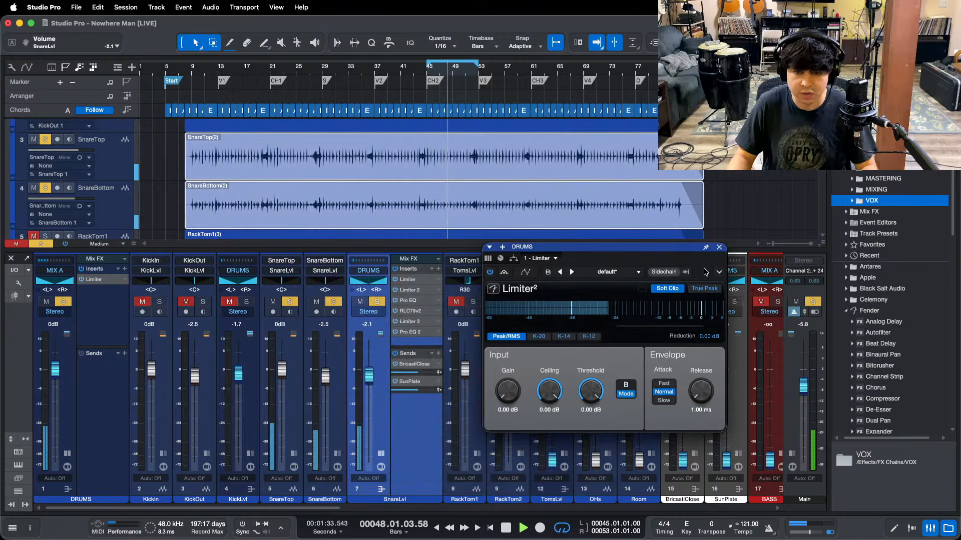
pyautogui.scroll(4, 368, 375)
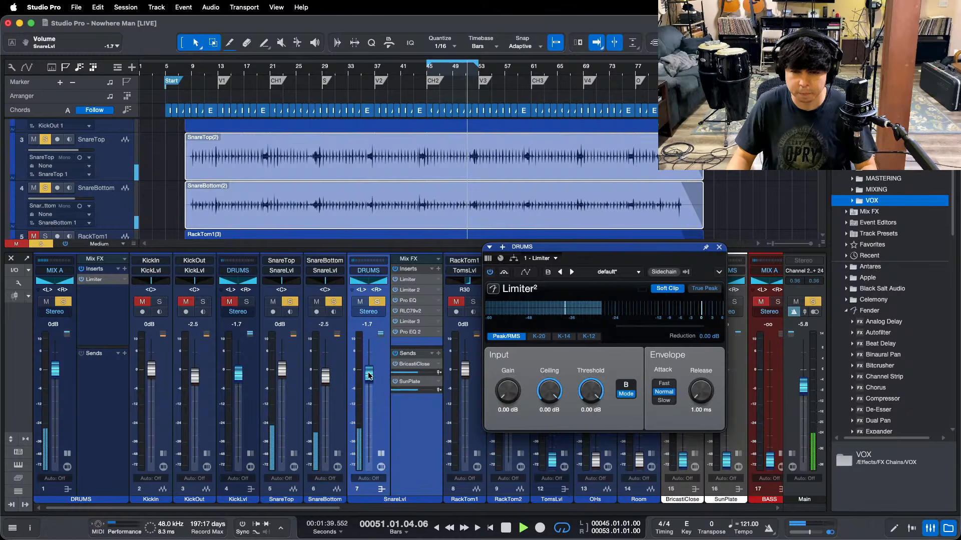
pyautogui.press('KP_1')
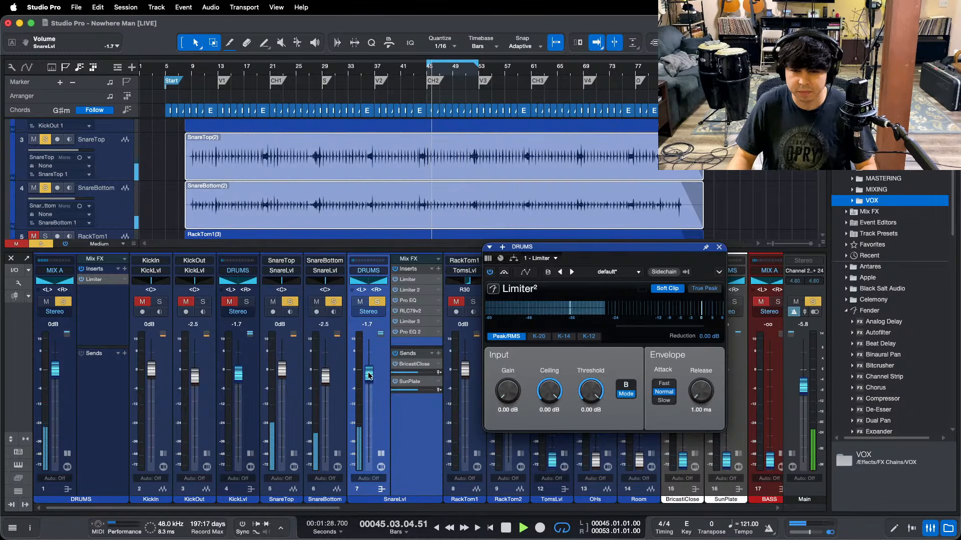
# Step: Unsolo the snare, close the DRUMS bus Limiter and collapse the DRUMS channel's insert and send racks
pyautogui.press('s')
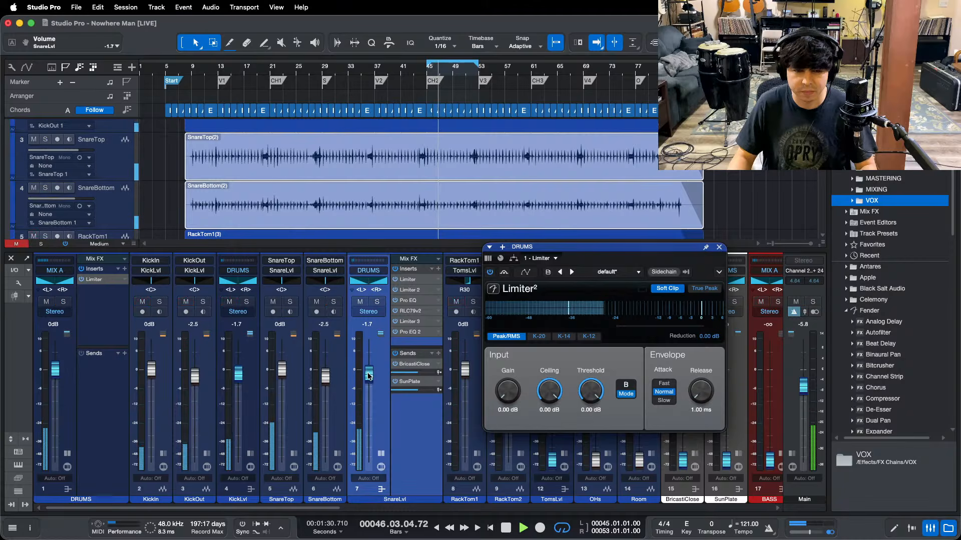
pyautogui.click(719, 247)
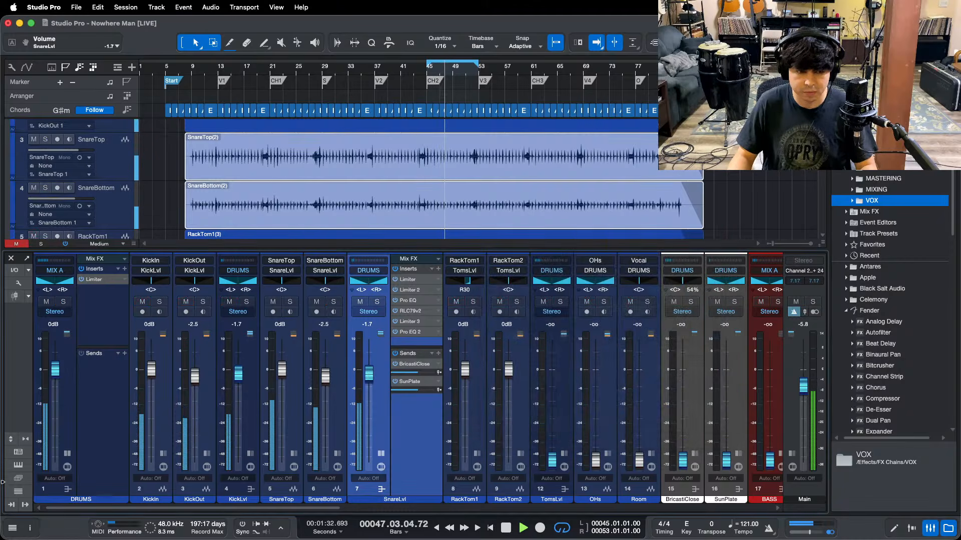
pyautogui.click(67, 454)
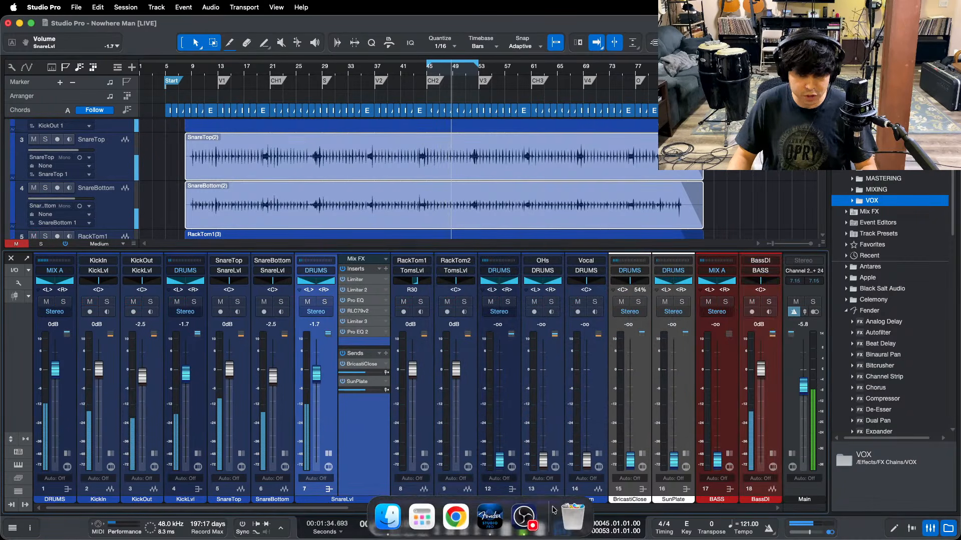
# Step: Switch briefly to OBS and return to the Studio Pro mixer
pyautogui.click(523, 515)
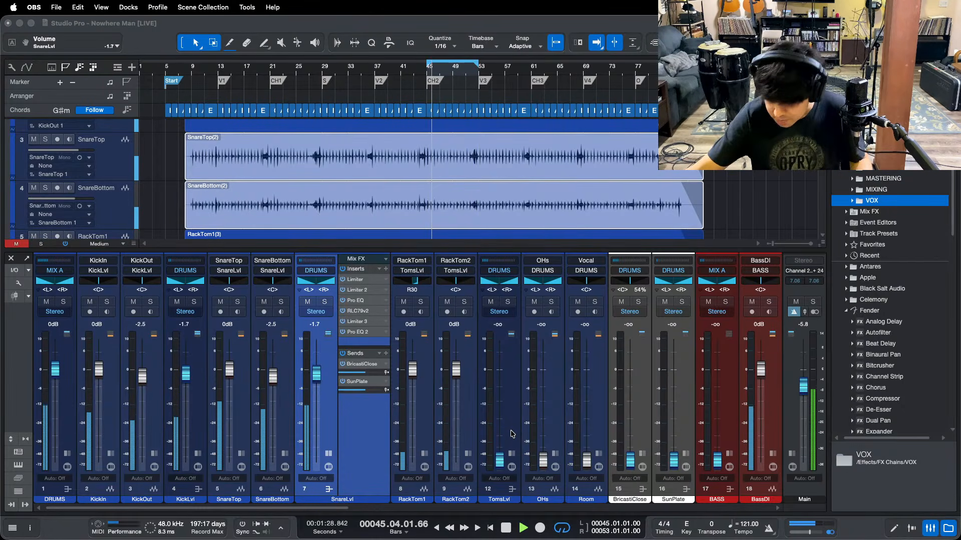
pyautogui.click(352, 488)
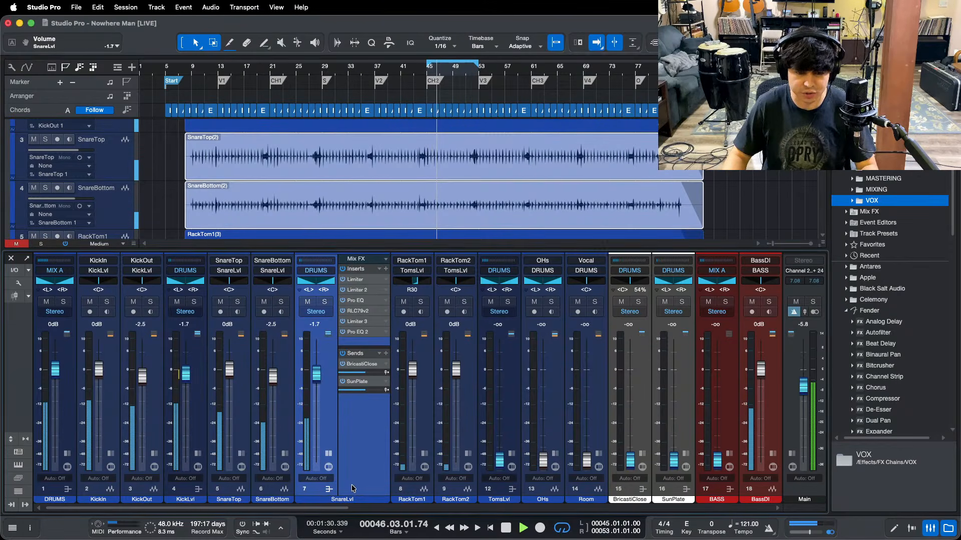
# Step: Reset the OHs fader to 0 dB, expand and solo the OHs channel, and stop playback after auditioning it
pyautogui.keyDown('alt'); pyautogui.click(544, 454); pyautogui.keyUp('alt')
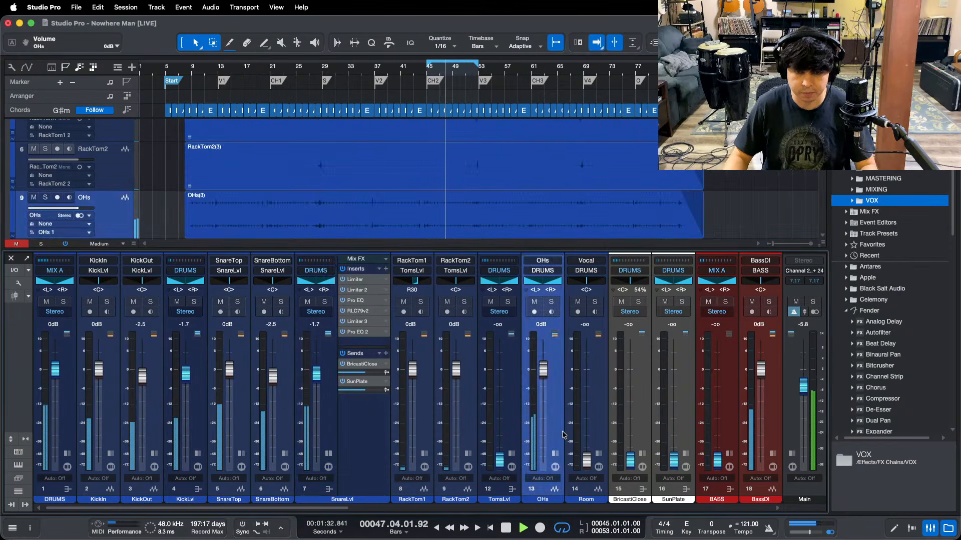
pyautogui.click(563, 434)
pyautogui.press('s')
pyautogui.press('space')
pyautogui.press('space')
pyautogui.press('space')
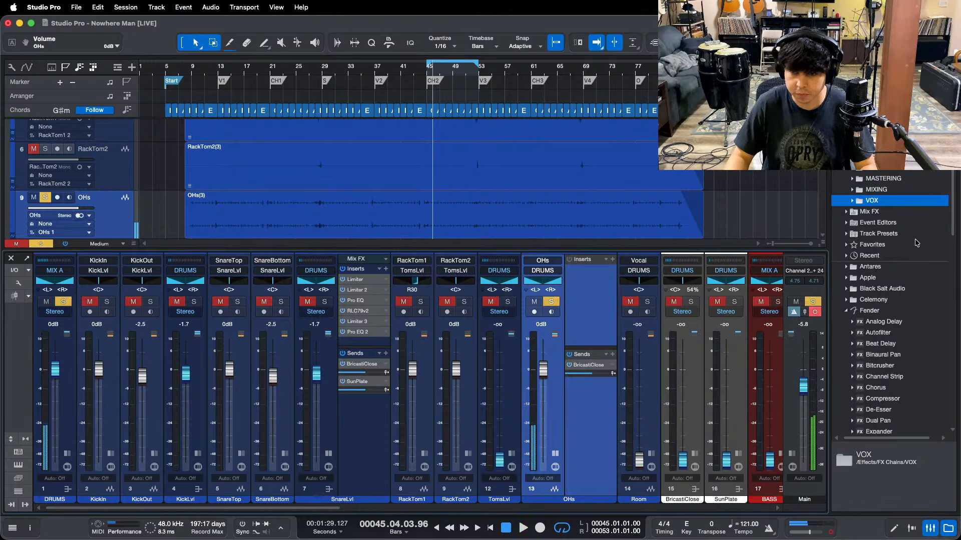
# Step: Look through the browser's effects and the FX chain folders available for the OHs inserts, leaving the rack empty
pyautogui.scroll(-7, 858, 280)
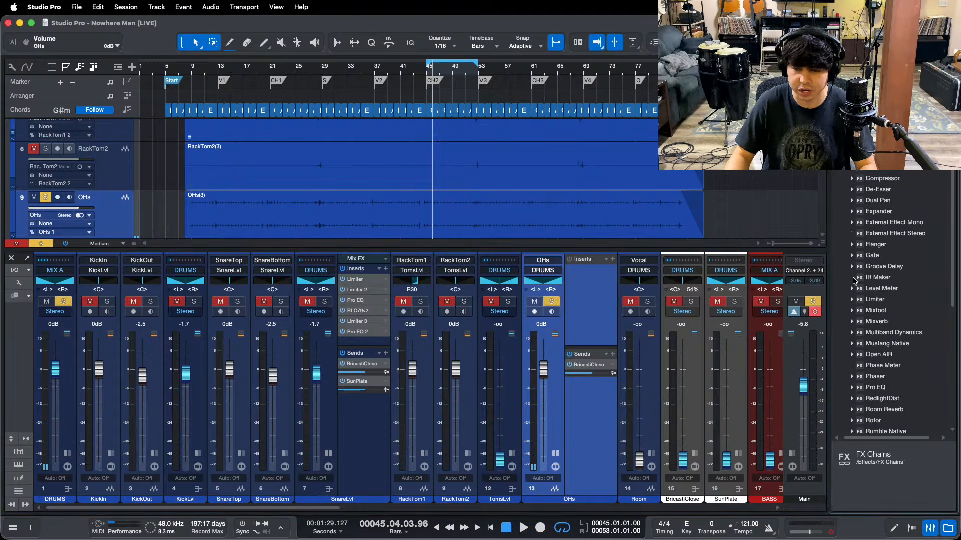
pyautogui.click(606, 260)
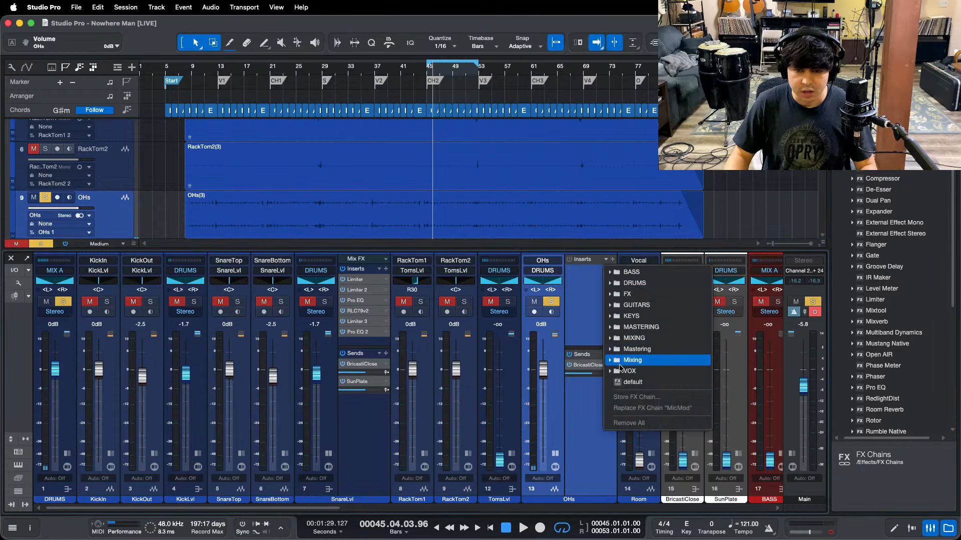
pyautogui.click(584, 304)
# Step: Delete all FX chain presets in the browser's MASTERING folder except Master Limiter and Mixtool +6
pyautogui.scroll(5, 911, 299)
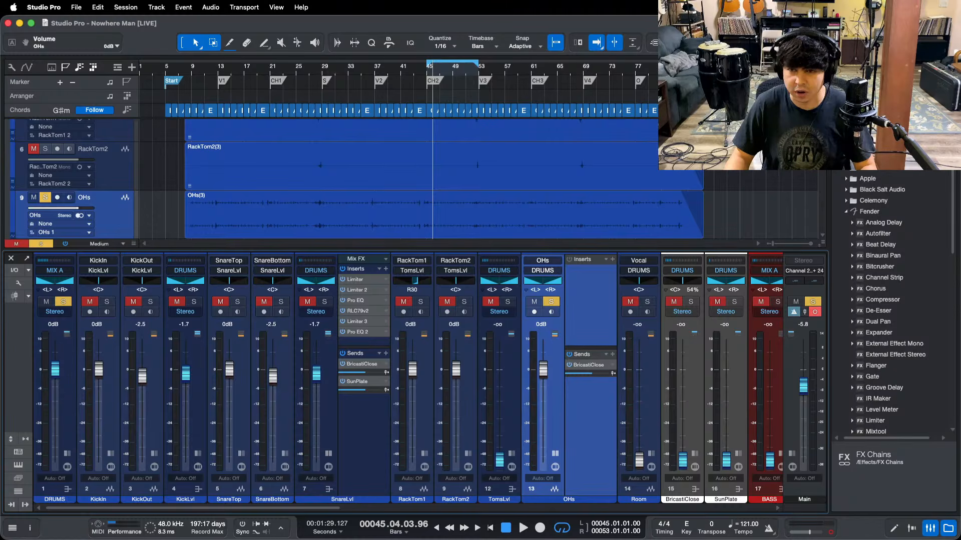
pyautogui.scroll(4, 869, 172)
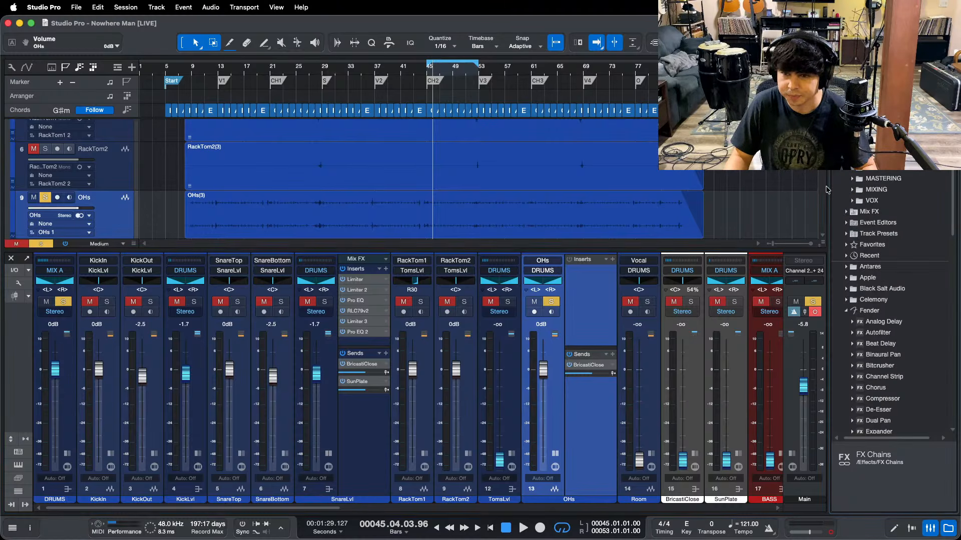
pyautogui.click(852, 178)
pyautogui.click(892, 192)
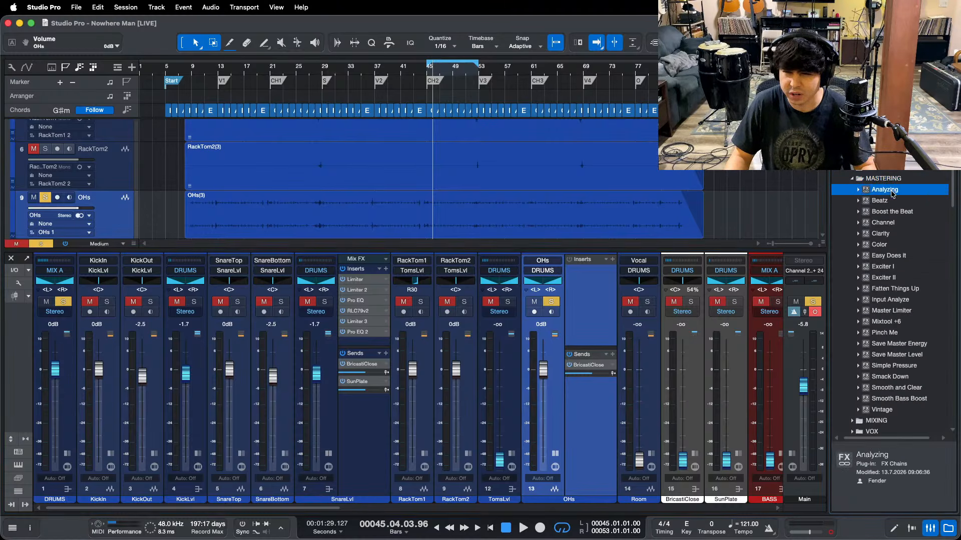
pyautogui.keyDown('shift'); pyautogui.click(881, 202); pyautogui.keyUp('shift')
pyautogui.keyDown('shift'); pyautogui.click(884, 223); pyautogui.keyUp('shift')
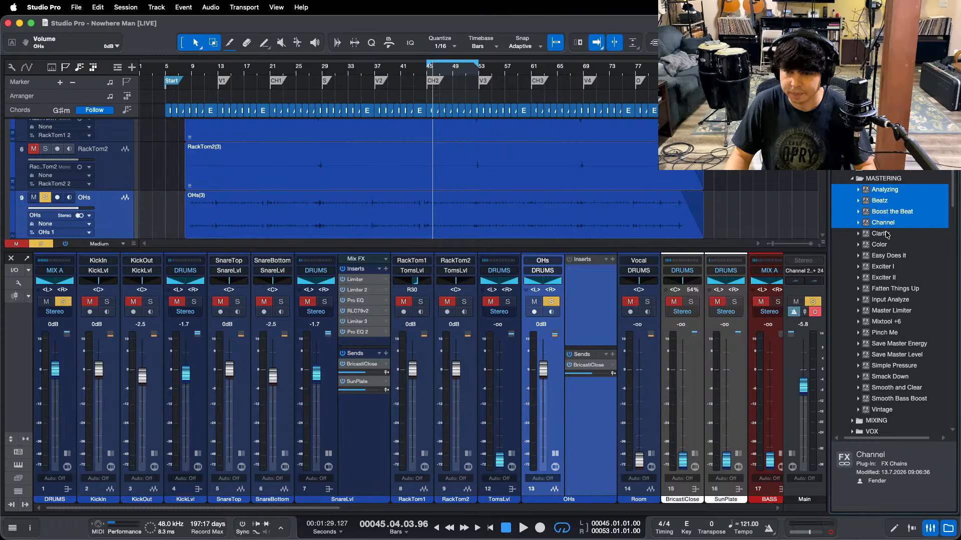
pyautogui.keyDown('shift'); pyautogui.click(886, 234); pyautogui.keyUp('shift')
pyautogui.keyDown('shift'); pyautogui.click(889, 255); pyautogui.keyUp('shift')
pyautogui.keyDown('shift'); pyautogui.click(891, 267); pyautogui.keyUp('shift')
pyautogui.keyDown('shift'); pyautogui.click(893, 278); pyautogui.keyUp('shift')
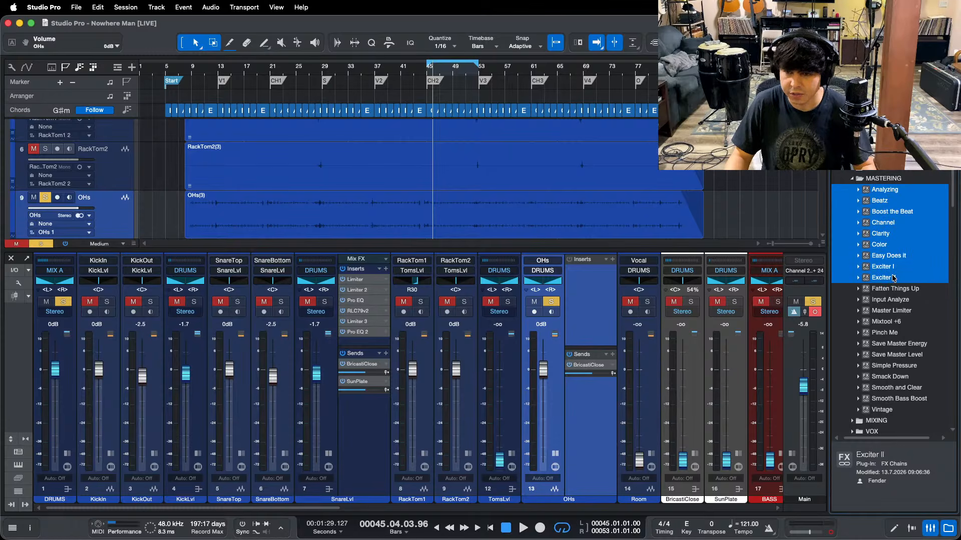
pyautogui.keyDown('shift'); pyautogui.click(915, 290); pyautogui.keyUp('shift')
pyautogui.keyDown('shift'); pyautogui.click(895, 299); pyautogui.keyUp('shift')
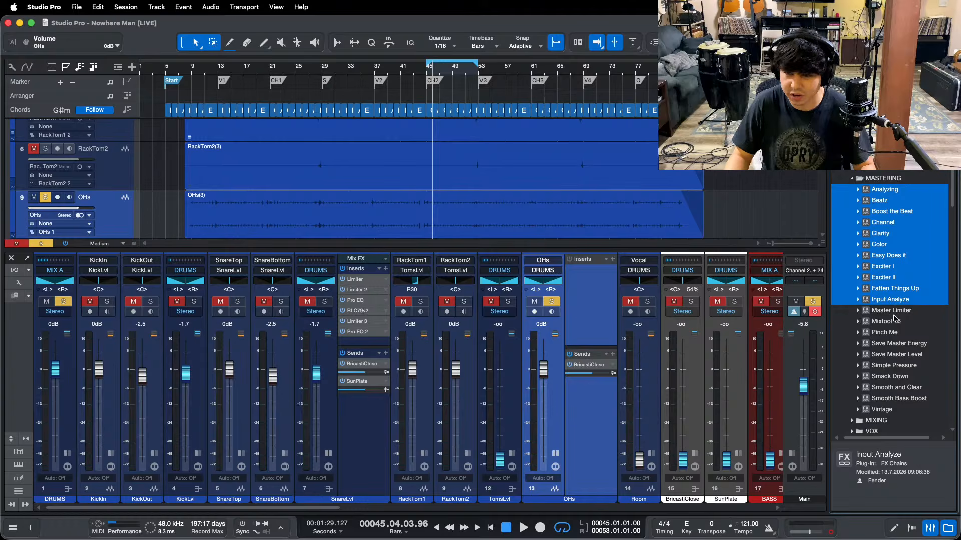
pyautogui.keyDown('shift'); pyautogui.click(897, 311); pyautogui.keyUp('shift')
pyautogui.keyDown('super'); pyautogui.click(889, 333); pyautogui.keyUp('super')
pyautogui.keyDown('super'); pyautogui.click(891, 344); pyautogui.keyUp('super')
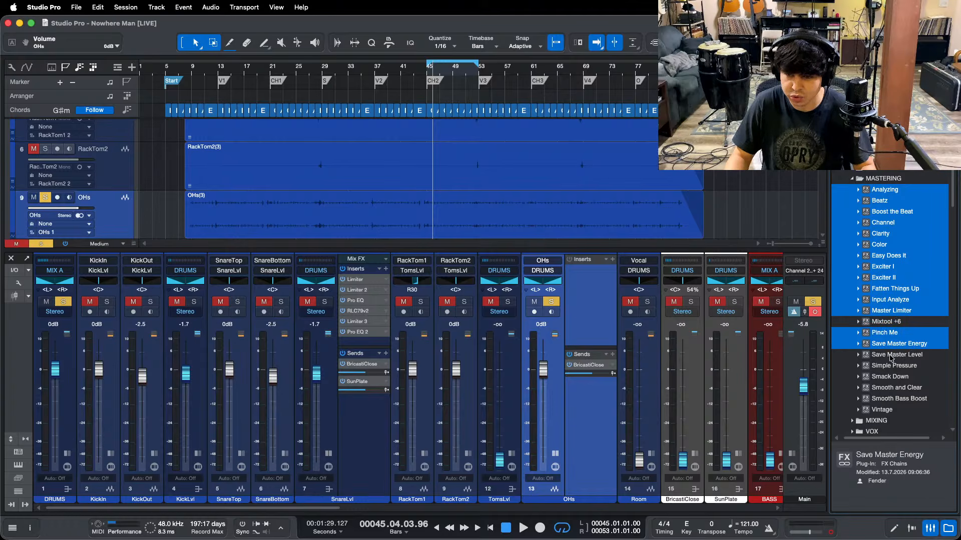
pyautogui.keyDown('super'); pyautogui.click(895, 355); pyautogui.keyUp('super')
pyautogui.keyDown('super'); pyautogui.click(896, 367); pyautogui.keyUp('super')
pyautogui.keyDown('super'); pyautogui.click(897, 378); pyautogui.keyUp('super')
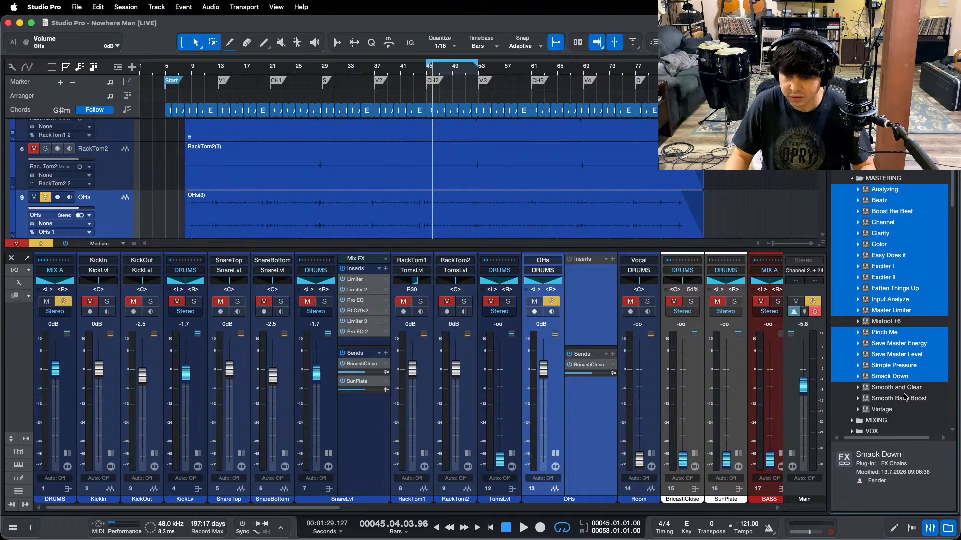
pyautogui.keyDown('super'); pyautogui.click(903, 395); pyautogui.keyUp('super')
pyautogui.keyDown('super'); pyautogui.click(901, 388); pyautogui.keyUp('super')
pyautogui.keyDown('super'); pyautogui.click(889, 411); pyautogui.keyUp('super')
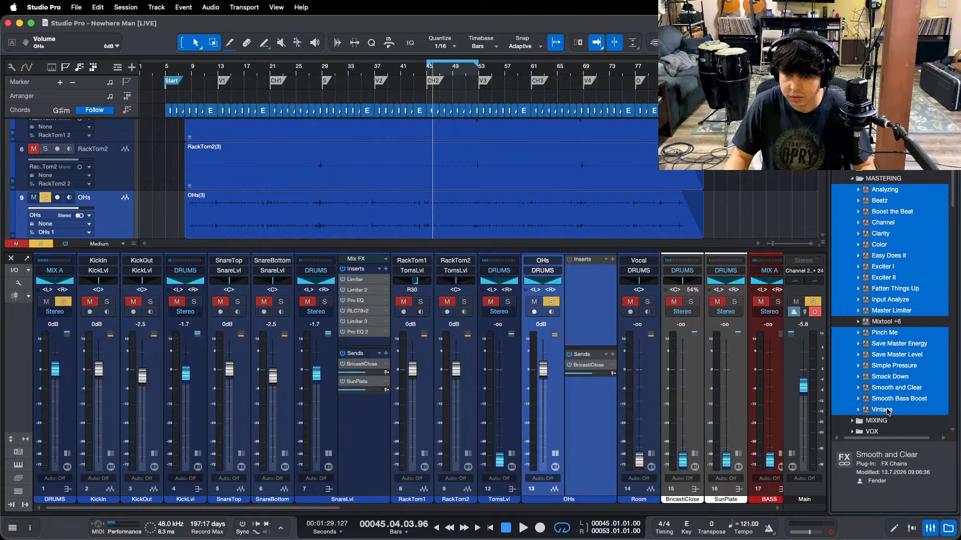
pyautogui.keyDown('super'); pyautogui.click(894, 312); pyautogui.keyUp('super')
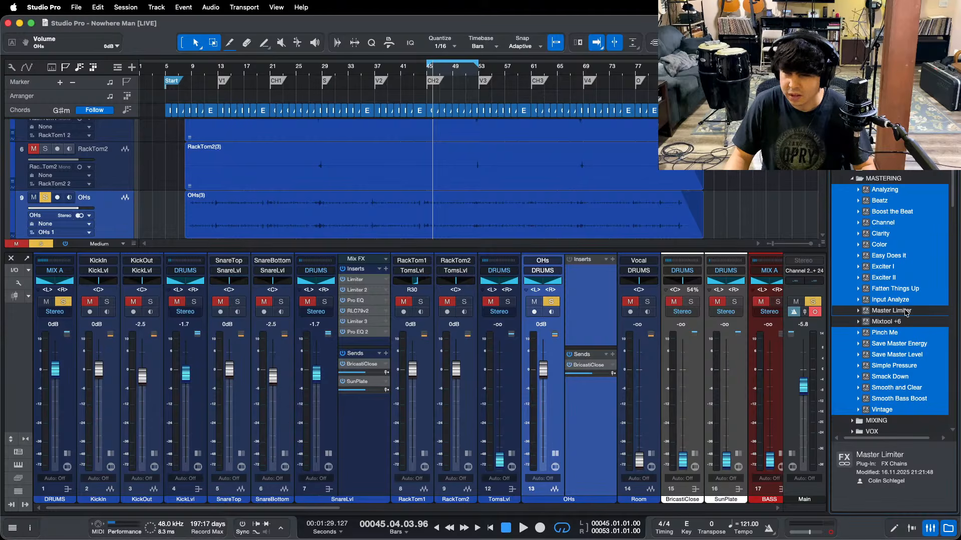
pyautogui.scroll(-5, 906, 312)
pyautogui.scroll(5, 906, 313)
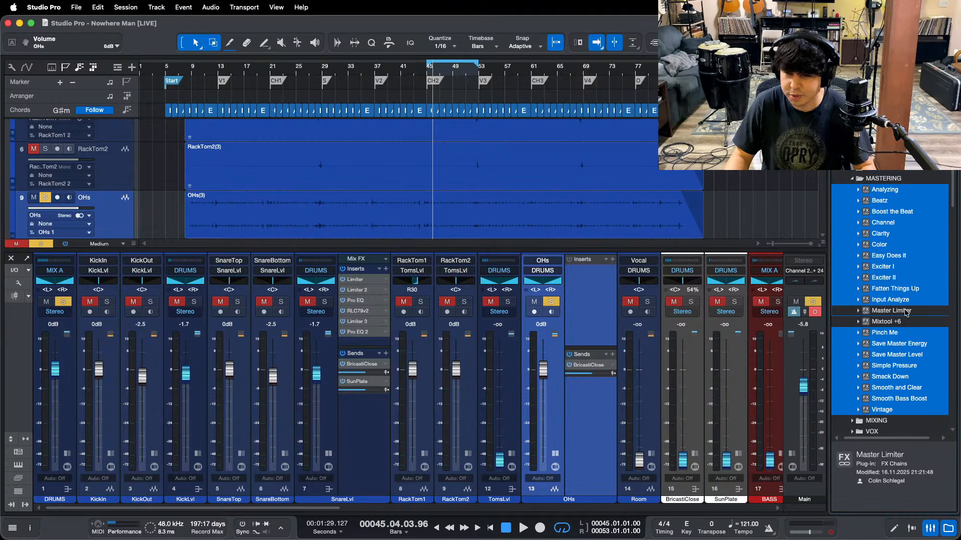
pyautogui.rightClick(884, 195)
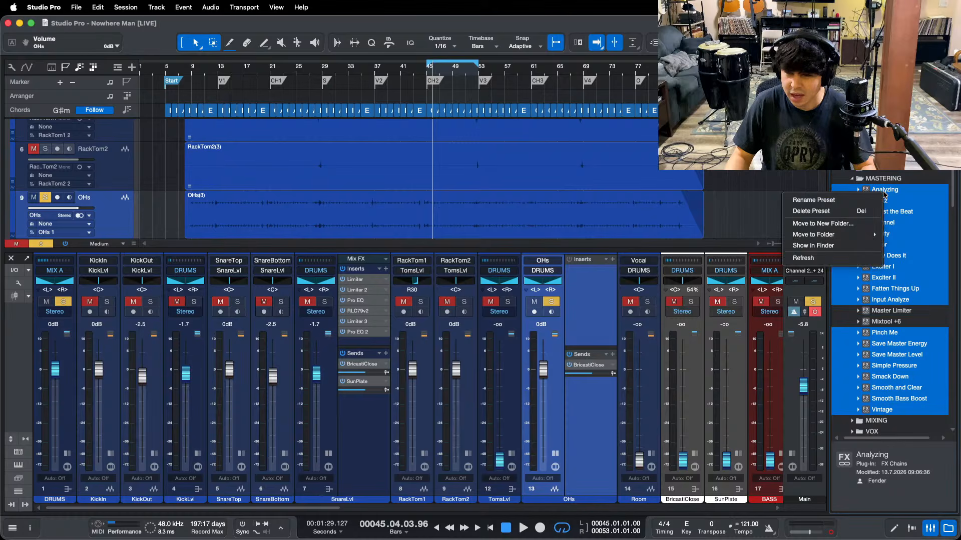
pyautogui.click(826, 215)
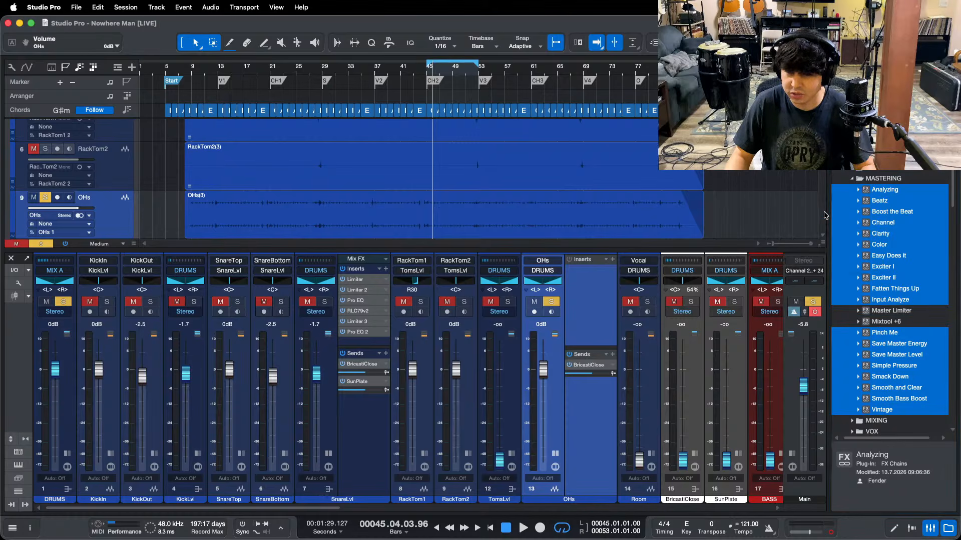
pyautogui.click(579, 309)
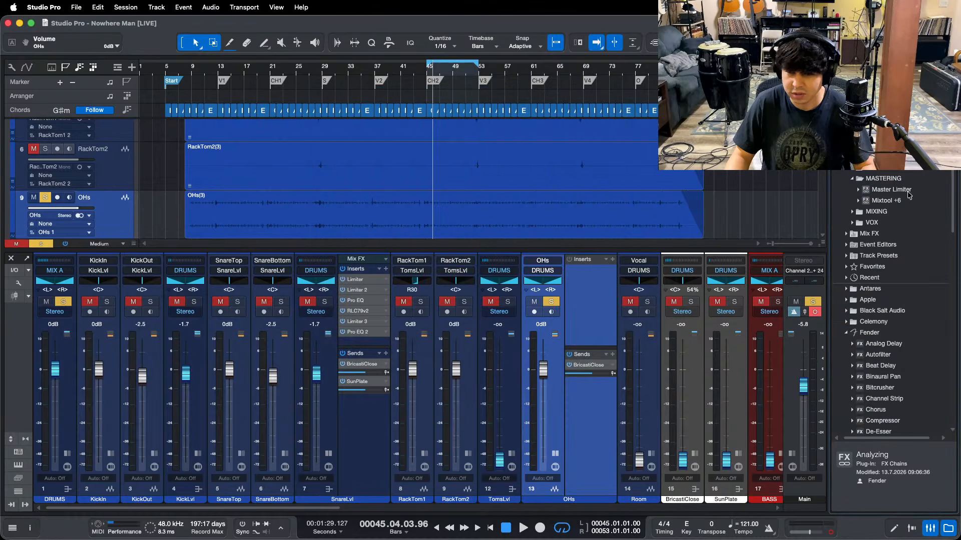
# Step: Delete the FX chain presets in the MIXING folder except MIX A, MIX B, MIXBUS and Mono To Stereo, and collapse the folder
pyautogui.click(851, 181)
pyautogui.click(853, 191)
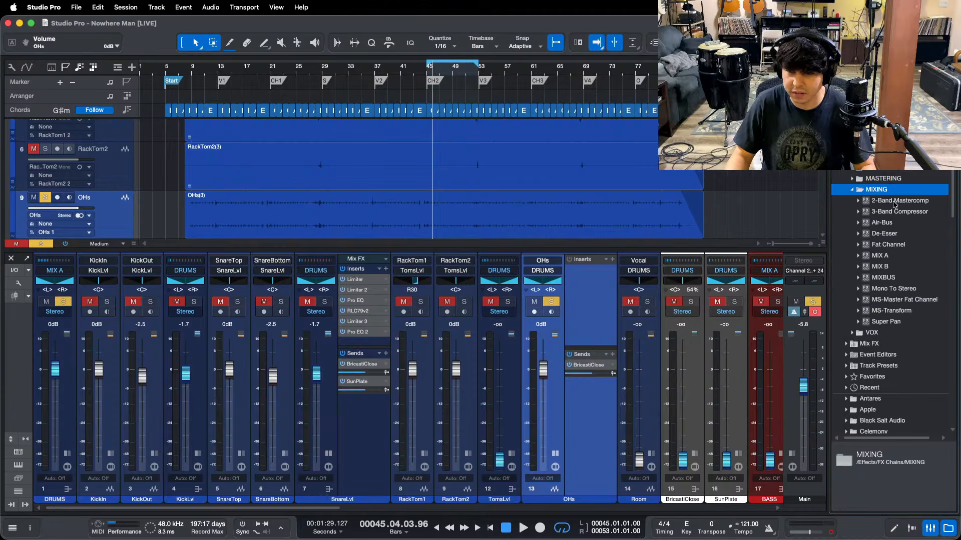
pyautogui.click(895, 204)
pyautogui.keyDown('shift'); pyautogui.click(899, 215); pyautogui.keyUp('shift')
pyautogui.keyDown('shift'); pyautogui.click(891, 222); pyautogui.keyUp('shift')
pyautogui.keyDown('shift'); pyautogui.click(892, 233); pyautogui.keyUp('shift')
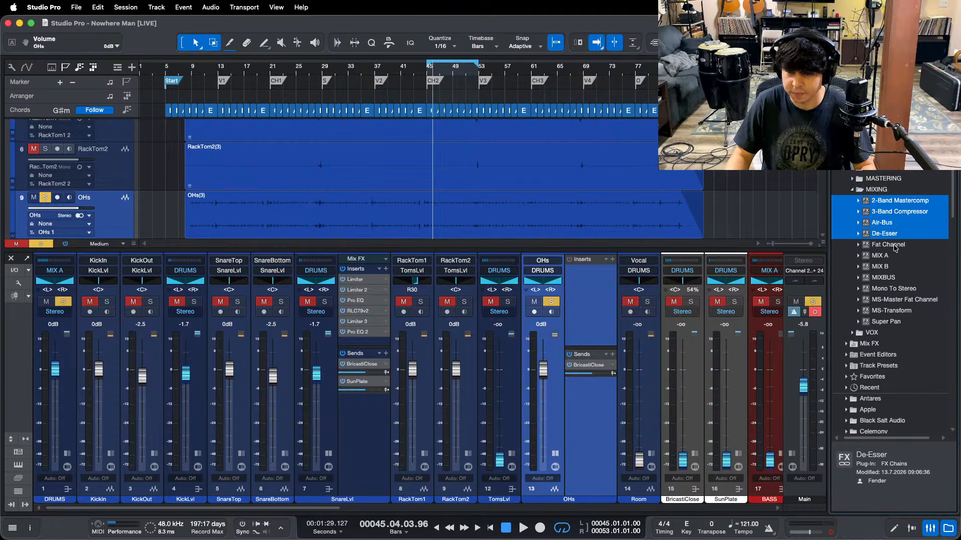
pyautogui.keyDown('shift'); pyautogui.click(894, 247); pyautogui.keyUp('shift')
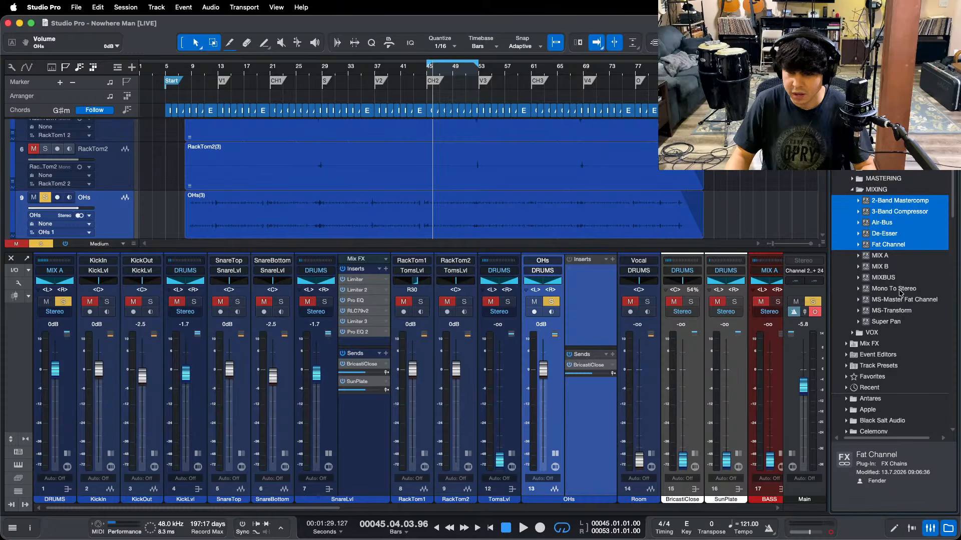
pyautogui.keyDown('super'); pyautogui.click(904, 300); pyautogui.keyUp('super')
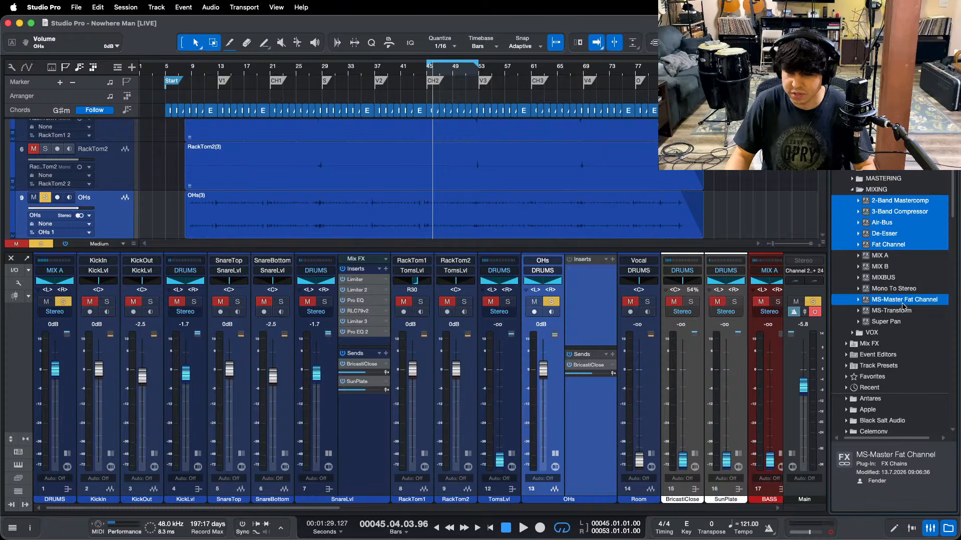
pyautogui.keyDown('shift'); pyautogui.click(900, 311); pyautogui.keyUp('shift')
pyautogui.keyDown('shift'); pyautogui.click(898, 321); pyautogui.keyUp('shift')
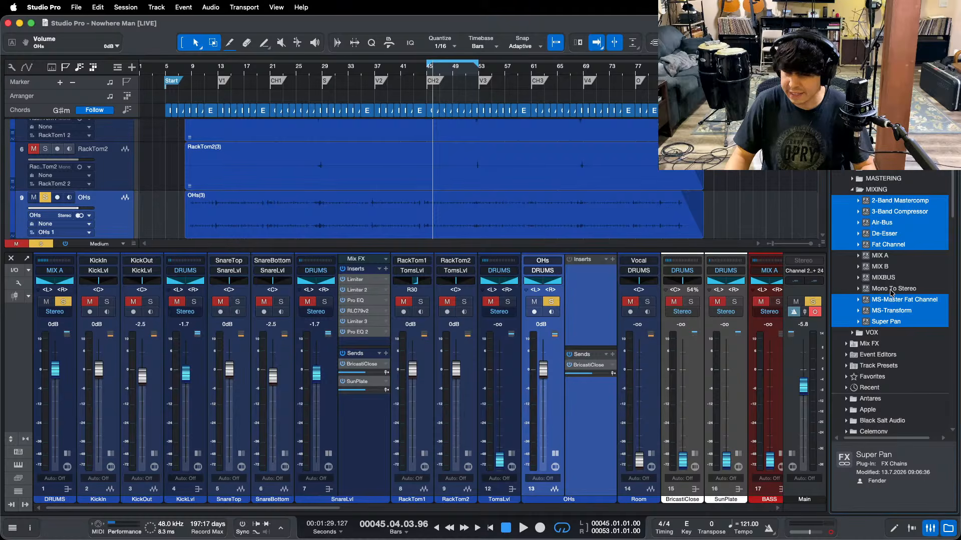
pyautogui.rightClick(897, 244)
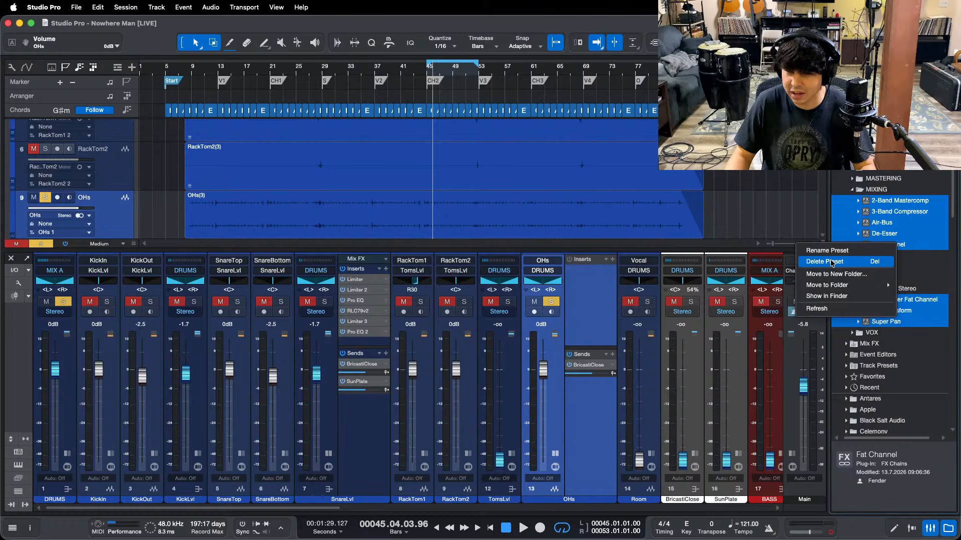
pyautogui.click(831, 262)
pyautogui.click(498, 275)
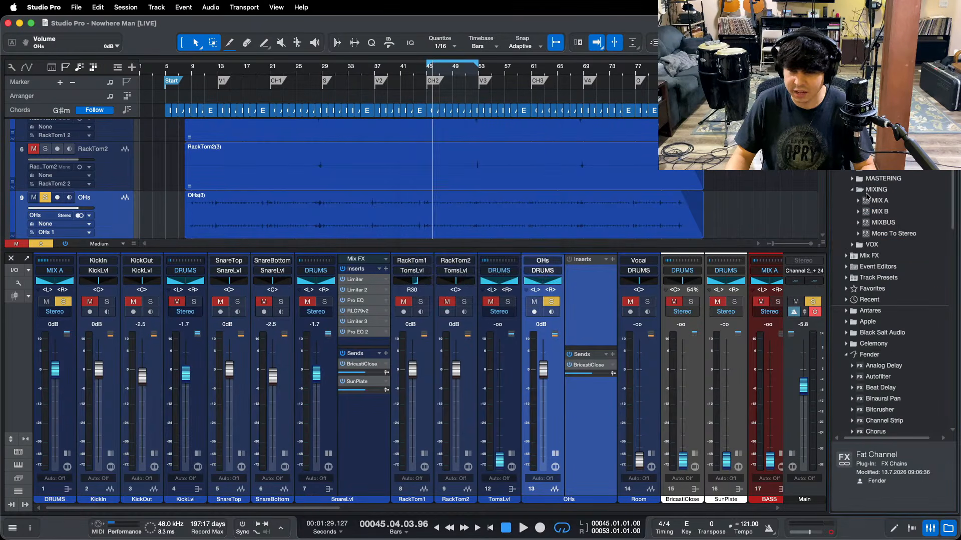
pyautogui.click(850, 191)
# Step: Check the FX chain folders offered for the OHs inserts, and delete the Mono To Stereo preset from the browser's MIXING folder
pyautogui.click(606, 259)
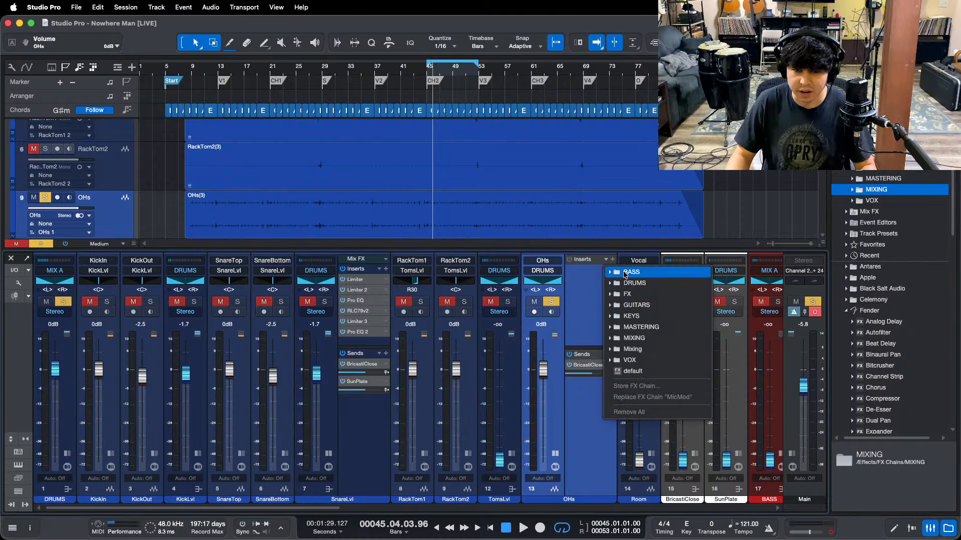
pyautogui.click(611, 282)
pyautogui.click(592, 285)
pyautogui.click(607, 260)
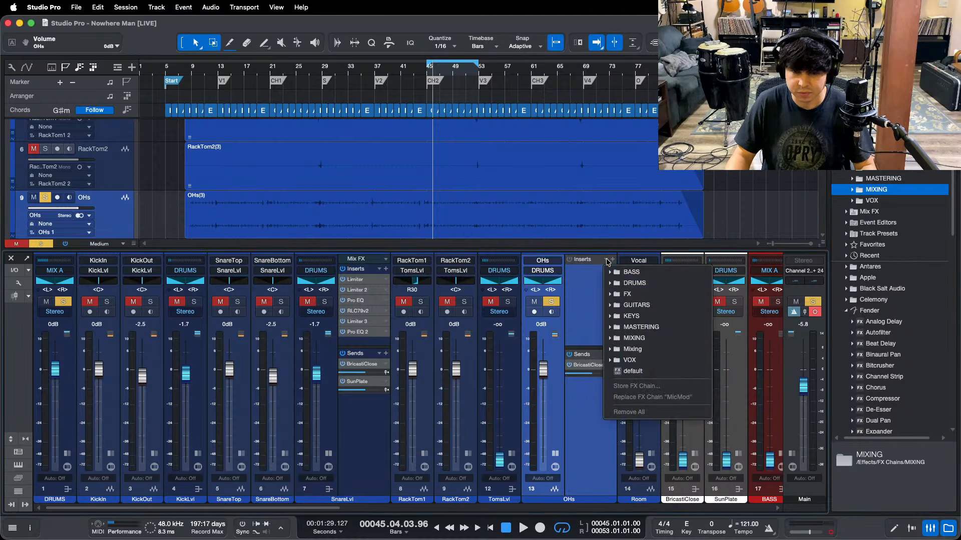
pyautogui.click(632, 349)
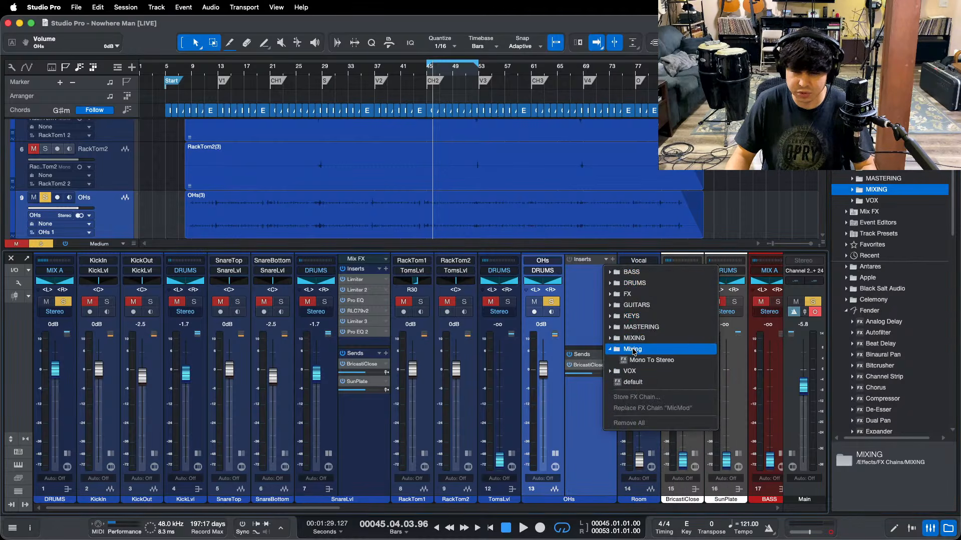
pyautogui.click(614, 350)
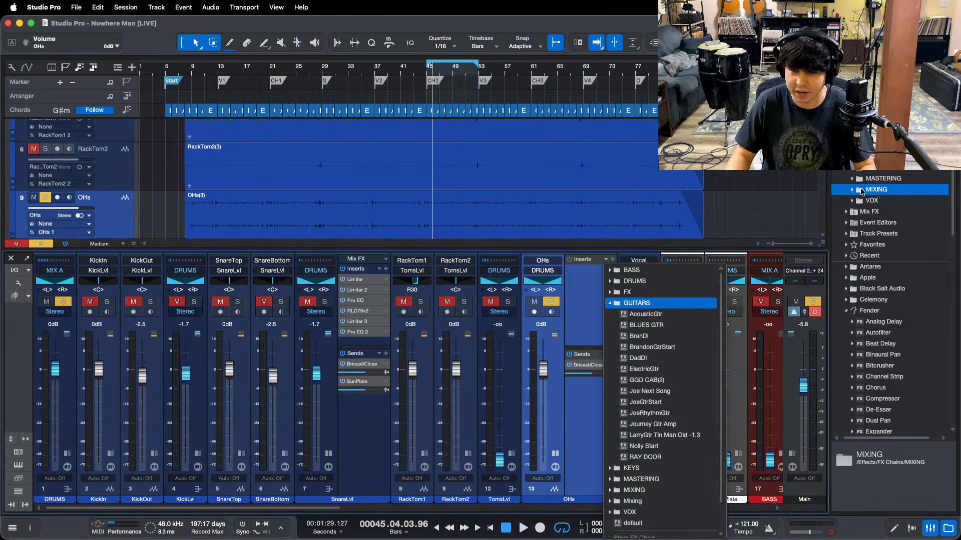
pyautogui.click(853, 194)
pyautogui.click(852, 190)
pyautogui.rightClick(895, 236)
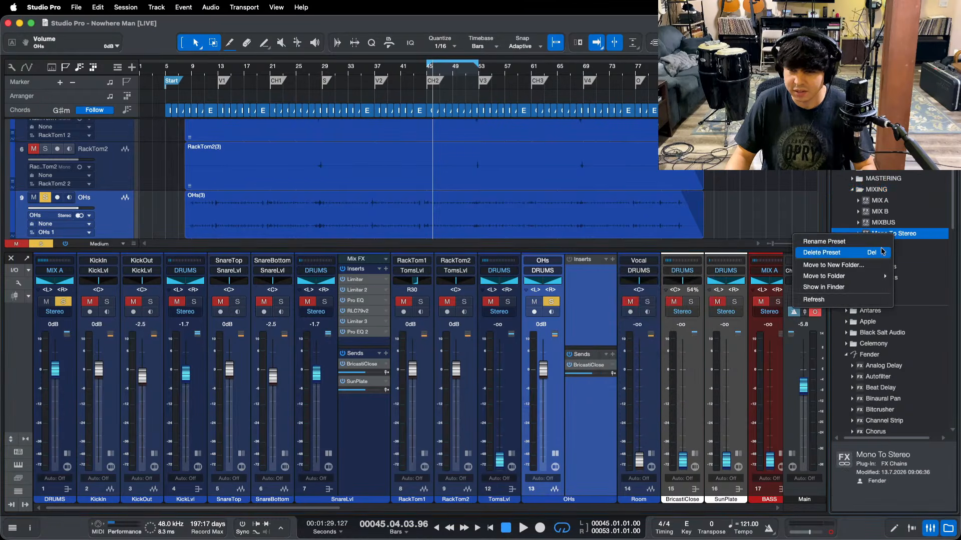
pyautogui.click(831, 265)
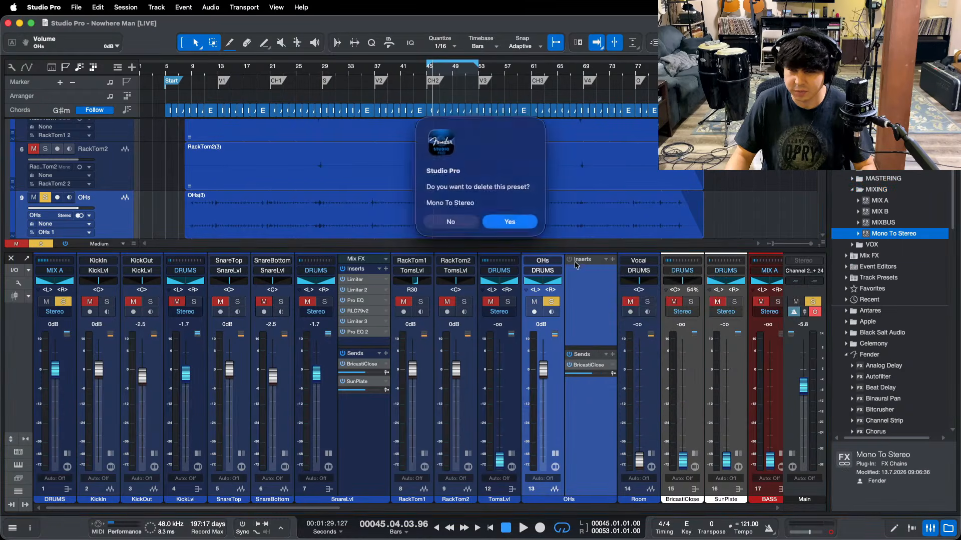
pyautogui.click(514, 224)
pyautogui.click(854, 190)
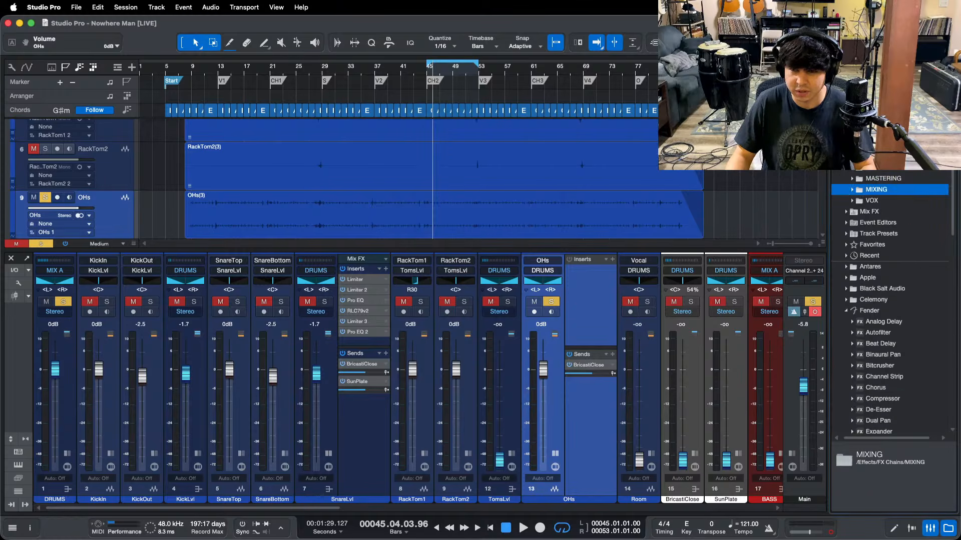
# Step: Load the OHs FX chain from the DRUMS folder into the OHs channel's inserts
pyautogui.click(605, 260)
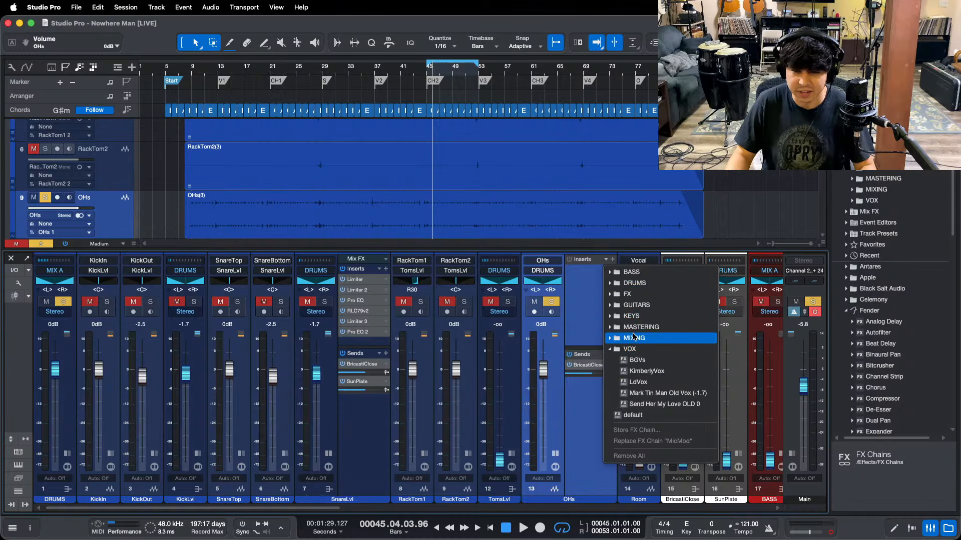
pyautogui.moveTo(615, 284)
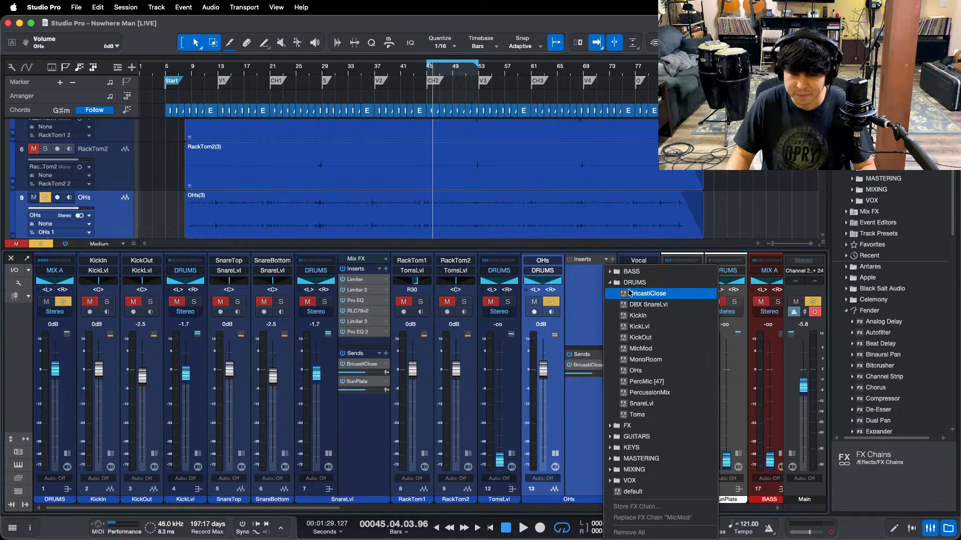
pyautogui.click(650, 374)
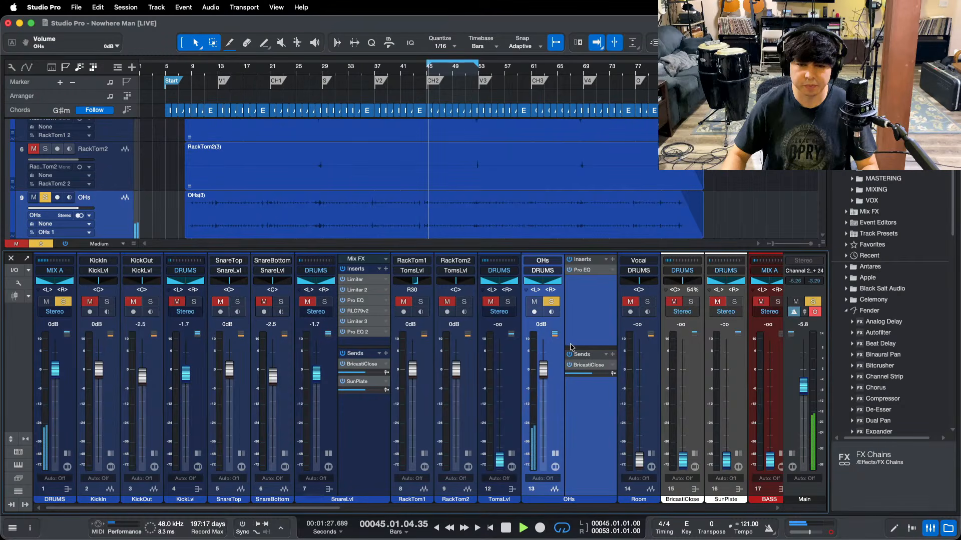
# Step: Open the Pro EQ on the OHs channel, raise the low cut to 182 Hz and set the LMF gain to -2.40 dB
pyautogui.click(582, 270)
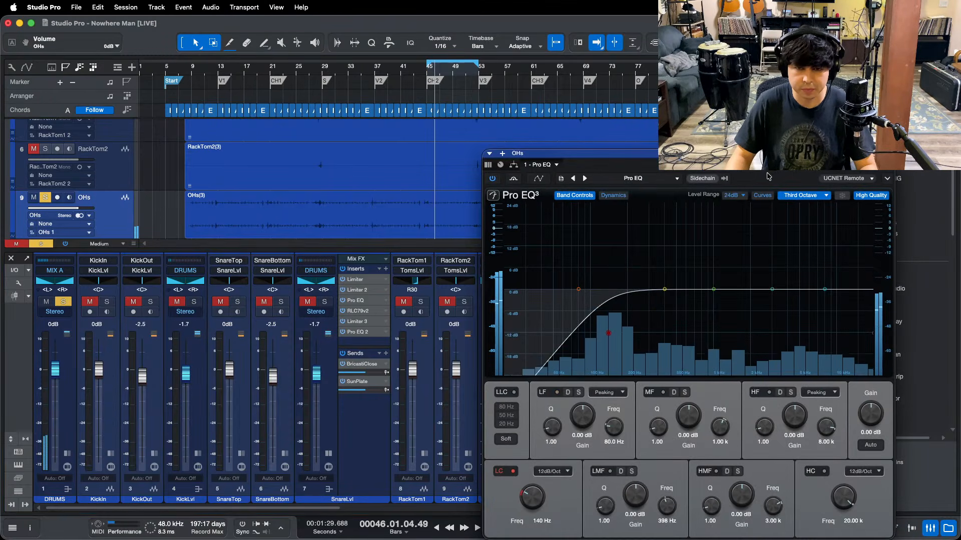
pyautogui.press('F5')
pyautogui.moveTo(324, 457); pyautogui.dragTo(434, 470)
pyautogui.press('space')
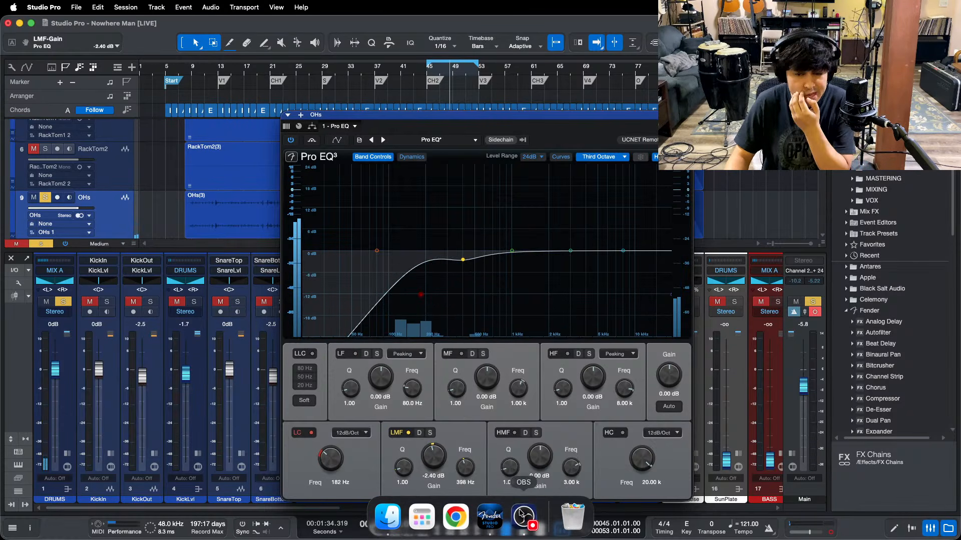
pyautogui.click(523, 517)
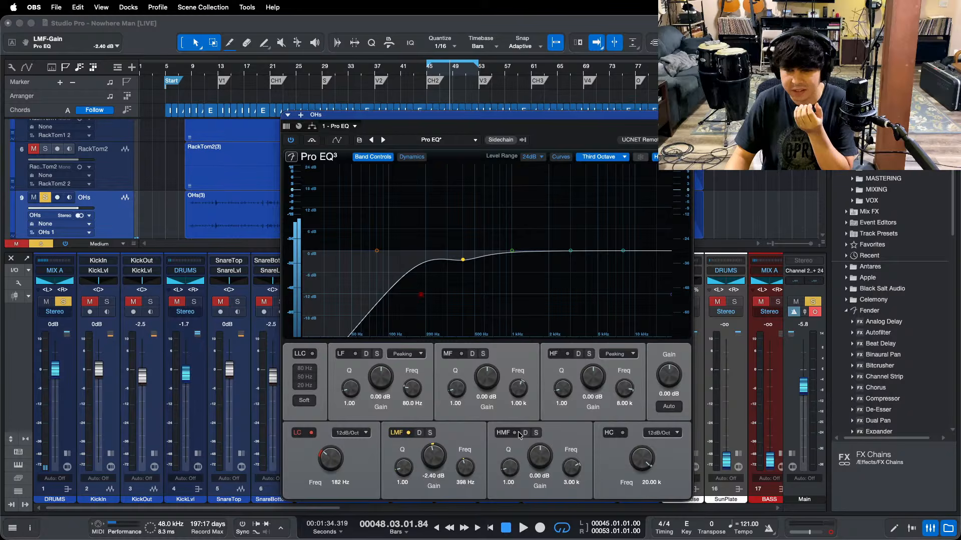
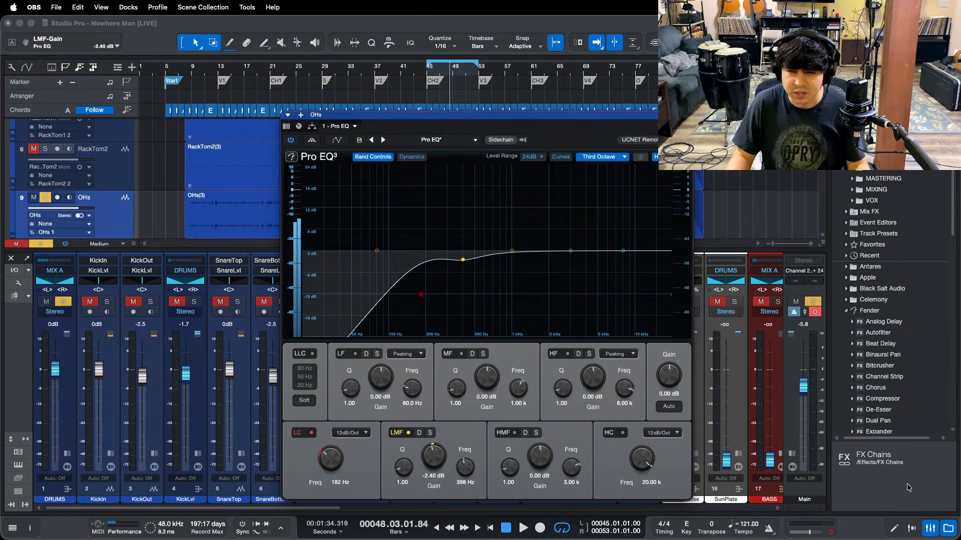
pyautogui.click(874, 473)
pyautogui.press('space')
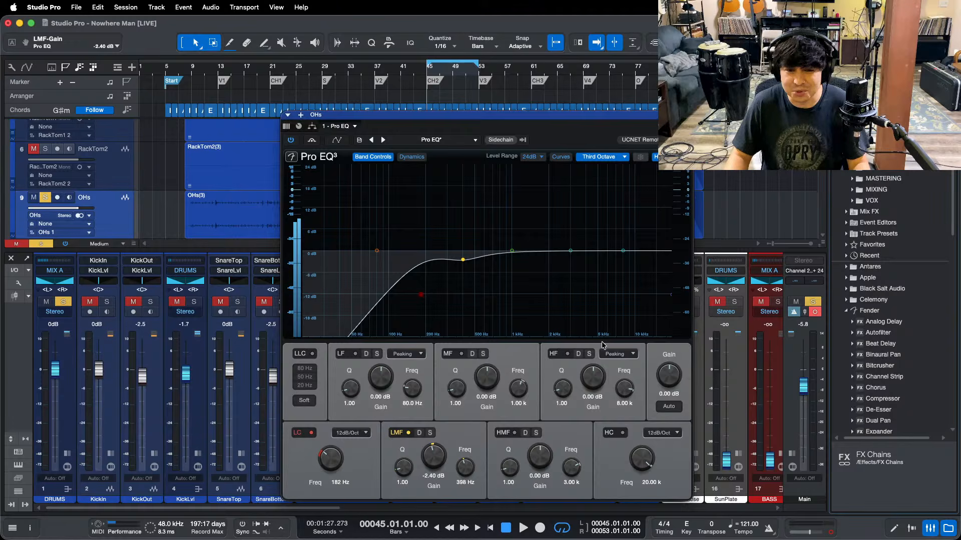
# Step: Deepen the LMF cut at 398 Hz to -22.08 dB while auditioning the soloed overheads
pyautogui.moveTo(434, 459); pyautogui.dragTo(433, 461)
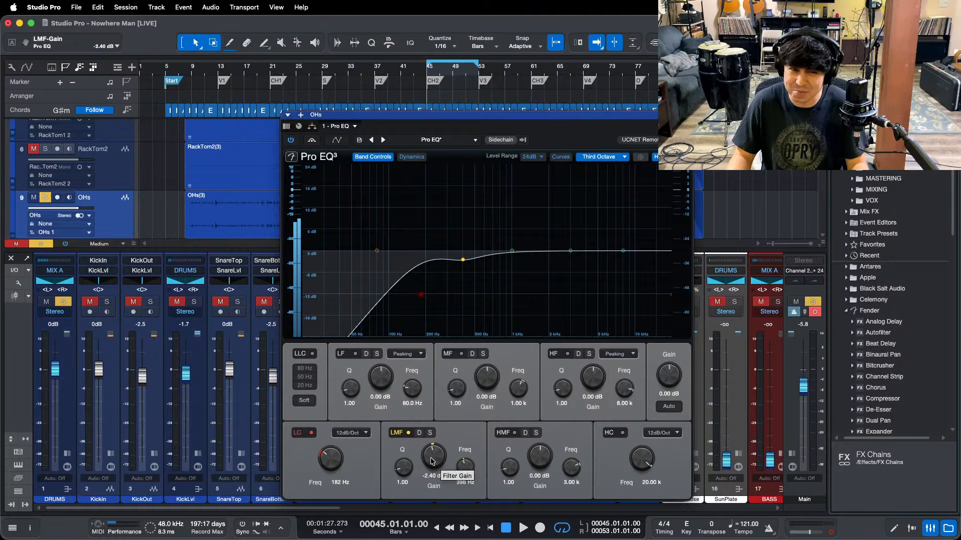
pyautogui.press('space')
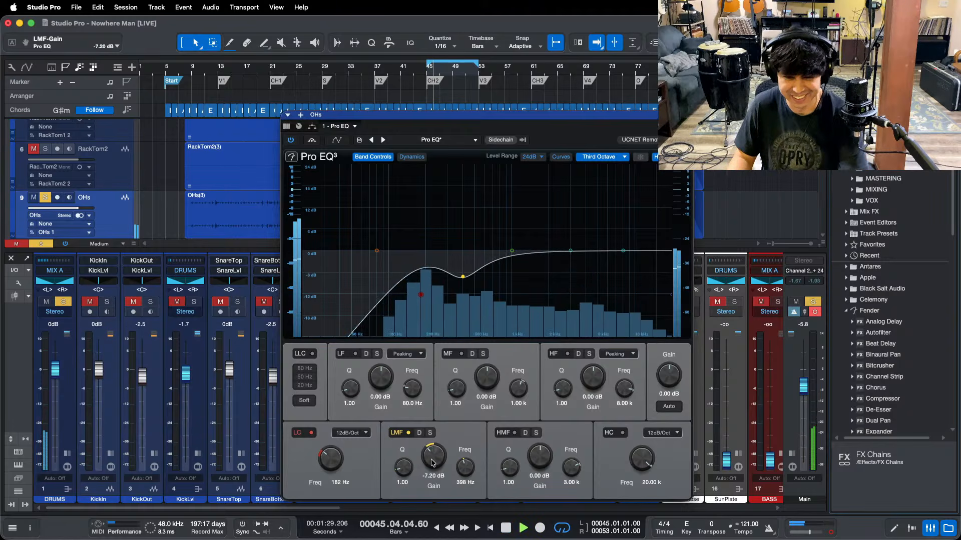
pyautogui.moveTo(434, 461); pyautogui.dragTo(431, 464)
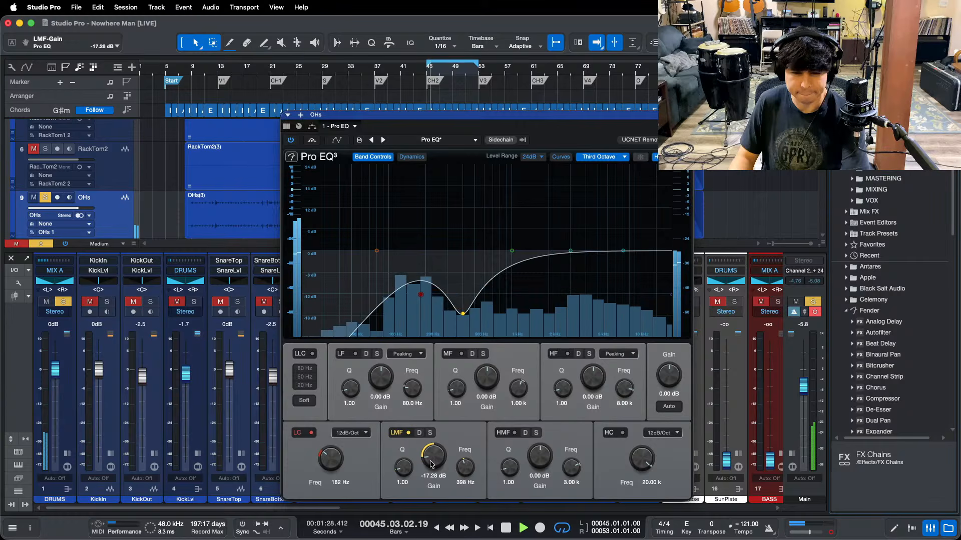
pyautogui.moveTo(430, 464); pyautogui.dragTo(430, 464)
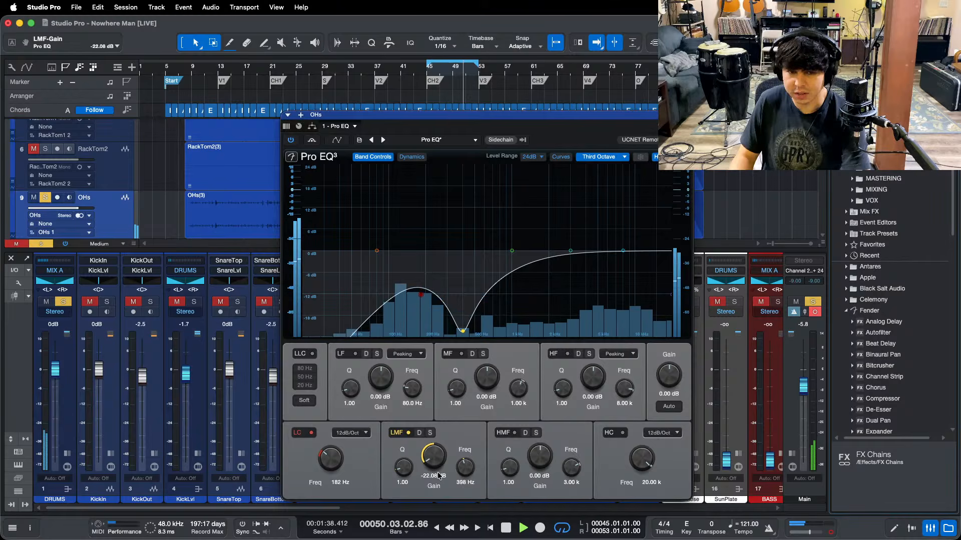
pyautogui.press('space')
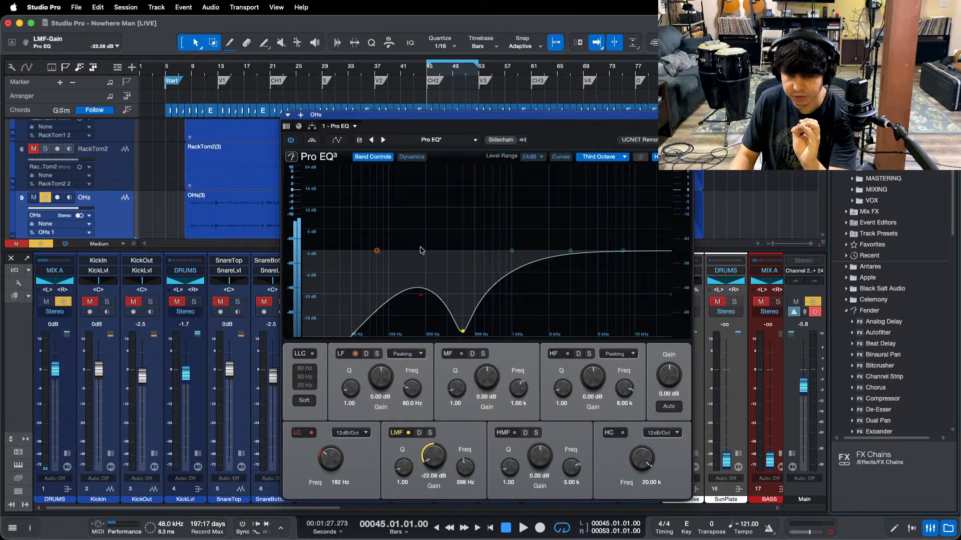
# Step: Play the overheads around bar 45 and switch the Pro EQ spectrum display to FFT Curve
pyautogui.press('space')
pyautogui.moveTo(432, 73); pyautogui.dragTo(330, 76)
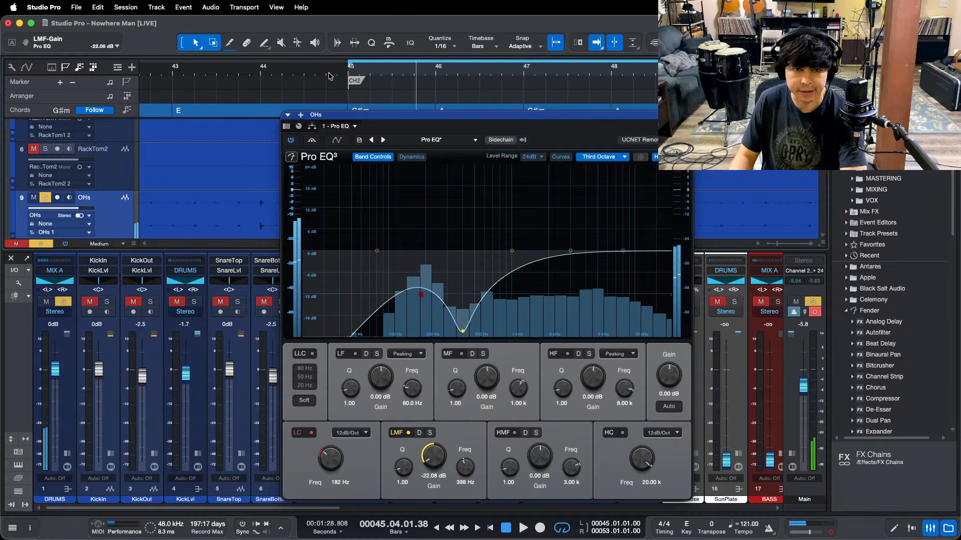
pyautogui.click(601, 157)
pyautogui.click(598, 199)
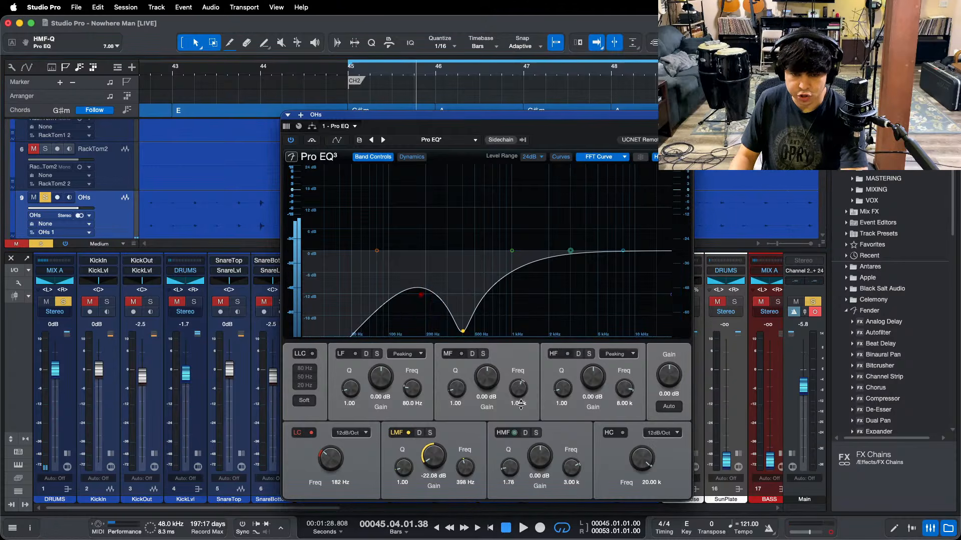
# Step: Set the HMF band's Q to 24, sweep it boosted to 3.96 kHz, and cut that frequency to -12 dB
pyautogui.moveTo(509, 466); pyautogui.dragTo(509, 430)
pyautogui.press('space')
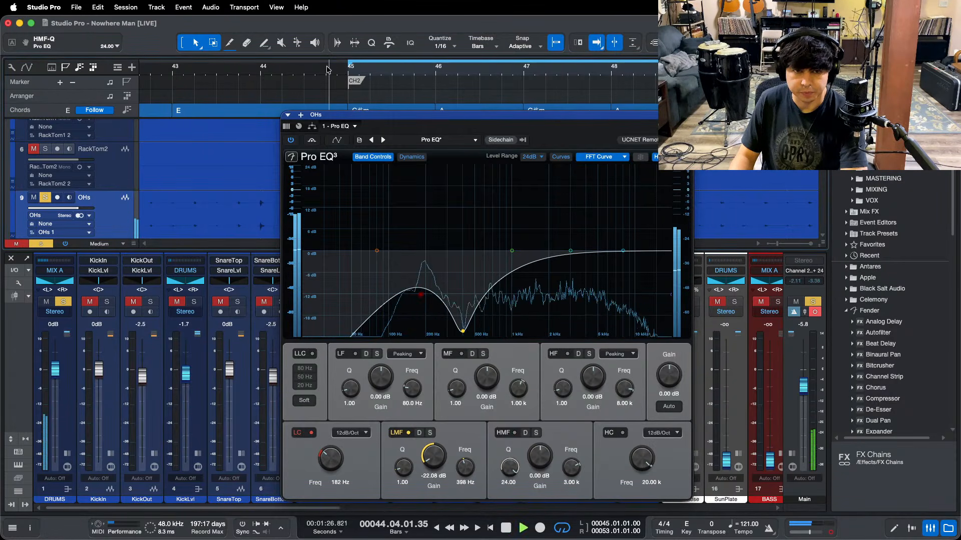
pyautogui.press('space')
pyautogui.moveTo(570, 250); pyautogui.dragTo(586, 149)
pyautogui.press('space')
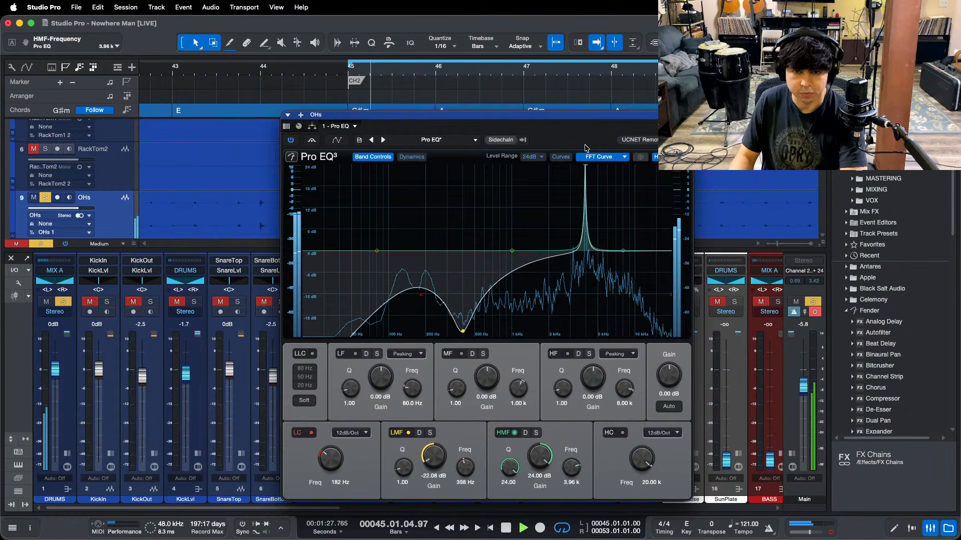
pyautogui.moveTo(586, 148); pyautogui.dragTo(586, 145)
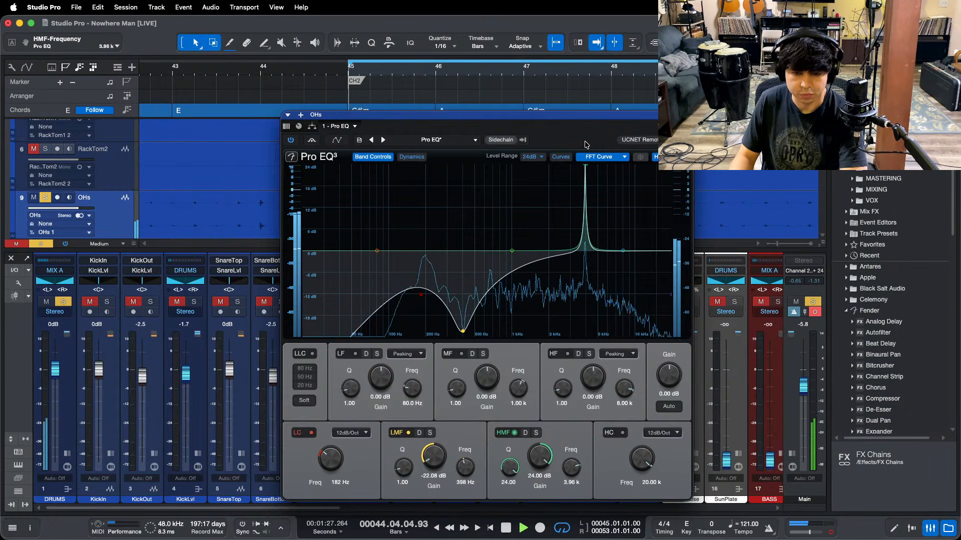
pyautogui.moveTo(586, 145); pyautogui.dragTo(585, 145)
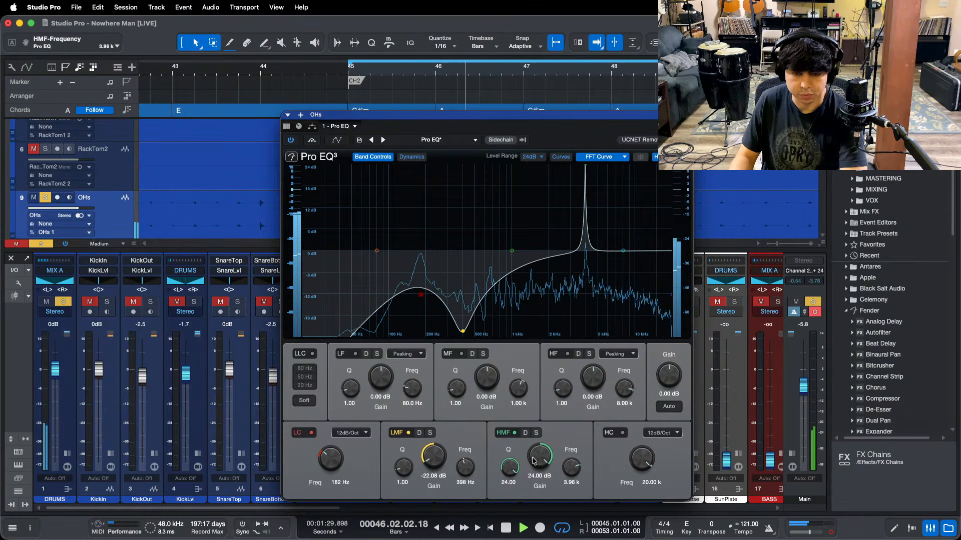
pyautogui.moveTo(533, 461)
pyautogui.mouseDown()
pyautogui.moveTo(537, 526)
pyautogui.moveTo(542, 471)
pyautogui.mouseUp()
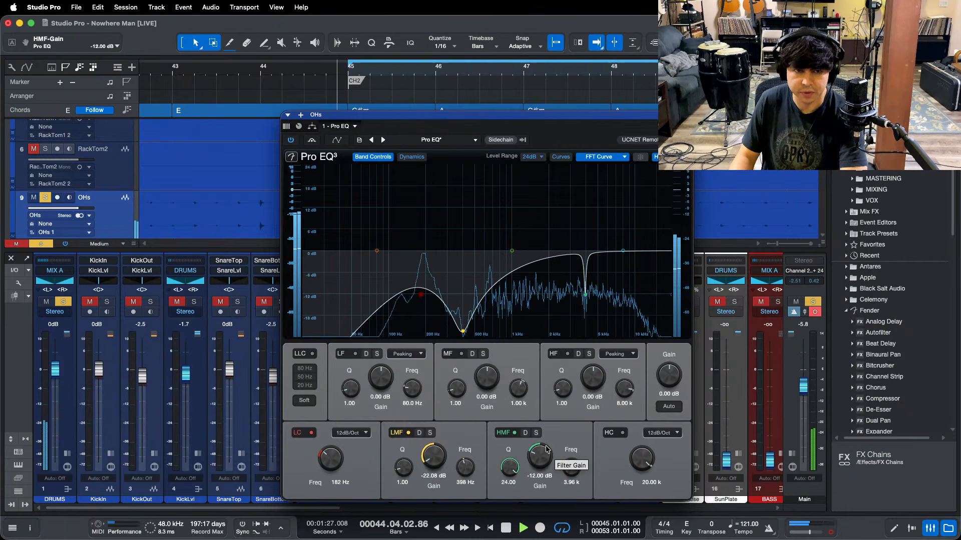
# Step: Set the MF band's Q to 24, sweep it boosted to 3.16 kHz, and cut that frequency to -12 dB
pyautogui.moveTo(459, 389); pyautogui.dragTo(460, 340)
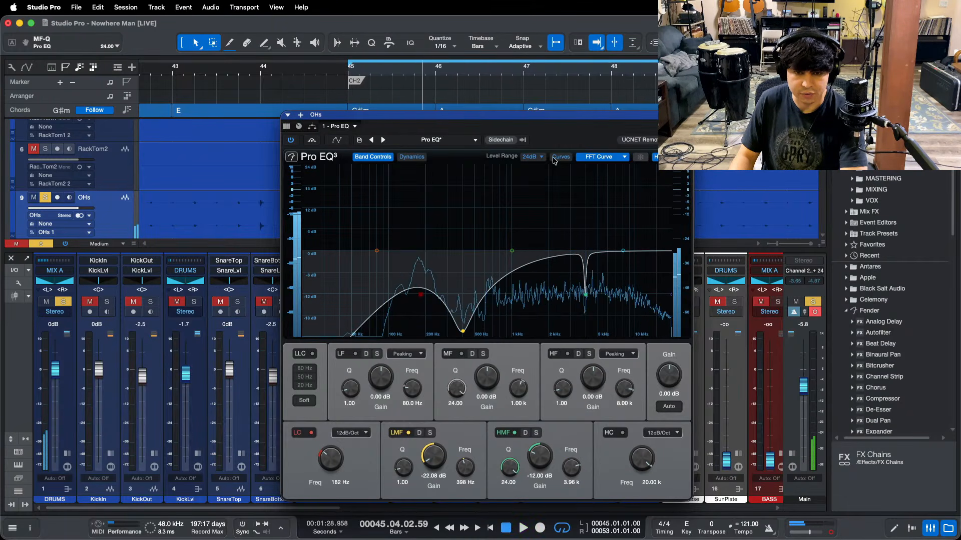
pyautogui.moveTo(511, 252); pyautogui.dragTo(573, 143)
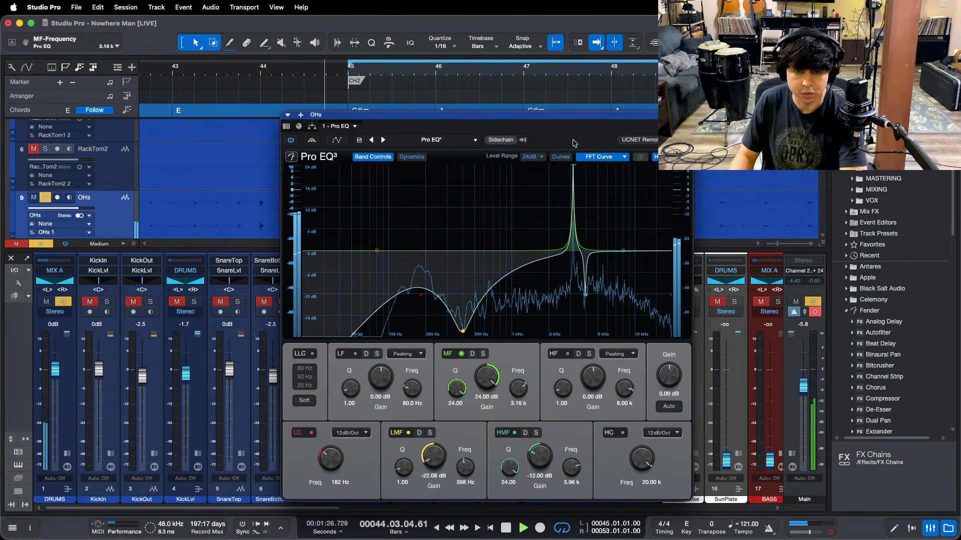
pyautogui.moveTo(479, 386); pyautogui.dragTo(473, 460)
pyautogui.press('space')
pyautogui.press('space')
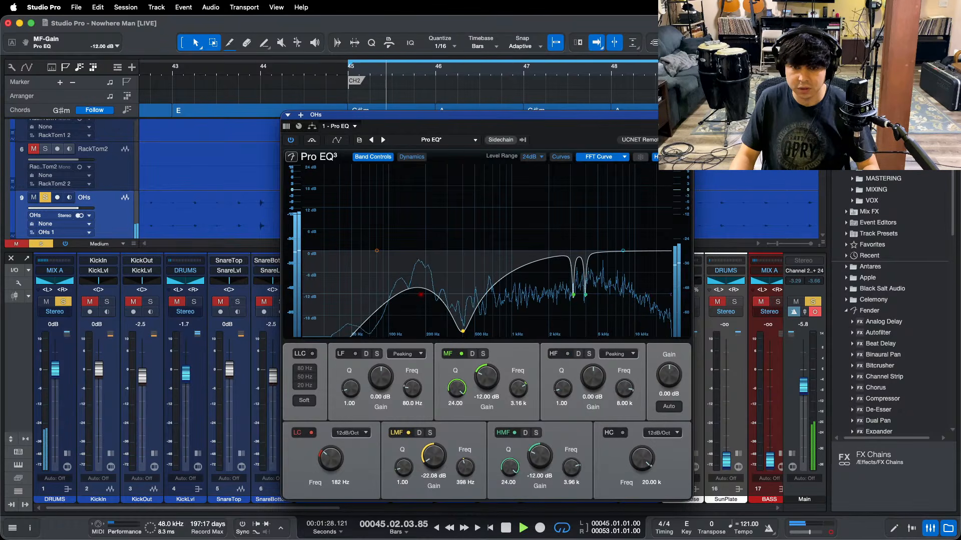
# Step: Set the HF band's Q to 24 and boost it 24 dB around 5.55 kHz to hunt for another harsh resonance
pyautogui.scroll(10, 623, 251)
pyautogui.press('space')
pyautogui.press('space')
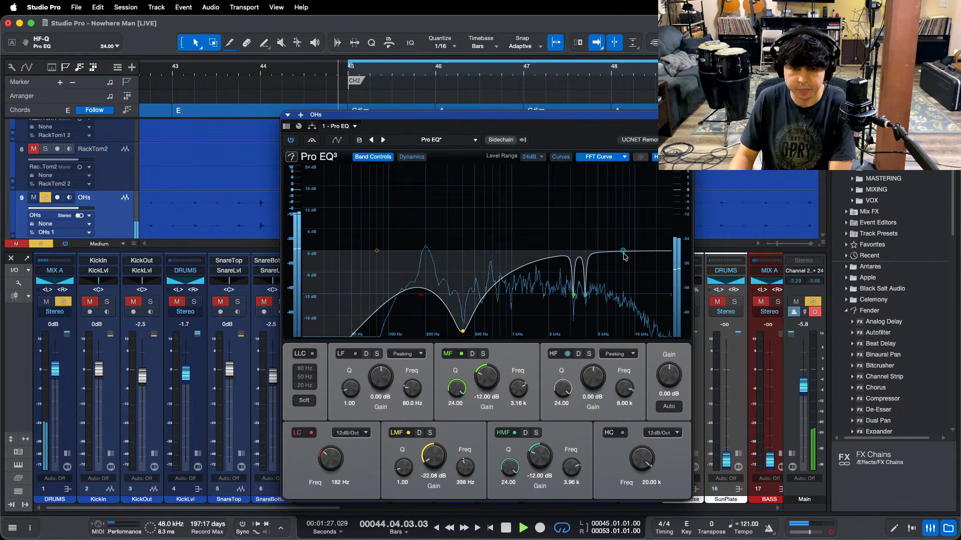
pyautogui.moveTo(623, 251); pyautogui.dragTo(602, 145)
pyautogui.press('space')
pyautogui.press('space')
pyautogui.press('space')
pyautogui.press('space')
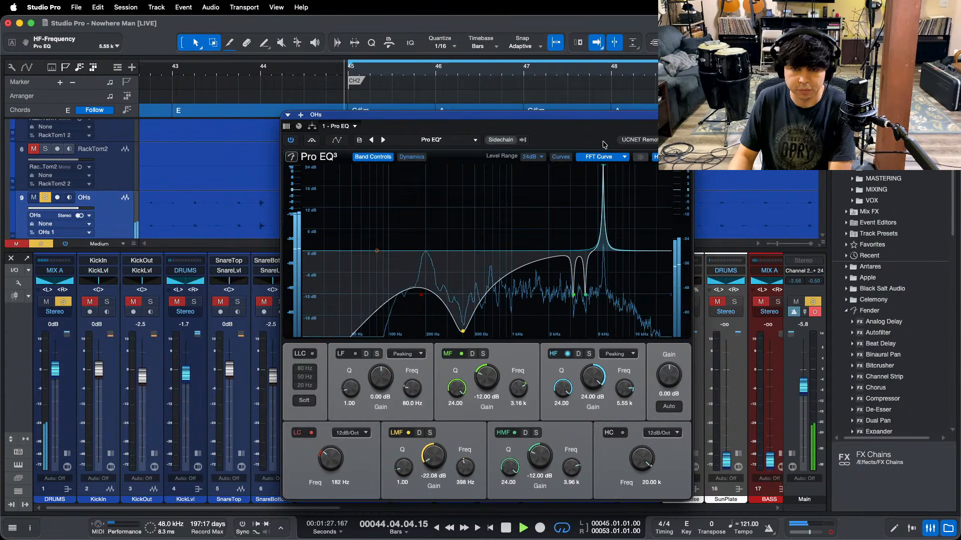
# Step: Fine-tune the HF band to 5.50 kHz by ear, set its gain to -12 dB, and audition the cut
pyautogui.press('space')
pyautogui.press('space')
pyautogui.moveTo(604, 141); pyautogui.dragTo(603, 141)
pyautogui.press('space')
pyautogui.press('space')
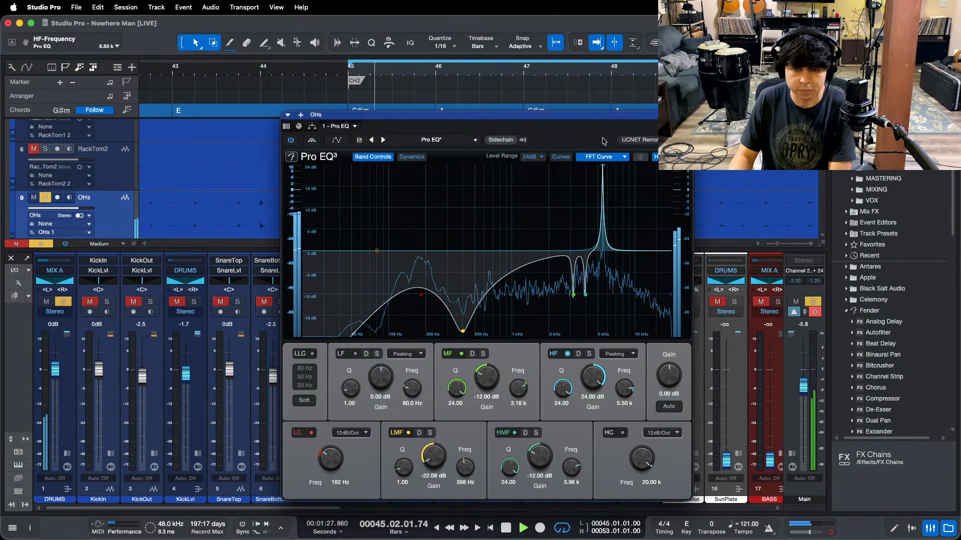
pyautogui.press('space')
pyautogui.moveTo(593, 380); pyautogui.dragTo(591, 432)
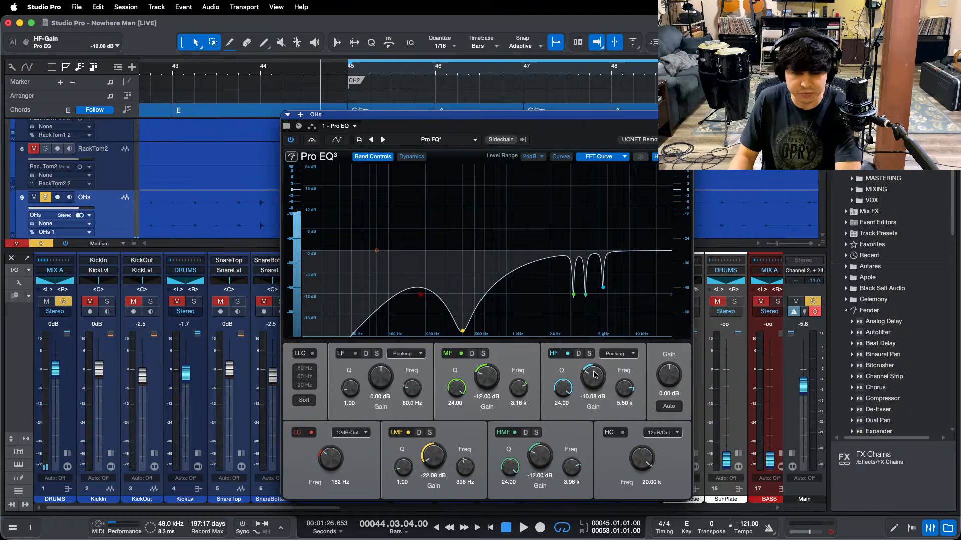
pyautogui.press('space')
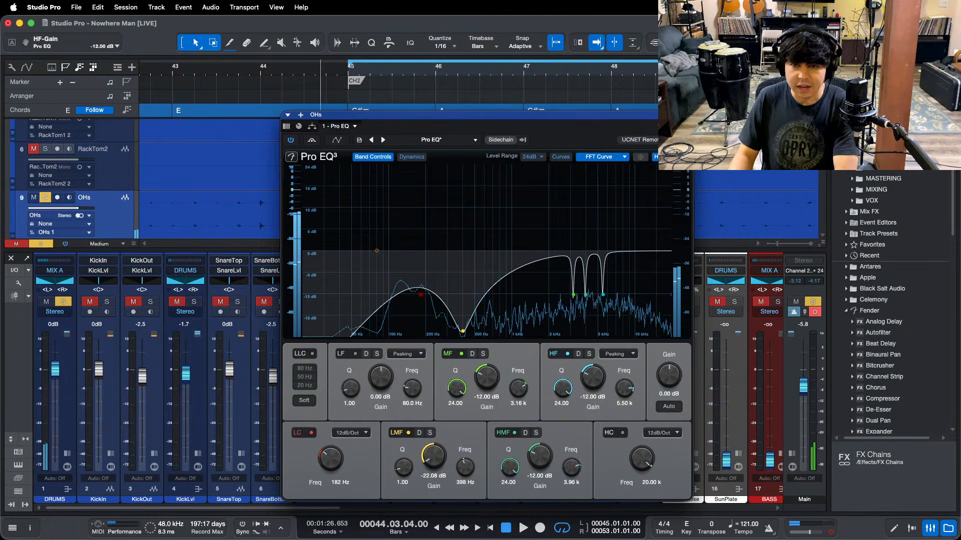
# Step: Stop playback, close the overheads' Pro EQ window, and switch briefly to OBS and back to Studio Pro
pyautogui.press('space')
pyautogui.scroll(-3, 461, 73)
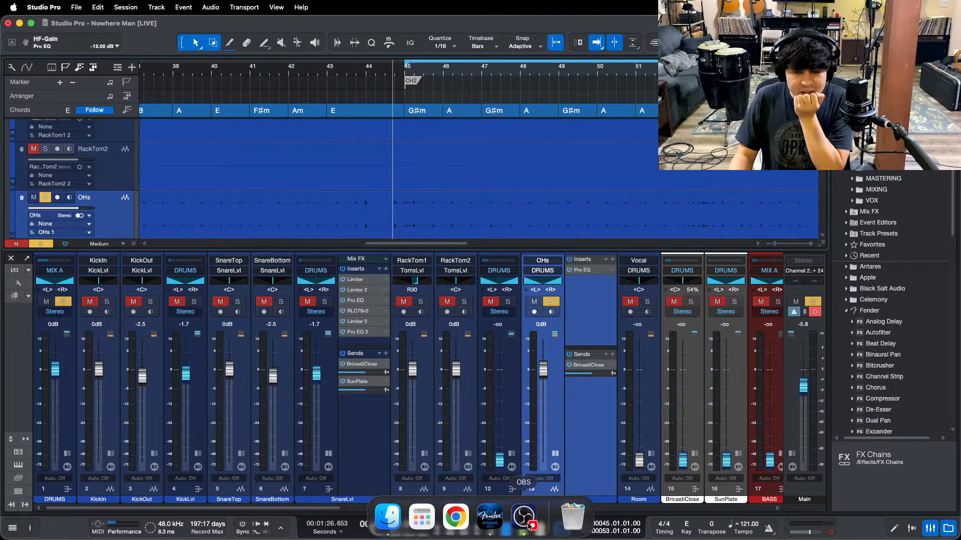
pyautogui.click(534, 530)
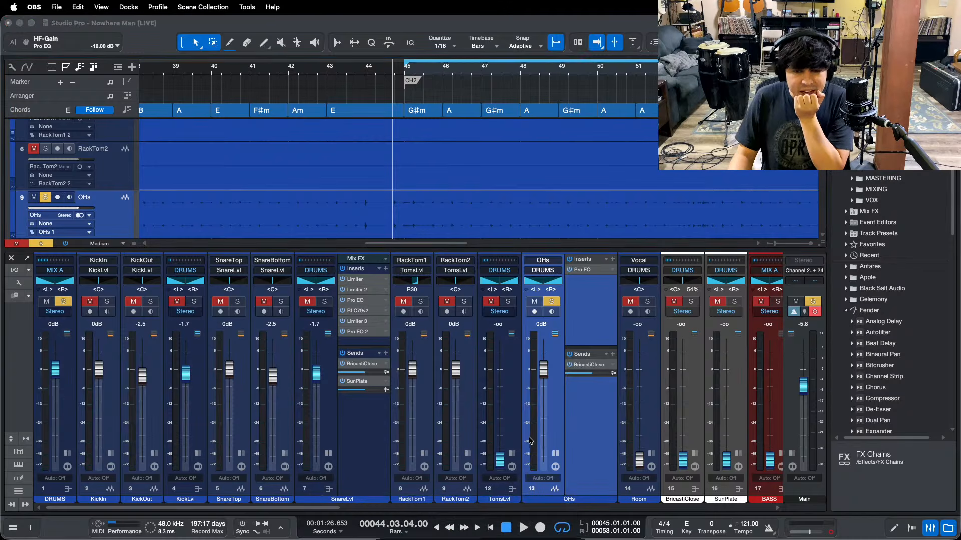
pyautogui.click(926, 483)
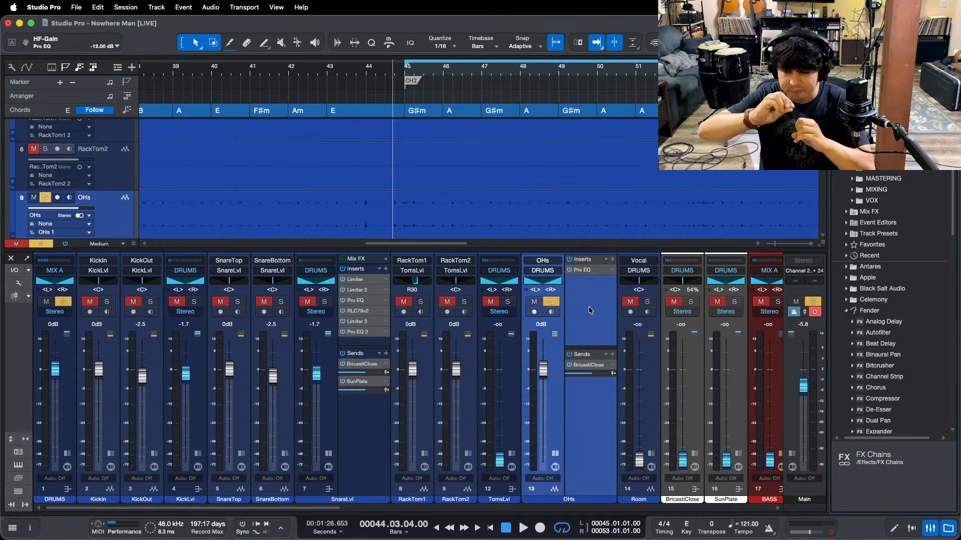
# Step: Unsolo the overheads, play the whole mix from bar 45, and collapse the OHs and SnareLvl insert views in the mixer
pyautogui.press('space')
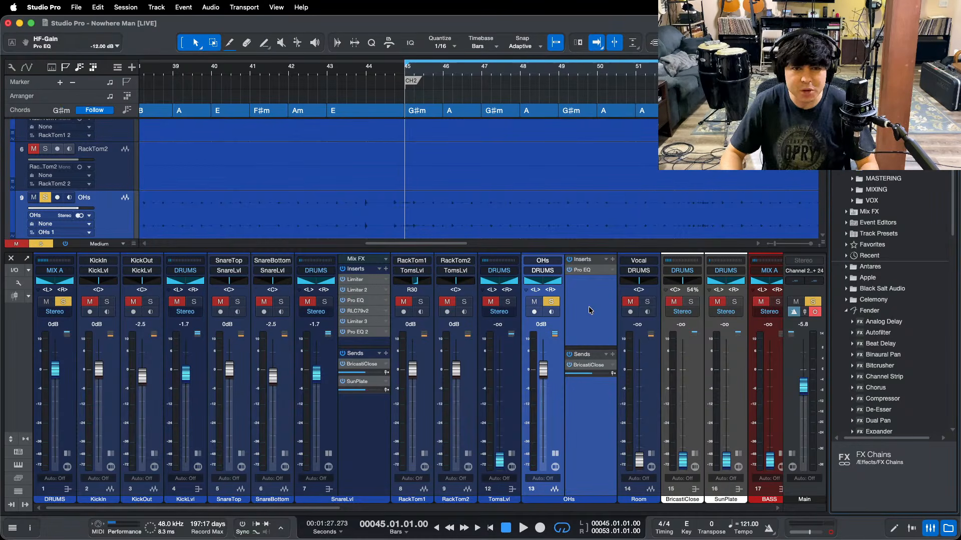
pyautogui.press('s')
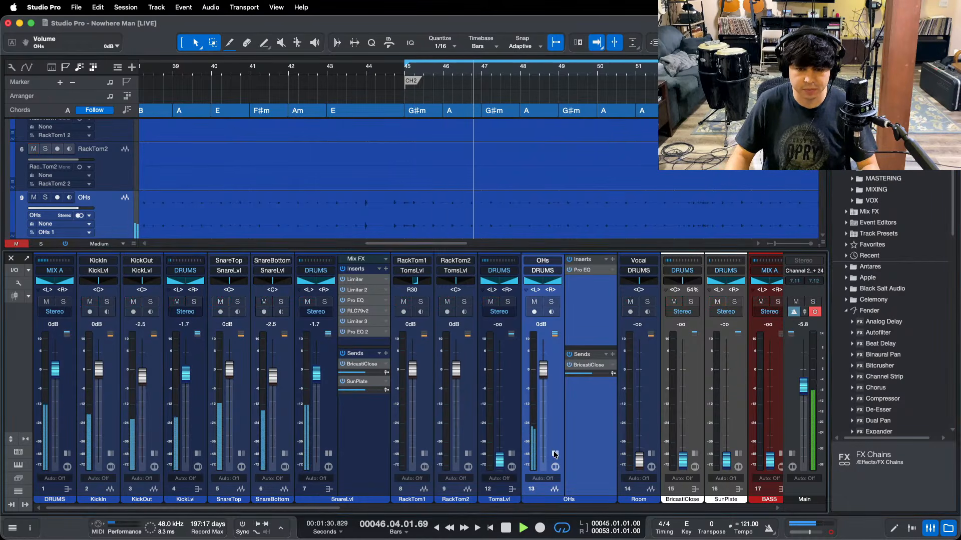
pyautogui.click(525, 290)
pyautogui.click(301, 290)
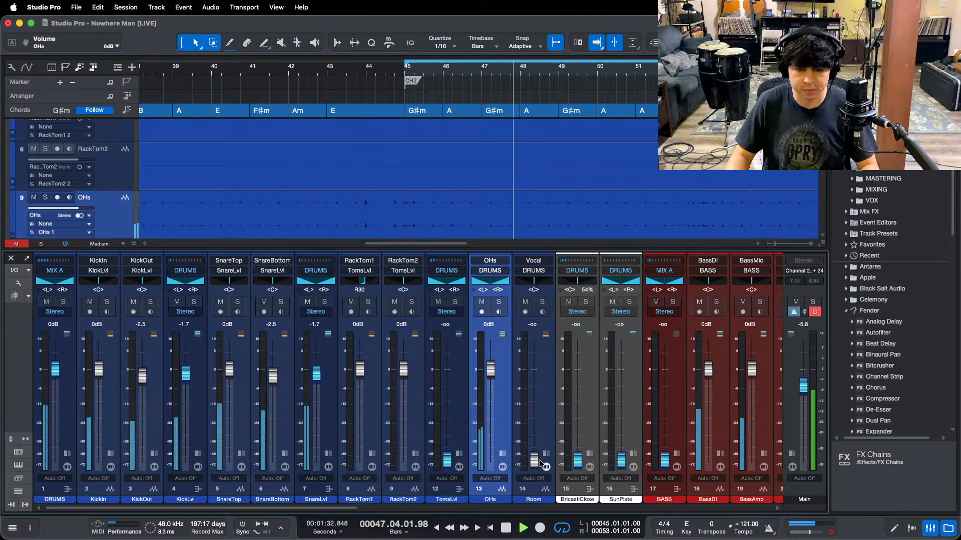
# Step: Turn off the loop over CH2 and focus the arrangement on the tom fill just before the V3 marker
pyautogui.press('F3')
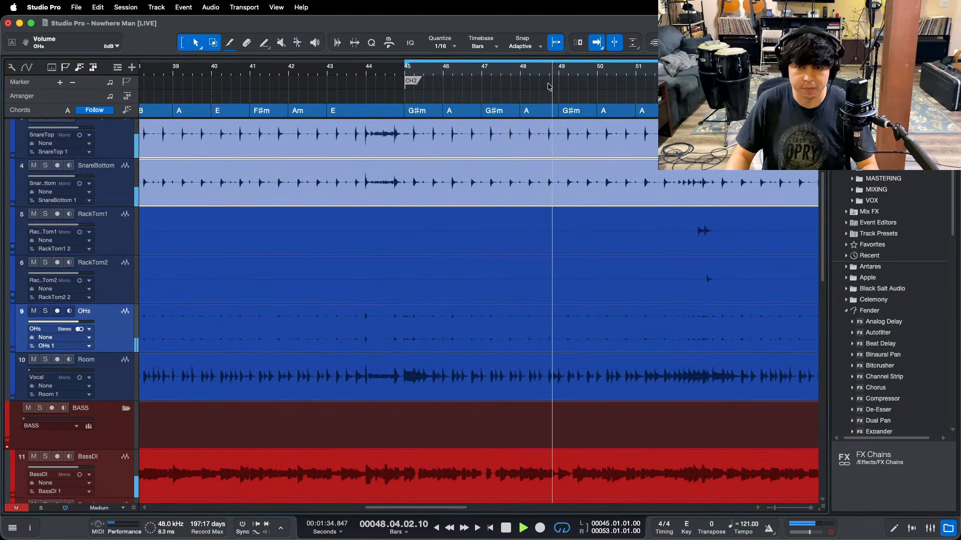
pyautogui.hotkey('shift', 'z')
pyautogui.press('f')
pyautogui.press('f')
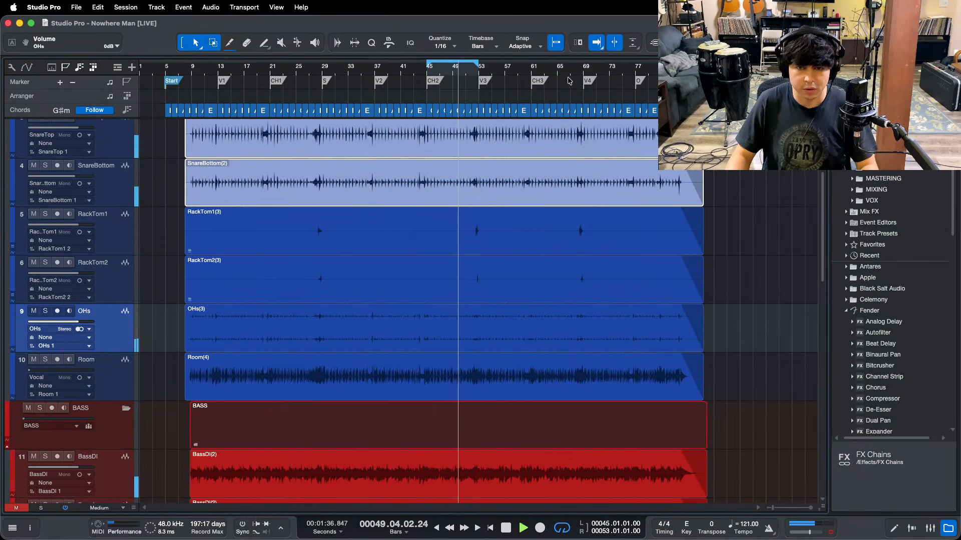
pyautogui.press('/')
pyautogui.press('F3')
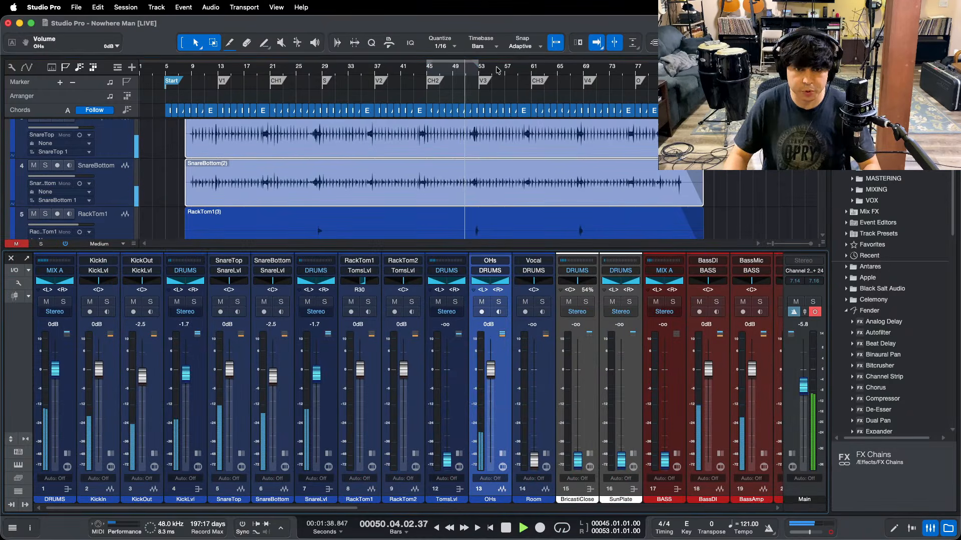
pyautogui.press('z')
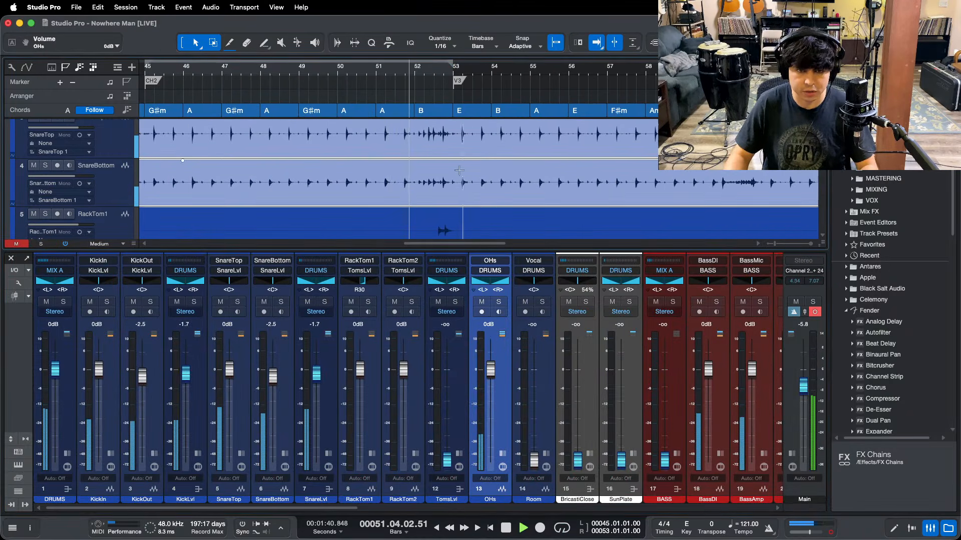
# Step: Reset the TomsLvl bus fader to 0 dB and play the tom fill from position 52.03.02
pyautogui.keyDown('alt'); pyautogui.click(446, 459); pyautogui.keyUp('alt')
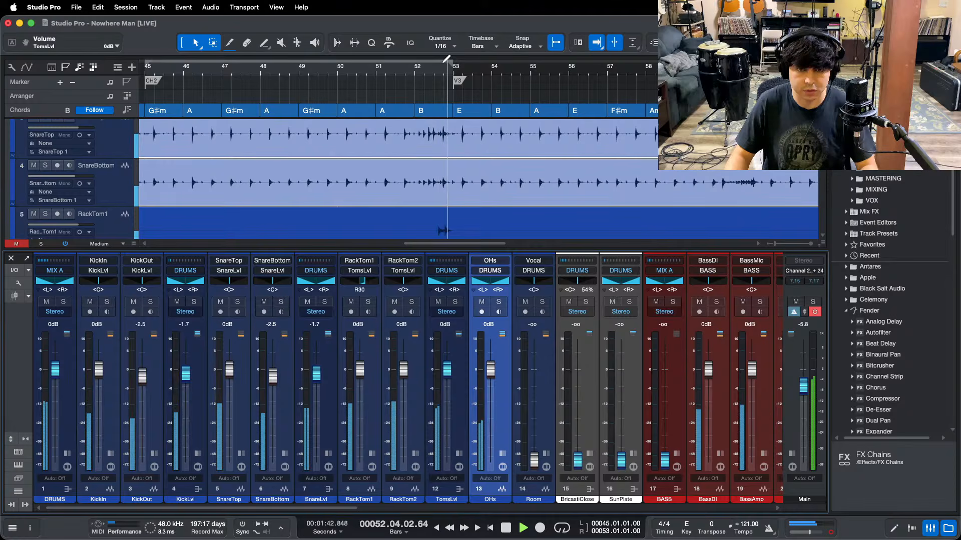
pyautogui.press('e')
pyautogui.press('e')
pyautogui.press('e')
pyautogui.click(393, 77)
pyautogui.press('F3')
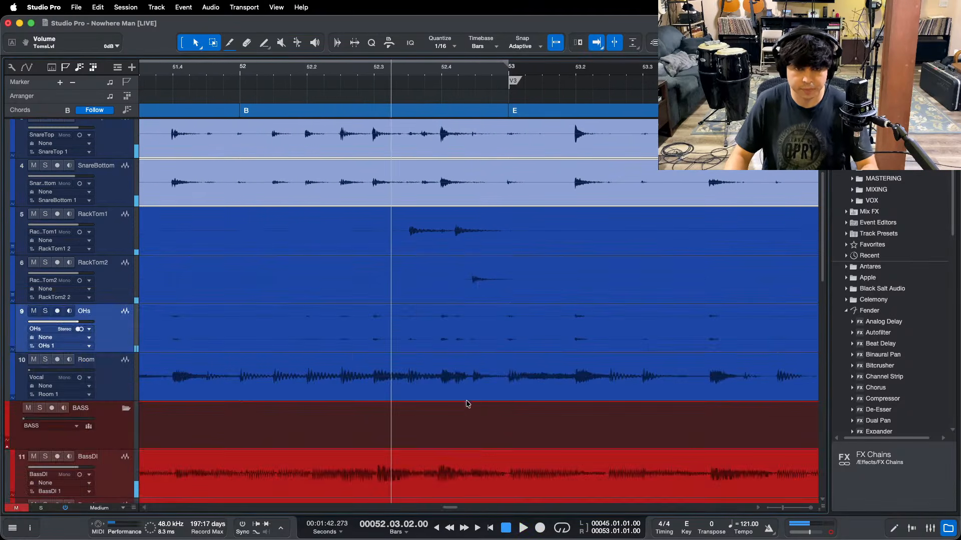
pyautogui.press('F3')
pyautogui.press('space')
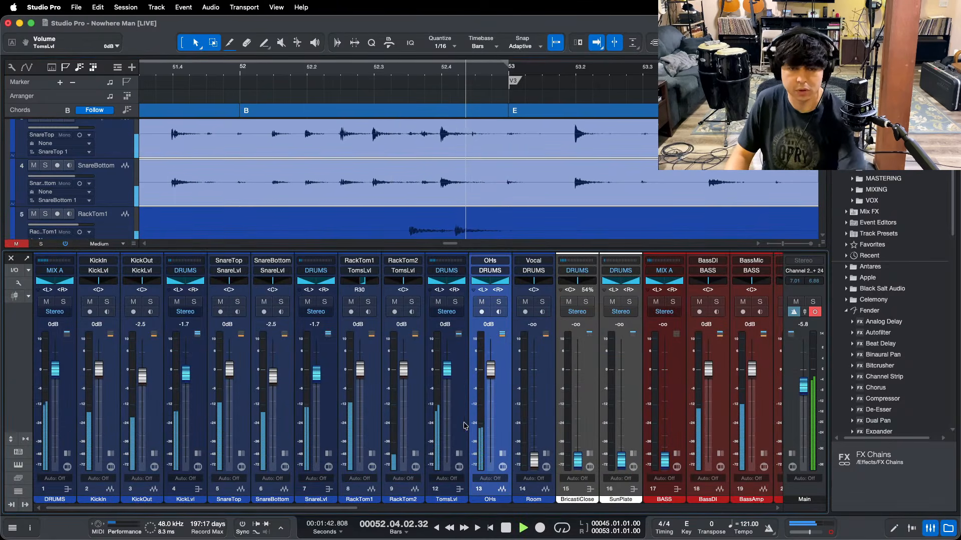
# Step: Solo the TomsLvl bus, add a Pro EQ to its inserts, and audition the tom fill through it
pyautogui.click(455, 301)
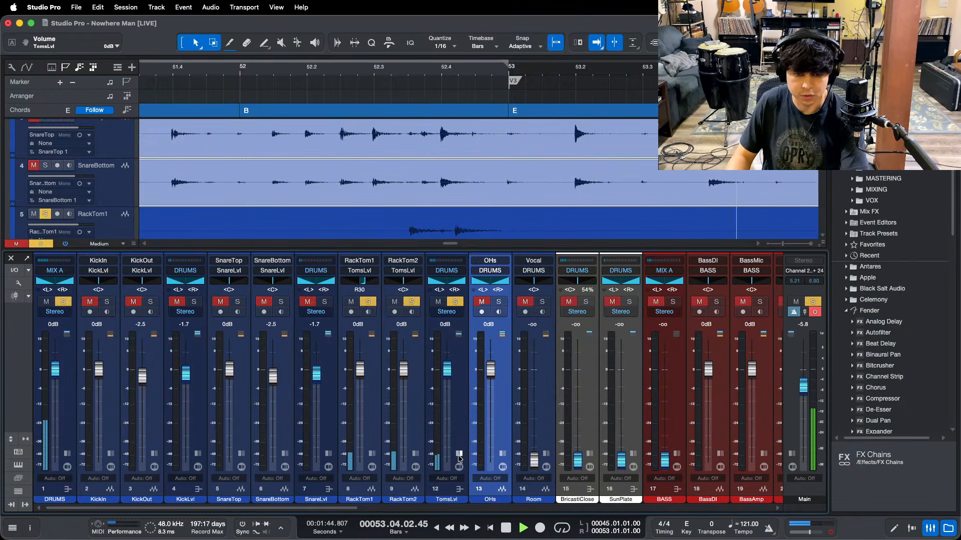
pyautogui.click(452, 447)
pyautogui.click(512, 271)
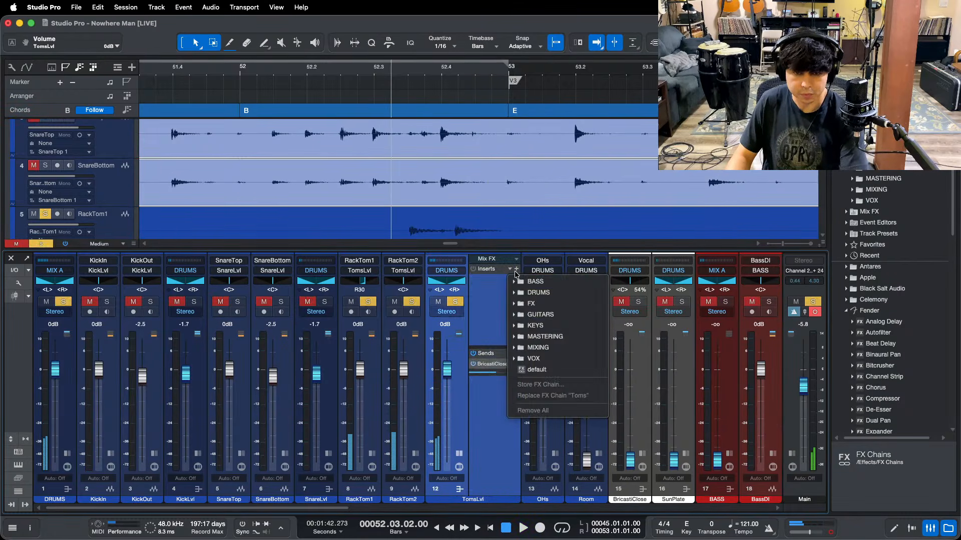
pyautogui.click(535, 291)
pyautogui.click(551, 423)
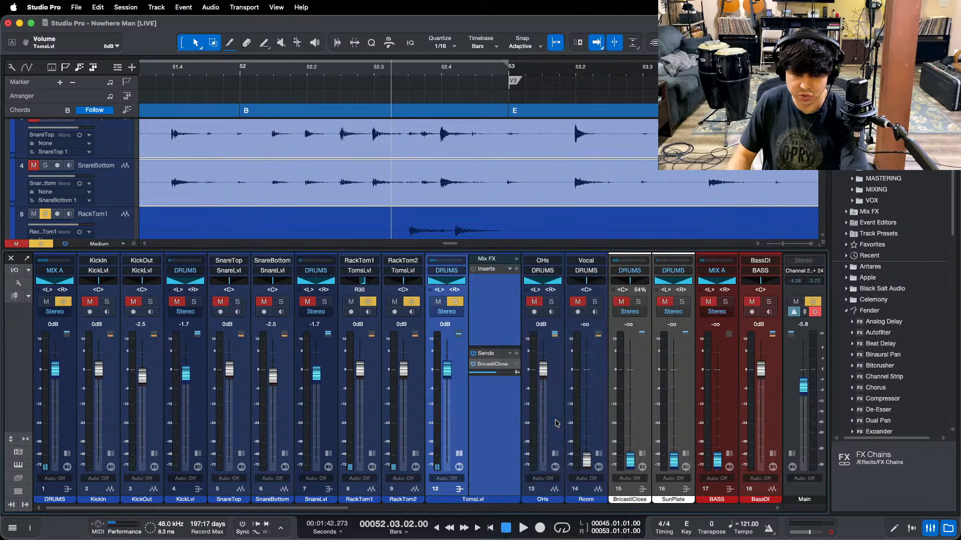
pyautogui.click(493, 281)
pyautogui.press('space')
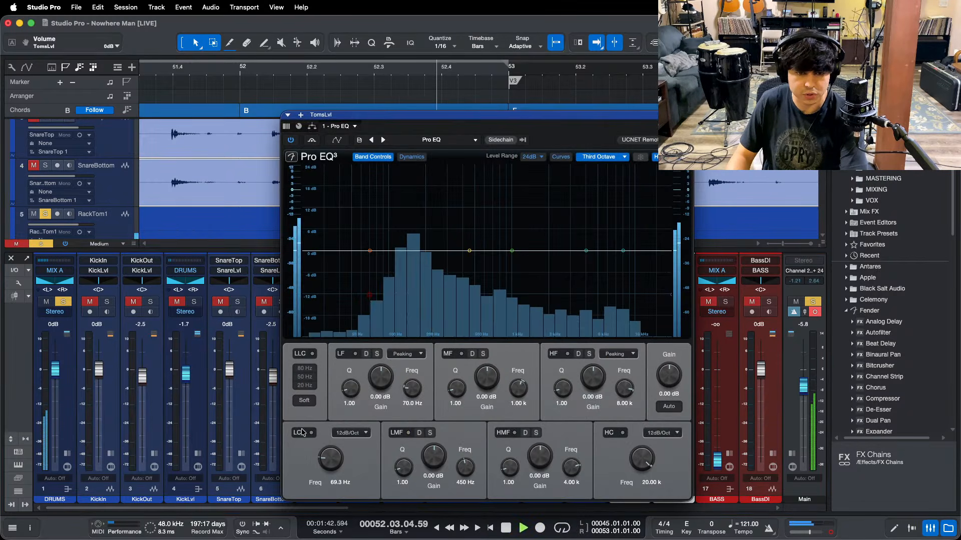
pyautogui.press('space')
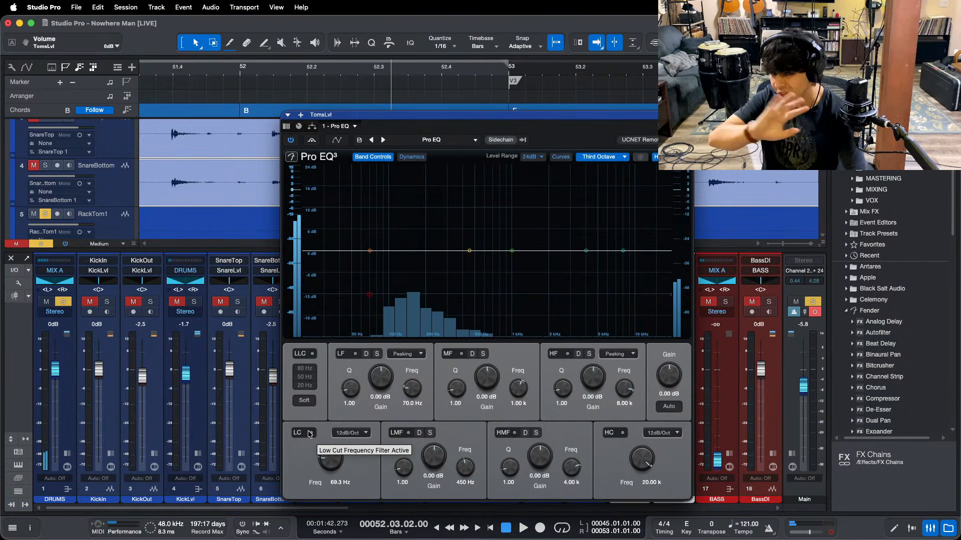
# Step: Enable the low cut filter on the toms' Pro EQ and audition the fill with it
pyautogui.click(355, 354)
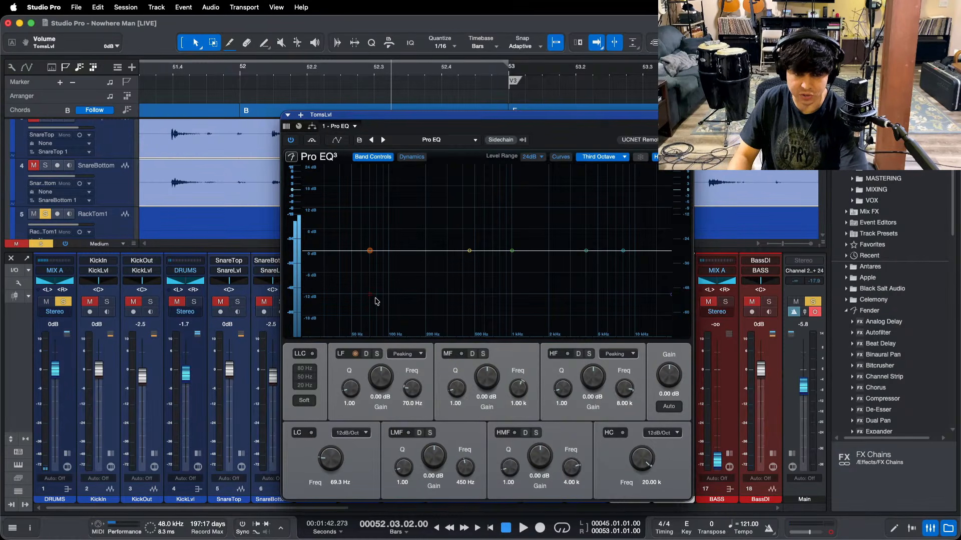
pyautogui.click(304, 432)
pyautogui.press('space')
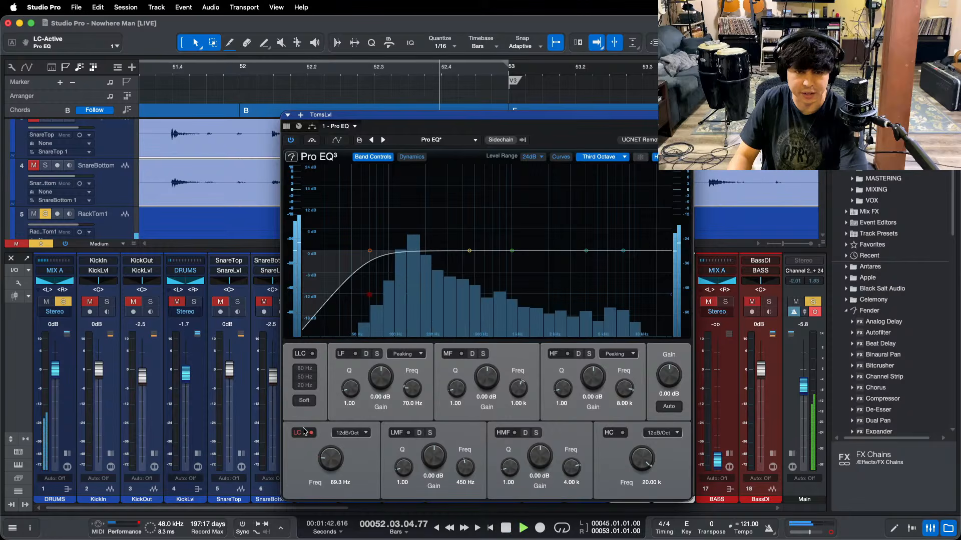
pyautogui.press('space')
pyautogui.click(354, 354)
# Step: Cut the toms' LMF band at 450 Hz to -20.16 dB while listening to the fill
pyautogui.moveTo(433, 456)
pyautogui.mouseDown()
pyautogui.moveTo(434, 473)
pyautogui.moveTo(435, 456)
pyautogui.mouseUp()
pyautogui.press('space')
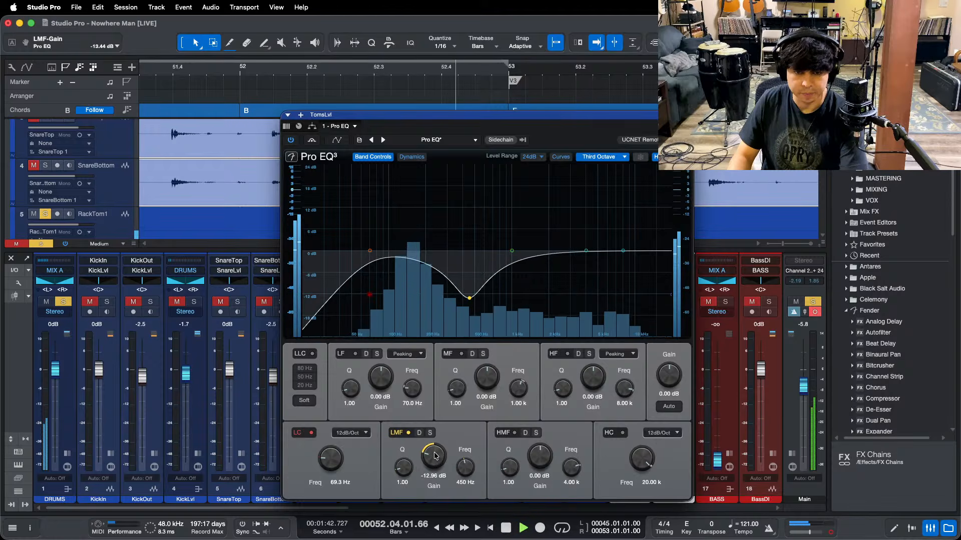
pyautogui.scroll(-5, 436, 455)
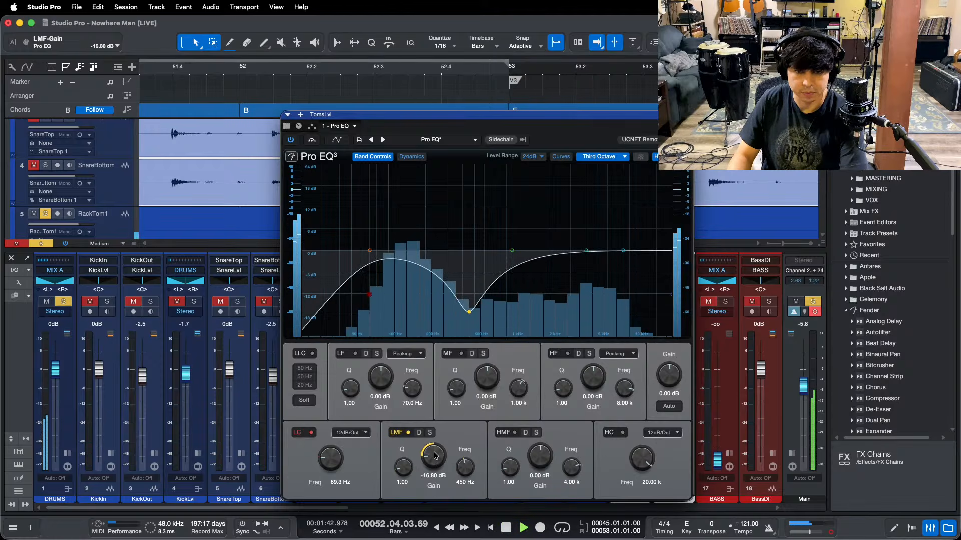
pyautogui.press('space')
pyautogui.scroll(-2, 435, 455)
pyautogui.scroll(-2, 435, 455)
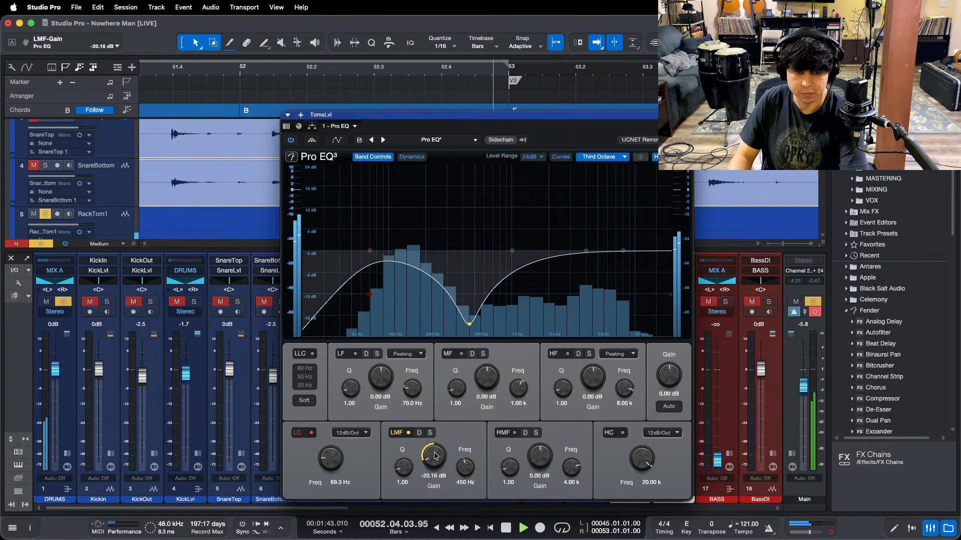
# Step: Boost the toms' HMF band at 4.00 kHz by 11.52 dB while replaying the fill
pyautogui.scroll(4, 541, 457)
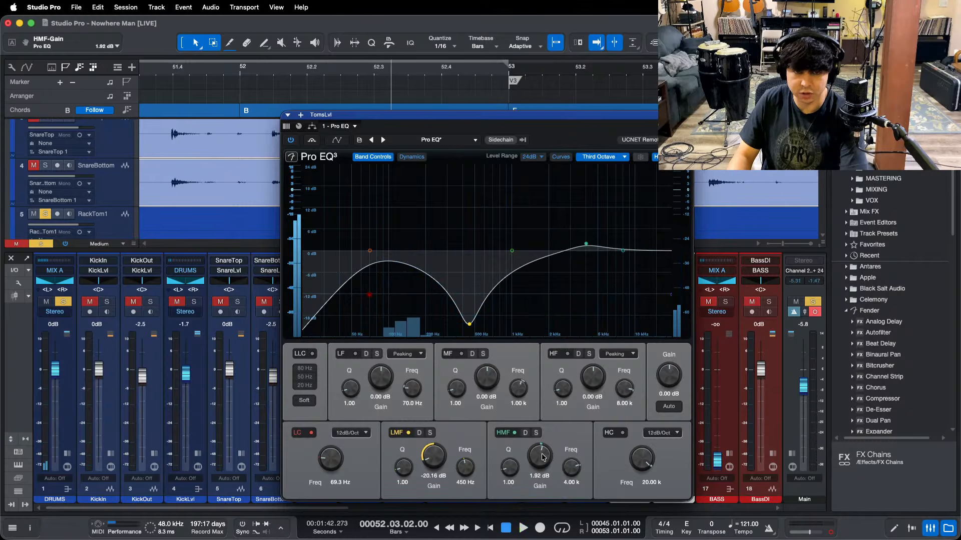
pyautogui.scroll(11, 540, 455)
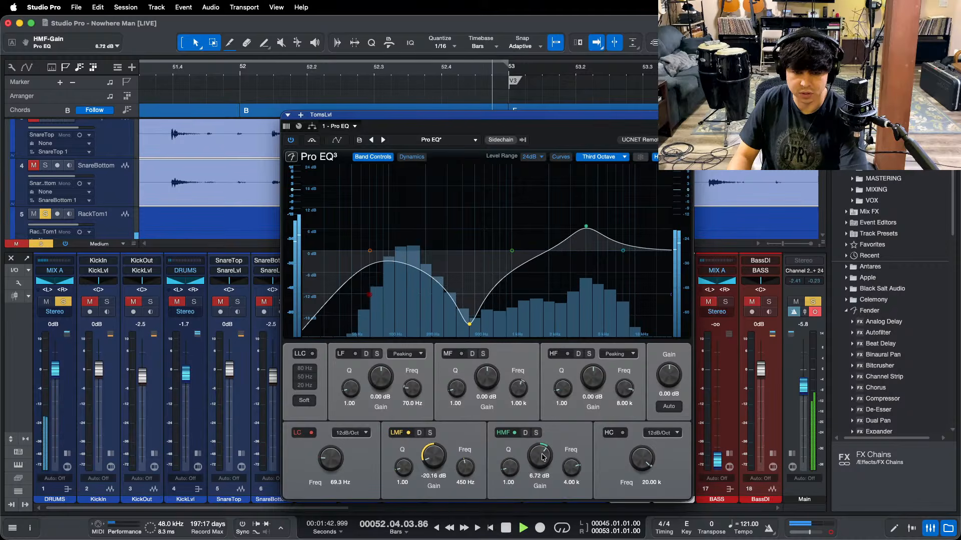
pyautogui.scroll(6, 541, 455)
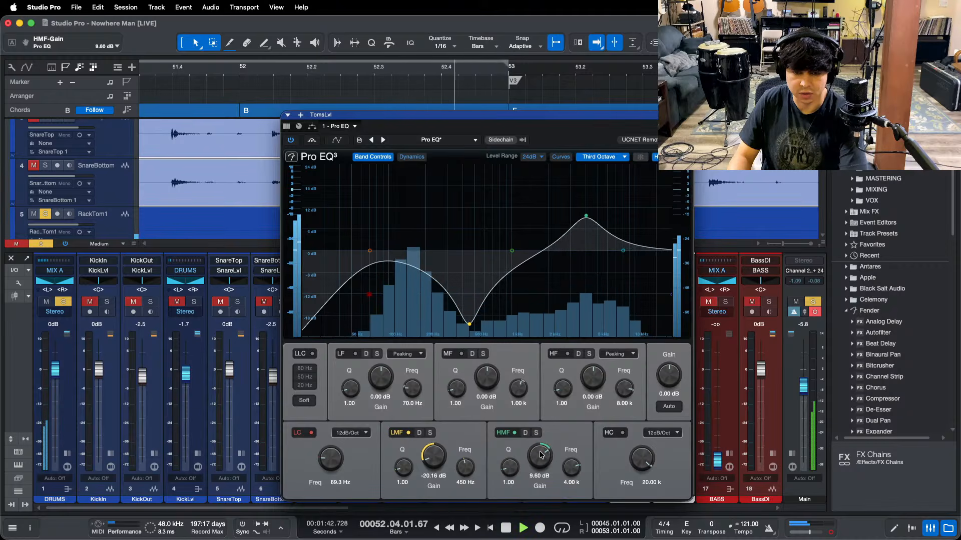
pyautogui.press('space')
pyautogui.scroll(3, 541, 456)
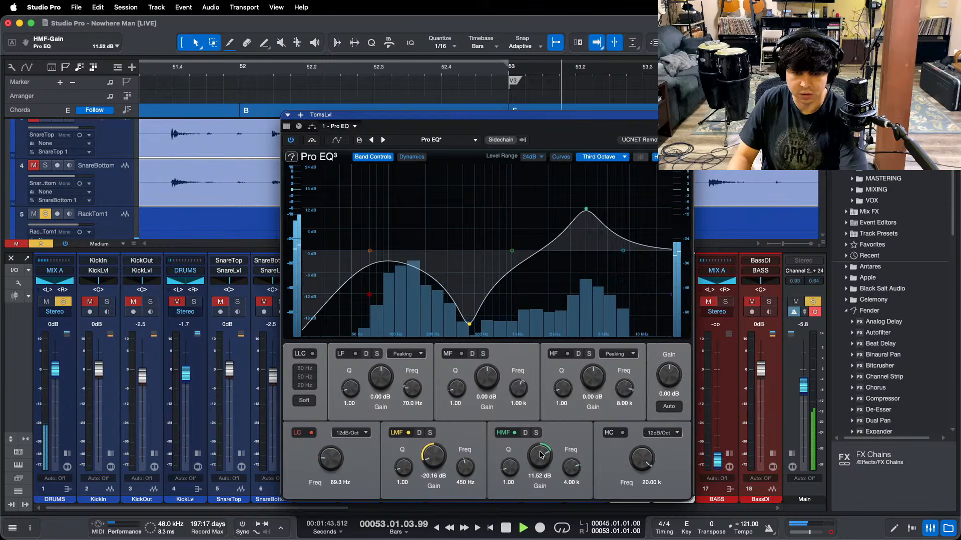
pyautogui.press('space')
# Step: Raise the toms' LF band at 70 Hz to a 2.40 dB gain while replaying the fill
pyautogui.press('space')
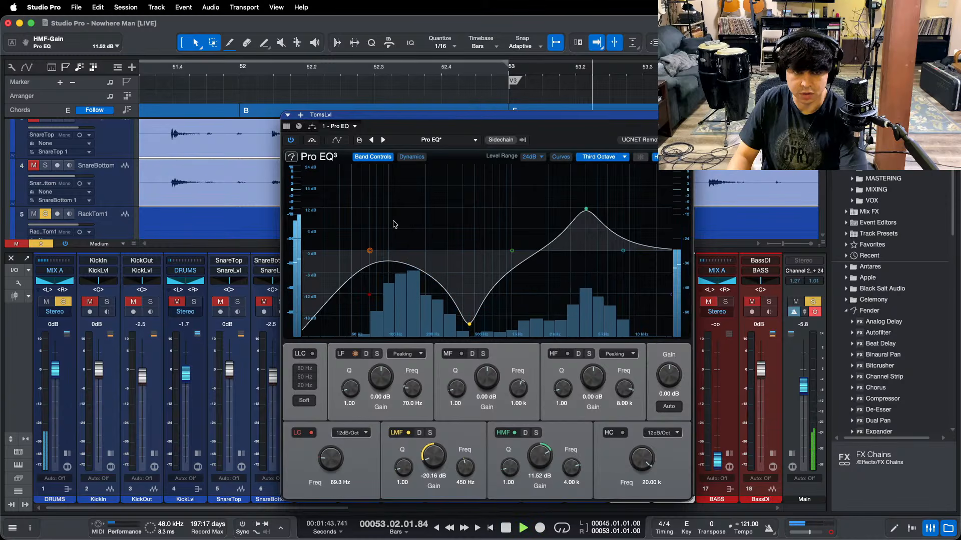
pyautogui.scroll(1, 384, 379)
pyautogui.press('space')
pyautogui.scroll(1, 385, 379)
pyautogui.scroll(1, 385, 379)
pyautogui.press('space')
pyautogui.press('space')
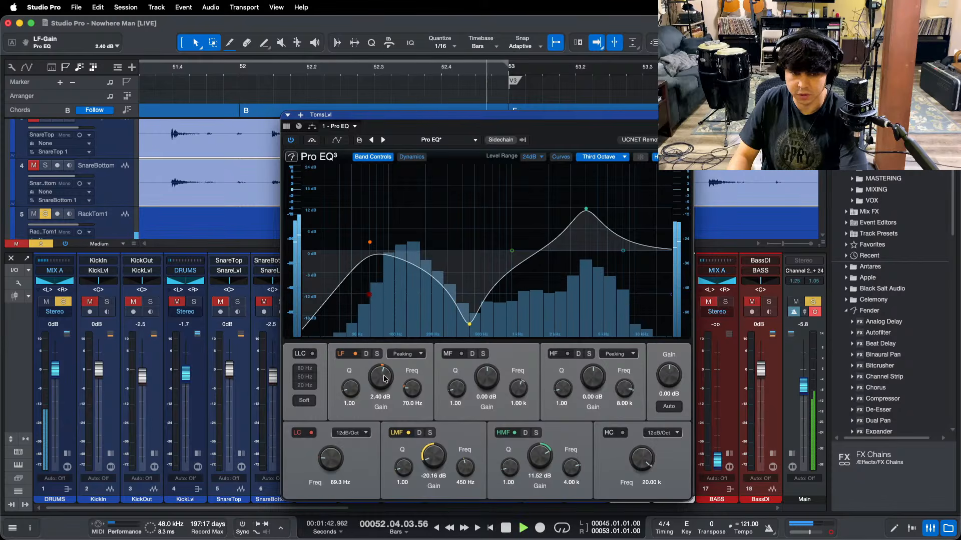
# Step: Audition the toms EQ, close it, clear all solos and replay the fill before bar 53 in the full mix
pyautogui.scroll(1, 385, 379)
pyautogui.press('space')
pyautogui.press('space')
pyautogui.press('space')
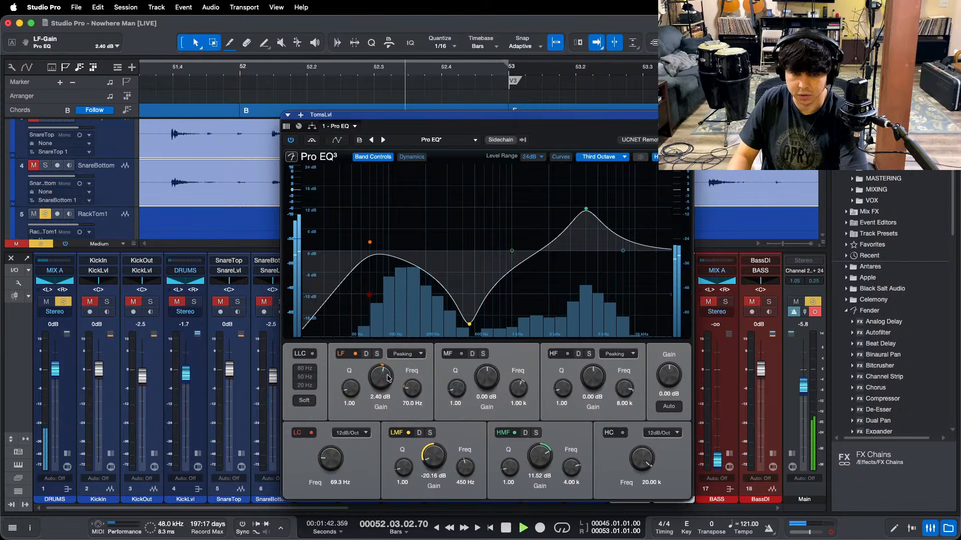
pyautogui.press('w')
pyautogui.press('w')
pyautogui.press('w')
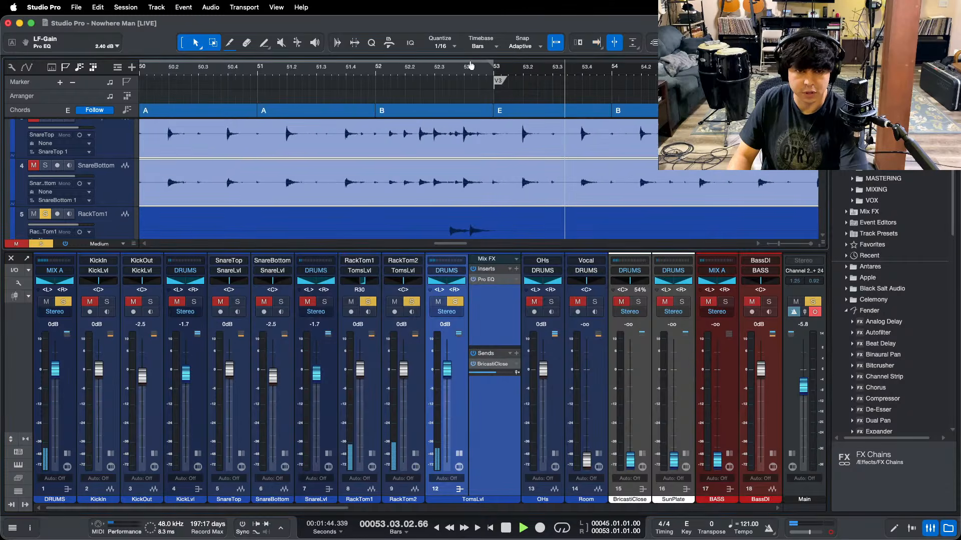
pyautogui.hotkey('shift', 's')
pyautogui.click(318, 70)
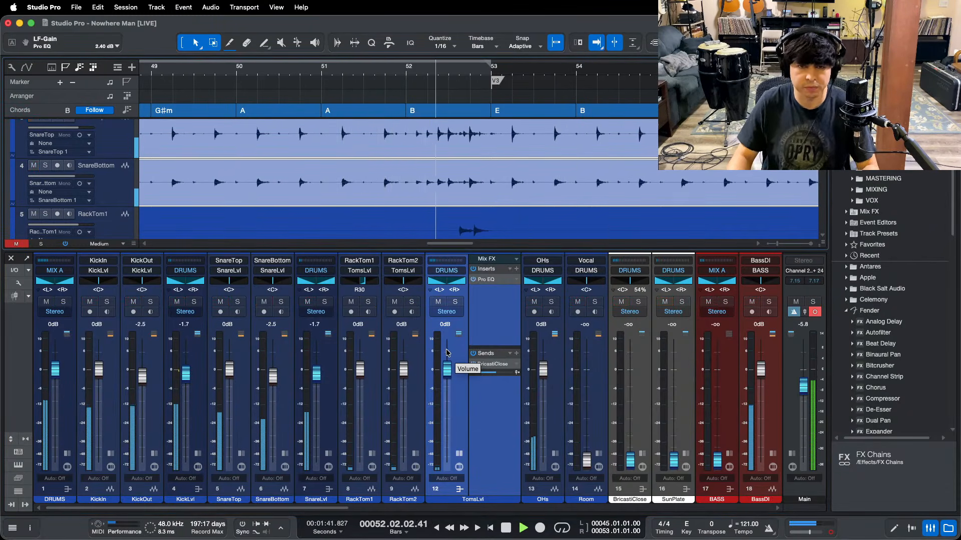
# Step: Collapse the TomsLvl channel's insert view and raise its fader to +0.4 dB
pyautogui.click(459, 454)
pyautogui.click(523, 525)
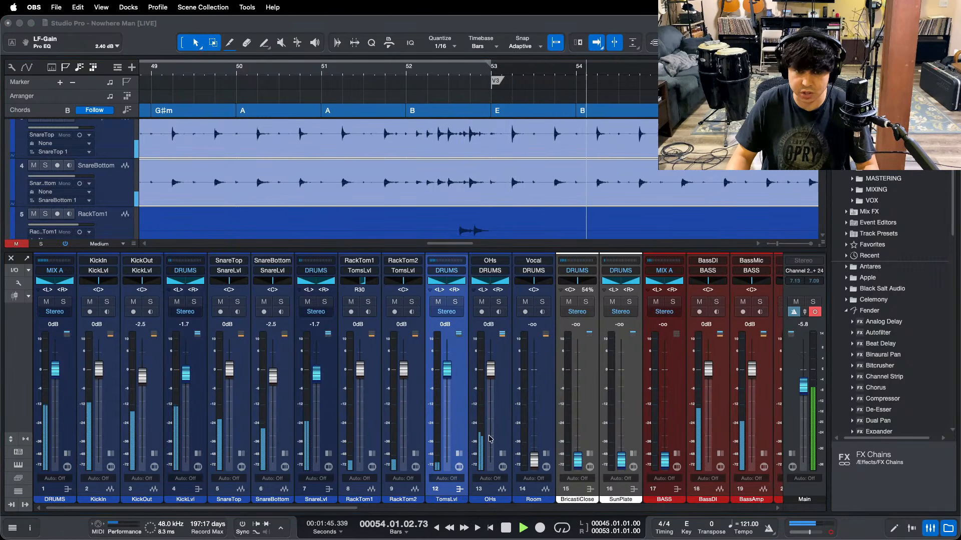
pyautogui.click(922, 474)
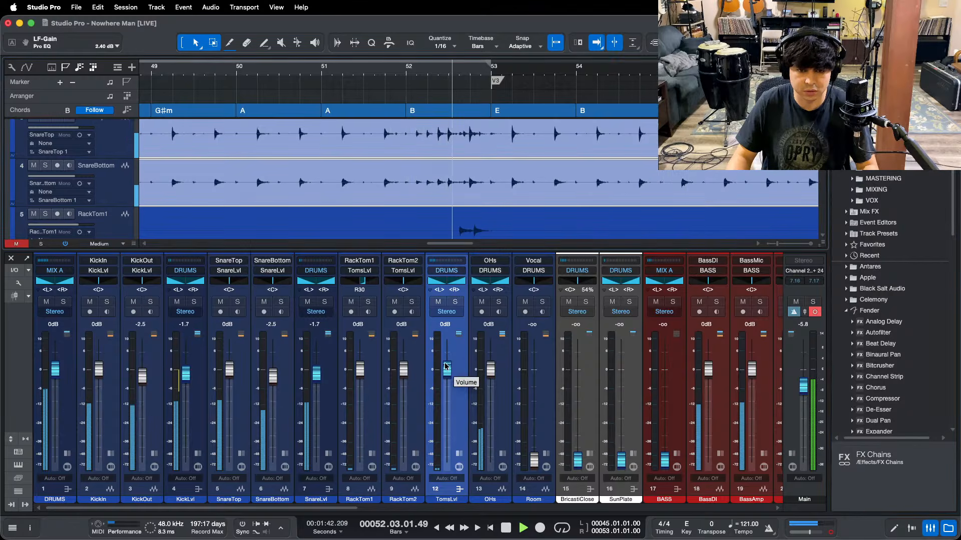
pyautogui.moveTo(445, 367); pyautogui.dragTo(446, 365)
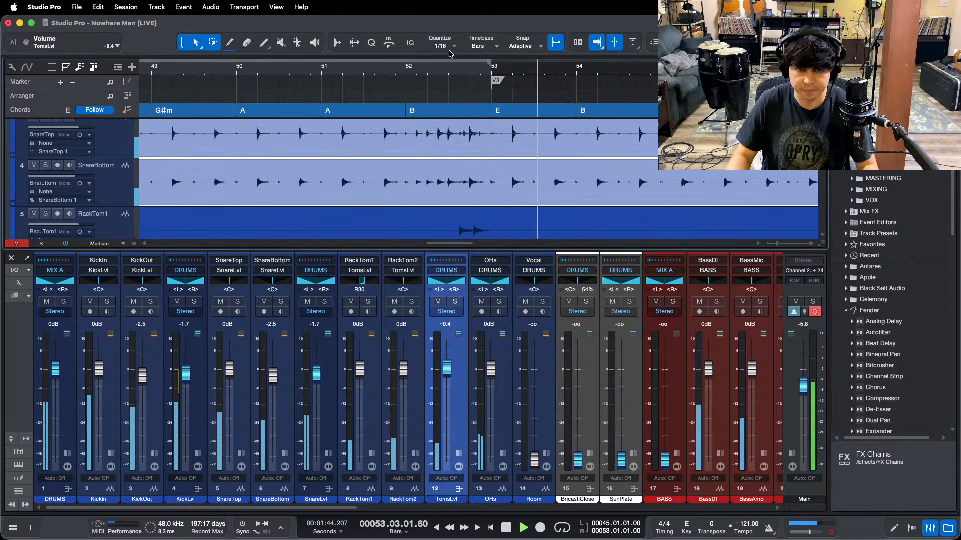
# Step: Set the Room fader to 0 dB, expand the channel's insert view and solo it
pyautogui.press('w')
pyautogui.keyDown('alt'); pyautogui.click(533, 459); pyautogui.keyUp('alt')
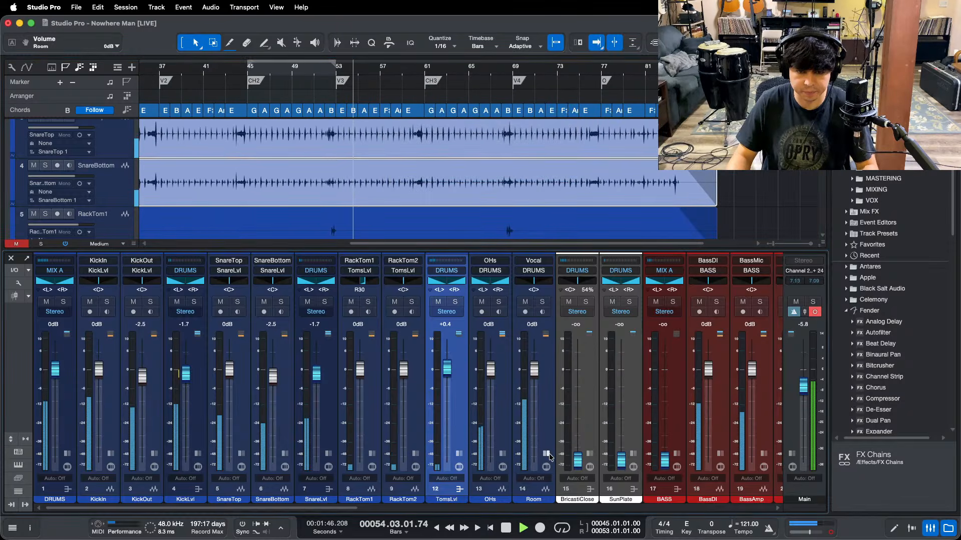
pyautogui.click(546, 454)
pyautogui.click(574, 358)
pyautogui.press('s')
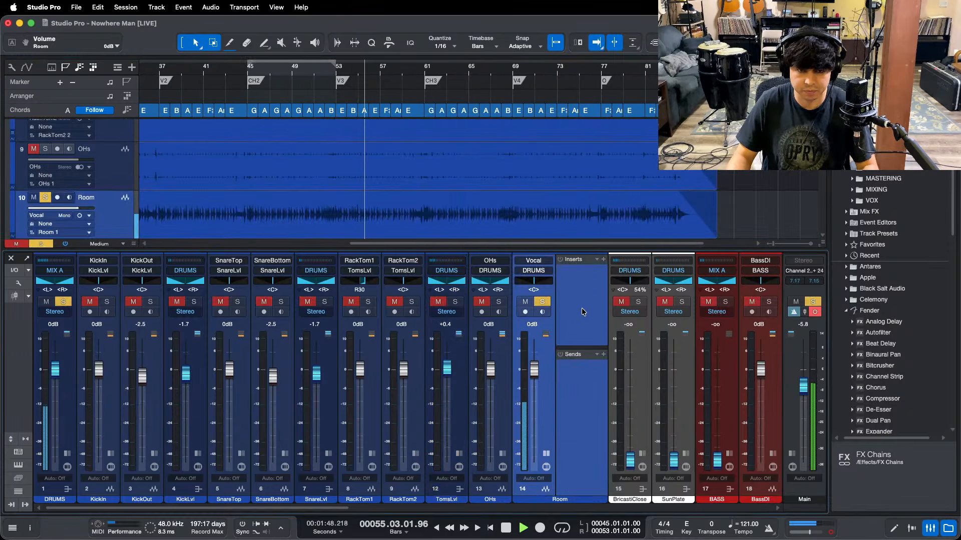
# Step: Load the MonoRoom FX chain from the DRUMS folder onto the Room channel and audition it from bar 45
pyautogui.click(597, 259)
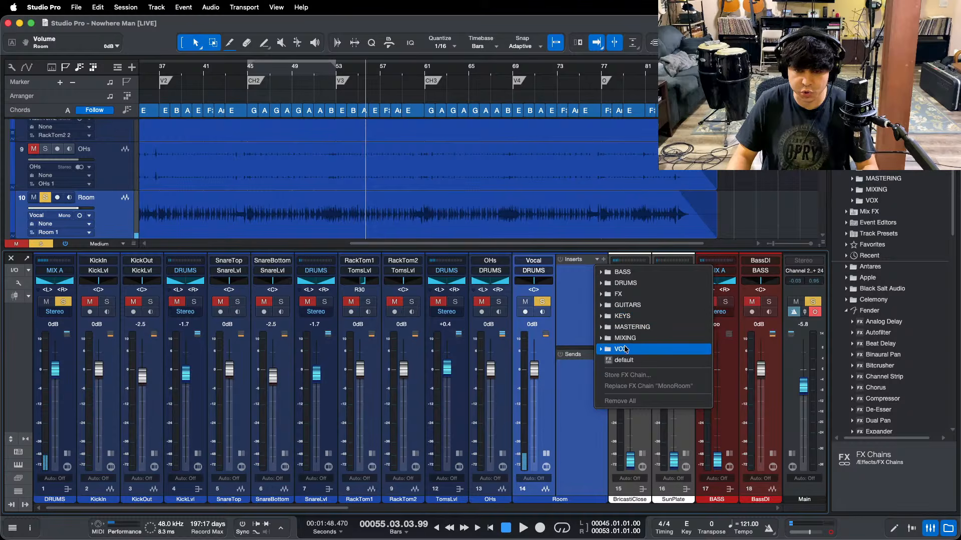
pyautogui.click(625, 286)
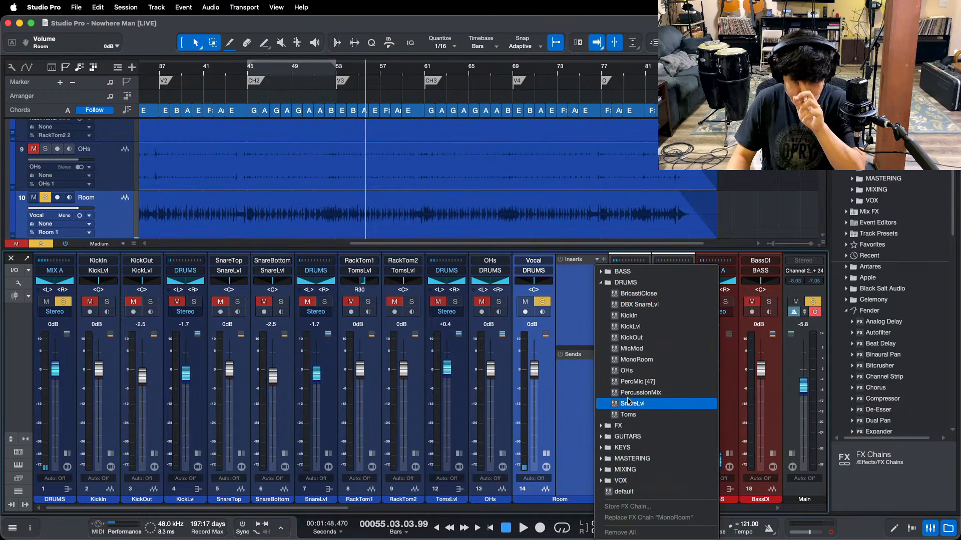
pyautogui.click(635, 360)
pyautogui.press('space')
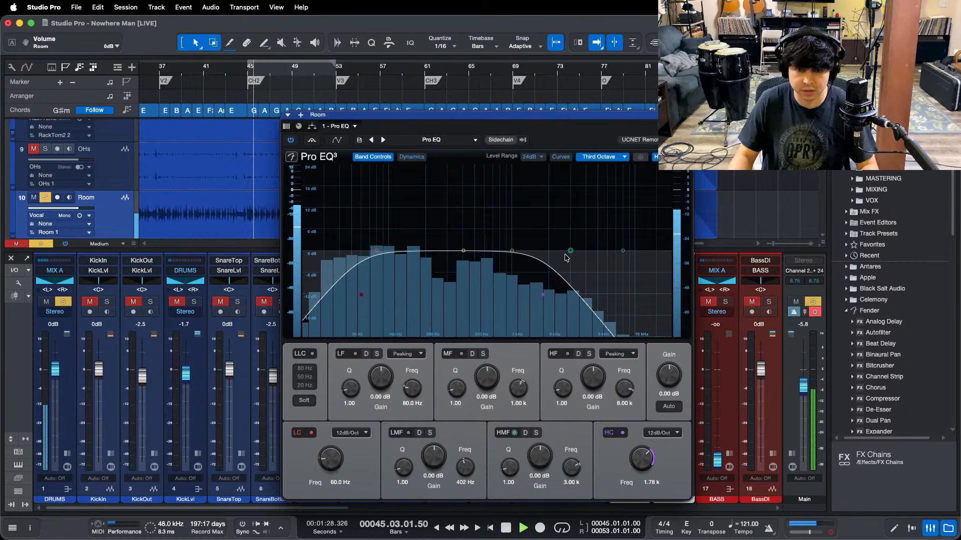
pyautogui.scroll(5, 465, 100)
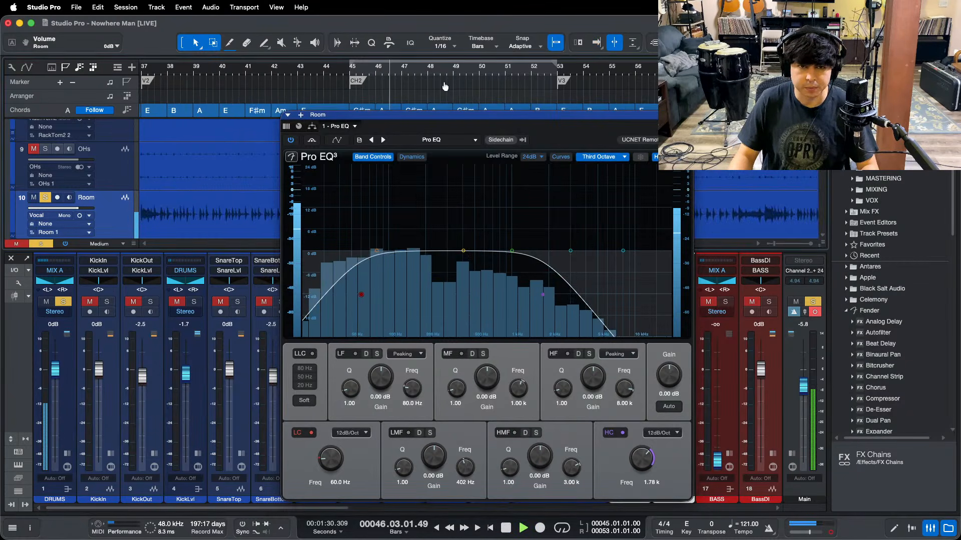
pyautogui.press('space')
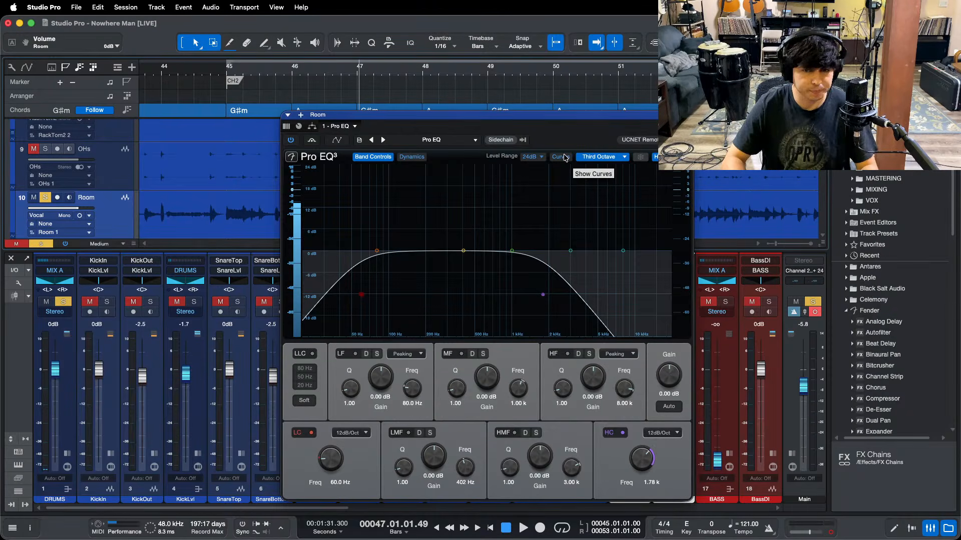
pyautogui.press('space')
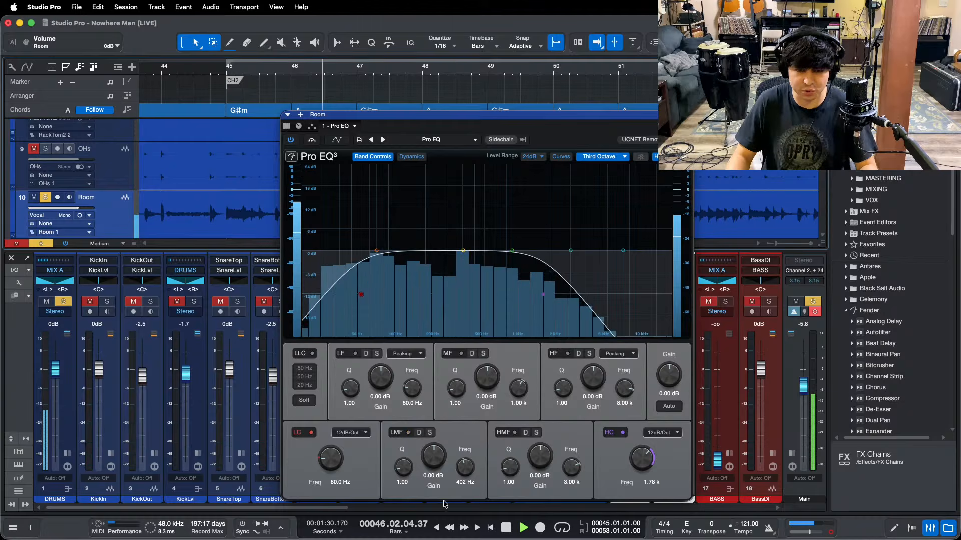
# Step: Cut the Room EQ's low-mid band at 402 Hz to -22.08 dB while auditioning the soloed track
pyautogui.moveTo(431, 461); pyautogui.dragTo(430, 468)
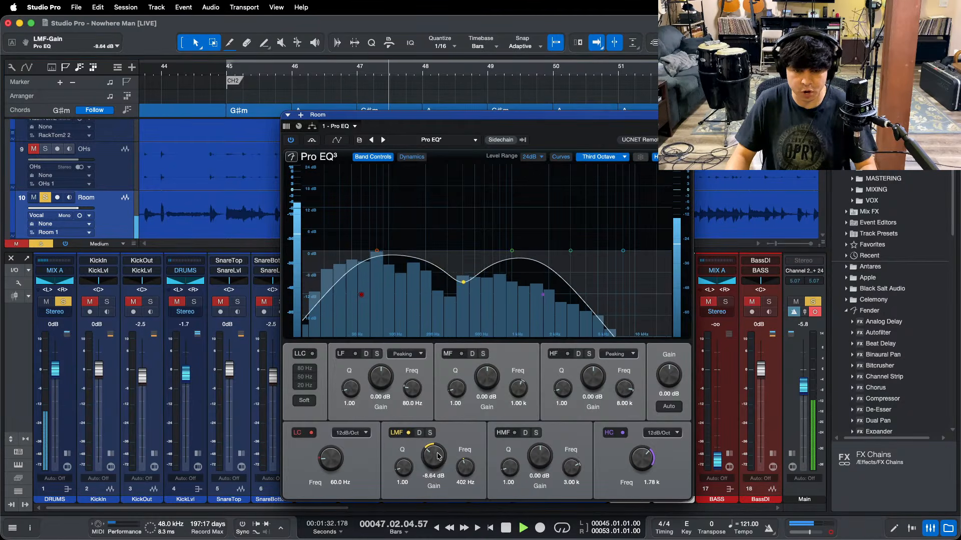
pyautogui.scroll(-8, 437, 457)
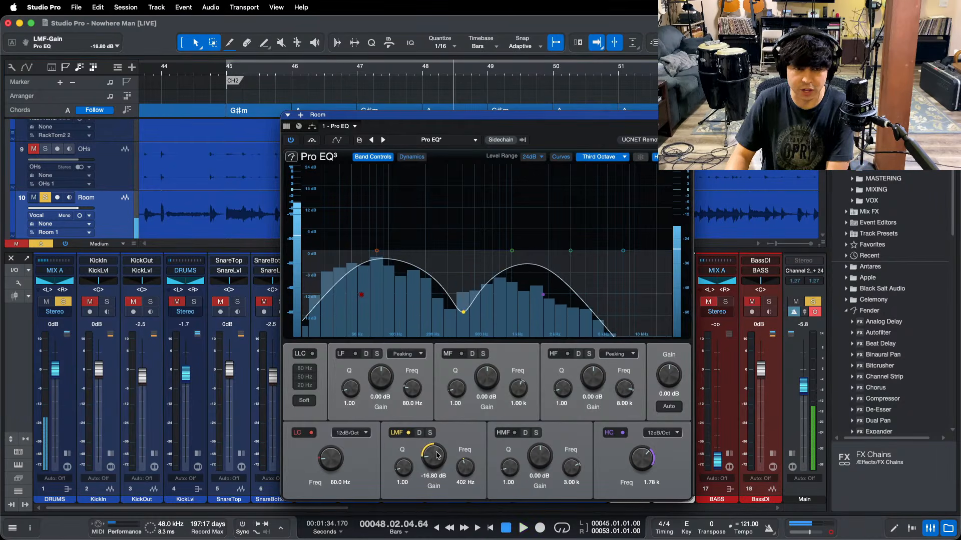
pyautogui.press('space')
pyautogui.scroll(-3, 438, 457)
pyautogui.scroll(-3, 437, 455)
pyautogui.scroll(1, 437, 456)
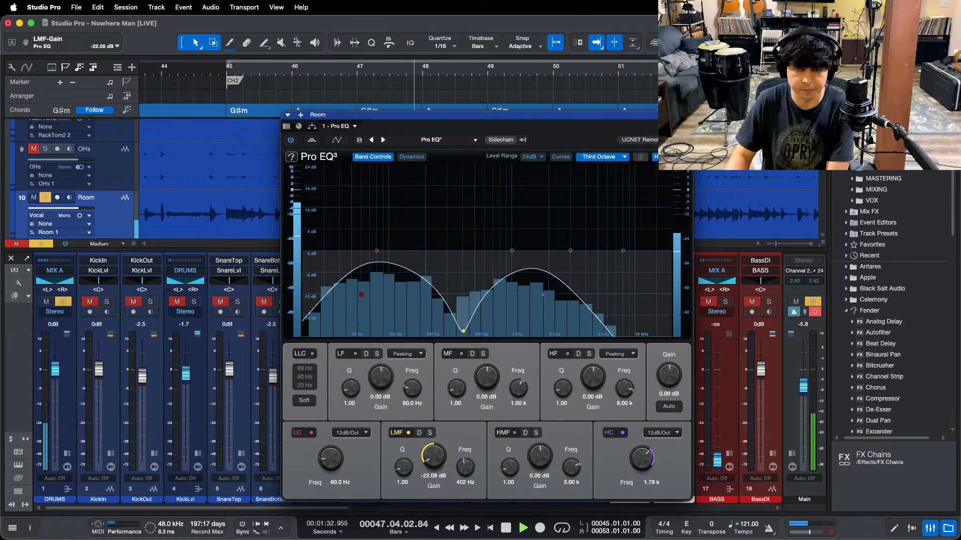
pyautogui.press('space')
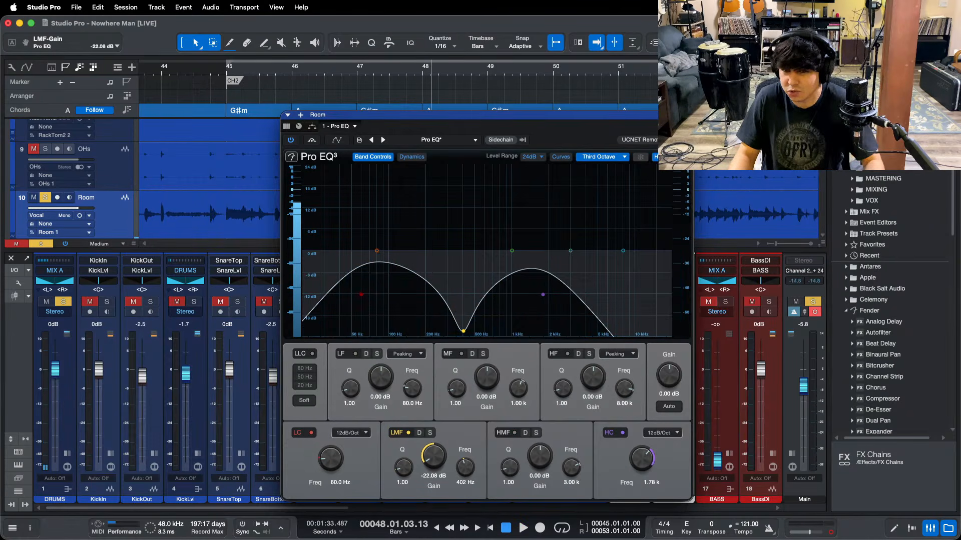
# Step: Close the Room EQ, clear the solo and set the Room fader to -8.8 dB against the full mix
pyautogui.press('super+w')
pyautogui.press('space')
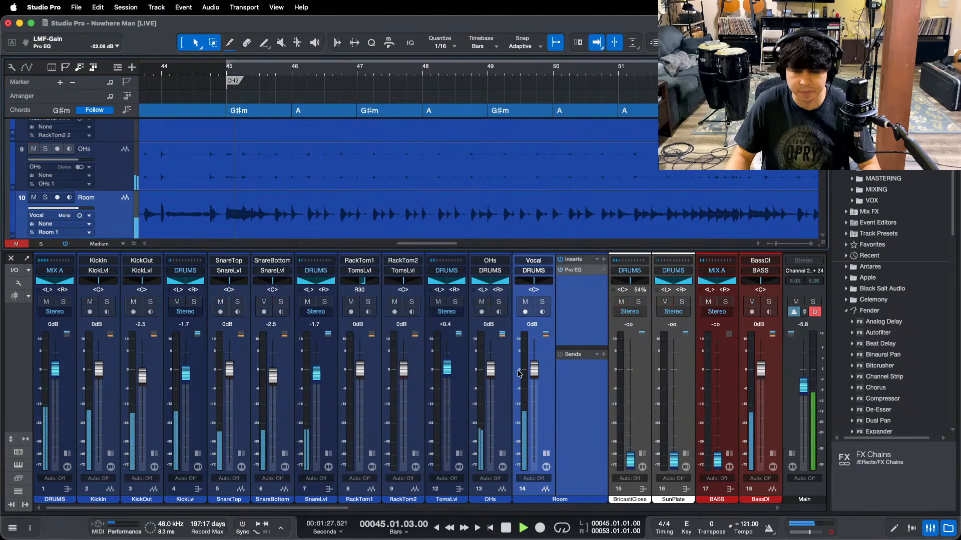
pyautogui.moveTo(533, 370); pyautogui.dragTo(531, 411)
pyautogui.scroll(4, 531, 411)
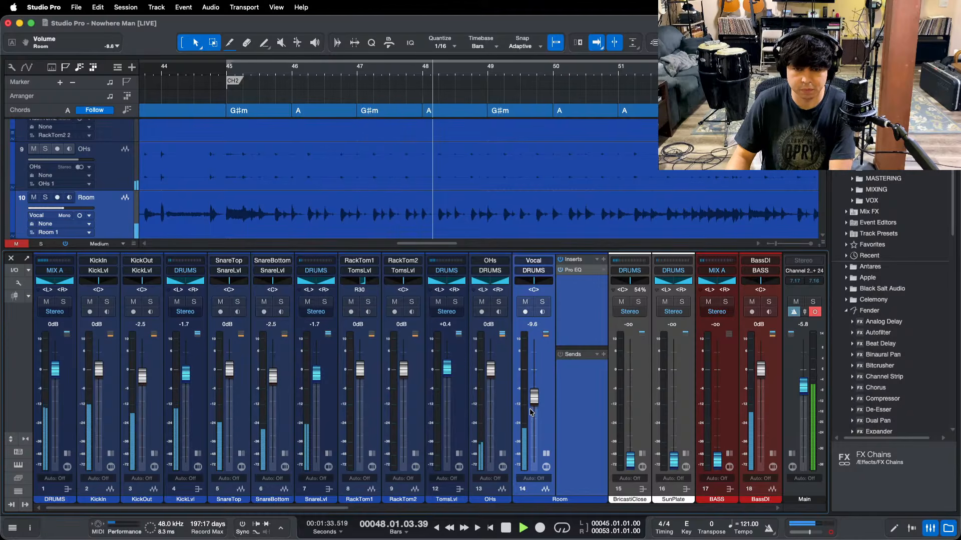
pyautogui.scroll(1, 533, 388)
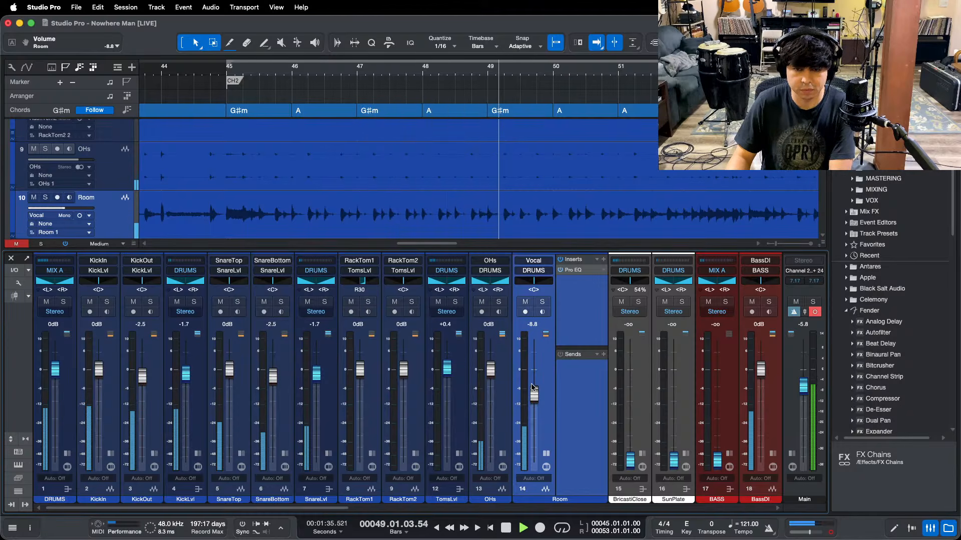
# Step: Compare the mix from bar 45 with Room muted and unmuted, and set the Room fader to -8.3 dB
pyautogui.click(525, 309)
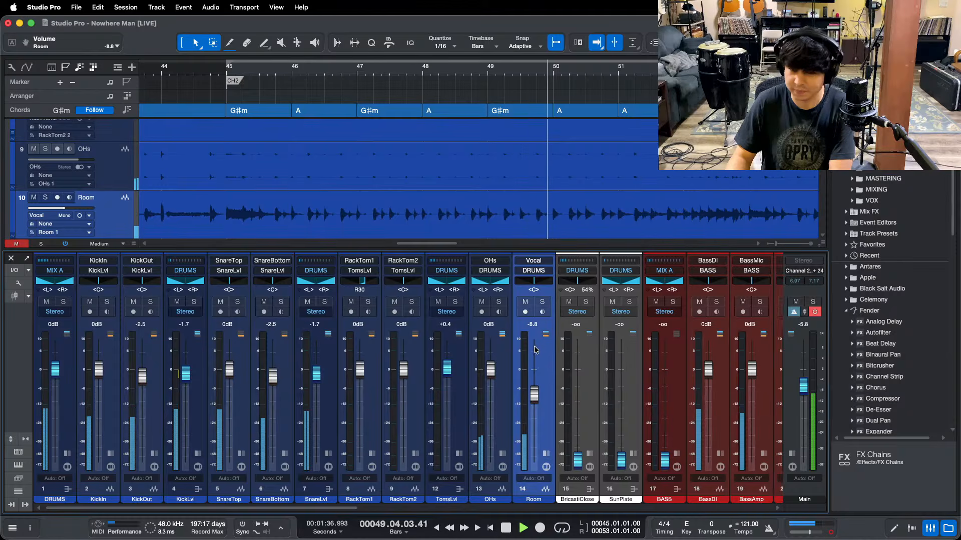
pyautogui.click(524, 302)
pyautogui.press('space')
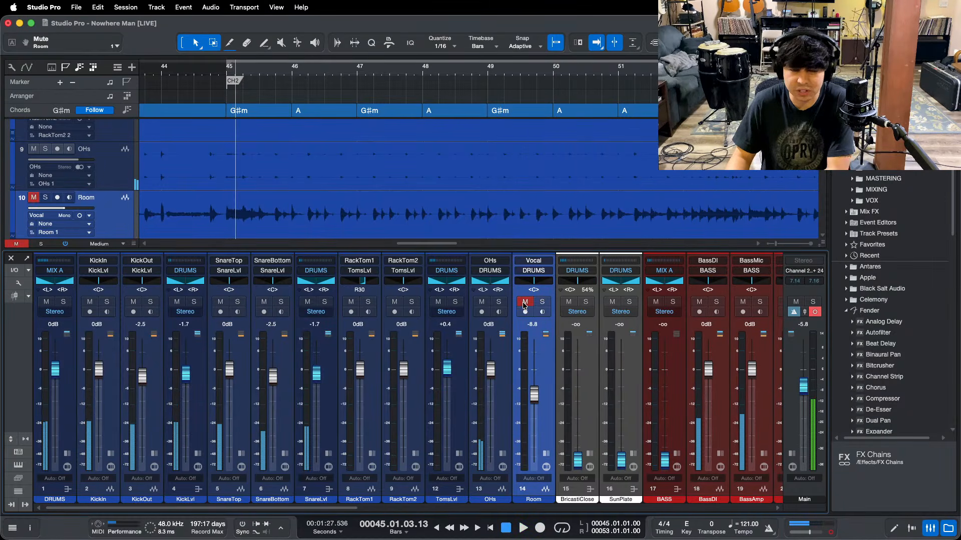
pyautogui.press('Home')
pyautogui.press('space')
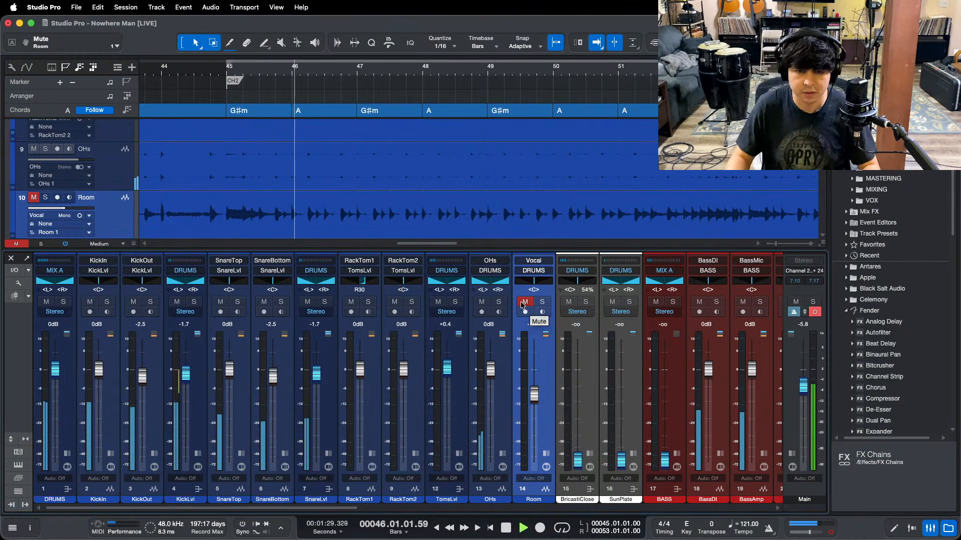
pyautogui.click(523, 302)
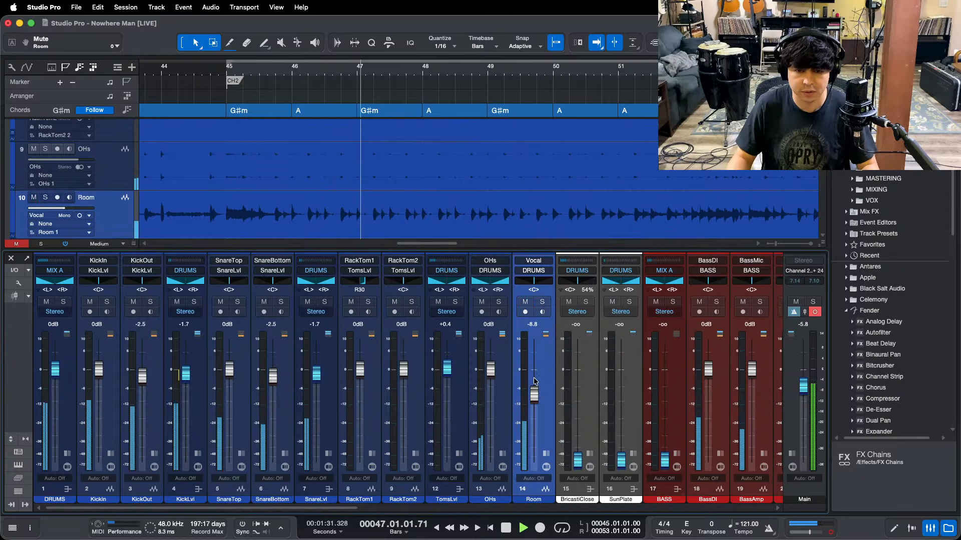
pyautogui.moveTo(535, 397); pyautogui.dragTo(534, 395)
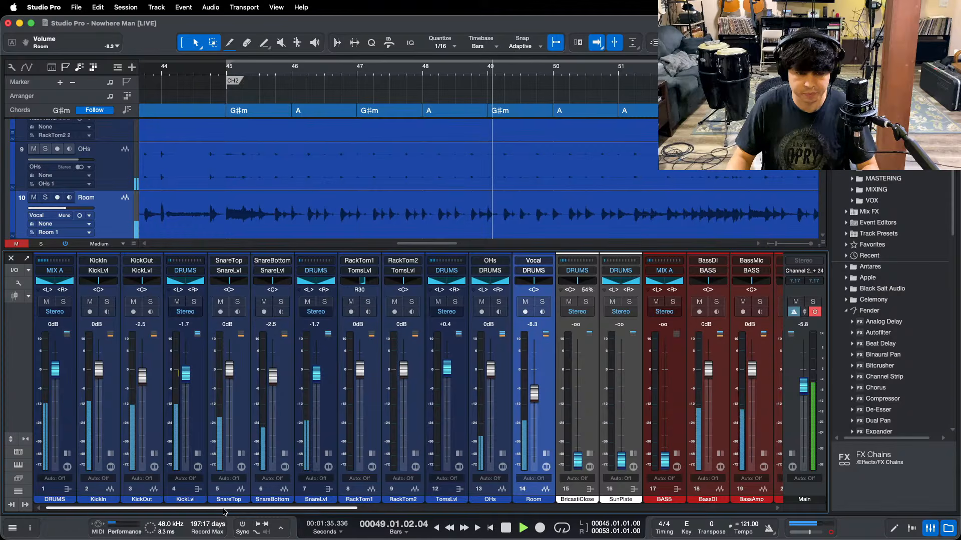
# Step: Compare the mix with OHs muted and unmuted, and lower the OHs fader to -1.3 dB during playback
pyautogui.click(483, 302)
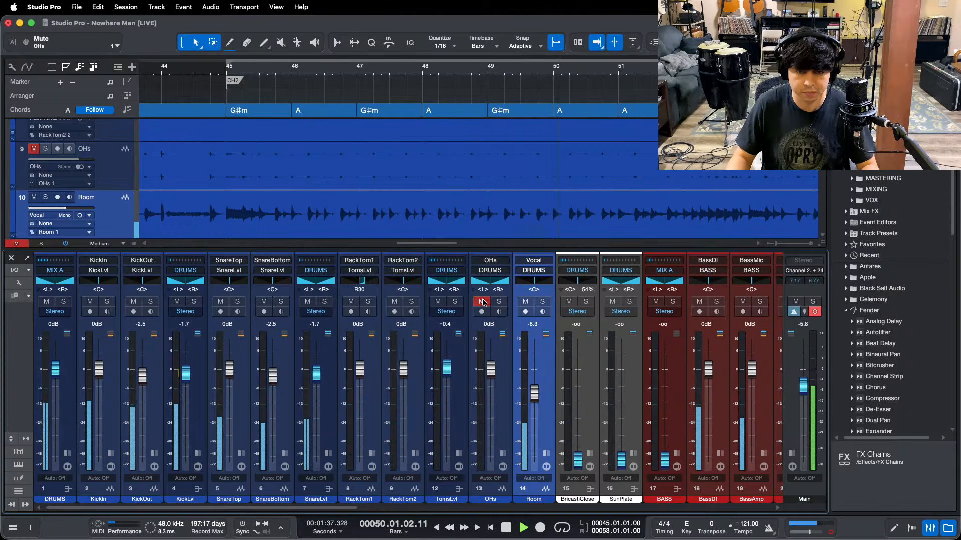
pyautogui.click(484, 302)
pyautogui.moveTo(493, 370); pyautogui.dragTo(494, 371)
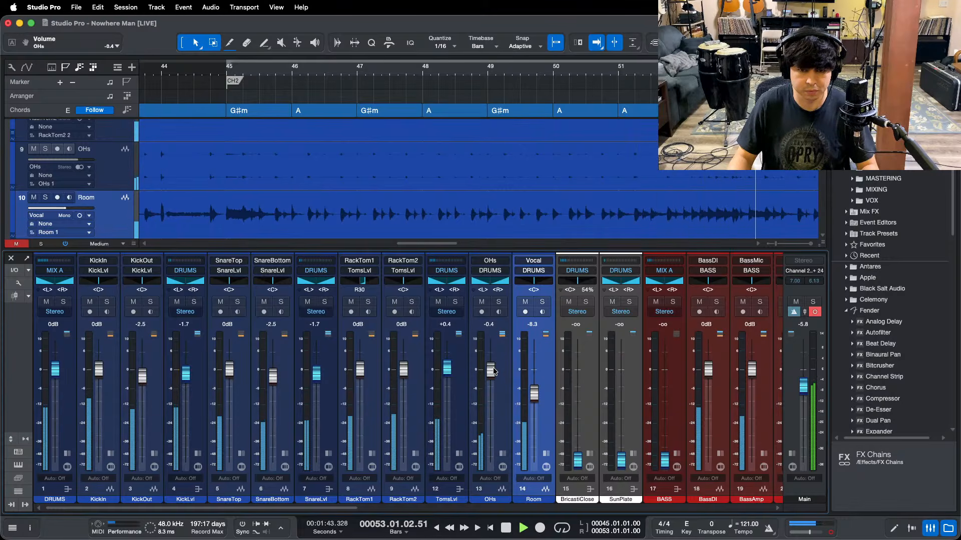
pyautogui.press('w')
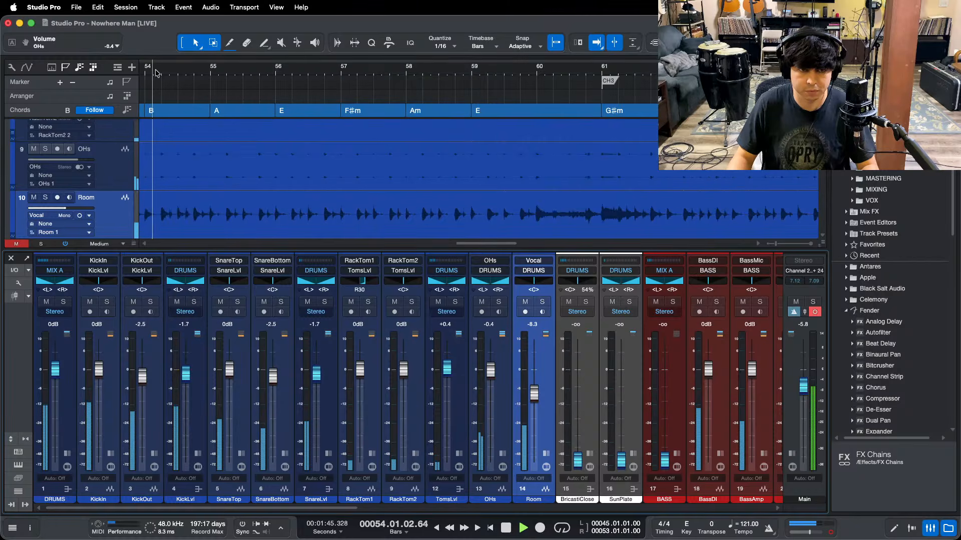
pyautogui.press('w')
pyautogui.press('w')
pyautogui.press('f')
pyautogui.click(340, 70)
pyautogui.scroll(-2, 491, 383)
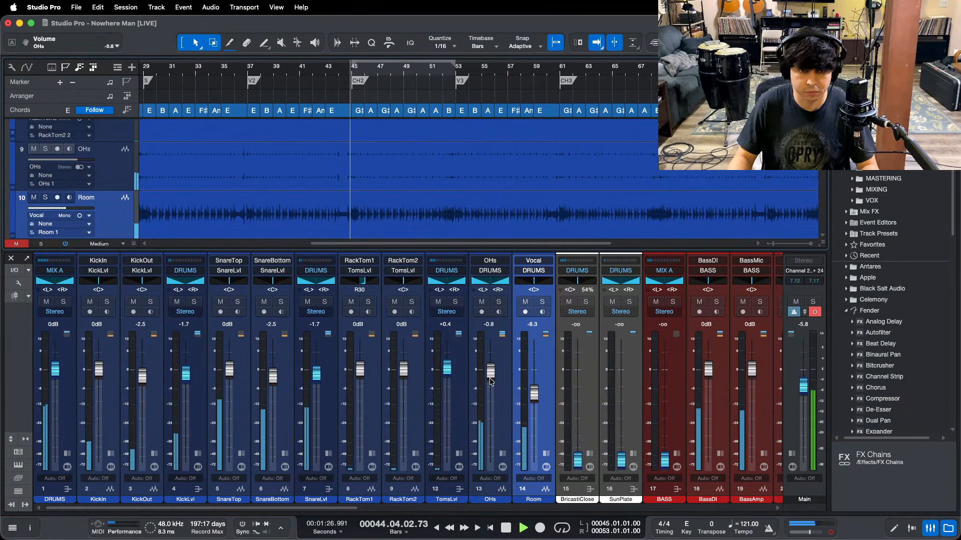
pyautogui.scroll(-2, 491, 381)
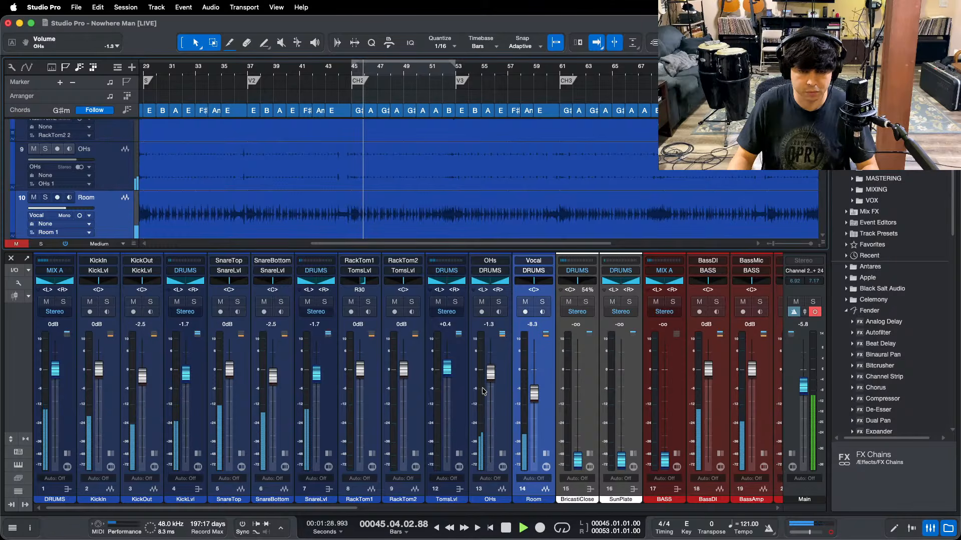
# Step: Bring up the BricastiClose reverb fader to +3.3 dB during playback
pyautogui.moveTo(574, 462); pyautogui.dragTo(581, 378)
pyautogui.scroll(3, 581, 379)
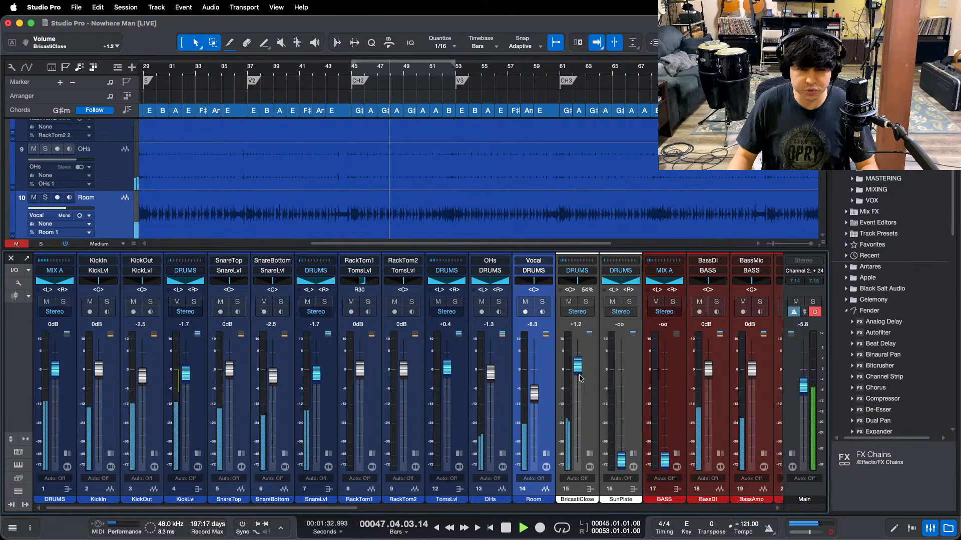
pyautogui.scroll(2, 580, 379)
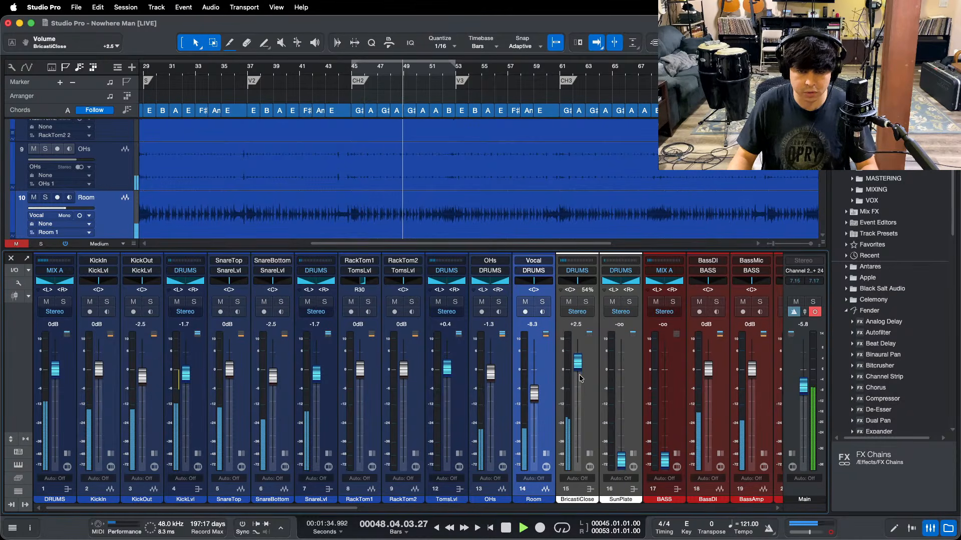
pyautogui.scroll(1, 577, 363)
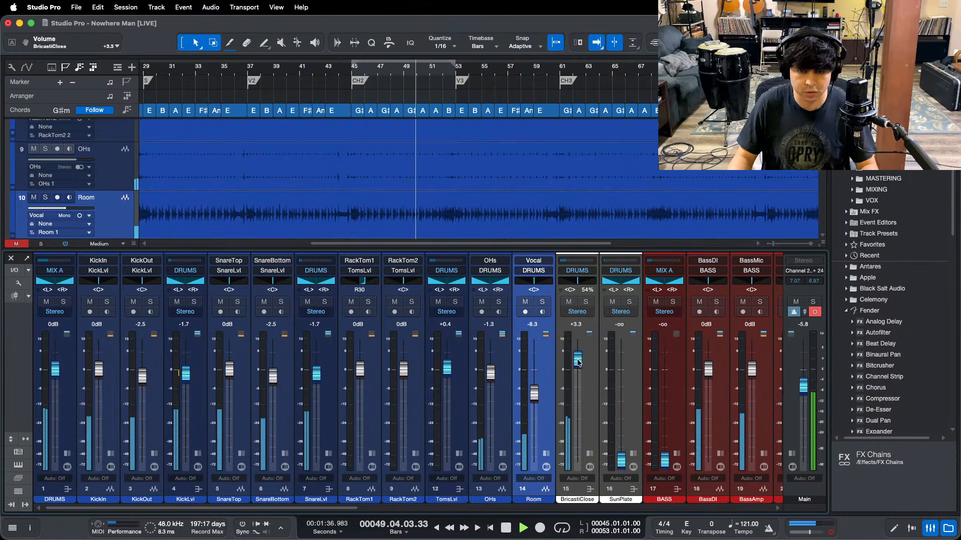
# Step: Stop playback, open the Limiter on the DRUMS bus and set its ceiling to -9 dB
pyautogui.click(56, 260)
pyautogui.press('space')
pyautogui.click(96, 279)
pyautogui.moveTo(576, 246); pyautogui.dragTo(498, 238)
pyautogui.write('-9')
pyautogui.press('Return')
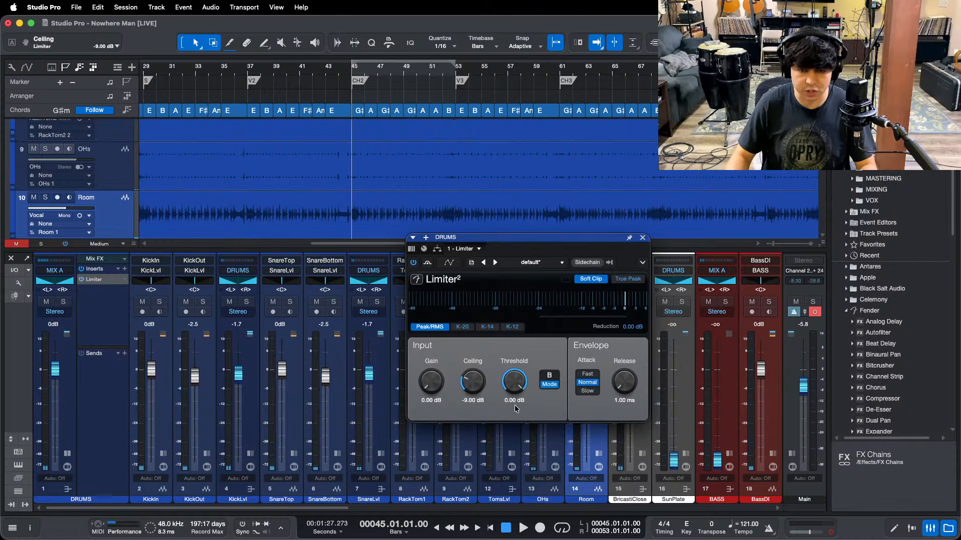
# Step: Play the limited drum mix from bar 45, close the limiter, and lower the OHs fader to -1.7 dB
pyautogui.press('space')
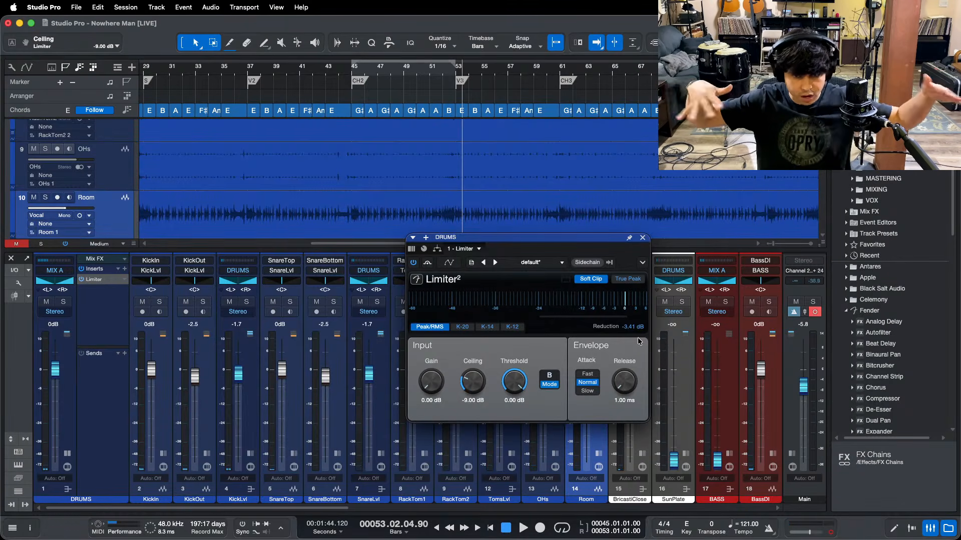
pyautogui.press('space')
pyautogui.click(642, 238)
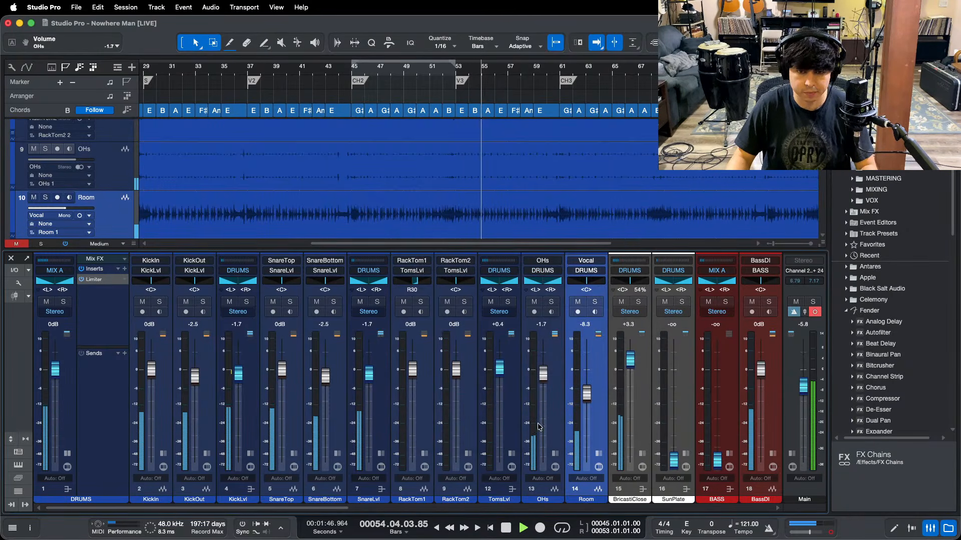
pyautogui.click(525, 528)
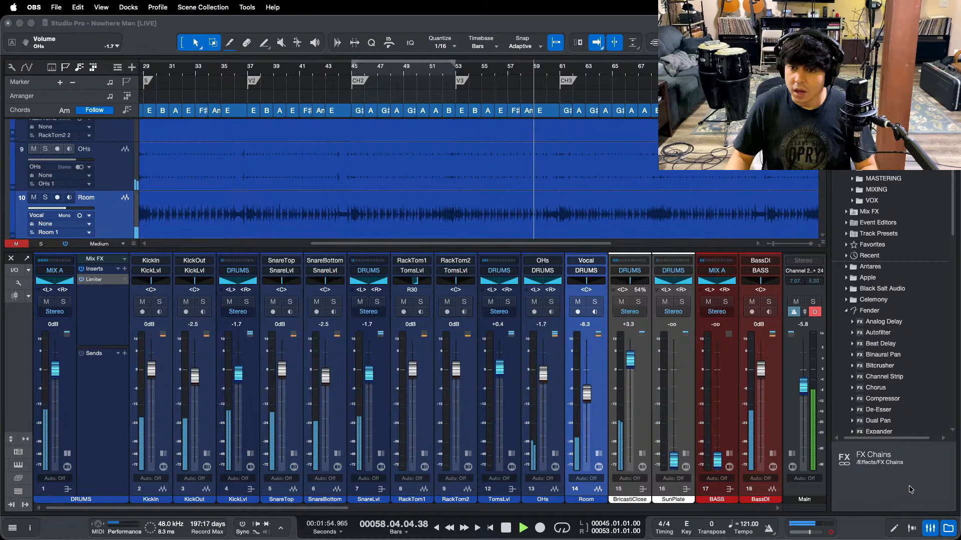
pyautogui.click(655, 508)
pyautogui.press('space')
pyautogui.moveTo(515, 533)
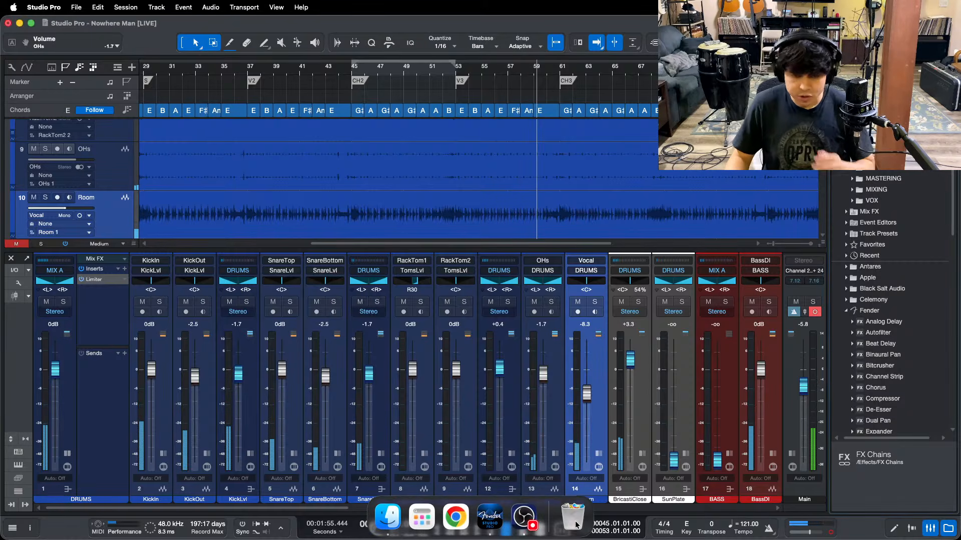
pyautogui.click(512, 518)
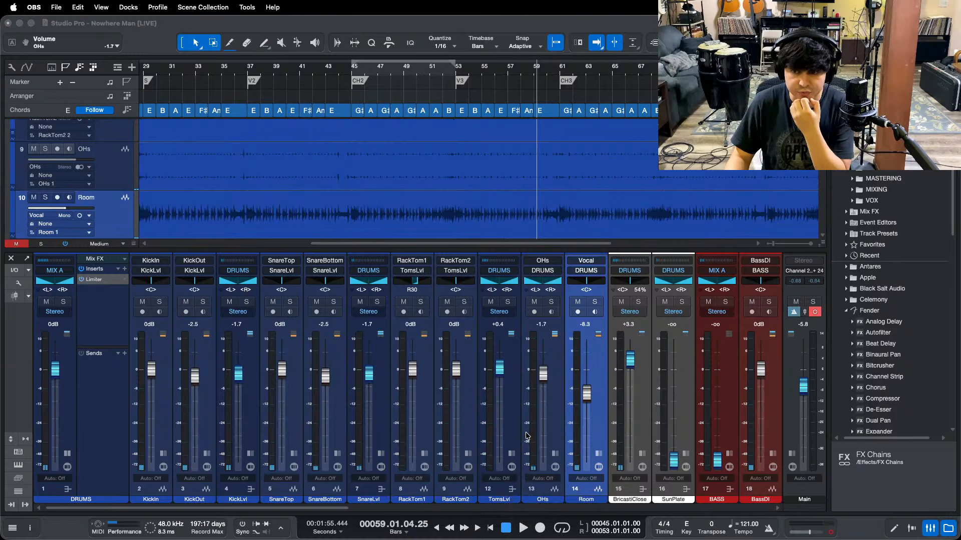
pyautogui.click(811, 439)
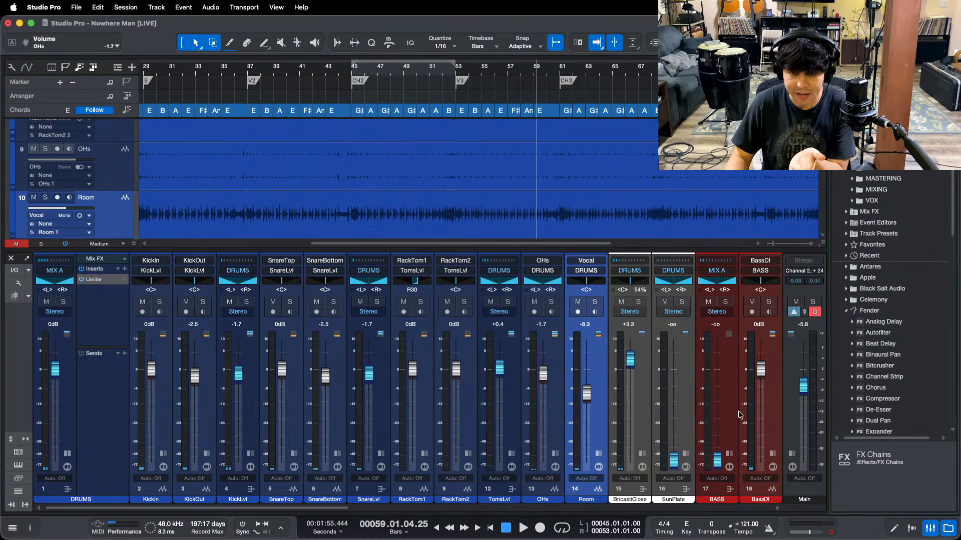
# Step: Expand the Room channel and examine its Pro EQ curve, closing the plug-in again
pyautogui.click(599, 453)
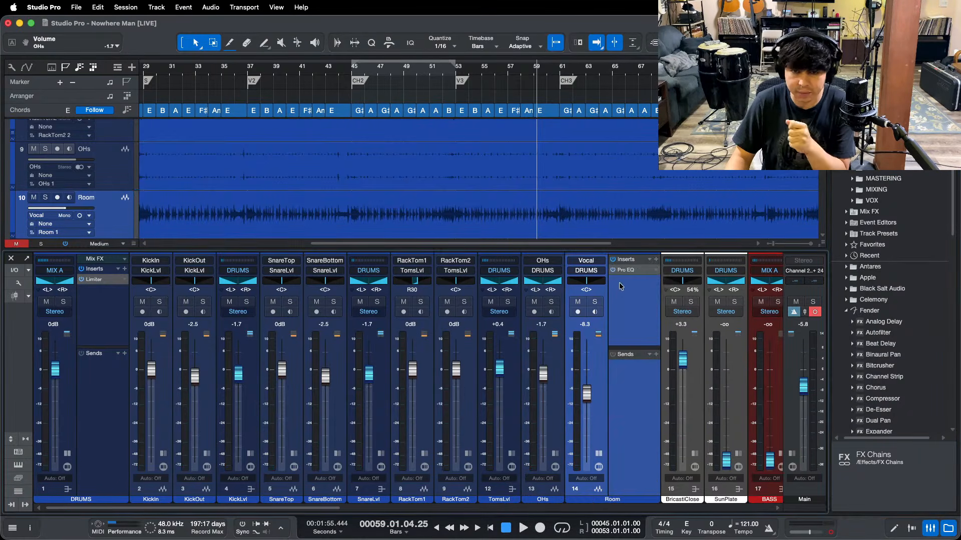
pyautogui.click(622, 273)
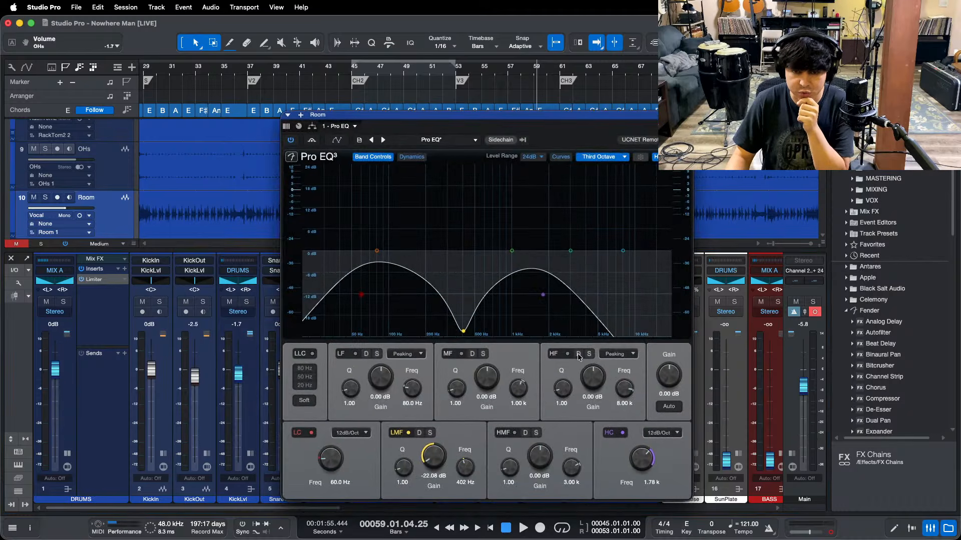
pyautogui.press('super+w')
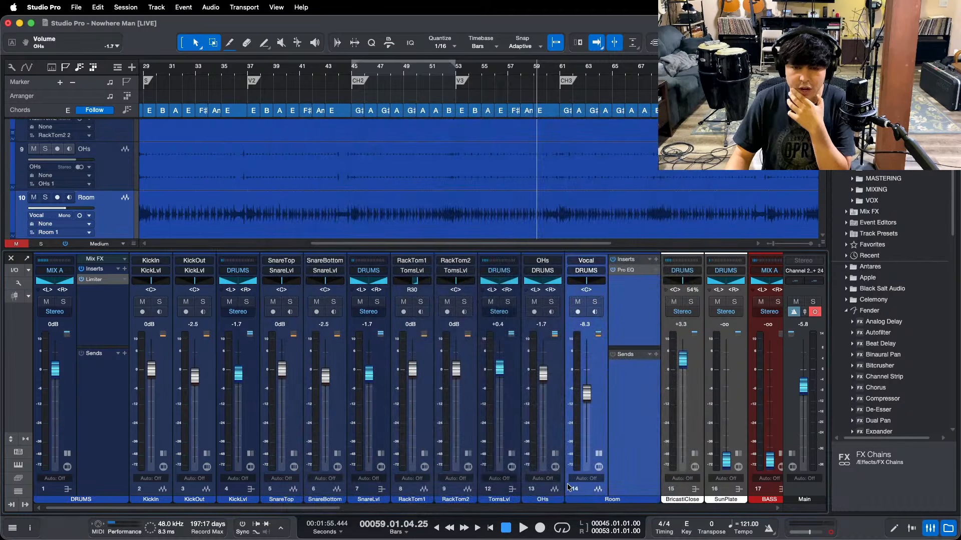
# Step: Expand the OHs channel, examine the low cut and narrow notches in its Pro EQ, and close the plug-in
pyautogui.click(554, 466)
pyautogui.click(578, 271)
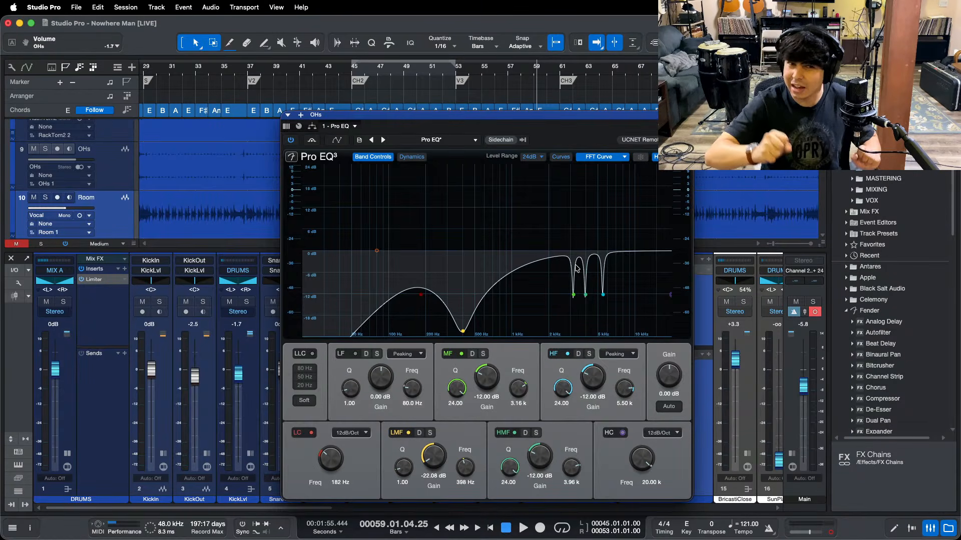
pyautogui.press('space')
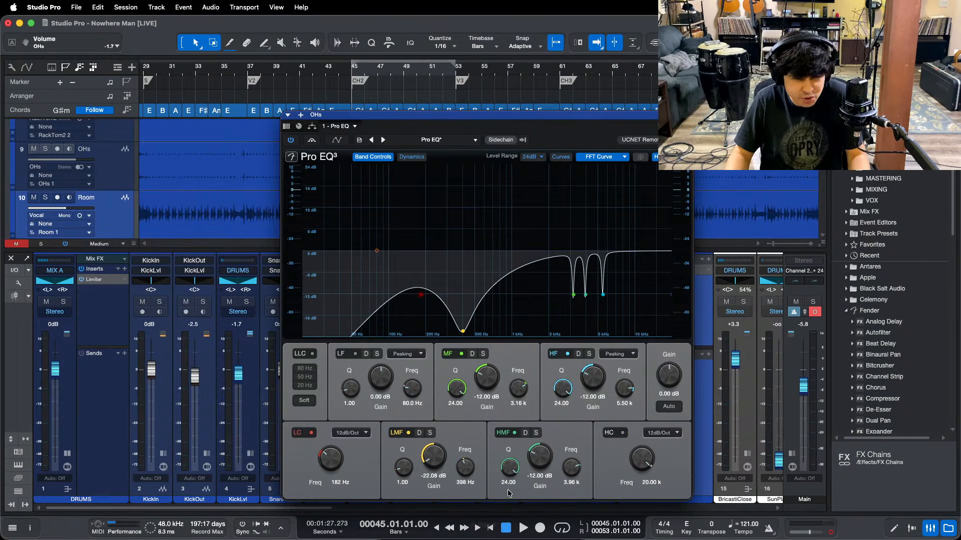
pyautogui.click(536, 525)
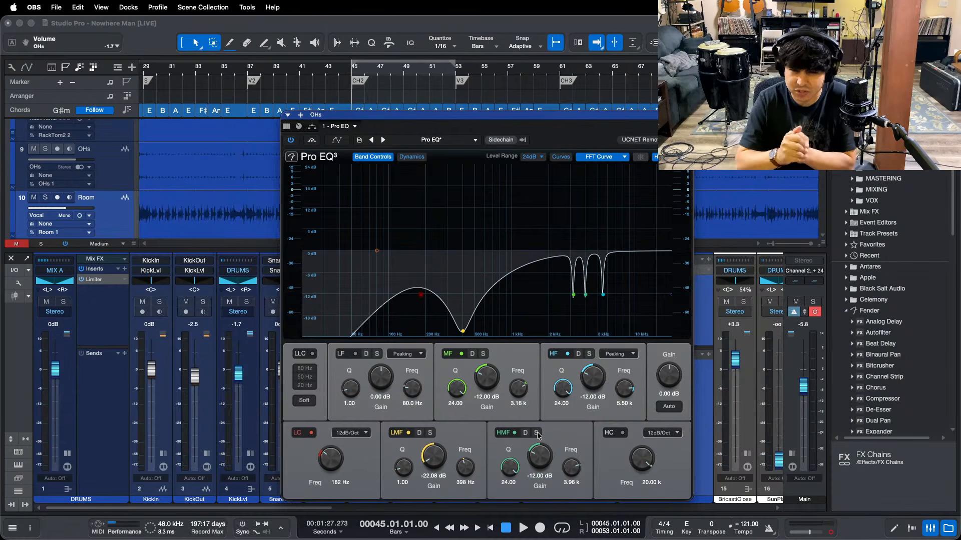
pyautogui.click(912, 485)
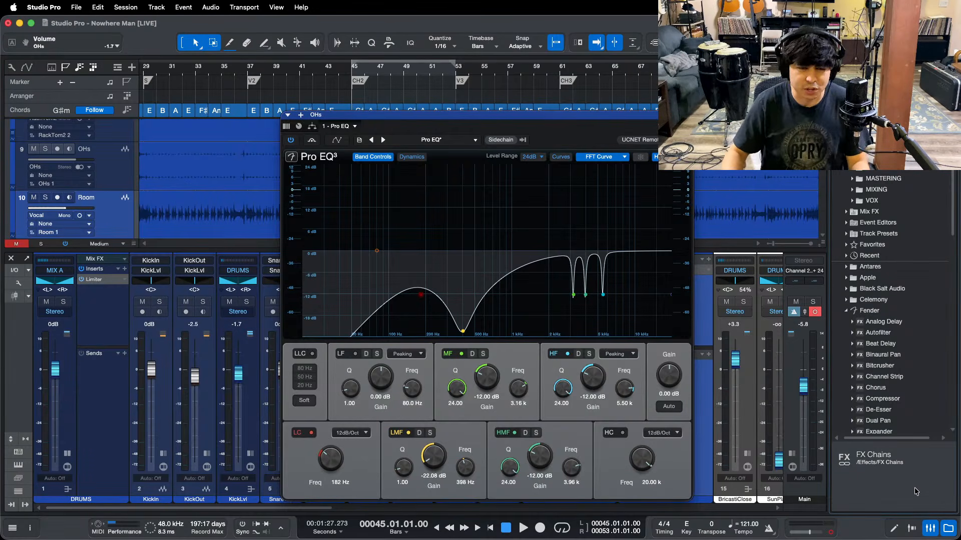
pyautogui.click(690, 114)
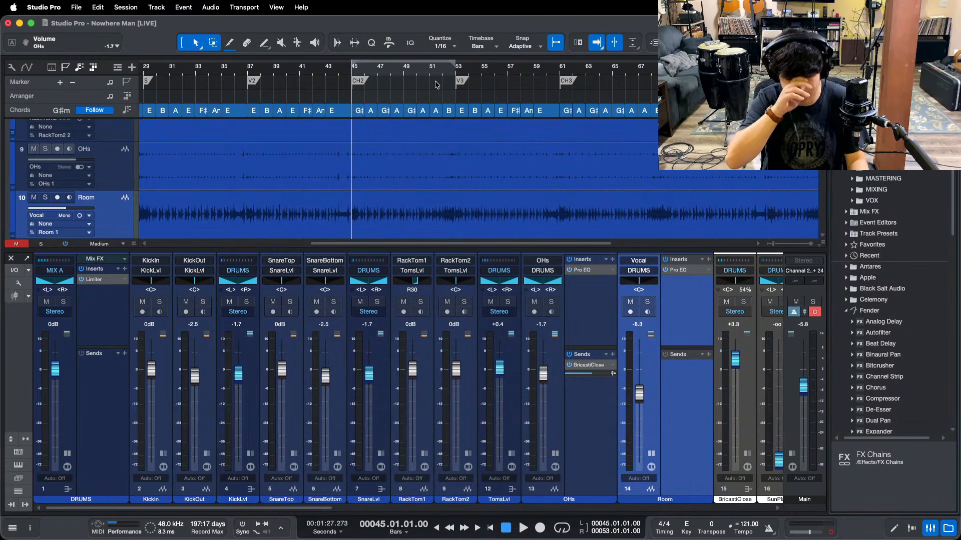
# Step: Play from bar 45, collapse the OHs and Room channels, and lower the OHs fader to -2.1 dB
pyautogui.press('space')
pyautogui.click(589, 455)
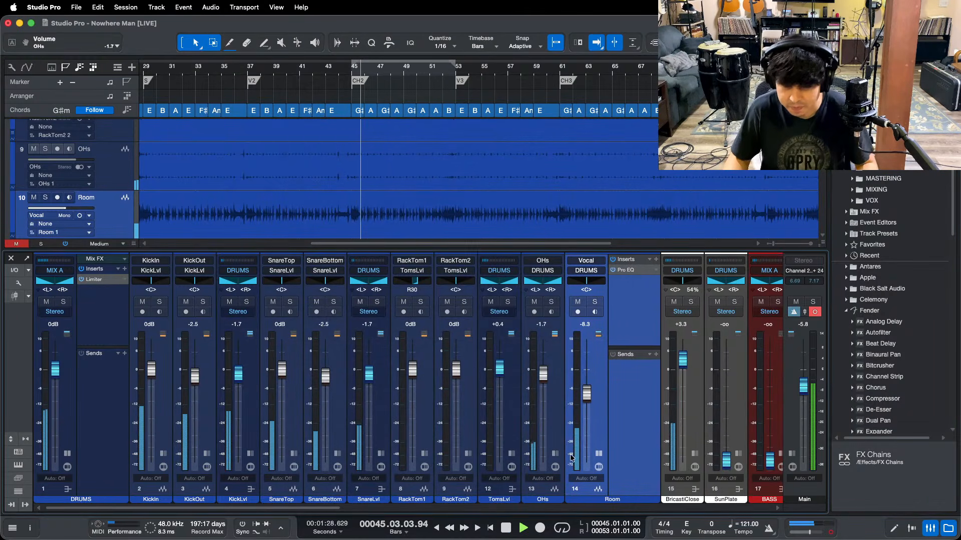
pyautogui.click(590, 455)
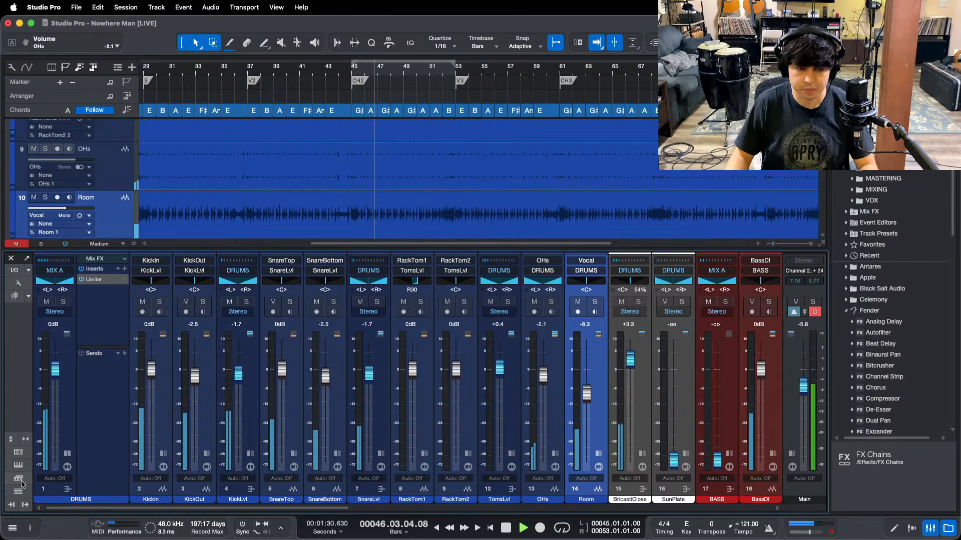
# Step: Collapse the DRUMS channel and raise the BricastiClose reverb fader to +3.7 dB during playback
pyautogui.click(66, 466)
pyautogui.moveTo(129, 509); pyautogui.dragTo(244, 509)
pyautogui.moveTo(300, 365); pyautogui.dragTo(300, 363)
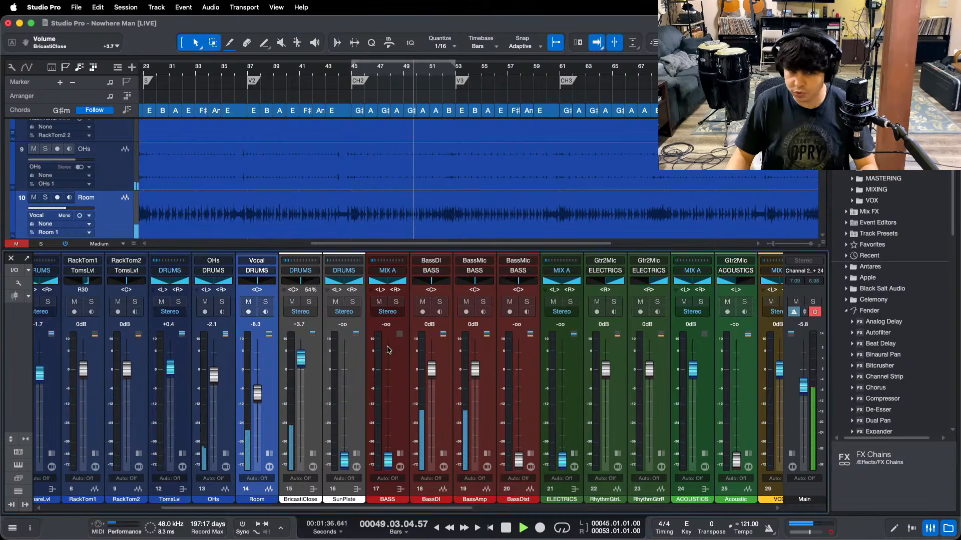
# Step: Bring the BASS bus fader up to -8.8 dB during playback and expand the channel to show its inserts
pyautogui.scroll(-5, 410, 186)
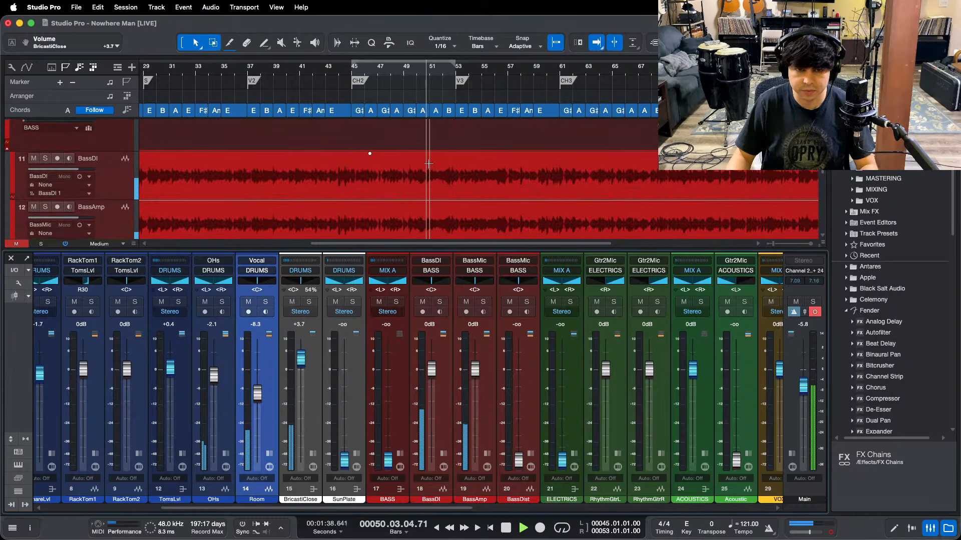
pyautogui.moveTo(383, 462); pyautogui.dragTo(389, 394)
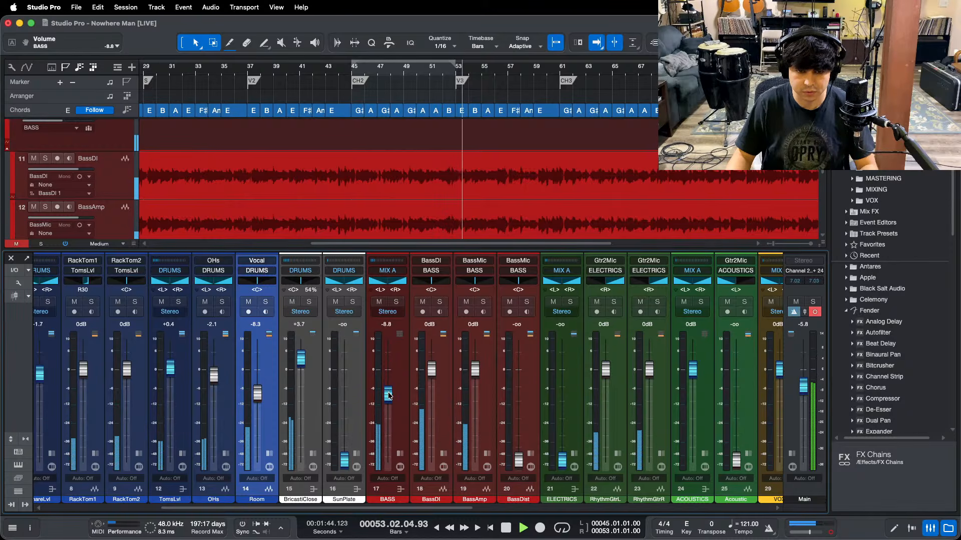
pyautogui.click(400, 453)
pyautogui.click(422, 306)
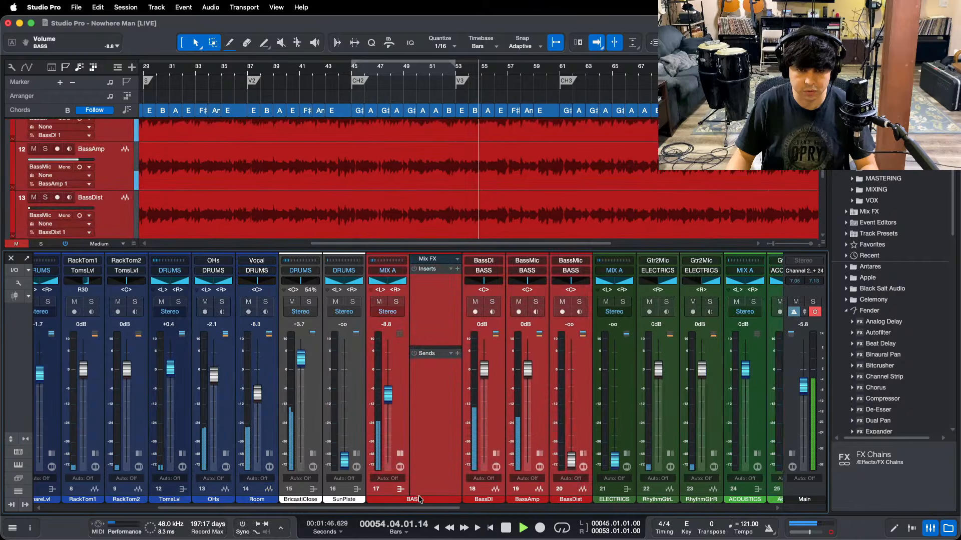
pyautogui.moveTo(420, 490); pyautogui.dragTo(419, 347)
# Step: Turn on looping for bars 45 to 53 and move playback past the loop to the V4 marker
pyautogui.hotkey('shift', 'l')
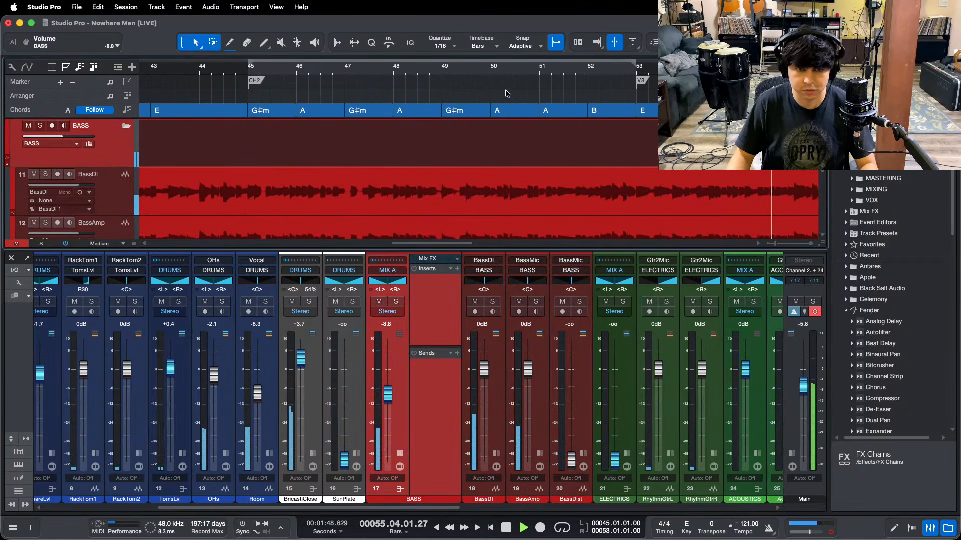
pyautogui.press('/')
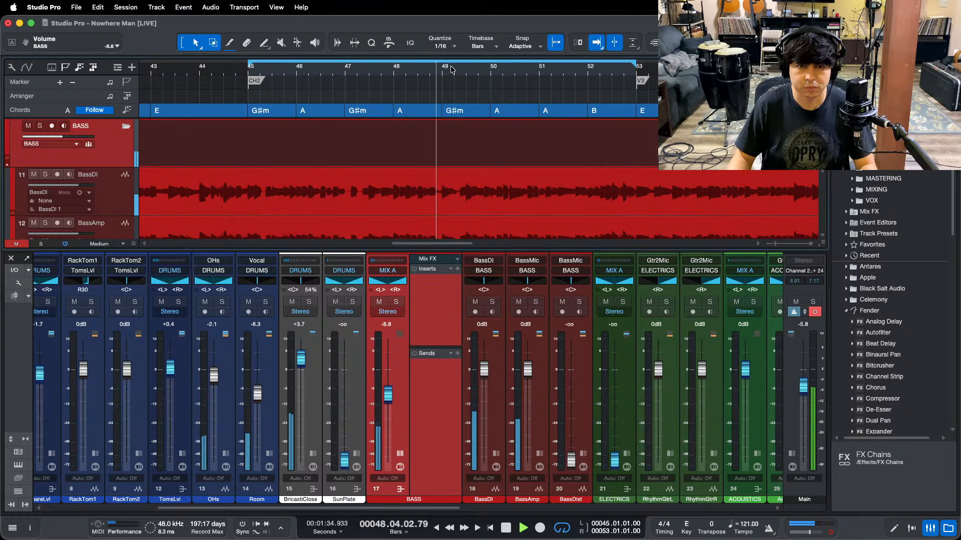
pyautogui.scroll(-2, 427, 60)
pyautogui.scroll(-2, 427, 60)
pyautogui.press('f')
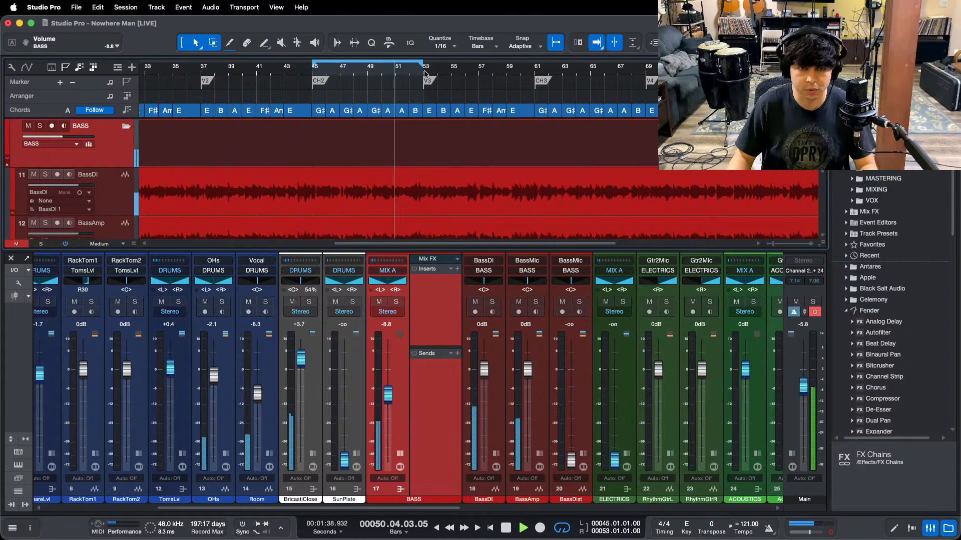
pyautogui.click(423, 72)
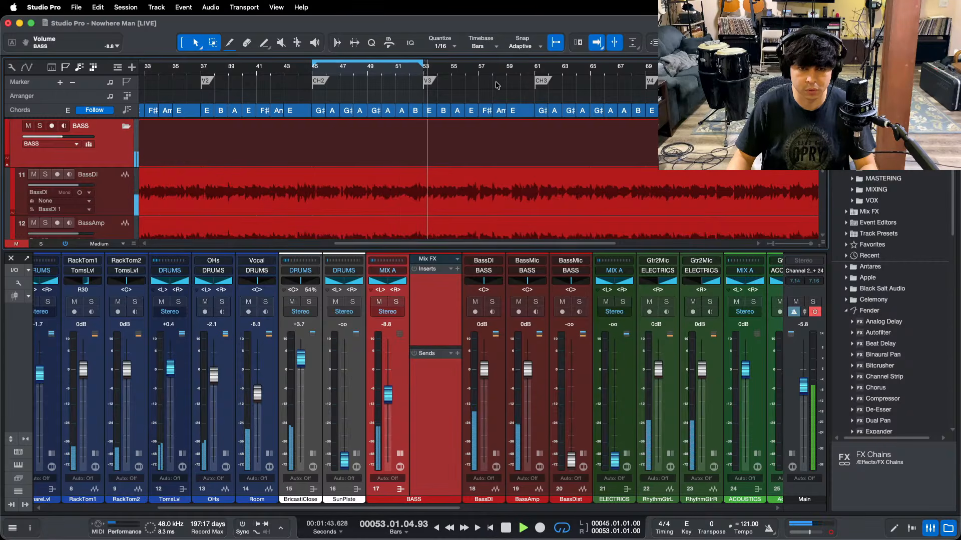
pyautogui.scroll(-2, 503, 74)
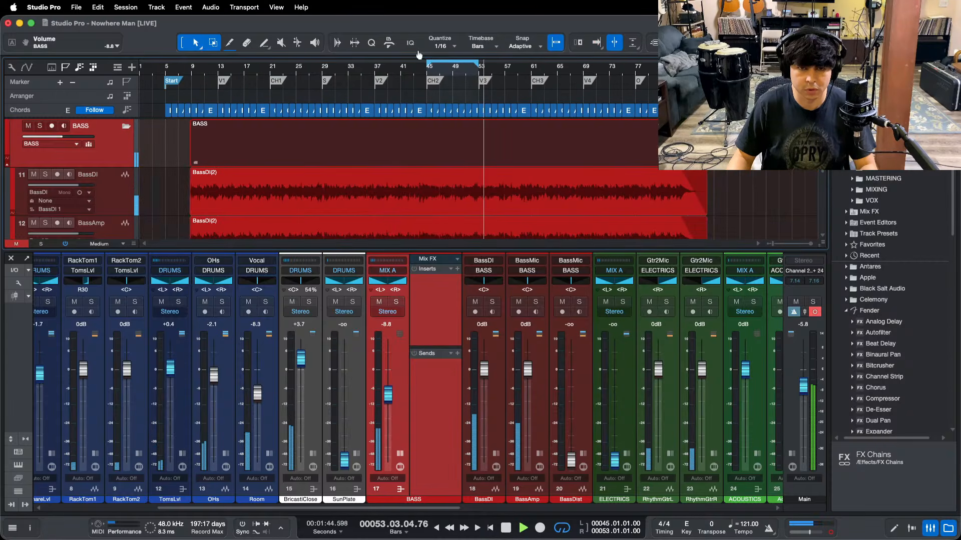
pyautogui.click(582, 71)
# Step: Load the BassLvl effects chain on the BASS bus and open its first Pro EQ
pyautogui.click(450, 268)
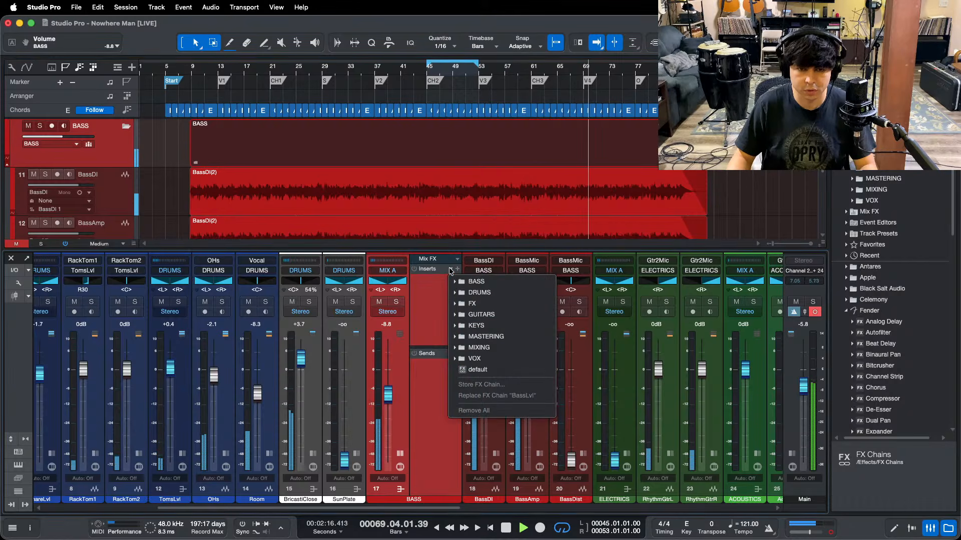
pyautogui.click(475, 281)
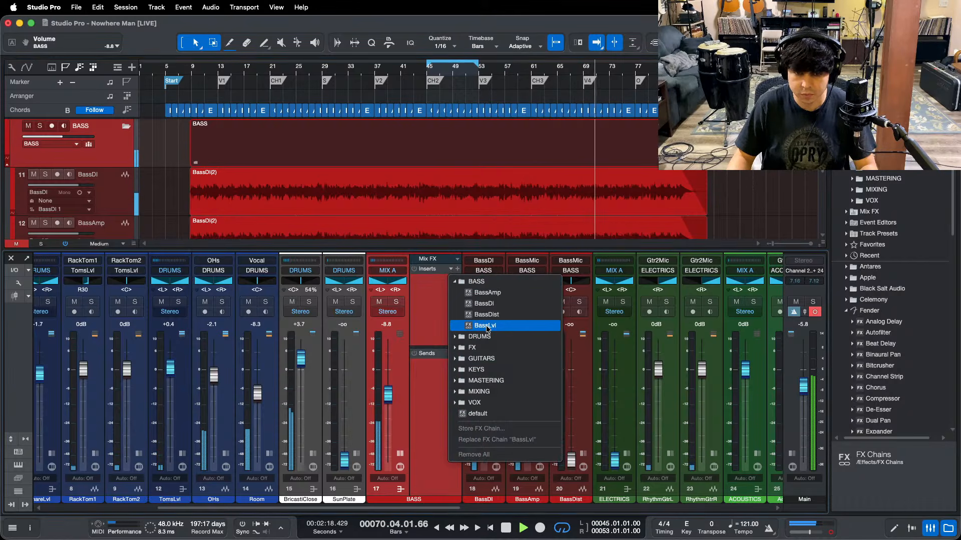
pyautogui.click(480, 325)
pyautogui.click(432, 281)
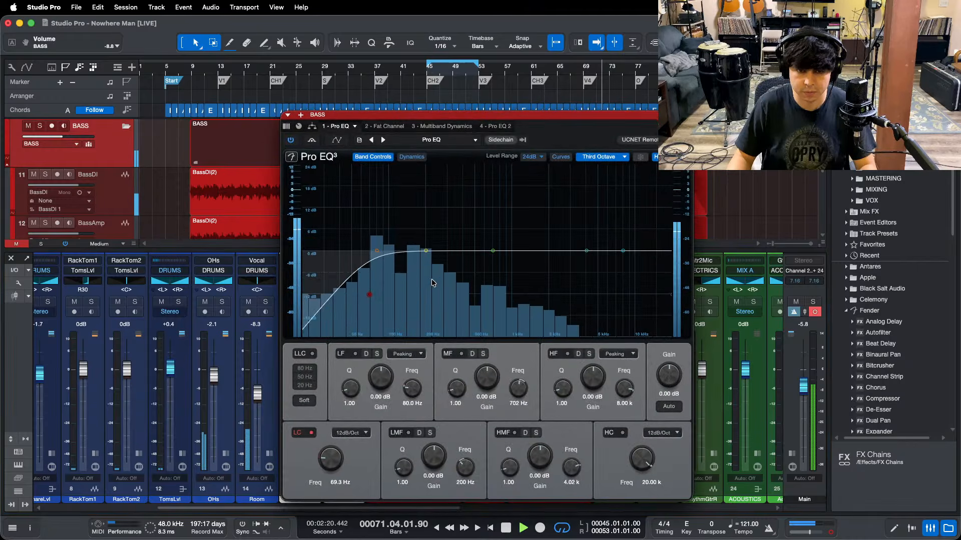
# Step: Stop playback at the loop start and place the playhead at bar 53 to inspect the loop's end
pyautogui.moveTo(471, 538)
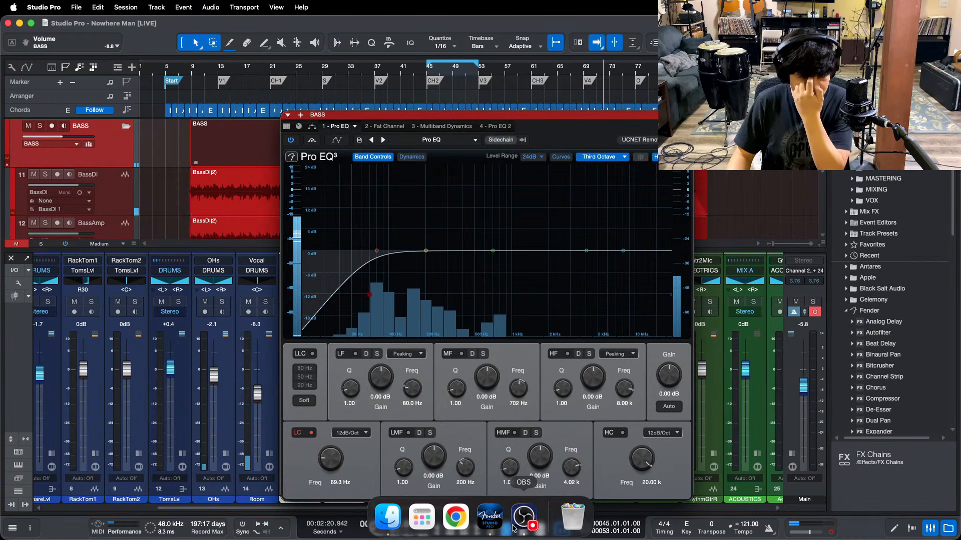
pyautogui.click(916, 485)
pyautogui.press(',')
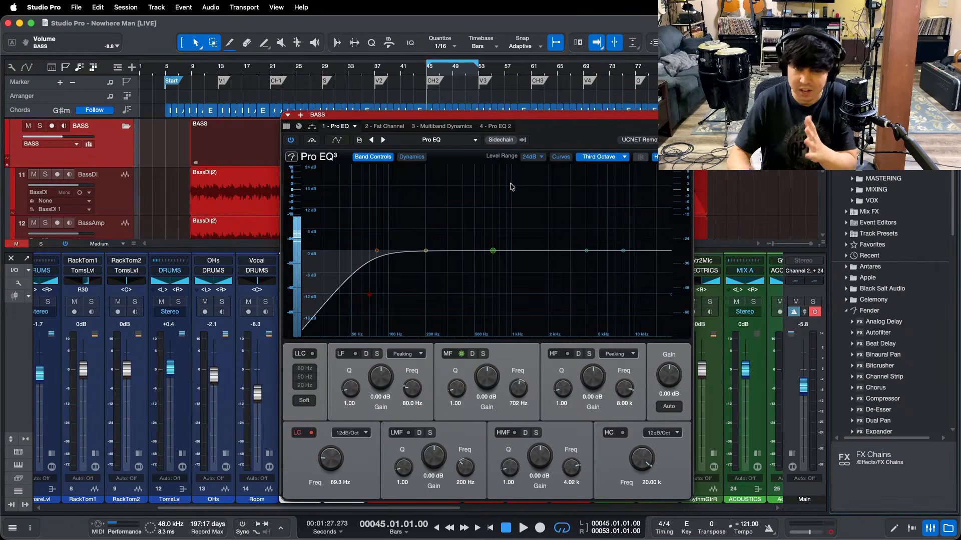
pyautogui.click(480, 71)
pyautogui.press('e')
pyautogui.press('e')
pyautogui.press('e')
pyautogui.press('e')
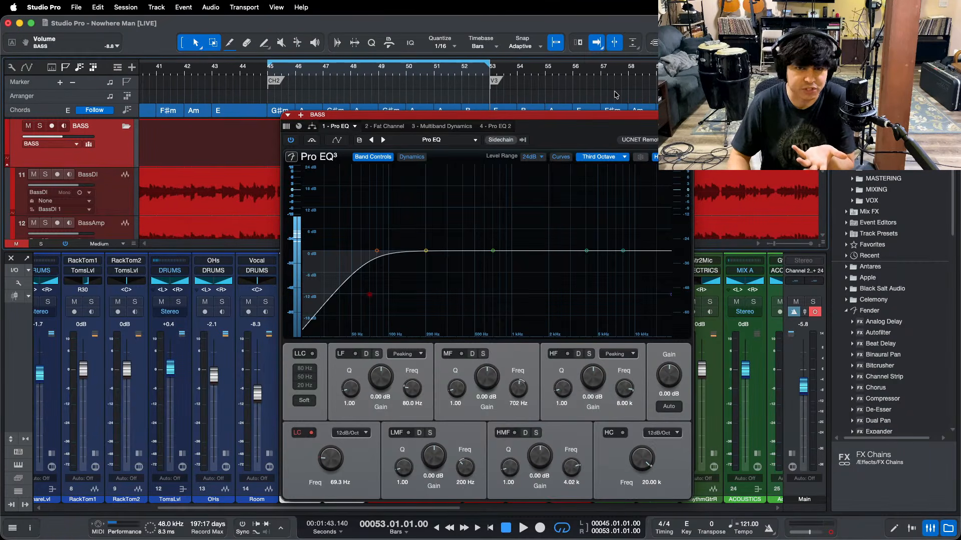
# Step: Start playback from the V4 marker at bar 69 and solo the BASS bus
pyautogui.press('w')
pyautogui.press('w')
pyautogui.press('w')
pyautogui.click(607, 71)
pyautogui.press('space')
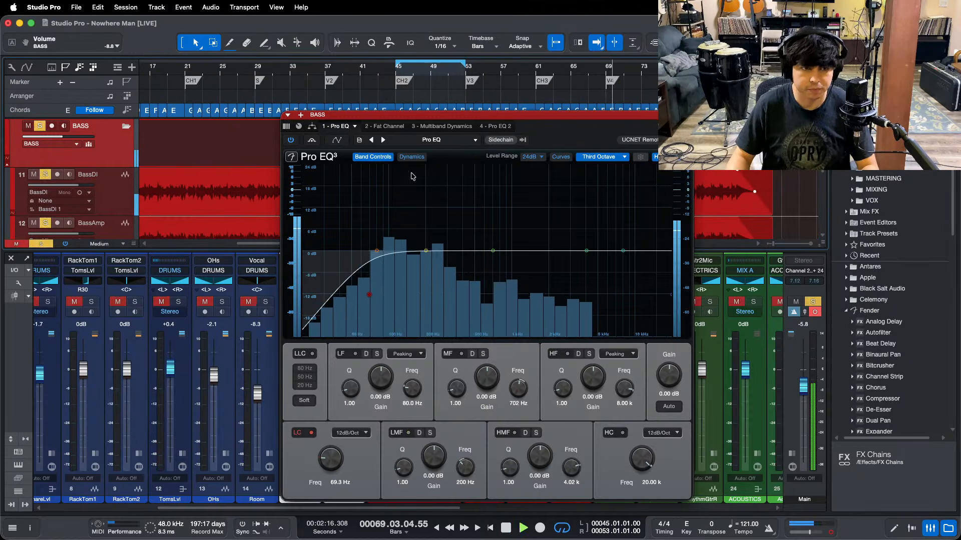
pyautogui.press('s')
# Step: Reposition the BASS Pro EQ window, listen to the soloed bass from the loop start, and stop playback
pyautogui.moveTo(556, 136); pyautogui.dragTo(528, 117)
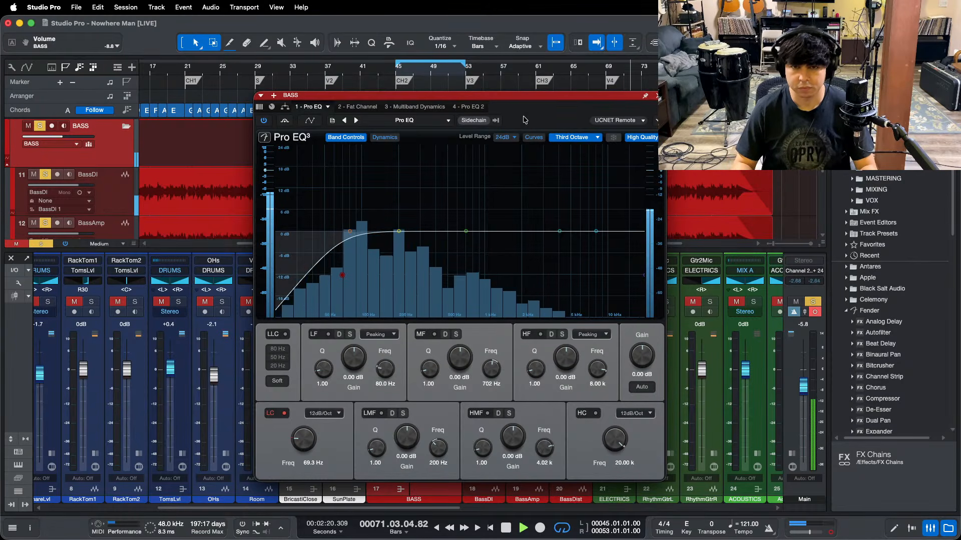
pyautogui.press('KP_1')
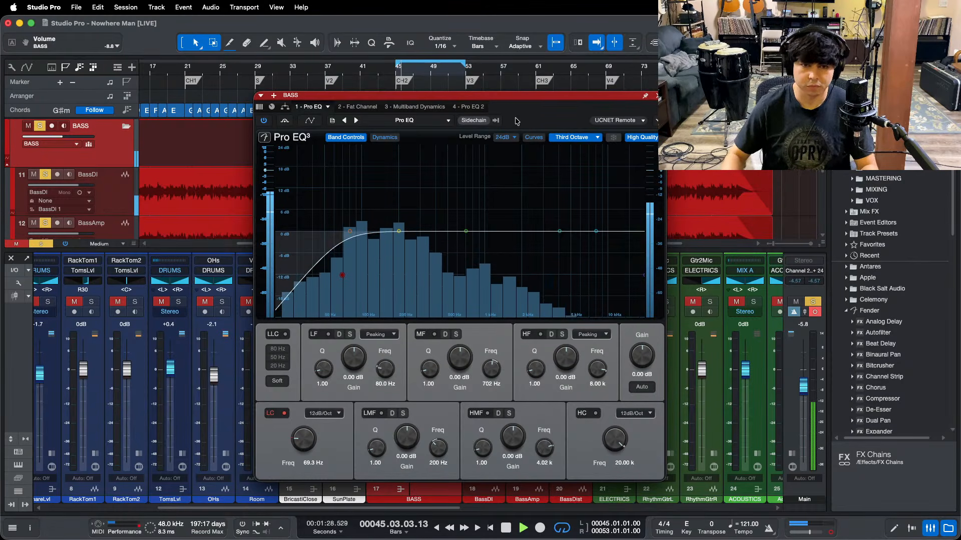
pyautogui.press('space')
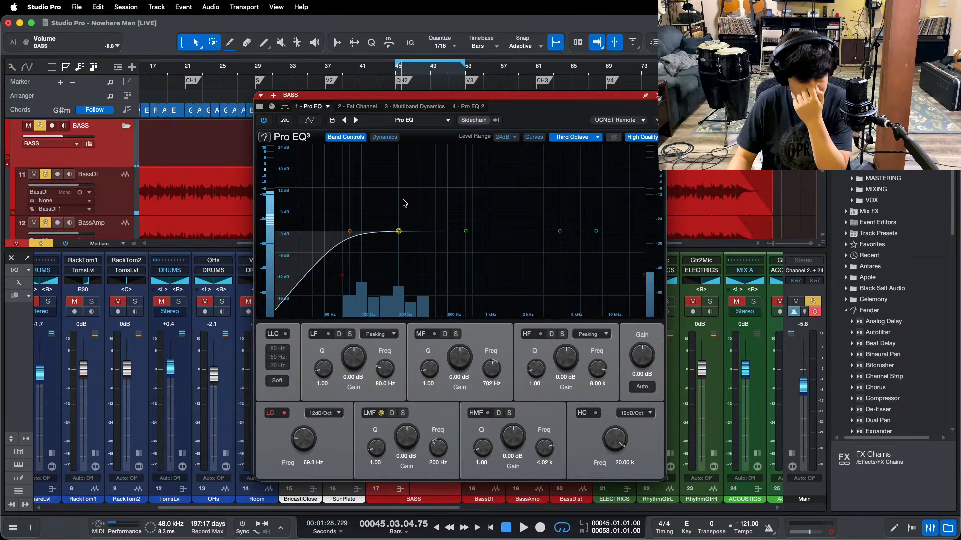
# Step: Audition a 5.49 dB cut at 196 Hz on the first Pro EQ's LMF band during playback, and switch that band off
pyautogui.press('space')
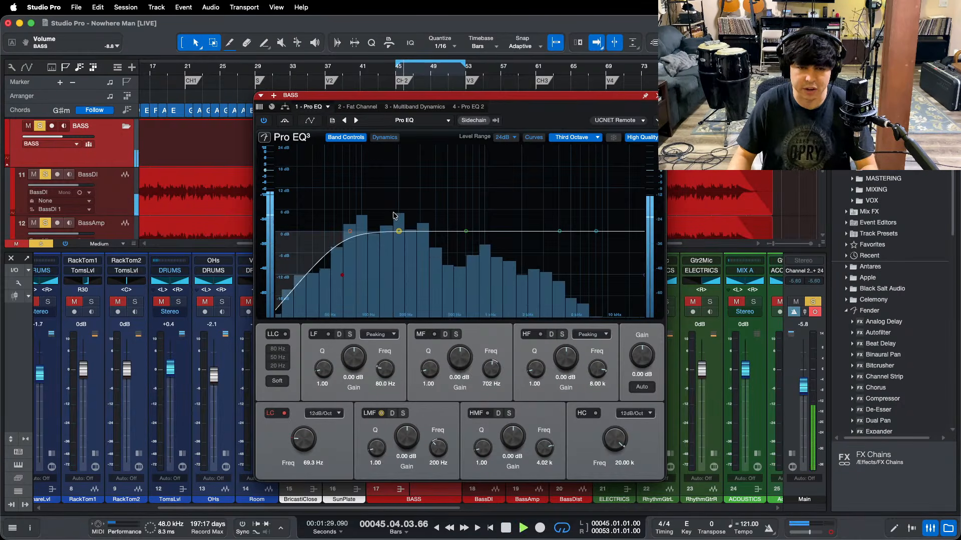
pyautogui.moveTo(401, 237)
pyautogui.mouseDown()
pyautogui.moveTo(391, 188)
pyautogui.moveTo(406, 175)
pyautogui.moveTo(399, 171)
pyautogui.moveTo(398, 250)
pyautogui.mouseUp()
pyautogui.doubleClick(398, 250)
pyautogui.press('space')
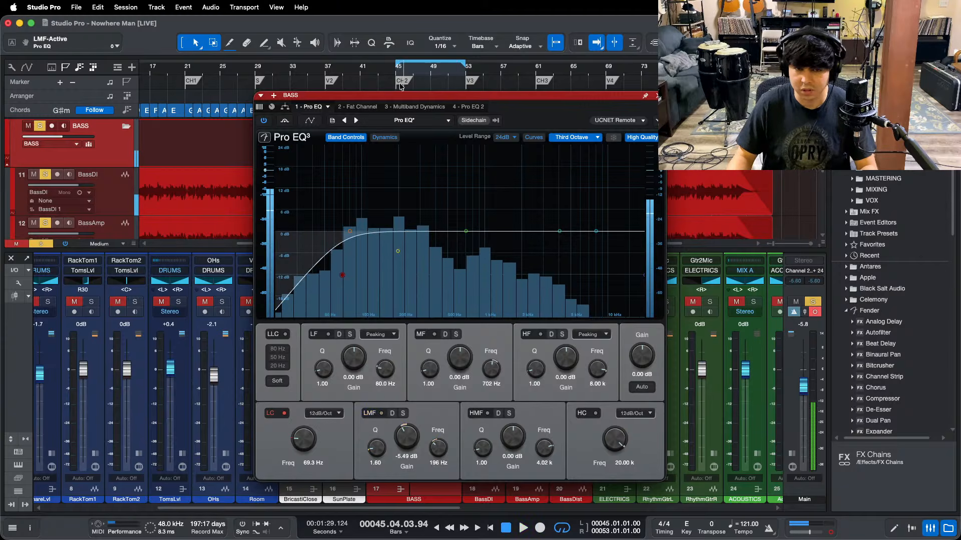
# Step: Open the BASS bus's Fat Channel, switch on its FET compressor, reposition the window over the mixer, and save the session
pyautogui.click(354, 110)
pyautogui.click(533, 140)
pyautogui.moveTo(533, 140); pyautogui.dragTo(539, 281)
pyautogui.scroll(3, 423, 100)
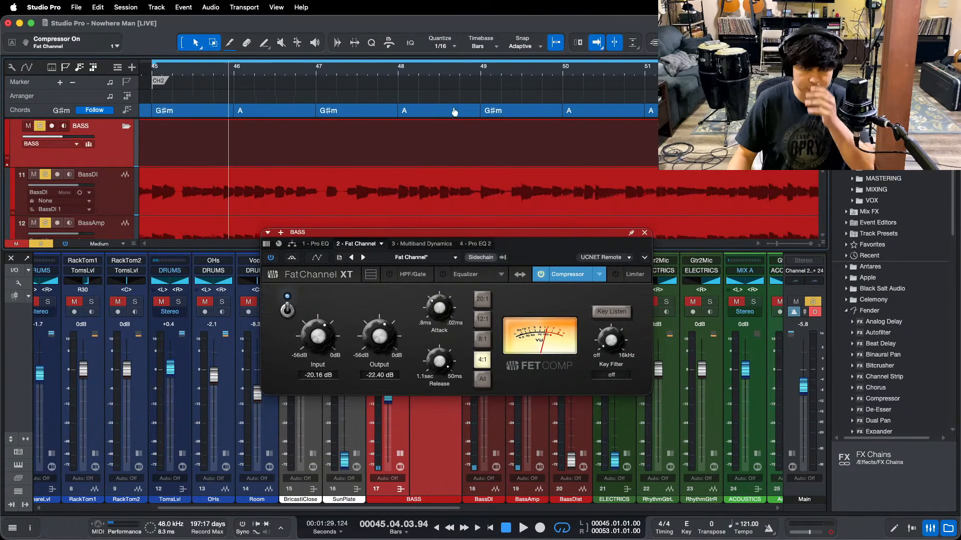
pyautogui.press('super+s')
# Step: Play the bass from bar 44 and set the FET compressor's input to -19.60 dB and output to -22.96 dB
pyautogui.press('space')
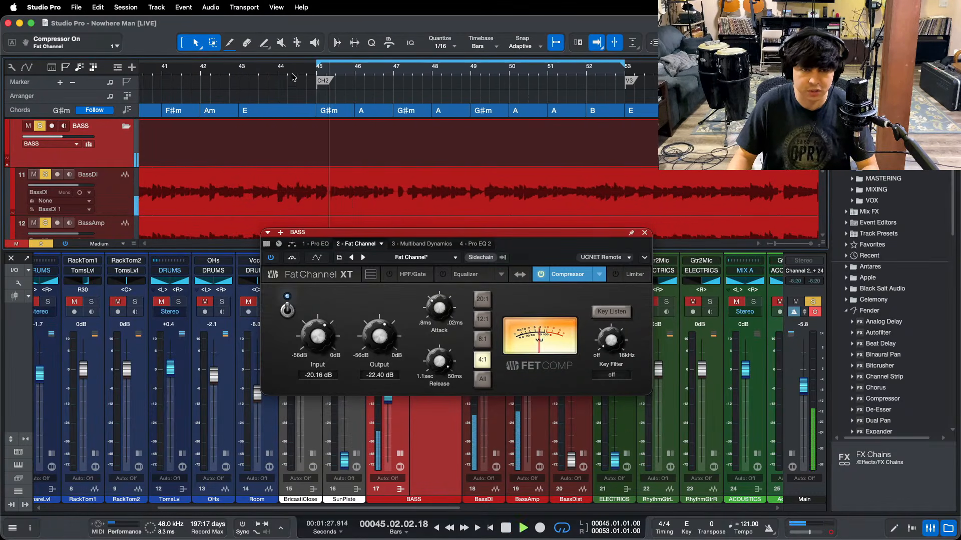
pyautogui.click(261, 72)
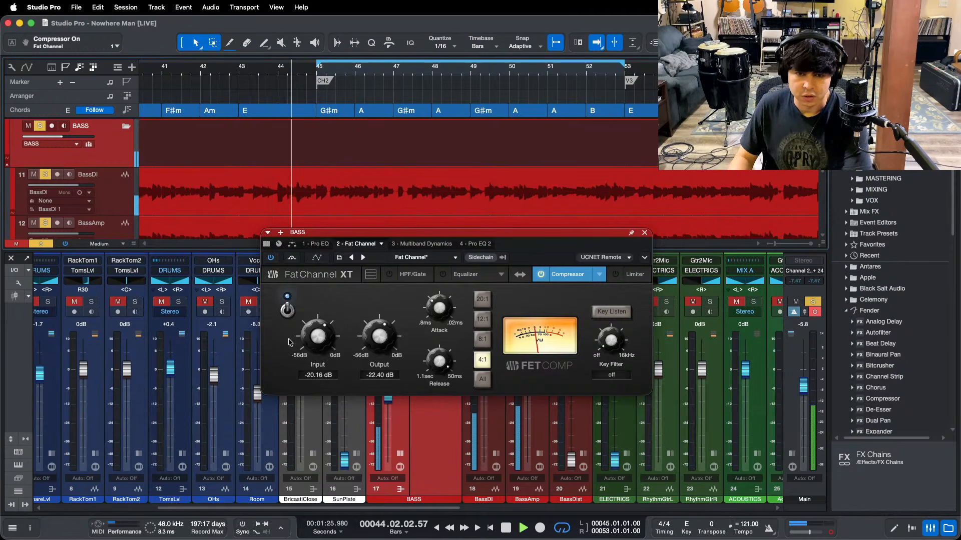
pyautogui.moveTo(295, 342); pyautogui.dragTo(297, 338)
pyautogui.moveTo(380, 336); pyautogui.dragTo(381, 339)
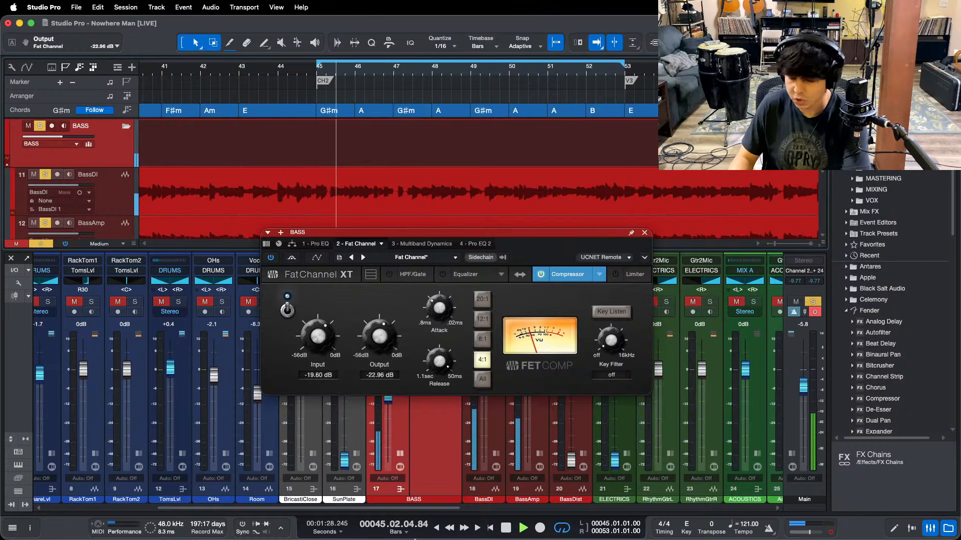
pyautogui.moveTo(442, 536)
pyautogui.click(523, 517)
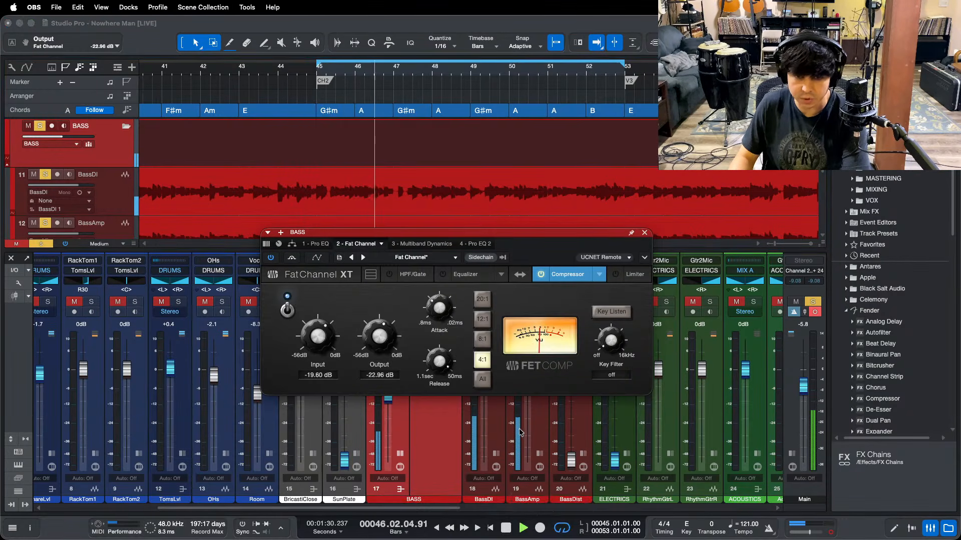
pyautogui.click(875, 491)
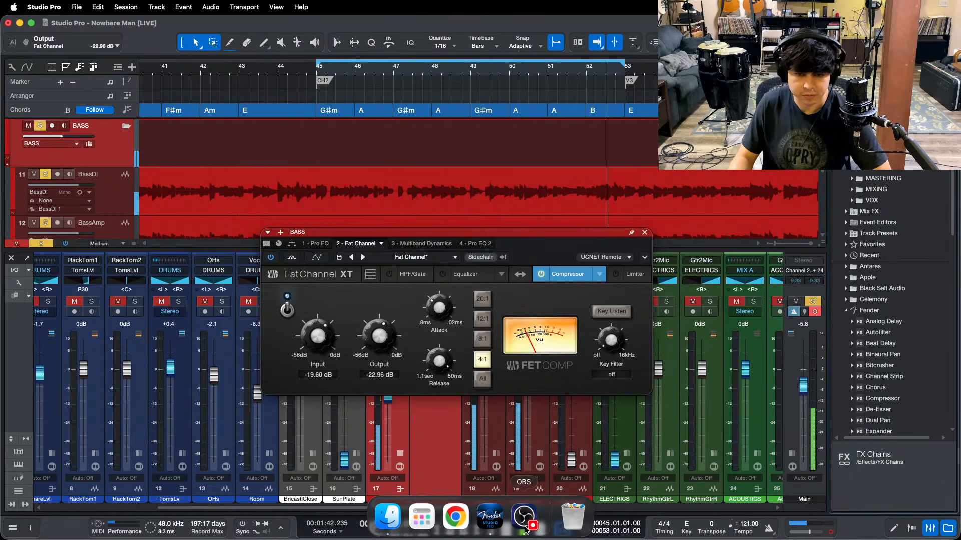
pyautogui.click(524, 518)
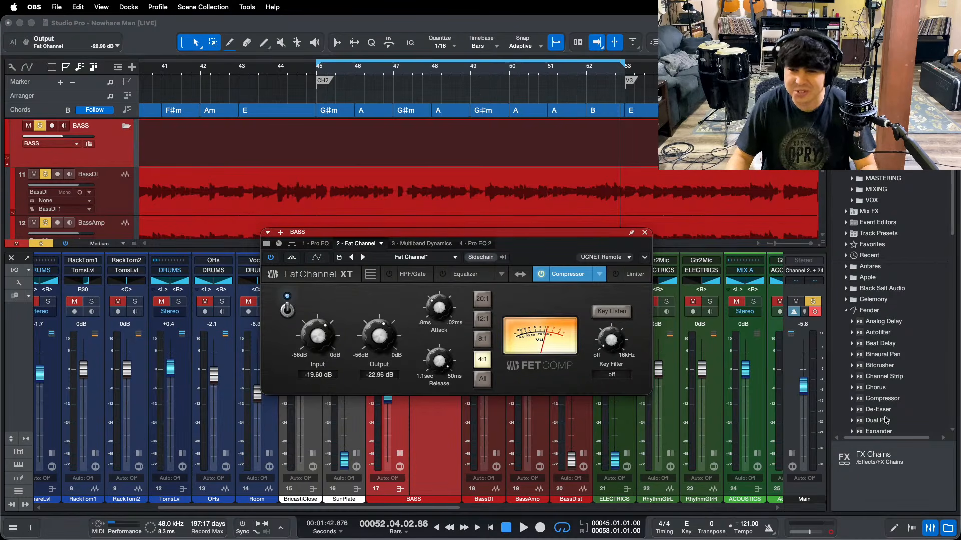
pyautogui.click(901, 487)
# Step: Open the BASS bus's Multiband Dynamics, move its window higher, enable Edit All Relative, and save the session
pyautogui.press('space')
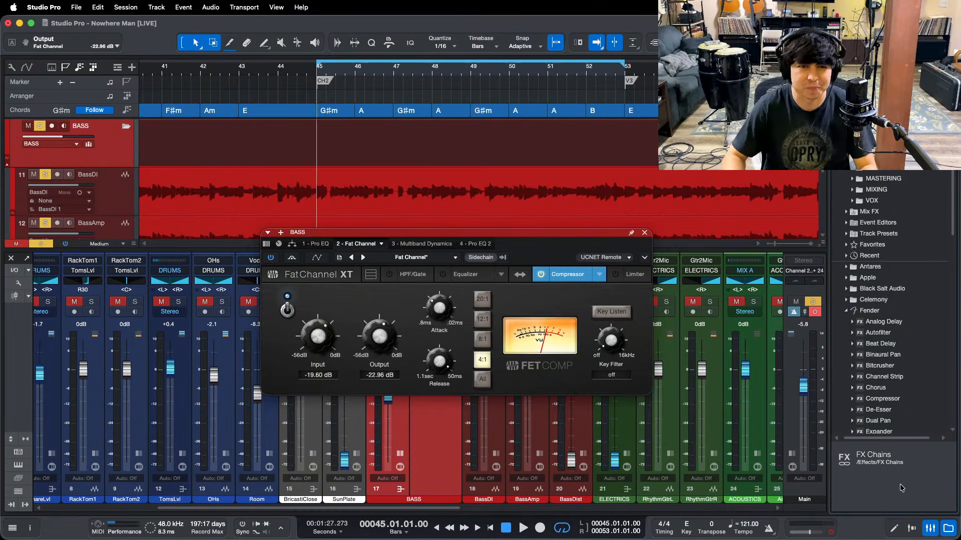
pyautogui.click(403, 244)
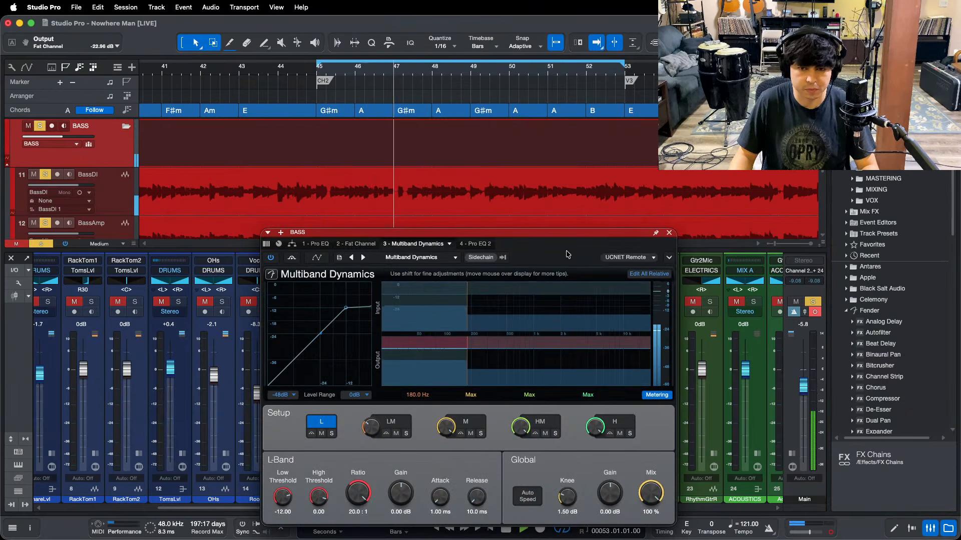
pyautogui.moveTo(393, 233); pyautogui.dragTo(411, 173)
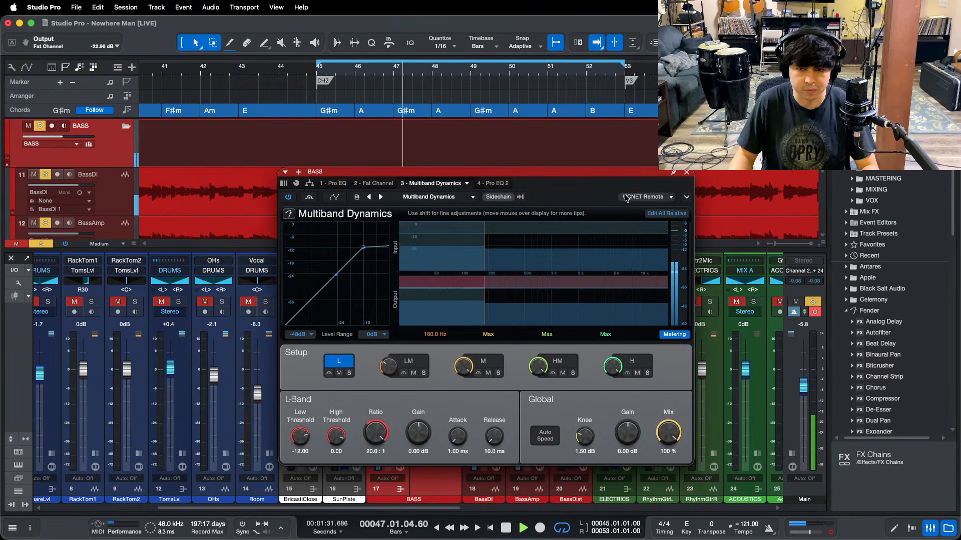
pyautogui.click(657, 214)
pyautogui.press('space')
pyautogui.press('space')
pyautogui.press('super+s')
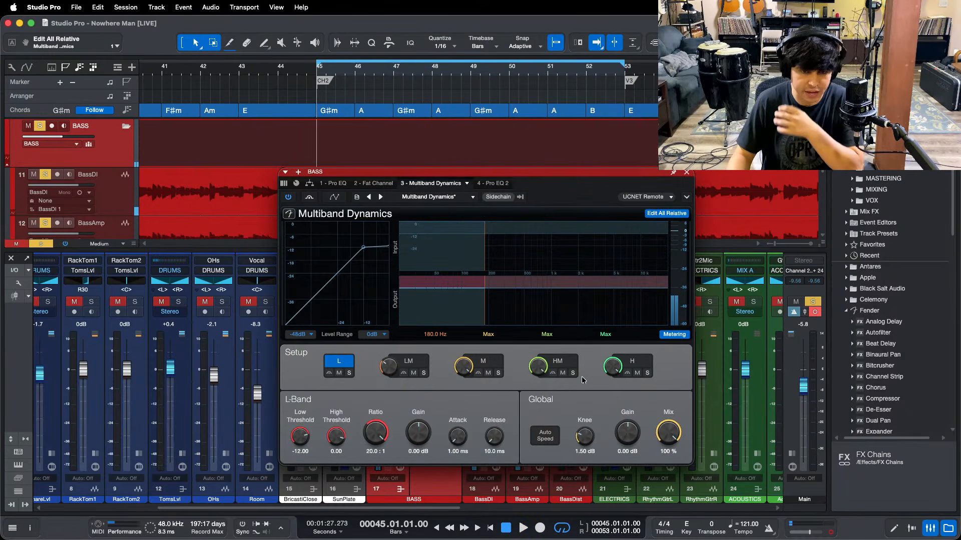
# Step: Solo the low band in Multiband Dynamics and set its low threshold to -24.72 while the loop plays
pyautogui.click(349, 372)
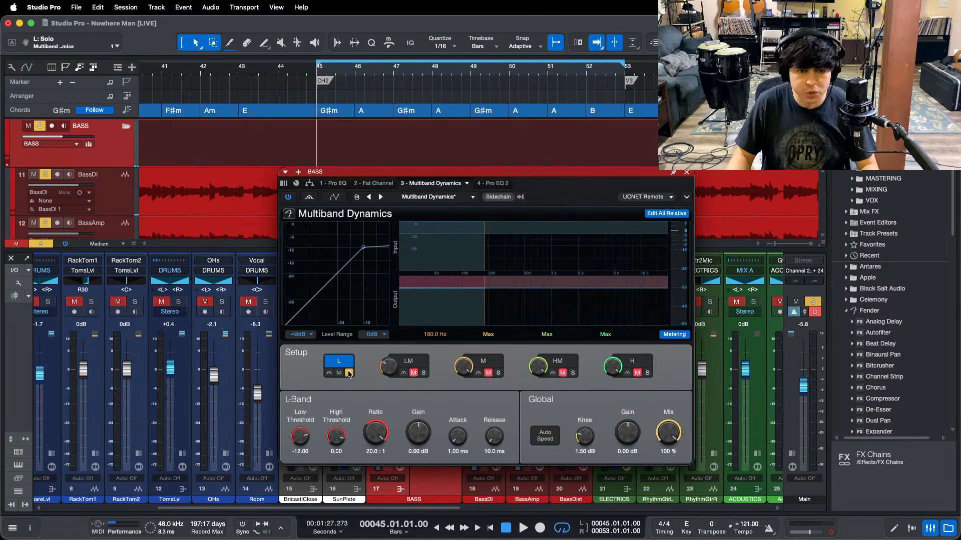
pyautogui.press('space')
pyautogui.scroll(3, 415, 76)
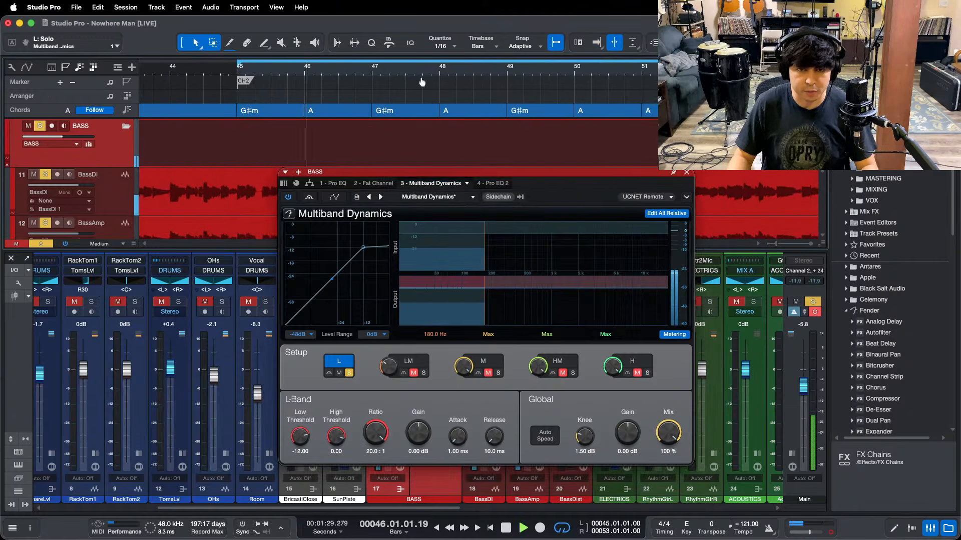
pyautogui.press('f')
pyautogui.moveTo(300, 436); pyautogui.dragTo(309, 437)
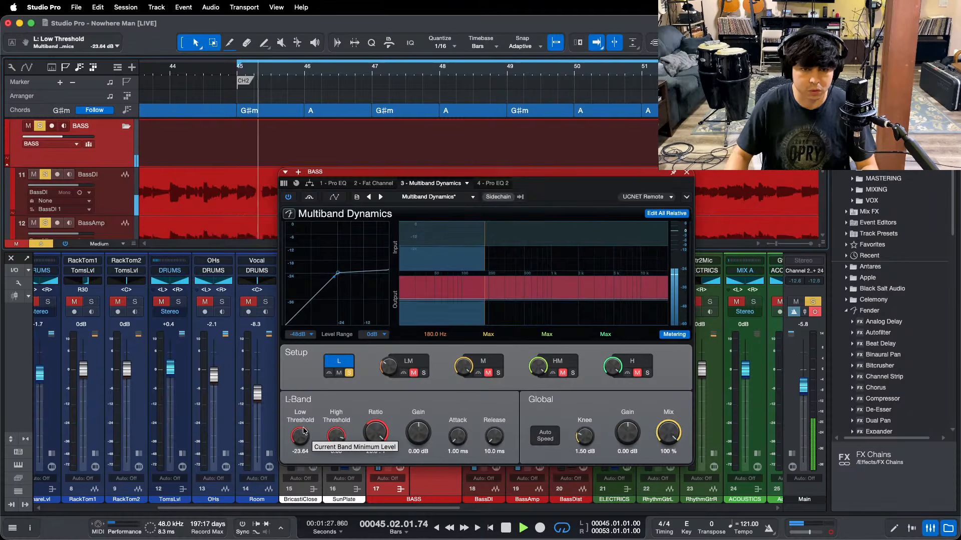
pyautogui.moveTo(303, 431); pyautogui.dragTo(304, 433)
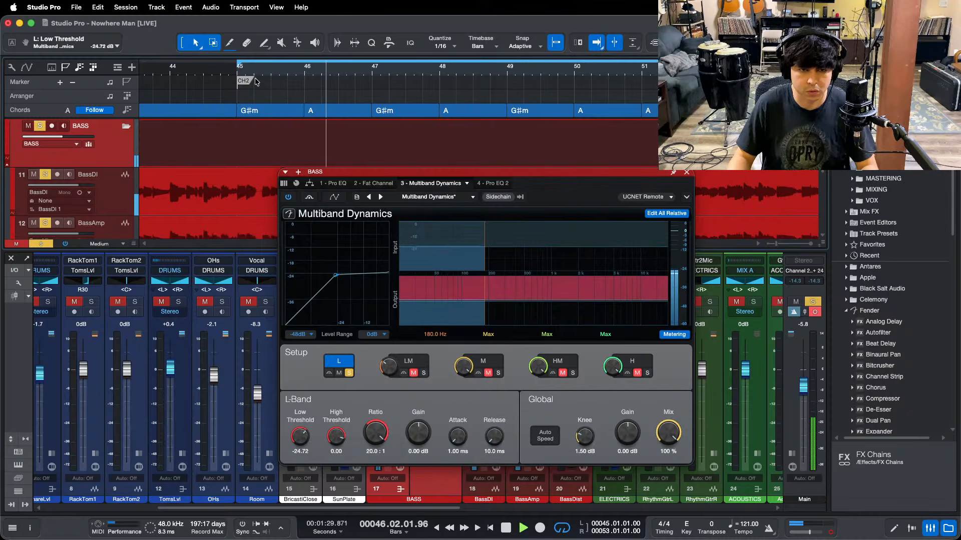
# Step: Fit the whole song in the timeline, play from bar 13, and unsolo the low band
pyautogui.hotkey('shift', 'f')
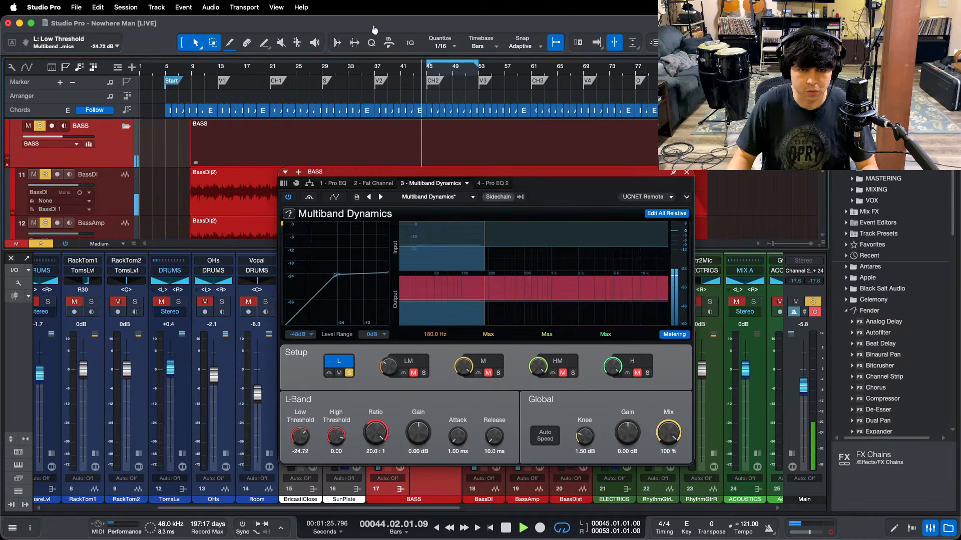
pyautogui.click(223, 69)
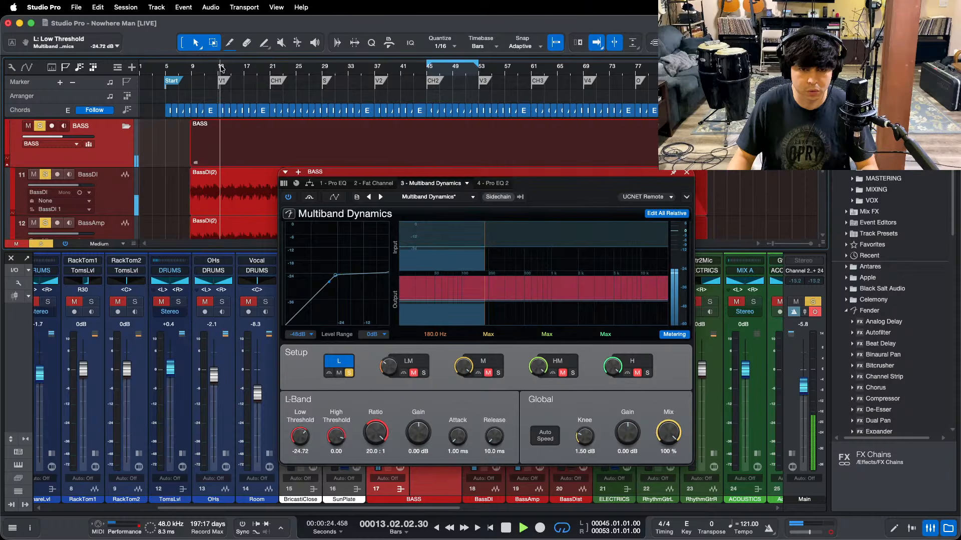
pyautogui.click(349, 372)
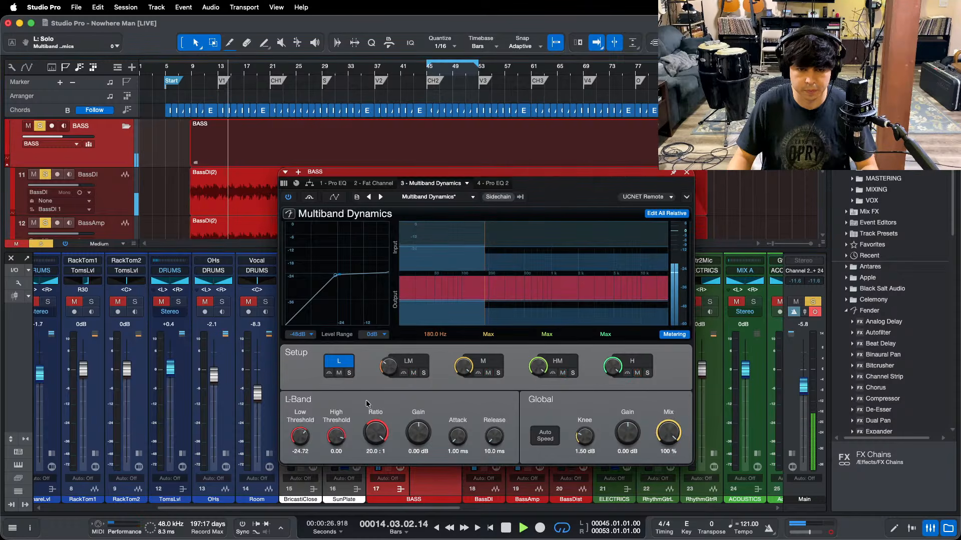
# Step: Boost the LF band by 9.12 dB at 80 Hz in the second Pro EQ and raise the BASS fader to -6.7 dB
pyautogui.click(489, 183)
pyautogui.moveTo(492, 187); pyautogui.dragTo(642, 131)
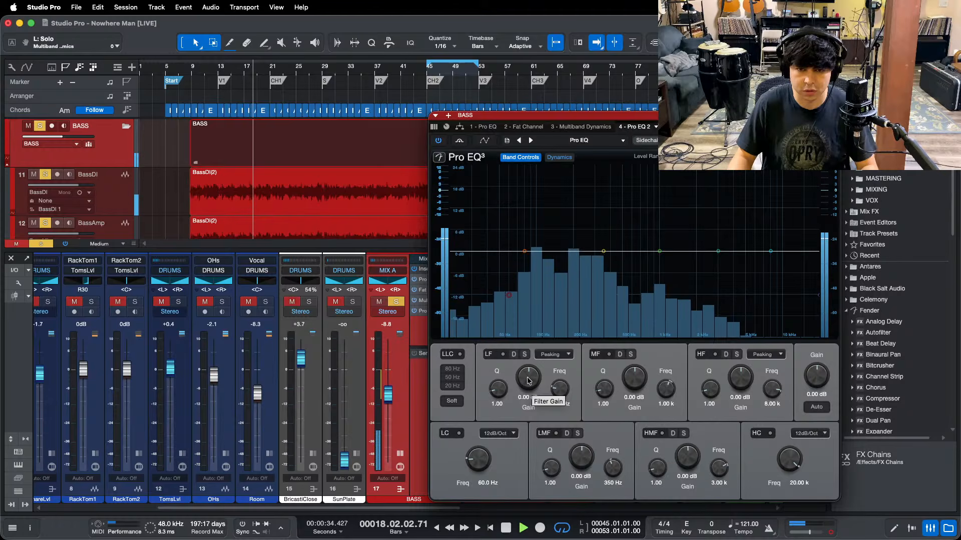
pyautogui.scroll(3, 528, 381)
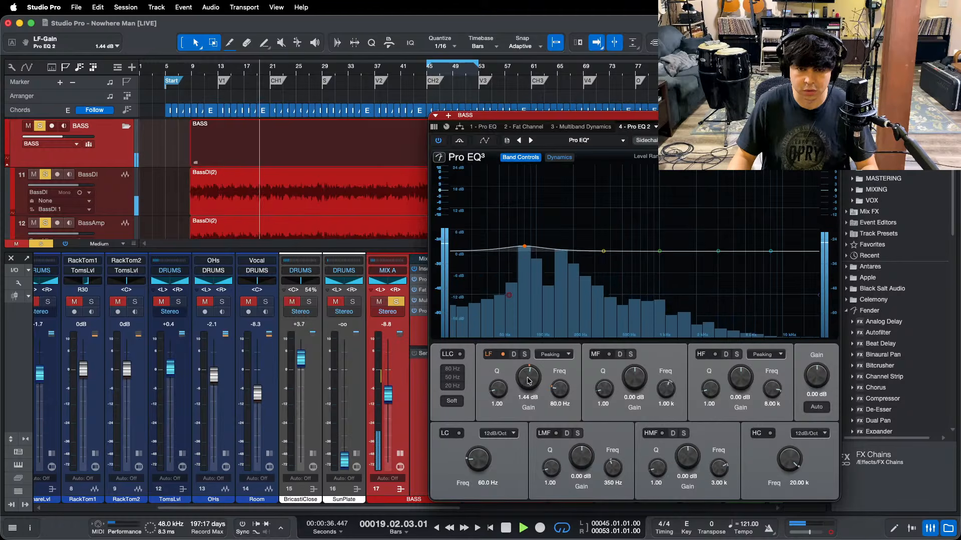
pyautogui.scroll(4, 389, 386)
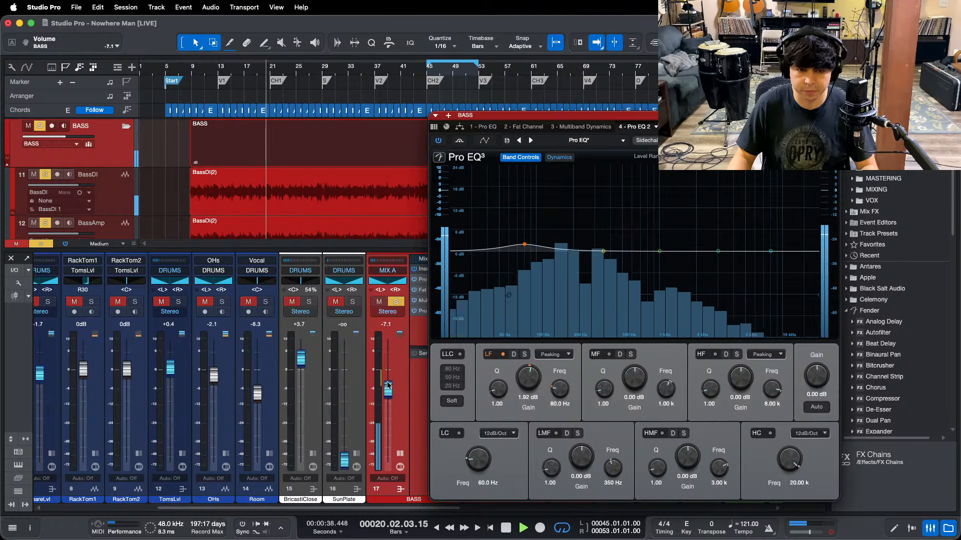
pyautogui.scroll(2, 520, 385)
pyautogui.scroll(6, 522, 385)
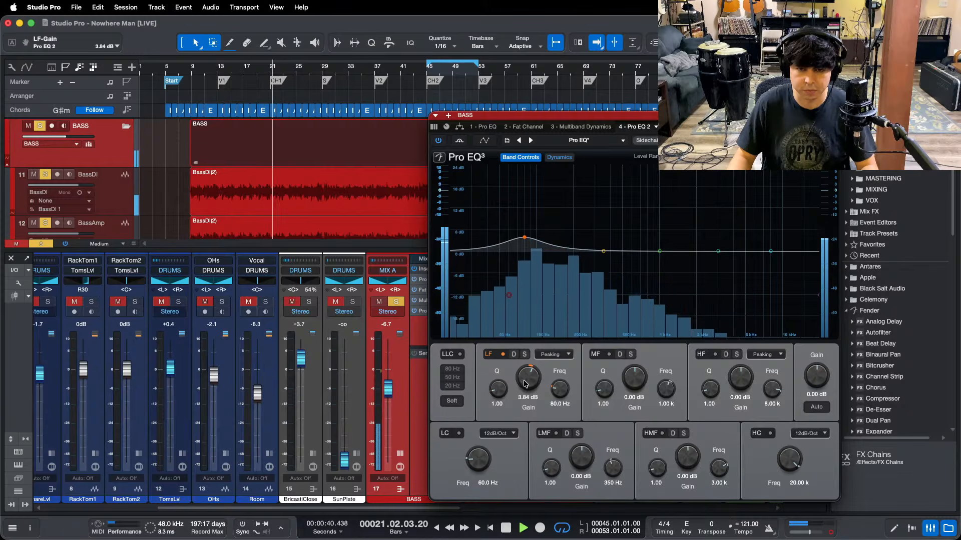
pyautogui.scroll(1, 524, 384)
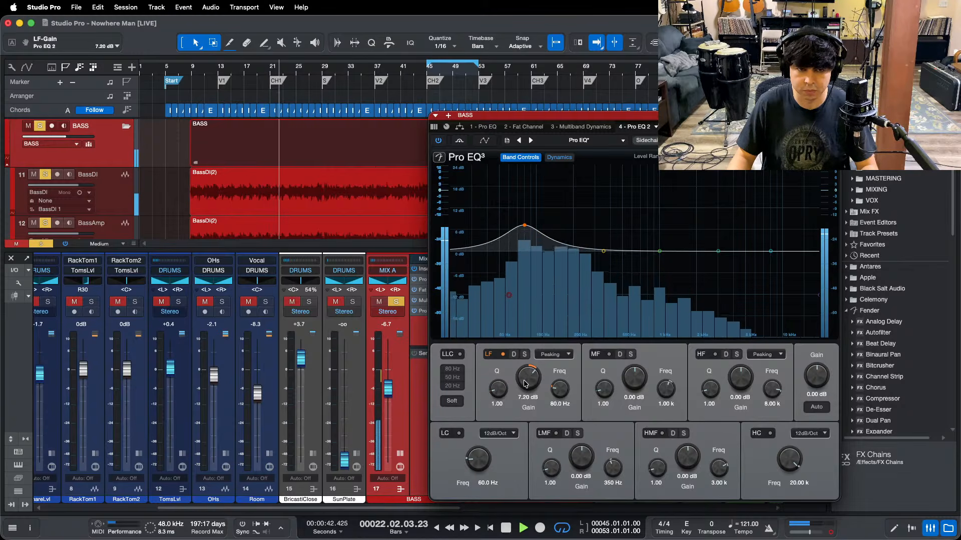
pyautogui.scroll(2, 524, 384)
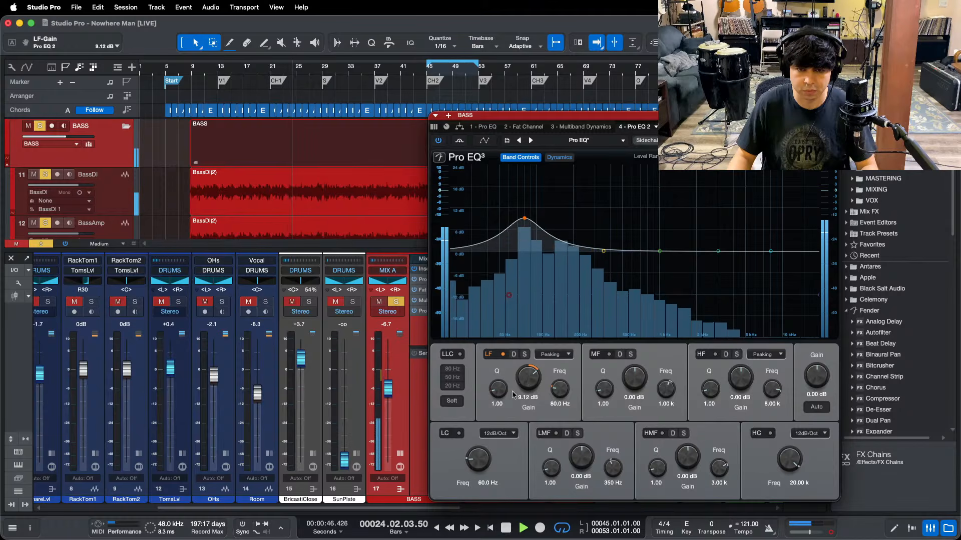
# Step: Set the second Pro EQ's LC frequency to 20 Hz and its LMF band to -3.84 dB at 194 Hz with Q 1.30
pyautogui.scroll(-5, 482, 448)
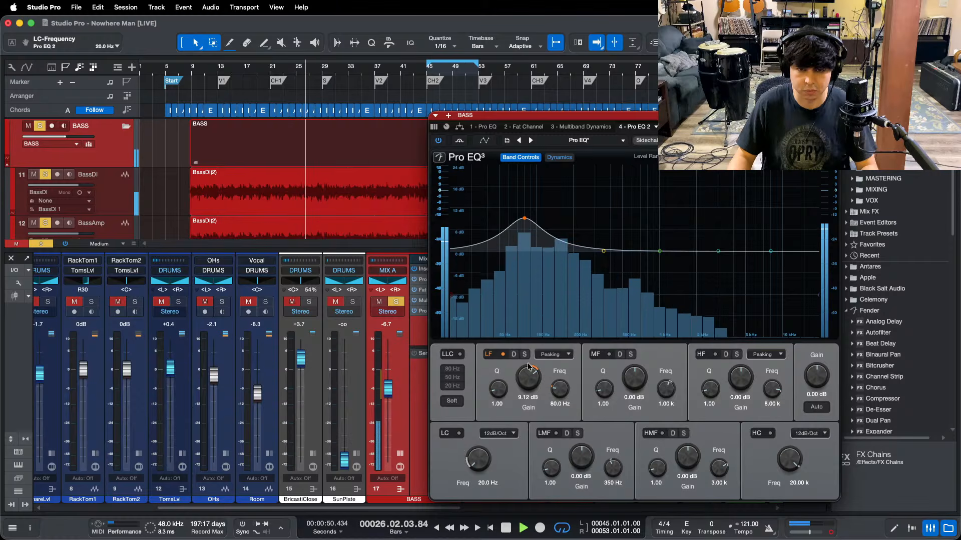
pyautogui.moveTo(582, 243); pyautogui.dragTo(571, 266)
pyautogui.scroll(-1, 583, 489)
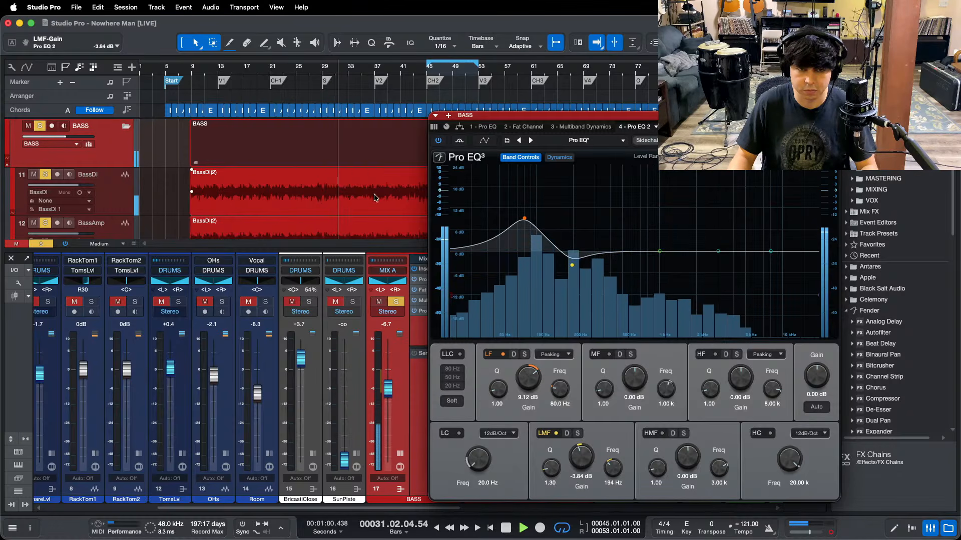
# Step: Refine the second Pro EQ to 9.60 dB LF gain and -4.80 dB LMF gain, checking the LMF band in solo, and stop playback
pyautogui.press('space')
pyautogui.scroll(-2, 582, 459)
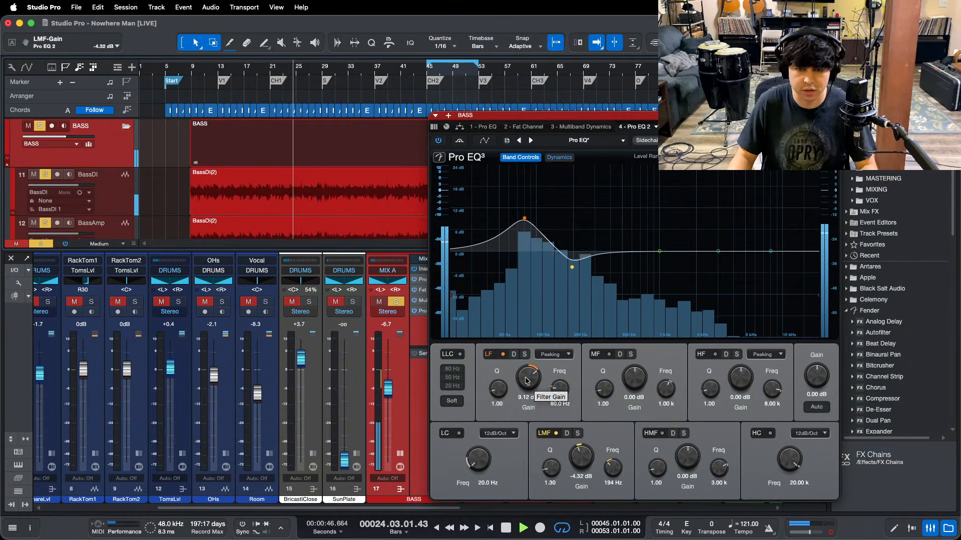
pyautogui.scroll(2, 525, 381)
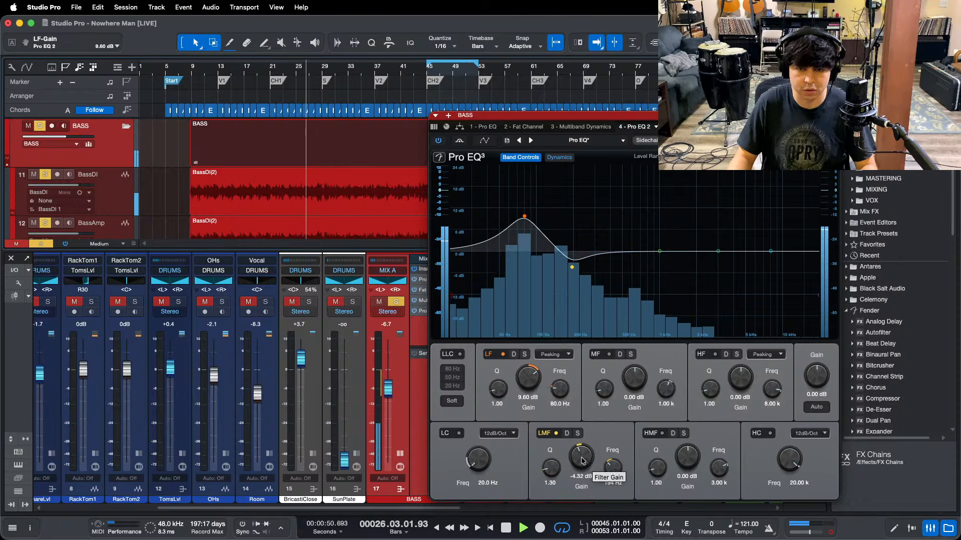
pyautogui.click(545, 433)
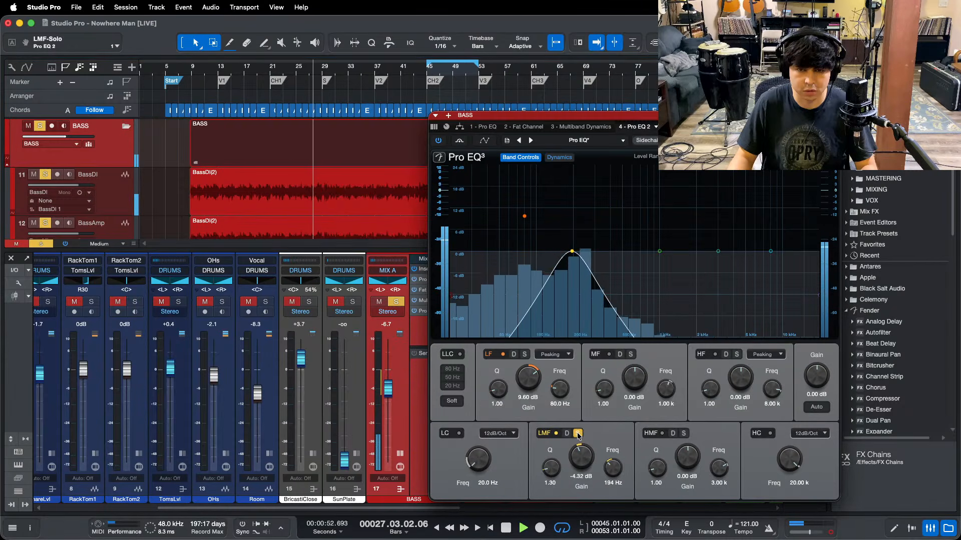
pyautogui.scroll(-2, 583, 458)
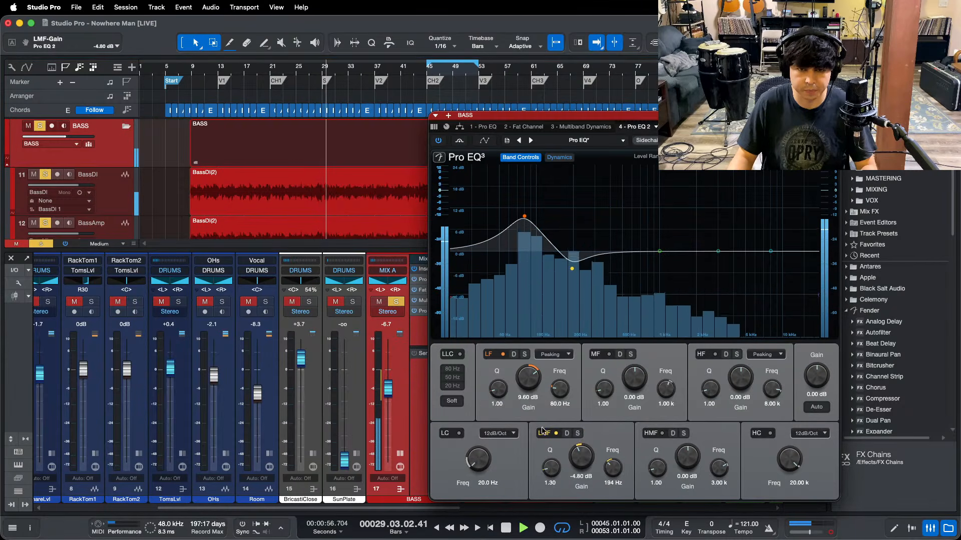
pyautogui.press('space')
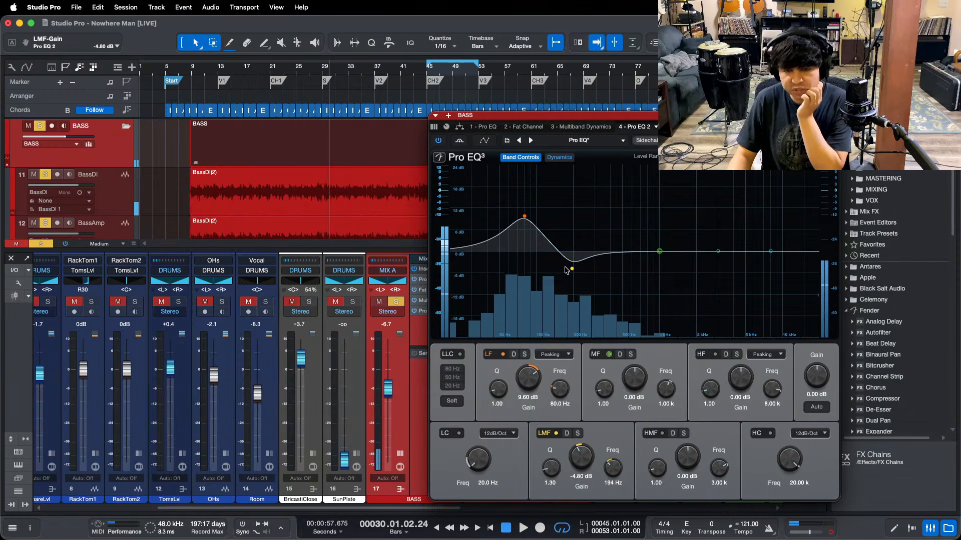
pyautogui.moveTo(471, 526)
pyautogui.click(524, 517)
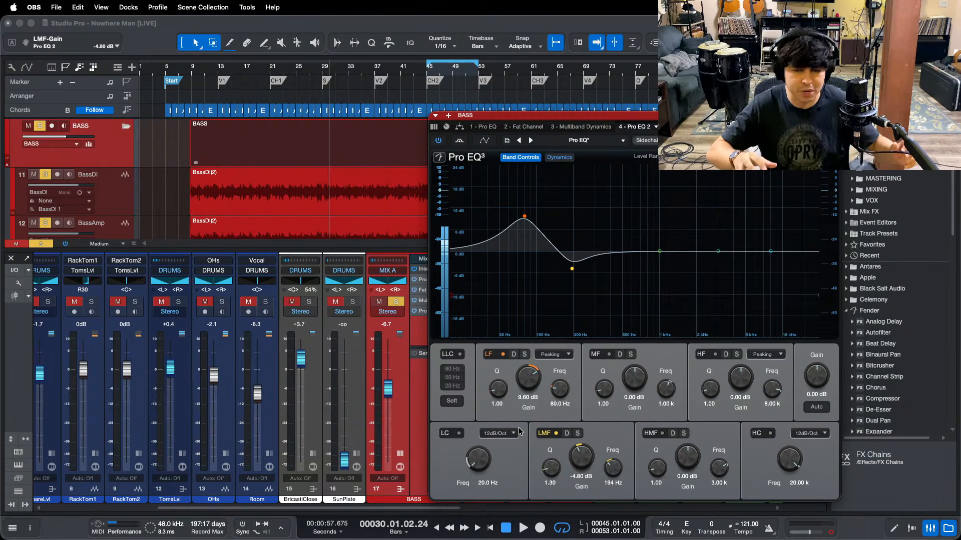
pyautogui.click(871, 479)
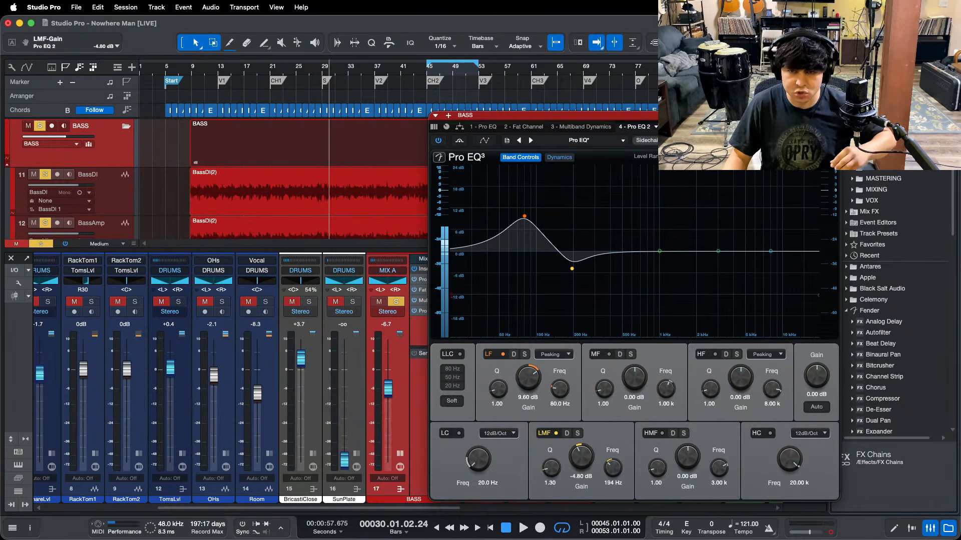
# Step: Close the second Pro EQ on the BASS bus and play the soloed bass from the loop start at bar 45
pyautogui.moveTo(739, 134); pyautogui.dragTo(603, 125)
pyautogui.press('super+w')
pyautogui.press('KP_1')
pyautogui.press('space')
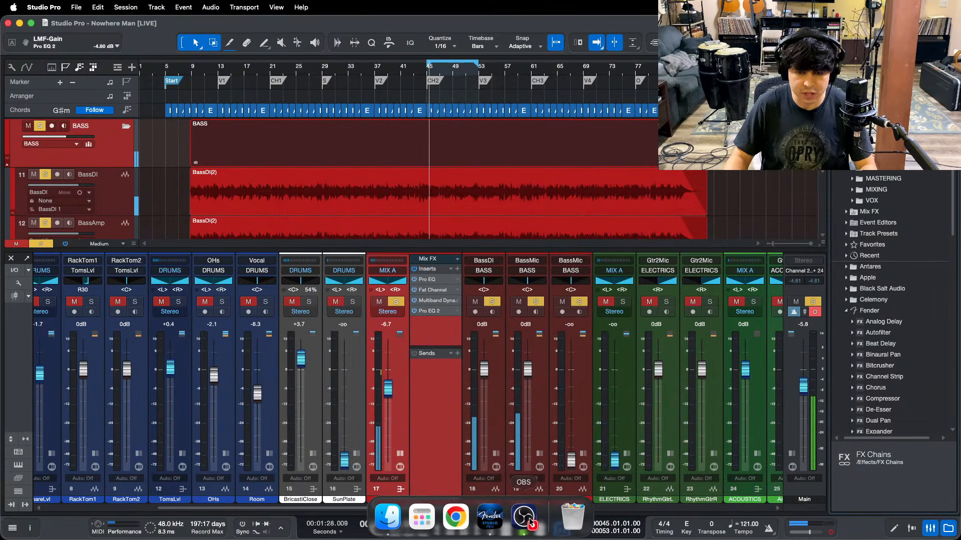
pyautogui.click(525, 536)
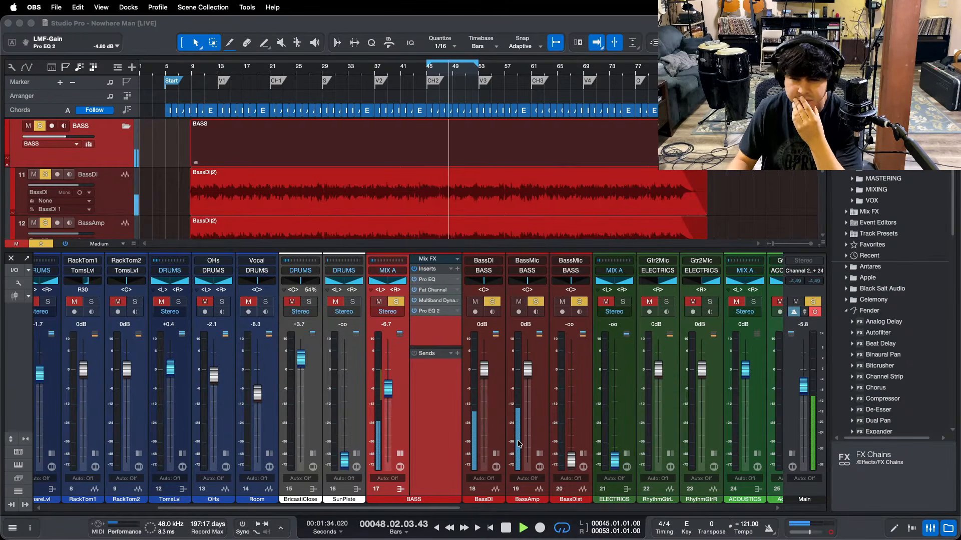
pyautogui.click(846, 490)
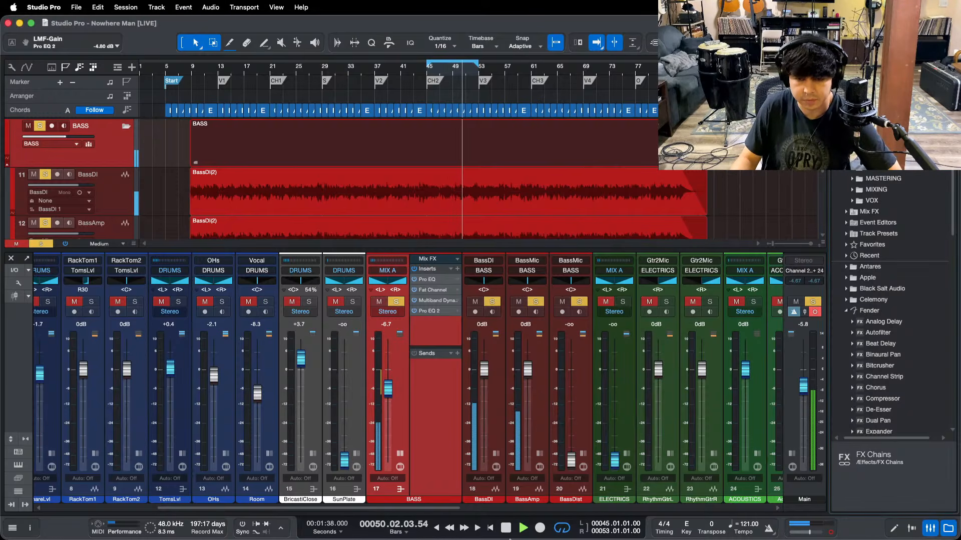
pyautogui.moveTo(490, 520)
pyautogui.click(524, 518)
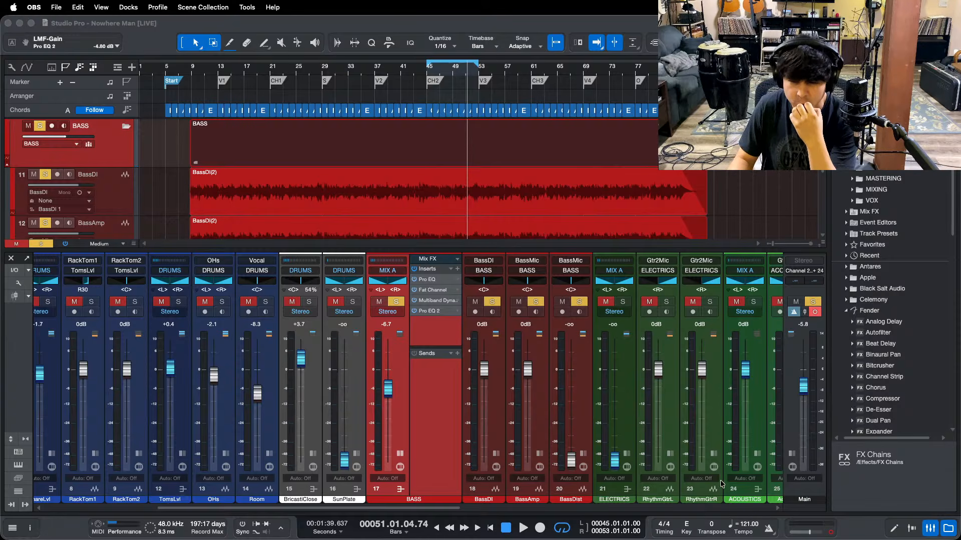
pyautogui.click(879, 490)
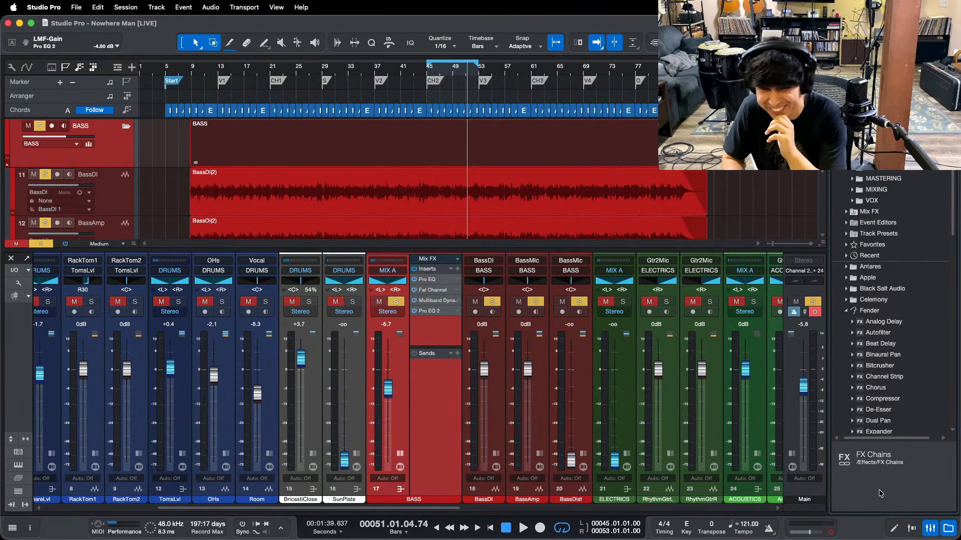
# Step: Return to the loop start, zoom the timeline to the loop range, and play the soloed bass from bar 45
pyautogui.press('KP_1')
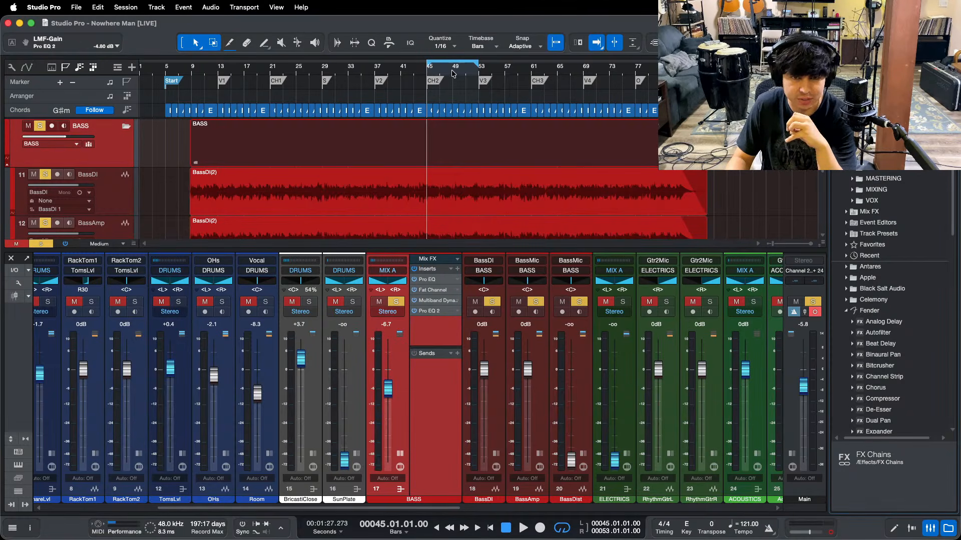
pyautogui.hotkey('shift', 'l')
pyautogui.press('space')
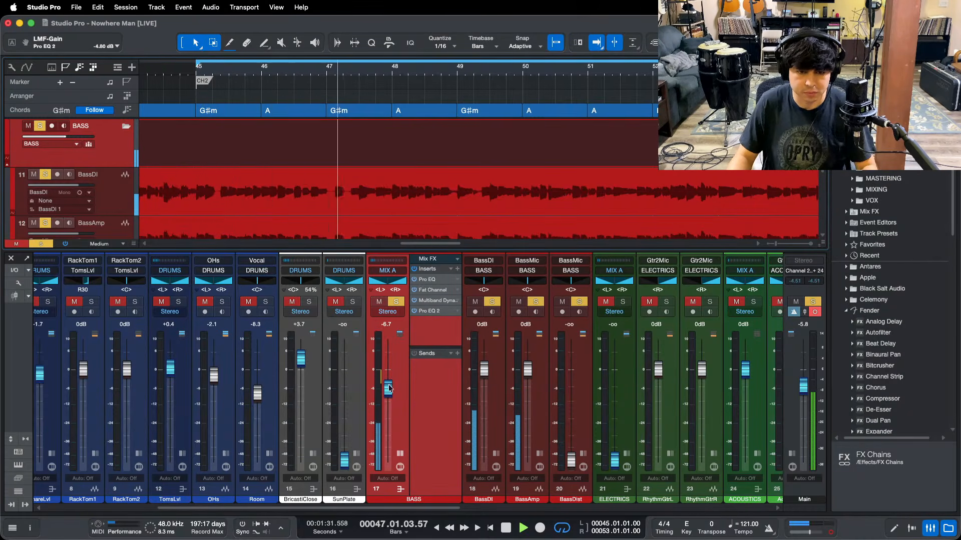
# Step: In the BASS bus's first Pro EQ, boost the MF band by 4.32 dB and the HMF band by 15.36 dB
pyautogui.click(426, 279)
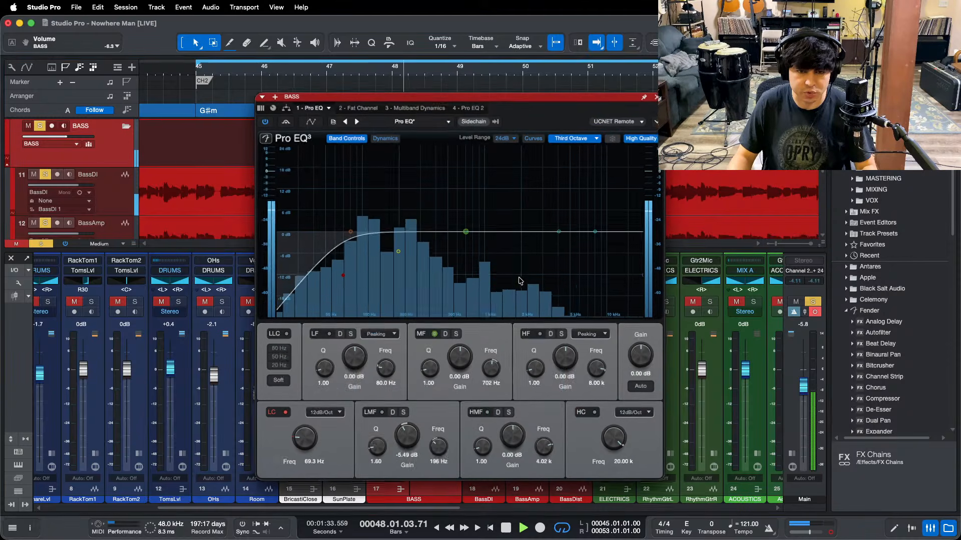
pyautogui.moveTo(458, 362); pyautogui.dragTo(458, 361)
pyautogui.scroll(5, 457, 357)
pyautogui.scroll(1, 457, 360)
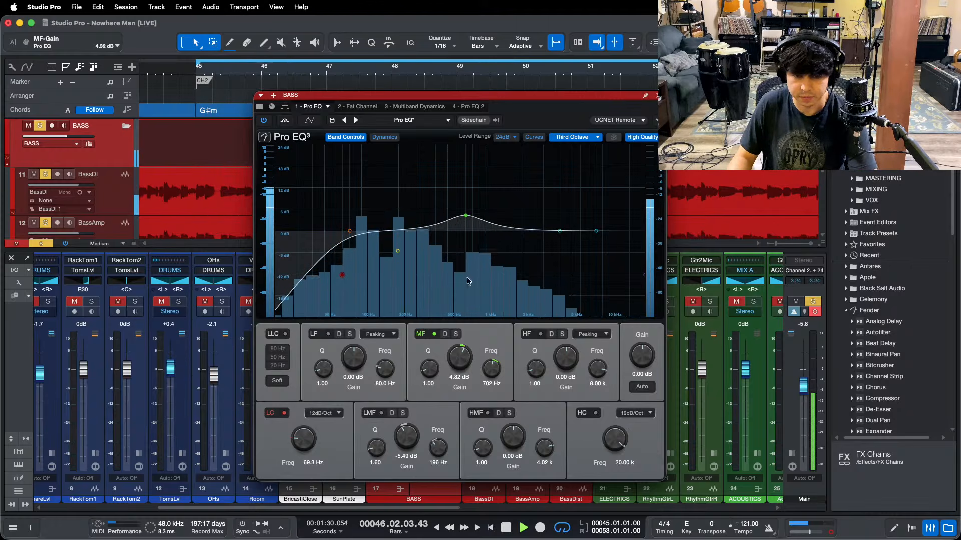
pyautogui.scroll(14, 513, 443)
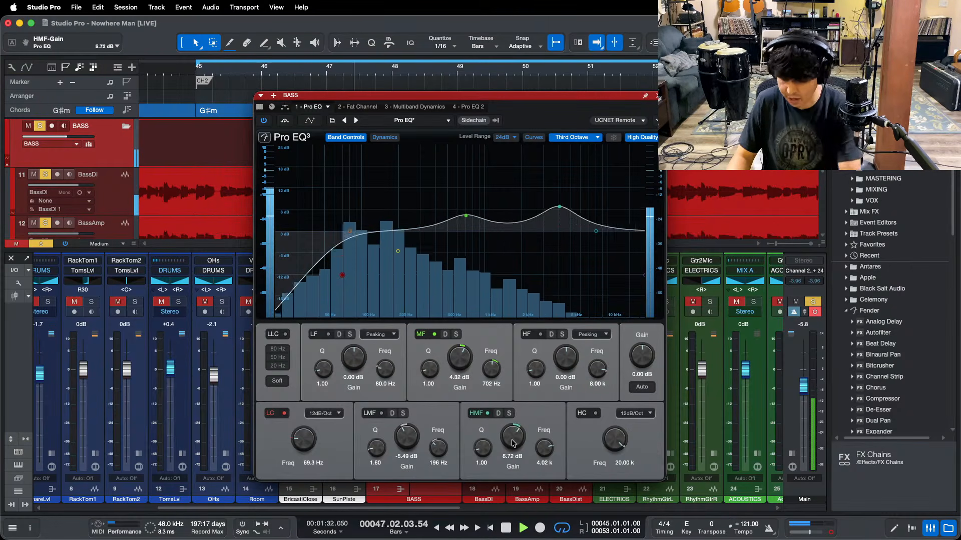
pyautogui.scroll(11, 513, 442)
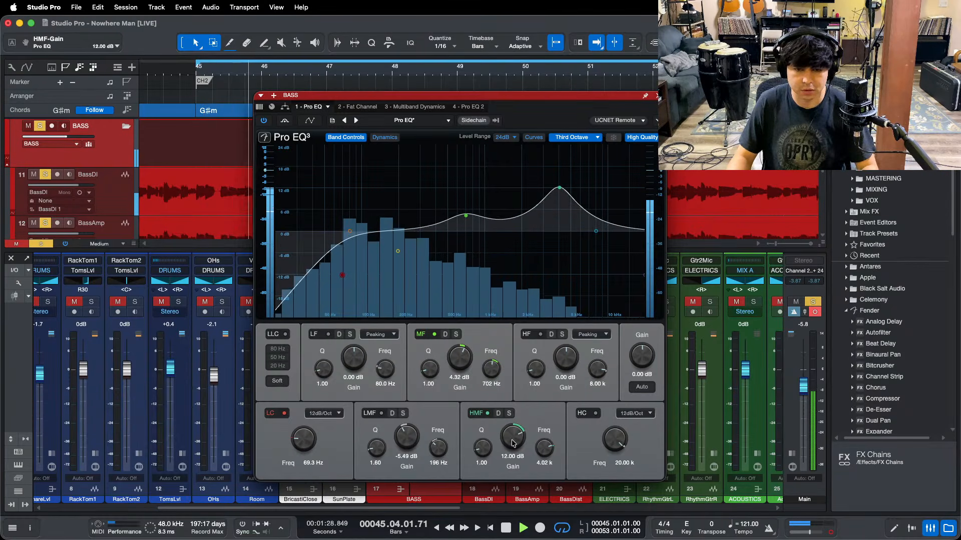
pyautogui.scroll(6, 513, 442)
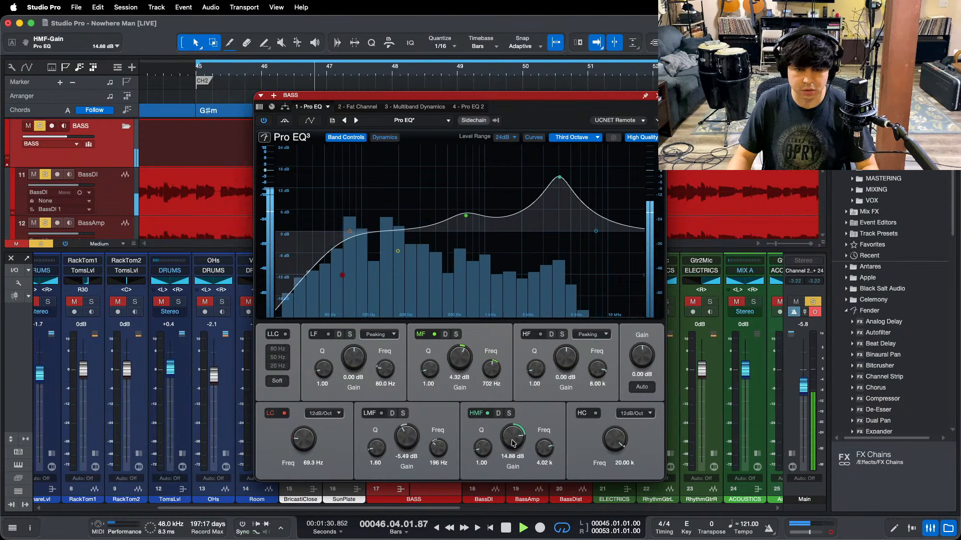
pyautogui.scroll(1, 512, 443)
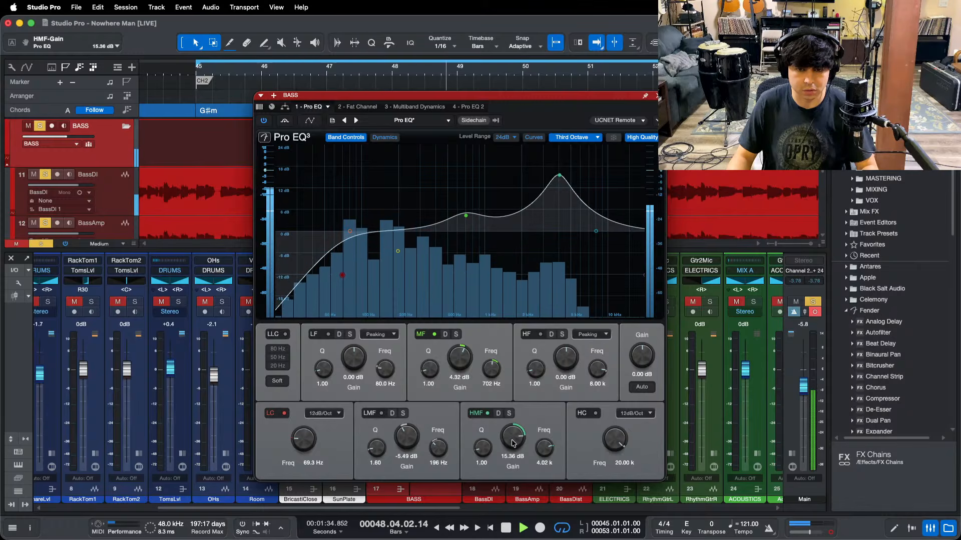
# Step: In the bass Multiband Dynamics, turn off relative editing and set the LM band's low threshold to -25.80 dB while checking it in solo
pyautogui.click(415, 106)
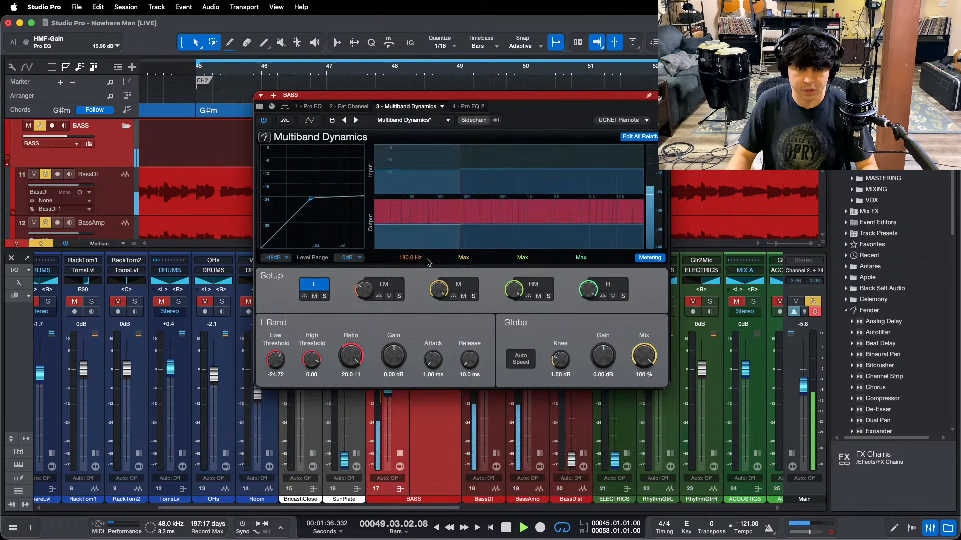
pyautogui.click(381, 285)
pyautogui.click(399, 296)
pyautogui.click(640, 136)
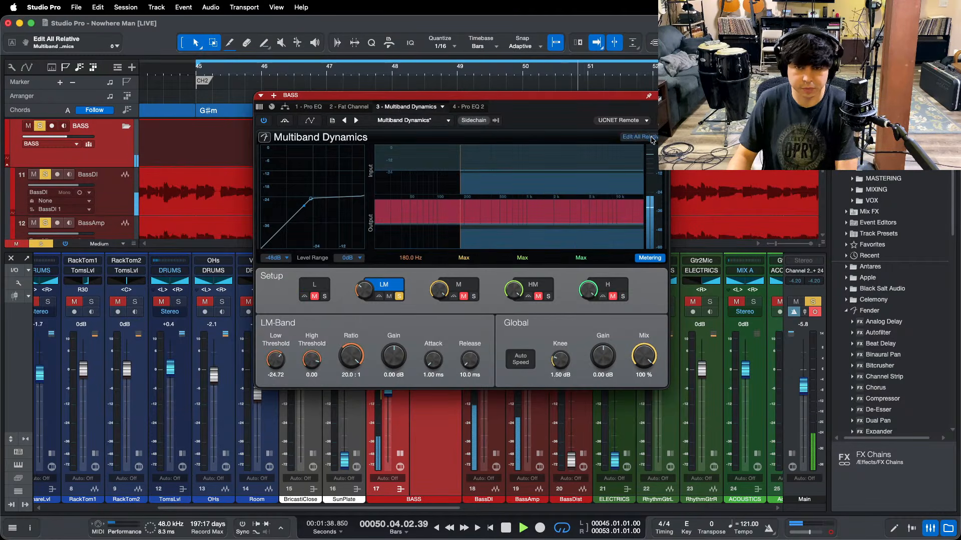
pyautogui.scroll(-2, 275, 360)
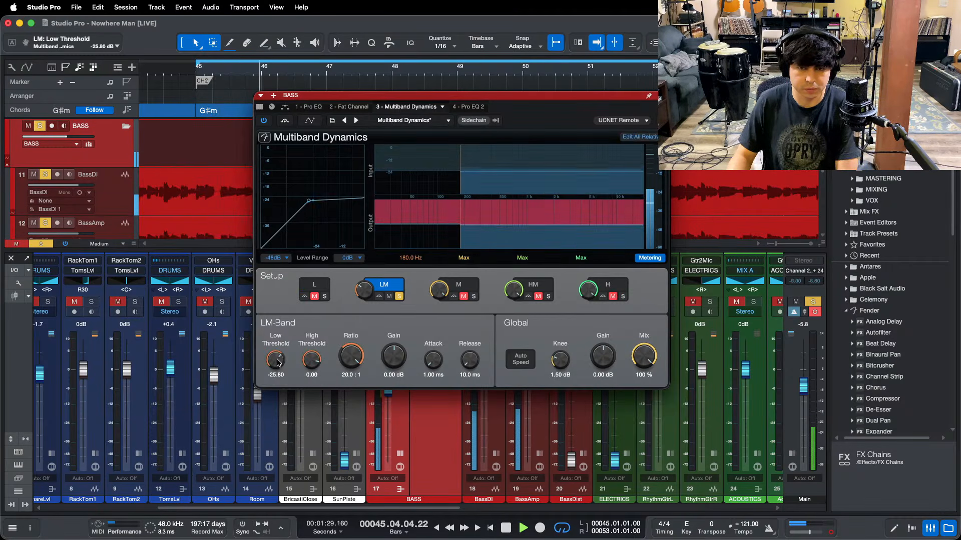
pyautogui.click(399, 296)
pyautogui.click(309, 106)
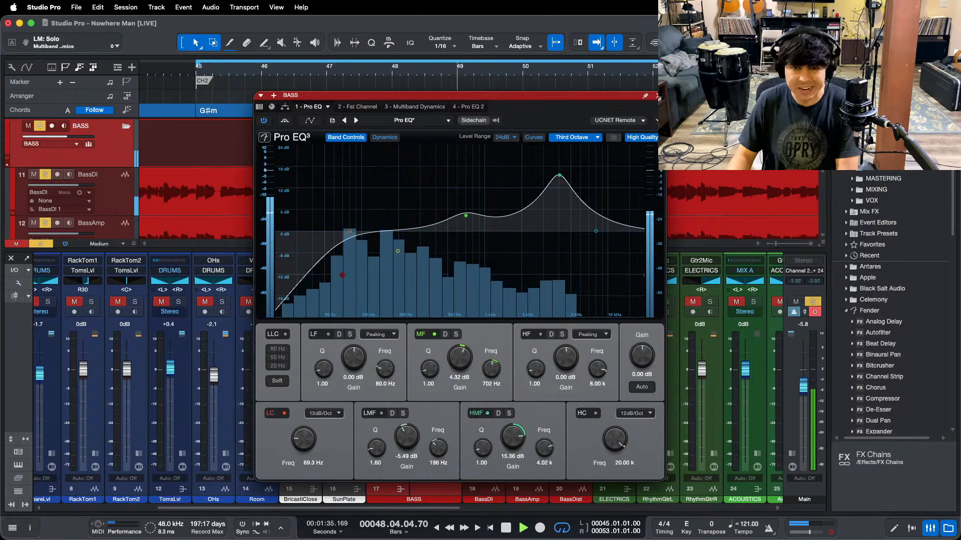
pyautogui.press('super+w')
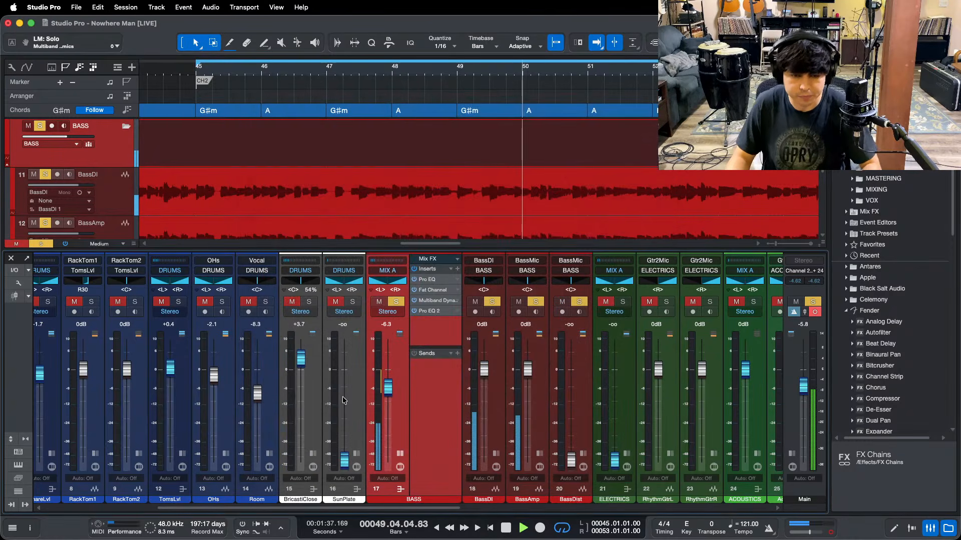
# Step: Unsolo the BASS bus, fit the whole song in the timeline, and play the full mix from the V1 marker
pyautogui.press('s')
pyautogui.press('KP_1')
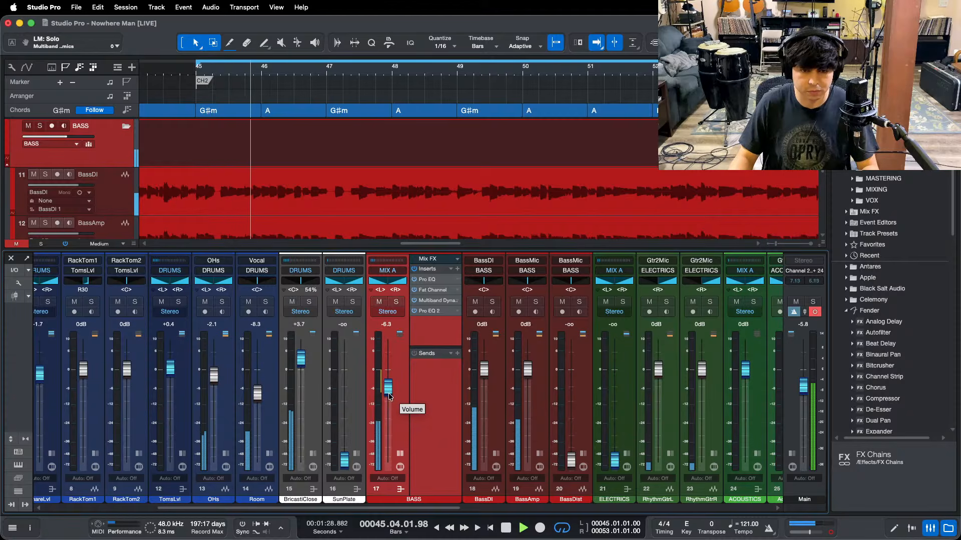
pyautogui.press('z')
pyautogui.press('f')
pyautogui.click(222, 80)
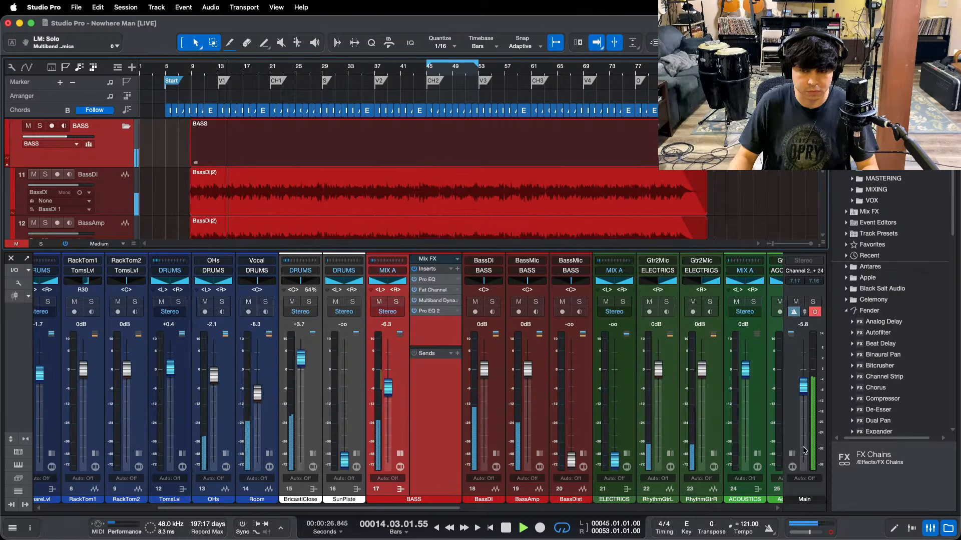
# Step: Enable the Pro EQ 2 insert on the Main channel, load its ReferenceEQ preset, and close the plug-in
pyautogui.click(800, 288)
pyautogui.rightClick(793, 281)
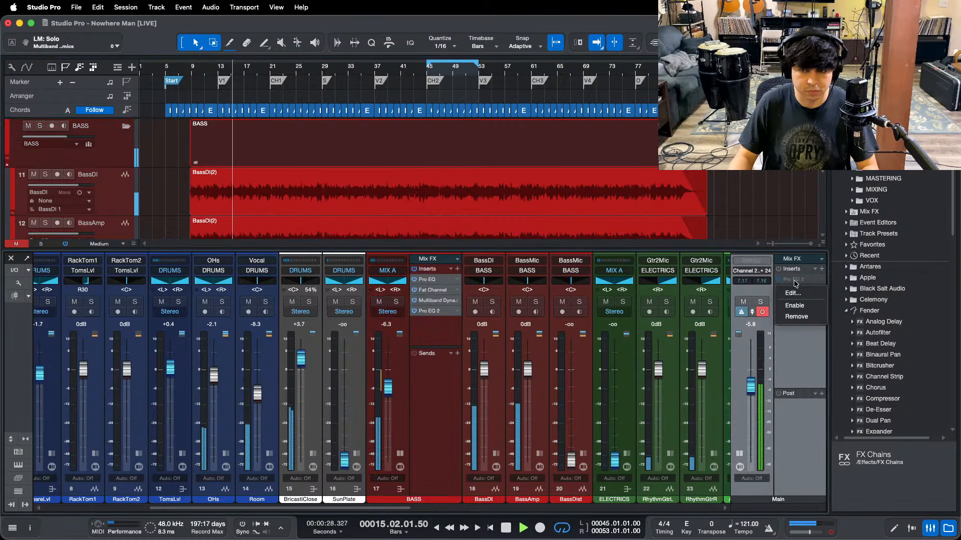
pyautogui.click(795, 309)
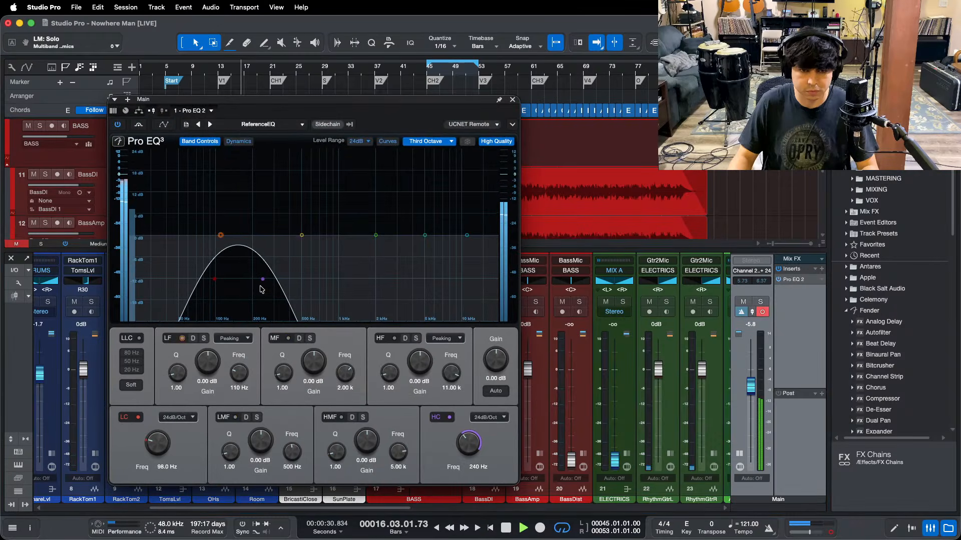
pyautogui.click(258, 124)
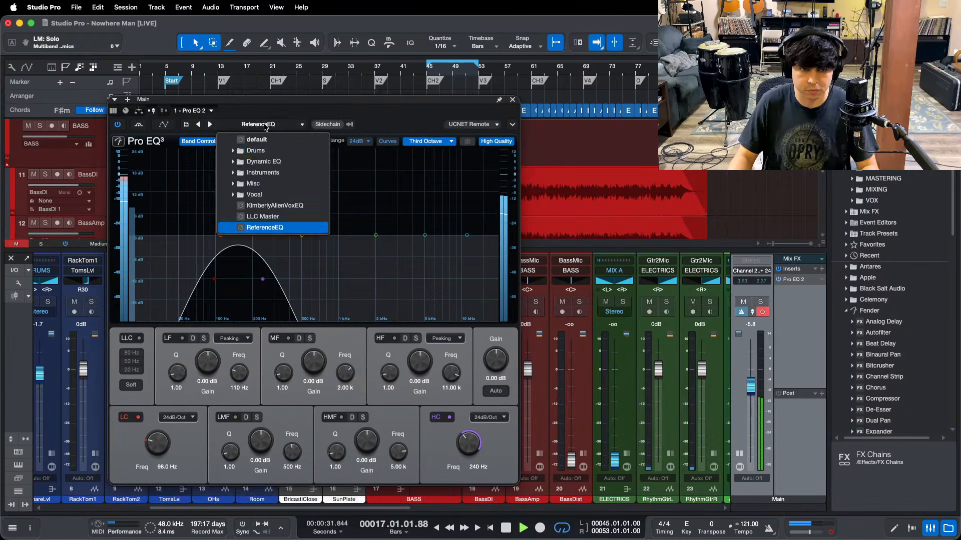
pyautogui.click(254, 228)
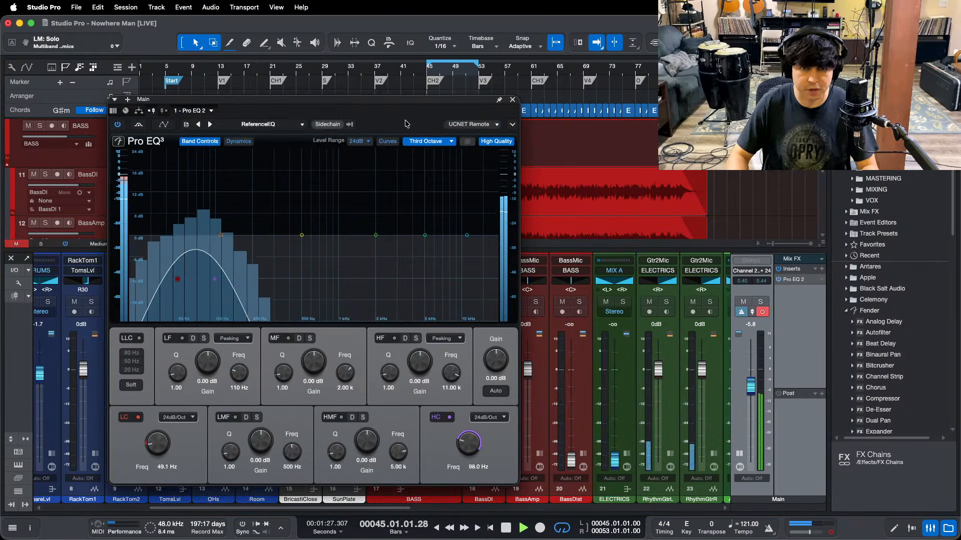
pyautogui.click(513, 99)
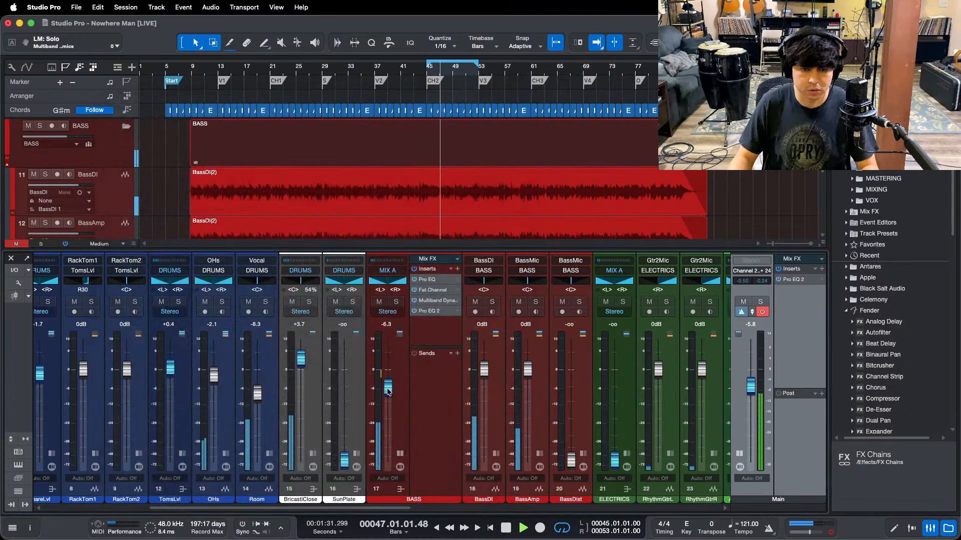
# Step: Raise the BASS fader to -5.8 dB and check the level against the mix from bar 13
pyautogui.moveTo(388, 390); pyautogui.dragTo(388, 389)
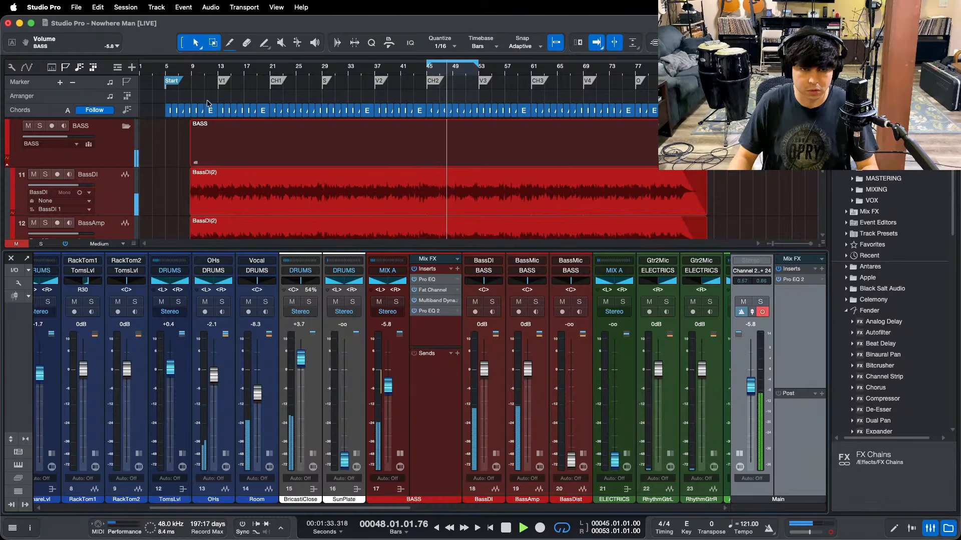
pyautogui.click(218, 72)
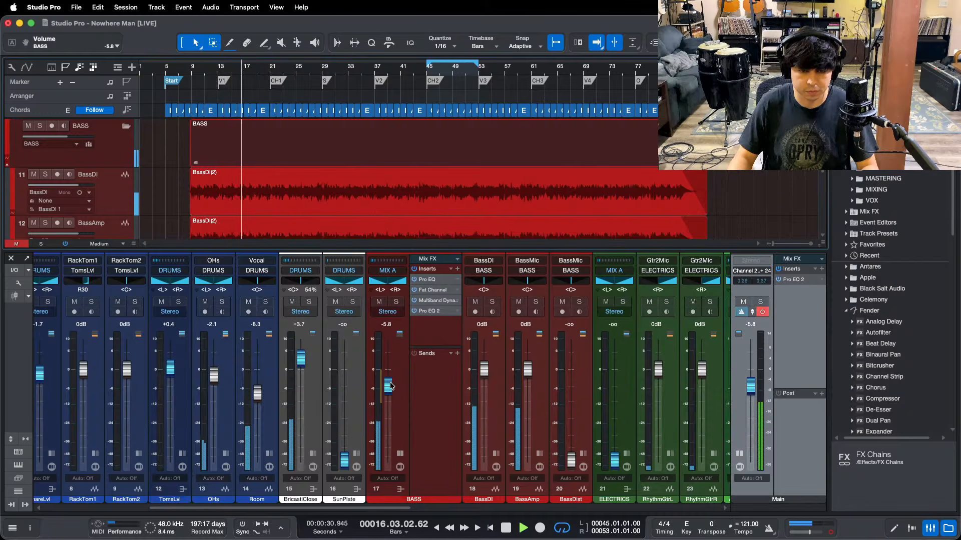
pyautogui.moveTo(391, 386); pyautogui.dragTo(391, 384)
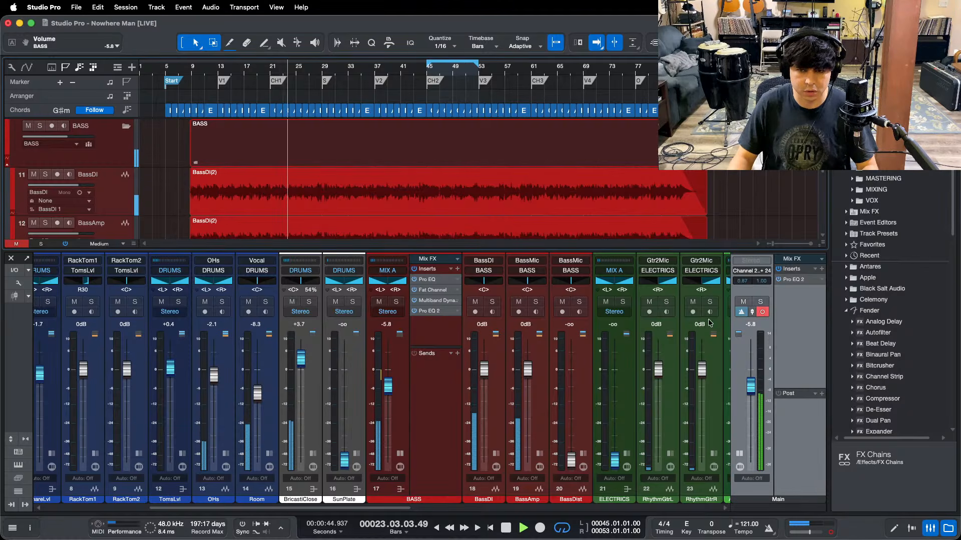
# Step: Collapse the BASS channel's inserts and reset the Acoustic channel's fader to 0 dB
pyautogui.click(400, 455)
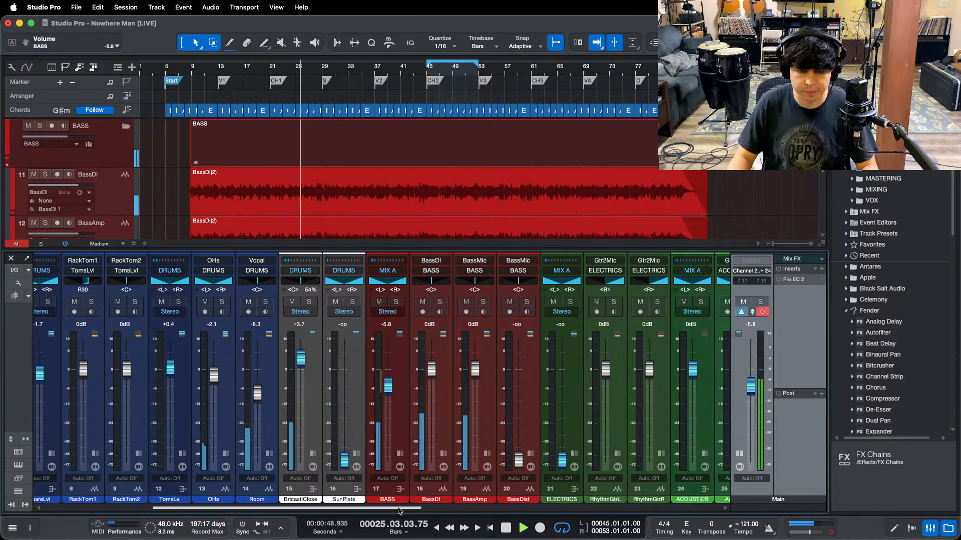
pyautogui.hscroll(6, 495, 470)
pyautogui.keyDown('alt'); pyautogui.click(482, 456); pyautogui.keyUp('alt')
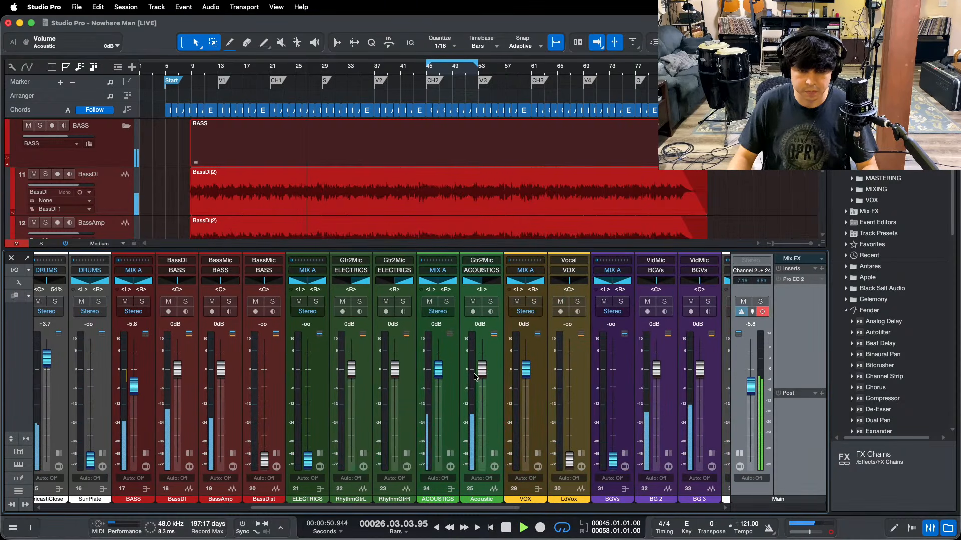
pyautogui.click(523, 520)
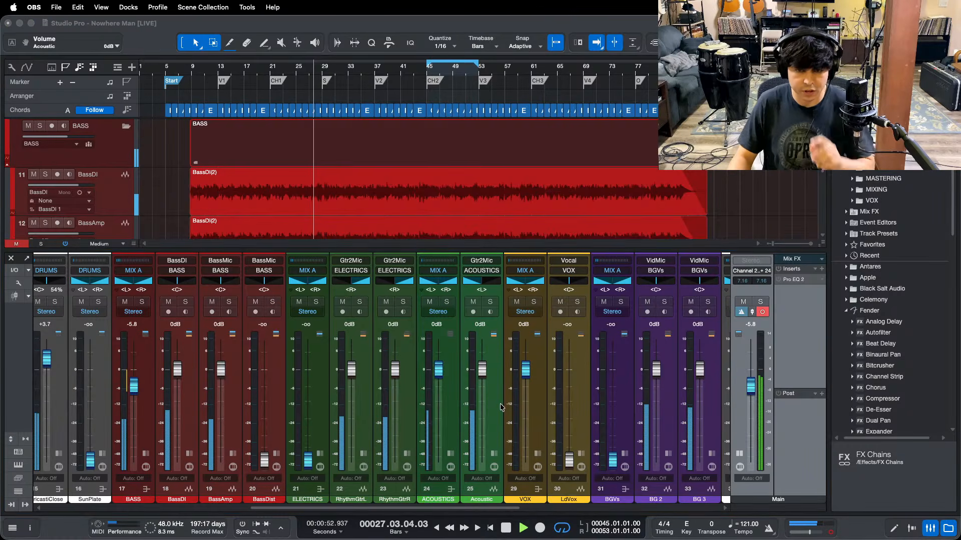
pyautogui.click(897, 480)
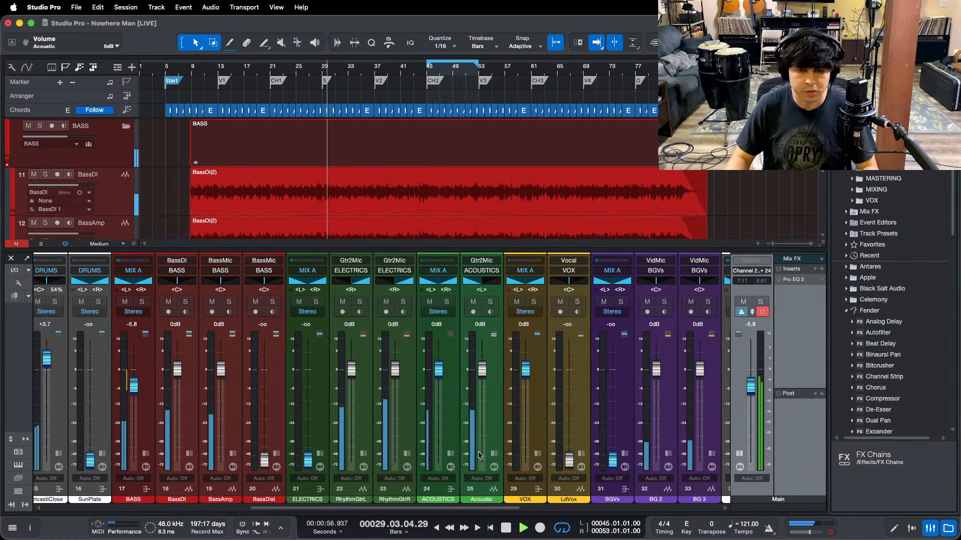
# Step: Expand and solo the Acoustic channel, and load the AcousticGtr FX chain from the GUITARS folder onto its inserts
pyautogui.moveTo(449, 506); pyautogui.dragTo(458, 506)
pyautogui.click(445, 320)
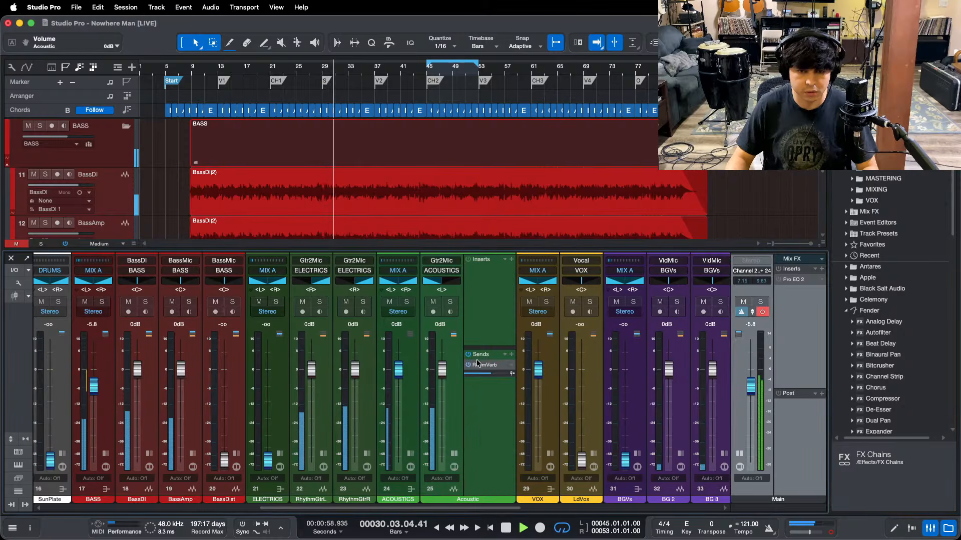
pyautogui.press('s')
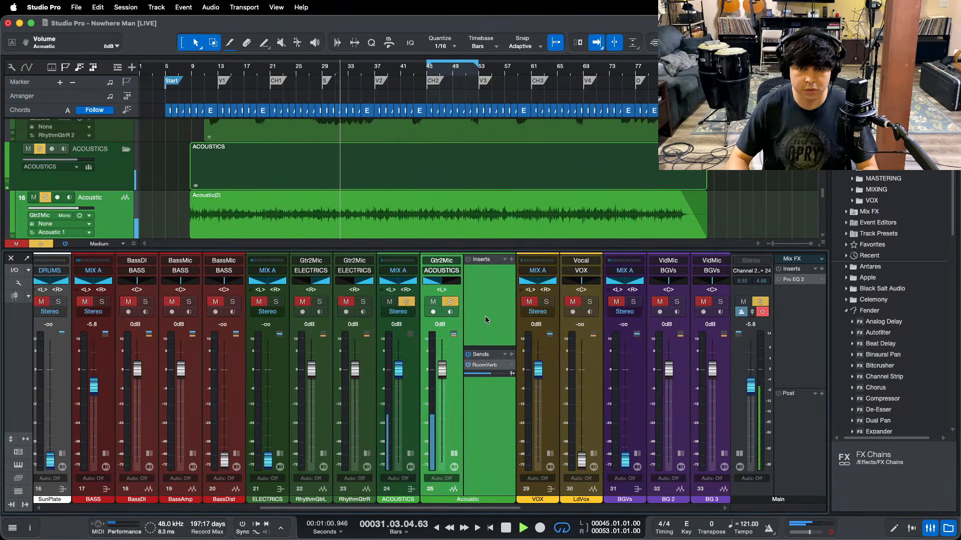
pyautogui.click(504, 260)
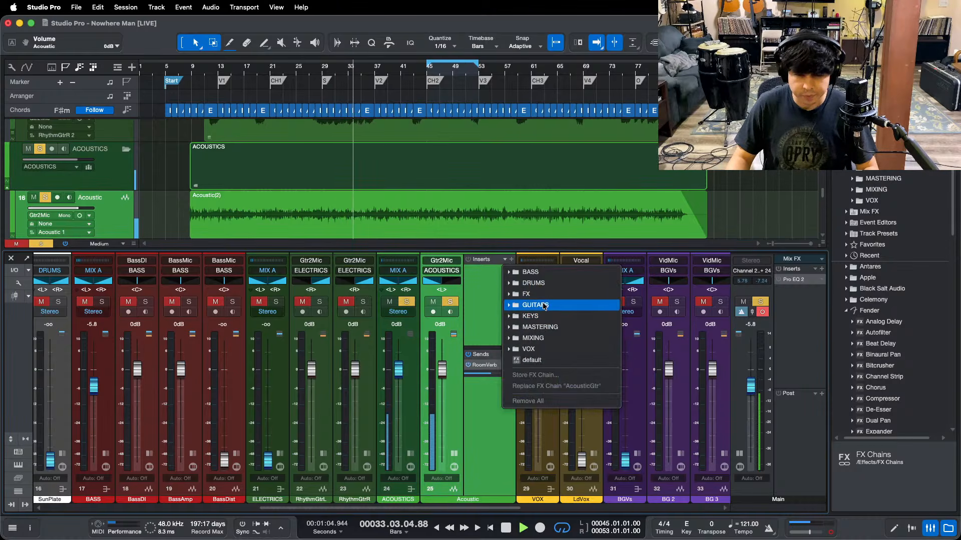
pyautogui.click(544, 305)
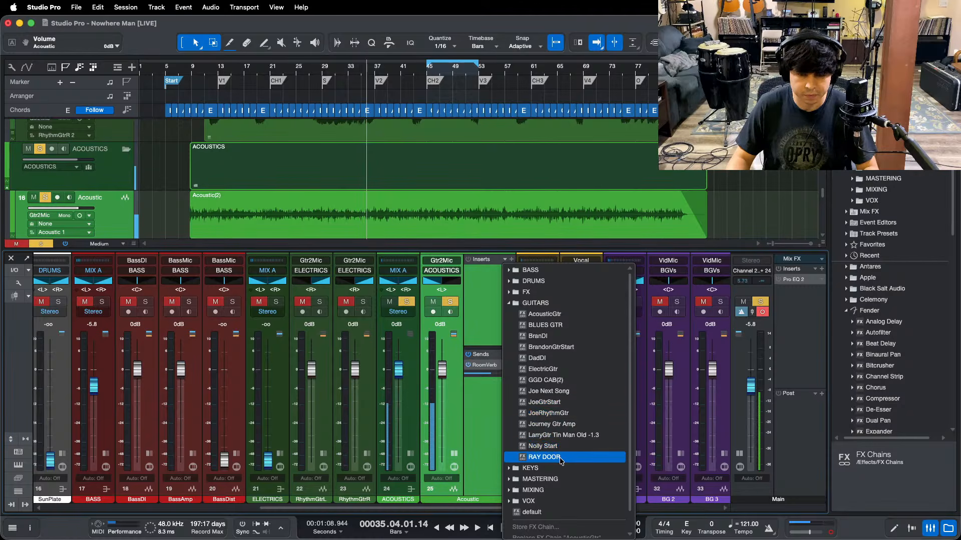
pyautogui.click(551, 316)
# Step: Open the Acoustic channel's Pro EQ, switch its analyzer to FFT Curve, and enable the low cut filter at 195 Hz
pyautogui.click(481, 269)
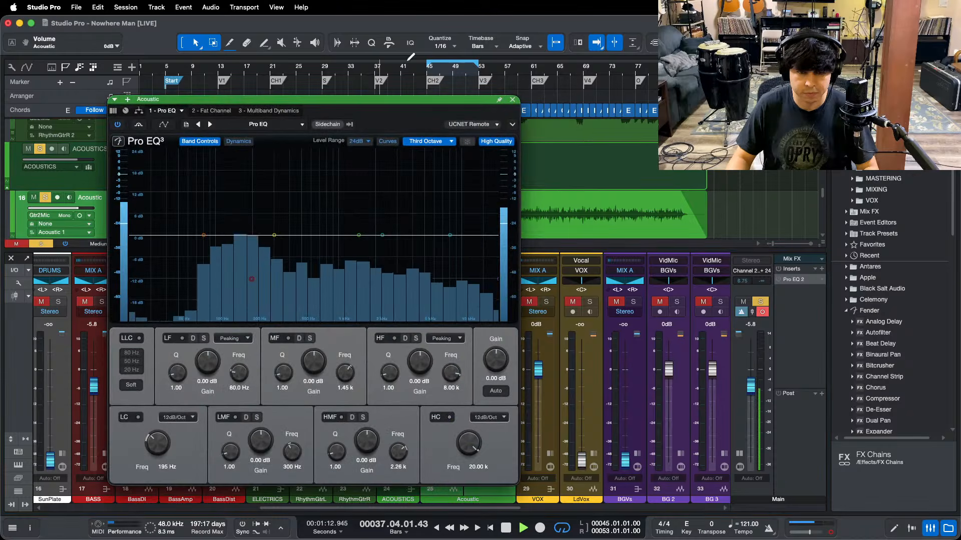
pyautogui.scroll(5, 368, 68)
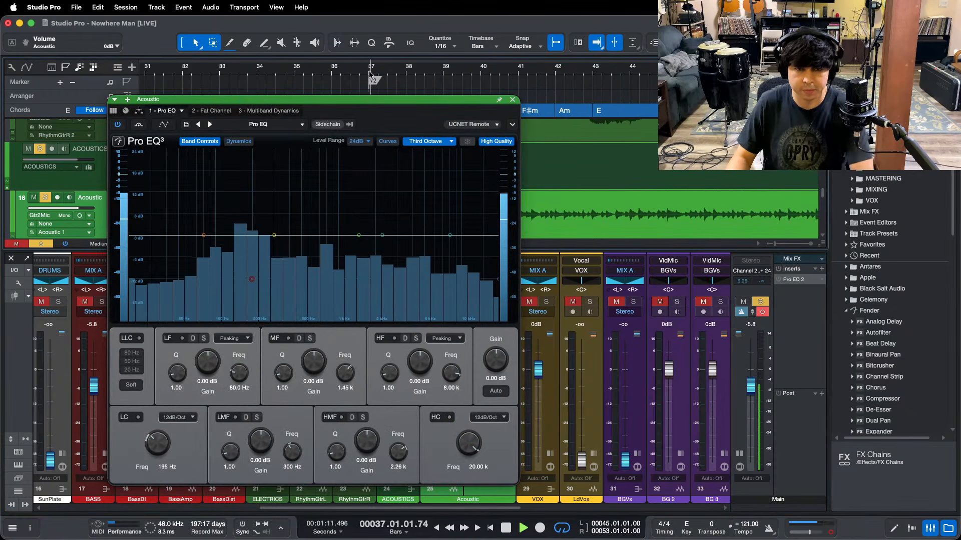
pyautogui.click(426, 141)
pyautogui.click(422, 188)
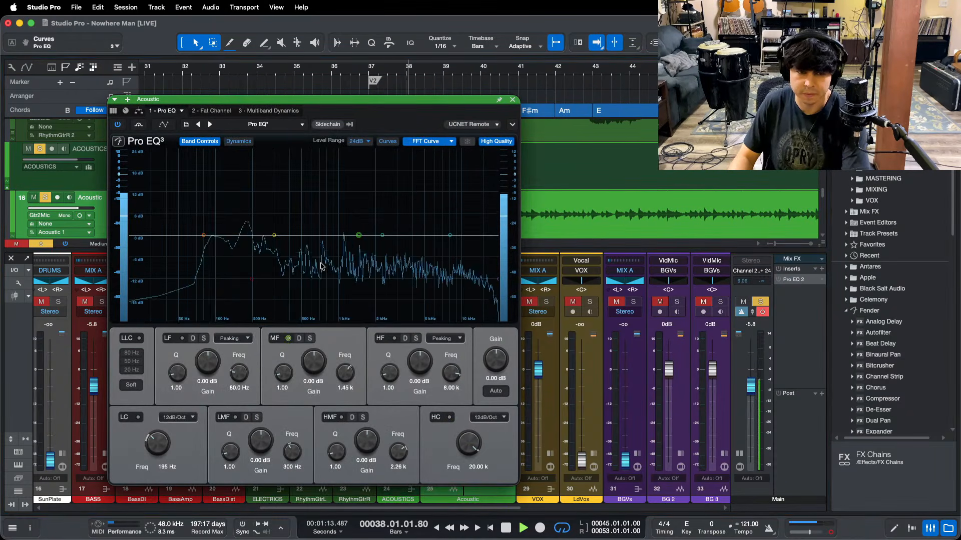
pyautogui.click(138, 419)
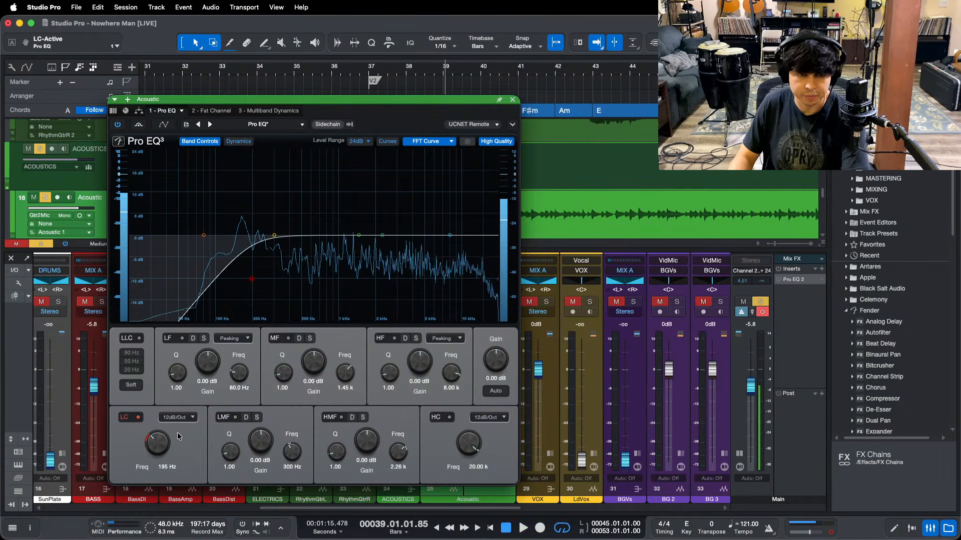
# Step: Sweep the LF band with a narrow boost during playback, and set it as a notch at 742 Hz with Q 24.00 and -12.00 dB gain
pyautogui.click(204, 235)
pyautogui.scroll(10, 204, 238)
pyautogui.press('space')
pyautogui.moveTo(298, 194); pyautogui.dragTo(320, 152)
pyautogui.press('space')
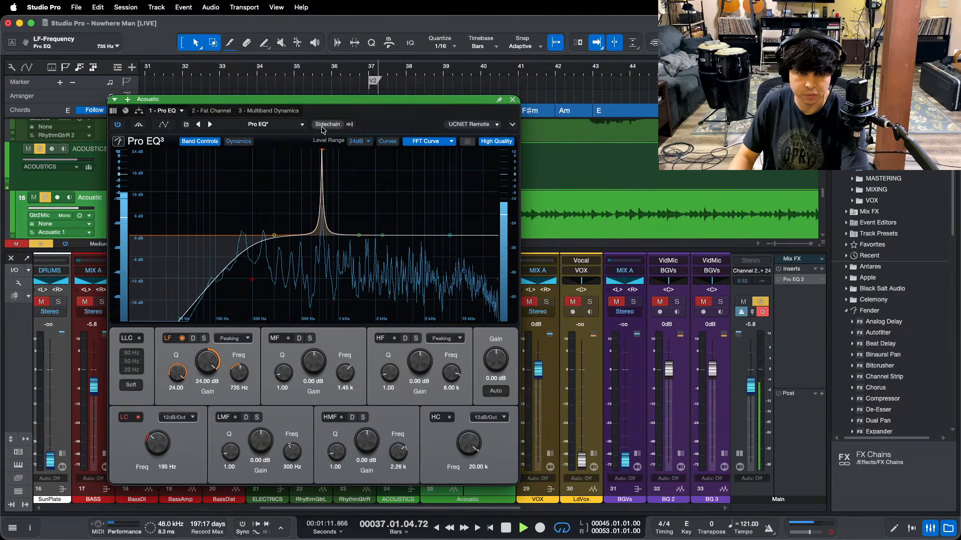
pyautogui.press('space')
pyautogui.press('space')
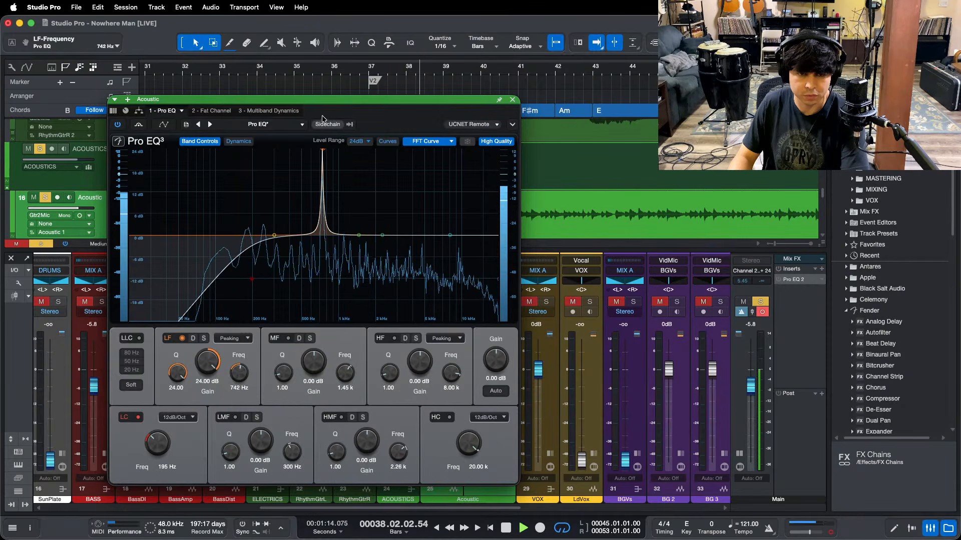
pyautogui.press('space')
pyautogui.press('space')
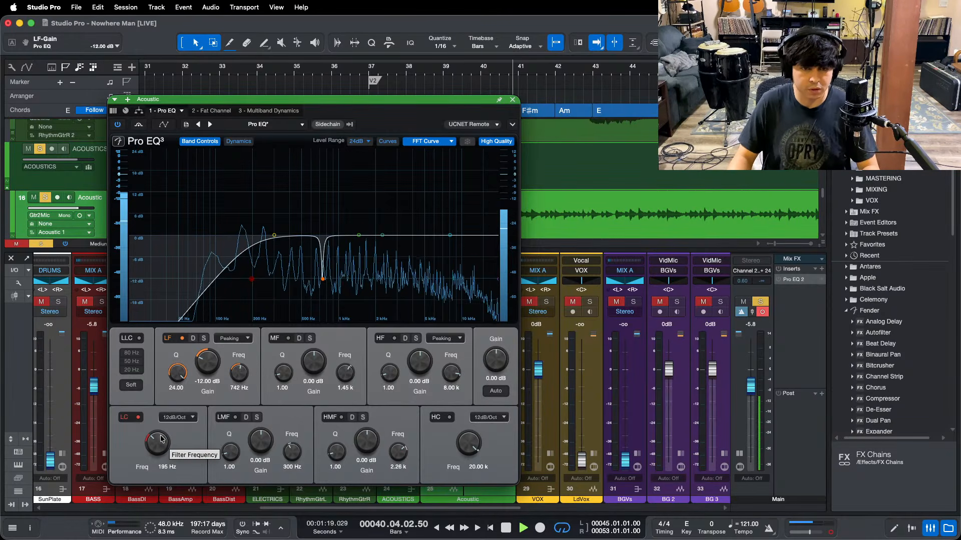
# Step: Sweep the MF band the same way and set its notch at 1.10 kHz with Q 24.00 and -12.00 dB gain
pyautogui.click(510, 60)
pyautogui.press('space')
pyautogui.moveTo(287, 377); pyautogui.dragTo(287, 345)
pyautogui.press('space')
pyautogui.moveTo(358, 236); pyautogui.dragTo(345, 131)
pyautogui.press('space')
pyautogui.press('space')
pyautogui.moveTo(313, 362); pyautogui.dragTo(305, 430)
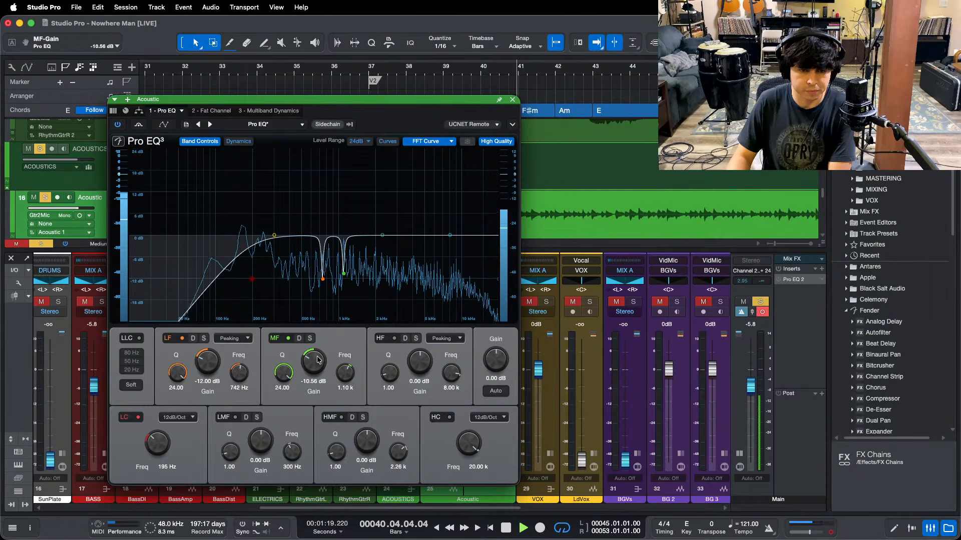
pyautogui.moveTo(317, 359); pyautogui.dragTo(317, 363)
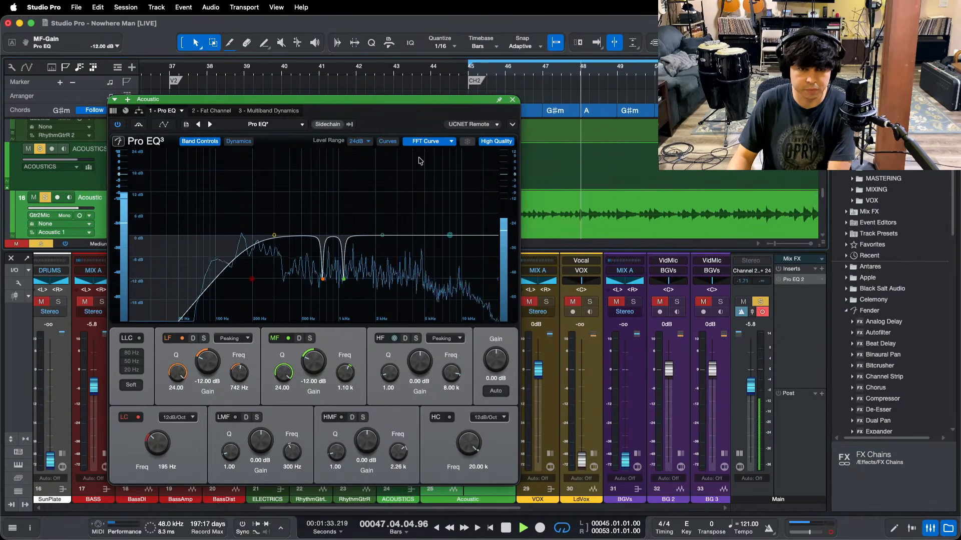
# Step: Enable the Acoustic Fat Channel's compressor and set its input to -21.28 dB and output to -21.84 dB while playing from the V2 marker
pyautogui.click(210, 110)
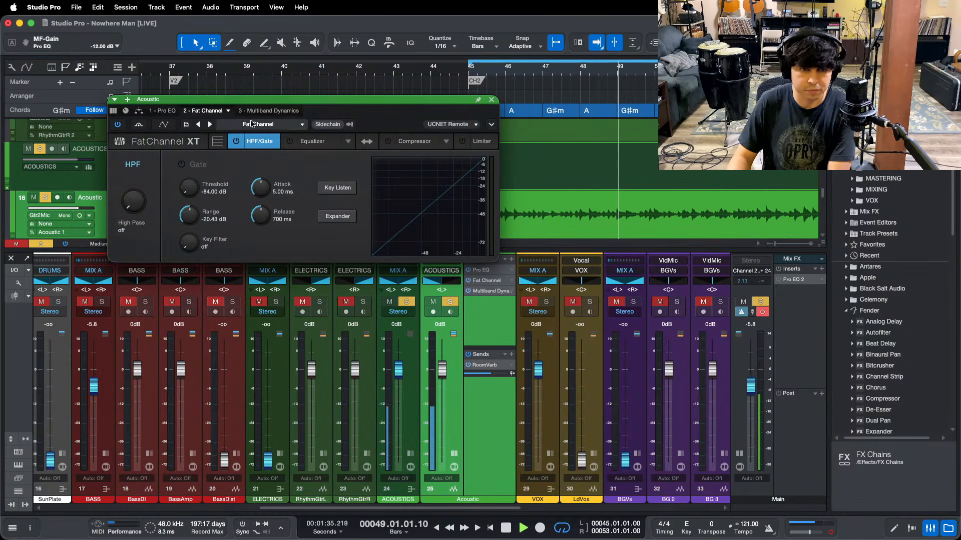
pyautogui.click(388, 142)
pyautogui.moveTo(300, 99); pyautogui.dragTo(414, 294)
pyautogui.press('space')
pyautogui.click(157, 71)
pyautogui.press('space')
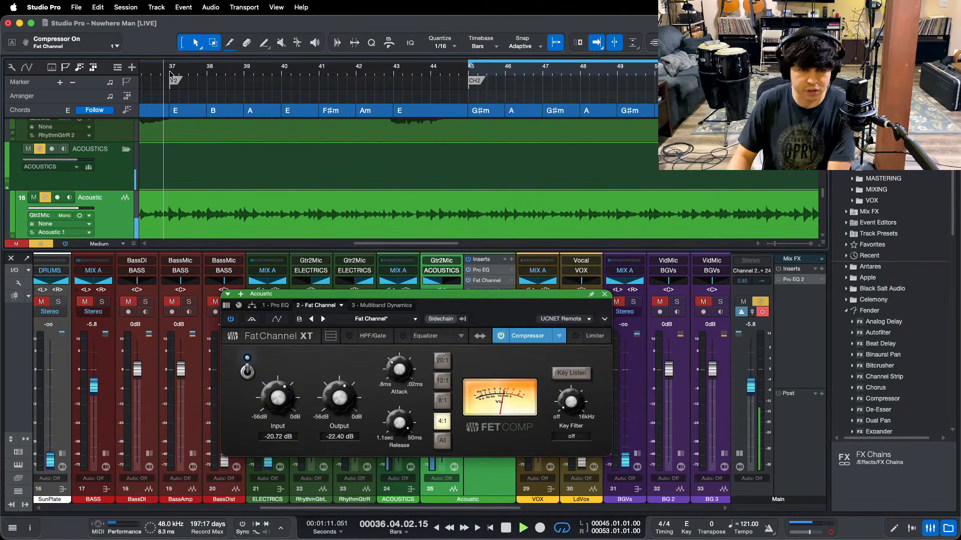
pyautogui.scroll(-1, 277, 395)
pyautogui.scroll(1, 333, 396)
pyautogui.press('space')
pyautogui.press('space')
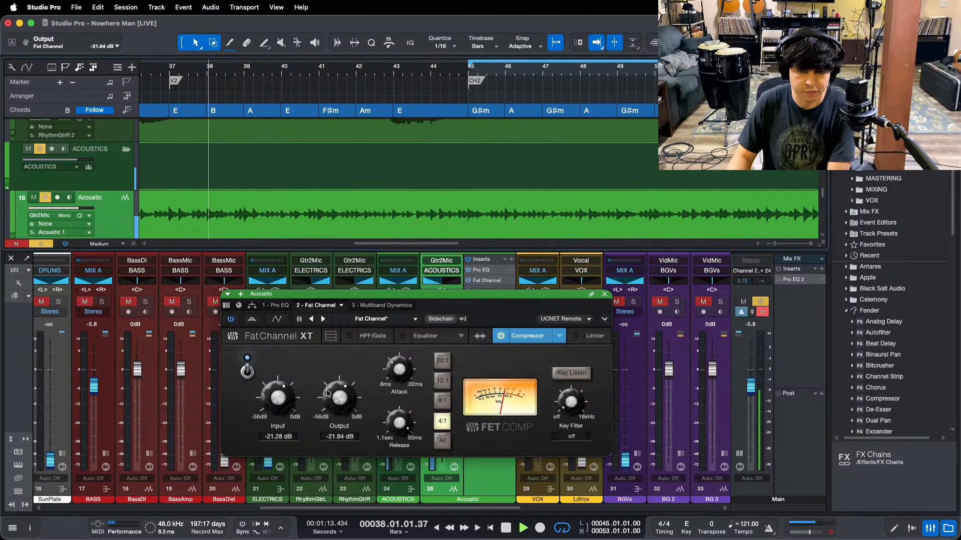
# Step: Play the acoustic guitar around bar 63 and adjust the compressor to -21.84 dB input and -20.72 dB output
pyautogui.press('z')
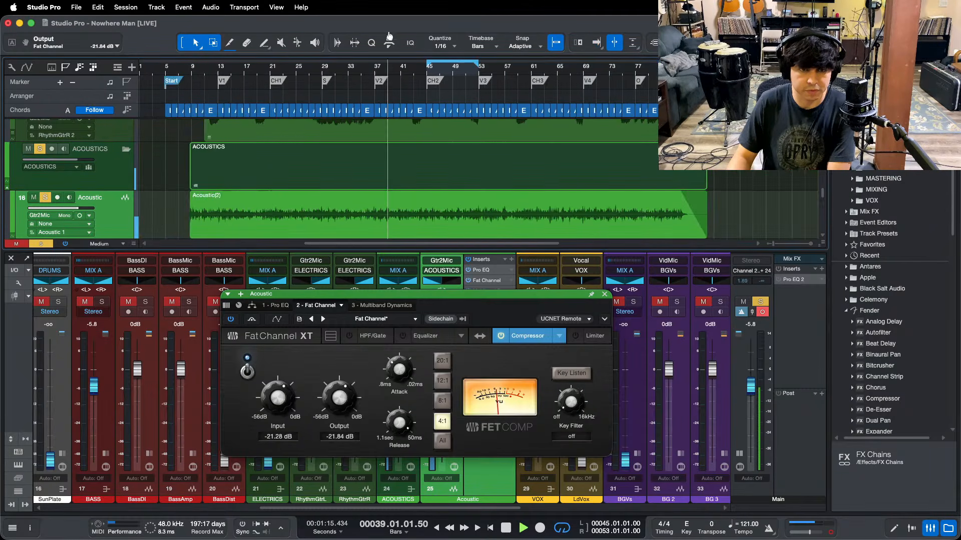
pyautogui.click(596, 43)
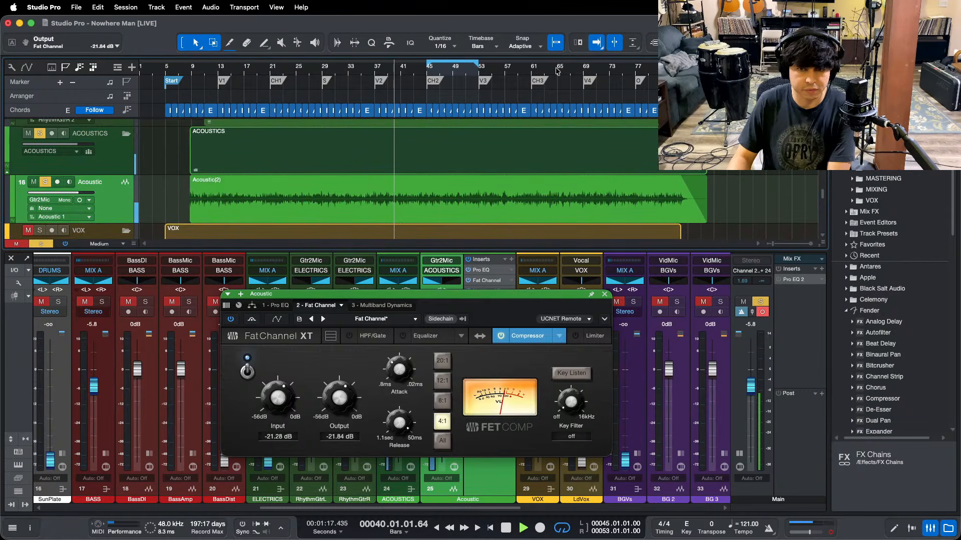
pyautogui.moveTo(557, 71); pyautogui.dragTo(376, 88)
pyautogui.press('f')
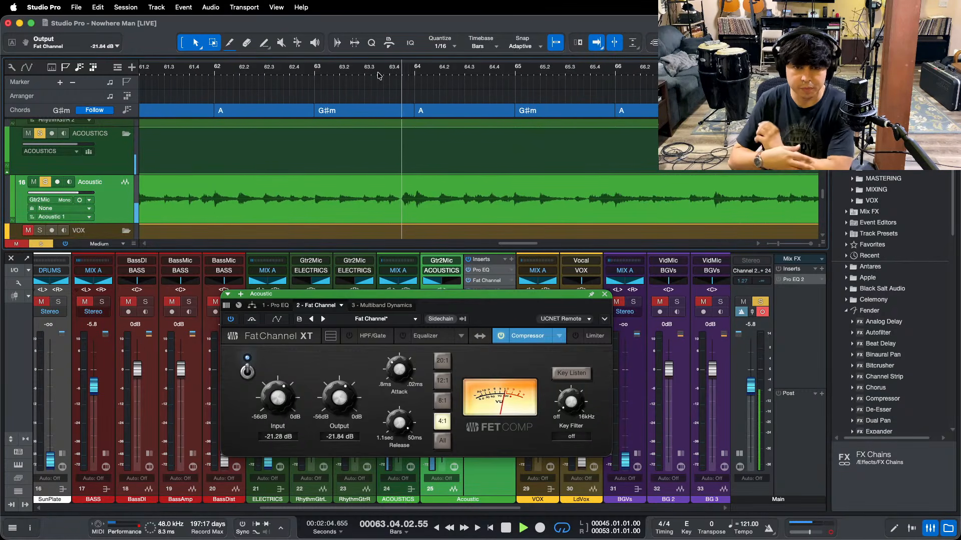
pyautogui.scroll(-1, 278, 398)
pyautogui.scroll(2, 330, 398)
pyautogui.press('space')
pyautogui.press('space')
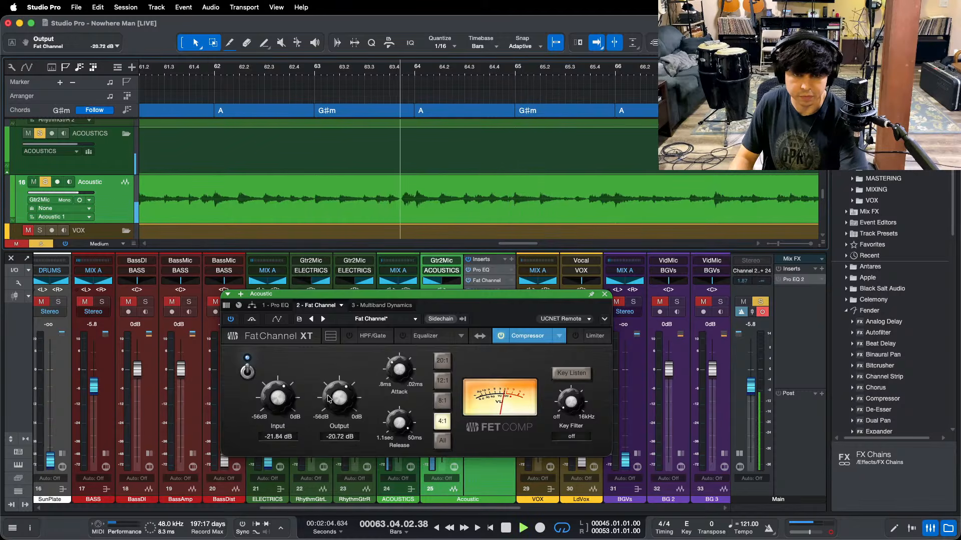
pyautogui.press('space')
pyautogui.press('space')
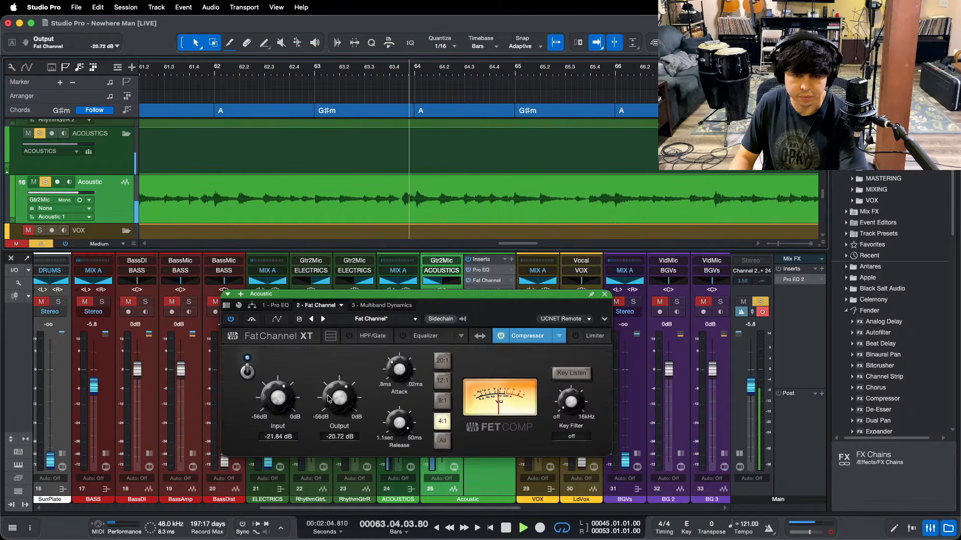
# Step: In the Acoustic Pro EQ, sweep the LMF band and set its notch at 878 Hz with Q 24.00 and -12.00 dB gain
pyautogui.click(276, 305)
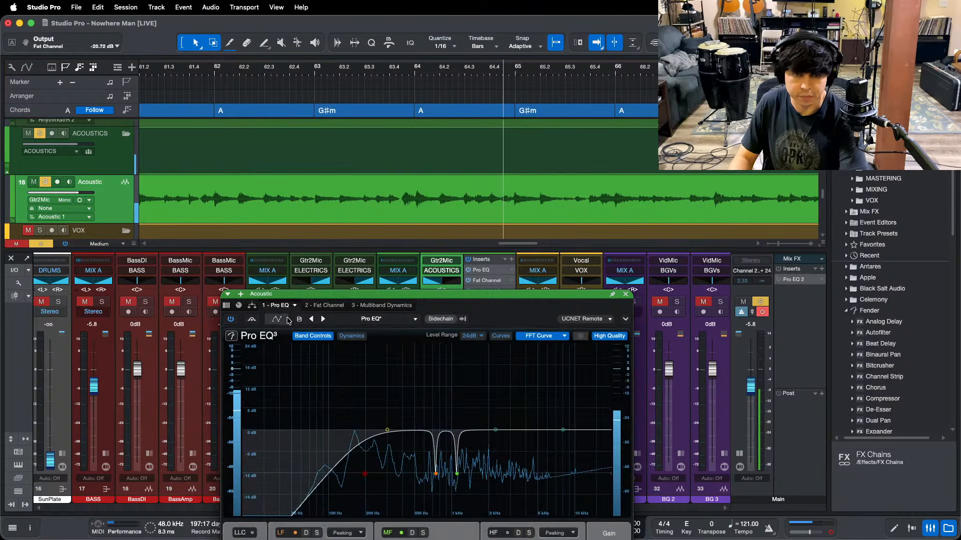
pyautogui.moveTo(574, 294); pyautogui.dragTo(566, 192)
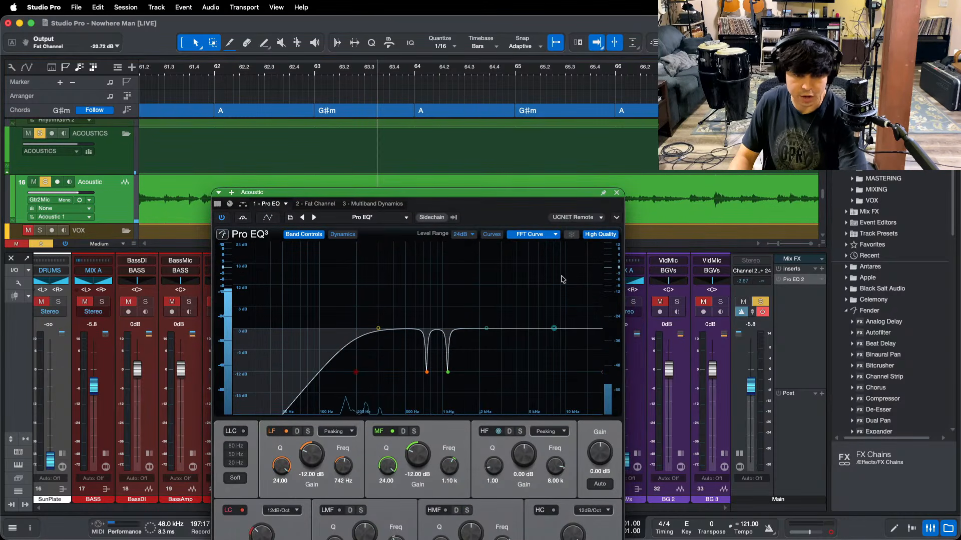
pyautogui.moveTo(498, 216); pyautogui.dragTo(503, 136)
pyautogui.moveTo(345, 467); pyautogui.dragTo(465, 34)
pyautogui.press('space')
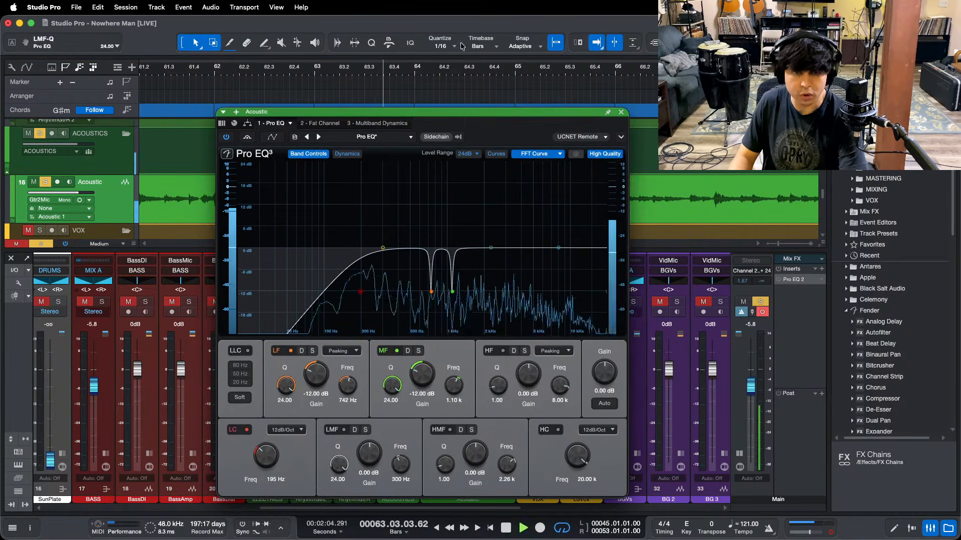
pyautogui.moveTo(429, 217); pyautogui.dragTo(439, 128)
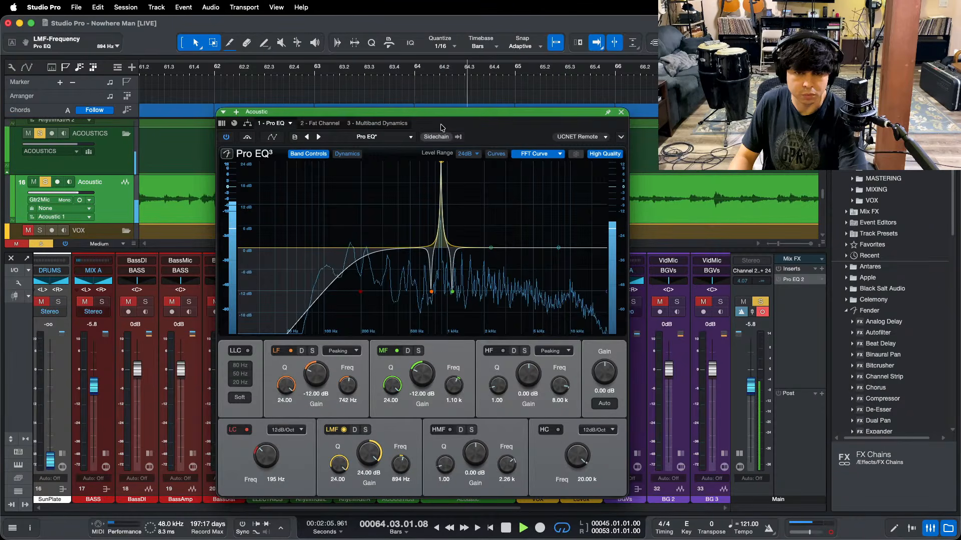
pyautogui.press('space')
pyautogui.press('space')
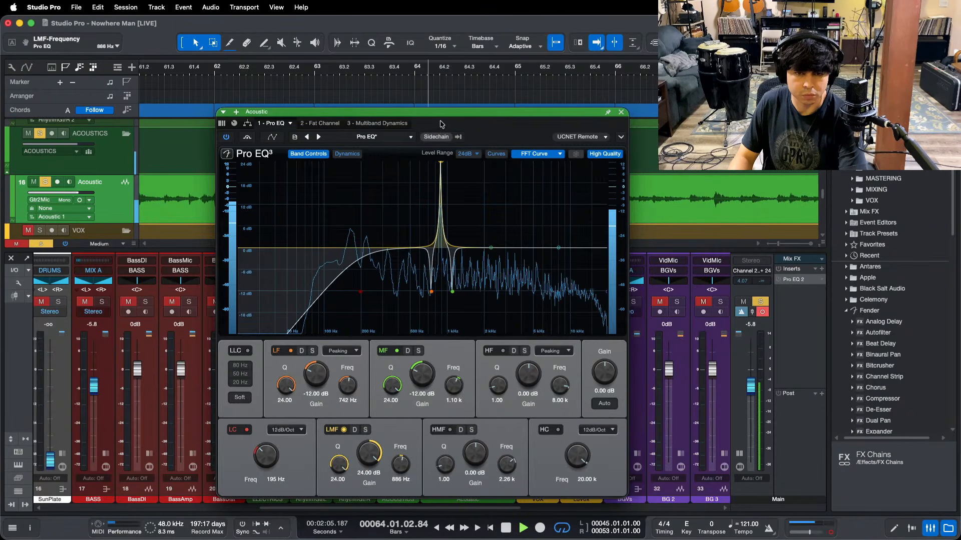
pyautogui.press('space')
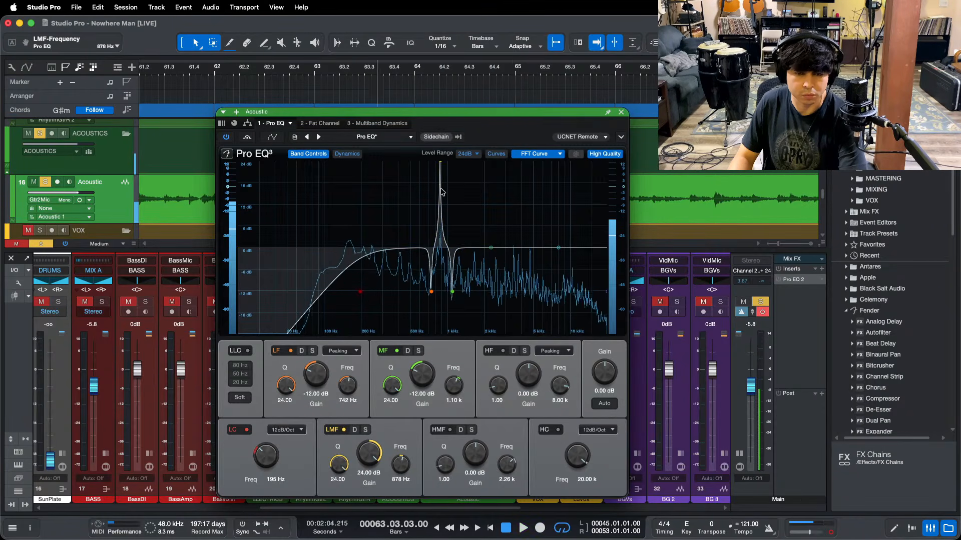
pyautogui.moveTo(373, 454); pyautogui.dragTo(373, 501)
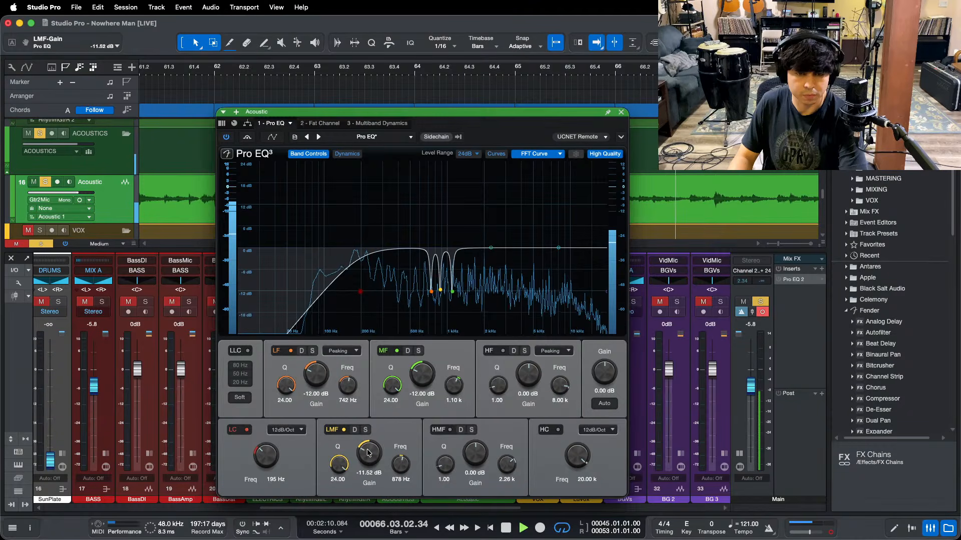
# Step: Check the Fat Channel compressor during playback, close the plug-in window, and show the whole song in the timeline
pyautogui.click(321, 123)
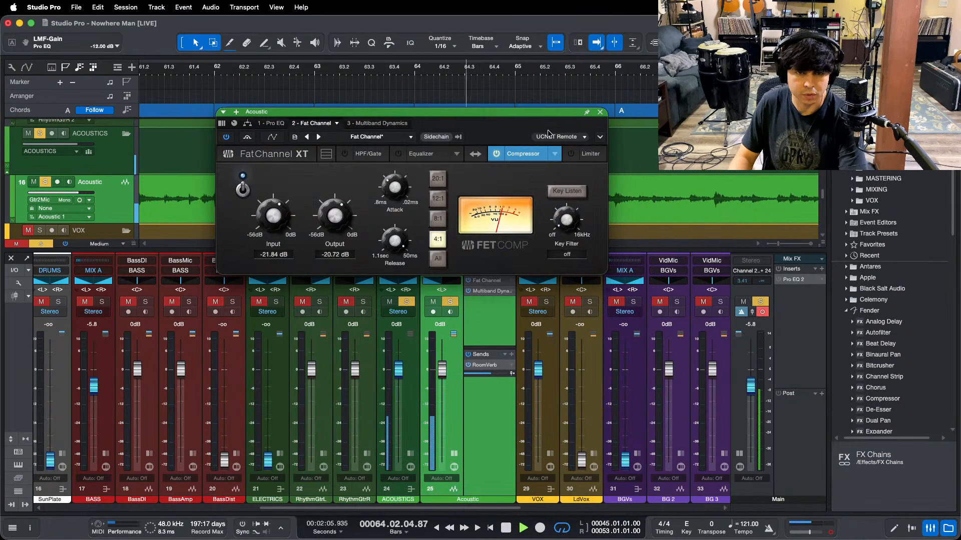
pyautogui.click(600, 112)
pyautogui.press('w')
pyautogui.press('w')
pyautogui.press('w')
pyautogui.press('w')
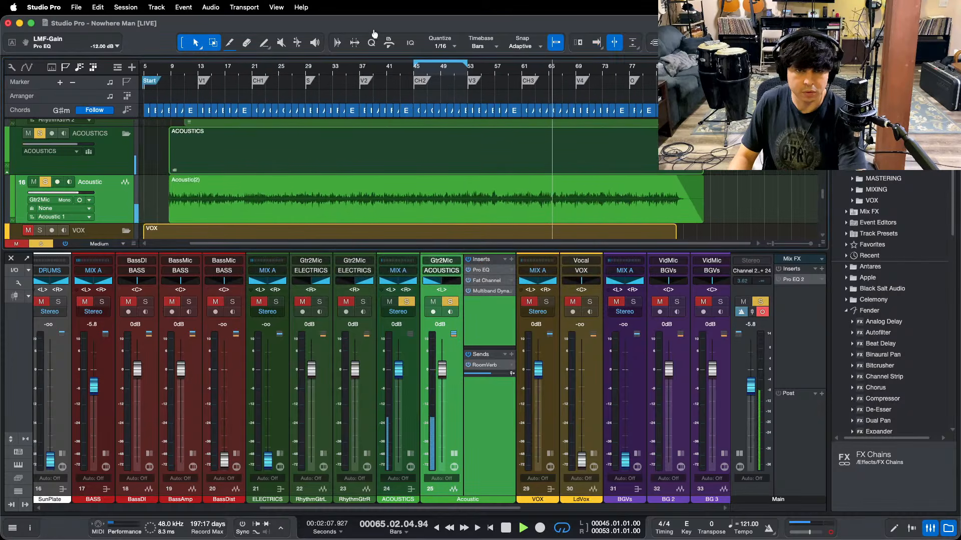
# Step: Reopen the Acoustic Pro EQ, play from the V1 marker, and boost the HF band by 4.32 dB at 8.00 kHz
pyautogui.click(483, 270)
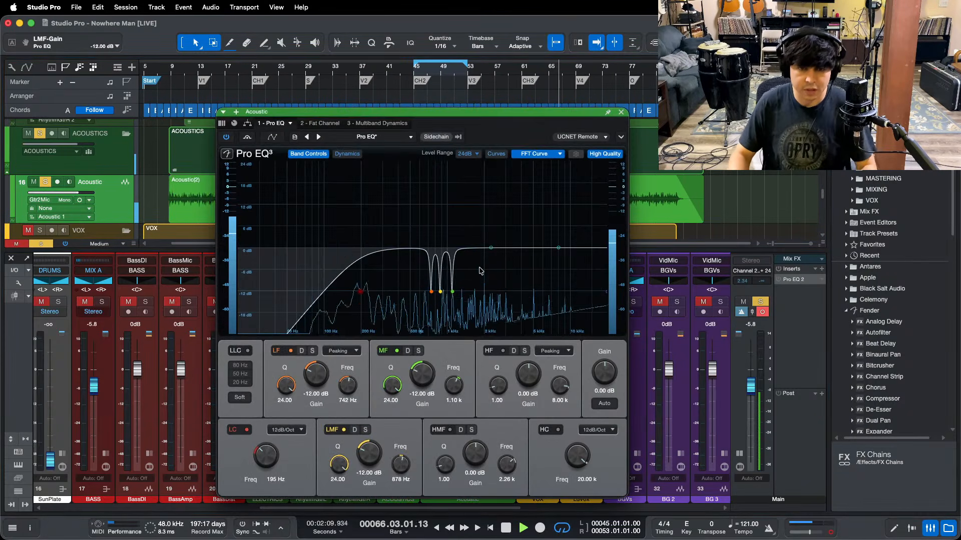
pyautogui.click(198, 71)
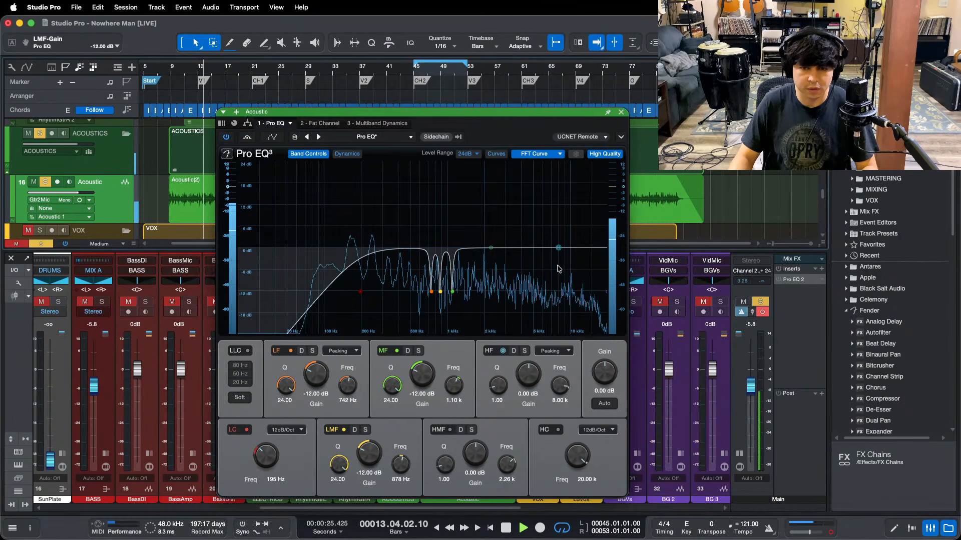
pyautogui.moveTo(529, 376); pyautogui.dragTo(529, 372)
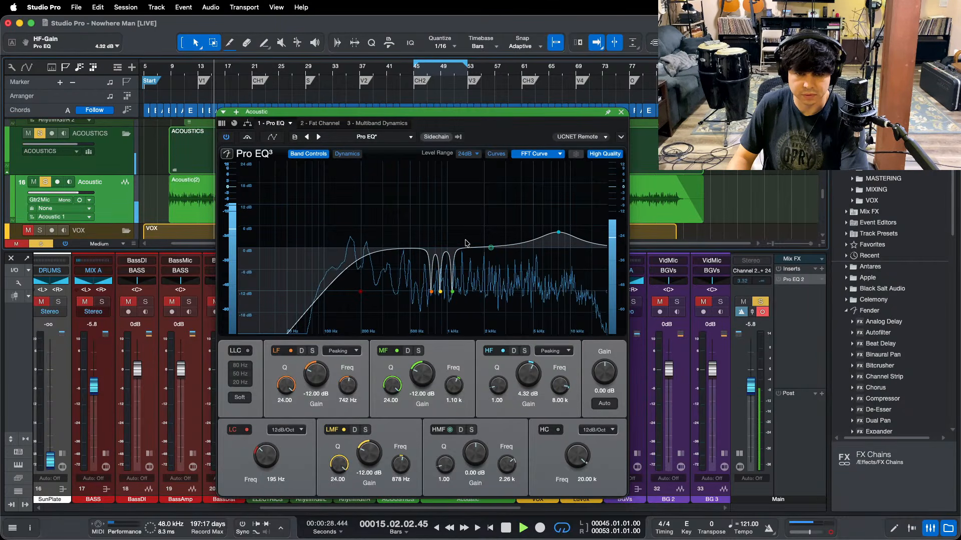
# Step: Try an HMF boost of about 5 dB around 2.2 kHz, return the band's gain to 0 dB, and stop playback
pyautogui.moveTo(490, 249); pyautogui.dragTo(409, 216)
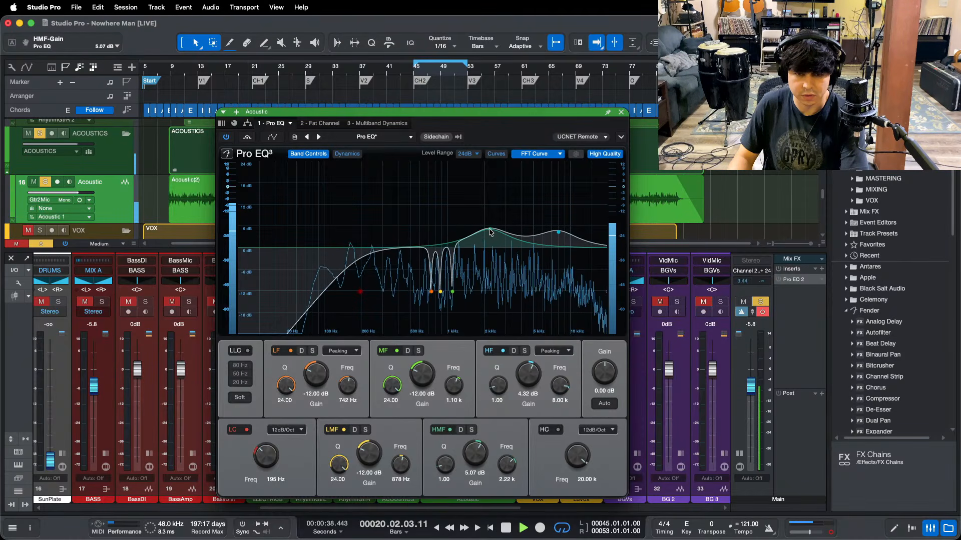
pyautogui.moveTo(494, 232); pyautogui.dragTo(494, 247)
pyautogui.press('space')
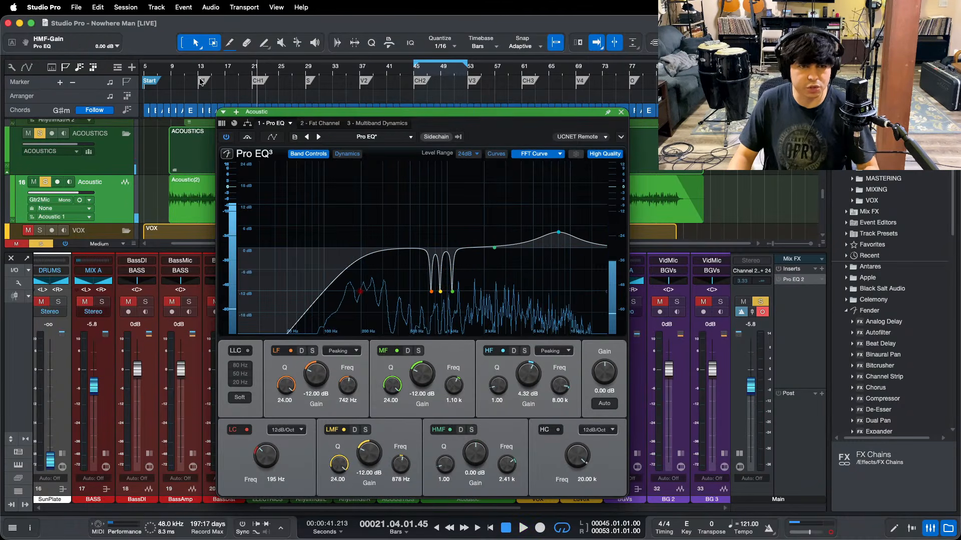
# Step: Play from the V1 marker and, in the Acoustic Pro EQ, raise the HMF gain to 3.84 dB and the HF gain to 4.80 dB
pyautogui.click(200, 82)
pyautogui.press('space')
pyautogui.moveTo(471, 455); pyautogui.dragTo(470, 451)
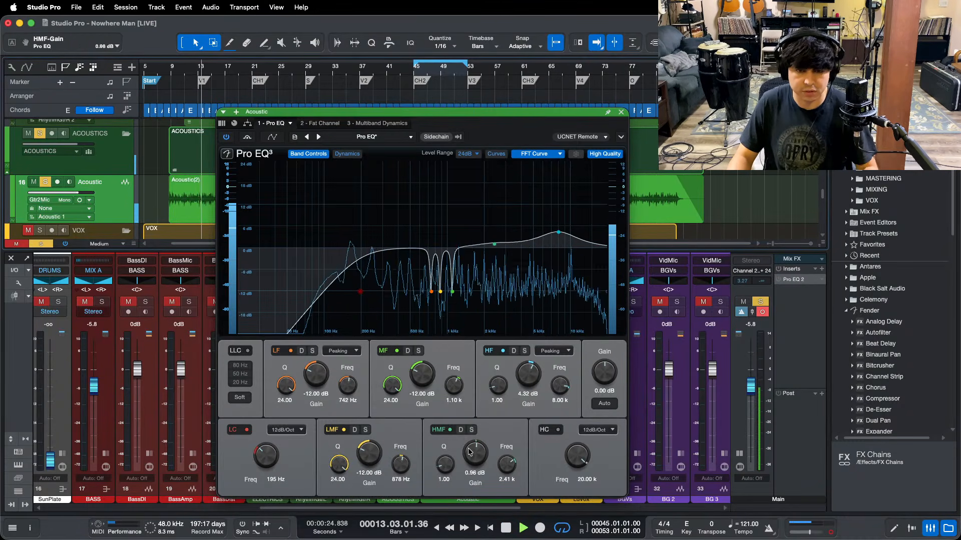
pyautogui.scroll(2, 470, 452)
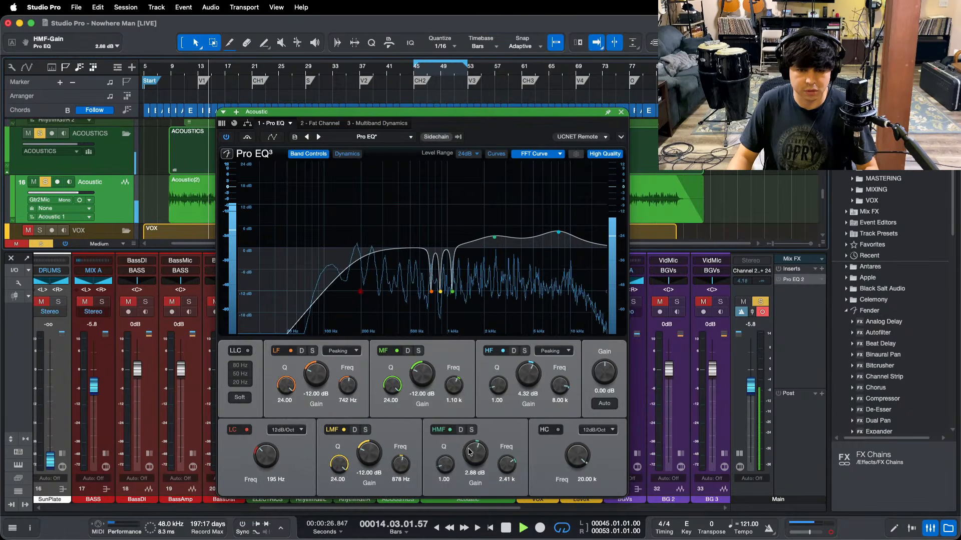
pyautogui.scroll(1, 470, 452)
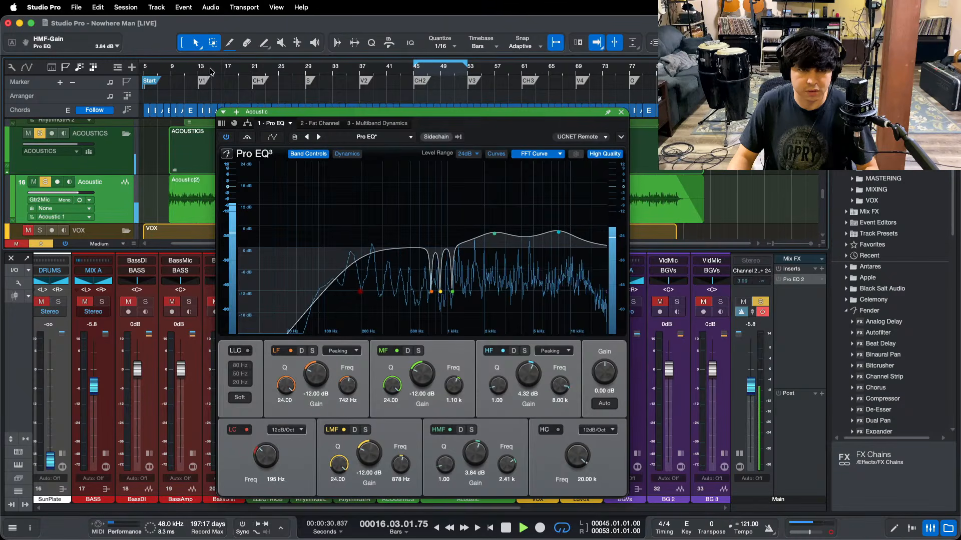
pyautogui.moveTo(210, 72); pyautogui.dragTo(271, 98)
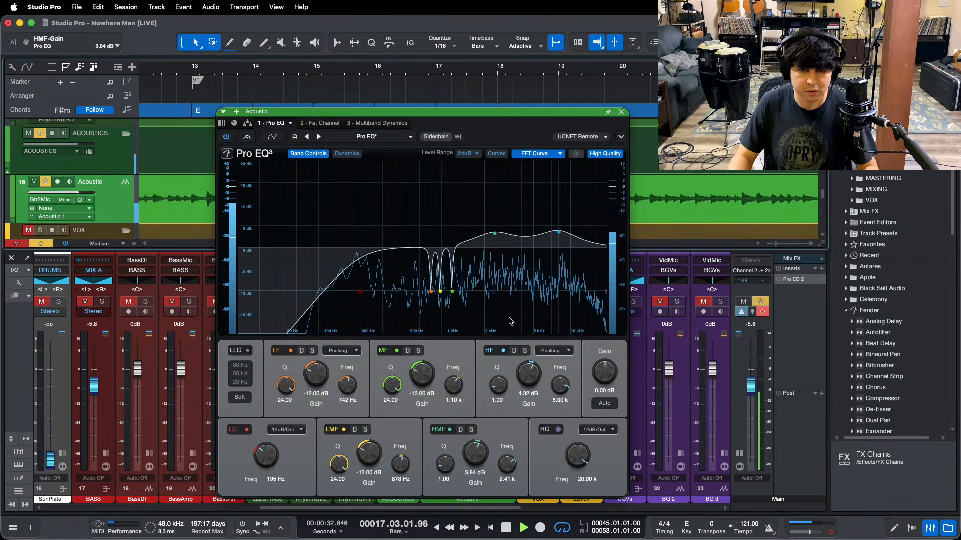
pyautogui.scroll(1, 524, 368)
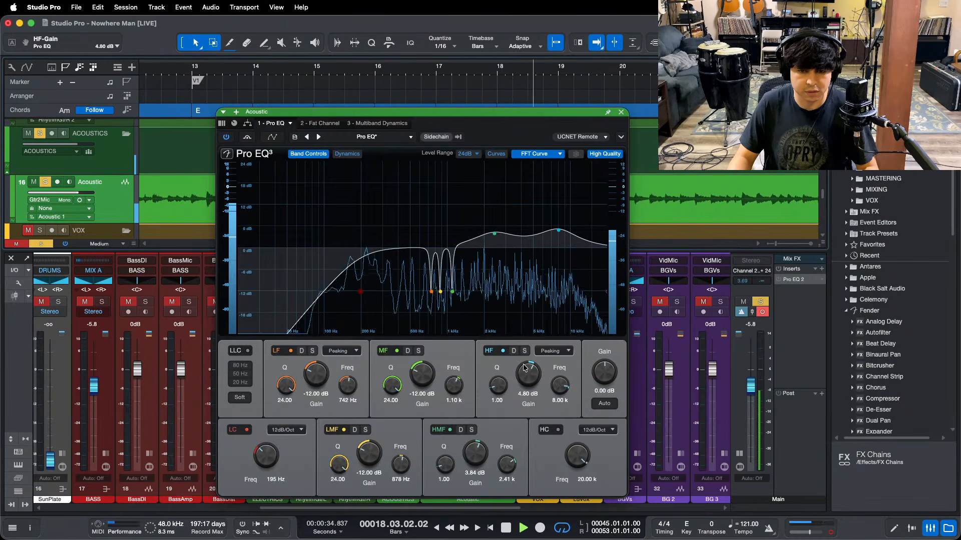
# Step: Open the Acoustic channel's Multiband Dynamics, play from the V1 marker, and solo the HM band
pyautogui.click(373, 123)
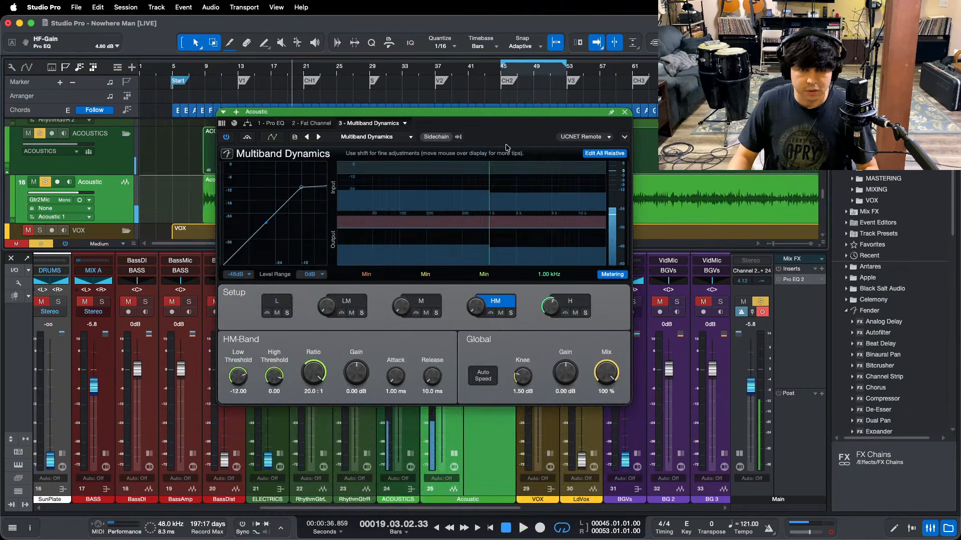
pyautogui.press('space')
pyautogui.click(527, 523)
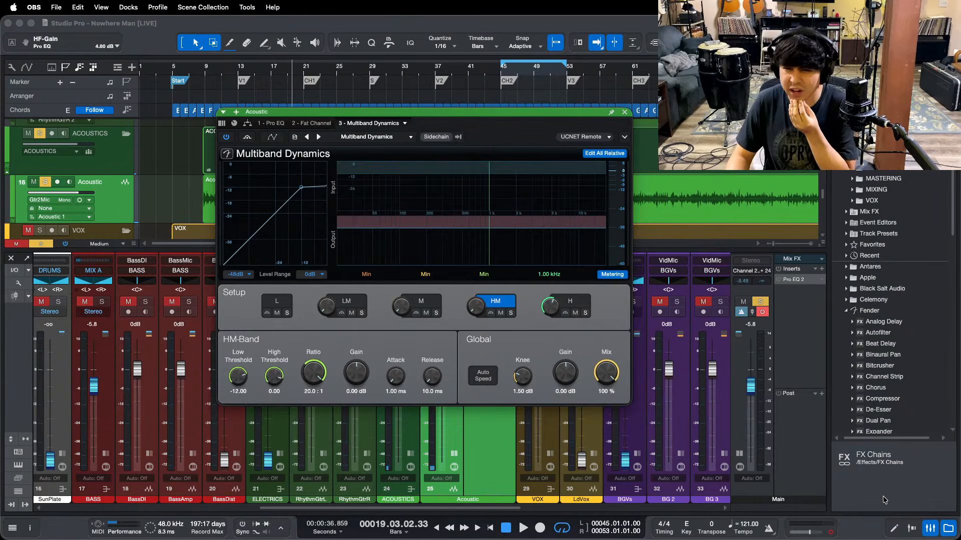
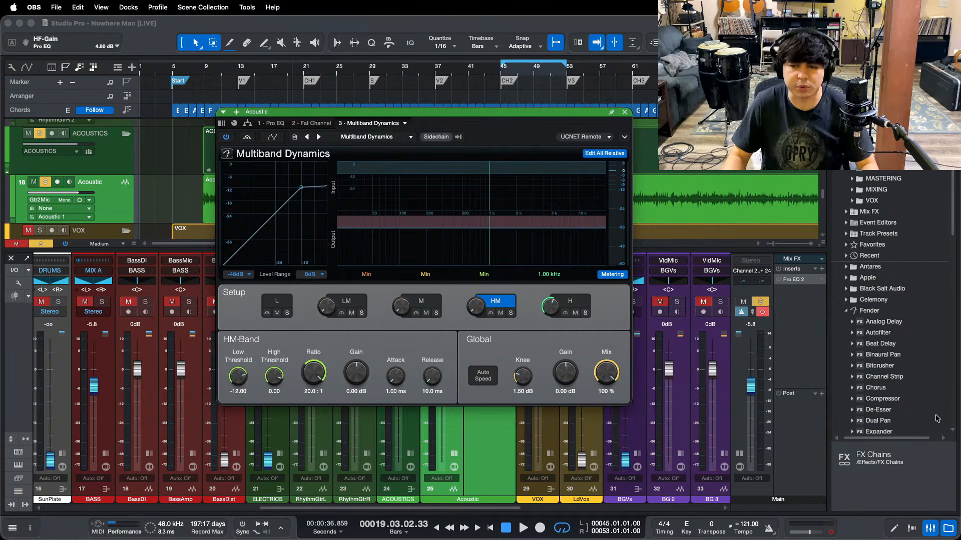
pyautogui.click(910, 467)
pyautogui.press('space')
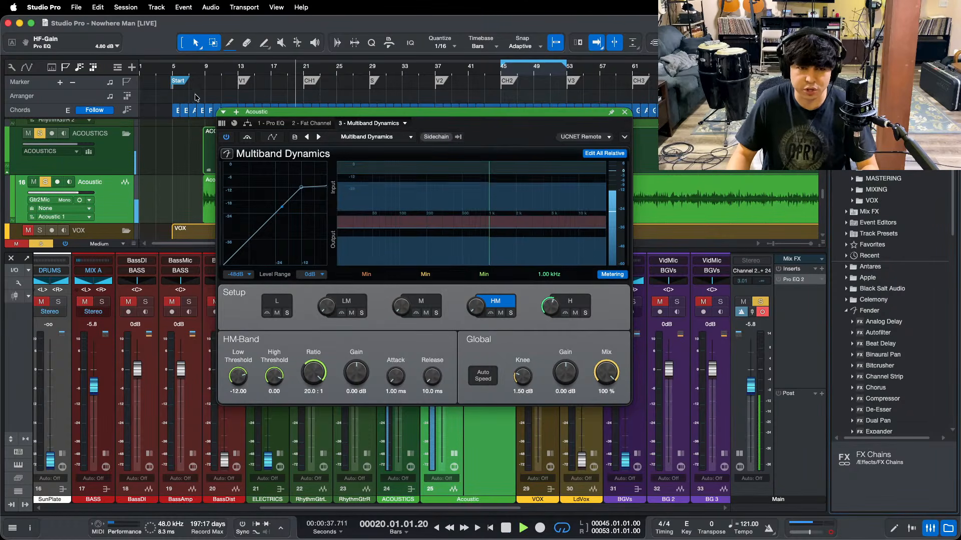
pyautogui.click(235, 71)
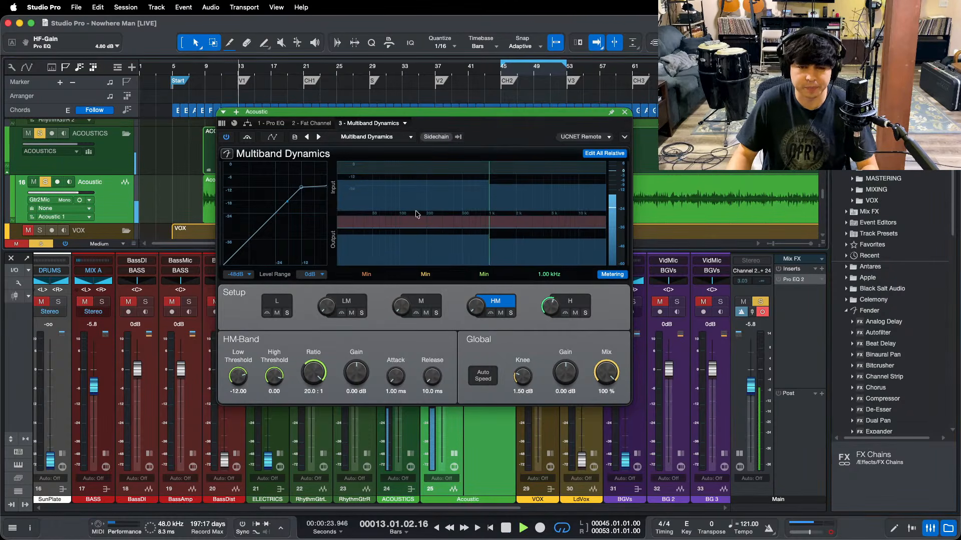
pyautogui.click(511, 314)
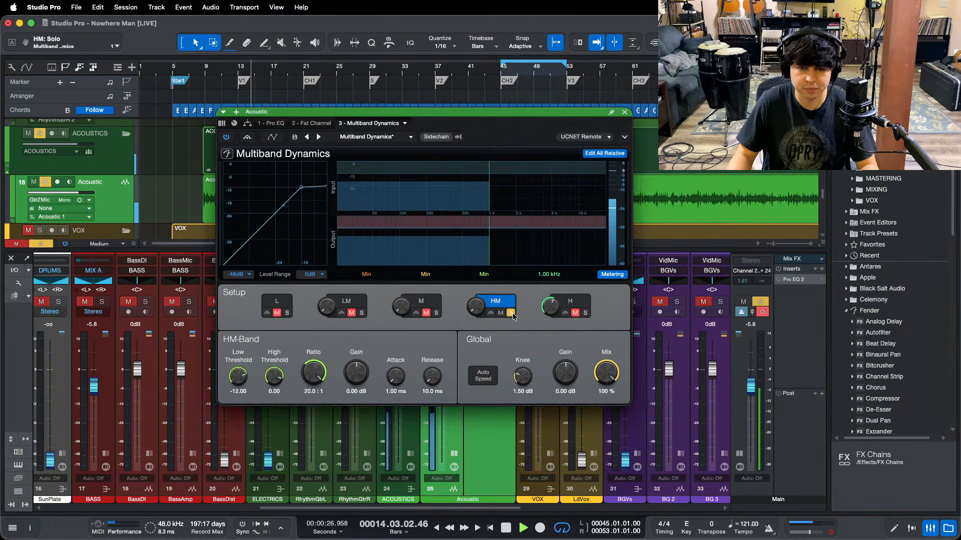
# Step: Lower the low threshold of all bands together to -21.48 dB, and take the HM band out of solo
pyautogui.scroll(-2, 241, 380)
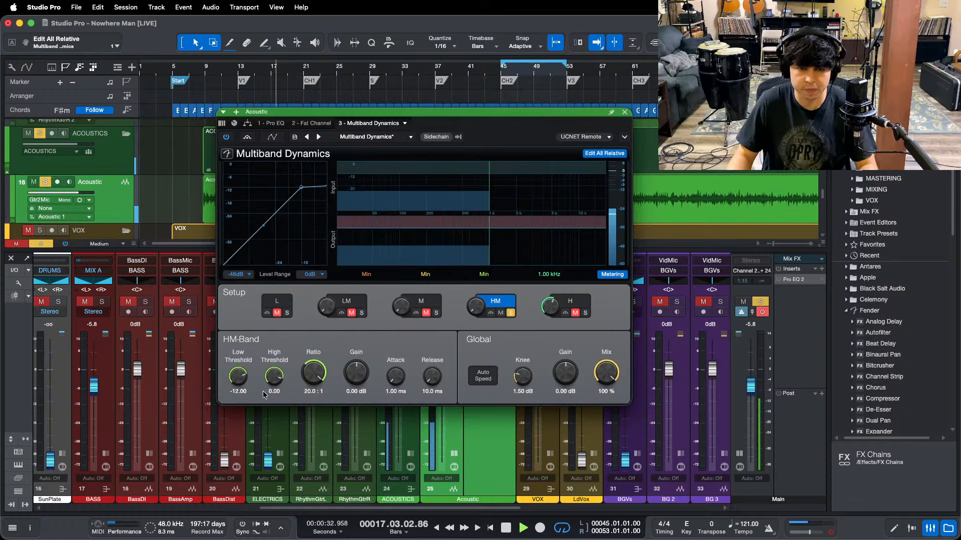
pyautogui.scroll(-5, 238, 379)
pyautogui.scroll(-2, 241, 385)
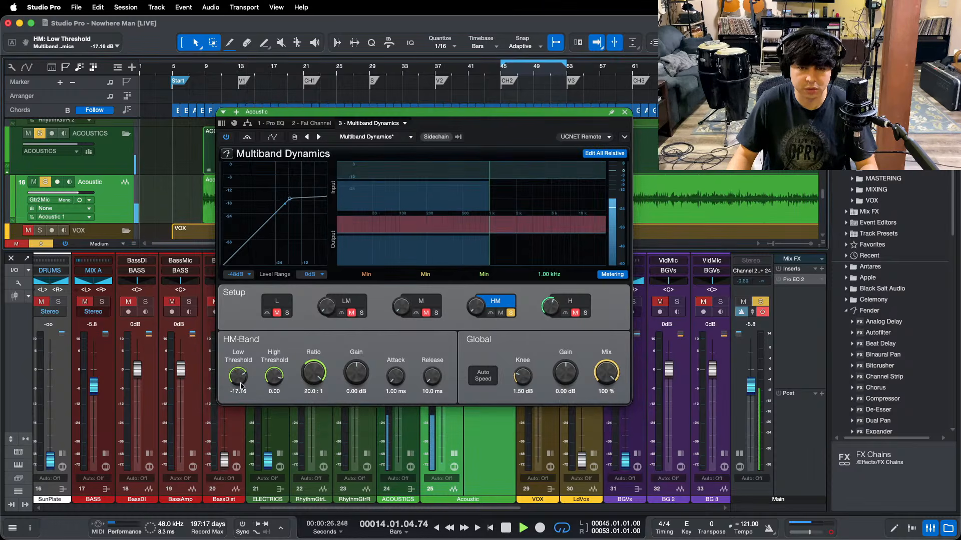
pyautogui.scroll(-2, 241, 386)
pyautogui.scroll(-2, 241, 385)
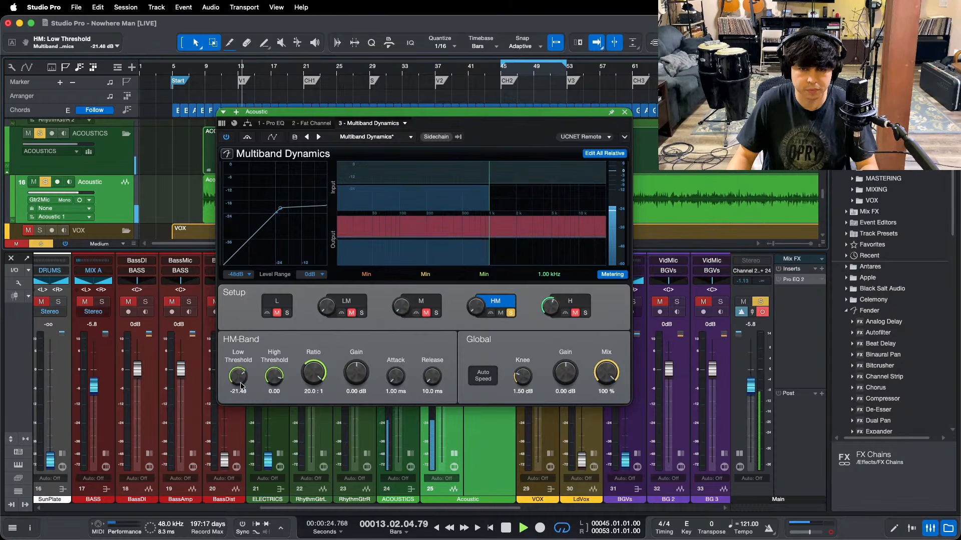
pyautogui.click(511, 314)
# Step: Select the H band, replay the verse from about bar 15, and close the Multiband Dynamics window
pyautogui.click(571, 301)
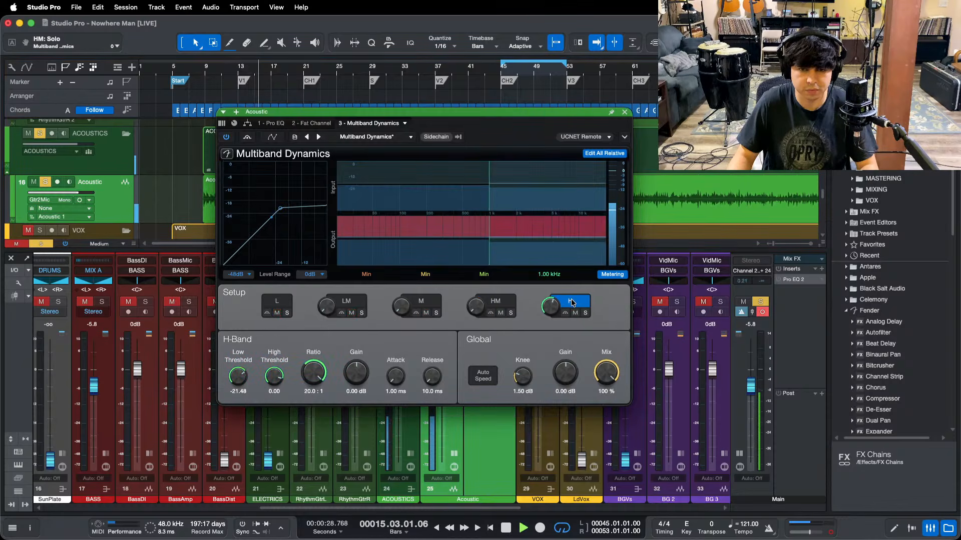
pyautogui.press('e')
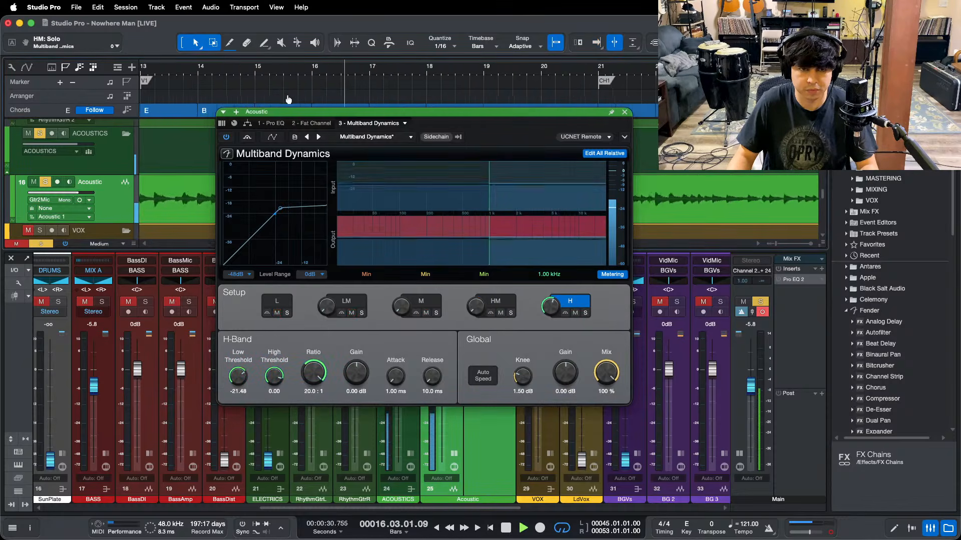
pyautogui.click(261, 74)
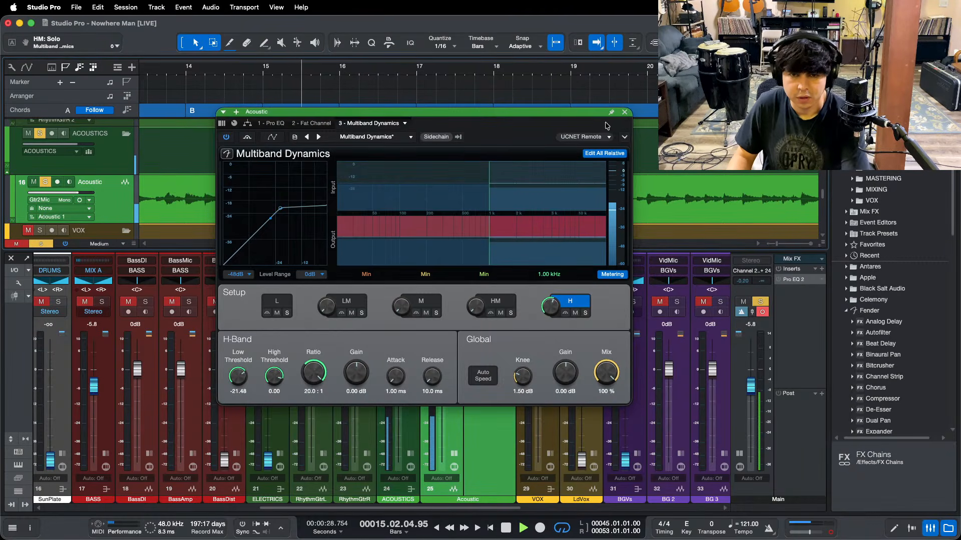
pyautogui.press('super+w')
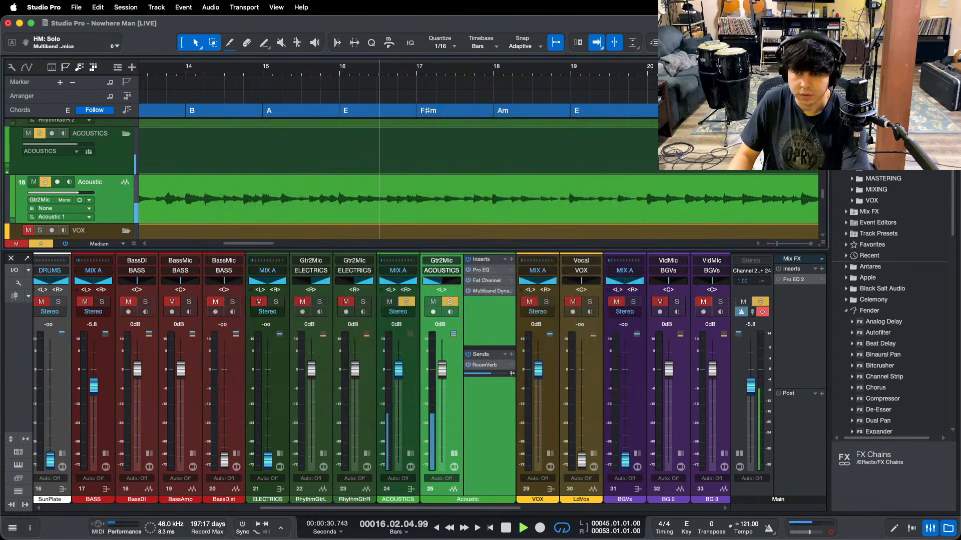
# Step: Insert a second Pro EQ after Multiband Dynamics on the Acoustic channel during full-mix playback, and return the channel to solo
pyautogui.scroll(-10, 886, 343)
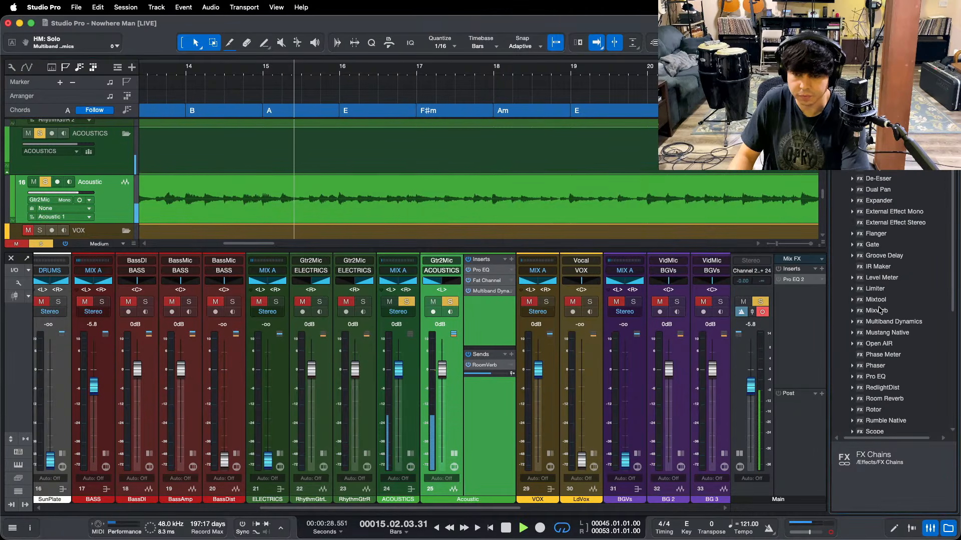
pyautogui.hotkey('shift', 's')
pyautogui.click(242, 70)
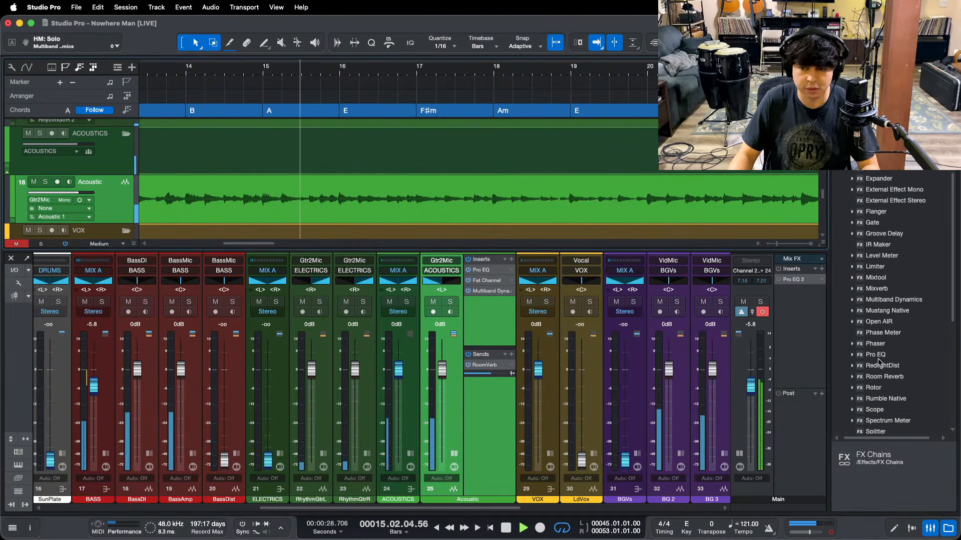
pyautogui.moveTo(884, 358); pyautogui.dragTo(486, 326)
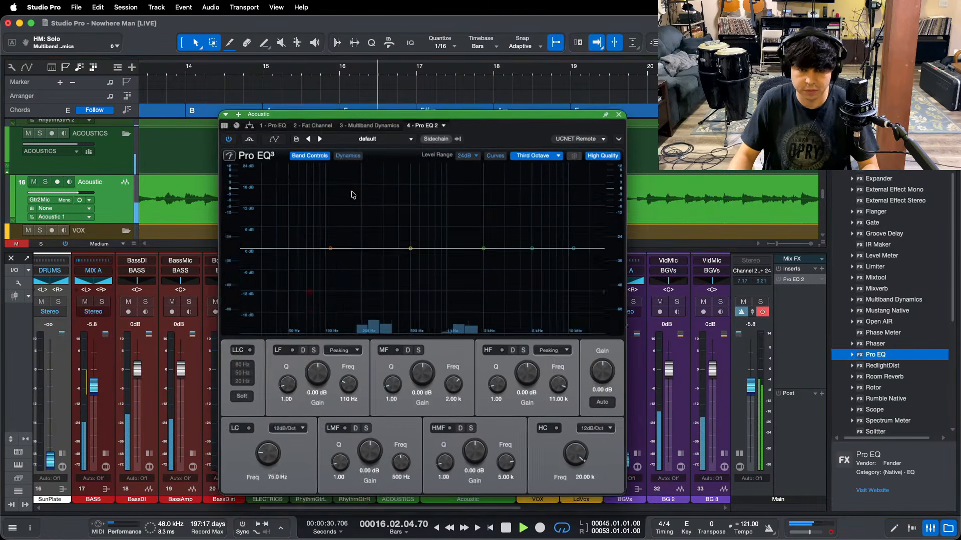
pyautogui.click(218, 70)
pyautogui.press('s')
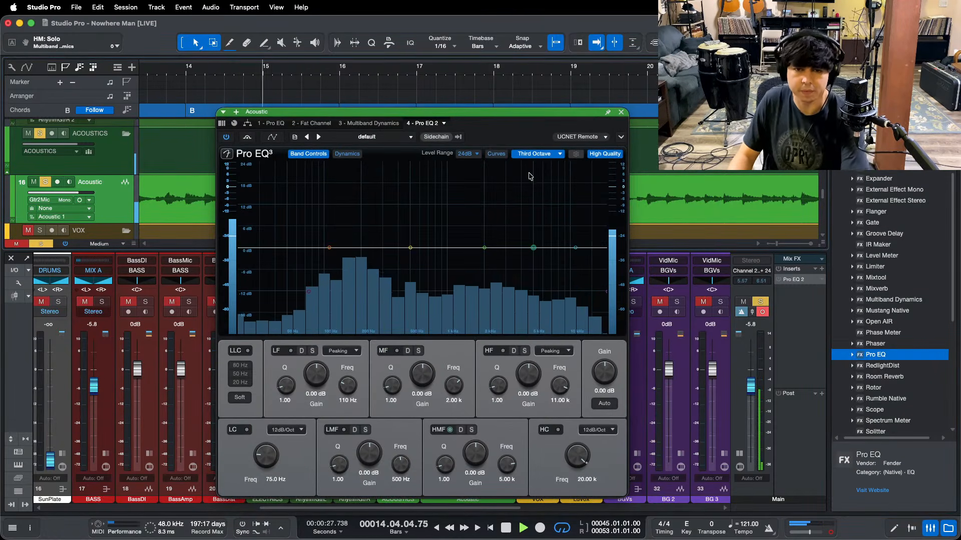
# Step: Set the new Pro EQ's analyzer to FFT Curve and cut an LMF notch at 1.32 kHz with Q 24.00 and -12.00 dB gain
pyautogui.click(531, 155)
pyautogui.click(533, 197)
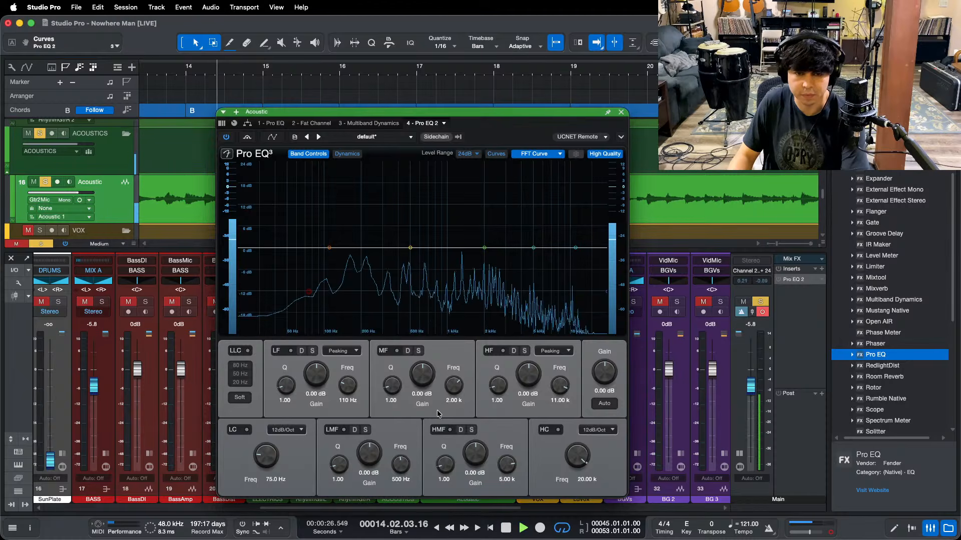
pyautogui.moveTo(338, 475); pyautogui.dragTo(338, 450)
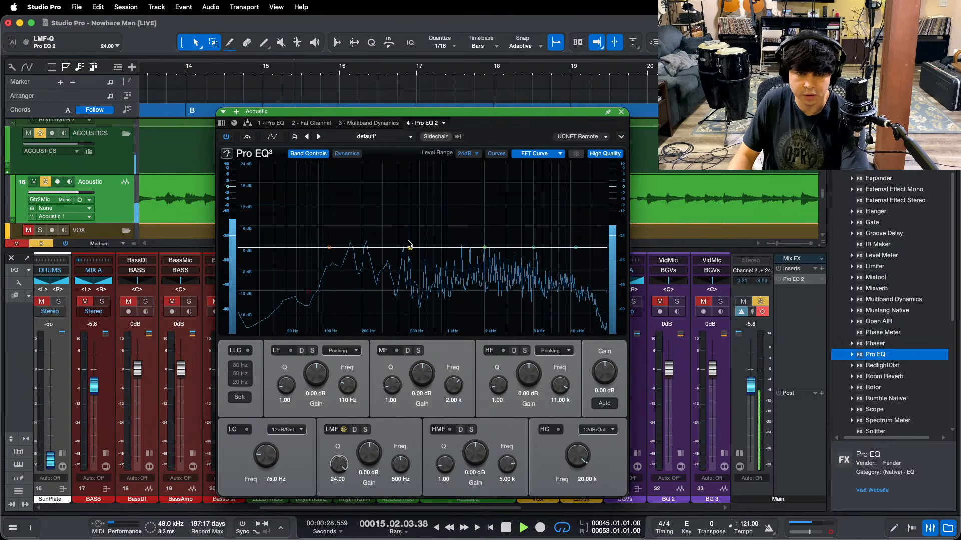
pyautogui.moveTo(410, 248); pyautogui.dragTo(463, 139)
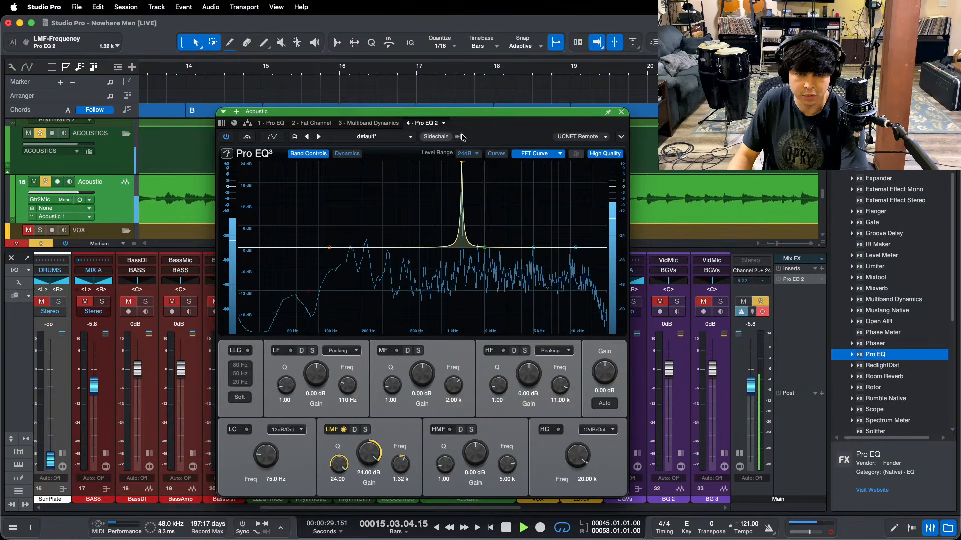
pyautogui.moveTo(362, 465); pyautogui.dragTo(374, 449)
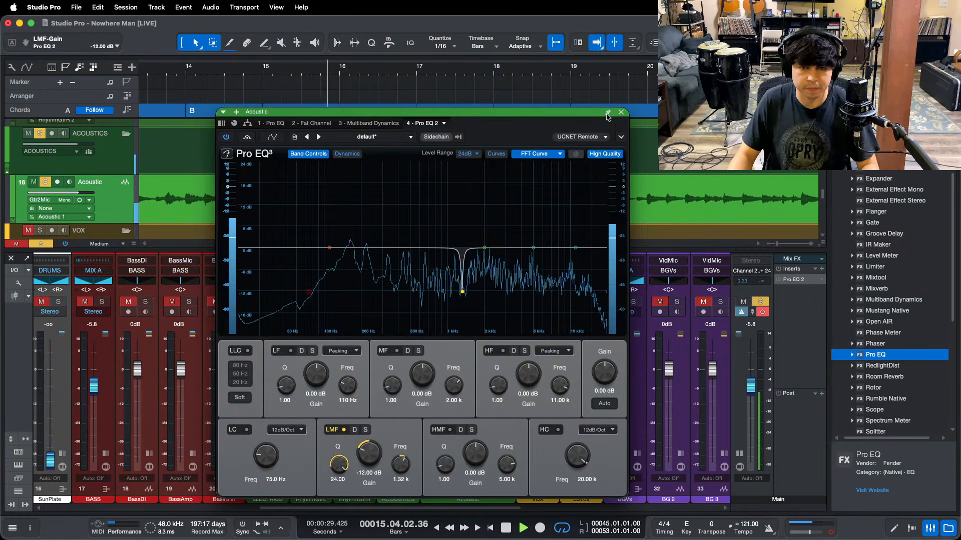
# Step: Close the EQ, show more of the timeline, and compare the Acoustic track in the full mix and soloed
pyautogui.press('super+w')
pyautogui.press('w')
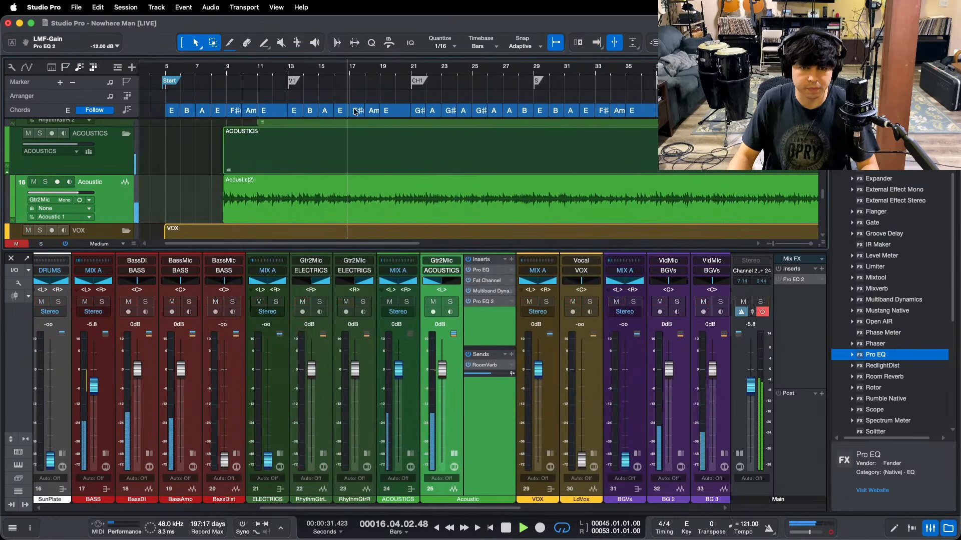
pyautogui.click(450, 302)
pyautogui.click(450, 302)
# Step: In Multiband Dynamics, turn off Edit All Relative, set the soloed H band's low threshold to -23.64 dB, and unsolo the band
pyautogui.click(488, 291)
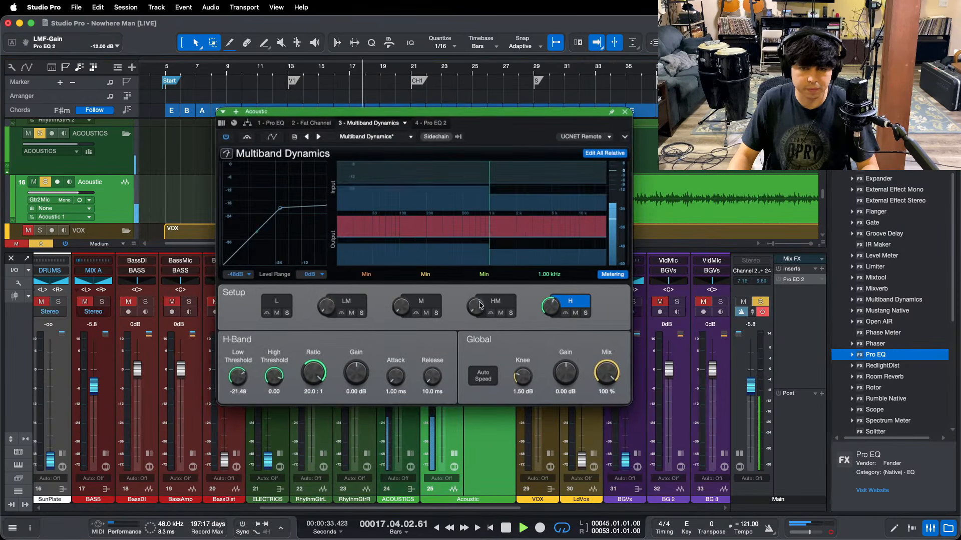
pyautogui.click(585, 313)
pyautogui.click(605, 153)
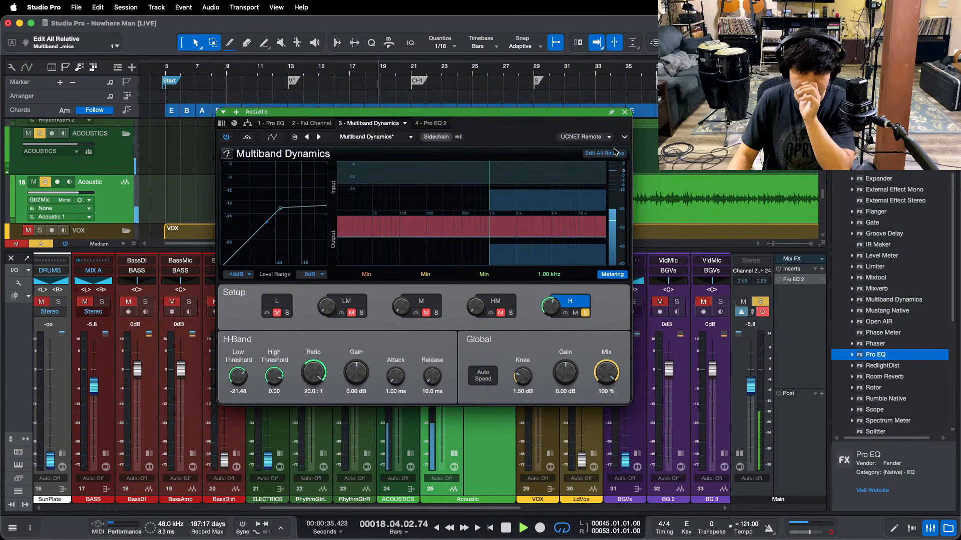
pyautogui.click(290, 69)
pyautogui.moveTo(240, 376); pyautogui.dragTo(242, 384)
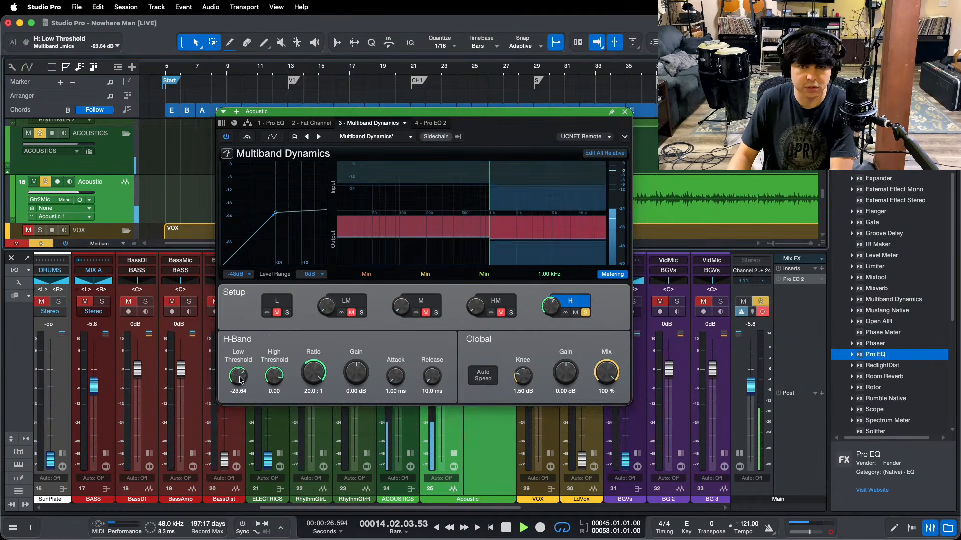
pyautogui.press('space')
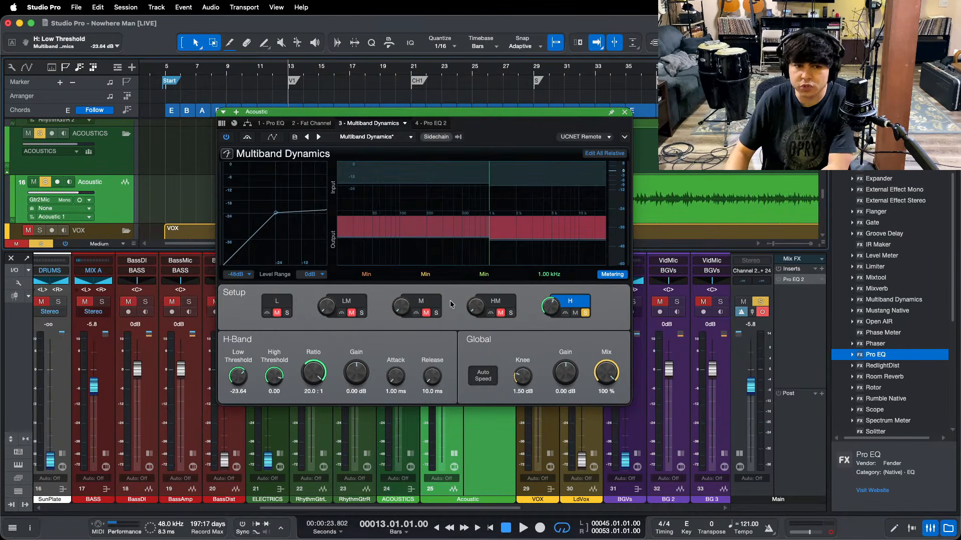
pyautogui.press('space')
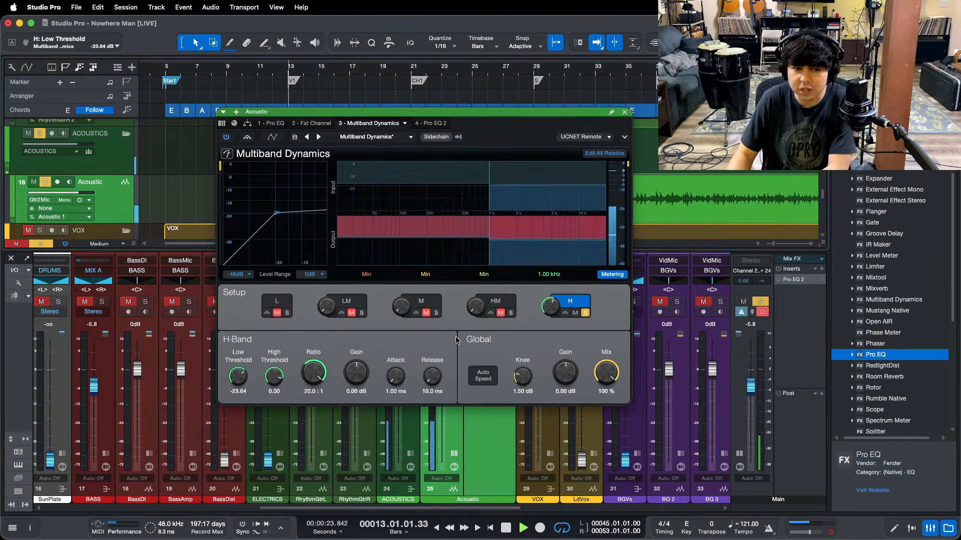
pyautogui.click(585, 313)
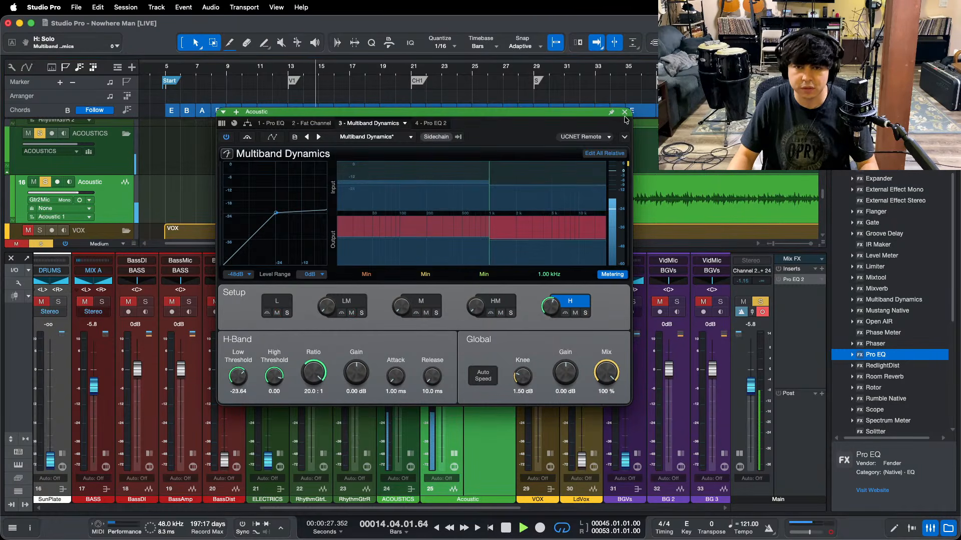
# Step: Close the Multiband Dynamics window and lower the Acoustic channel's volume to about -4.6 dB
pyautogui.click(624, 112)
pyautogui.scroll(-8, 440, 371)
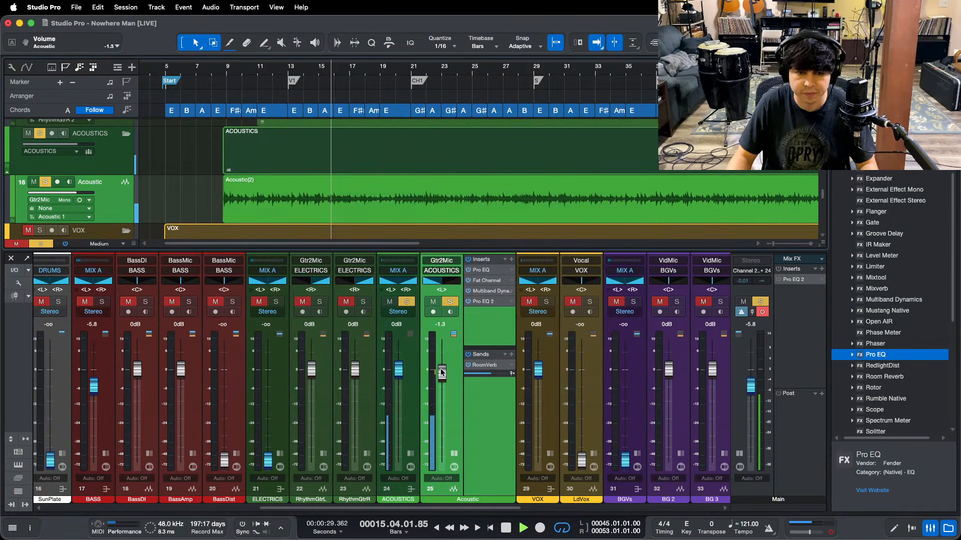
pyautogui.scroll(-3, 441, 371)
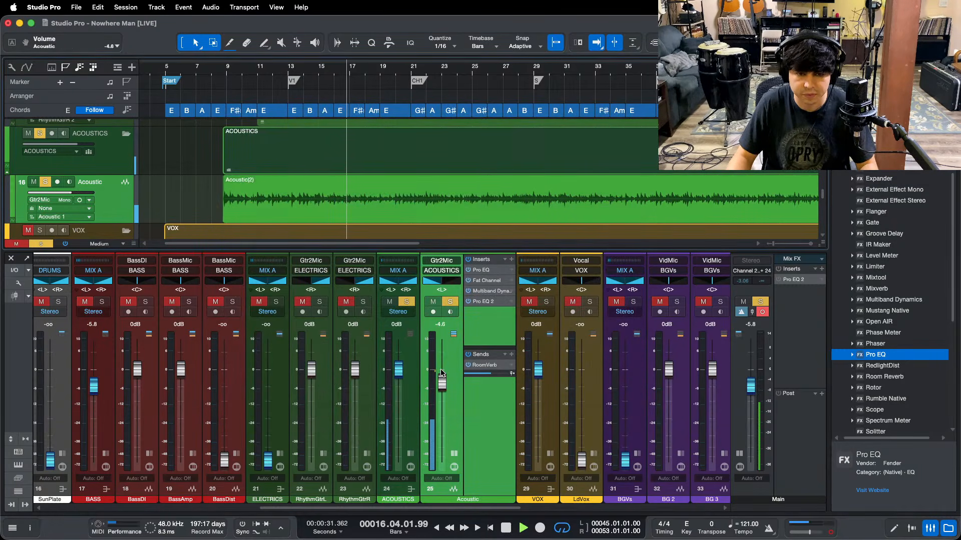
# Step: Unsolo the Acoustic track and briefly audition the soloed HM band in its Multiband Dynamics before returning to the H band
pyautogui.press('s')
pyautogui.scroll(1, 441, 372)
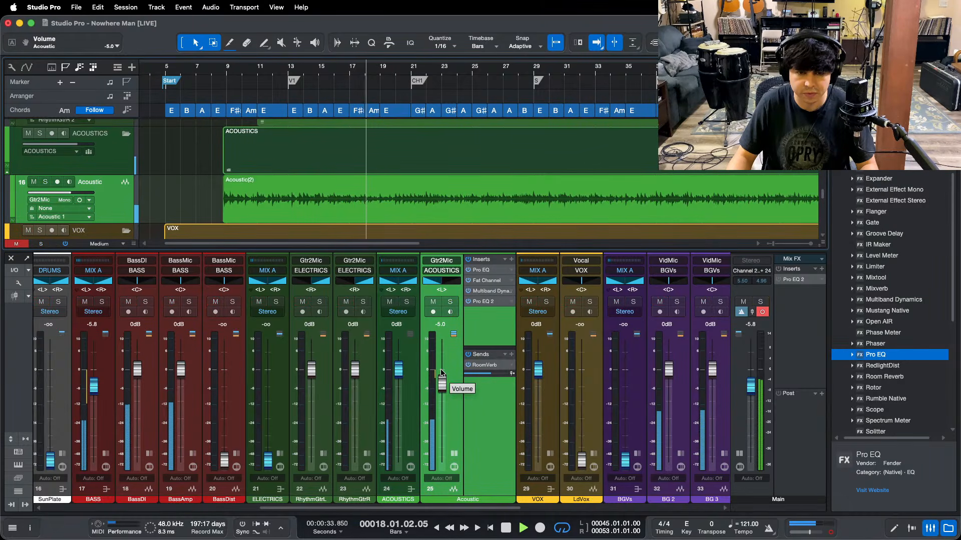
pyautogui.click(487, 291)
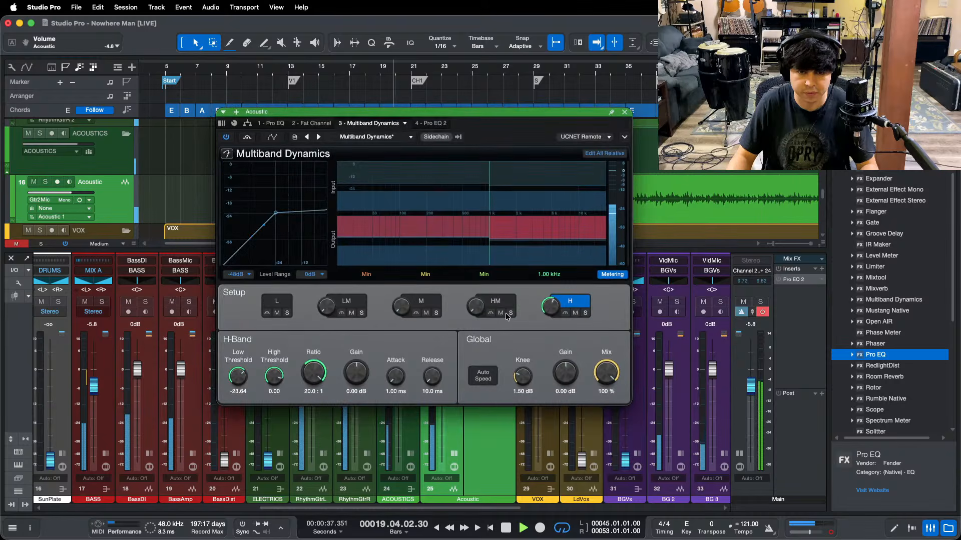
pyautogui.click(498, 305)
pyautogui.click(512, 314)
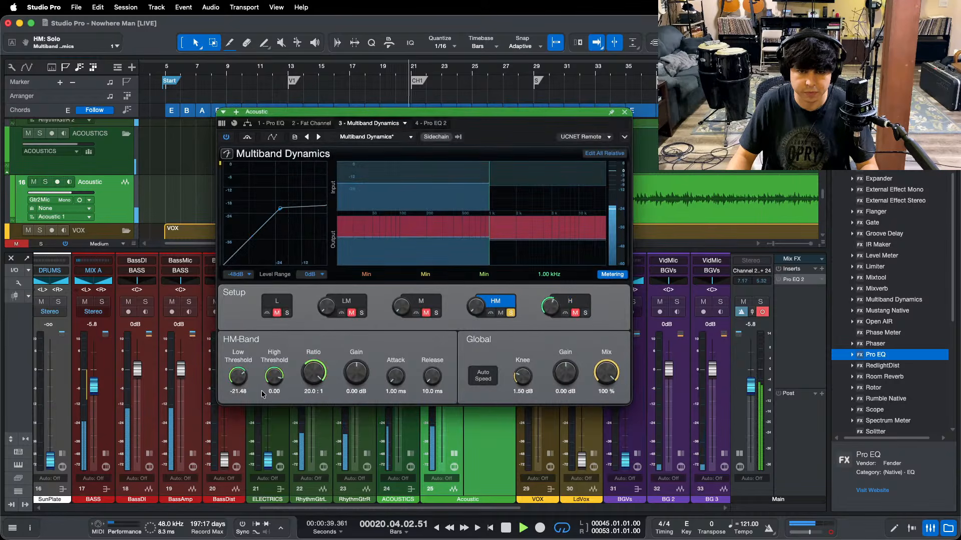
pyautogui.click(511, 314)
pyautogui.click(578, 306)
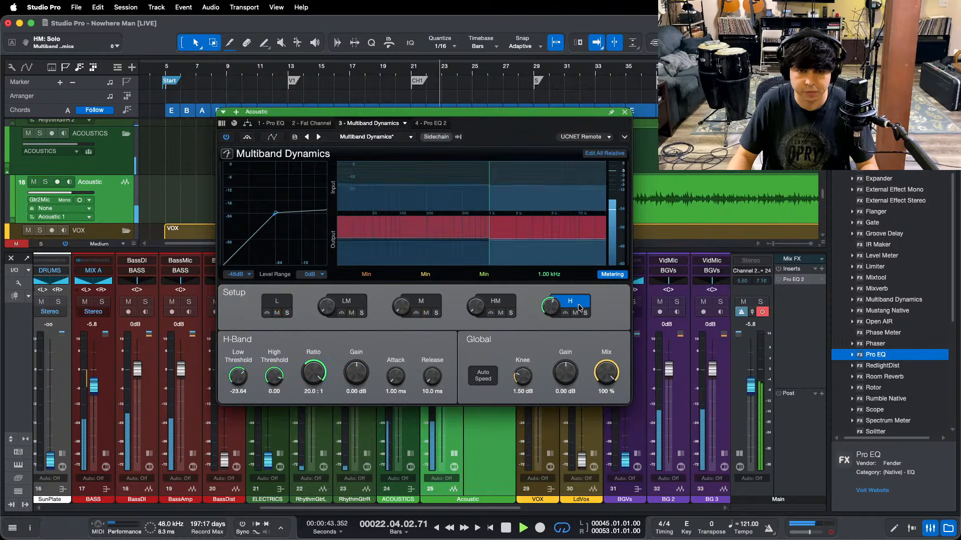
pyautogui.click(624, 112)
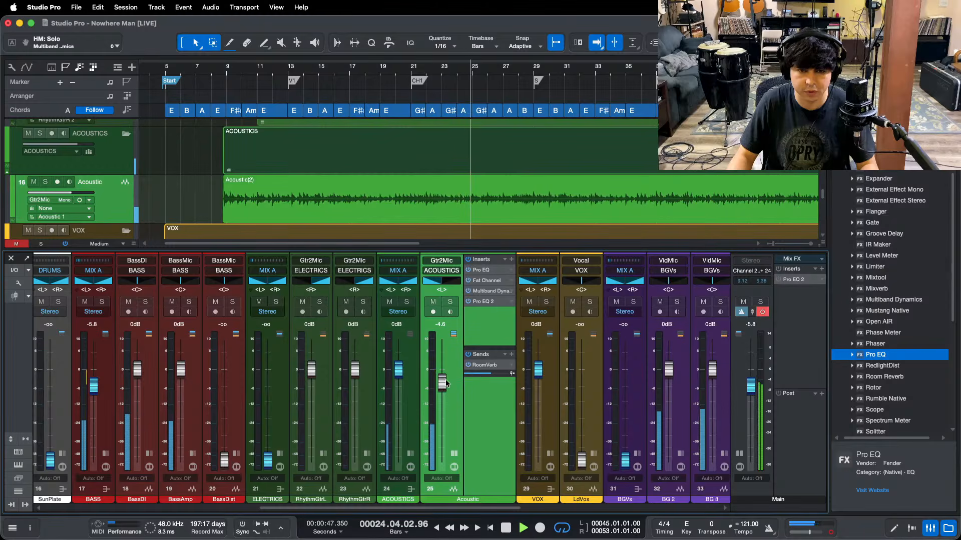
# Step: Collapse the Acoustic channel's inserts, check OBS, and stop playback with the whole song shown in the timeline
pyautogui.click(455, 466)
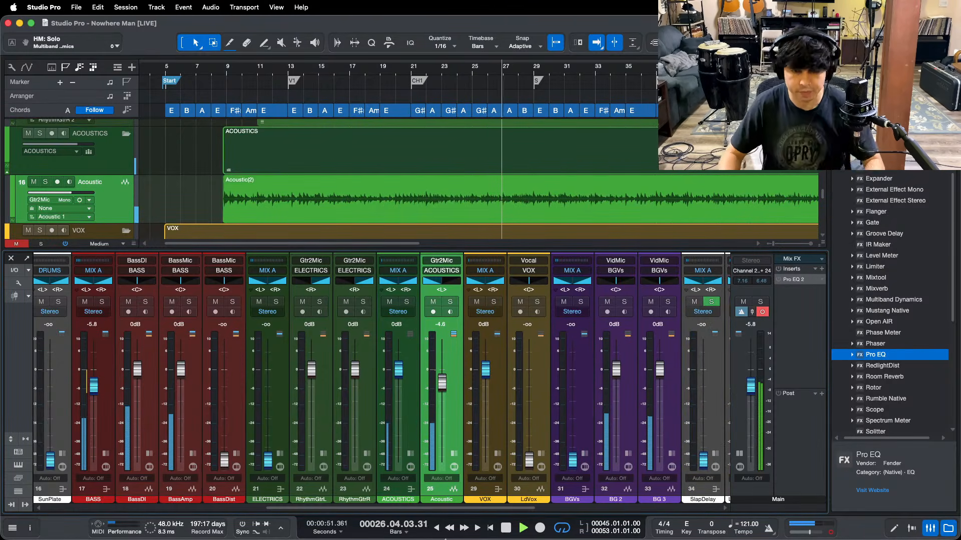
pyautogui.click(523, 535)
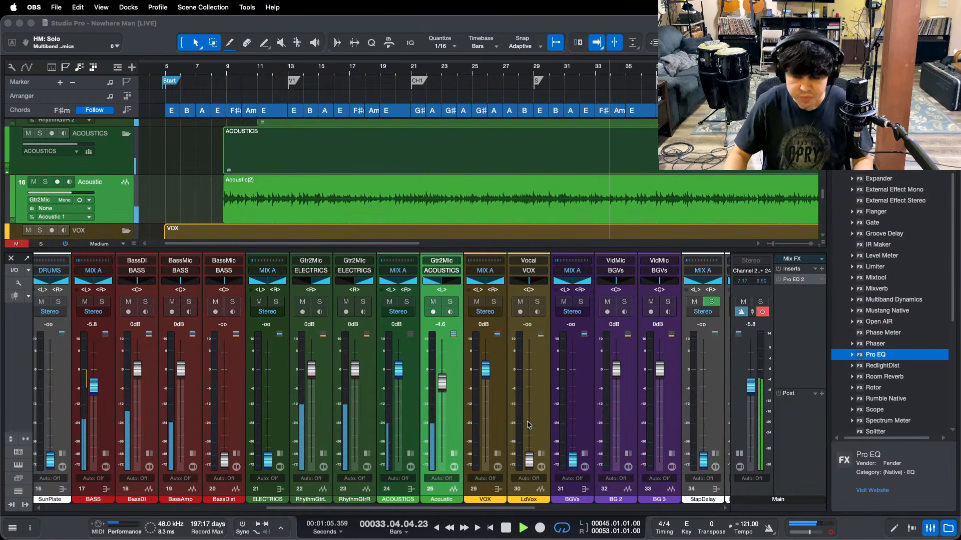
pyautogui.click(662, 389)
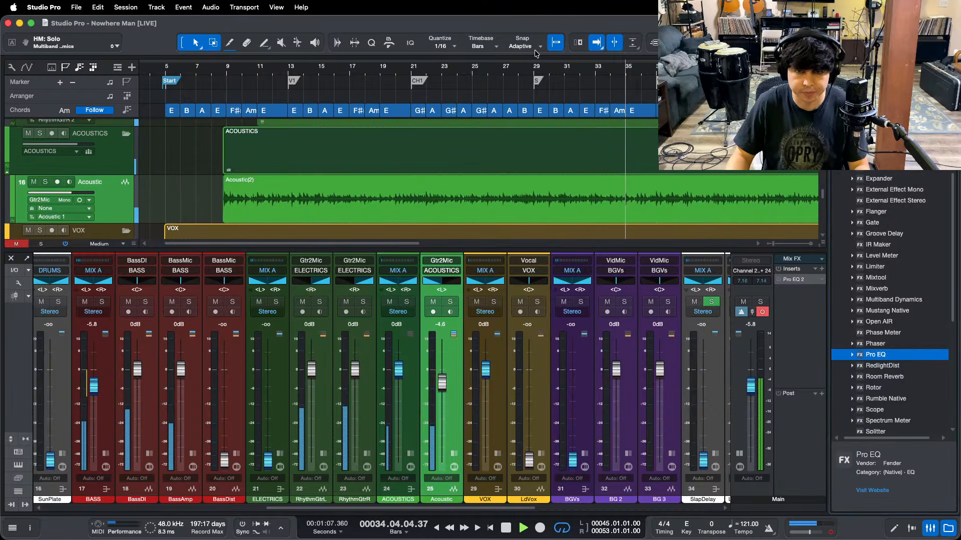
pyautogui.press('w')
pyautogui.press('space')
pyautogui.press('f')
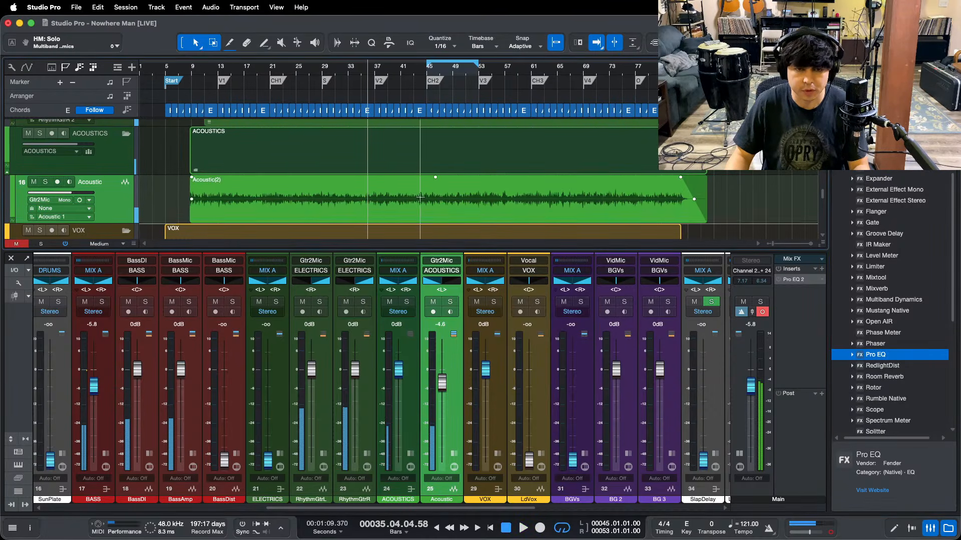
pyautogui.click(513, 532)
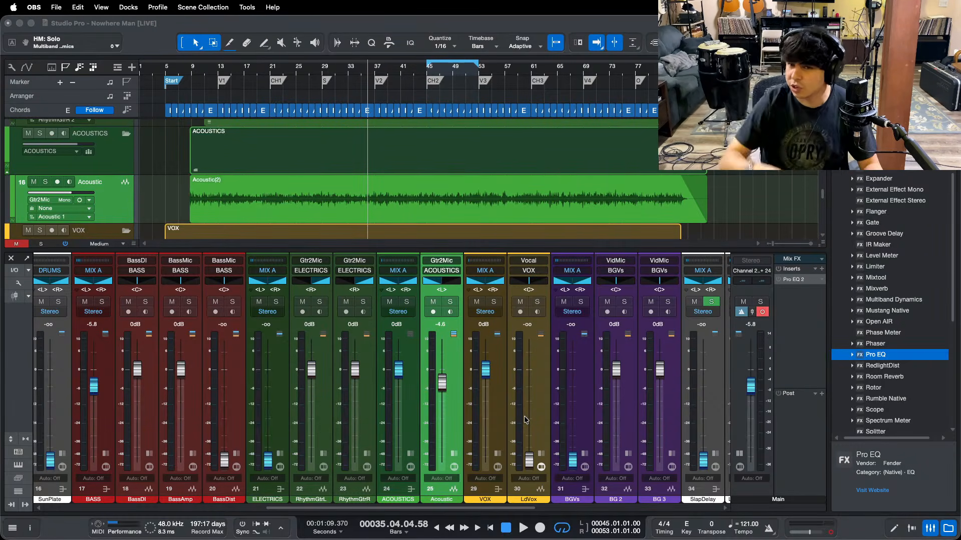
pyautogui.click(797, 353)
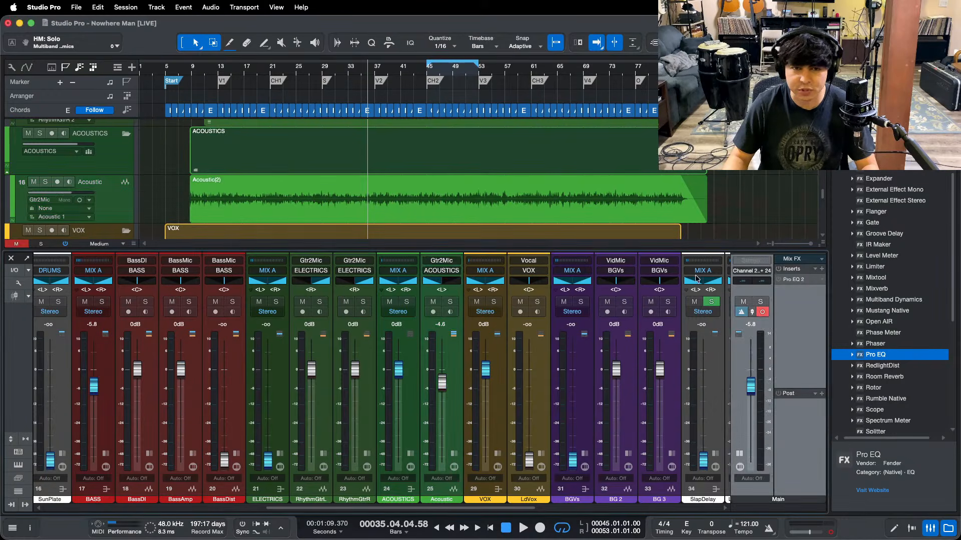
# Step: Play the mix from the CH2 section and raise the Acoustic channel's volume to -3.8 dB
pyautogui.click(429, 70)
pyautogui.press('space')
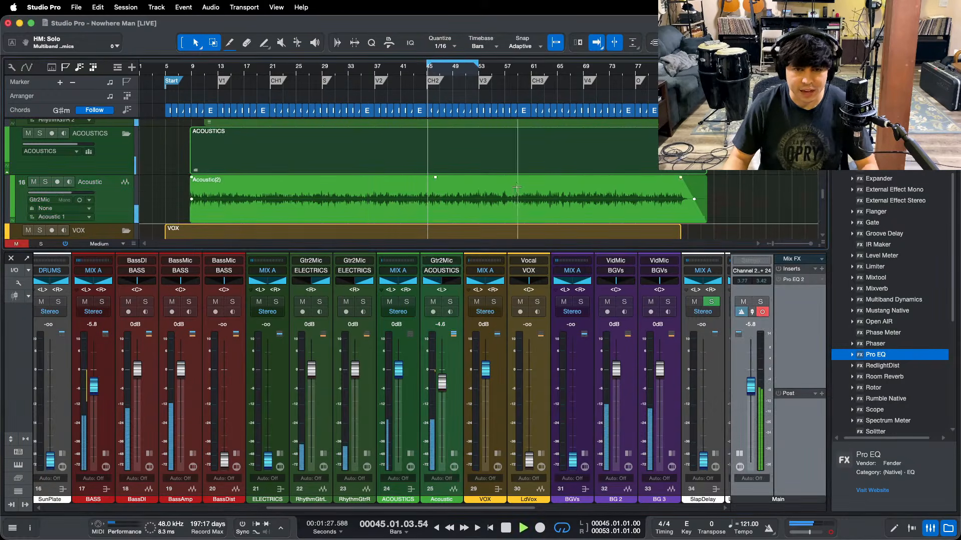
pyautogui.moveTo(445, 386); pyautogui.dragTo(445, 379)
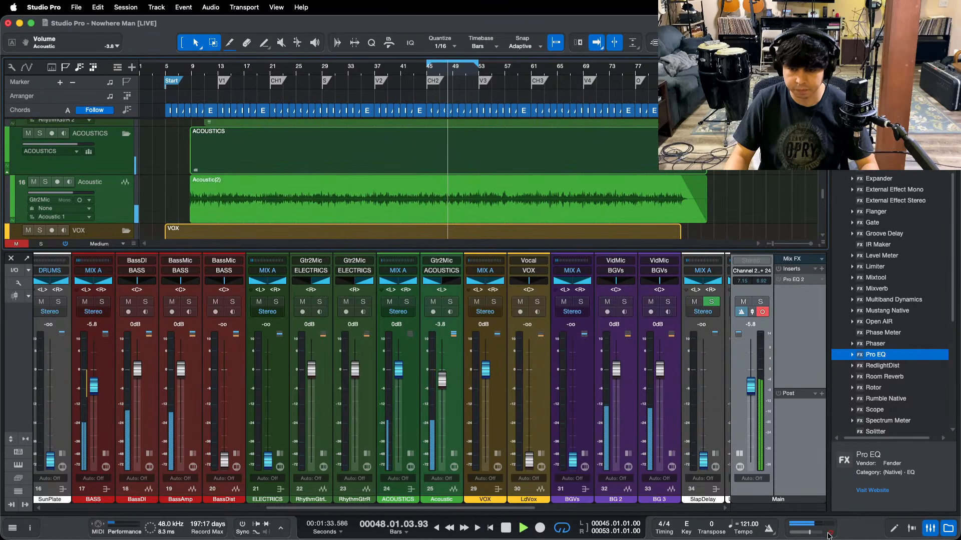
# Step: Play from verse 1 and lower the H band's low threshold to -24.72 dB in the Acoustic channel's Multiband Dynamics
pyautogui.click(221, 67)
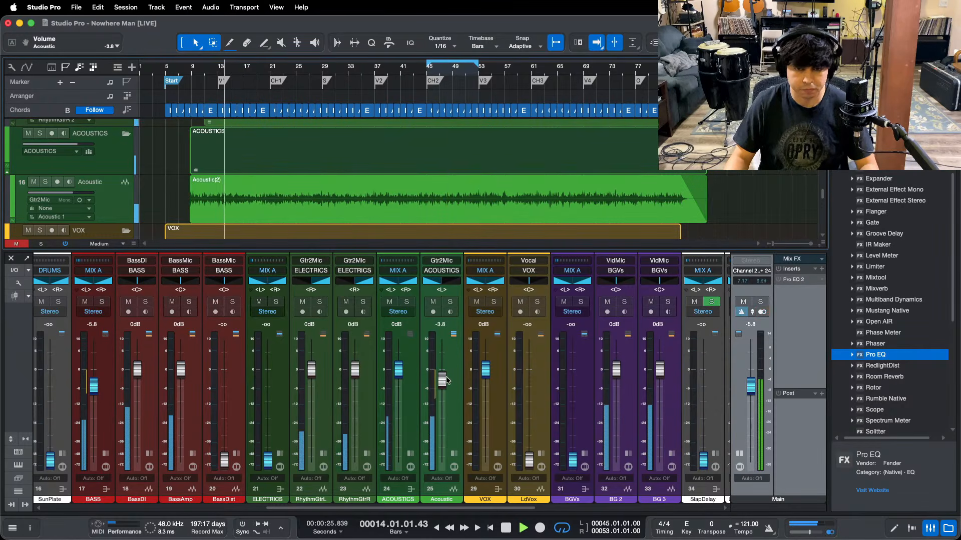
pyautogui.click(452, 455)
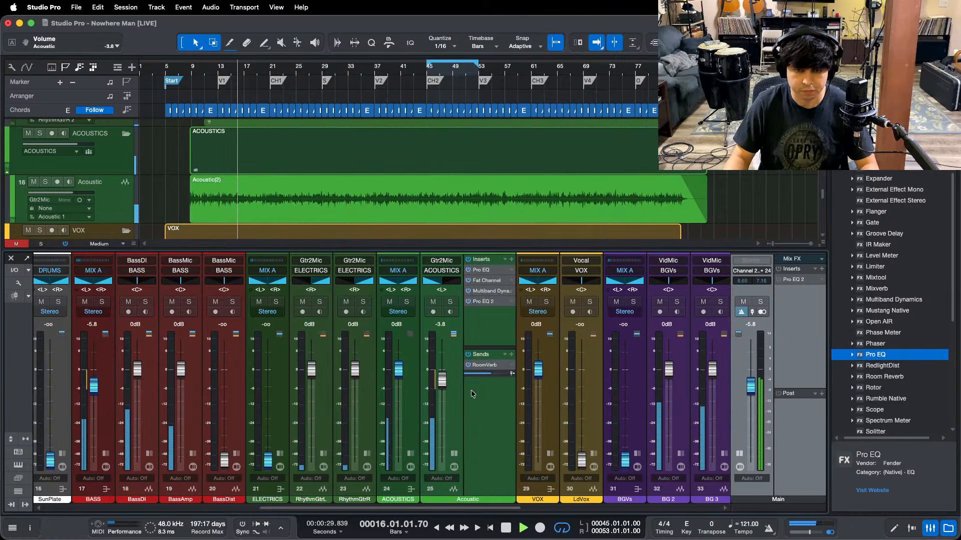
pyautogui.click(489, 269)
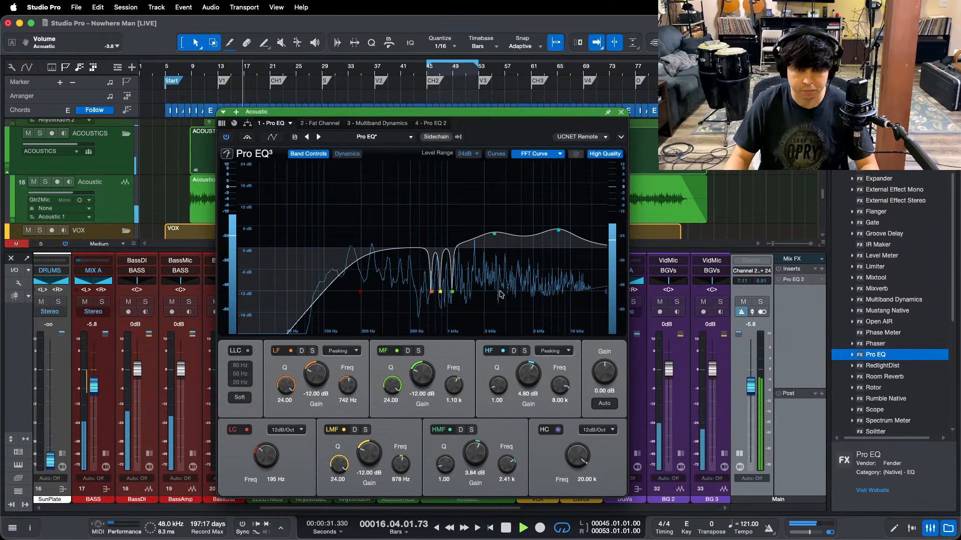
pyautogui.click(386, 135)
pyautogui.click(377, 123)
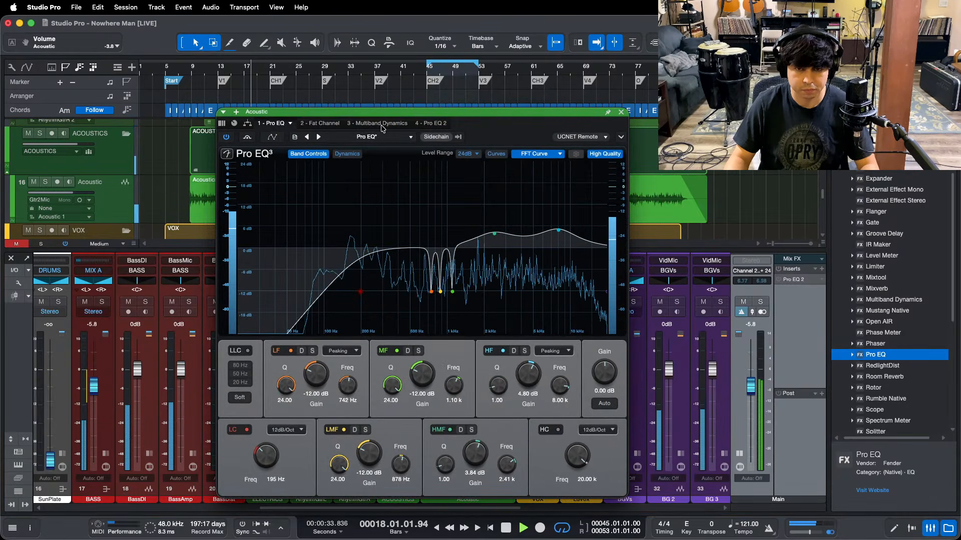
pyautogui.click(377, 124)
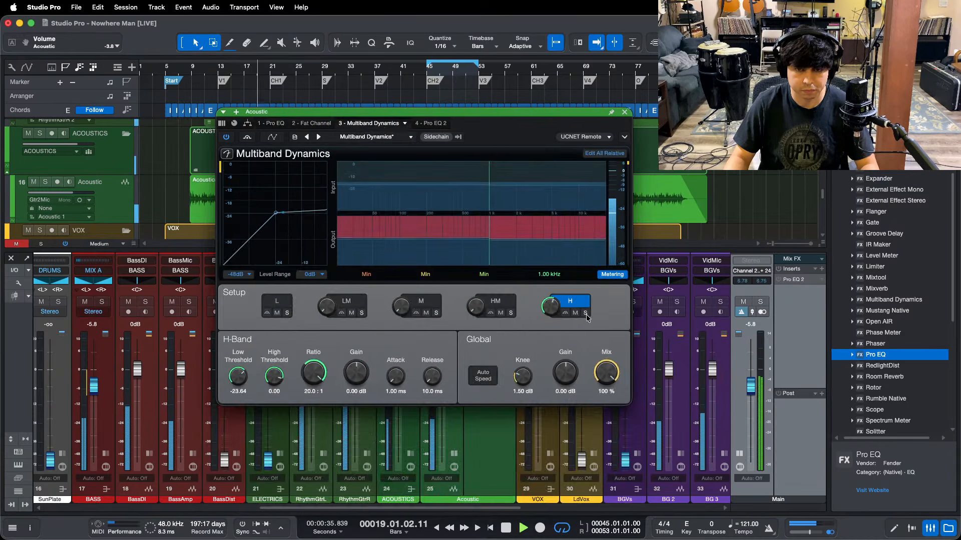
pyautogui.moveTo(238, 377); pyautogui.dragTo(239, 381)
pyautogui.click(624, 112)
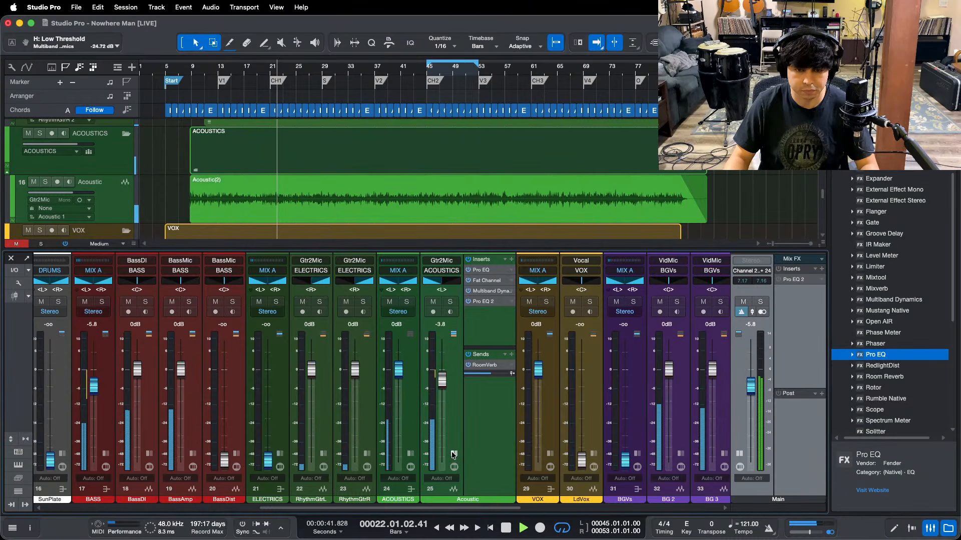
# Step: Compare the mix with the Acoustic channel's inserts bypassed, stop playback, and save the song
pyautogui.moveTo(389, 509); pyautogui.dragTo(418, 510)
pyautogui.click(380, 443)
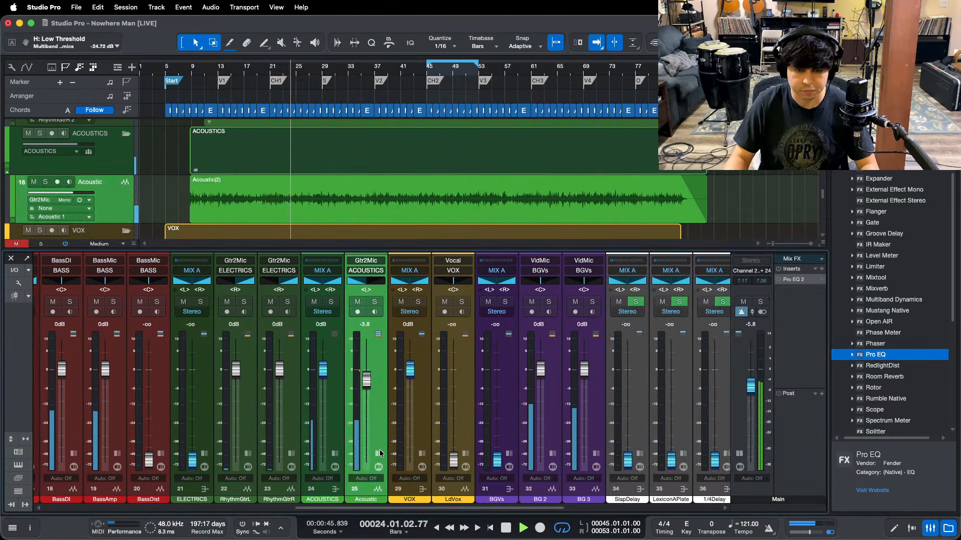
pyautogui.click(380, 450)
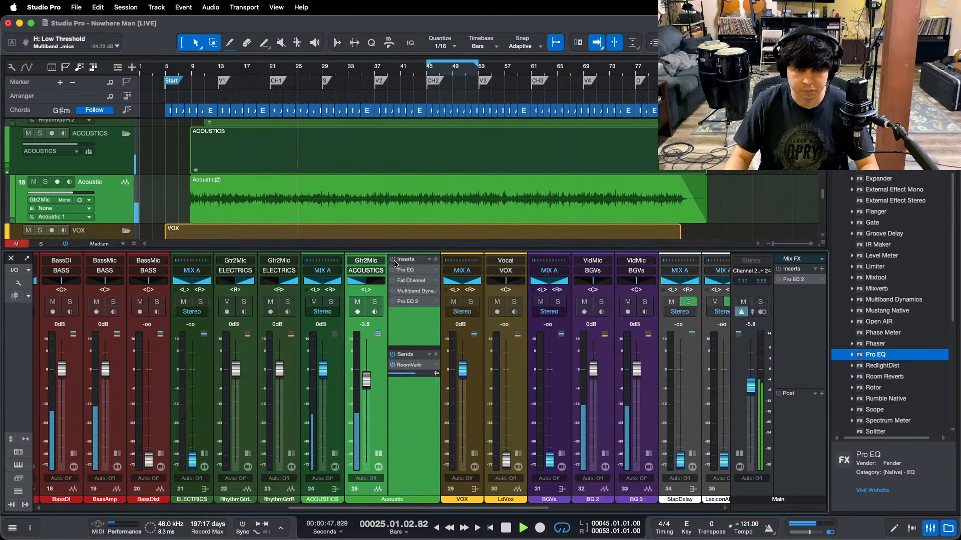
pyautogui.press('space')
pyautogui.press('super+s')
pyautogui.click(379, 453)
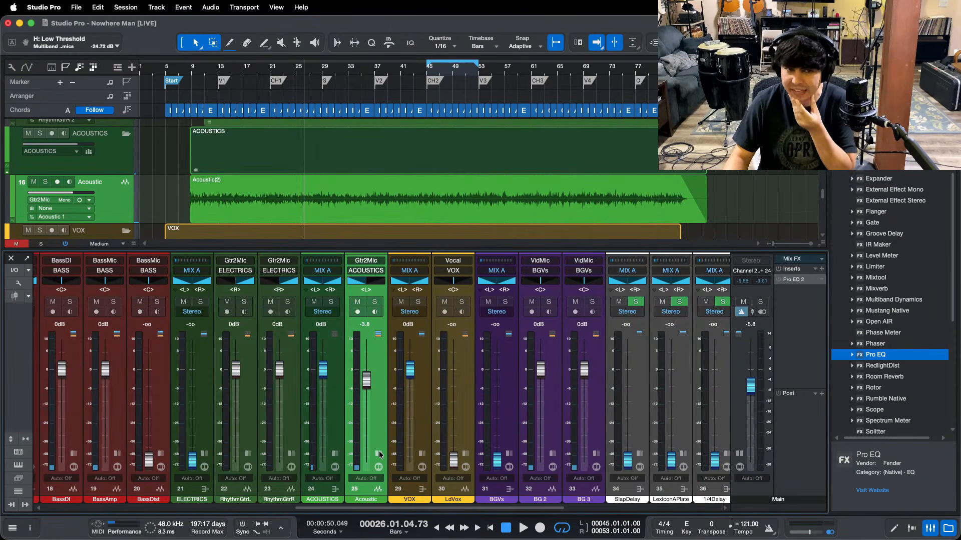
# Step: Resume playback, bring the ELECTRICS tracks into view, and raise the ELECTRICS bus volume to 0 dB
pyautogui.press('space')
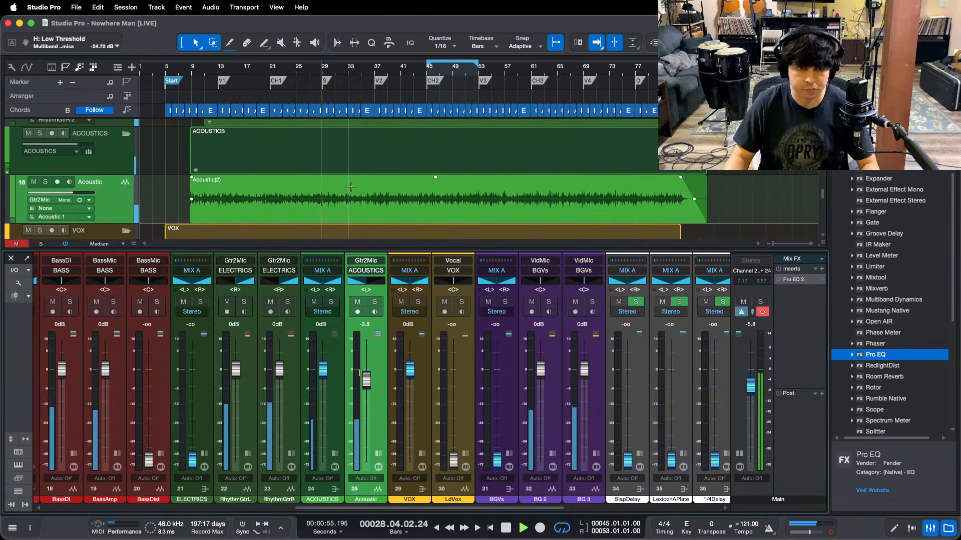
pyautogui.press('F3')
pyautogui.scroll(5, 424, 311)
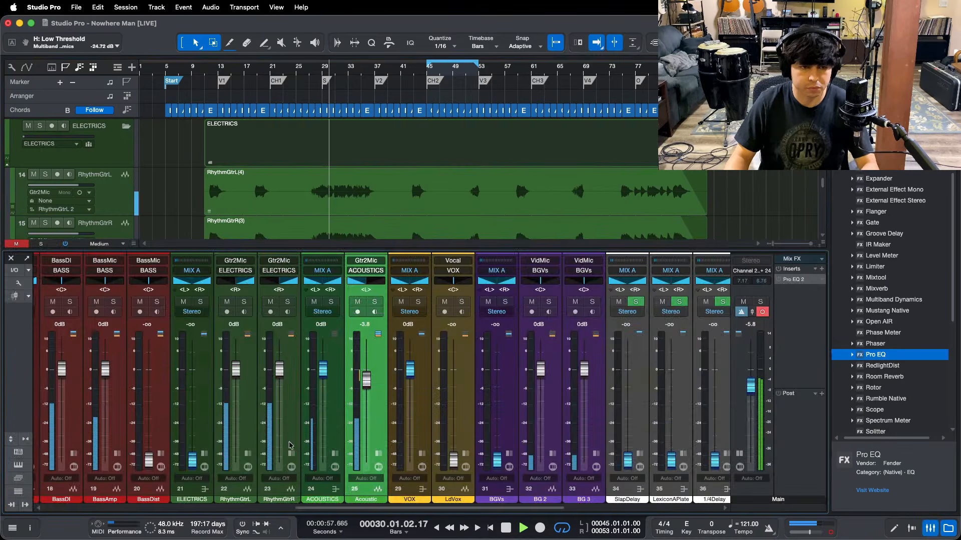
pyautogui.press('F3')
pyautogui.moveTo(192, 459); pyautogui.dragTo(193, 369)
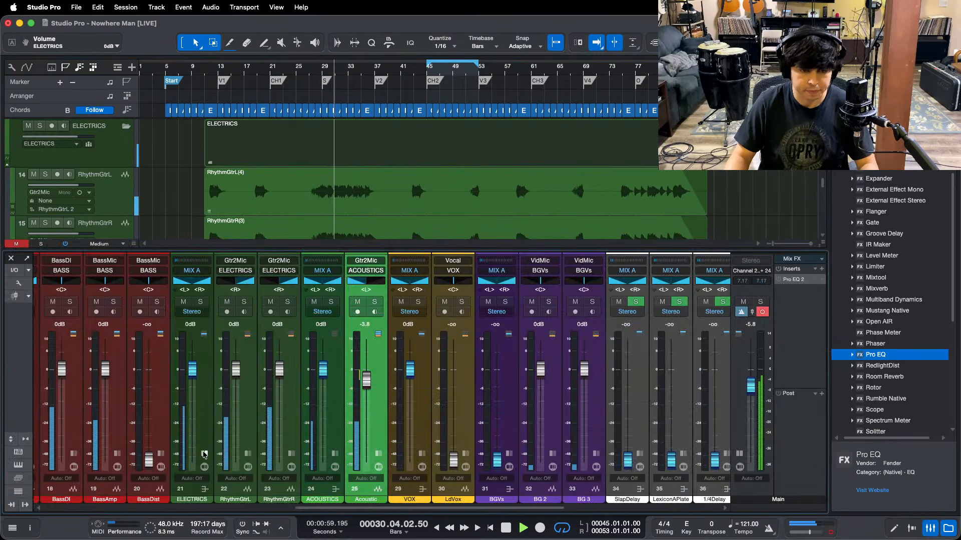
# Step: Load the ElectricGtr FX chain from the GUITARS folder onto the ELECTRICS bus
pyautogui.click(192, 489)
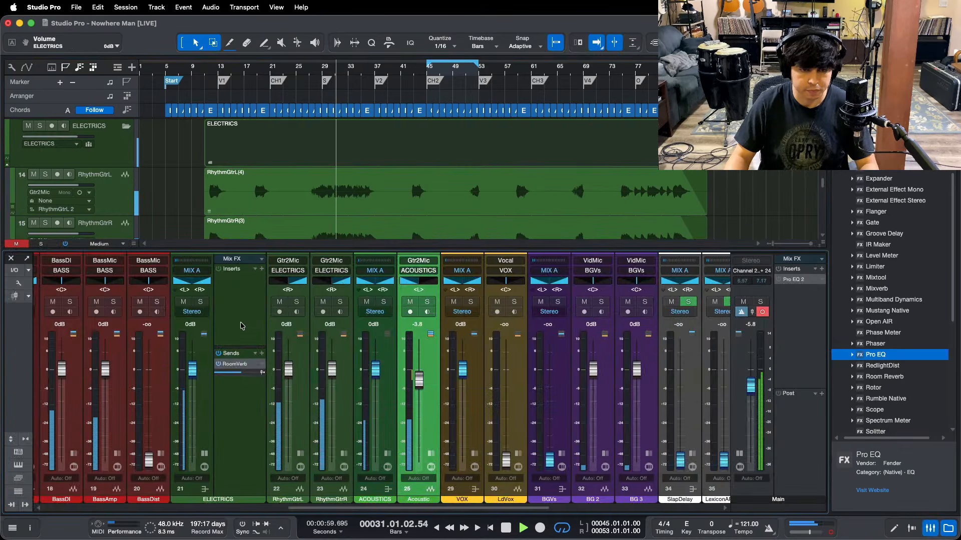
pyautogui.click(256, 270)
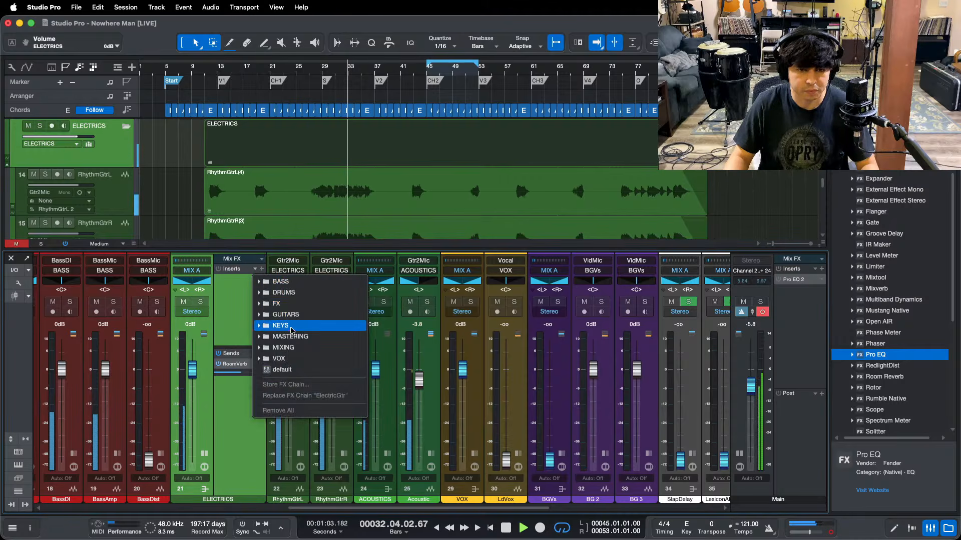
pyautogui.click(289, 315)
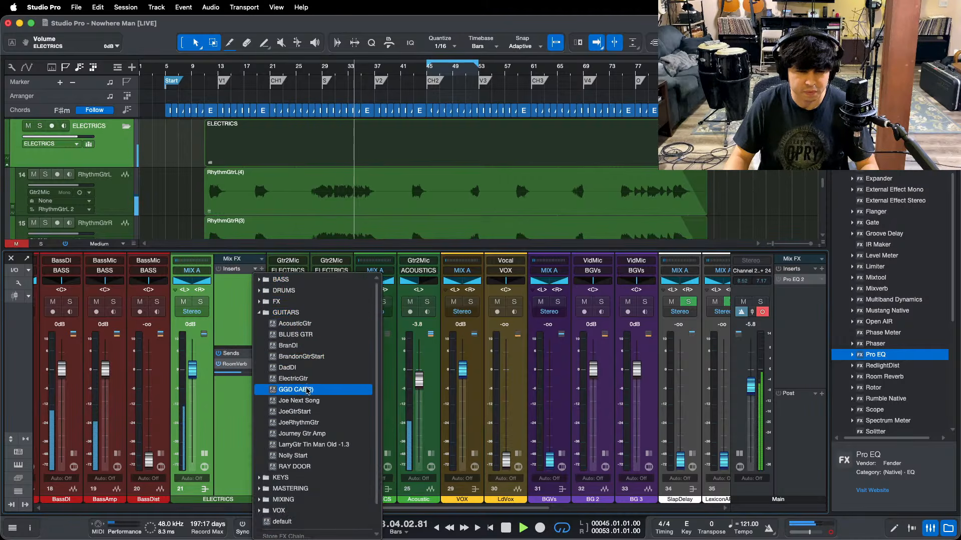
pyautogui.click(293, 379)
# Step: Solo the ELECTRICS bus during playback near the S section and open its Pro EQ
pyautogui.moveTo(343, 70)
pyautogui.mouseDown()
pyautogui.moveTo(422, 90)
pyautogui.moveTo(441, 106)
pyautogui.mouseUp()
pyautogui.press('f')
pyautogui.press('b')
pyautogui.press('s')
pyautogui.click(232, 279)
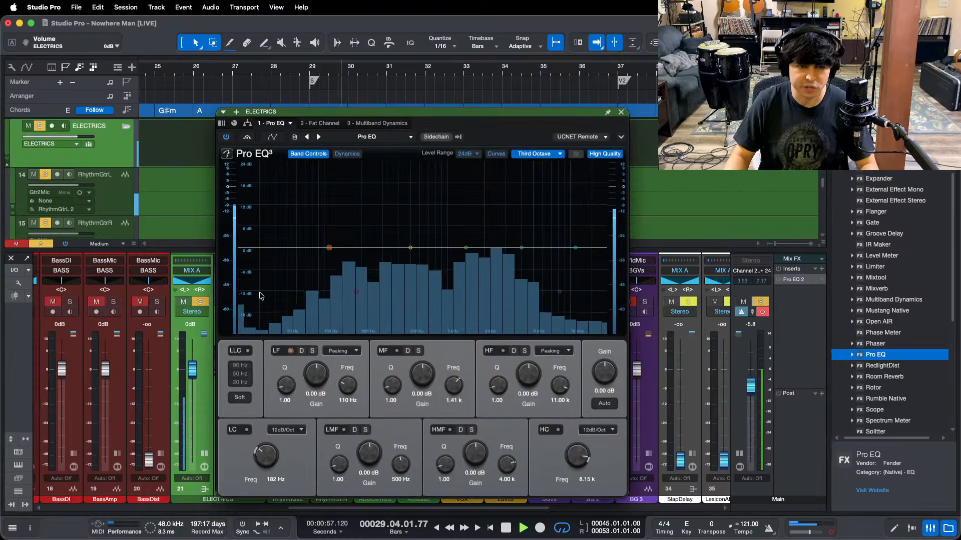
# Step: Enable the Pro EQ's low cut at 182 Hz and high cut at 8.15 kHz on the ELECTRICS bus
pyautogui.click(248, 431)
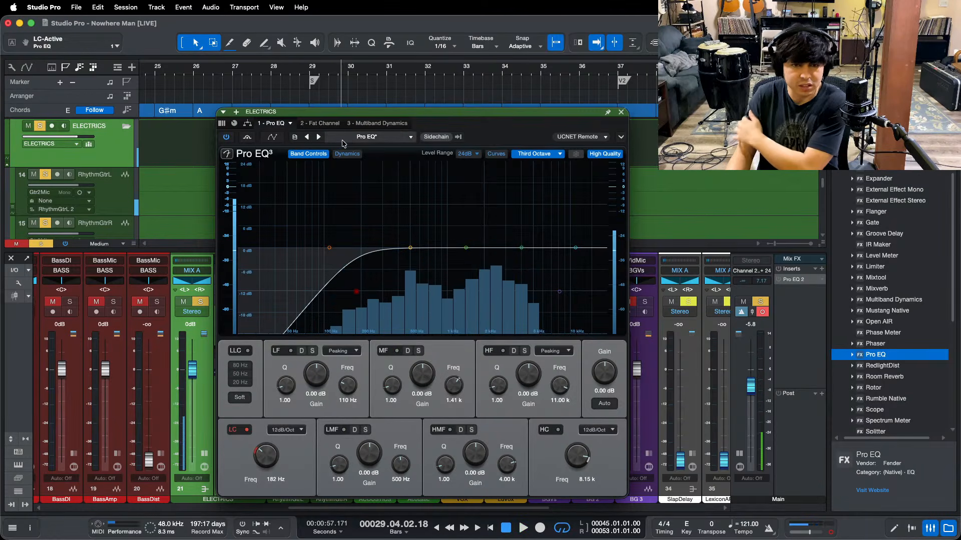
pyautogui.press('space')
pyautogui.click(554, 429)
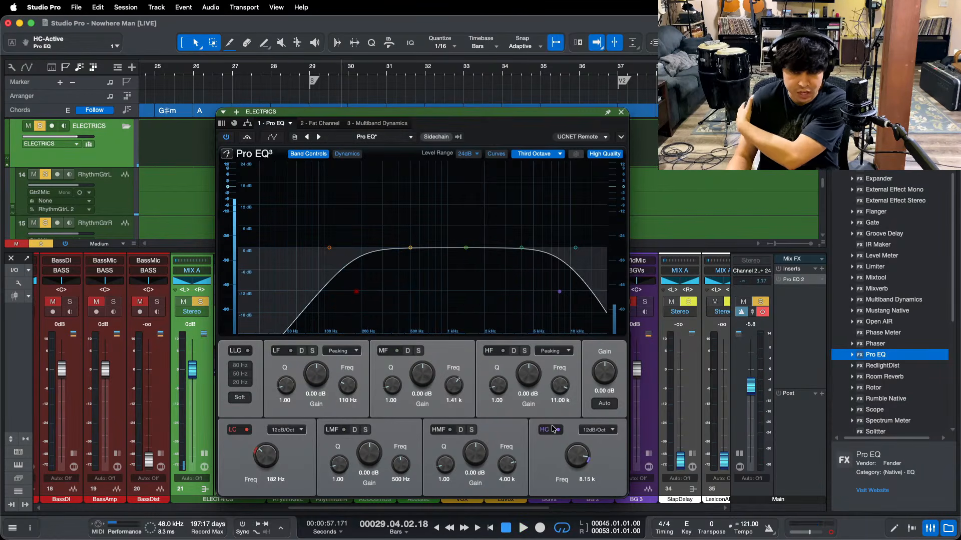
# Step: Listen to the soloed electric guitars at their entry near bar 11 and at the S section, keeping the Pro EQ in view
pyautogui.press('Home')
pyautogui.press('space')
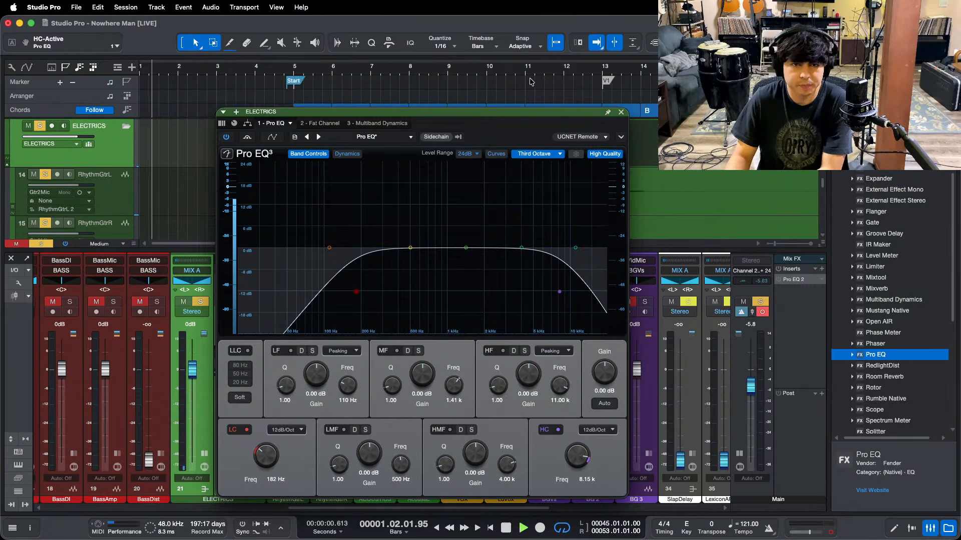
pyautogui.click(573, 69)
pyautogui.moveTo(470, 111); pyautogui.dragTo(447, 189)
pyautogui.scroll(-1, 447, 132)
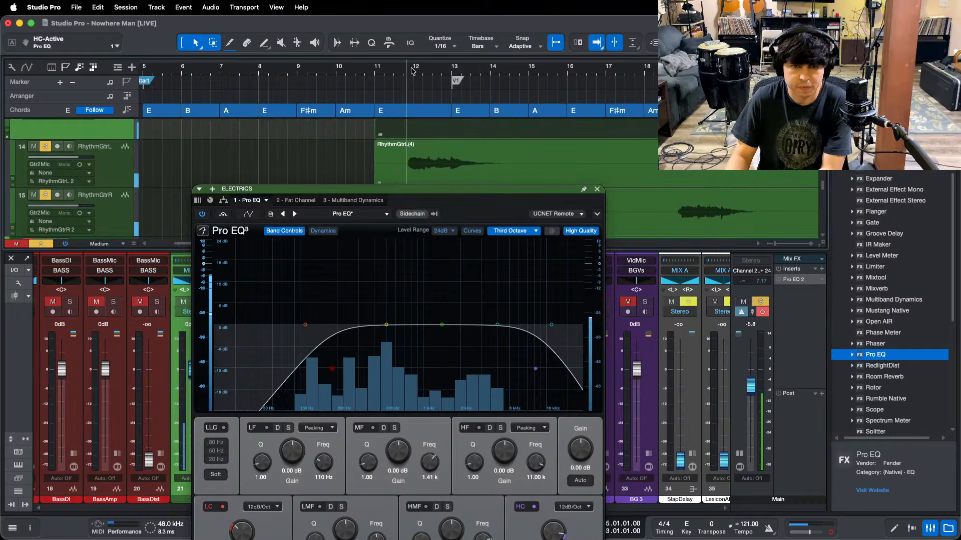
pyautogui.press('z')
pyautogui.click(380, 81)
pyautogui.moveTo(273, 188); pyautogui.dragTo(274, 127)
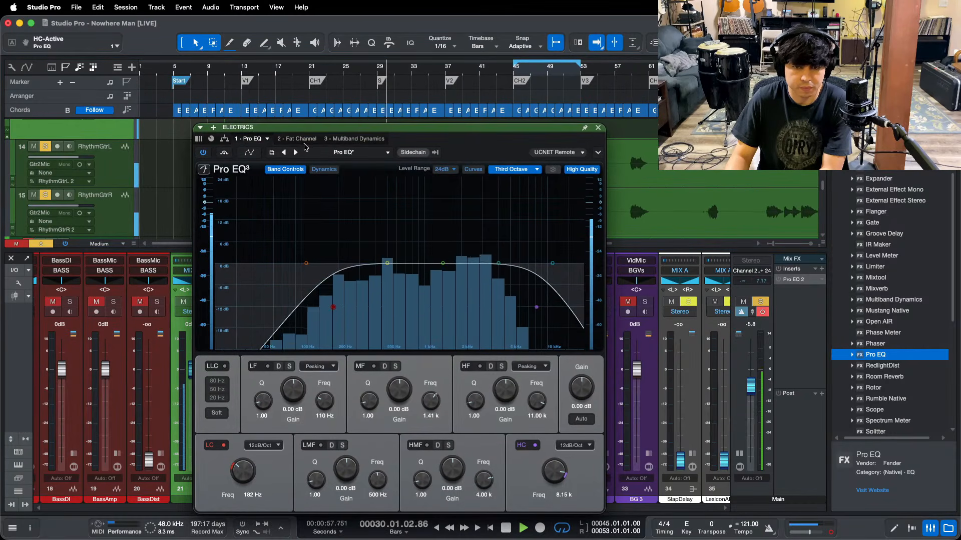
# Step: Set the gain reduction of the Fat Channel's Everest C100A compressor to 3.50 on the ELECTRICS bus
pyautogui.click(297, 139)
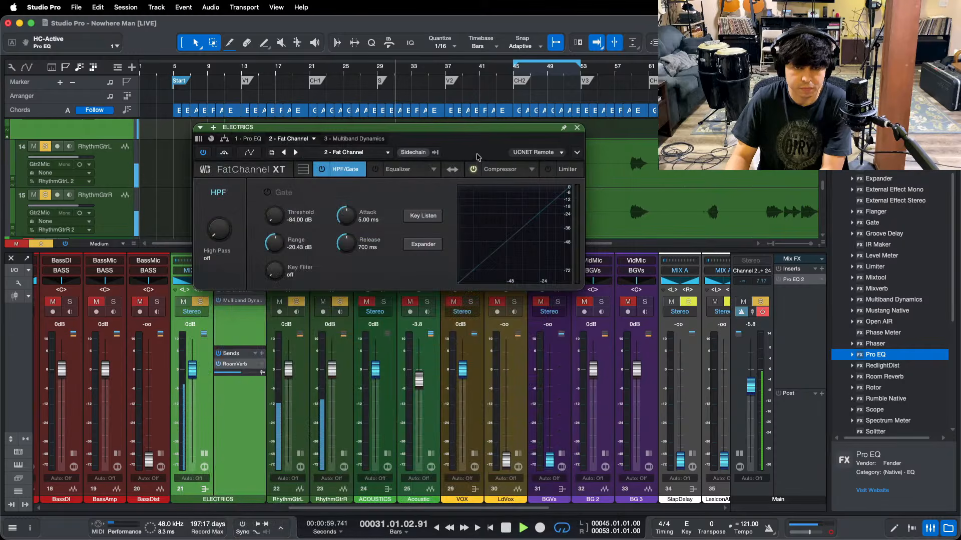
pyautogui.click(496, 170)
pyautogui.moveTo(505, 308); pyautogui.dragTo(505, 306)
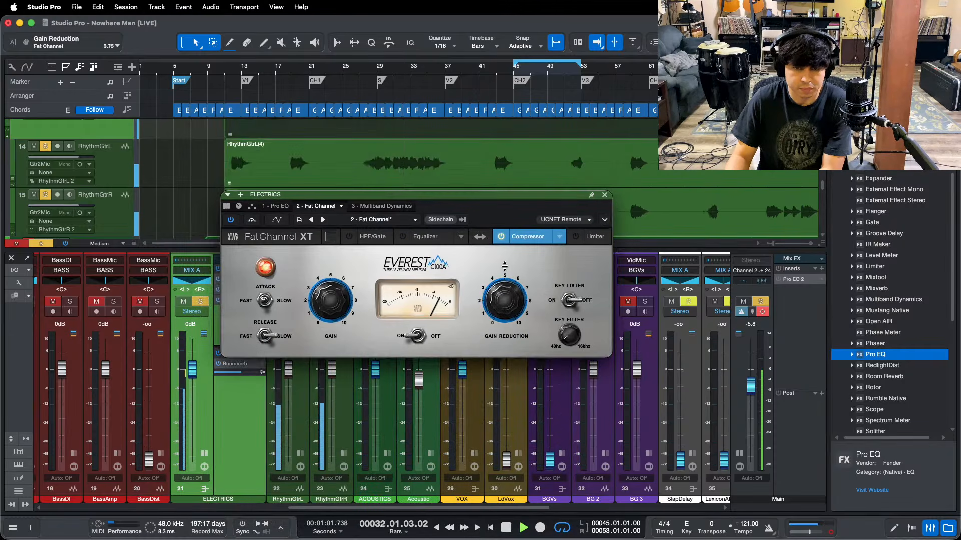
pyautogui.press('space')
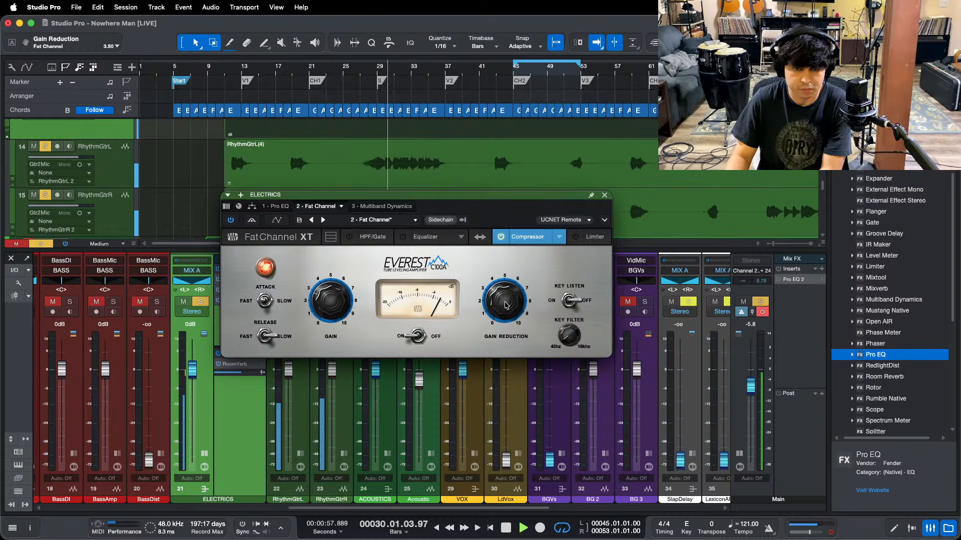
# Step: In Multiband Dynamics, solo the H band and lower its low threshold to -17.16 dB with Edit All Relative on
pyautogui.click(381, 206)
pyautogui.press('space')
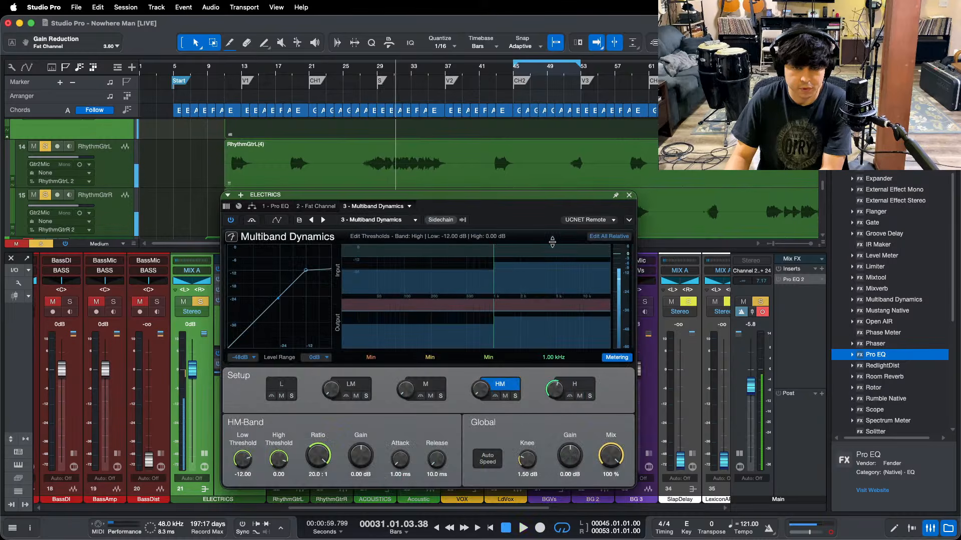
pyautogui.click(612, 237)
pyautogui.click(593, 395)
pyautogui.click(590, 396)
pyautogui.press('space')
pyautogui.scroll(-4, 243, 457)
pyautogui.scroll(-1, 248, 461)
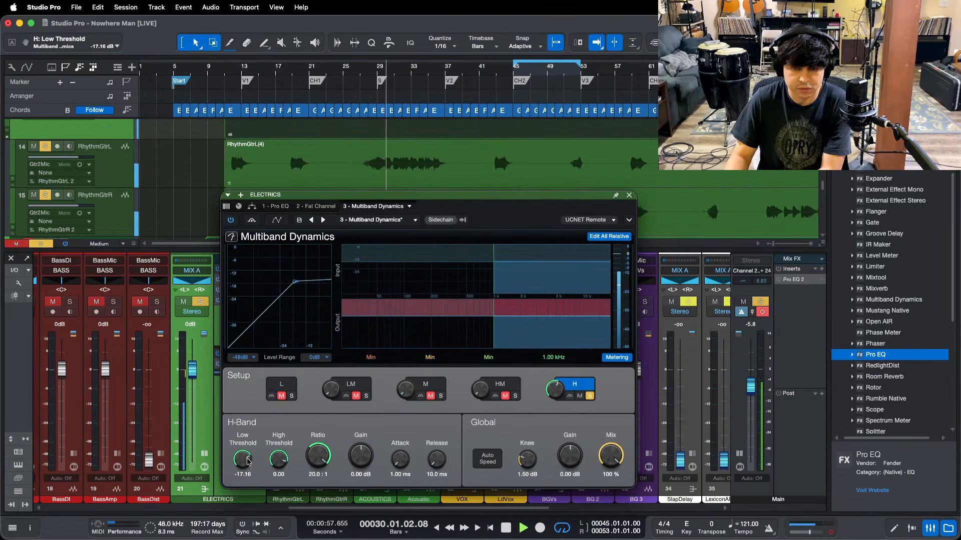
# Step: Unsolo the H band, lower its low threshold to -20.40 dB while listening, and close the Multiband Dynamics window
pyautogui.click(590, 396)
pyautogui.scroll(-2, 248, 459)
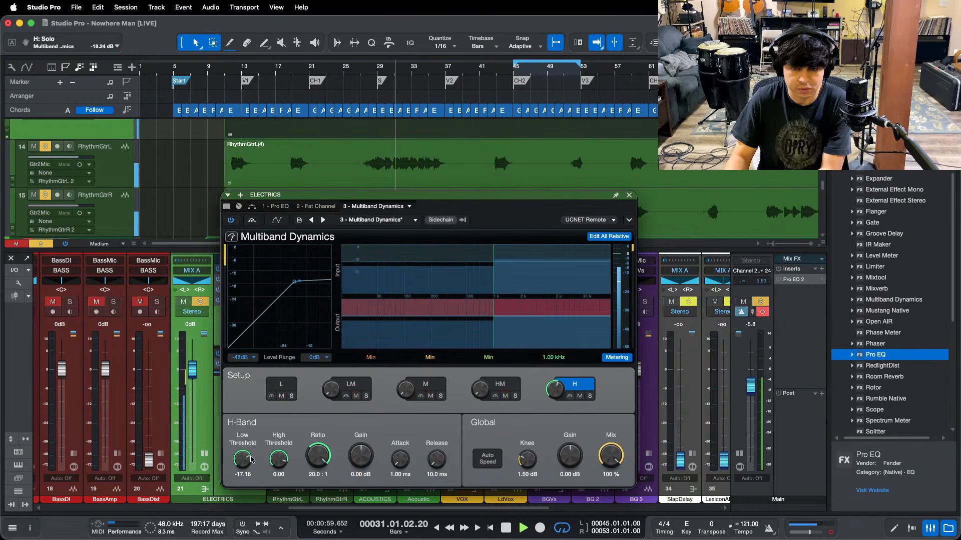
pyautogui.press('space')
pyautogui.press('space')
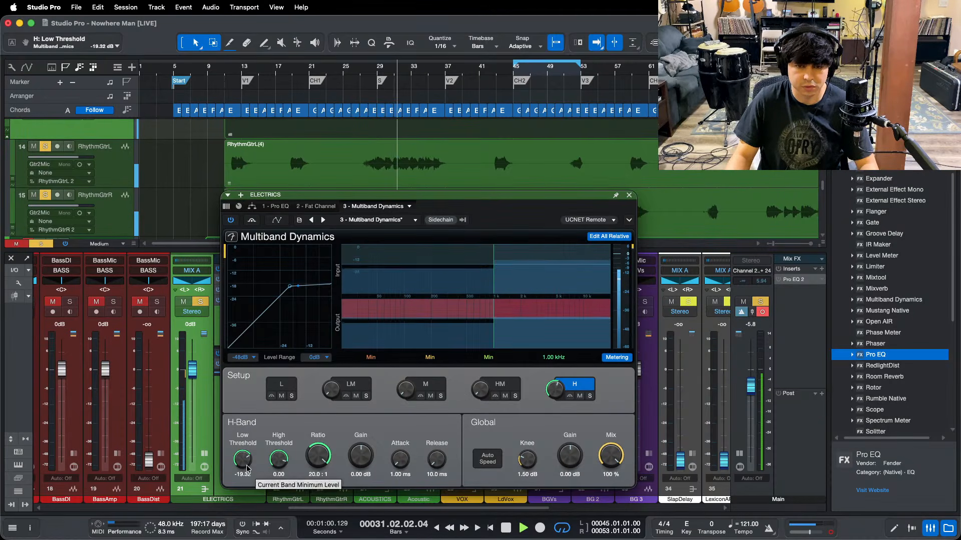
pyautogui.scroll(-3, 242, 459)
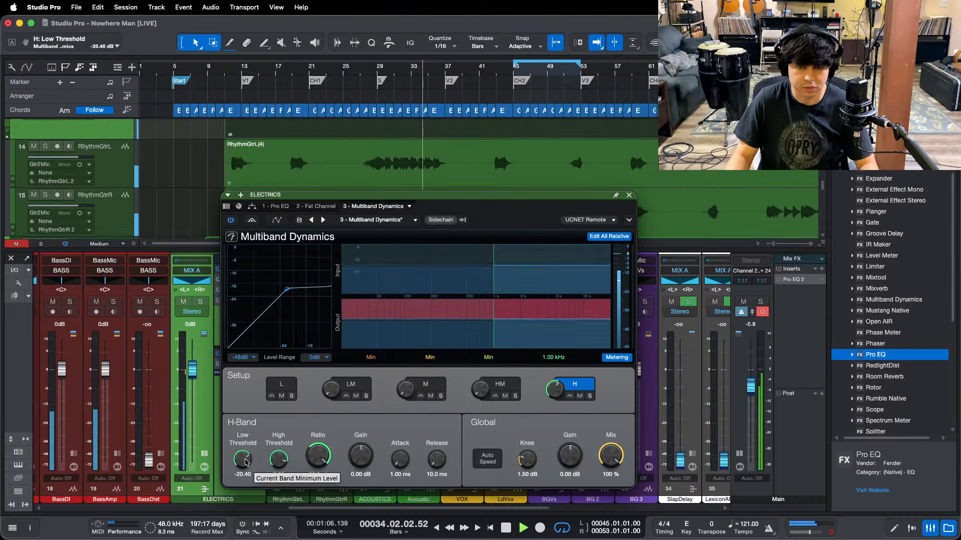
pyautogui.click(629, 195)
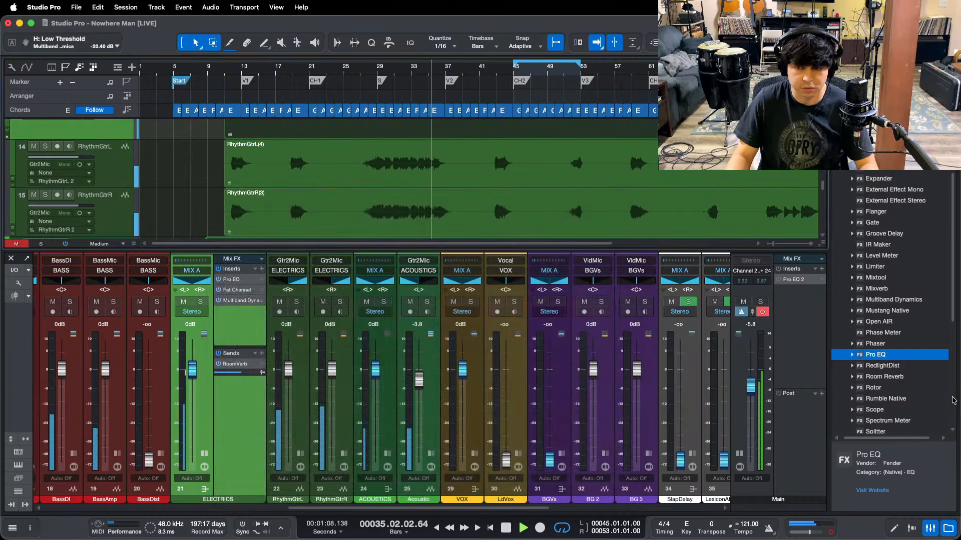
# Step: Add a second Pro EQ at the end of the ELECTRICS inserts and lower the soloed bus's fader to -2.1 dB
pyautogui.moveTo(449, 371); pyautogui.dragTo(238, 320)
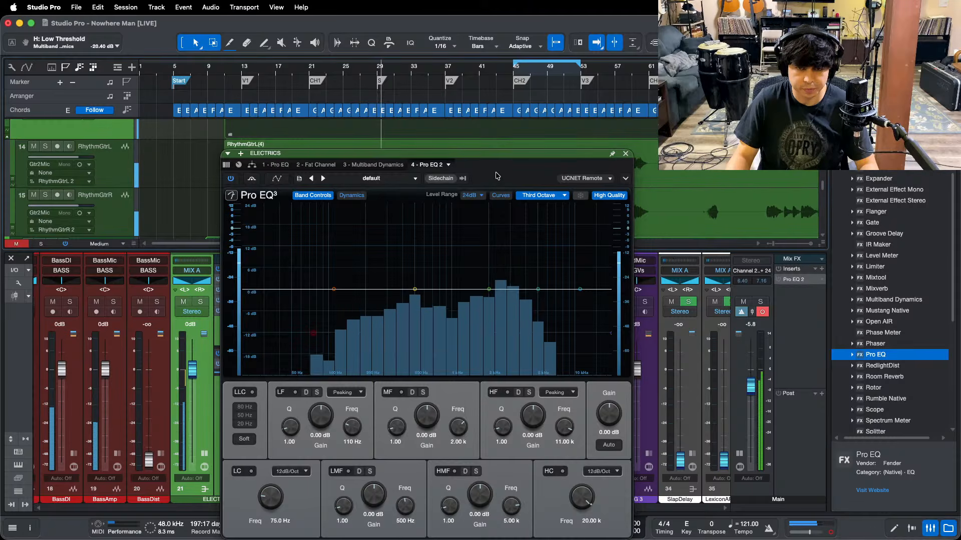
pyautogui.press('s')
pyautogui.moveTo(192, 370); pyautogui.dragTo(190, 376)
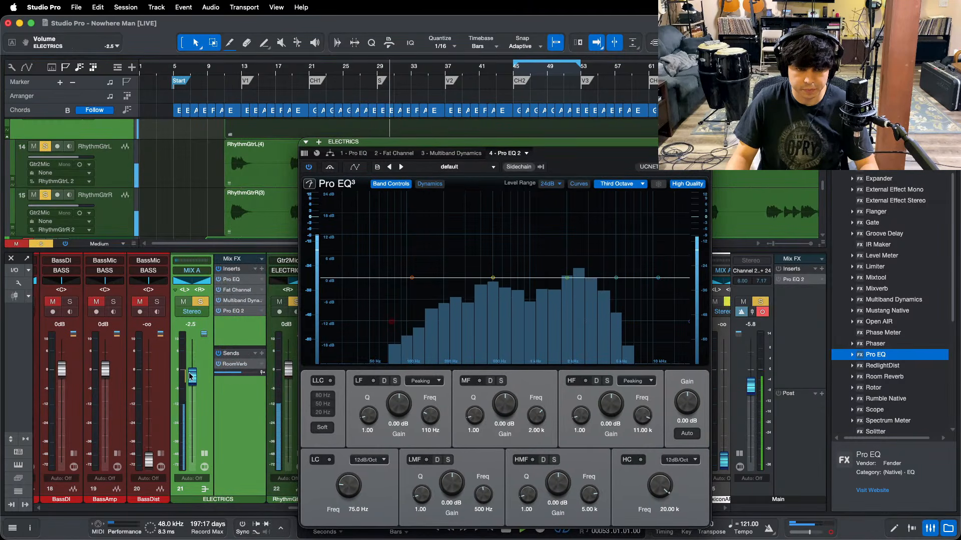
# Step: Loop the S section, show the FFT Curve and sweep a 24 dB HMF boost with Q 24 to 3.71 kHz
pyautogui.click(409, 81)
pyautogui.press('space')
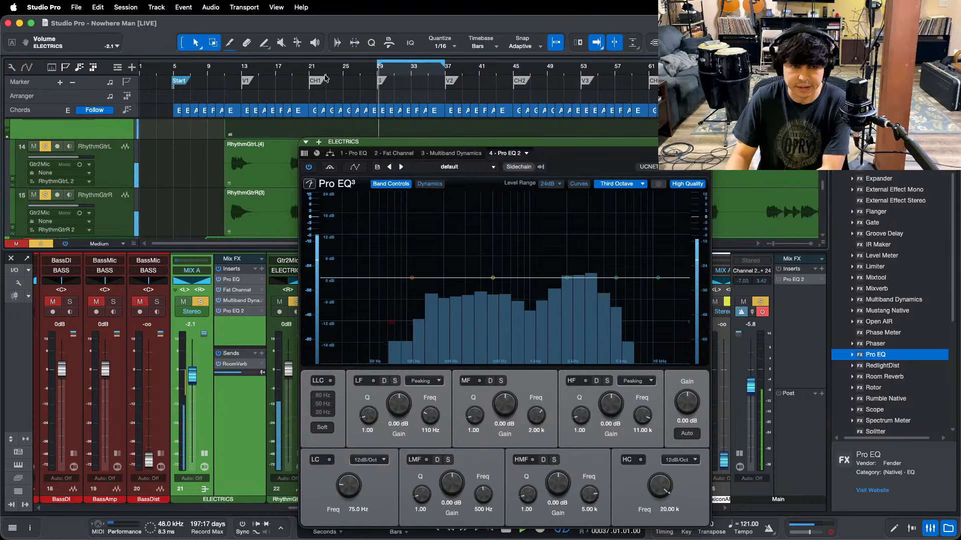
pyautogui.click(634, 186)
pyautogui.click(620, 229)
pyautogui.moveTo(533, 505); pyautogui.dragTo(628, 233)
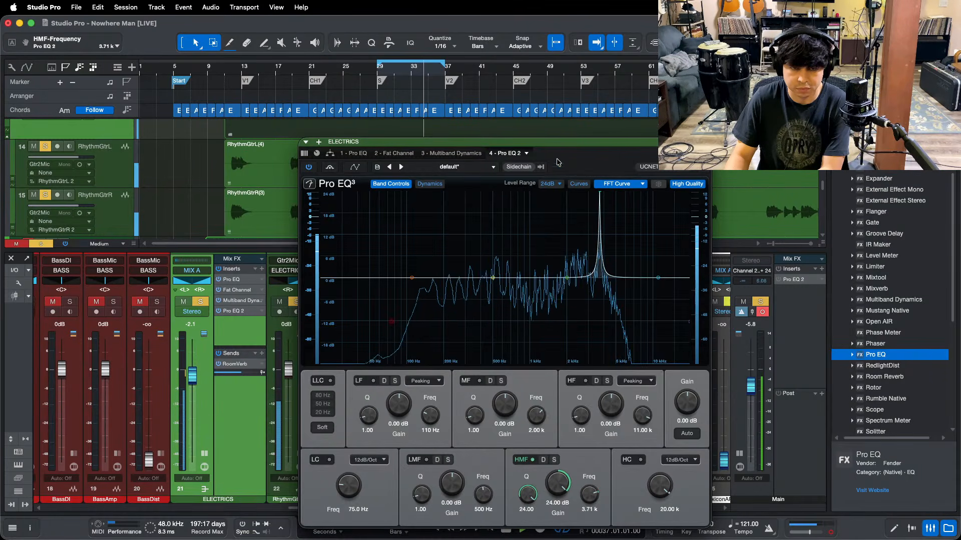
# Step: Listen to the electric guitars unsoloed near bar 11, return to the S section and turn off the HMF band
pyautogui.moveTo(241, 59); pyautogui.dragTo(247, 91)
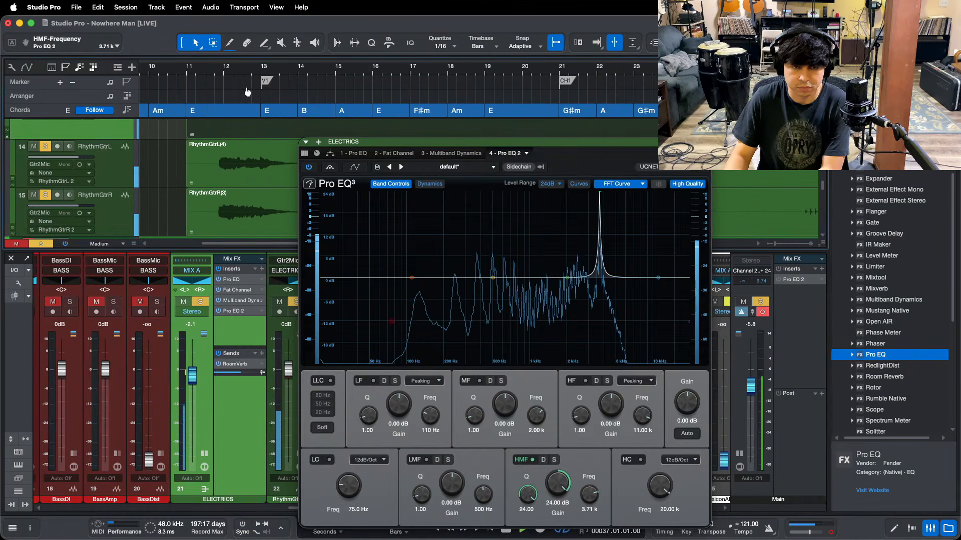
pyautogui.press('f')
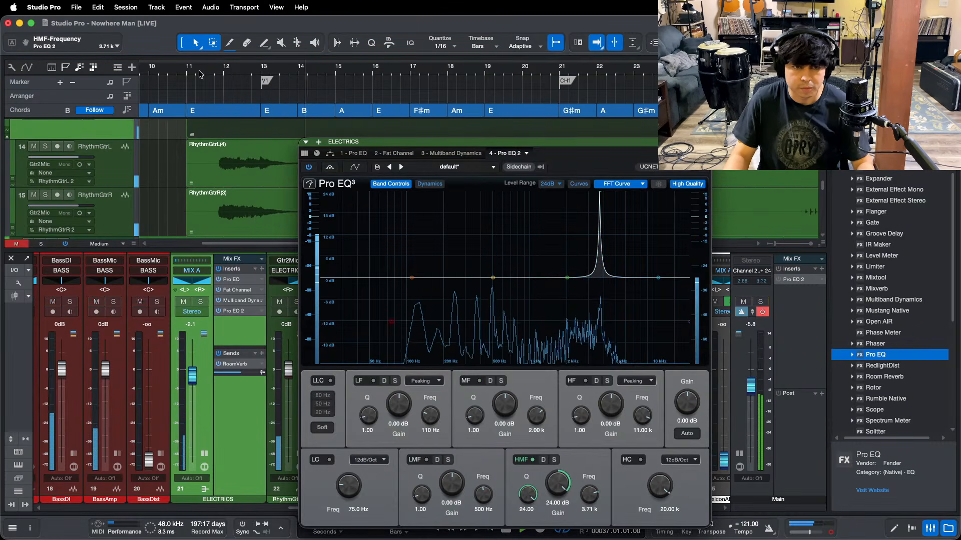
pyautogui.press('space')
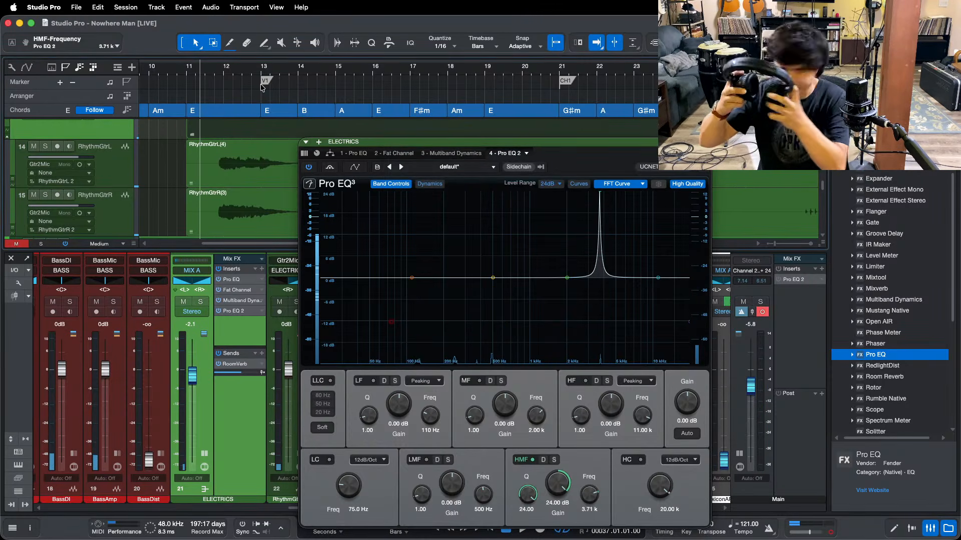
pyautogui.press('KP_1')
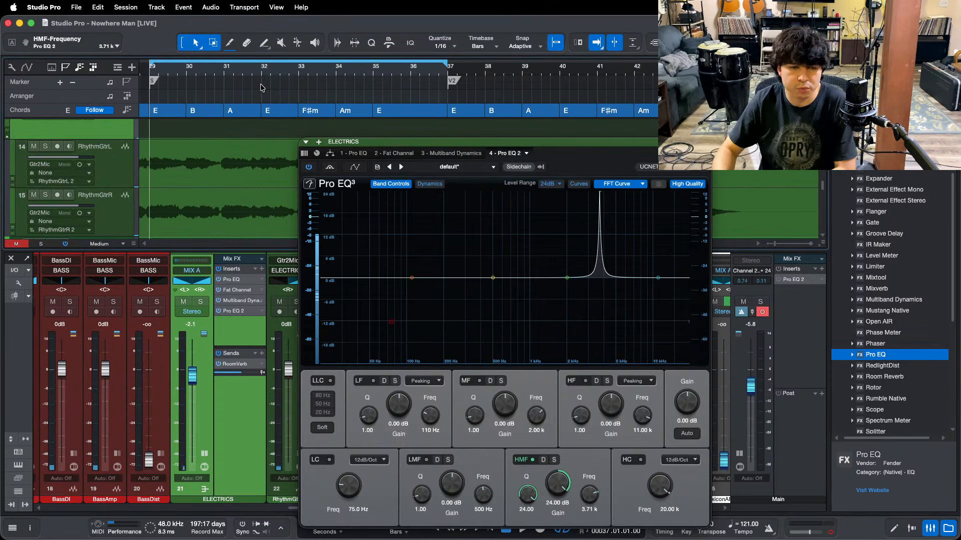
pyautogui.press('w')
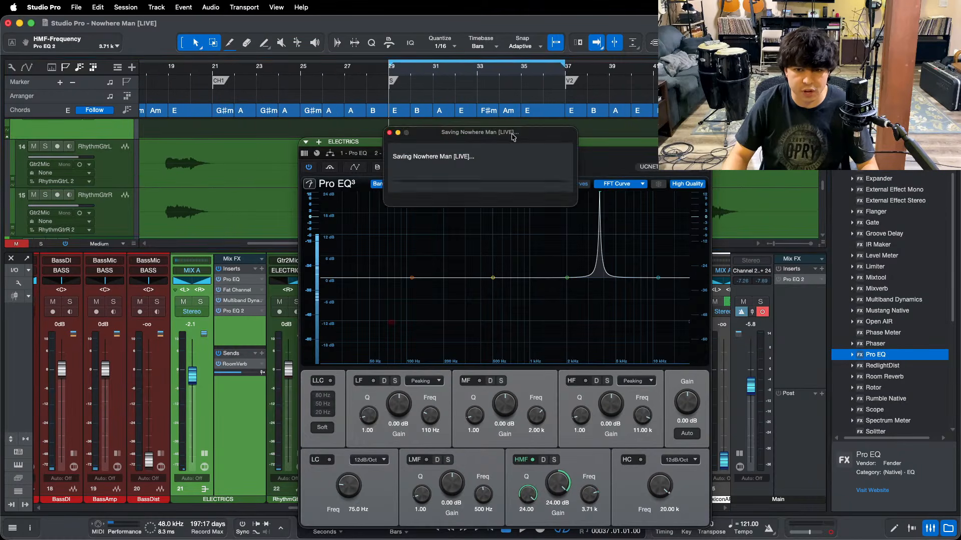
pyautogui.click(520, 461)
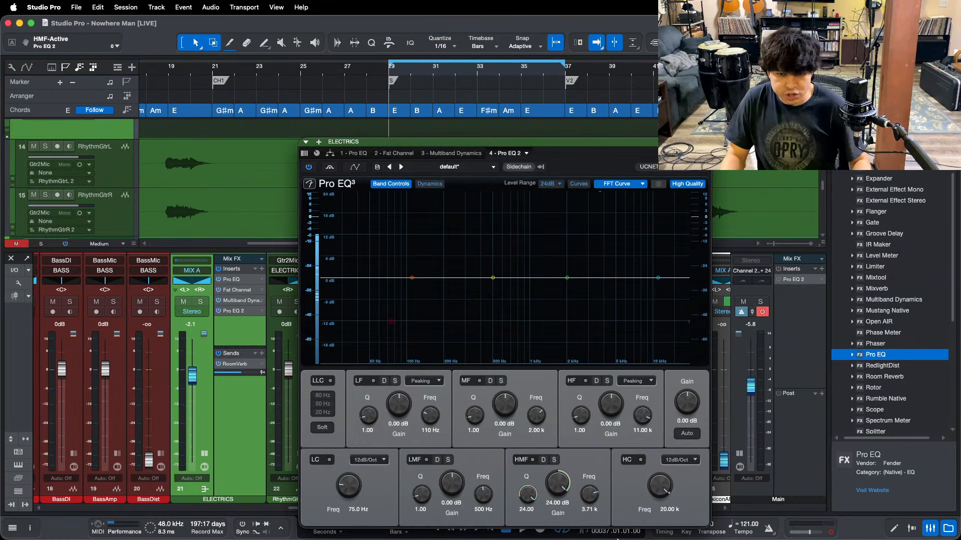
pyautogui.moveTo(592, 534)
pyautogui.click(532, 528)
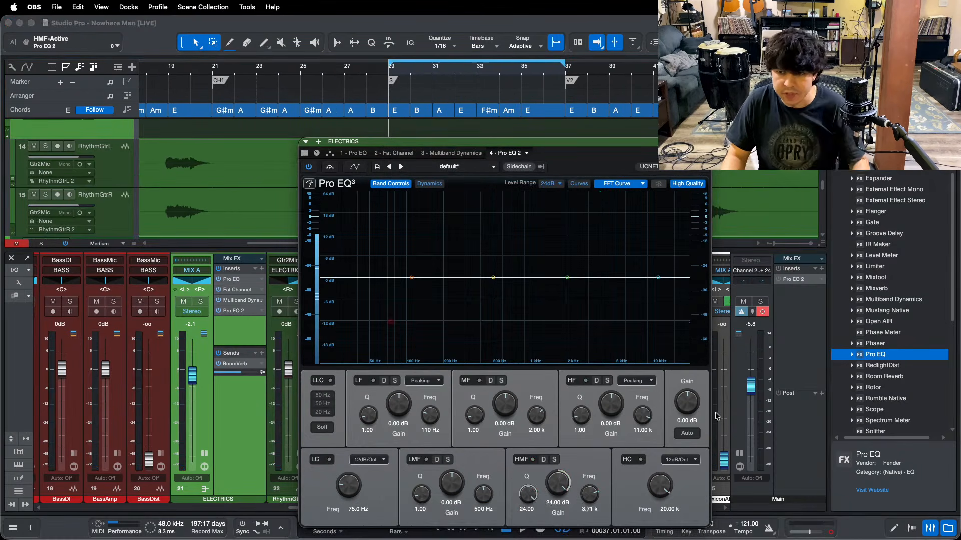
pyautogui.click(929, 467)
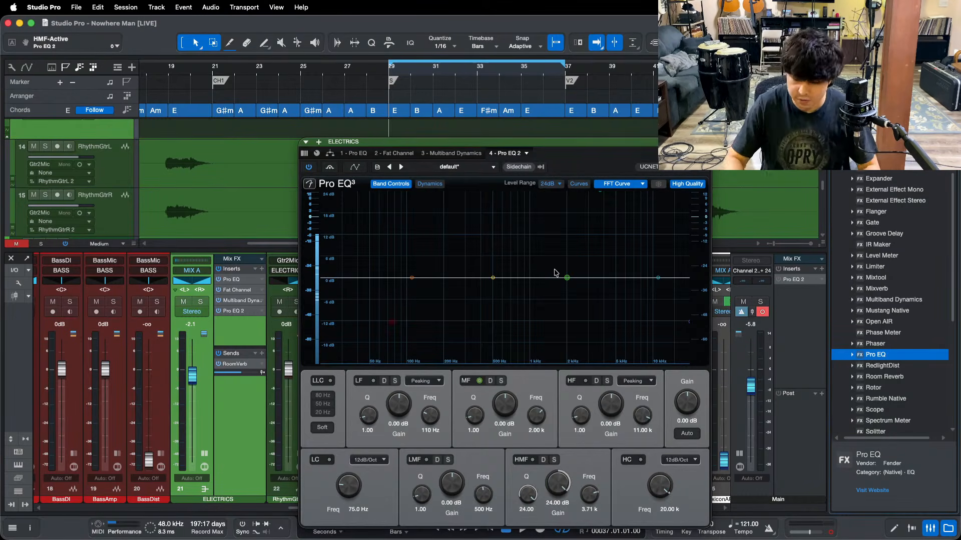
# Step: Play the looped S section and solo the ELECTRICS bus again
pyautogui.press('space')
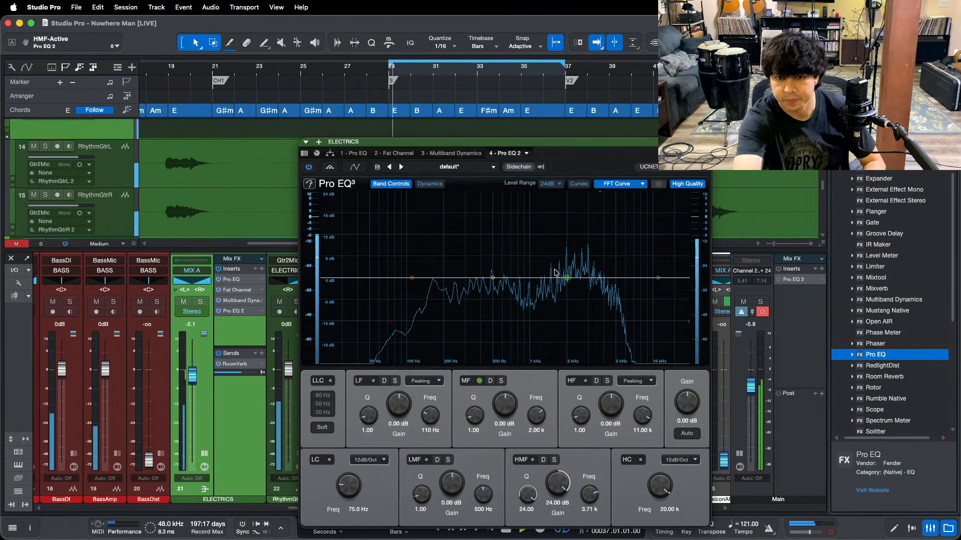
pyautogui.press('s')
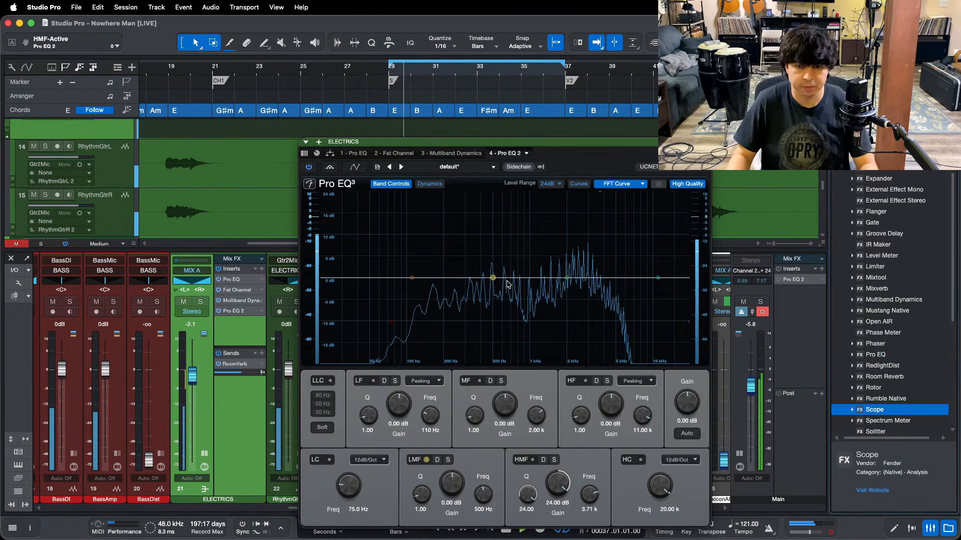
pyautogui.click(240, 333)
pyautogui.press('s')
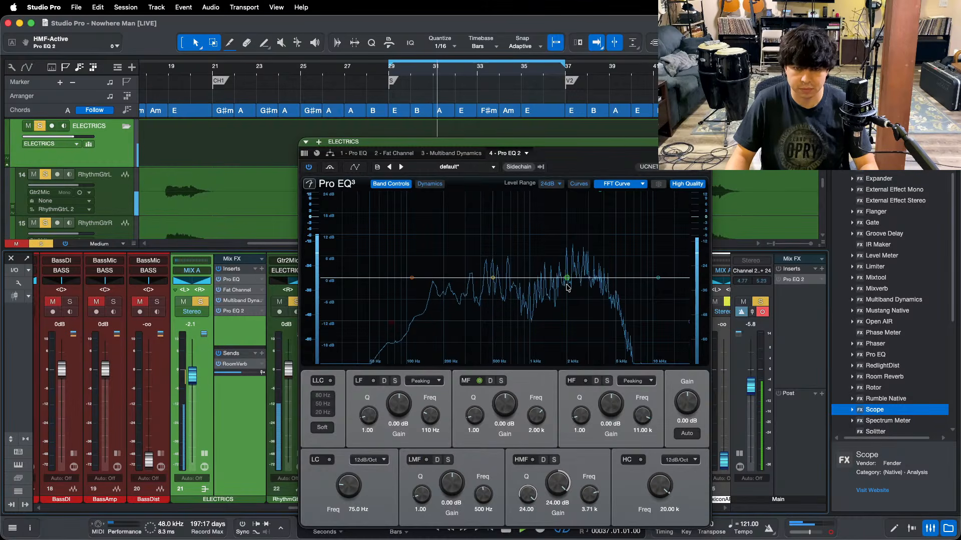
pyautogui.scroll(4, 436, 80)
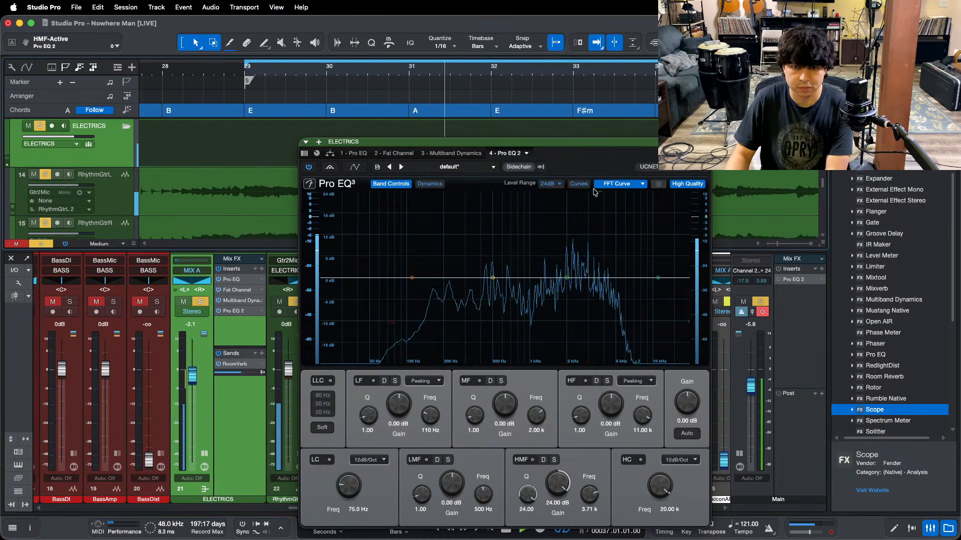
# Step: Sweep the narrow HMF band to 3.78 kHz, cut it to -12 dB and replay from around bar 31
pyautogui.moveTo(600, 198); pyautogui.dragTo(595, 261)
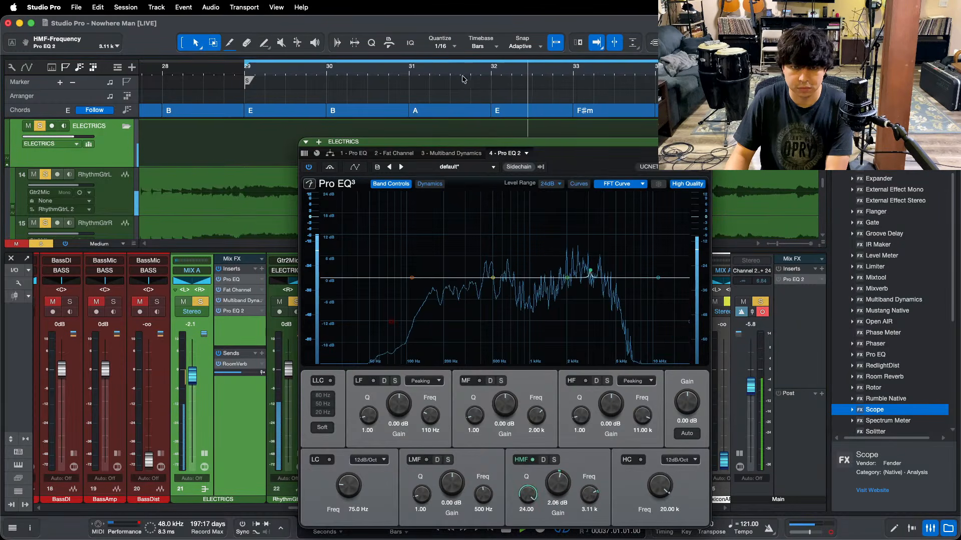
pyautogui.moveTo(592, 277); pyautogui.dragTo(594, 227)
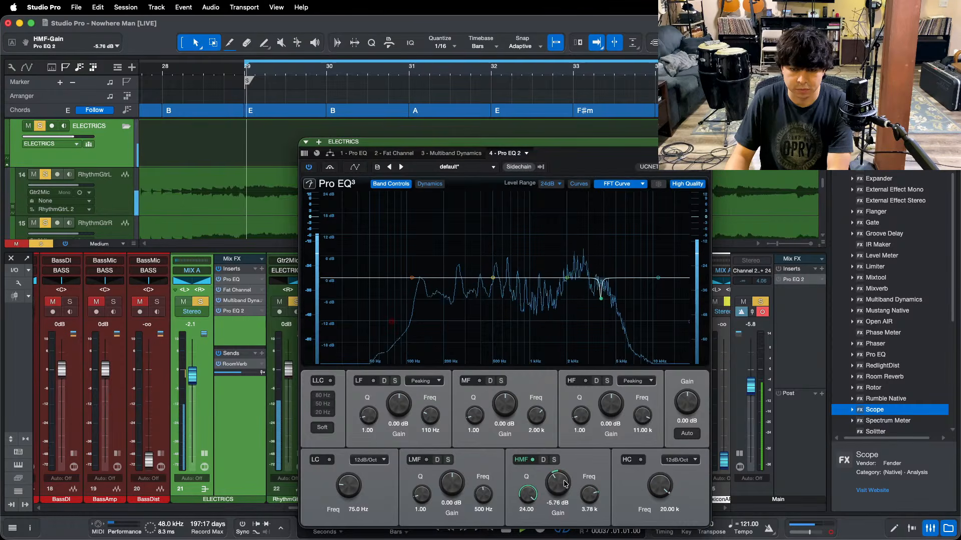
pyautogui.moveTo(563, 484); pyautogui.dragTo(561, 484)
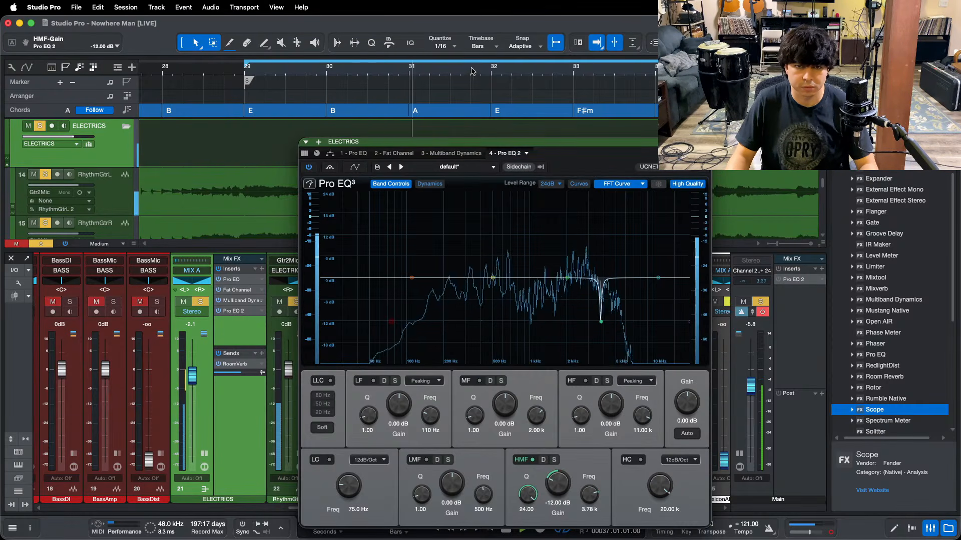
pyautogui.click(400, 73)
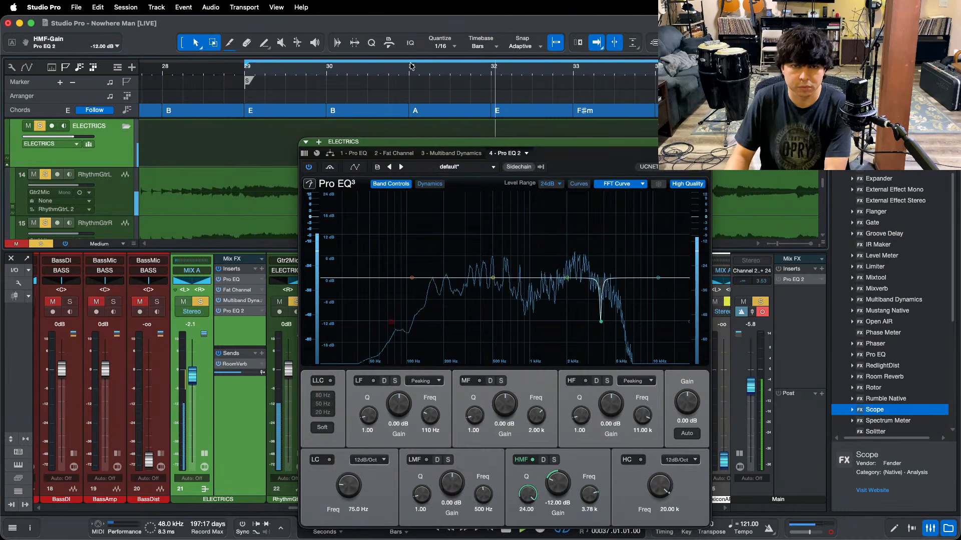
# Step: Set the MF band to Q 24, sweep it to 3.64 kHz and cut it to -12 dB, closing the EQ and stopping playback
pyautogui.moveTo(473, 415); pyautogui.dragTo(486, 328)
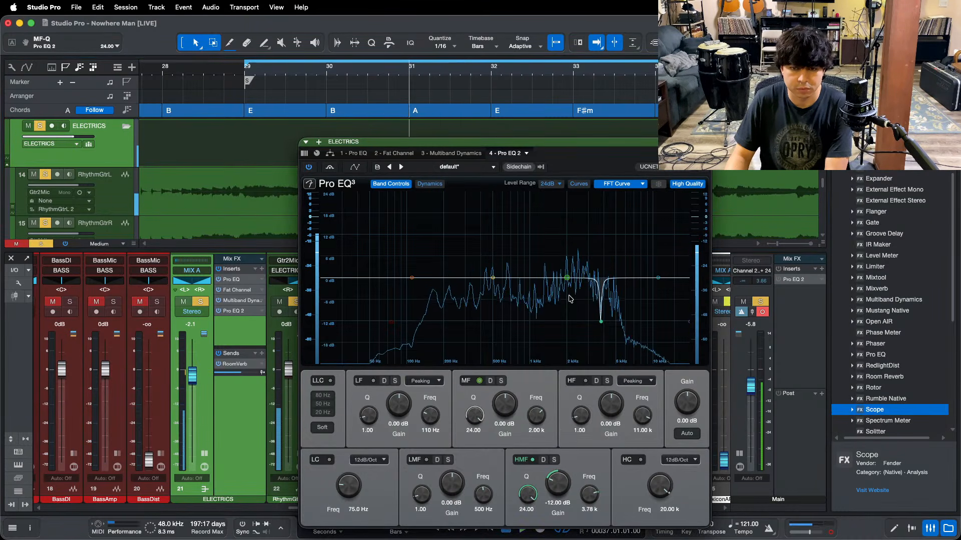
pyautogui.moveTo(567, 278); pyautogui.dragTo(599, 178)
pyautogui.press('space')
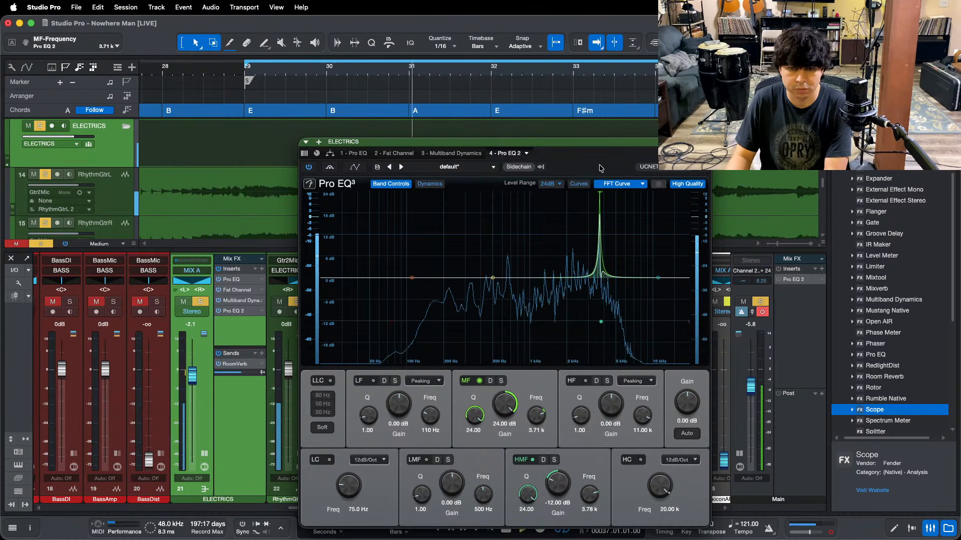
pyautogui.press('space')
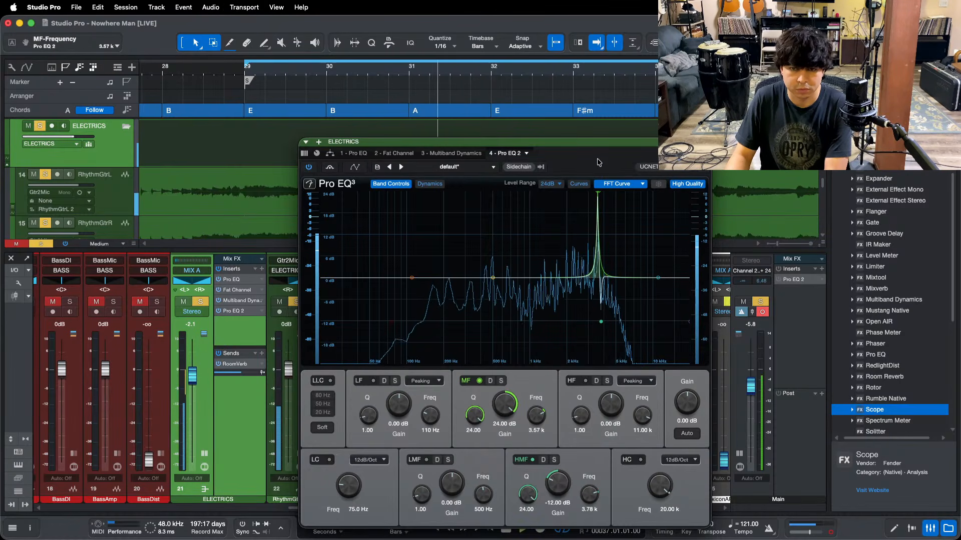
pyautogui.press('space')
pyautogui.moveTo(600, 160); pyautogui.dragTo(600, 160)
pyautogui.moveTo(497, 424); pyautogui.dragTo(502, 435)
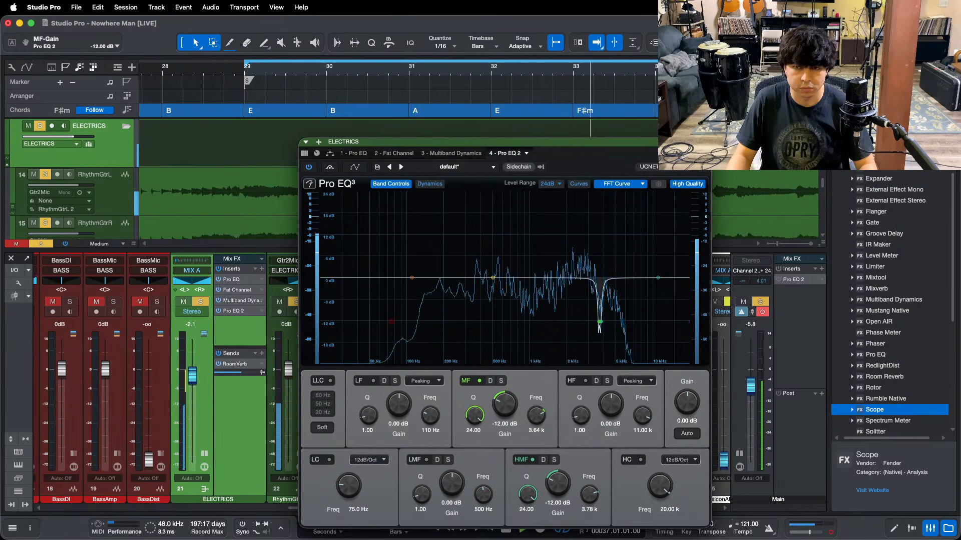
pyautogui.press('super+w')
pyautogui.press('w')
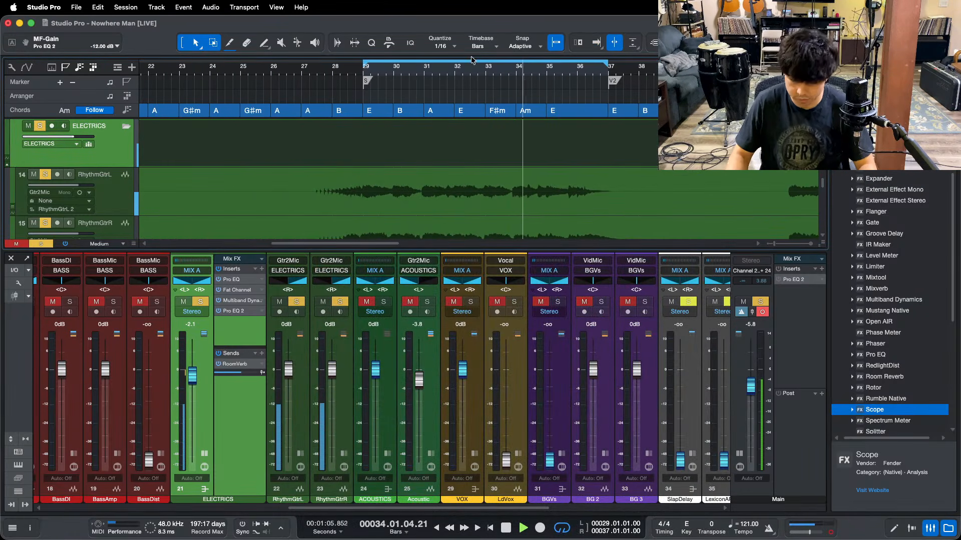
pyautogui.press('f')
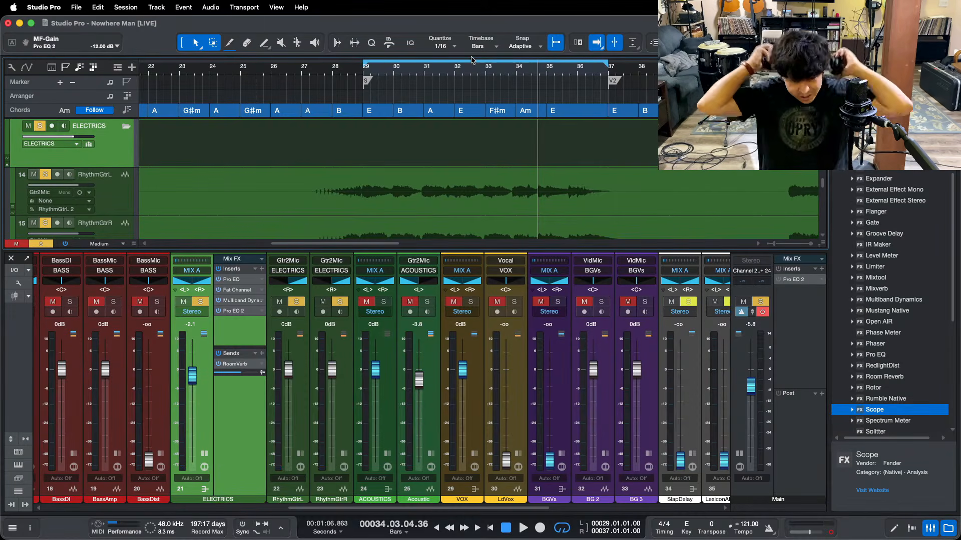
# Step: Play the looped S section with all solos cleared, lower the ELECTRICS bus to -3.3 dB and briefly check OBS
pyautogui.press('space')
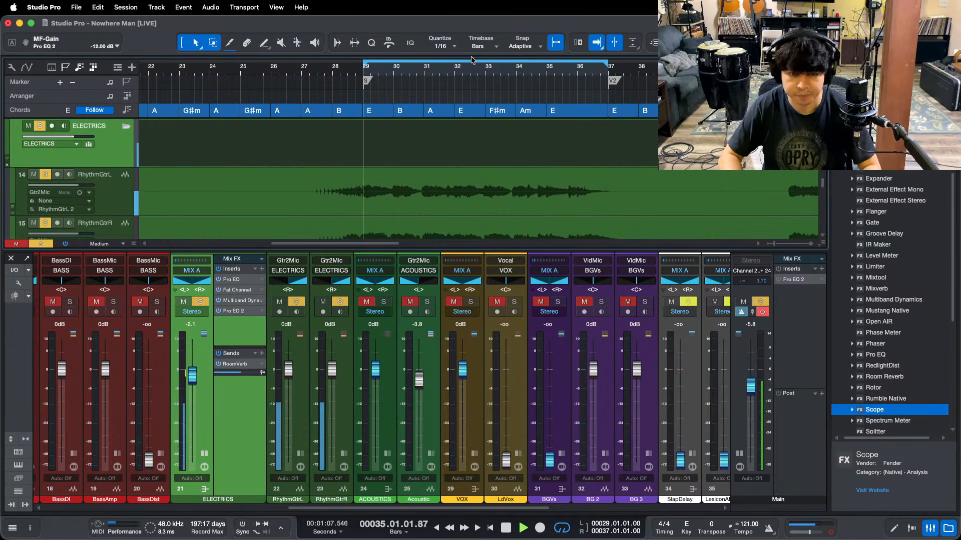
pyautogui.hotkey('shift', 's')
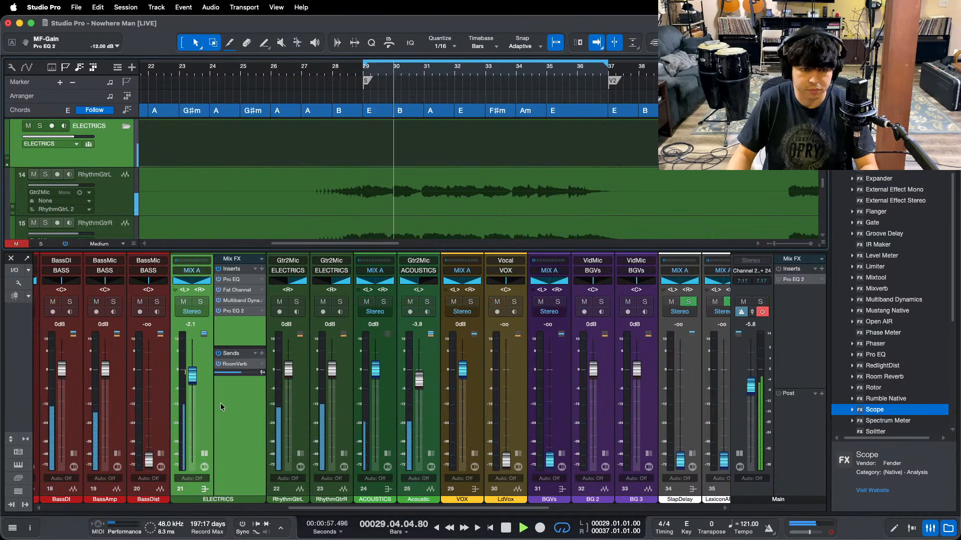
pyautogui.scroll(-2, 190, 382)
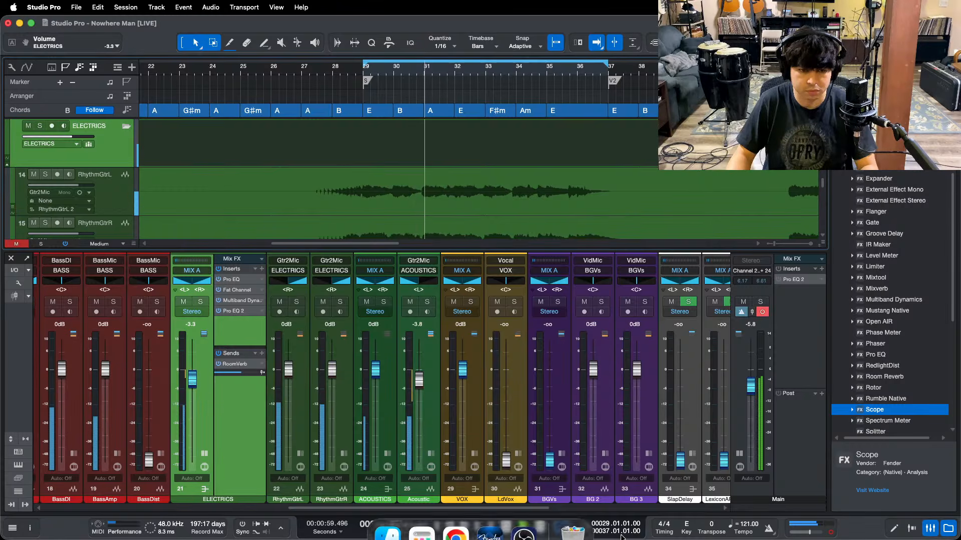
pyautogui.click(530, 522)
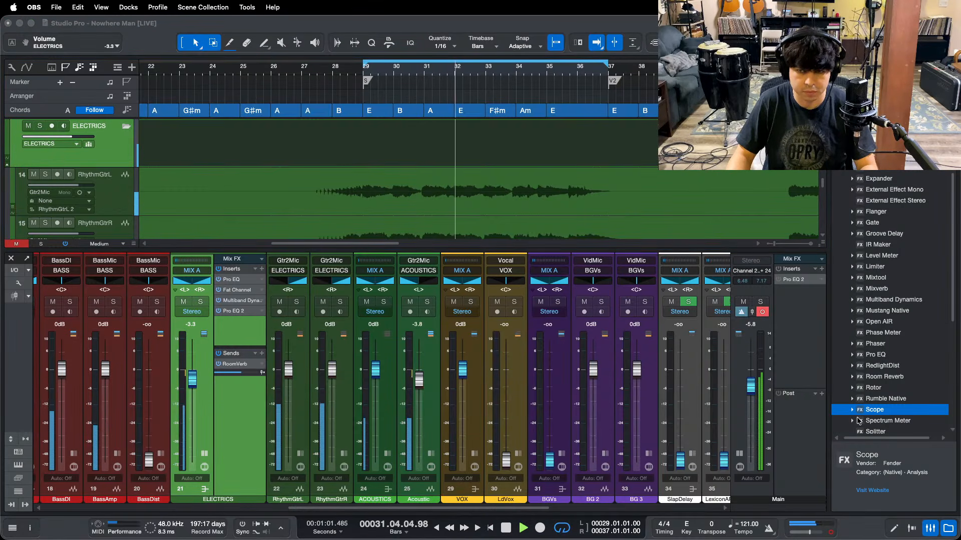
pyautogui.click(923, 493)
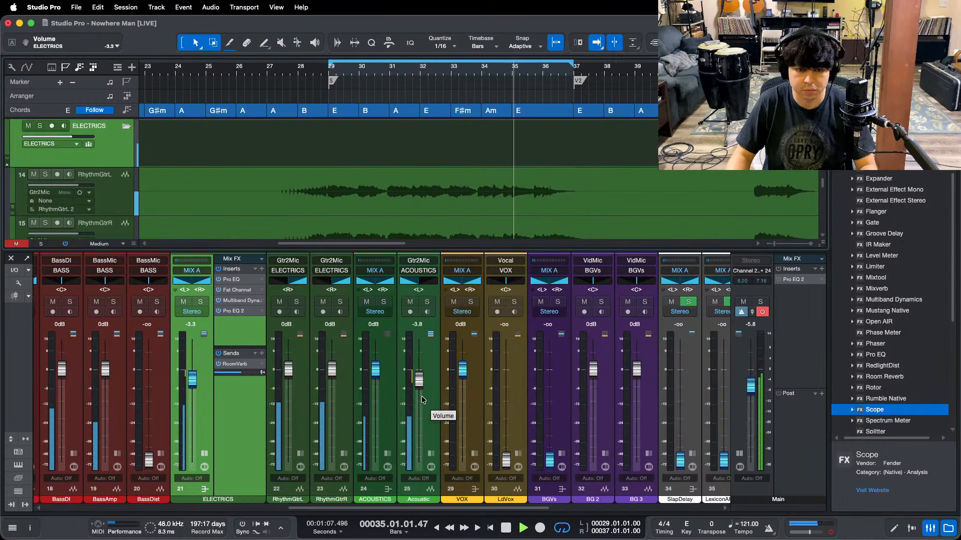
# Step: Raise the Acoustic channel to -3.3 dB, lower the ELECTRICS bus to -4.2 dB, then stop playback and save the song
pyautogui.press('KP_1')
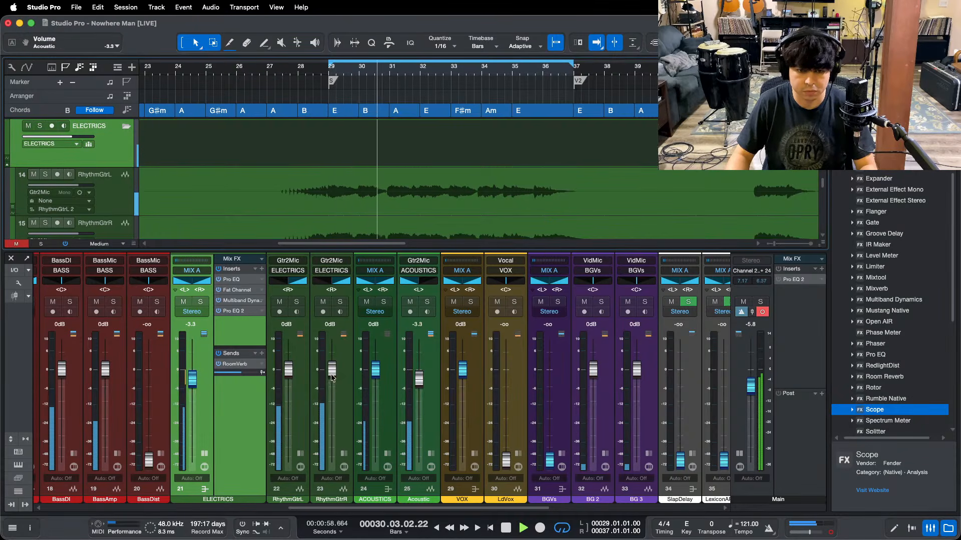
pyautogui.moveTo(193, 380); pyautogui.dragTo(193, 383)
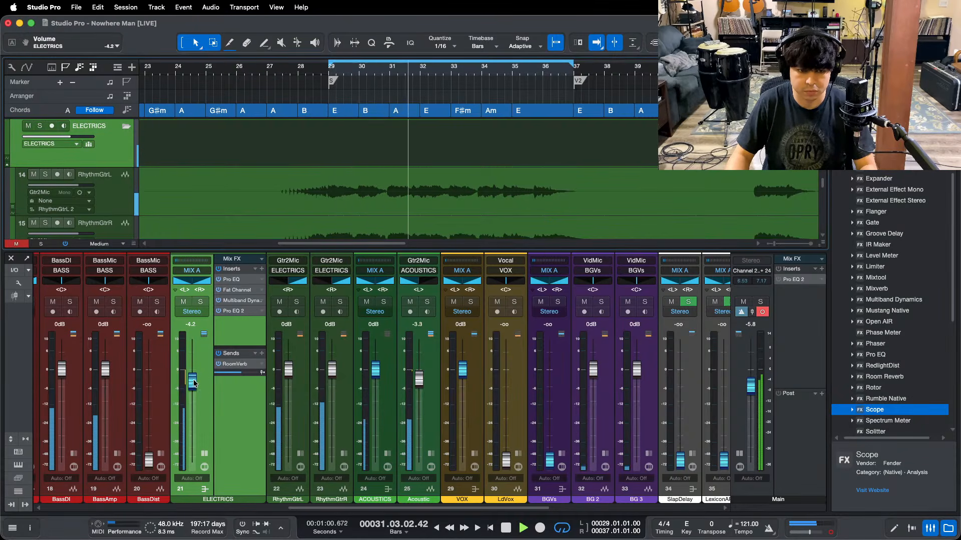
pyautogui.press('w')
pyautogui.press('w')
pyautogui.press('w')
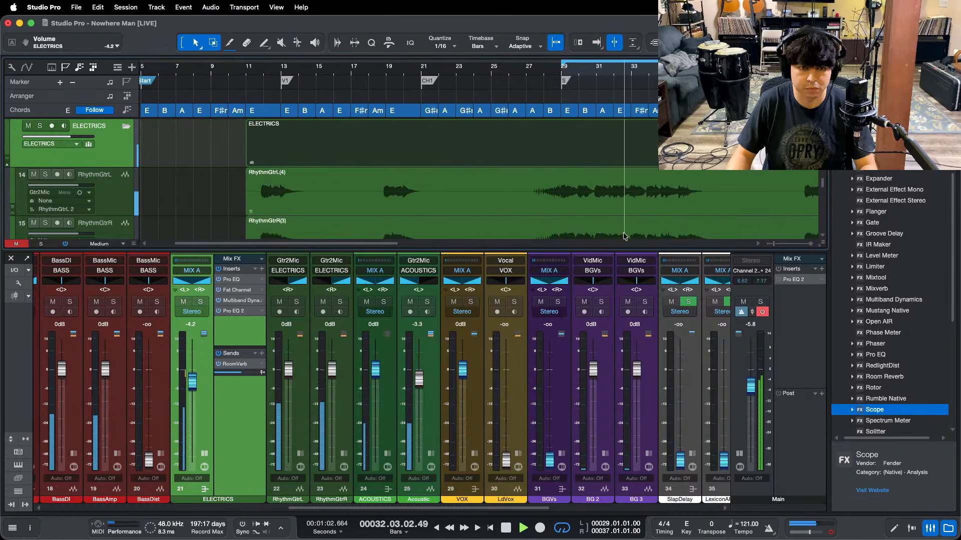
pyautogui.press('space')
pyautogui.press('super+s')
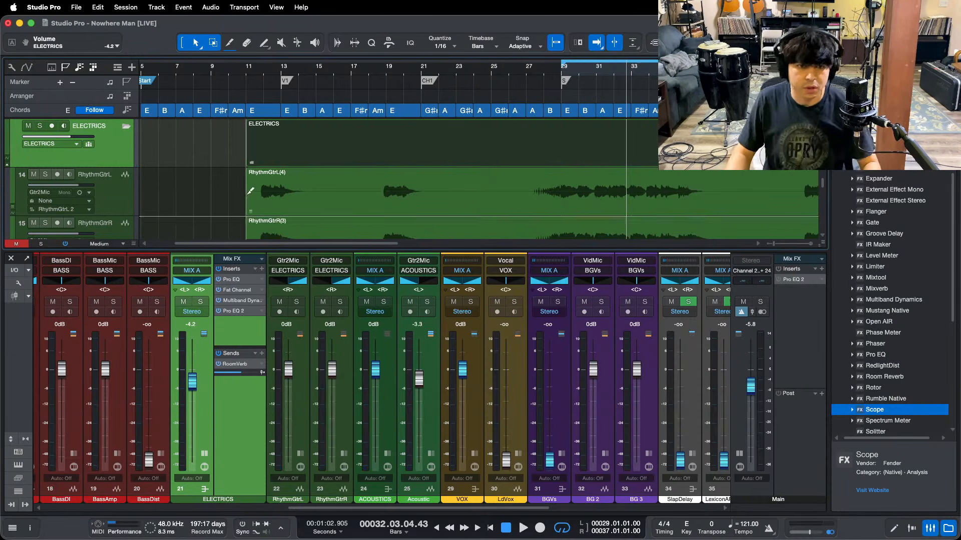
# Step: Play the song from bar 18 and from around bar 40, gradually lowering the ELECTRICS bus to -5.4 dB
pyautogui.click(246, 69)
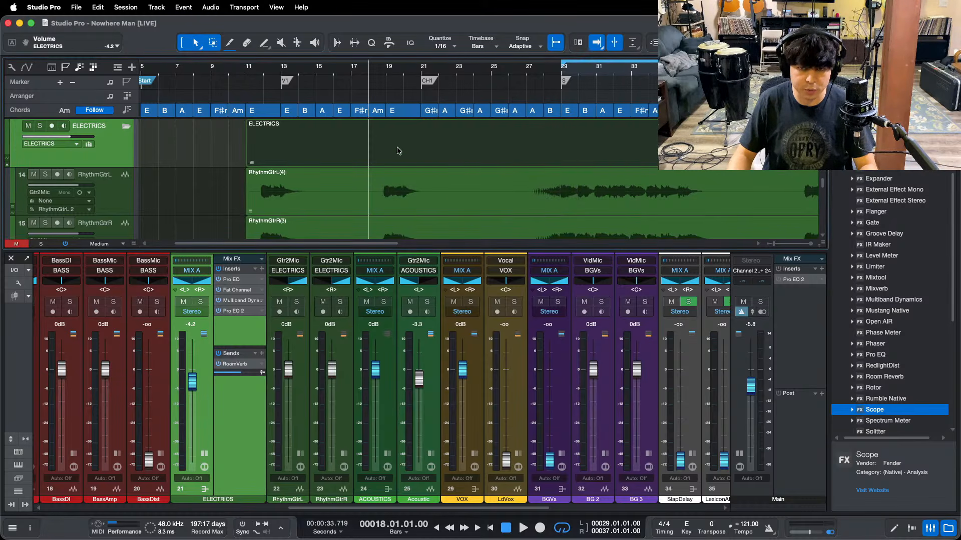
pyautogui.press('space')
pyautogui.moveTo(192, 384); pyautogui.dragTo(192, 387)
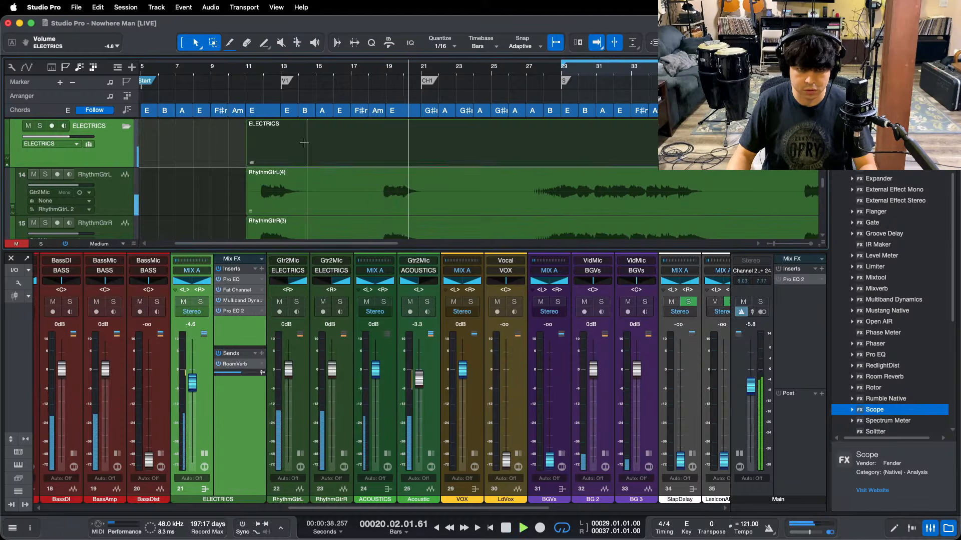
pyautogui.hscroll(4, 453, 73)
pyautogui.hscroll(10, 452, 73)
pyautogui.press('f')
pyautogui.click(479, 70)
pyautogui.moveTo(188, 390); pyautogui.dragTo(191, 392)
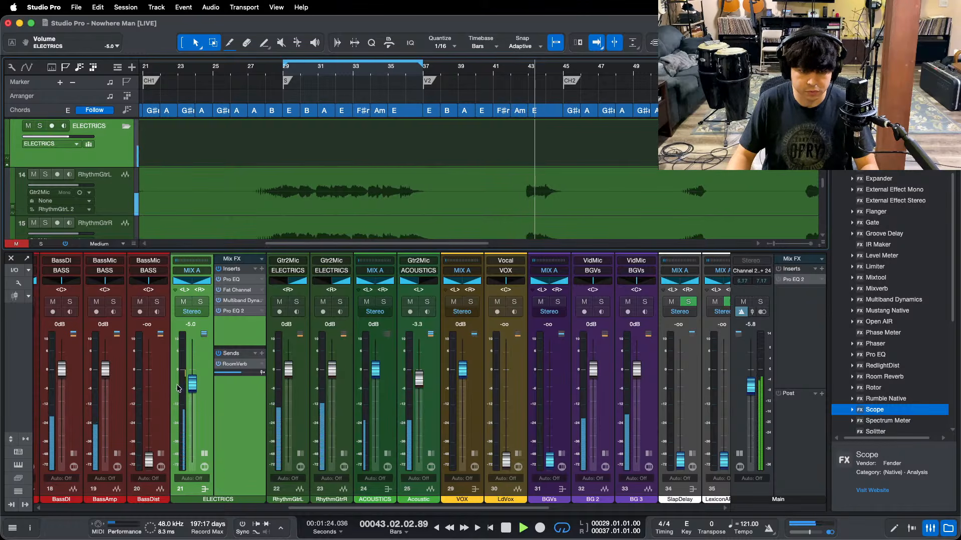
pyautogui.moveTo(192, 386); pyautogui.dragTo(193, 389)
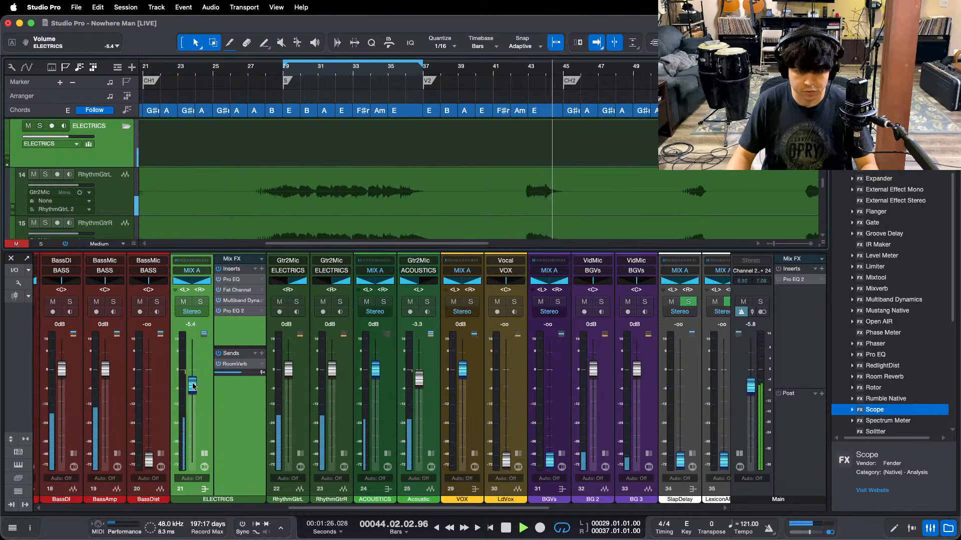
# Step: Replay the S section from bar 29 and lower the ELECTRICS bus to -5.8 dB
pyautogui.click(283, 76)
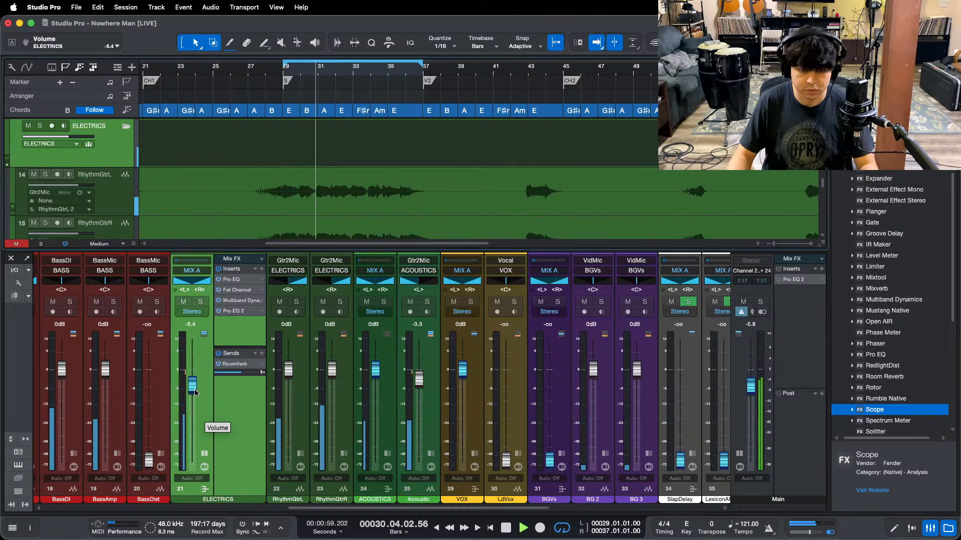
pyautogui.moveTo(193, 392); pyautogui.dragTo(194, 394)
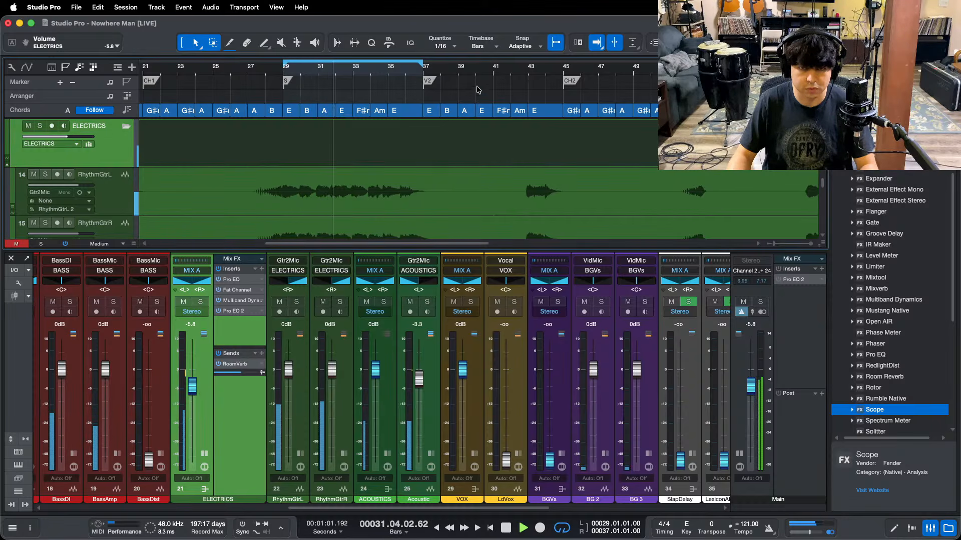
pyautogui.moveTo(516, 536)
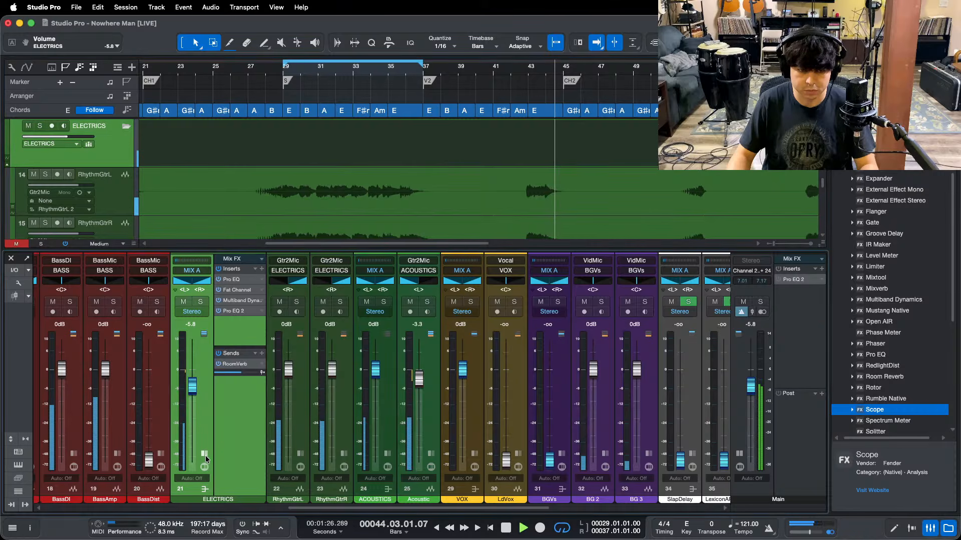
# Step: Set the loop to the CH2 section from bar 45 to bar 53, using the reference track clips for its length
pyautogui.press('F3')
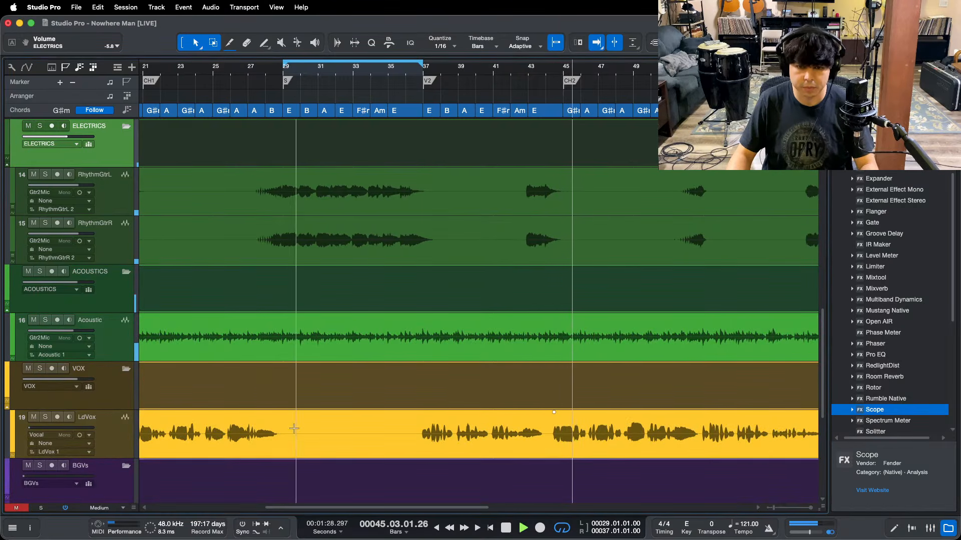
pyautogui.press('F3')
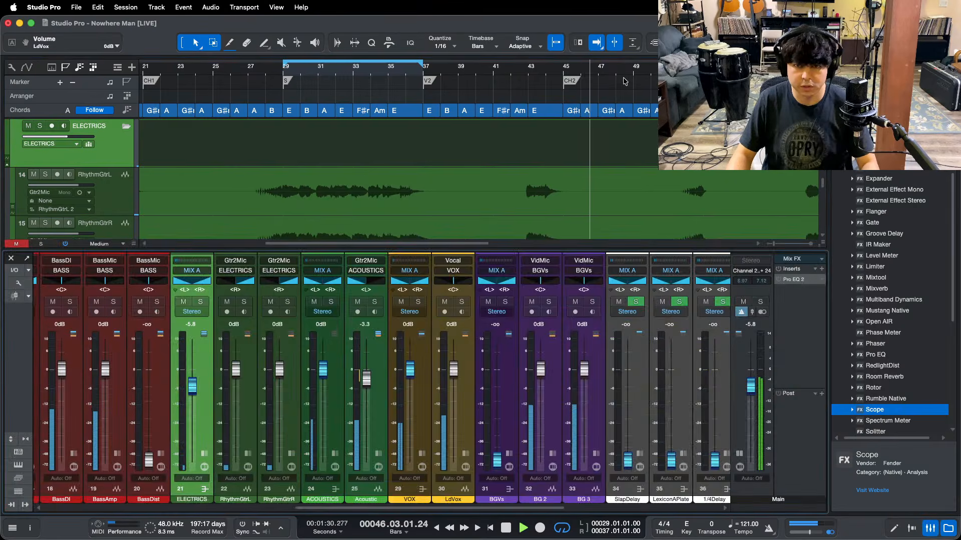
pyautogui.press('w')
pyautogui.press('F3')
pyautogui.scroll(-5, 576, 175)
pyautogui.scroll(4, 456, 73)
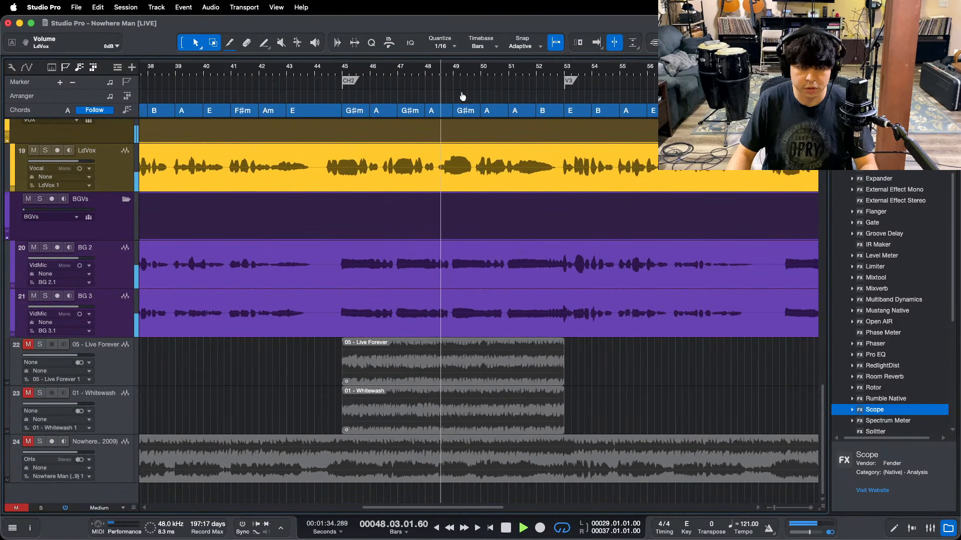
pyautogui.press('p')
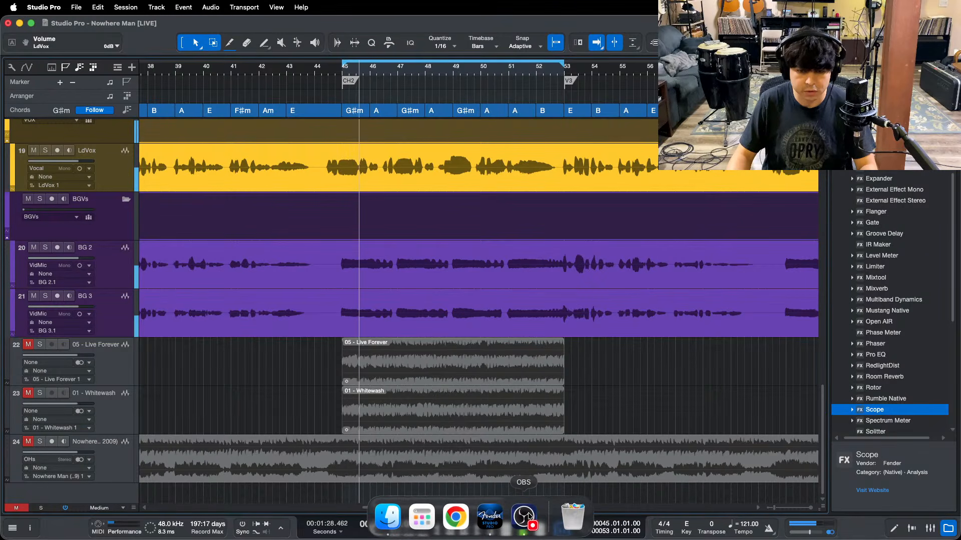
# Step: Switch briefly to OBS, return to the session and show the mixer with playback following the CH2 section
pyautogui.click(526, 515)
pyautogui.click(915, 497)
pyautogui.scroll(3, 439, 73)
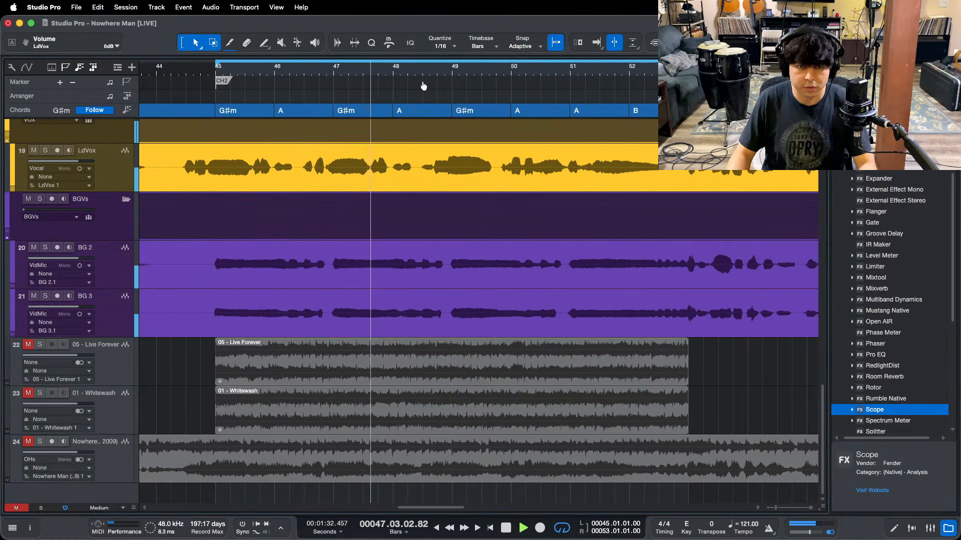
pyautogui.press('F3')
pyautogui.press('f')
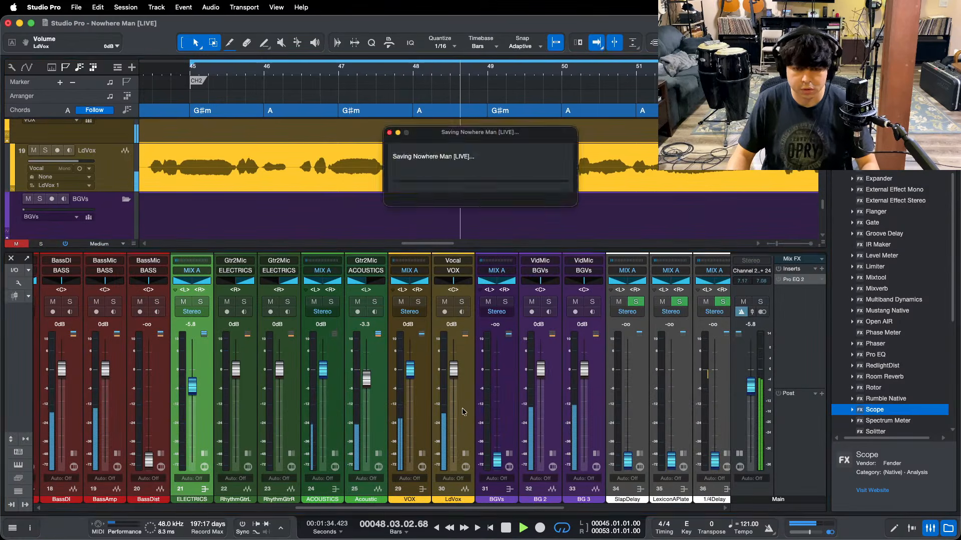
# Step: Expand the LdVox channel and load an FX chain from the VOX presets with Pro EQ, Fat Channel, SSL DeEss and Pro EQ 2
pyautogui.click(464, 452)
pyautogui.click(499, 321)
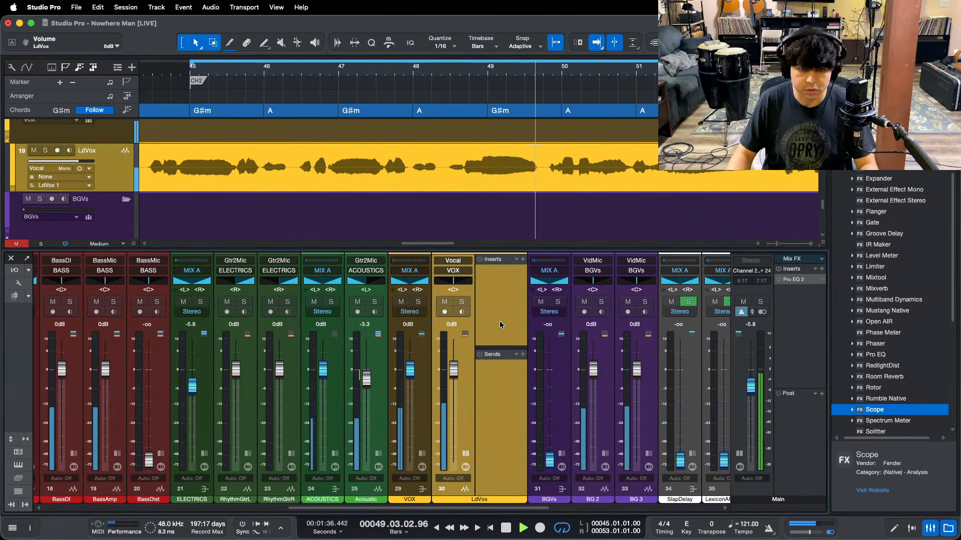
pyautogui.click(516, 259)
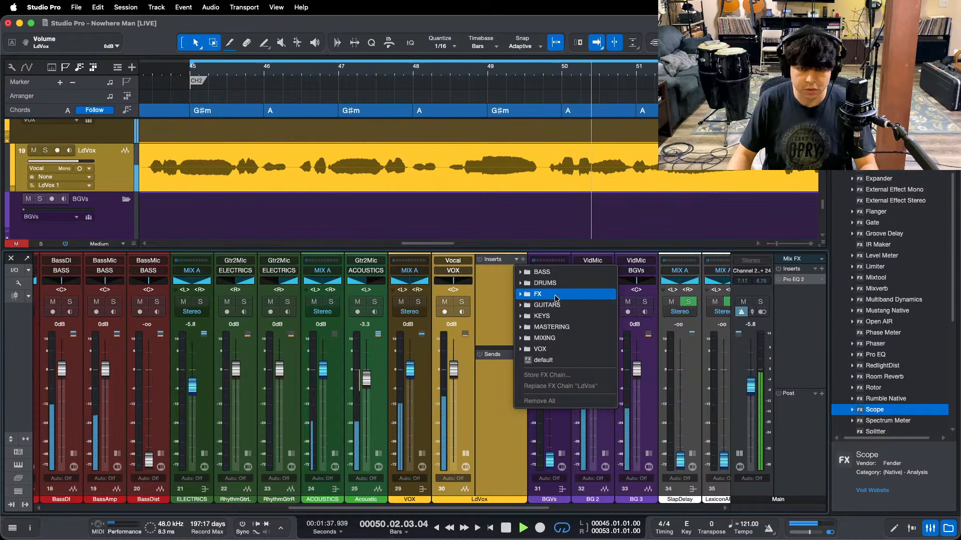
pyautogui.click(543, 349)
pyautogui.click(549, 381)
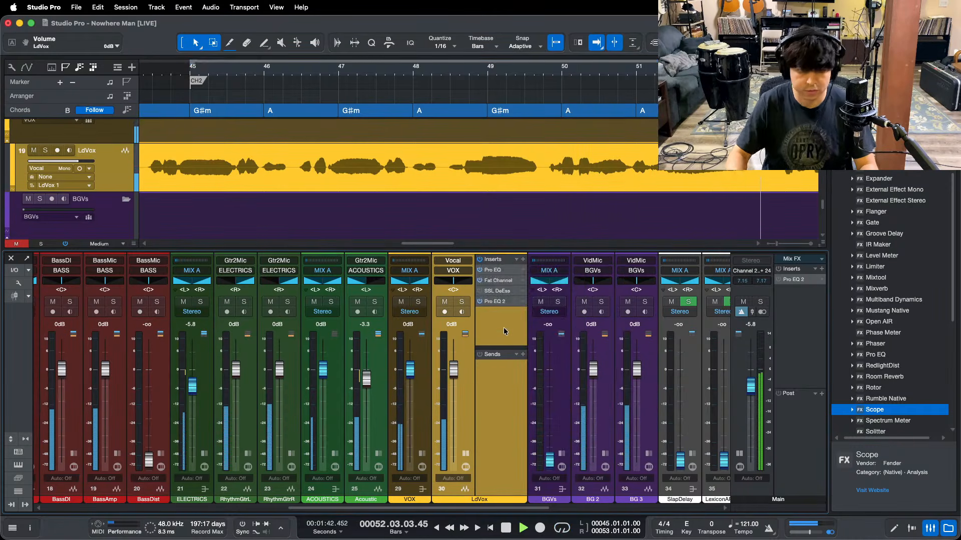
# Step: Raise the ELECTRICS bus to -5.4 dB, reactivate the CH2 loop and stop playback near its start
pyautogui.moveTo(192, 393); pyautogui.dragTo(192, 391)
pyautogui.press('KP_1')
pyautogui.press('KP_1')
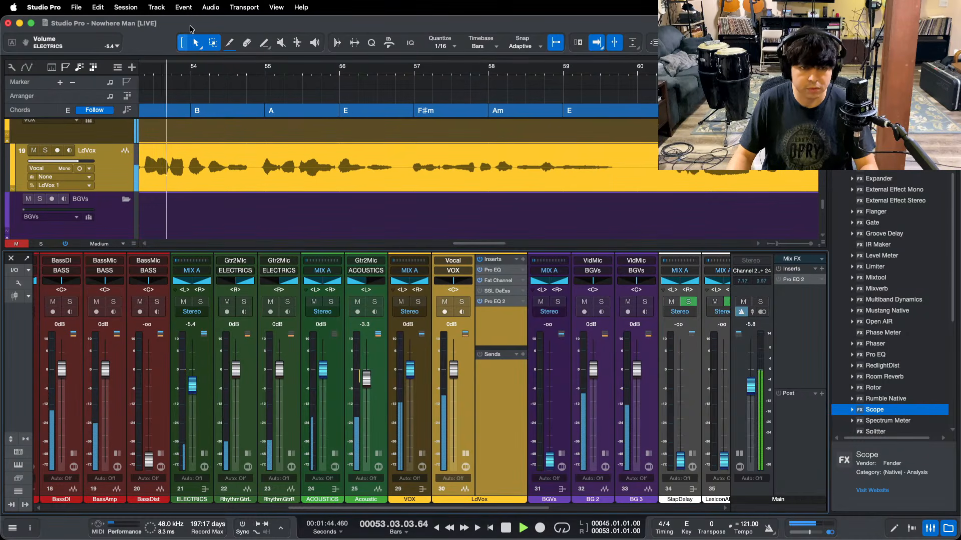
pyautogui.press('KP_Divide')
pyautogui.press('space')
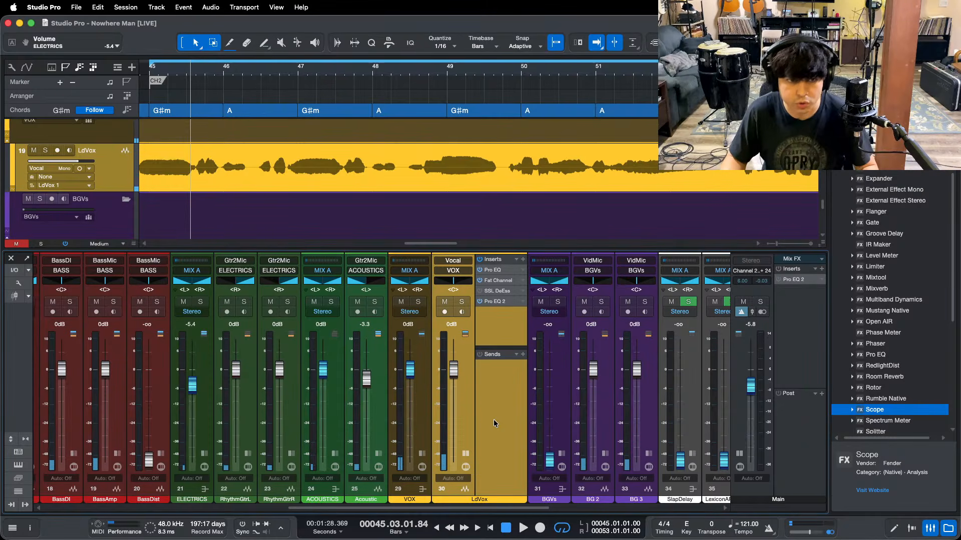
# Step: Solo LdVox, play the CH2 loop and turn on the 182 Hz low cut in its first Pro EQ
pyautogui.press('s')
pyautogui.press('space')
pyautogui.click(498, 269)
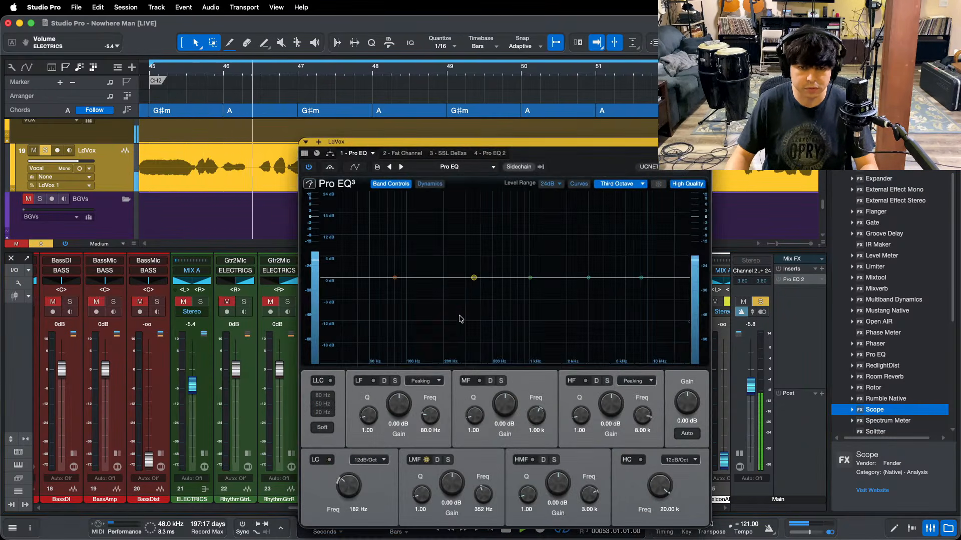
pyautogui.click(325, 461)
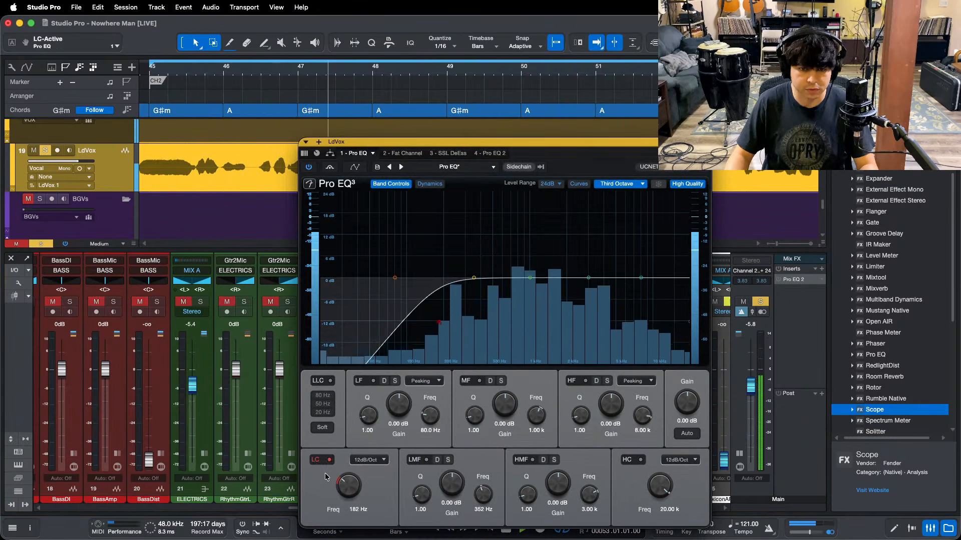
# Step: Turn on the FET compressor in the LdVox Fat Channel and listen to the CH2 loop with its window moved off the track
pyautogui.click(396, 153)
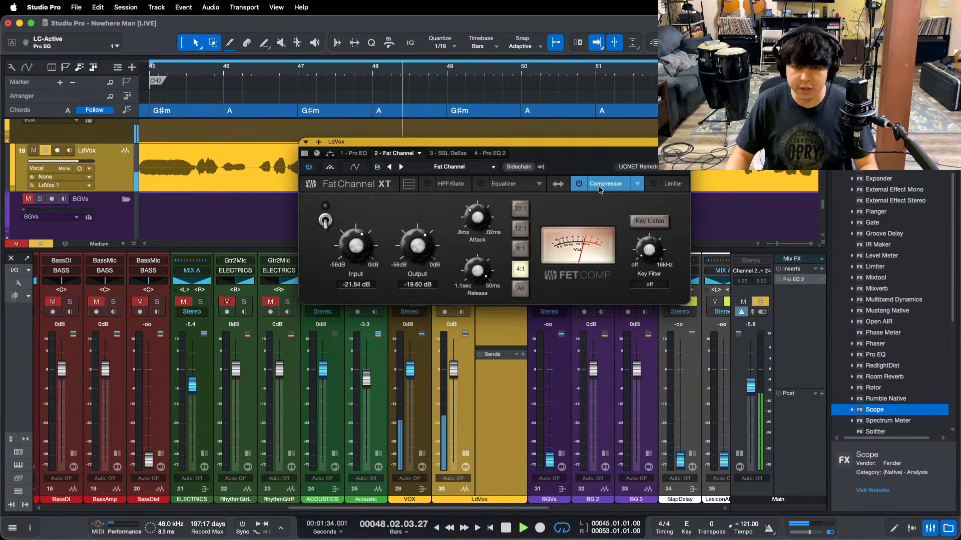
pyautogui.click(580, 184)
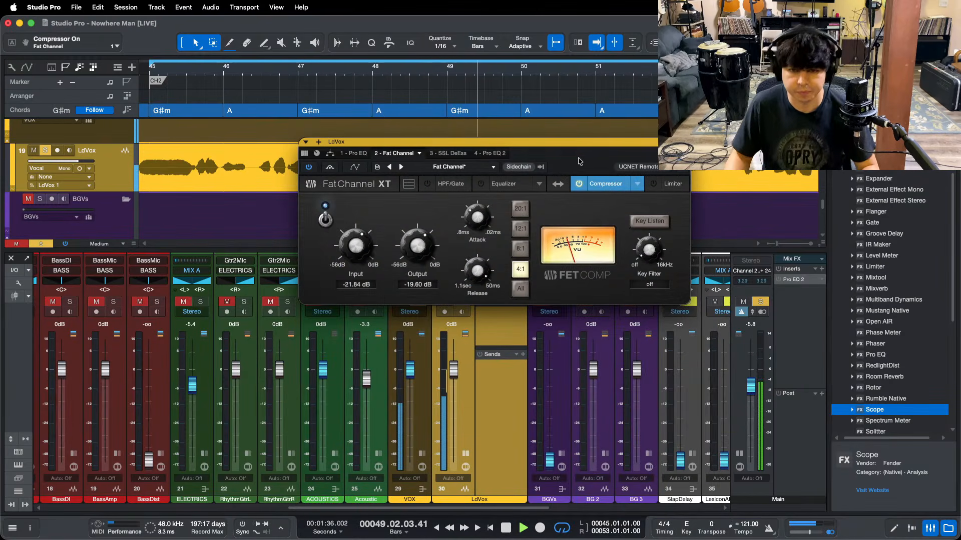
pyautogui.moveTo(580, 160); pyautogui.dragTo(580, 239)
pyautogui.hscroll(-2, 290, 73)
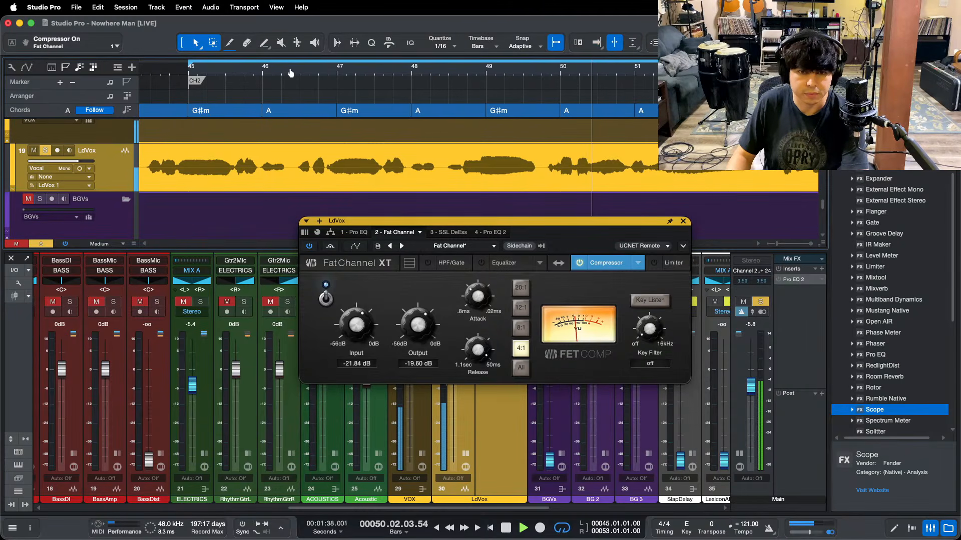
pyautogui.press('f')
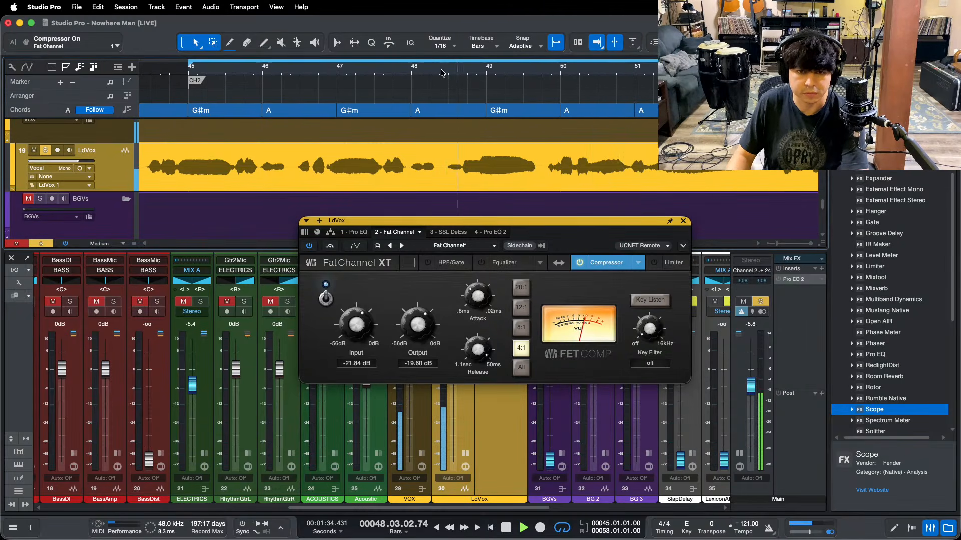
# Step: Set both the input and output of the LdVox FET compressor to -20.72 dB and show more of the song's timeline
pyautogui.scroll(2, 354, 316)
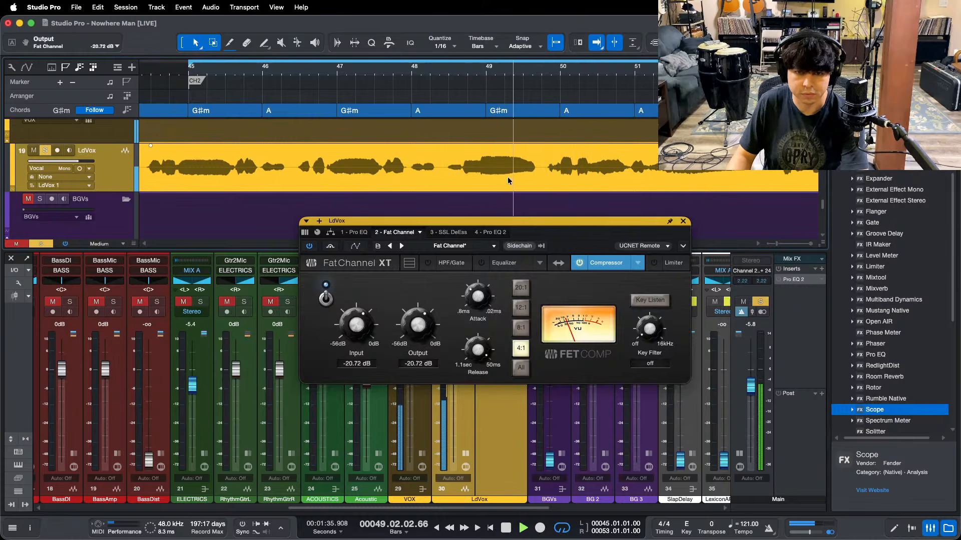
pyautogui.press('f')
pyautogui.scroll(-5, 467, 78)
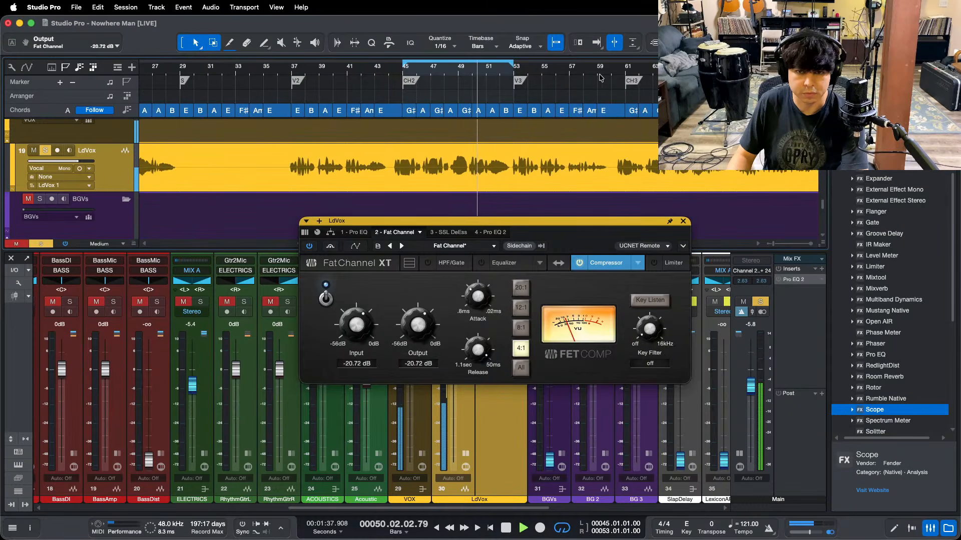
# Step: Set the LdVox FET compressor's input to -19.60 dB and its output to -21.84 dB while the CH2 loop plays
pyautogui.scroll(-4, 603, 75)
pyautogui.press('f')
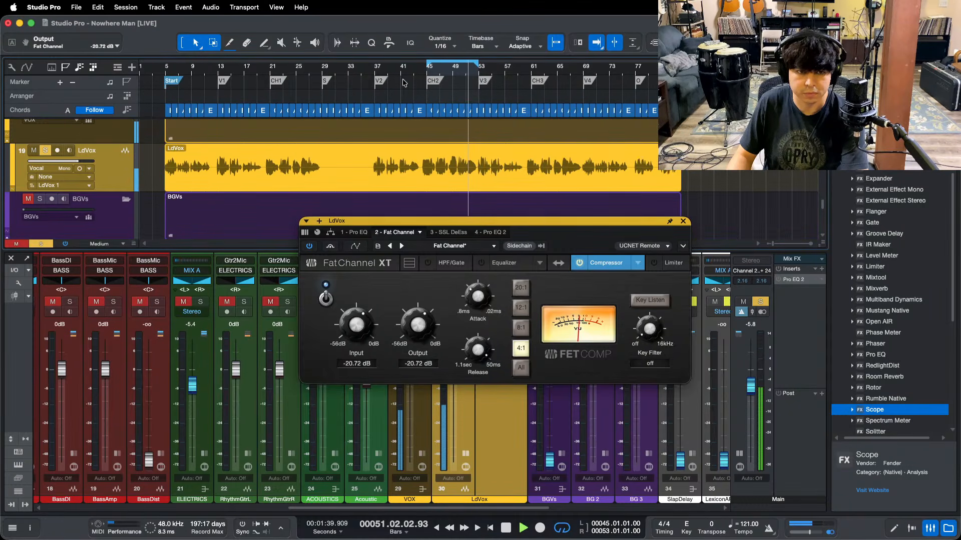
pyautogui.scroll(6, 456, 76)
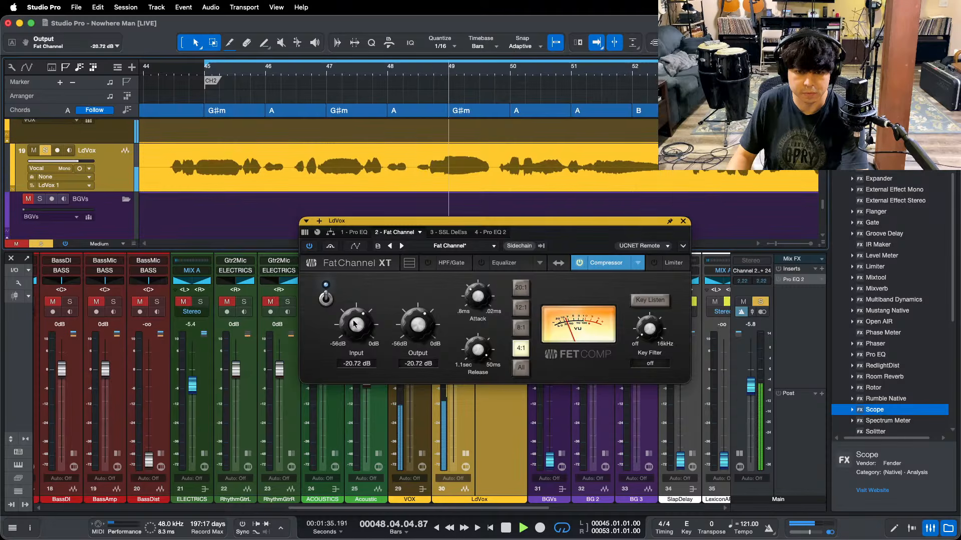
pyautogui.moveTo(419, 324); pyautogui.dragTo(421, 328)
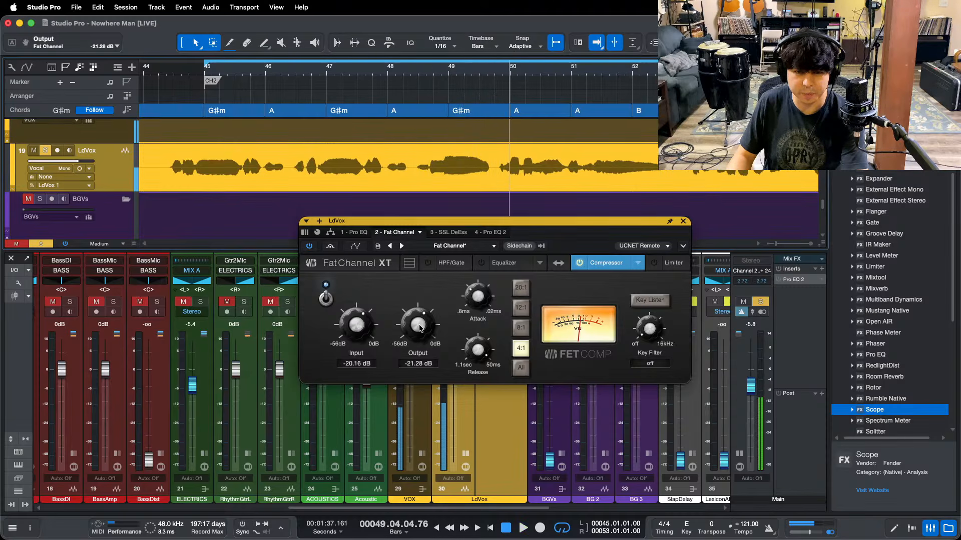
pyautogui.press('space')
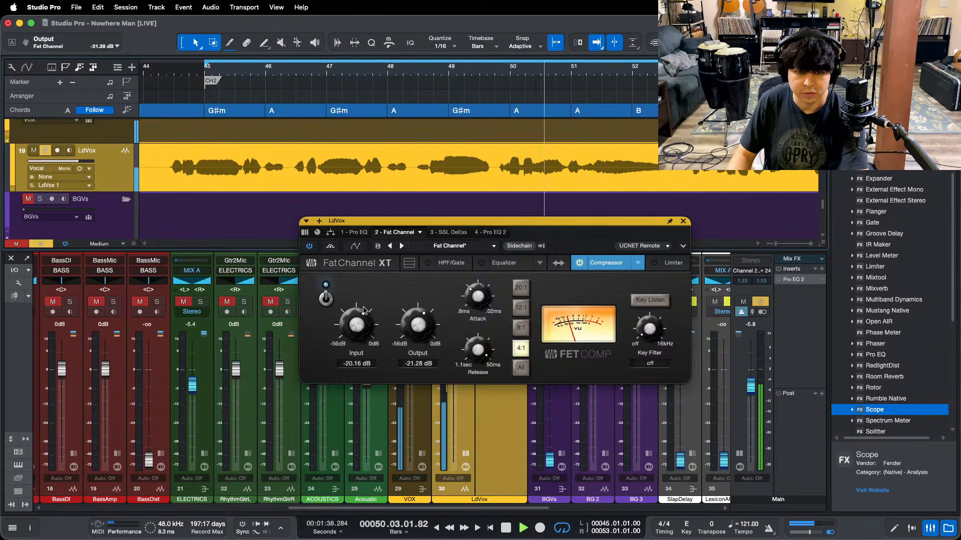
pyautogui.moveTo(418, 329); pyautogui.dragTo(418, 332)
pyautogui.click(410, 70)
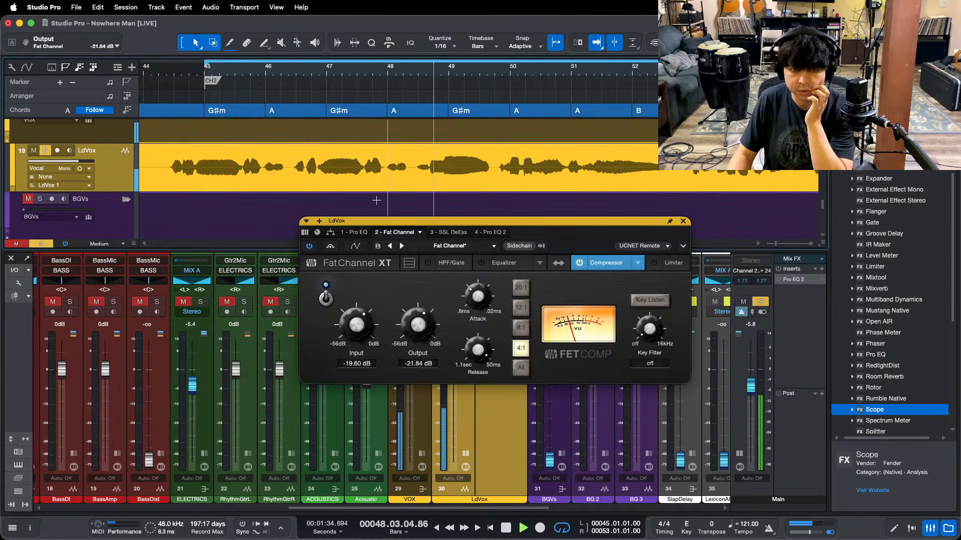
# Step: Replay the CH2 loop and lower the threshold of the LdVox SSL DeEss to -9.0 dB
pyautogui.click(150, 70)
pyautogui.click(442, 232)
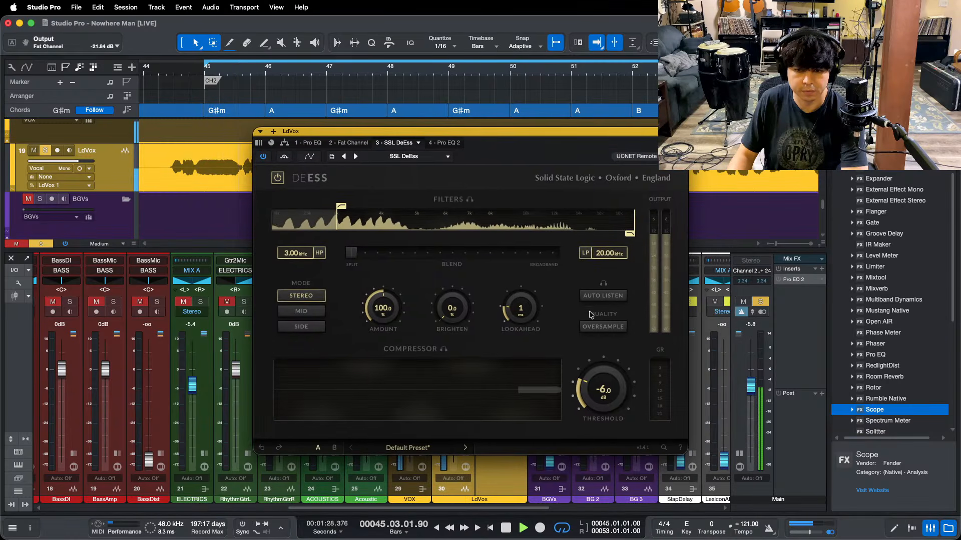
pyautogui.scroll(-4, 608, 380)
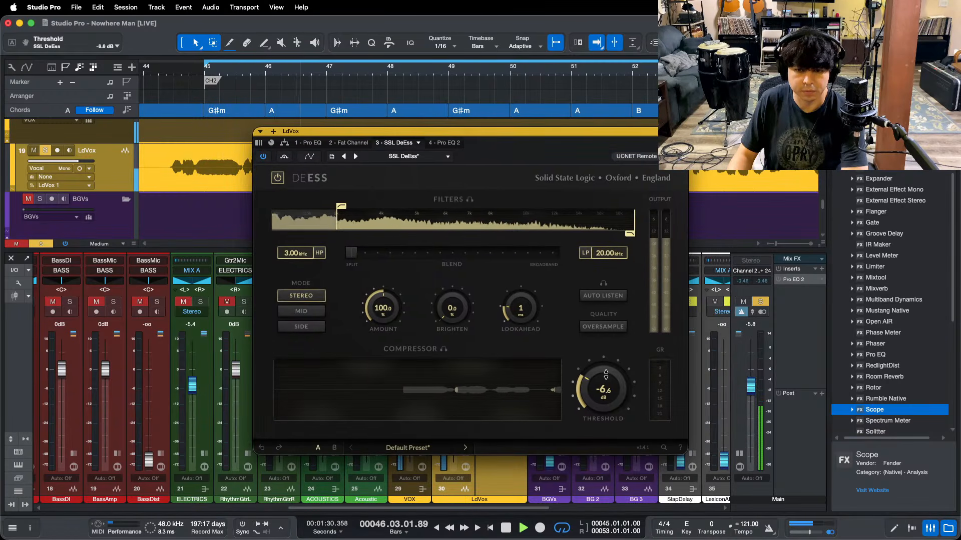
pyautogui.scroll(-4, 605, 375)
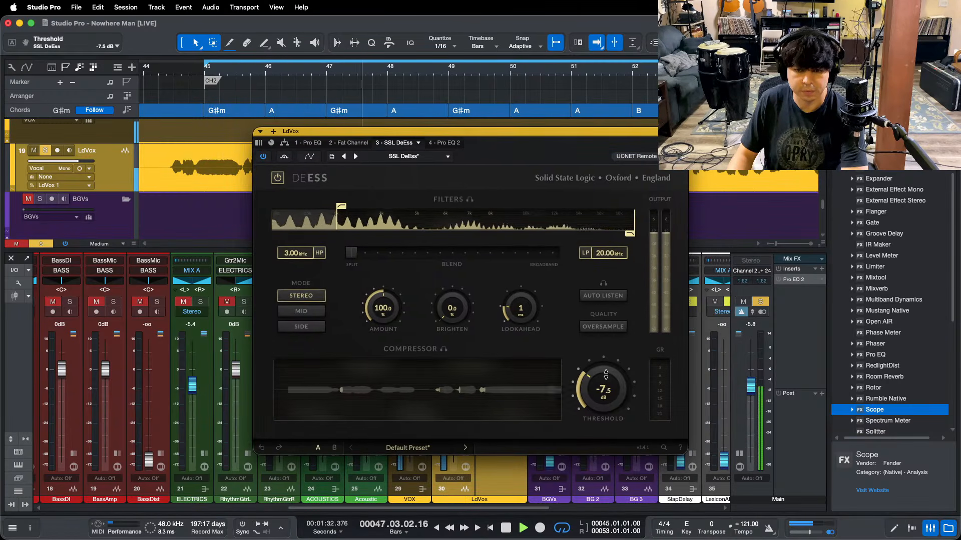
pyautogui.scroll(-4, 606, 374)
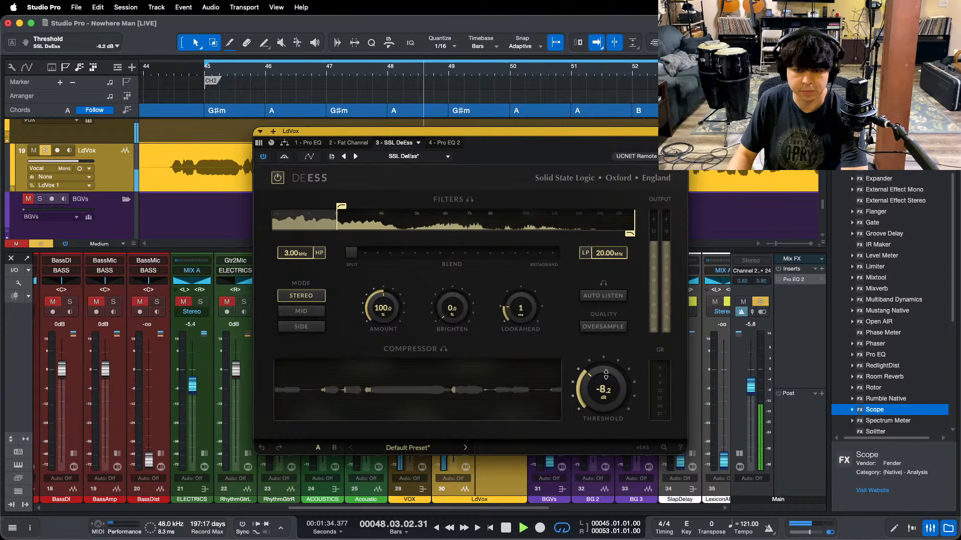
pyautogui.scroll(-3, 606, 375)
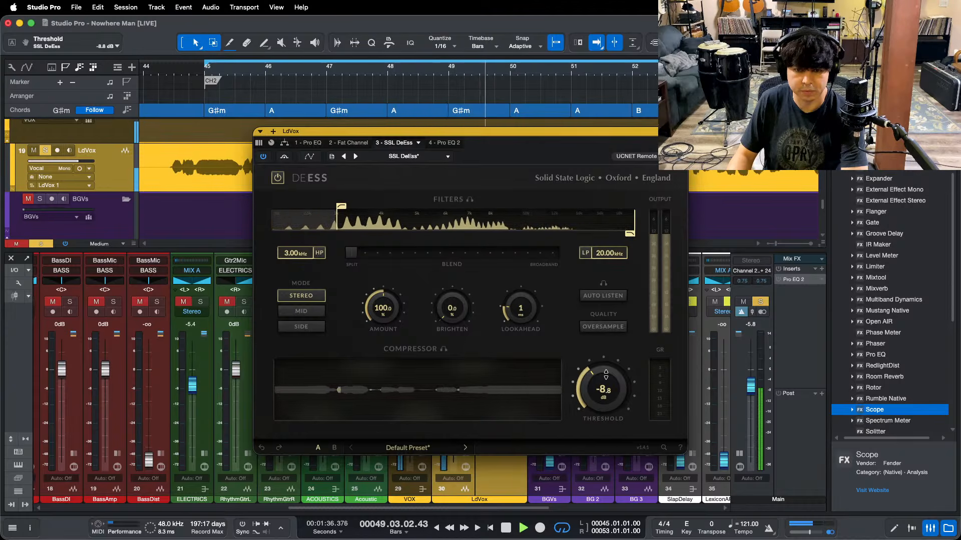
pyautogui.scroll(-1, 606, 374)
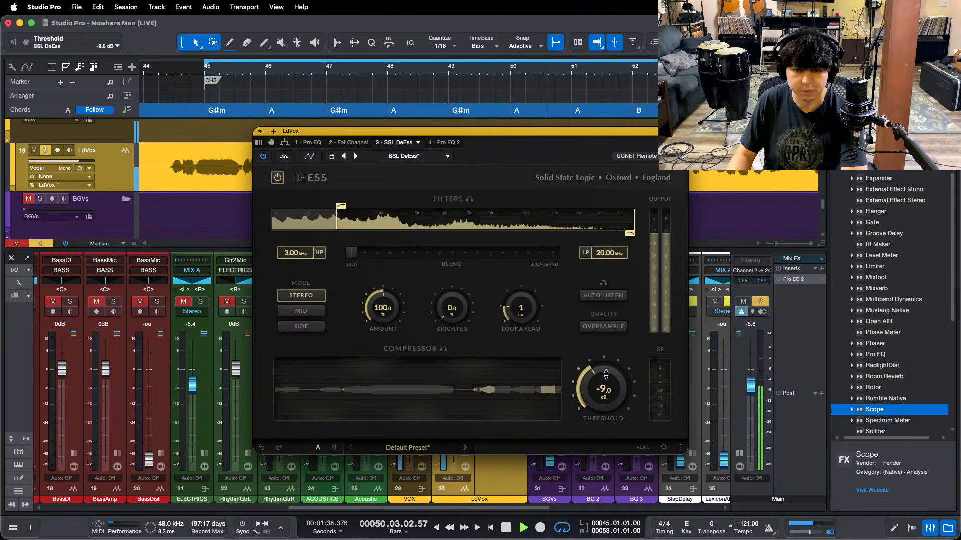
# Step: Show the first LdVox Pro EQ clear of the channel's fader, replay the CH2 loop and raise LdVox to +1.7 dB
pyautogui.click(308, 142)
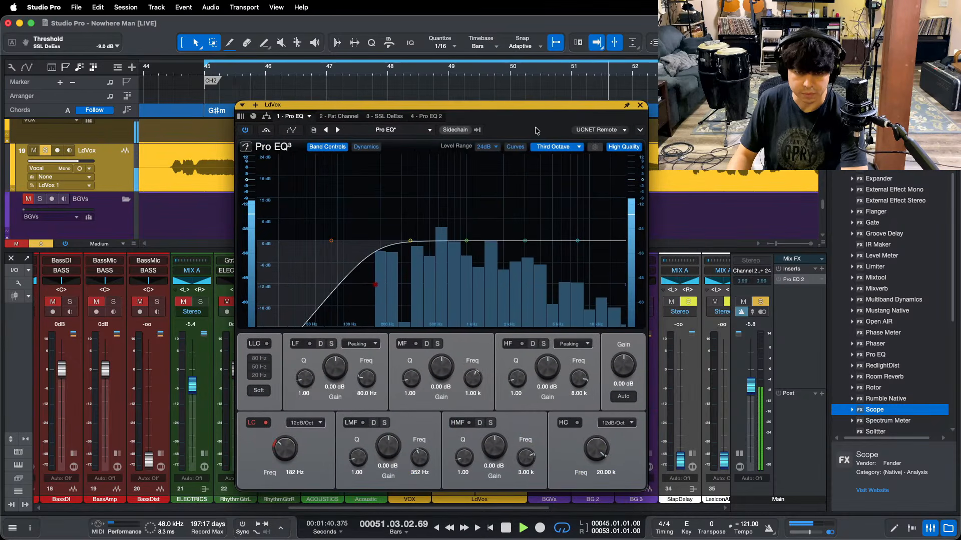
pyautogui.press('space')
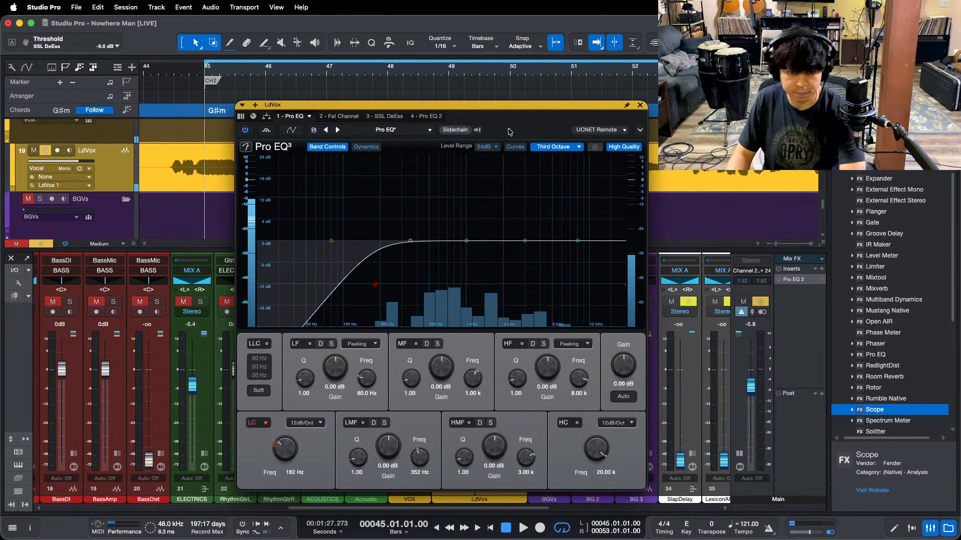
pyautogui.moveTo(509, 129); pyautogui.dragTo(749, 135)
pyautogui.press('space')
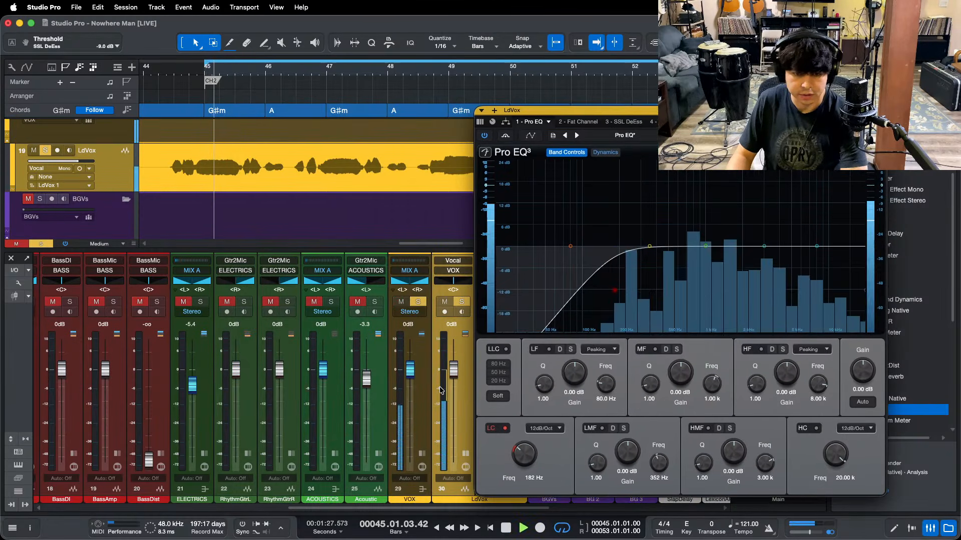
pyautogui.click(173, 64)
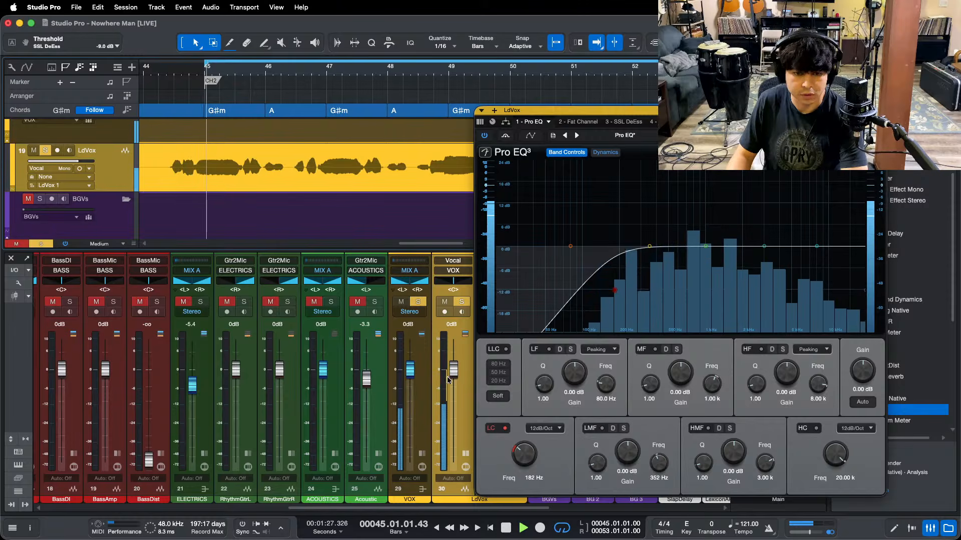
pyautogui.moveTo(451, 372); pyautogui.dragTo(452, 367)
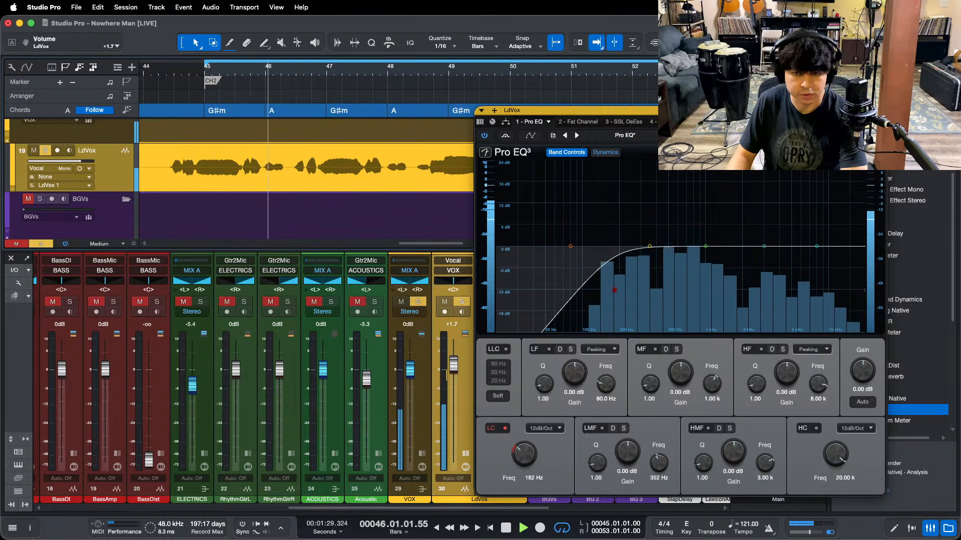
# Step: Move the Pro EQ window back into full view and boost its 8 kHz HF band to 5.28 dB during playback
pyautogui.moveTo(796, 111); pyautogui.dragTo(571, 116)
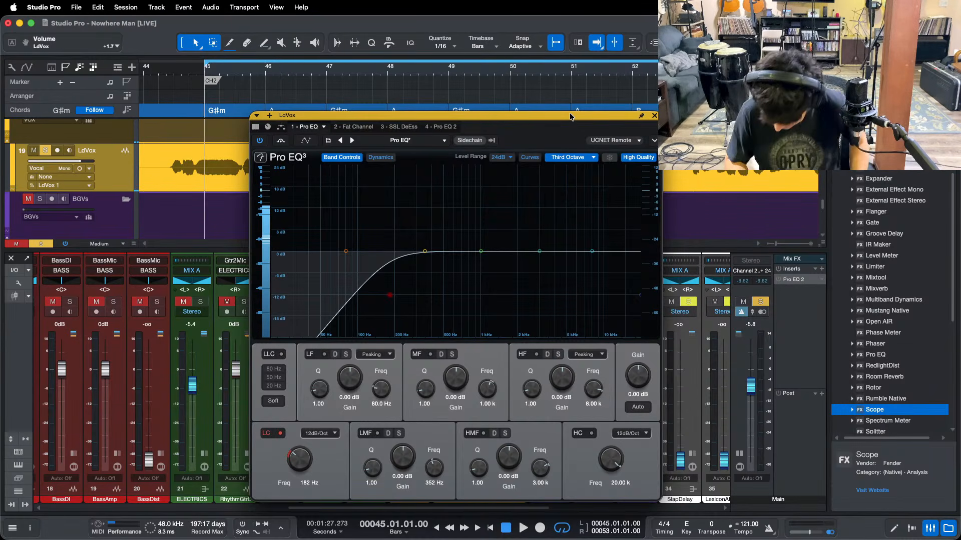
pyautogui.press('space')
pyautogui.moveTo(561, 381); pyautogui.dragTo(561, 376)
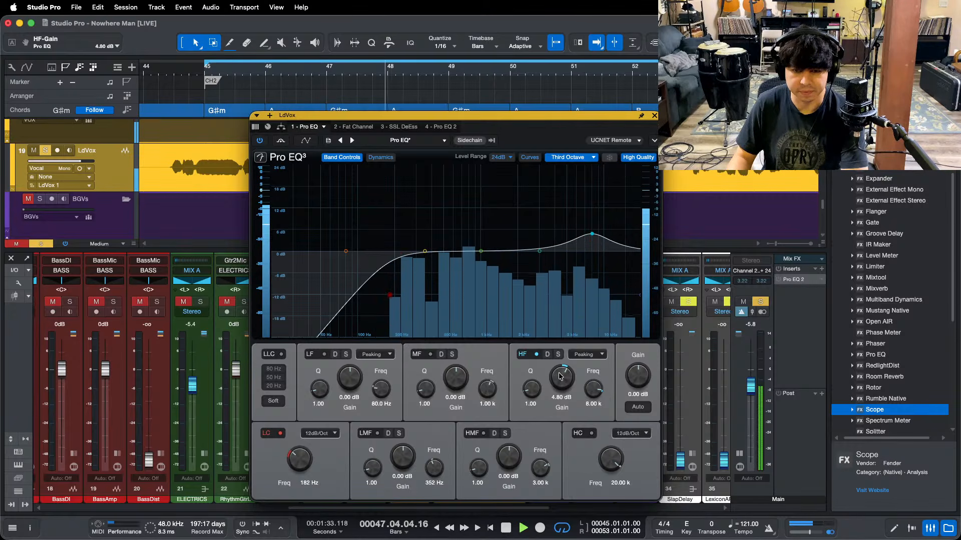
pyautogui.scroll(2, 561, 377)
pyautogui.scroll(4, 560, 376)
pyautogui.scroll(-4, 560, 376)
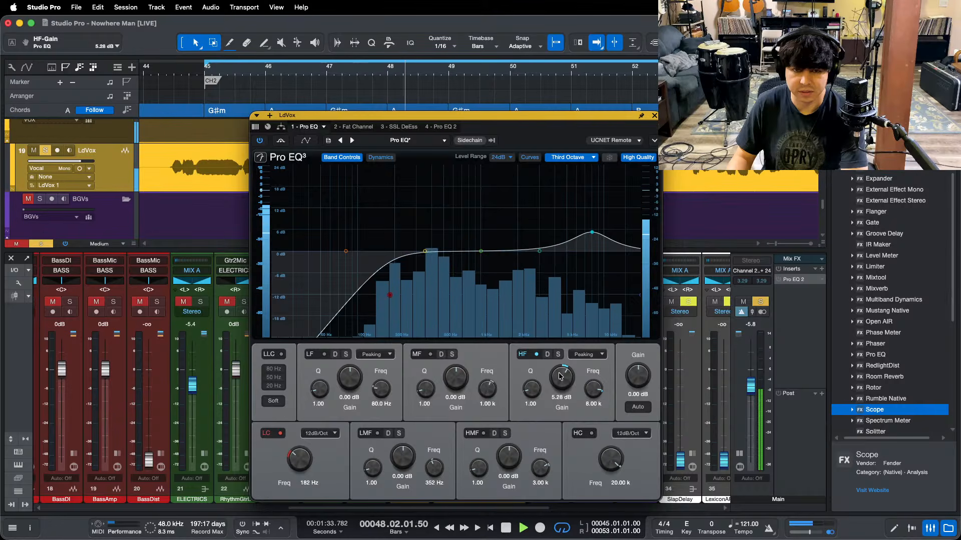
# Step: Replay the CH2 loop and lower the threshold of the LdVox SSL DeEss to -10.9 dB
pyautogui.click(390, 128)
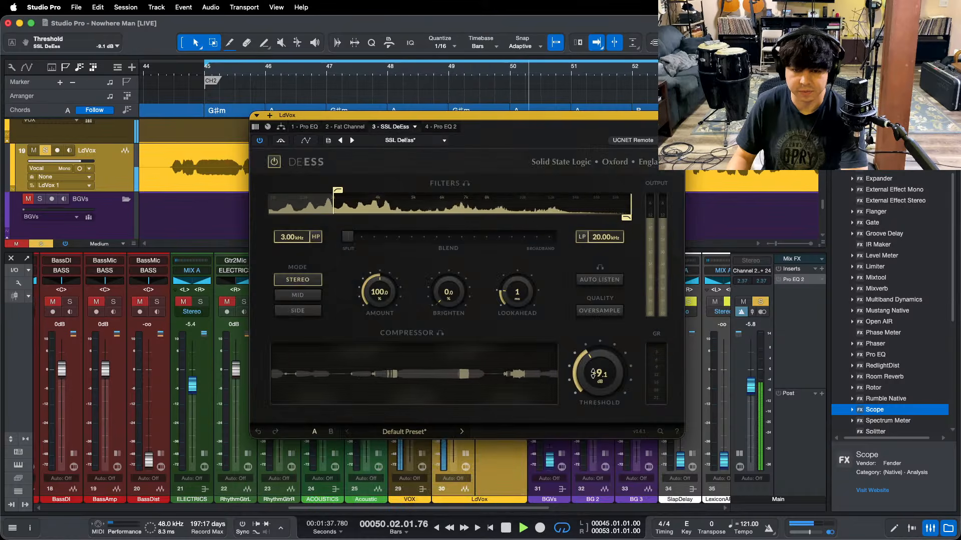
pyautogui.press('space')
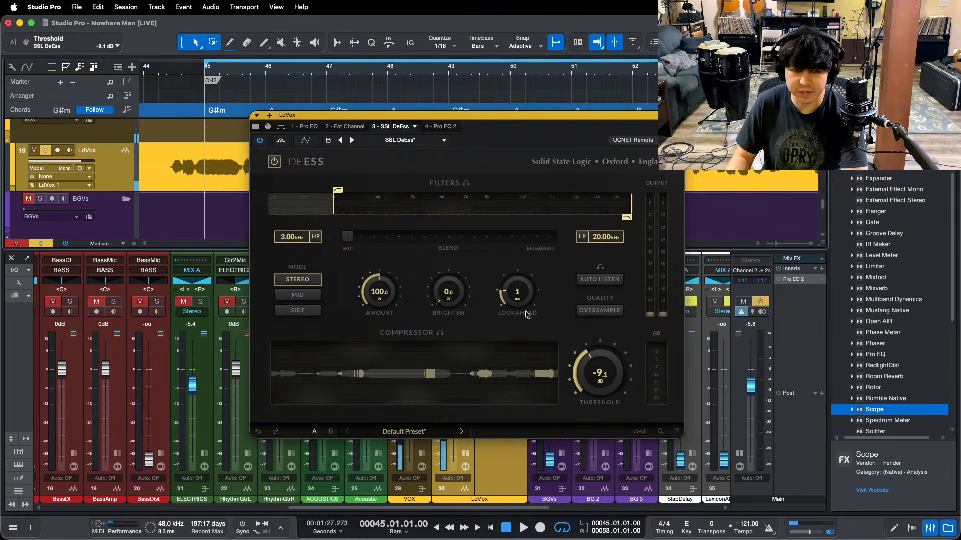
pyautogui.click(162, 74)
pyautogui.press('space')
pyautogui.moveTo(592, 367); pyautogui.dragTo(592, 369)
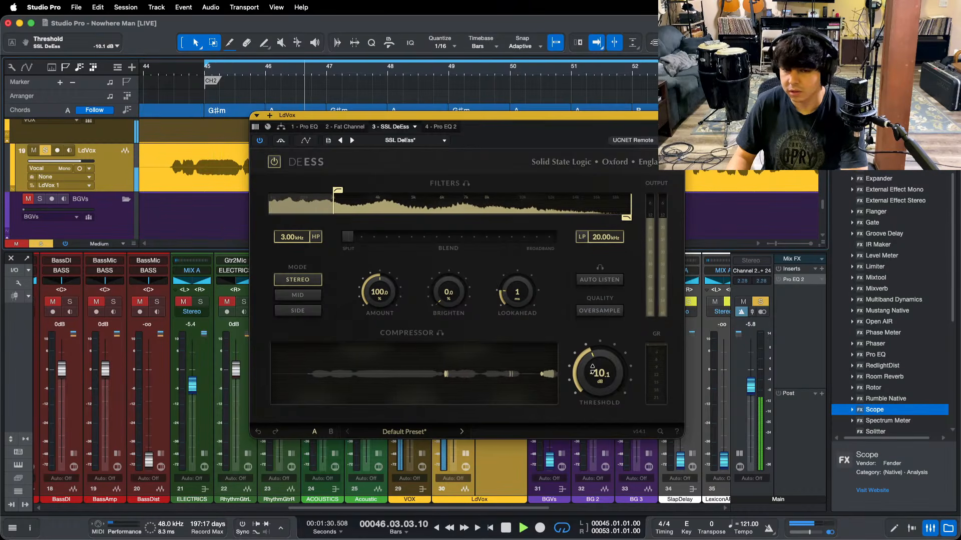
pyautogui.moveTo(592, 367); pyautogui.dragTo(592, 368)
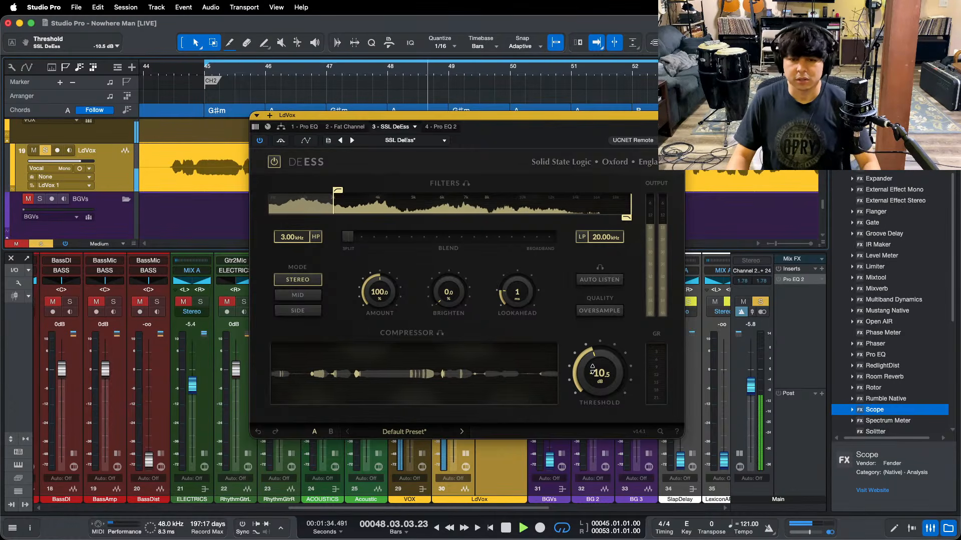
pyautogui.moveTo(592, 368); pyautogui.dragTo(592, 370)
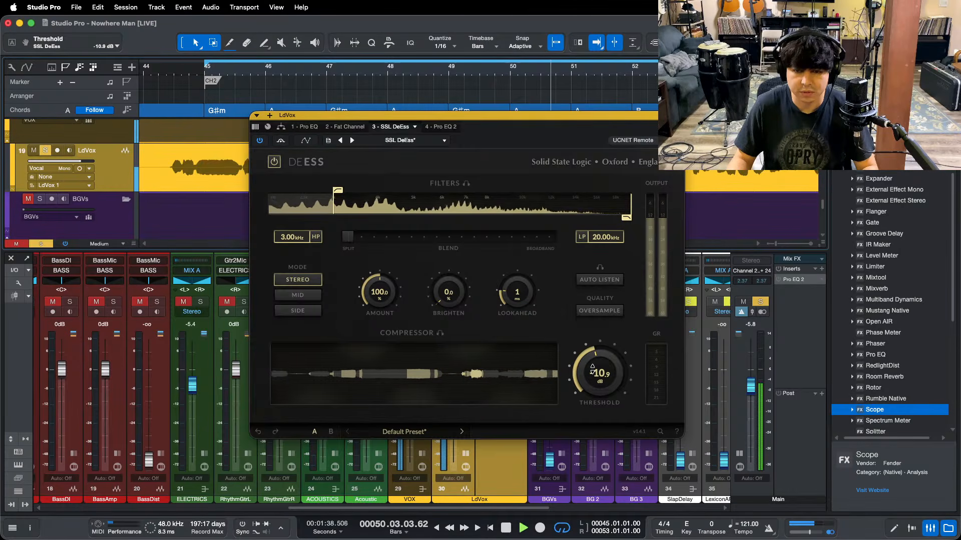
# Step: Restart playback just before the second chorus, unsolo the lead vocal and set the LdVox channel's volume to +1.2 dB
pyautogui.press('space')
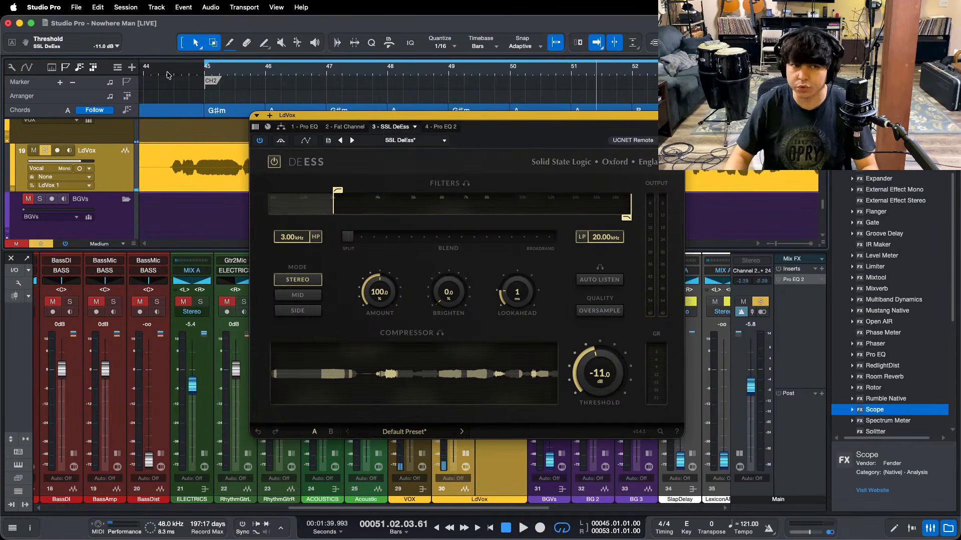
pyautogui.press('space')
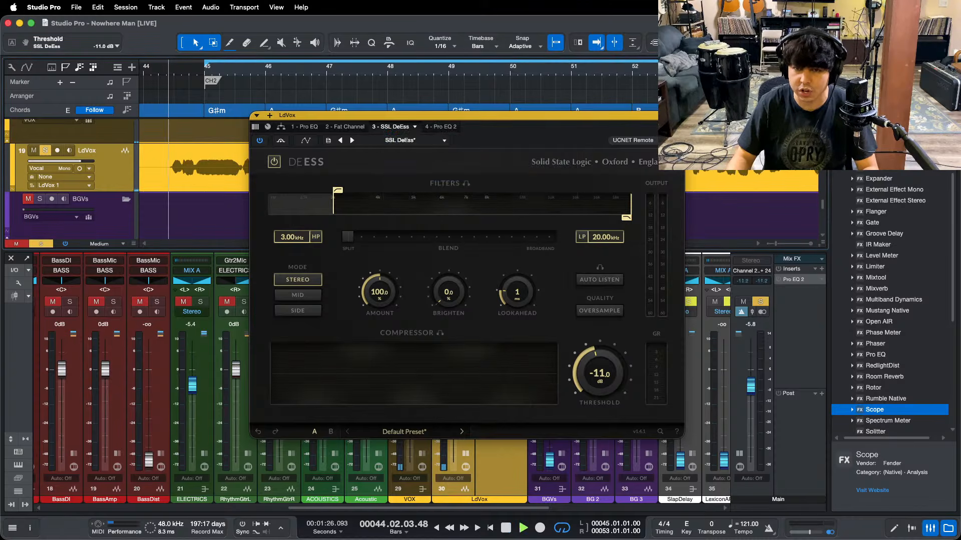
pyautogui.click(461, 301)
pyautogui.moveTo(452, 371); pyautogui.dragTo(453, 374)
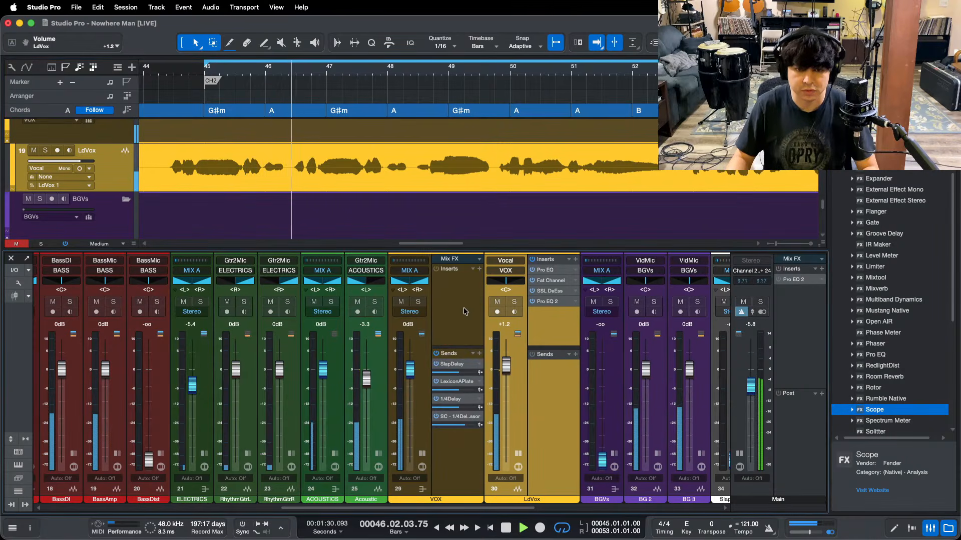
# Step: Insert soothe2 on the VOX bus channel and play the second chorus through it
pyautogui.click(463, 306)
pyautogui.scroll(-7, 901, 299)
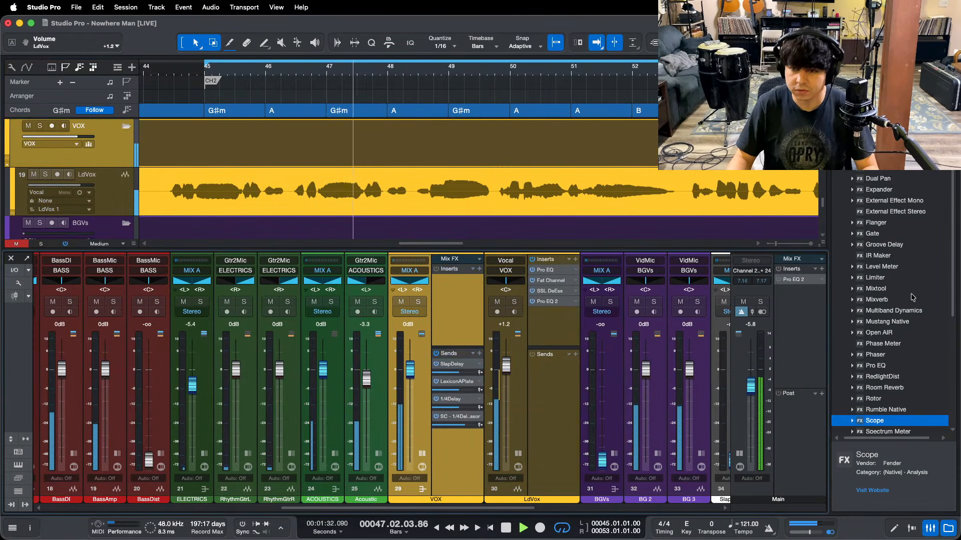
pyautogui.moveTo(877, 350); pyautogui.dragTo(456, 303)
pyautogui.press('space')
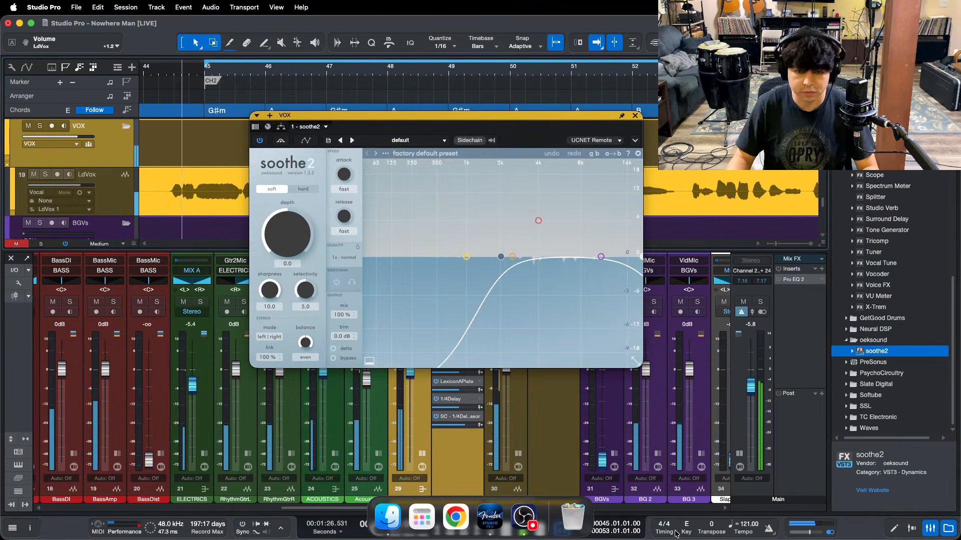
pyautogui.click(524, 518)
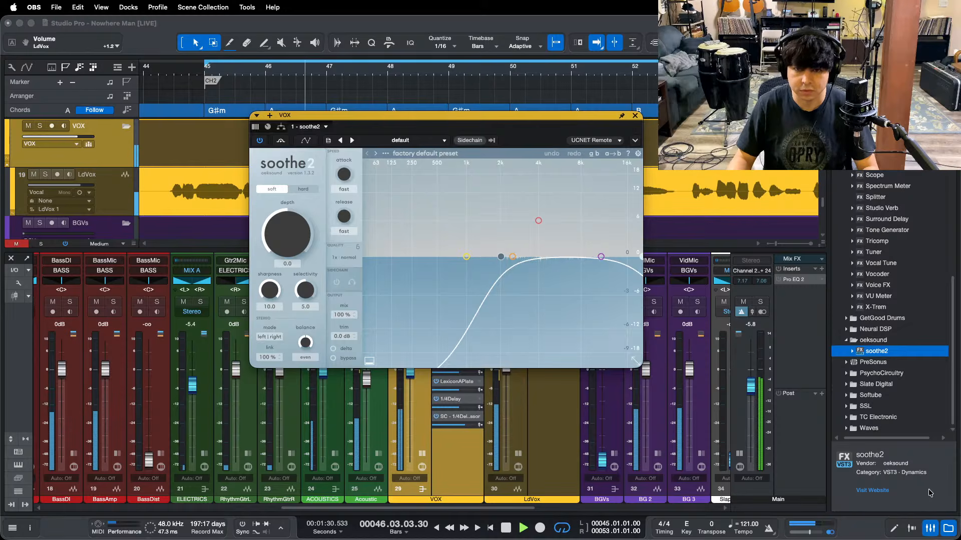
pyautogui.click(483, 370)
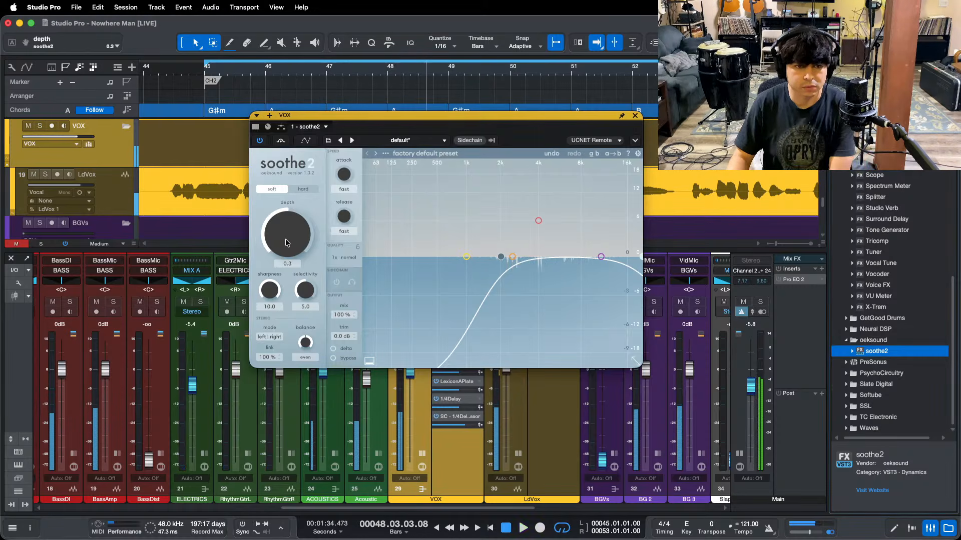
# Step: Raise the soothe2 depth on the VOX bus to 2.5 while the second chorus plays
pyautogui.scroll(2, 285, 243)
pyautogui.scroll(6, 286, 242)
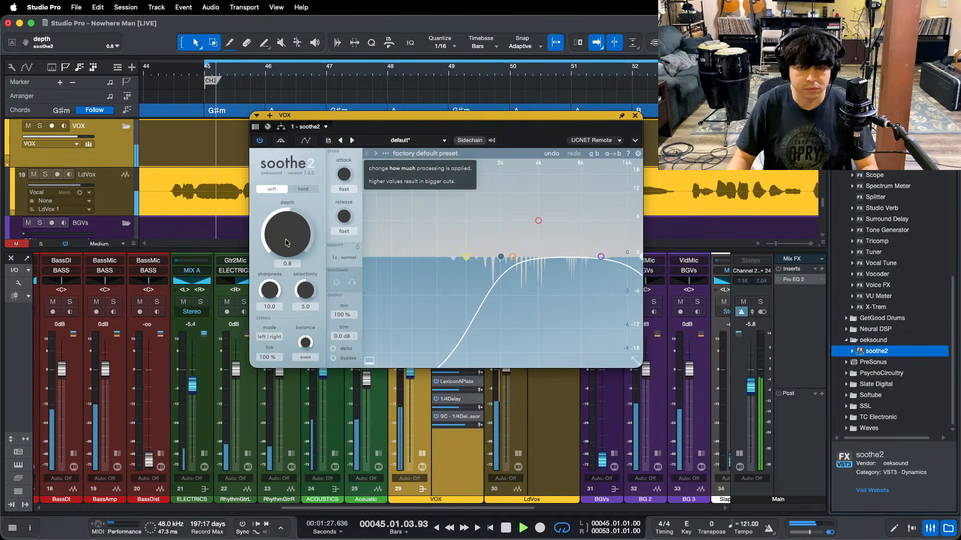
pyautogui.scroll(3, 286, 243)
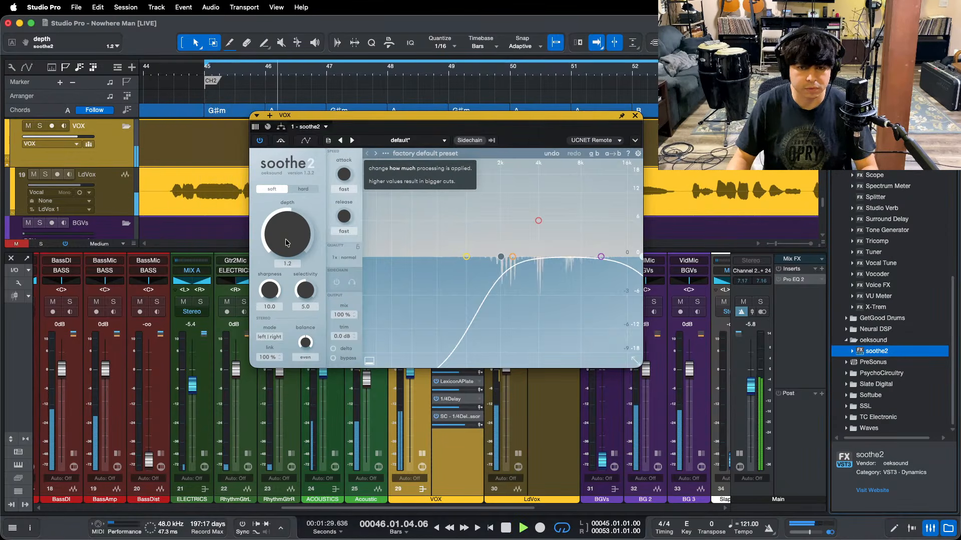
pyautogui.scroll(6, 285, 243)
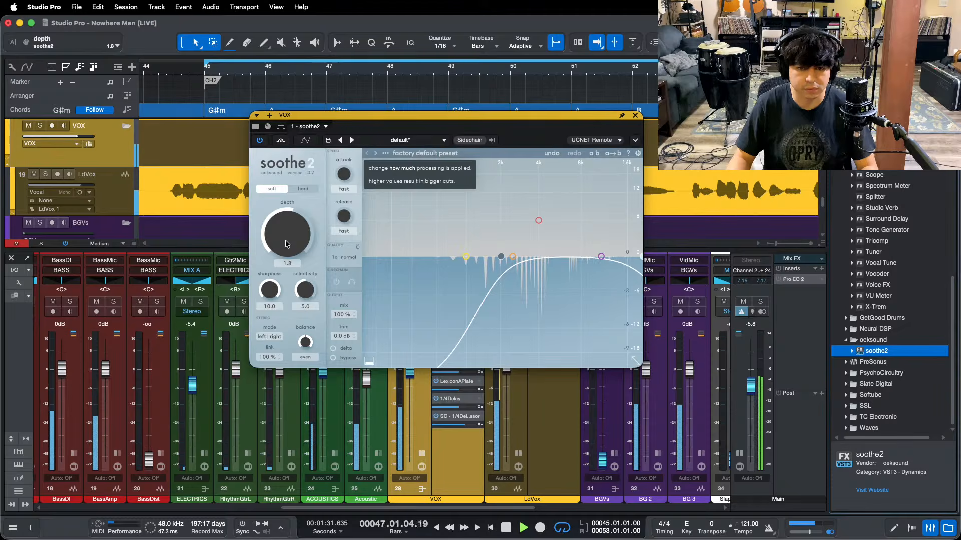
pyautogui.scroll(1, 285, 243)
pyautogui.press('space')
pyautogui.scroll(1, 286, 244)
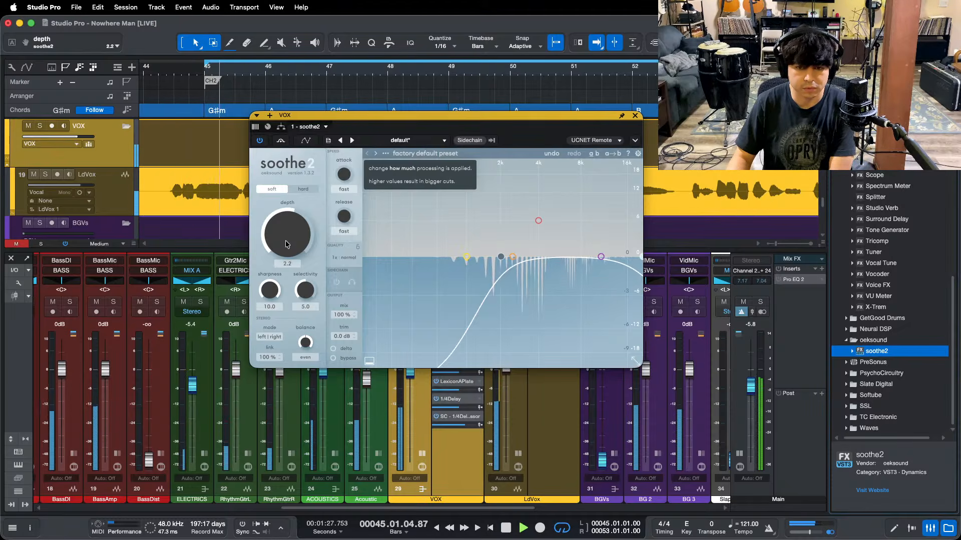
pyautogui.scroll(2, 286, 243)
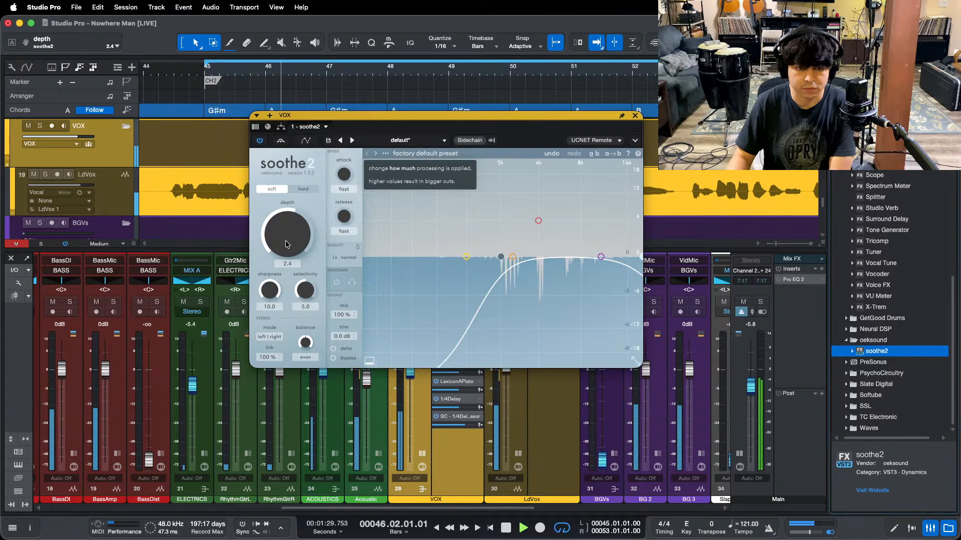
# Step: Zoom the arrangement out to show most of the song, play from the first verse and close soothe2
pyautogui.moveTo(445, 115); pyautogui.dragTo(450, 192)
pyautogui.press('w')
pyautogui.press('w')
pyautogui.press('w')
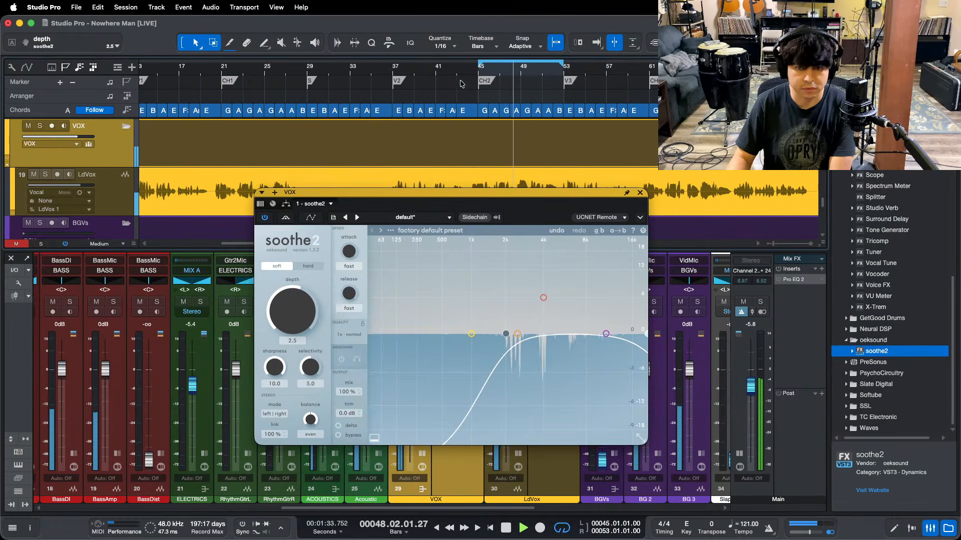
pyautogui.scroll(-3, 261, 85)
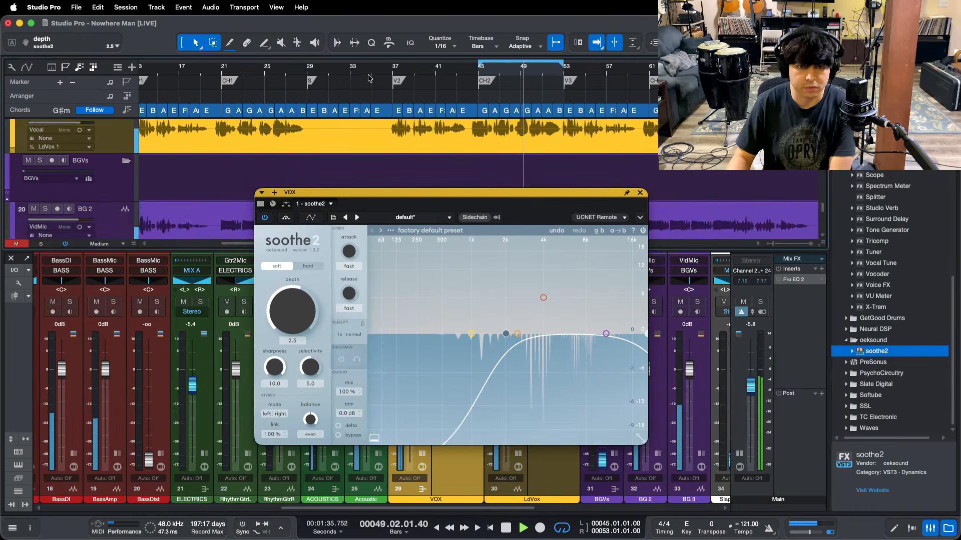
pyautogui.press('w')
pyautogui.press('f')
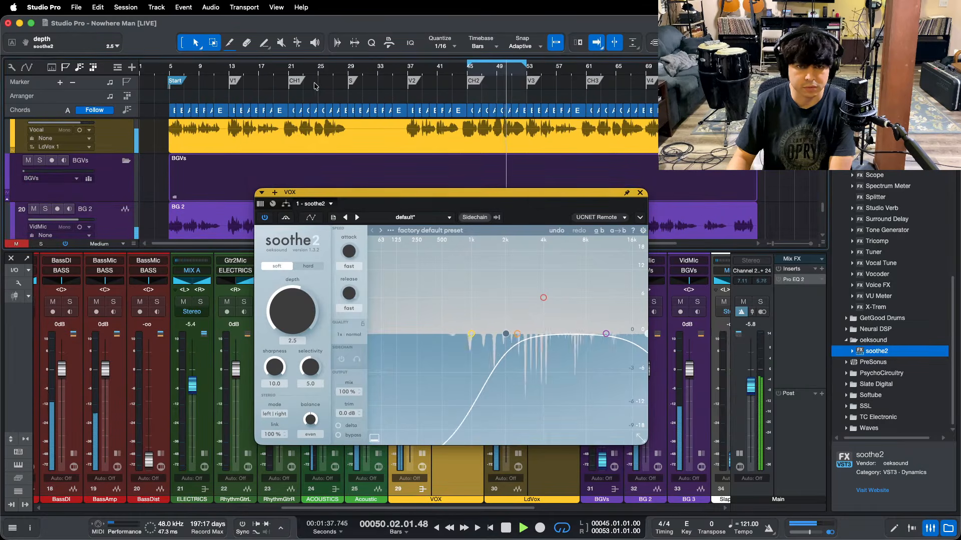
pyautogui.click(226, 71)
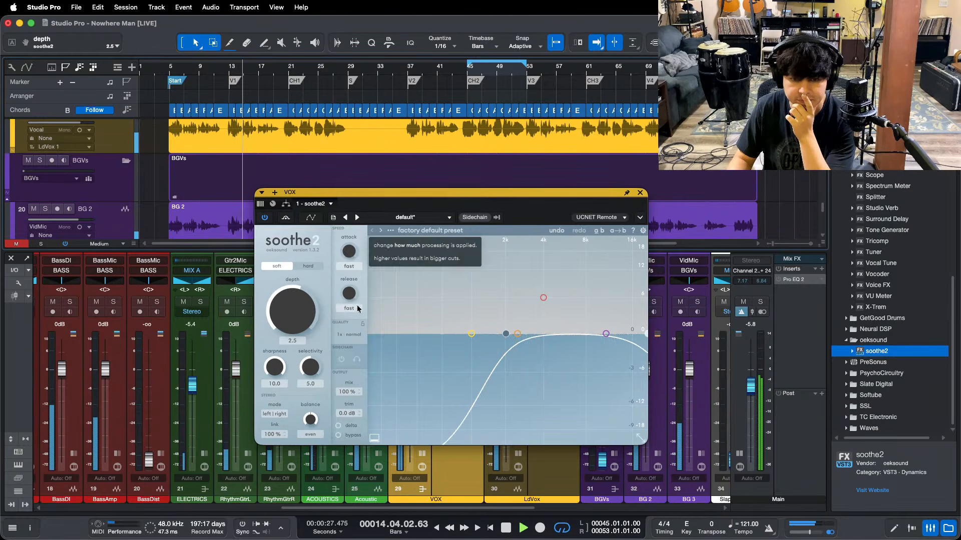
pyautogui.click(640, 192)
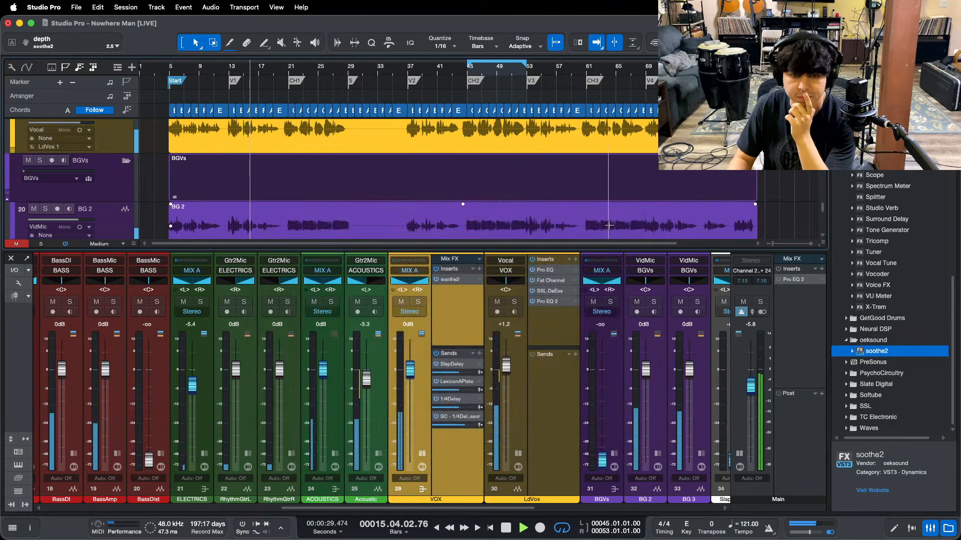
# Step: Insert a Limiter before Pro EQ 2 on LdVox and set its ceiling to -12 dB while the second chorus plays
pyautogui.scroll(5, 897, 279)
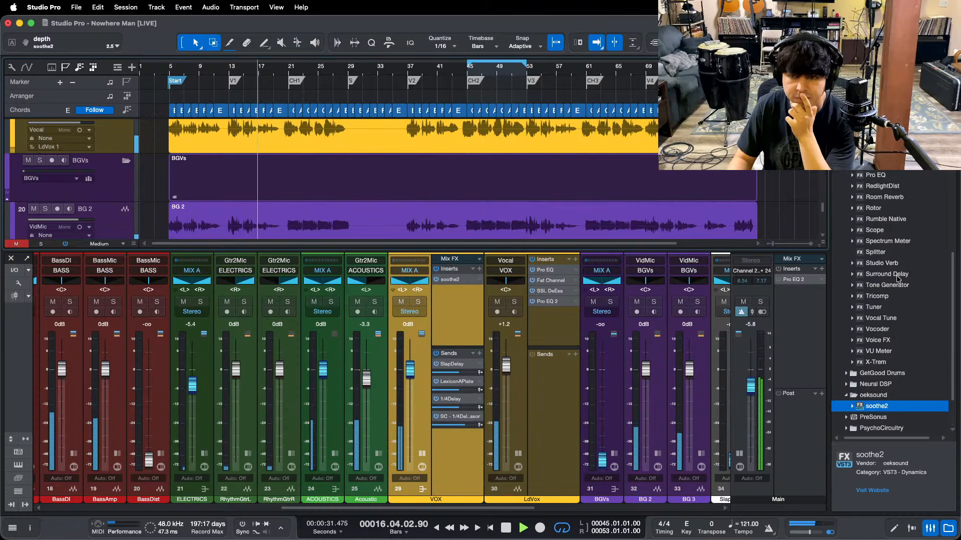
pyautogui.moveTo(881, 131); pyautogui.dragTo(550, 300)
pyautogui.click(461, 65)
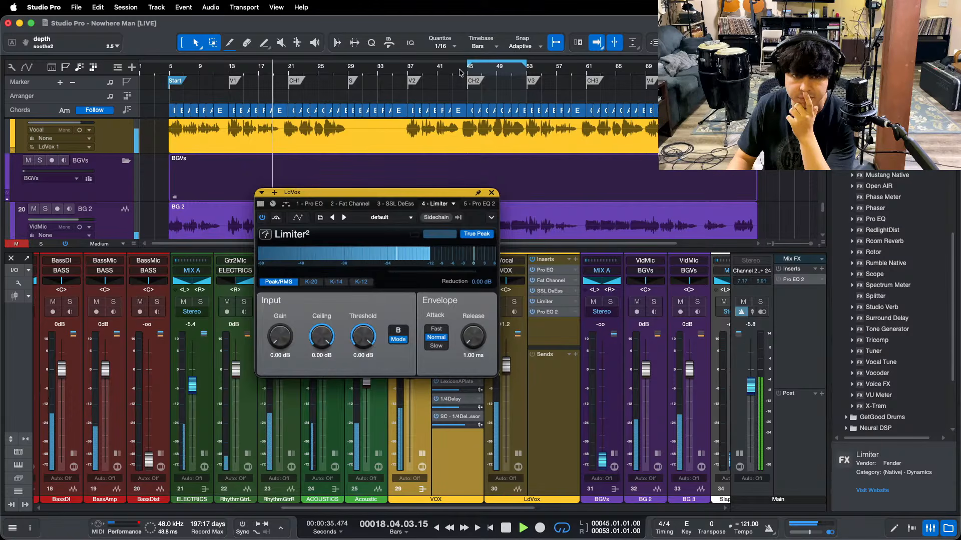
pyautogui.moveTo(310, 343); pyautogui.dragTo(301, 539)
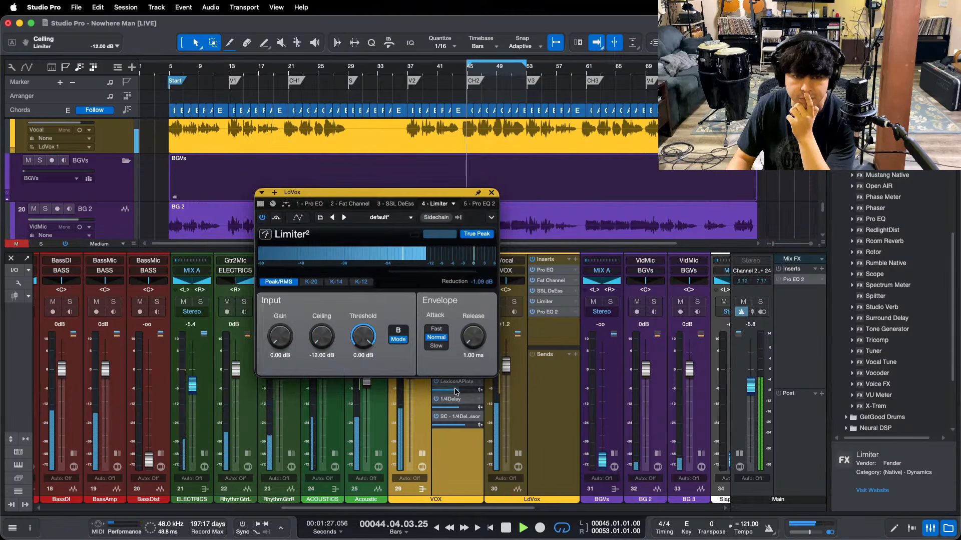
pyautogui.click(485, 283)
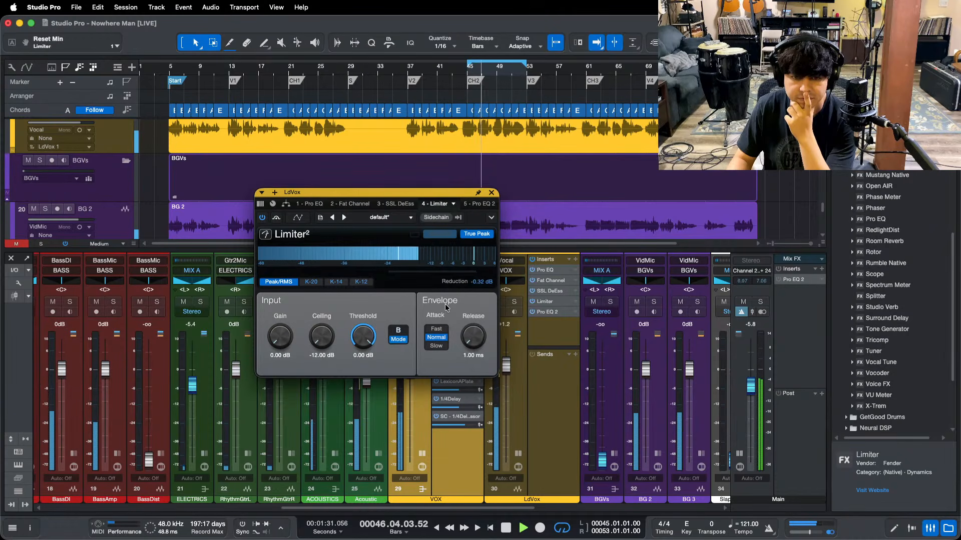
pyautogui.click(492, 192)
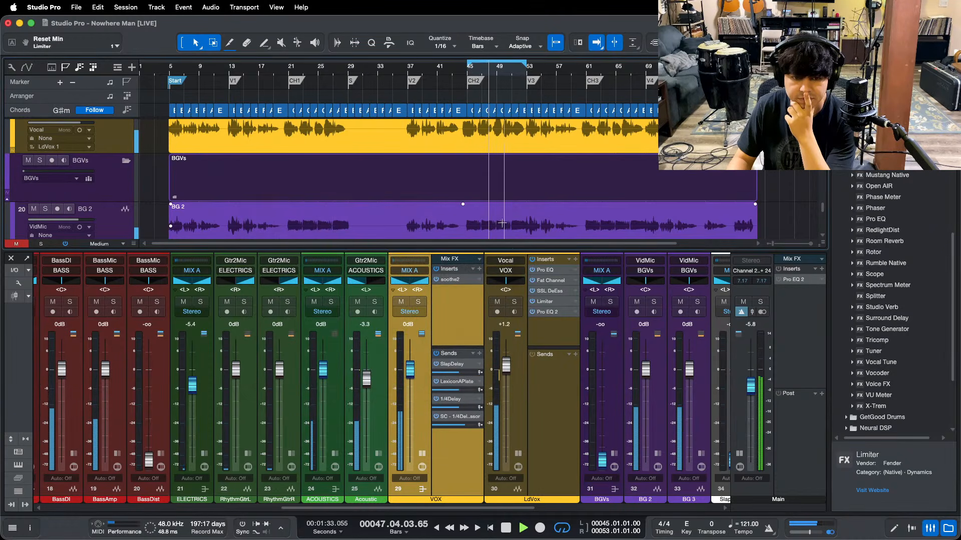
# Step: Raise the LdVox volume to +2.9 dB while checking soothe2 on the VOX bus from the first verse
pyautogui.scroll(2, 506, 365)
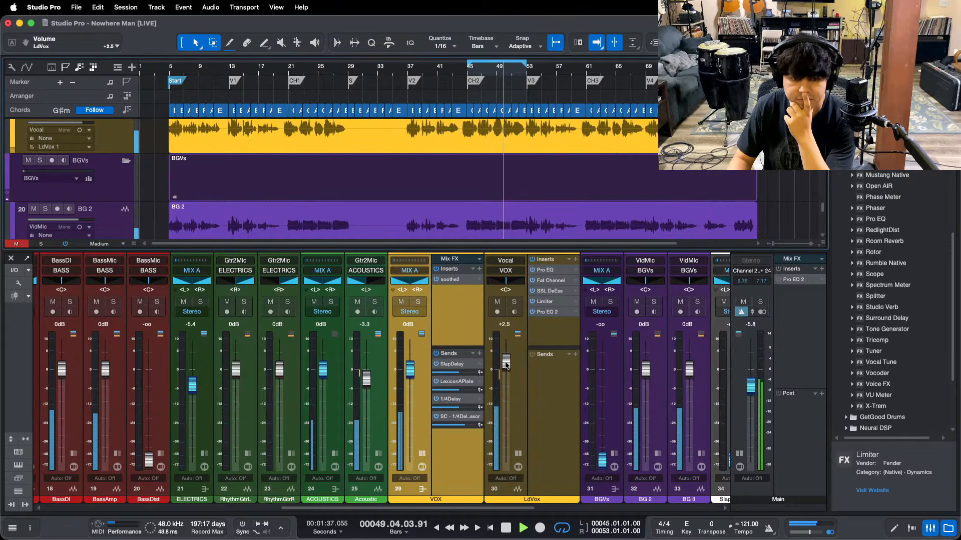
pyautogui.click(455, 279)
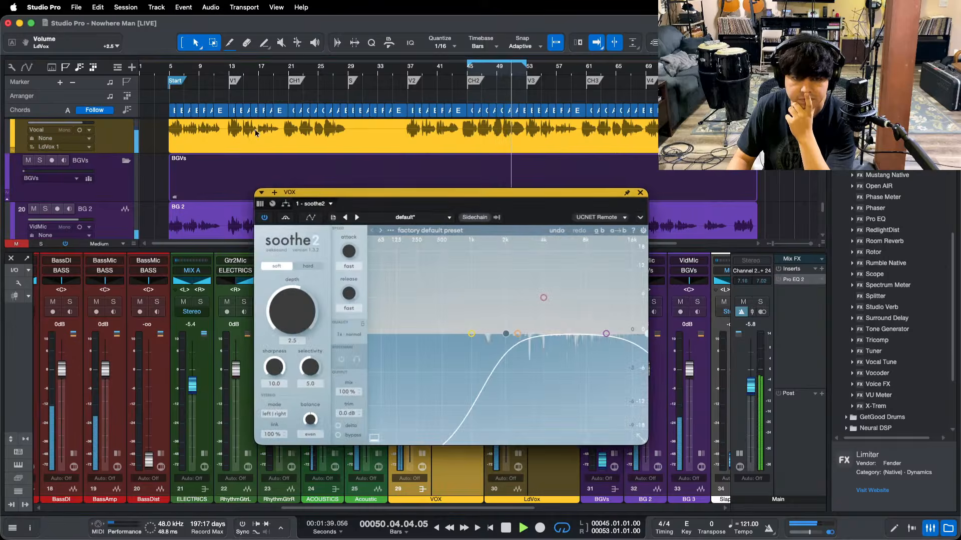
pyautogui.click(225, 67)
pyautogui.moveTo(551, 216); pyautogui.dragTo(840, 199)
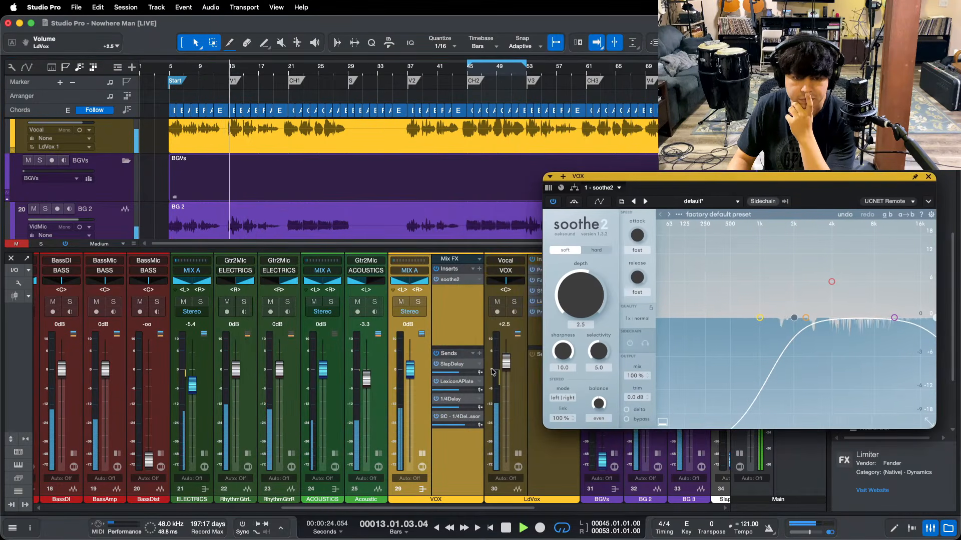
pyautogui.moveTo(503, 371); pyautogui.dragTo(507, 361)
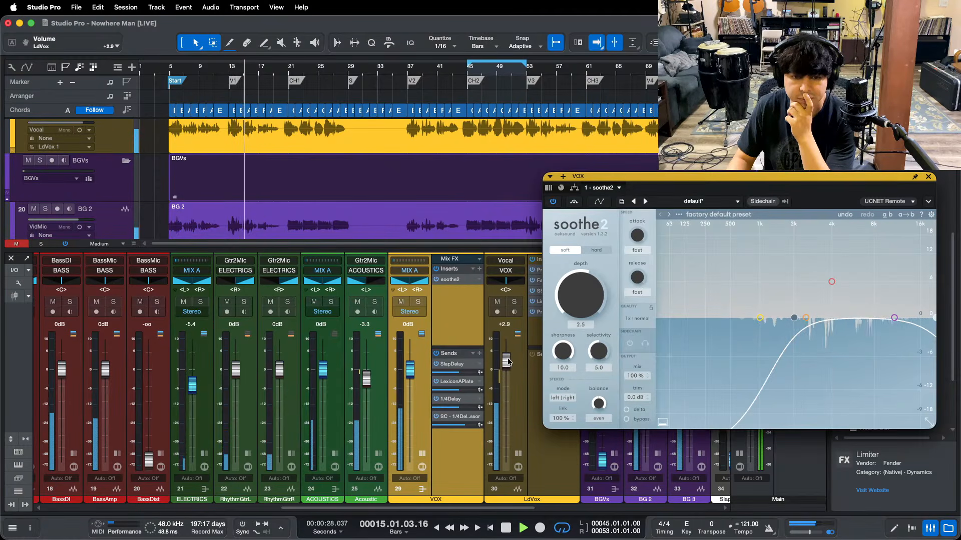
pyautogui.moveTo(907, 177); pyautogui.dragTo(626, 190)
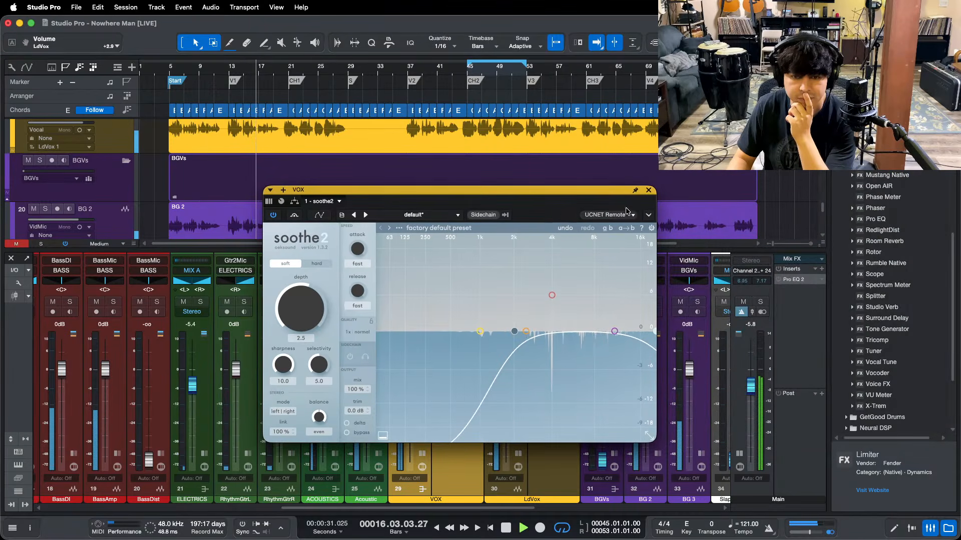
pyautogui.click(649, 190)
# Step: Save the song and copy the LdVox Limiter to the VOX bus after soothe2, with a ceiling of -12 dB
pyautogui.click(529, 530)
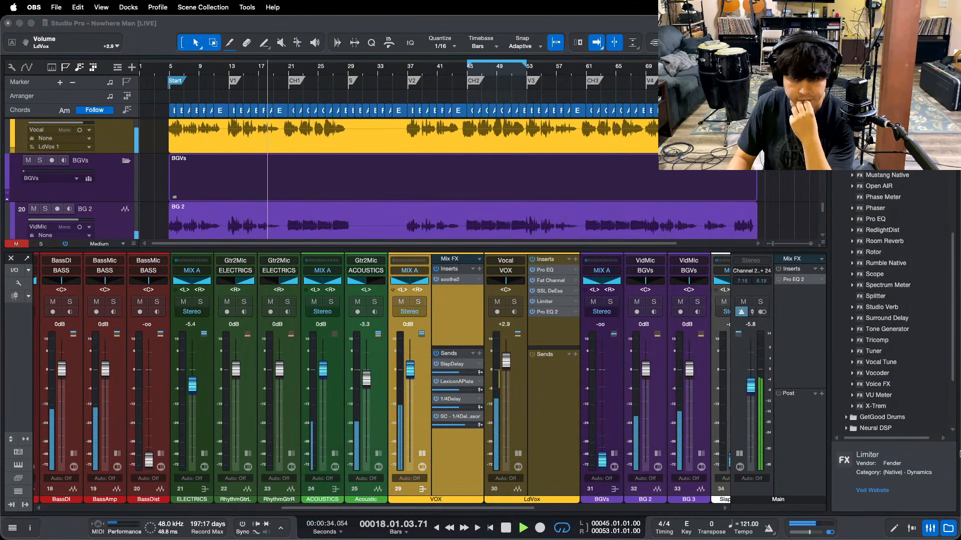
pyautogui.click(937, 240)
pyautogui.press('super+s')
pyautogui.moveTo(544, 302); pyautogui.dragTo(446, 300)
pyautogui.moveTo(337, 349); pyautogui.dragTo(336, 380)
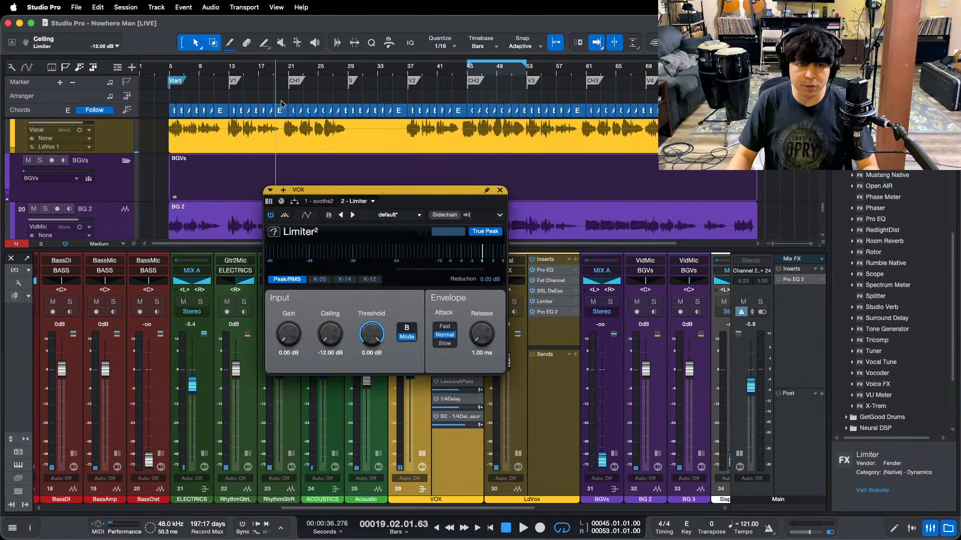
# Step: Play from just before the first verse, check the VOX bus Limiter and raise the LdVox volume to +3.7 dB
pyautogui.click(221, 70)
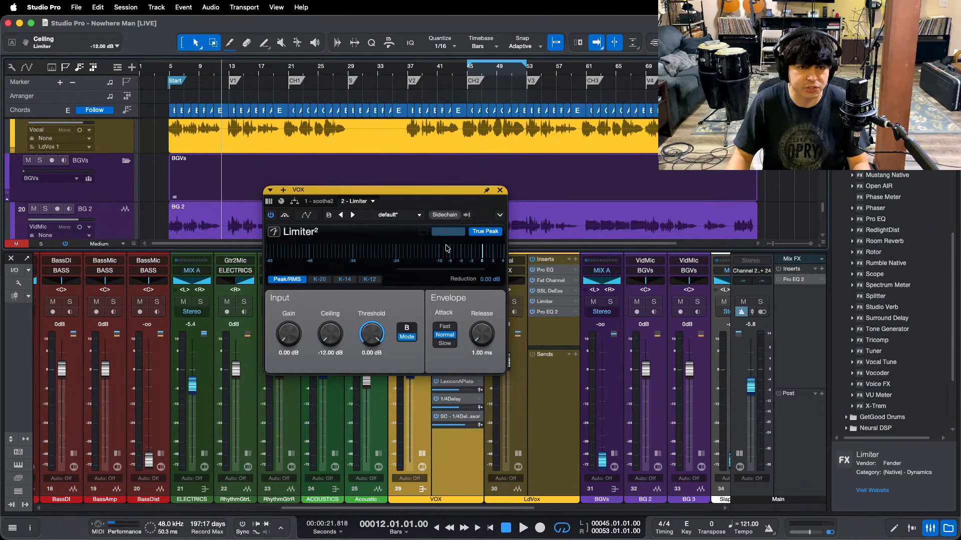
pyautogui.press('space')
pyautogui.click(499, 191)
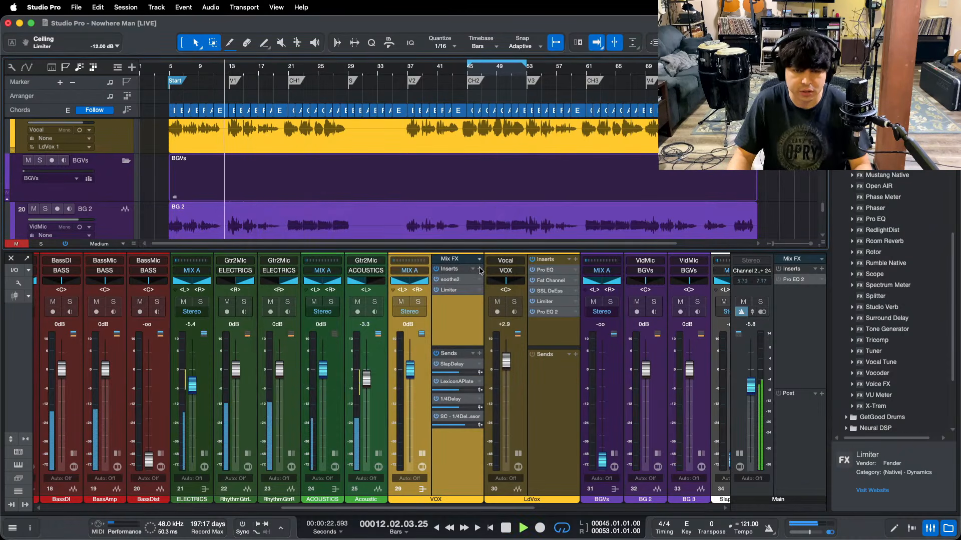
pyautogui.click(464, 293)
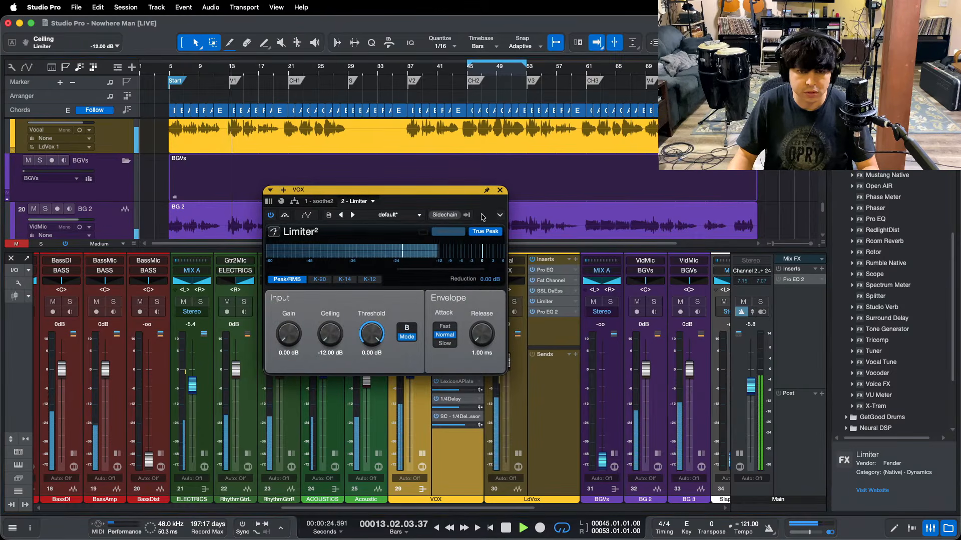
pyautogui.moveTo(506, 360); pyautogui.dragTo(506, 355)
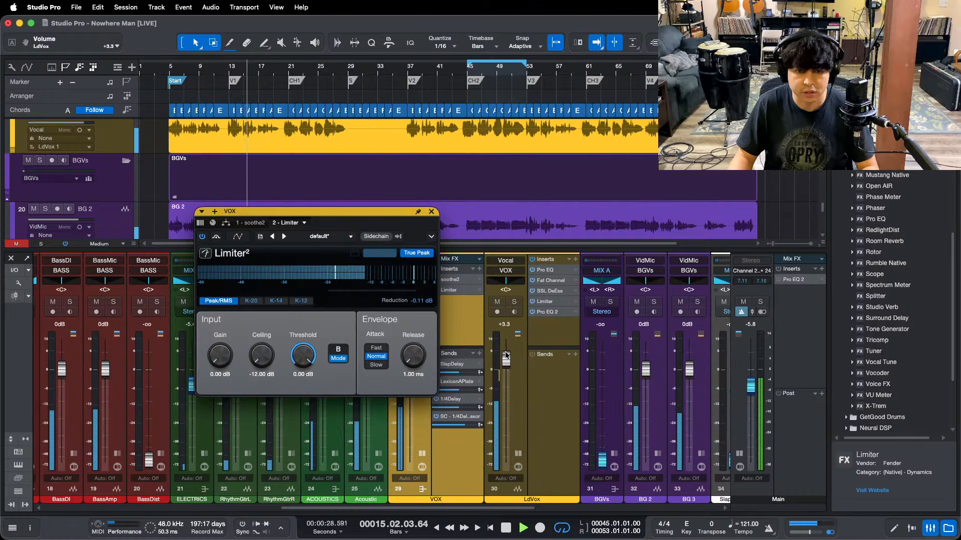
pyautogui.click(433, 212)
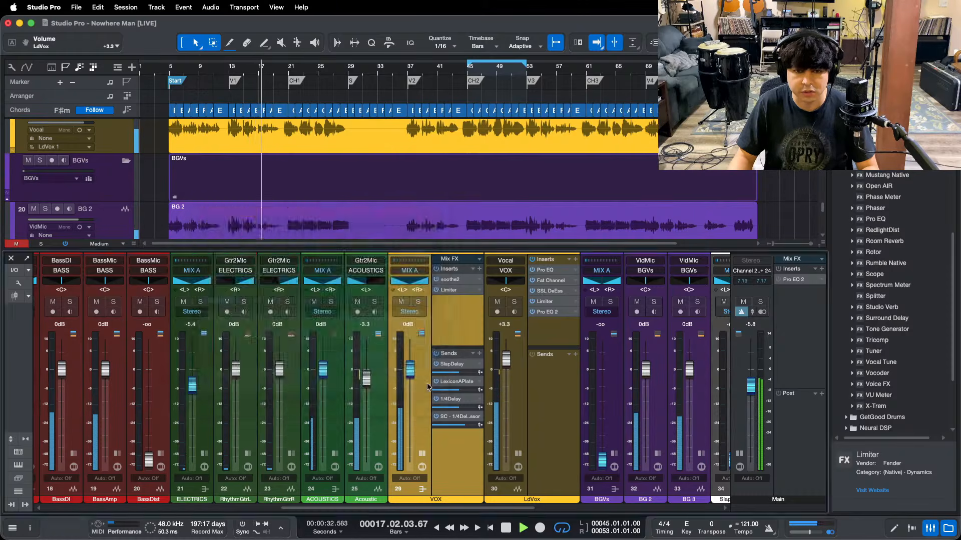
pyautogui.moveTo(506, 361); pyautogui.dragTo(505, 359)
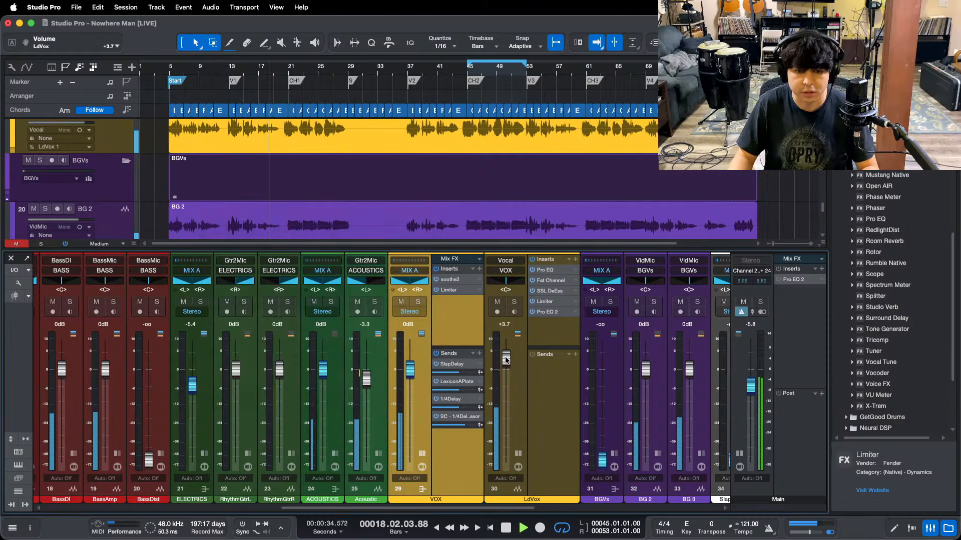
# Step: Check the VOX bus Limiter while the second chorus plays, then stop playback and collapse the LdVox and VOX channels
pyautogui.click(448, 290)
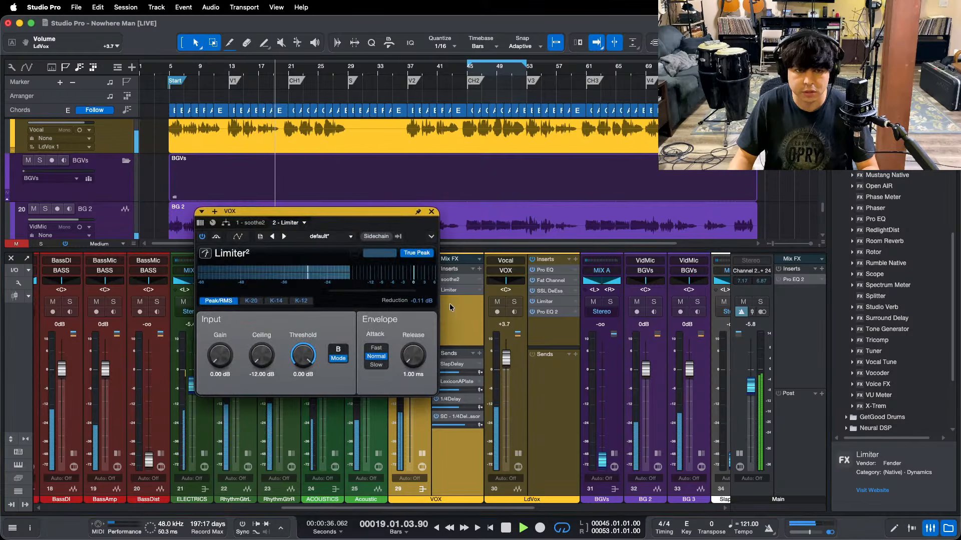
pyautogui.click(460, 67)
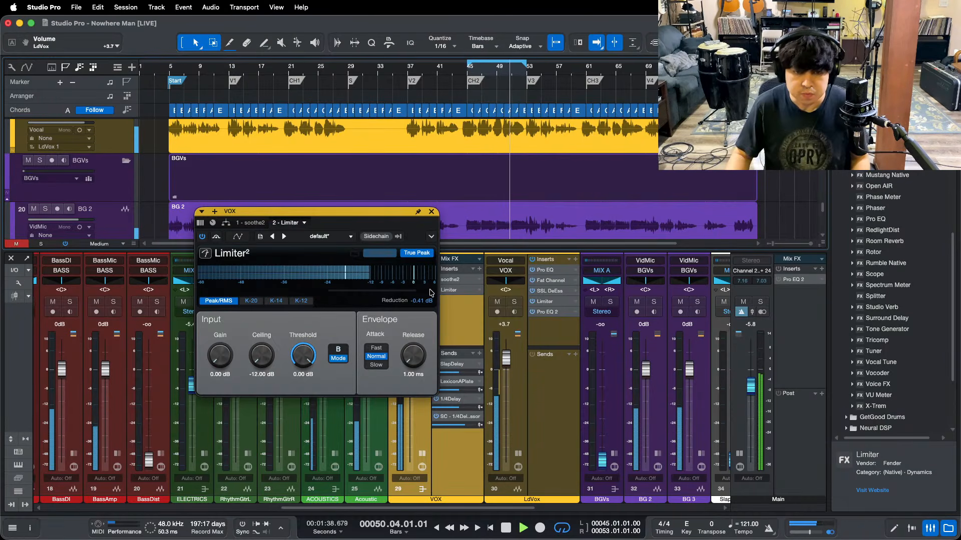
pyautogui.click(448, 291)
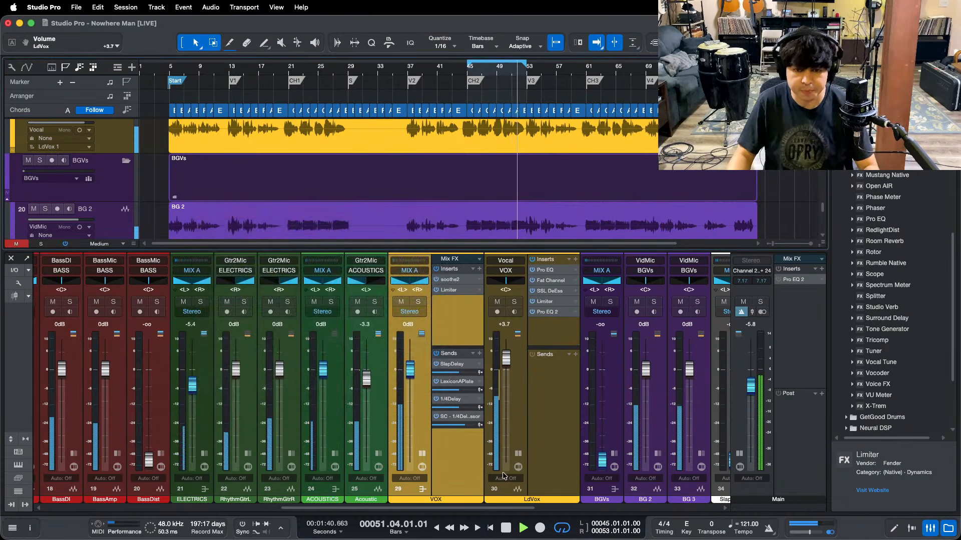
pyautogui.click(516, 454)
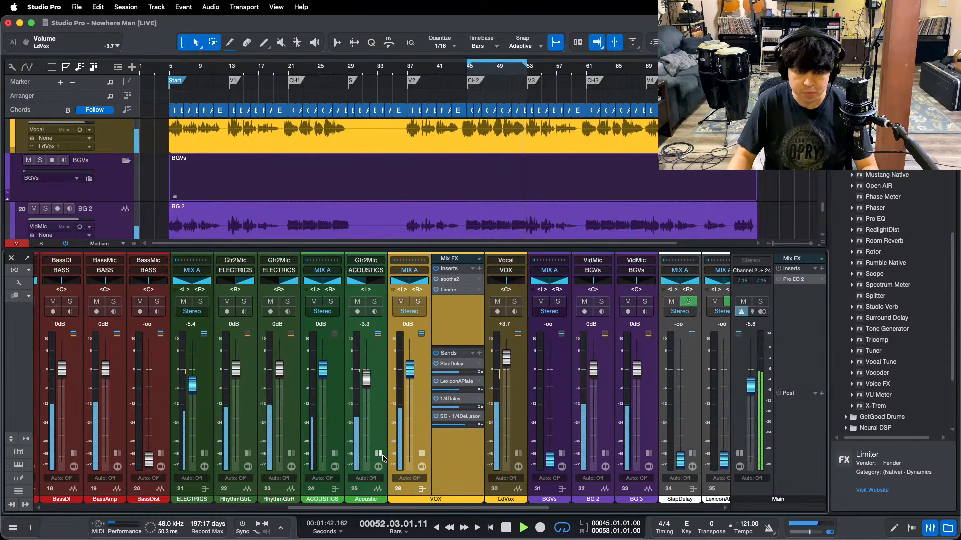
pyautogui.click(420, 454)
pyautogui.press('space')
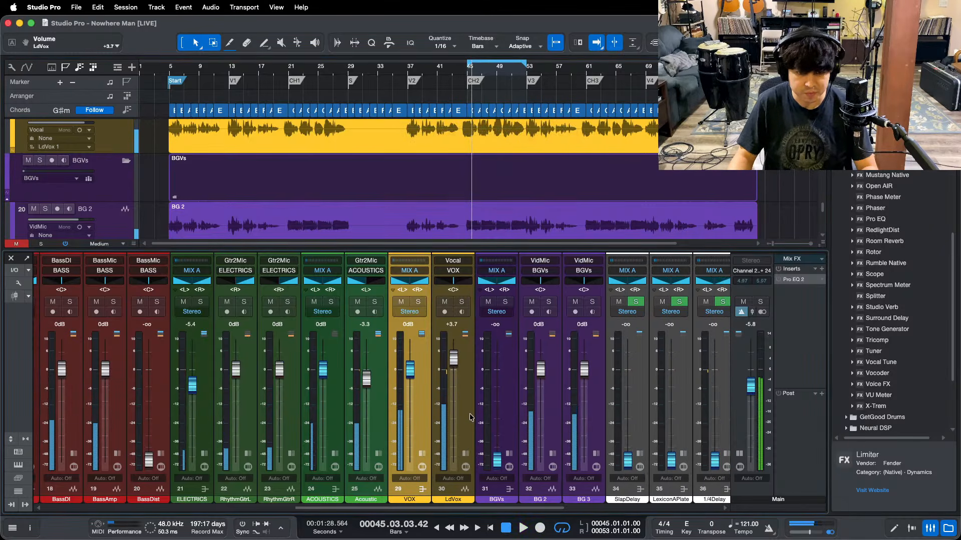
# Step: Play from the first verse and try lowering the ELECTRICS bus volume to -6.3 dB
pyautogui.moveTo(228, 78); pyautogui.dragTo(232, 87)
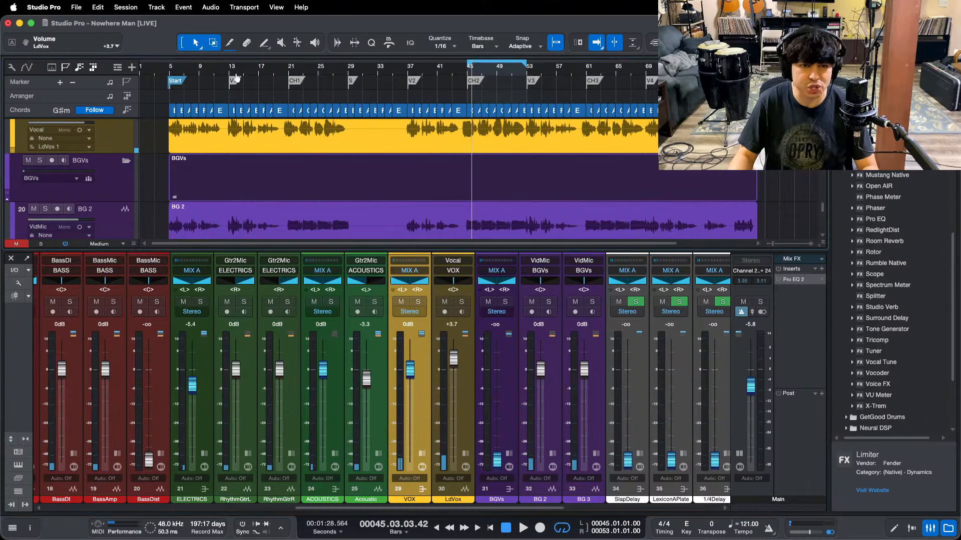
pyautogui.click(232, 72)
pyautogui.scroll(5, 391, 184)
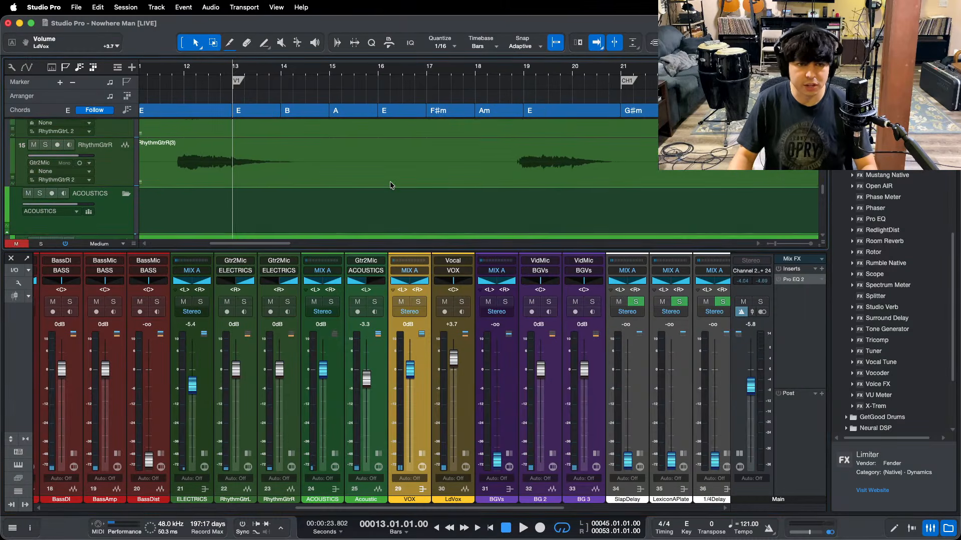
pyautogui.press('space')
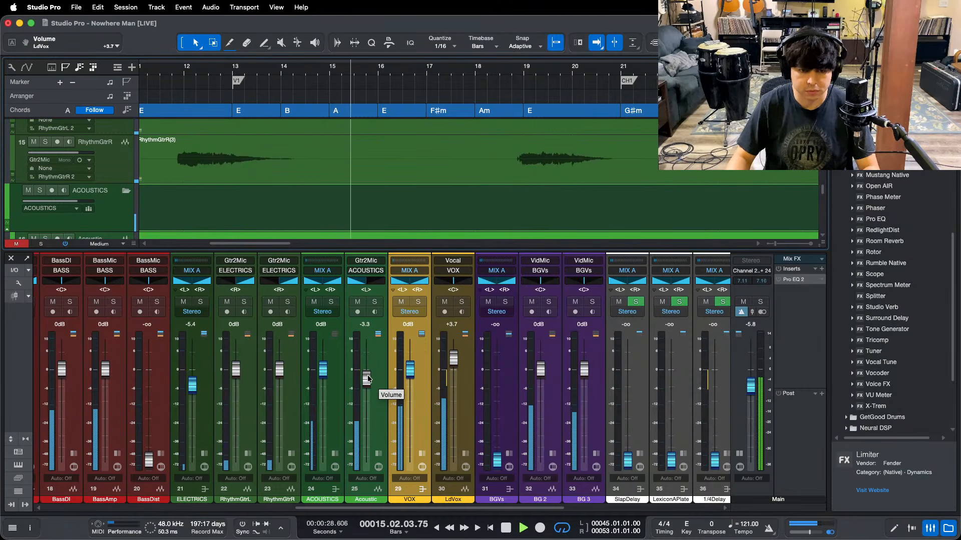
pyautogui.moveTo(193, 383); pyautogui.dragTo(194, 385)
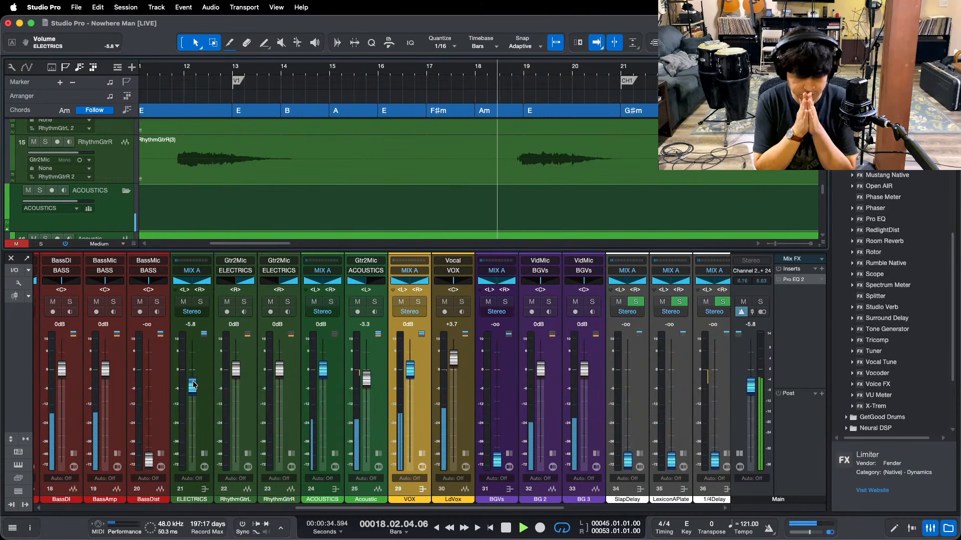
pyautogui.scroll(1, 194, 385)
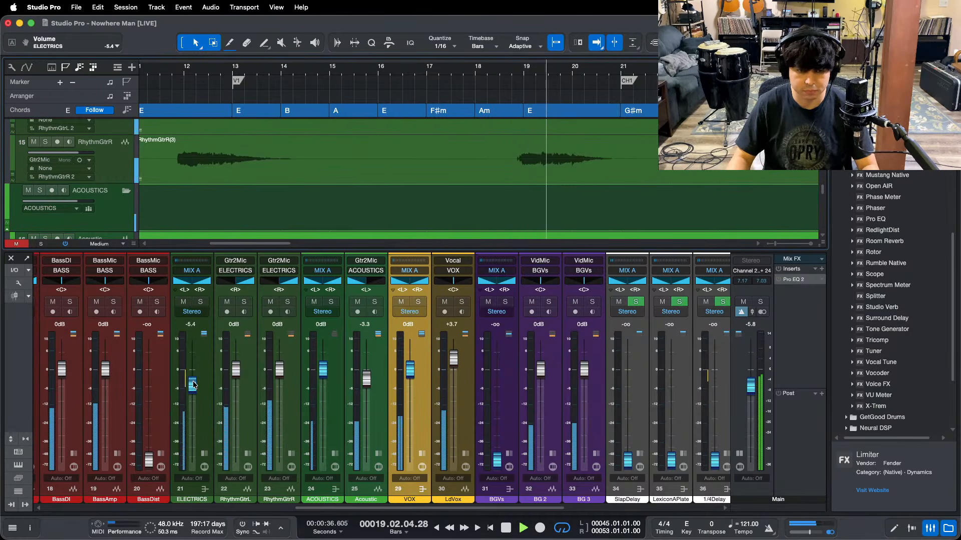
pyautogui.click(452, 69)
pyautogui.scroll(-2, 193, 391)
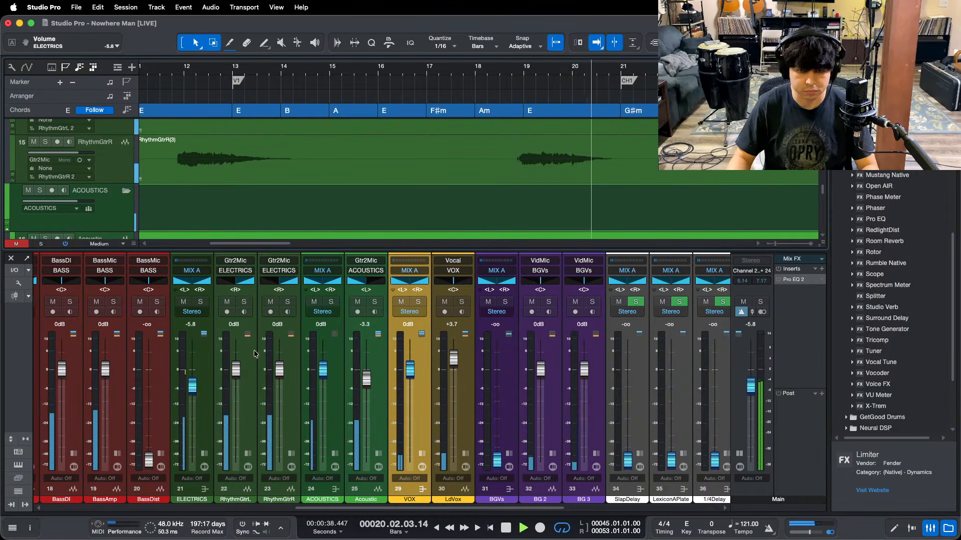
pyautogui.scroll(-2, 192, 393)
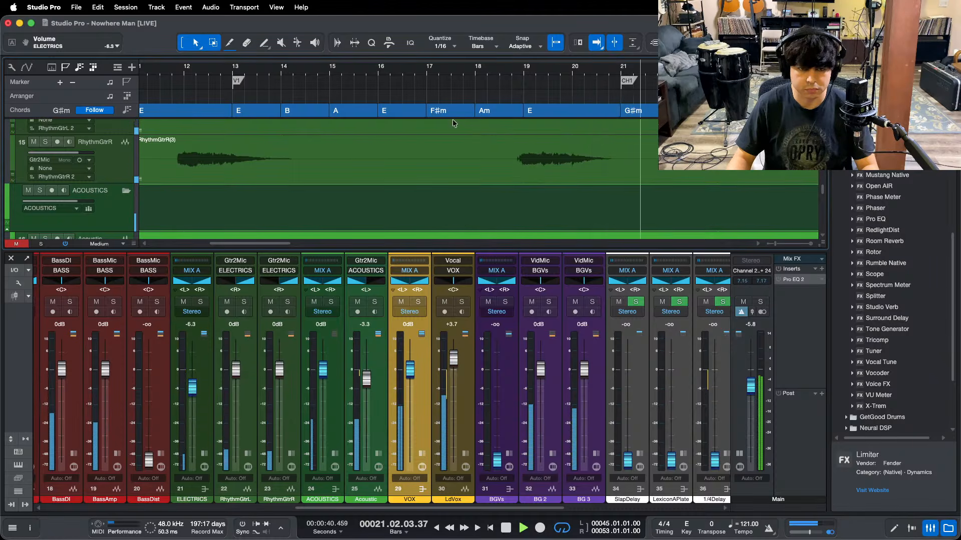
# Step: Replay the end of the first verse, set the ELECTRICS bus volume to -5.0 dB and save the song
pyautogui.click(426, 69)
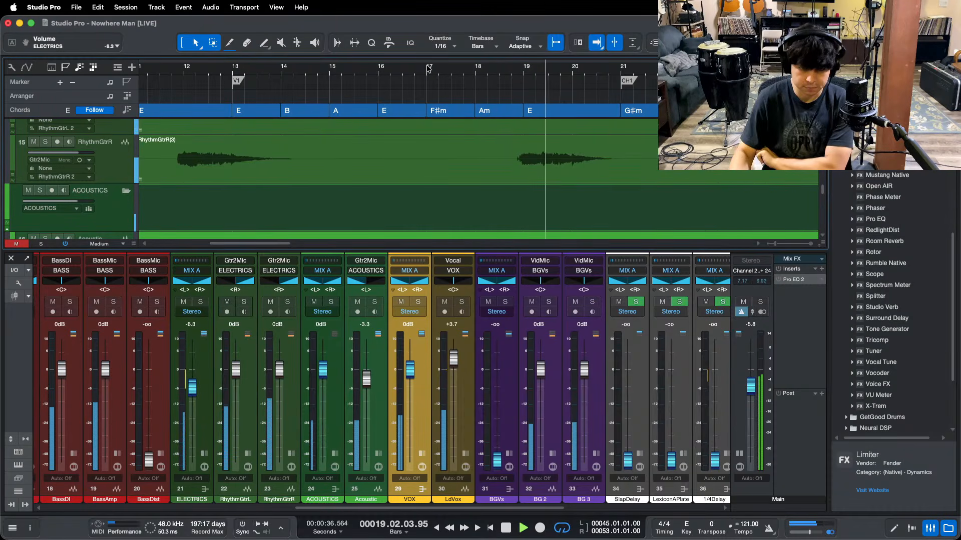
pyautogui.moveTo(194, 380); pyautogui.dragTo(194, 378)
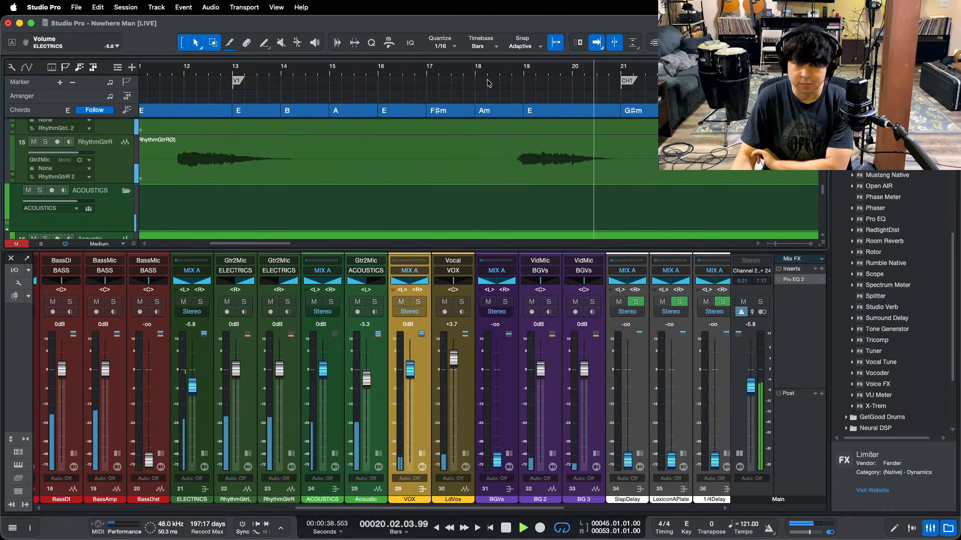
pyautogui.scroll(2, 194, 384)
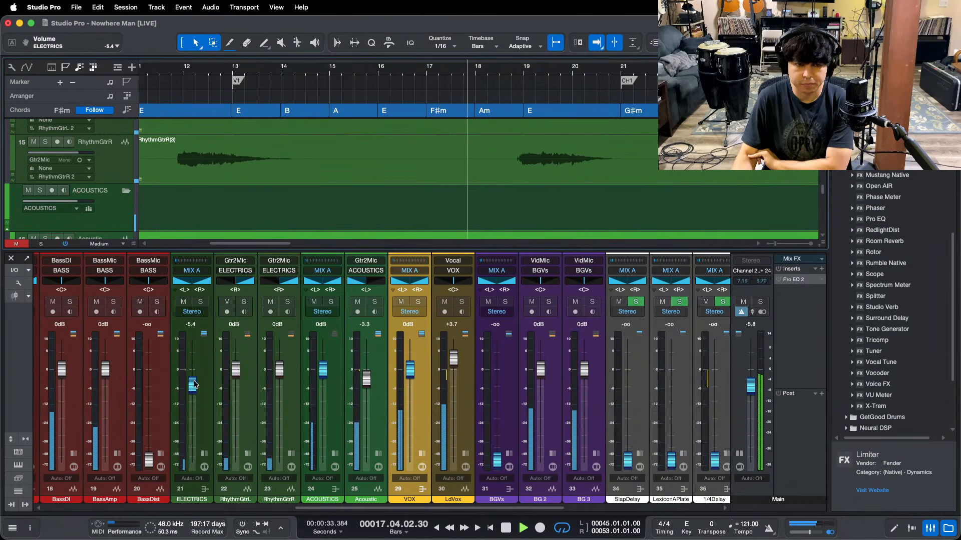
pyautogui.scroll(2, 194, 385)
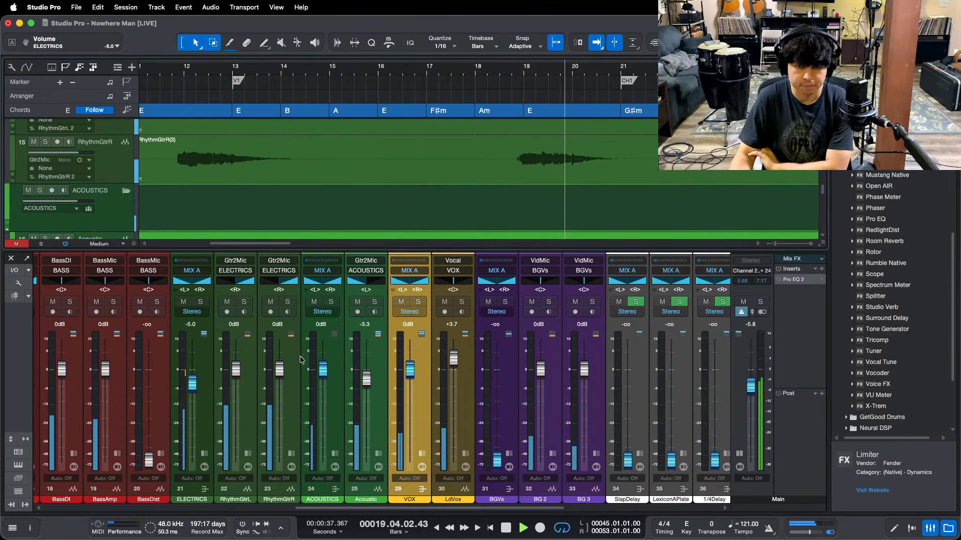
pyautogui.press('super+s')
pyautogui.hotkey('shift', 'f')
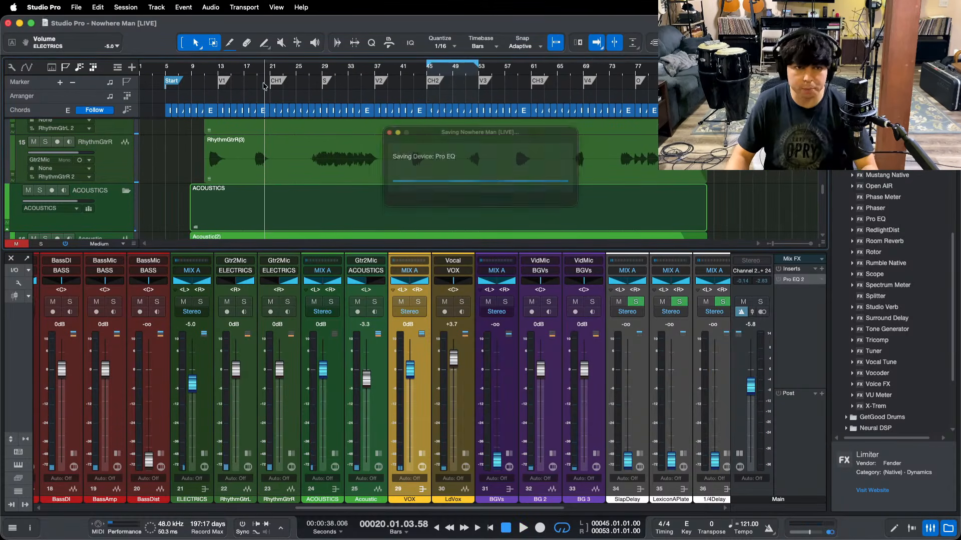
# Step: Return the playhead to the first verse and review the inserts and sends on the ELECTRICS bus and Acoustic channel
pyautogui.click(221, 70)
pyautogui.moveTo(386, 508); pyautogui.dragTo(405, 495)
pyautogui.hscroll(-5, 350, 450)
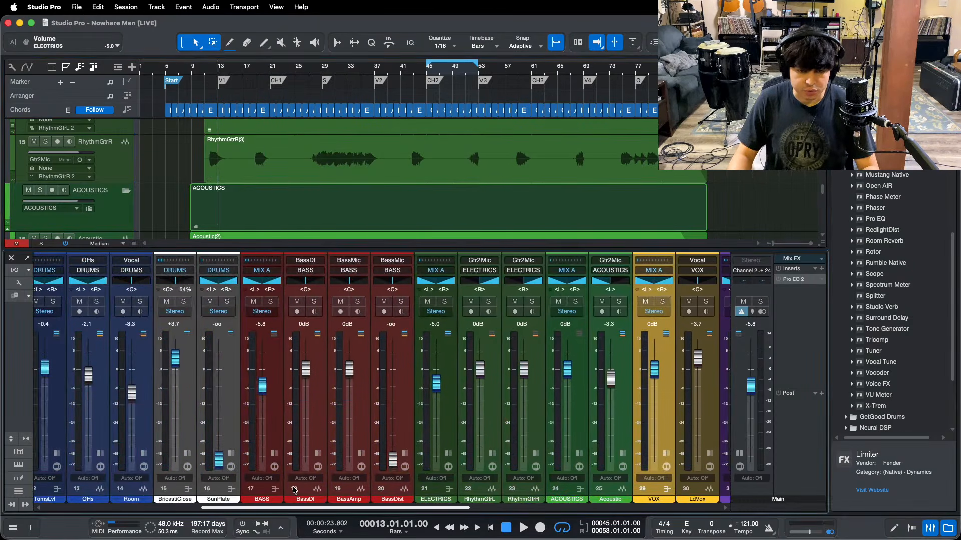
pyautogui.hscroll(3, 325, 455)
pyautogui.click(293, 454)
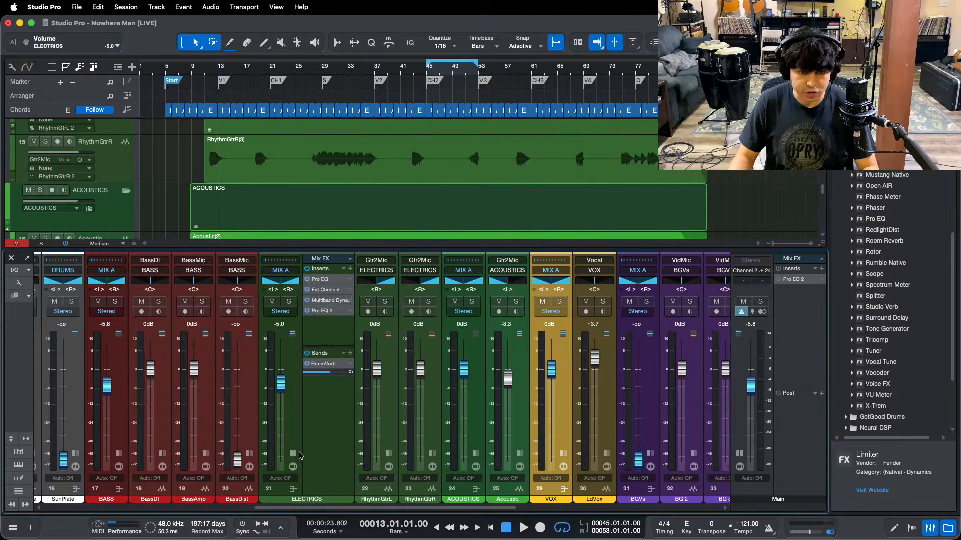
pyautogui.click(293, 454)
pyautogui.click(466, 454)
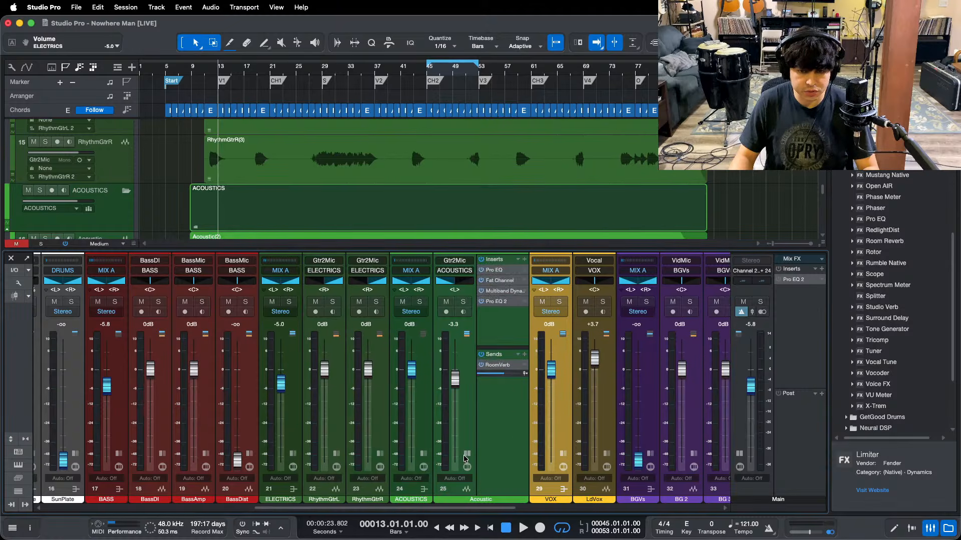
pyautogui.click(467, 454)
# Step: Inspect the RoomVerb channel's Splitter routing, both Room Reverb instances and the Pro EQ
pyautogui.moveTo(468, 507); pyautogui.dragTo(652, 505)
pyautogui.click(459, 467)
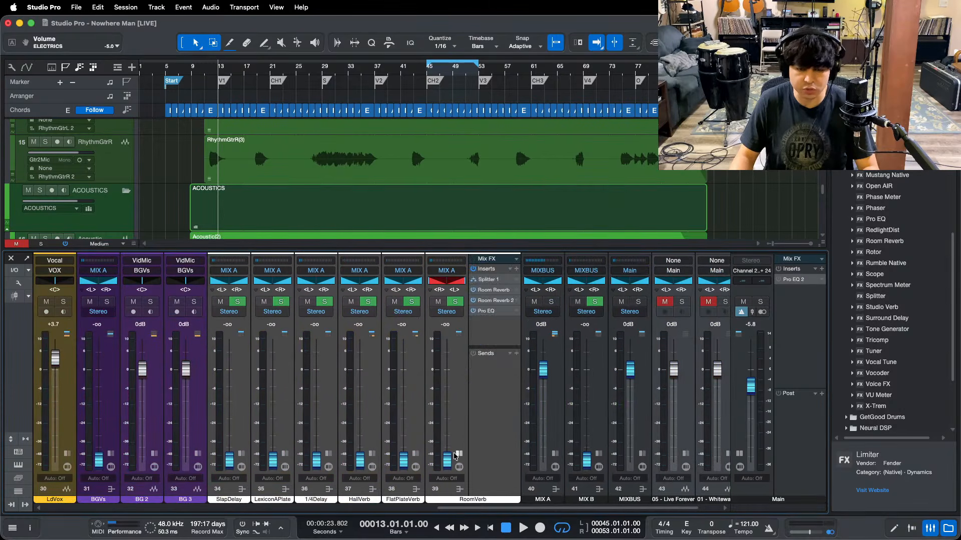
pyautogui.click(484, 281)
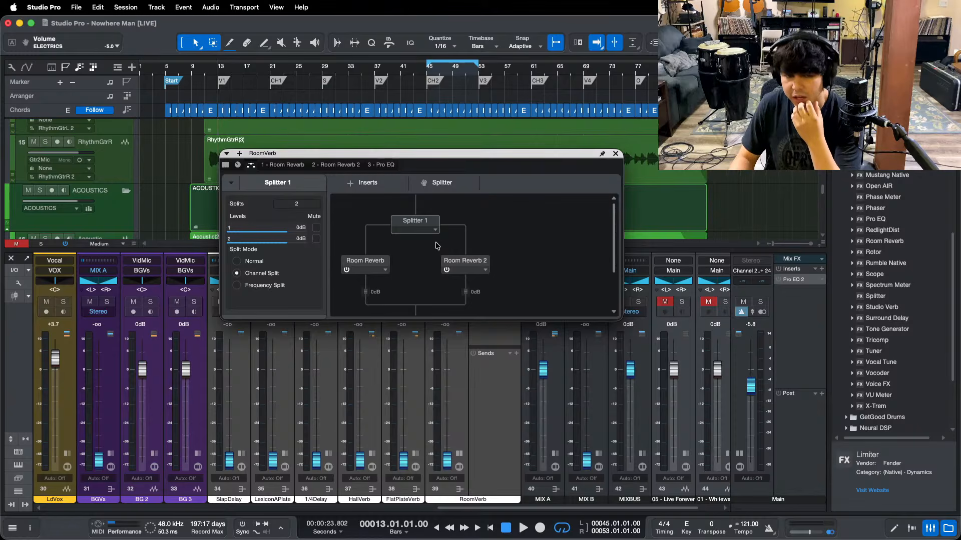
pyautogui.click(368, 261)
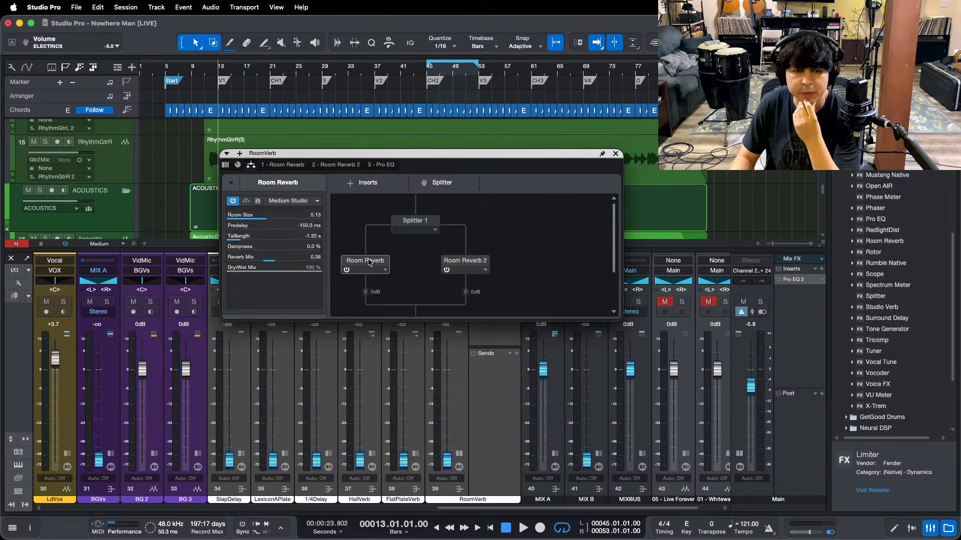
pyautogui.doubleClick(368, 261)
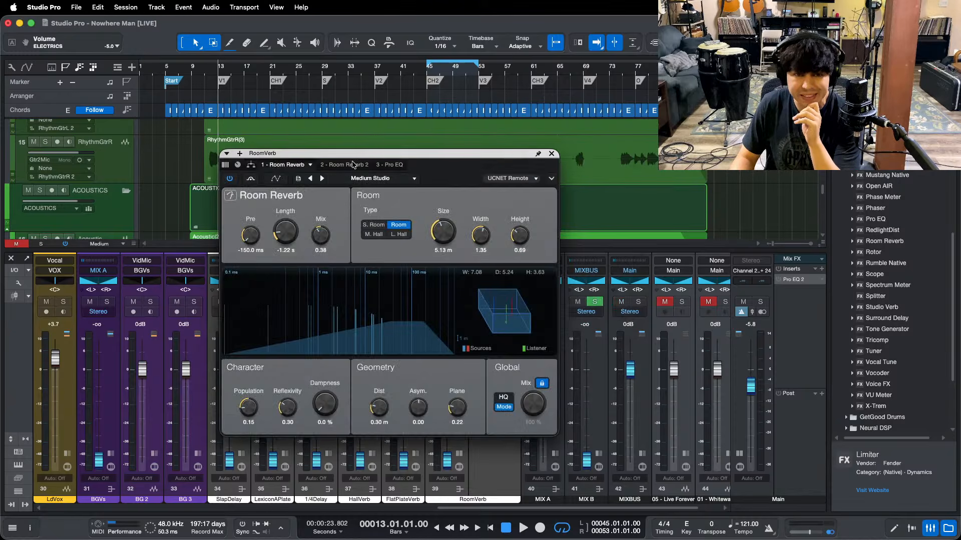
pyautogui.click(541, 383)
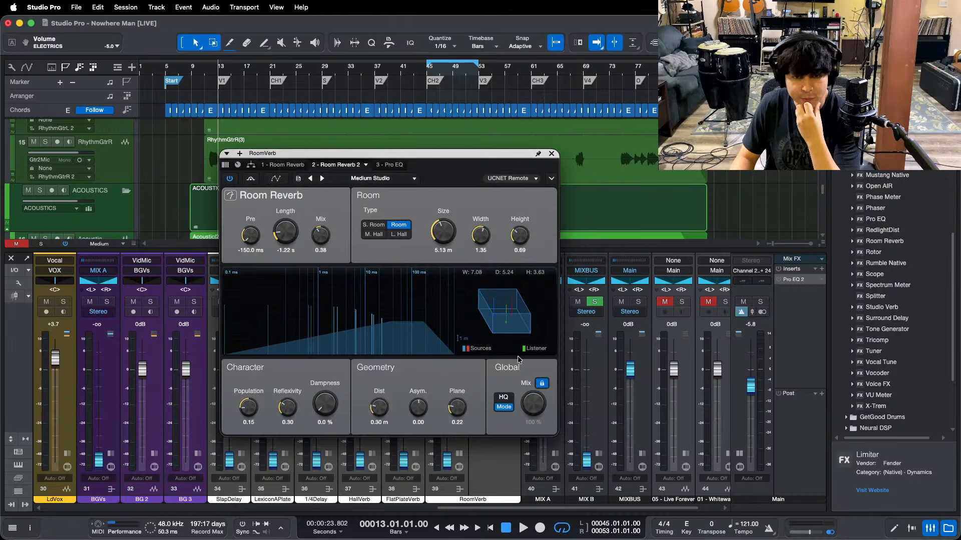
pyautogui.click(386, 164)
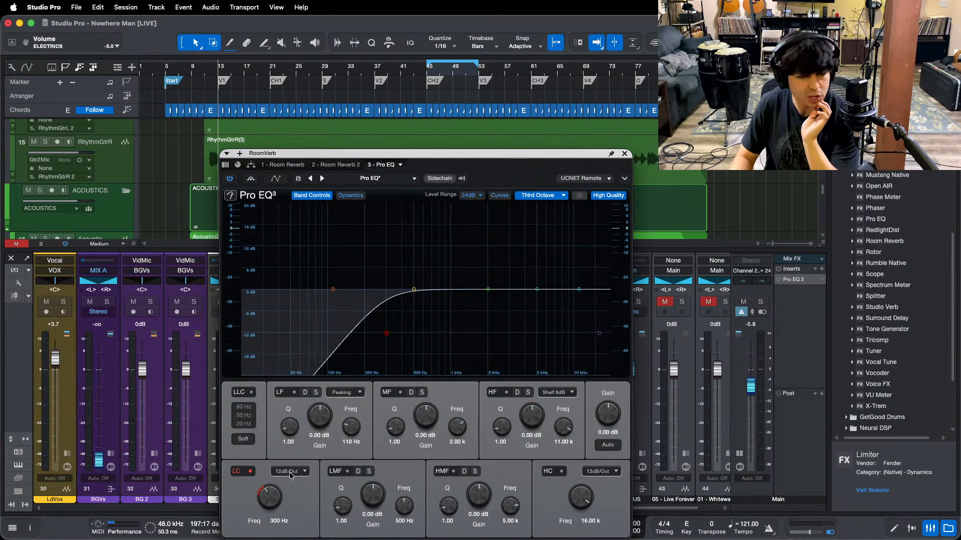
pyautogui.click(624, 153)
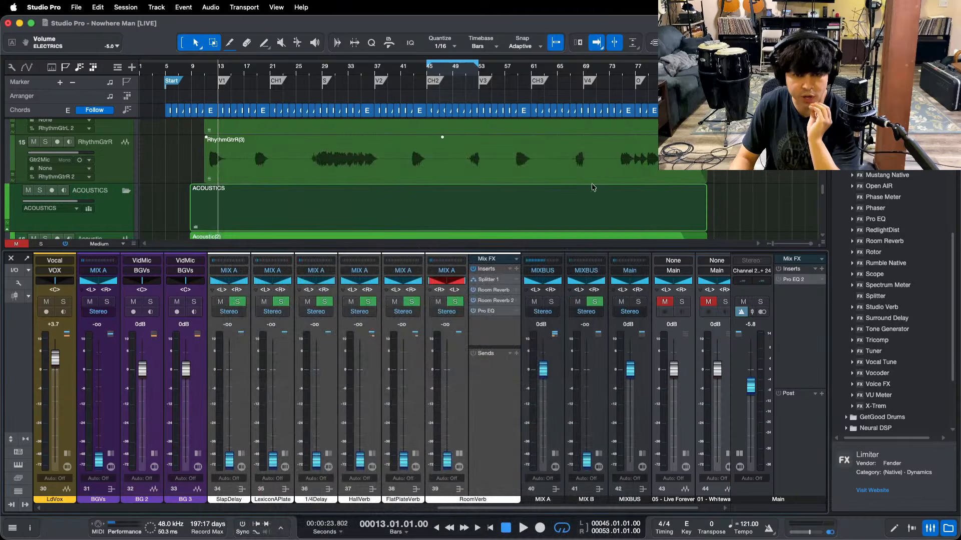
pyautogui.click(506, 529)
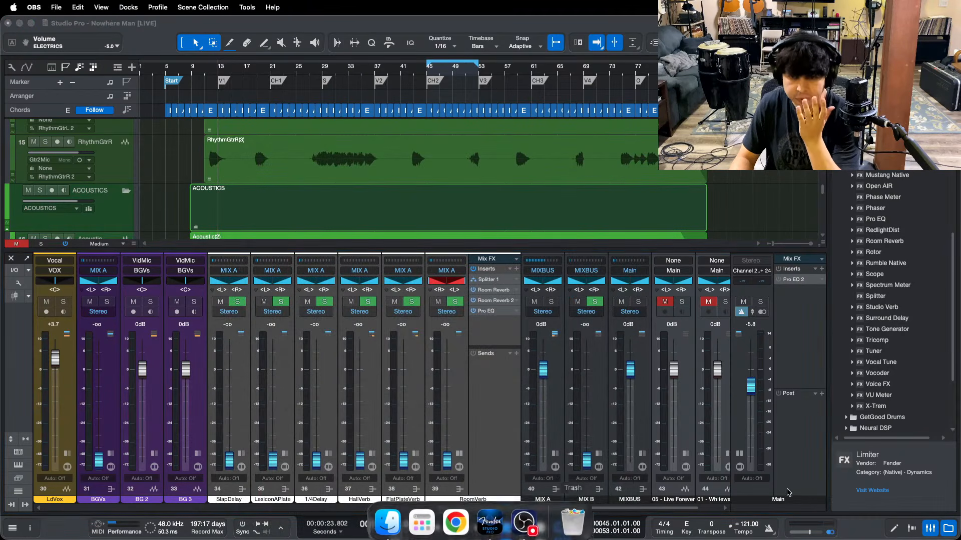
pyautogui.click(925, 495)
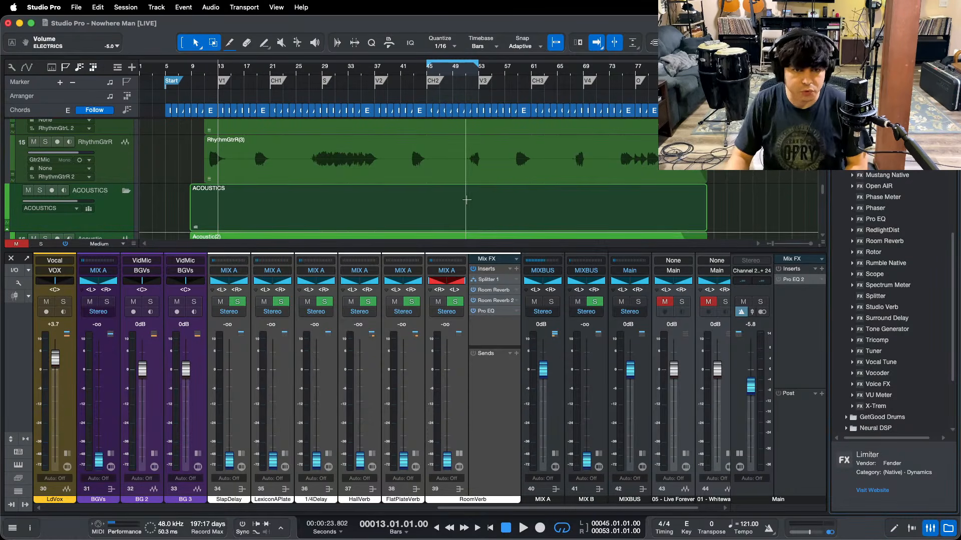
pyautogui.scroll(1, 411, 166)
pyautogui.click(516, 526)
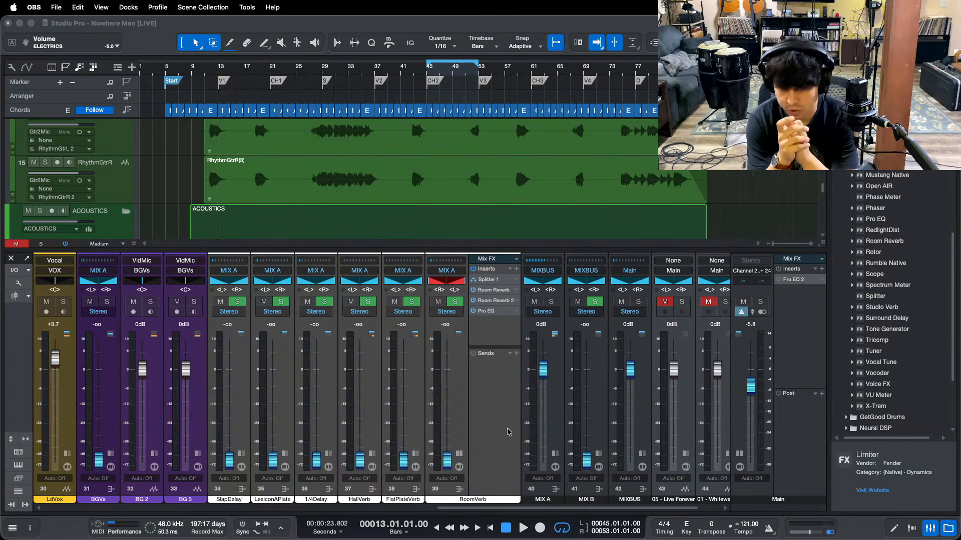
pyautogui.click(804, 376)
# Step: Expand the VOX bus to show its inserts and sends, and review its soothe2 settings
pyautogui.moveTo(500, 508); pyautogui.dragTo(343, 503)
pyautogui.click(431, 455)
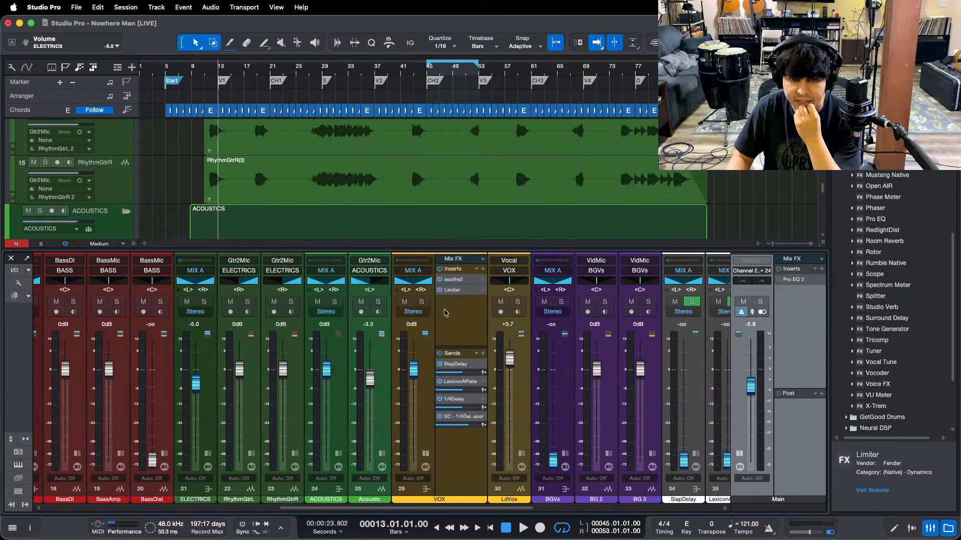
pyautogui.click(456, 280)
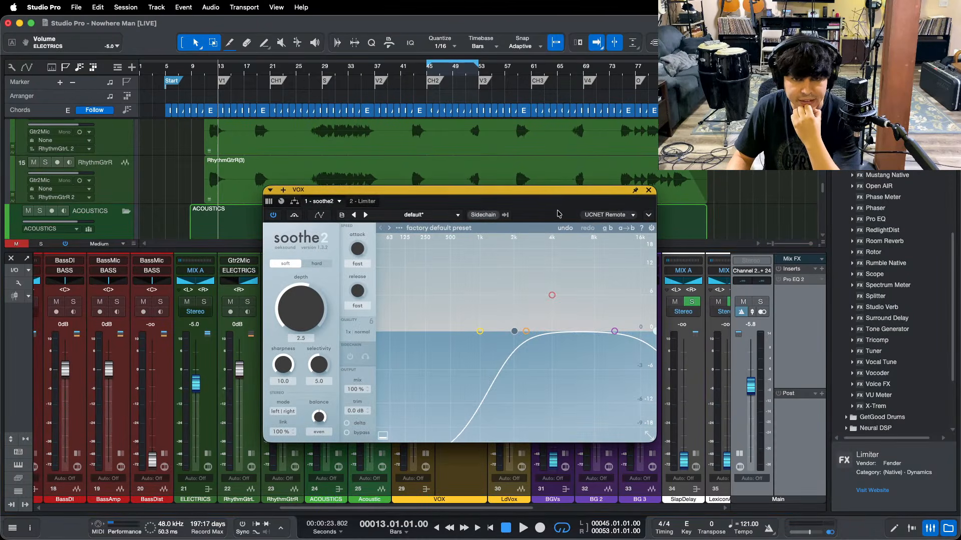
pyautogui.scroll(-1, 224, 185)
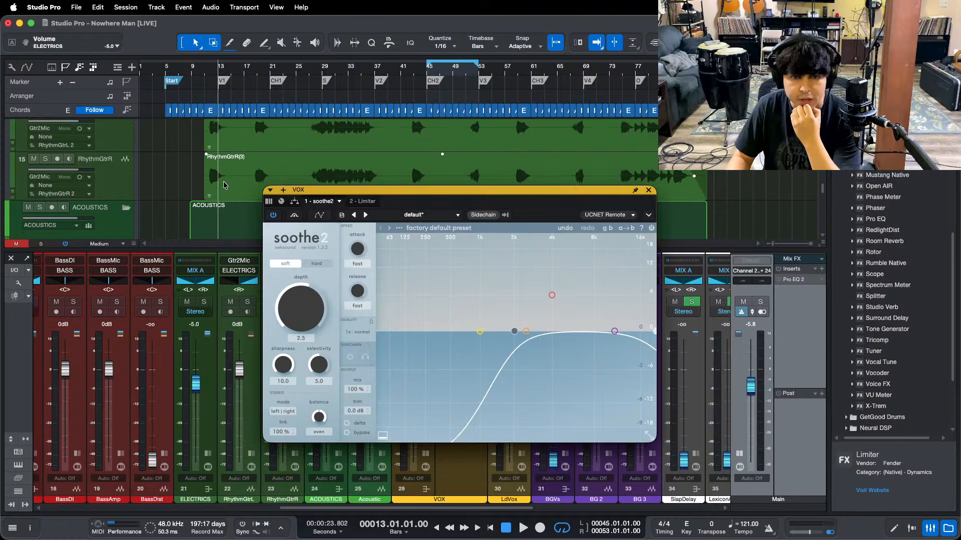
pyautogui.scroll(-1, 224, 185)
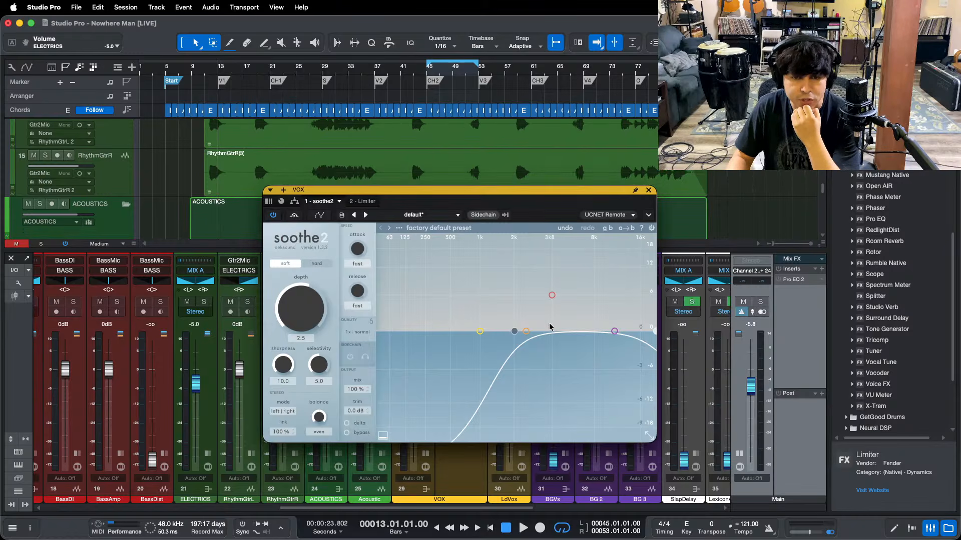
pyautogui.click(648, 190)
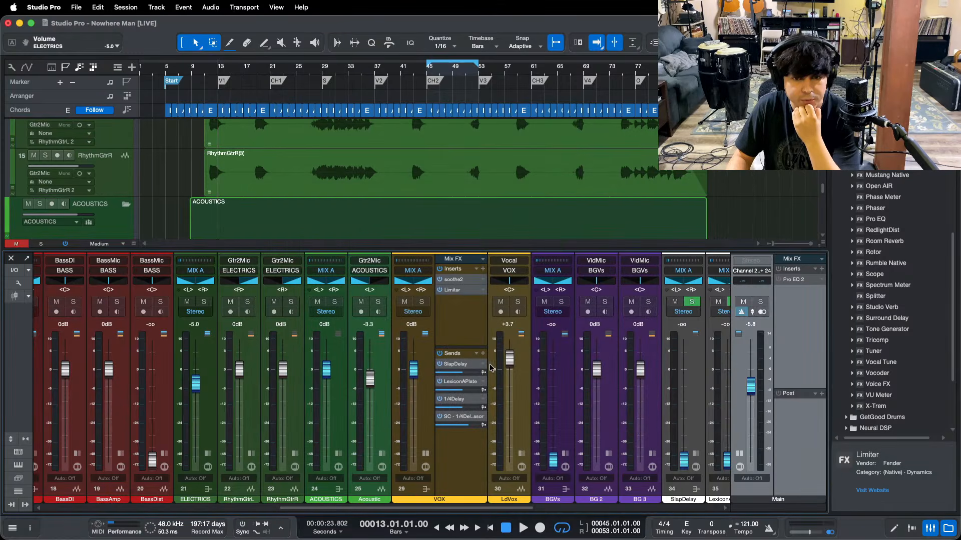
# Step: Expand the LdVox channel and check its Limiter's gain reduction while playing the start of the first verse
pyautogui.click(521, 454)
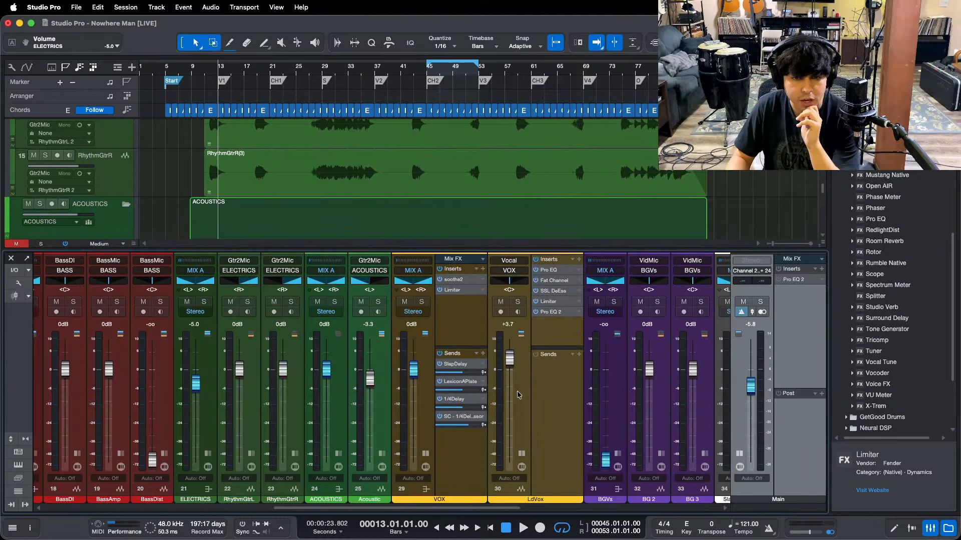
pyautogui.click(550, 302)
pyautogui.click(479, 285)
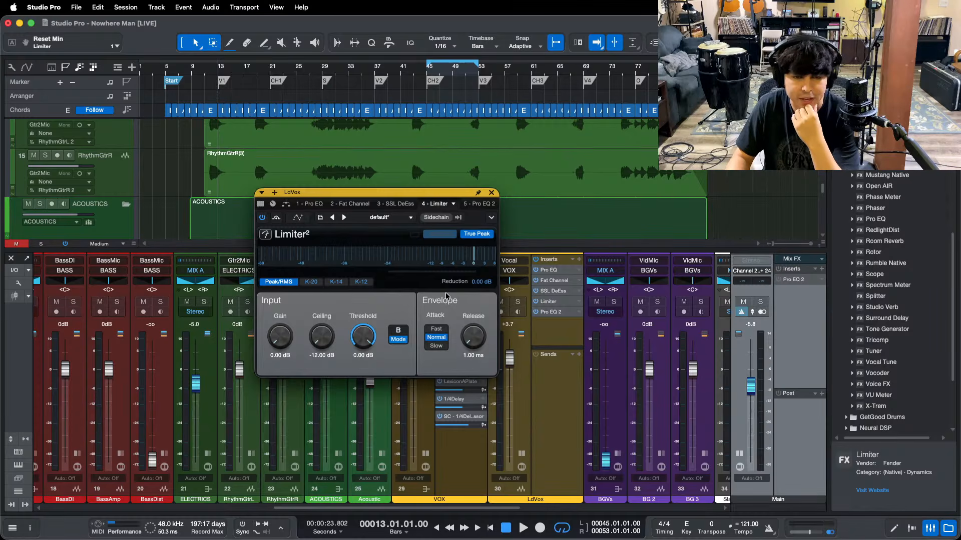
pyautogui.press('space')
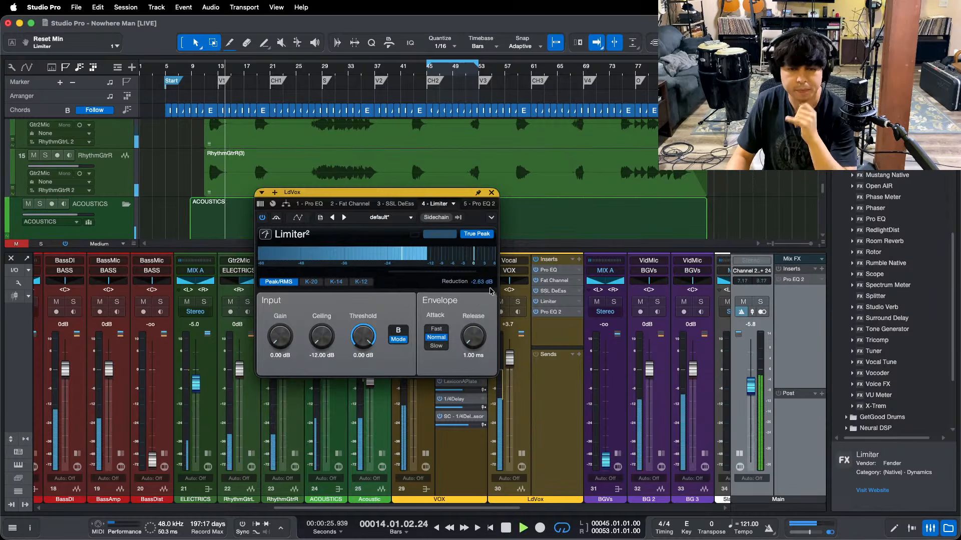
pyautogui.press('space')
pyautogui.click(491, 193)
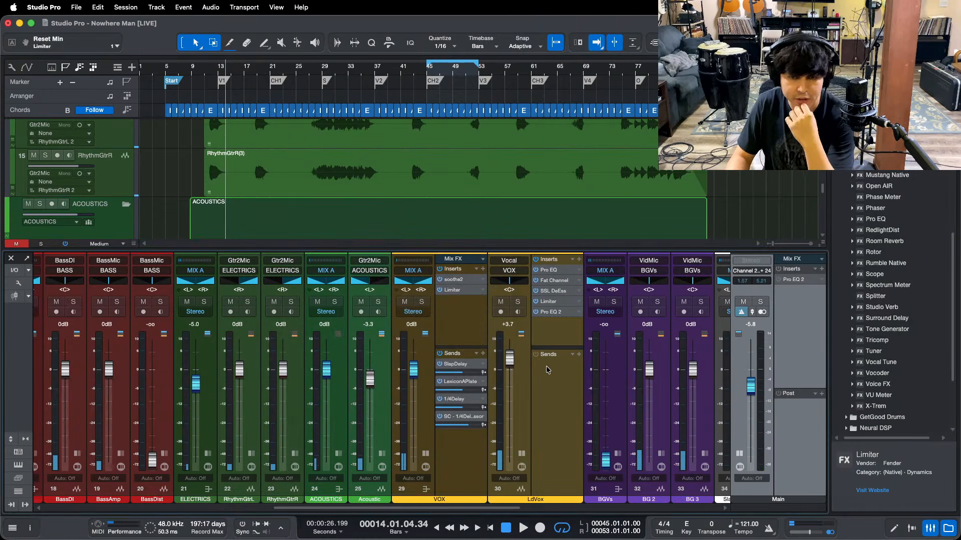
pyautogui.click(510, 530)
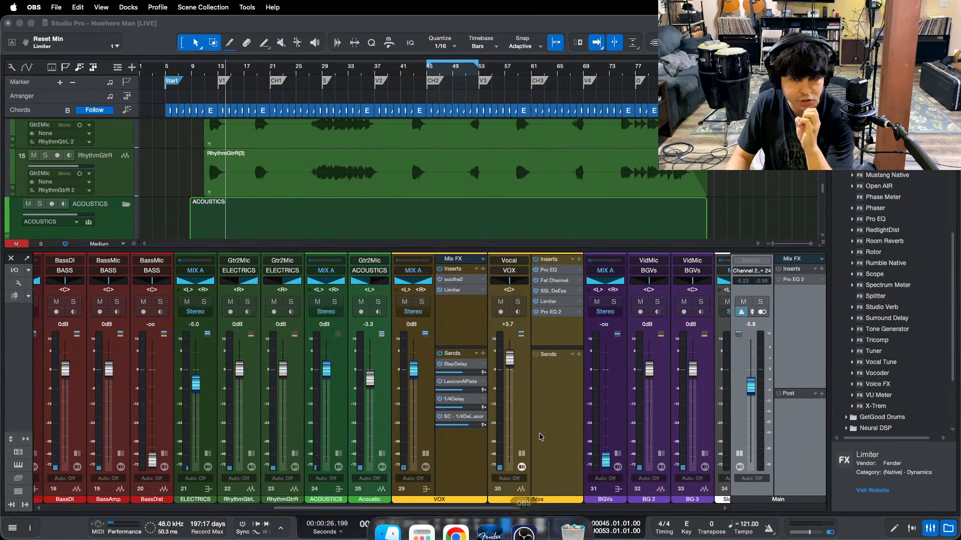
pyautogui.click(918, 501)
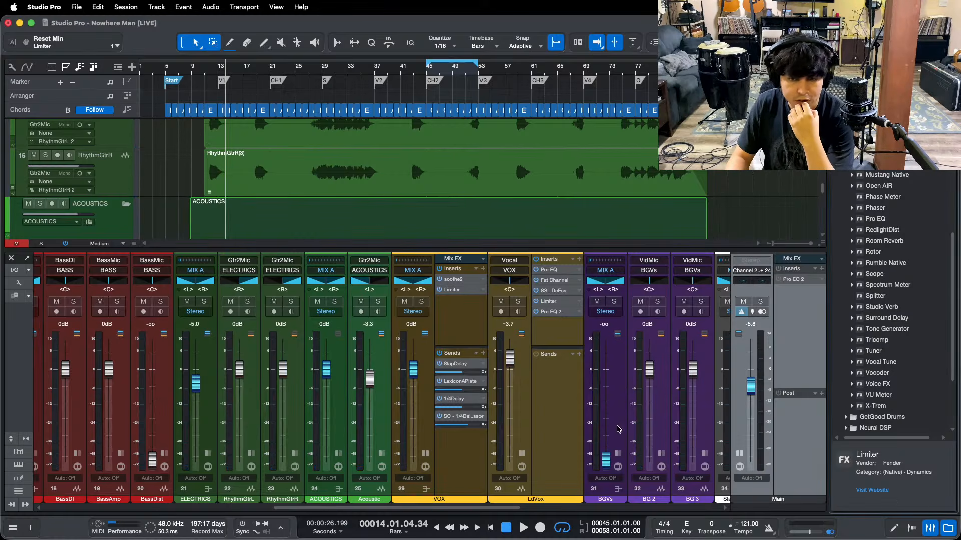
# Step: Play the first verse while watching the VOX bus's soothe2 reduction, and return the playhead to bar 13
pyautogui.press('space')
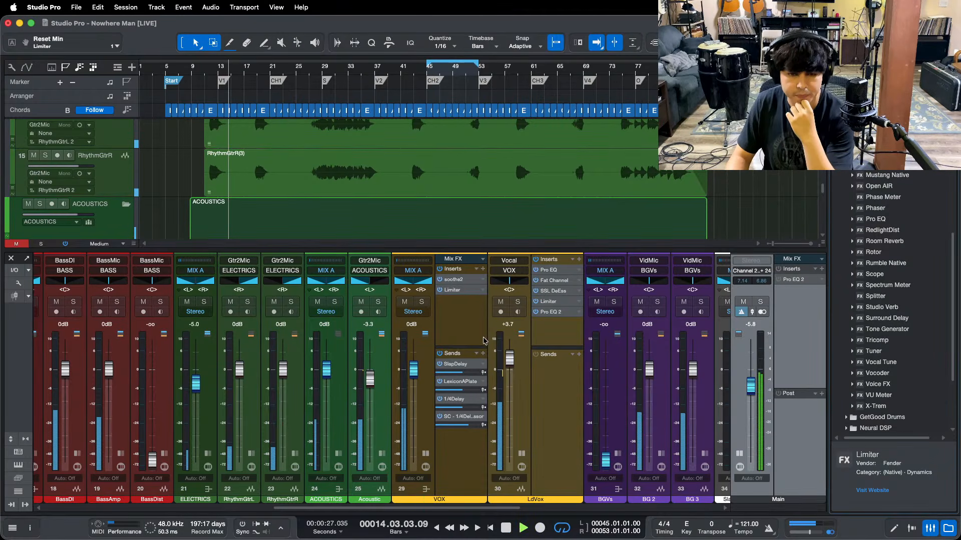
pyautogui.click(455, 280)
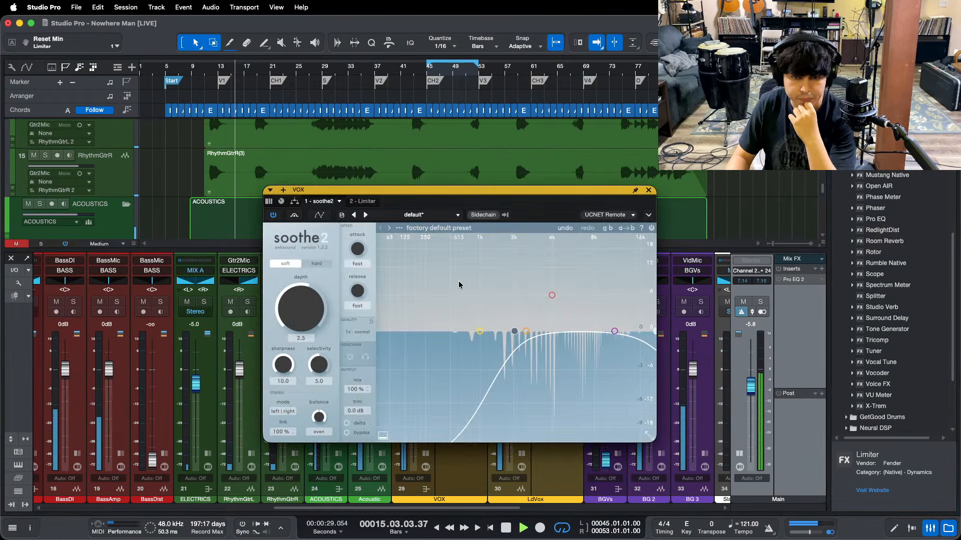
pyautogui.press('space')
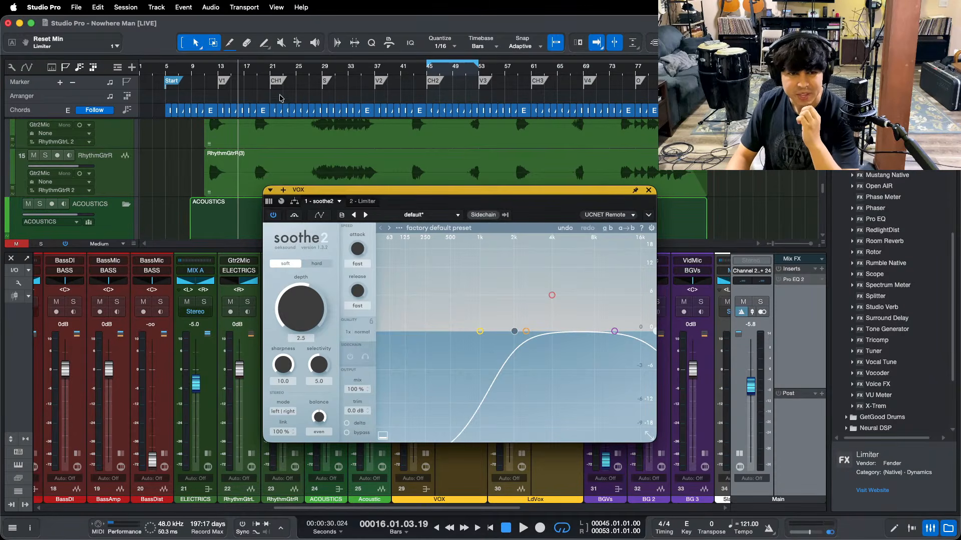
pyautogui.click(218, 70)
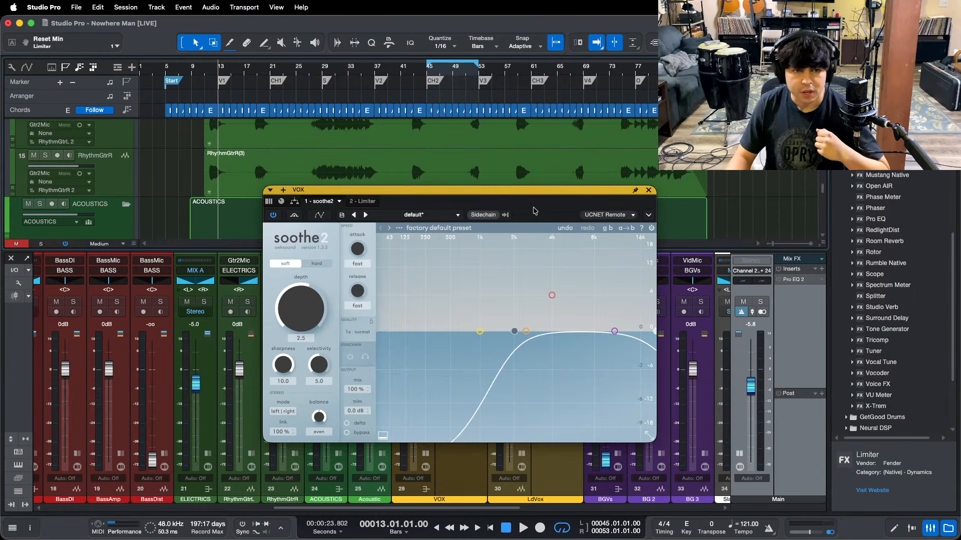
pyautogui.click(648, 190)
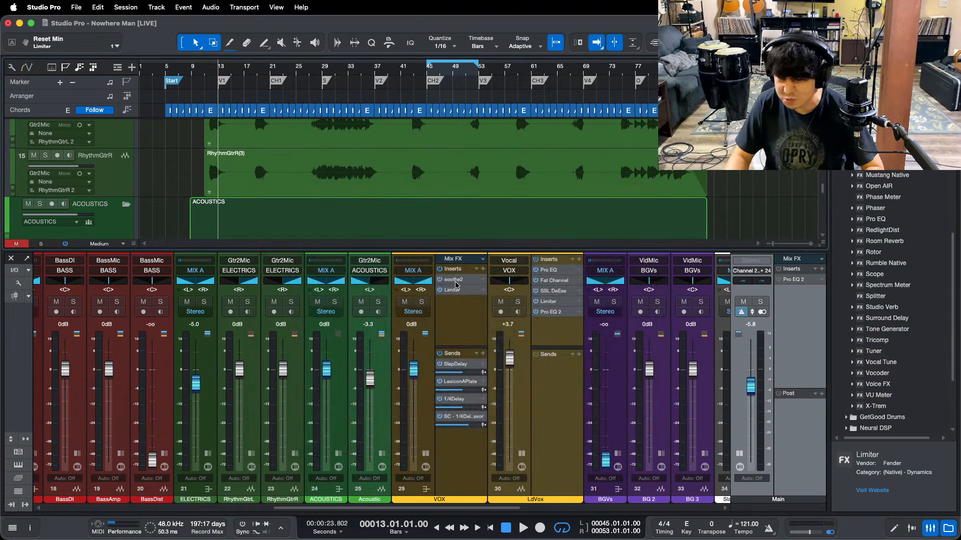
# Step: Replay the first verse with the LdVox fader at +3.7 dB and collapse the LdVox and VOX channels
pyautogui.press('space')
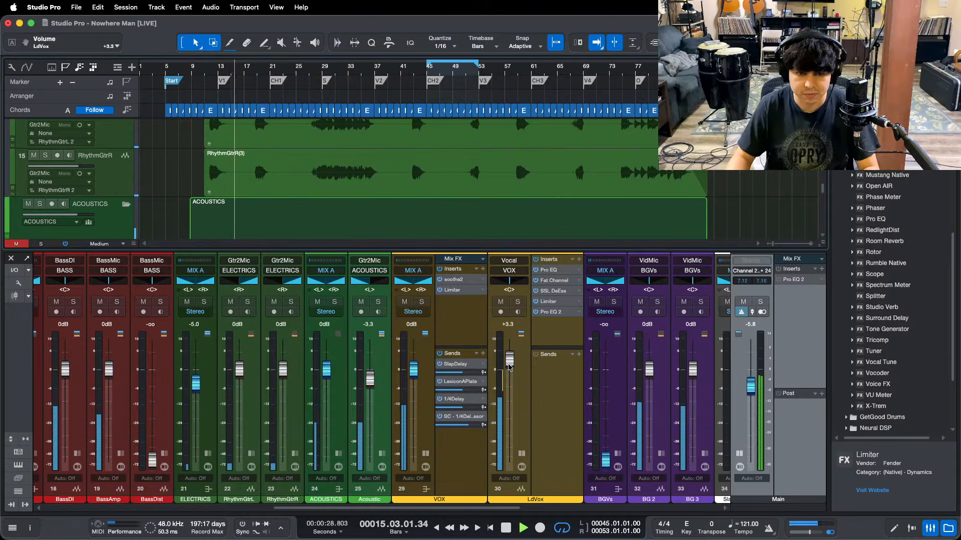
pyautogui.click(521, 454)
pyautogui.click(425, 453)
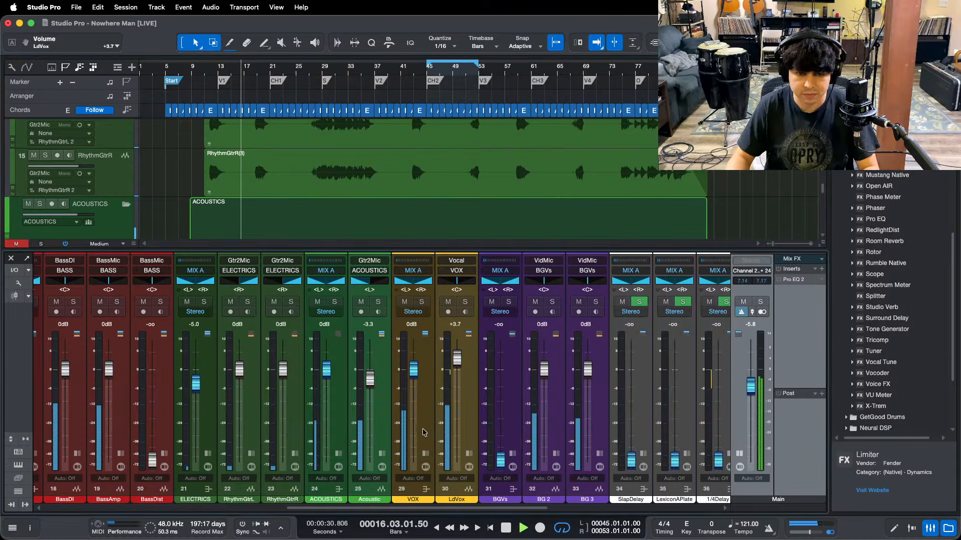
# Step: Hide the mixer and play the second chorus from bar 45 with the lead and background vocal tracks in view
pyautogui.press('F3')
pyautogui.scroll(-5, 365, 338)
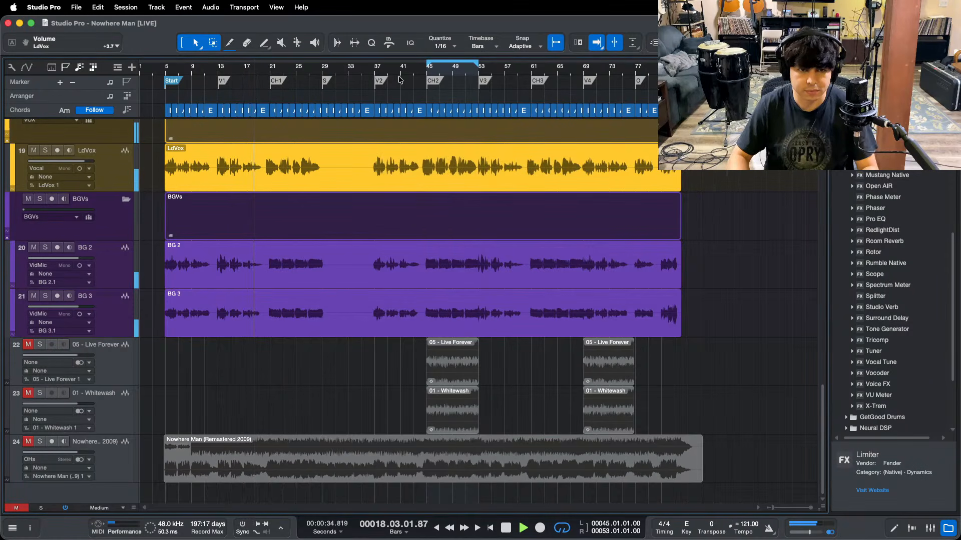
pyautogui.press('KP_1')
pyautogui.press('l')
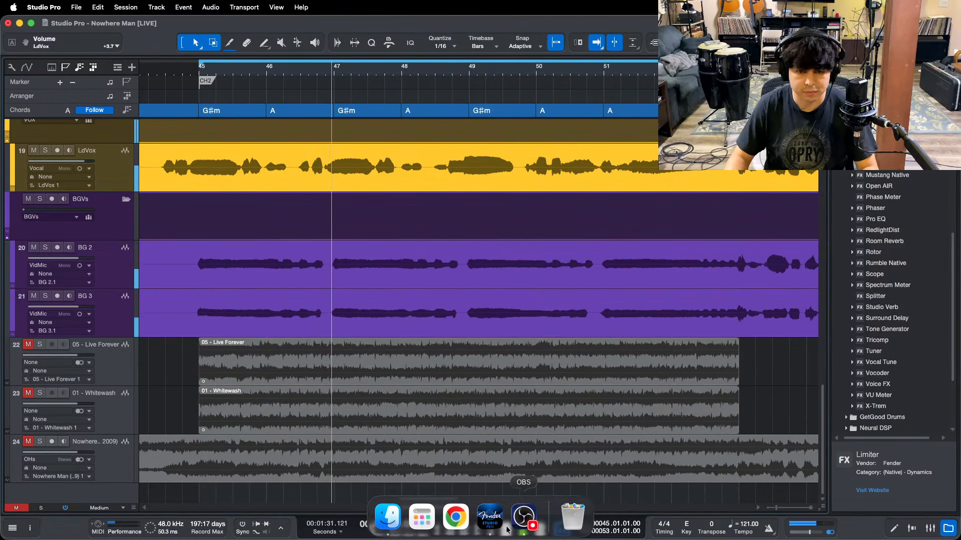
pyautogui.click(524, 519)
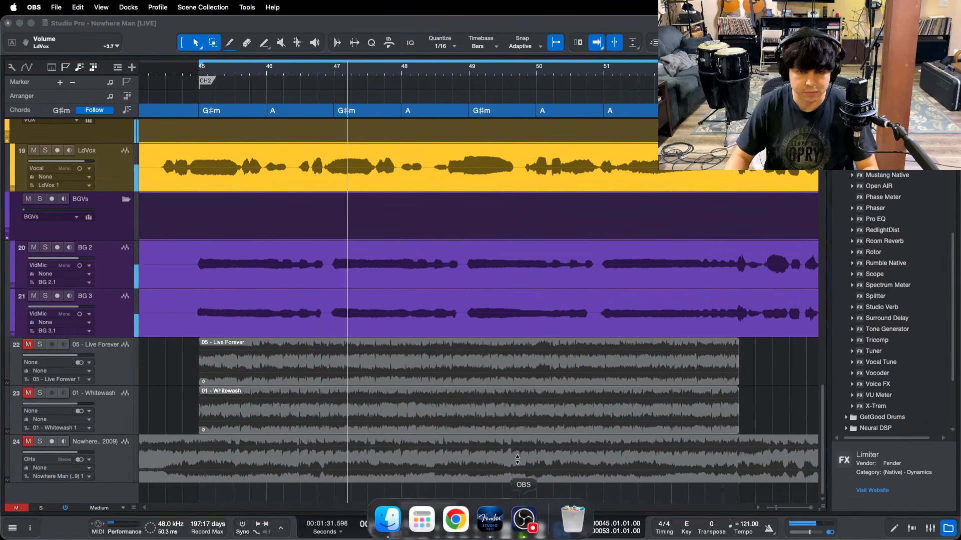
pyautogui.click(917, 489)
pyautogui.scroll(3, 399, 239)
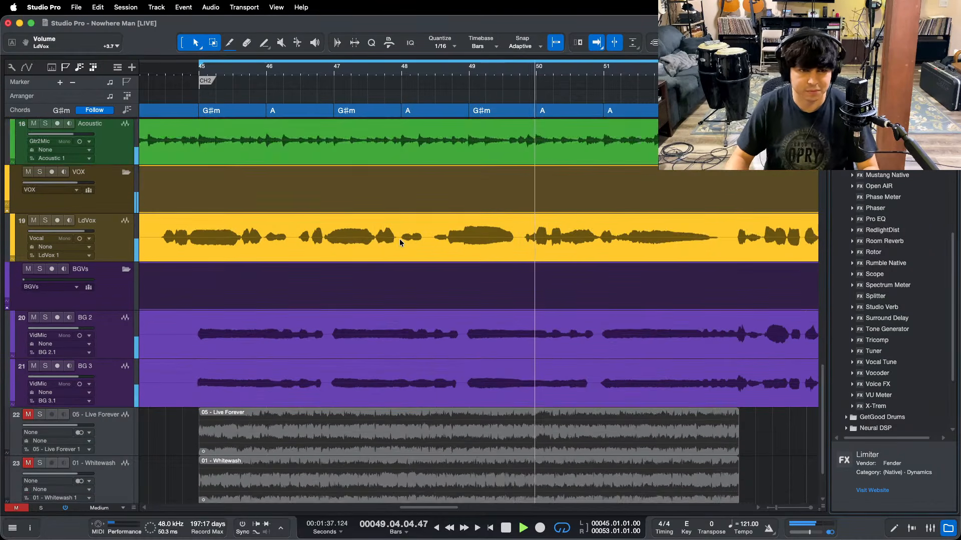
pyautogui.click(521, 518)
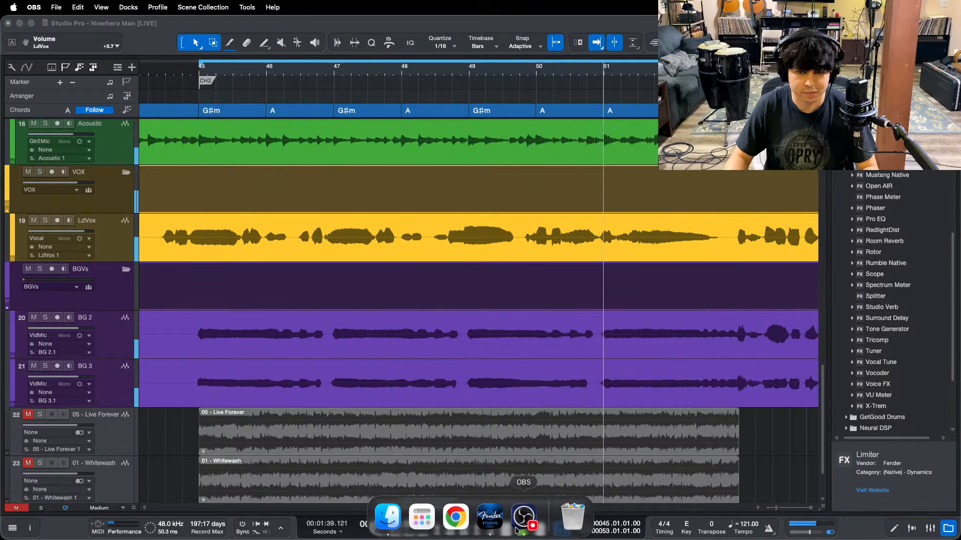
pyautogui.click(880, 471)
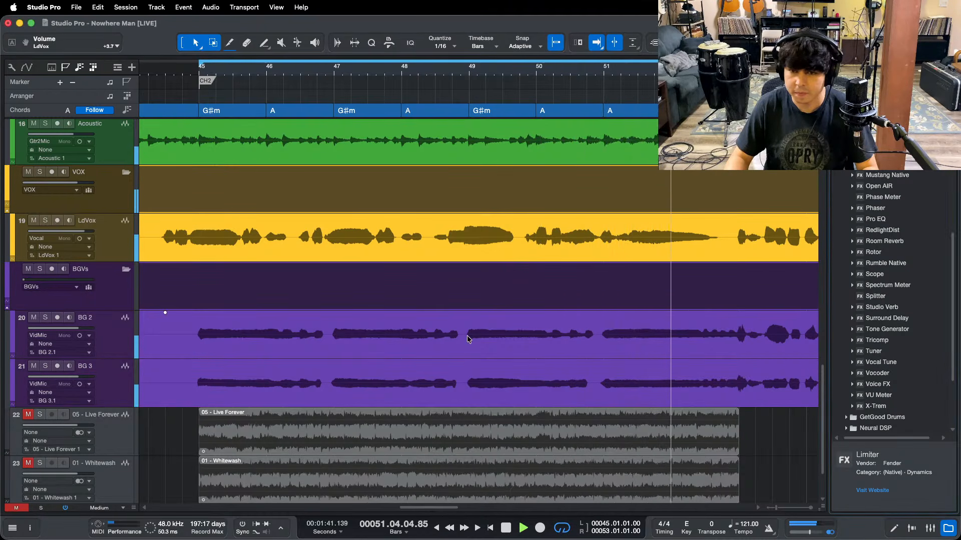
pyautogui.press('space')
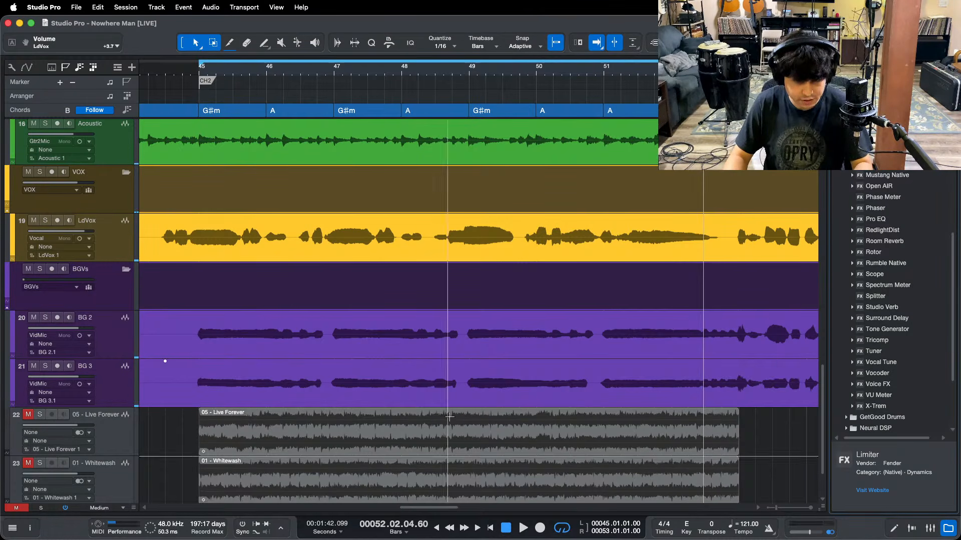
# Step: Show the mixer and briefly solo the Nowhere Man (Remastered 2009) reference track from bar 45 to compare it with the mix
pyautogui.moveTo(489, 538)
pyautogui.press('F3')
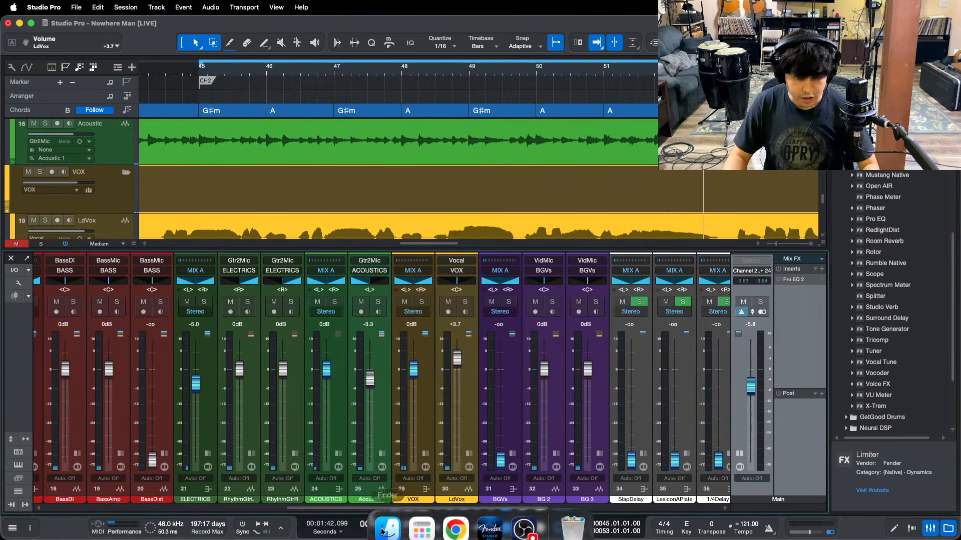
pyautogui.hscroll(5, 388, 516)
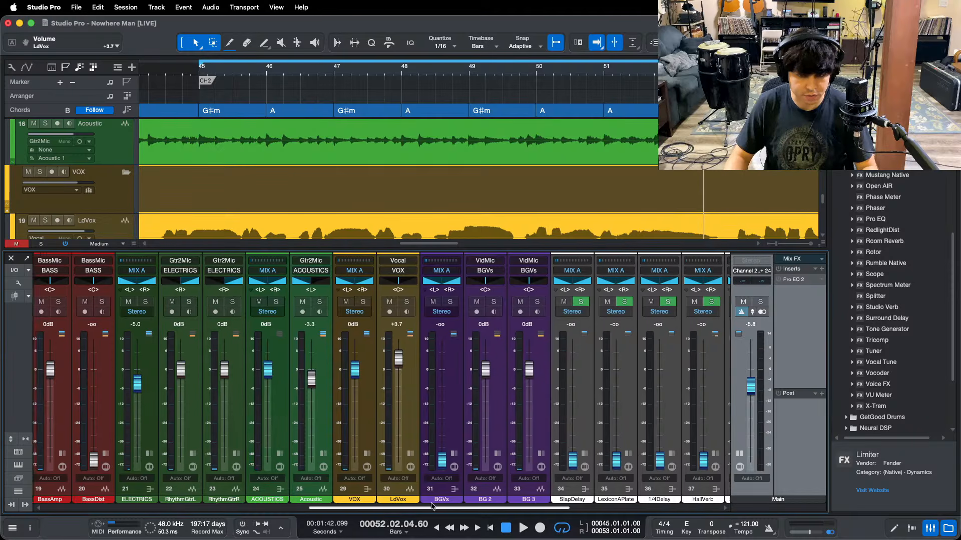
pyautogui.click(523, 520)
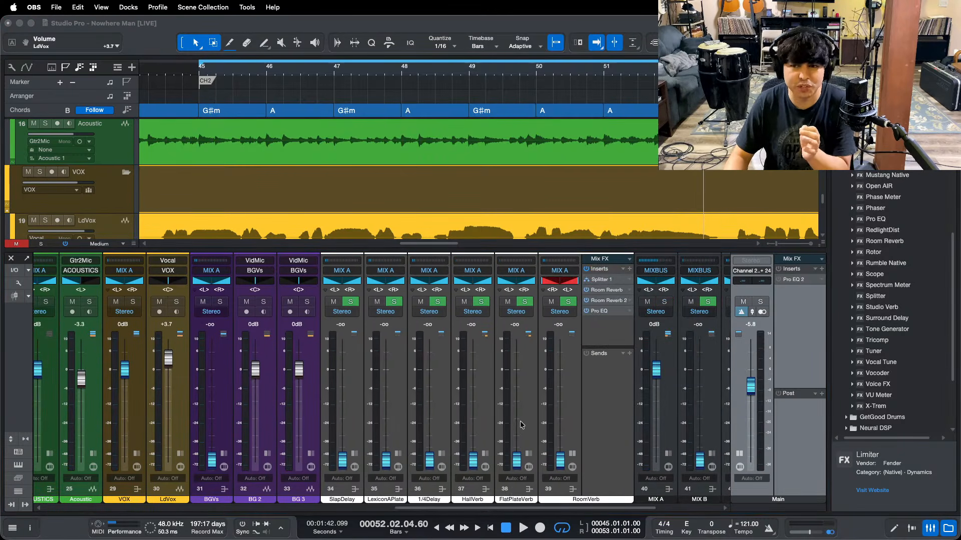
pyautogui.click(939, 484)
pyautogui.hscroll(3, 546, 479)
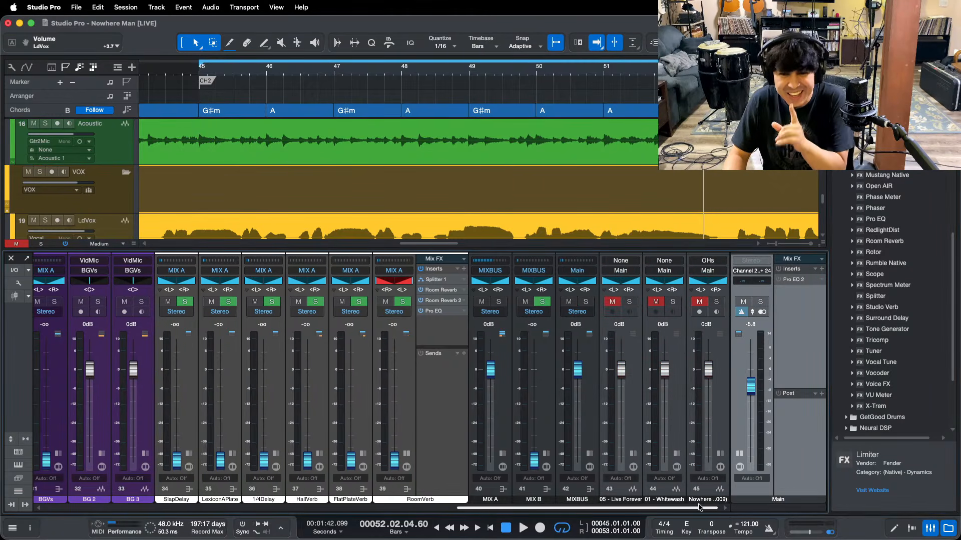
pyautogui.click(718, 303)
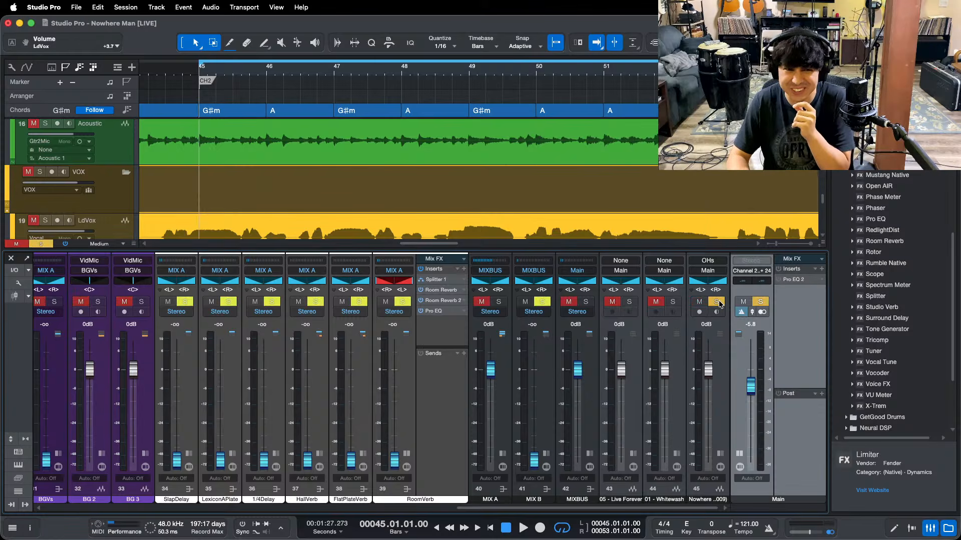
pyautogui.press('space')
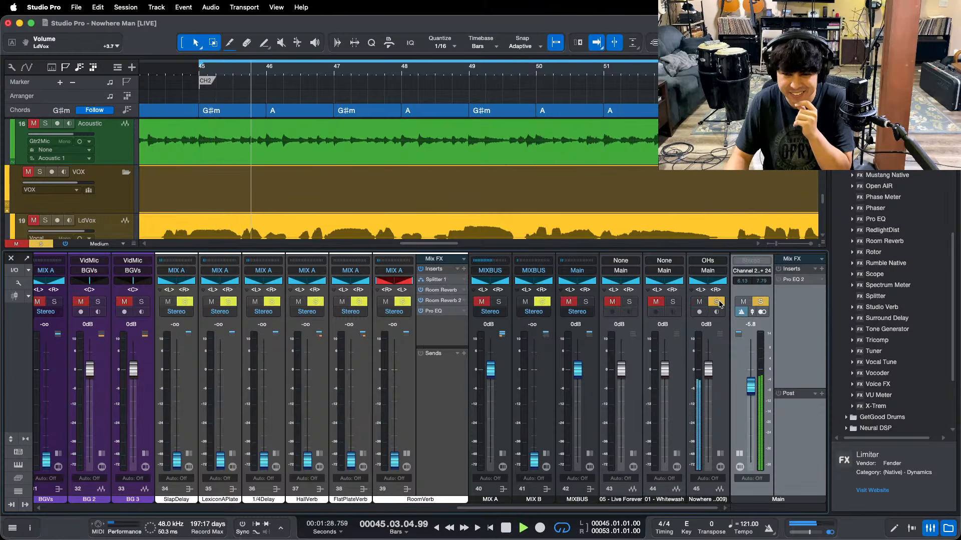
pyautogui.click(717, 302)
pyautogui.press('space')
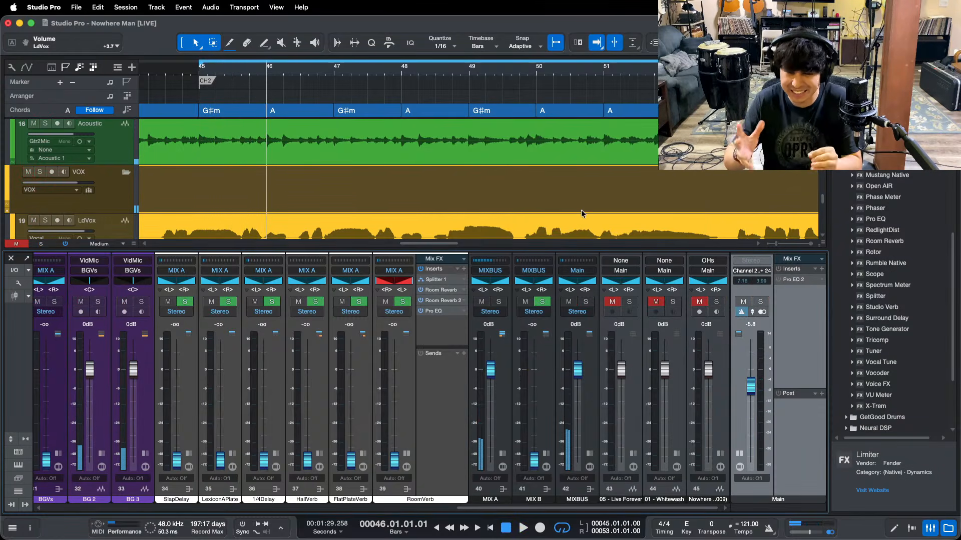
# Step: Collapse the RoomVerb channel and raise its fader to -12.4 dB while playing the second chorus
pyautogui.hscroll(-10, 407, 452)
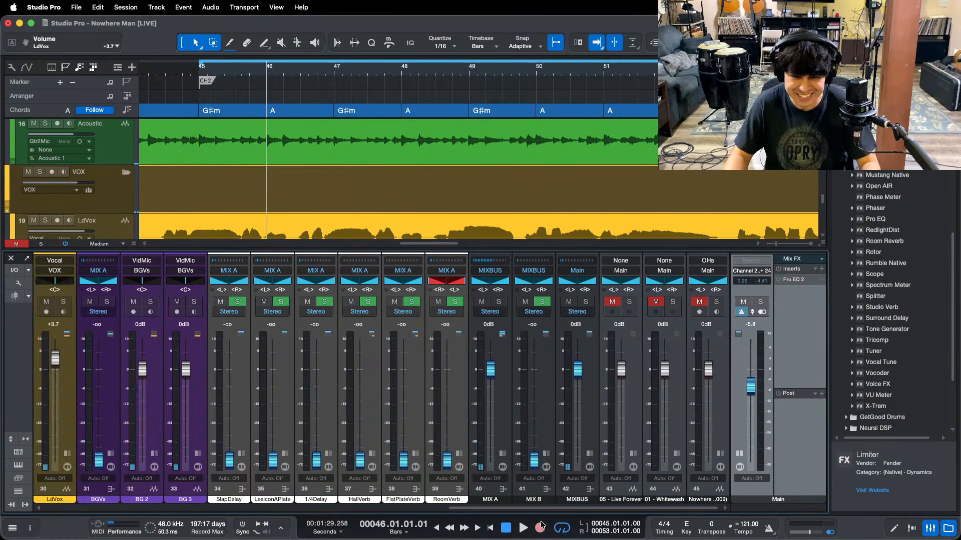
pyautogui.press('space')
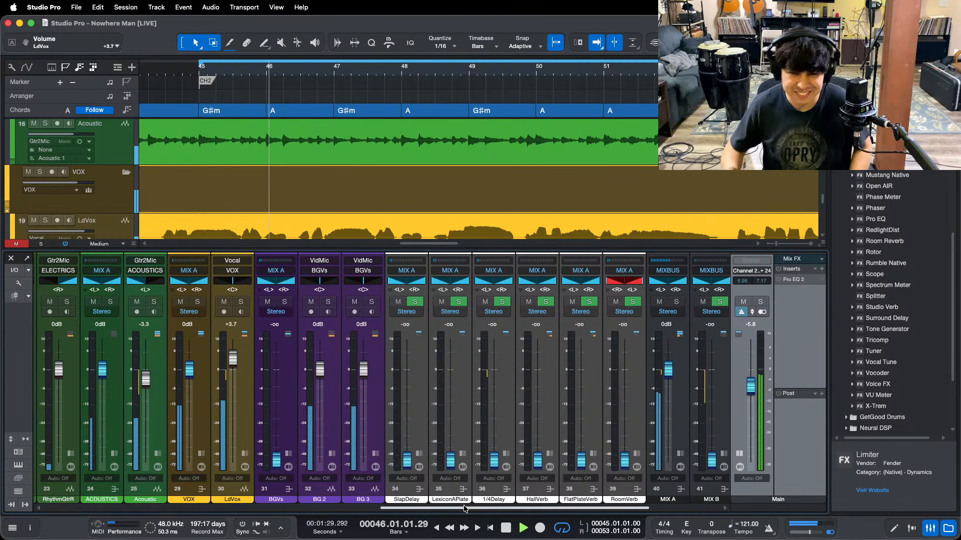
pyautogui.moveTo(464, 508); pyautogui.dragTo(320, 508)
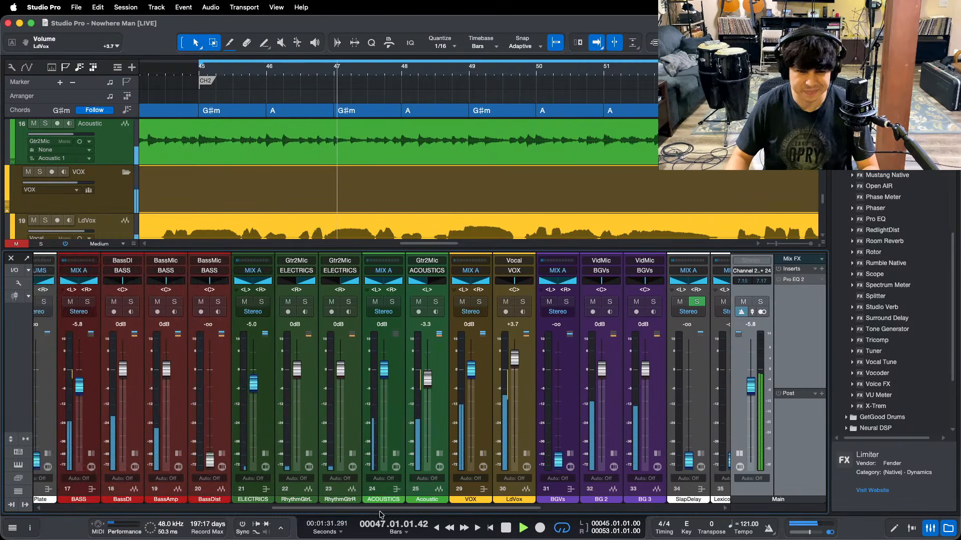
pyautogui.moveTo(380, 509); pyautogui.dragTo(513, 508)
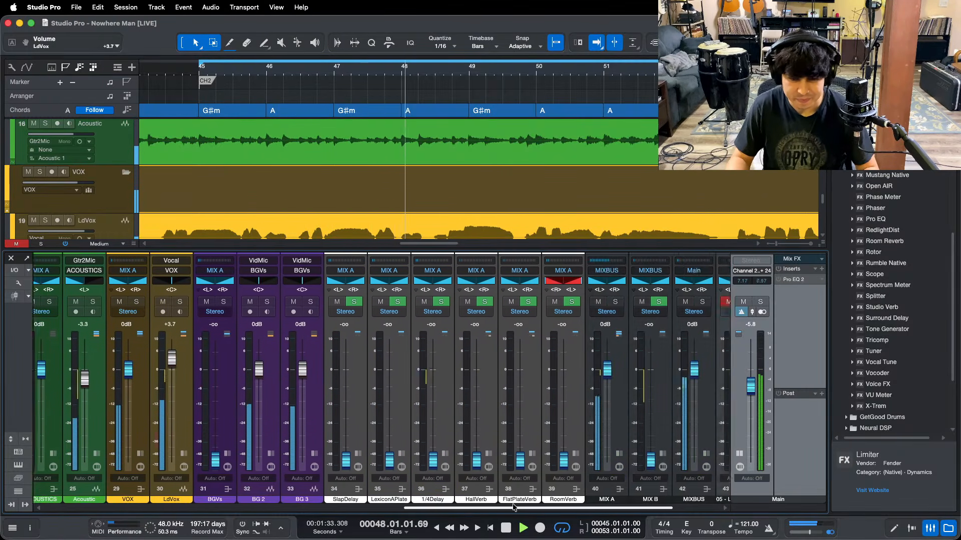
pyautogui.moveTo(563, 440); pyautogui.dragTo(563, 401)
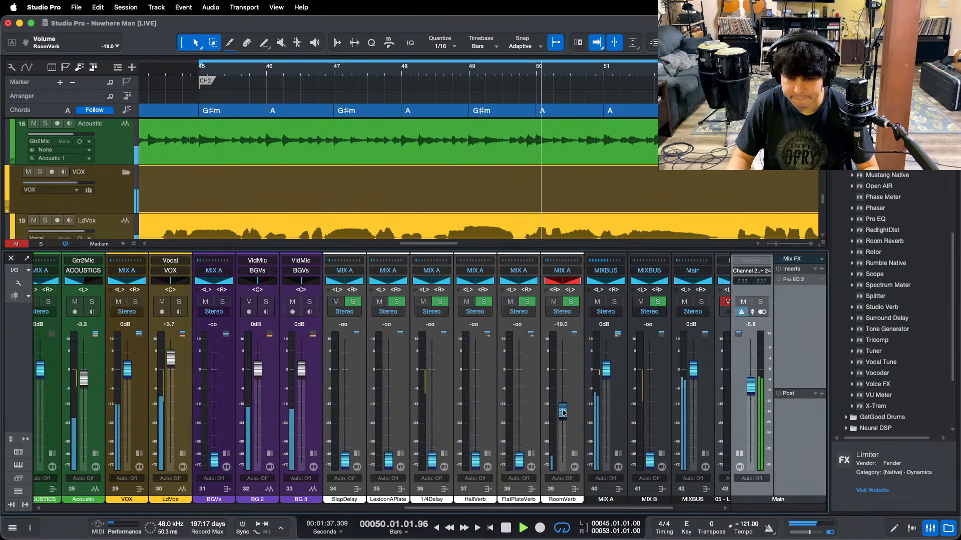
pyautogui.press('space')
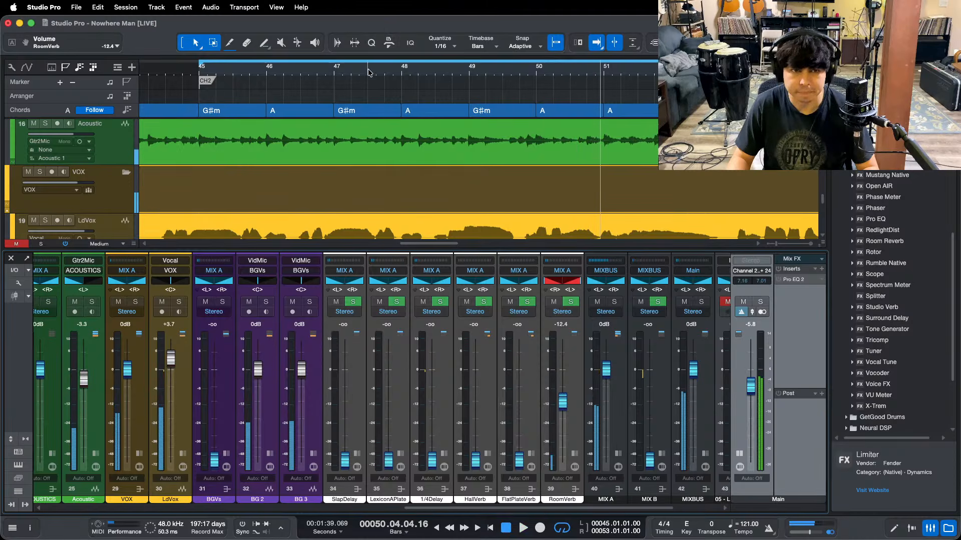
# Step: Mute the VOX bus, play from the first verse and raise the RoomVerb fader to -5.0 dB
pyautogui.hotkey('shift', 'f')
pyautogui.click(219, 72)
pyautogui.click(118, 301)
pyautogui.press('space')
pyautogui.moveTo(563, 402); pyautogui.dragTo(561, 400)
pyautogui.scroll(5, 561, 400)
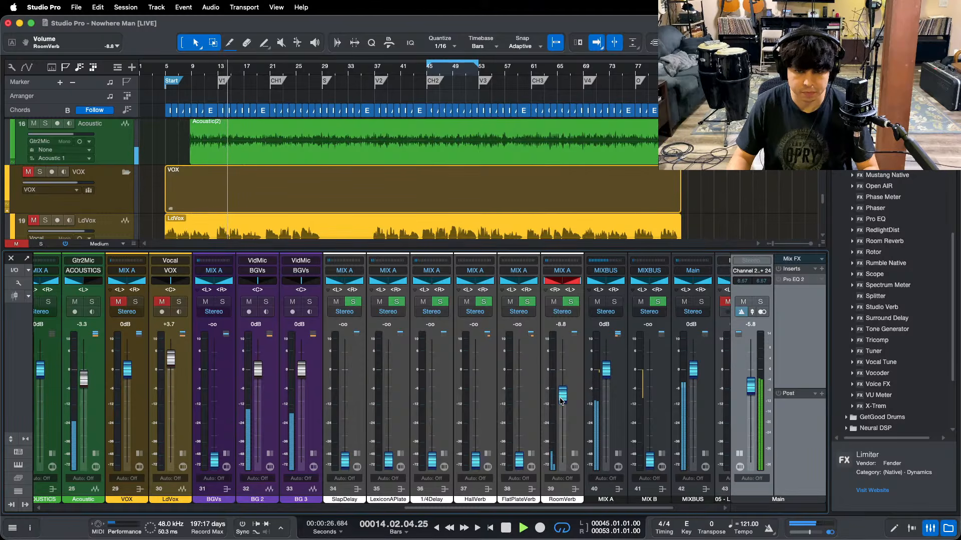
pyautogui.scroll(4, 561, 401)
pyautogui.scroll(1, 561, 401)
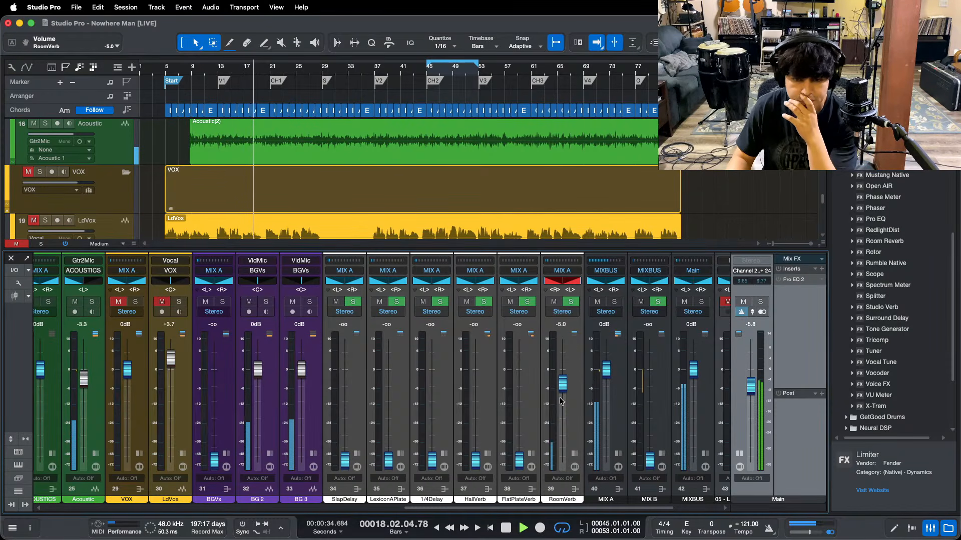
# Step: Replay from the first verse, raise the RoomVerb fader to -3.8 dB and toggle its mute to compare the sound
pyautogui.scroll(1, 561, 400)
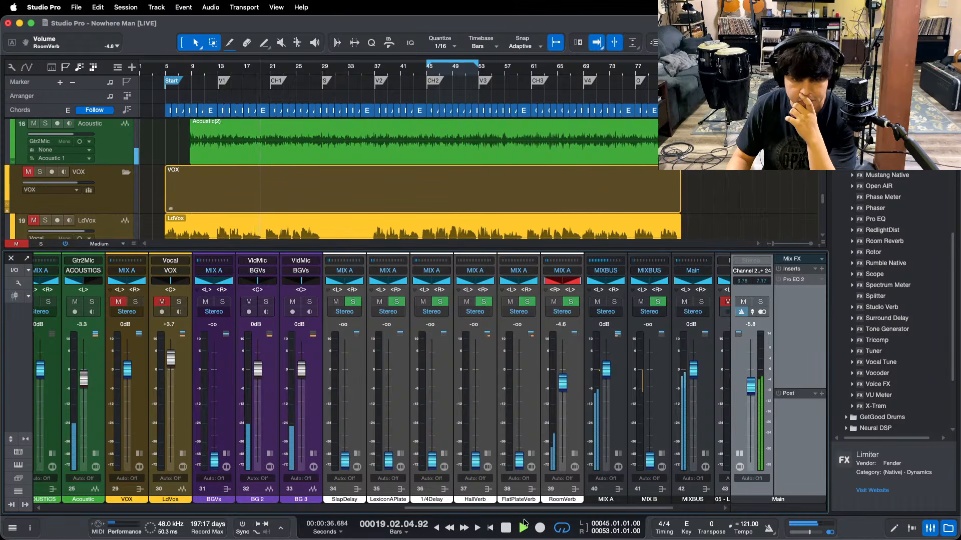
pyautogui.moveTo(528, 508); pyautogui.dragTo(398, 508)
pyautogui.scroll(-2, 244, 395)
pyautogui.press('space')
pyautogui.click(214, 81)
pyautogui.press('space')
pyautogui.moveTo(304, 510); pyautogui.dragTo(472, 509)
pyautogui.scroll(2, 460, 379)
pyautogui.click(456, 302)
pyautogui.click(456, 302)
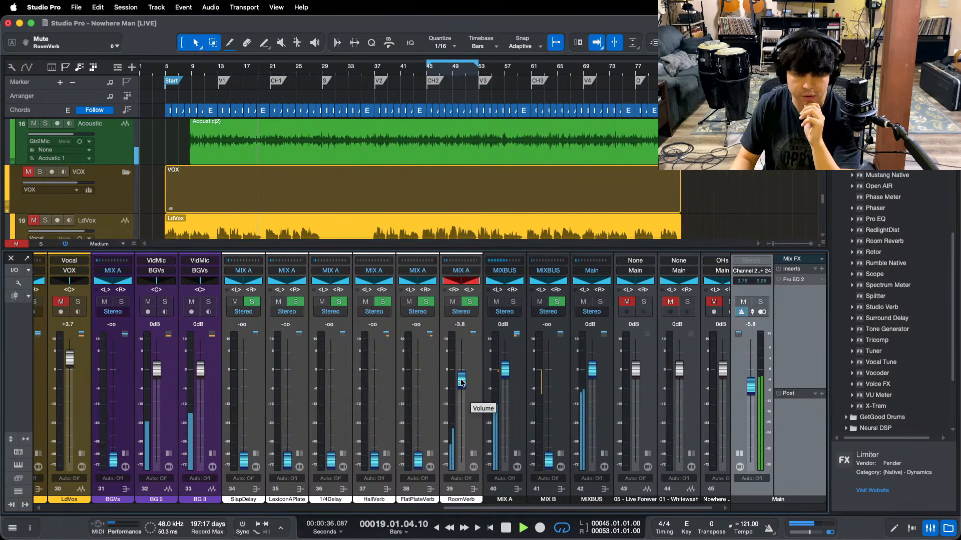
# Step: Set the ELECTRICS bus fader to -6.3 dB and raise the RoomVerb fader to -2.9 dB, then stop playback
pyautogui.moveTo(502, 508); pyautogui.dragTo(356, 516)
pyautogui.moveTo(190, 390); pyautogui.dragTo(191, 393)
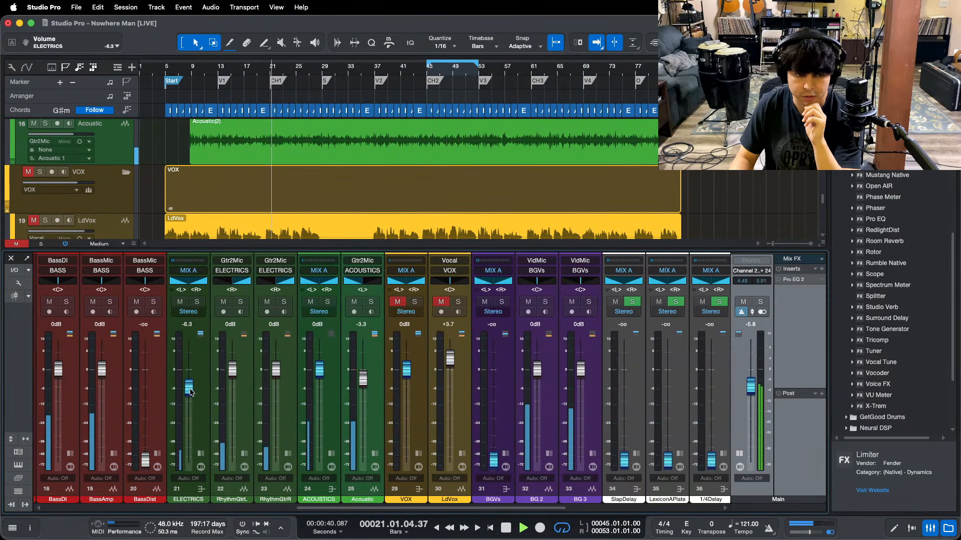
pyautogui.hscroll(10, 488, 384)
pyautogui.moveTo(489, 385); pyautogui.dragTo(488, 383)
pyautogui.moveTo(531, 537)
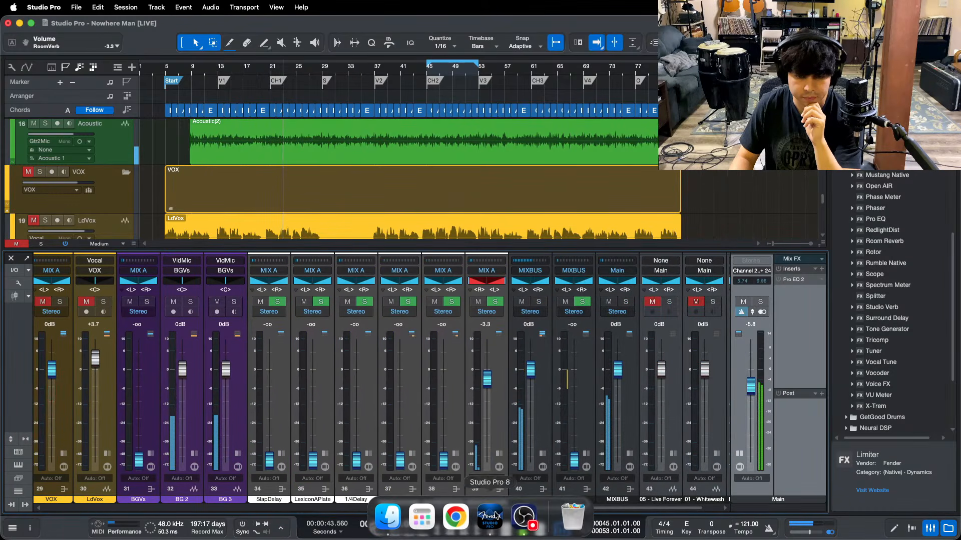
pyautogui.click(533, 517)
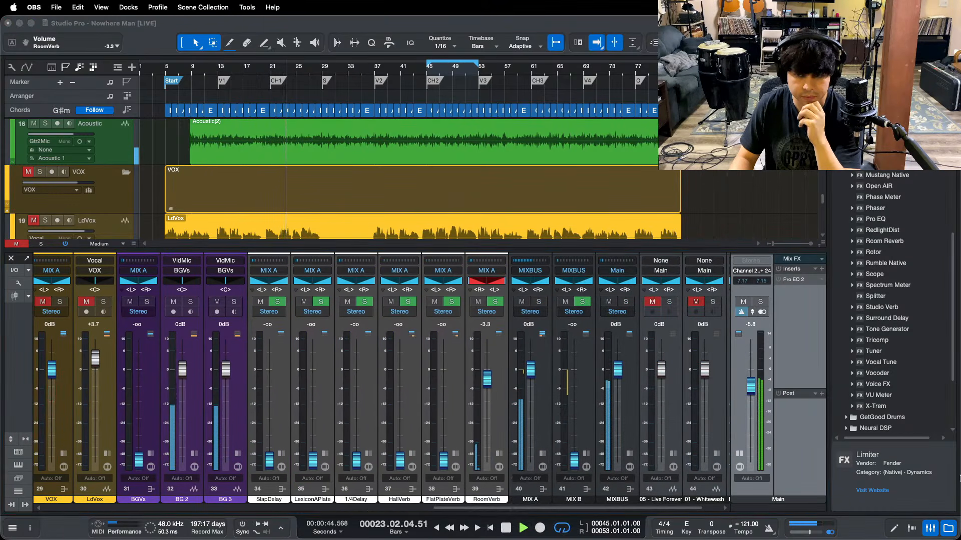
pyautogui.click(913, 485)
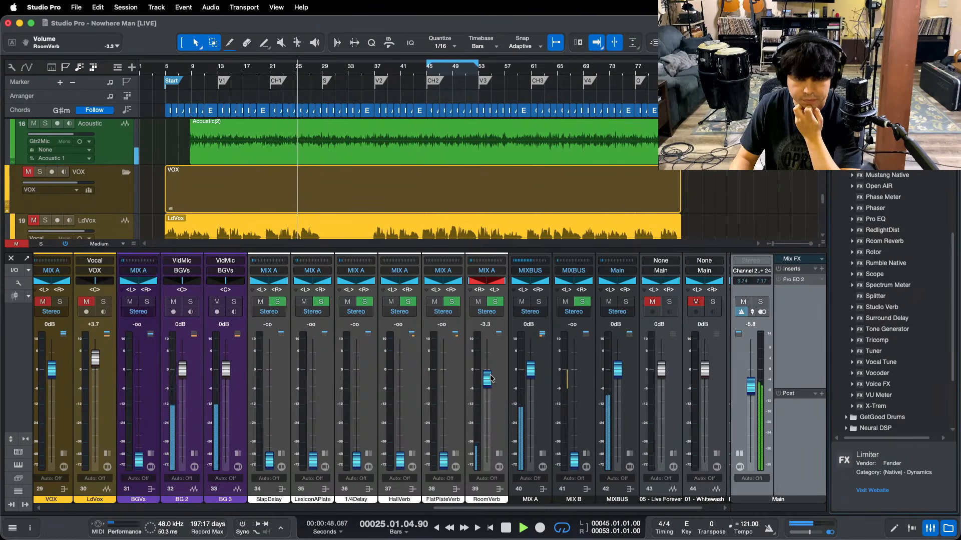
pyautogui.scroll(2, 490, 379)
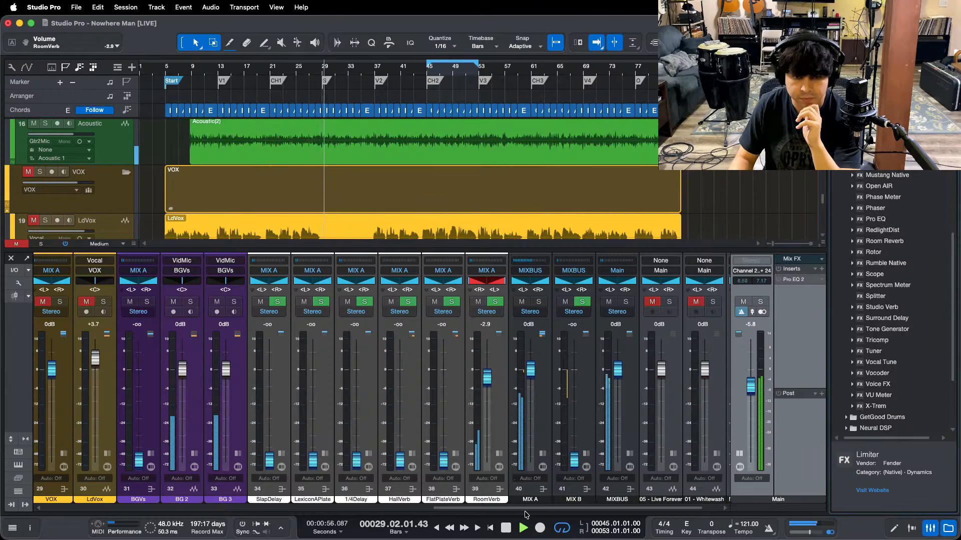
pyautogui.press('space')
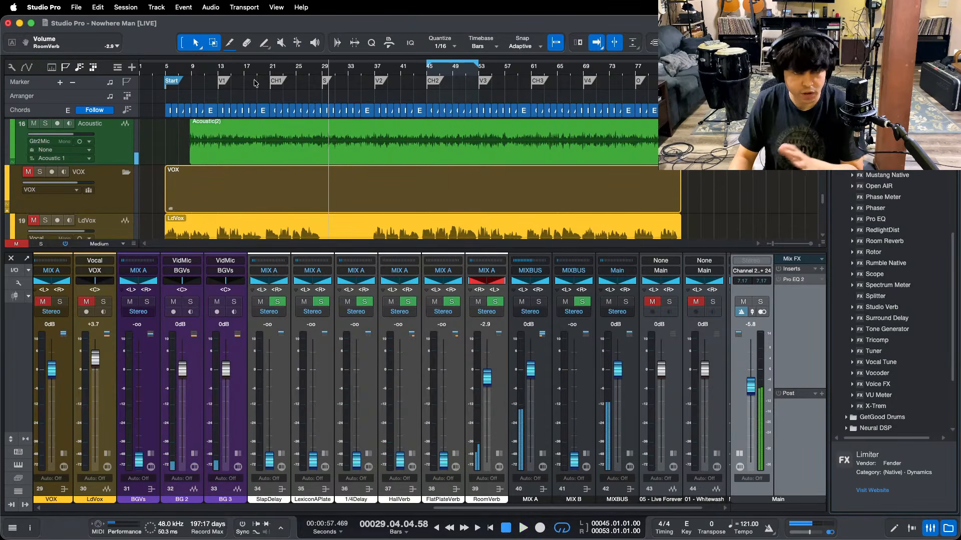
# Step: Play from the second verse and unmute the VOX bus and the LdVox channel
pyautogui.click(374, 71)
pyautogui.press('space')
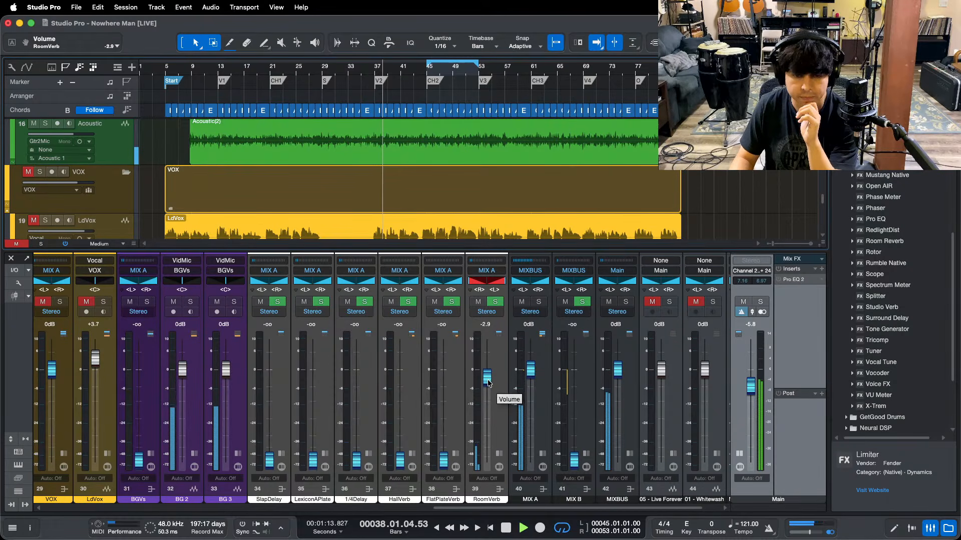
pyautogui.moveTo(523, 511); pyautogui.dragTo(436, 510)
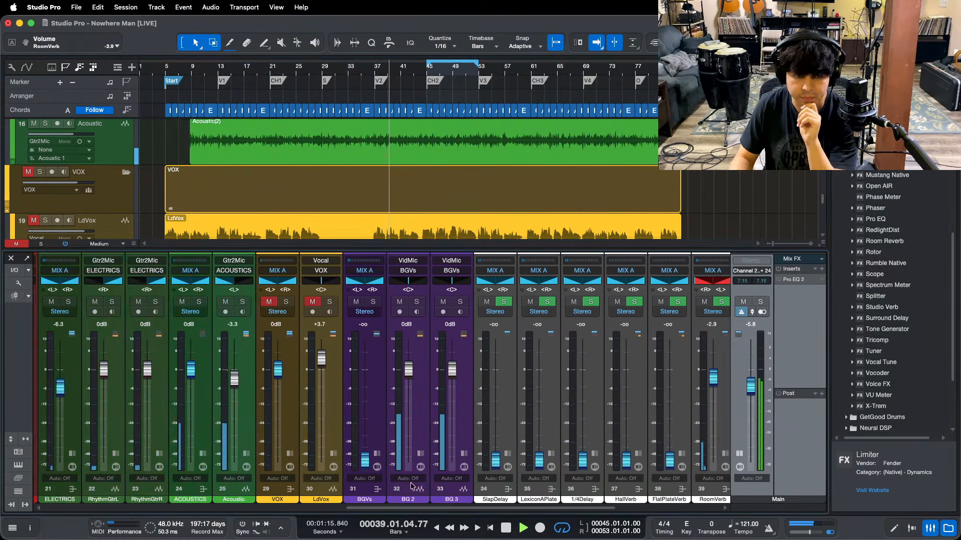
pyautogui.moveTo(270, 303); pyautogui.dragTo(312, 302)
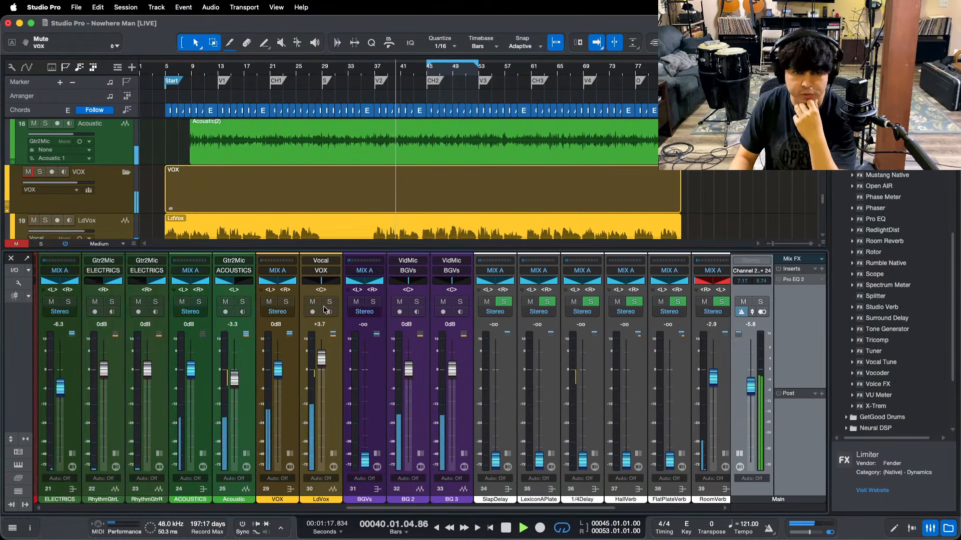
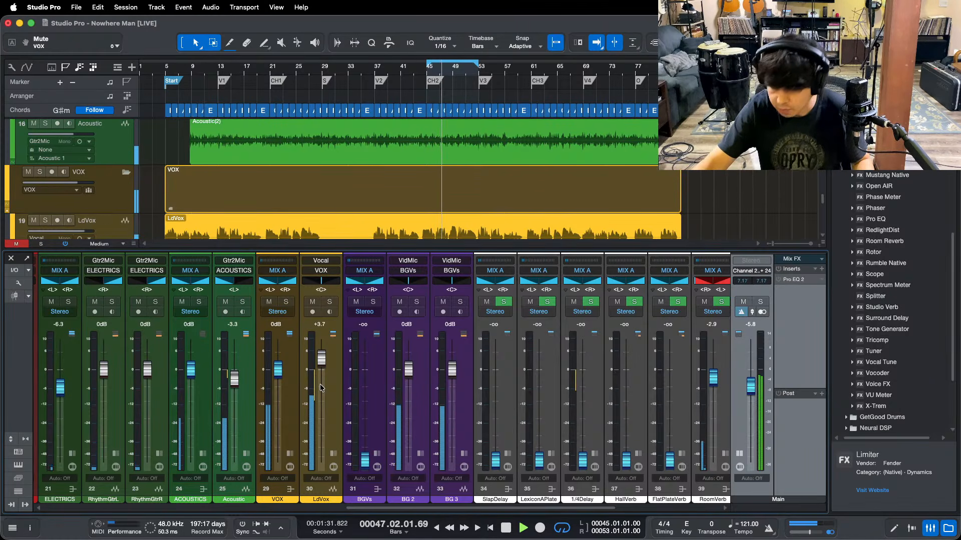
# Step: Raise the RoomVerb fader to -2.1 dB while playing the second chorus and replaying the first verse with vocals
pyautogui.moveTo(434, 508); pyautogui.dragTo(519, 508)
pyautogui.moveTo(496, 379); pyautogui.dragTo(496, 376)
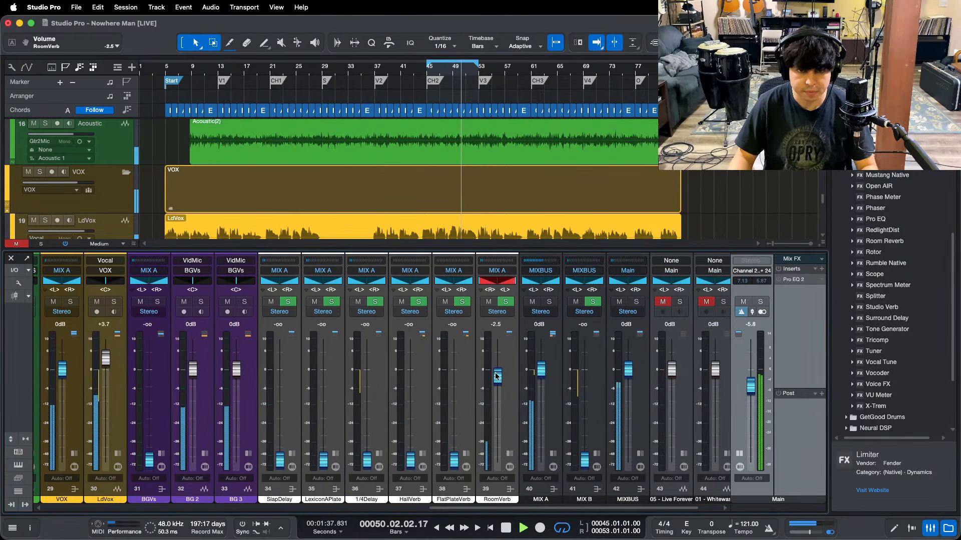
pyautogui.click(213, 70)
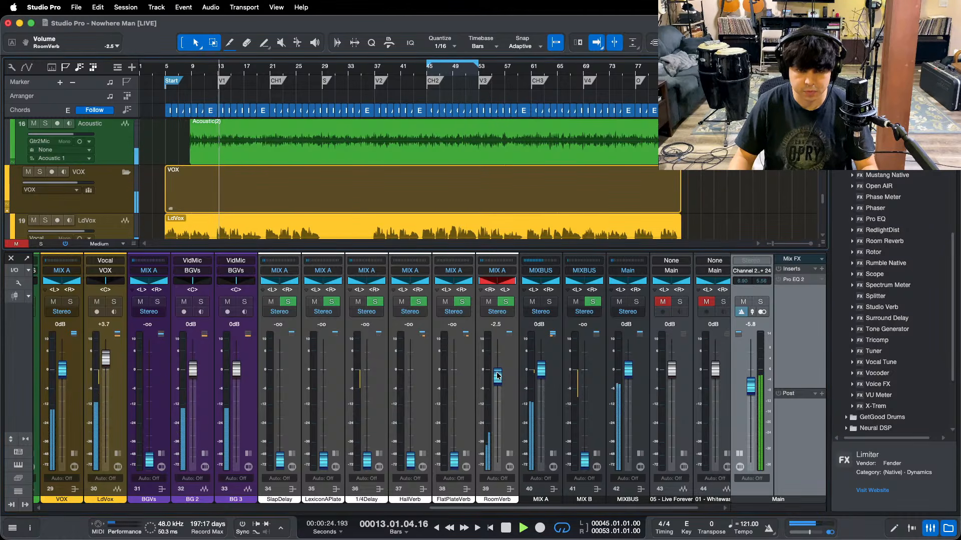
pyautogui.scroll(2, 498, 377)
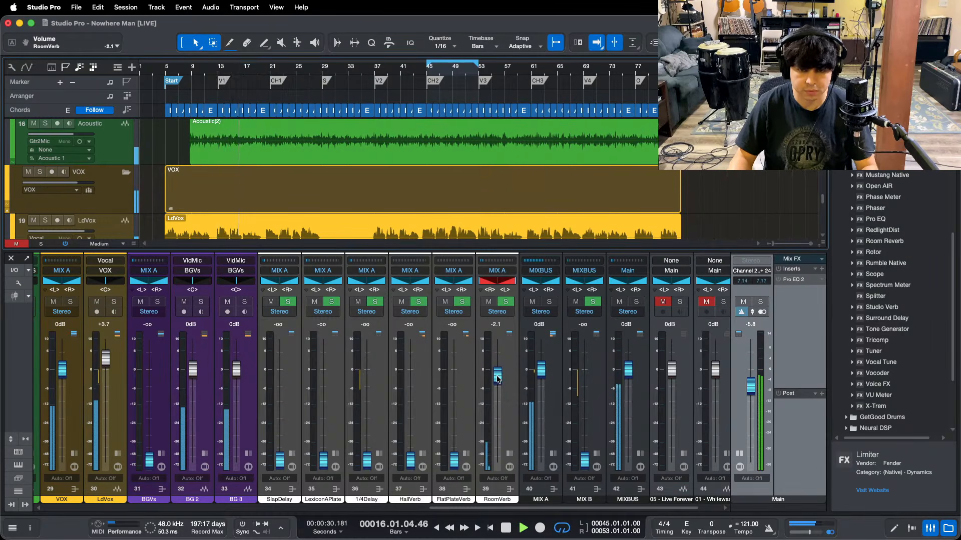
pyautogui.press('space')
pyautogui.click(490, 529)
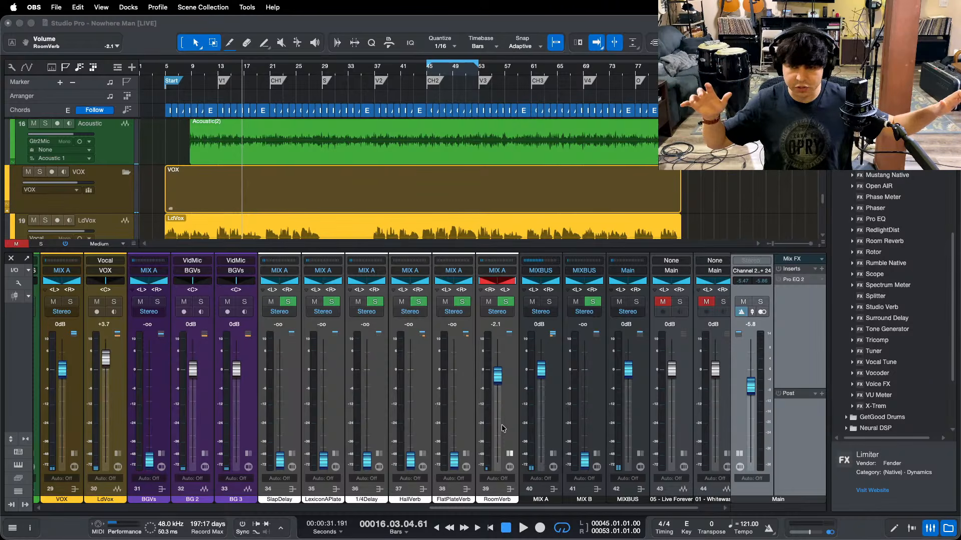
pyautogui.click(868, 506)
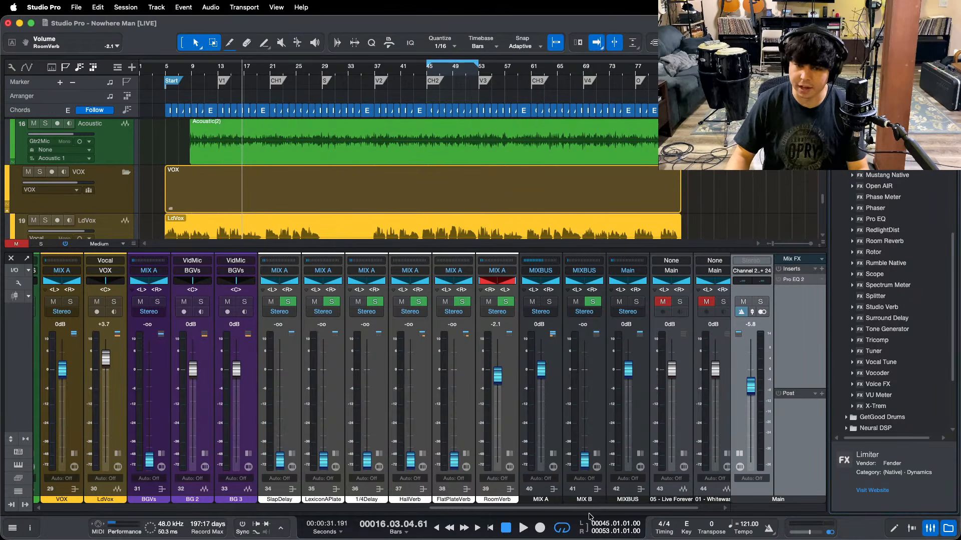
pyautogui.moveTo(590, 510); pyautogui.dragTo(291, 510)
pyautogui.hscroll(-5, 420, 447)
pyautogui.hscroll(15, 421, 447)
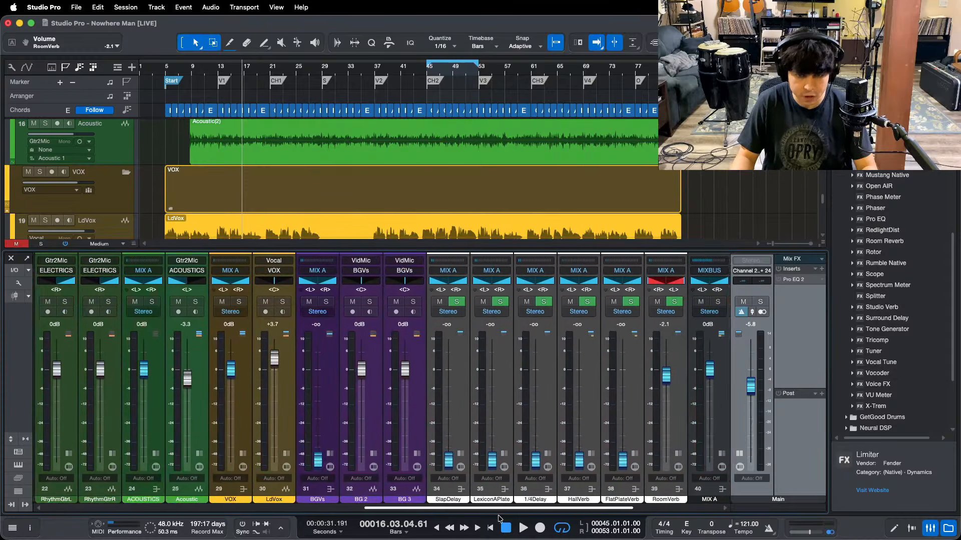
# Step: Save the song, hide the mixer and zoom the arrangement in on the second chorus with the playhead at bar 45
pyautogui.press('super+s')
pyautogui.press('F3')
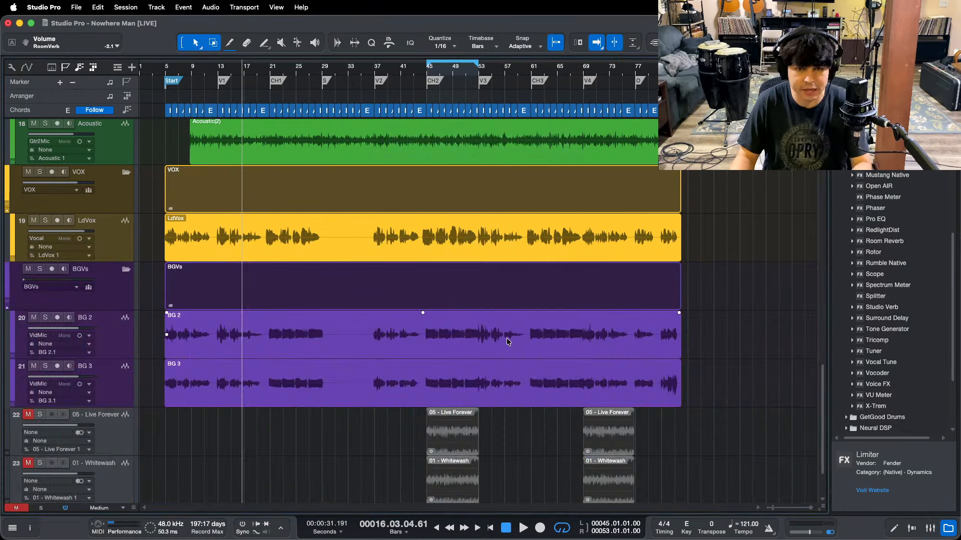
pyautogui.scroll(-3, 493, 328)
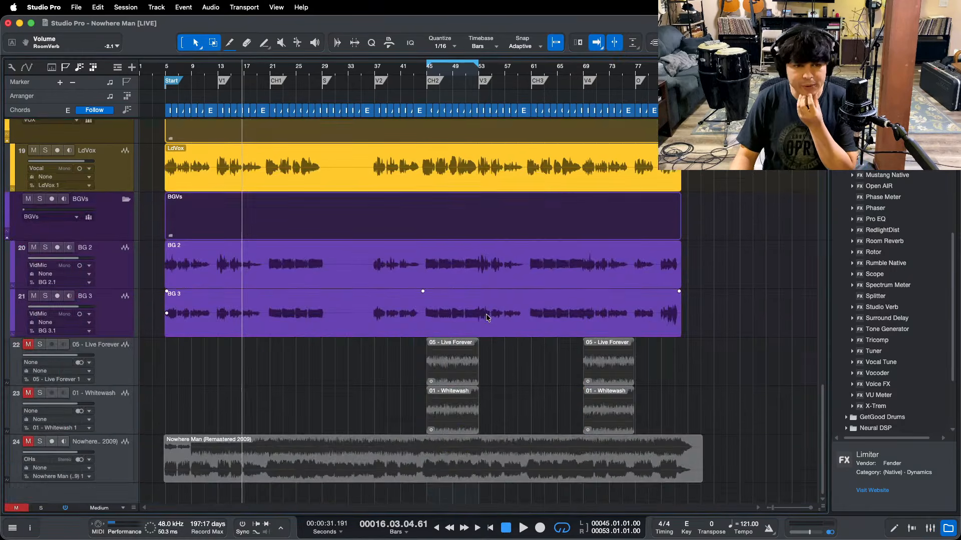
pyautogui.moveTo(442, 73); pyautogui.dragTo(377, 131)
pyautogui.press('KP_1')
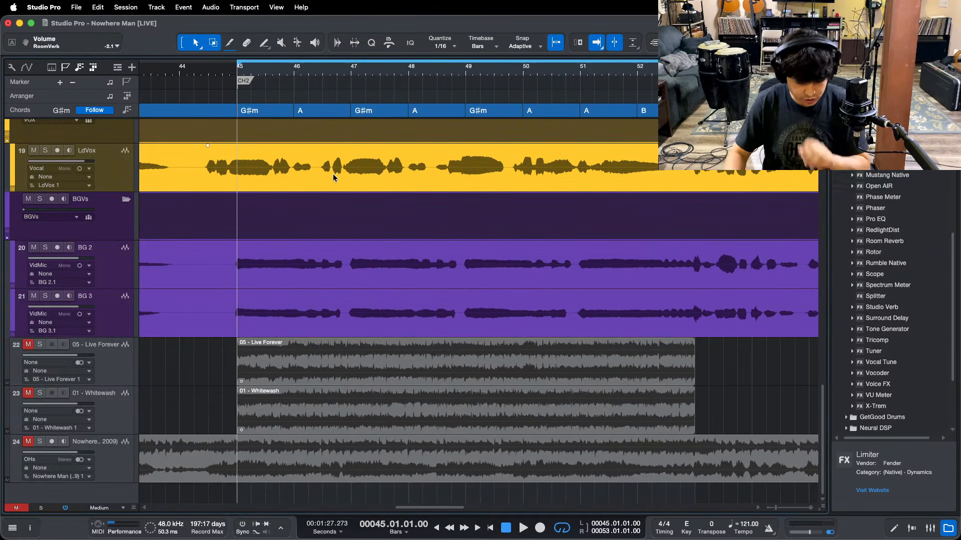
# Step: Show the mixer and look through the channels from the bass to the reference tracks and Main output
pyautogui.press('F3')
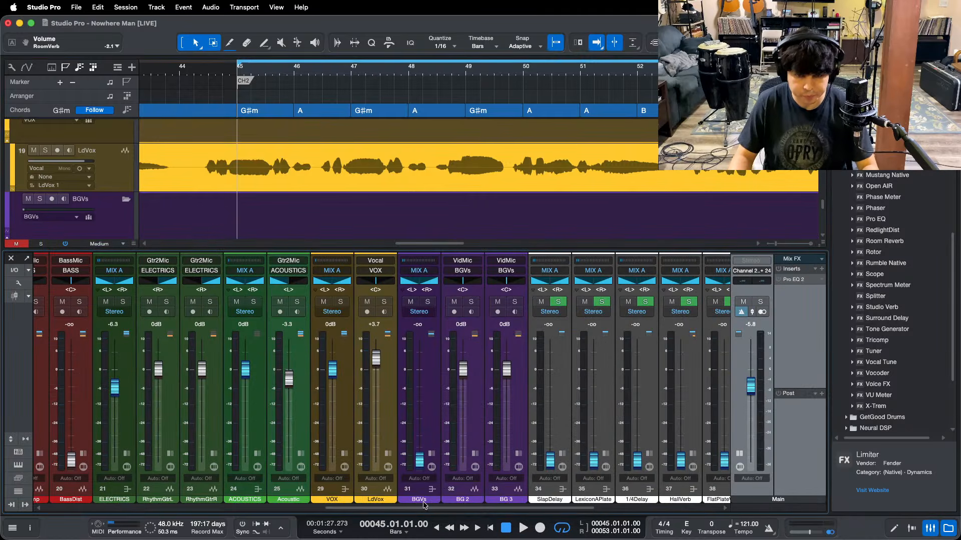
pyautogui.moveTo(419, 508); pyautogui.dragTo(344, 497)
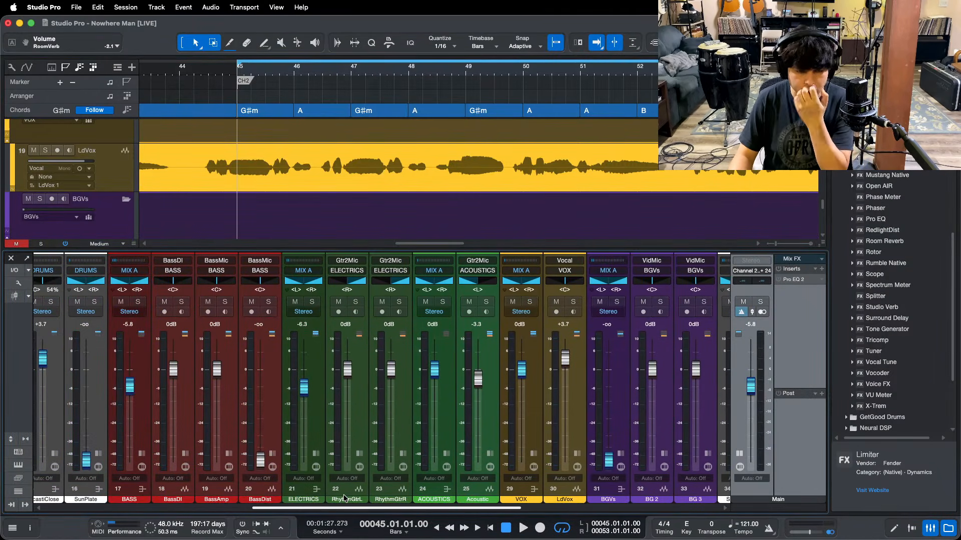
pyautogui.hscroll(1, 345, 497)
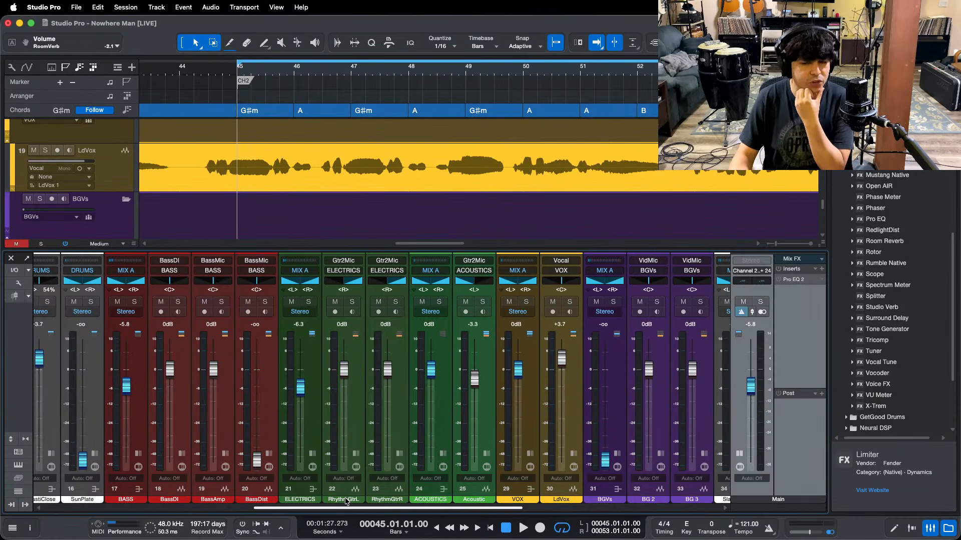
pyautogui.hscroll(5, 346, 501)
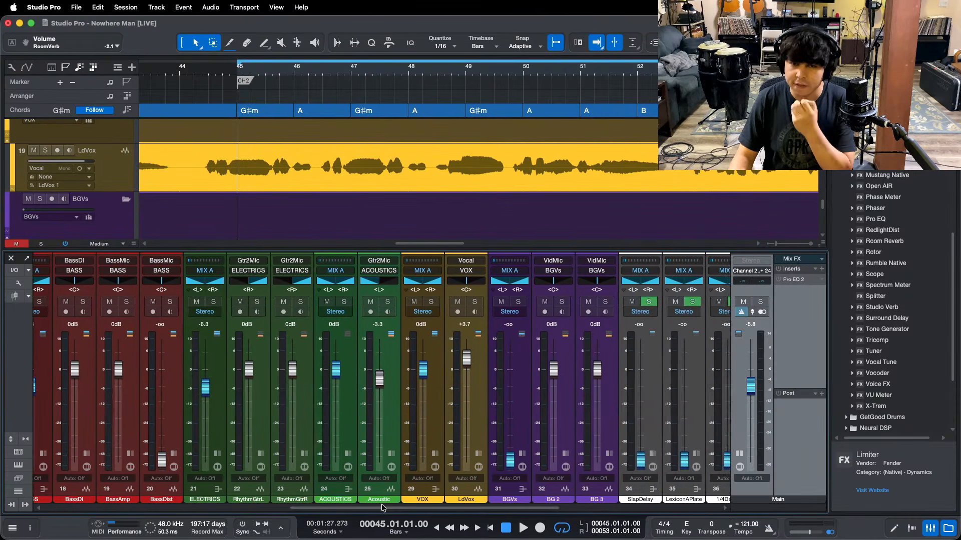
pyautogui.hscroll(2, 448, 505)
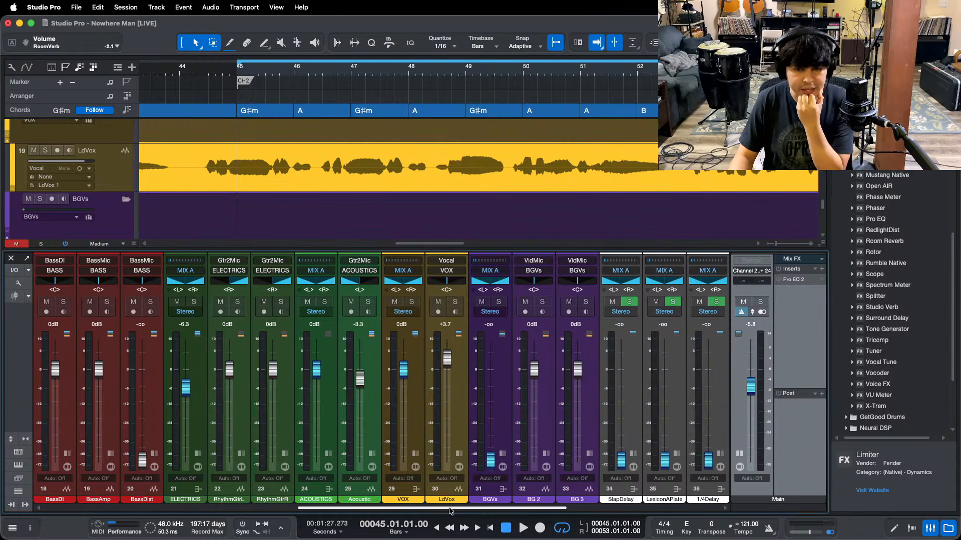
pyautogui.hscroll(1, 454, 511)
pyautogui.hscroll(20, 455, 512)
pyautogui.moveTo(472, 539)
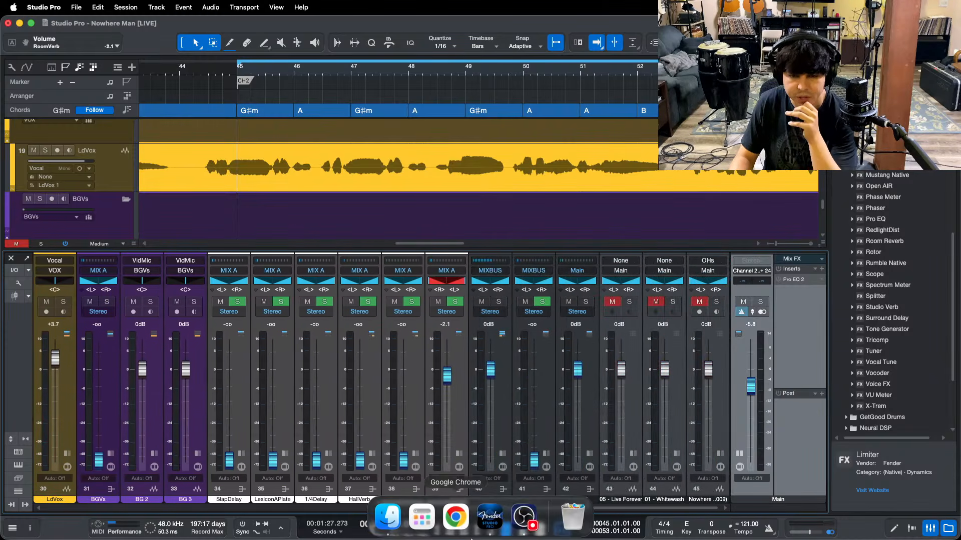
pyautogui.click(524, 517)
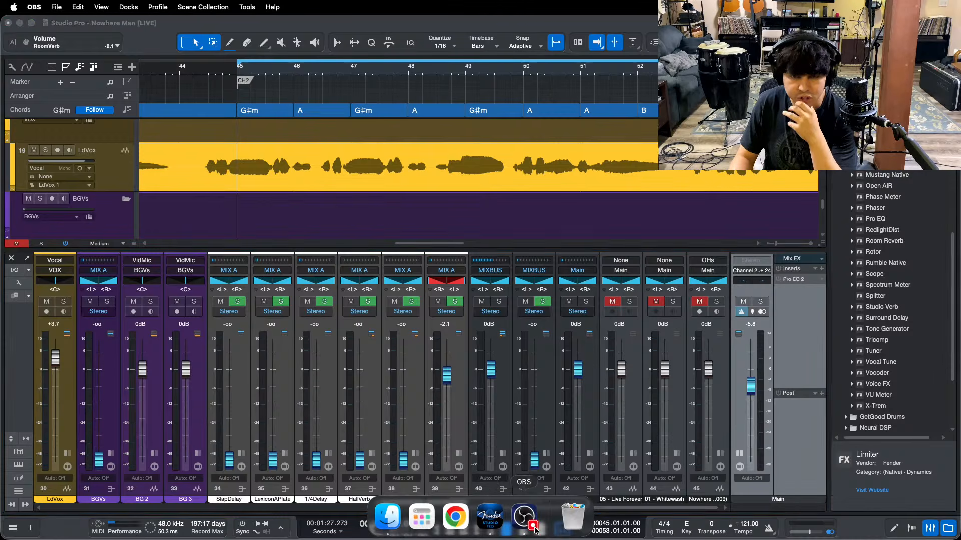
pyautogui.click(916, 497)
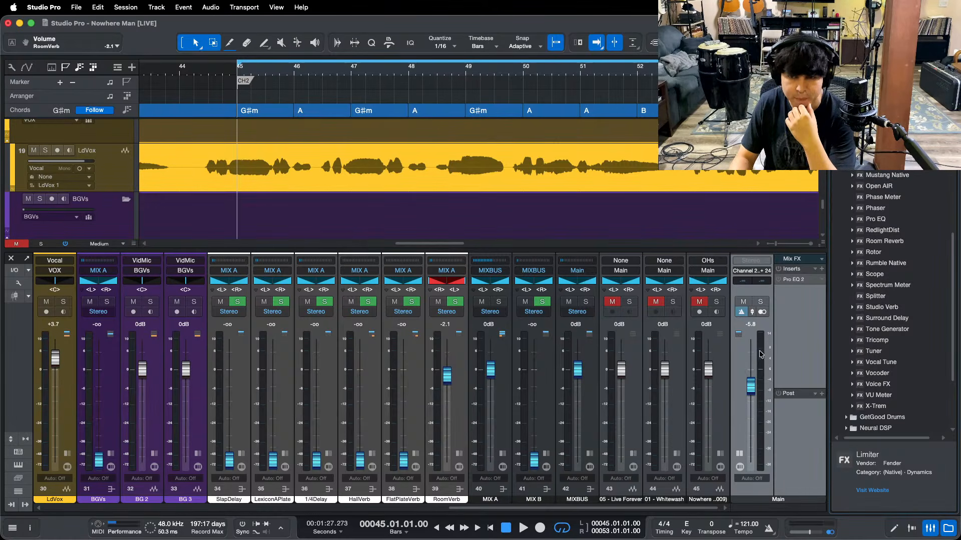
# Step: Switch the Main channel to mono with its Pro EQ 2 insert active and its fader at 0 dB
pyautogui.click(799, 282)
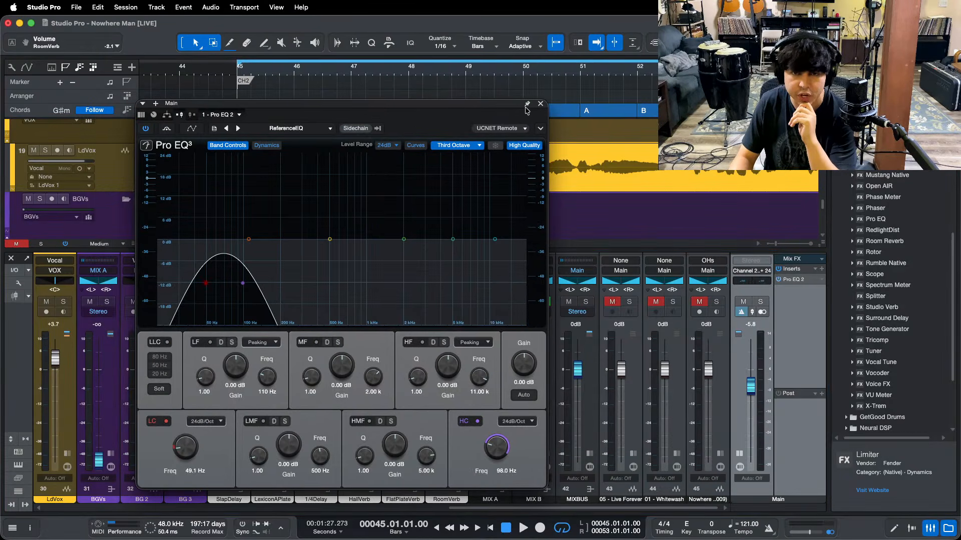
pyautogui.click(540, 104)
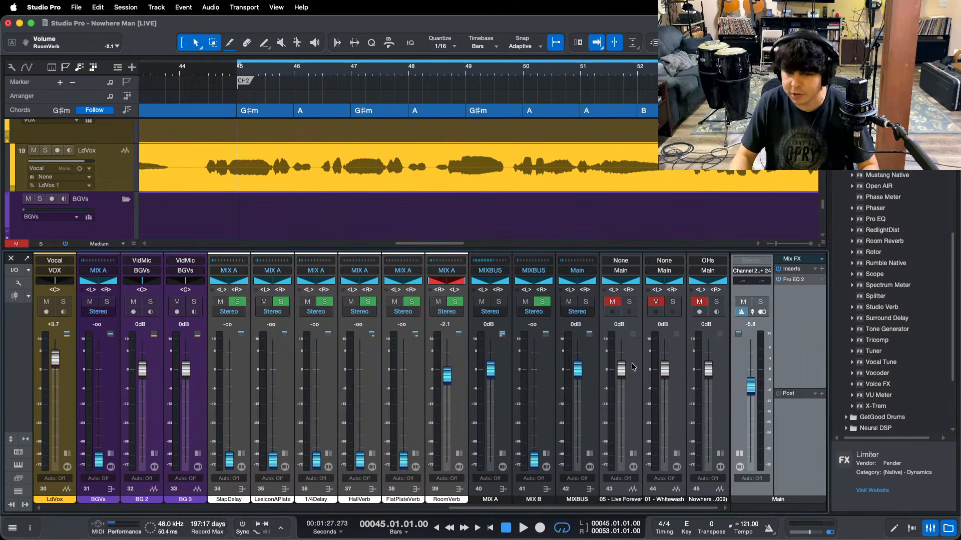
pyautogui.keyDown('alt'); pyautogui.click(751, 384); pyautogui.keyUp('alt')
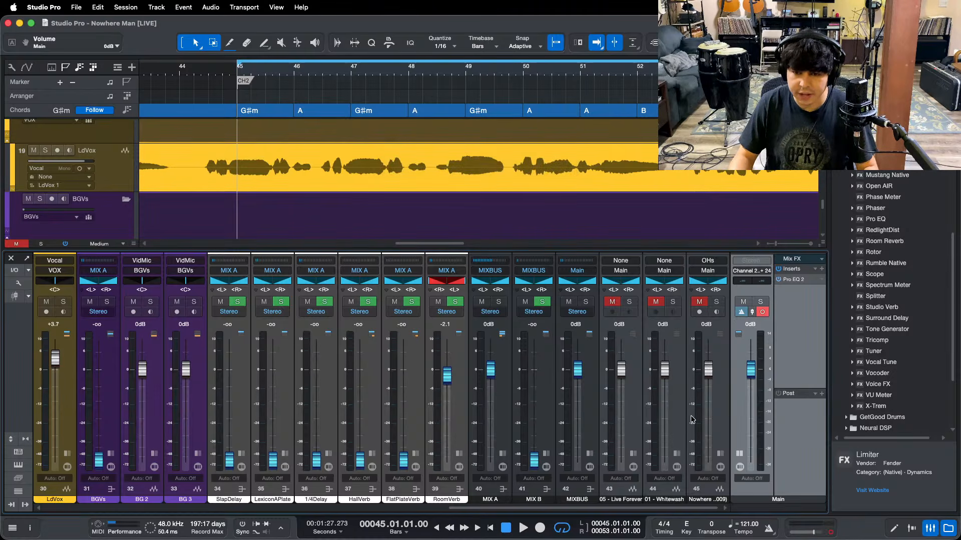
# Step: Open the Pro EQ 2 on the Main channel and raise the Main fader to +5.8 dB
pyautogui.click(794, 280)
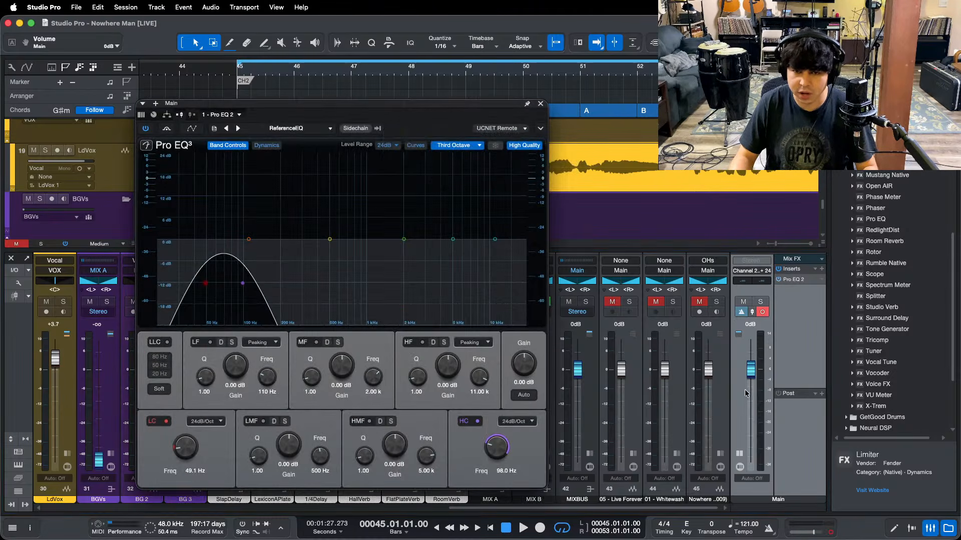
pyautogui.scroll(2, 754, 376)
pyautogui.scroll(8, 754, 377)
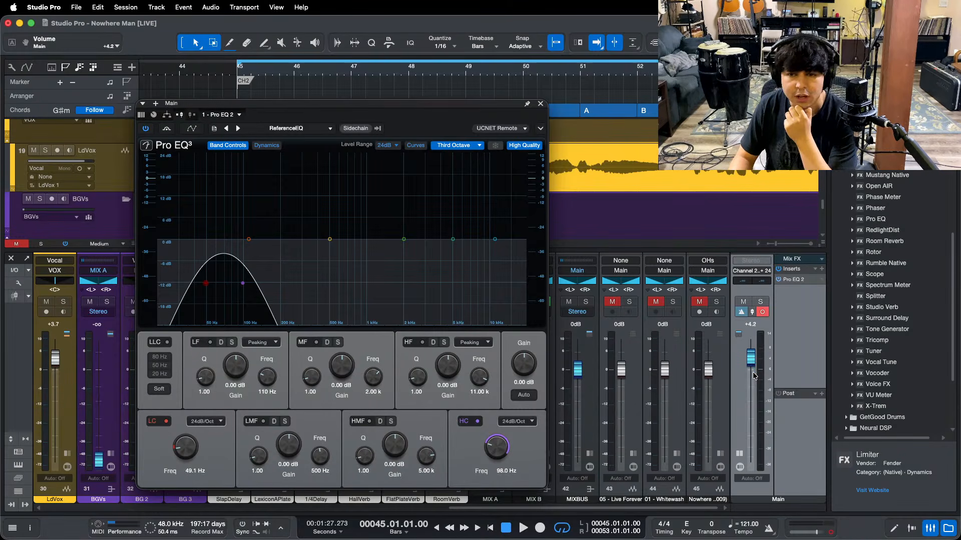
pyautogui.scroll(3, 754, 376)
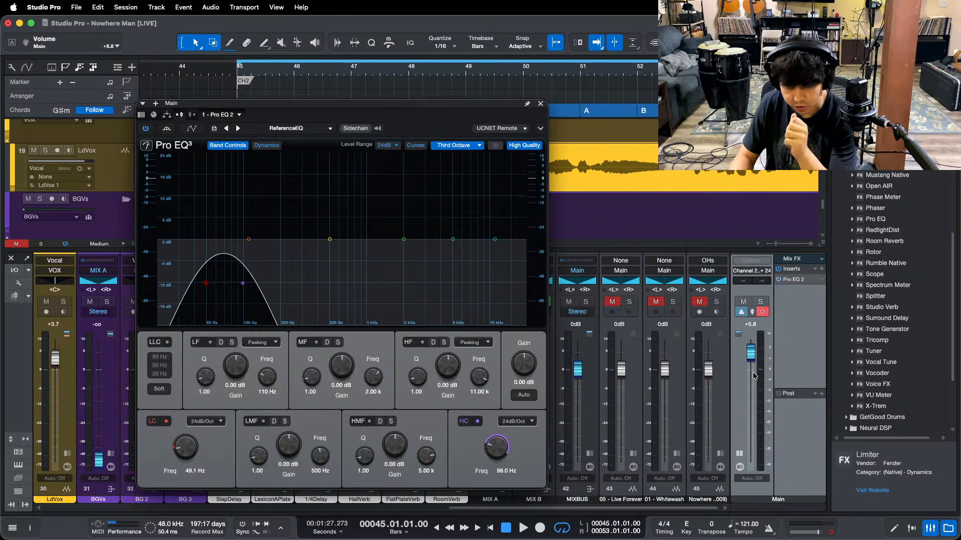
# Step: Close the Main channel's Pro EQ 2 window and play the filtered mix from bar 45
pyautogui.click(539, 104)
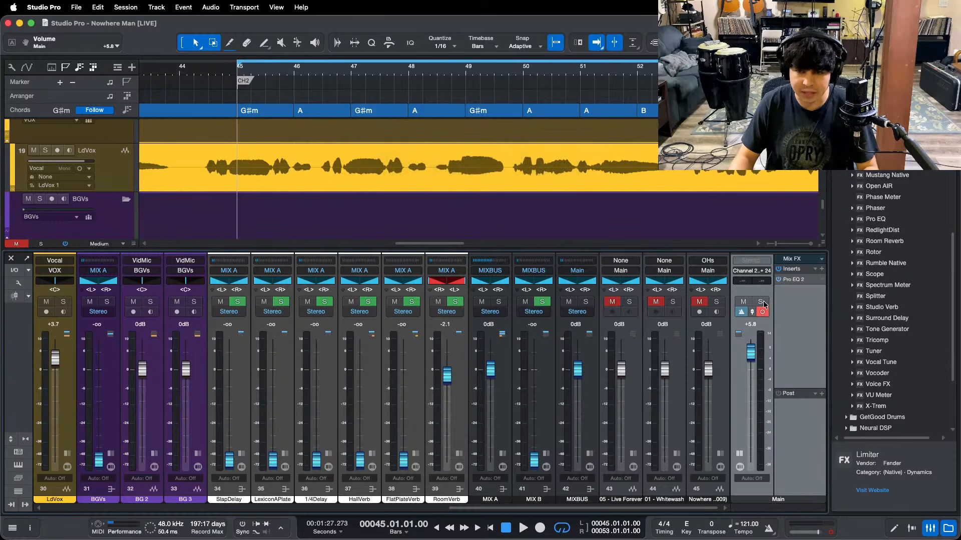
pyautogui.click(796, 279)
pyautogui.click(538, 104)
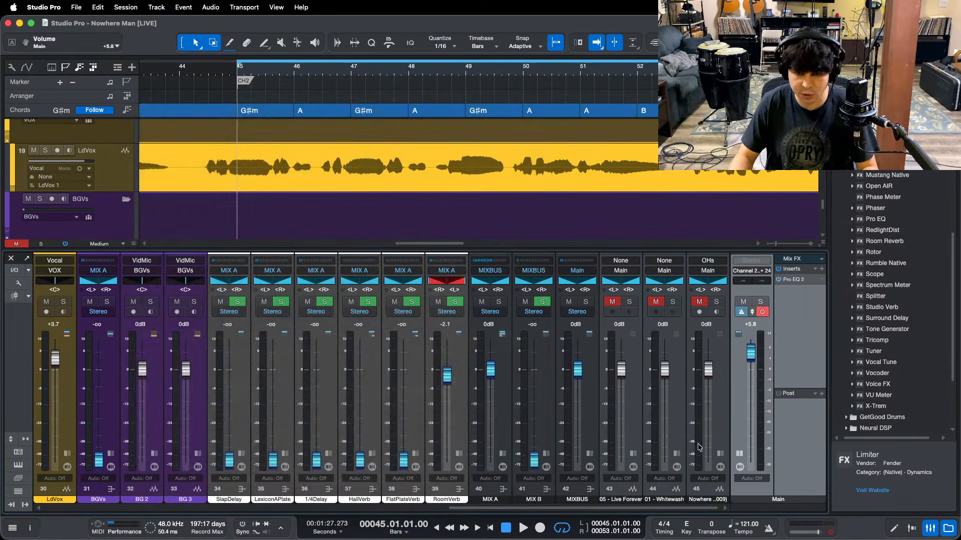
pyautogui.hscroll(-10, 721, 490)
pyautogui.hscroll(10, 771, 505)
pyautogui.press('space')
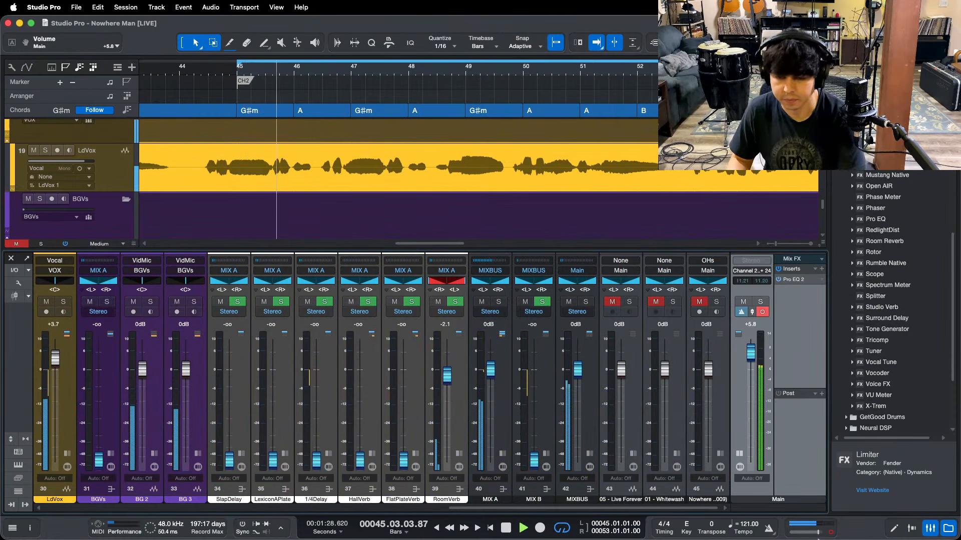
pyautogui.press('space')
pyautogui.press('space')
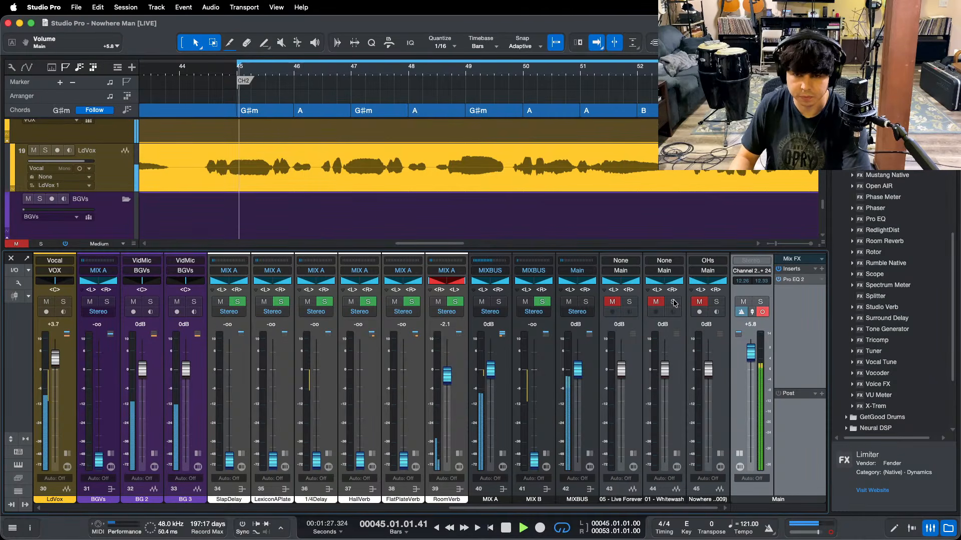
# Step: Compare the mix with the 01 - Whitewash reference by toggling its solo during playback from bar 45
pyautogui.click(674, 302)
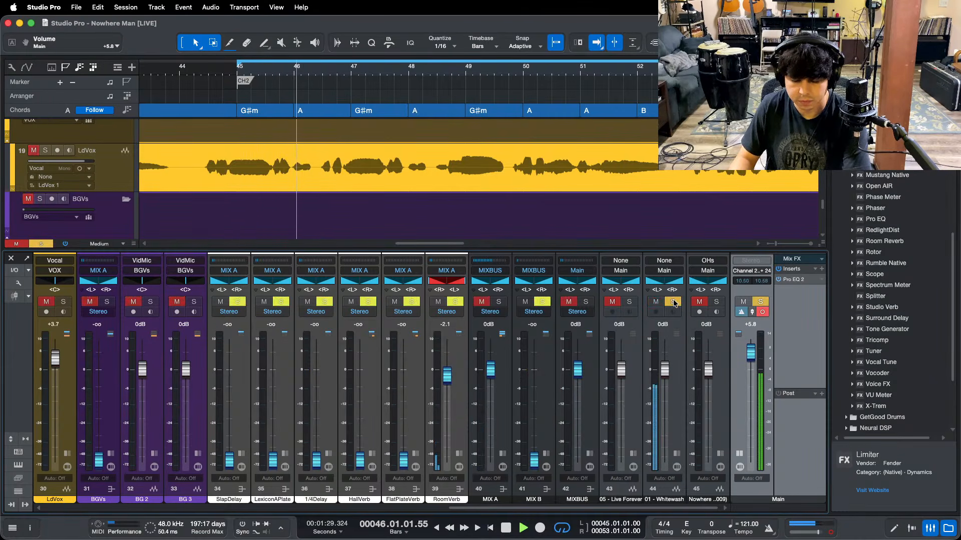
pyautogui.press('space')
pyautogui.press('space')
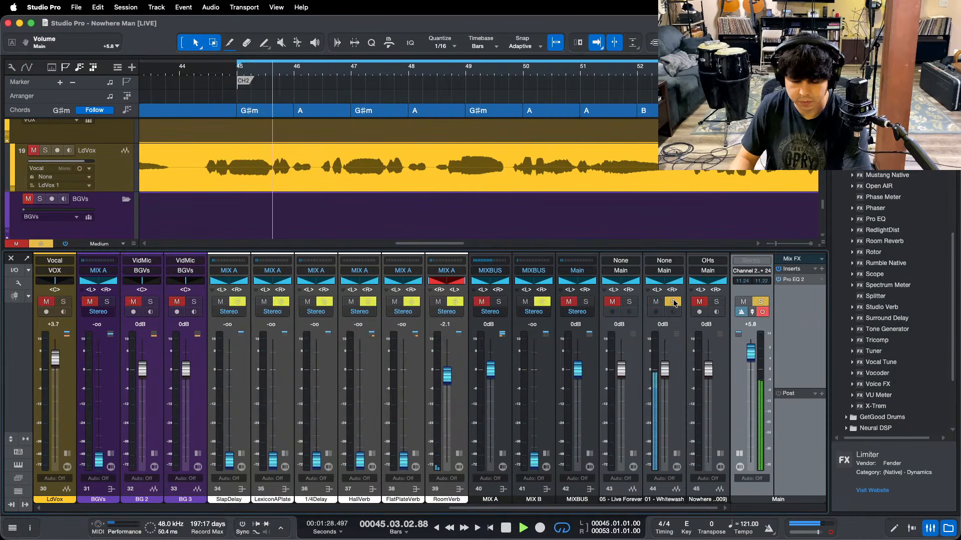
pyautogui.click(673, 302)
pyautogui.click(673, 302)
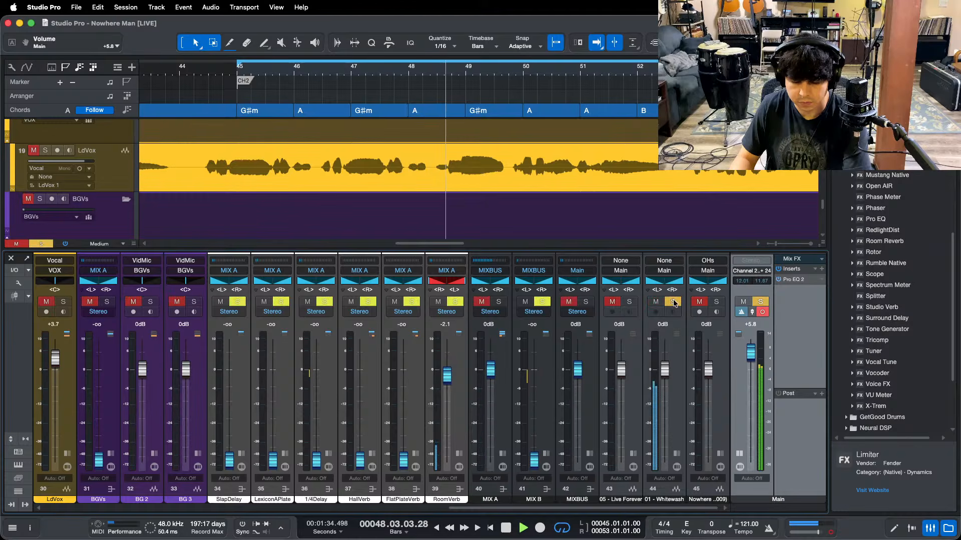
pyautogui.click(674, 302)
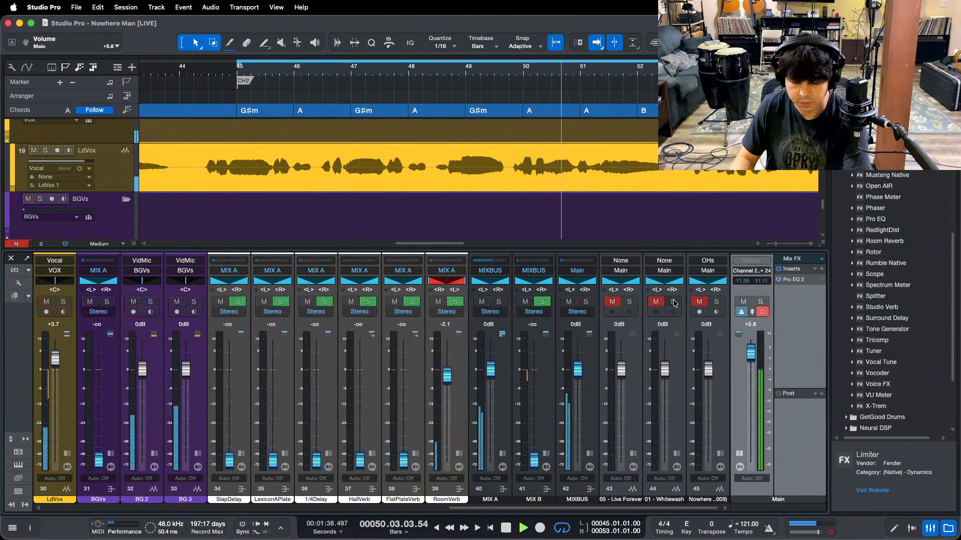
pyautogui.click(674, 302)
pyautogui.press('space')
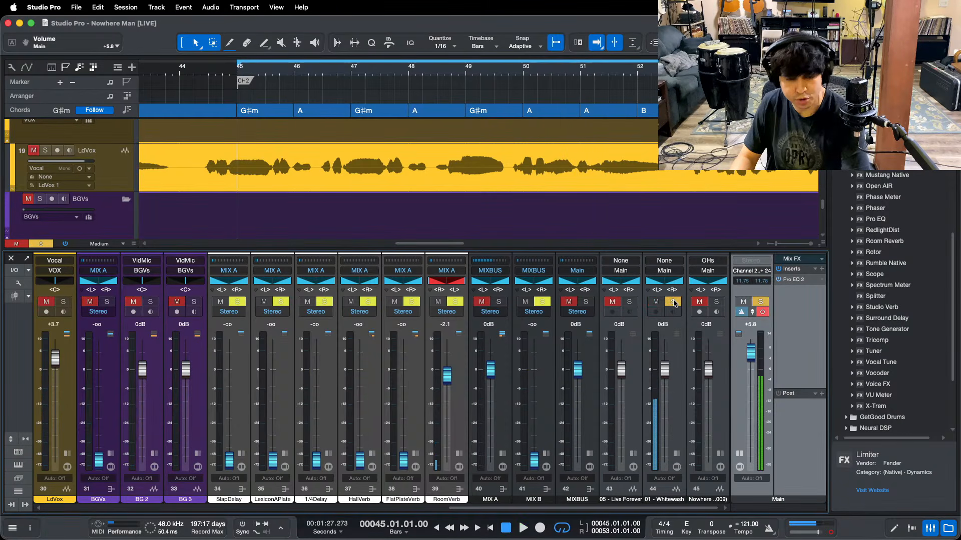
pyautogui.click(675, 303)
pyautogui.click(674, 302)
pyautogui.press('space')
# Step: Compare the mix with the Nowhere reference on channel 45 by toggling its solo, and stop playback
pyautogui.click(717, 302)
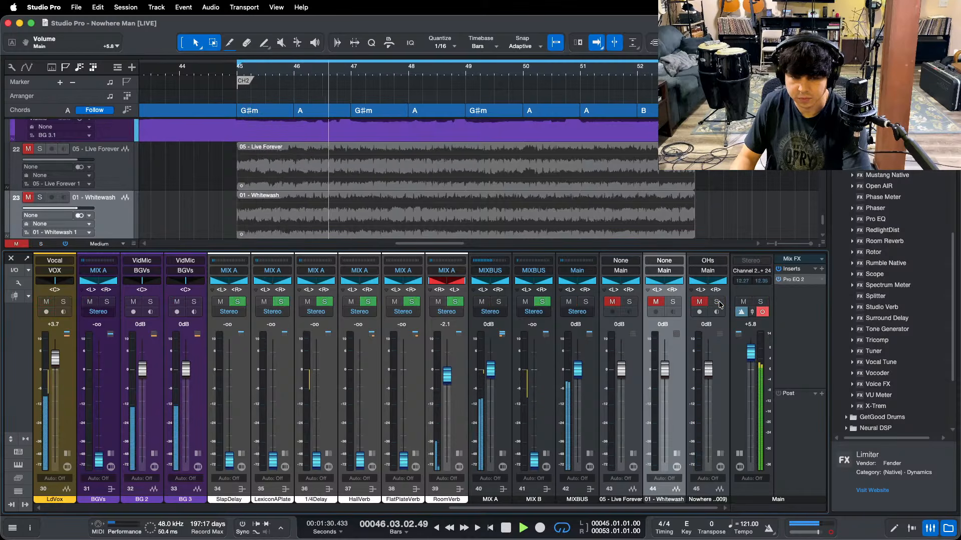
pyautogui.click(716, 302)
pyautogui.click(699, 301)
pyautogui.press('space')
# Step: Return to Studio Pro and replay the second chorus, alternating between the mix and the soloed 01 - Whitewash reference
pyautogui.click(492, 521)
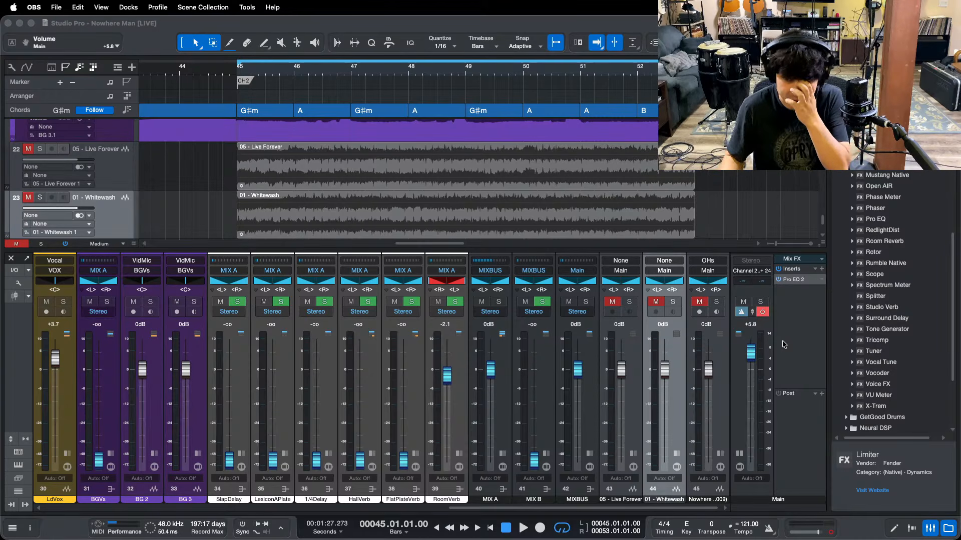
pyautogui.click(783, 345)
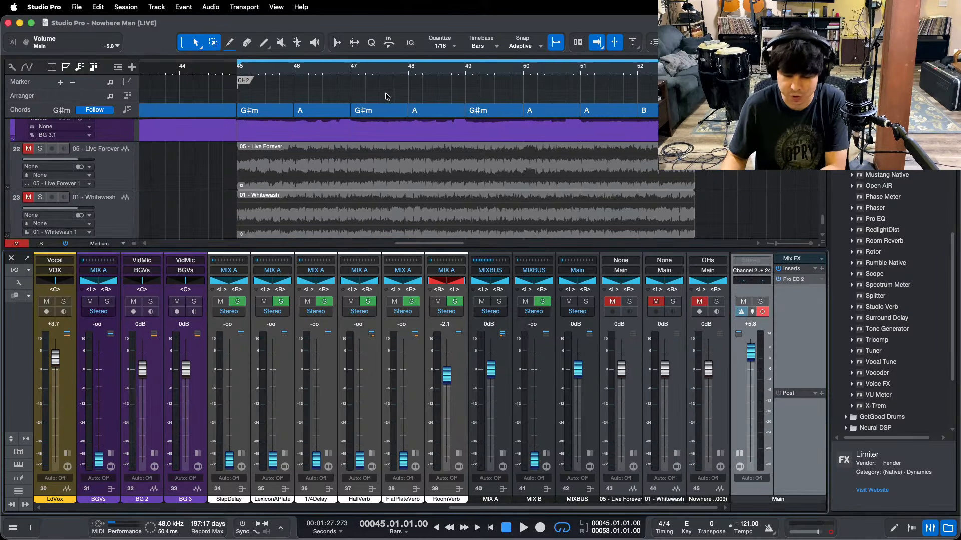
pyautogui.press('space')
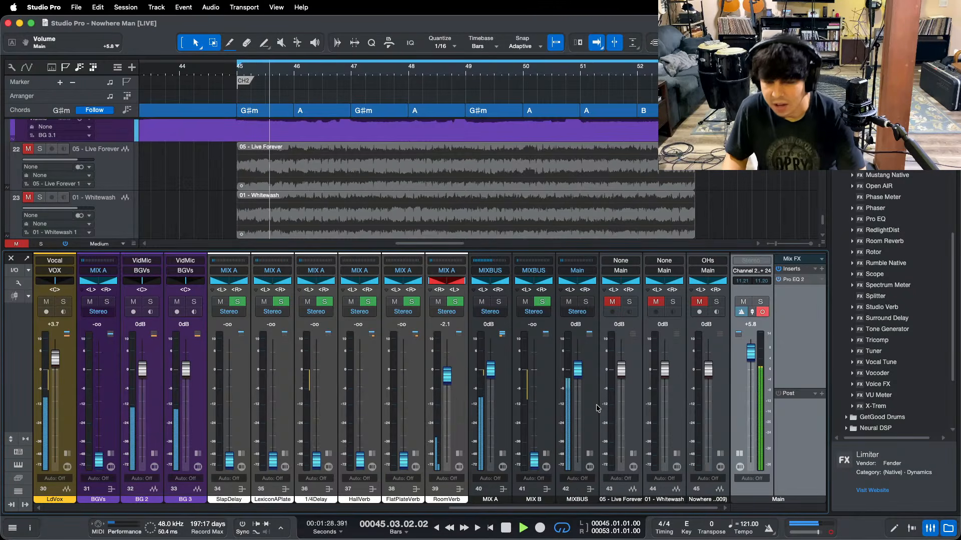
pyautogui.click(656, 302)
pyautogui.click(672, 302)
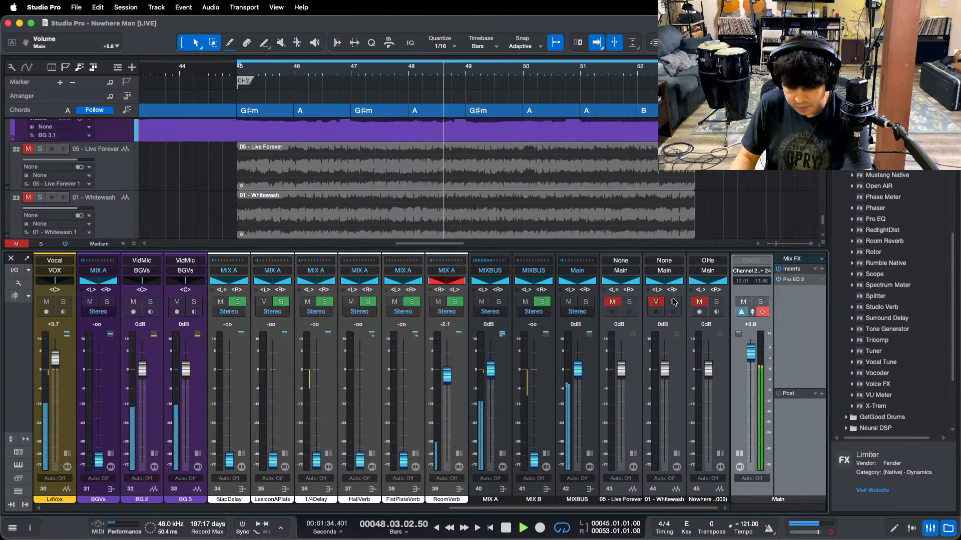
pyautogui.click(674, 302)
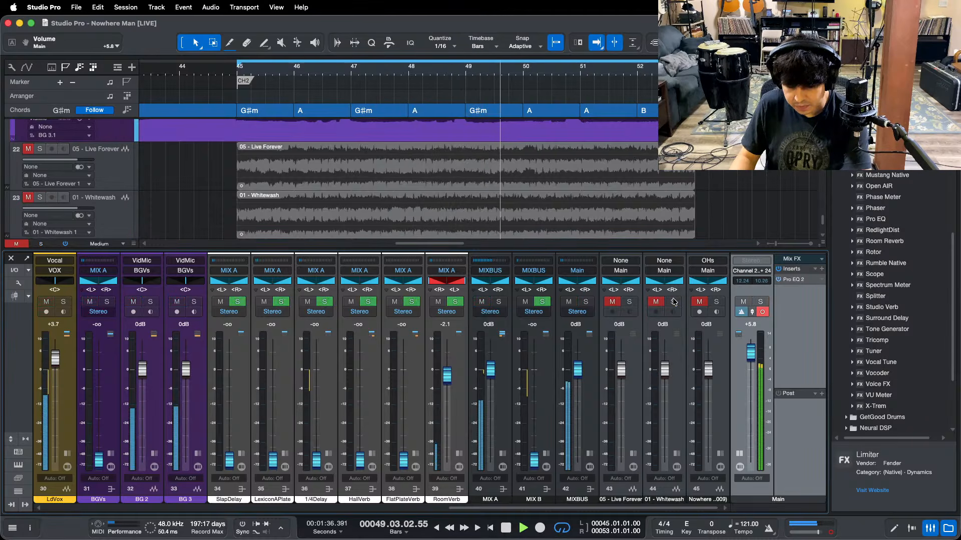
pyautogui.click(674, 302)
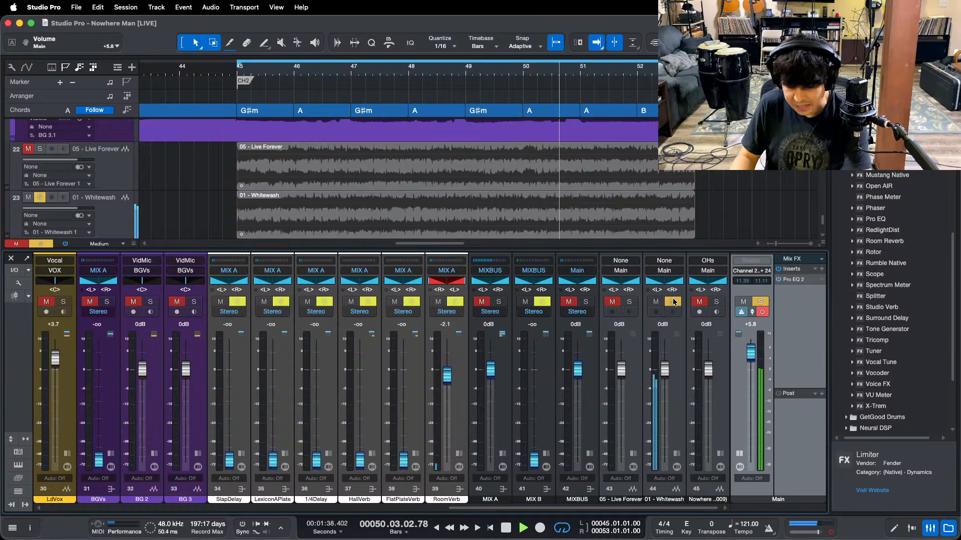
pyautogui.press('KP_1')
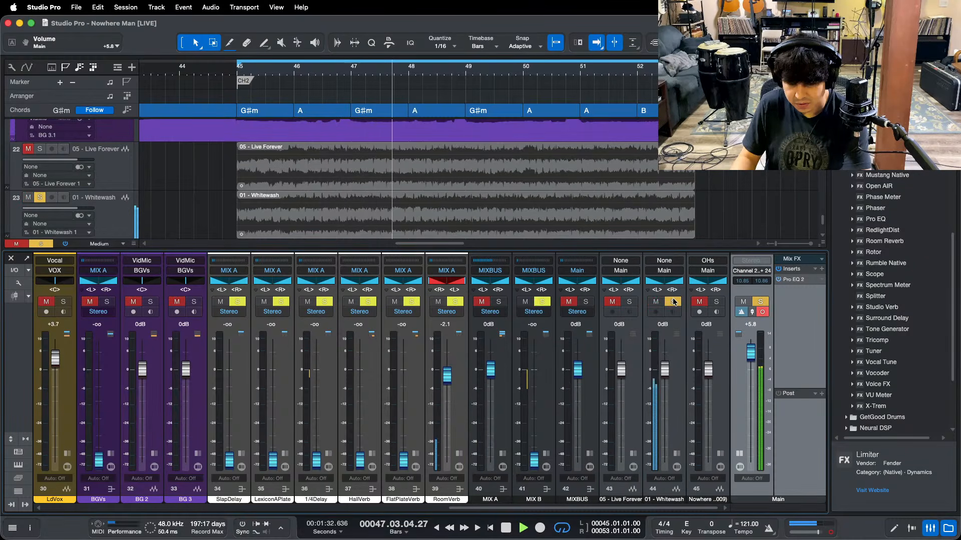
pyautogui.click(673, 302)
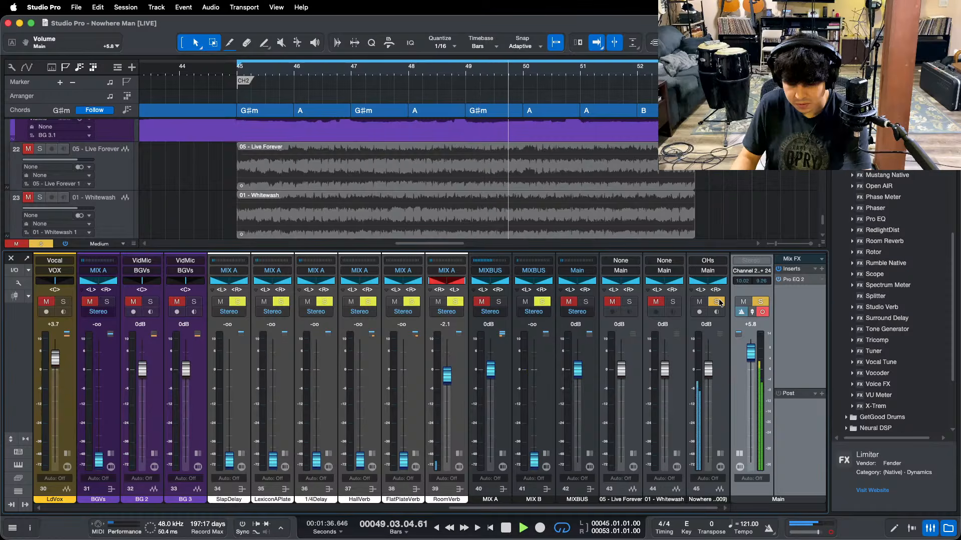
# Step: Play the second chorus with the Nowhere reference soloed, switch back to the mix and stop playback
pyautogui.press('space')
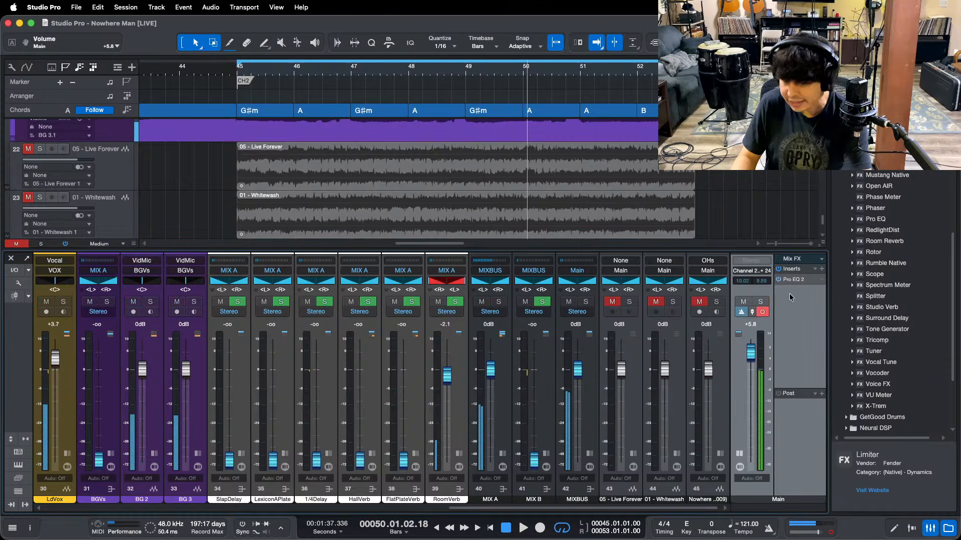
pyautogui.click(717, 302)
pyautogui.press('space')
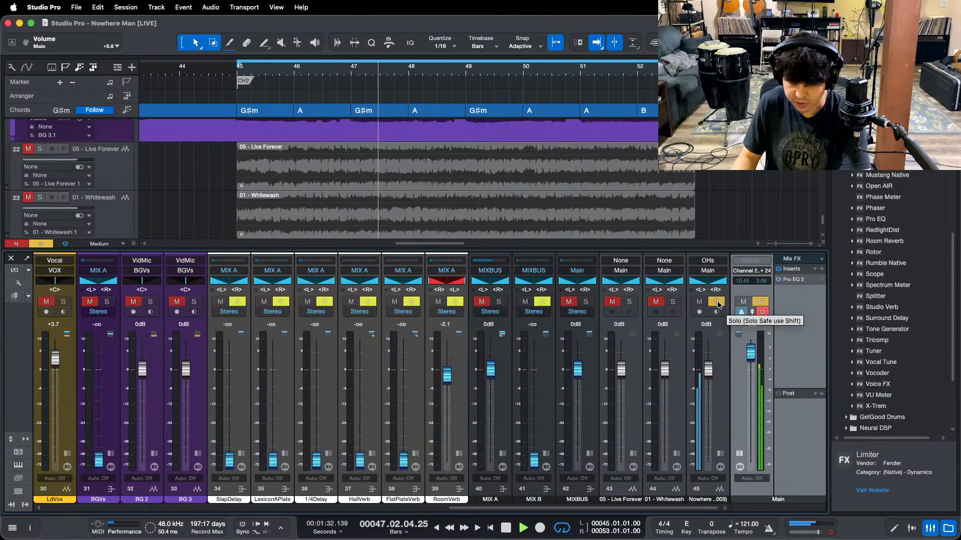
pyautogui.click(717, 302)
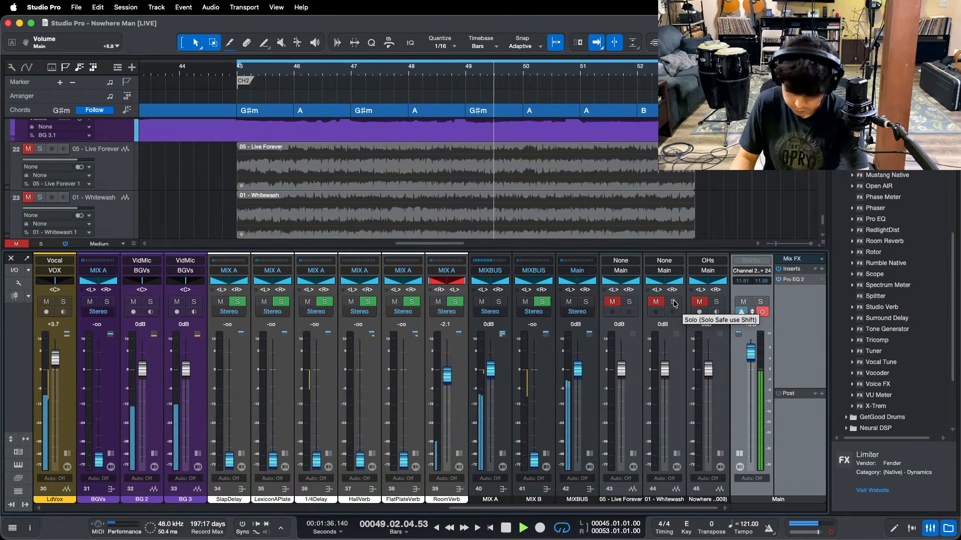
pyautogui.press('space')
# Step: In the Main channel's Pro EQ 2, set the high cut to 49.1 Hz and turn off the low cut
pyautogui.click(794, 279)
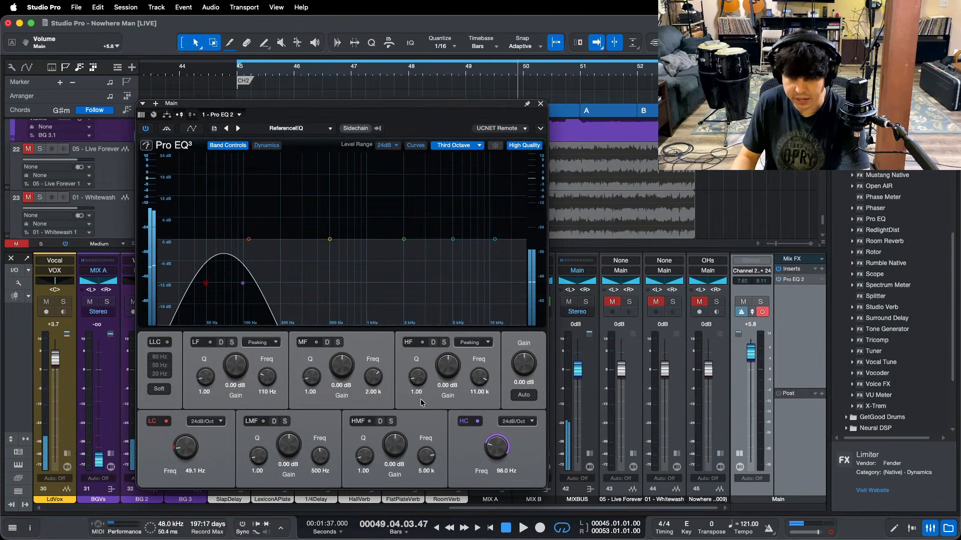
pyautogui.moveTo(496, 447); pyautogui.dragTo(497, 470)
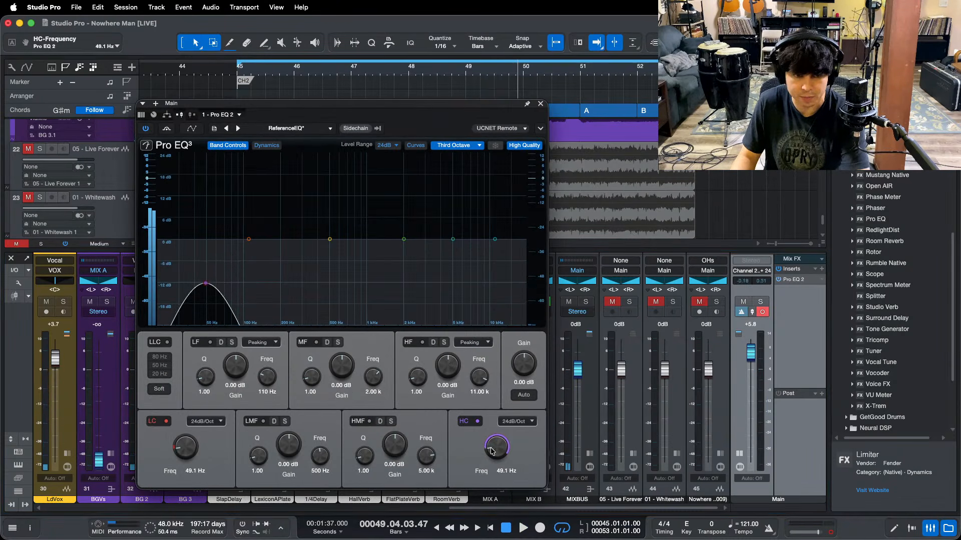
pyautogui.click(166, 420)
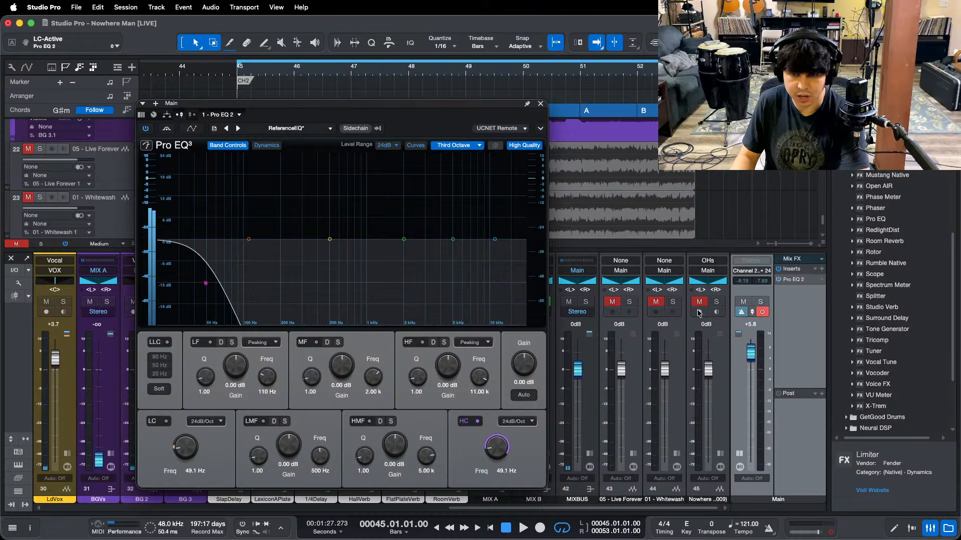
# Step: Compare the sub-bass of the mix and the 01 - Whitewash reference on the Main EQ's spectrum, and close the EQ
pyautogui.press('space')
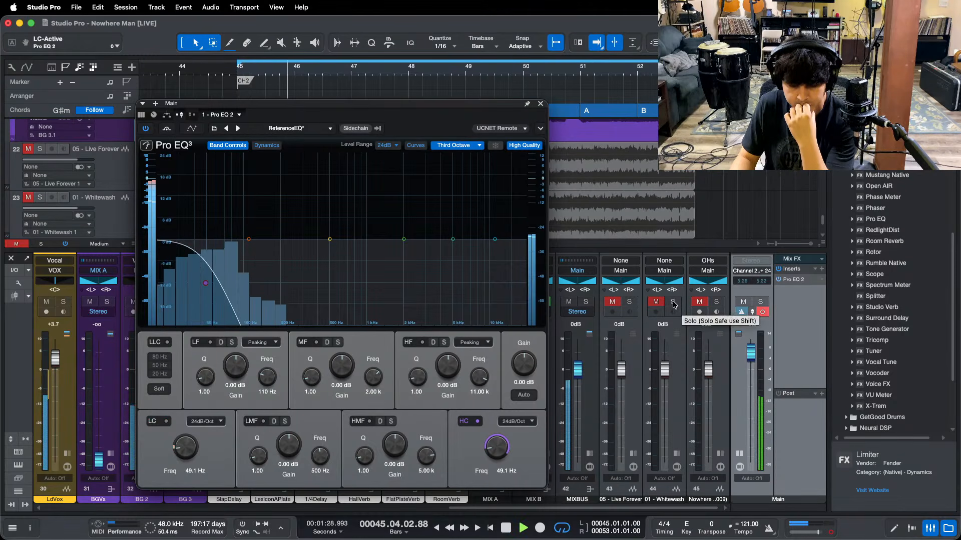
pyautogui.click(674, 302)
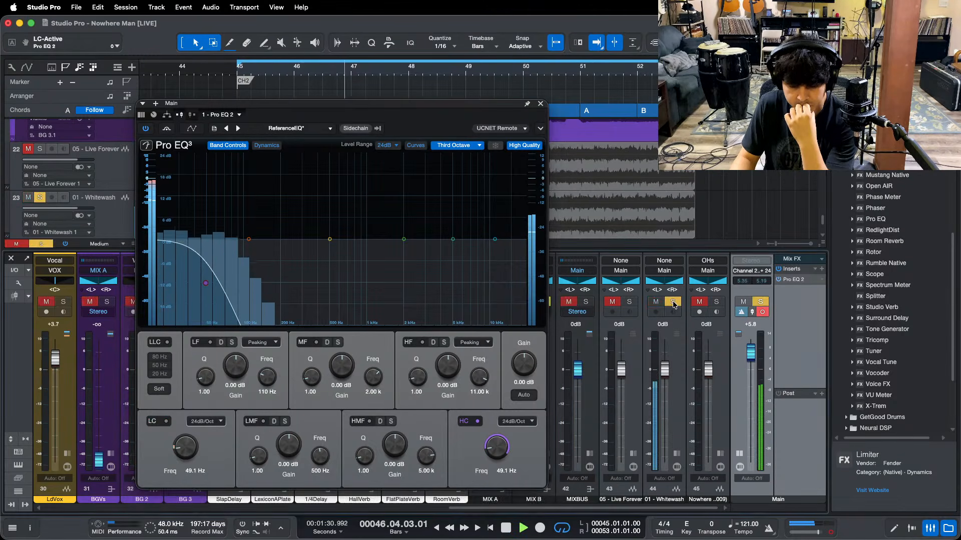
pyautogui.click(673, 303)
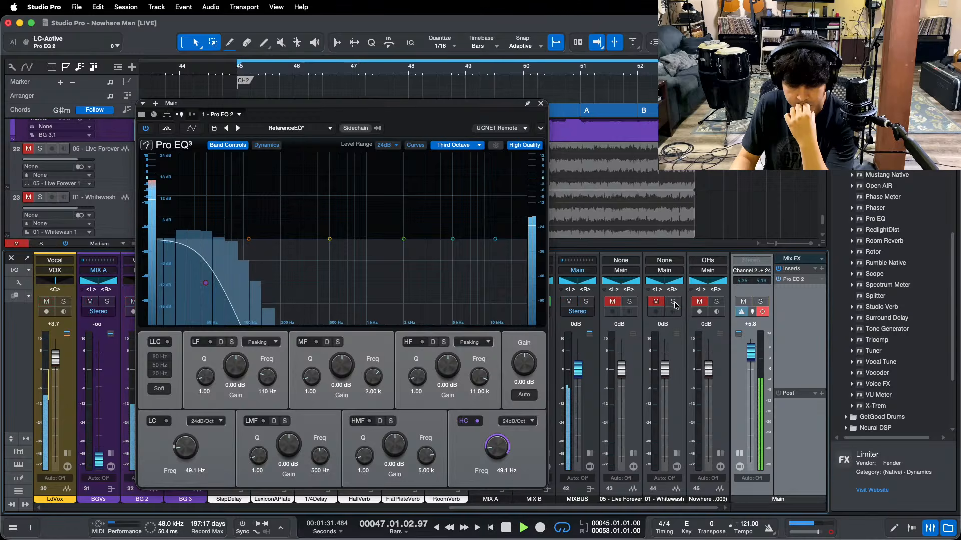
pyautogui.click(540, 104)
# Step: Enable the low cut in the KickLvl channel's Pro EQ 2 and set its frequency to 28.3 Hz
pyautogui.hscroll(-10, 214, 463)
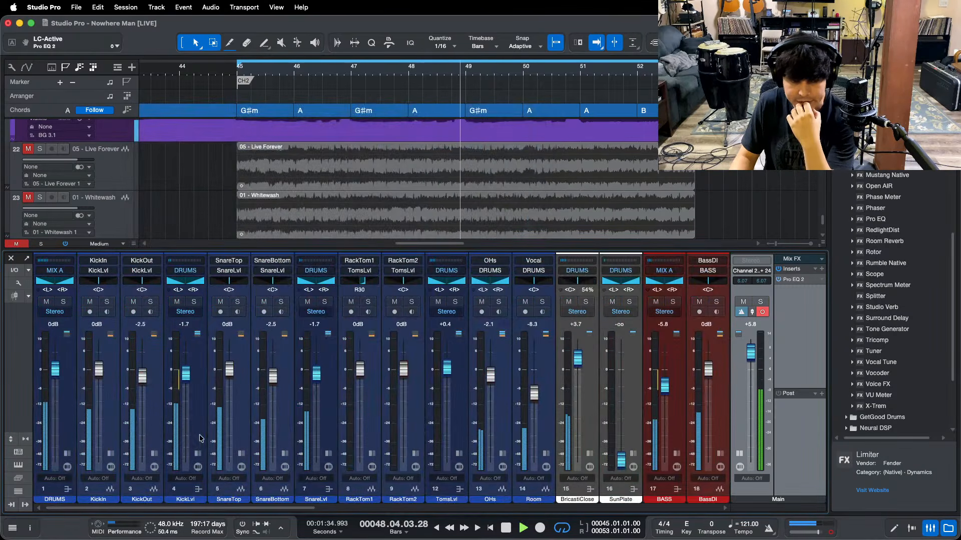
pyautogui.click(198, 489)
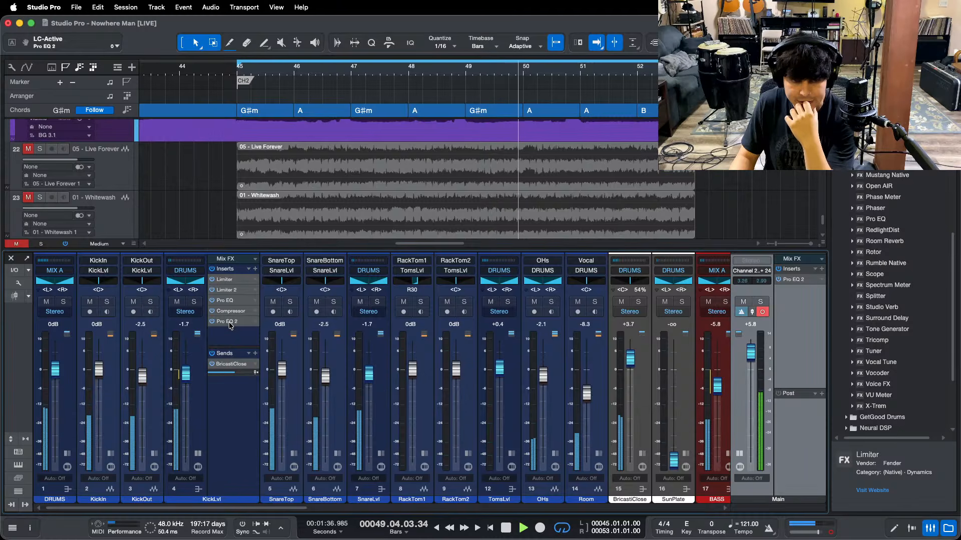
pyautogui.click(226, 321)
pyautogui.moveTo(349, 306); pyautogui.dragTo(292, 450)
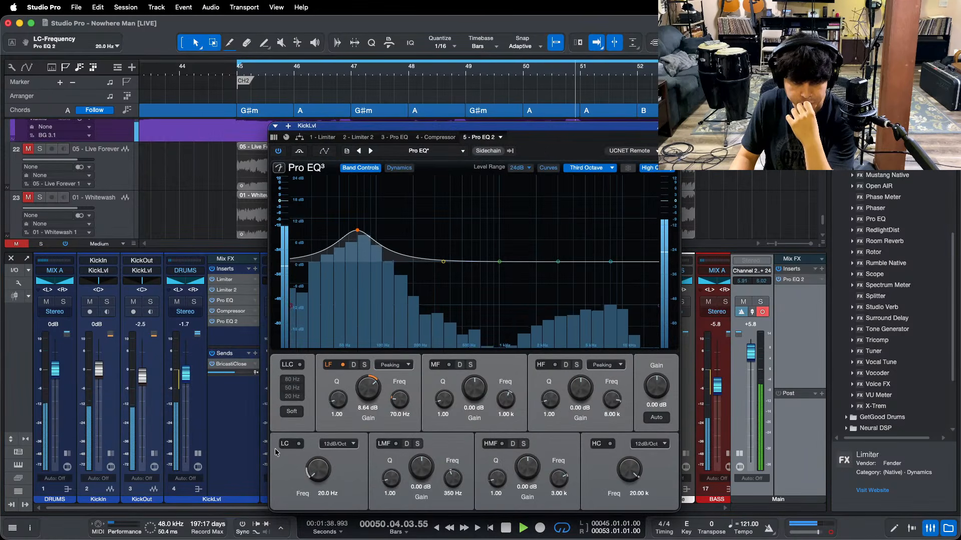
pyautogui.click(292, 448)
pyautogui.scroll(2, 322, 465)
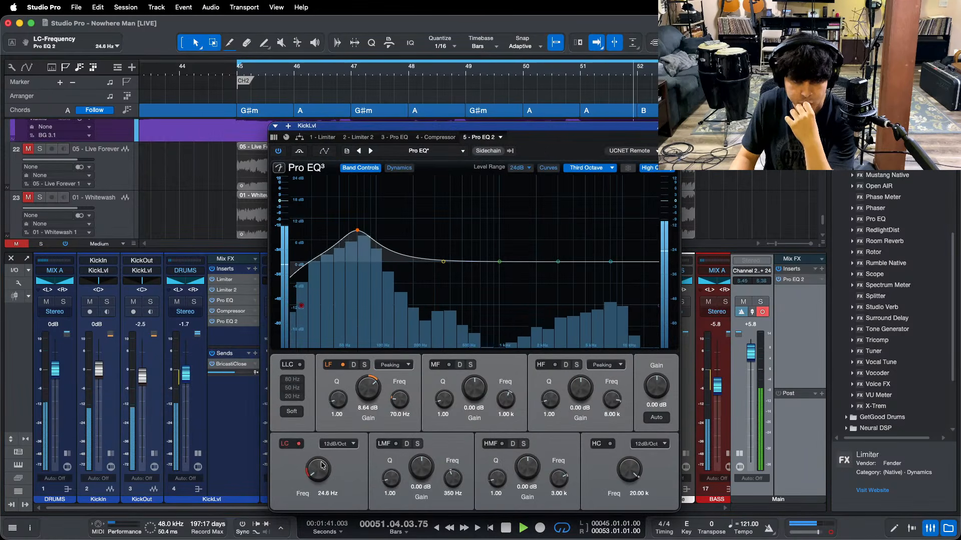
pyautogui.scroll(1, 322, 465)
# Step: Check the mix's low end against the 01 - Whitewash and Nowhere references by soloing each in turn during playback
pyautogui.hscroll(10, 150, 375)
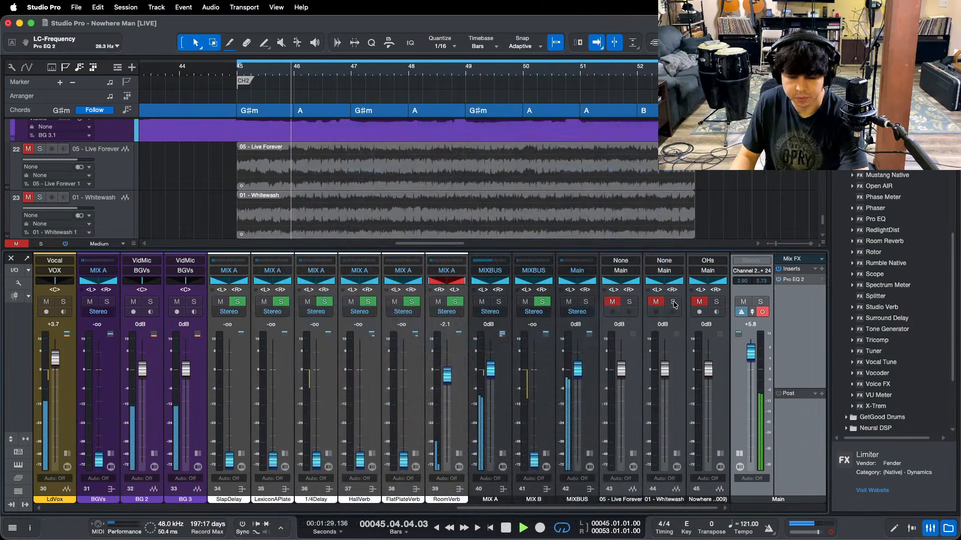
pyautogui.click(673, 302)
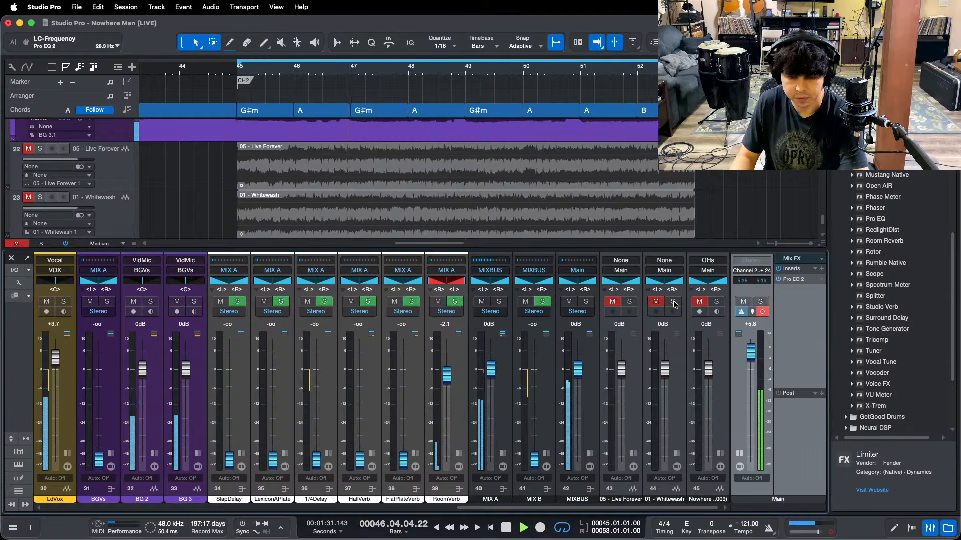
pyautogui.click(673, 301)
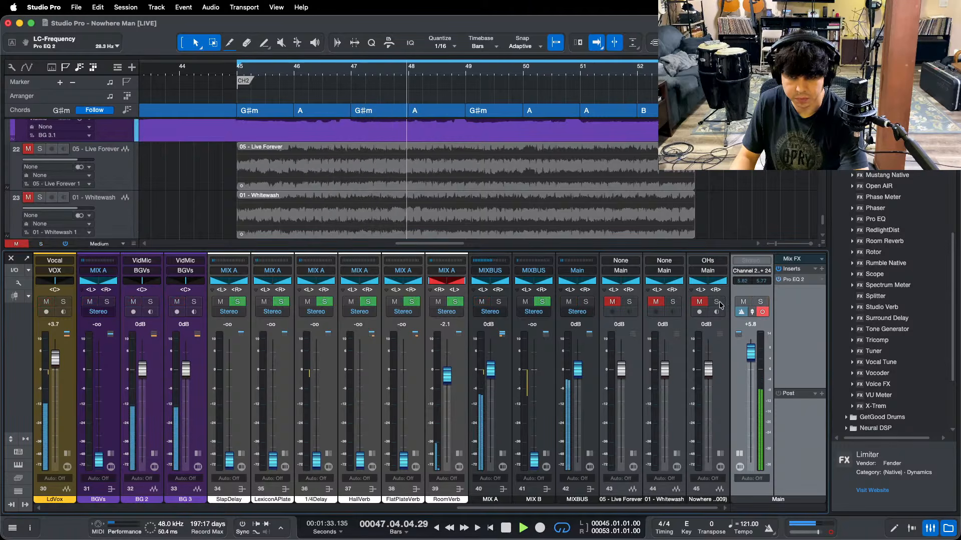
pyautogui.click(717, 302)
pyautogui.click(717, 303)
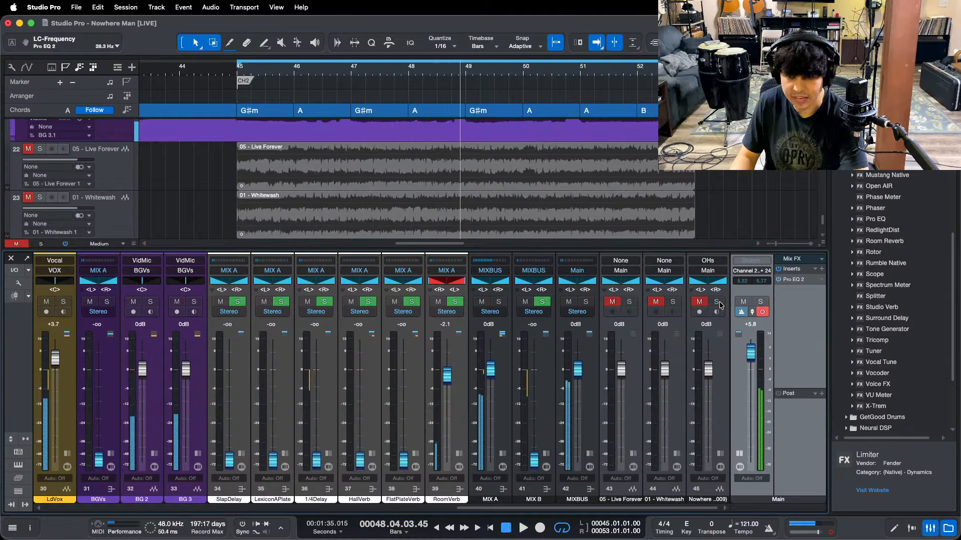
pyautogui.press('space')
pyautogui.moveTo(496, 537)
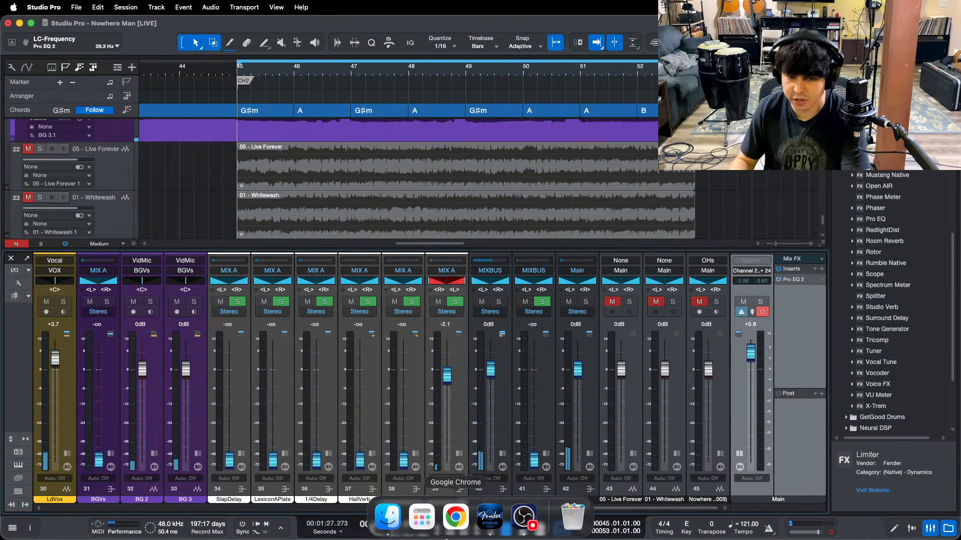
pyautogui.click(524, 518)
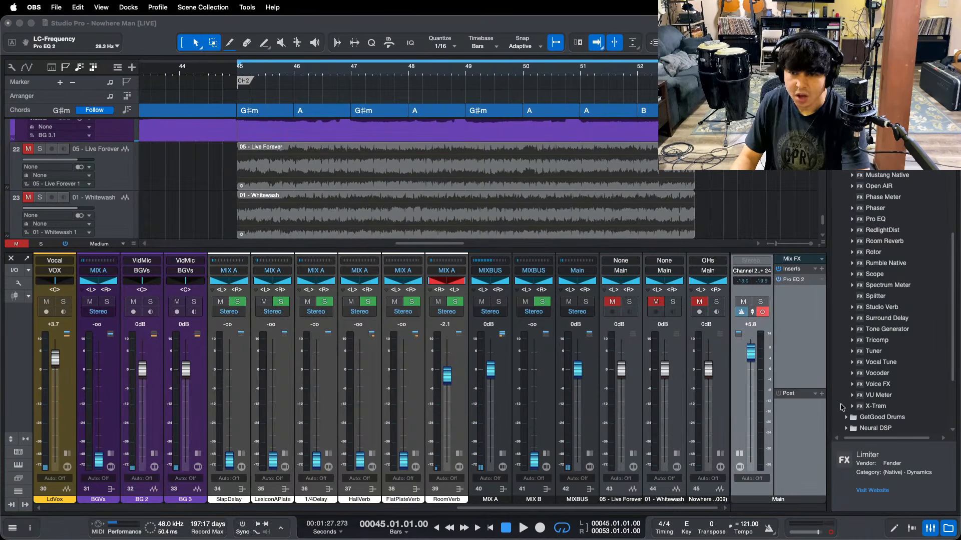
pyautogui.click(794, 349)
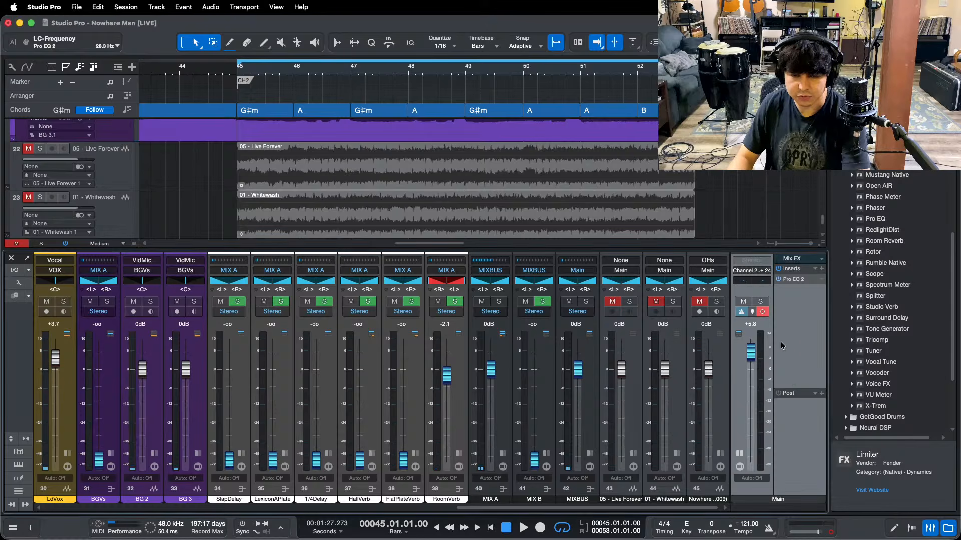
# Step: Play the looped section and compare the mix's filtered low end with the 01 - Whitewash reference by switching its solo on and off
pyautogui.press('space')
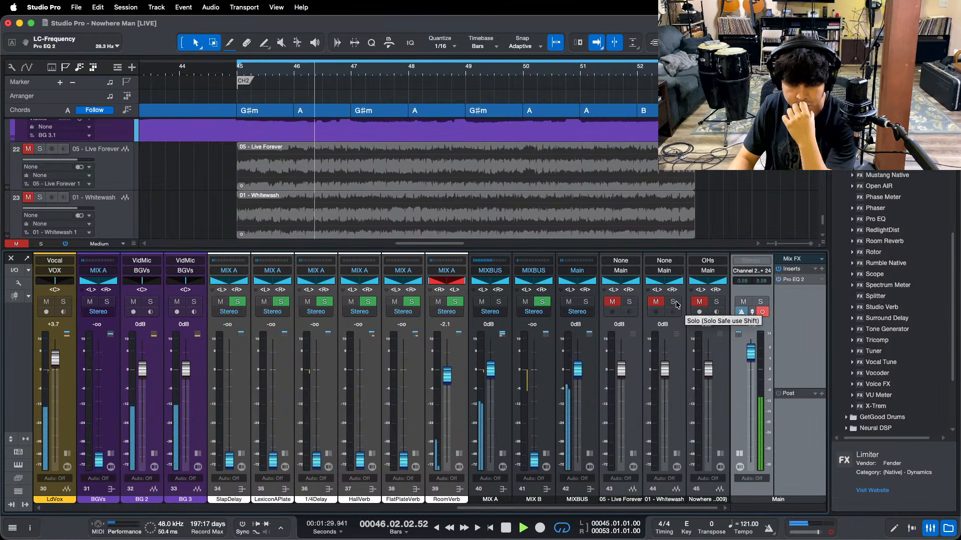
pyautogui.click(674, 302)
pyautogui.click(676, 301)
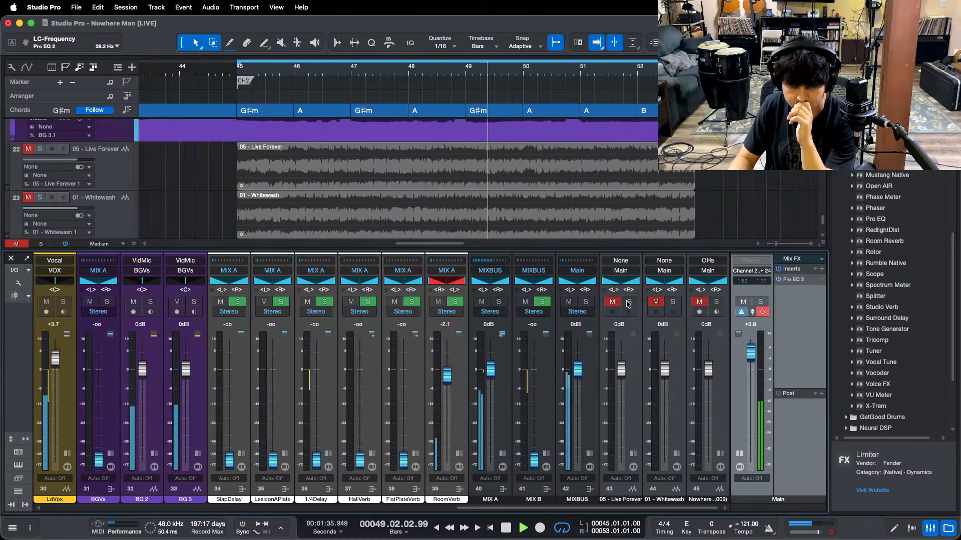
pyautogui.click(673, 301)
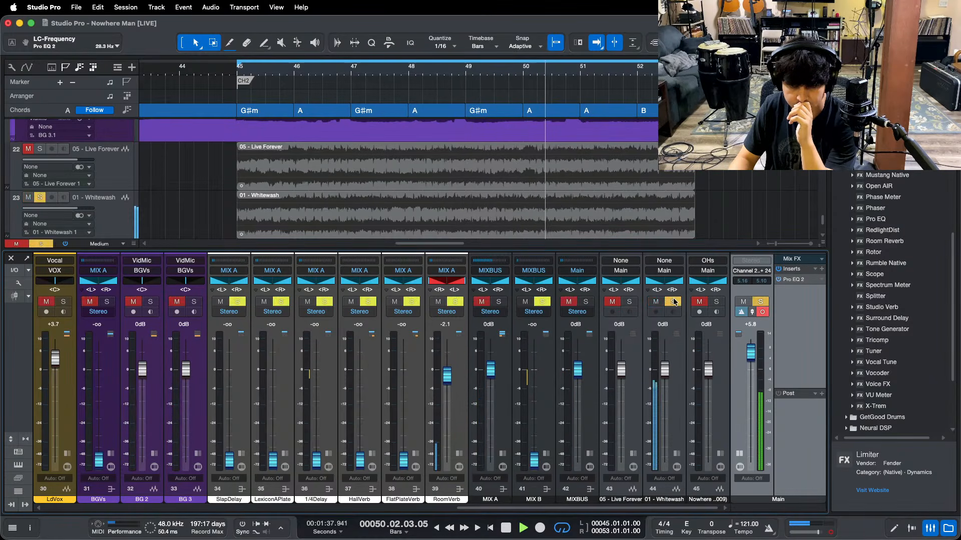
pyautogui.click(673, 301)
pyautogui.hotkey('shift', 'm')
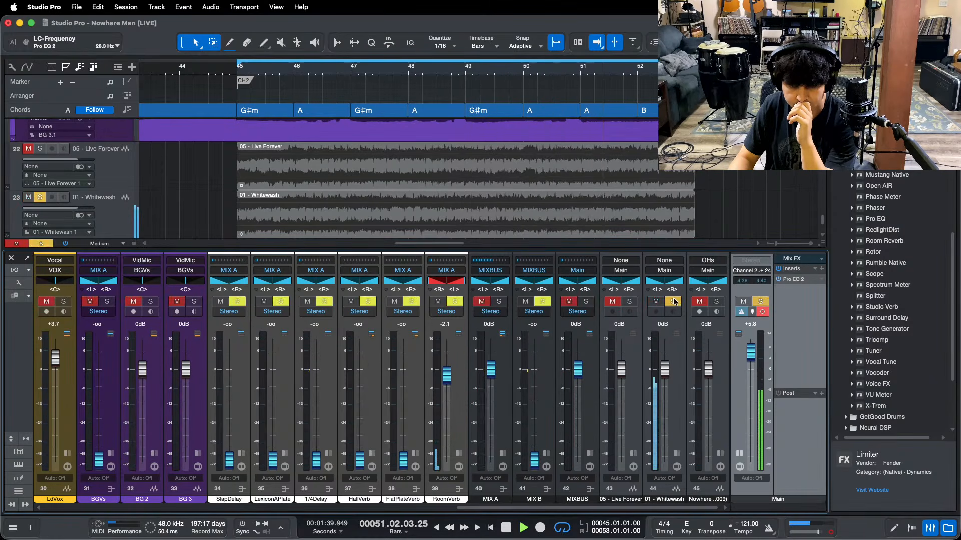
# Step: Save the song and reset the Main channel's fader to 0 dB
pyautogui.press('super+s')
pyautogui.keyDown('alt'); pyautogui.click(751, 353); pyautogui.keyUp('alt')
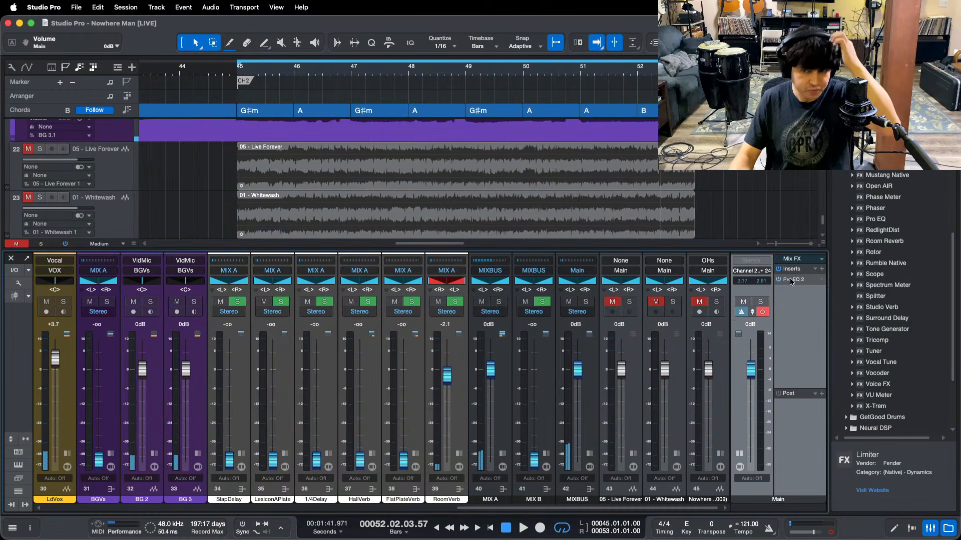
# Step: In the Main channel's Pro EQ 2, move the high cut to 9.91 kHz and turn it off, and enable the low cut at 7.99 kHz
pyautogui.click(792, 281)
pyautogui.moveTo(205, 284); pyautogui.dragTo(489, 281)
pyautogui.doubleClick(489, 281)
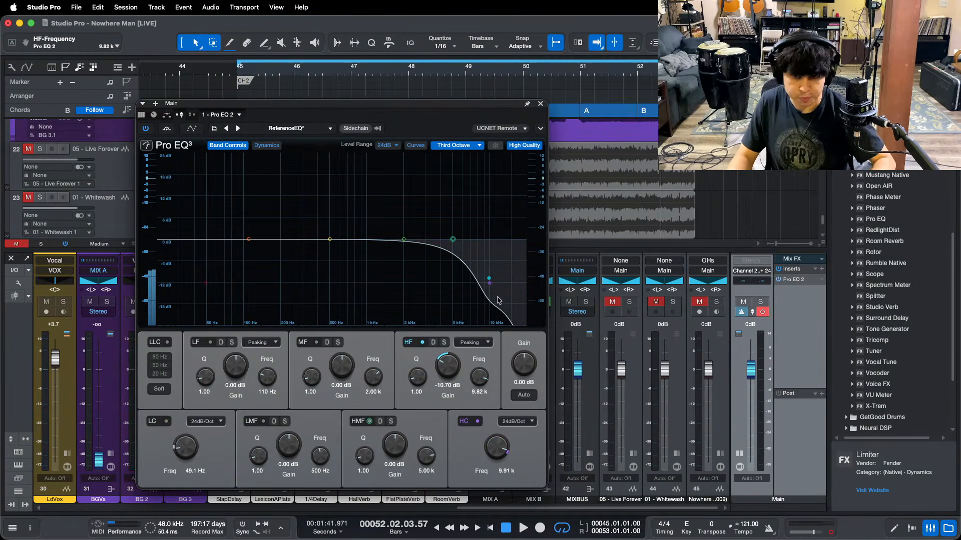
pyautogui.press('super+z')
pyautogui.moveTo(206, 289); pyautogui.dragTo(478, 288)
pyautogui.doubleClick(478, 287)
pyautogui.doubleClick(478, 284)
pyautogui.doubleClick(489, 284)
pyautogui.press('space')
pyautogui.press('space')
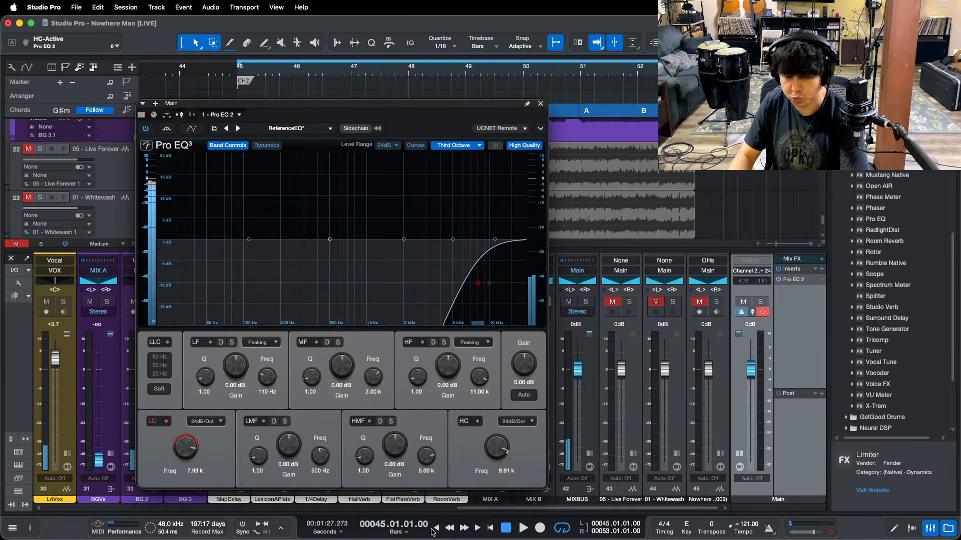
pyautogui.click(524, 529)
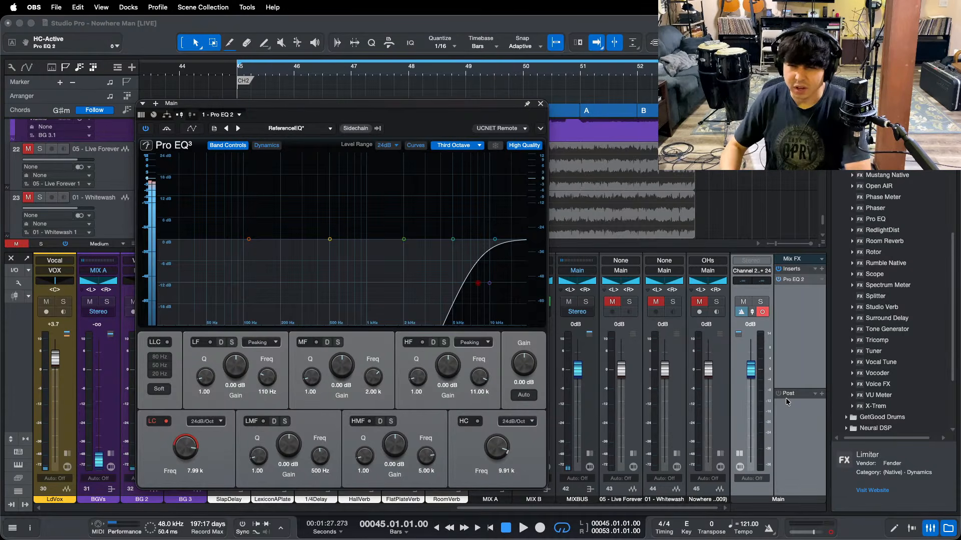
pyautogui.click(801, 386)
# Step: Compare the high end of the mix and the 05 - Live Forever reference on the Main EQ's spectrum by toggling the reference's solo
pyautogui.press('space')
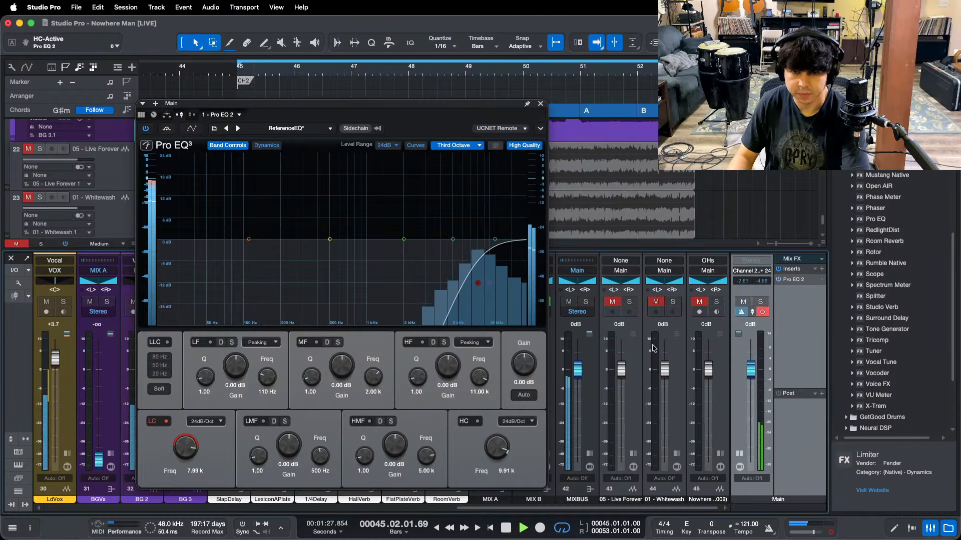
pyautogui.click(629, 302)
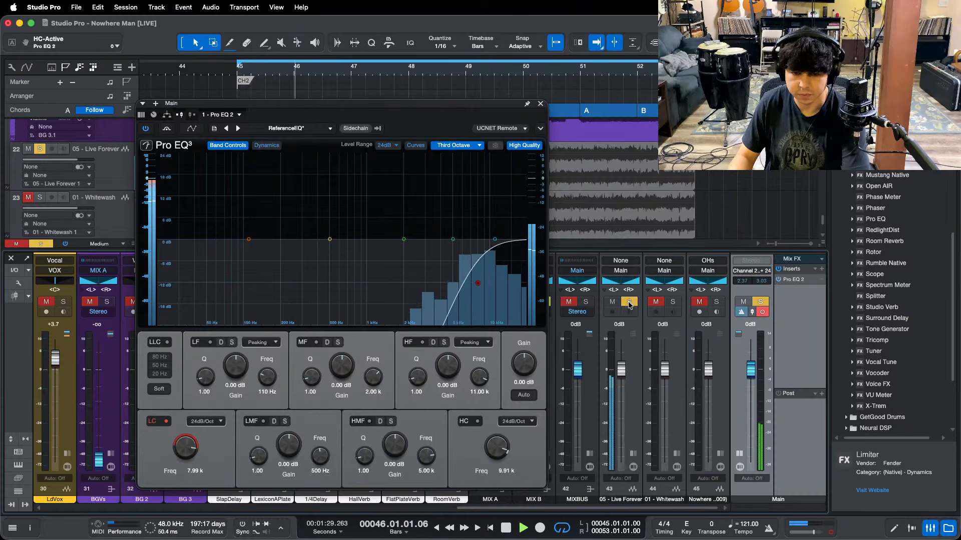
pyautogui.press('space')
pyautogui.press('e')
pyautogui.click(629, 301)
pyautogui.press('space')
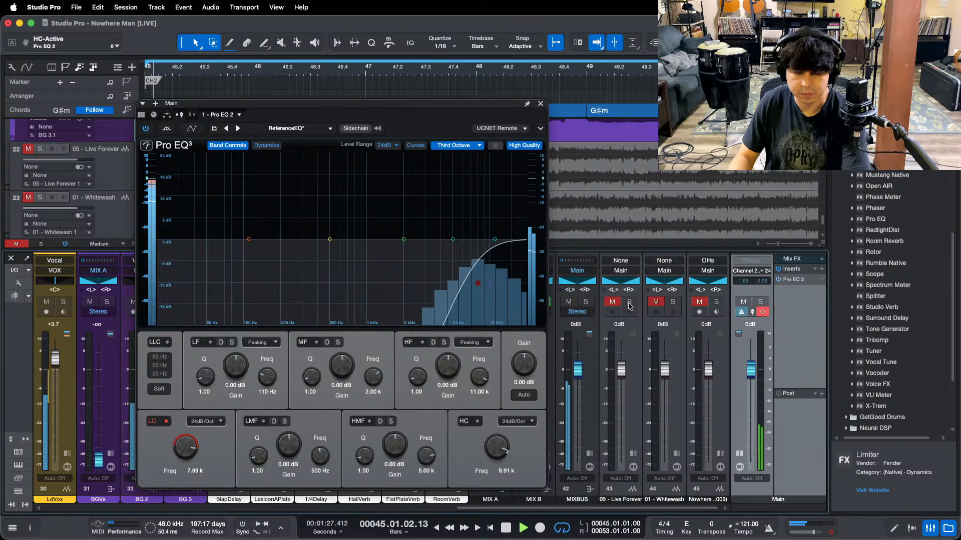
pyautogui.click(629, 302)
pyautogui.click(629, 302)
pyautogui.press('space')
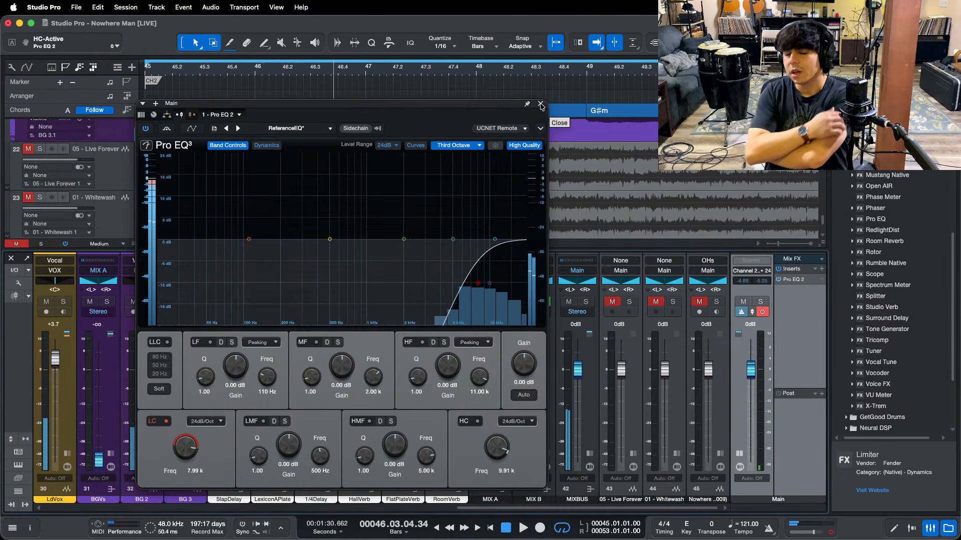
# Step: Compare the mix's high end with the Nowhere reference by soloing it during playback, and leave the reference muted
pyautogui.press('space')
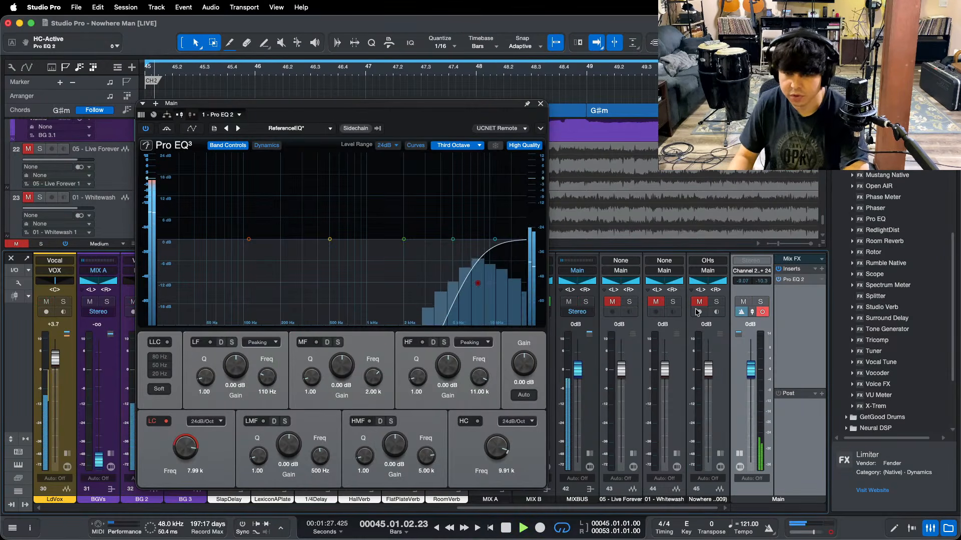
pyautogui.click(699, 302)
pyautogui.click(716, 302)
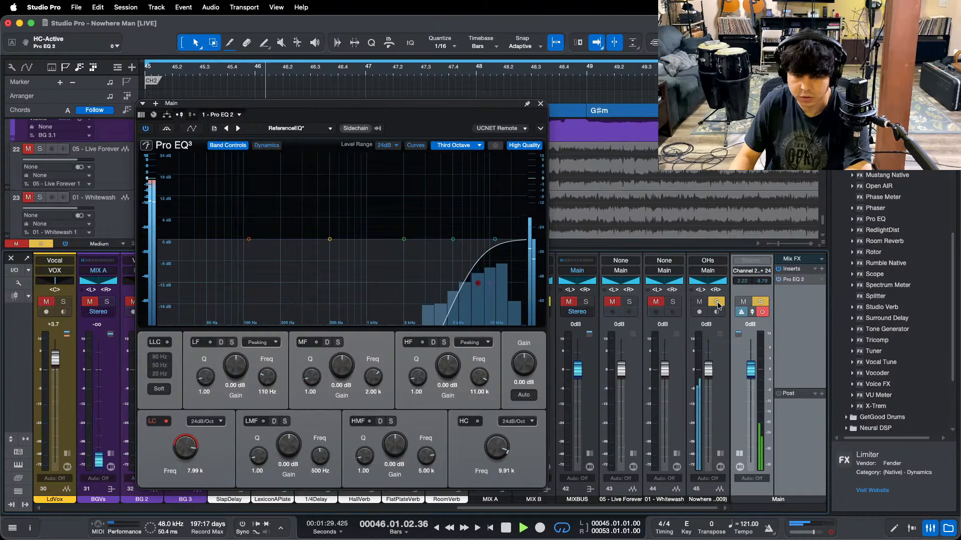
pyautogui.click(716, 302)
pyautogui.click(699, 301)
pyautogui.press('space')
# Step: Compare the mix's high end with the 01 - Whitewash reference by alternating its solo repeatedly during playback
pyautogui.press('space')
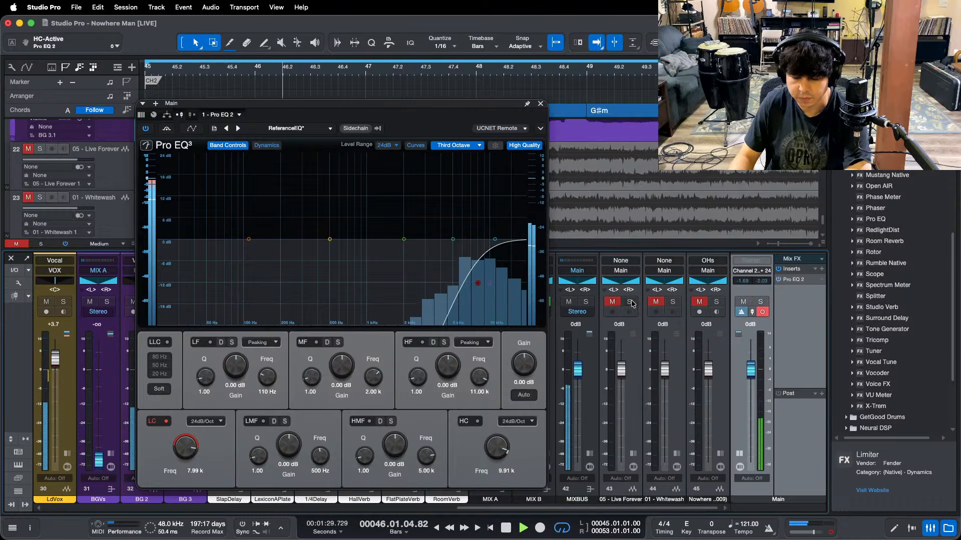
pyautogui.press('space')
pyautogui.press('space')
pyautogui.click(672, 304)
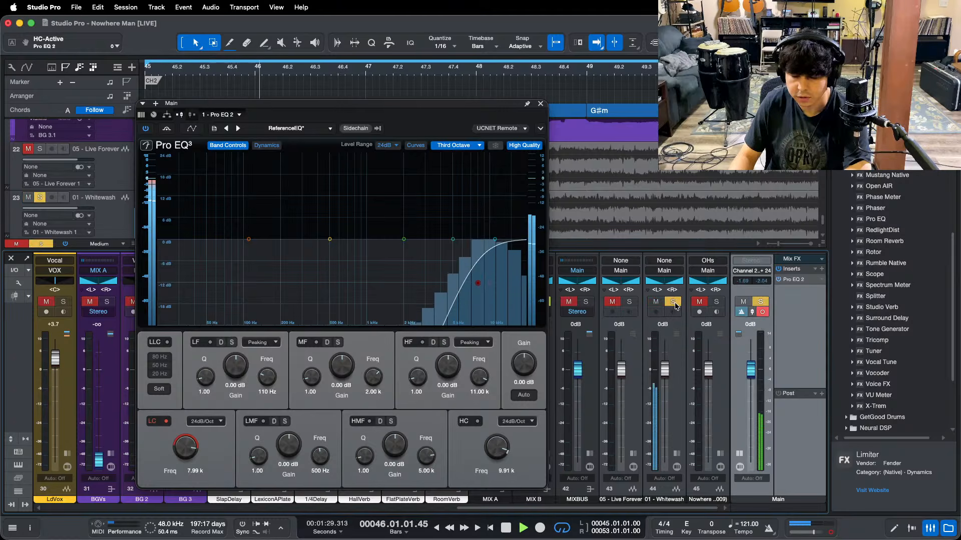
pyautogui.click(674, 305)
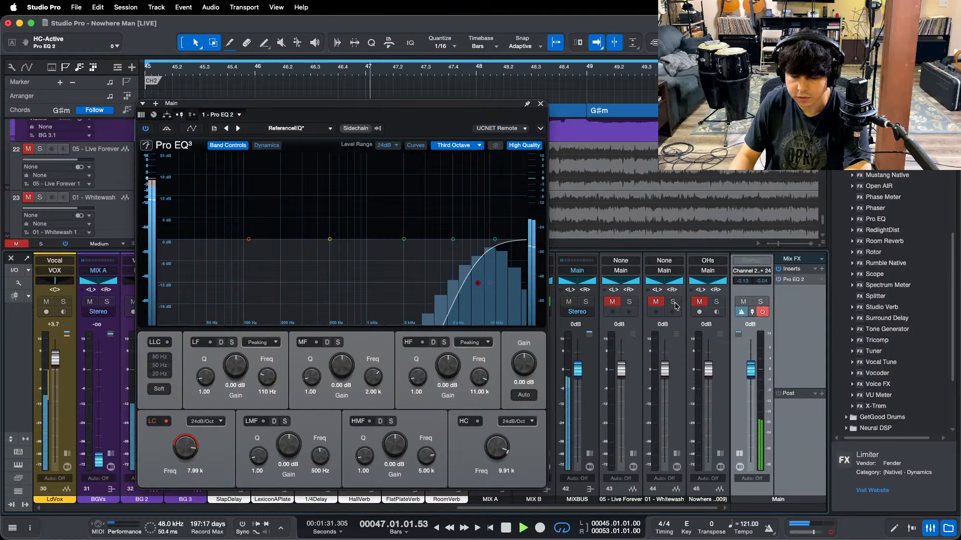
pyautogui.click(674, 305)
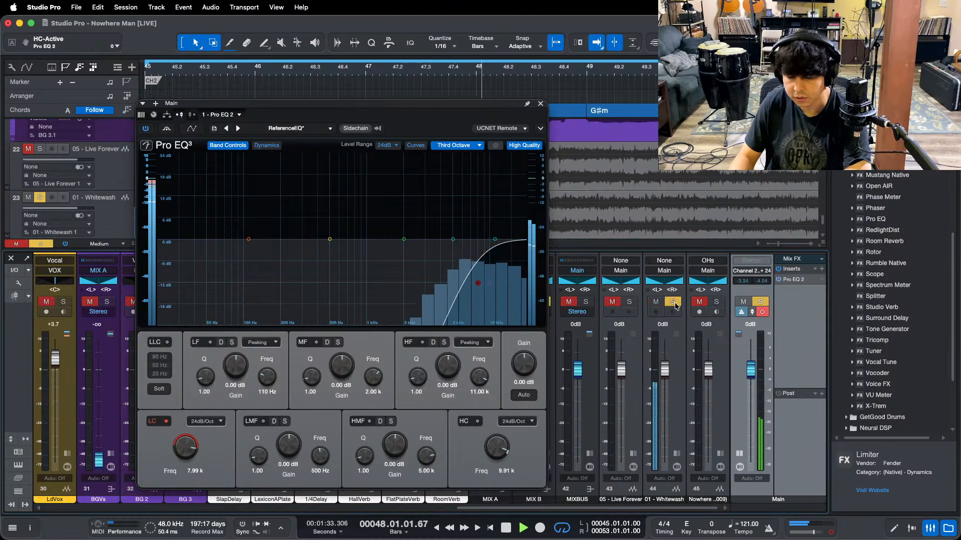
pyautogui.click(674, 305)
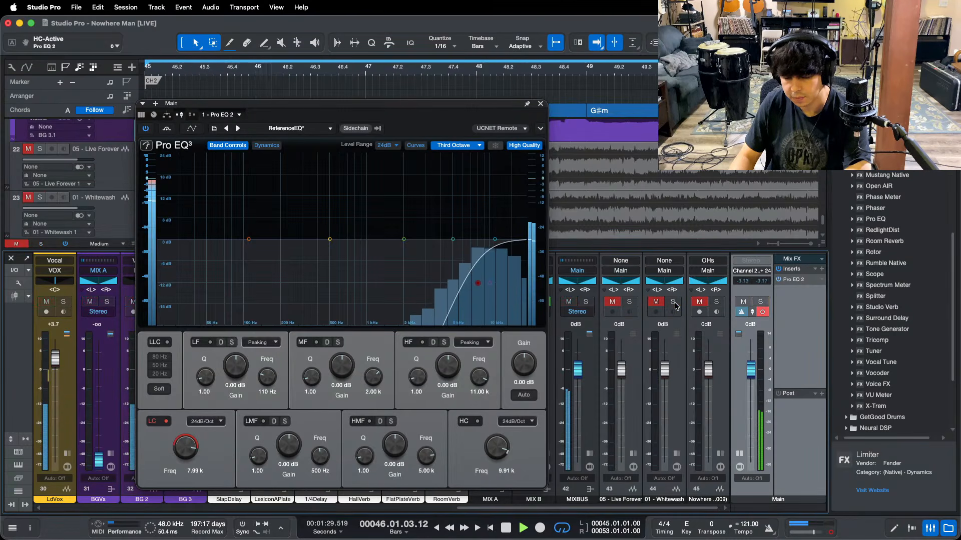
pyautogui.click(674, 305)
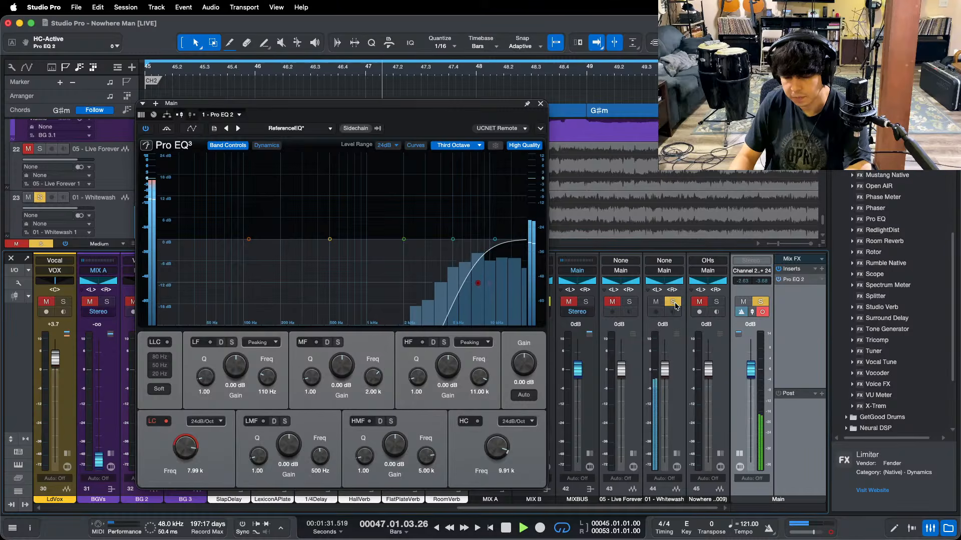
pyautogui.click(674, 306)
pyautogui.press('space')
# Step: Raise the HF gain in the SnareLvl channel's Pro EQ to 9.60 dB during playback
pyautogui.moveTo(553, 508); pyautogui.dragTo(240, 508)
pyautogui.click(121, 456)
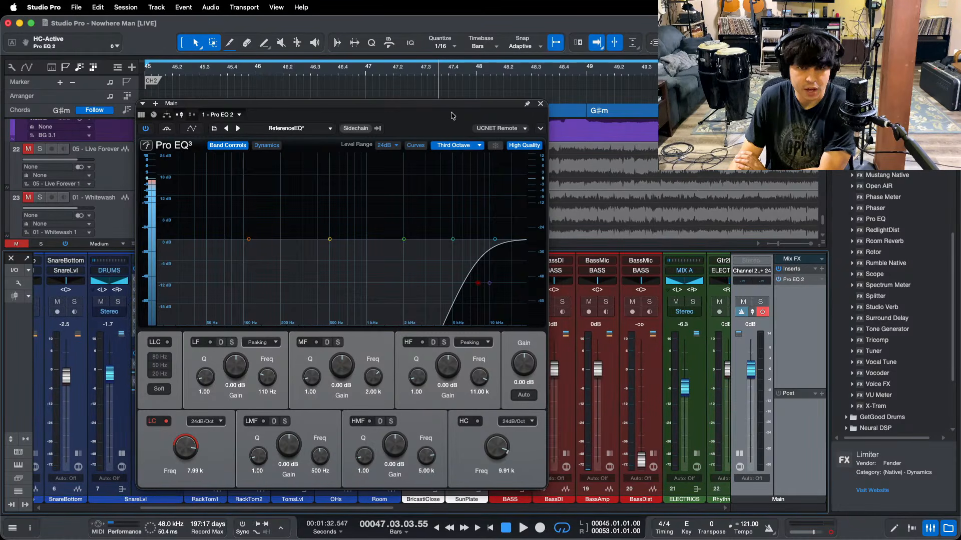
pyautogui.moveTo(451, 116); pyautogui.dragTo(566, 112)
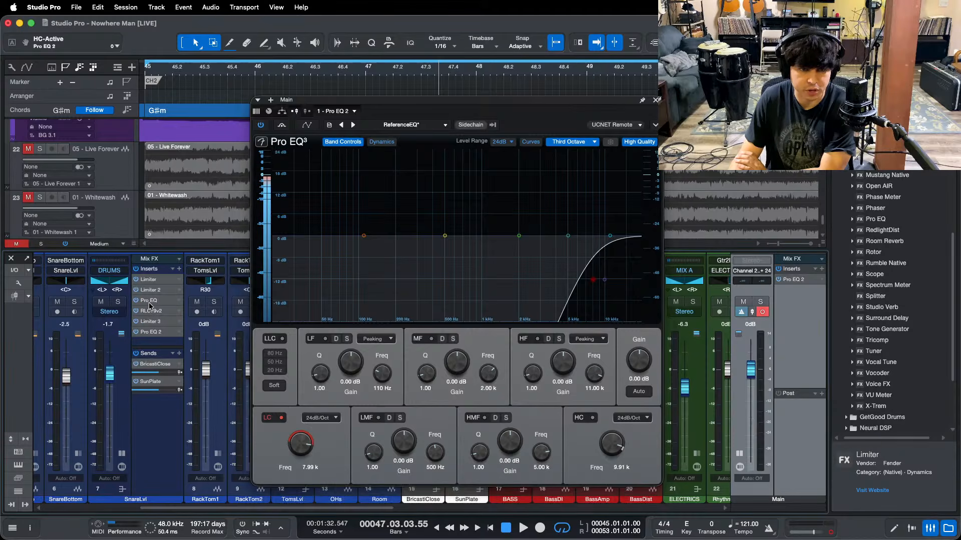
pyautogui.click(149, 301)
pyautogui.press('space')
pyautogui.scroll(1, 576, 366)
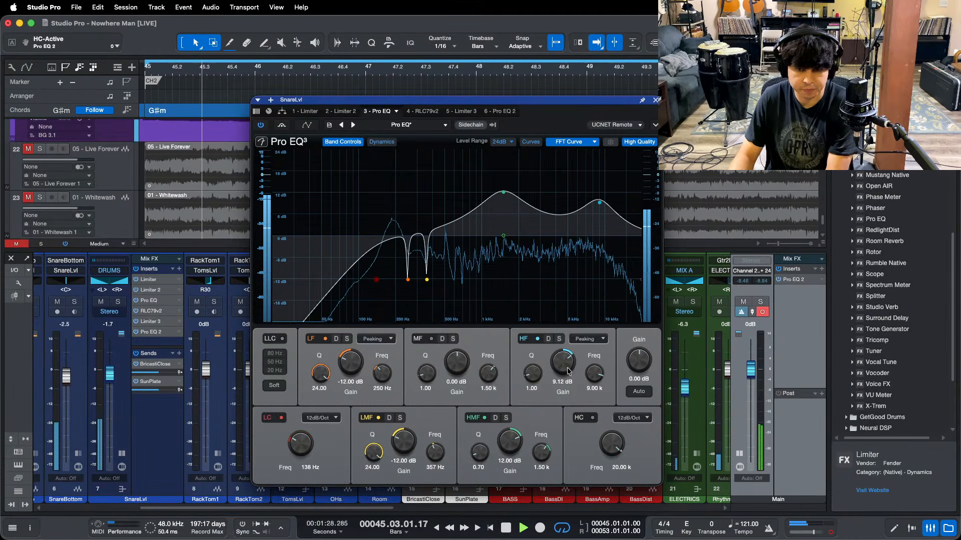
# Step: Check the brightened snare in the mix against the 01 - Whitewash reference and stop playback
pyautogui.moveTo(360, 507); pyautogui.dragTo(915, 428)
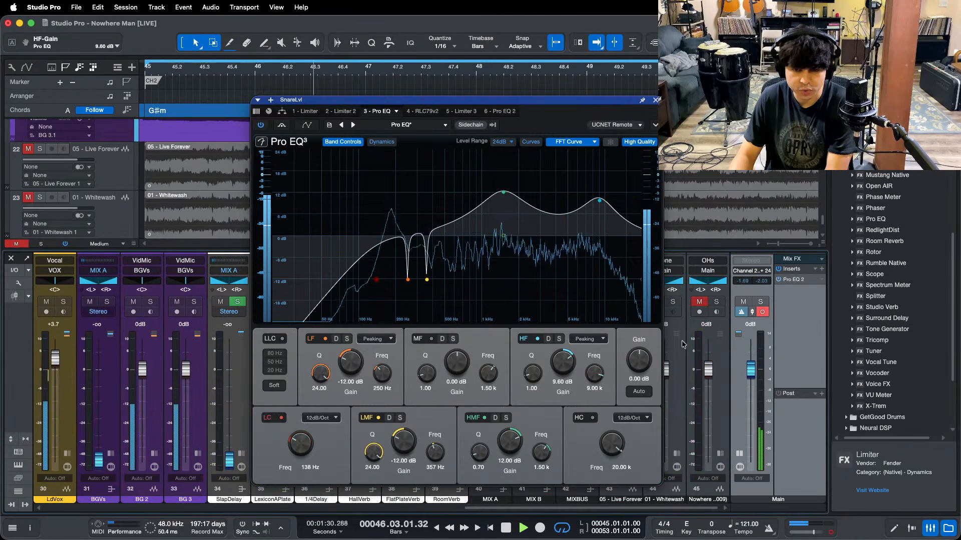
pyautogui.click(673, 302)
pyautogui.press('space')
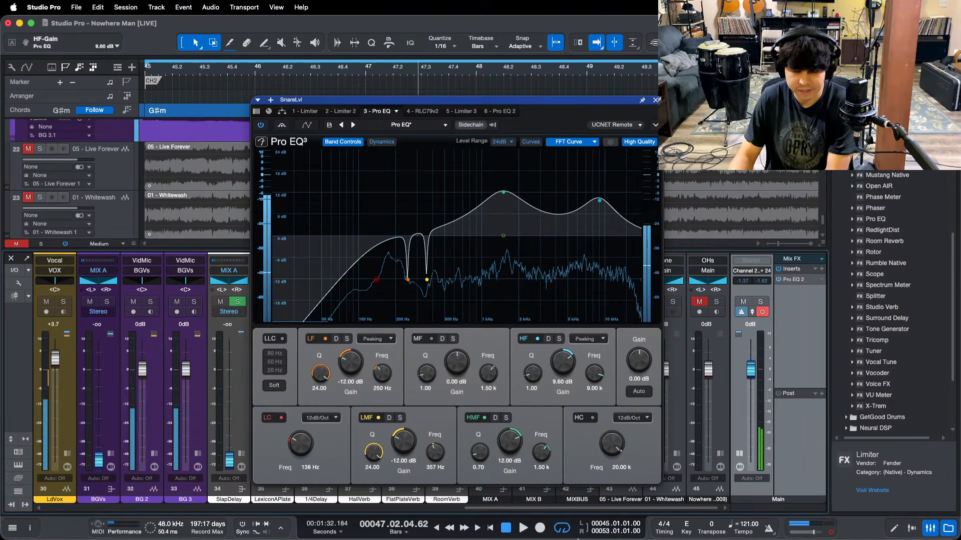
pyautogui.click(529, 520)
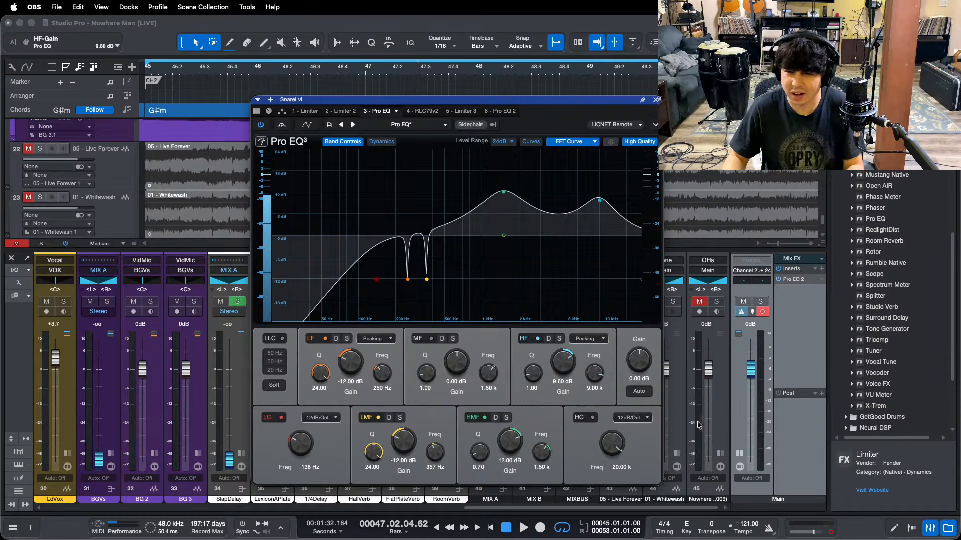
pyautogui.click(812, 410)
# Step: Compare the highs of the mix and the 01 - Whitewash reference again on the spectrum of the Main channel's Pro EQ 2
pyautogui.press('space')
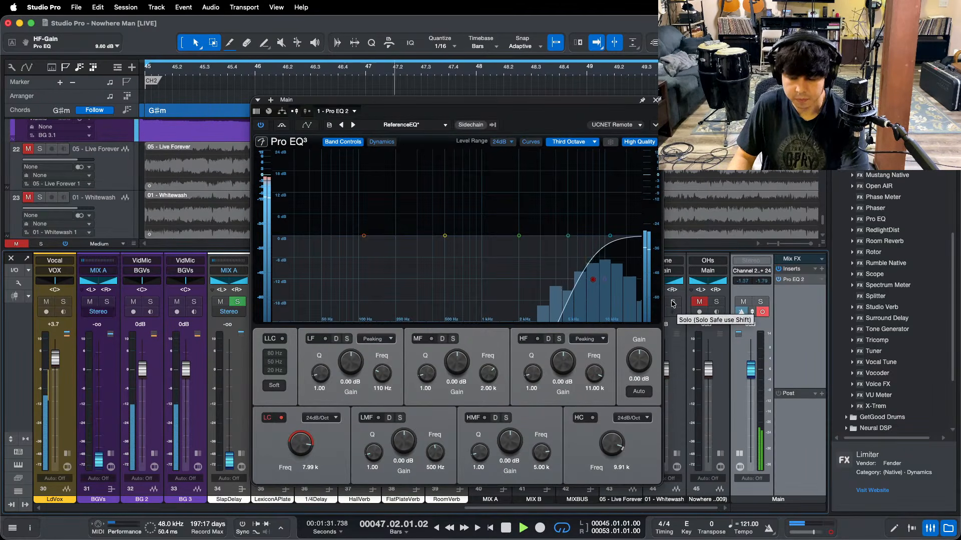
pyautogui.press('space')
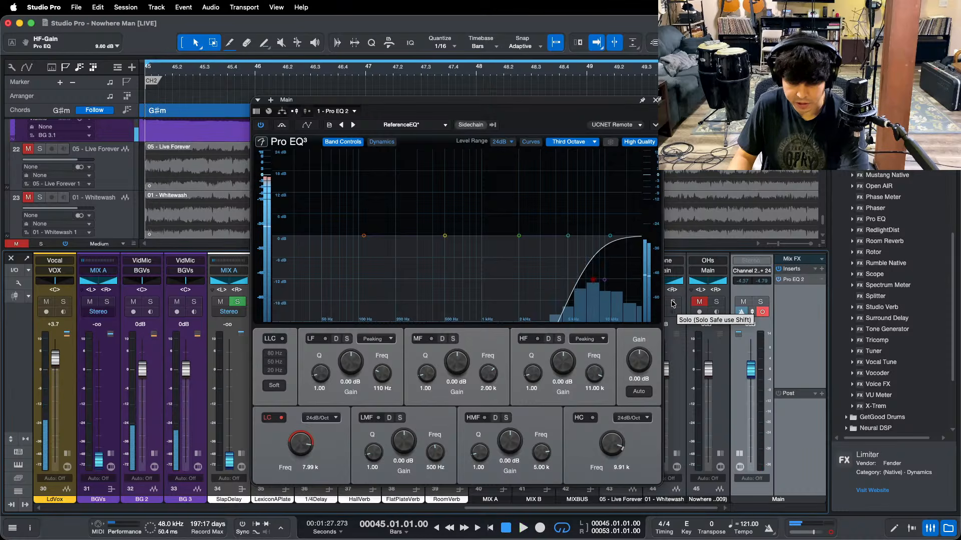
pyautogui.press('space')
pyautogui.click(673, 303)
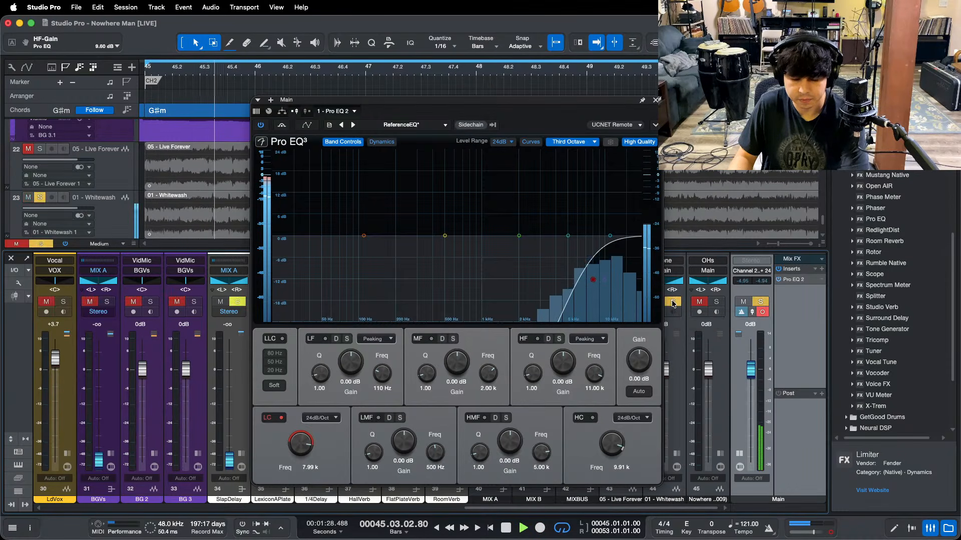
pyautogui.click(673, 304)
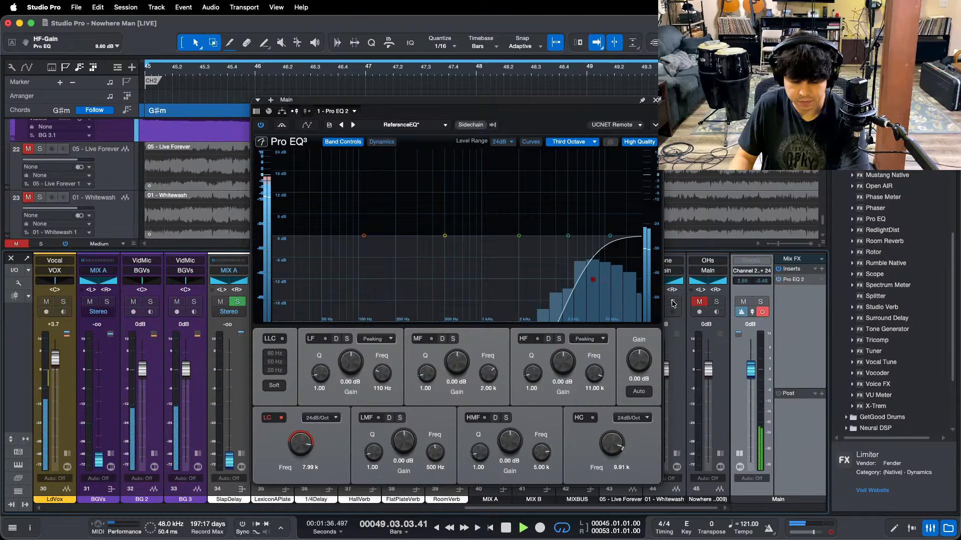
pyautogui.press('space')
# Step: Set the HMF gain in the KickLvl channel's Pro EQ to 2.40 dB and start playback
pyautogui.moveTo(555, 513); pyautogui.dragTo(130, 513)
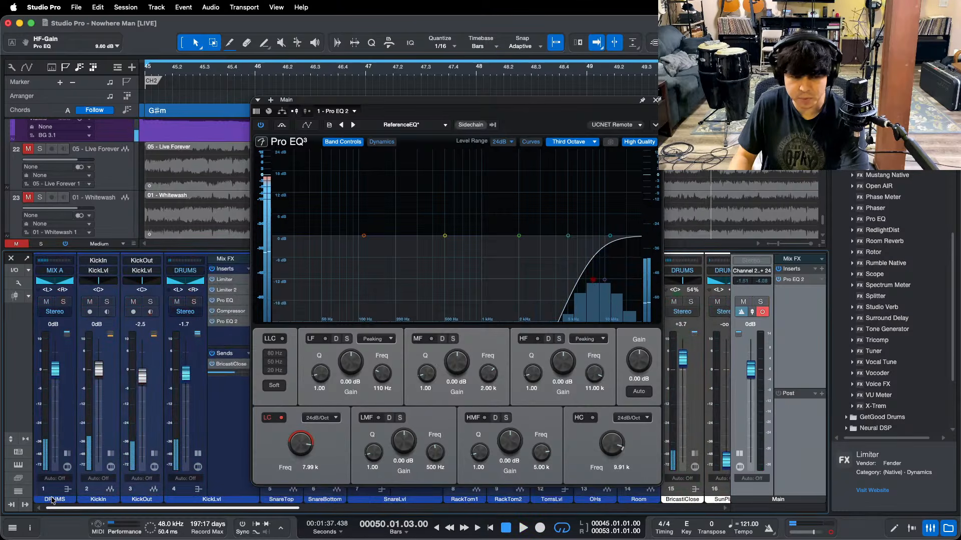
pyautogui.click(225, 300)
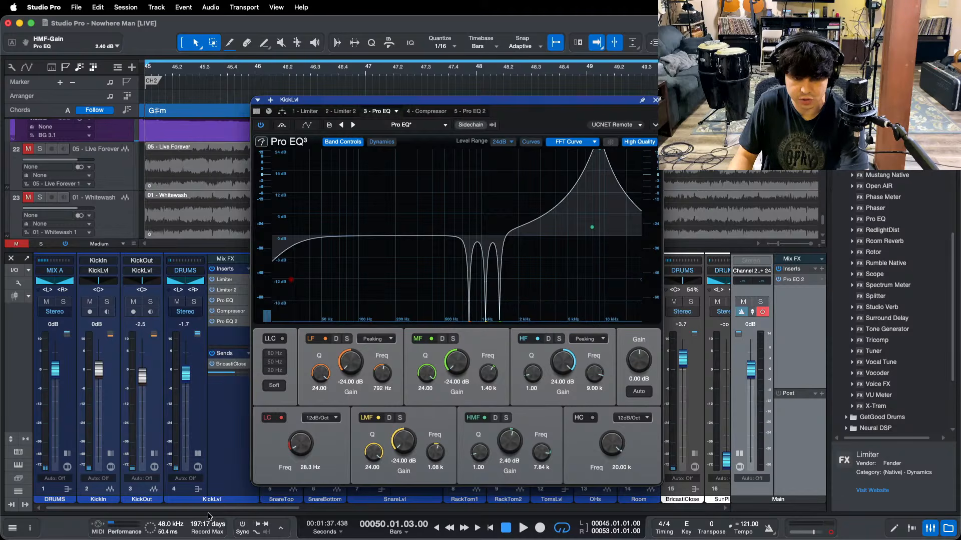
pyautogui.press('space')
# Step: Compare the mix with the 01 - Whitewash reference by alternating its solo, close the kick EQ and stop playback
pyautogui.click(322, 508)
pyautogui.moveTo(321, 508); pyautogui.dragTo(728, 508)
pyautogui.click(674, 302)
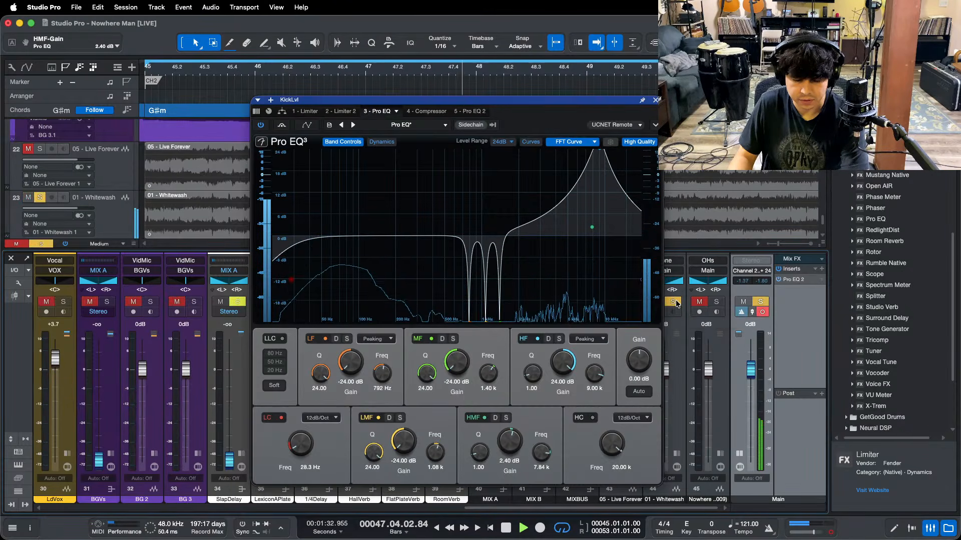
pyautogui.press('space')
pyautogui.press('space')
pyautogui.click(674, 302)
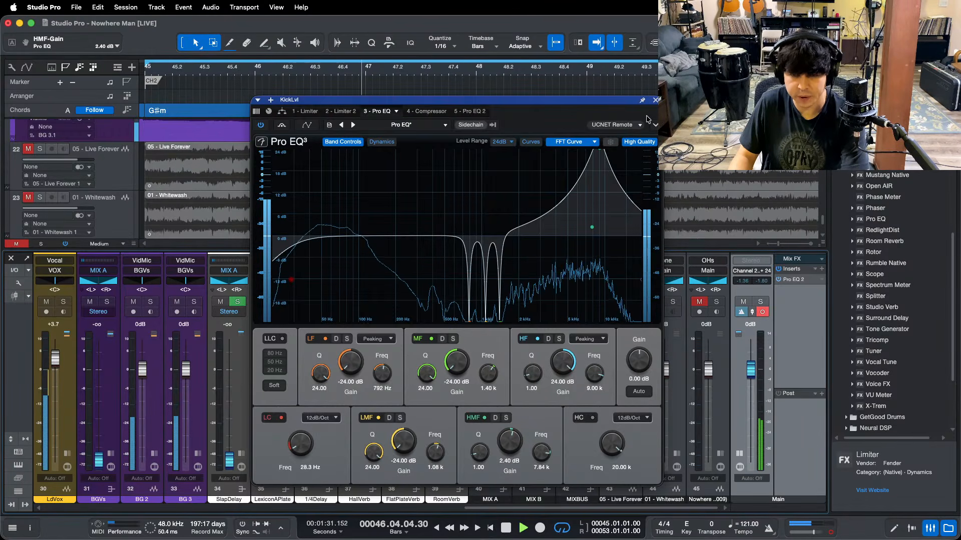
pyautogui.click(656, 100)
pyautogui.press('space')
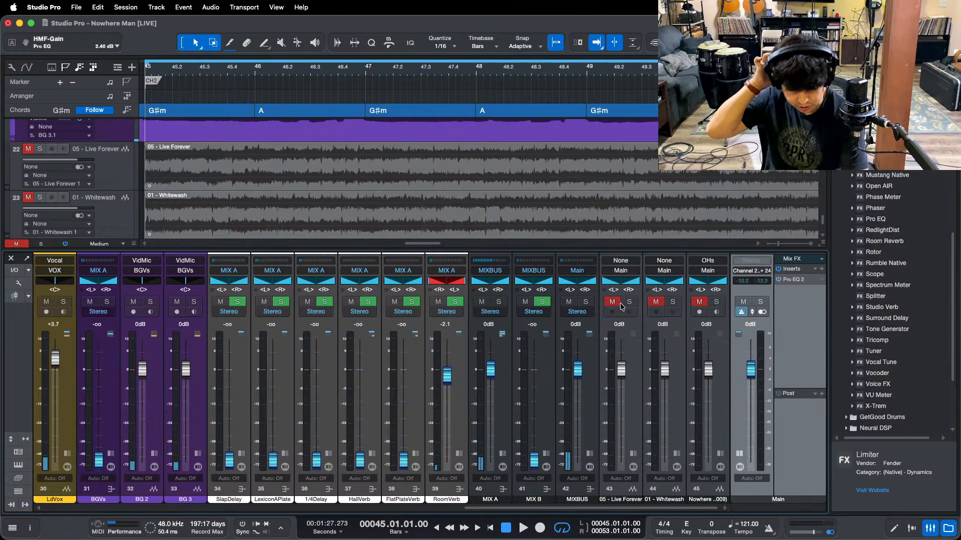
# Step: Compare the mix with the 05 - Live Forever reference and the Nowhere Man track by alternating their solos during playback
pyautogui.press('space')
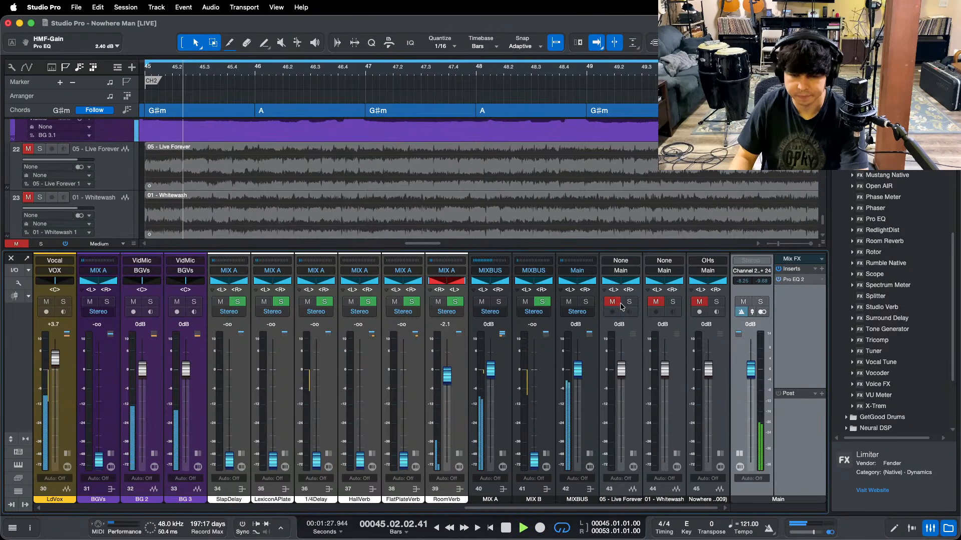
pyautogui.click(630, 302)
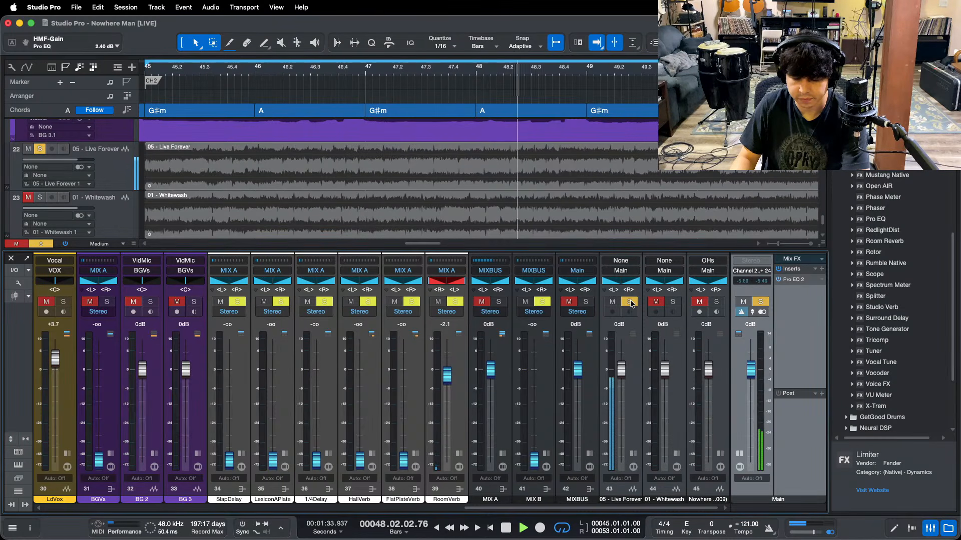
pyautogui.click(629, 302)
pyautogui.click(717, 302)
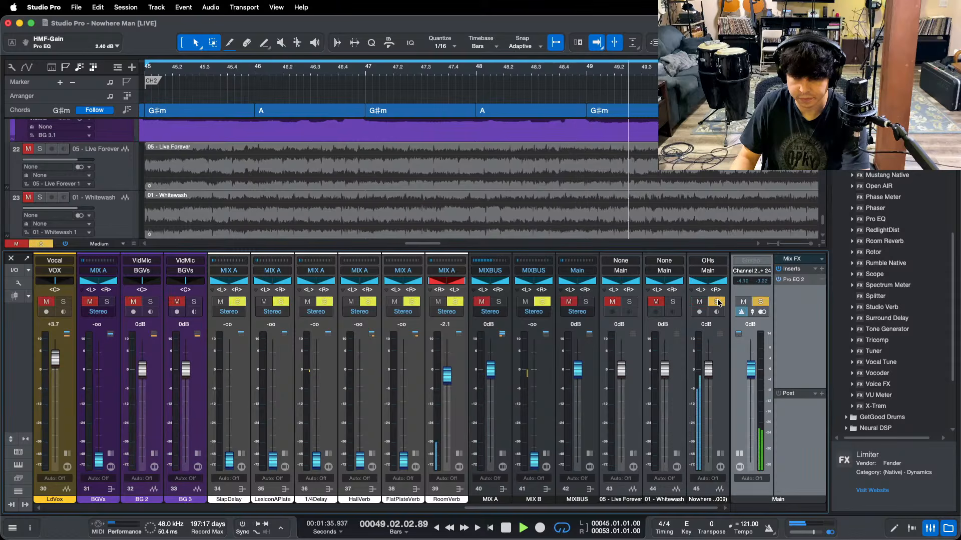
pyautogui.click(717, 302)
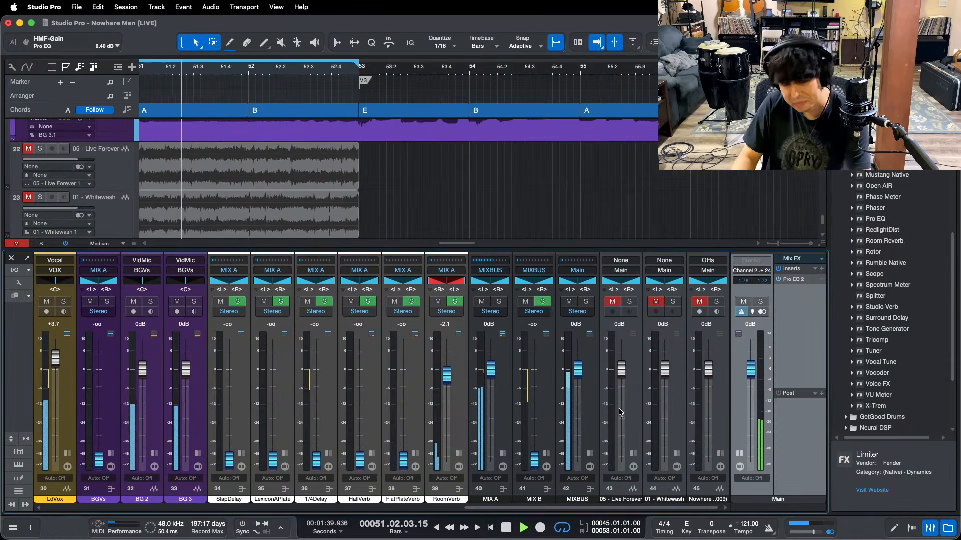
pyautogui.hotkey('shift', 'l')
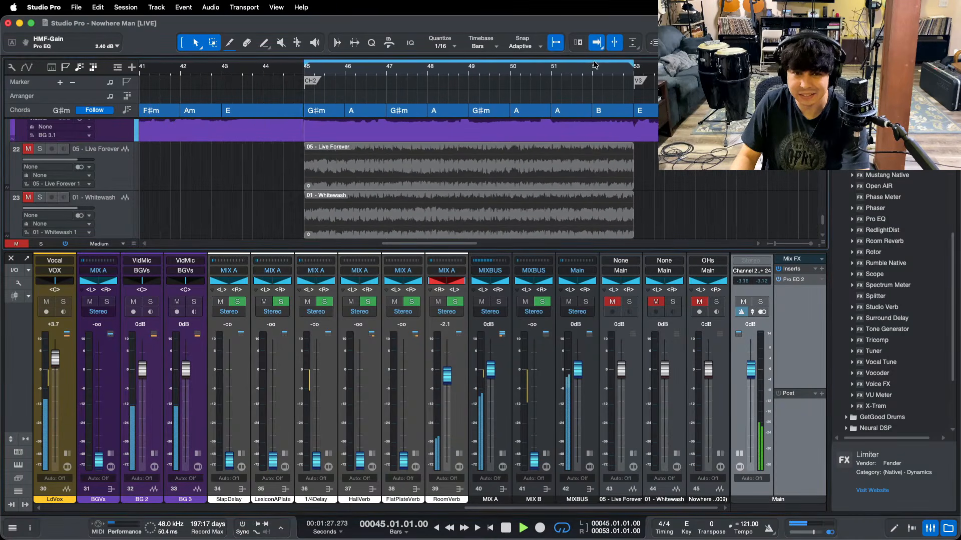
pyautogui.click(717, 301)
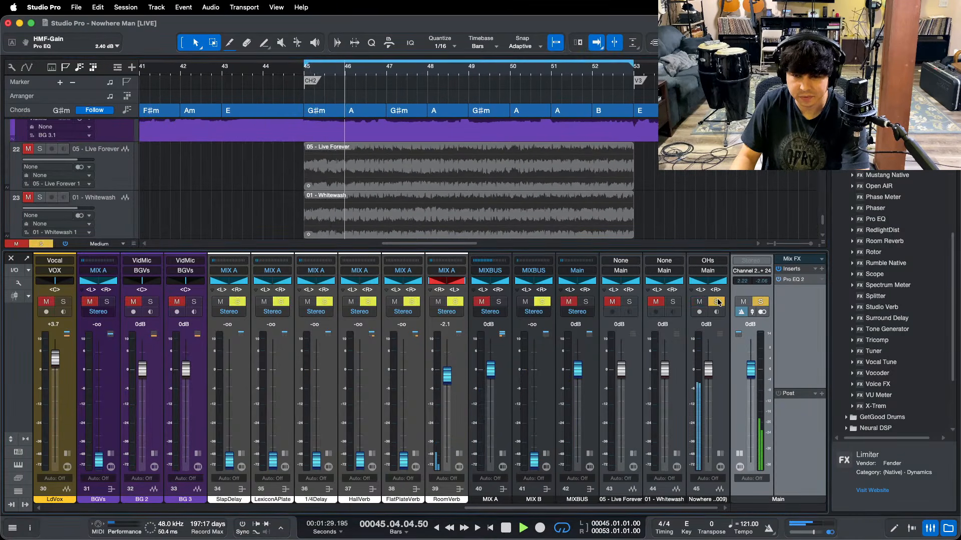
pyautogui.click(717, 302)
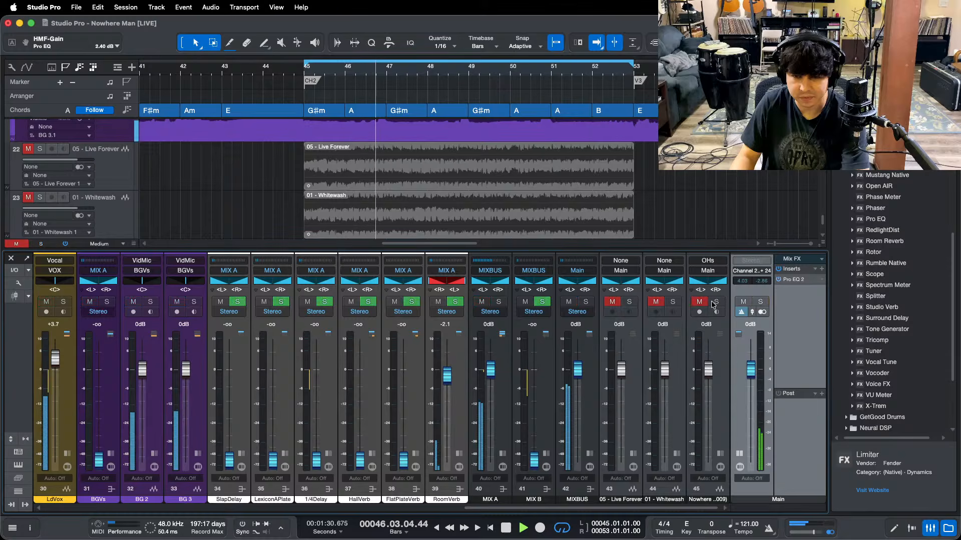
pyautogui.click(628, 301)
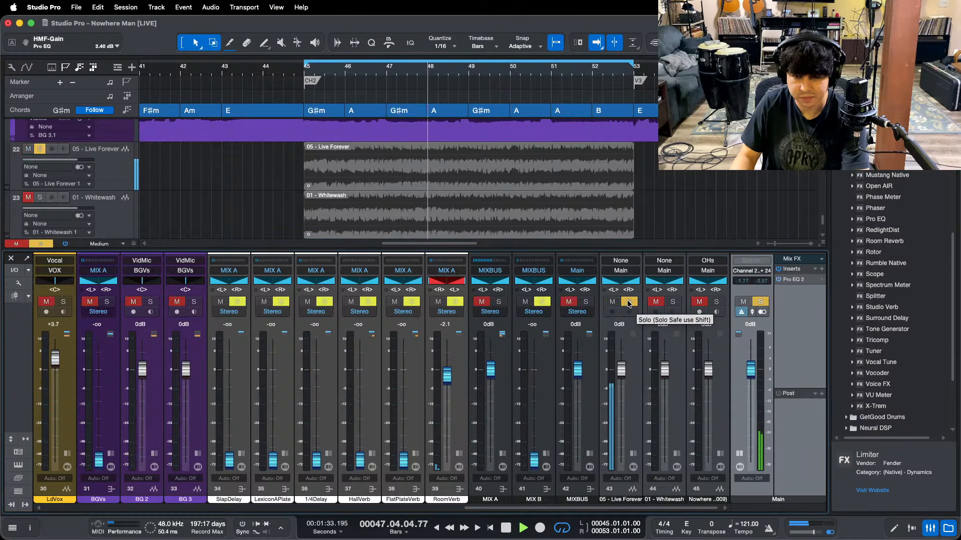
pyautogui.click(628, 302)
# Step: Enable the high cut in the Acoustic channel's Pro EQ 2
pyautogui.moveTo(481, 508); pyautogui.dragTo(331, 506)
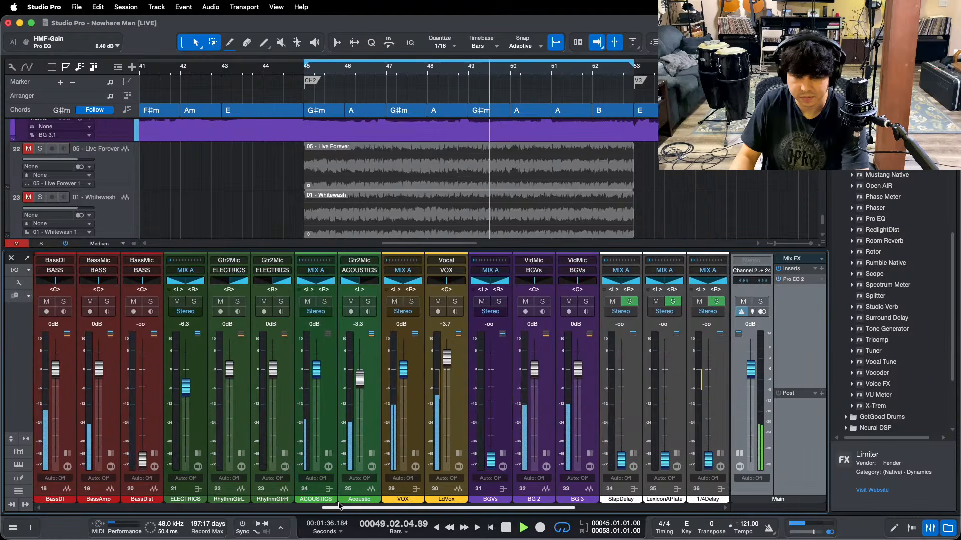
pyautogui.click(369, 451)
pyautogui.doubleClick(401, 301)
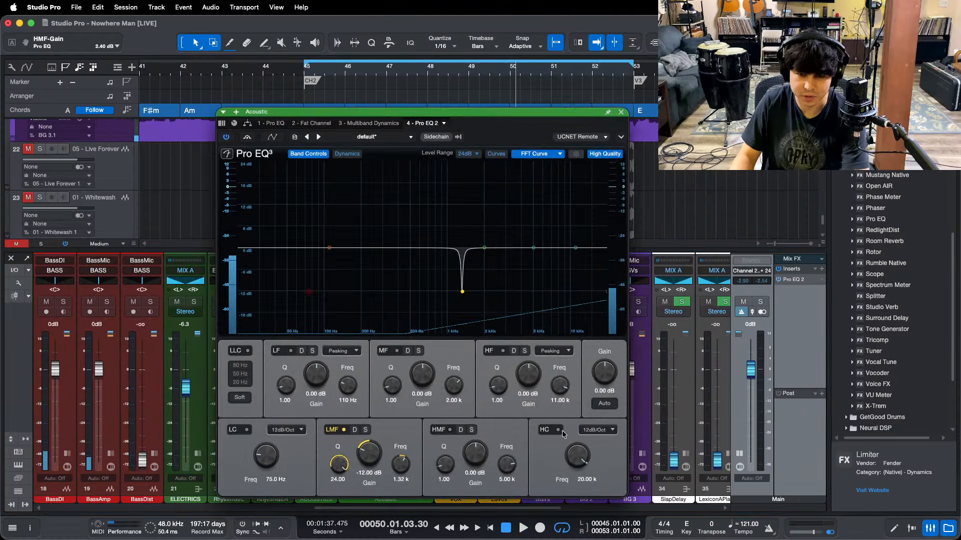
# Step: Lower the high-cut frequency in the Acoustic channel's Pro EQ 2 to 15.17 kHz while referencing 05 - Live Forever
pyautogui.moveTo(500, 508); pyautogui.dragTo(658, 508)
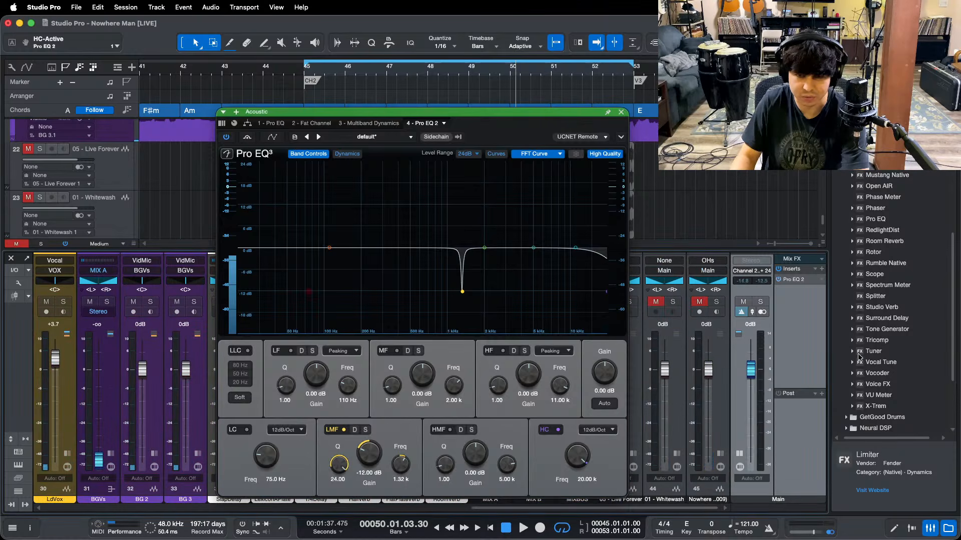
pyautogui.press('space')
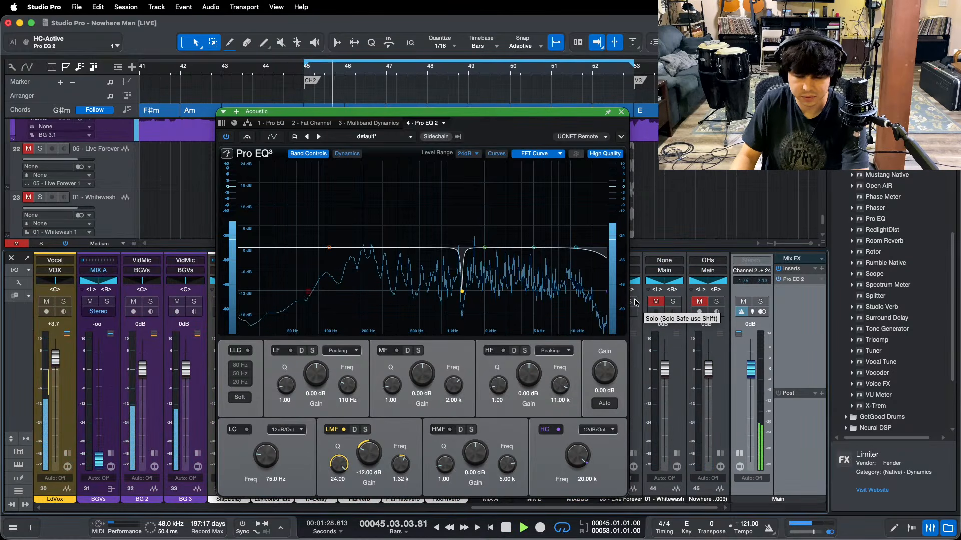
pyautogui.click(634, 301)
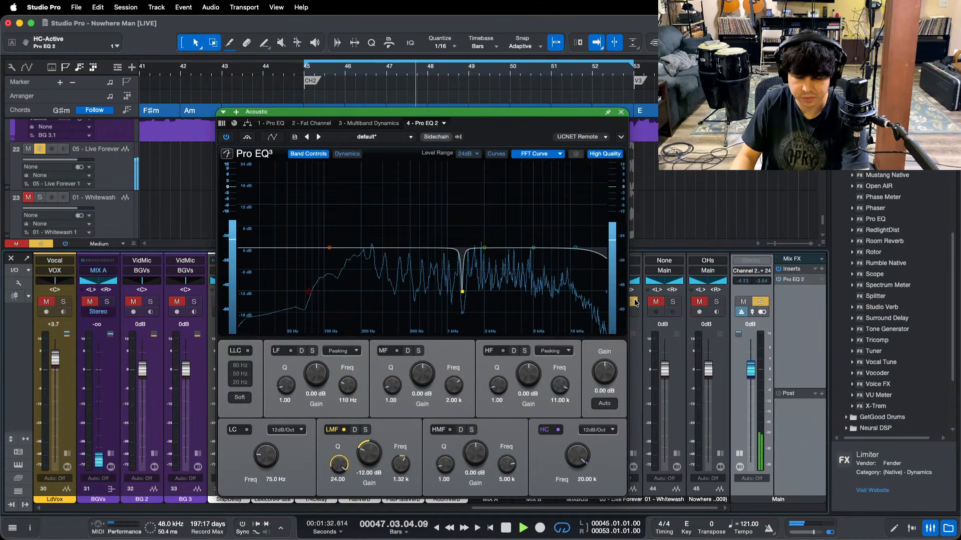
pyautogui.click(634, 302)
pyautogui.moveTo(578, 457); pyautogui.dragTo(581, 472)
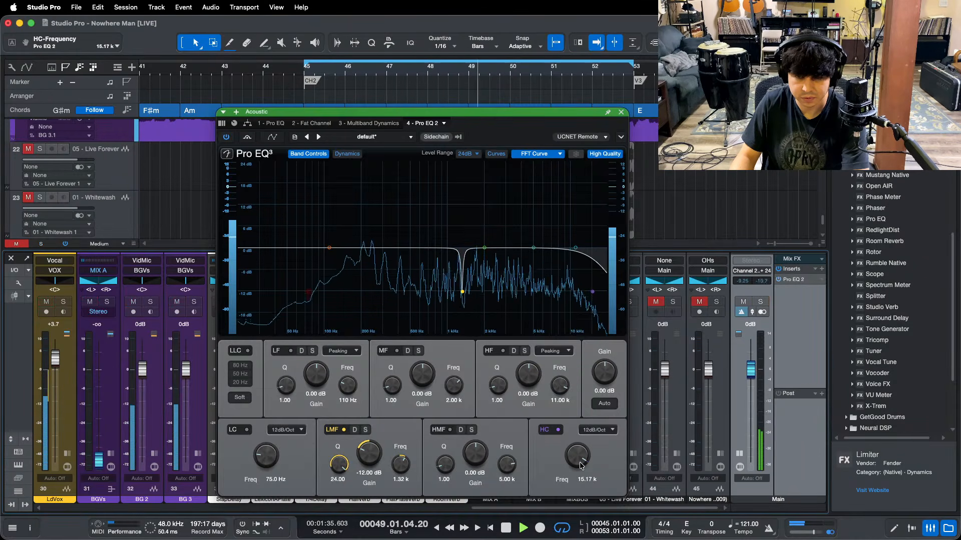
# Step: Compare the mix with the Nowhere Man track, close the acoustic EQ, and replay the mix briefly from the loop start
pyautogui.click(718, 302)
pyautogui.click(717, 302)
pyautogui.click(699, 301)
pyautogui.press('super+w')
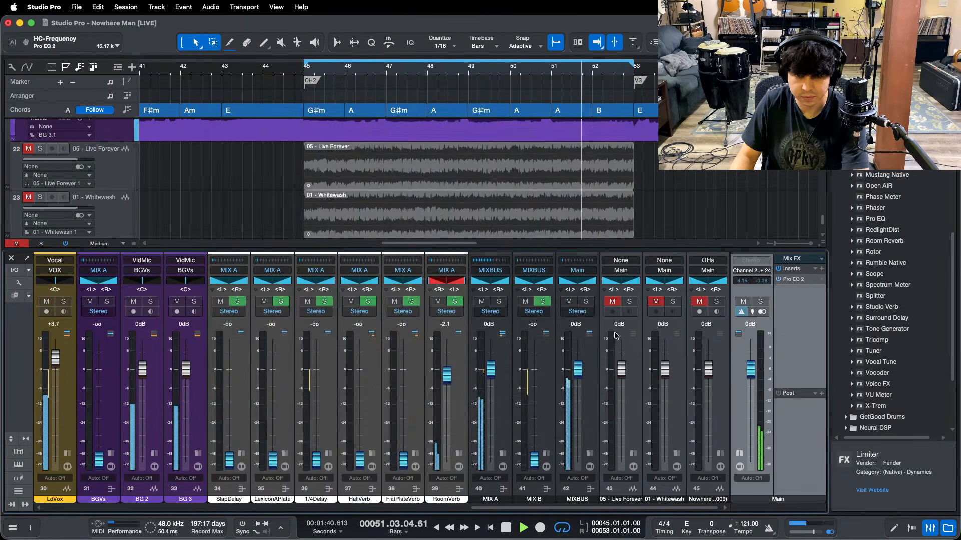
pyautogui.press('KP_1')
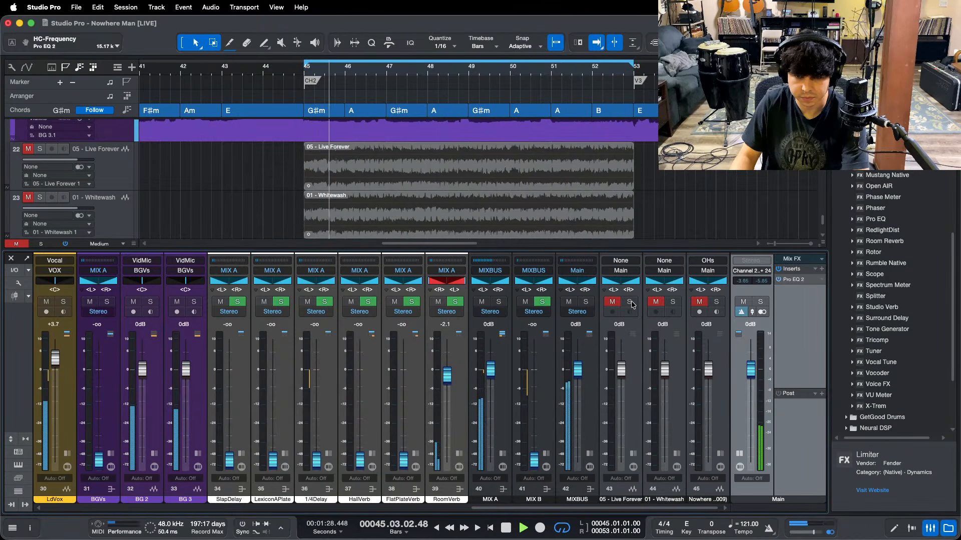
pyautogui.press('space')
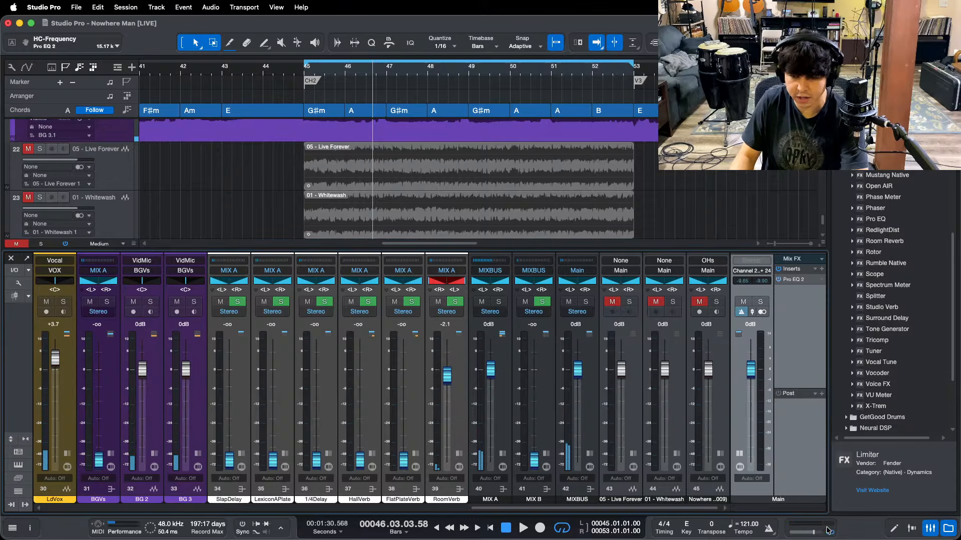
# Step: Enable the high cut and set the low cut to 5.02 kHz in Main's Pro EQ 2, and audition the filtered mix
pyautogui.click(800, 280)
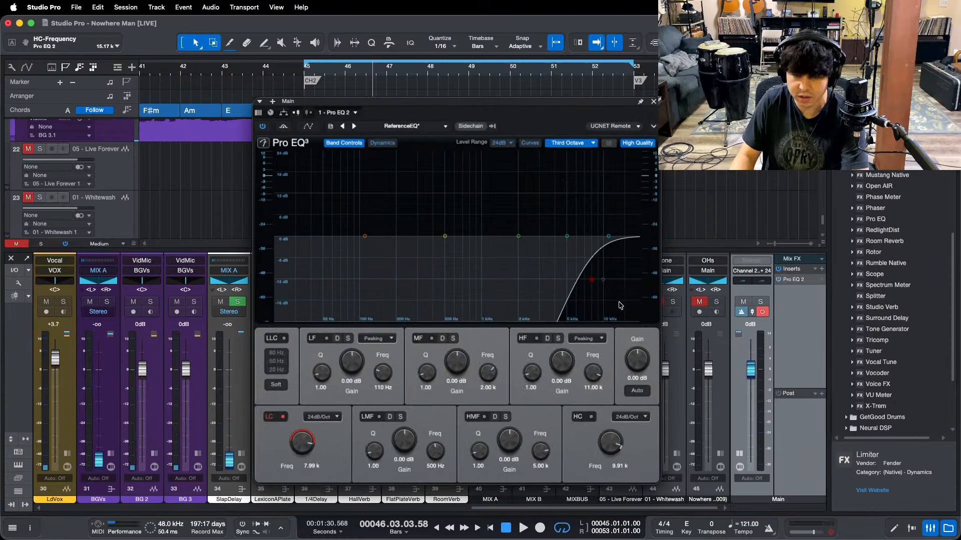
pyautogui.click(584, 419)
pyautogui.moveTo(300, 442); pyautogui.dragTo(301, 440)
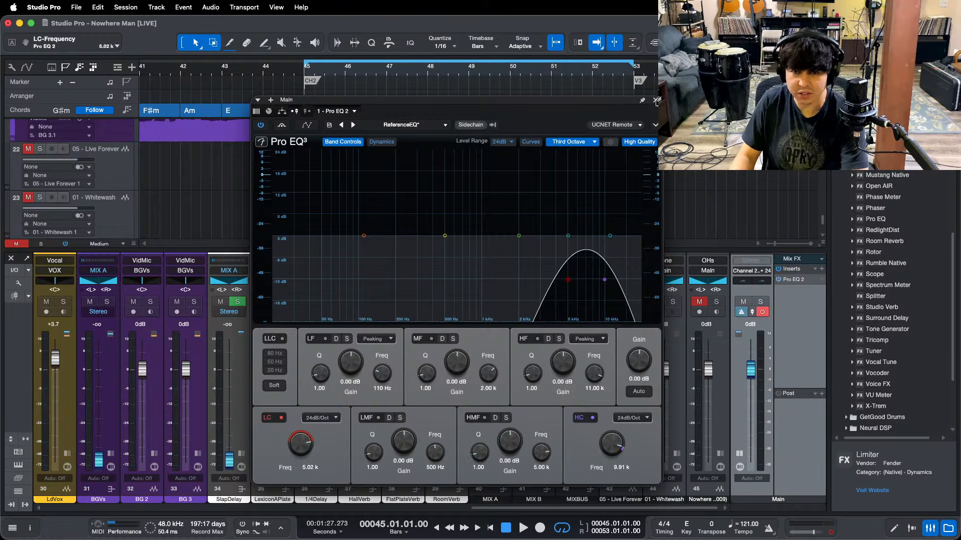
pyautogui.click(656, 101)
pyautogui.press('space')
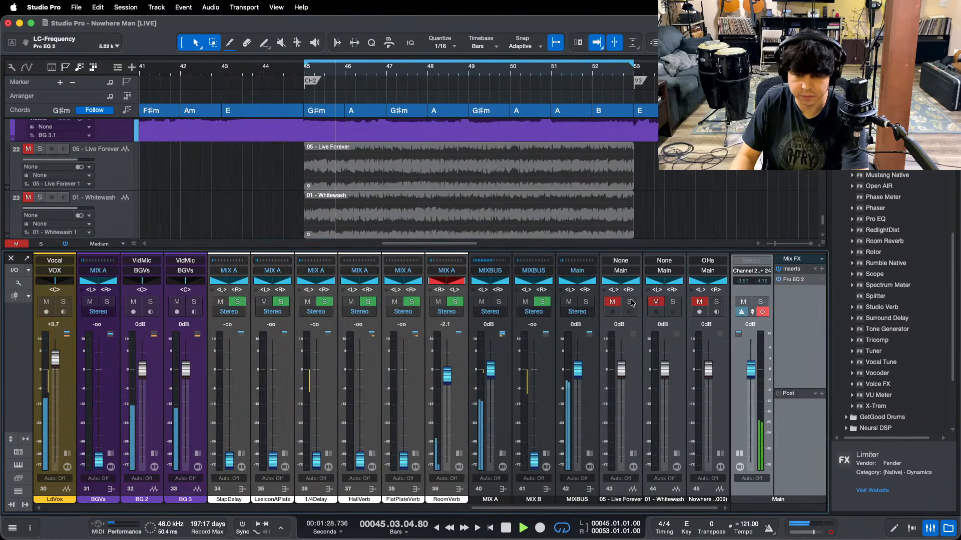
pyautogui.press('space')
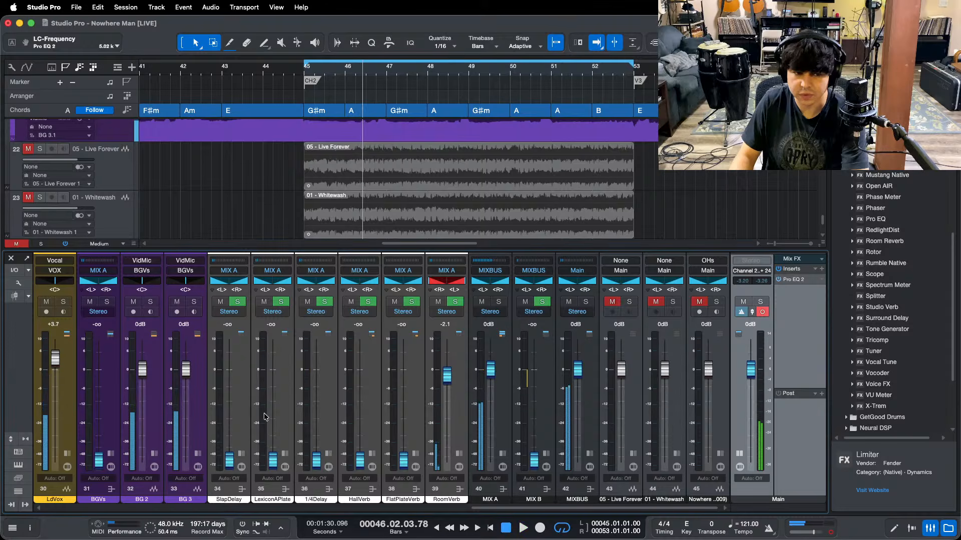
# Step: Set the HF gain in the LdVox channel's Pro EQ to 5.76 dB and close the EQ
pyautogui.click(67, 453)
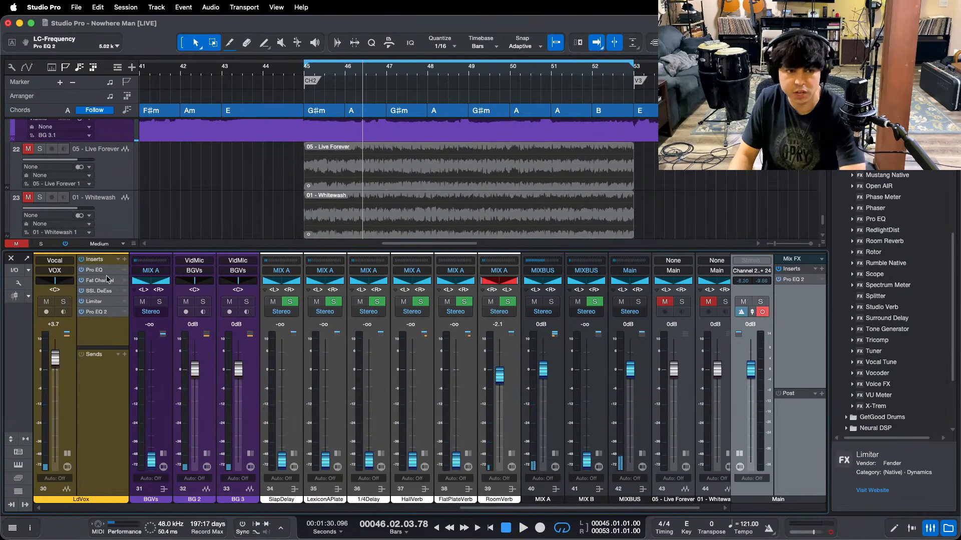
pyautogui.click(96, 270)
pyautogui.scroll(2, 554, 384)
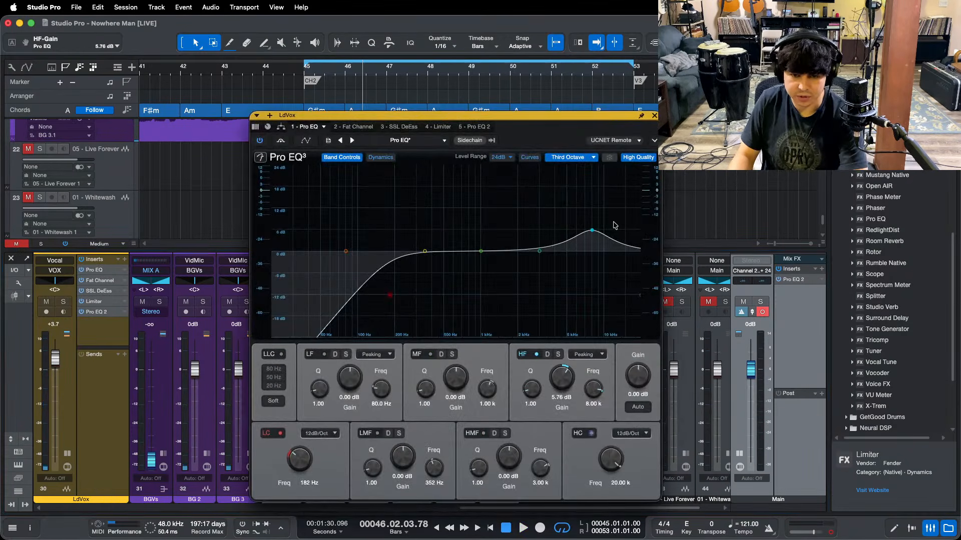
pyautogui.click(654, 116)
# Step: Compare the filtered mix with the 05 - Live Forever reference by restarting the loop with its solo on and off
pyautogui.press('space')
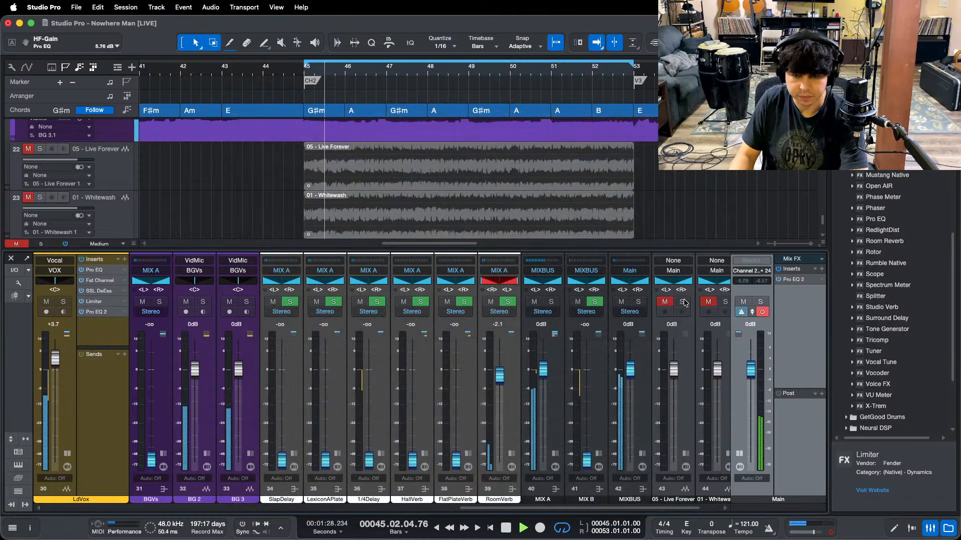
pyautogui.press('space')
pyautogui.press('space')
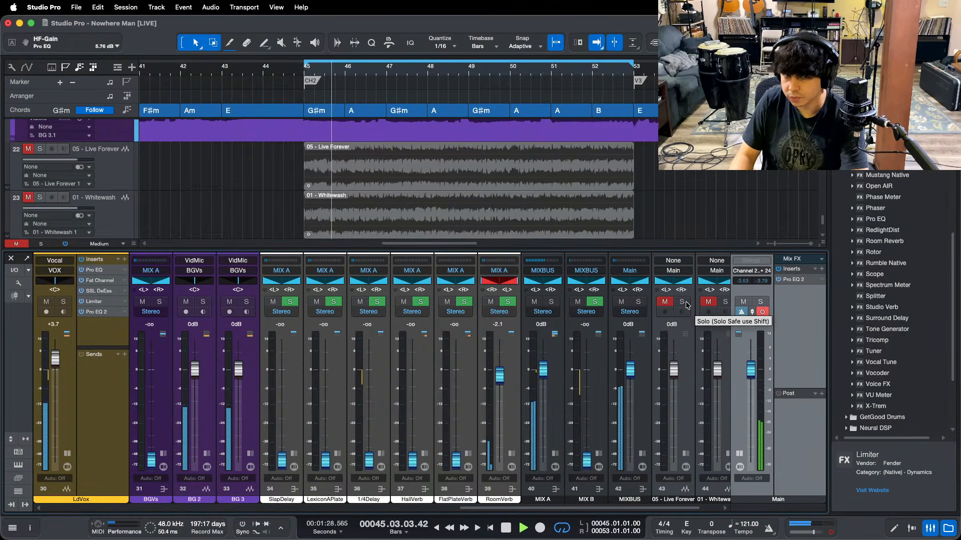
pyautogui.click(682, 301)
pyautogui.press('space')
pyautogui.press('space')
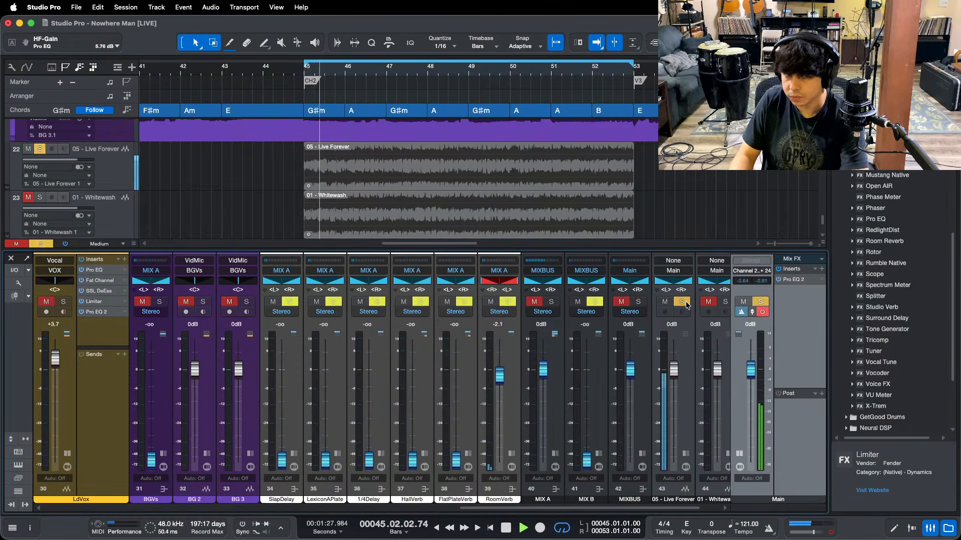
pyautogui.click(686, 303)
pyautogui.press('space')
pyautogui.press('space')
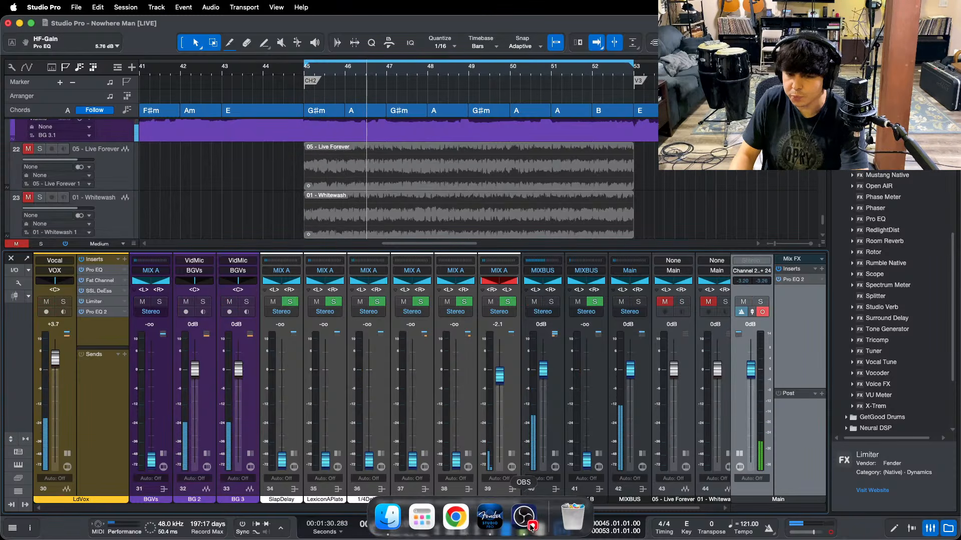
pyautogui.click(524, 517)
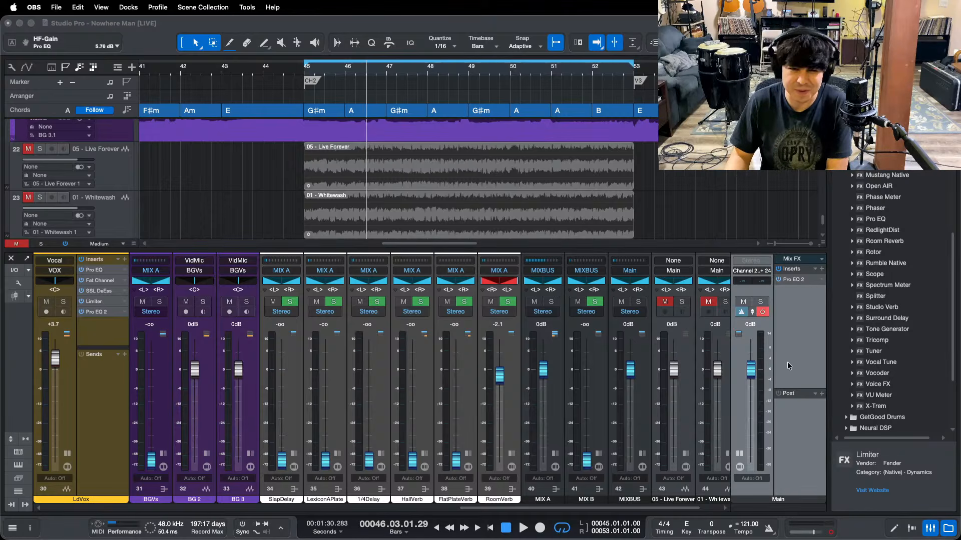
pyautogui.click(804, 362)
# Step: Compare the filtered mix with the 01 - Whitewash reference by toggling its solo during loop playback
pyautogui.press('space')
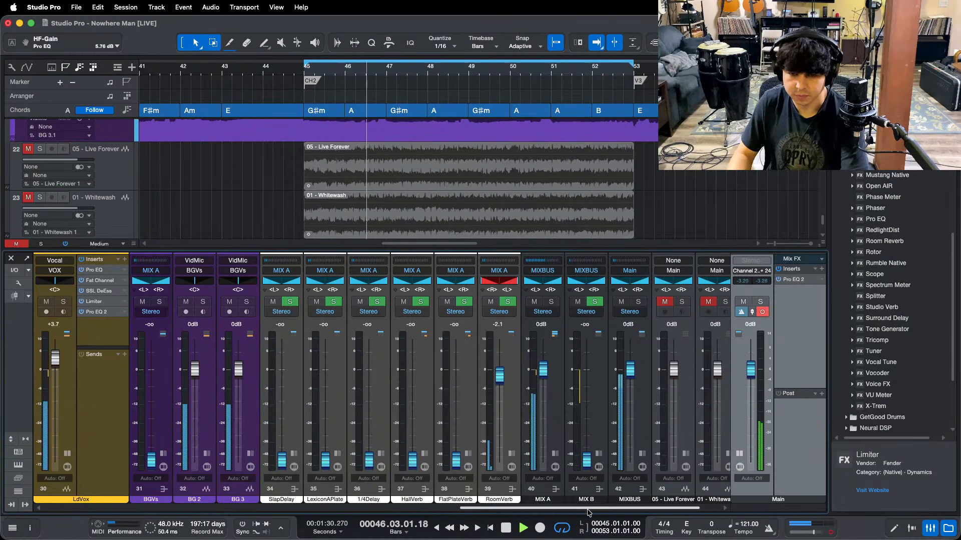
pyautogui.hscroll(2, 675, 311)
pyautogui.click(674, 302)
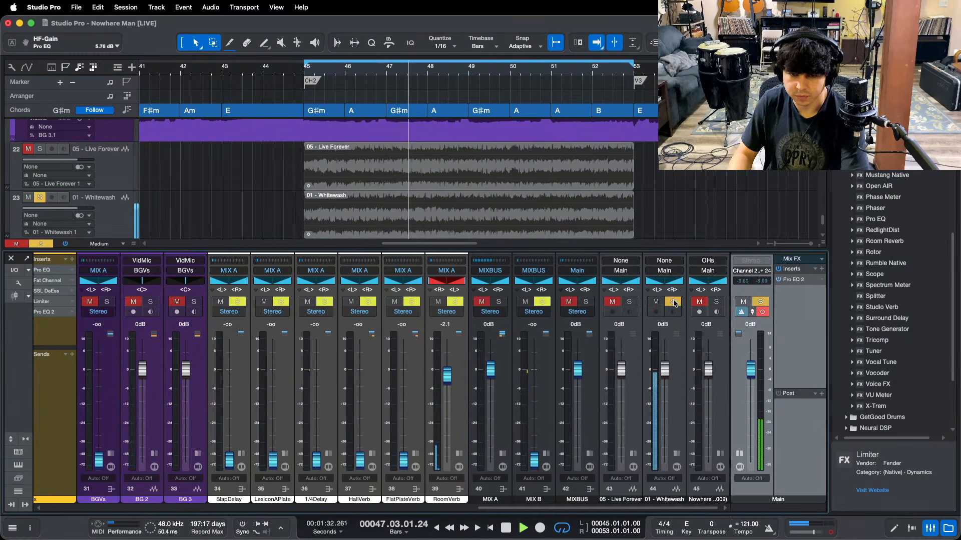
pyautogui.click(674, 302)
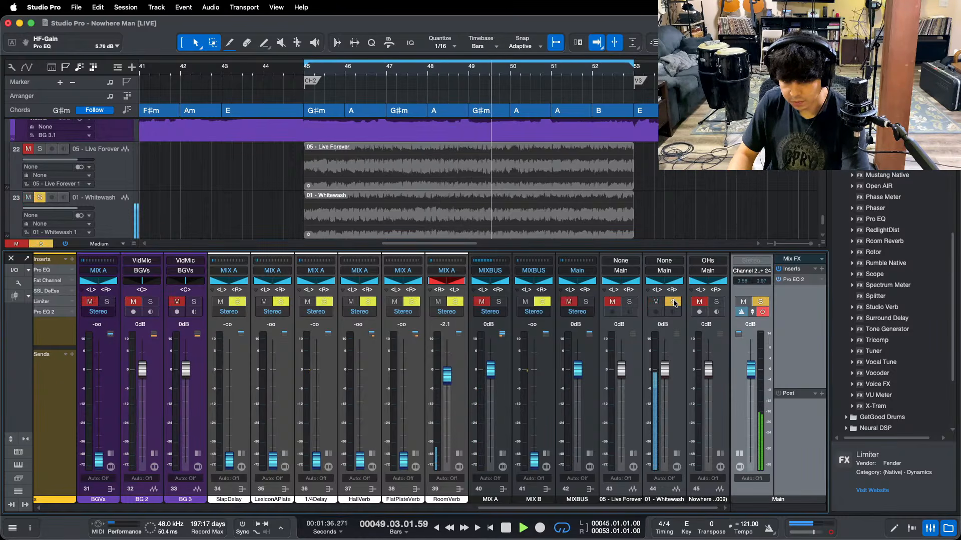
pyautogui.press('KP_1')
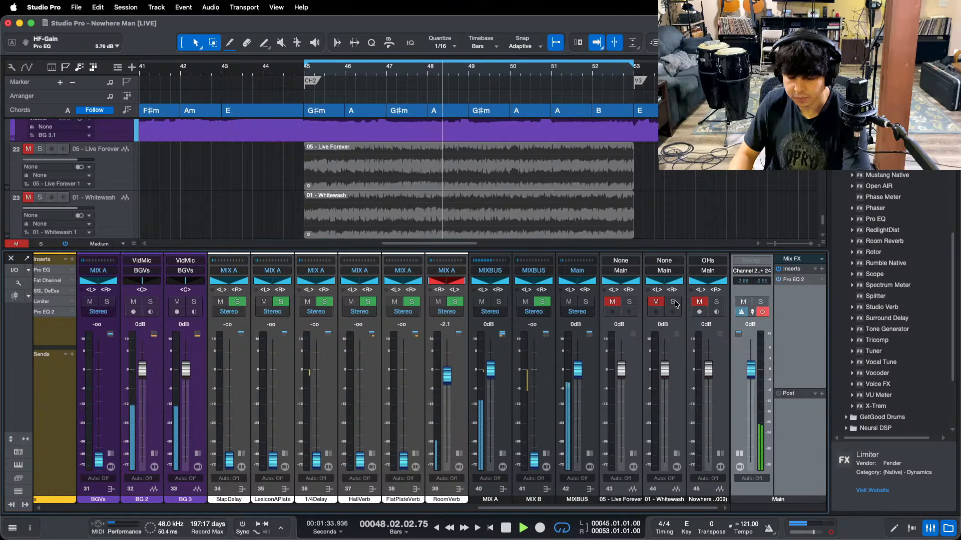
pyautogui.click(674, 303)
pyautogui.click(674, 303)
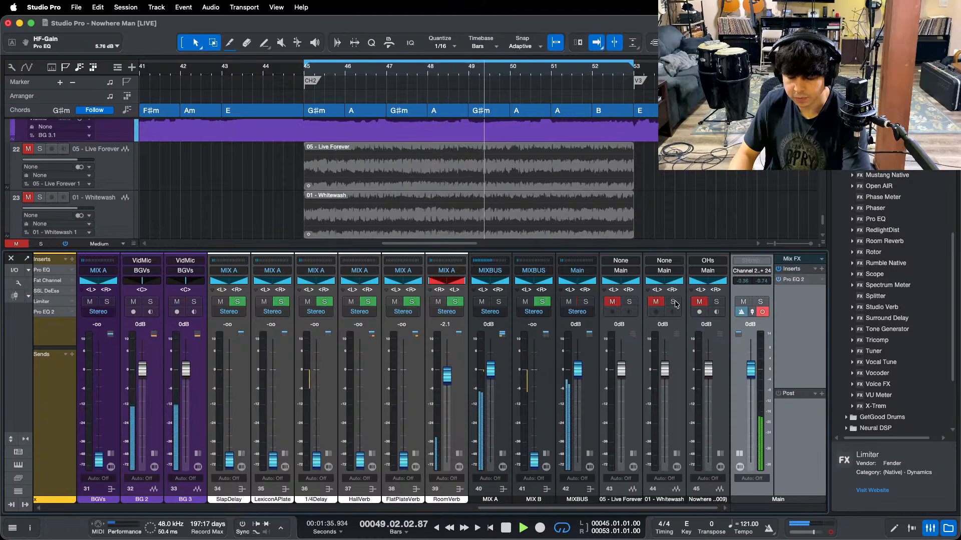
# Step: Restart the loop and compare the filtered mix with the 05 - Live Forever and Nowhere Man reference channels by toggling their solos
pyautogui.press('space')
pyautogui.press('space')
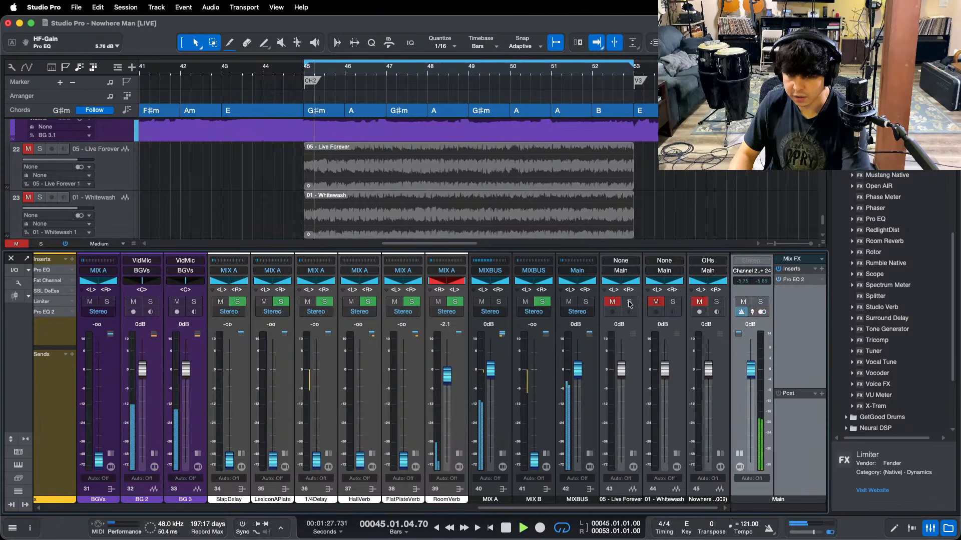
pyautogui.click(612, 302)
pyautogui.click(629, 302)
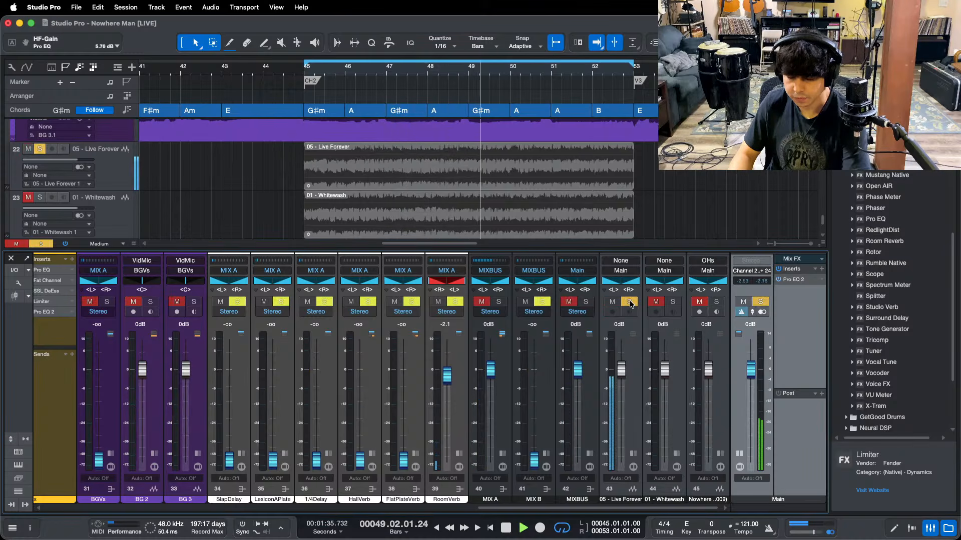
pyautogui.click(629, 302)
pyautogui.click(717, 303)
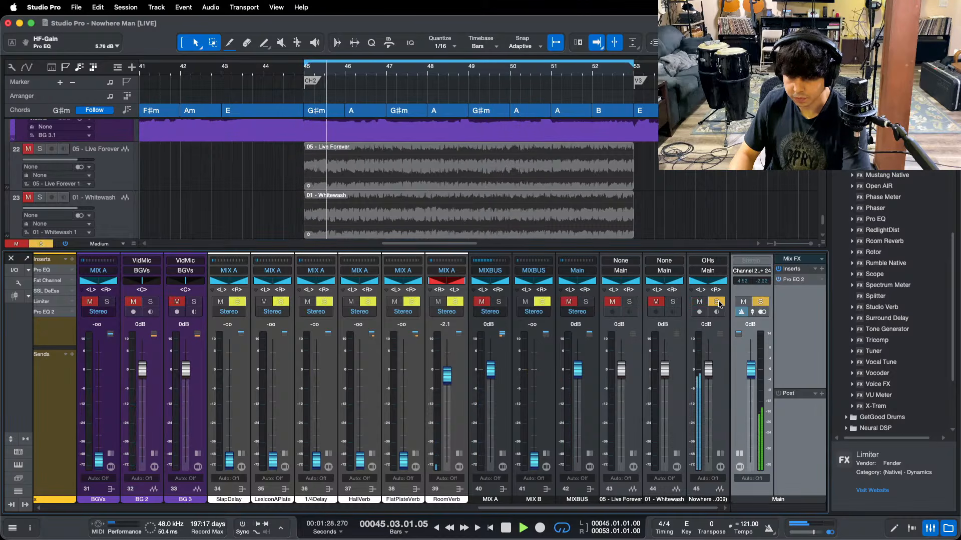
pyautogui.click(717, 303)
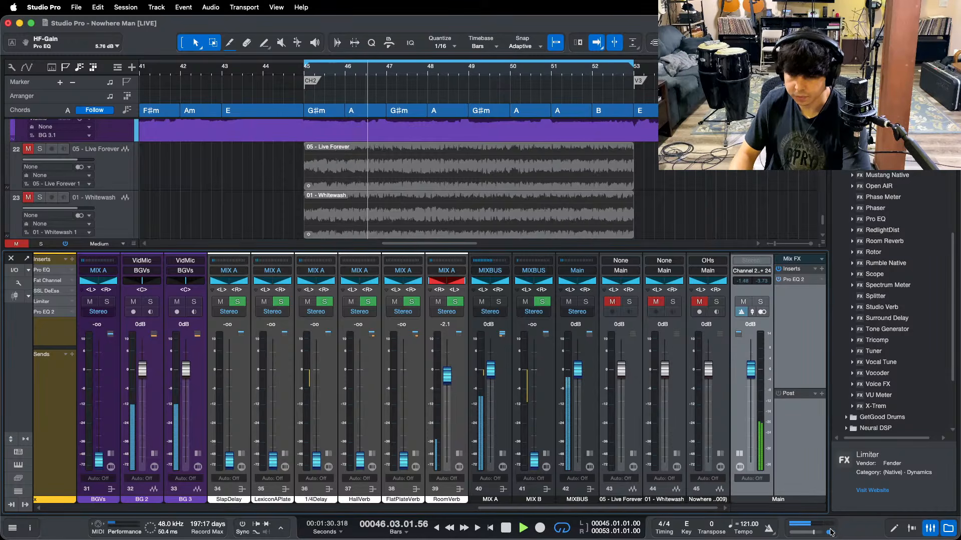
# Step: Set the high cut to 5.02 kHz and the low cut to 2.05 kHz in Main's Pro EQ 2, and compare that band with 05 - Live Forever
pyautogui.press('space')
pyautogui.click(793, 279)
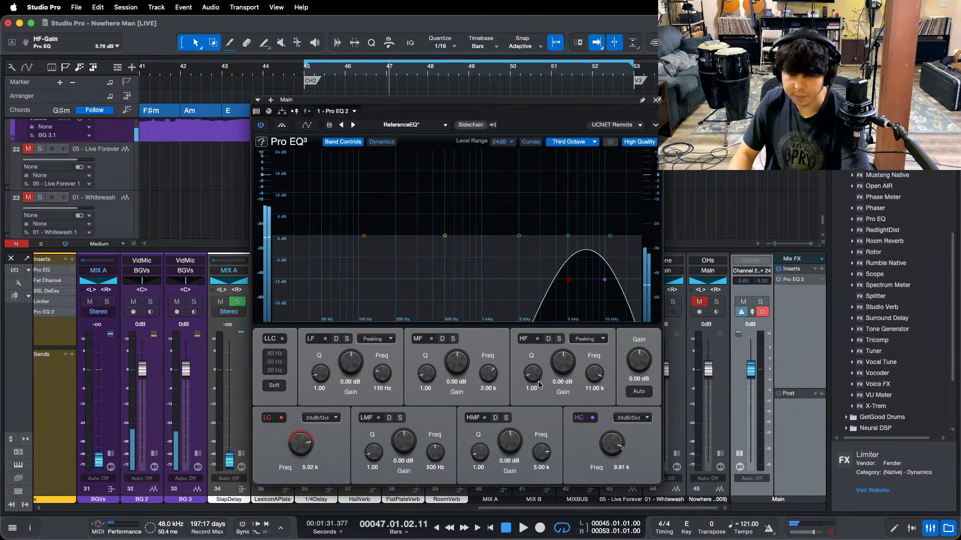
pyautogui.scroll(-5, 605, 446)
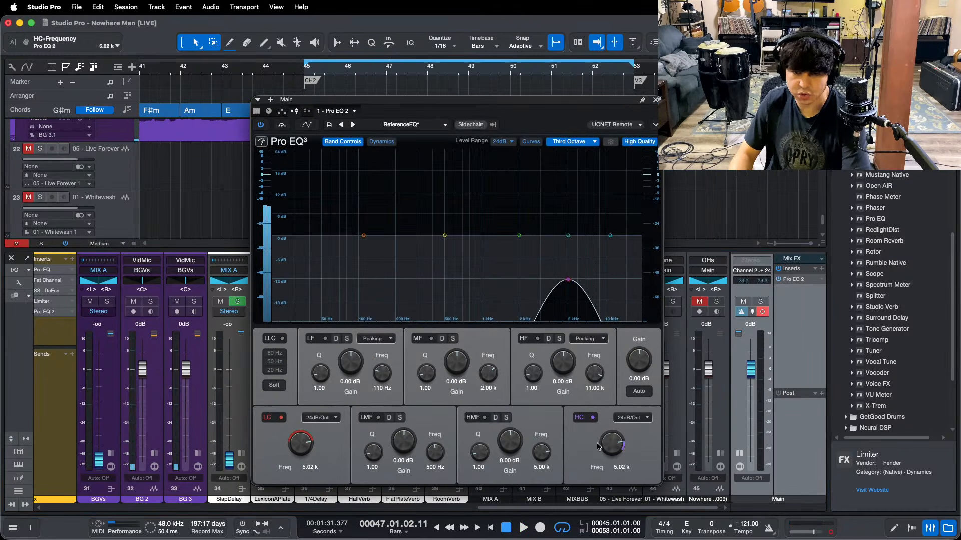
pyautogui.scroll(-5, 302, 449)
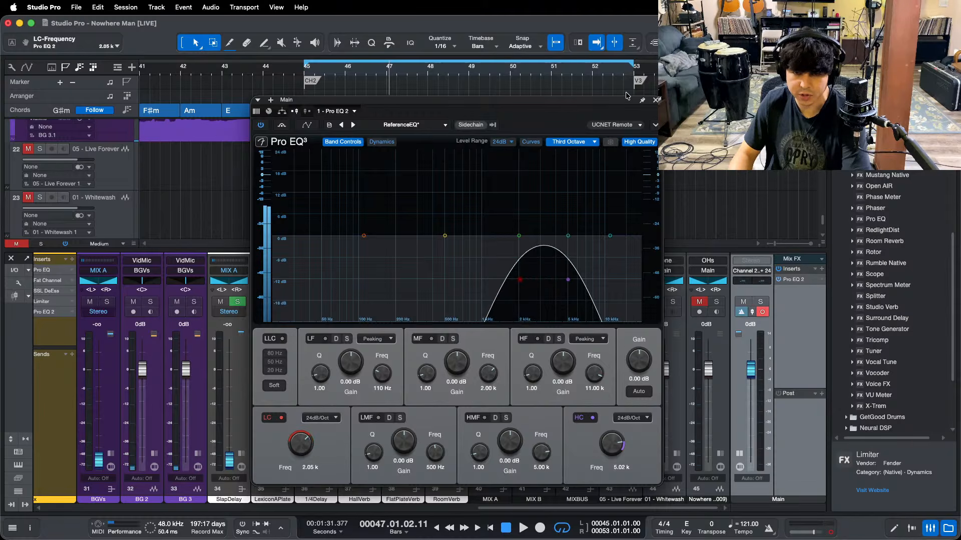
pyautogui.click(655, 101)
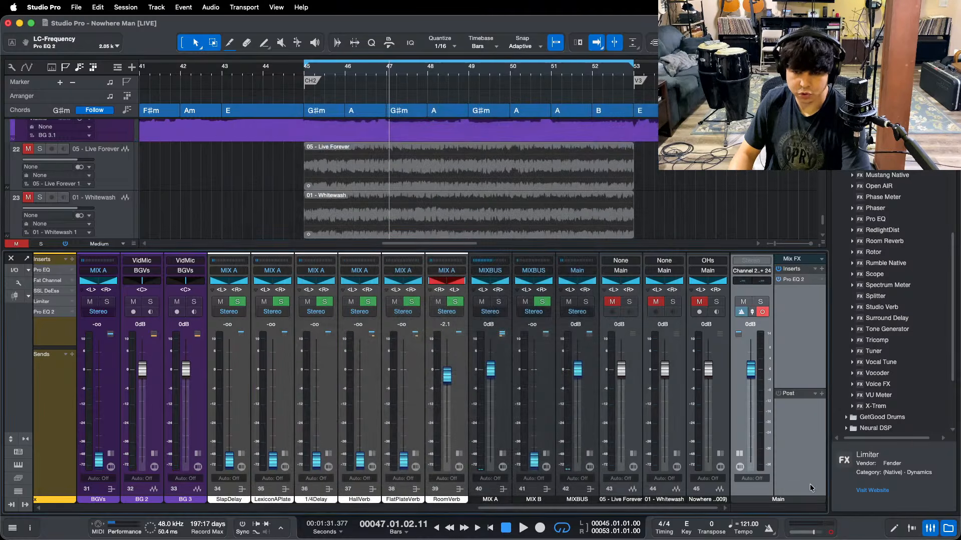
pyautogui.click(629, 302)
pyautogui.click(630, 302)
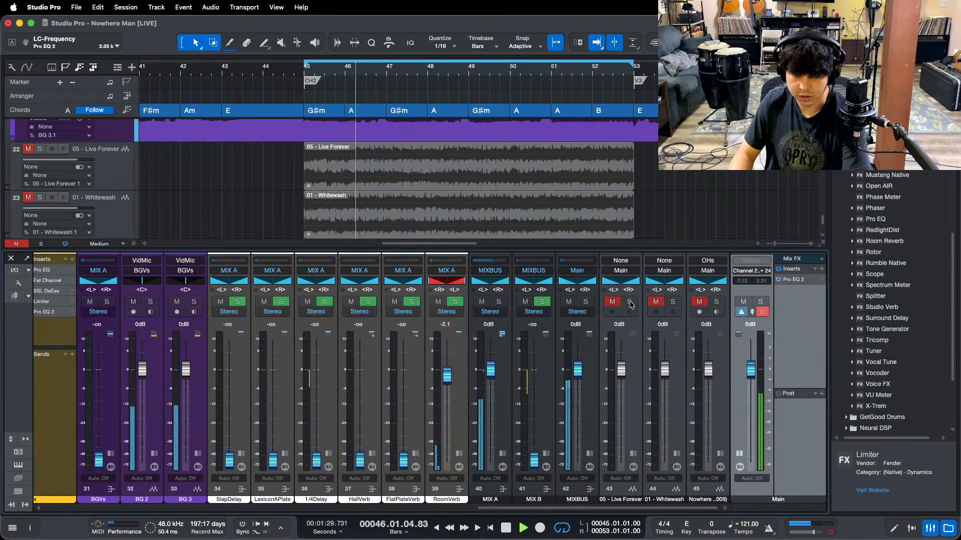
# Step: Insert a Pro EQ after the Limiter on the VOX bus, and play the loop with the Main volume at -5.8 dB
pyautogui.moveTo(563, 508); pyautogui.dragTo(445, 509)
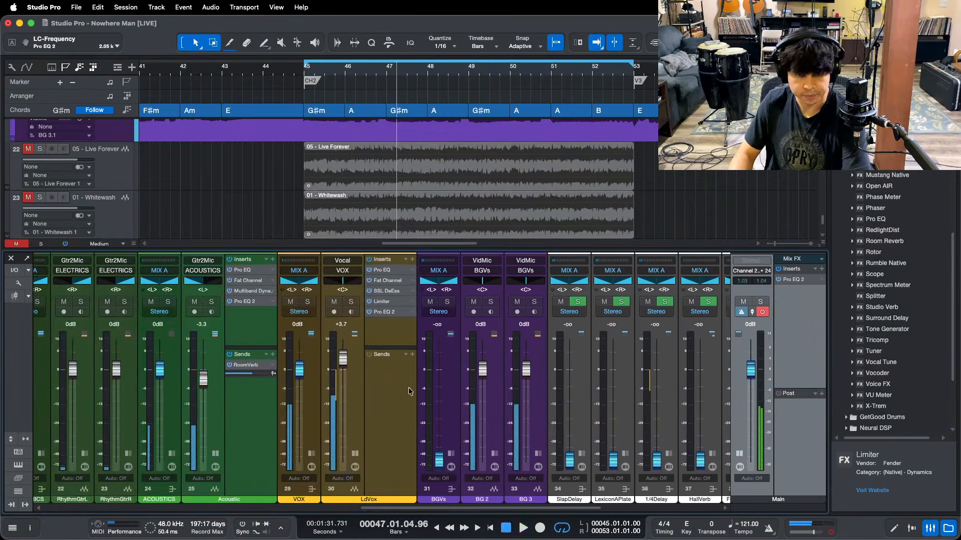
pyautogui.click(312, 320)
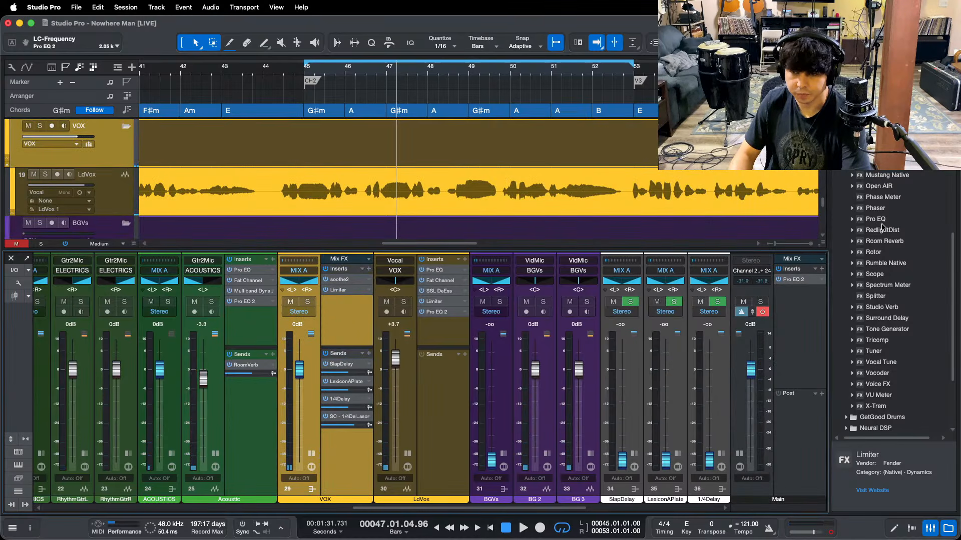
pyautogui.moveTo(888, 223); pyautogui.dragTo(354, 324)
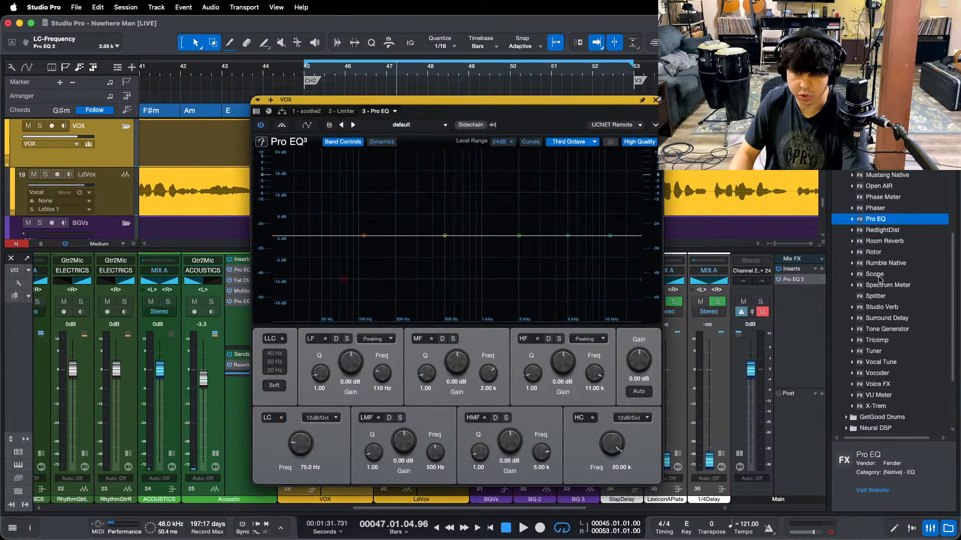
pyautogui.moveTo(750, 377); pyautogui.dragTo(749, 387)
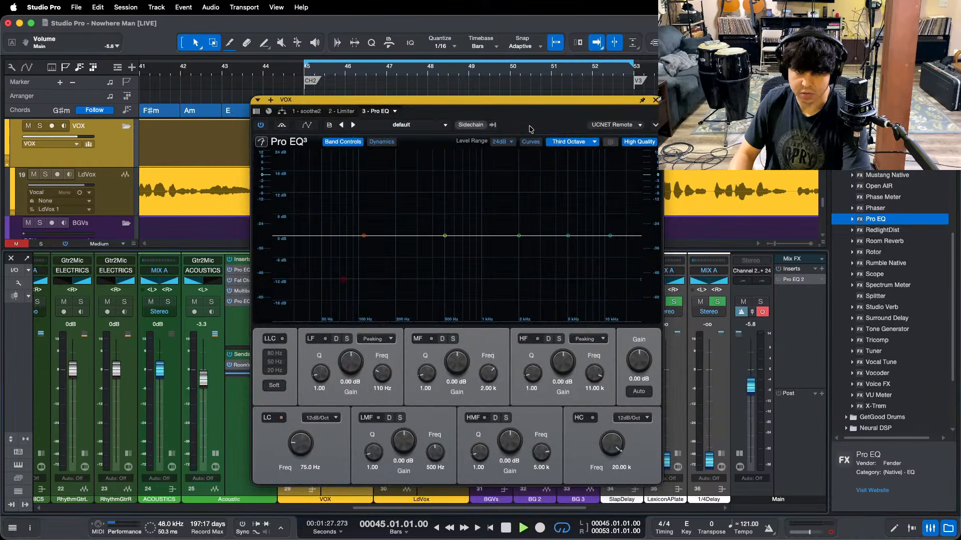
pyautogui.press('space')
# Step: Switch the VOX EQ's analyzer to FFT Curve and tune the HMF band to 3.71 kHz with a Q of 24 and 24 dB gain
pyautogui.moveTo(501, 99); pyautogui.dragTo(675, 104)
pyautogui.click(744, 146)
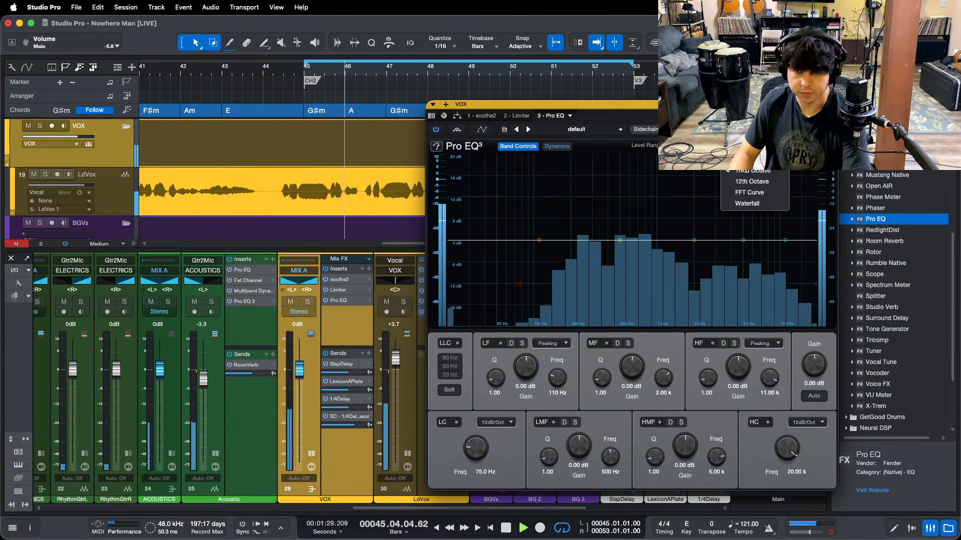
pyautogui.click(750, 192)
pyautogui.scroll(10, 732, 248)
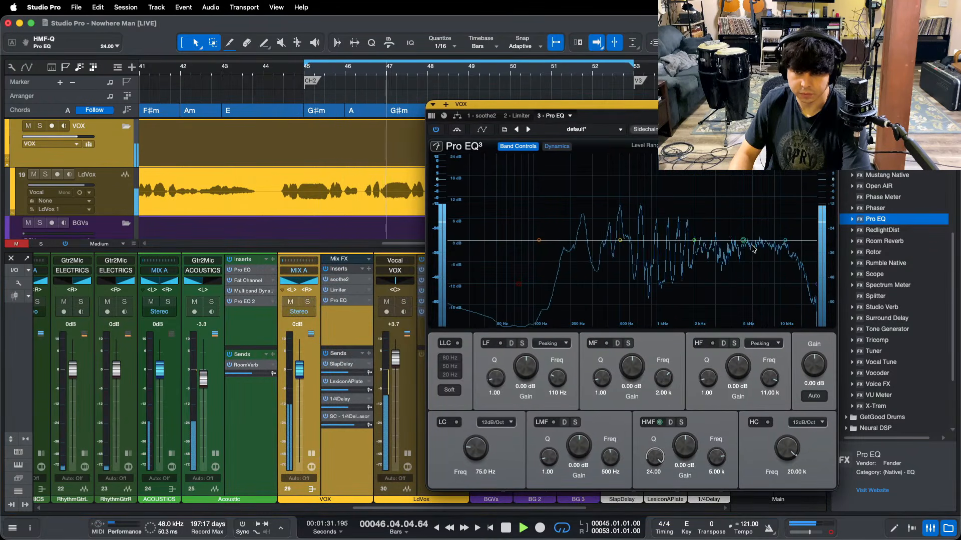
pyautogui.moveTo(743, 241); pyautogui.dragTo(726, 157)
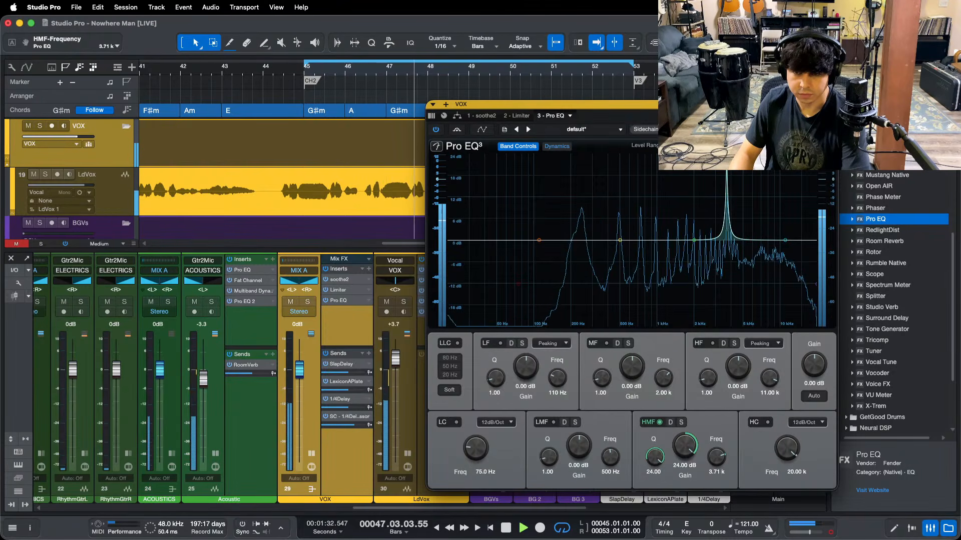
pyautogui.moveTo(726, 158); pyautogui.dragTo(726, 157)
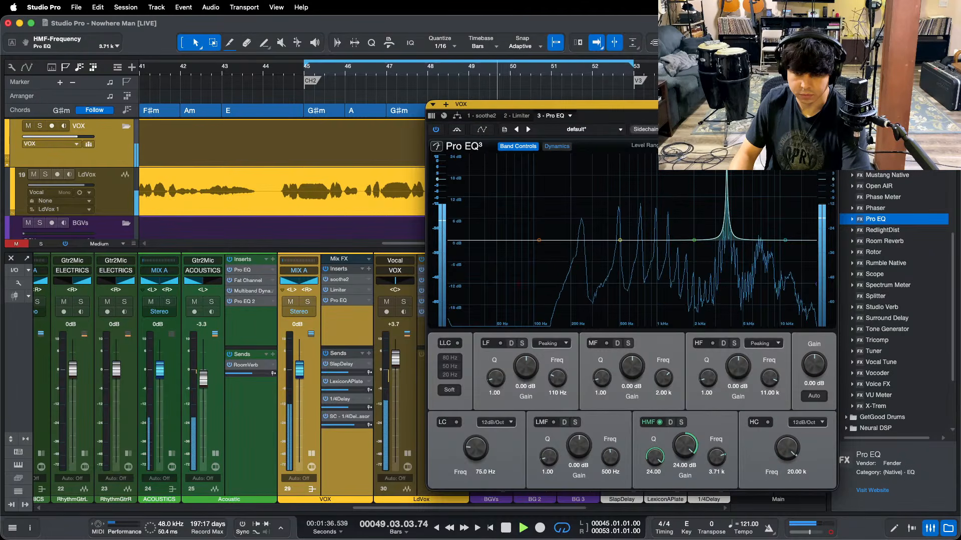
# Step: Set the VOX EQ's HMF gain to -12 dB, close the EQ, and reset the Main volume to 0 dB
pyautogui.moveTo(684, 436); pyautogui.dragTo(684, 446)
pyautogui.click(833, 104)
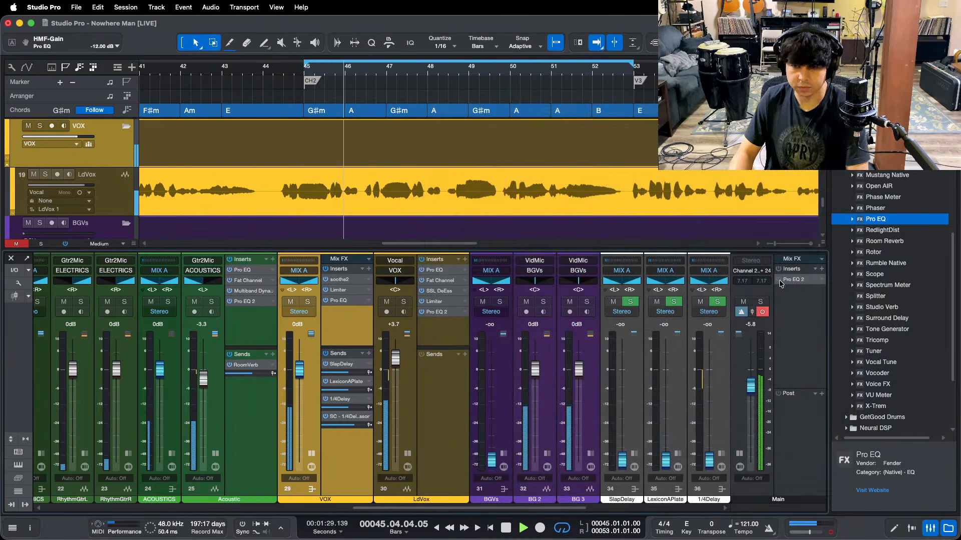
pyautogui.keyDown('alt'); pyautogui.click(753, 394); pyautogui.keyUp('alt')
# Step: Compare the mix with the 05 - Live Forever and Nowhere Man channels by soloing each one in turn, and stop playback
pyautogui.hscroll(10, 638, 302)
pyautogui.click(630, 302)
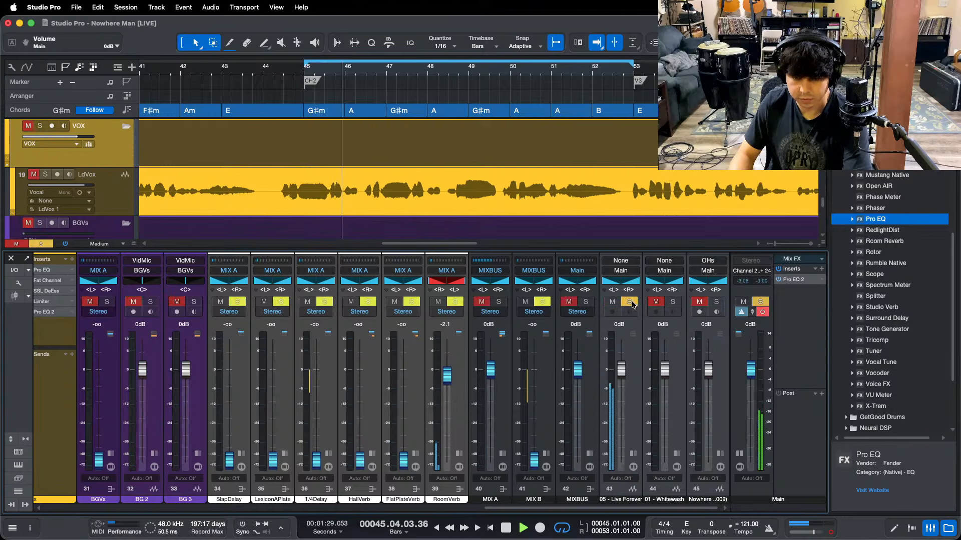
pyautogui.click(630, 302)
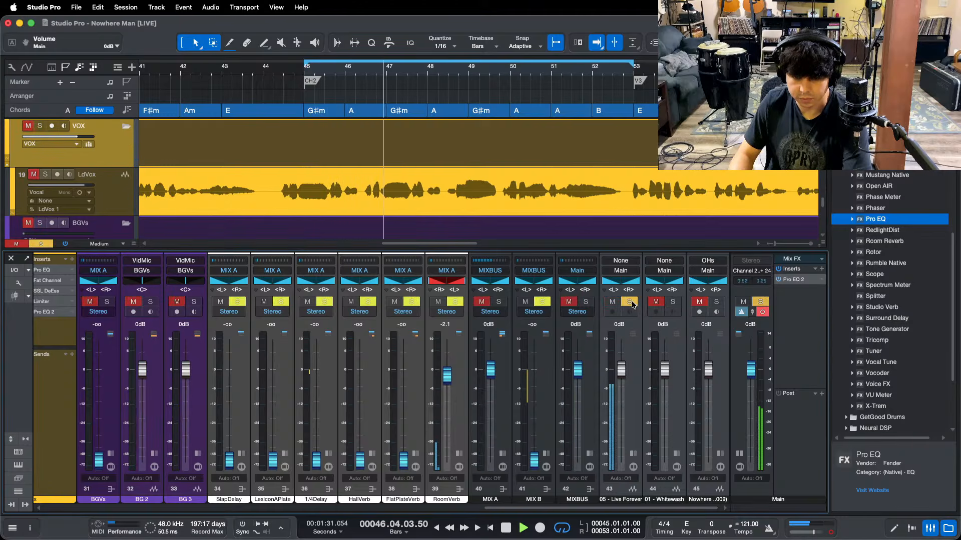
pyautogui.click(717, 301)
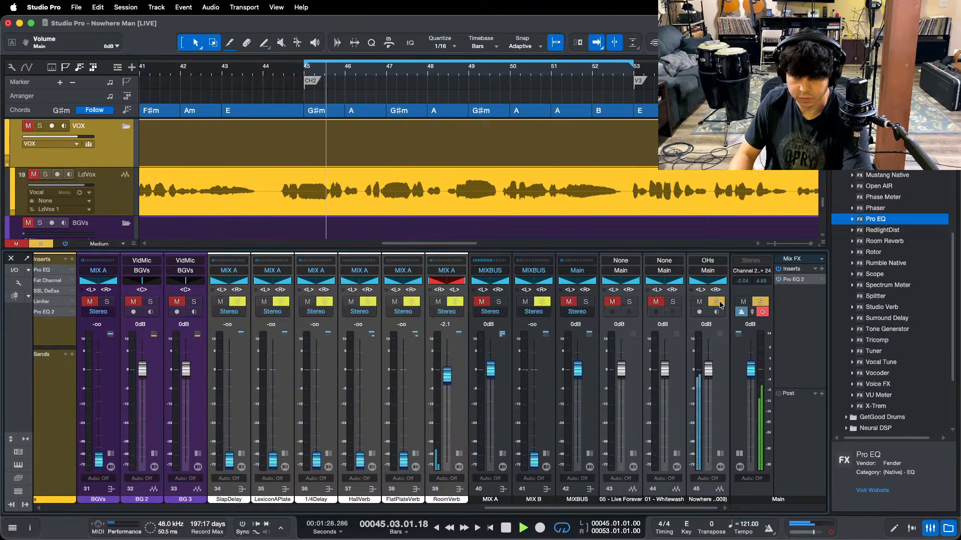
pyautogui.click(719, 302)
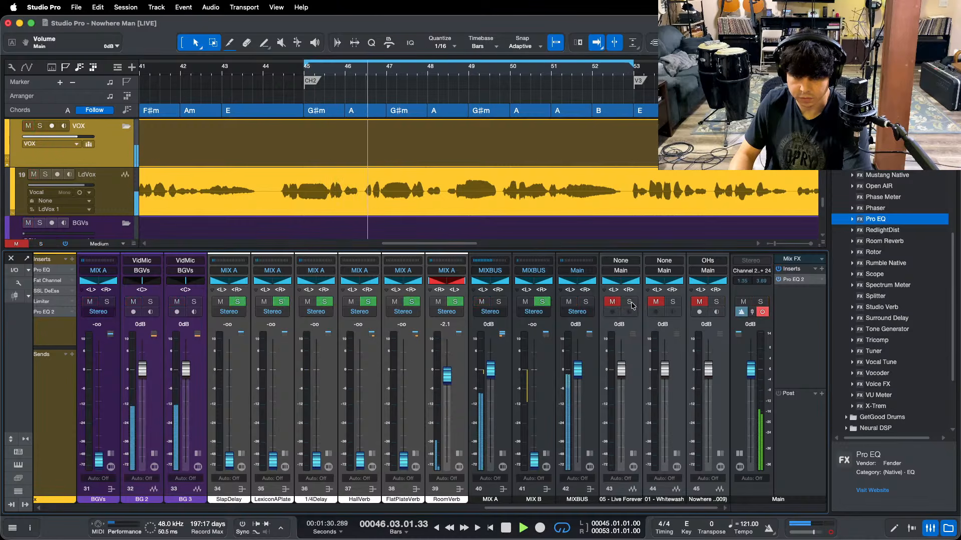
pyautogui.press('space')
pyautogui.click(520, 520)
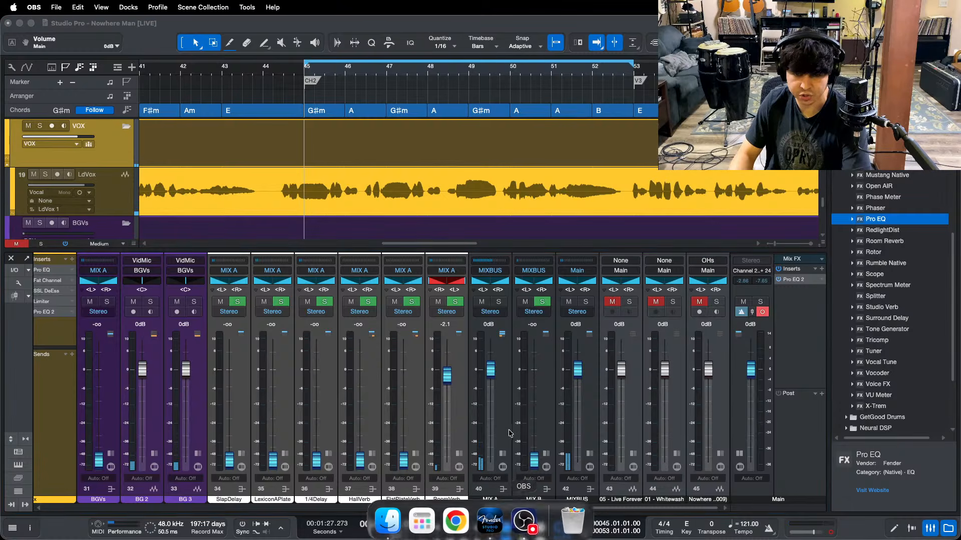
pyautogui.click(800, 441)
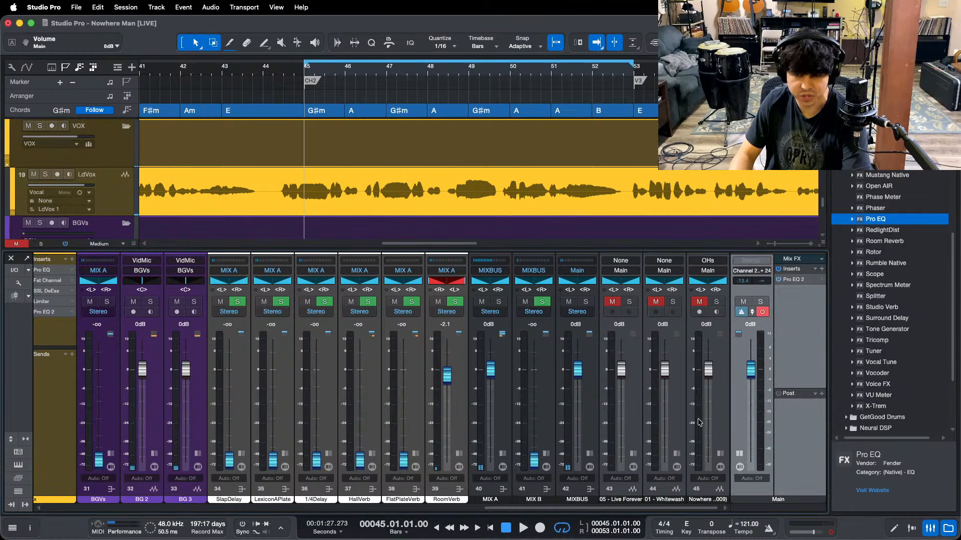
# Step: Replay the loop and compare the mix with the 01 - Whitewash and 05 - Live Forever references by toggling their solos
pyautogui.press('space')
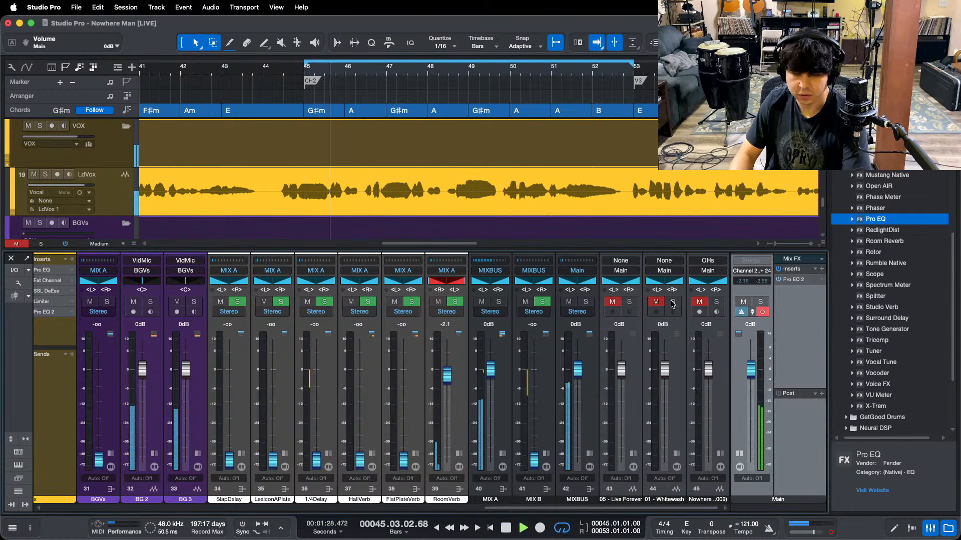
pyautogui.press('space')
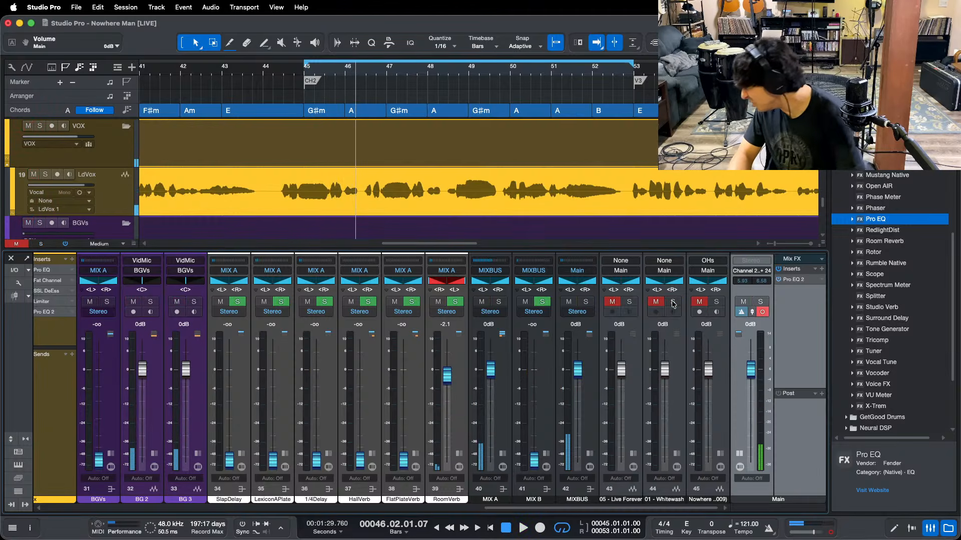
pyautogui.press('space')
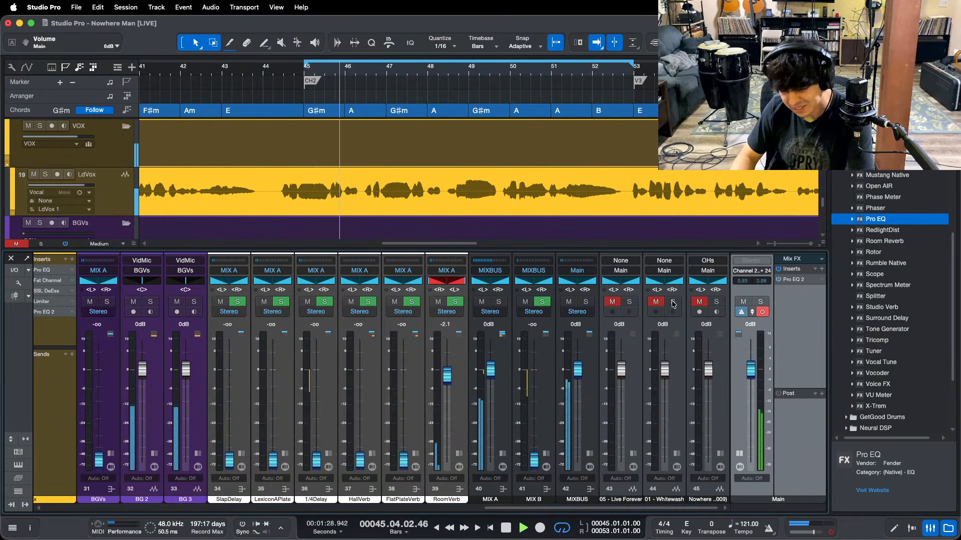
pyautogui.click(672, 302)
pyautogui.click(672, 301)
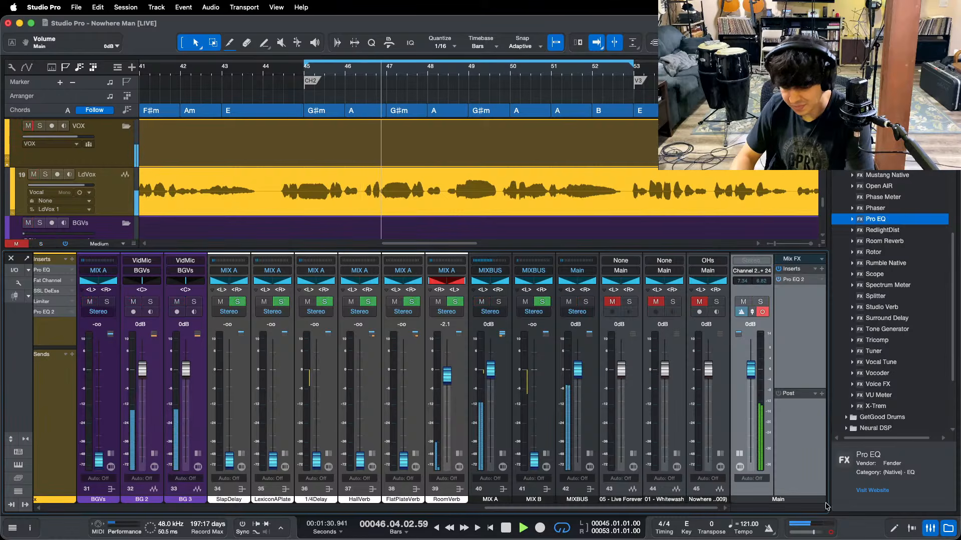
pyautogui.click(629, 301)
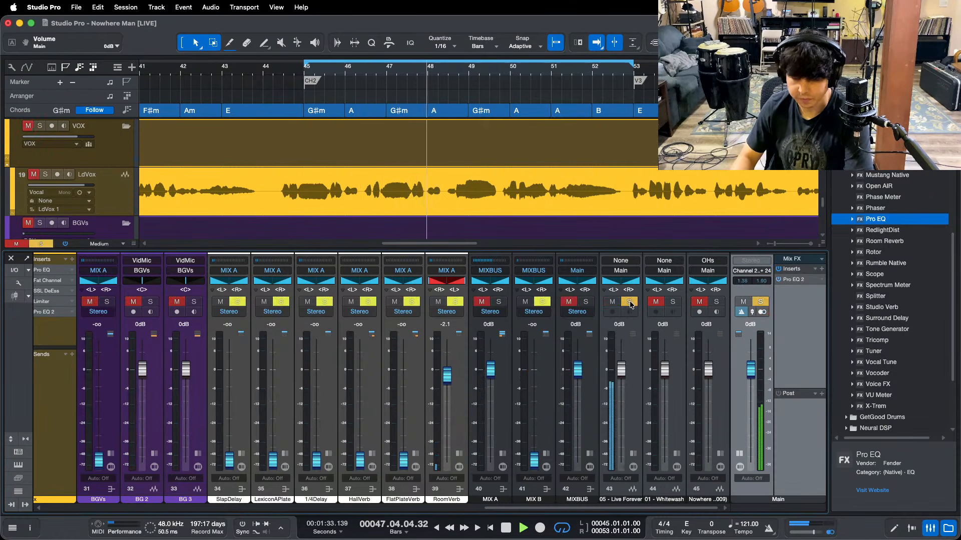
pyautogui.click(629, 302)
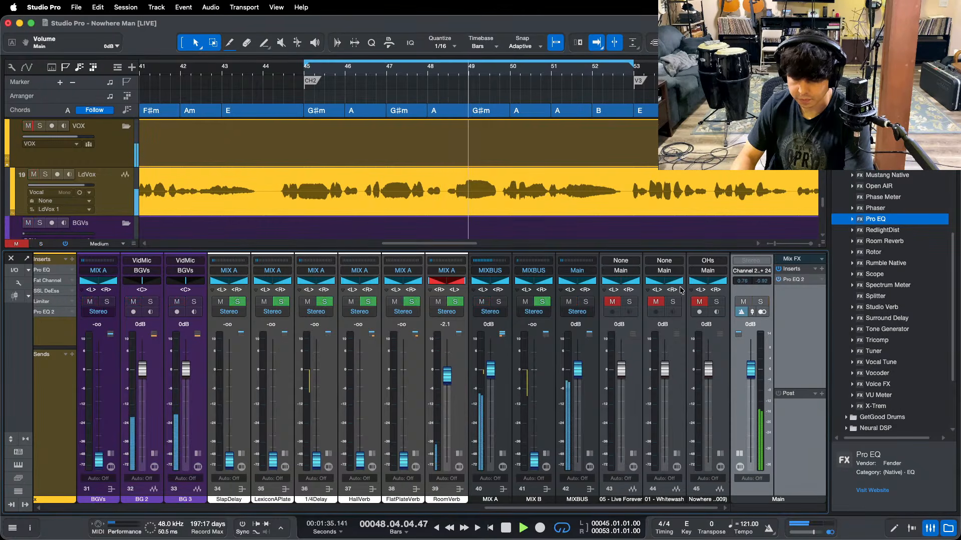
# Step: Compare the mix with the Nowhere Man reference by toggling its solo, and stop playback
pyautogui.click(717, 302)
pyautogui.click(719, 302)
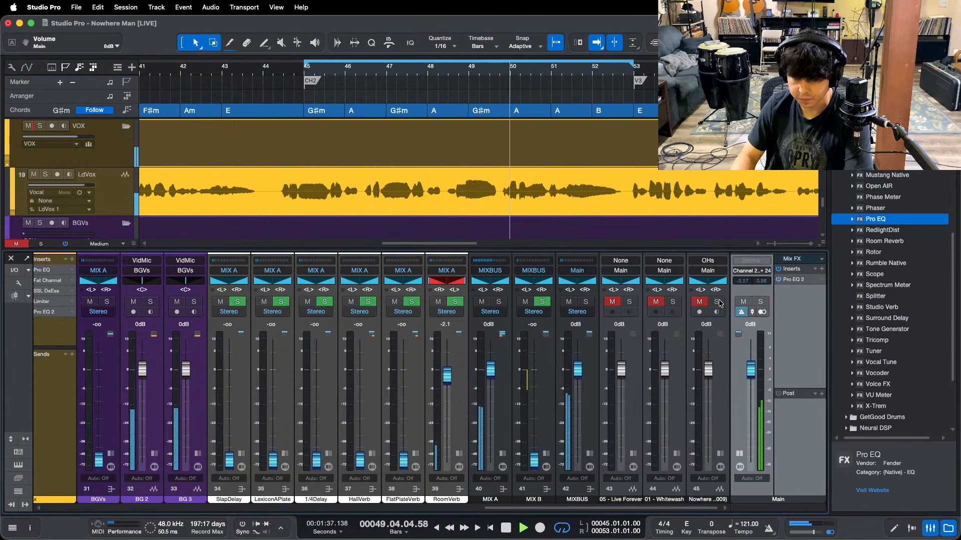
pyautogui.press('space')
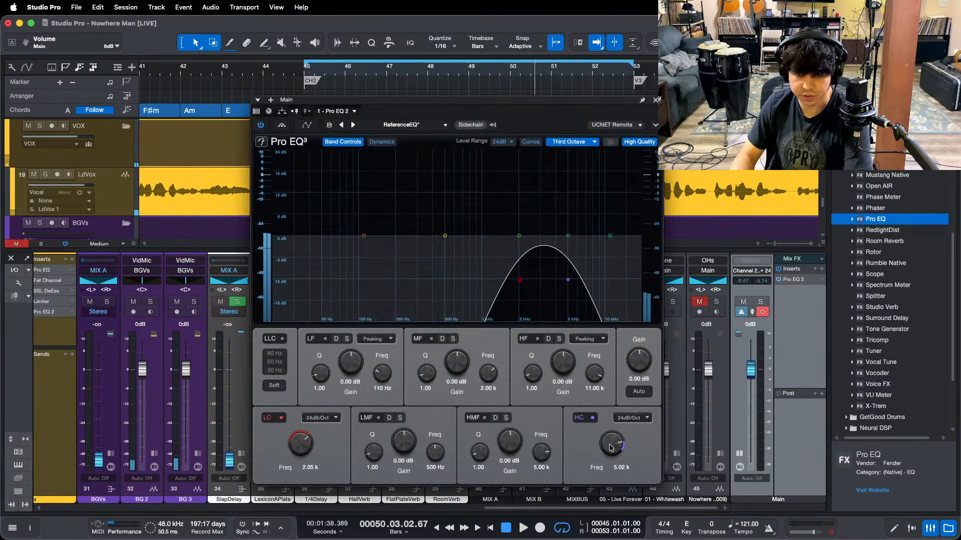
# Step: Set the Main EQ's high cut to 2.05 kHz and low cut to 957 Hz, close it, and replay the loop
pyautogui.moveTo(610, 448); pyautogui.dragTo(595, 449)
pyautogui.moveTo(289, 450)
pyautogui.mouseDown()
pyautogui.moveTo(288, 459)
pyautogui.moveTo(289, 451)
pyautogui.mouseUp()
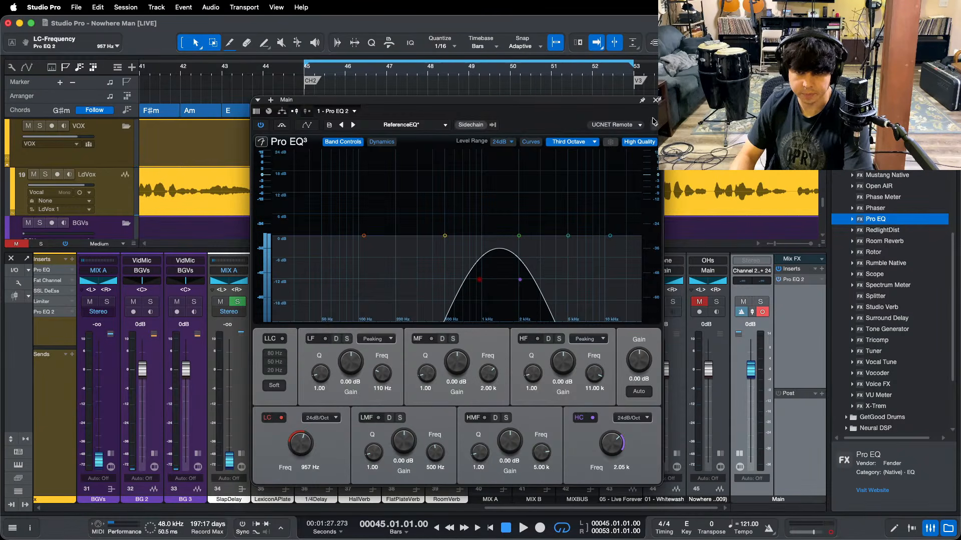
pyautogui.click(656, 100)
pyautogui.press('space')
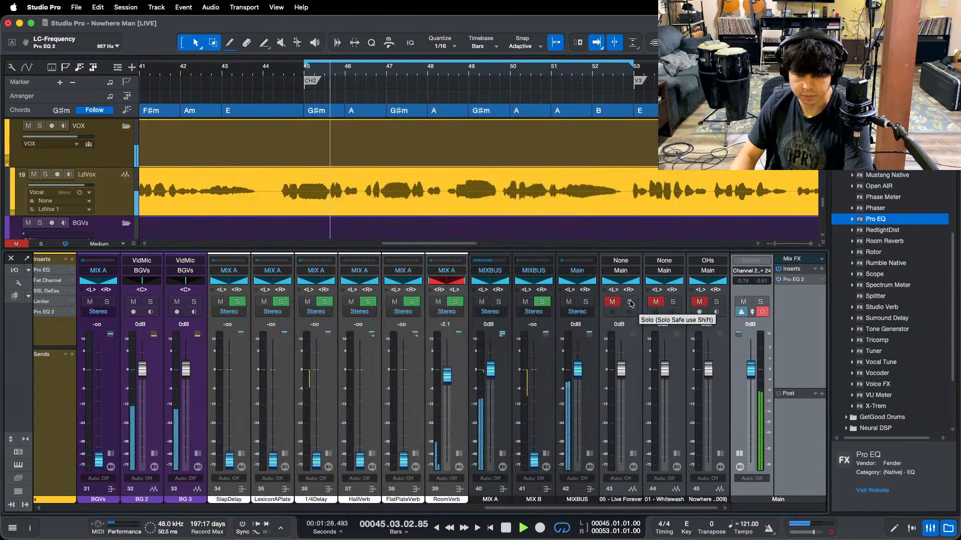
# Step: Try an HMF cut of -0.48 dB at 1.96 kHz in LdVox's Pro EQ 2, close the EQ, and restart playback
pyautogui.moveTo(520, 508); pyautogui.dragTo(404, 507)
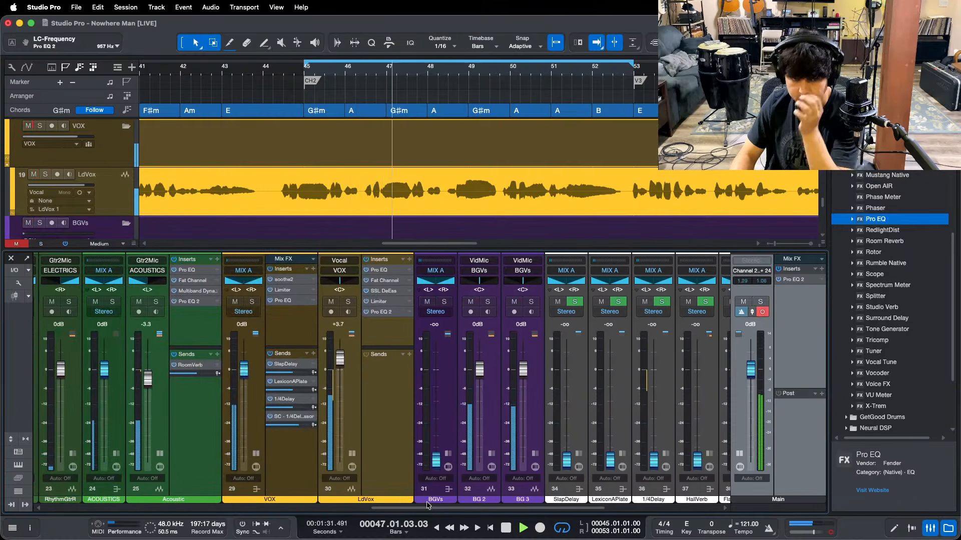
pyautogui.doubleClick(395, 311)
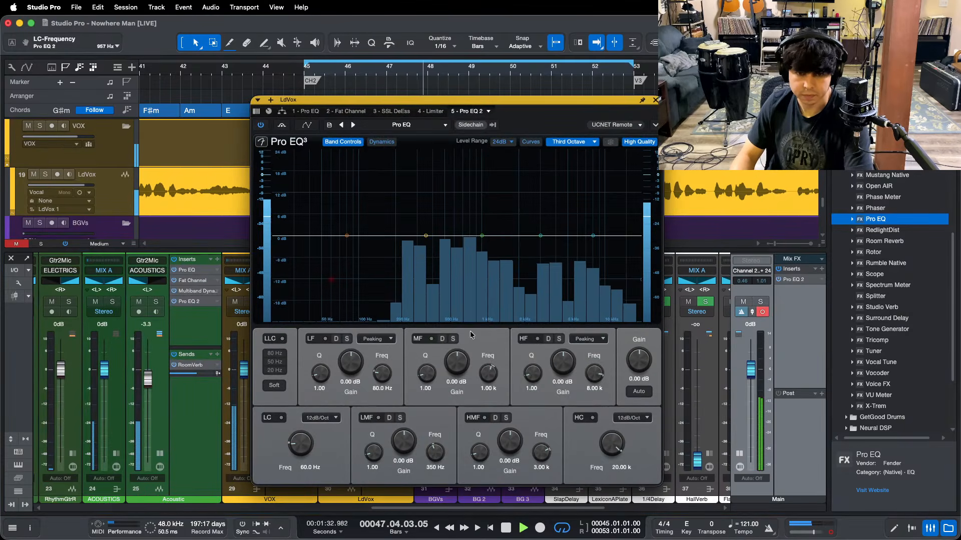
pyautogui.click(540, 235)
pyautogui.moveTo(541, 235); pyautogui.dragTo(518, 238)
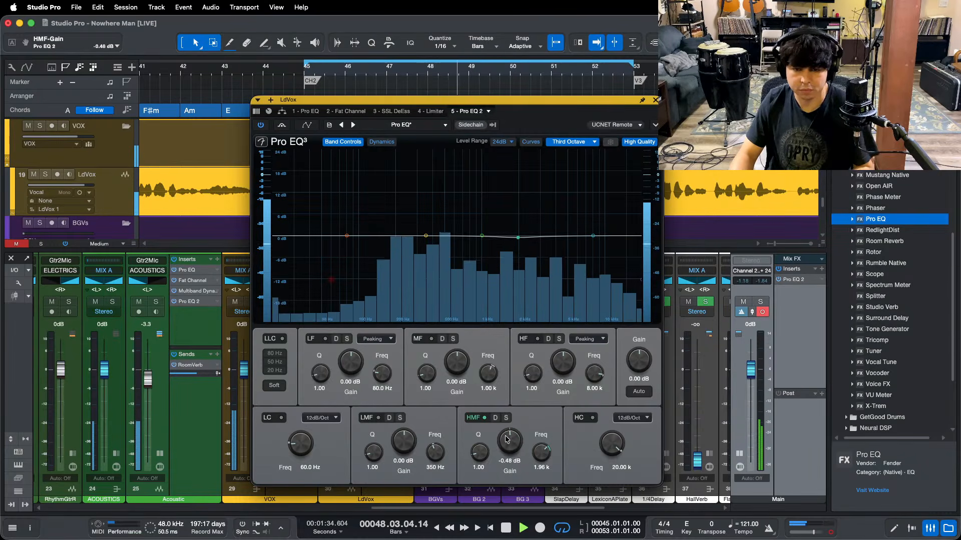
pyautogui.hscroll(5, 505, 510)
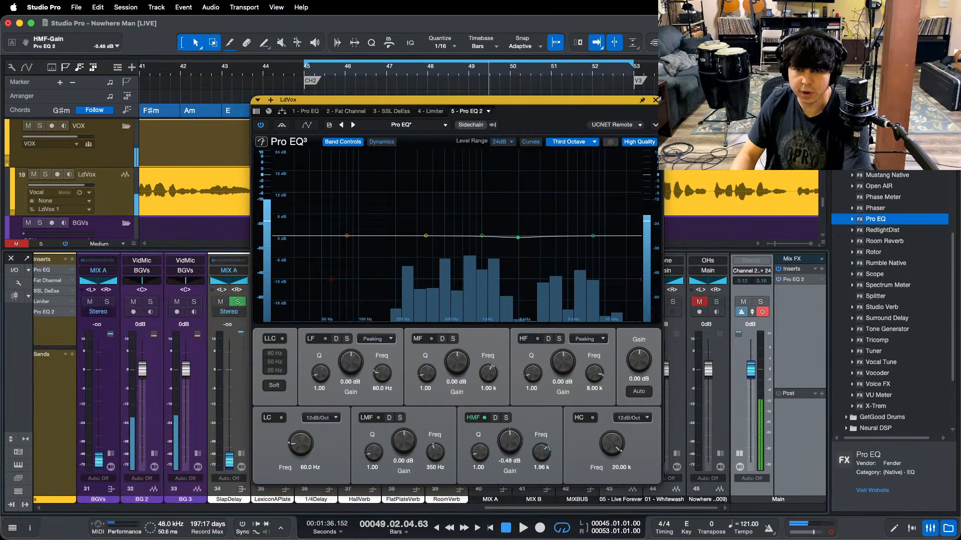
pyautogui.click(656, 100)
pyautogui.press('space')
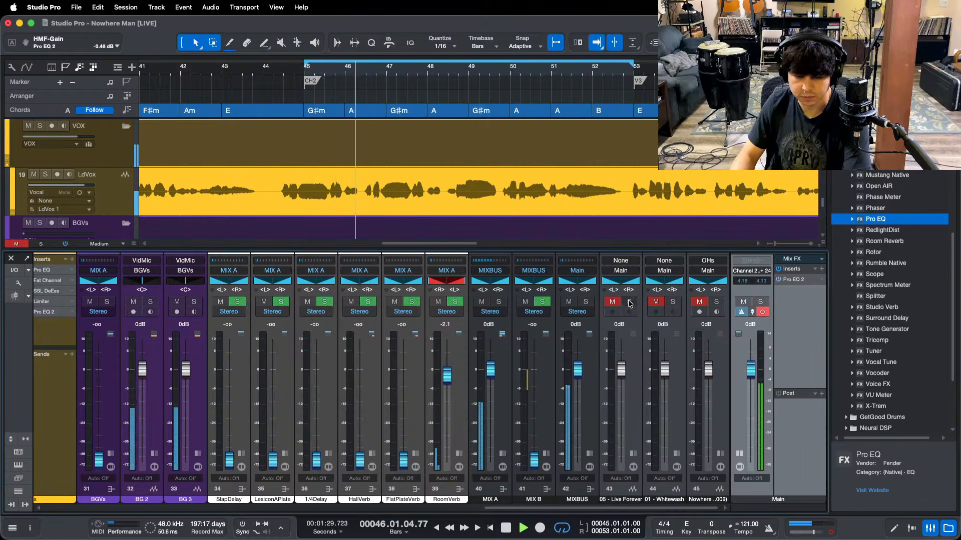
# Step: Reset the HMF gain in LdVox's Pro EQ 2 to 0 dB, disable the band, and close the EQ
pyautogui.press('space')
pyautogui.press('space')
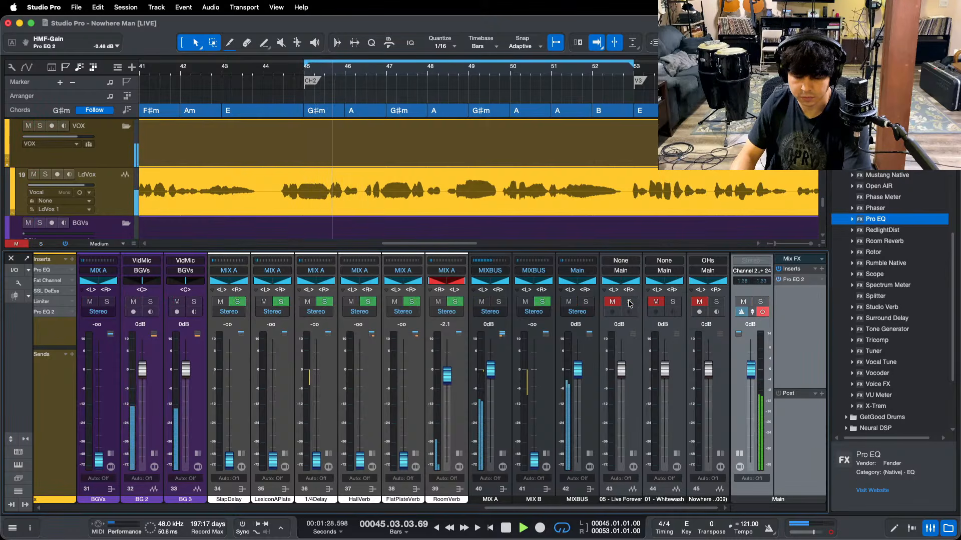
pyautogui.press('space')
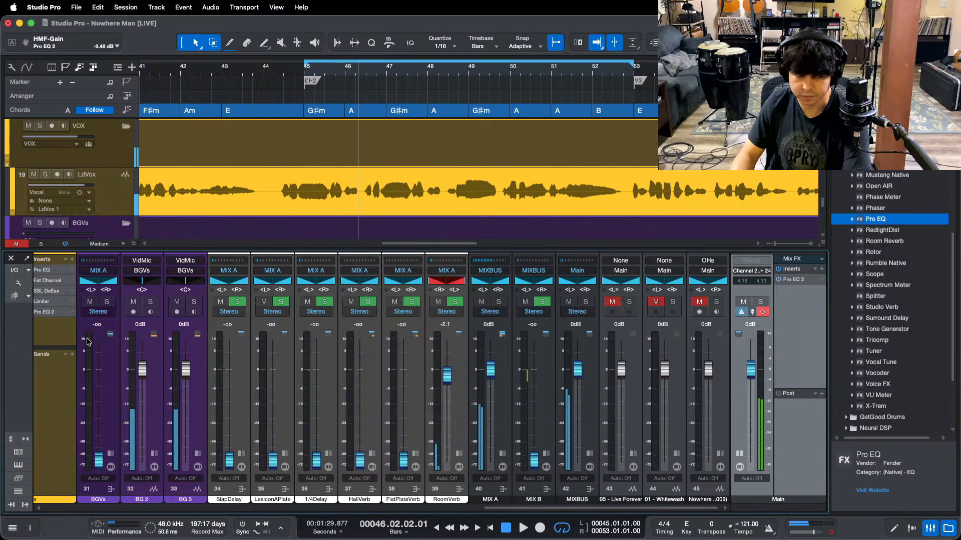
pyautogui.click(44, 313)
pyautogui.moveTo(492, 441); pyautogui.dragTo(497, 434)
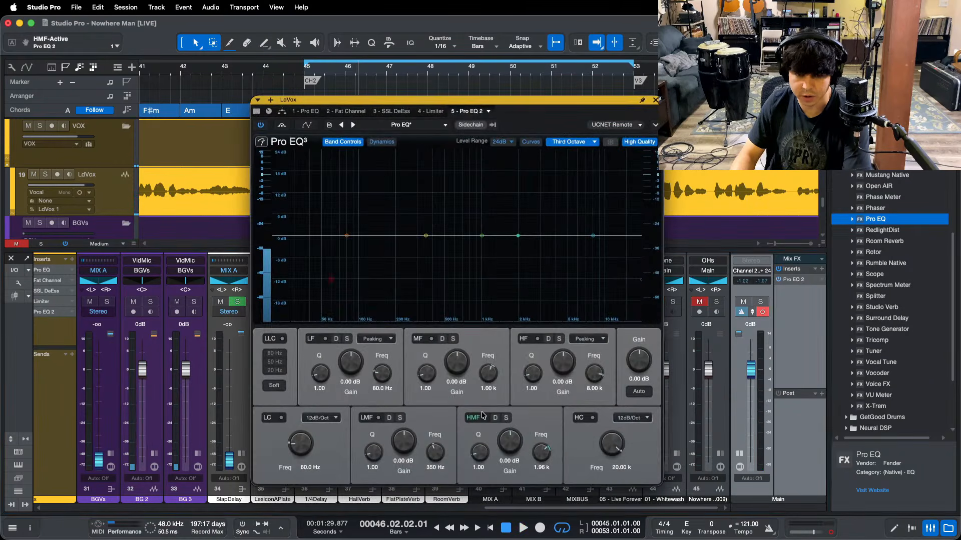
pyautogui.press('space')
pyautogui.click(655, 100)
# Step: Compare the mix with the 05 - Live Forever and 01 - Whitewash references by soloing them, and stop playback
pyautogui.click(630, 302)
pyautogui.click(673, 303)
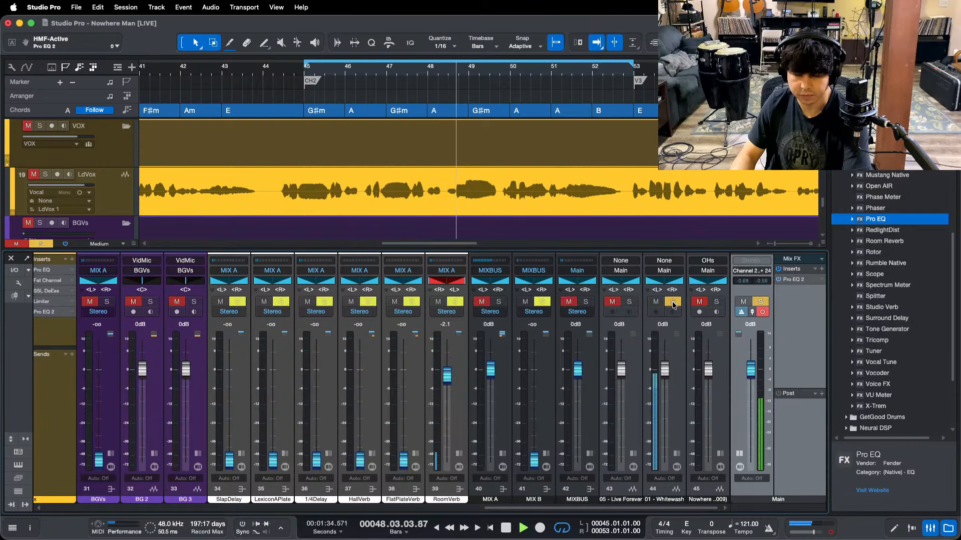
pyautogui.press('KP_1')
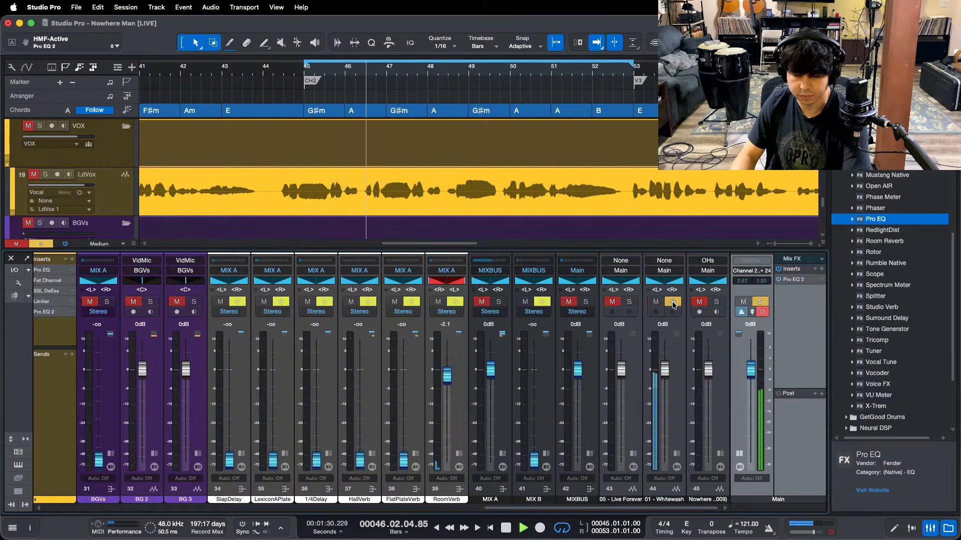
pyautogui.click(673, 302)
pyautogui.press('space')
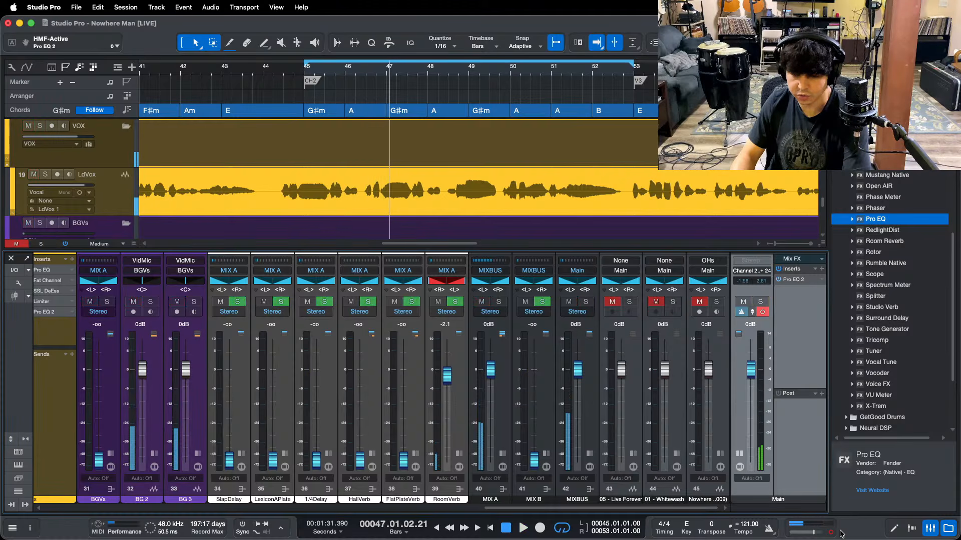
# Step: Replay the loop, comparing the mix with 05 - Live Forever and Nowhere Man by toggling each solo, and stop playback
pyautogui.press('space')
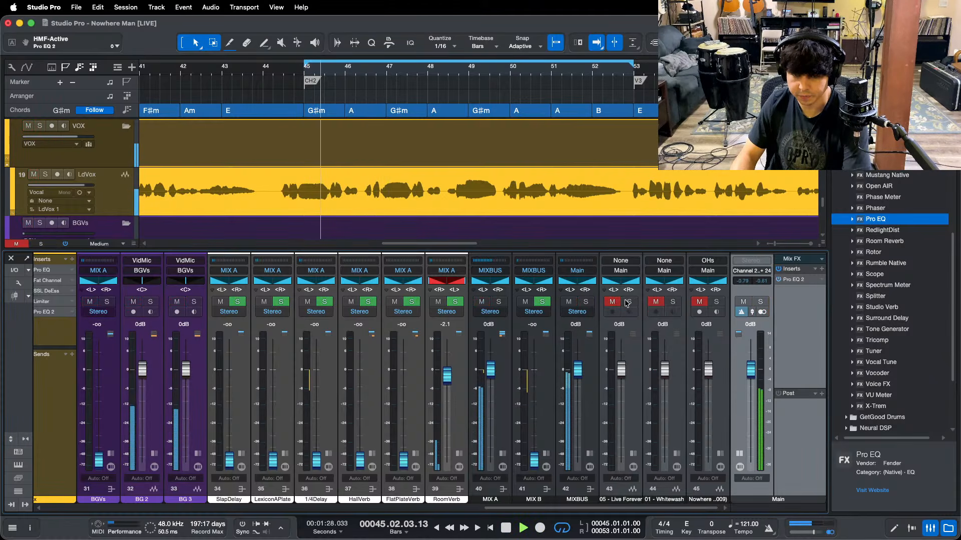
pyautogui.click(629, 302)
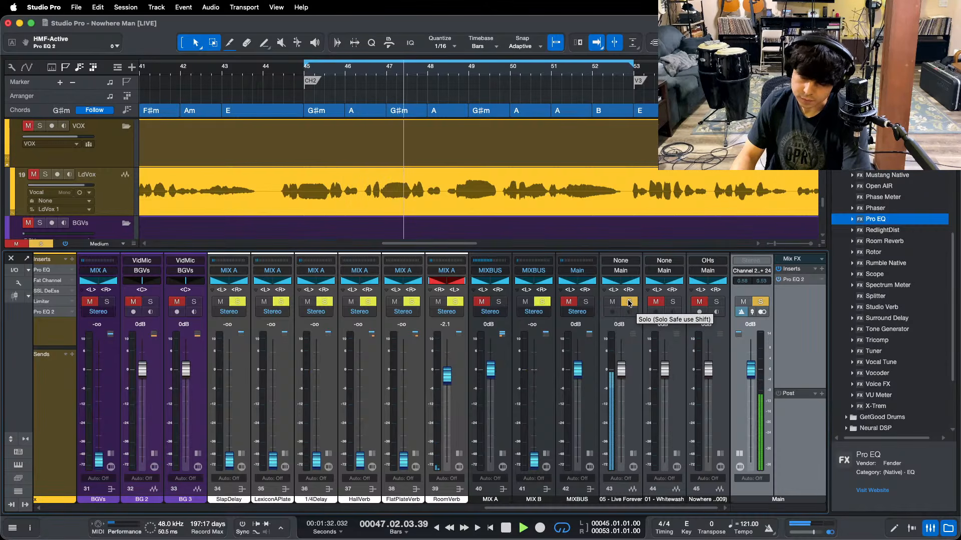
pyautogui.click(629, 303)
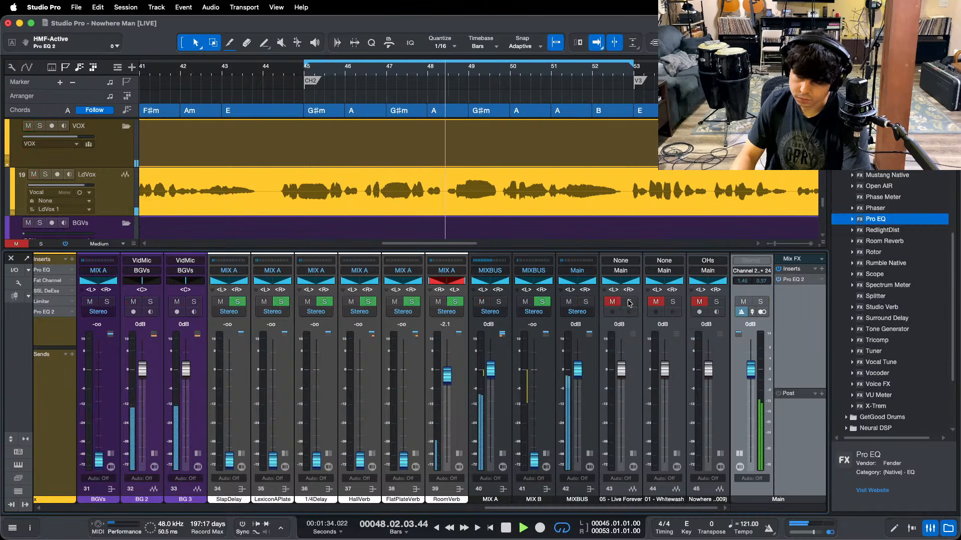
pyautogui.click(715, 302)
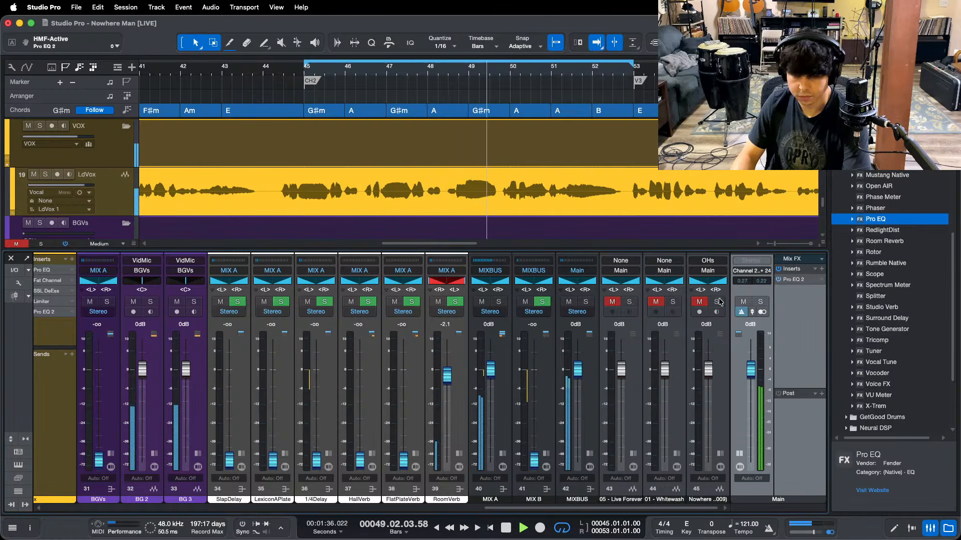
pyautogui.click(715, 301)
pyautogui.press('space')
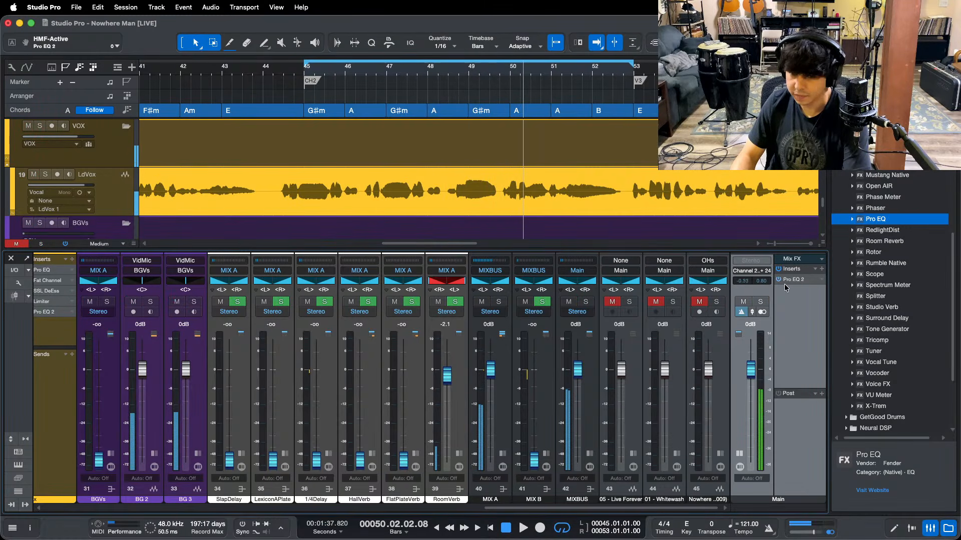
# Step: Set the Main channel's Pro EQ 2 high cut to 1.03 kHz and low cut to 480 Hz
pyautogui.doubleClick(794, 279)
pyautogui.moveTo(612, 429); pyautogui.dragTo(609, 453)
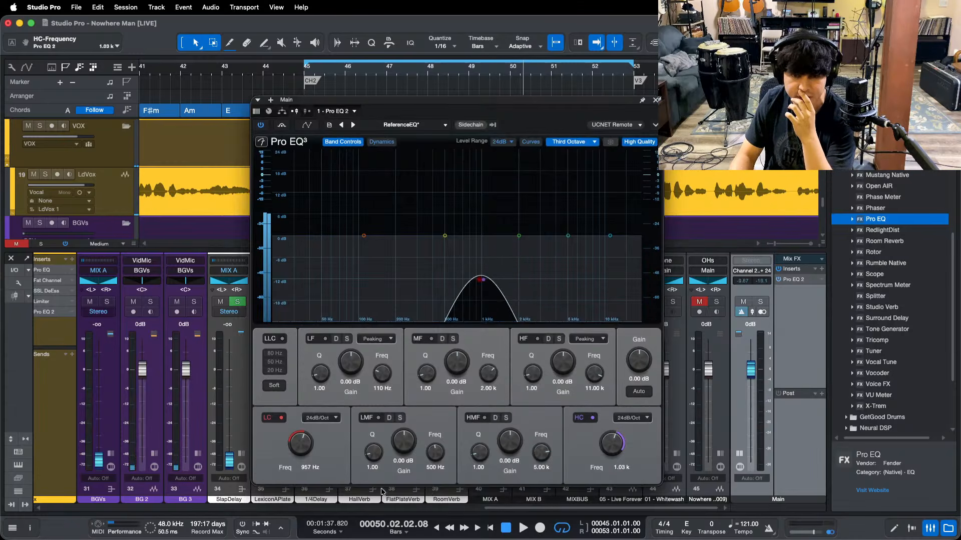
pyautogui.moveTo(304, 444); pyautogui.dragTo(303, 468)
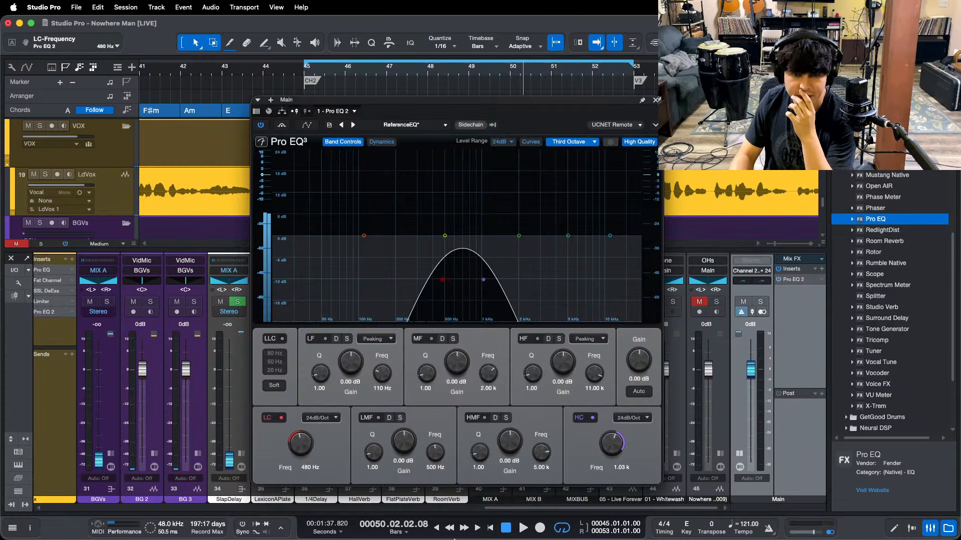
pyautogui.moveTo(487, 513)
pyautogui.click(524, 517)
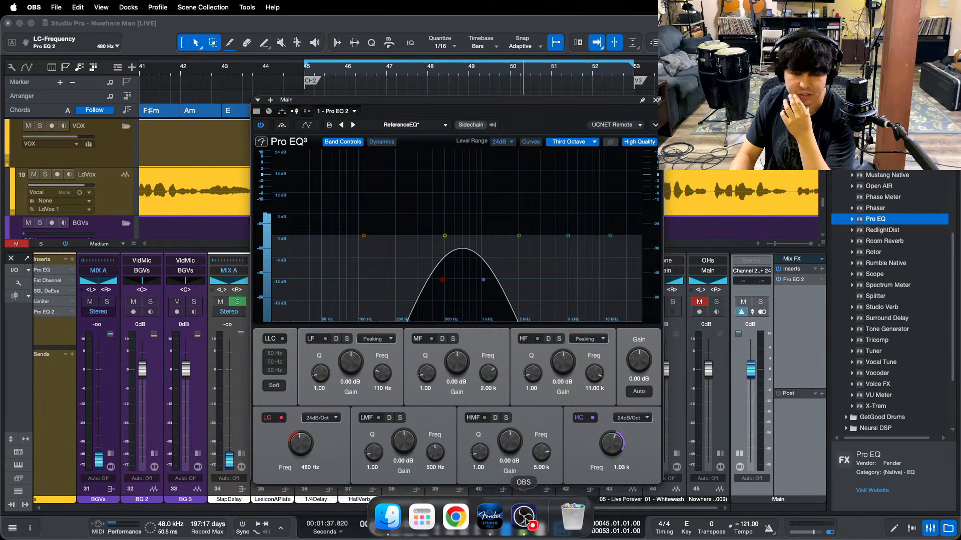
pyautogui.click(794, 359)
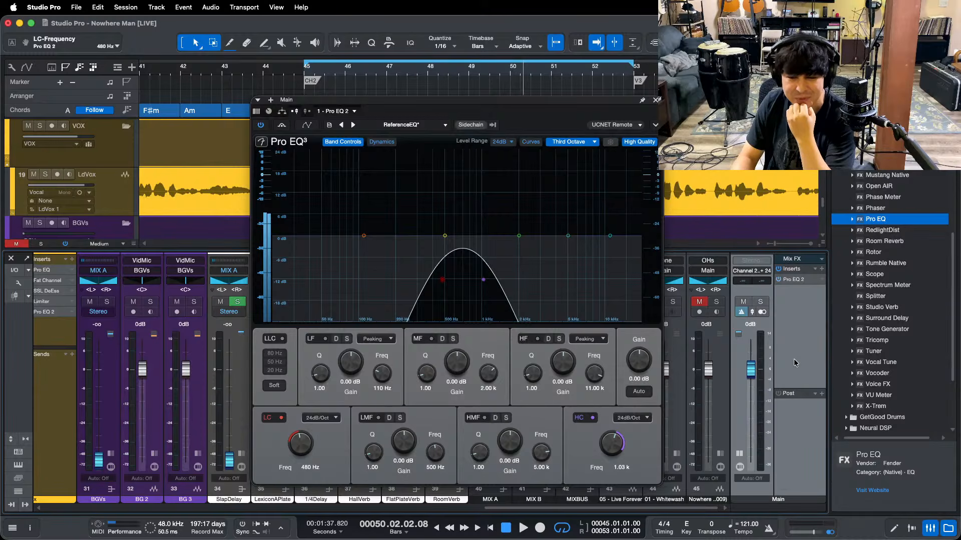
# Step: Play the loop through the filtered Main EQ and compare the mix with 01 - Whitewash by repeatedly toggling its solo
pyautogui.press('space')
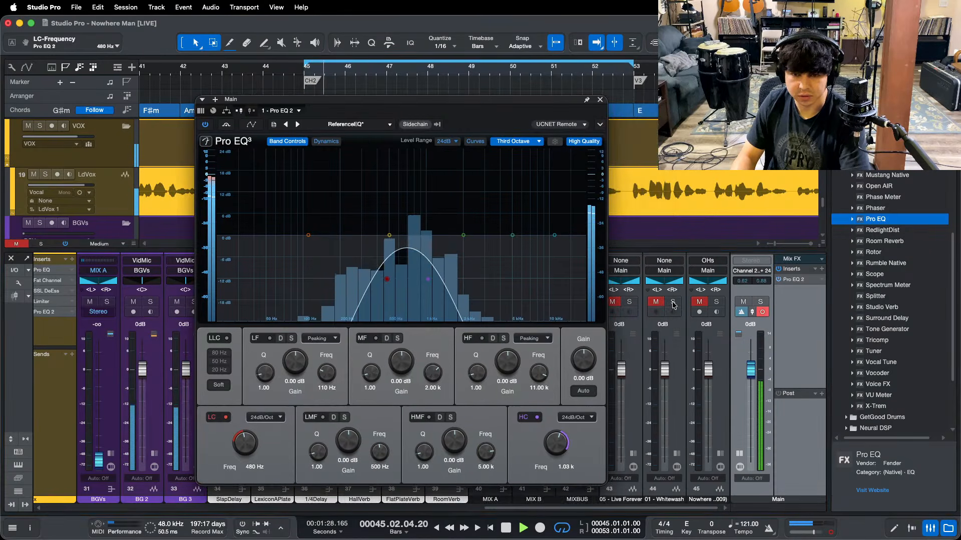
pyautogui.click(673, 304)
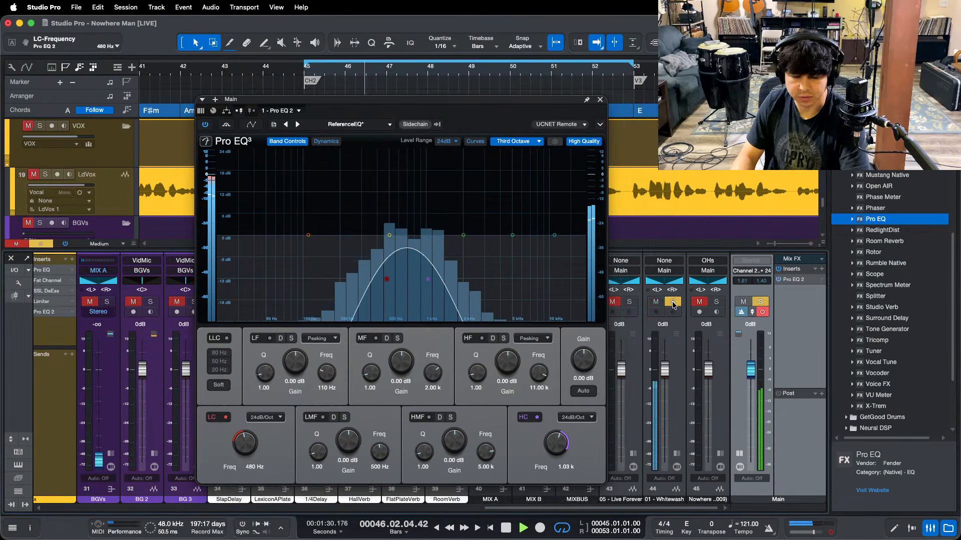
pyautogui.click(673, 303)
pyautogui.click(673, 303)
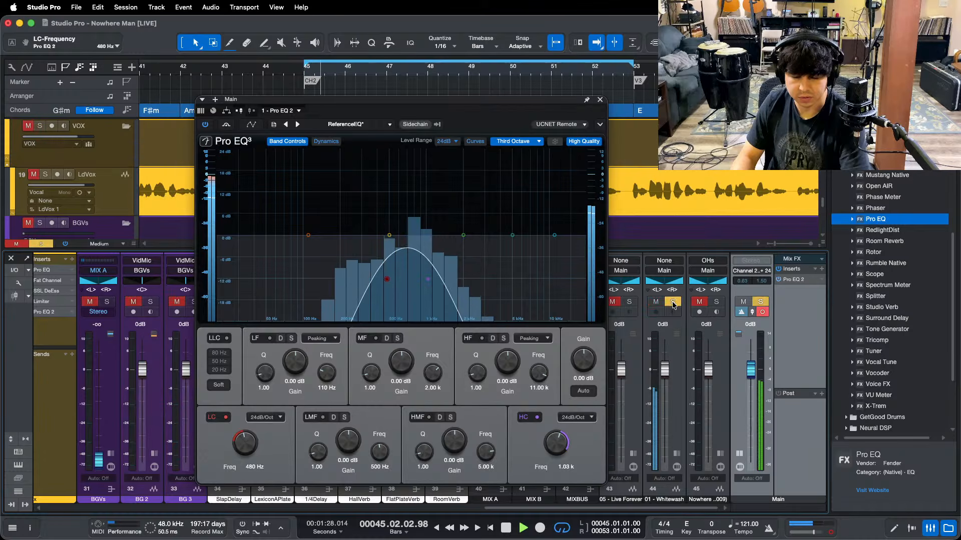
pyautogui.click(673, 304)
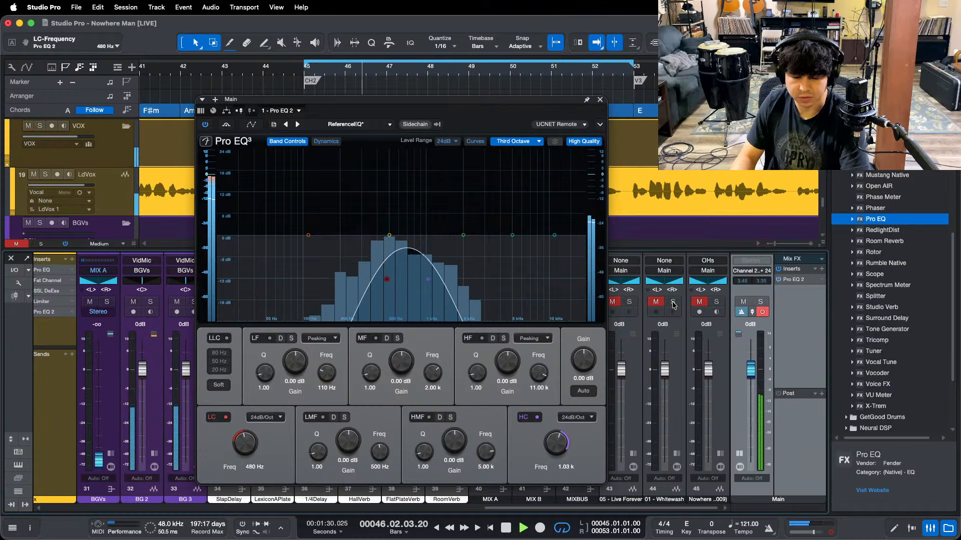
pyautogui.click(673, 303)
pyautogui.click(673, 304)
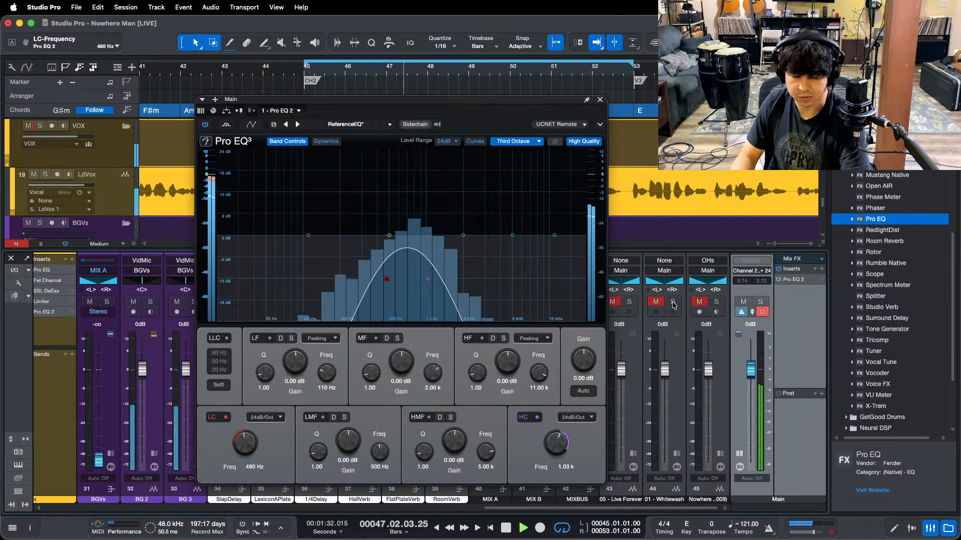
pyautogui.press('space')
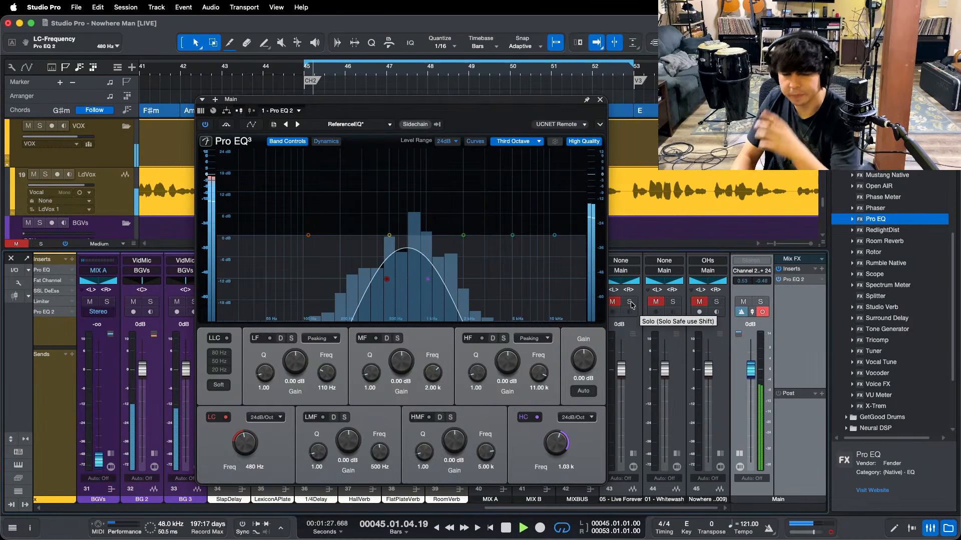
# Step: Compare the filtered mix with 05 - Live Forever and Nowhere Man by toggling their solos in turn, and stop playback
pyautogui.click(630, 302)
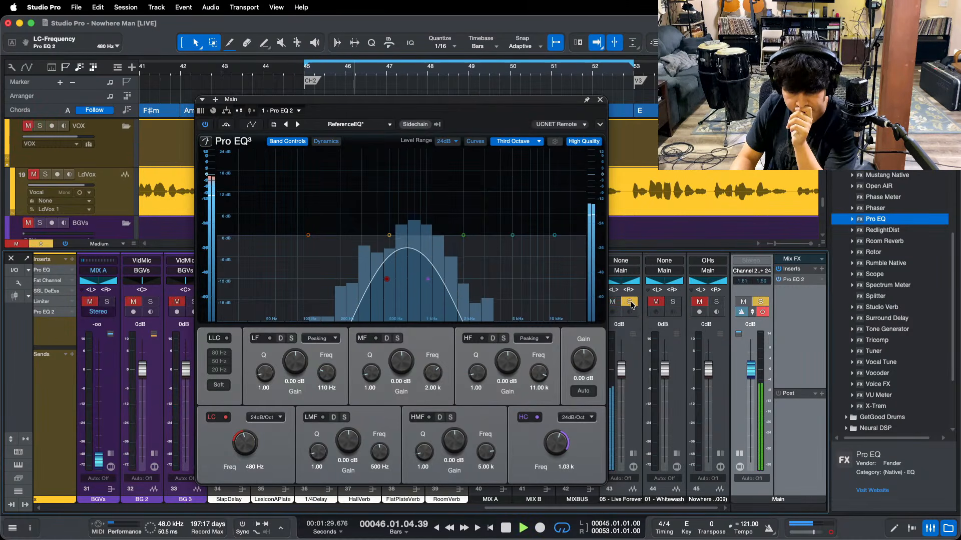
pyautogui.click(630, 303)
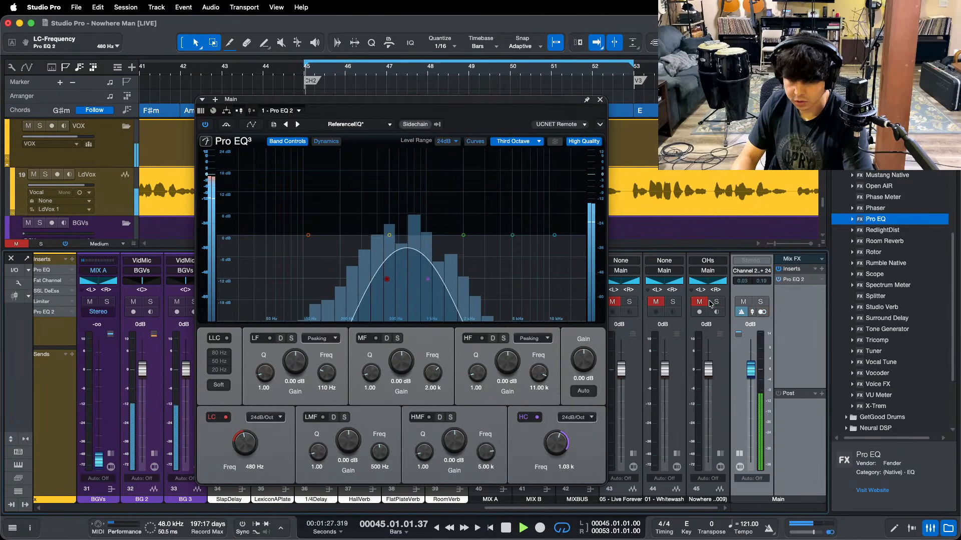
pyautogui.click(630, 302)
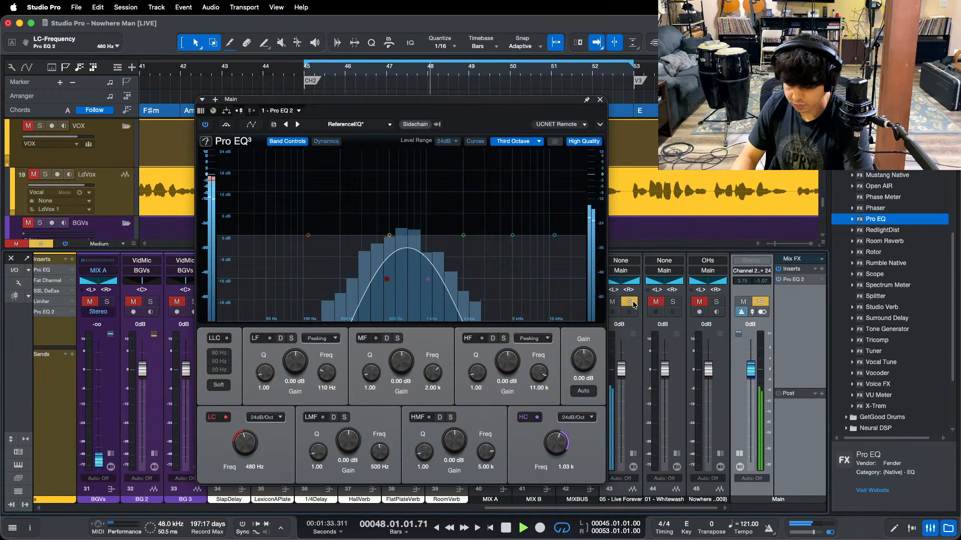
pyautogui.click(630, 303)
pyautogui.click(716, 302)
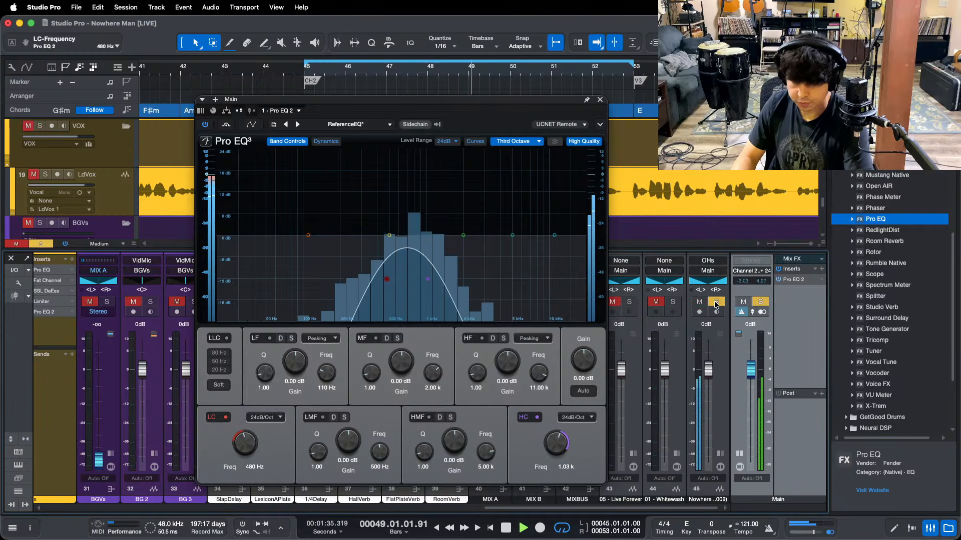
pyautogui.click(716, 302)
pyautogui.press('space')
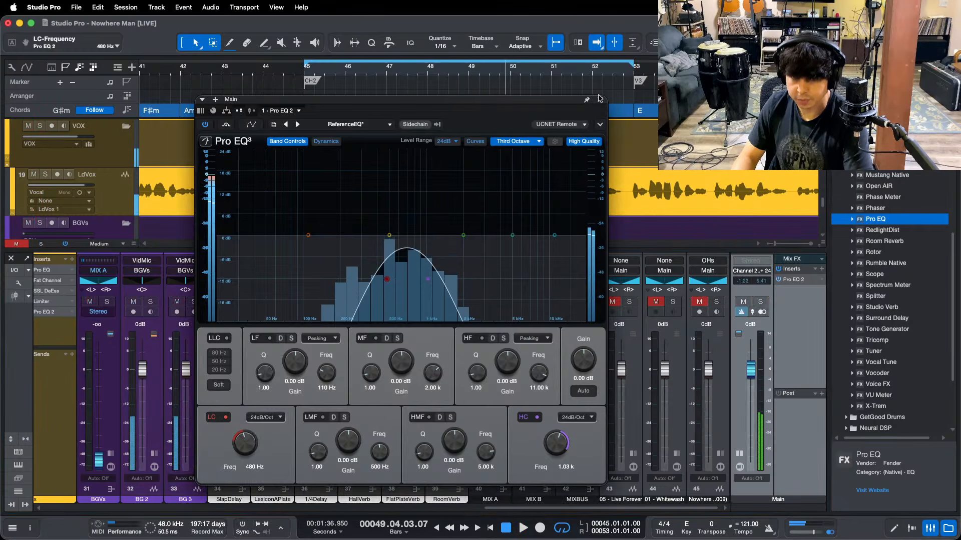
# Step: Play the loop and boost the Acoustic channel's Pro EQ 2 MF band at 799 Hz with 0.96 dB of gain
pyautogui.click(600, 100)
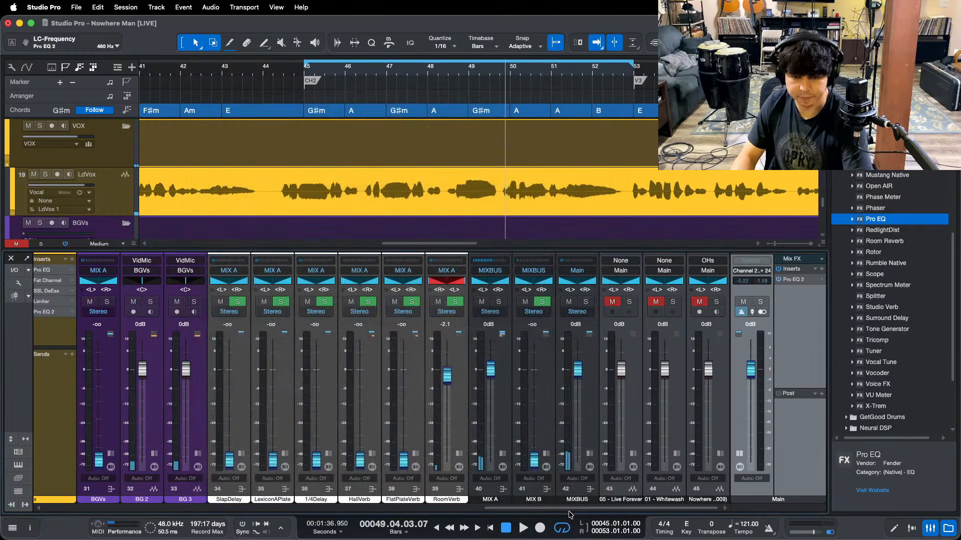
pyautogui.hscroll(-10, 402, 312)
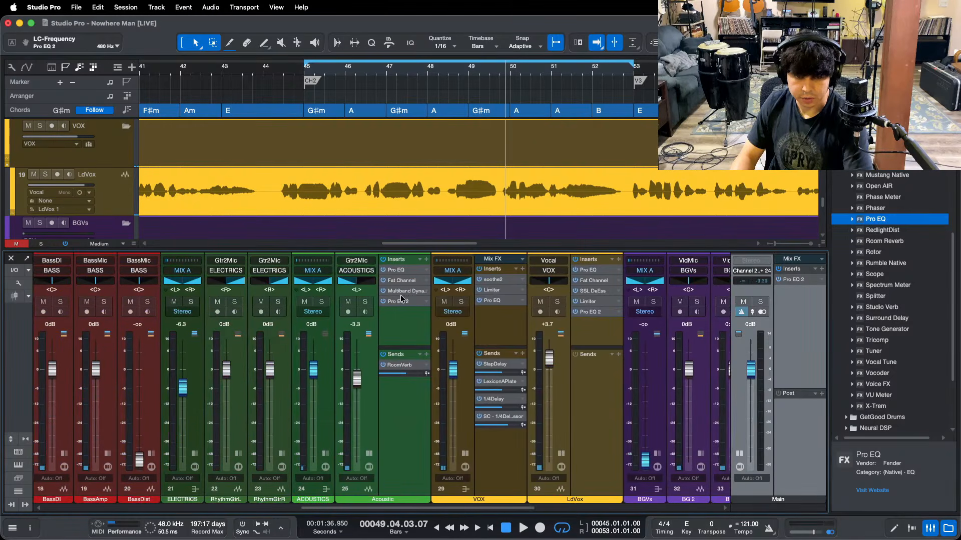
pyautogui.click(402, 302)
pyautogui.press('space')
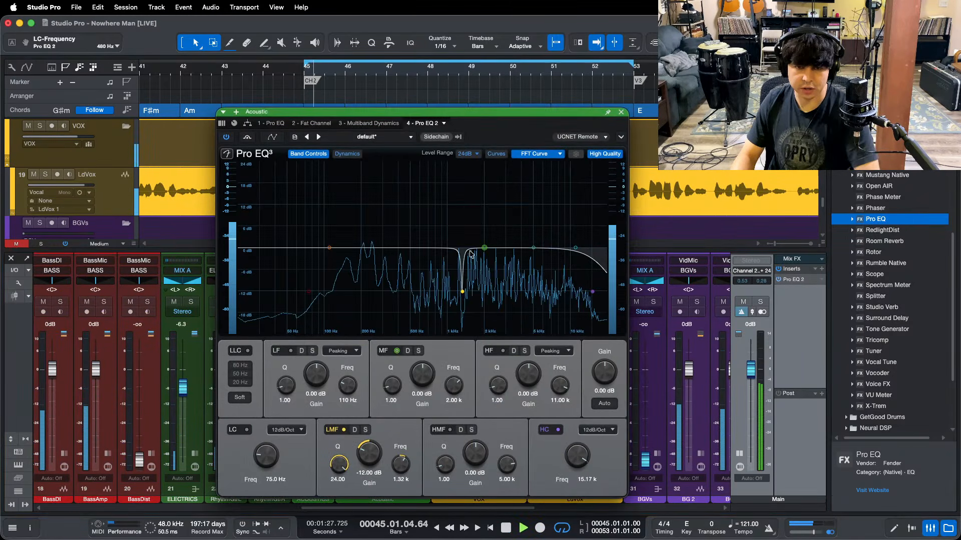
pyautogui.moveTo(484, 248); pyautogui.dragTo(428, 225)
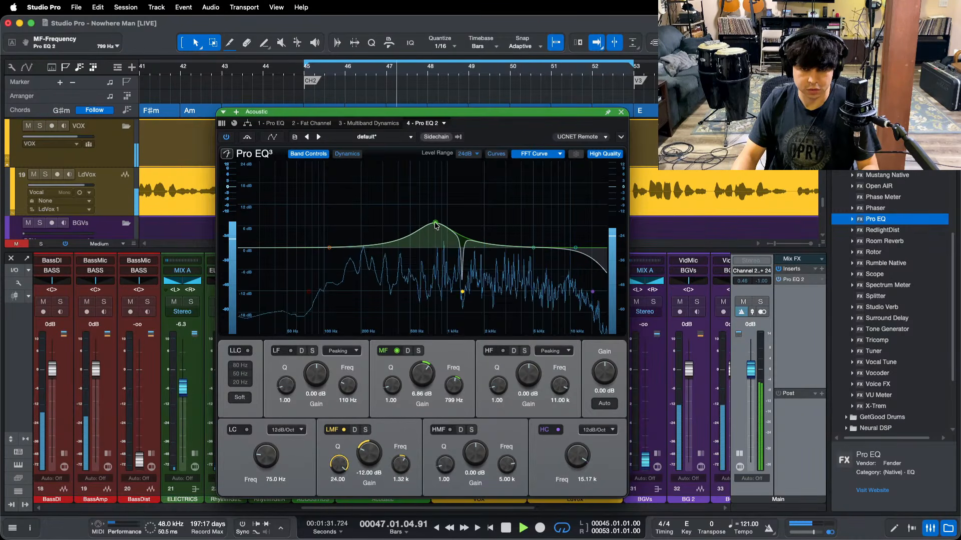
pyautogui.scroll(-6, 422, 380)
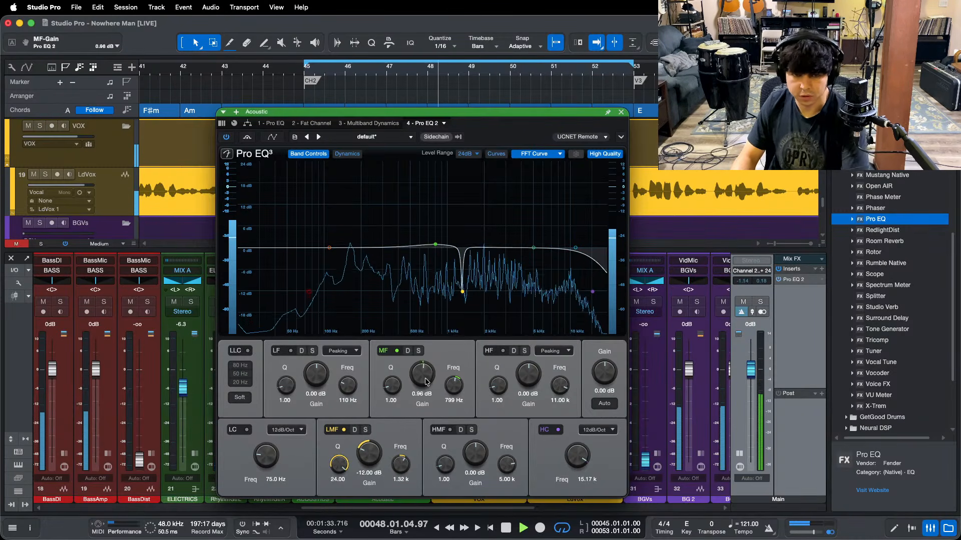
pyautogui.press('KP_1')
# Step: Raise the Acoustic EQ's MF gain to 1.92 dB while comparing the mix with 05 - Live Forever and Nowhere Man by toggling their solos
pyautogui.hscroll(5, 638, 295)
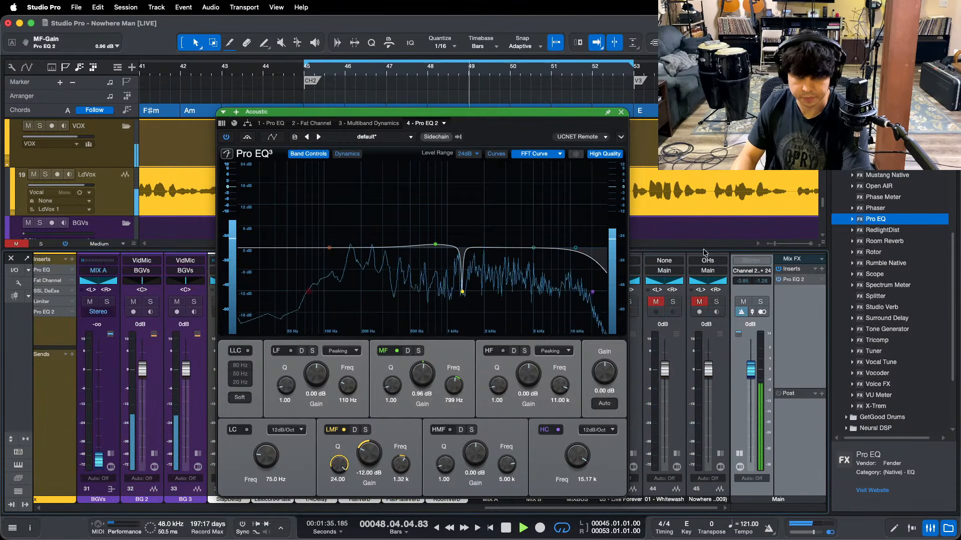
pyautogui.click(634, 302)
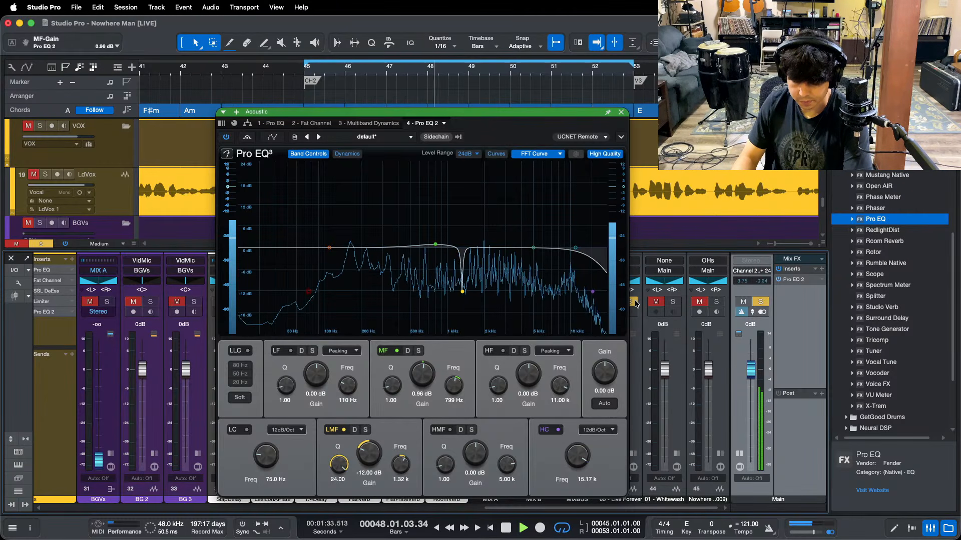
pyautogui.click(635, 303)
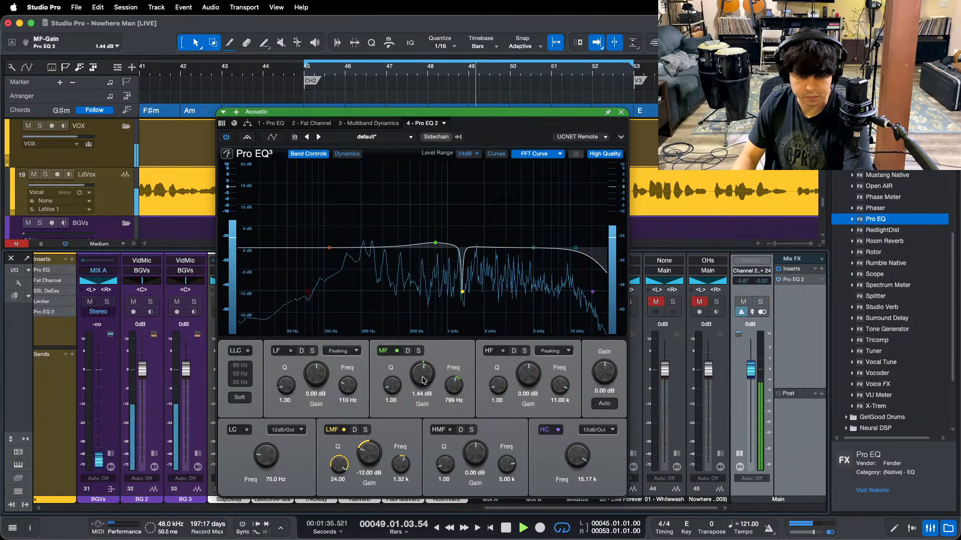
pyautogui.click(716, 301)
pyautogui.click(717, 302)
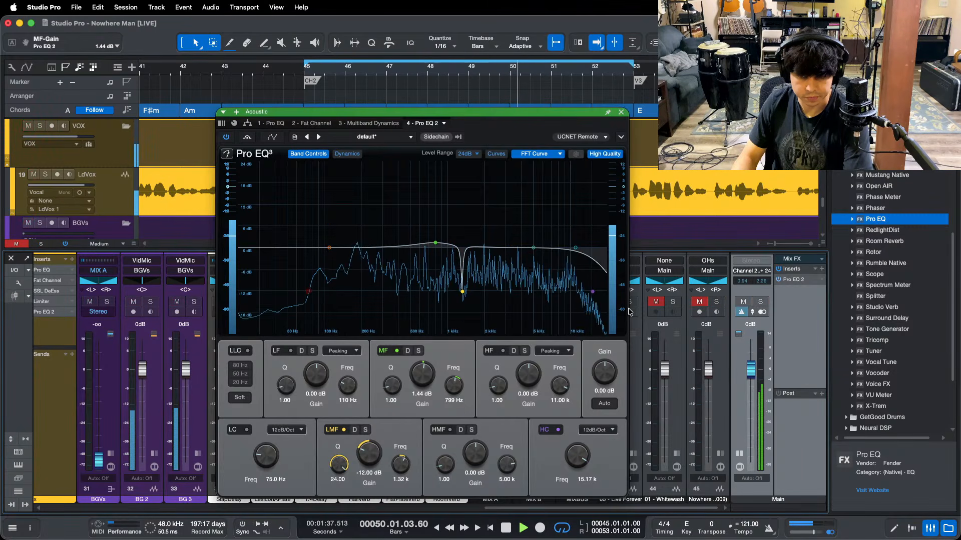
pyautogui.click(635, 303)
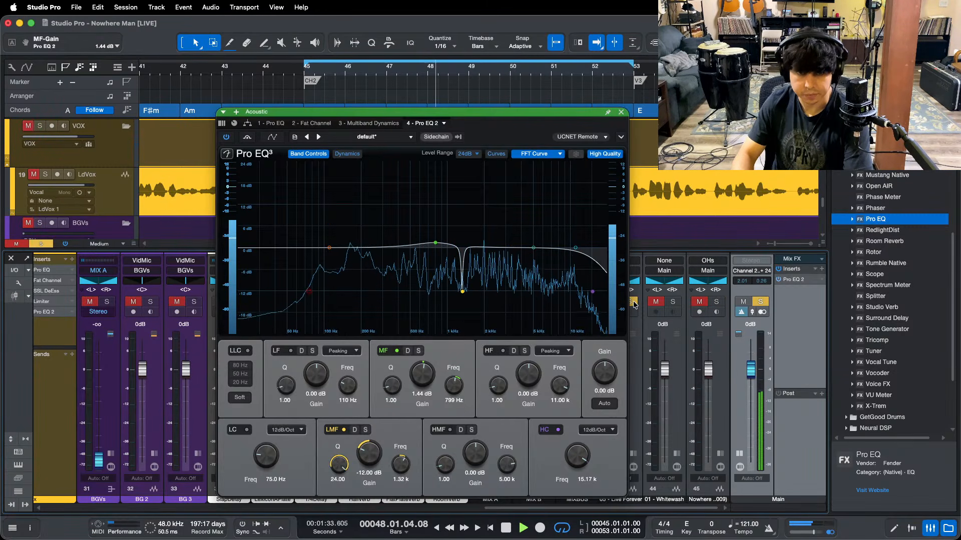
pyautogui.click(633, 303)
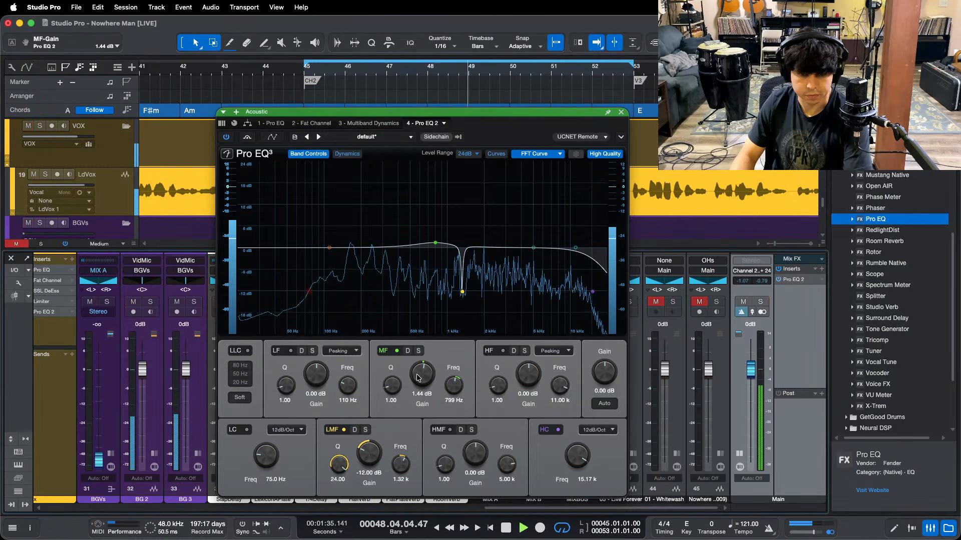
pyautogui.click(621, 112)
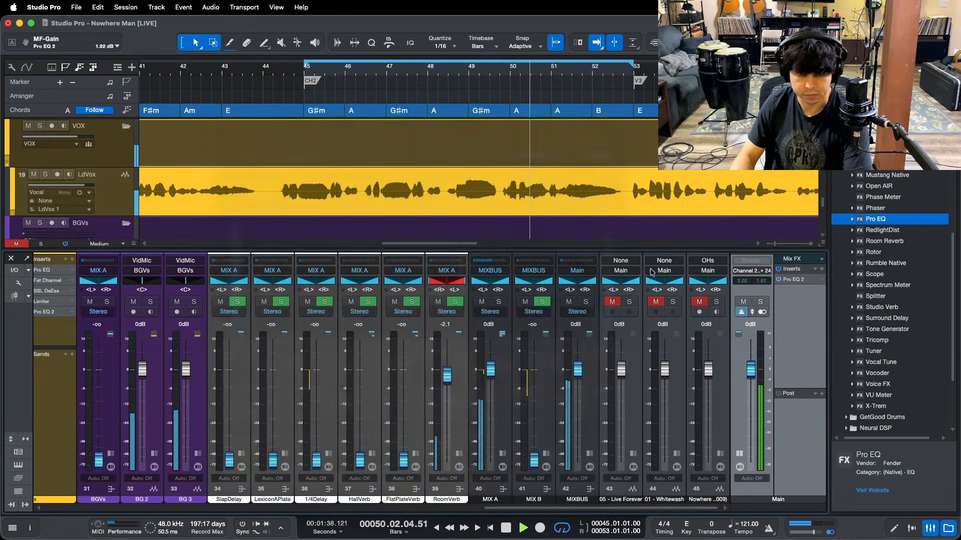
# Step: Compare the mix with 05 - Live Forever once more by toggling its solo, view the Main EQ and stop playback
pyautogui.click(628, 303)
pyautogui.click(628, 302)
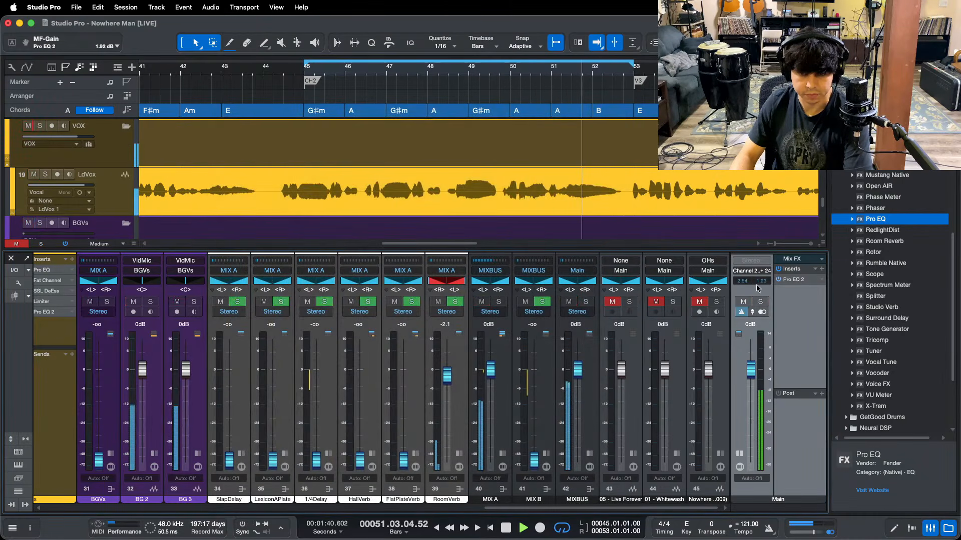
pyautogui.click(807, 279)
pyautogui.press('space')
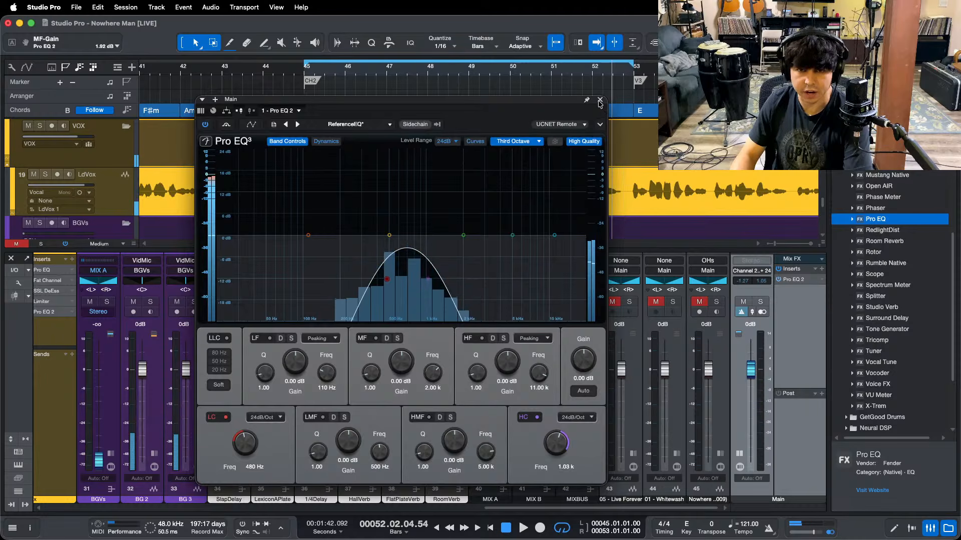
pyautogui.click(630, 234)
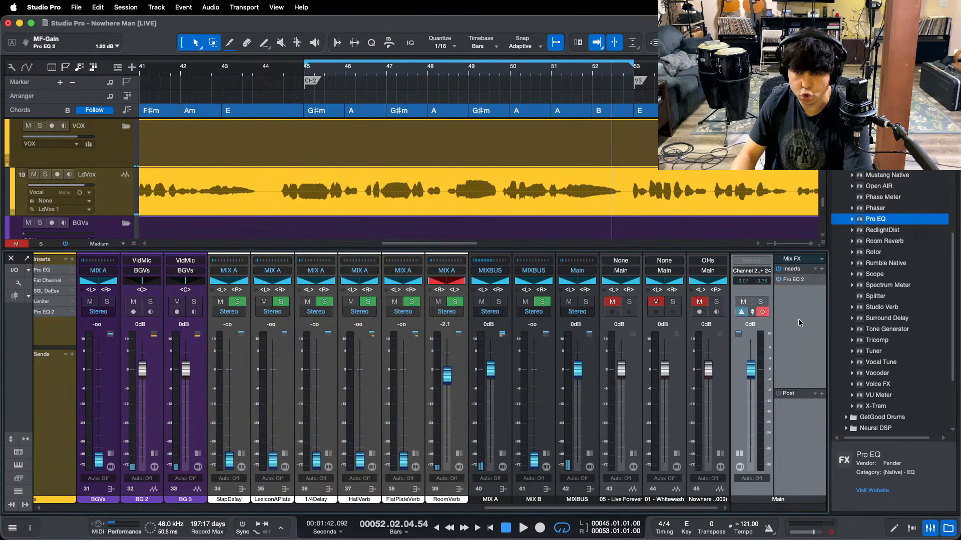
# Step: Set the Main channel's Pro EQ 2 high cut to 514 Hz and low cut to 195 Hz
pyautogui.click(805, 280)
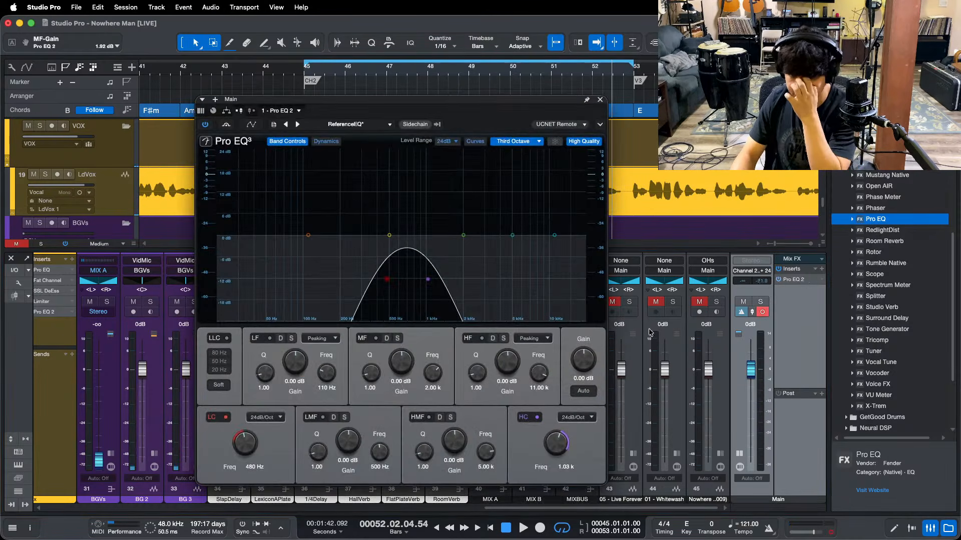
pyautogui.moveTo(556, 442); pyautogui.dragTo(554, 447)
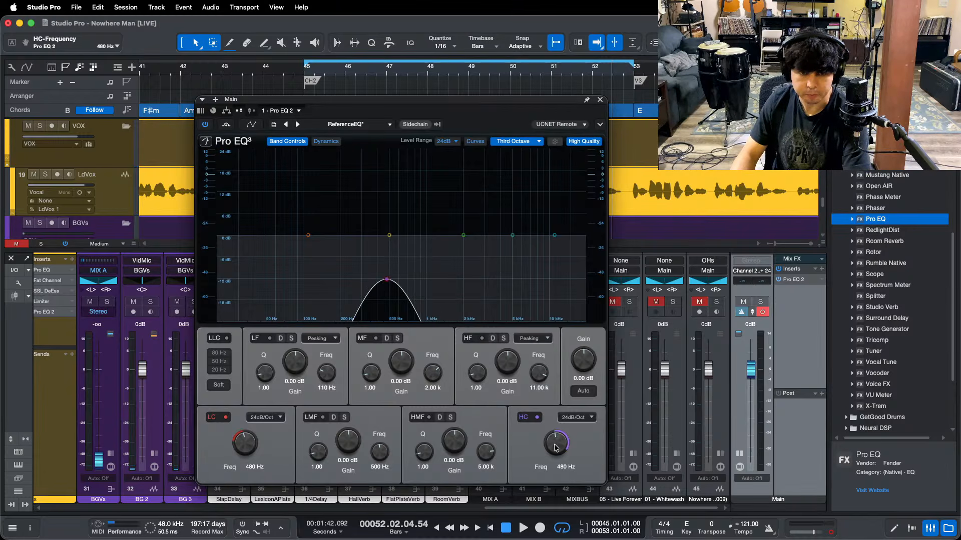
pyautogui.moveTo(244, 441); pyautogui.dragTo(245, 445)
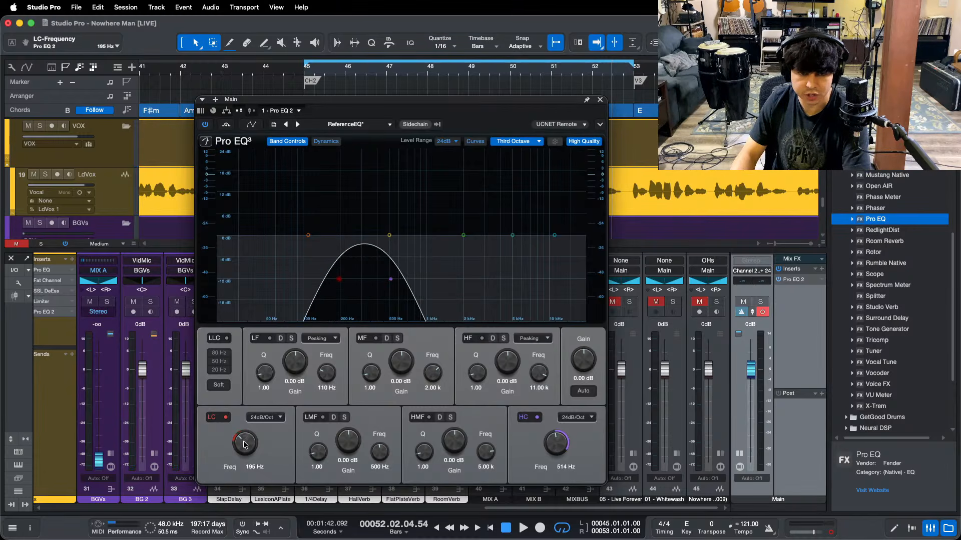
# Step: Play the loop and compare the filtered mix with 05 - Live Forever, 01 - Whitewash and Nowhere Man by toggling their solos in turn
pyautogui.press('space')
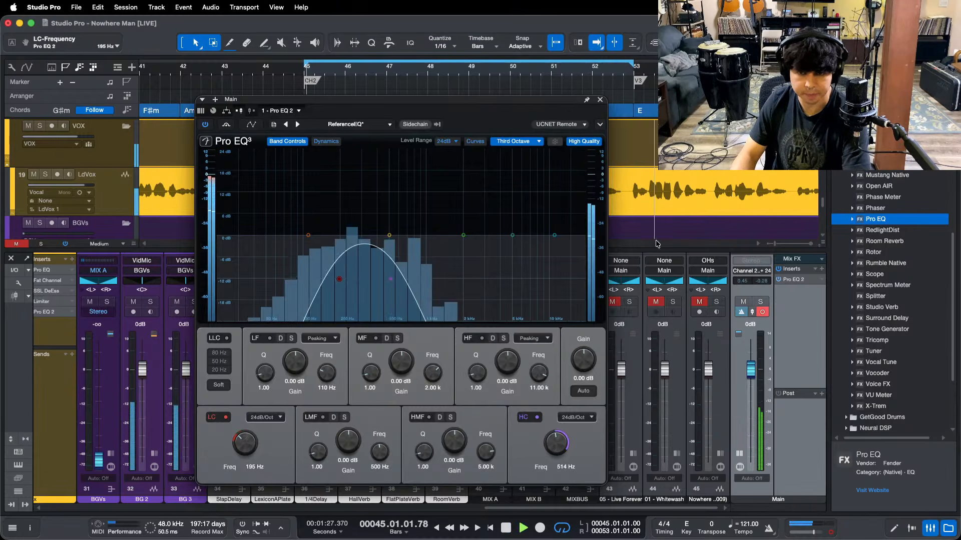
pyautogui.click(634, 303)
pyautogui.click(630, 302)
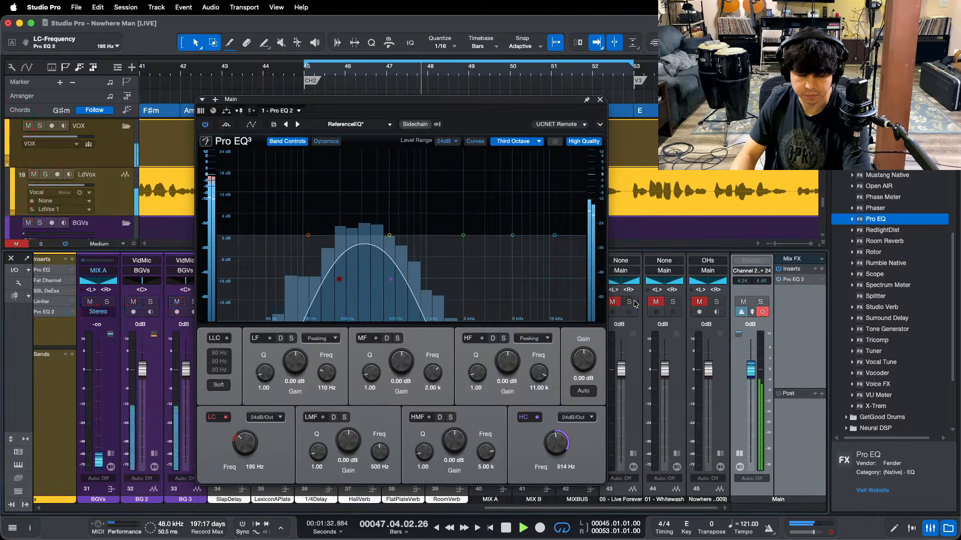
pyautogui.click(674, 302)
pyautogui.click(676, 303)
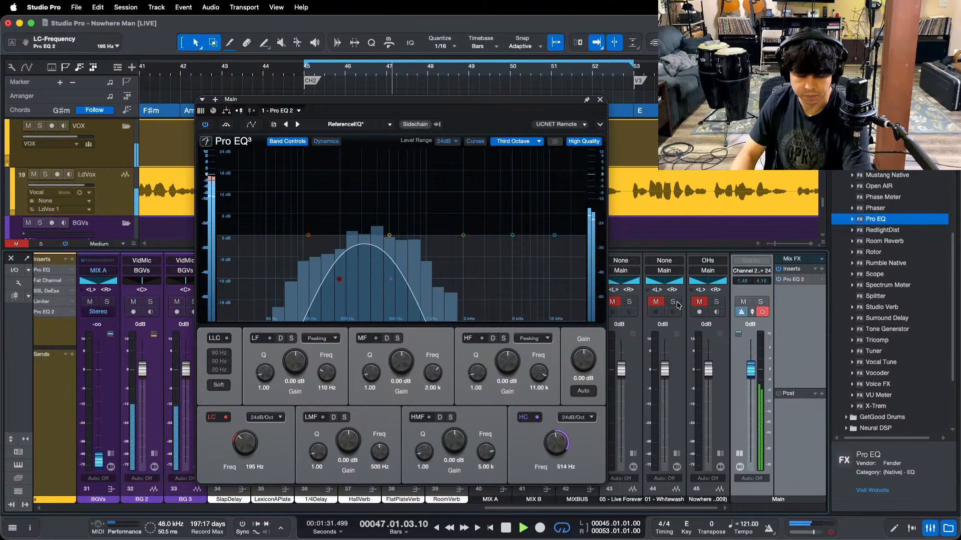
pyautogui.click(678, 305)
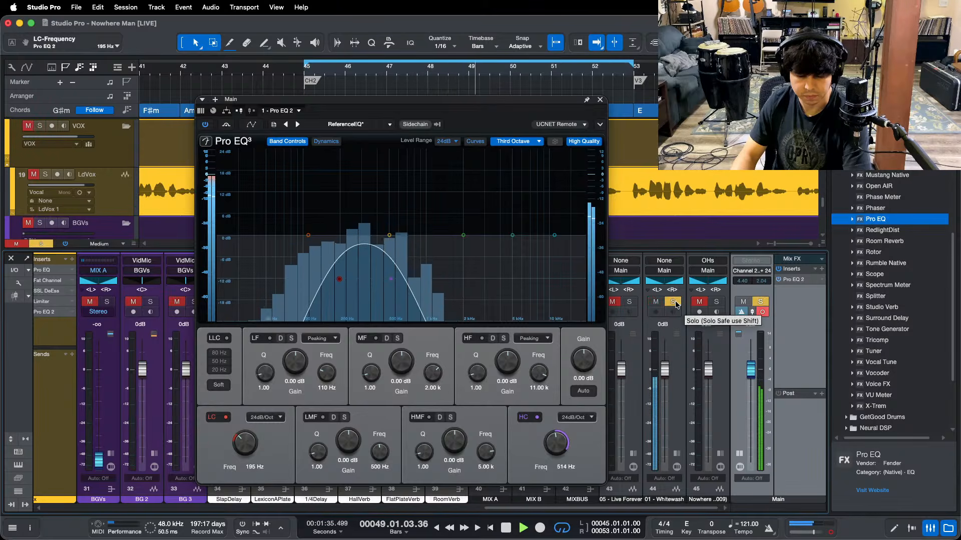
pyautogui.click(674, 302)
pyautogui.click(718, 303)
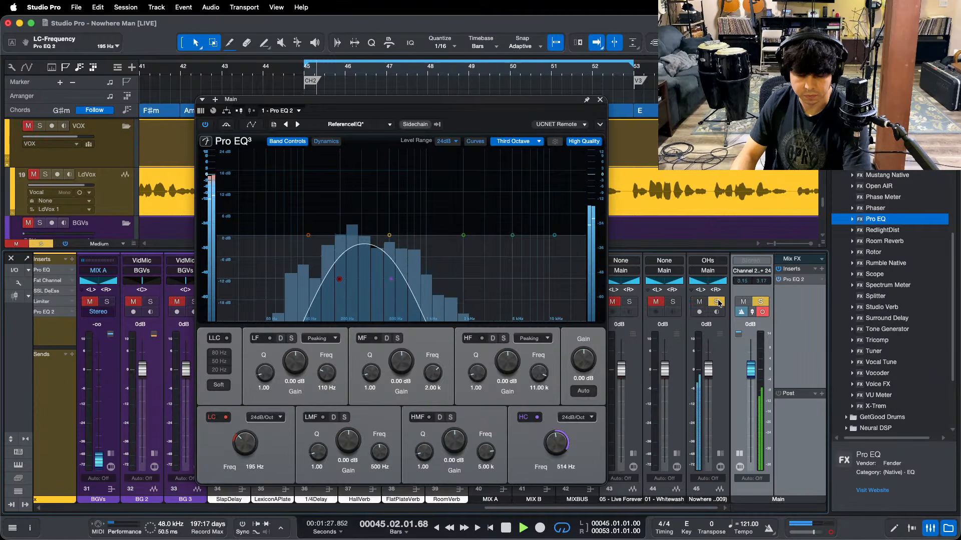
pyautogui.click(717, 303)
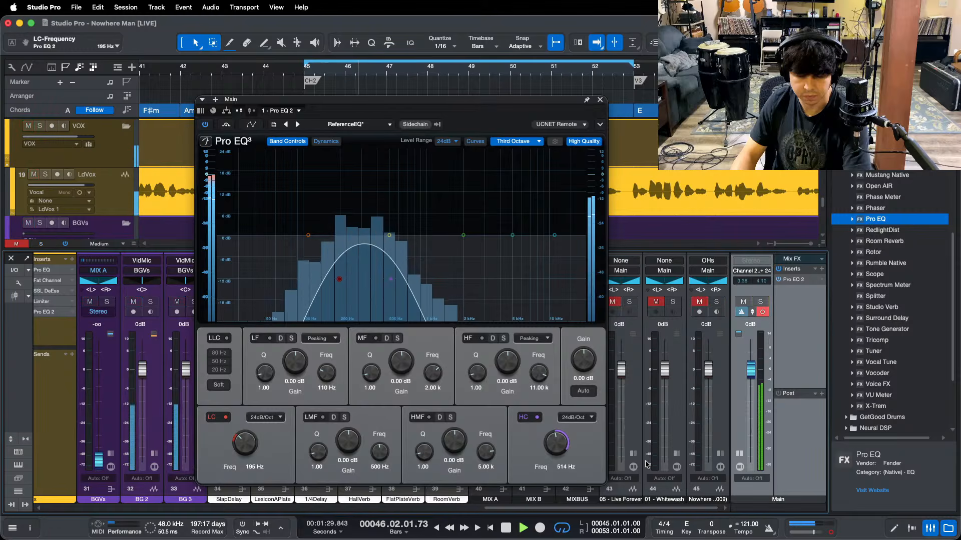
# Step: Compare the filtered low-mid range of the mix with the Live Forever and Whitewash reference tracks by soloing each in turn
pyautogui.click(630, 302)
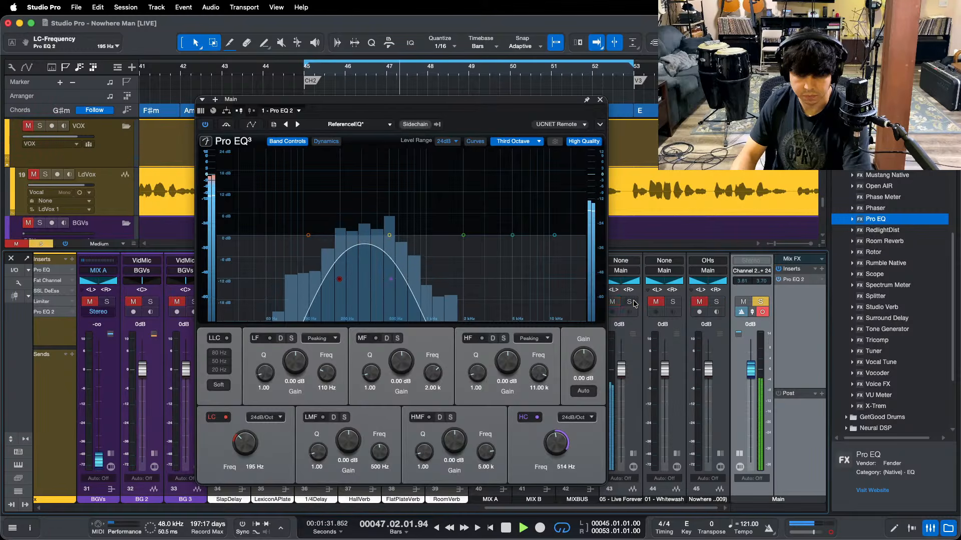
pyautogui.click(673, 302)
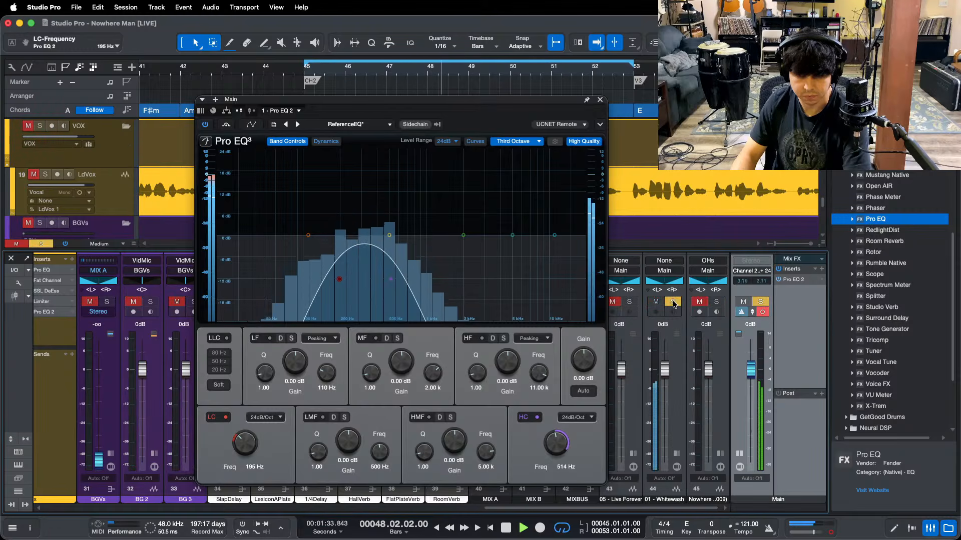
pyautogui.click(673, 302)
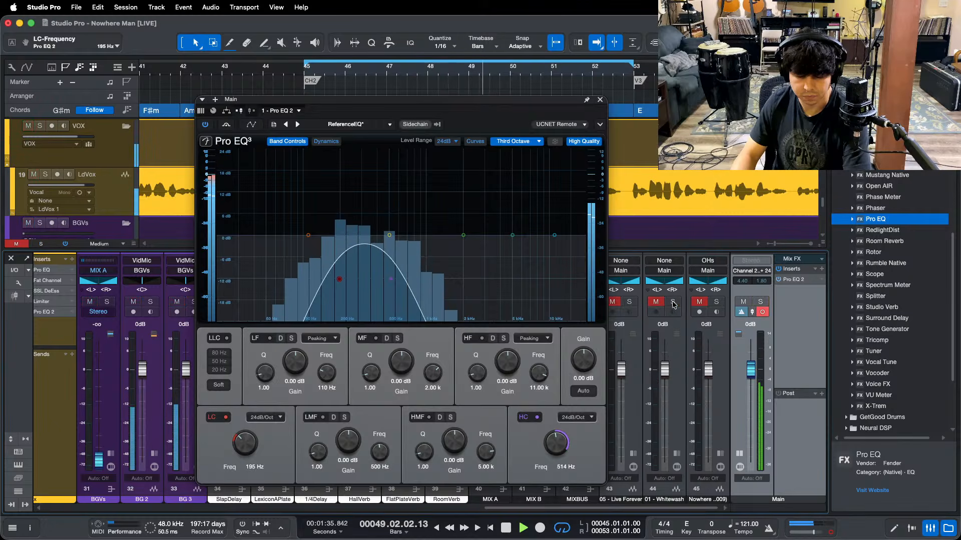
pyautogui.press('space')
# Step: In the BASS bus's Pro EQ 2, boost the MF band by 0.96 dB at 308 Hz
pyautogui.moveTo(521, 508); pyautogui.dragTo(431, 507)
pyautogui.hscroll(-10, 105, 441)
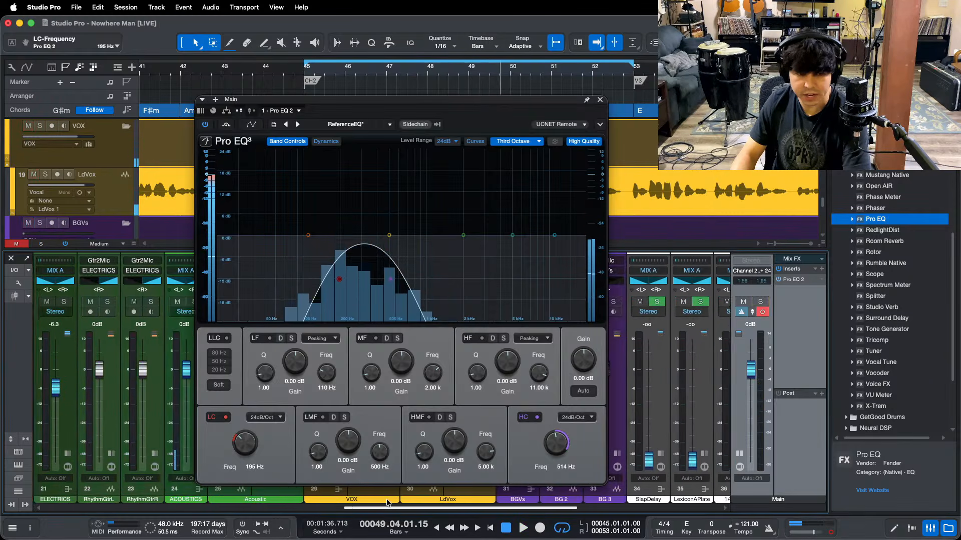
pyautogui.click(131, 454)
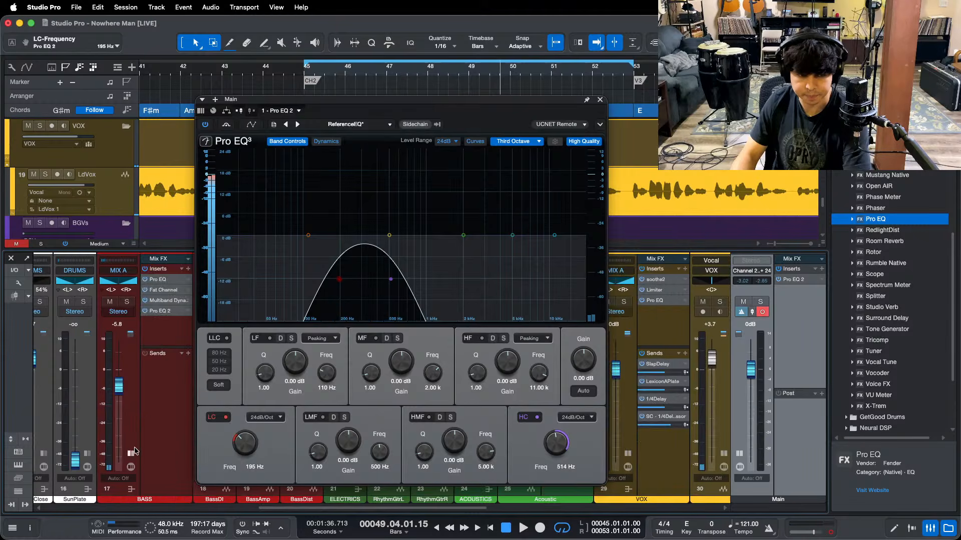
pyautogui.click(159, 311)
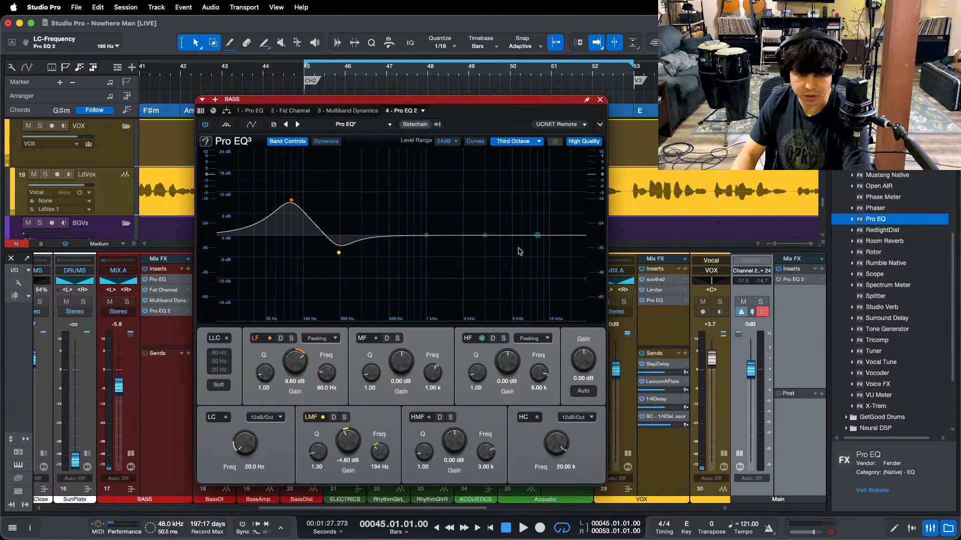
pyautogui.press('space')
pyautogui.moveTo(426, 235); pyautogui.dragTo(363, 234)
pyautogui.scroll(1, 393, 364)
# Step: Compare the mix with the Whitewash reference and track 45 by soloing each briefly, and listen to the full mix again
pyautogui.click(562, 508)
pyautogui.click(562, 508)
pyautogui.click(672, 302)
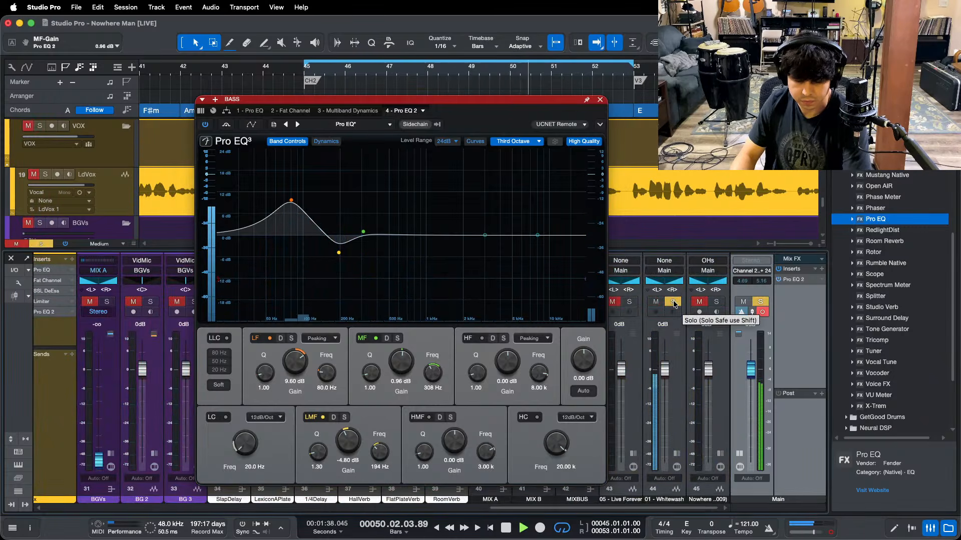
pyautogui.click(674, 303)
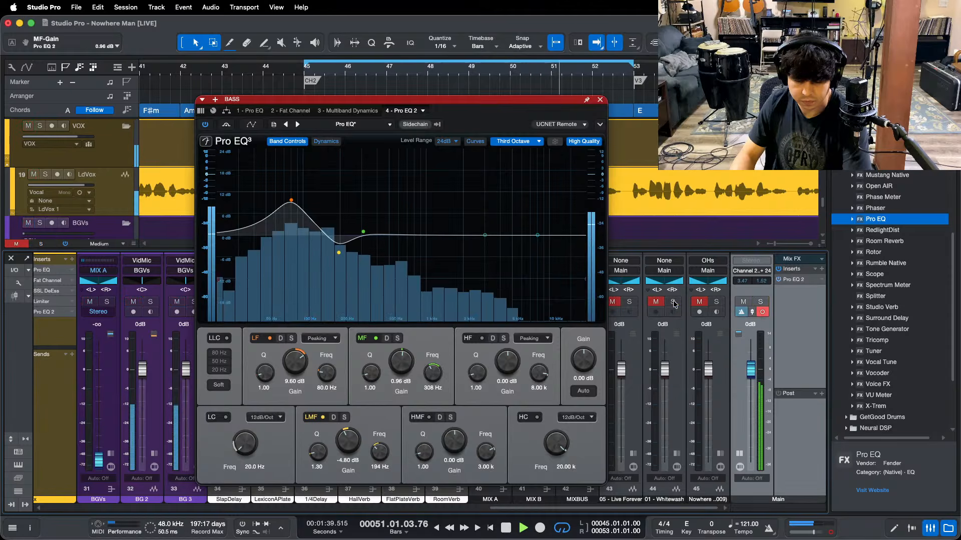
pyautogui.click(716, 303)
pyautogui.click(716, 302)
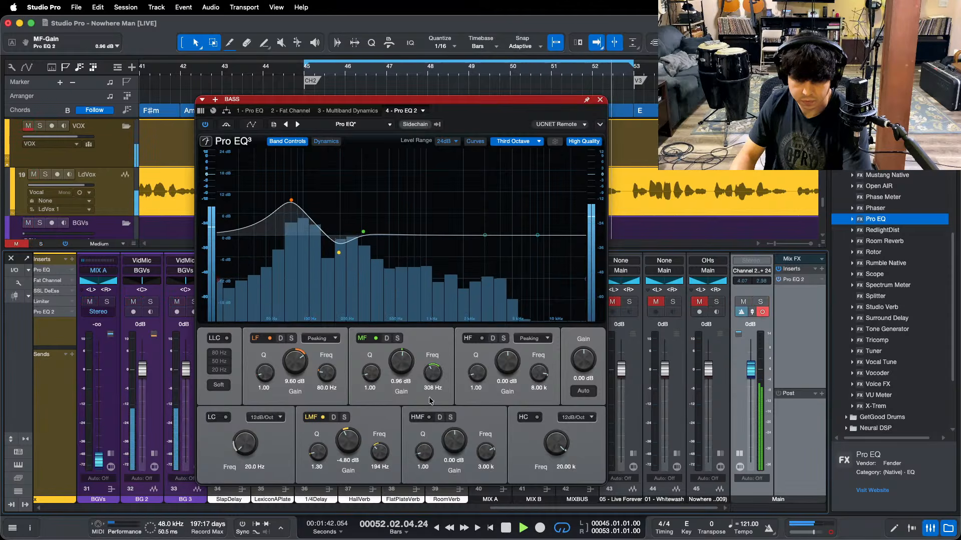
pyautogui.press('space')
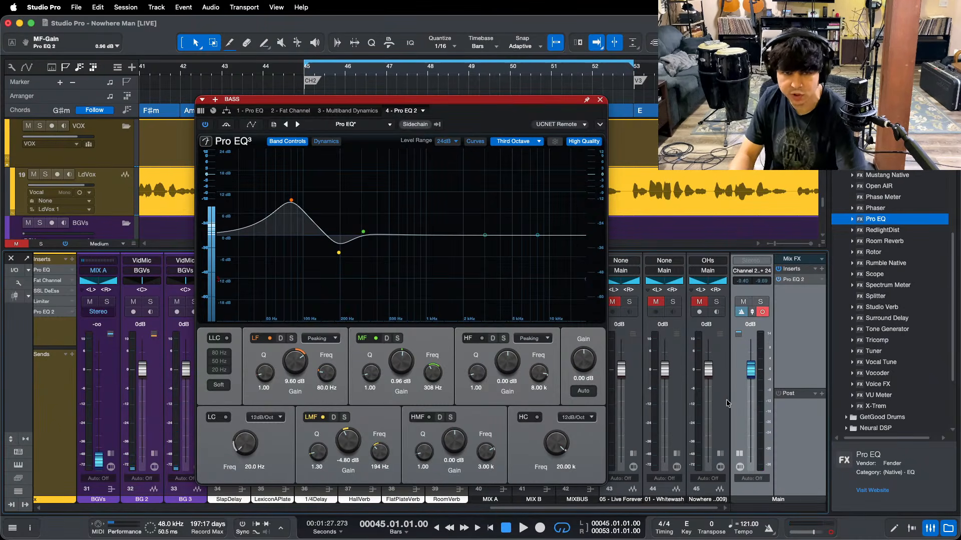
pyautogui.press('space')
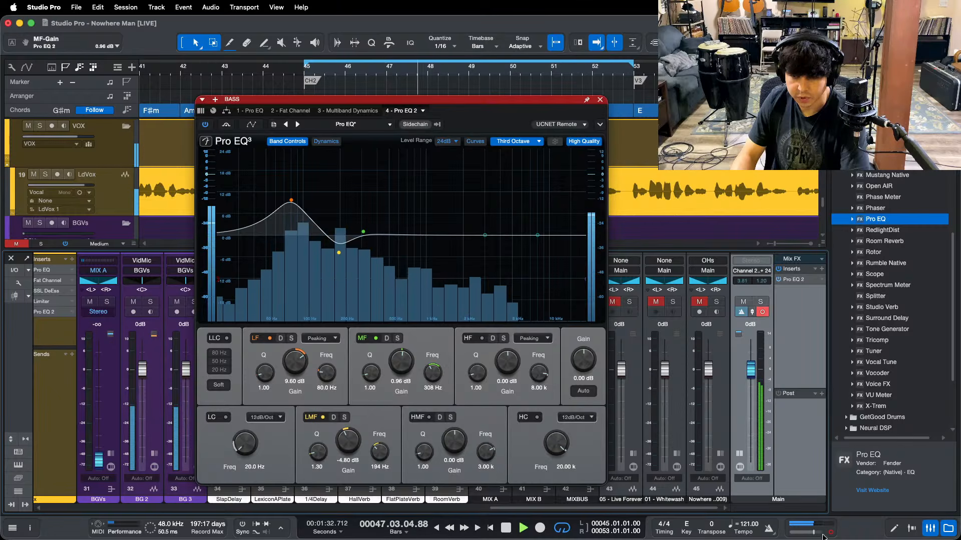
# Step: Enable the low cut in the LdVox channel's Pro EQ 2 and set its frequency to 138 Hz
pyautogui.press('space')
pyautogui.click(226, 417)
pyautogui.moveTo(237, 439); pyautogui.dragTo(206, 441)
# Step: Play the chorus with the vocal EQ closed and compare the mix with the Live Forever reference
pyautogui.press('space')
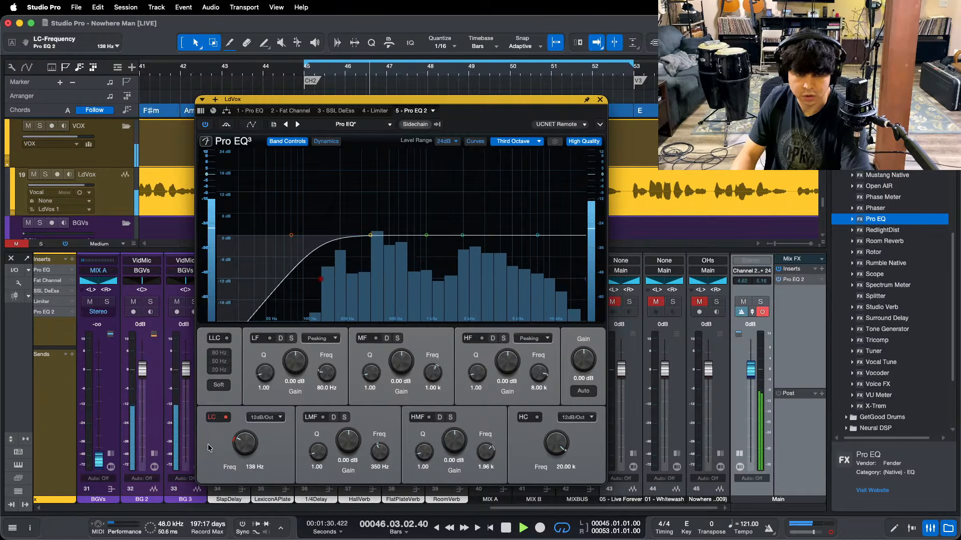
pyautogui.press('super+w')
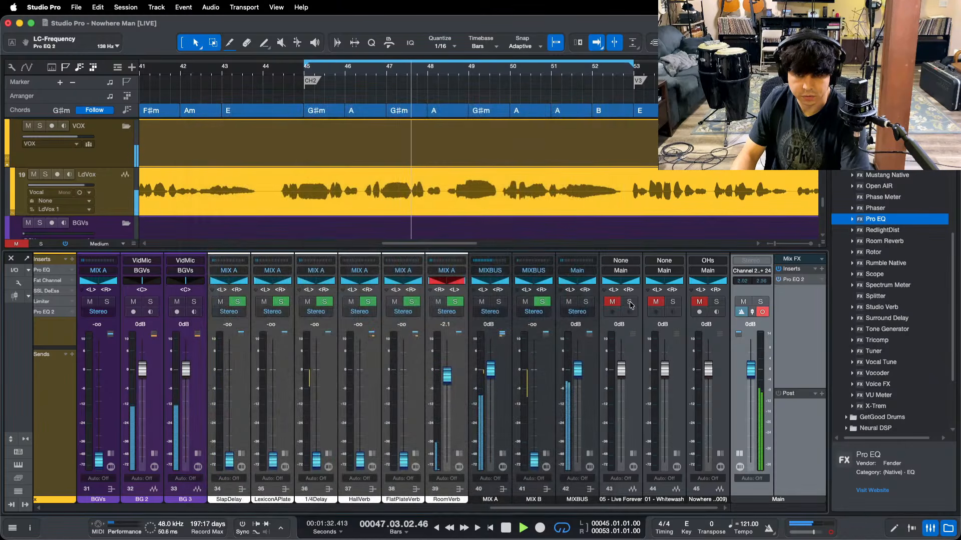
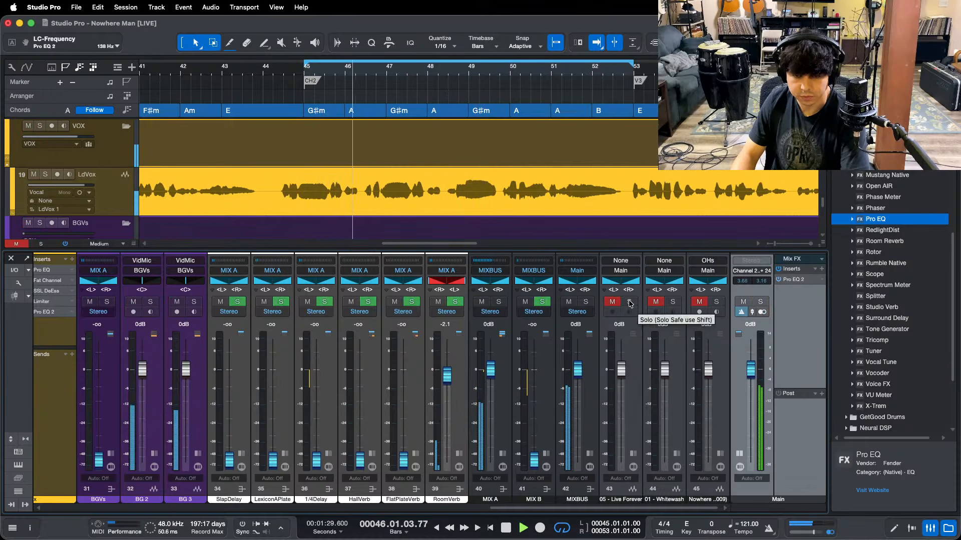
pyautogui.click(629, 302)
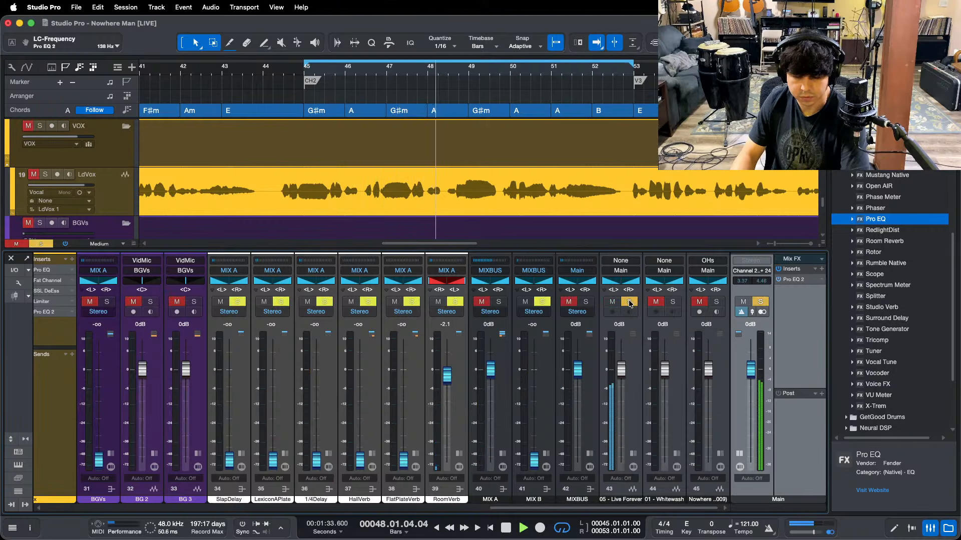
pyautogui.click(629, 302)
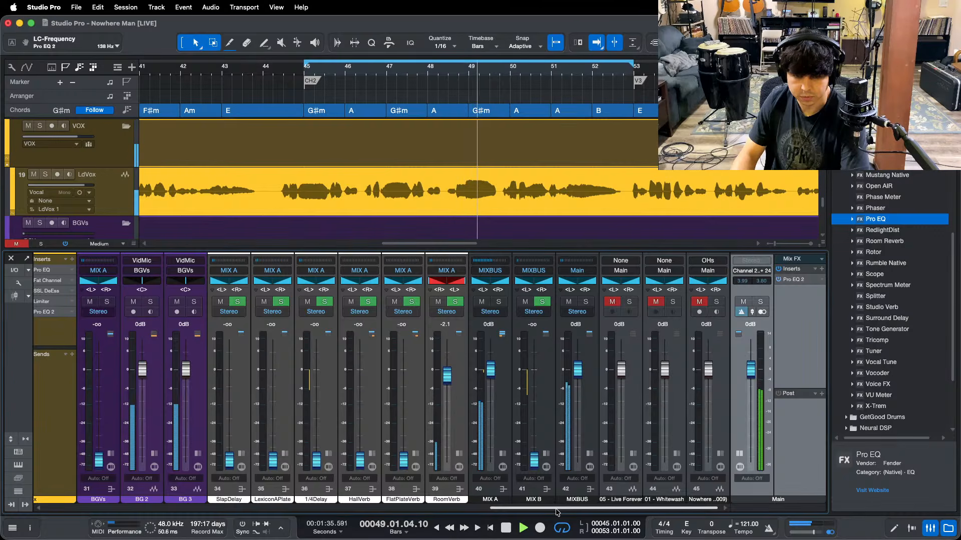
# Step: In the Acoustic bus's Pro EQ 2, set the LF band to 140 Hz with a Q of 0.70 and 0 dB gain
pyautogui.hscroll(-5, 385, 307)
pyautogui.click(385, 303)
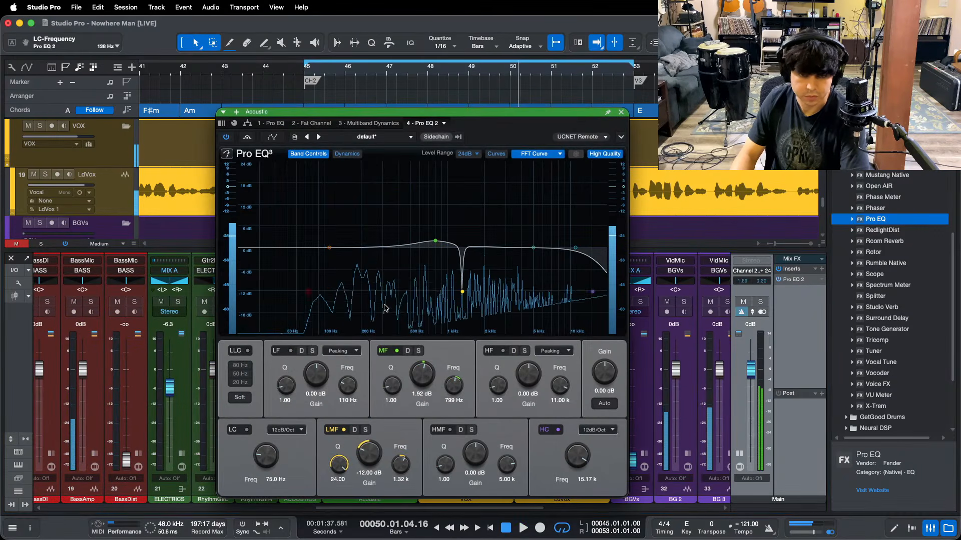
pyautogui.moveTo(342, 239); pyautogui.dragTo(342, 238)
pyautogui.scroll(-2, 342, 238)
pyautogui.keyDown('alt'); pyautogui.click(320, 372); pyautogui.keyUp('alt')
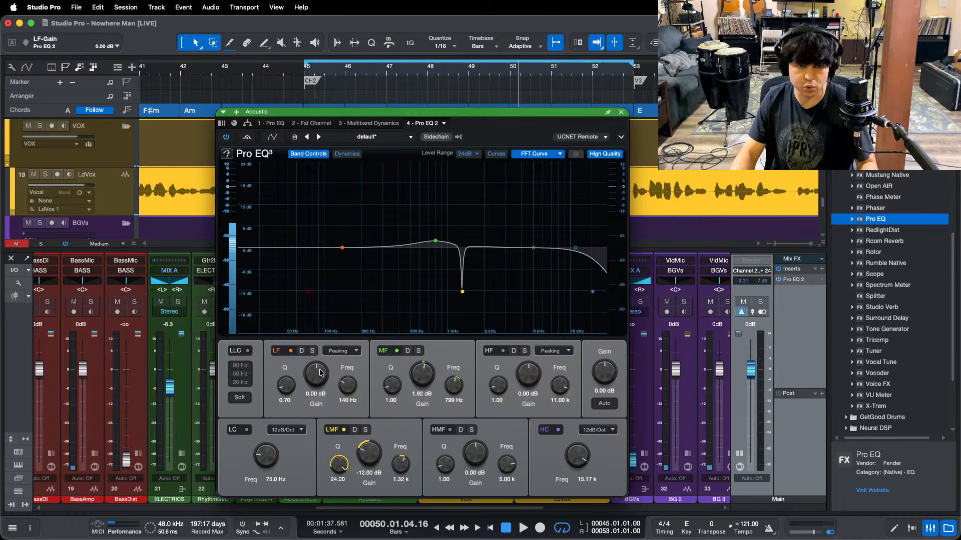
# Step: Enable the Acoustic EQ's low cut at 49.1 Hz and raise the LF gain to 0.96 dB during playback
pyautogui.scroll(-3, 274, 456)
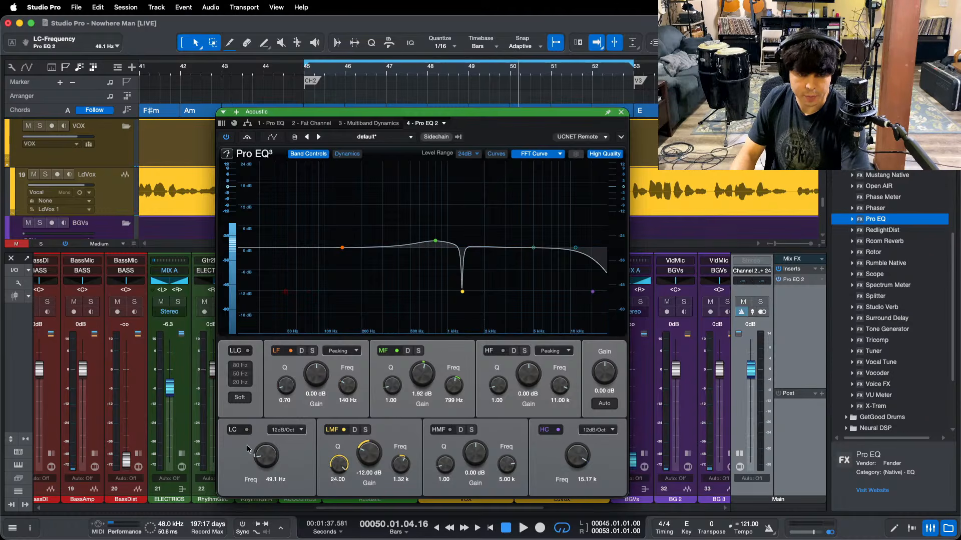
pyautogui.click(233, 429)
pyautogui.press('space')
pyautogui.scroll(2, 317, 376)
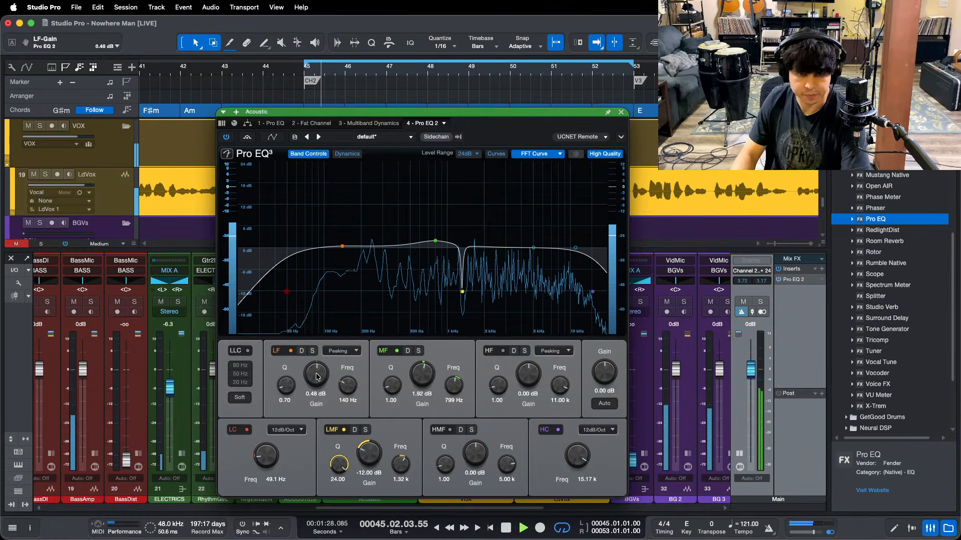
# Step: Check the mix against the Live Forever reference, set the Acoustic EQ's LF gain to 0.48 dB and close the EQ
pyautogui.hscroll(10, 639, 306)
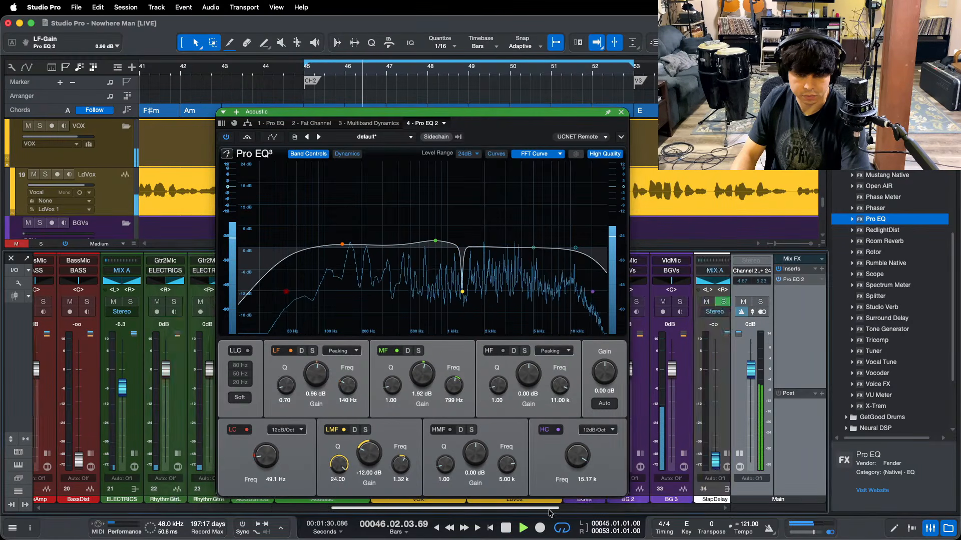
pyautogui.click(634, 302)
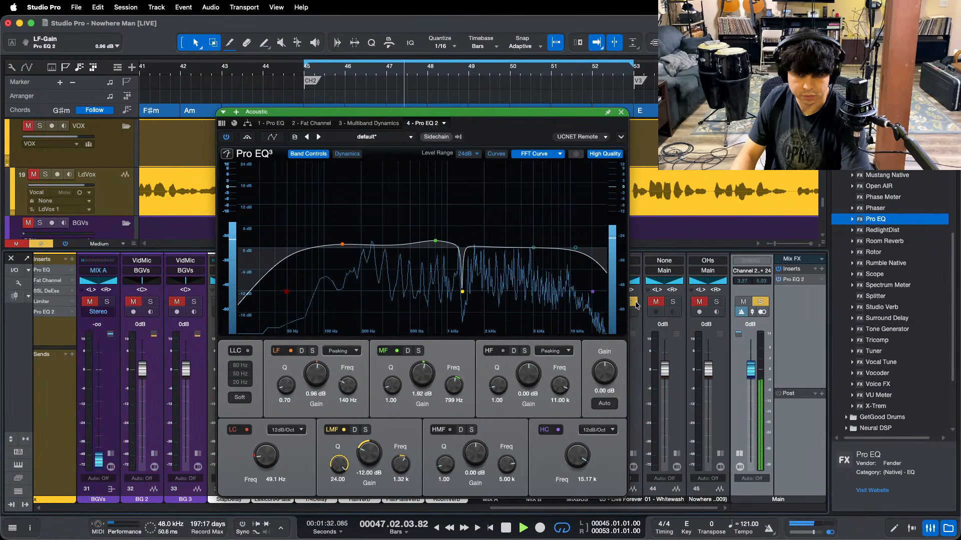
pyautogui.click(634, 302)
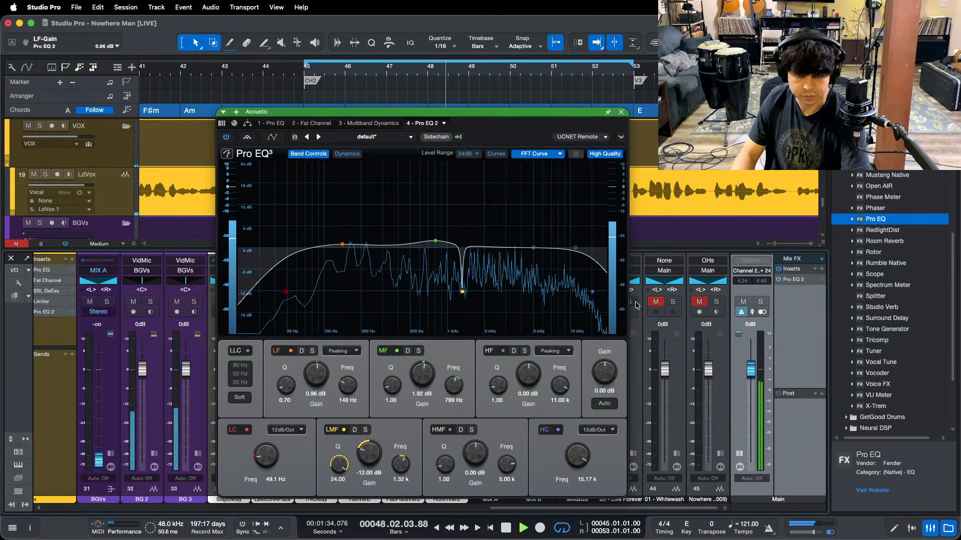
pyautogui.moveTo(301, 378); pyautogui.dragTo(301, 381)
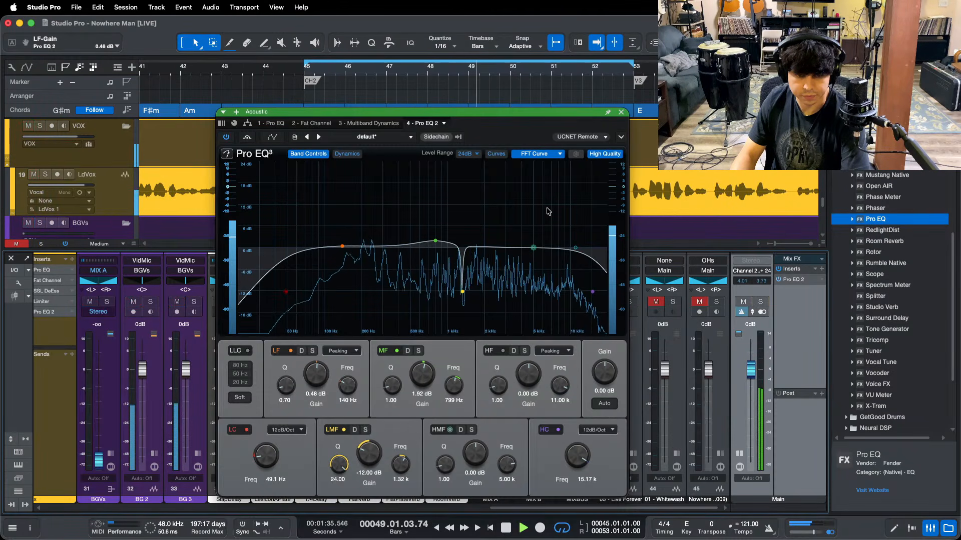
pyautogui.click(620, 112)
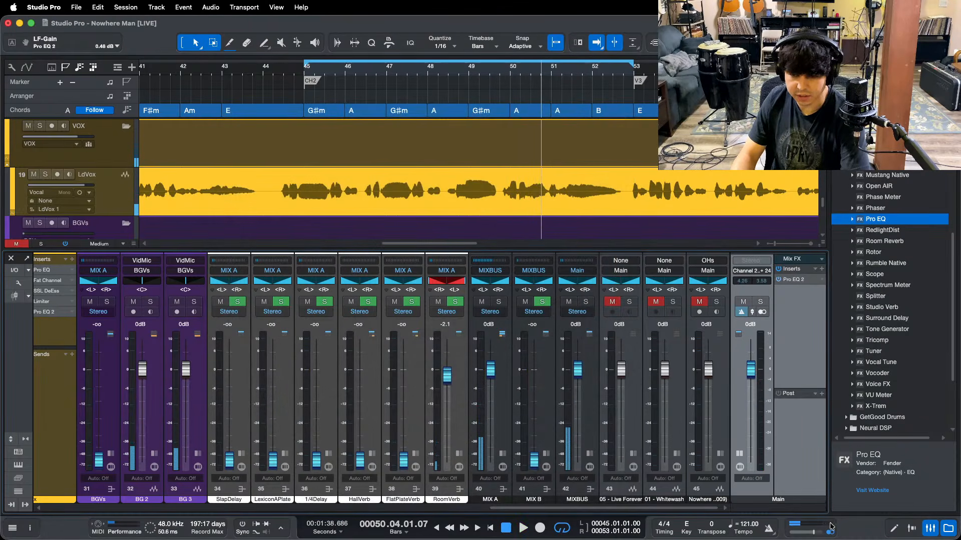
# Step: Set the Main output's Pro EQ 2 high cut to 240 Hz and low cut to 98 Hz, and audition that band
pyautogui.click(793, 280)
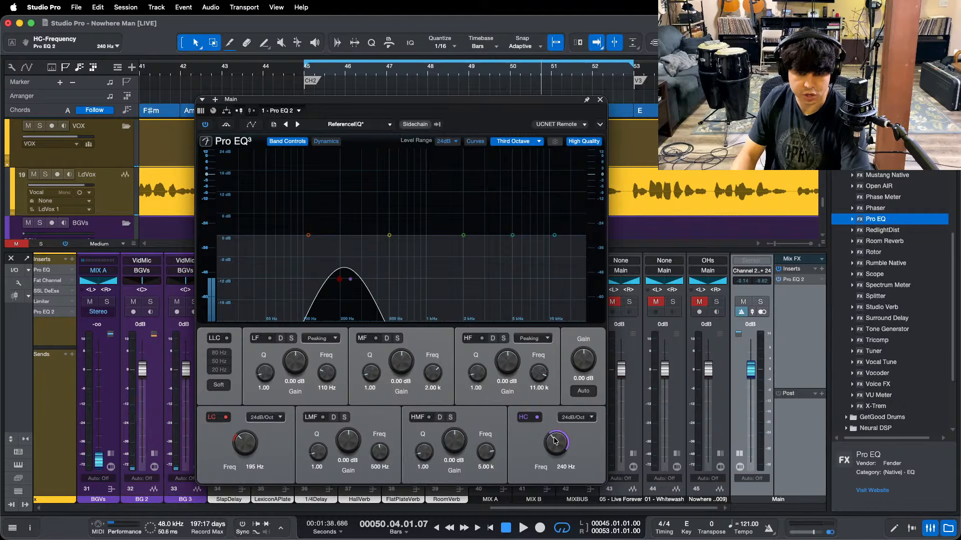
pyautogui.scroll(-5, 251, 443)
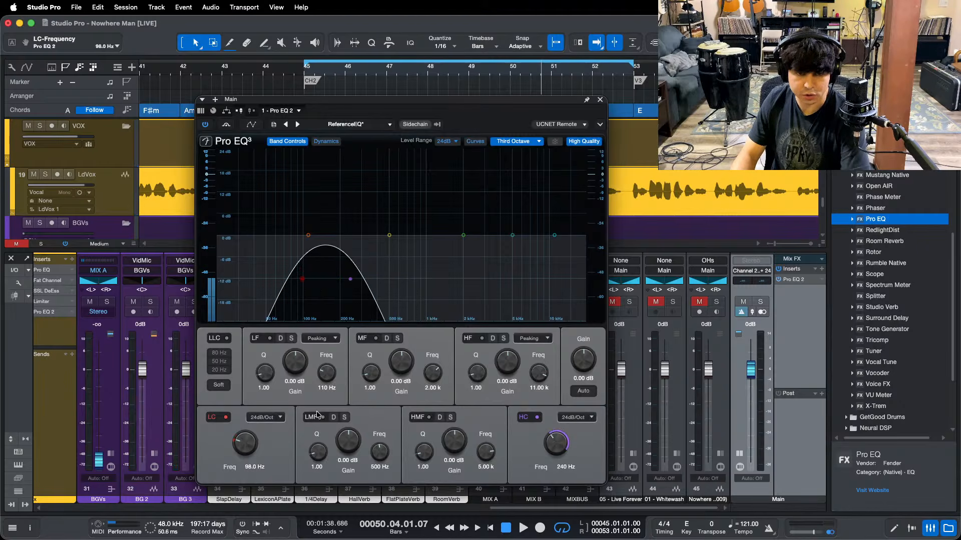
pyautogui.press('space')
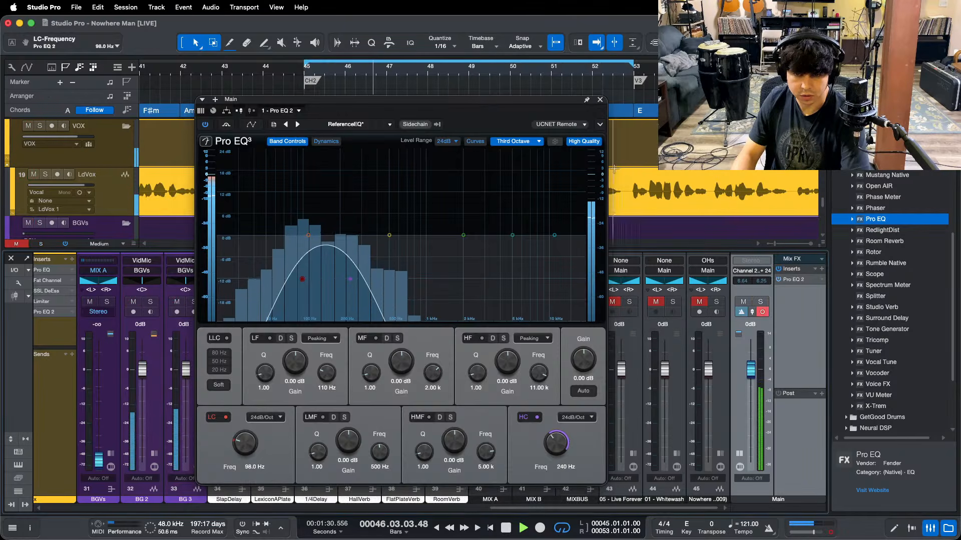
pyautogui.press('space')
pyautogui.click(600, 99)
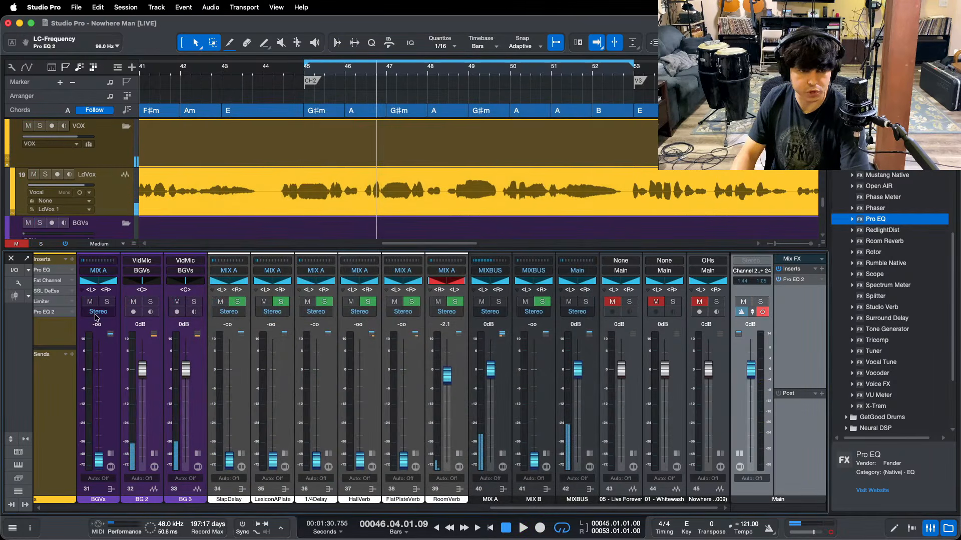
# Step: Set the low cut in the LdVox channel's Pro EQ 2 to 170 Hz during playback and close the EQ
pyautogui.click(55, 312)
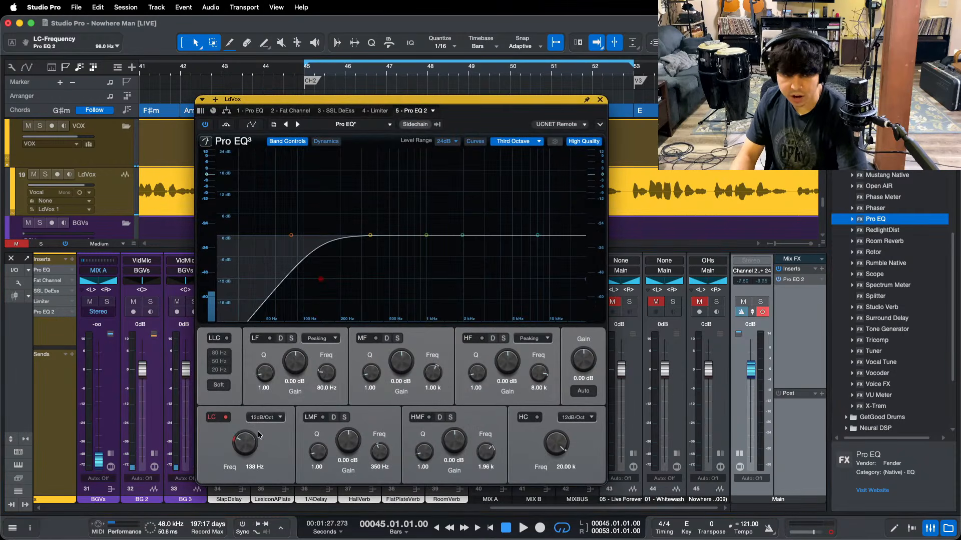
pyautogui.press('space')
pyautogui.moveTo(251, 442); pyautogui.dragTo(252, 431)
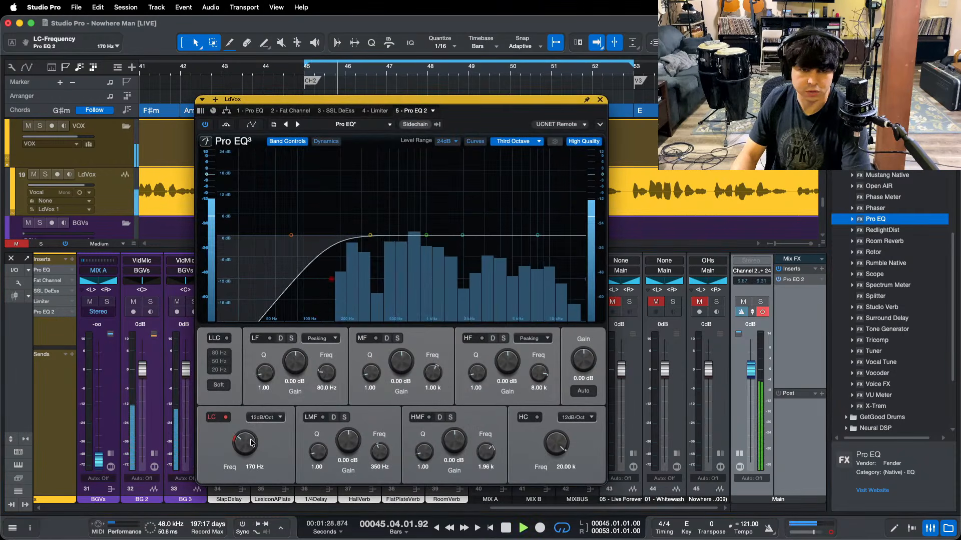
pyautogui.click(600, 99)
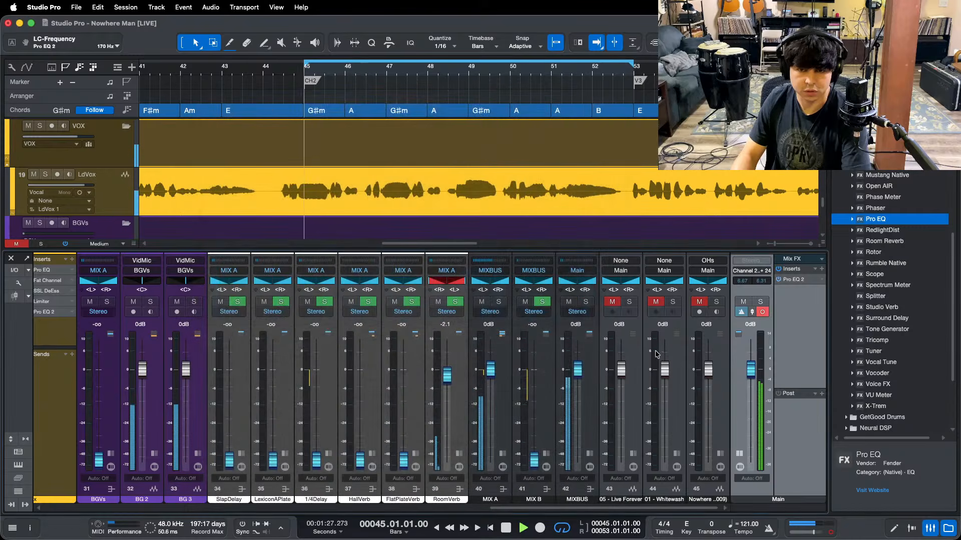
# Step: Switch repeatedly between the mix and the soloed Live Forever reference to compare their low end
pyautogui.click(630, 302)
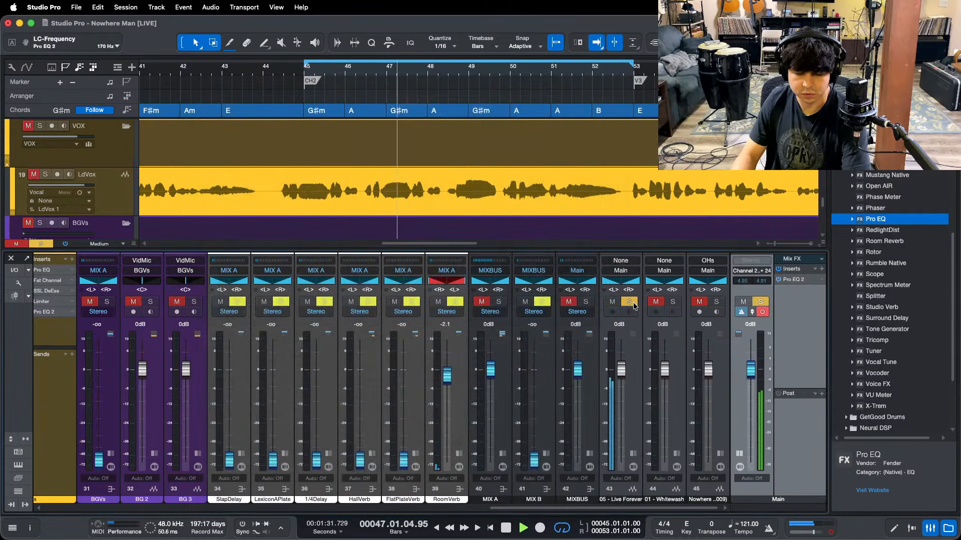
pyautogui.click(632, 303)
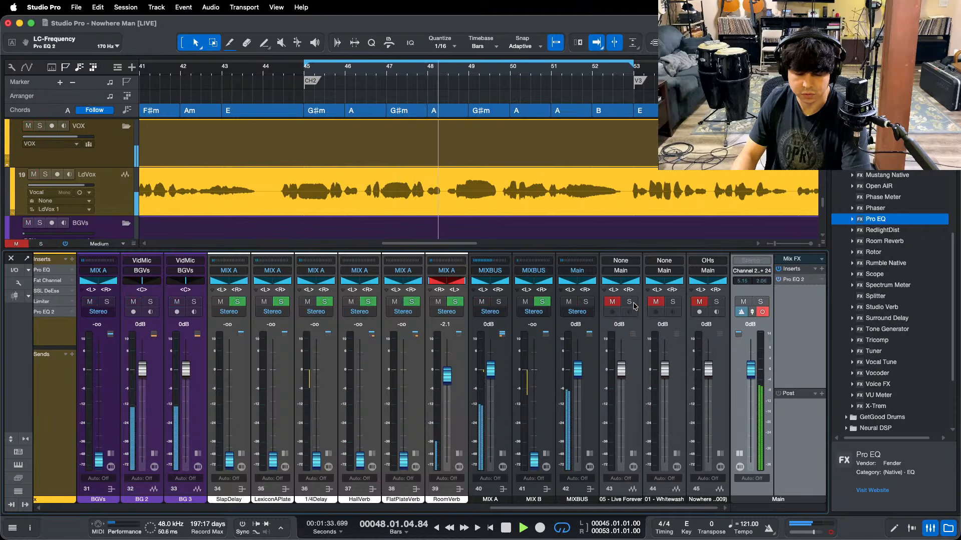
pyautogui.click(631, 303)
pyautogui.click(630, 303)
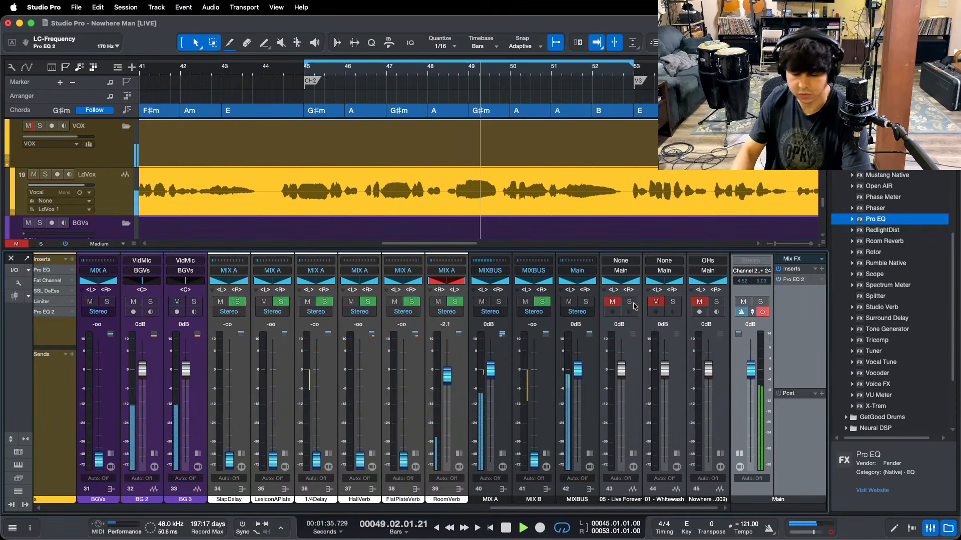
# Step: Compare the playing mix with the soloed Live Forever reference track, ending back on the mix
pyautogui.click(520, 522)
pyautogui.click(796, 429)
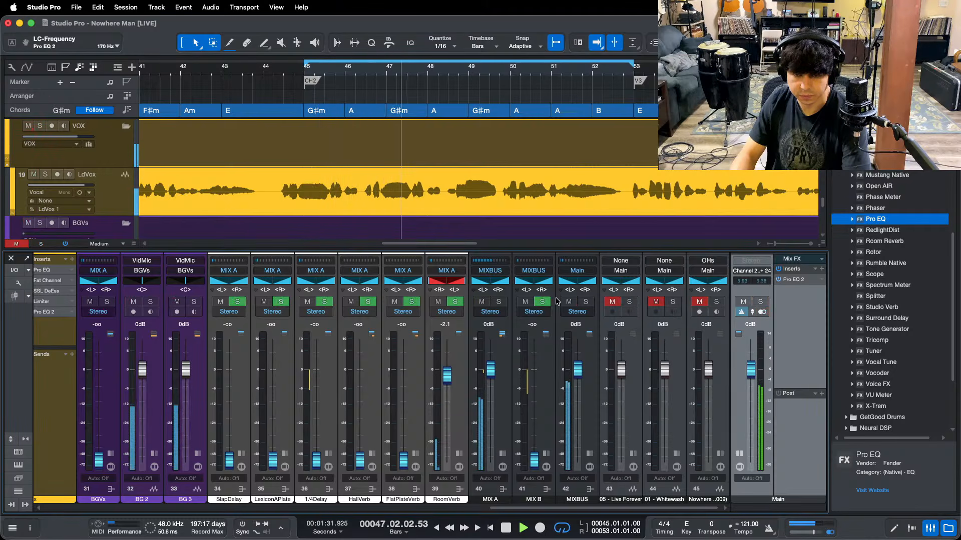
pyautogui.click(629, 301)
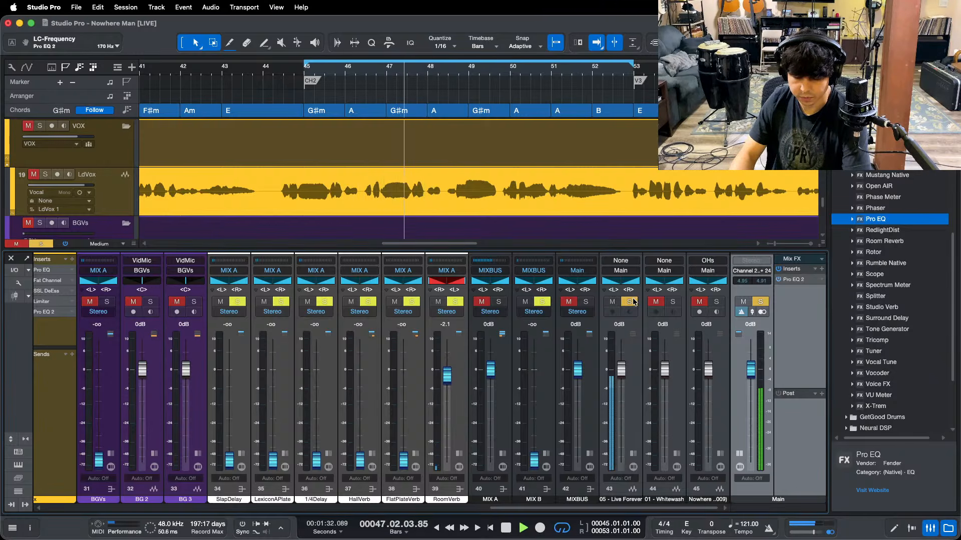
pyautogui.click(629, 302)
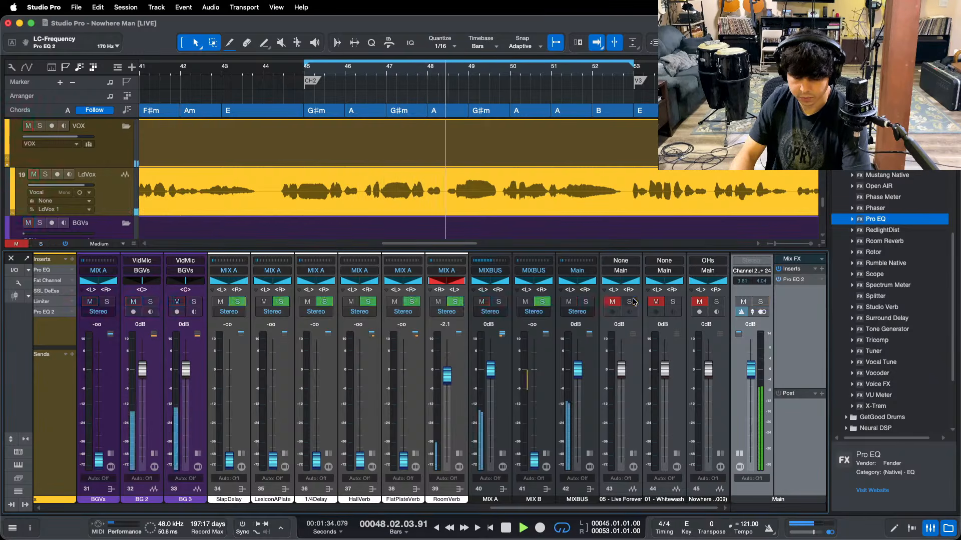
# Step: In the Acoustic channel's Pro EQ 2, set the LF band's Q to 1.00 and gain to 0.96 dB, and close the EQ
pyautogui.hscroll(-10, 422, 337)
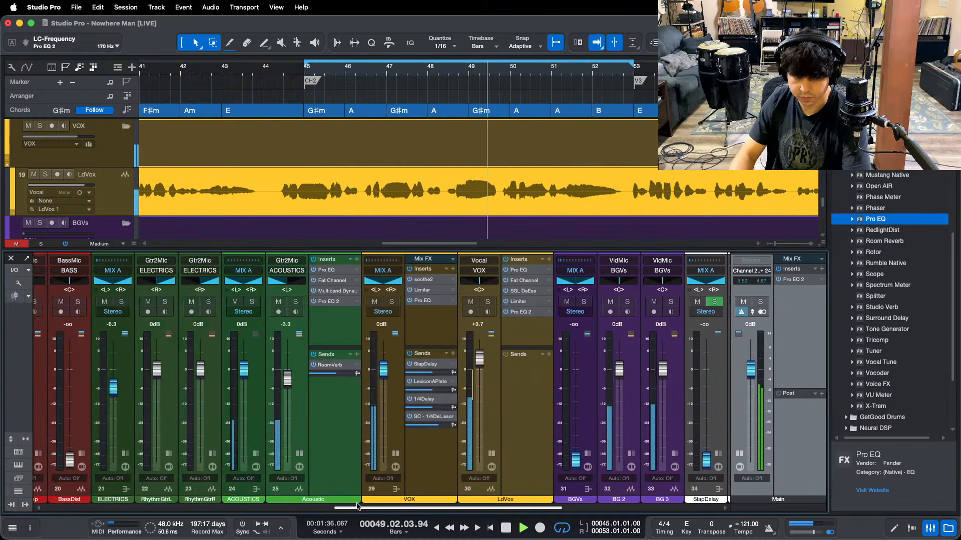
pyautogui.click(417, 302)
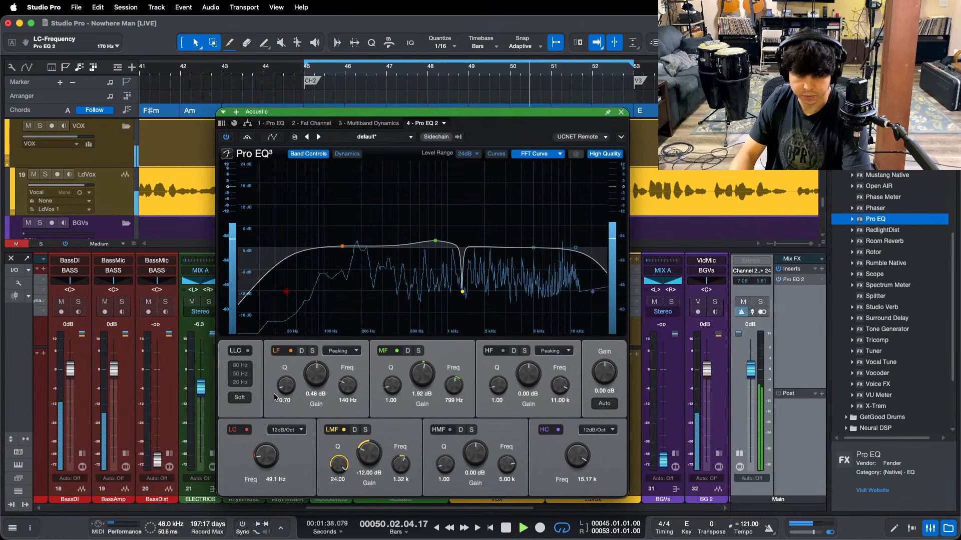
pyautogui.scroll(1, 310, 381)
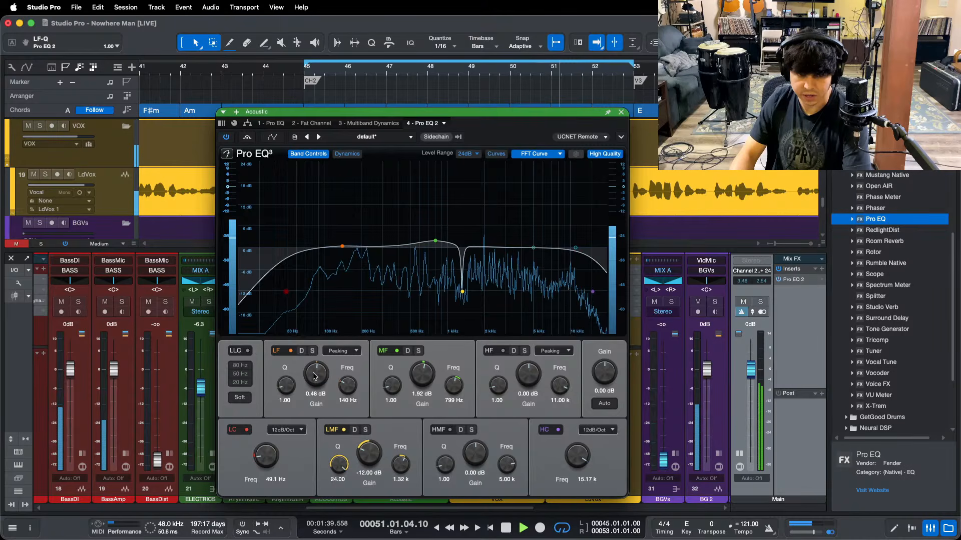
pyautogui.click(620, 112)
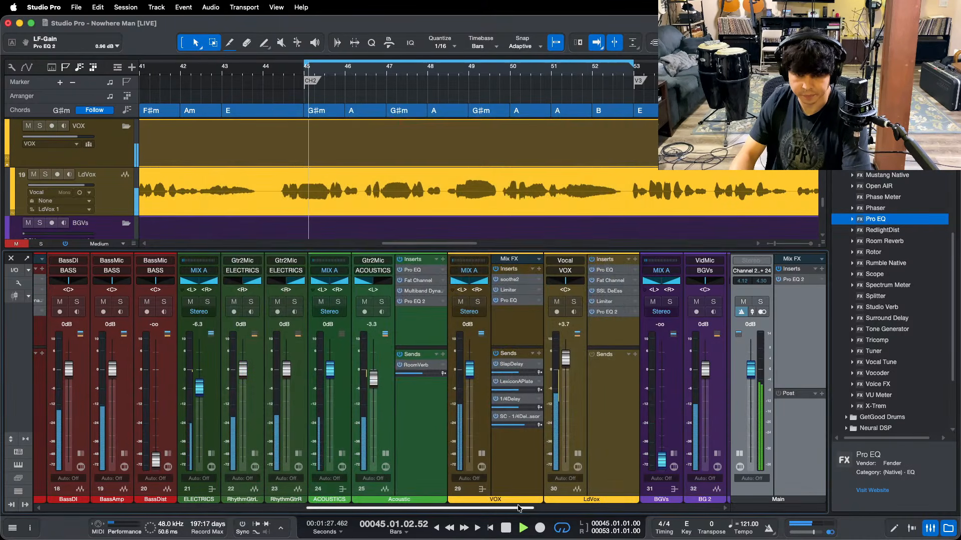
# Step: Solo the Live Forever reference and the Nowhere Man reference one after the other to compare them with the mix
pyautogui.hscroll(10, 613, 293)
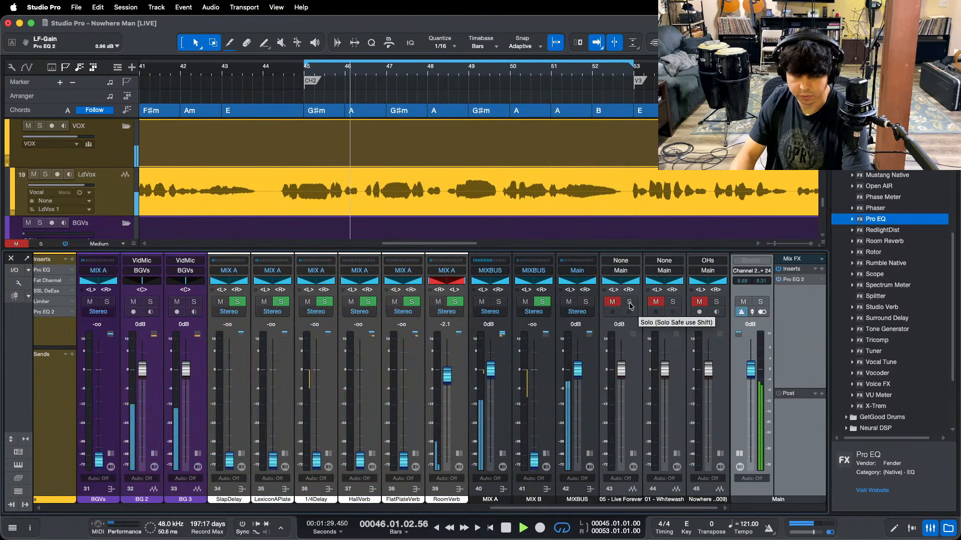
pyautogui.click(630, 302)
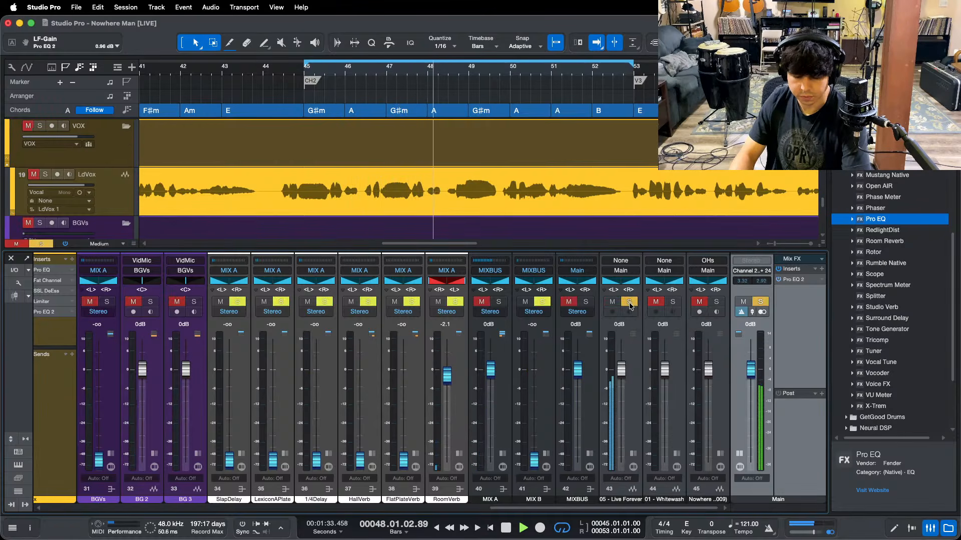
pyautogui.click(630, 302)
pyautogui.click(713, 303)
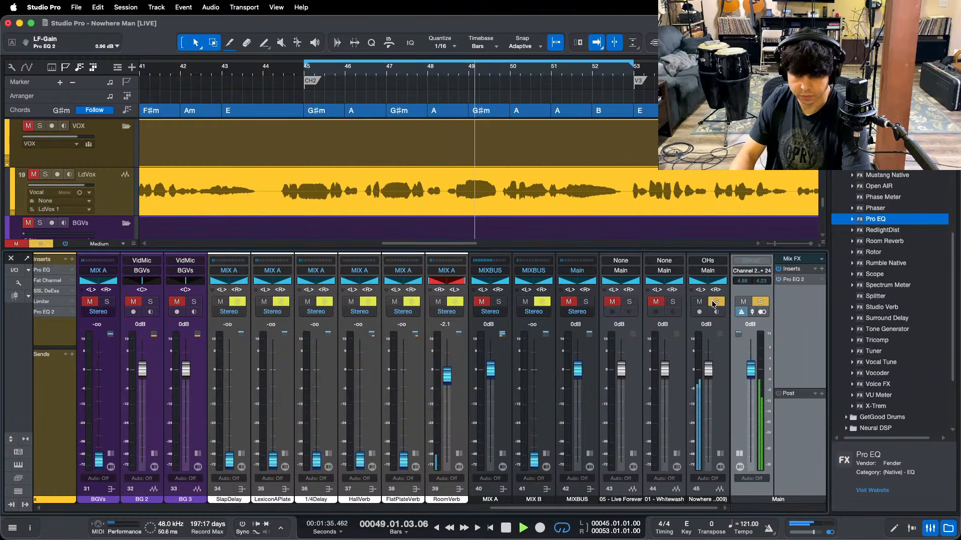
pyautogui.click(712, 303)
# Step: Raise the LF gain in the Acoustic channel's Pro EQ 2 to 1.44 dB and close the EQ
pyautogui.moveTo(606, 508); pyautogui.dragTo(421, 508)
pyautogui.doubleClick(419, 302)
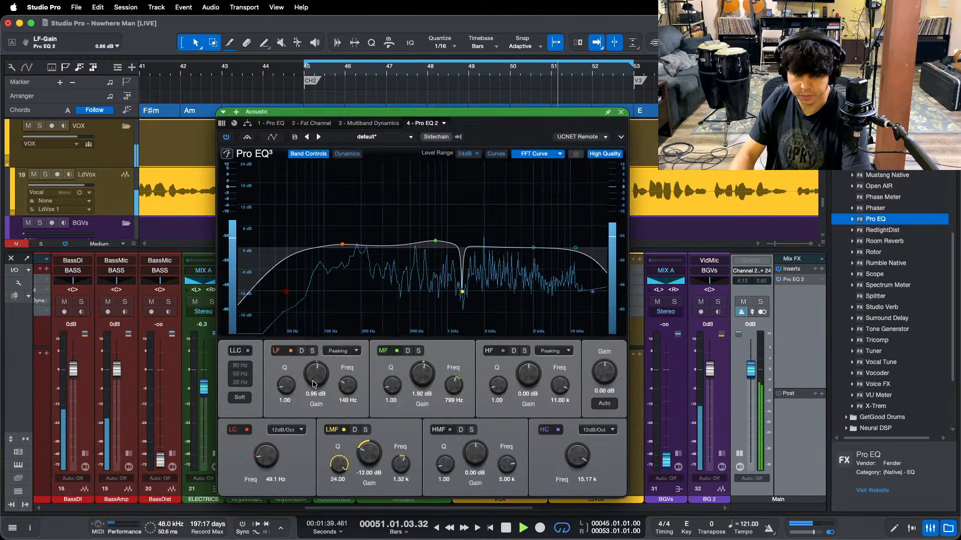
pyautogui.press('Escape')
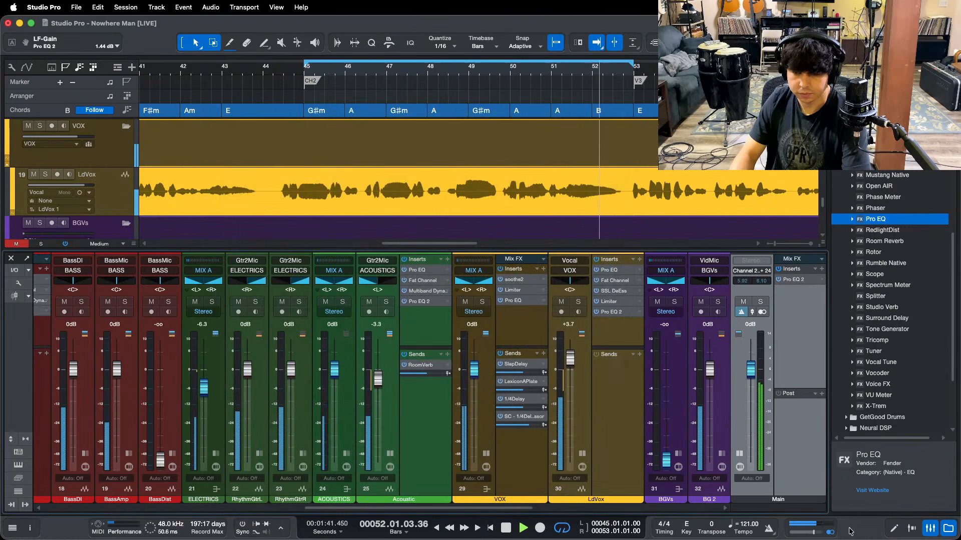
# Step: Stop playback, lower the Main output volume to -5.8 dB and play the chorus loop again
pyautogui.press('space')
pyautogui.scroll(-5, 749, 369)
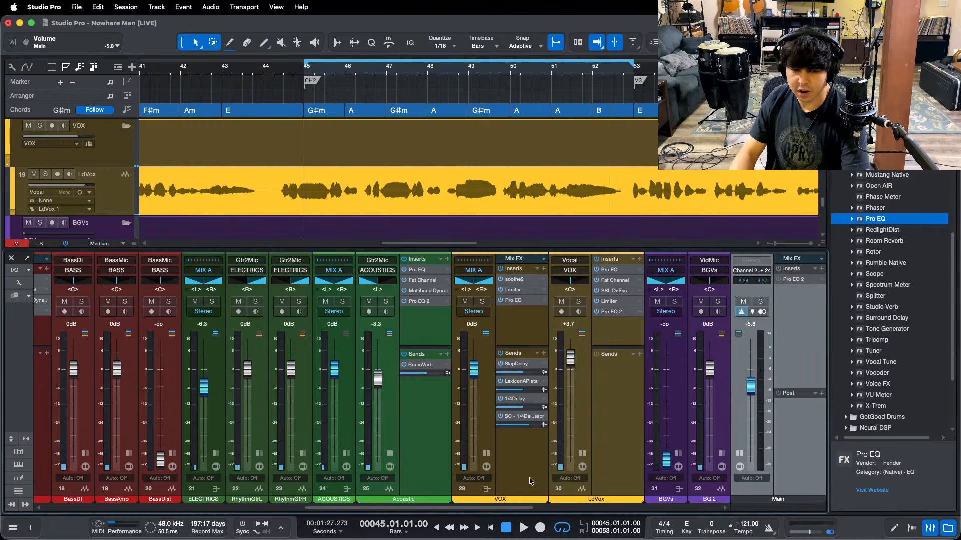
pyautogui.press('space')
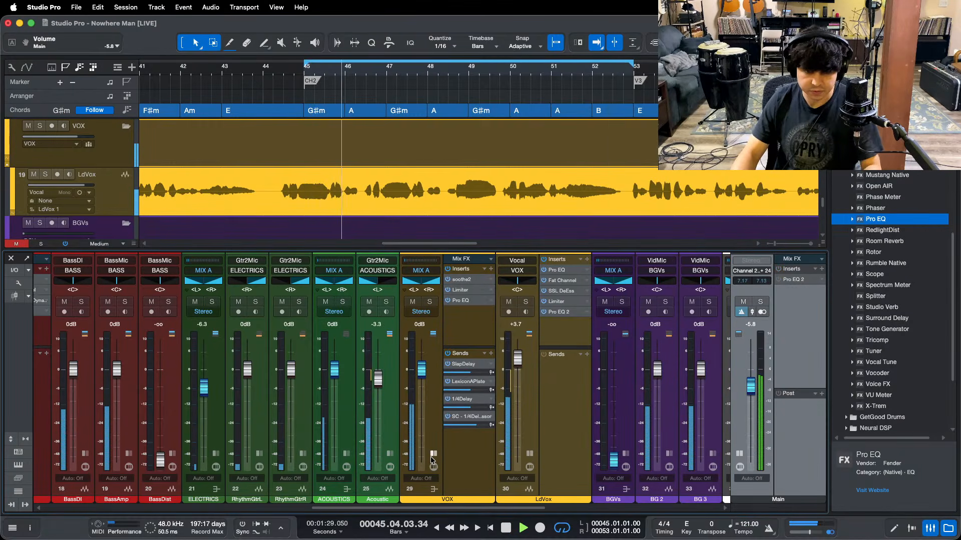
# Step: Collapse the expanded VOX and LdVox channels in the mixer and reset the BGVs bus fader to 0 dB
pyautogui.click(433, 453)
pyautogui.click(476, 454)
pyautogui.moveTo(439, 508)
pyautogui.mouseDown()
pyautogui.moveTo(333, 513)
pyautogui.moveTo(473, 511)
pyautogui.moveTo(440, 498)
pyautogui.mouseUp()
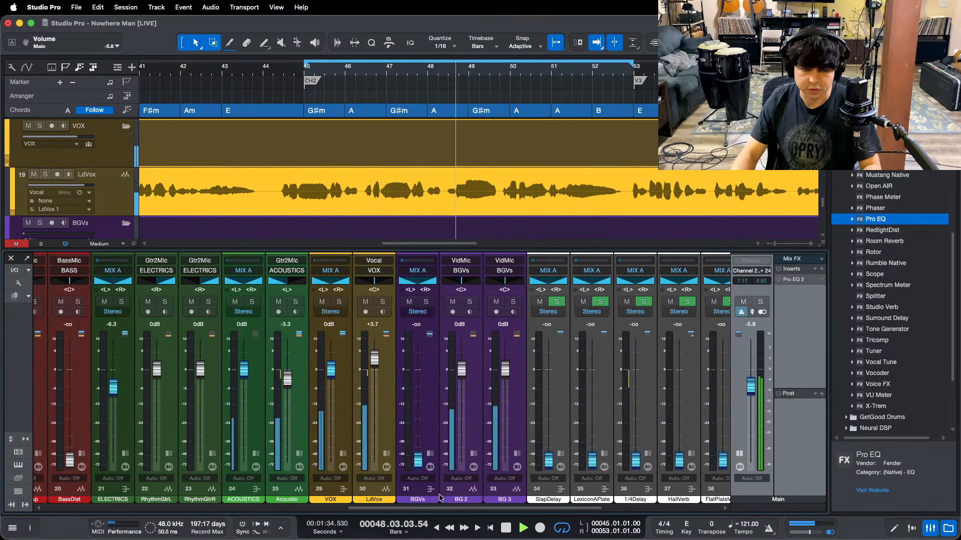
pyautogui.keyDown('alt'); pyautogui.click(418, 457); pyautogui.keyUp('alt')
# Step: Expand the LdVox channel and copy its insert chain of Pro EQ, Fat Channel, SSL DeEss, Limiter and Pro EQ 2 to BG 2
pyautogui.click(394, 458)
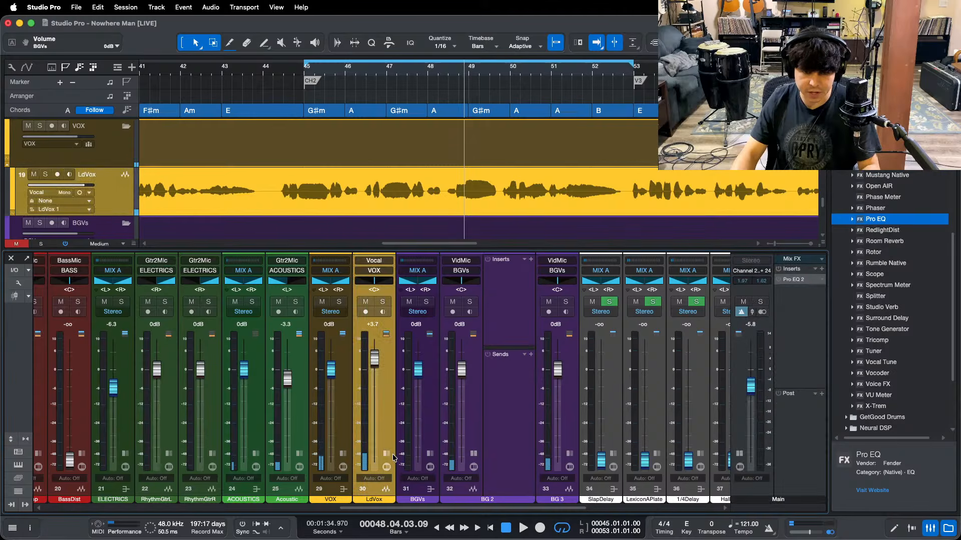
pyautogui.click(387, 455)
pyautogui.moveTo(419, 263); pyautogui.dragTo(551, 298)
pyautogui.click(516, 432)
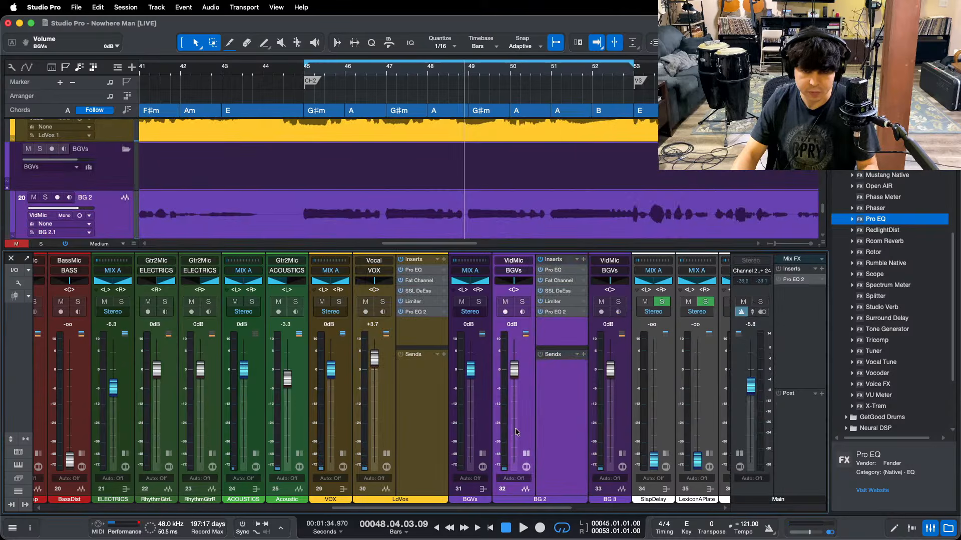
# Step: Expand the BGVs and VOX buses and copy the VOX inserts soothe2, Limiter and Pro EQ onto the BGVs bus
pyautogui.click(483, 453)
pyautogui.click(342, 454)
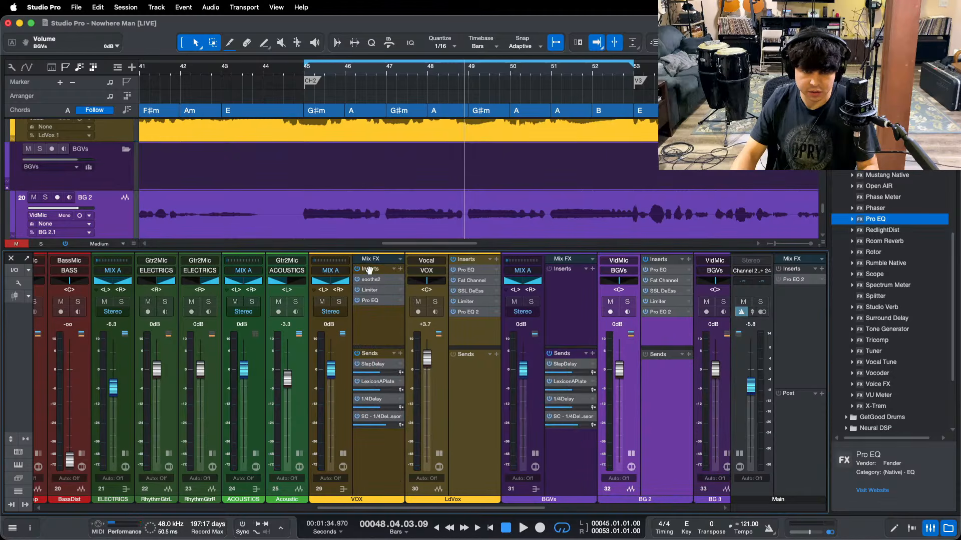
pyautogui.moveTo(600, 293); pyautogui.dragTo(551, 283)
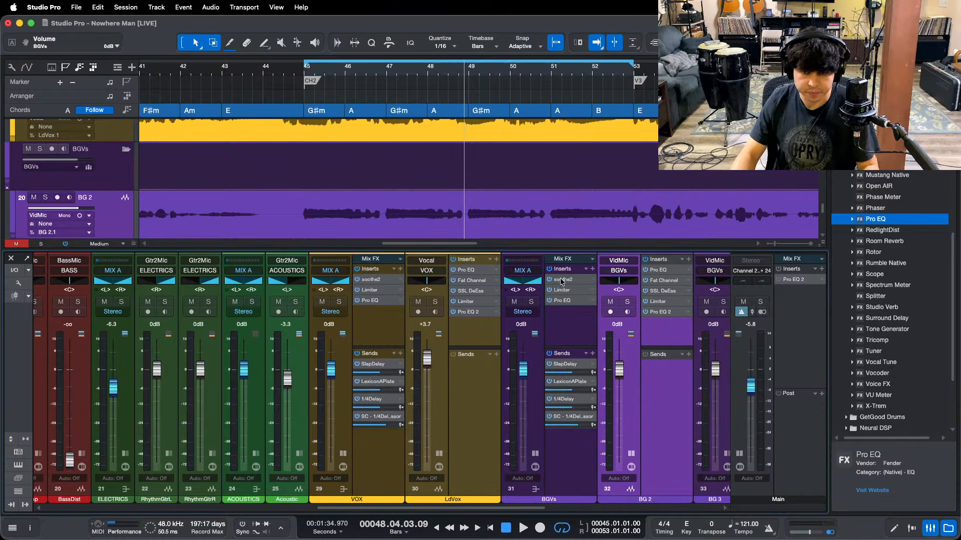
# Step: Set soothe2's depth on the BGVs bus to 0.0 and look through the bus's Limiter and Pro EQ
pyautogui.doubleClick(561, 281)
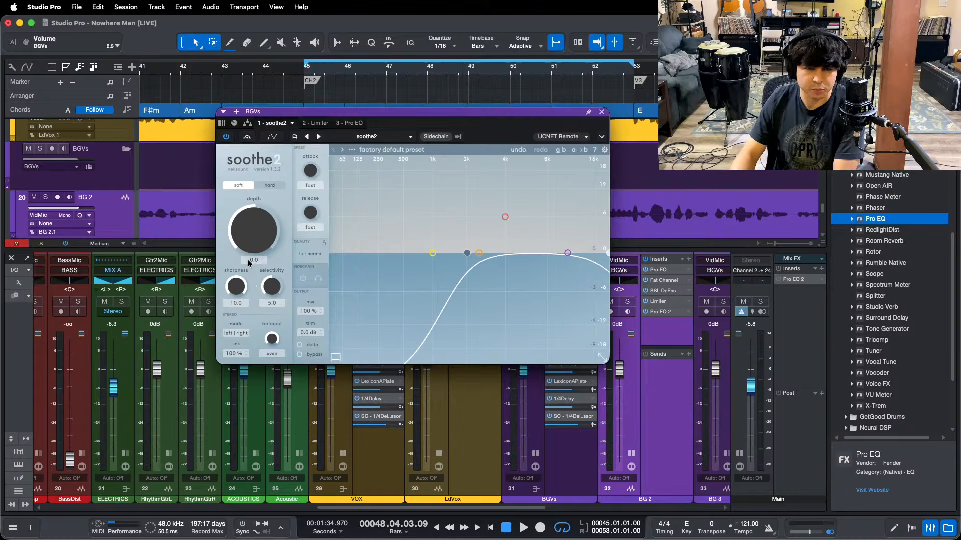
pyautogui.click(306, 125)
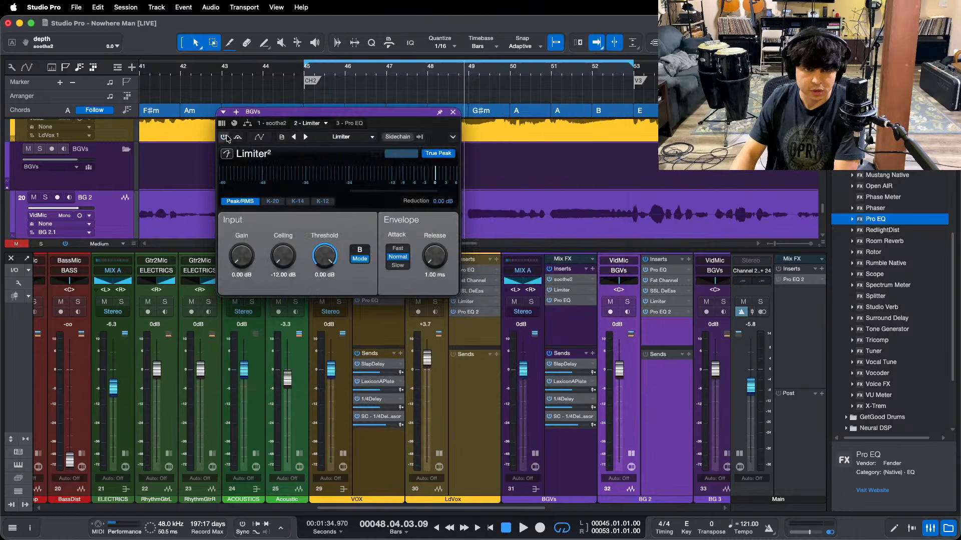
pyautogui.click(352, 124)
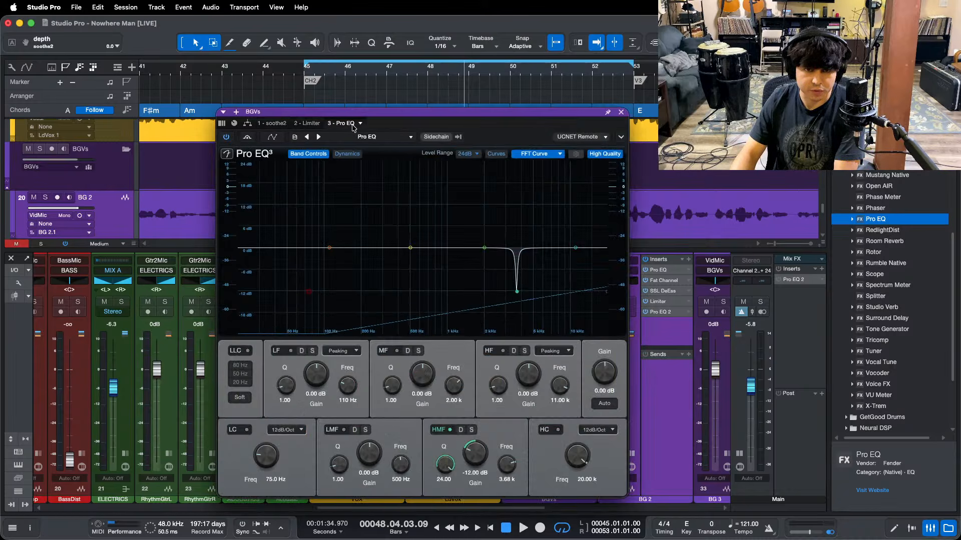
# Step: In the BGVs Pro EQ, turn off the HMF band, enable a 138 Hz low cut, audition BG 2 soloed and close the EQ
pyautogui.click(229, 139)
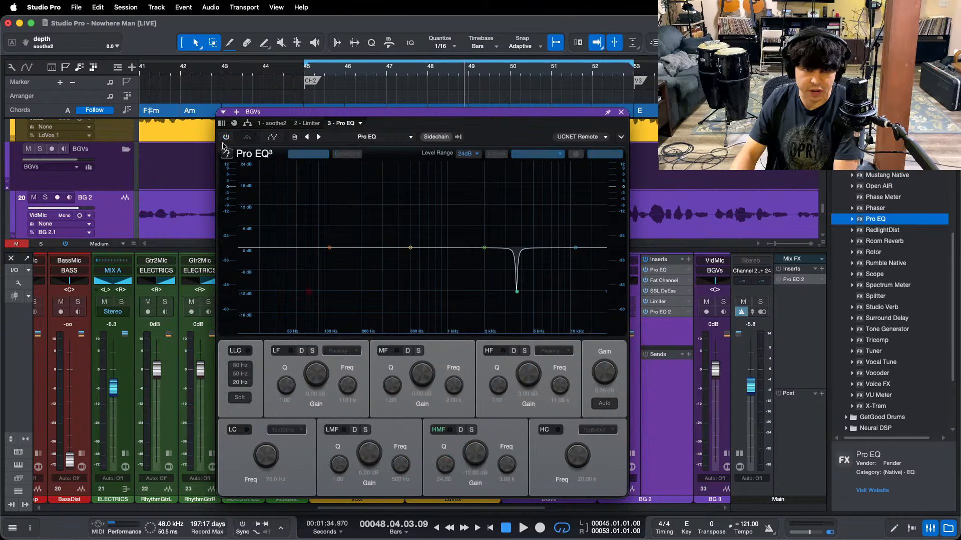
pyautogui.click(225, 138)
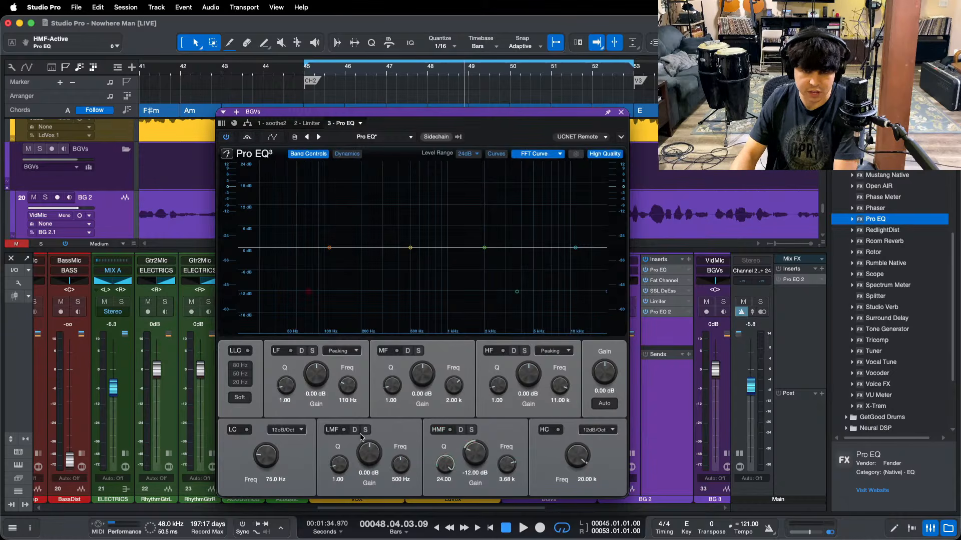
pyautogui.click(239, 429)
pyautogui.scroll(4, 260, 444)
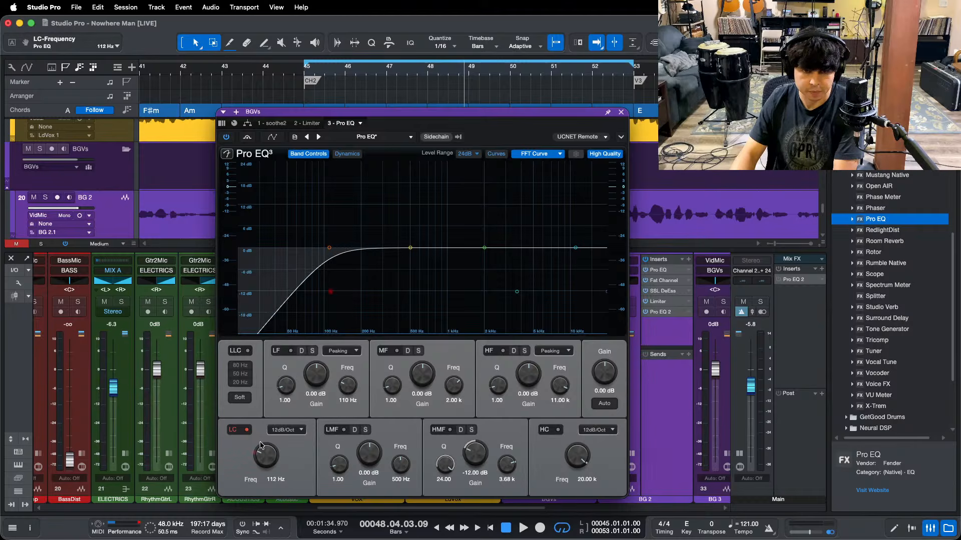
pyautogui.press('space')
pyautogui.press('s')
pyautogui.click(621, 112)
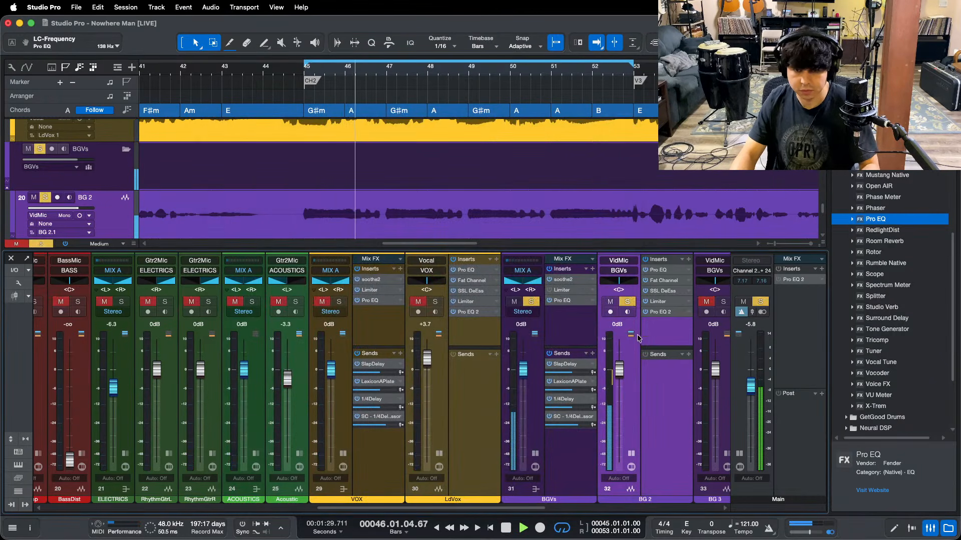
# Step: Stop playback, bypass BG 2's inserts, open its first Pro EQ and zoom the timeline to the start of verse 1
pyautogui.press('space')
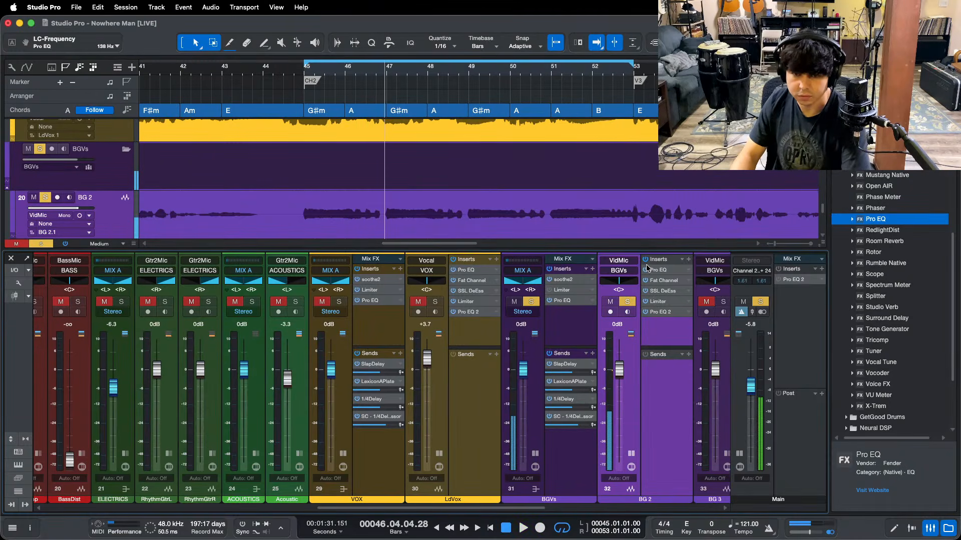
pyautogui.click(646, 270)
pyautogui.press('z')
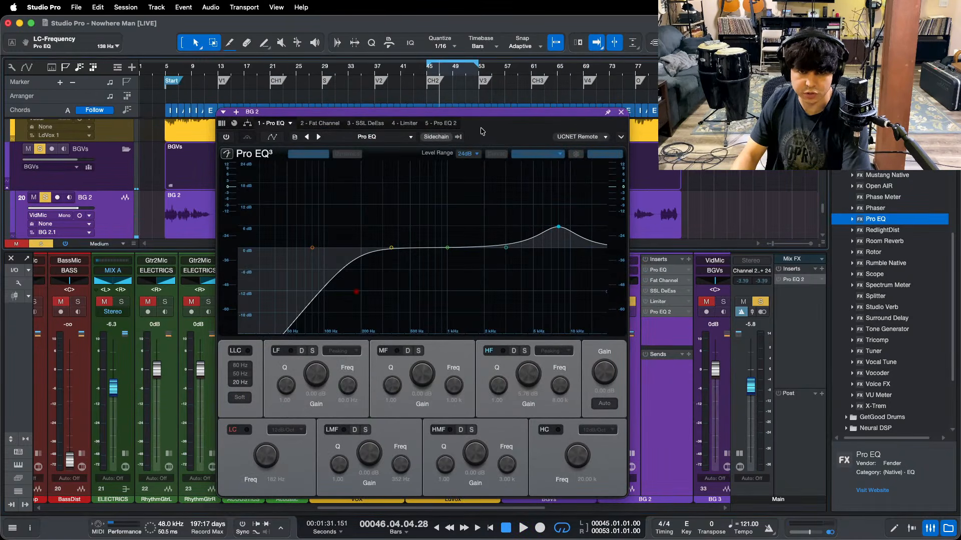
pyautogui.scroll(-1, 487, 227)
pyautogui.scroll(-1, 348, 159)
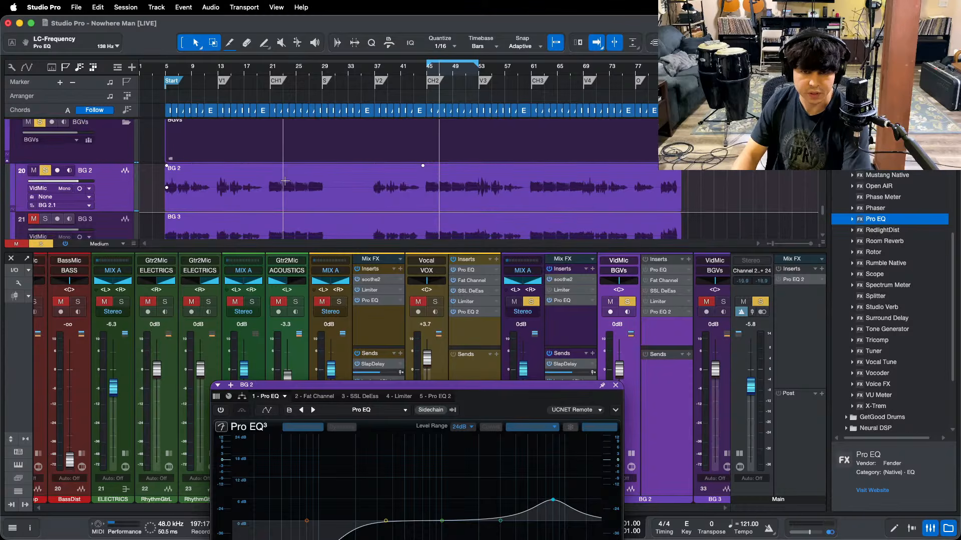
pyautogui.moveTo(220, 72); pyautogui.dragTo(356, 109)
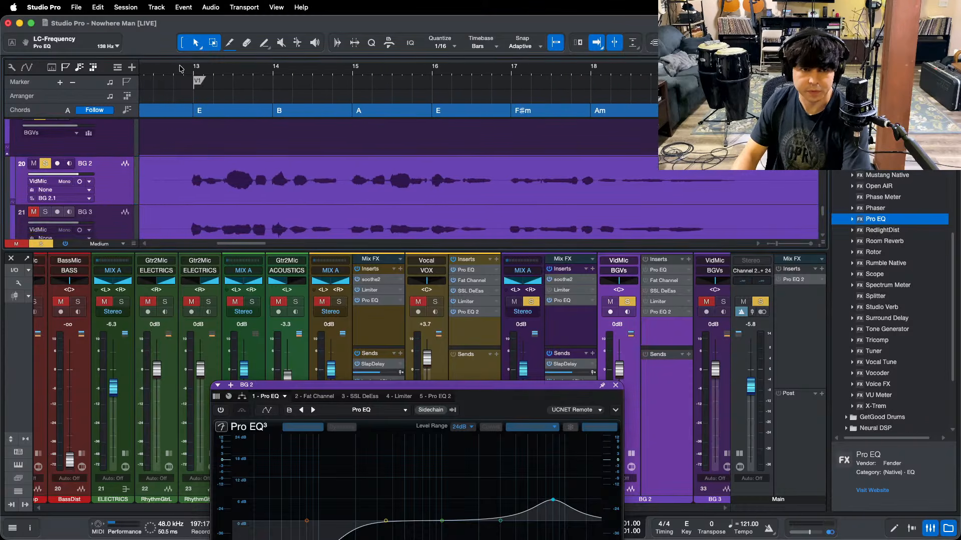
pyautogui.moveTo(503, 402); pyautogui.dragTo(501, 171)
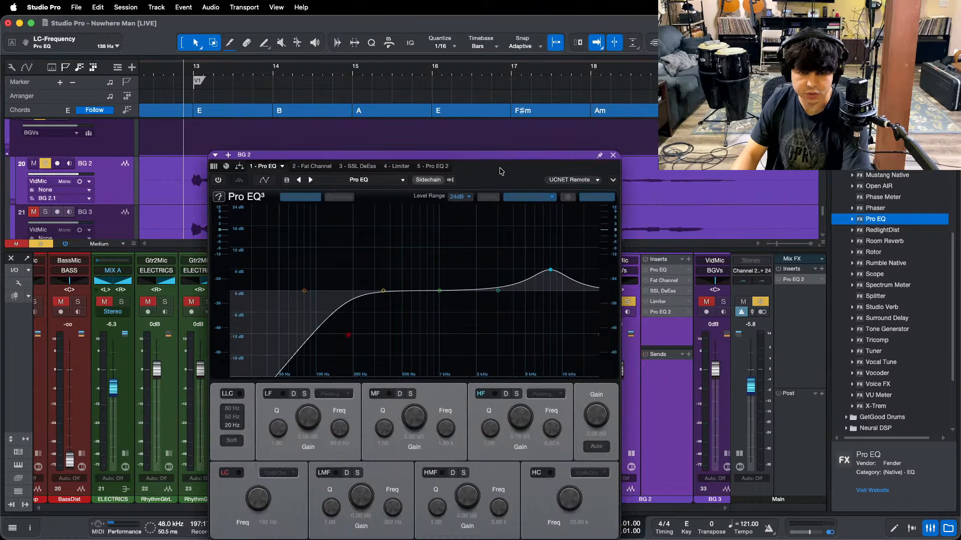
# Step: Enable BG 2's first Pro EQ, turn off its HF band and audition verse 1 with the low cut at 182 Hz
pyautogui.click(219, 181)
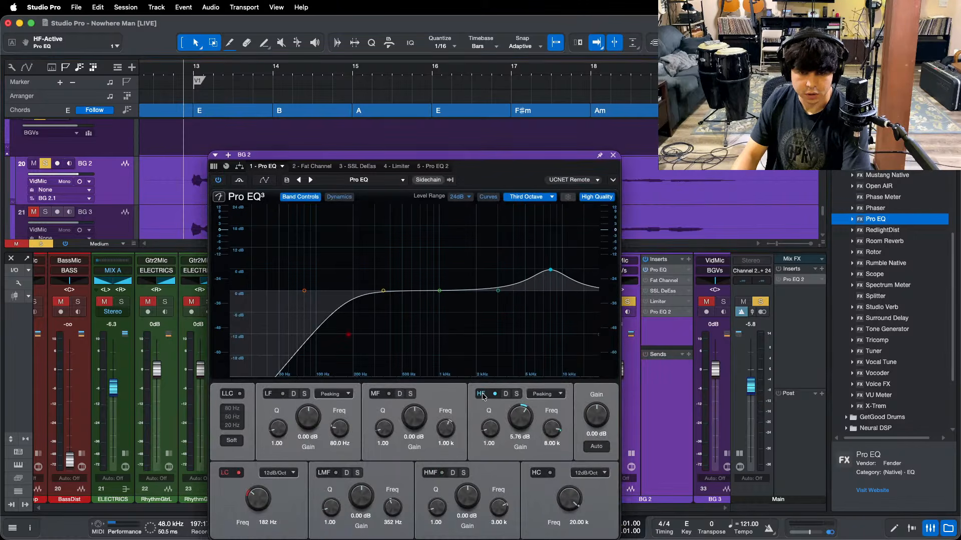
pyautogui.click(482, 394)
pyautogui.press('space')
pyautogui.moveTo(256, 507); pyautogui.dragTo(255, 512)
pyautogui.moveTo(604, 522)
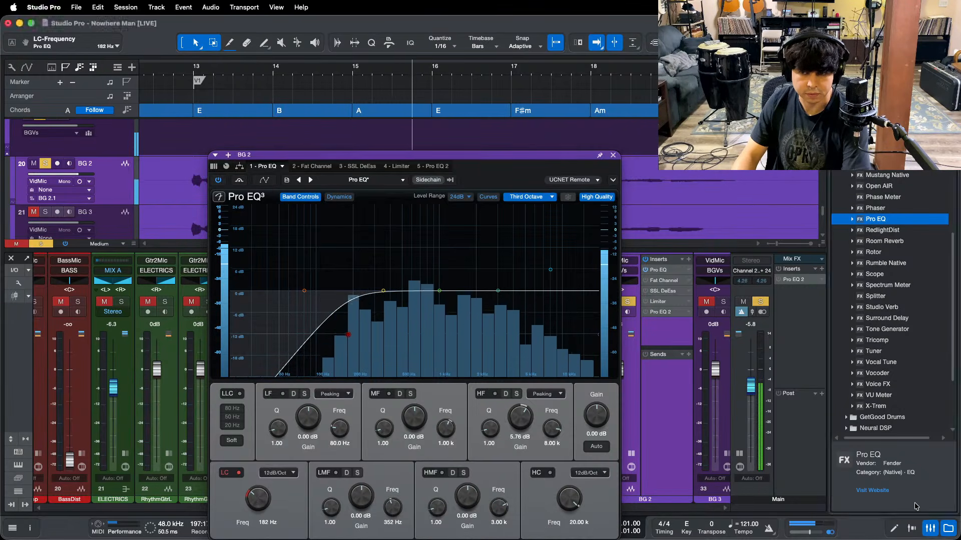
# Step: Enable BG 2's Fat Channel and set its compressor input to -20.16 dB while auditioning verse 1
pyautogui.moveTo(319, 172); pyautogui.dragTo(353, 109)
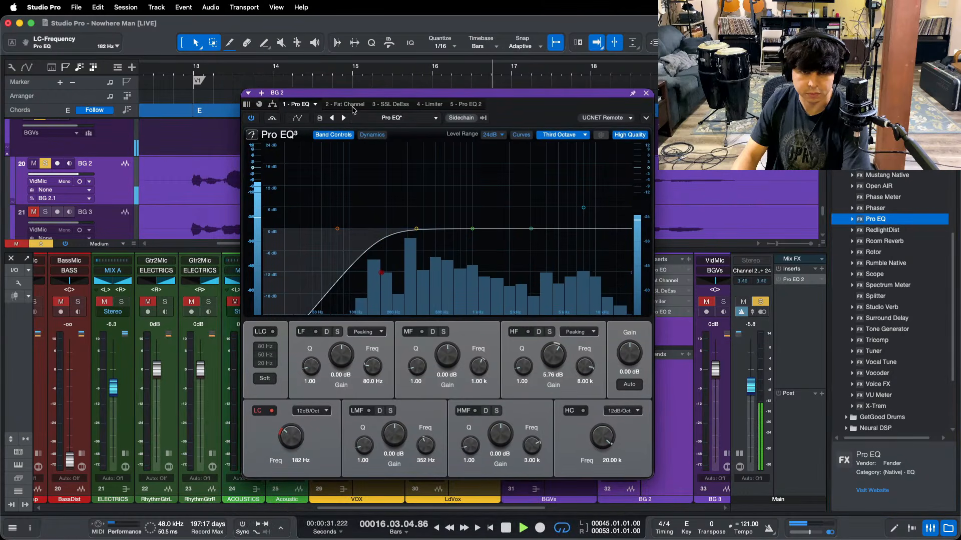
pyautogui.click(350, 105)
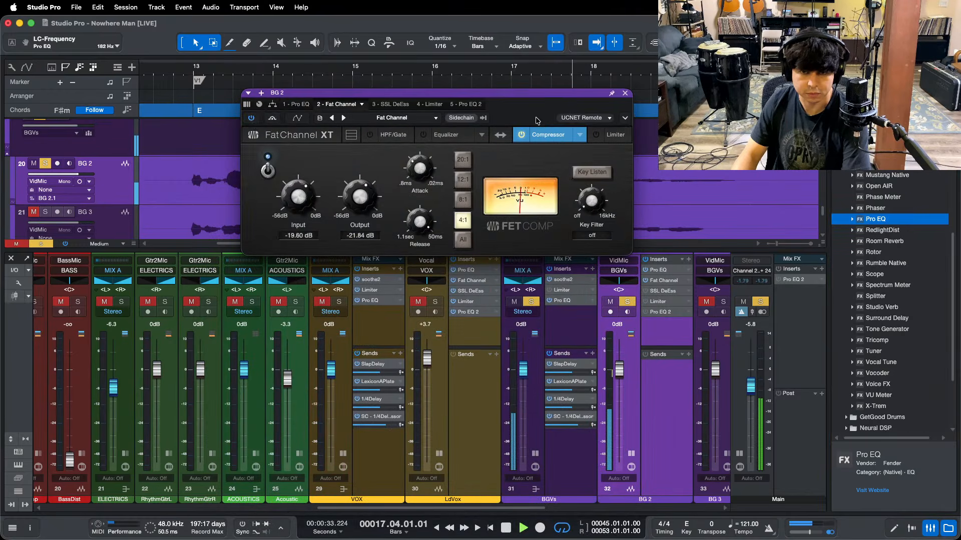
pyautogui.moveTo(541, 119); pyautogui.dragTo(531, 268)
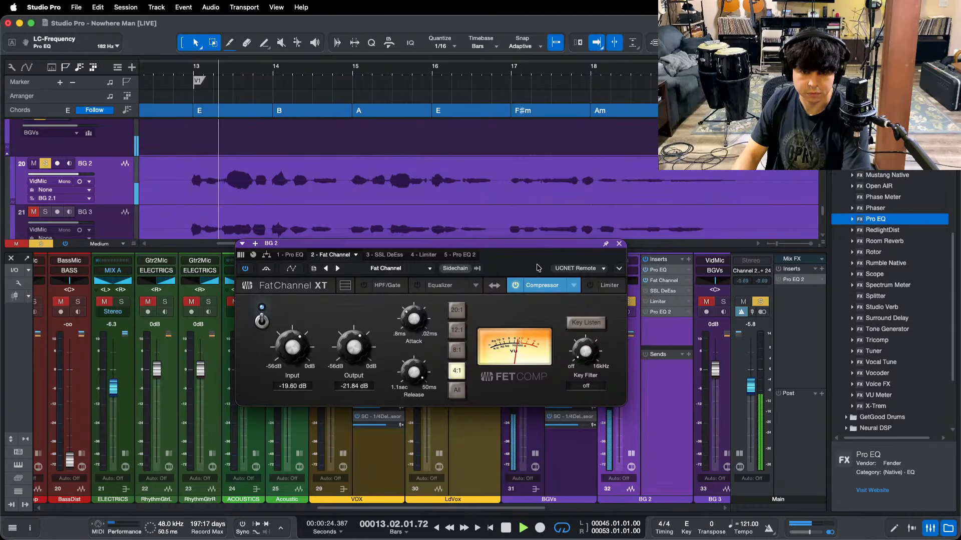
pyautogui.scroll(-2, 285, 350)
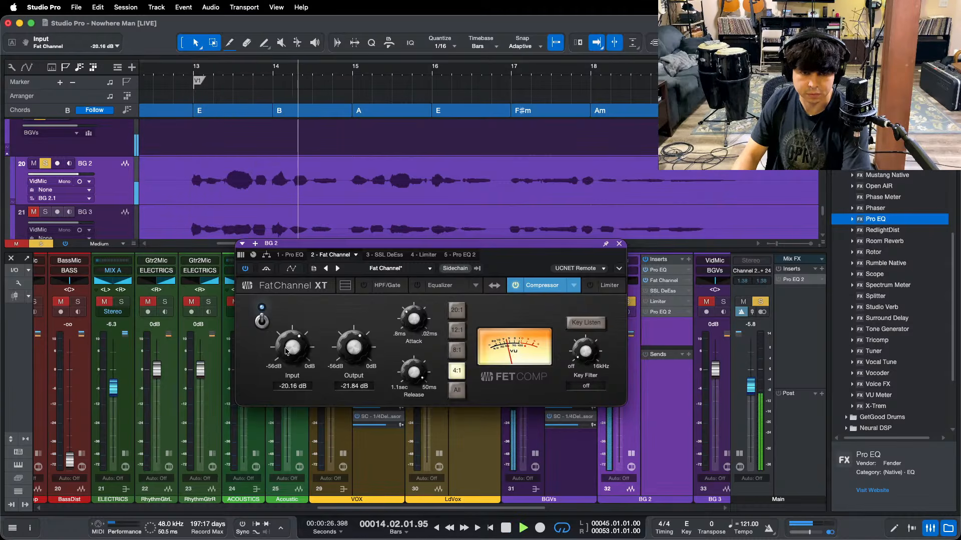
# Step: Enable BG 2's SSL DeEss, turn on the first Pro EQ's HF band and set its gain to 6.24 dB during playback
pyautogui.click(383, 255)
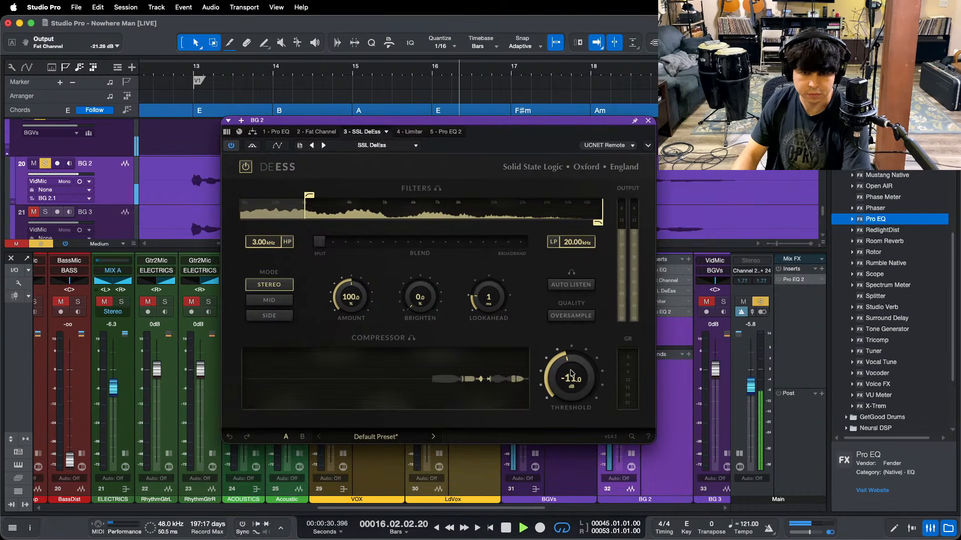
pyautogui.press('space')
pyautogui.click(276, 132)
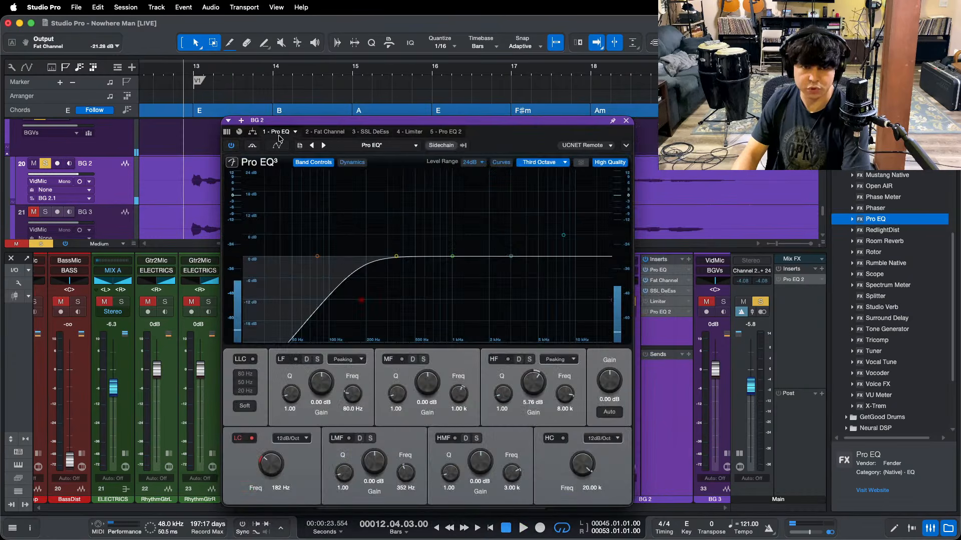
pyautogui.moveTo(532, 382); pyautogui.dragTo(532, 378)
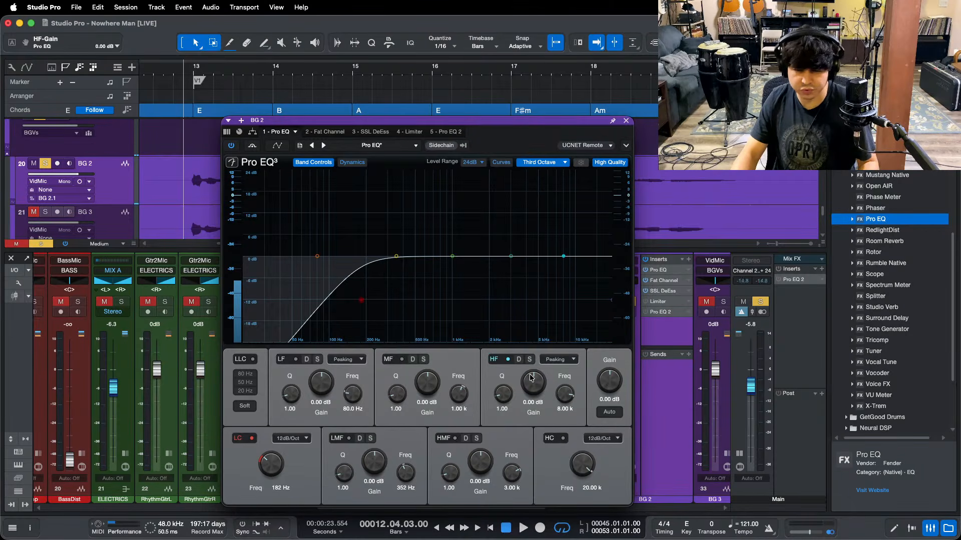
pyautogui.press('space')
pyautogui.scroll(8, 532, 378)
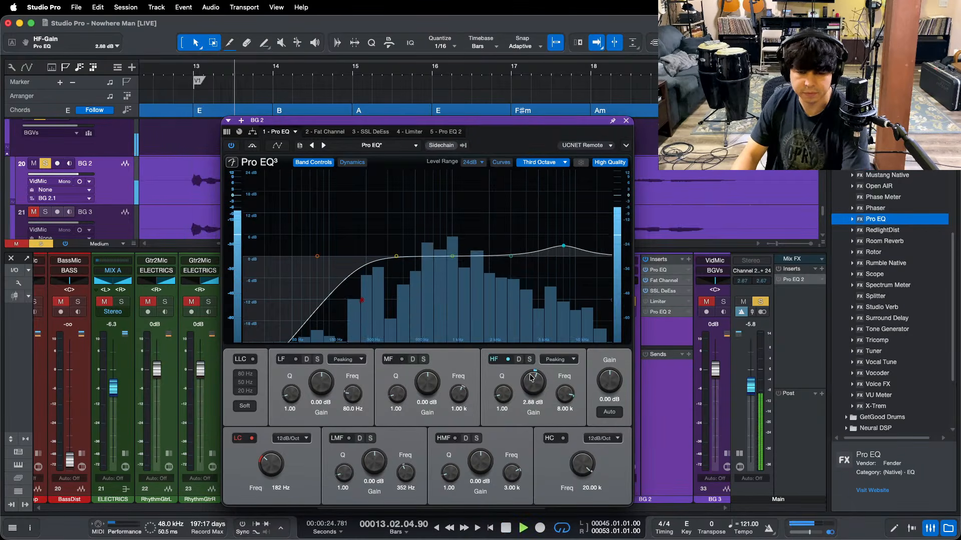
pyautogui.scroll(1, 532, 380)
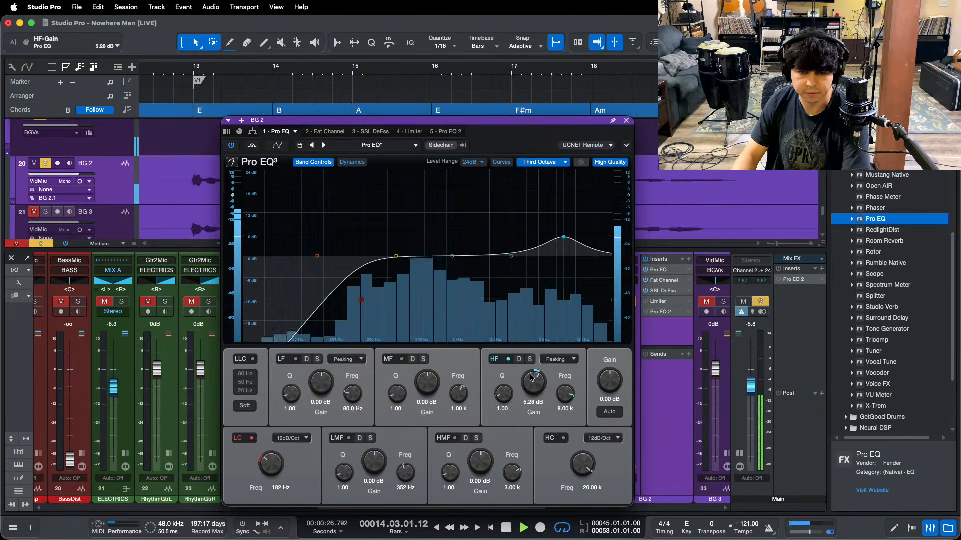
pyautogui.scroll(2, 533, 385)
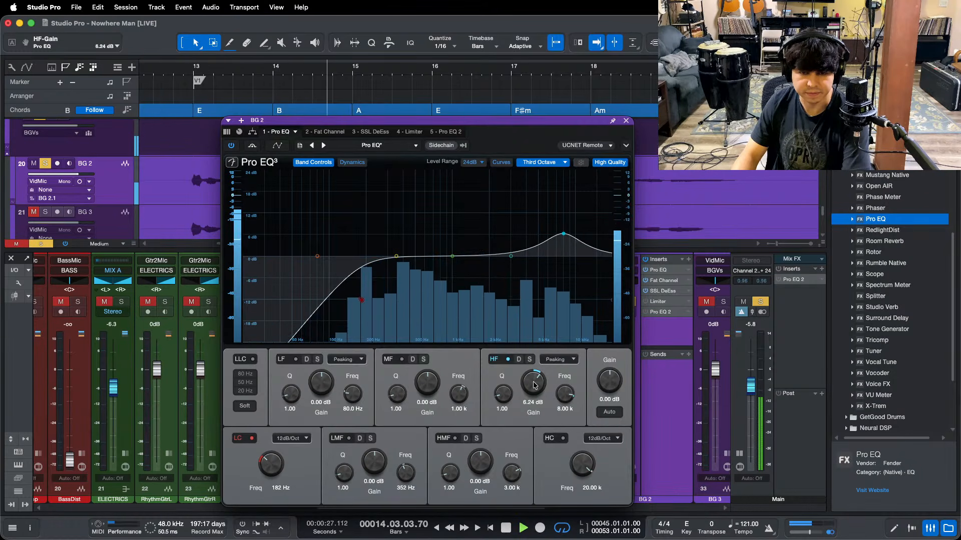
# Step: Set BG 2's SSL DeEss threshold to -12.0 dB while auditioning verse 1, and stop playback
pyautogui.click(365, 132)
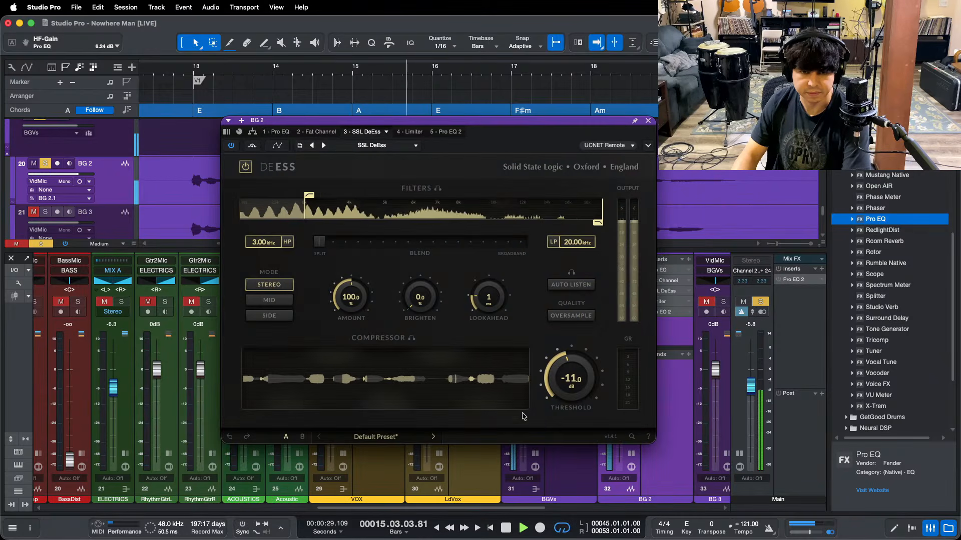
pyautogui.scroll(-1, 572, 372)
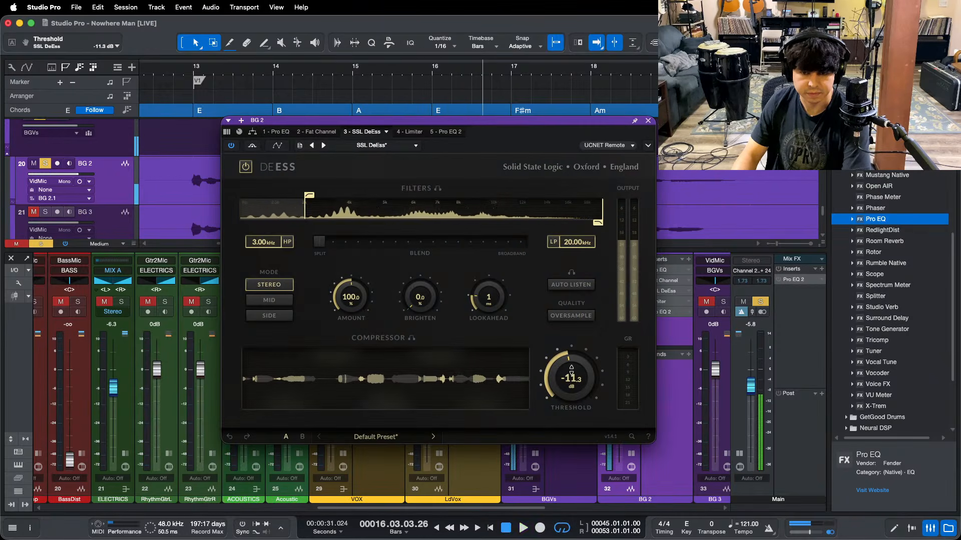
pyautogui.scroll(-1, 572, 371)
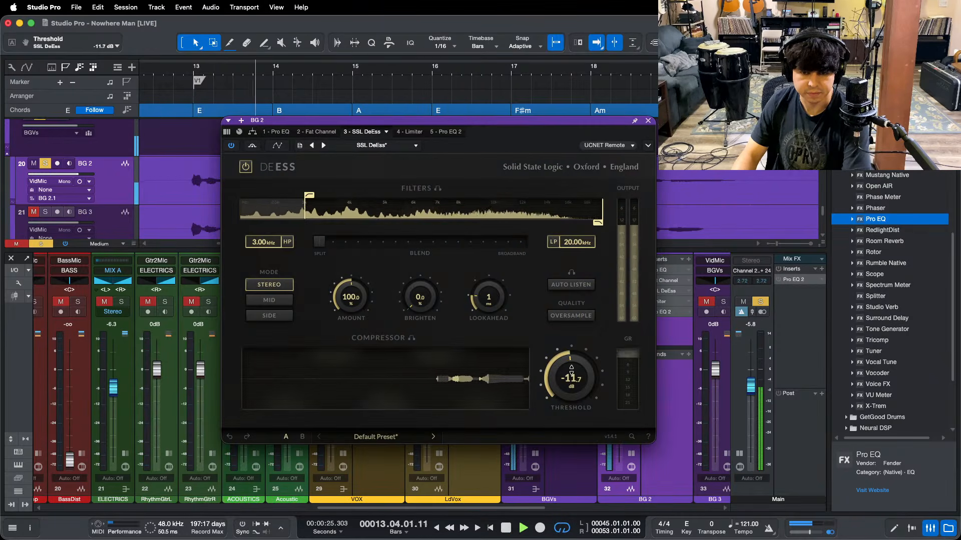
pyautogui.scroll(-1, 571, 373)
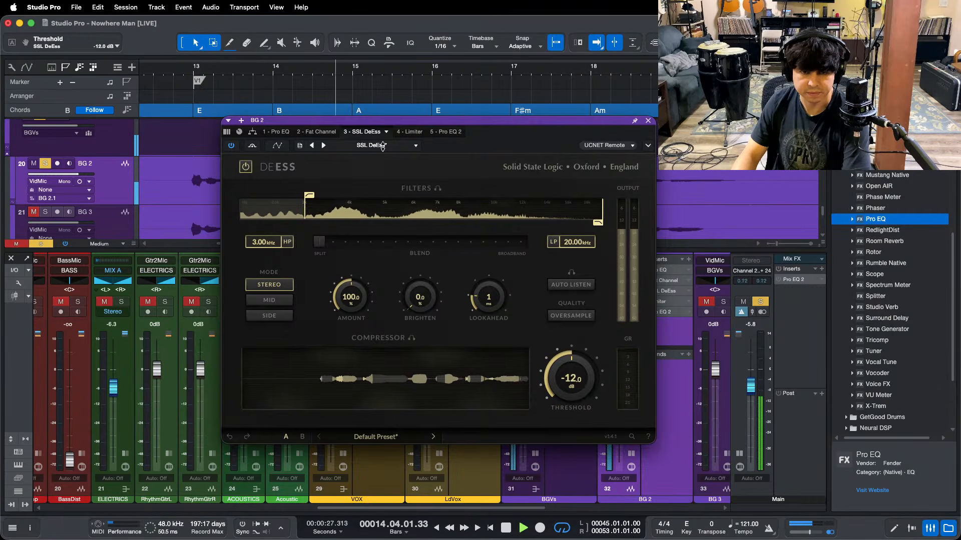
pyautogui.press('space')
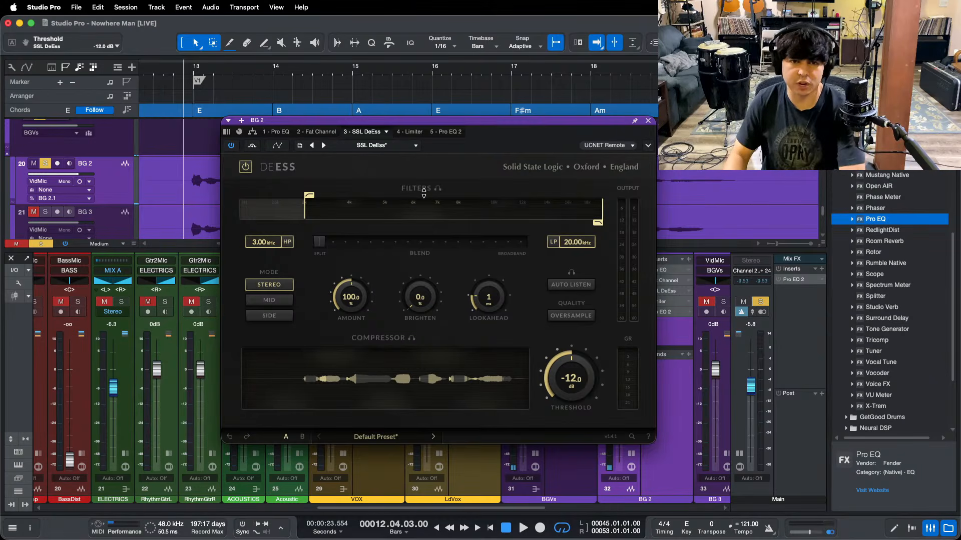
# Step: Enable BG 2's Limiter with the ceiling at -12.00 dB and threshold at 0.00 dB, and audition verse 1
pyautogui.click(410, 132)
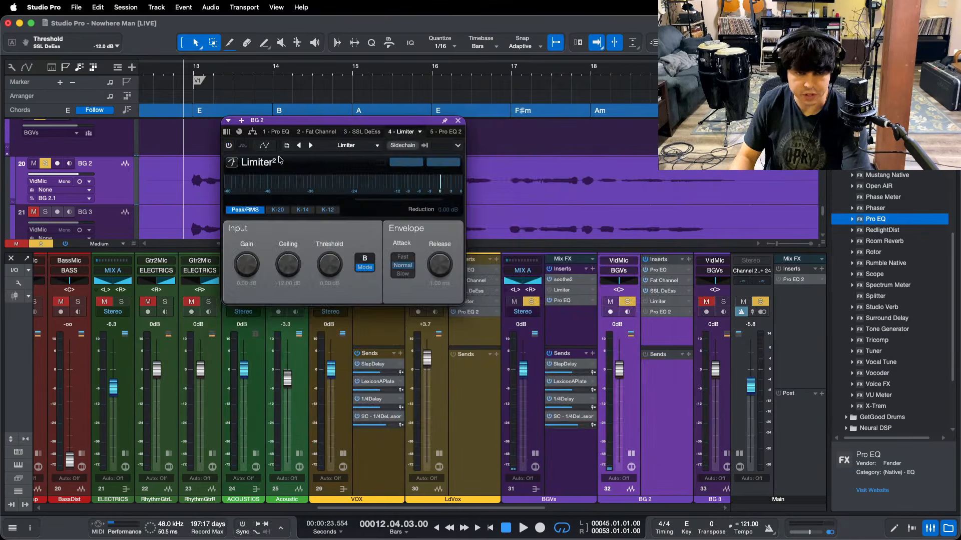
pyautogui.click(229, 148)
pyautogui.moveTo(325, 124); pyautogui.dragTo(342, 179)
pyautogui.press('space')
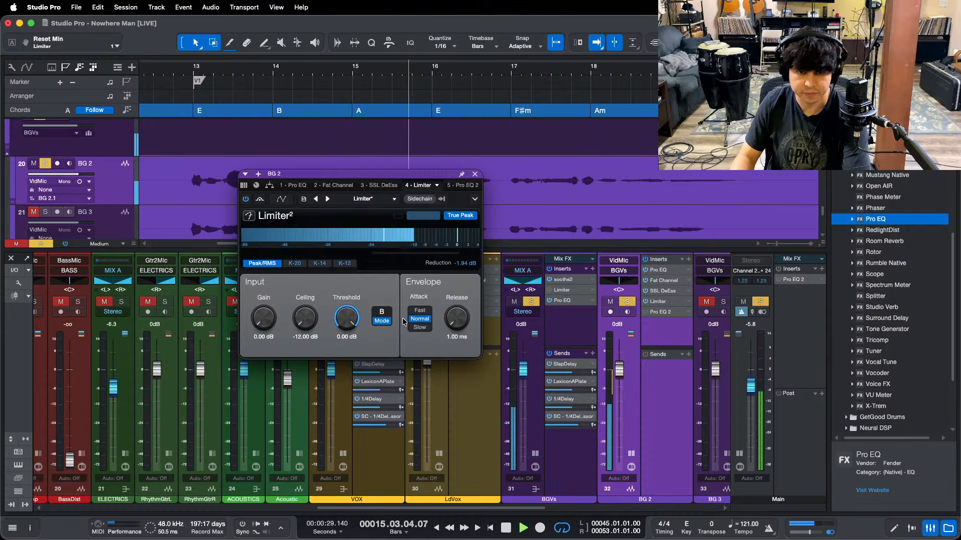
pyautogui.moveTo(458, 172); pyautogui.dragTo(499, 254)
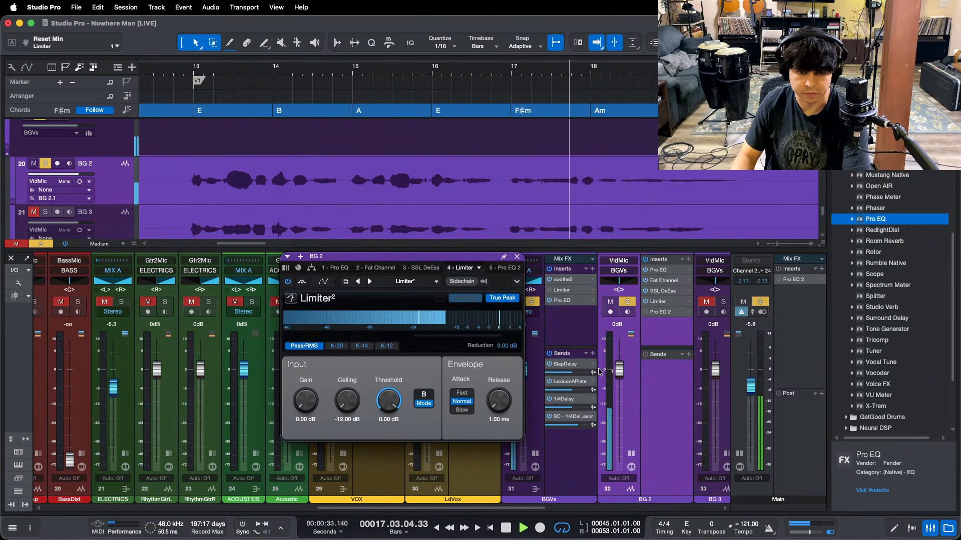
# Step: Remove Pro EQ 2 from BG 2's inserts, stop playback and close the Limiter window
pyautogui.rightClick(660, 315)
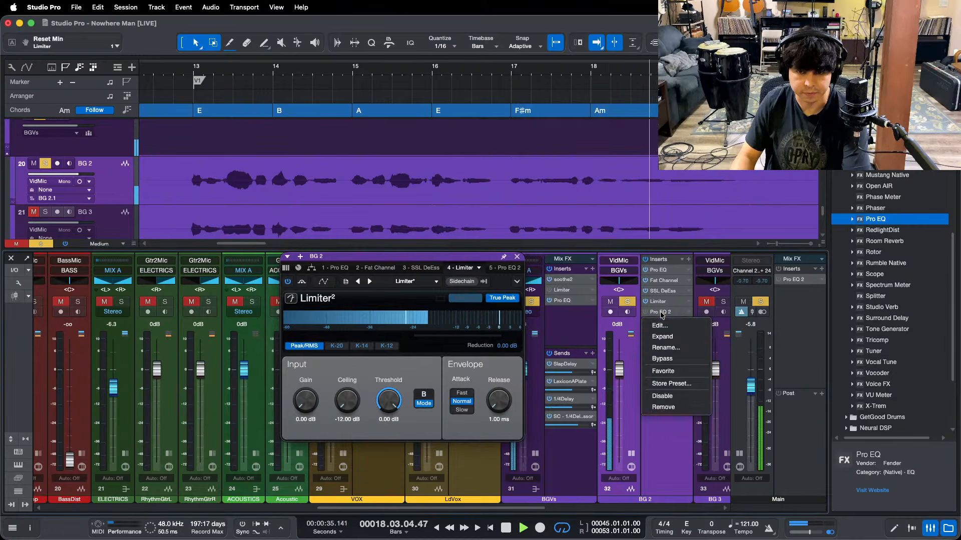
pyautogui.click(673, 416)
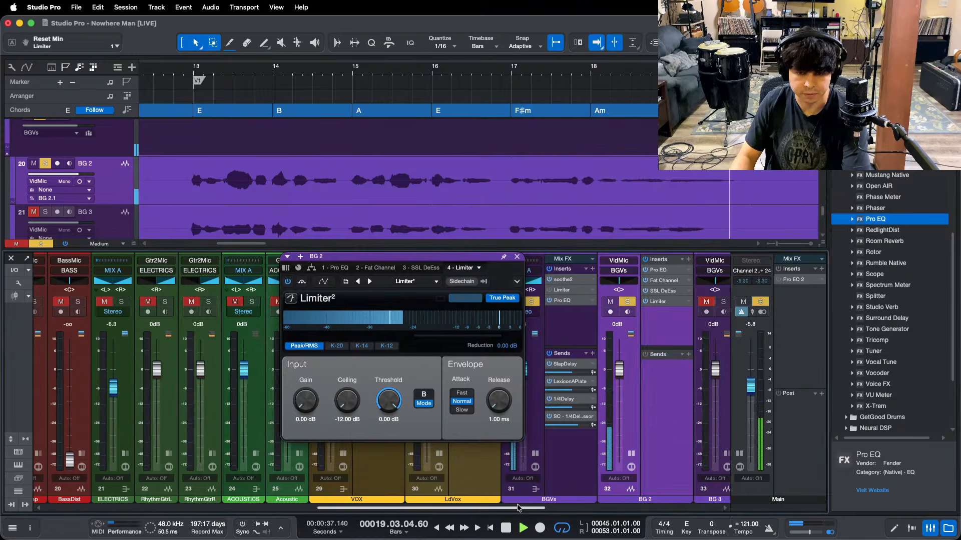
pyautogui.press('space')
pyautogui.hscroll(3, 601, 465)
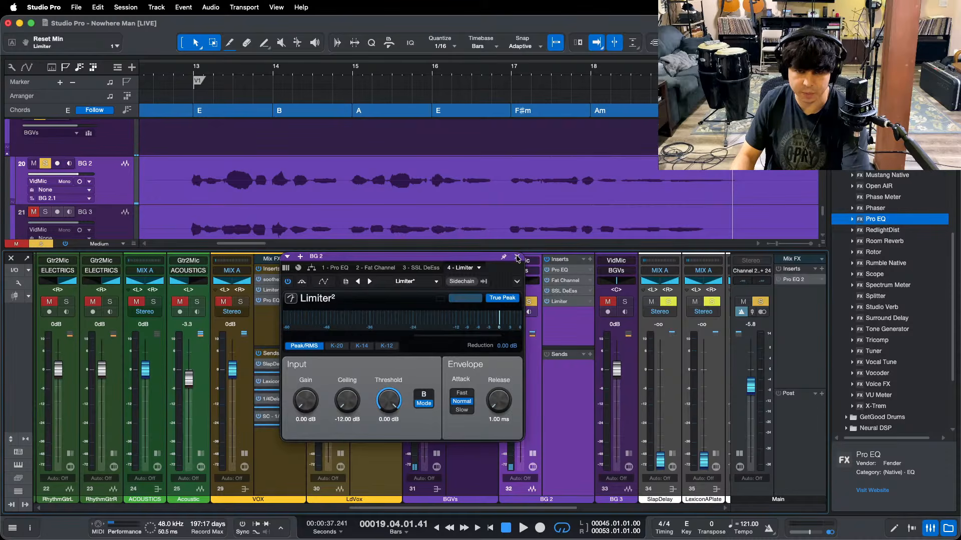
pyautogui.click(517, 257)
# Step: Copy BG 2's inserts onto BG 3, solo BG 3 and zoom the timeline to bars 81 to 83
pyautogui.click(629, 457)
pyautogui.moveTo(566, 260); pyautogui.dragTo(650, 290)
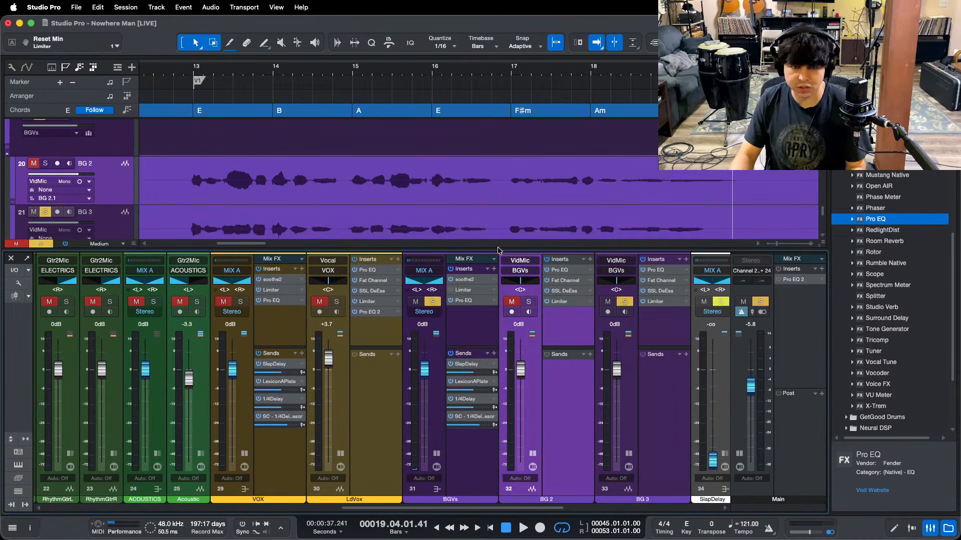
pyautogui.hotkey('shift', 'f')
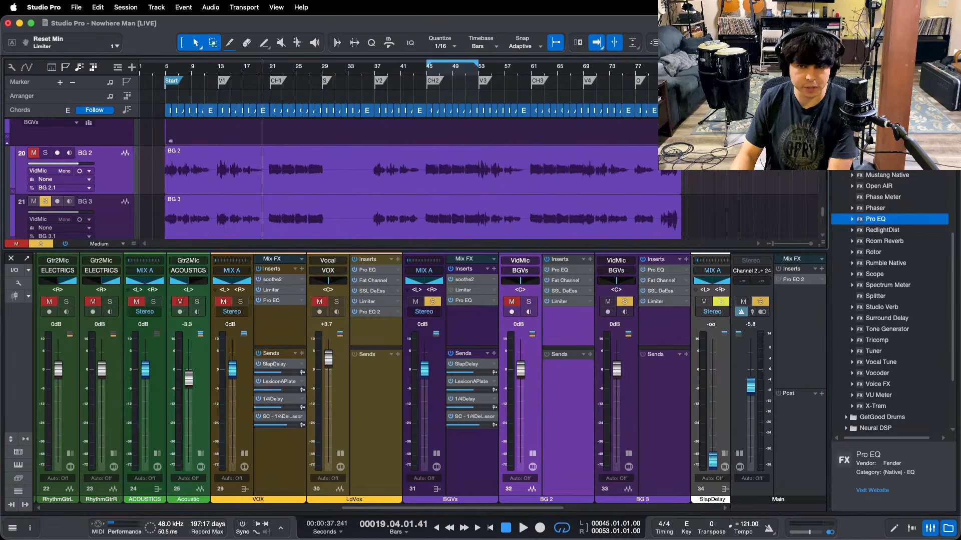
pyautogui.moveTo(672, 69); pyautogui.dragTo(475, 111)
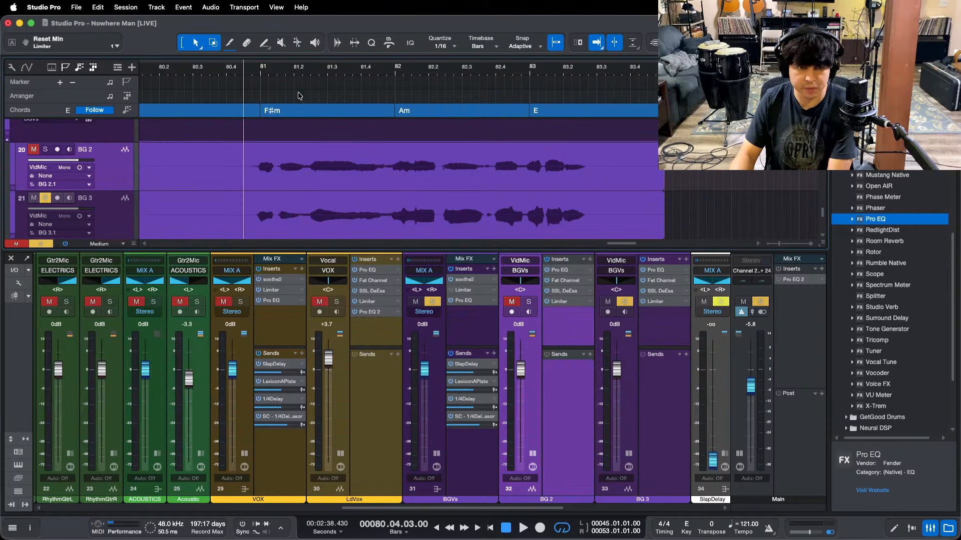
# Step: Enable BG 3's Pro EQ, turn off its HF band and raise the low cut to 276 Hz during playback
pyautogui.click(665, 272)
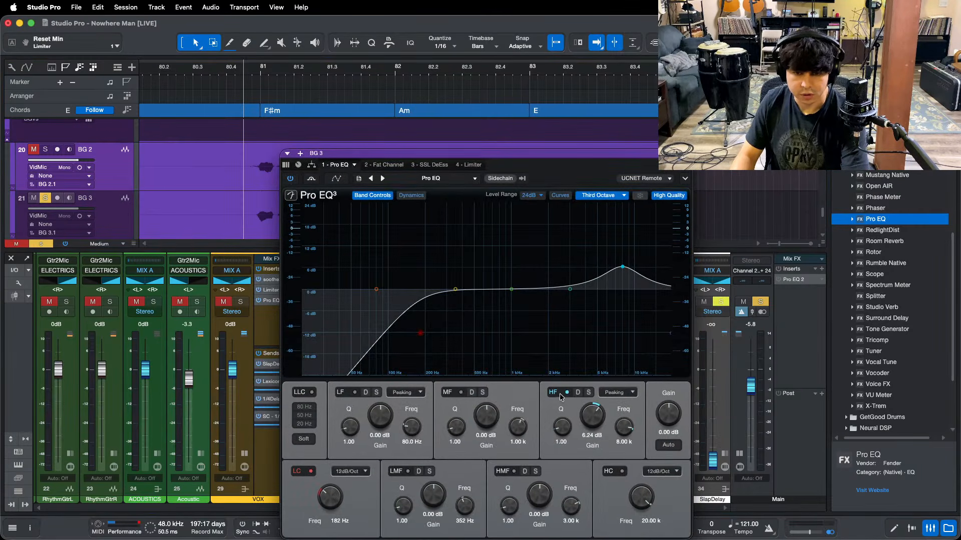
pyautogui.click(560, 397)
pyautogui.press('space')
pyautogui.moveTo(334, 500); pyautogui.dragTo(335, 495)
# Step: Enable BG 3's Fat Channel and set the compressor input to -19.04 dB and output to -22.40 dB during playback
pyautogui.click(392, 169)
pyautogui.click(292, 180)
pyautogui.moveTo(583, 168); pyautogui.dragTo(571, 243)
pyautogui.moveTo(326, 332); pyautogui.dragTo(376, 336)
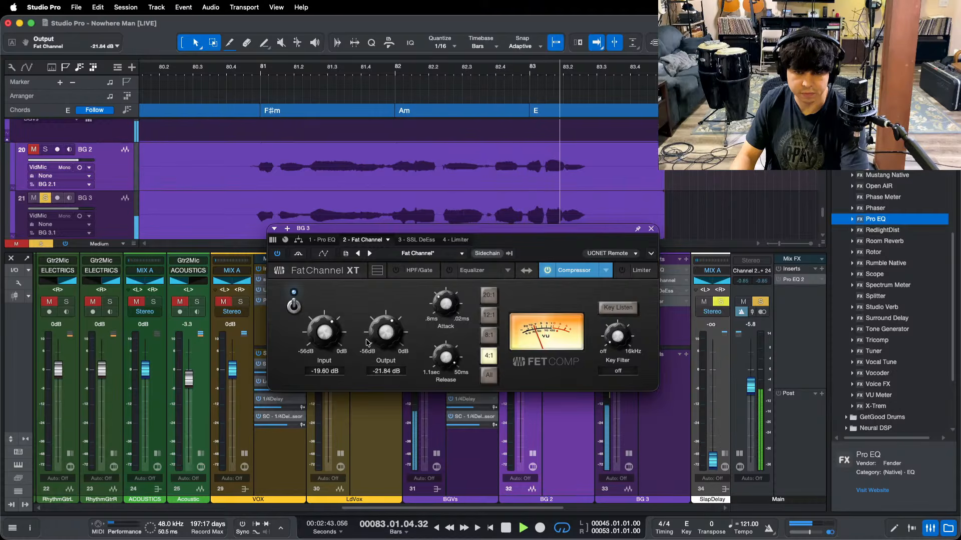
pyautogui.press('space')
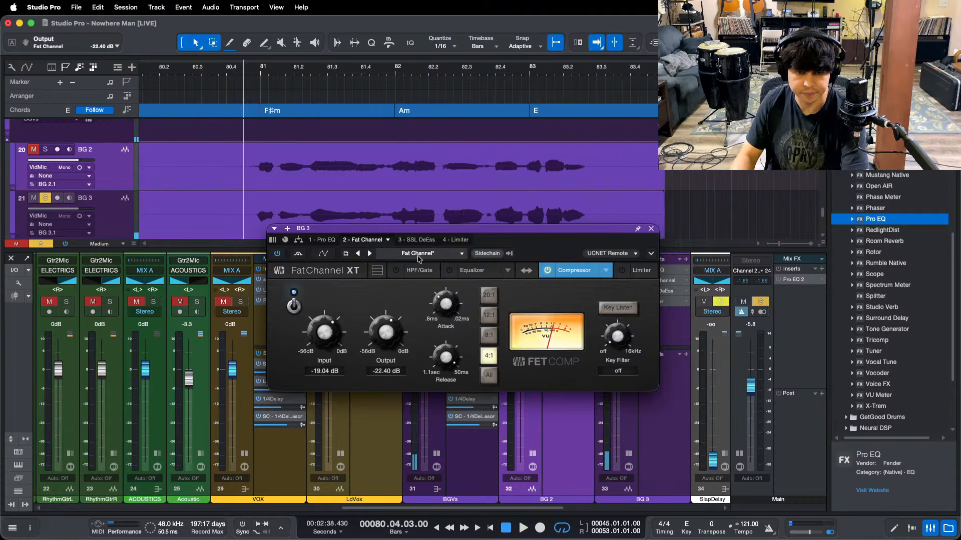
# Step: Enable BG 3's SSL DeEss, turn on the Pro EQ's HF band and set its gain to 5.28 dB during playback
pyautogui.click(410, 240)
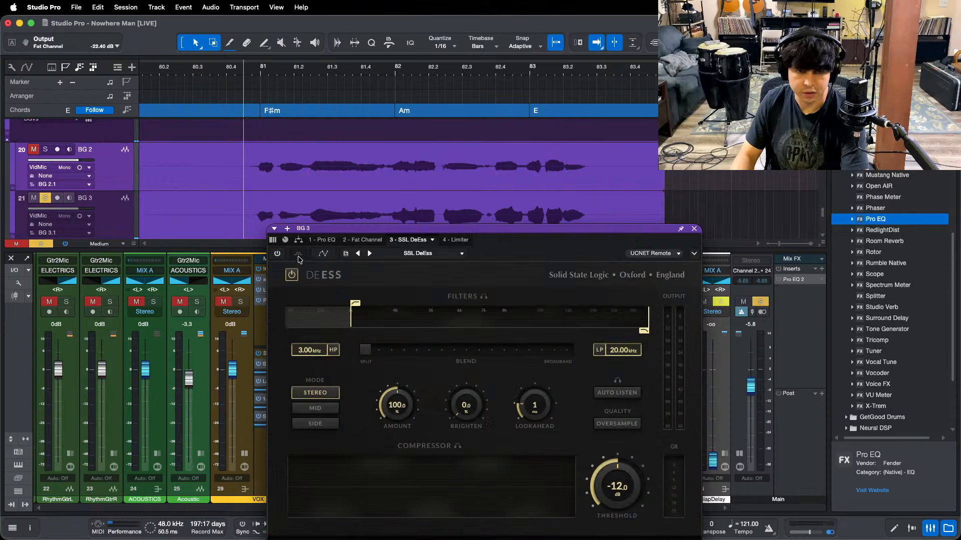
pyautogui.click(323, 241)
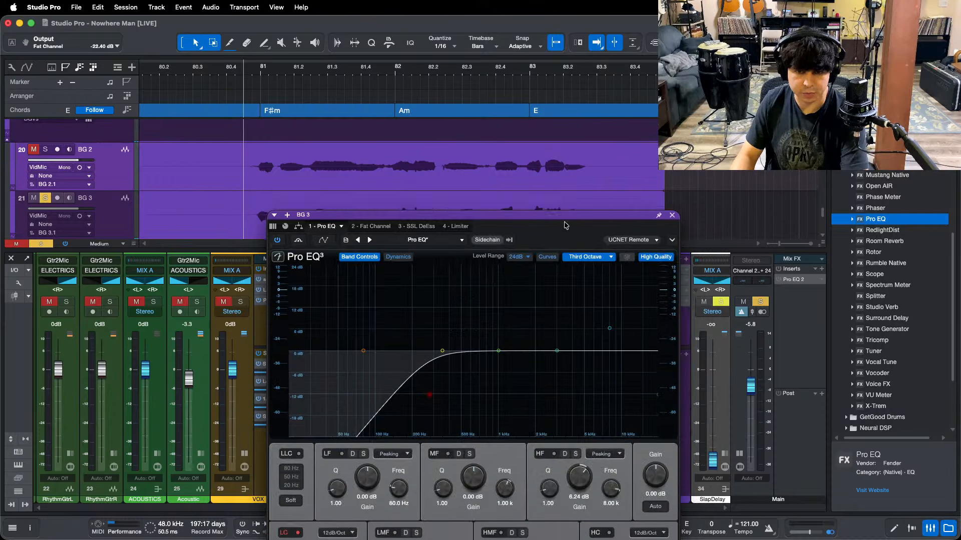
pyautogui.press('space')
pyautogui.scroll(3, 583, 413)
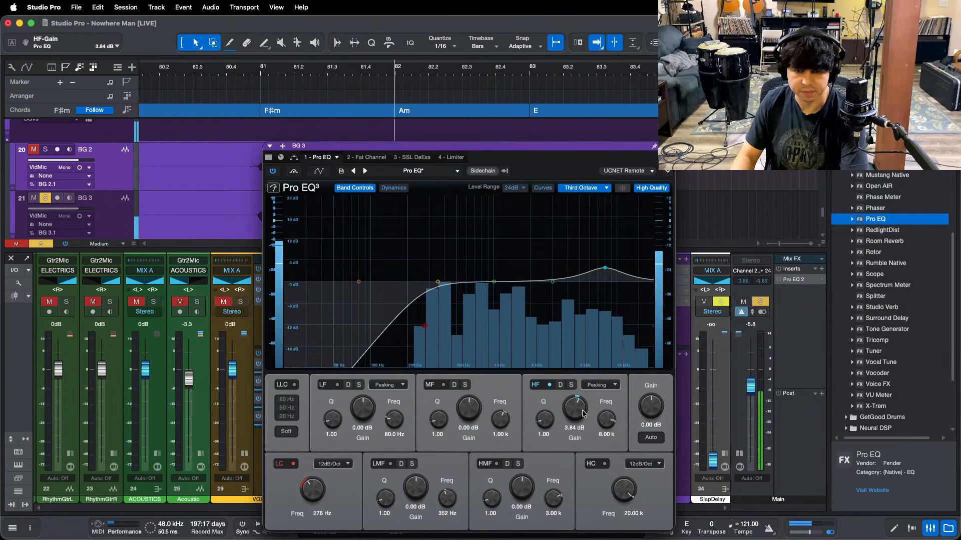
pyautogui.scroll(3, 583, 414)
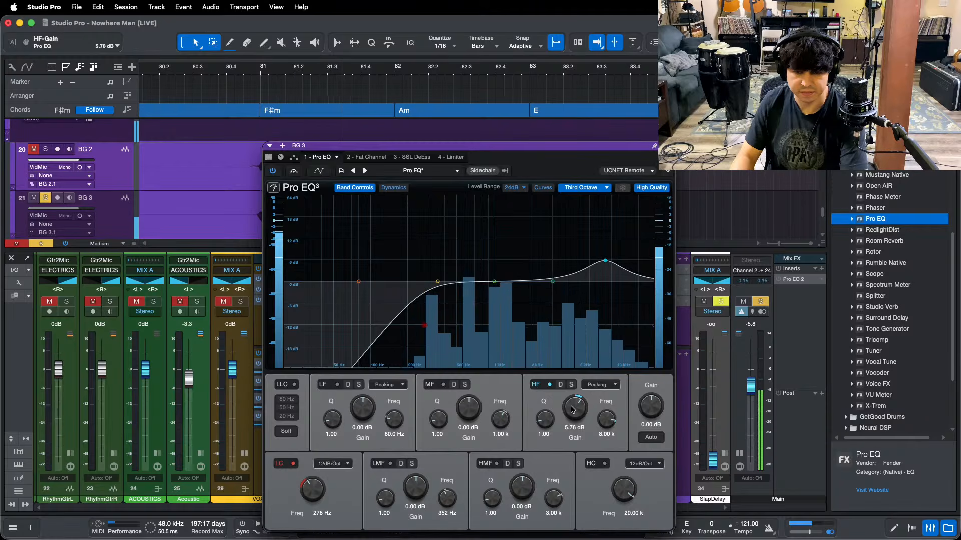
# Step: Set BG 3's SSL DeEss threshold to -11.0 dB and audition the track at verse 1
pyautogui.click(408, 158)
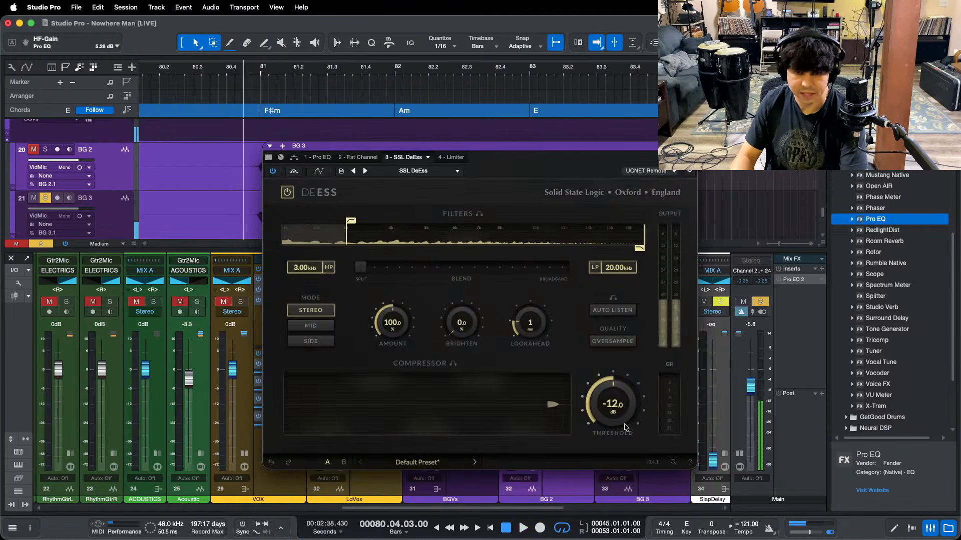
pyautogui.moveTo(611, 404); pyautogui.dragTo(611, 394)
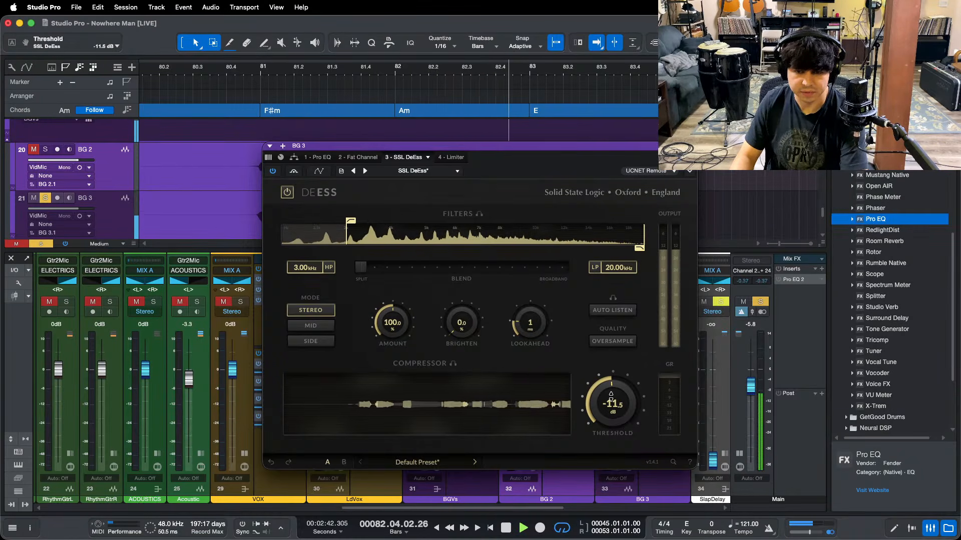
pyautogui.moveTo(403, 74); pyautogui.dragTo(238, 139)
pyautogui.press('space')
pyautogui.moveTo(204, 76); pyautogui.dragTo(231, 79)
pyautogui.click(233, 73)
pyautogui.press('space')
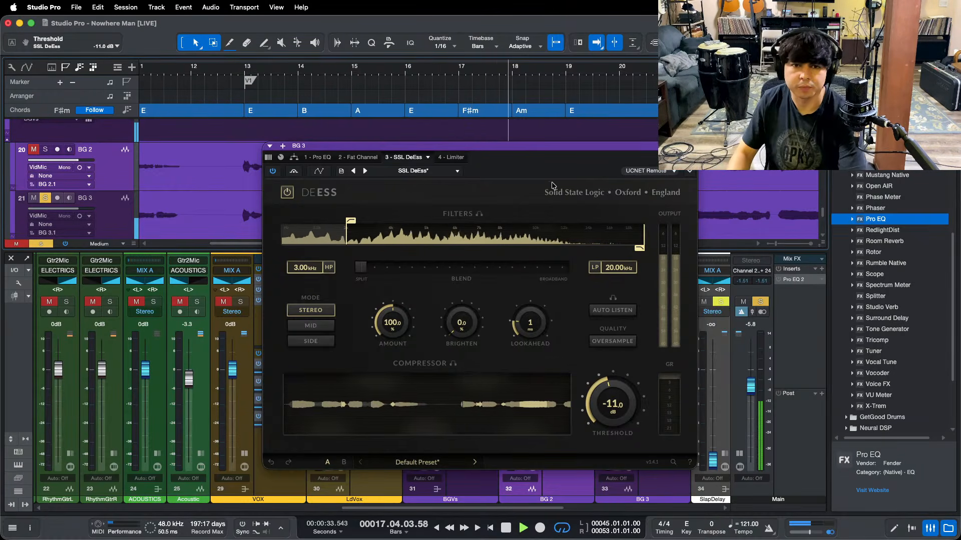
# Step: Enable BG 3's Limiter while verse 1 plays
pyautogui.click(451, 157)
pyautogui.click(269, 171)
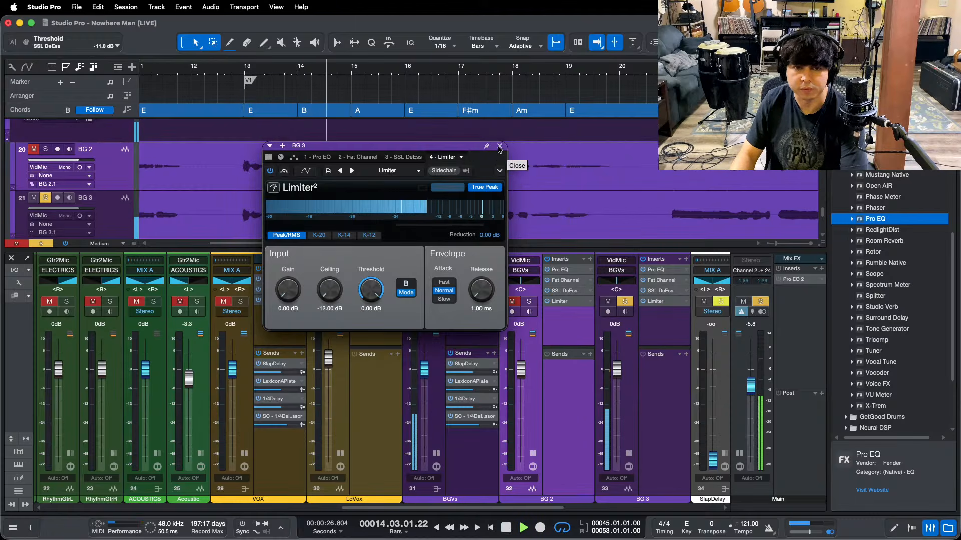
# Step: Audition BG 3 at verse 1 and around bar 83 with its Limiter open, and close the Limiter before stopping playback
pyautogui.moveTo(481, 165); pyautogui.dragTo(478, 225)
pyautogui.press('z')
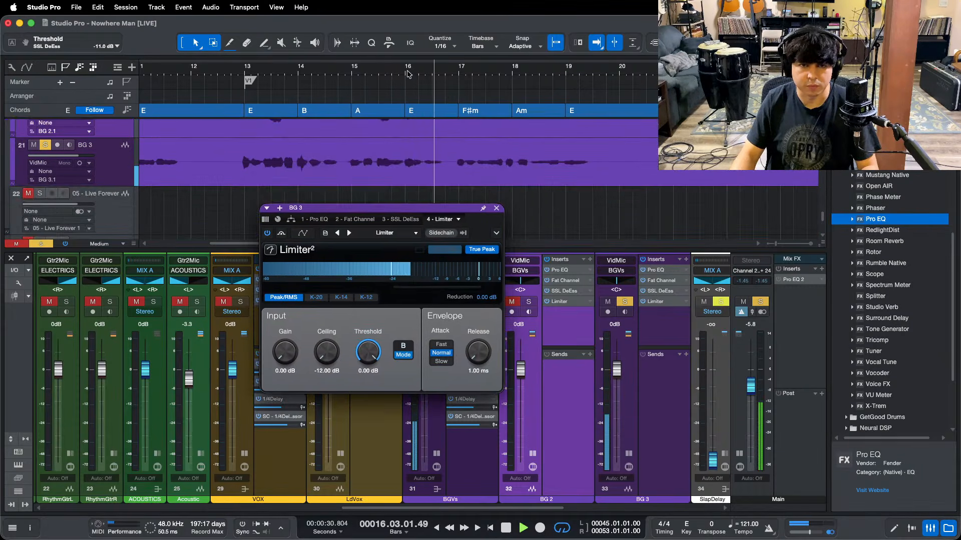
pyautogui.scroll(-2, 601, 103)
pyautogui.click(595, 43)
pyautogui.click(596, 43)
pyautogui.scroll(3, 536, 71)
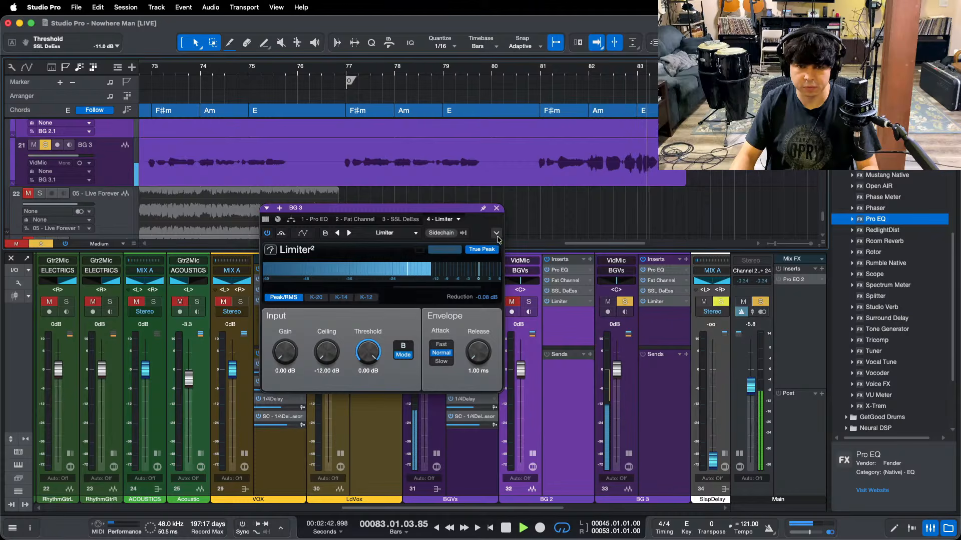
pyautogui.click(497, 208)
pyautogui.press('space')
pyautogui.press('z')
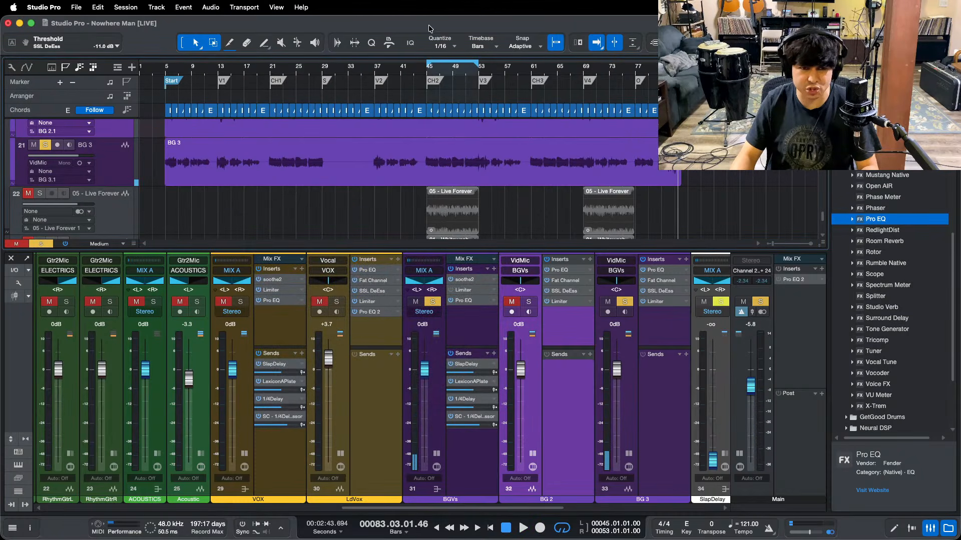
# Step: Play BG 3 from just before the outro at bar 77 and check its Limiter
pyautogui.moveTo(630, 69); pyautogui.dragTo(627, 75)
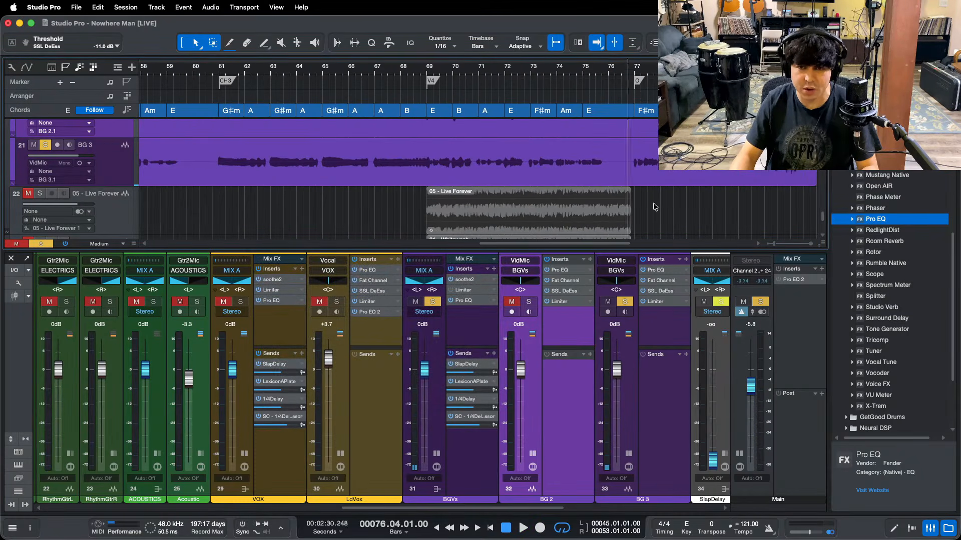
pyautogui.click(655, 302)
pyautogui.press('space')
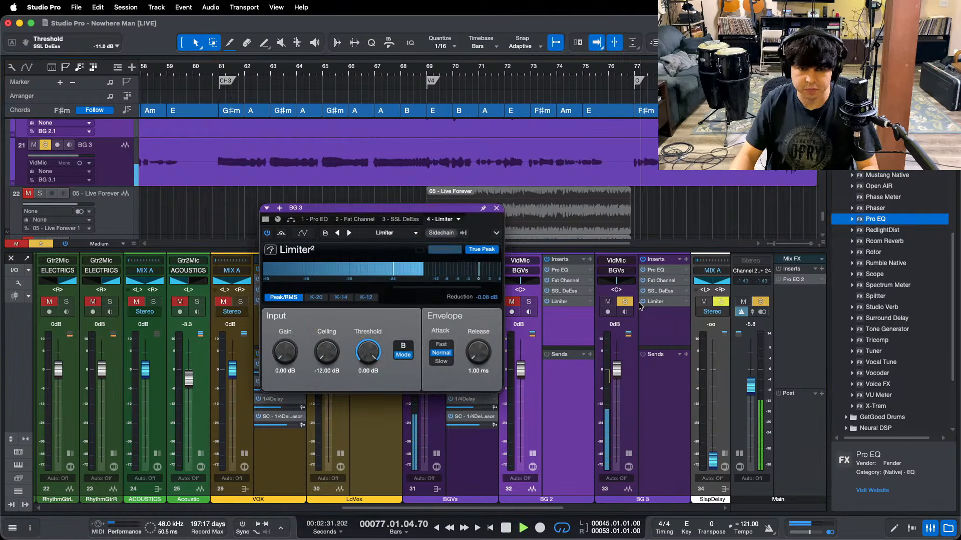
pyautogui.click(496, 208)
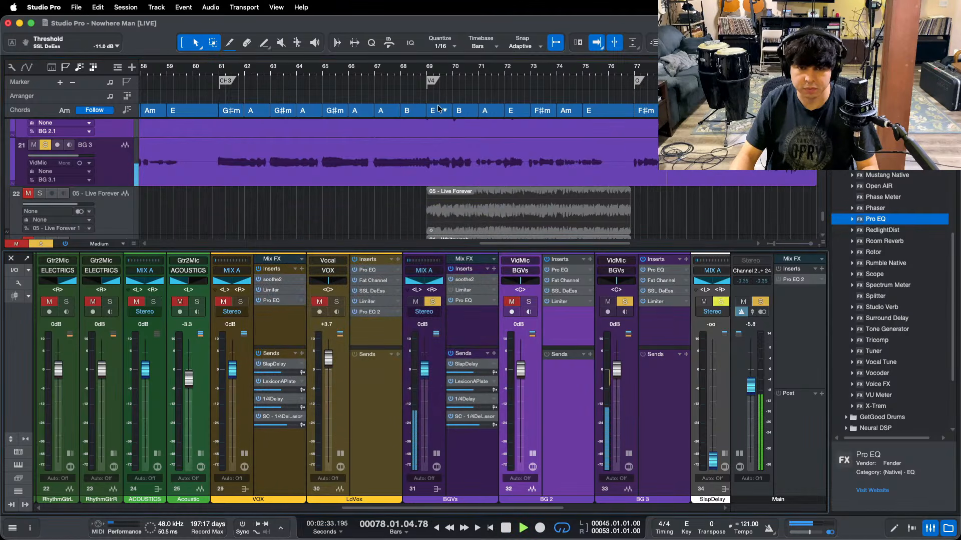
# Step: Clear the solos to play the full mix from just before verse 1, and collapse BG 2's inserts and sends in the mixer
pyautogui.press('z')
pyautogui.hotkey('shift', 's')
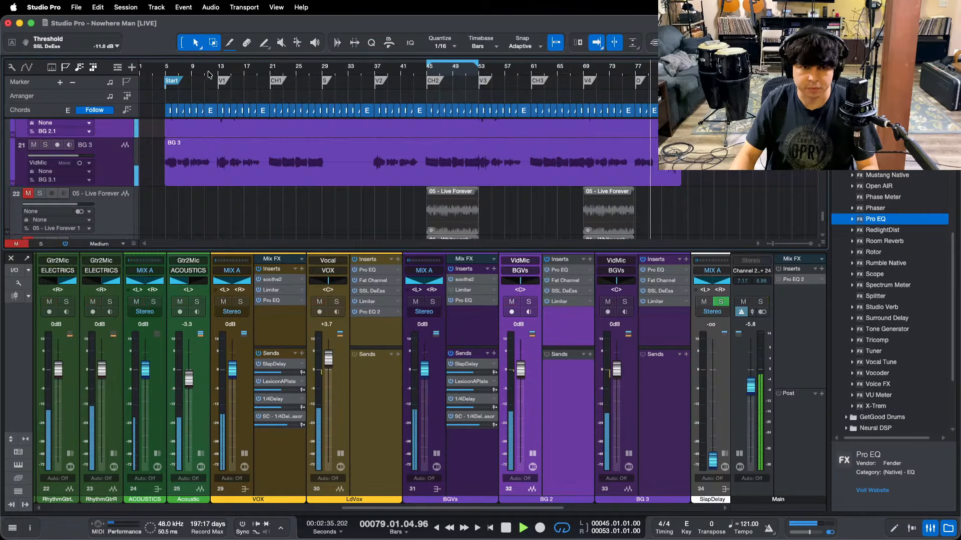
pyautogui.scroll(5, 222, 70)
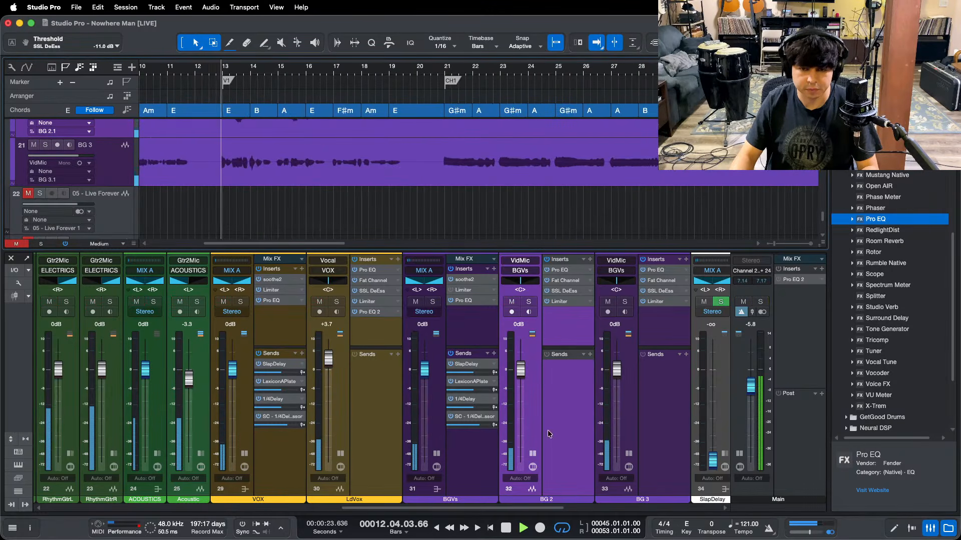
pyautogui.click(555, 450)
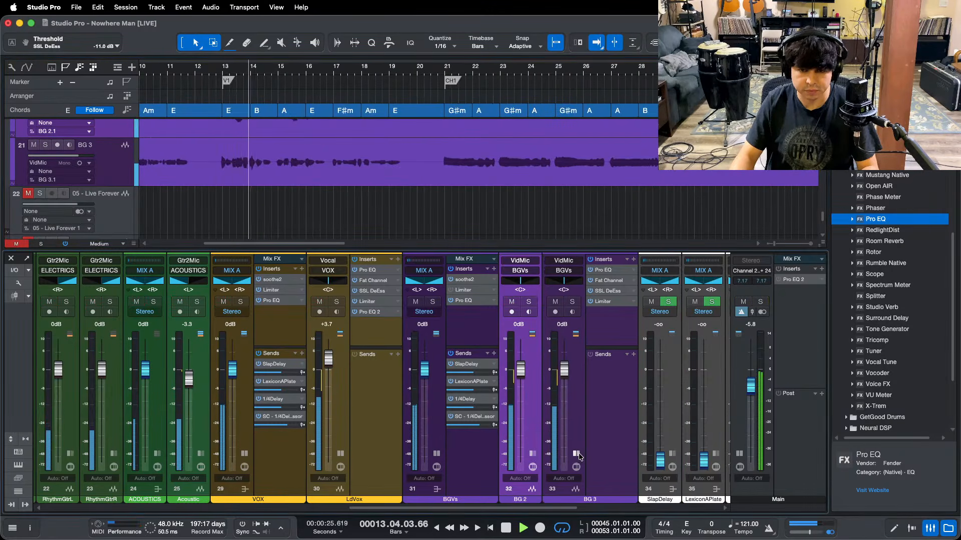
# Step: Set BG 3's Limiter threshold to -1.00 dB and collapse the channel's inserts and sends
pyautogui.doubleClick(605, 302)
pyautogui.write('-1')
pyautogui.press('Return')
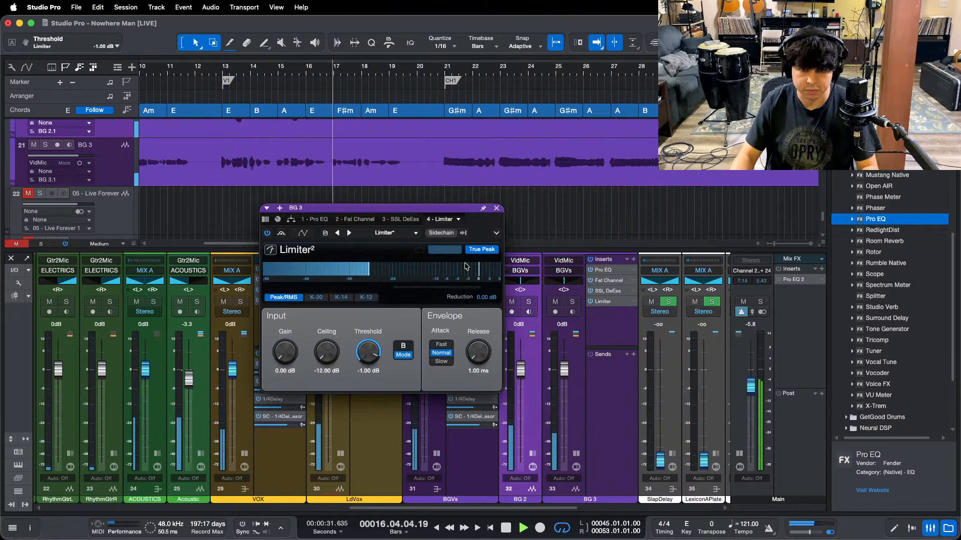
pyautogui.click(496, 208)
pyautogui.click(576, 455)
pyautogui.click(576, 455)
pyautogui.click(576, 454)
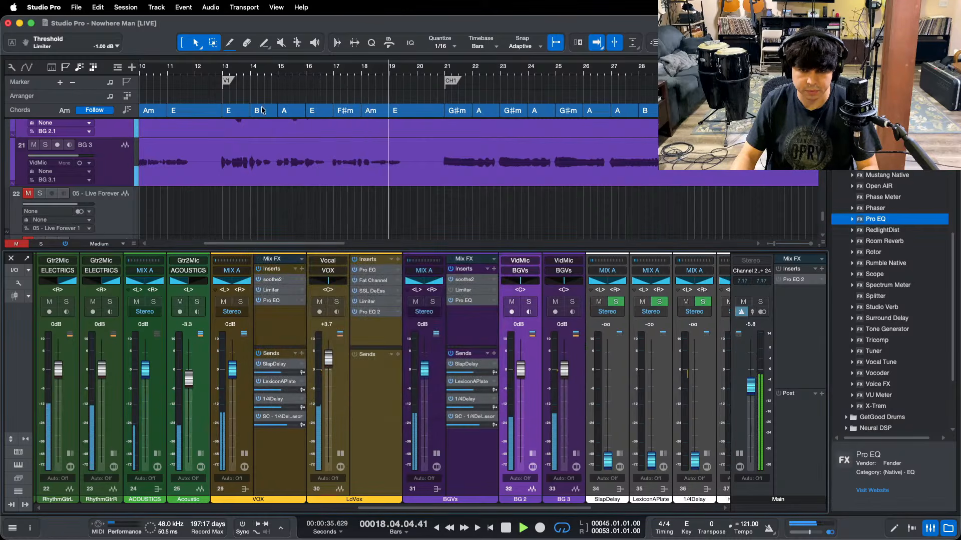
# Step: Solo the BGVs bus at verse 1 and raise its soothe2 depth to 2.0 during playback
pyautogui.click(216, 70)
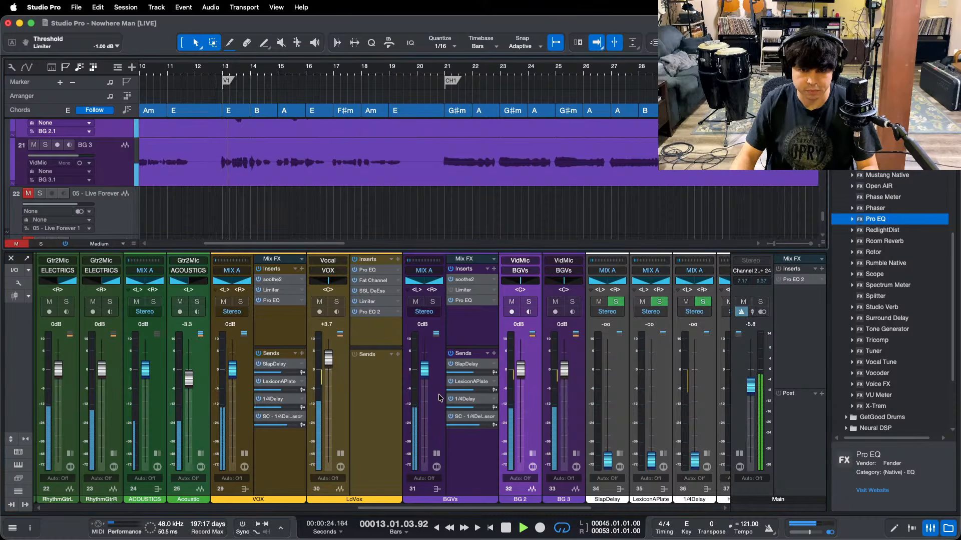
pyautogui.doubleClick(465, 279)
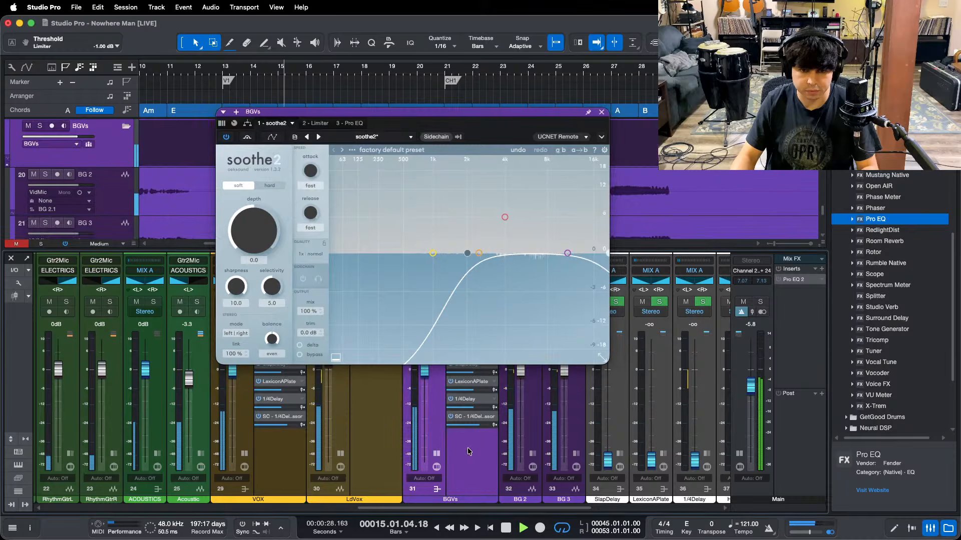
pyautogui.press('s')
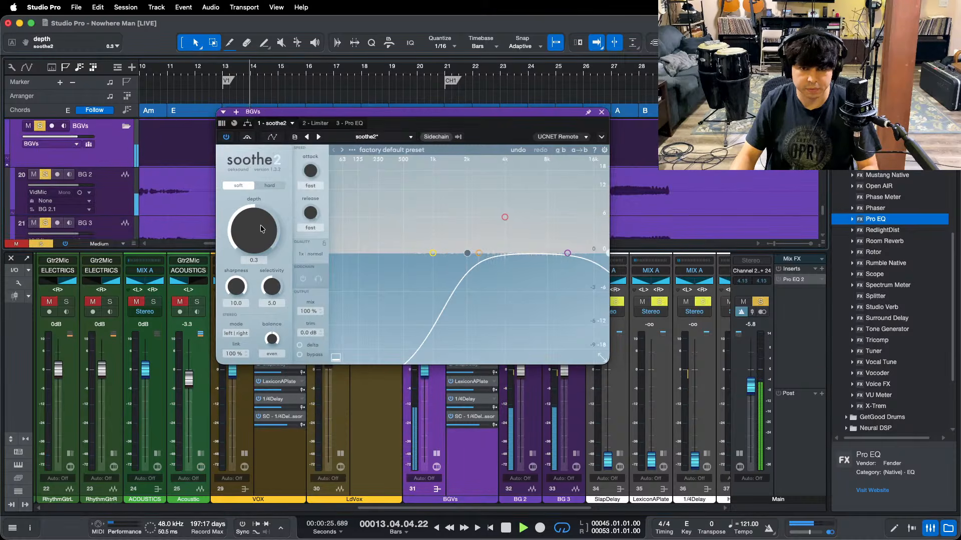
pyautogui.scroll(3, 261, 229)
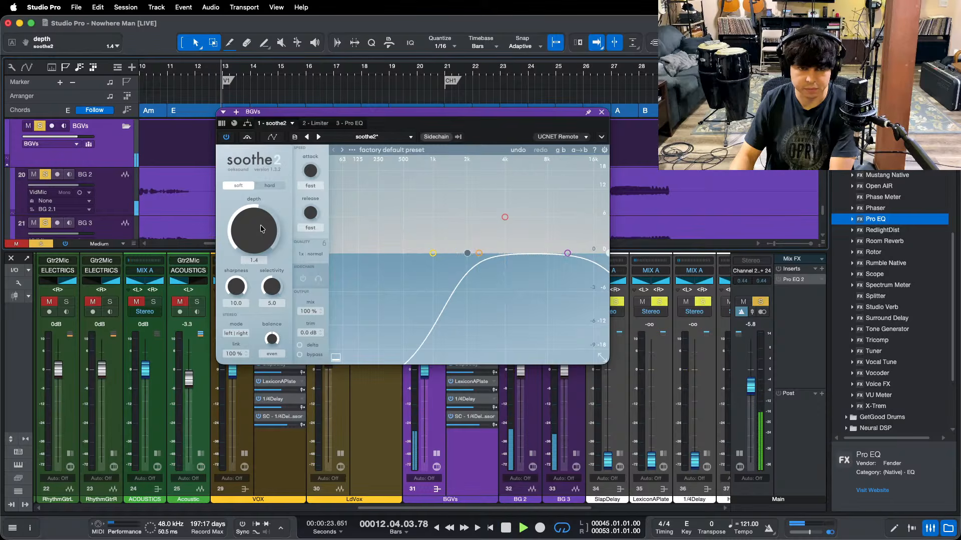
pyautogui.scroll(1, 260, 229)
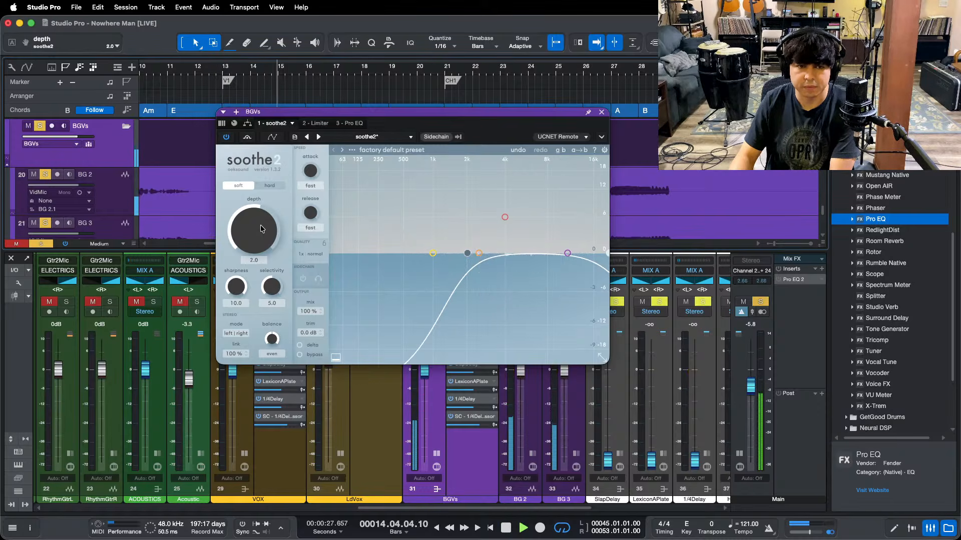
# Step: Enable the BGVs bus's Limiter and raise its Pro EQ low-cut frequency to 182 Hz
pyautogui.click(310, 123)
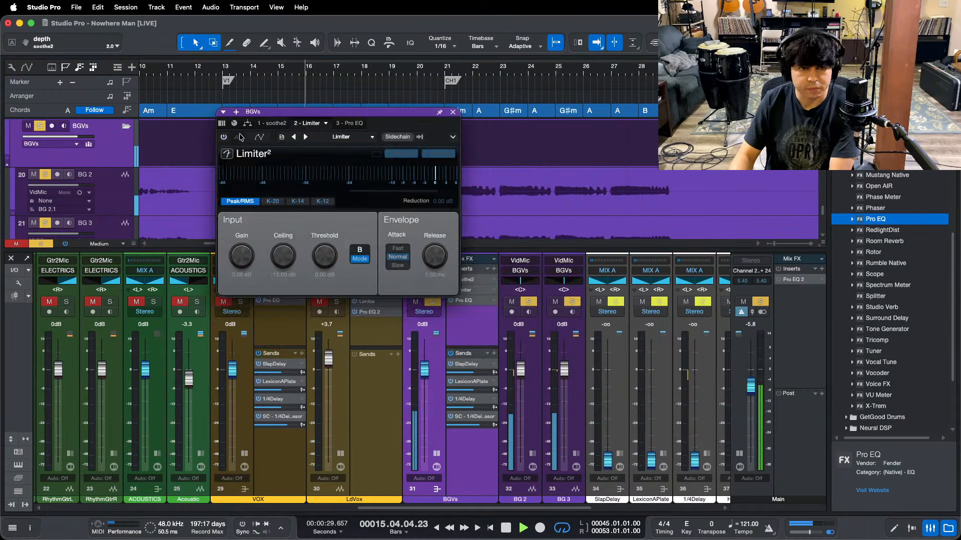
pyautogui.press('space')
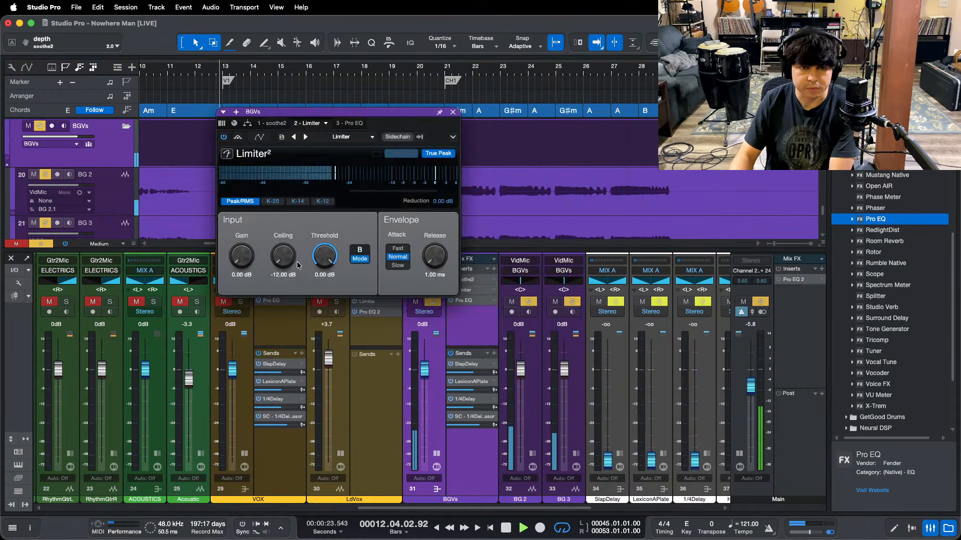
pyautogui.click(349, 124)
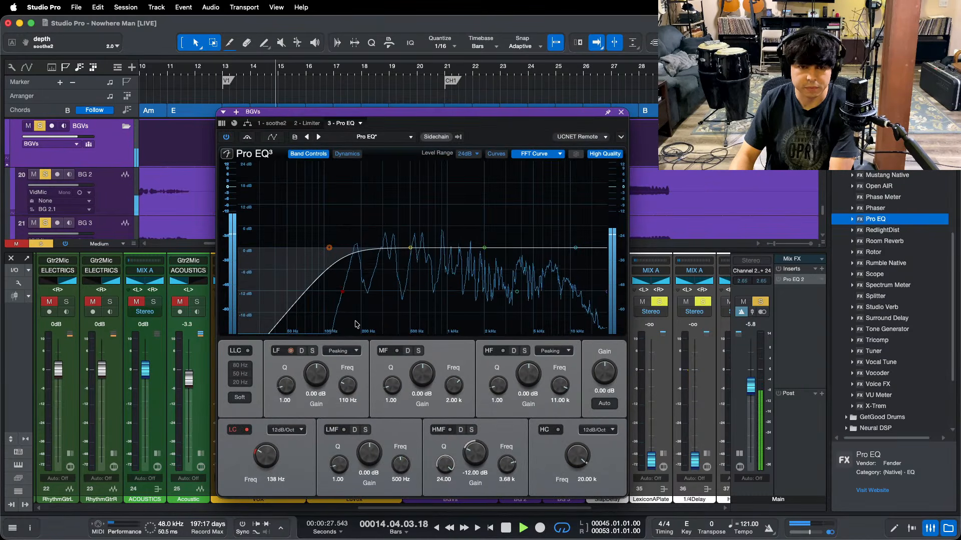
pyautogui.scroll(2, 267, 451)
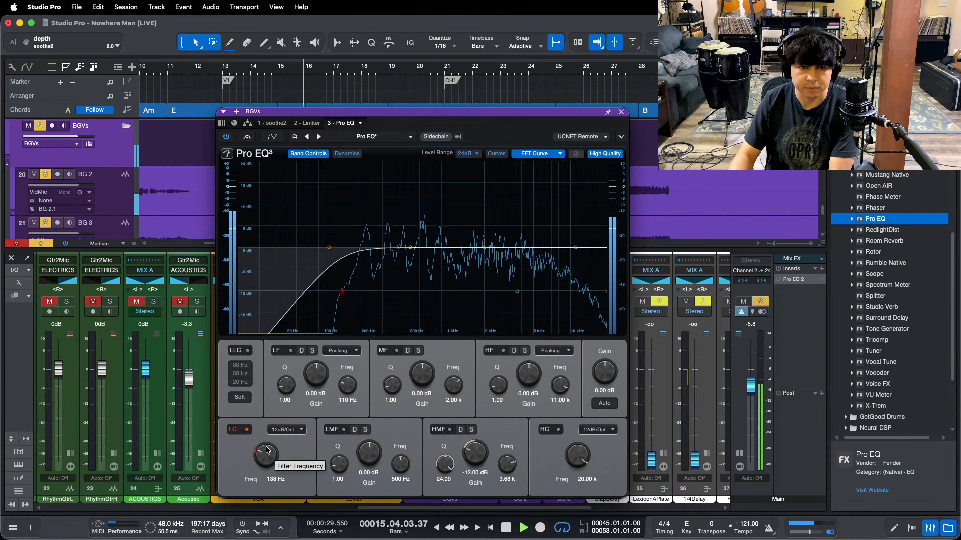
pyautogui.scroll(5, 267, 450)
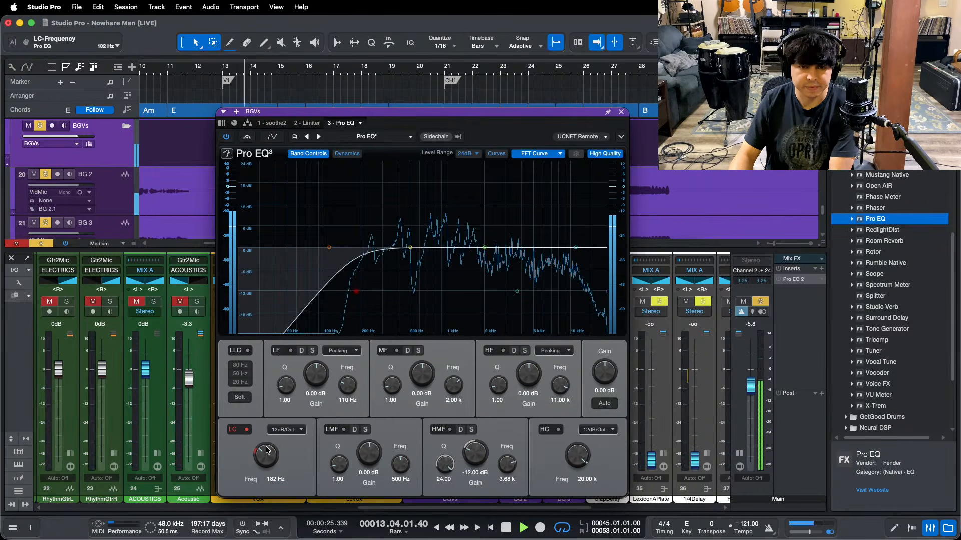
pyautogui.click(620, 114)
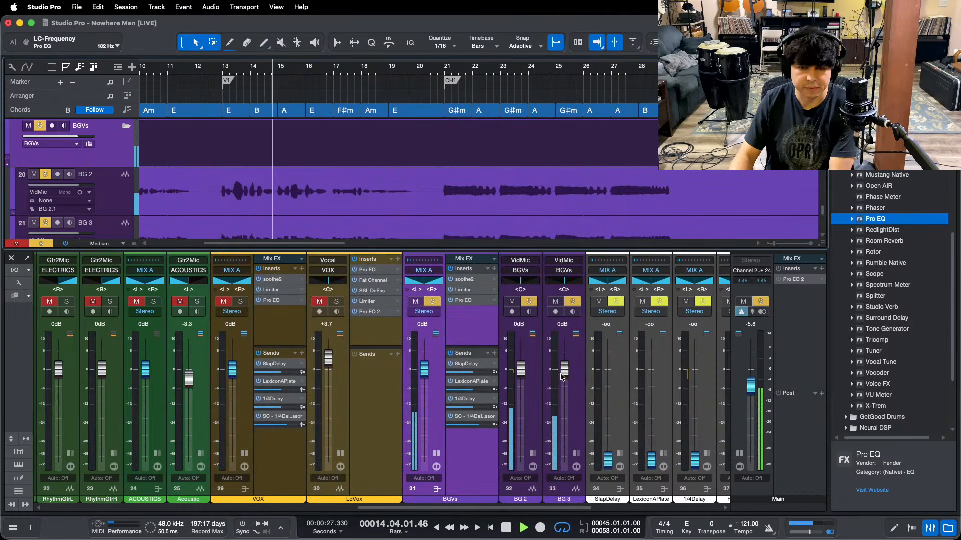
# Step: Solo the lead vocal alongside the BGVs, lower the BGVs fader to -1.3 dB, and collapse the VOX and LdVox inserts and sends
pyautogui.click(335, 303)
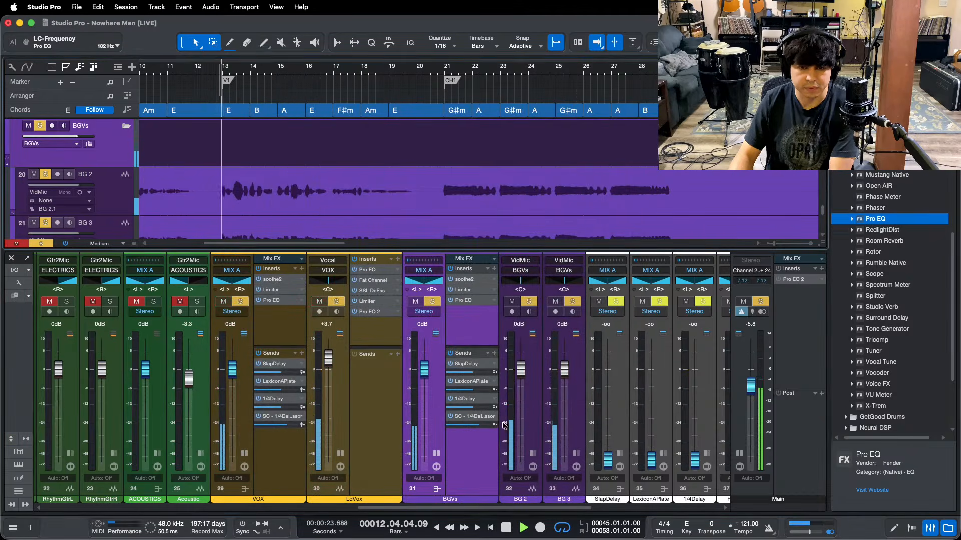
pyautogui.moveTo(424, 373); pyautogui.dragTo(423, 376)
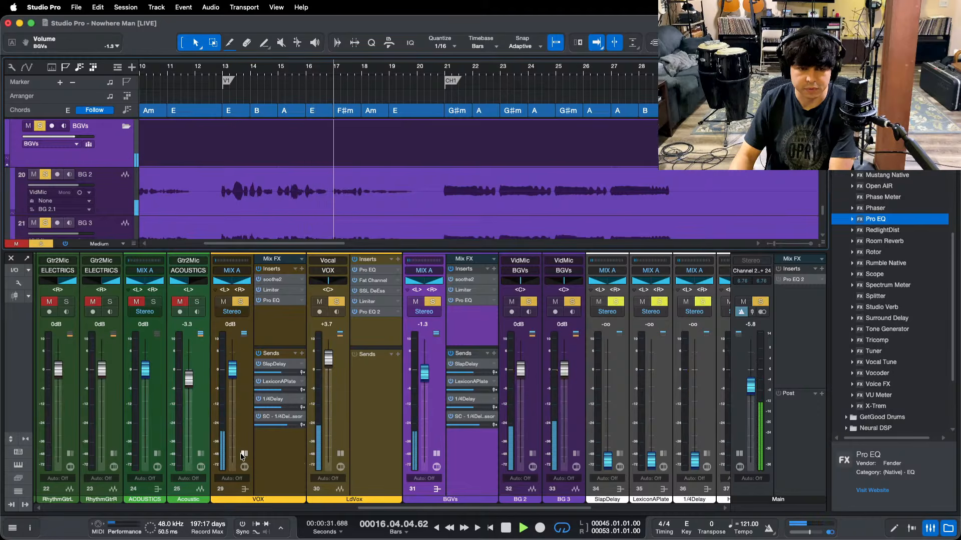
pyautogui.click(320, 451)
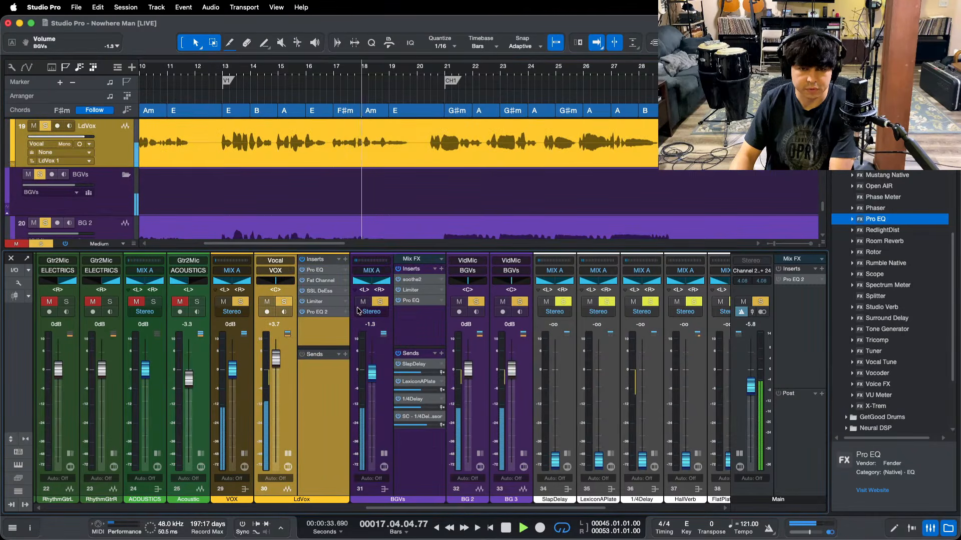
pyautogui.click(304, 456)
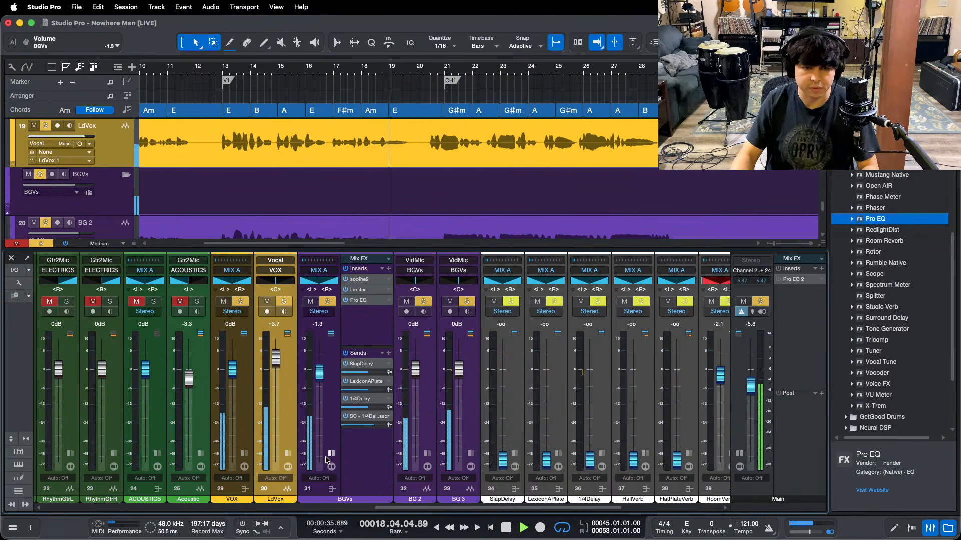
# Step: Solo only the BGVs bus, replay from just before verse 1 and open the bus's Pro EQ
pyautogui.press('space')
pyautogui.press('s')
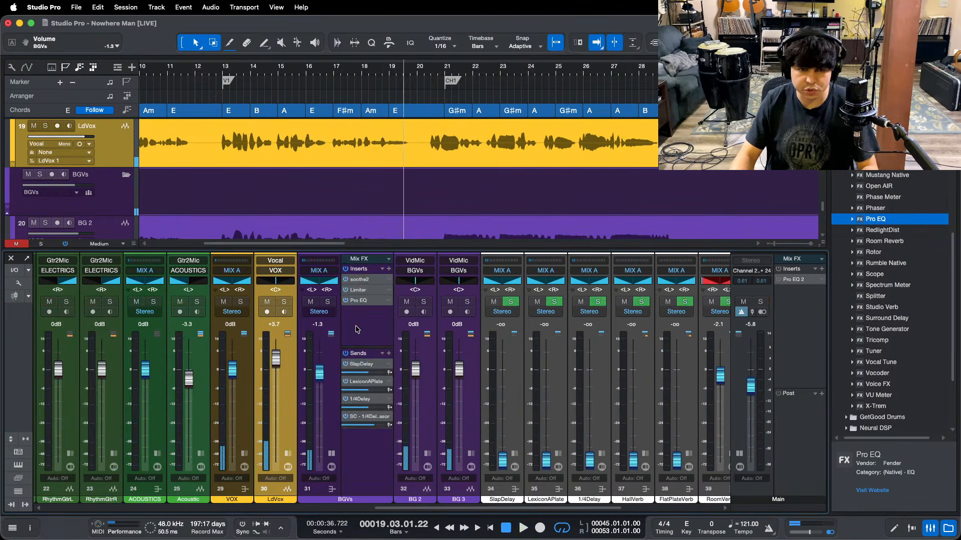
pyautogui.click(355, 330)
pyautogui.press('s')
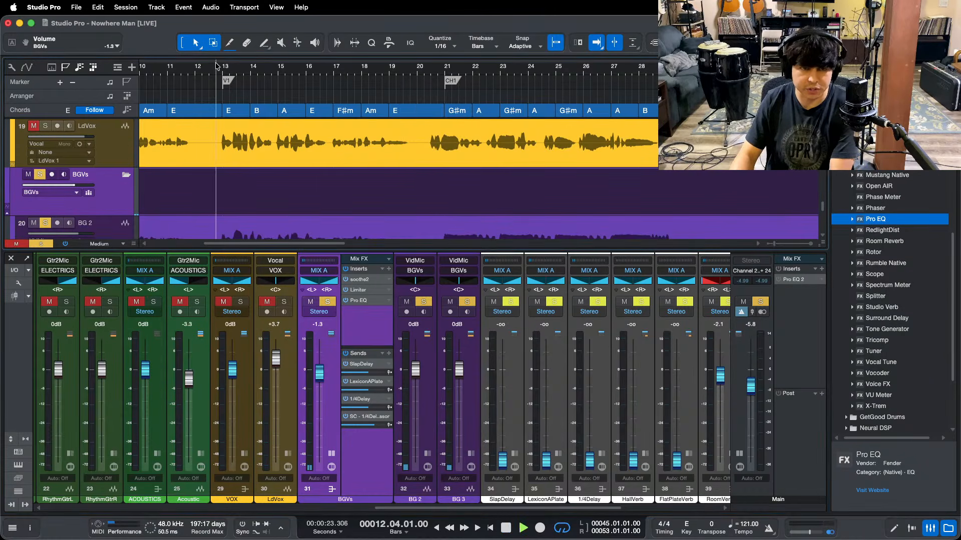
pyautogui.click(358, 301)
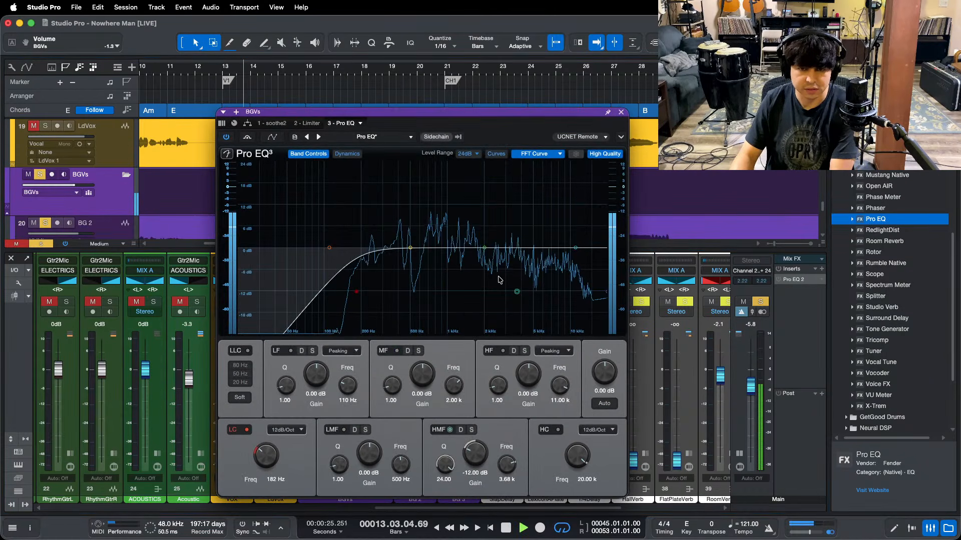
# Step: Switch to OBS to check it and return to Studio Pro
pyautogui.moveTo(652, 538)
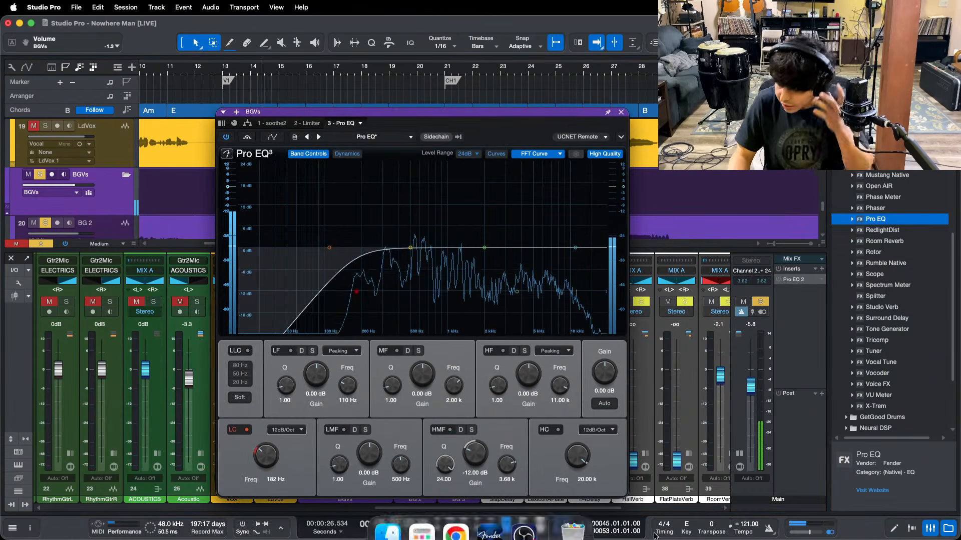
pyautogui.click(532, 518)
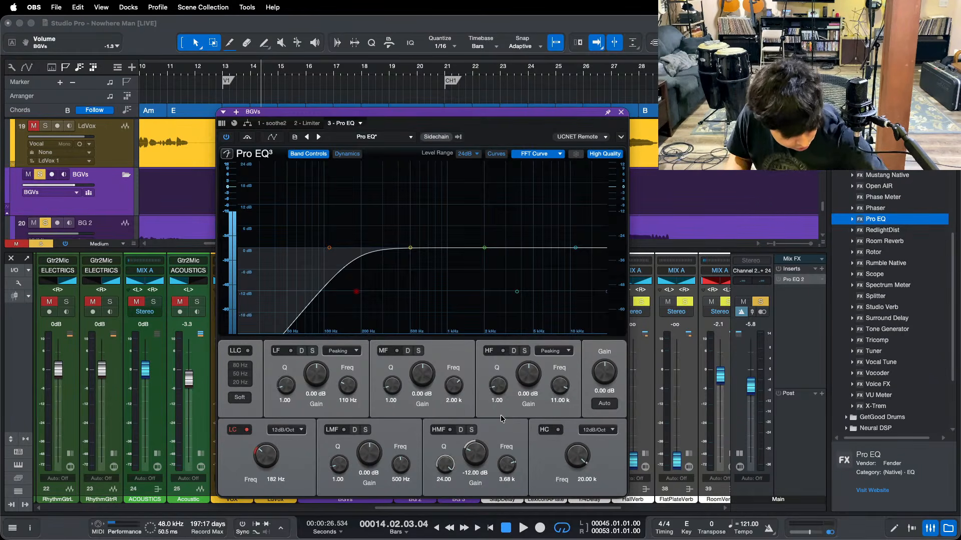
pyautogui.click(797, 455)
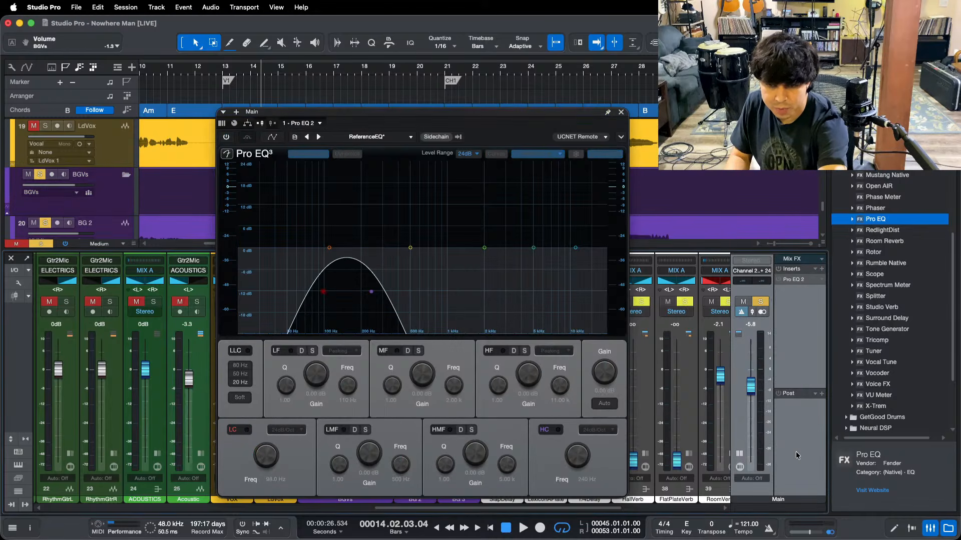
# Step: Disable the Pro EQ 2 insert on the Main channel
pyautogui.click(620, 113)
pyautogui.rightClick(801, 286)
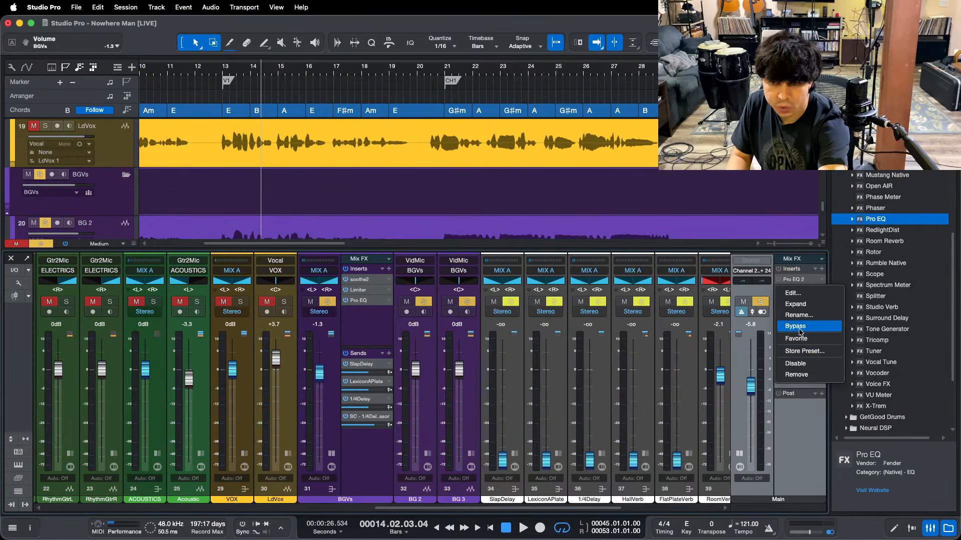
pyautogui.click(801, 363)
# Step: Replay the soloed BGVs, sweep the Pro EQ's narrow HMF band for the harsh frequency and set it to -12 dB at 3.85 kHz
pyautogui.click(361, 328)
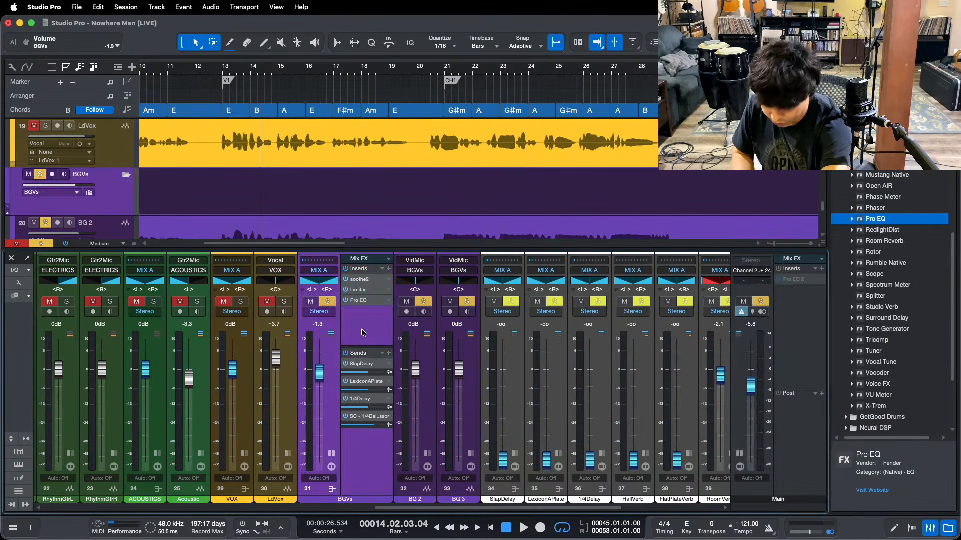
pyautogui.press('space')
pyautogui.click(358, 301)
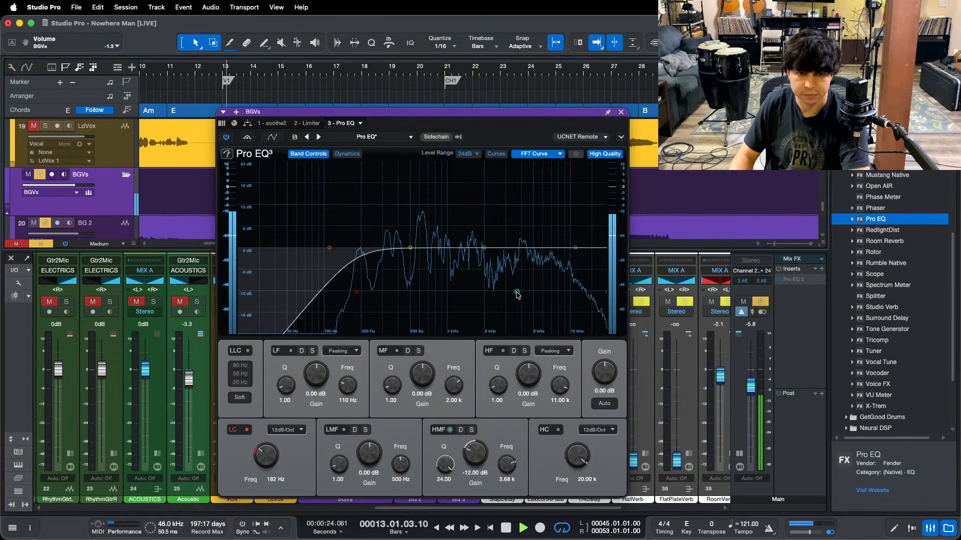
pyautogui.moveTo(517, 293); pyautogui.dragTo(507, 245)
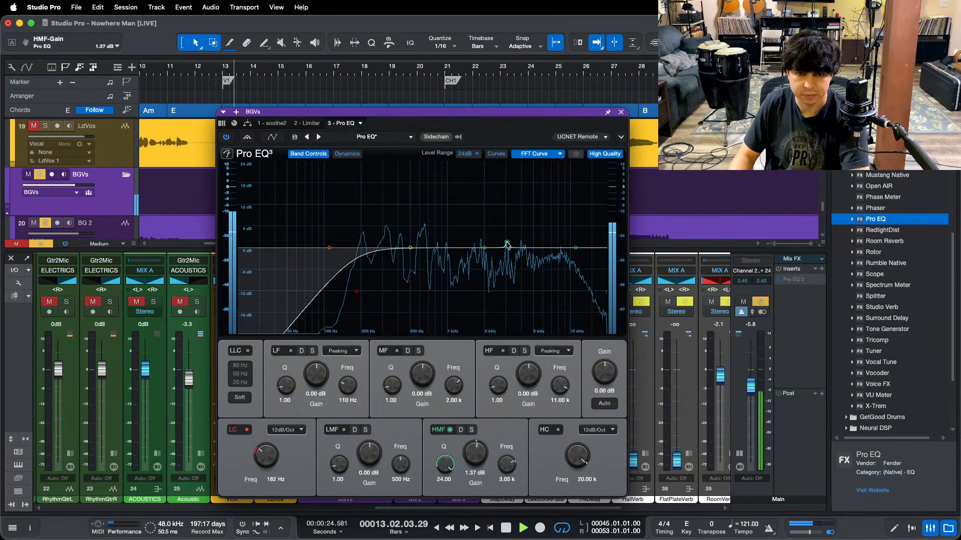
pyautogui.moveTo(511, 201); pyautogui.dragTo(518, 162)
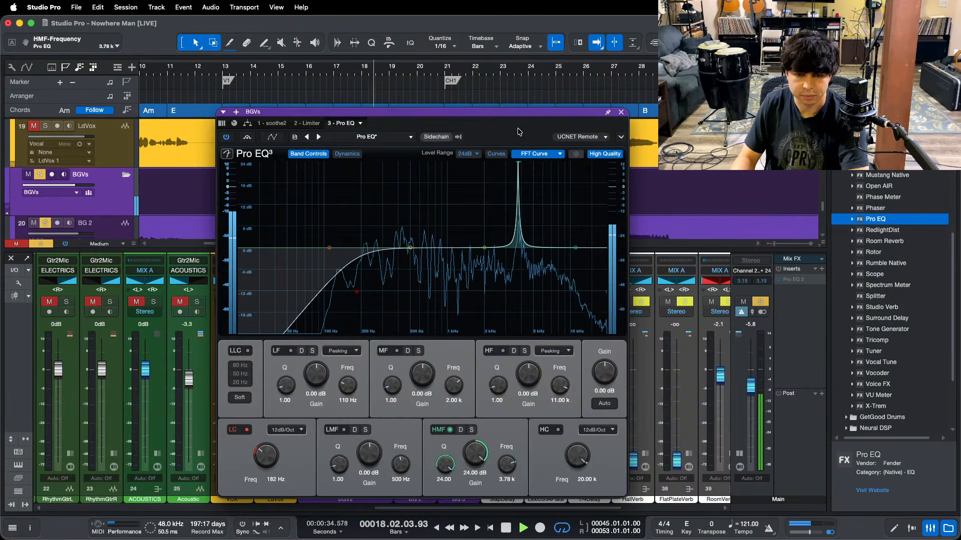
pyautogui.press('Return')
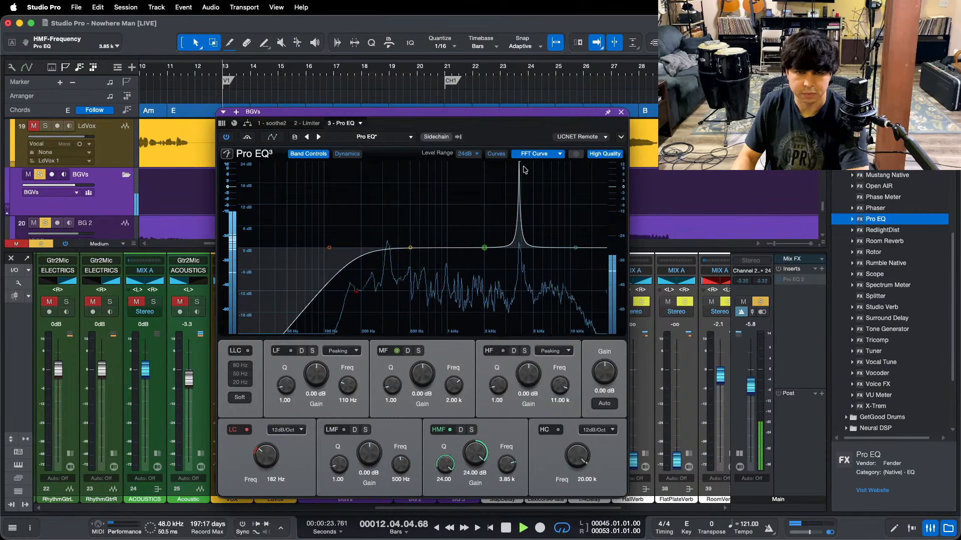
pyautogui.moveTo(487, 456); pyautogui.dragTo(472, 464)
pyautogui.scroll(-4, 478, 457)
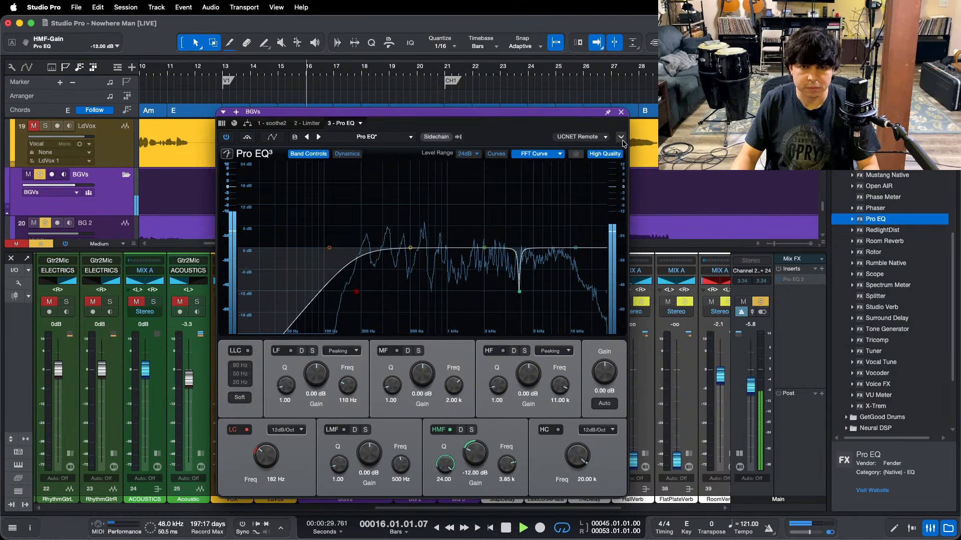
pyautogui.click(619, 111)
# Step: Unsolo the BGVs bus, raise its fader to -0.4 dB and replay the mix from just before verse 1
pyautogui.click(327, 302)
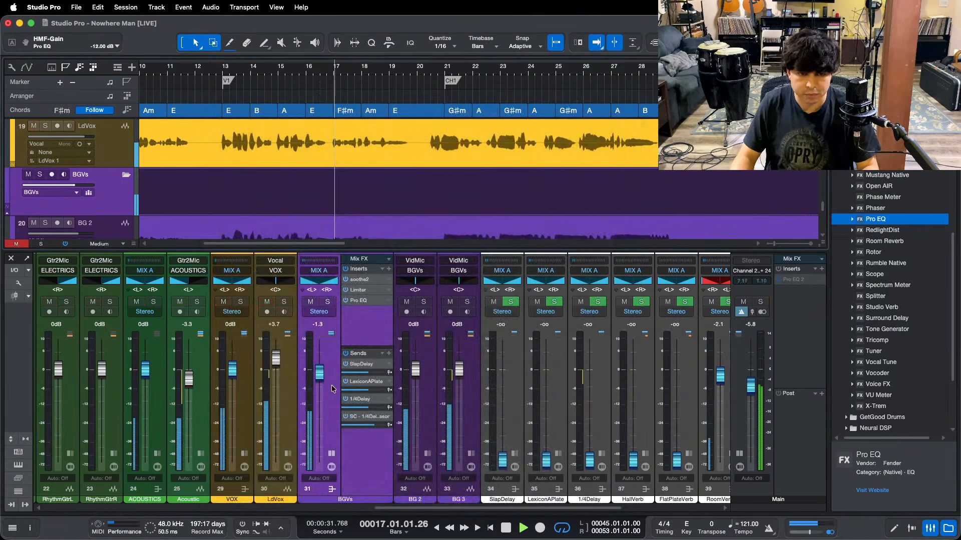
pyautogui.moveTo(317, 370); pyautogui.dragTo(317, 367)
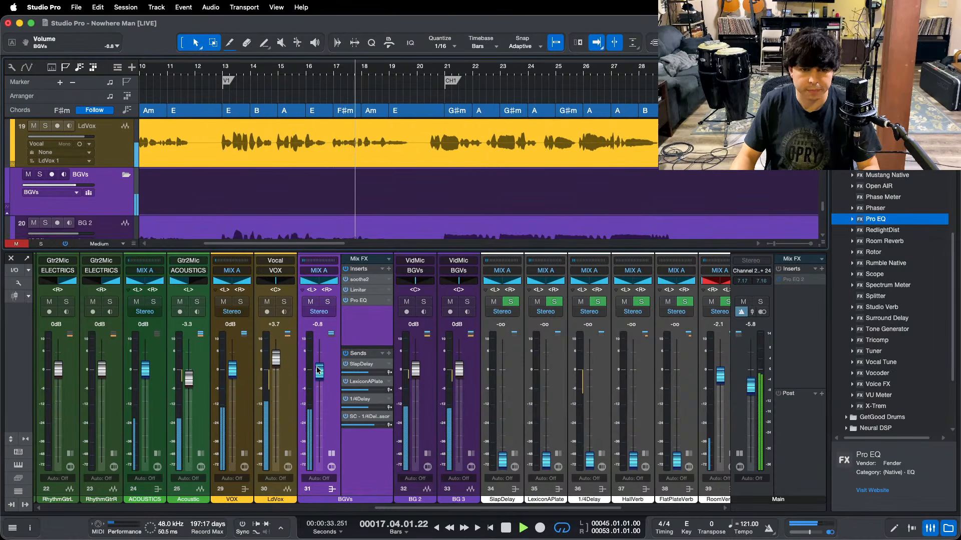
pyautogui.click(218, 71)
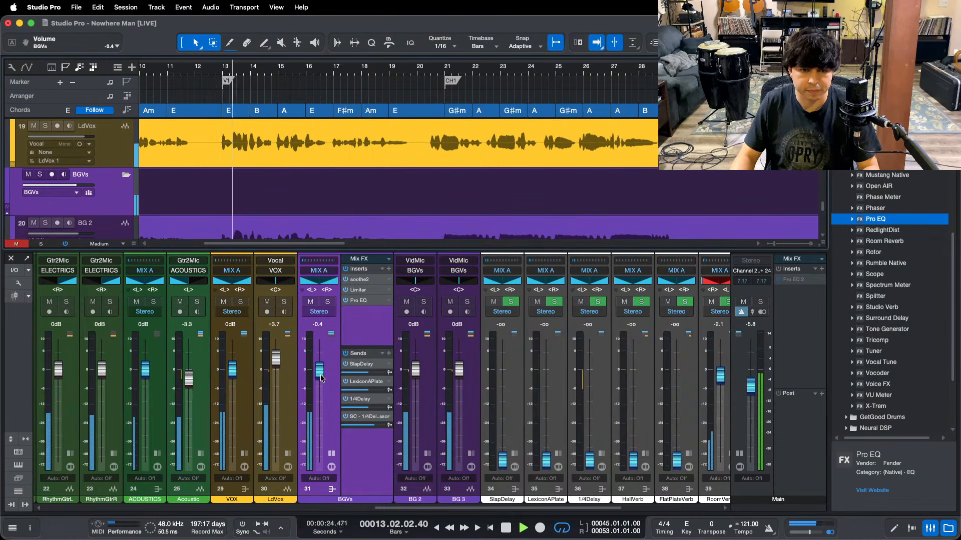
# Step: Check the Limiter's gain reduction on the BGVs bus and collapse the bus's inserts and sends
pyautogui.click(358, 290)
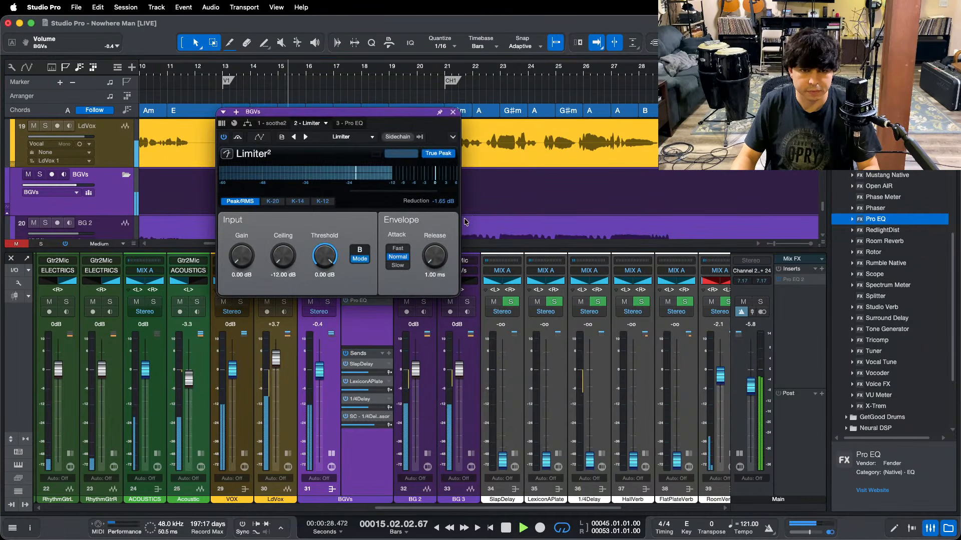
pyautogui.click(453, 112)
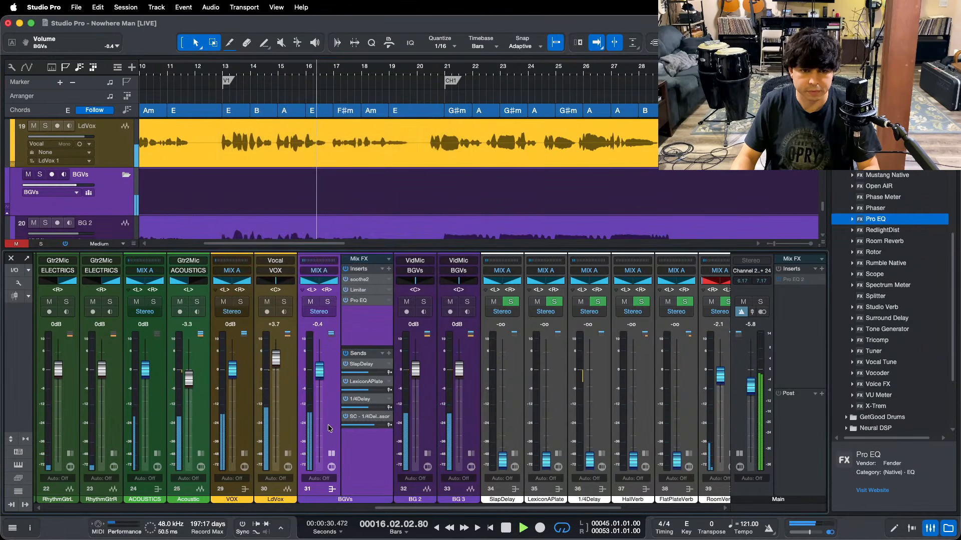
pyautogui.click(331, 453)
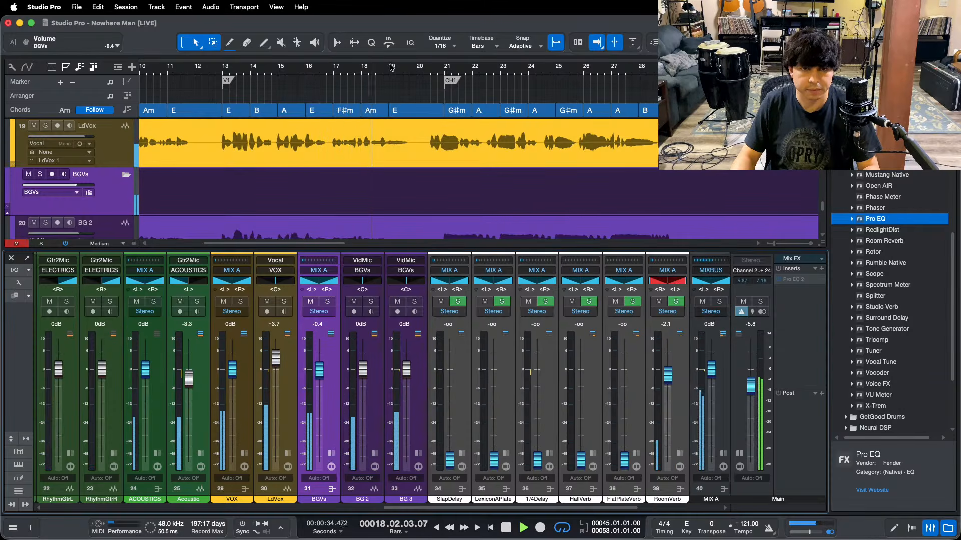
# Step: Show the full arrangement without the mixer, switch to OBS to check it, return to Studio Pro and stop playback
pyautogui.press('z')
pyautogui.press('F3')
pyautogui.press('f')
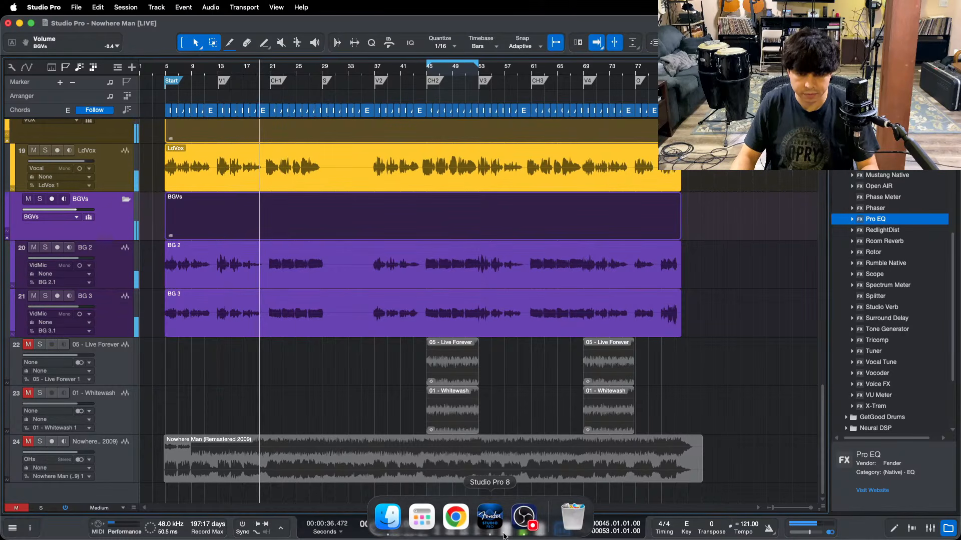
pyautogui.click(520, 528)
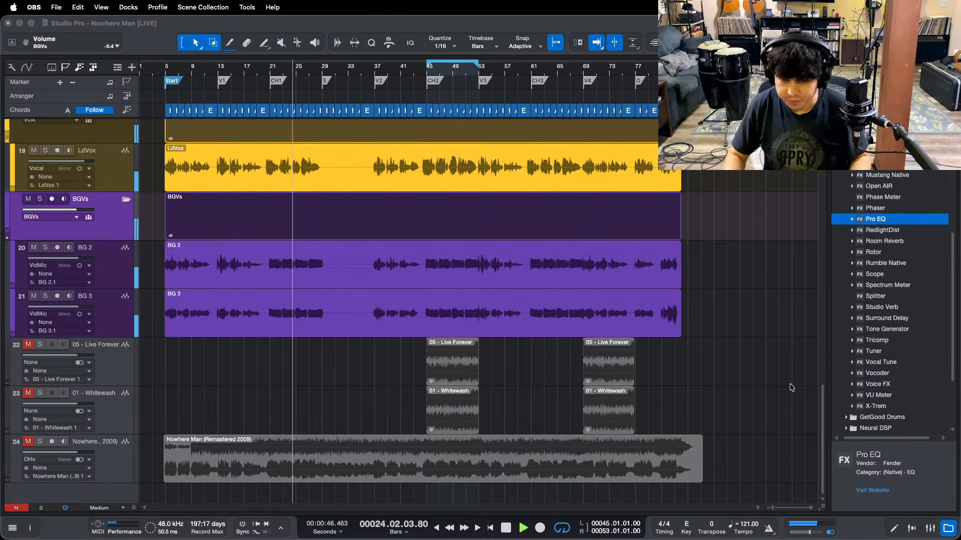
pyautogui.click(755, 387)
pyautogui.press('space')
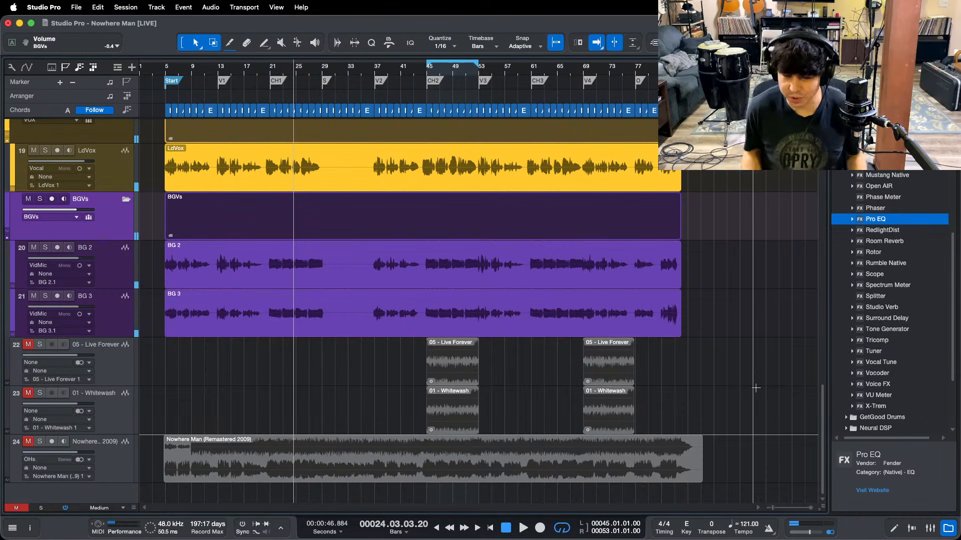
# Step: Replay the mix from bar 12, zoom in on the timeline and restart playback from the song's Start marker
pyautogui.click(214, 73)
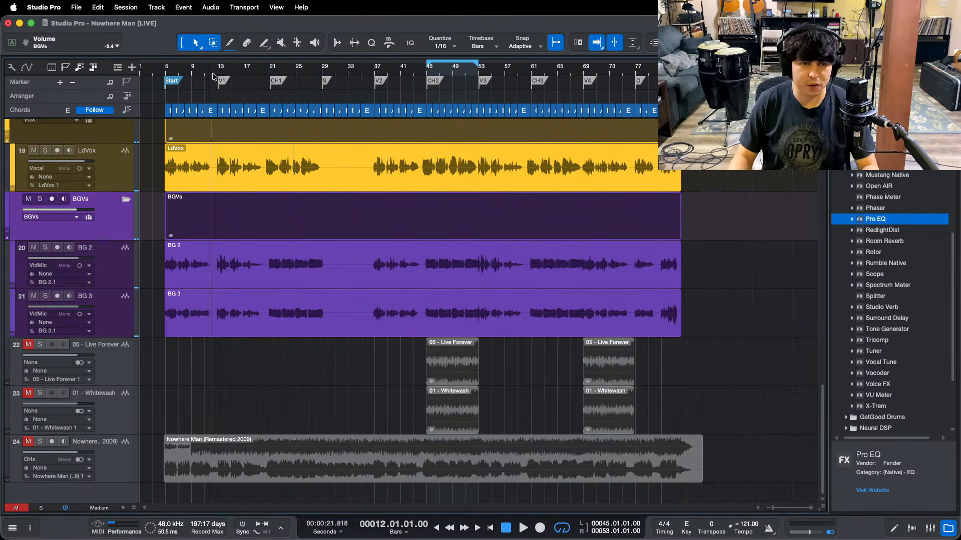
pyautogui.click(328, 258)
pyautogui.press('space')
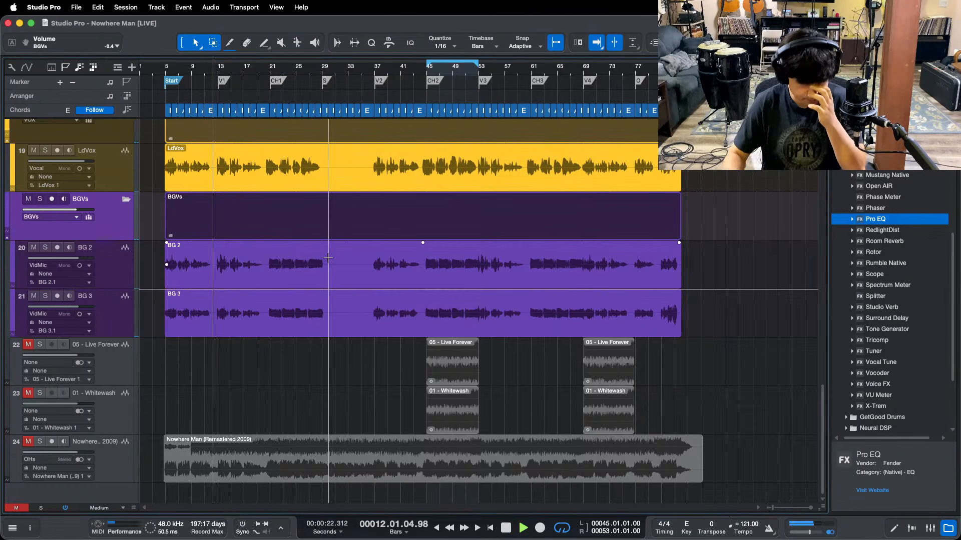
pyautogui.scroll(5, 174, 78)
pyautogui.click(181, 73)
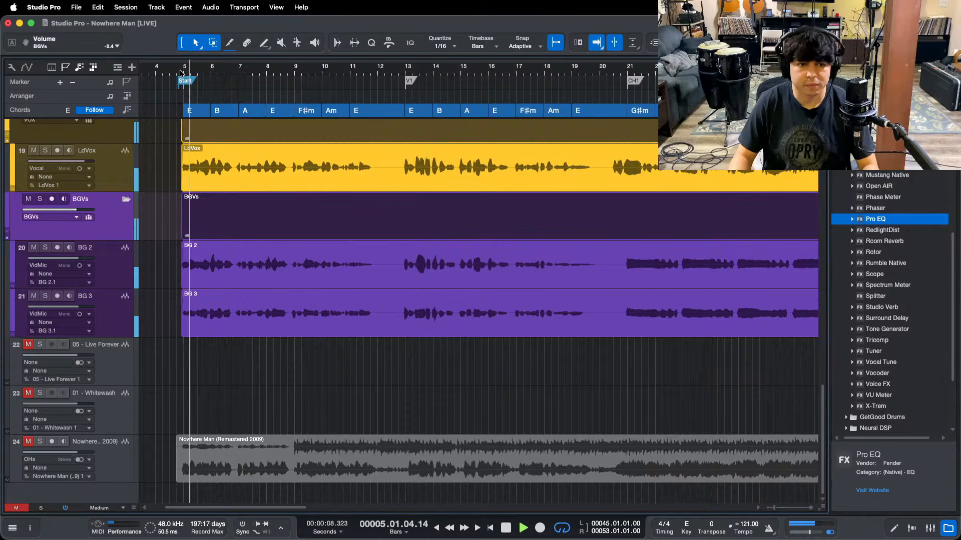
# Step: Reopen the mixer and set the ELECTRICS bus fader to -6.3 dB while the song plays
pyautogui.press('F3')
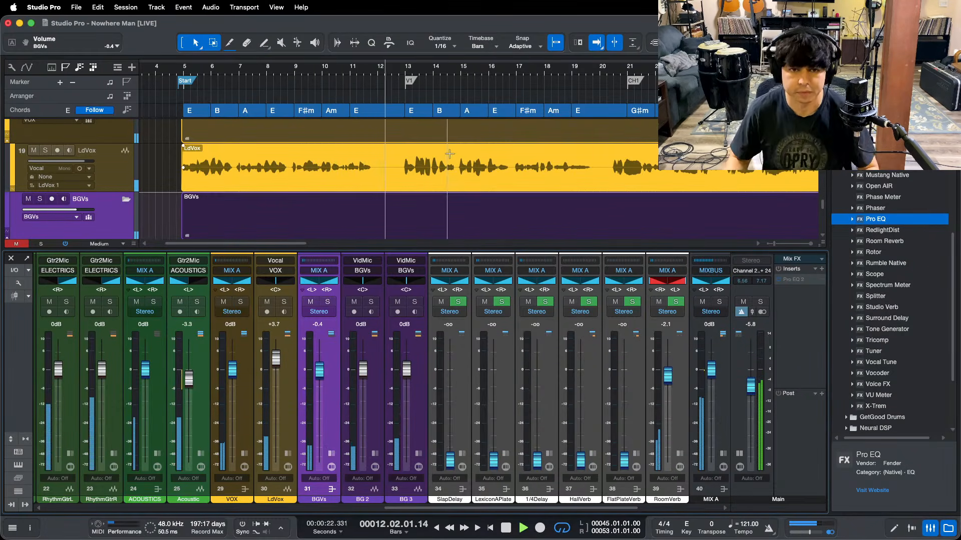
pyautogui.press('w')
pyautogui.press('w')
pyautogui.press('w')
pyautogui.press('f')
pyautogui.press('f')
pyautogui.moveTo(543, 508); pyautogui.dragTo(481, 512)
pyautogui.moveTo(185, 398); pyautogui.dragTo(185, 399)
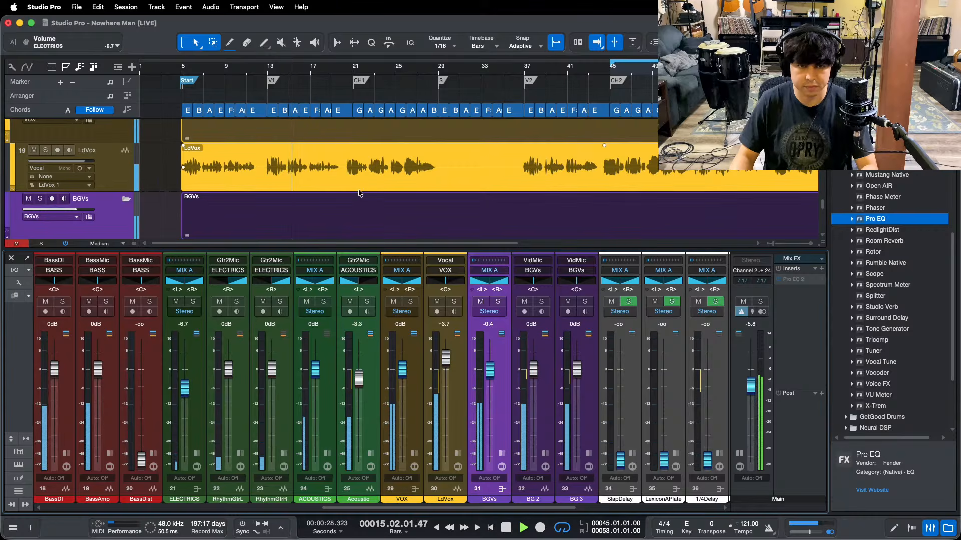
pyautogui.press('F3')
pyautogui.scroll(3, 381, 255)
pyautogui.press('F3')
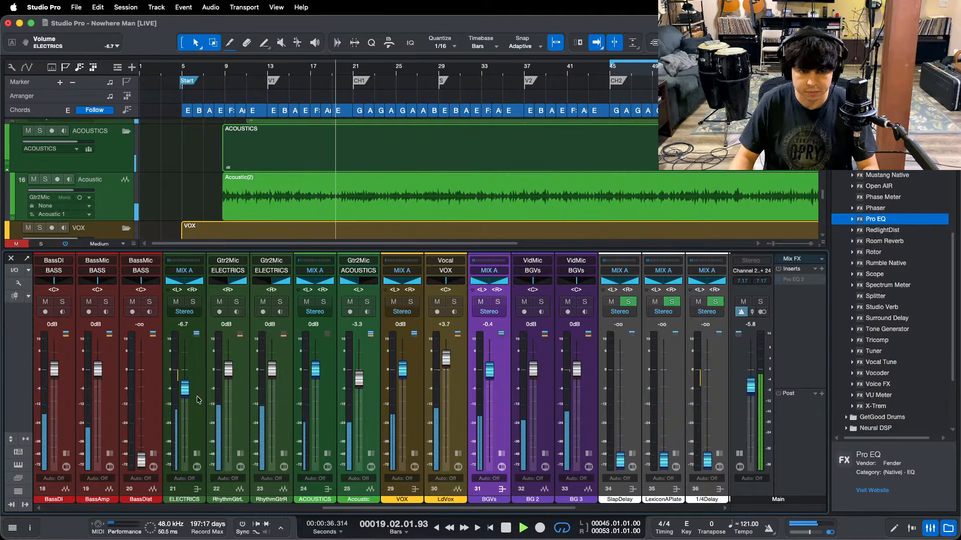
pyautogui.moveTo(185, 386); pyautogui.dragTo(184, 384)
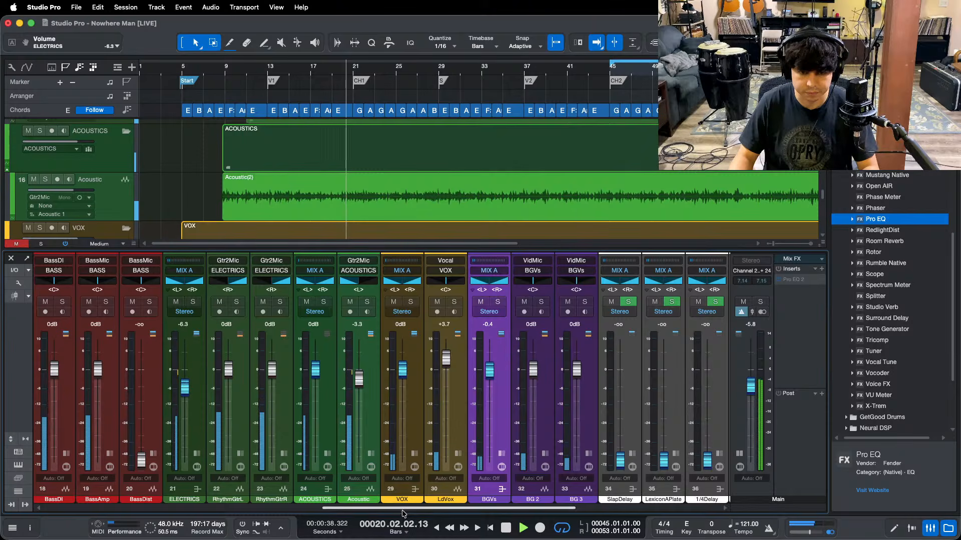
# Step: Insert a Mixtool after the Pro EQ on the BGVs bus, set its gain to -2.40 dB and audition it from bar 20
pyautogui.hscroll(5, 457, 511)
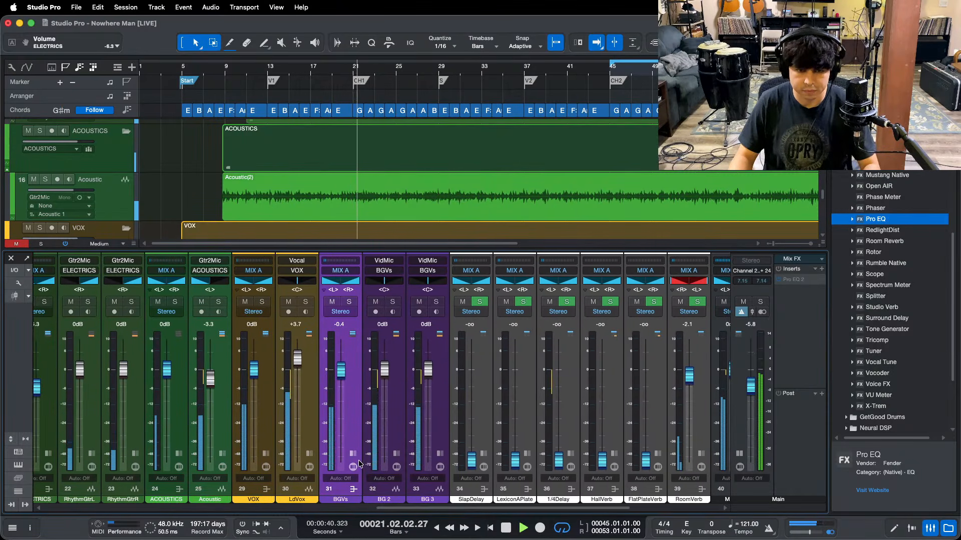
pyautogui.click(382, 335)
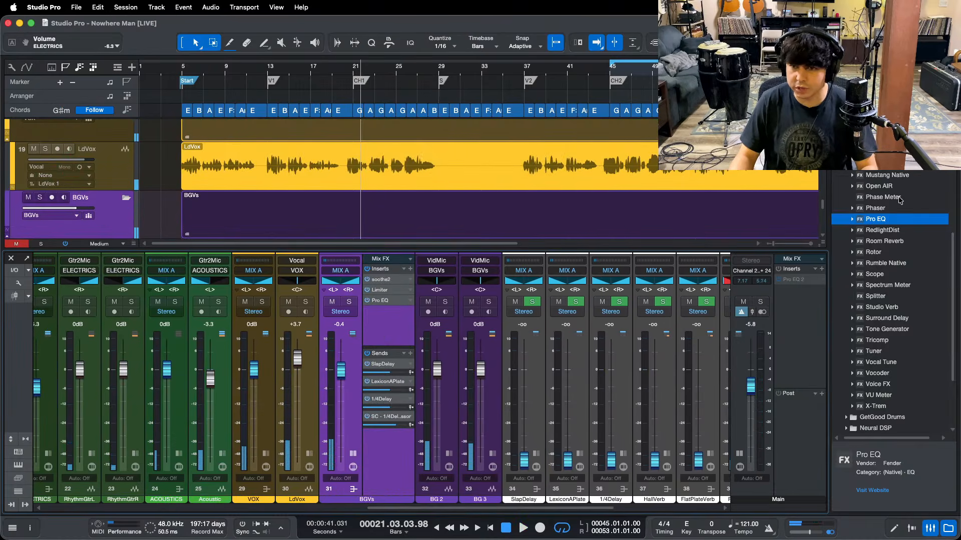
pyautogui.moveTo(880, 164); pyautogui.dragTo(388, 323)
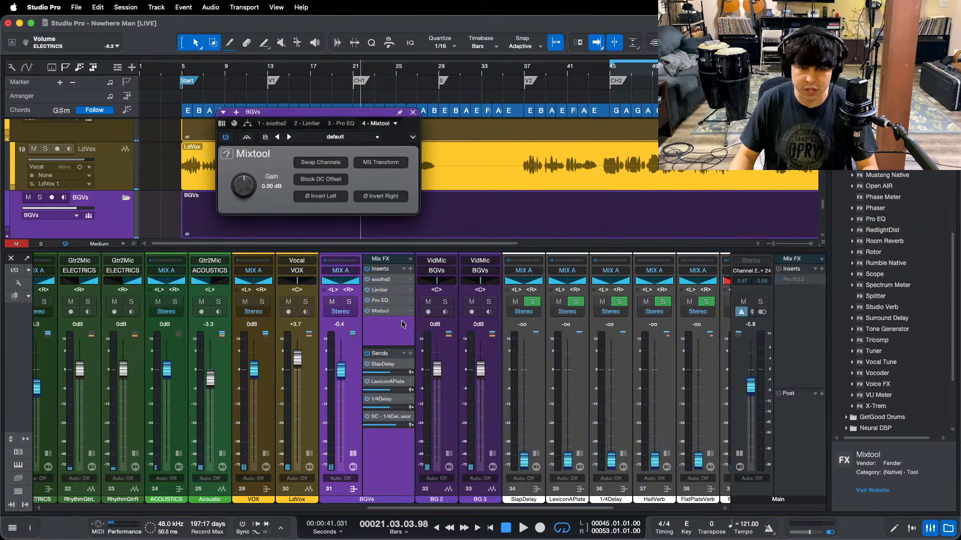
pyautogui.moveTo(375, 140); pyautogui.dragTo(493, 248)
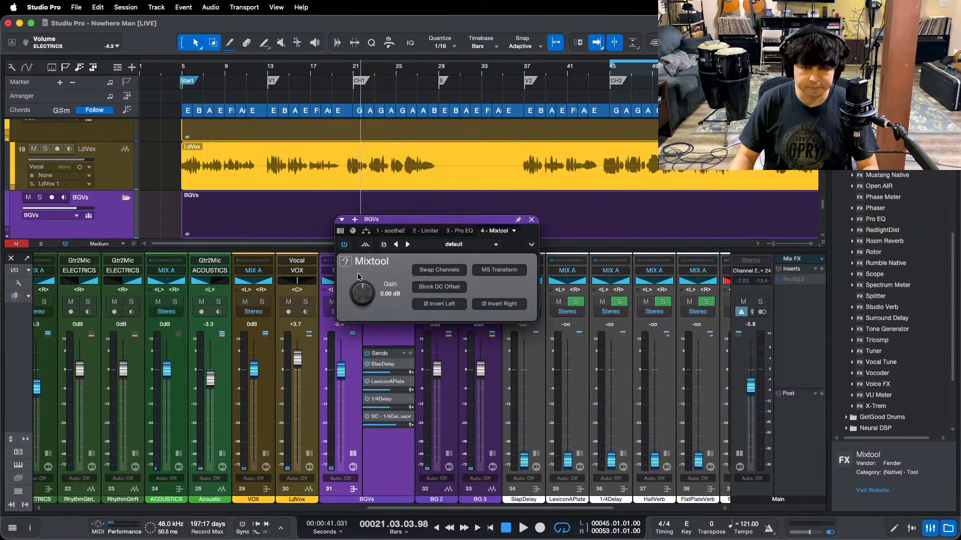
pyautogui.click(344, 69)
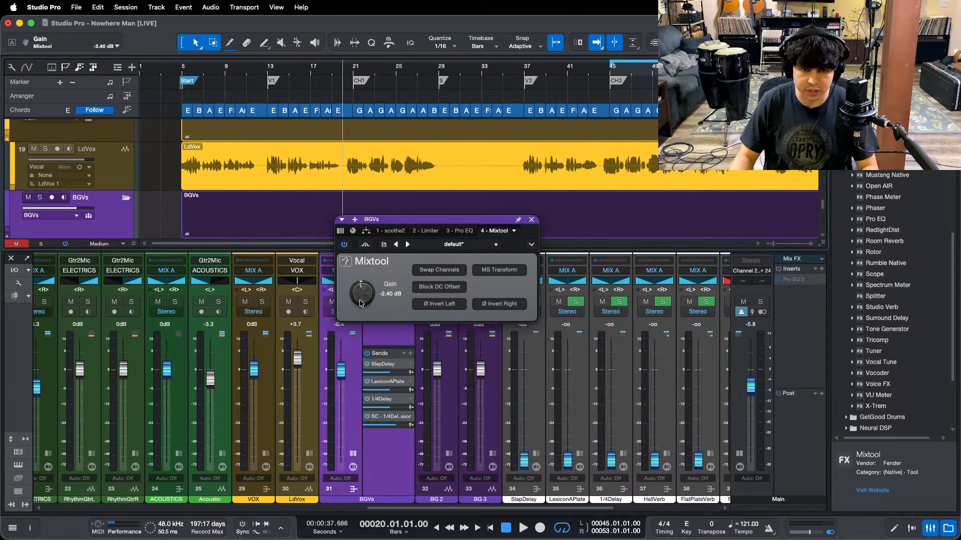
pyautogui.press('space')
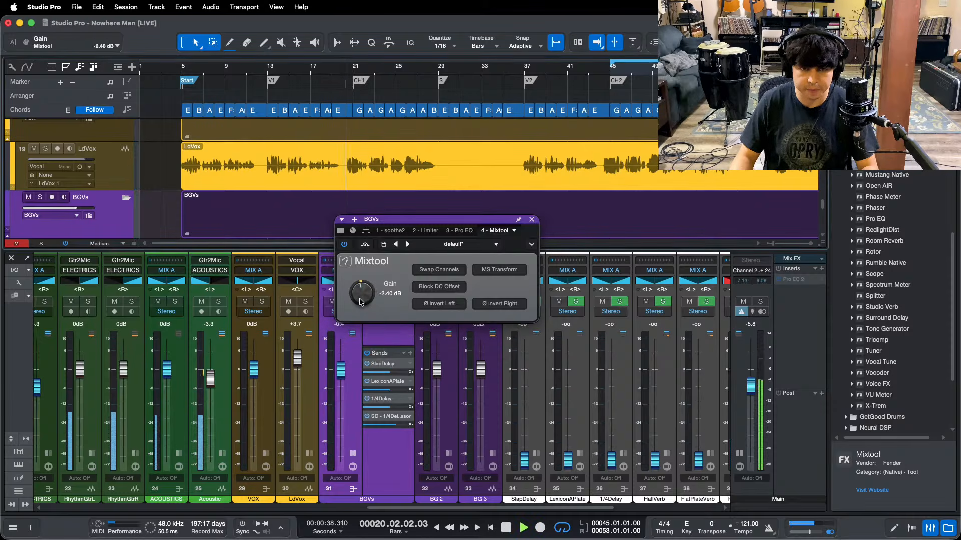
pyautogui.scroll(-3, 361, 296)
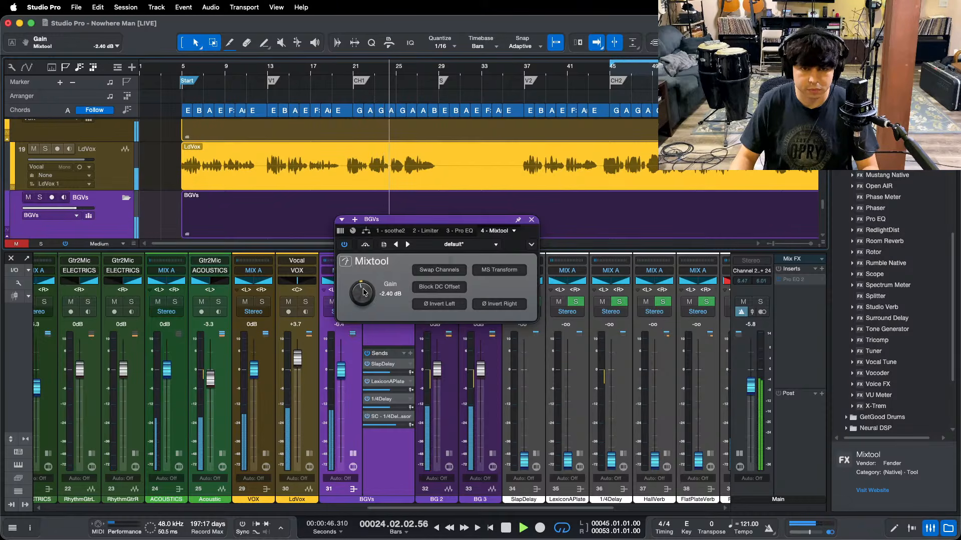
# Step: Automate the Mixtool's bypass on the BGVs track, keeping it bypassed except from bar 20 beat 4 to bar 31 around chorus 1
pyautogui.click(365, 245)
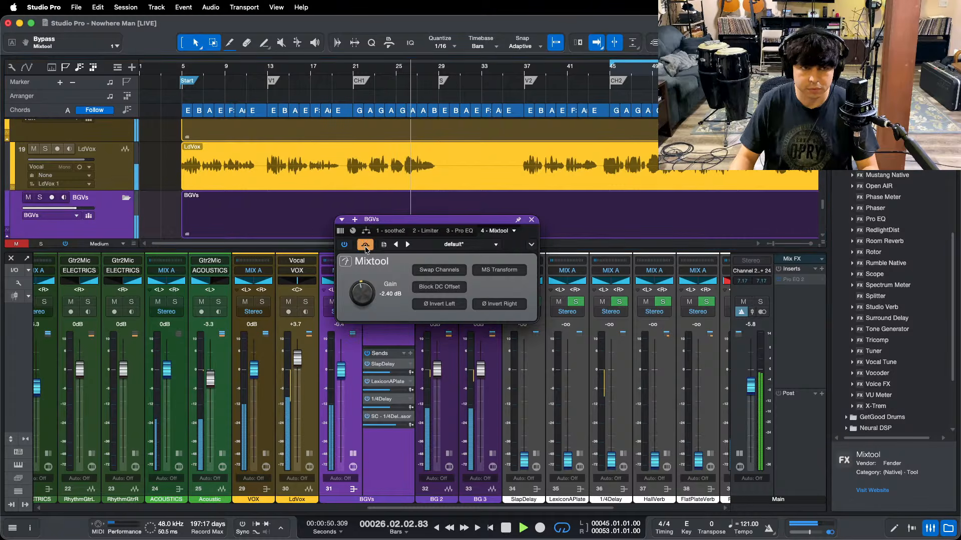
pyautogui.press('a')
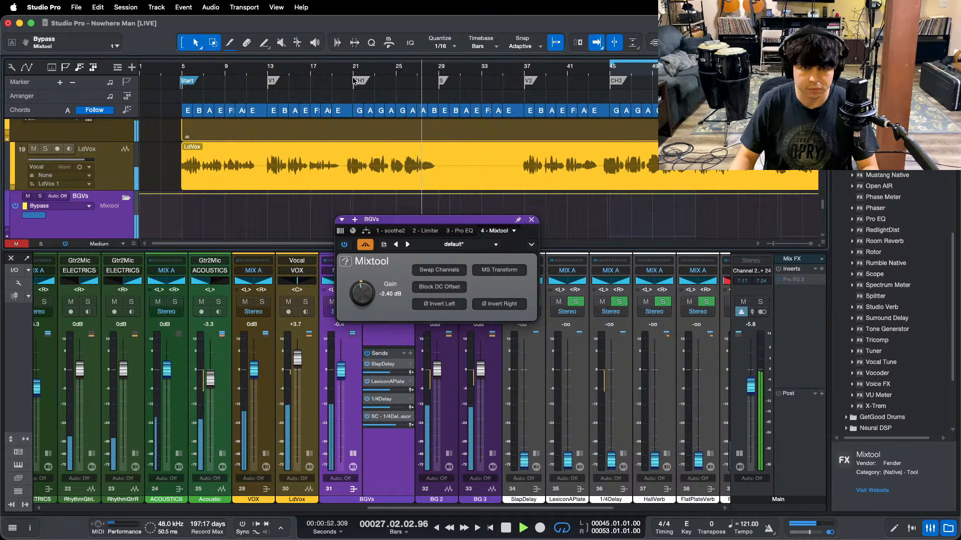
pyautogui.scroll(5, 353, 80)
pyautogui.scroll(-3, 452, 158)
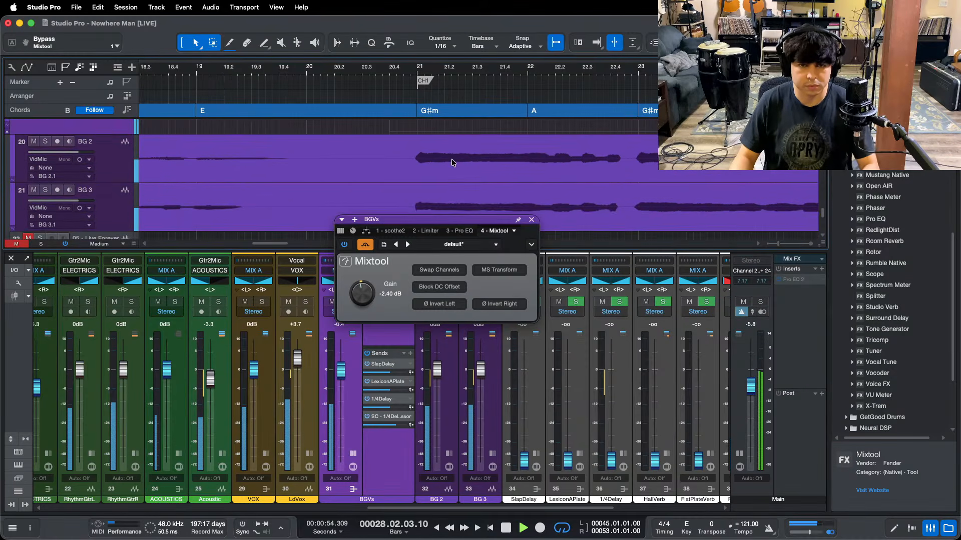
pyautogui.scroll(3, 451, 158)
pyautogui.press('space')
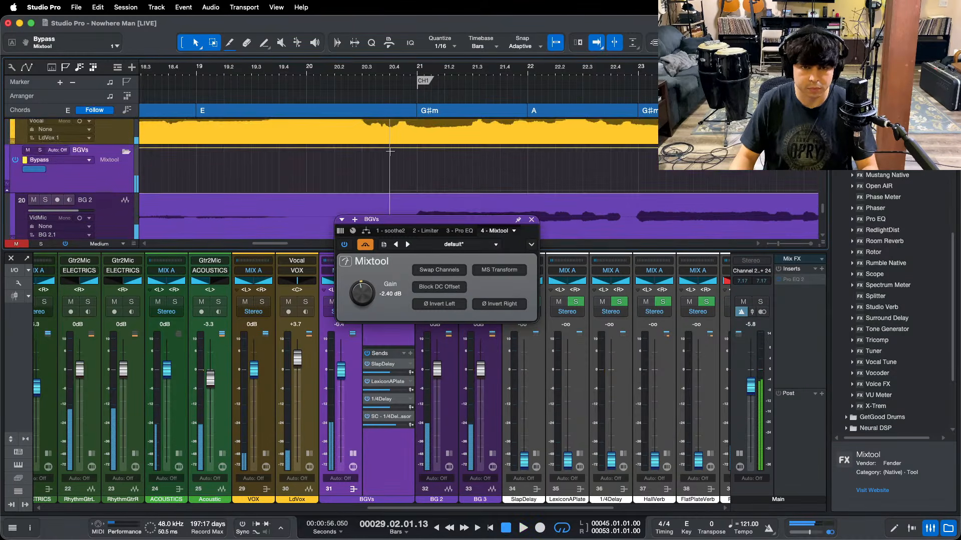
pyautogui.click(390, 150)
pyautogui.scroll(-4, 393, 81)
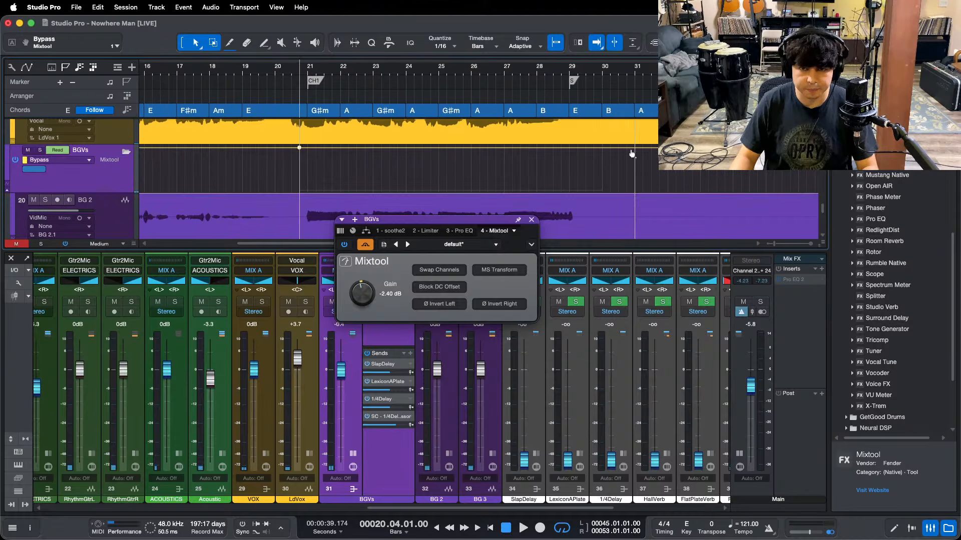
pyautogui.moveTo(486, 158); pyautogui.dragTo(480, 200)
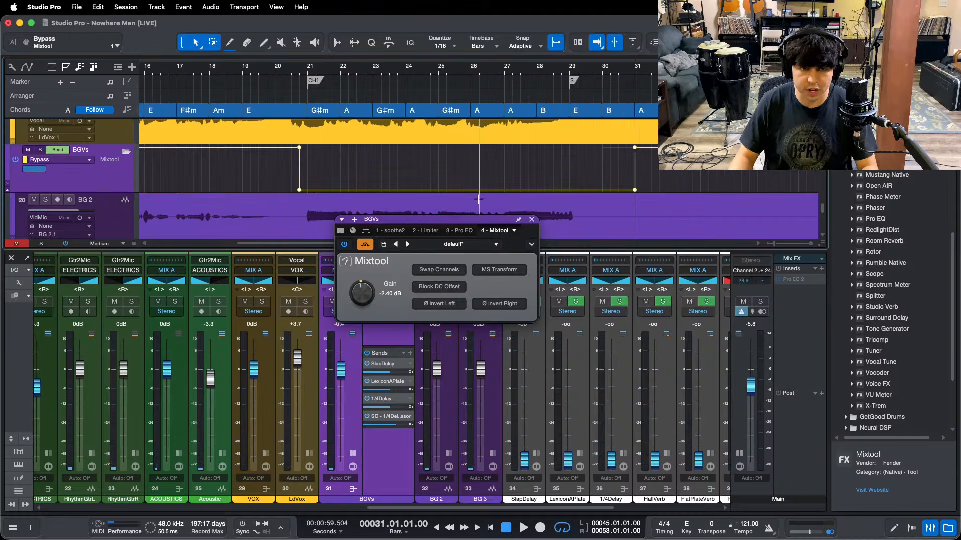
# Step: Replay the mix from about bar 18 and set the BGVs Mixtool's gain to -2.88 dB during chorus 1
pyautogui.click(326, 71)
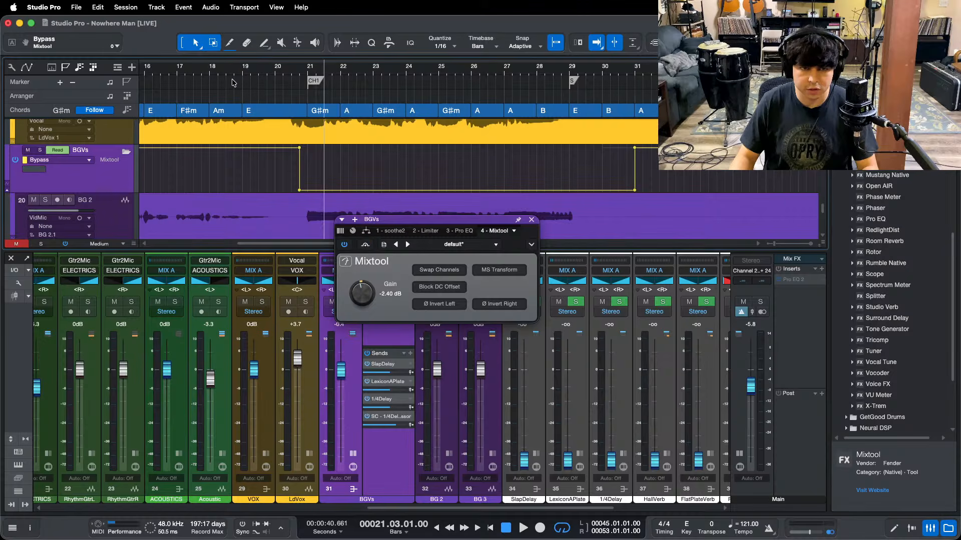
pyautogui.click(223, 70)
pyautogui.press('space')
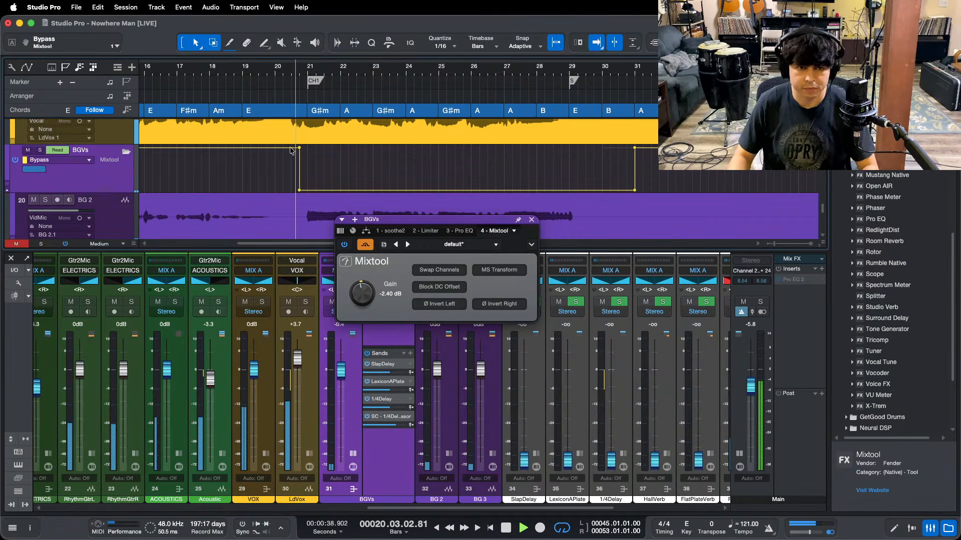
pyautogui.scroll(-2, 362, 293)
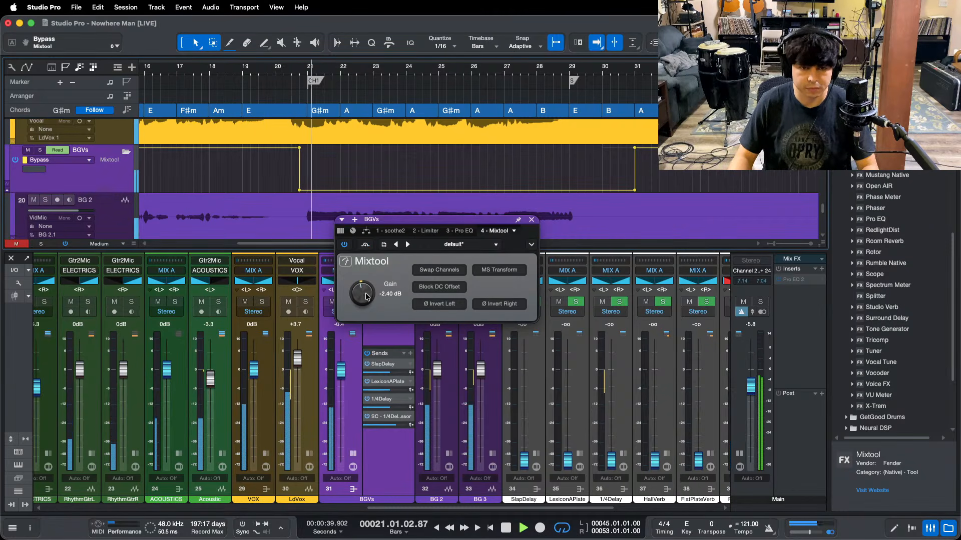
pyautogui.click(532, 220)
# Step: Automate the Mixtool's bypass on the BGVs track so it is switched off from bar 44 beat 4 to bar 53 for chorus 2
pyautogui.moveTo(318, 62); pyautogui.dragTo(423, 63)
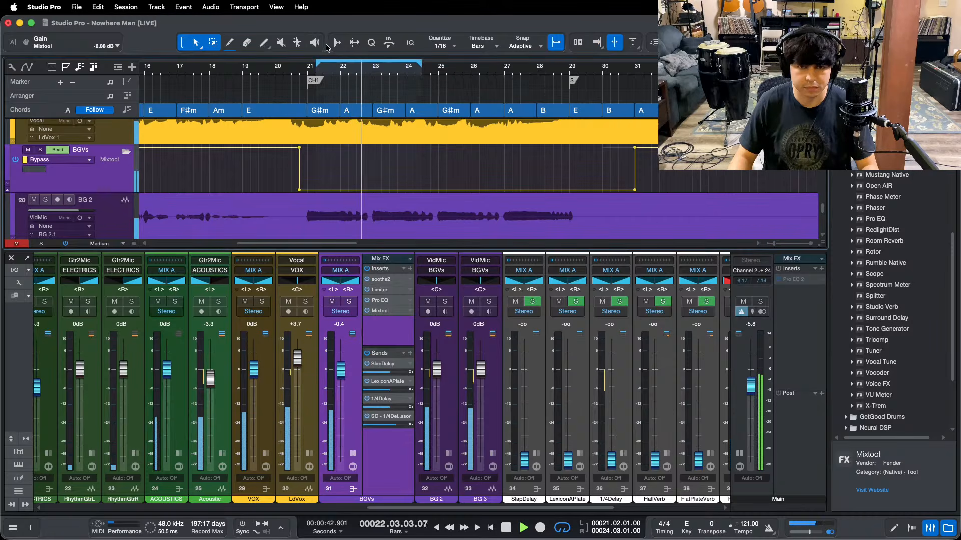
pyautogui.click(354, 43)
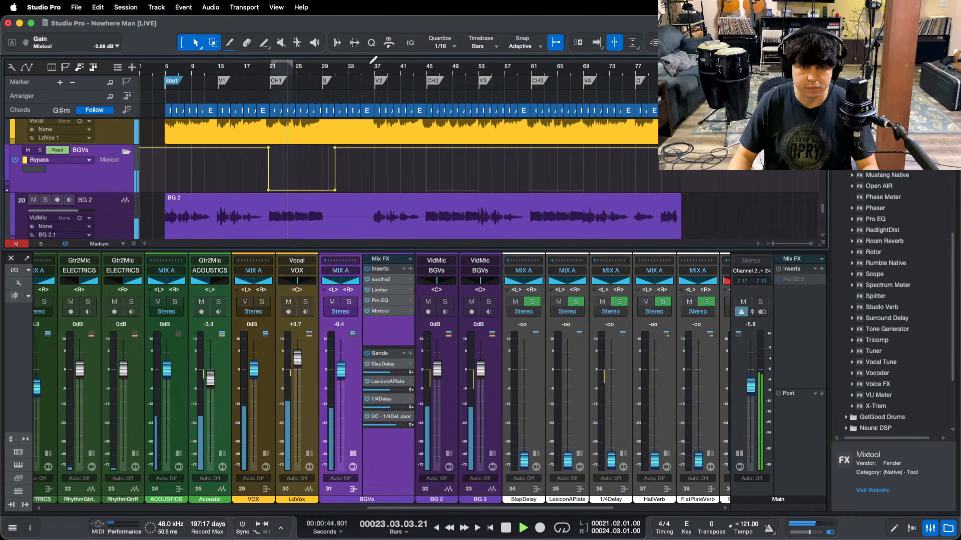
pyautogui.moveTo(427, 67); pyautogui.dragTo(364, 116)
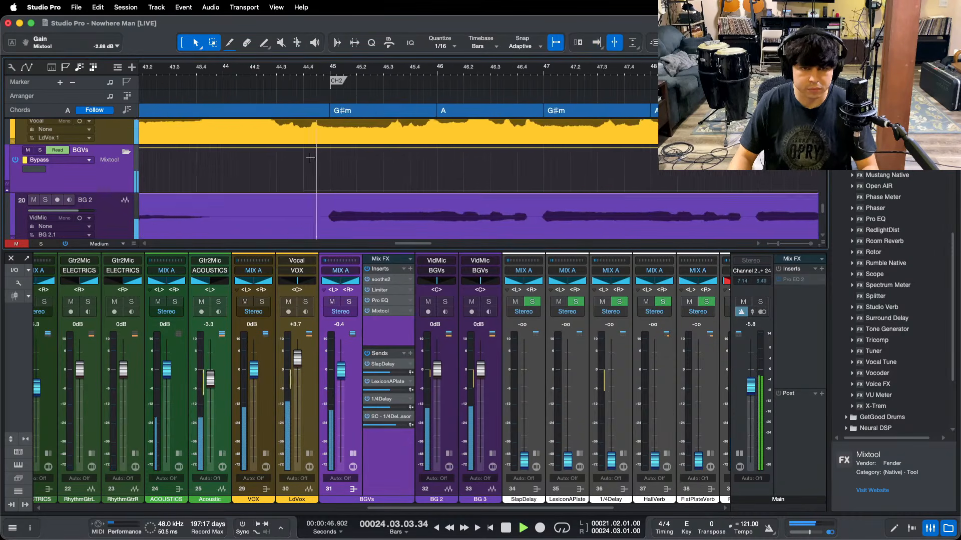
pyautogui.moveTo(249, 74); pyautogui.dragTo(254, 57)
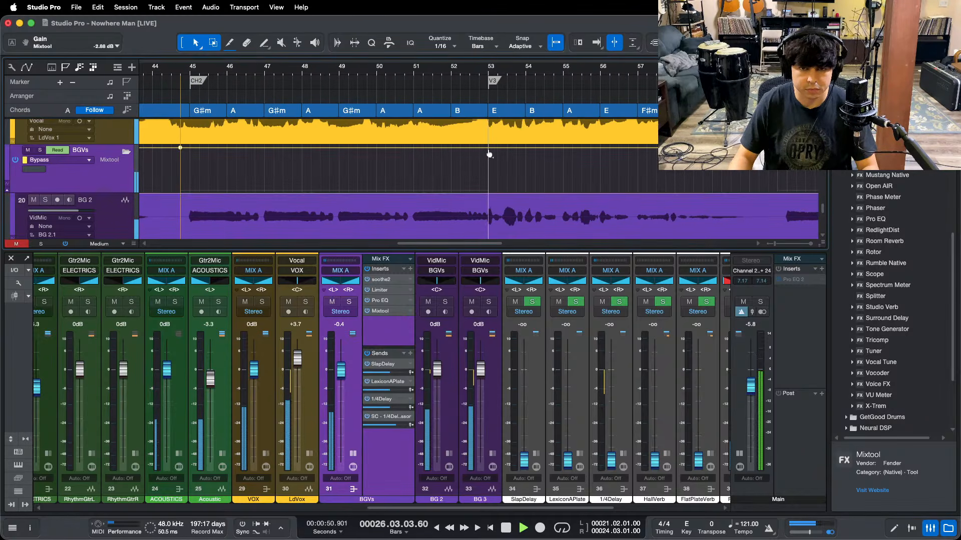
pyautogui.press('space')
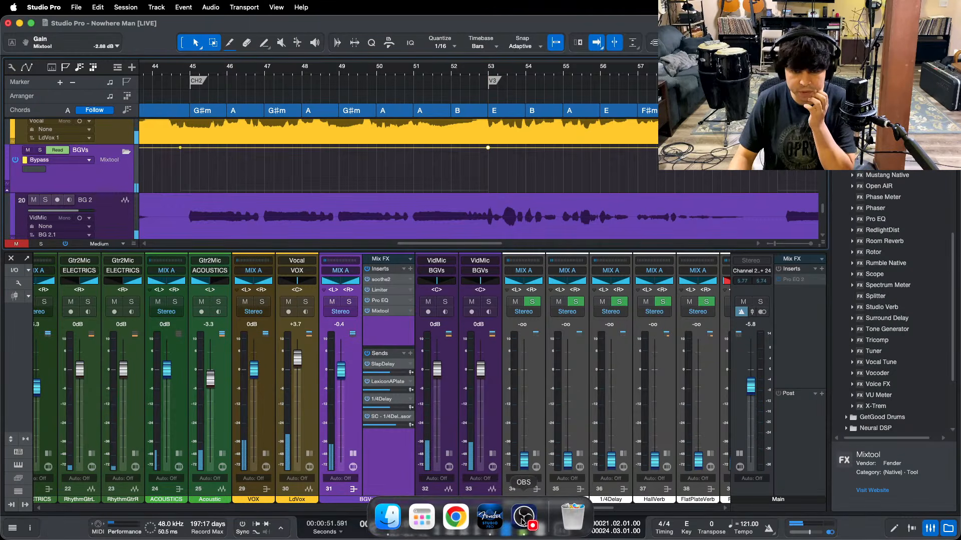
pyautogui.click(506, 529)
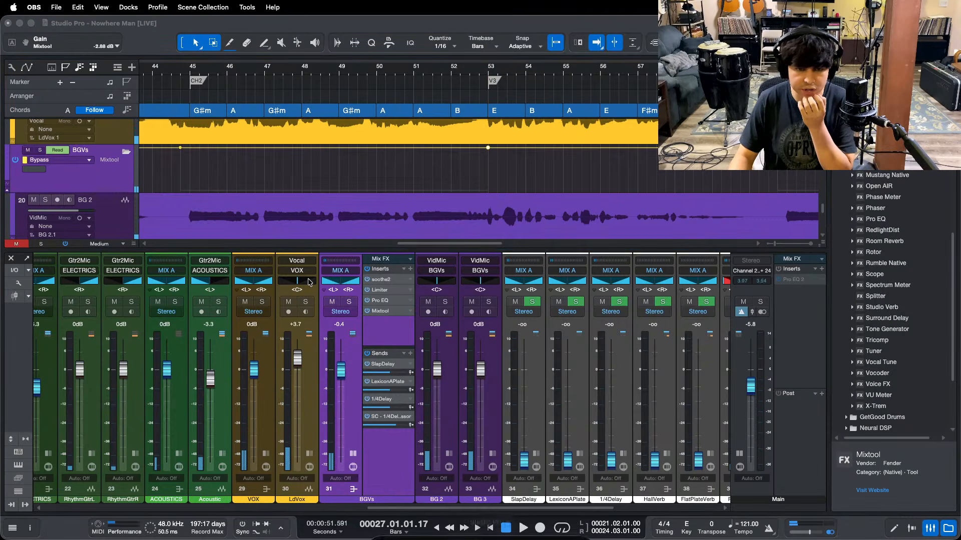
pyautogui.click(923, 485)
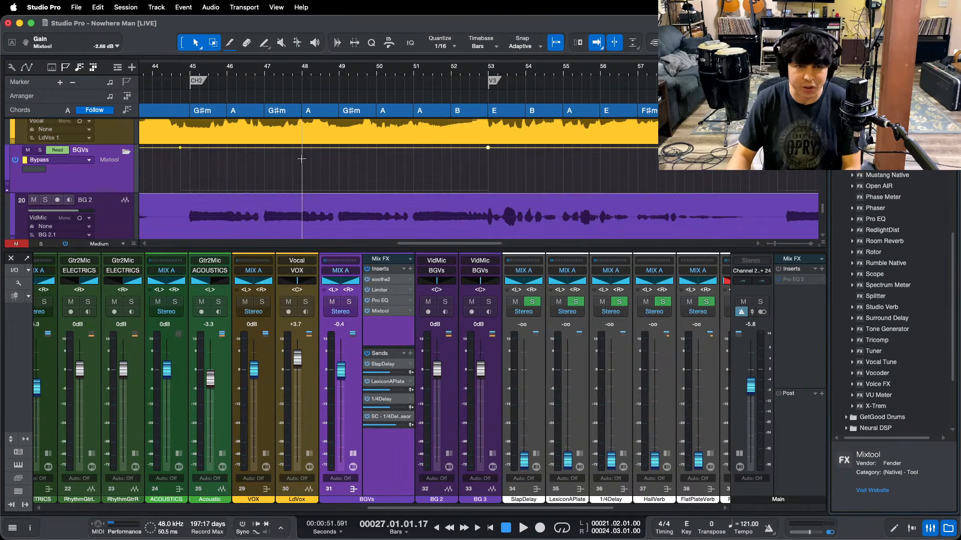
pyautogui.moveTo(298, 148); pyautogui.dragTo(296, 202)
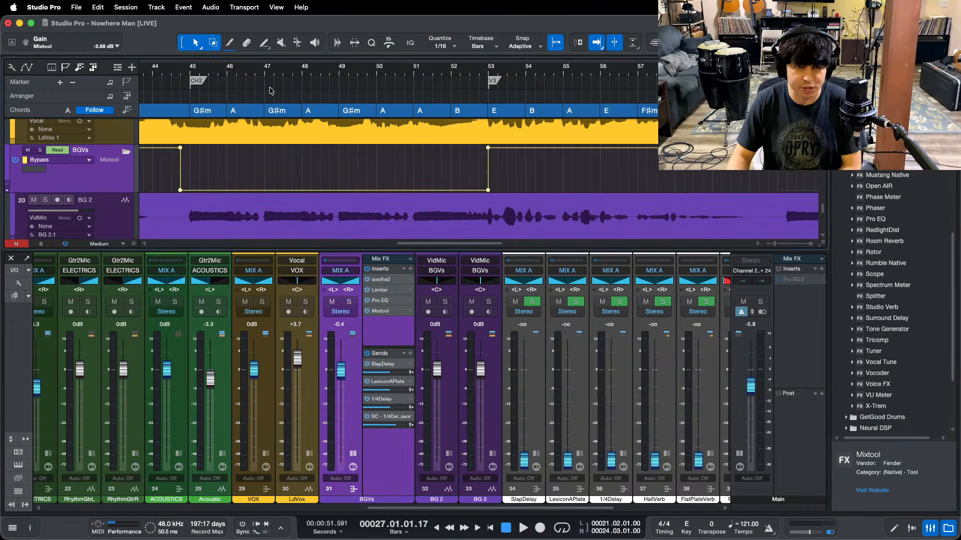
# Step: Audition chorus 2 from bar 44 beat 4 while automating the BGVs Mixtool's bypass off from just before bar 61 to bar 69 for chorus 3
pyautogui.click(381, 312)
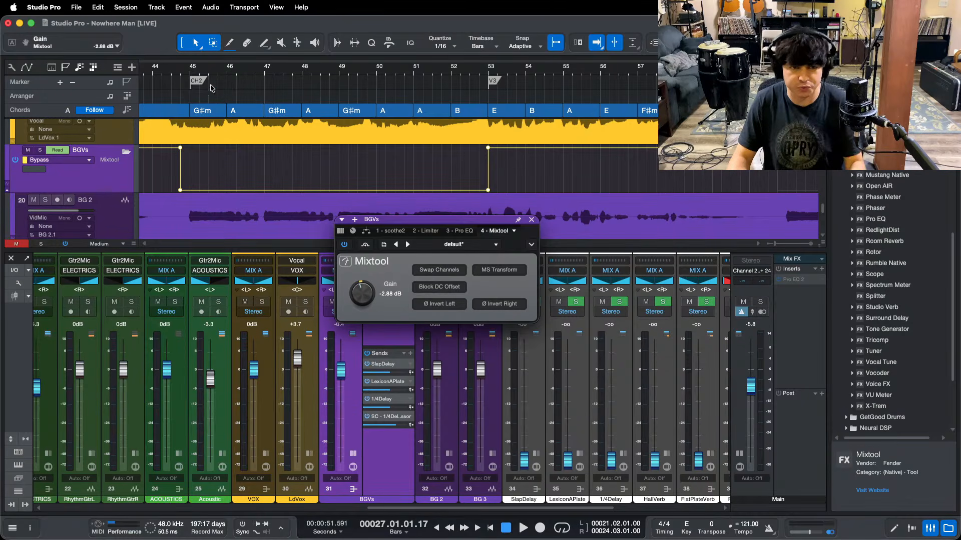
pyautogui.click(180, 74)
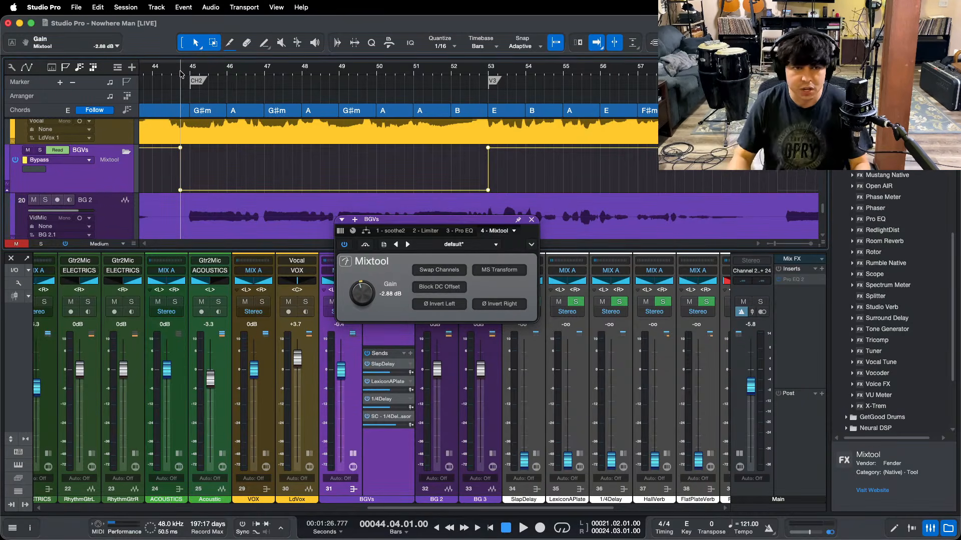
pyautogui.press('space')
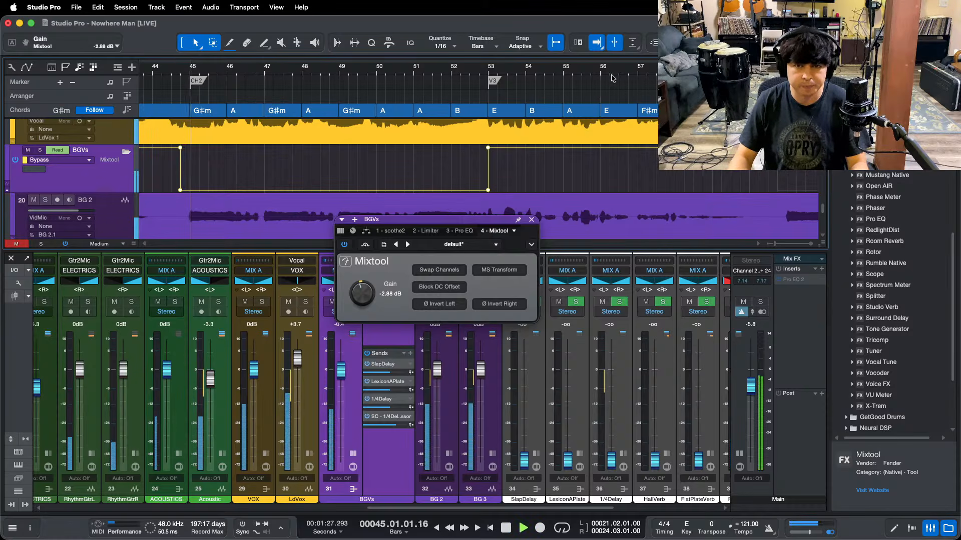
pyautogui.moveTo(375, 75); pyautogui.dragTo(288, 29)
pyautogui.click(389, 148)
pyautogui.moveTo(330, 169); pyautogui.dragTo(330, 210)
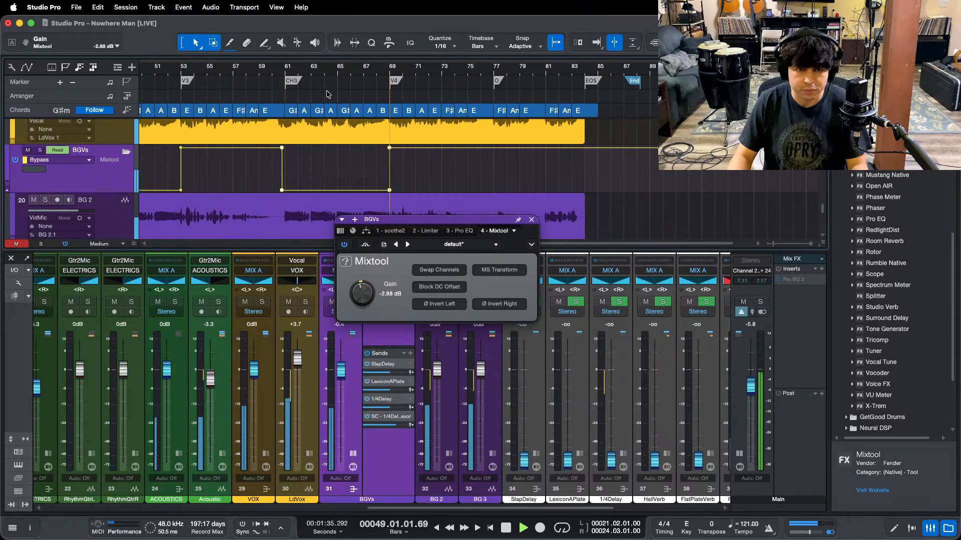
pyautogui.click(530, 221)
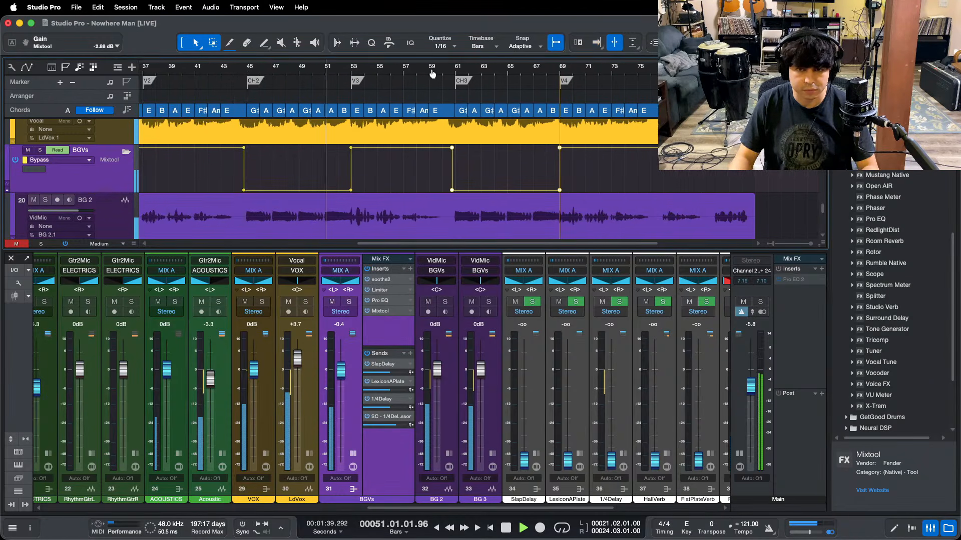
# Step: Set the BGVs bus fader to -0.8 dB, restart playback from the song's Start marker and collapse the BGVs channel's inserts and sends
pyautogui.press('f')
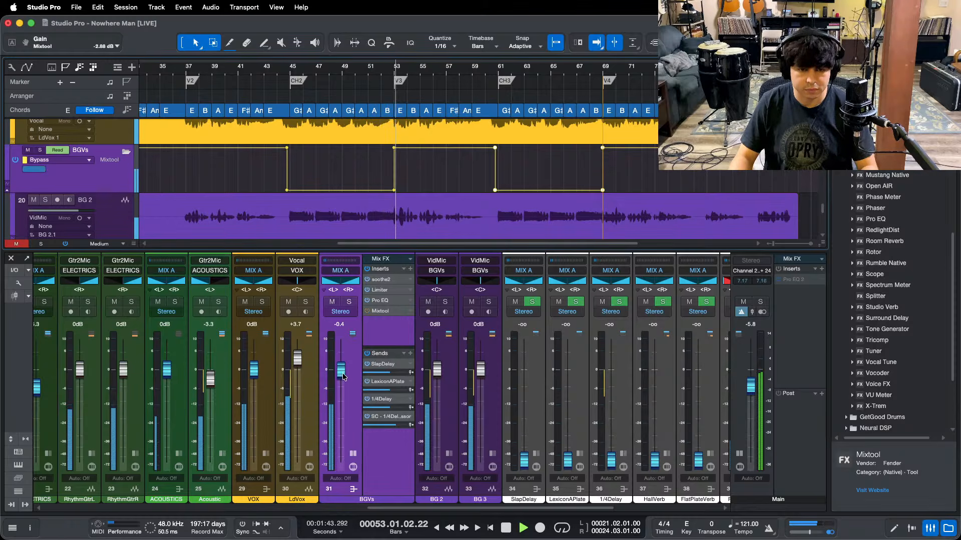
pyautogui.moveTo(341, 371); pyautogui.dragTo(340, 373)
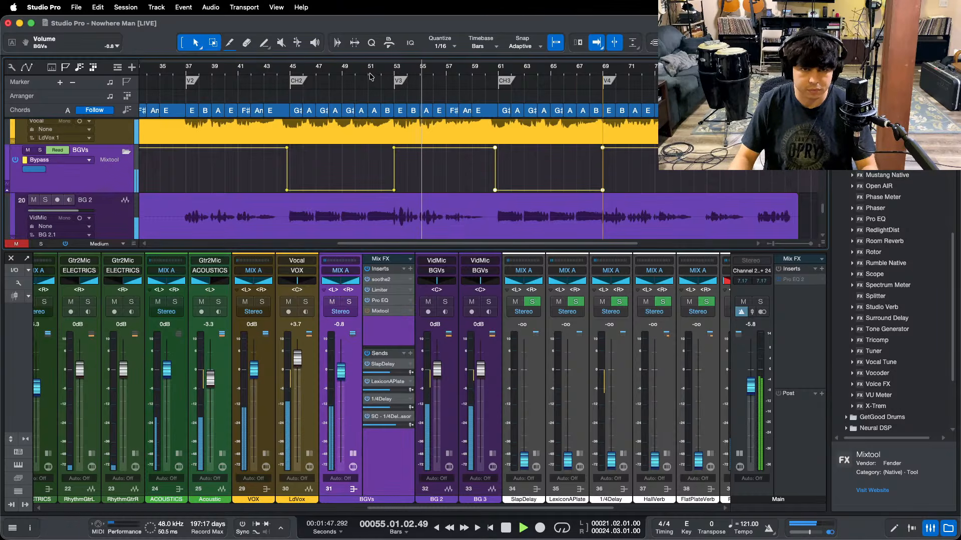
pyautogui.press('w')
pyautogui.click(165, 72)
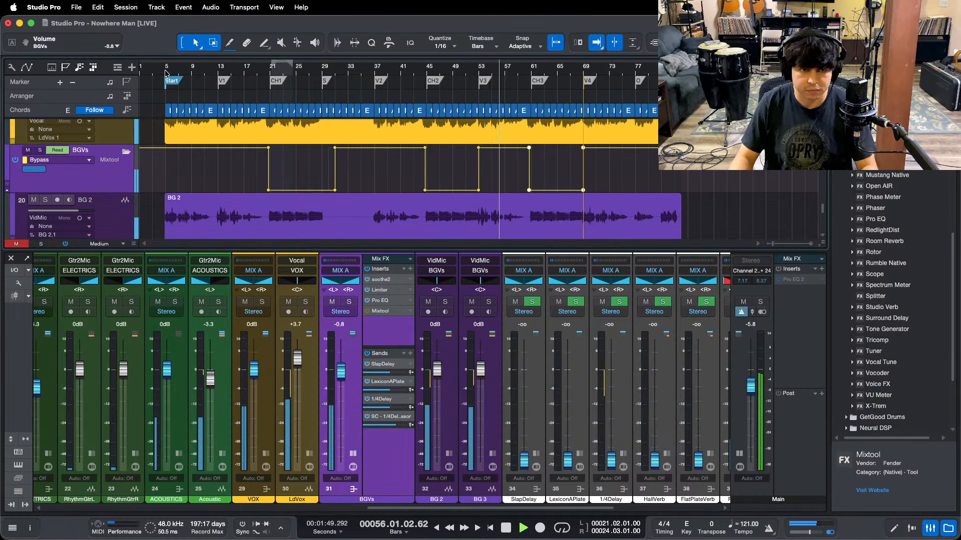
pyautogui.click(352, 453)
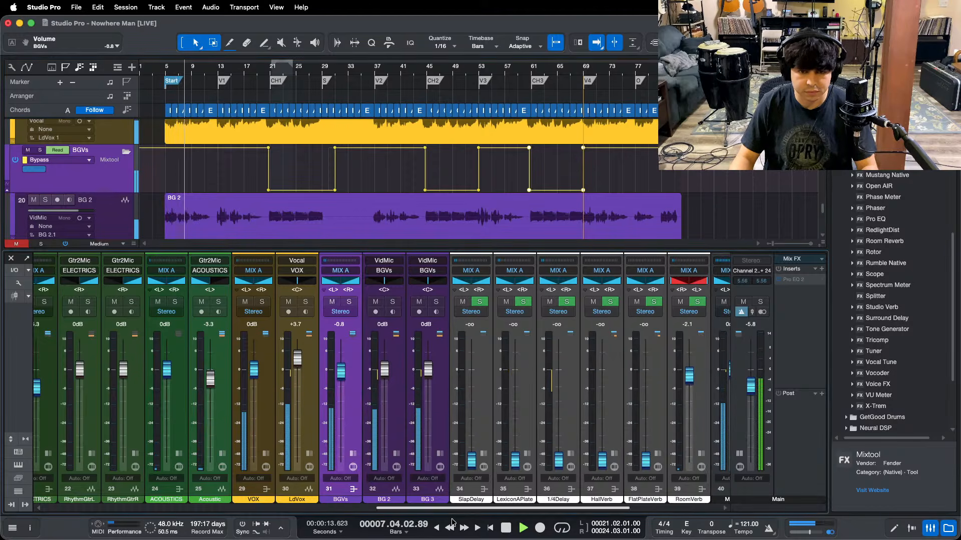
# Step: Set the RoomVerb fader to -1.7 dB and the ELECTRICS bus fader to -5.8 dB during playback, then stop
pyautogui.scroll(3, 392, 197)
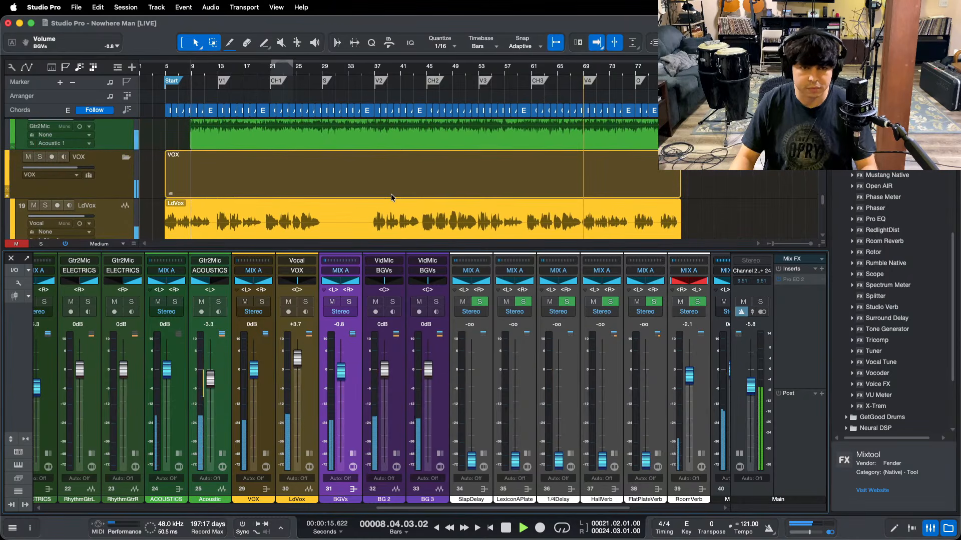
pyautogui.scroll(3, 391, 196)
pyautogui.moveTo(689, 375); pyautogui.dragTo(690, 373)
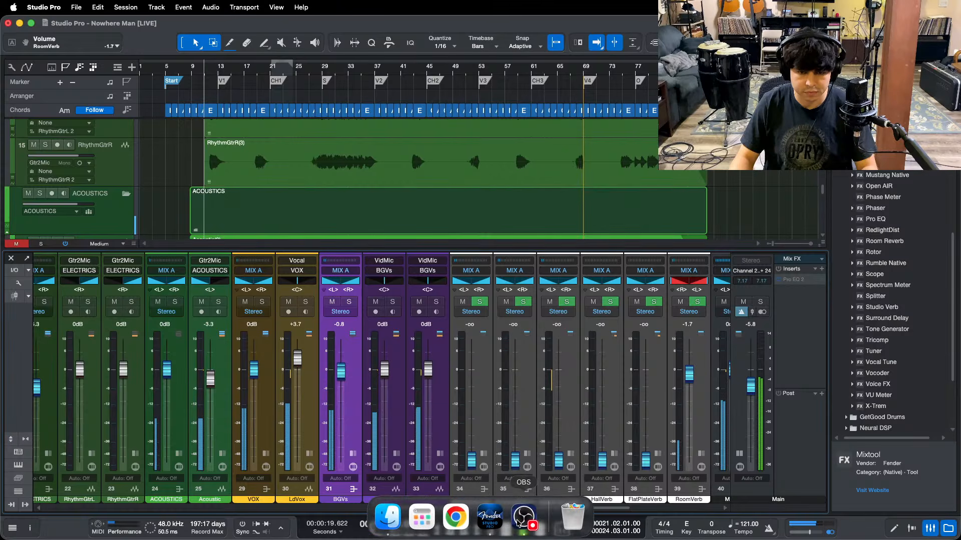
pyautogui.click(525, 523)
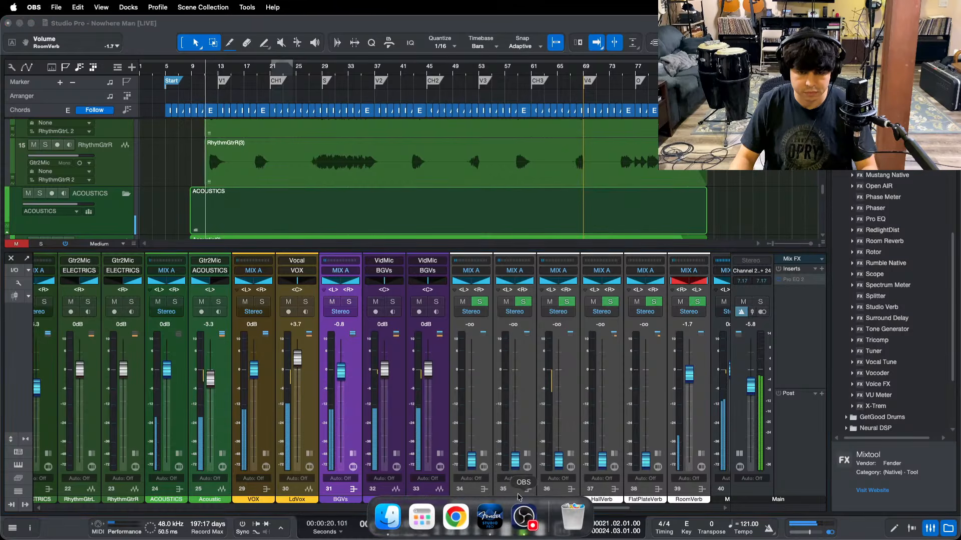
pyautogui.click(905, 482)
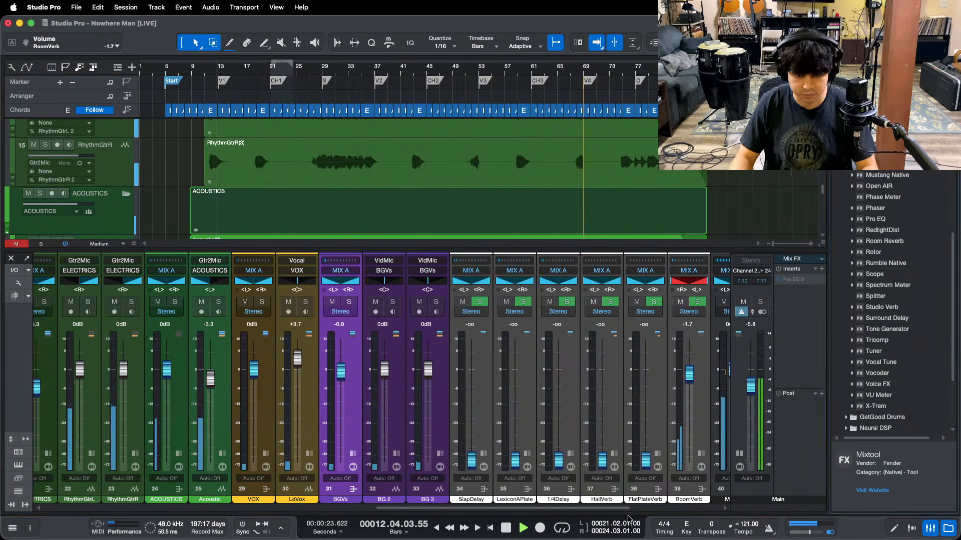
pyautogui.moveTo(576, 508); pyautogui.dragTo(520, 510)
pyautogui.moveTo(194, 388); pyautogui.dragTo(193, 387)
pyautogui.press('space')
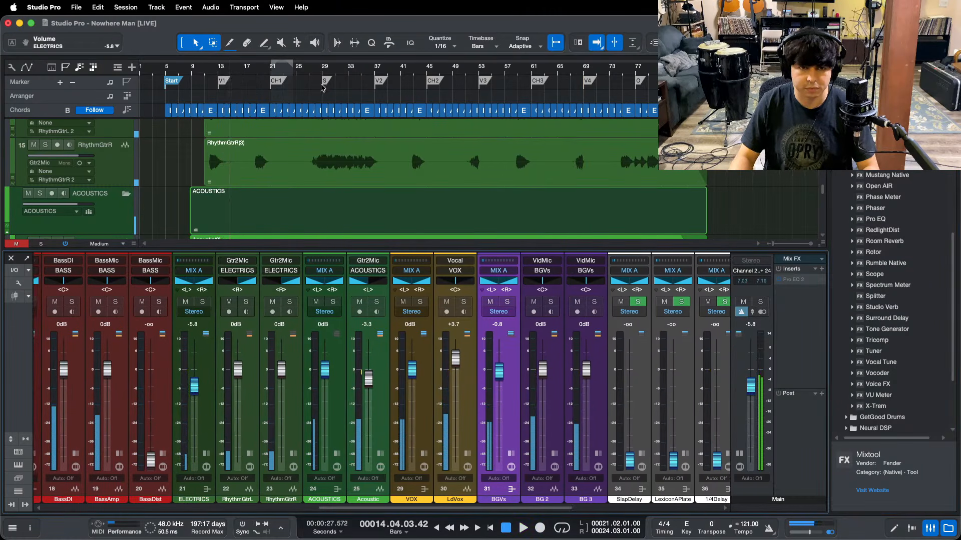
# Step: Insert a Mixtool after Pro EQ 2 on the ELECTRICS bus and set its gain to 3.84 dB while playing from bar 27 into the solo
pyautogui.click(316, 76)
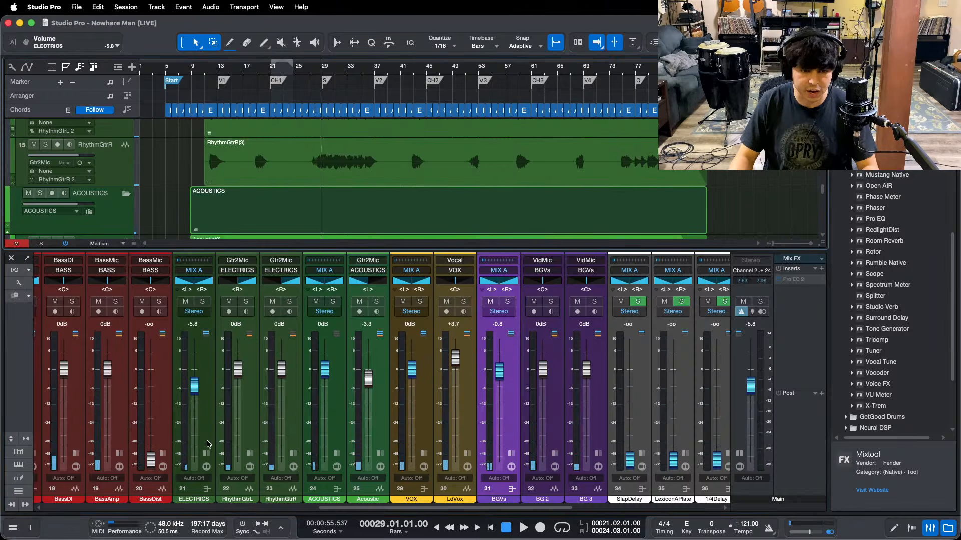
pyautogui.click(195, 454)
pyautogui.moveTo(865, 163); pyautogui.dragTo(240, 330)
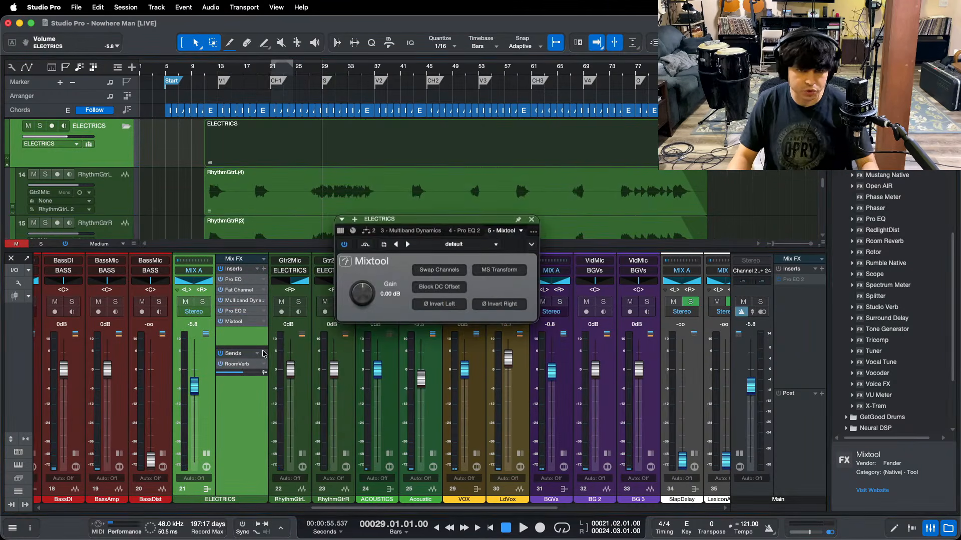
pyautogui.press('e')
pyautogui.press('super+s')
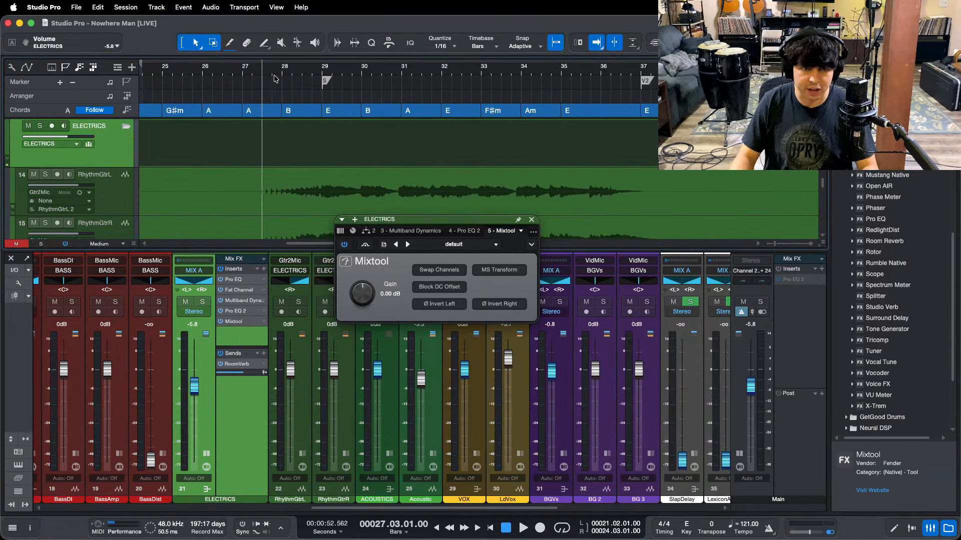
pyautogui.press('space')
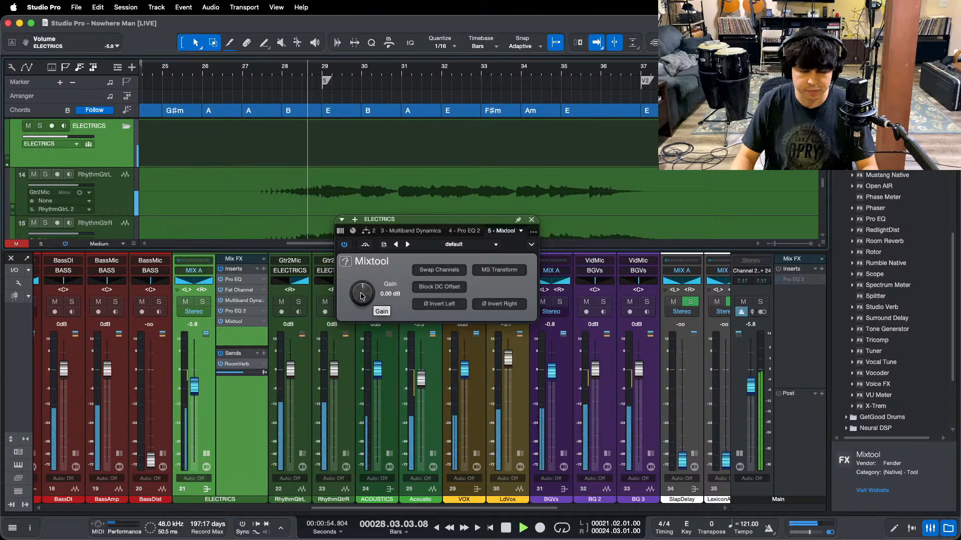
pyautogui.scroll(3, 362, 296)
pyautogui.scroll(3, 363, 296)
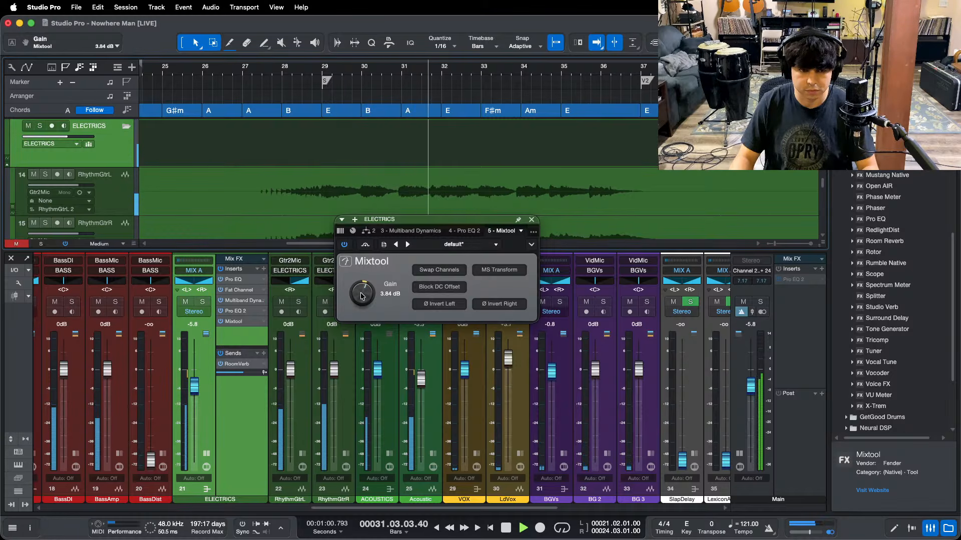
# Step: Bypass the ELECTRICS Mixtool, show its Bypass automation on the track and locate the start of the solo at bar 29
pyautogui.click(365, 244)
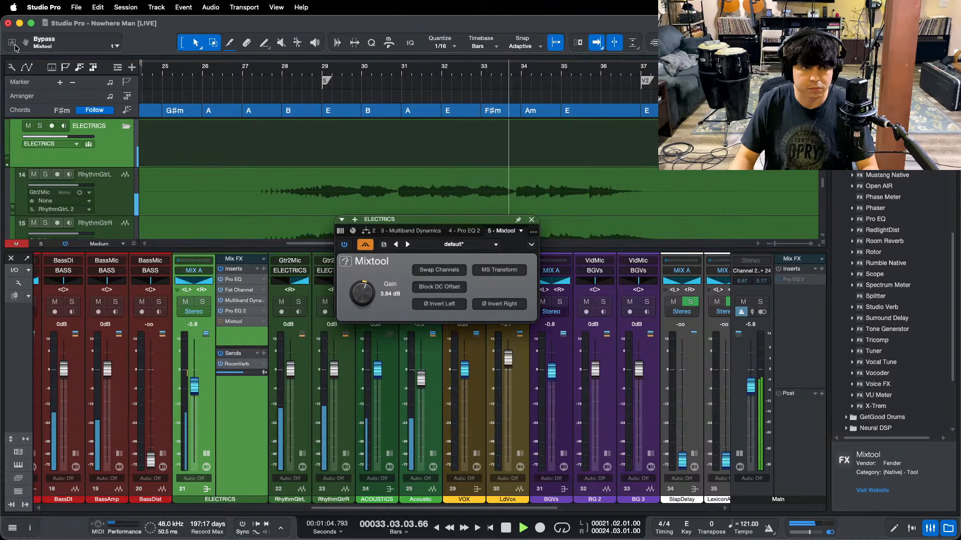
pyautogui.click(11, 43)
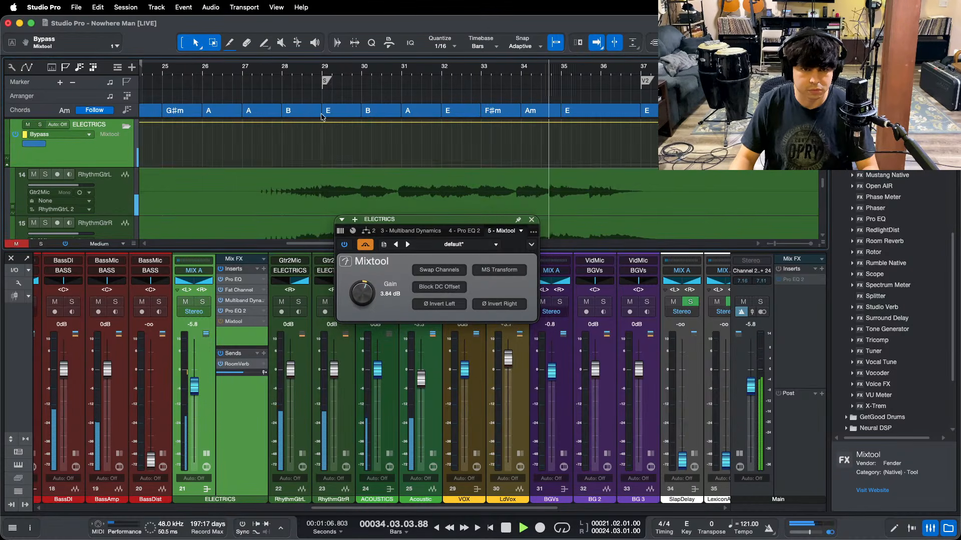
pyautogui.click(304, 70)
pyautogui.scroll(5, 322, 126)
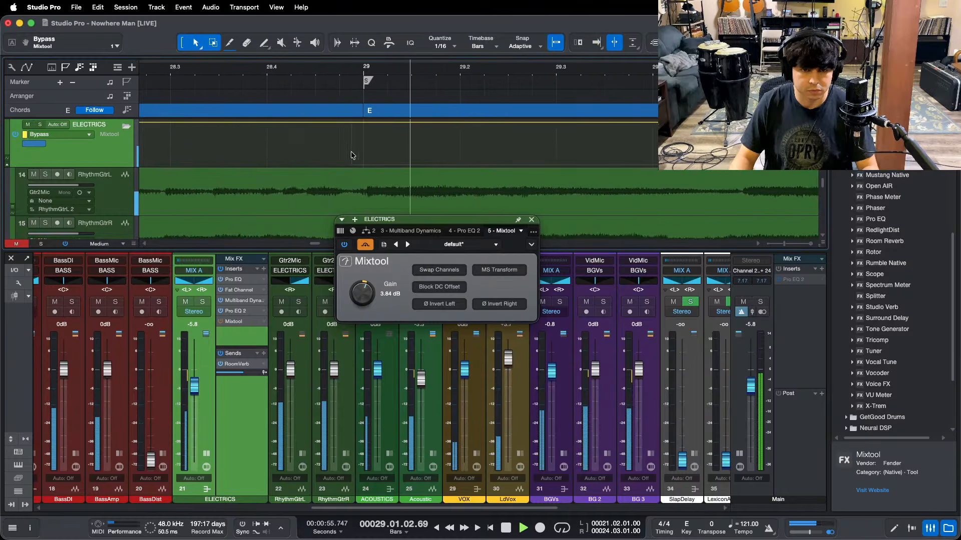
pyautogui.press('f')
pyautogui.press('space')
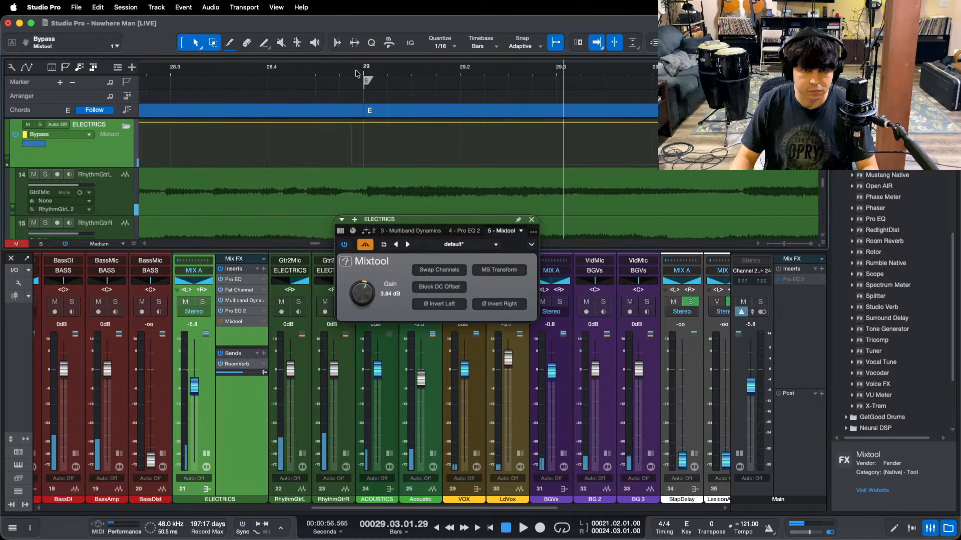
# Step: Automate the ELECTRICS Mixtool's bypass off from just before bar 29 to just before bar 39, and stop playback
pyautogui.scroll(3, 356, 128)
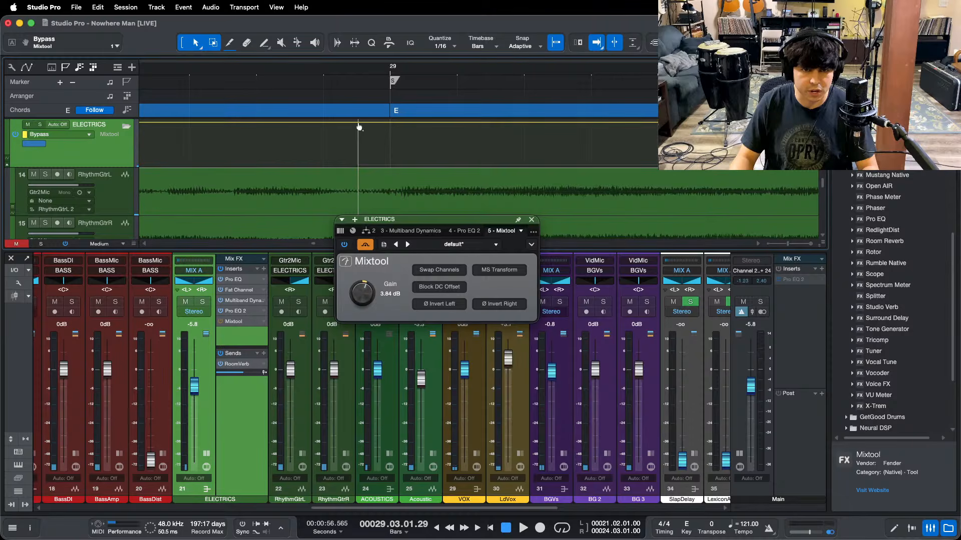
pyautogui.press('space')
pyautogui.scroll(-5, 245, 90)
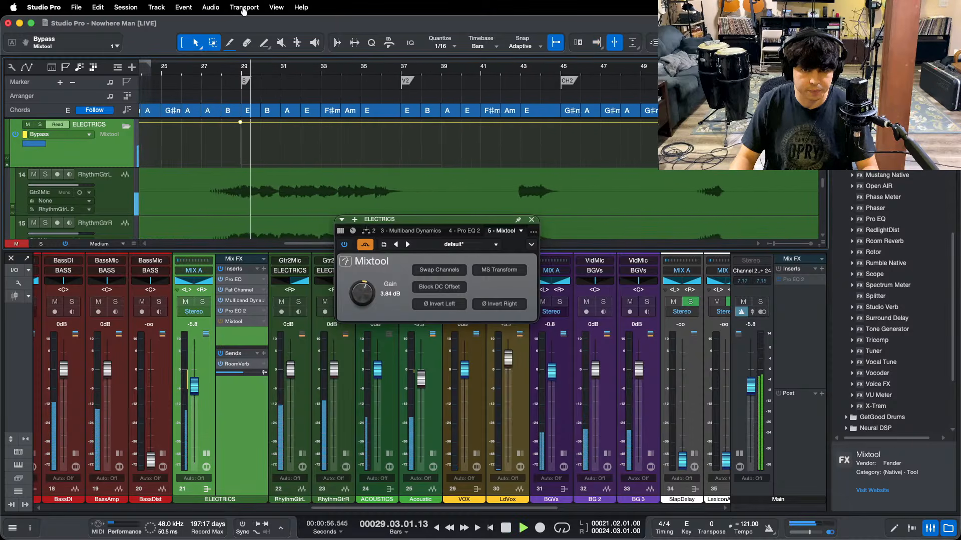
pyautogui.press('f')
pyautogui.press('e')
pyautogui.moveTo(483, 124); pyautogui.dragTo(402, 162)
pyautogui.press('f')
pyautogui.press('space')
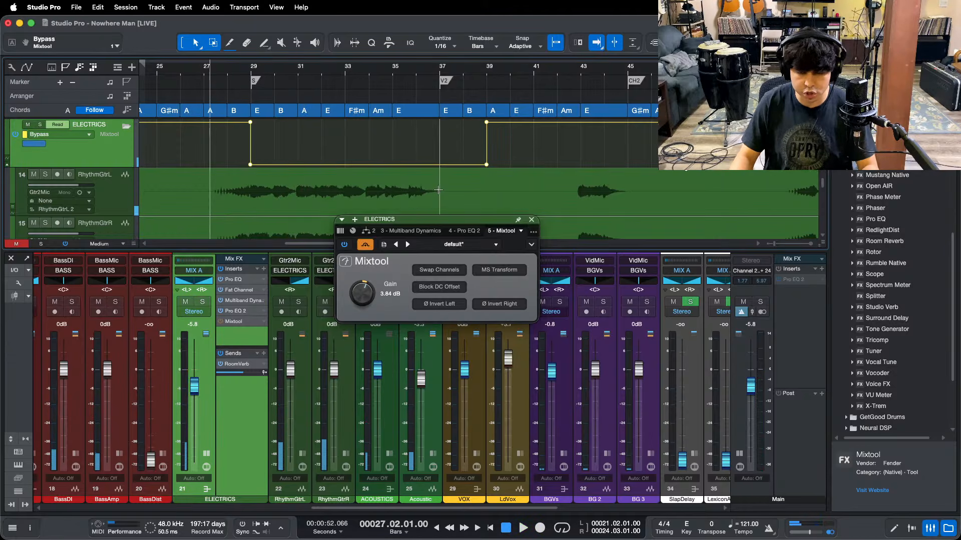
# Step: Audition the solo from bar 27 with the ELECTRICS Mixtool gain at 3.84 dB, and collapse the channel's inserts and sends
pyautogui.press('space')
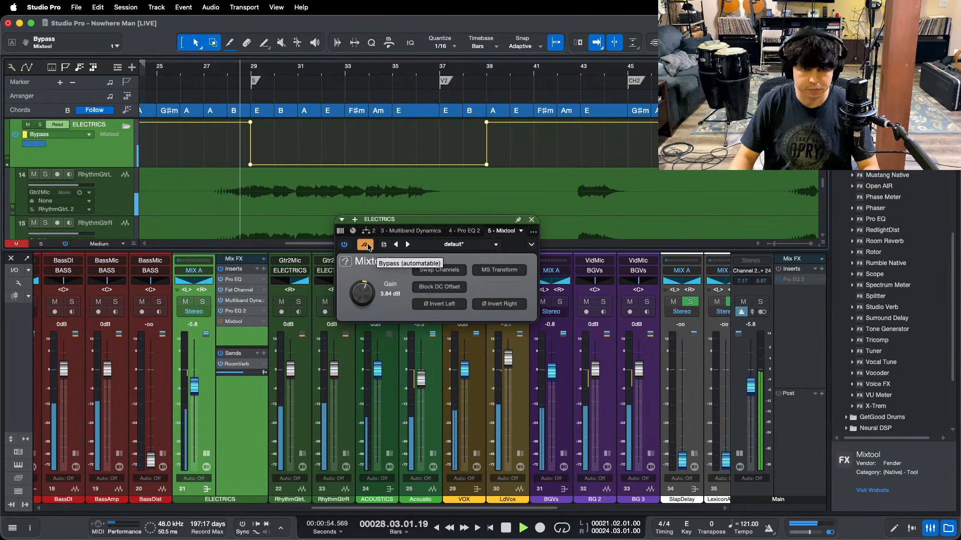
pyautogui.click(532, 220)
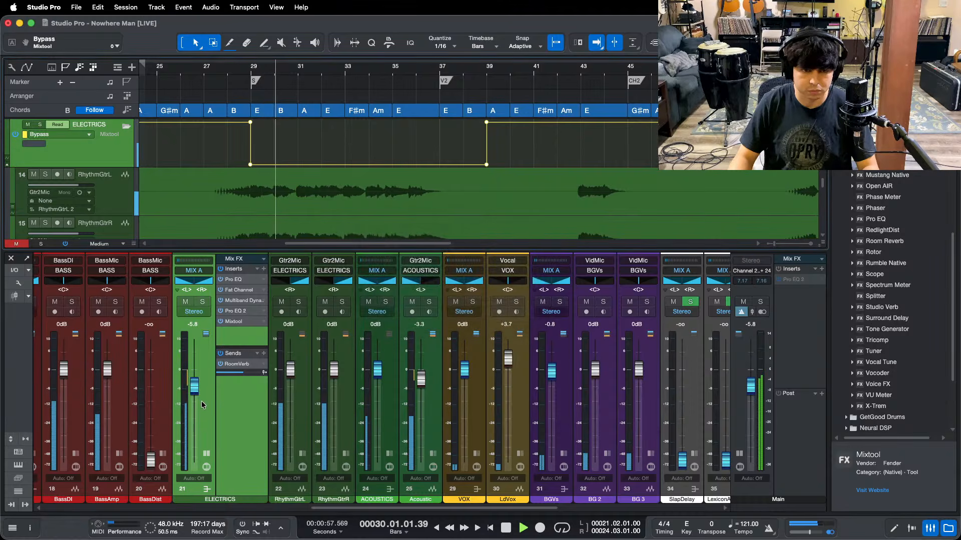
pyautogui.click(236, 322)
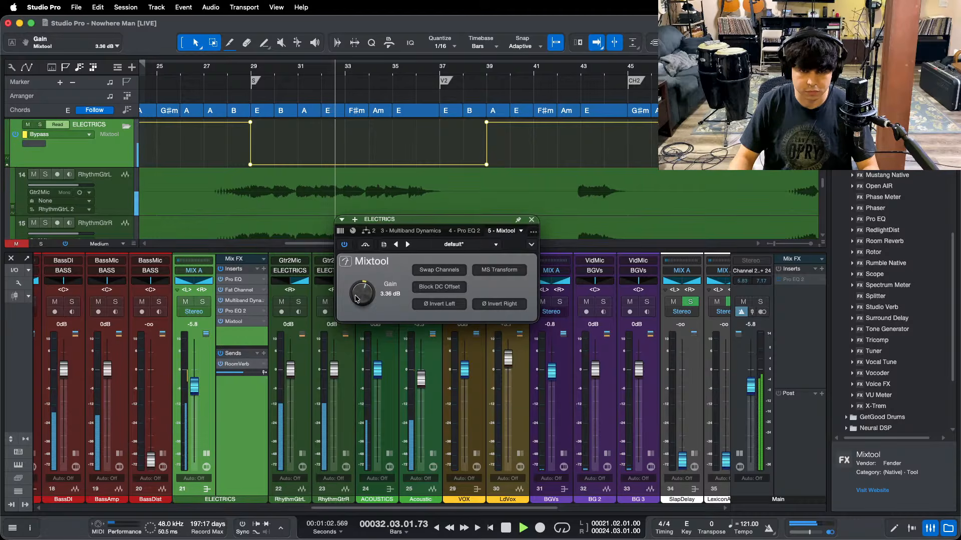
pyautogui.moveTo(362, 294); pyautogui.dragTo(364, 290)
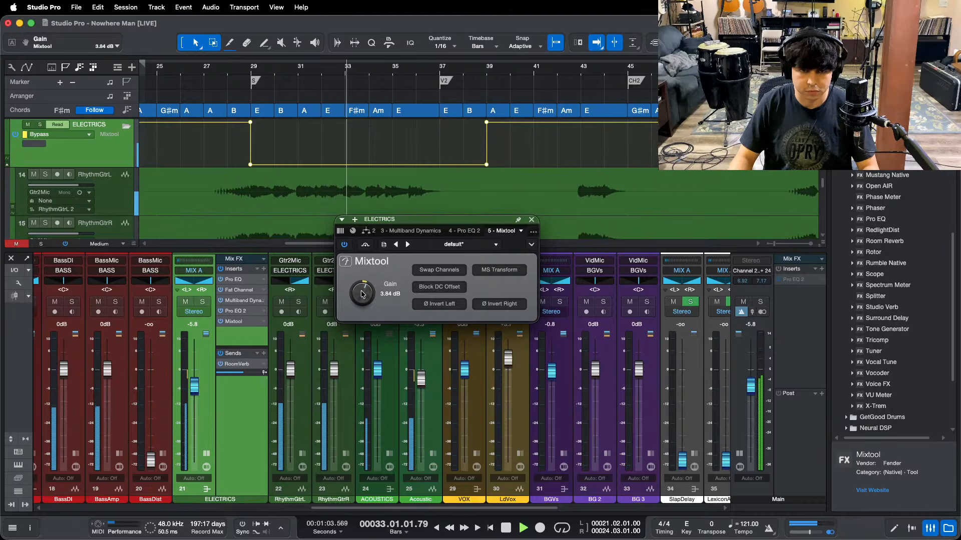
pyautogui.click(532, 220)
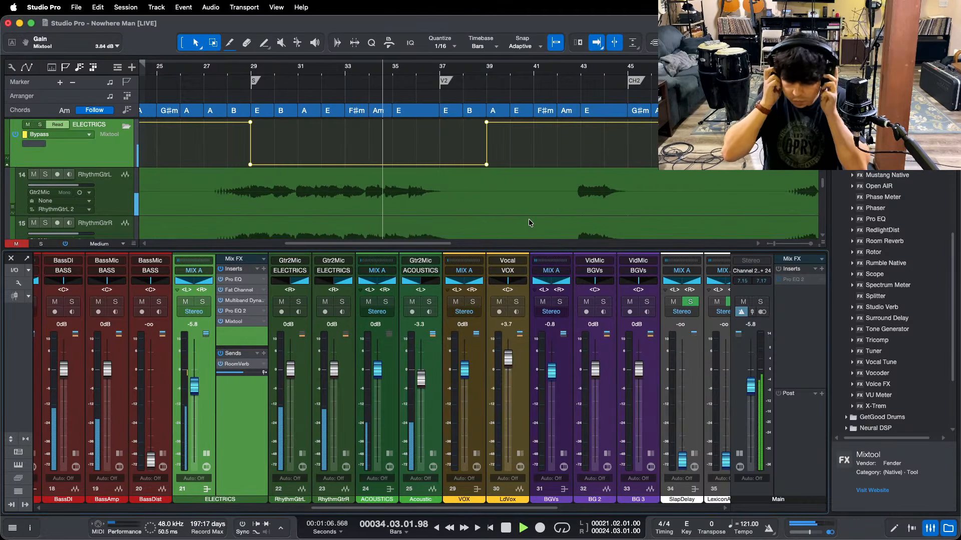
pyautogui.click(208, 449)
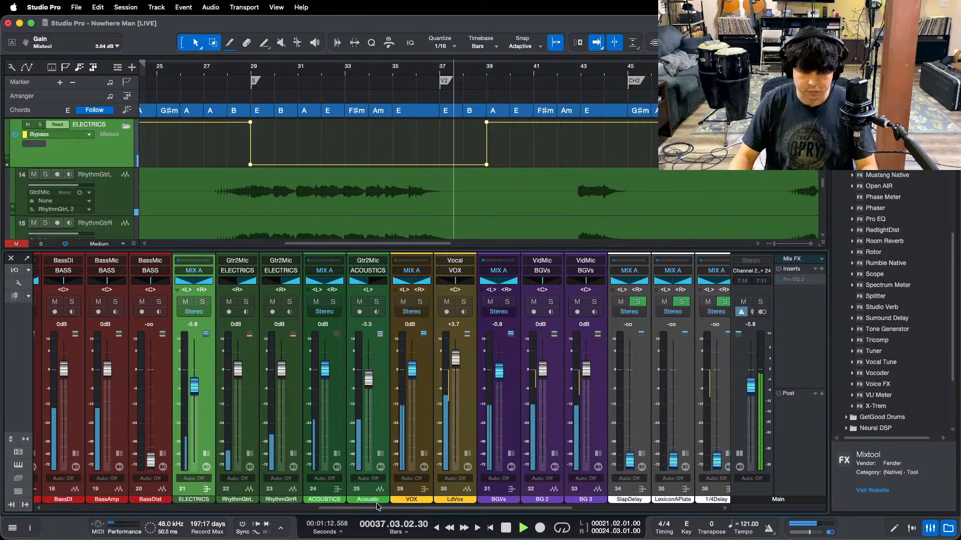
# Step: Fit the whole song in the arrangement, check OBS briefly and return to Studio Pro with the mixer shown
pyautogui.moveTo(391, 509); pyautogui.dragTo(517, 509)
pyautogui.hotkey('shift', 'z')
pyautogui.press('F3')
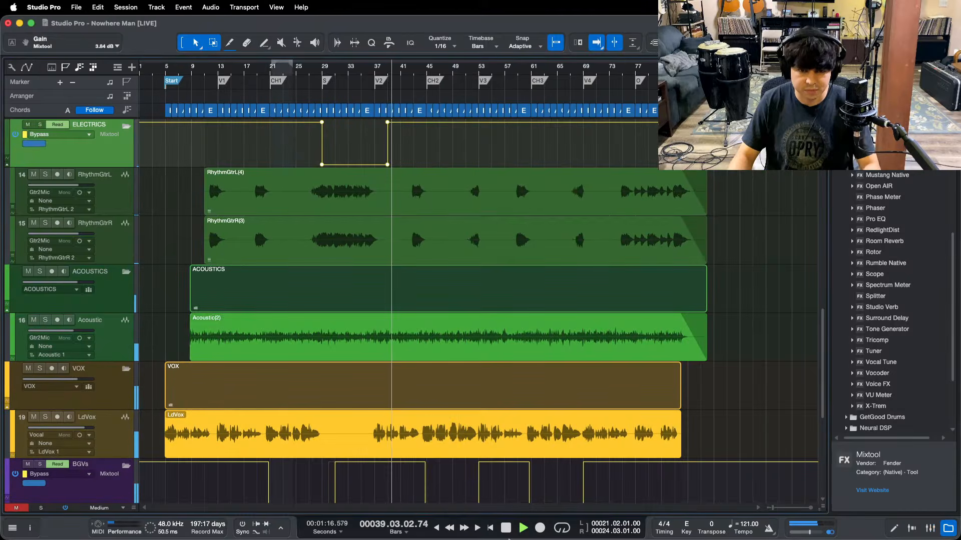
pyautogui.moveTo(544, 535)
pyautogui.click(524, 519)
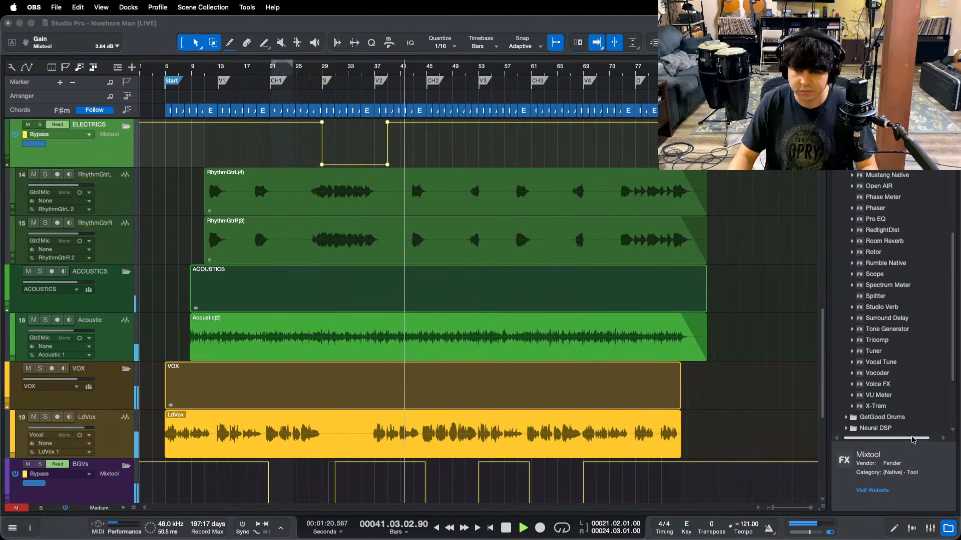
pyautogui.click(915, 483)
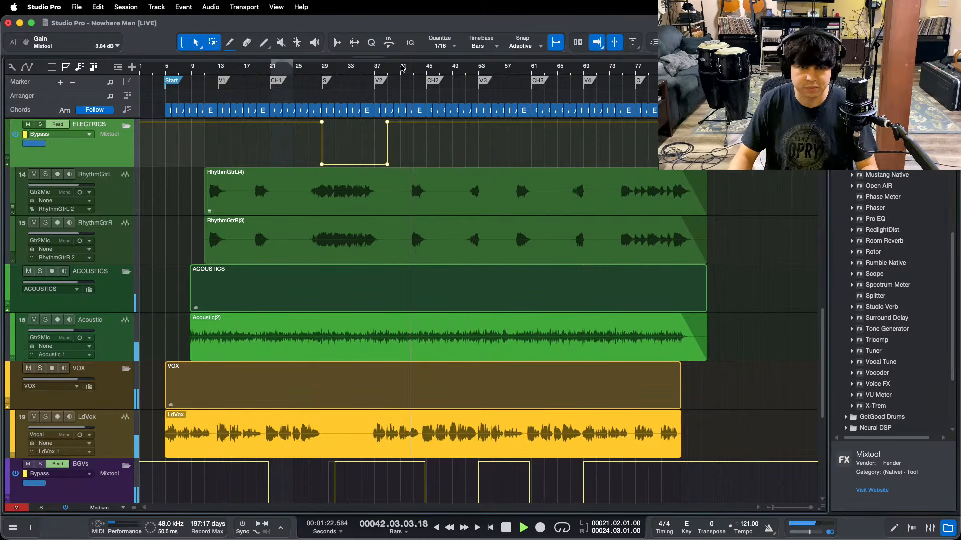
pyautogui.press('f')
pyautogui.press('F3')
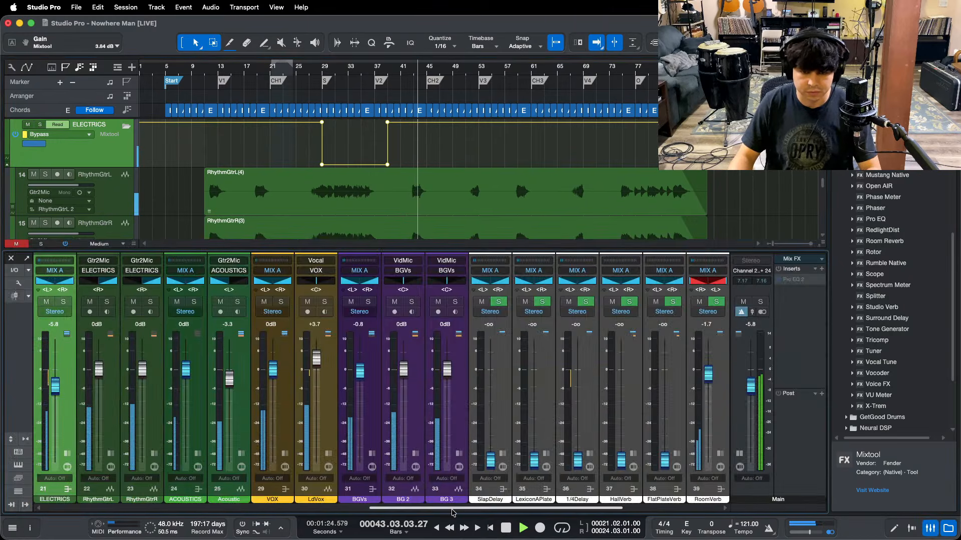
# Step: Set the ELECTRICS bus fader to -5.4 dB and its Mixtool gain to 3.36 dB, stop playback and collapse the channel
pyautogui.hscroll(-10, 324, 508)
pyautogui.hscroll(-2, 323, 508)
pyautogui.moveTo(425, 392); pyautogui.dragTo(425, 390)
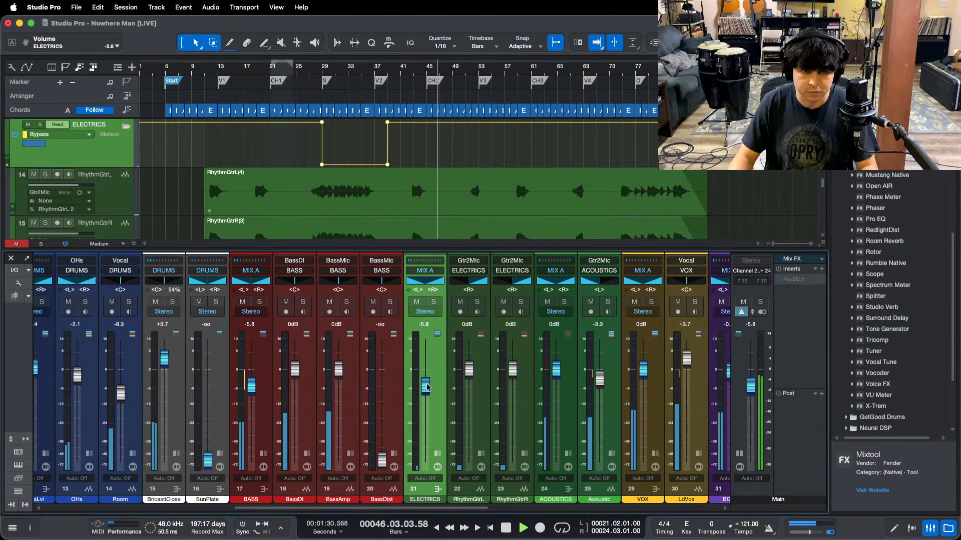
pyautogui.click(441, 330)
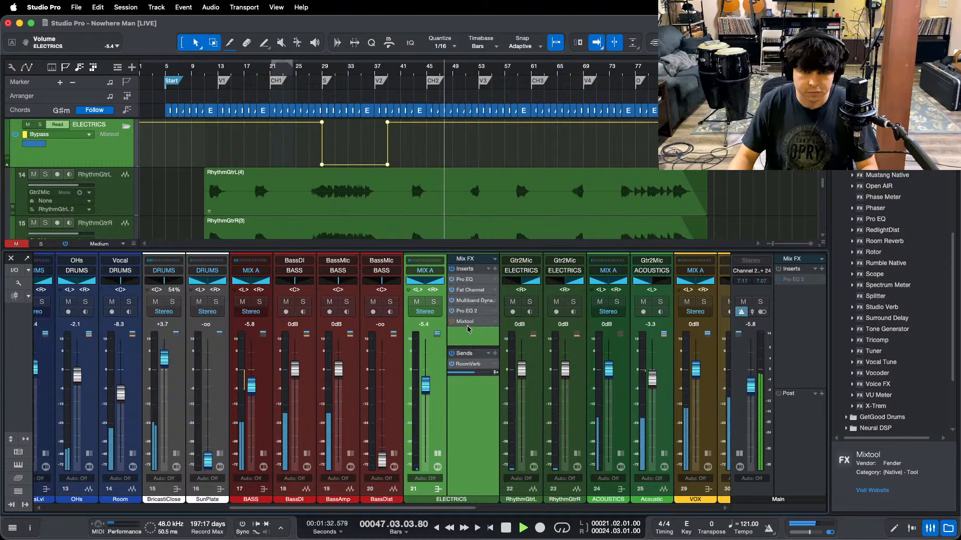
pyautogui.click(465, 322)
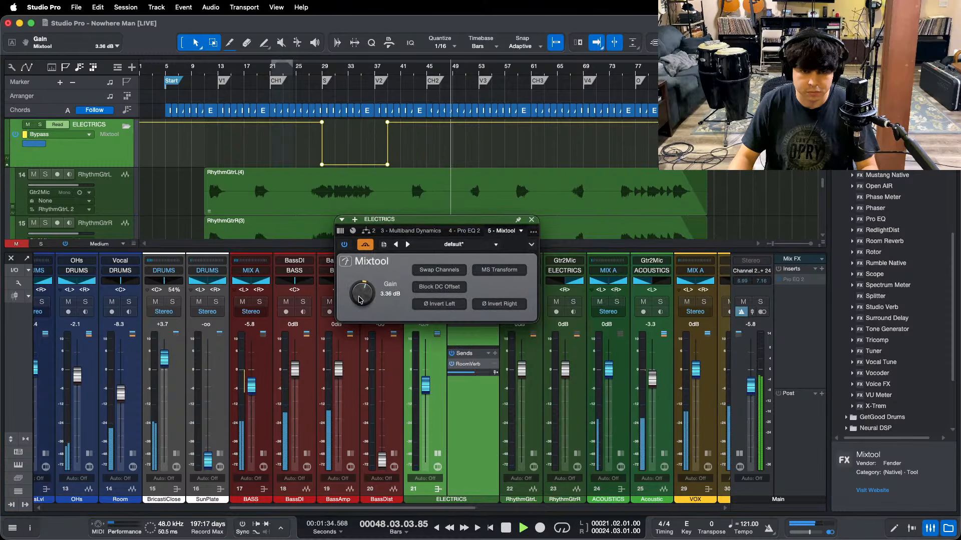
pyautogui.click(532, 220)
pyautogui.press('space')
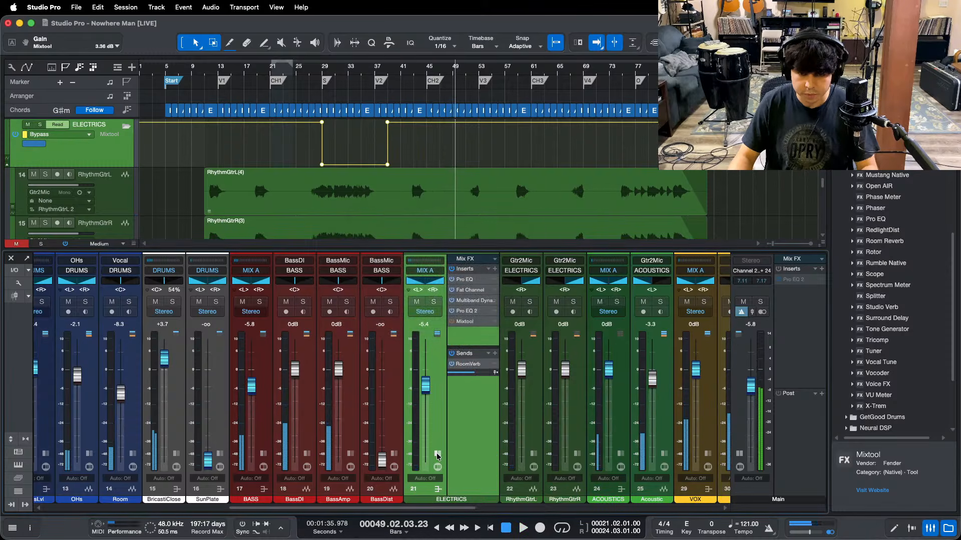
pyautogui.click(437, 455)
# Step: Return playback to verse 1 at bar 13, mute the VOX and BGVs buses and save the song
pyautogui.click(218, 68)
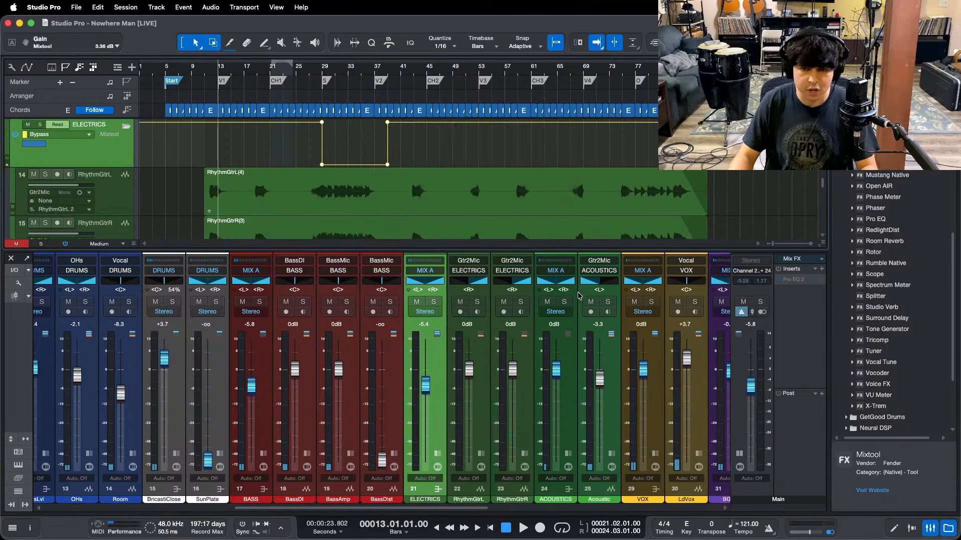
pyautogui.click(633, 302)
pyautogui.click(721, 303)
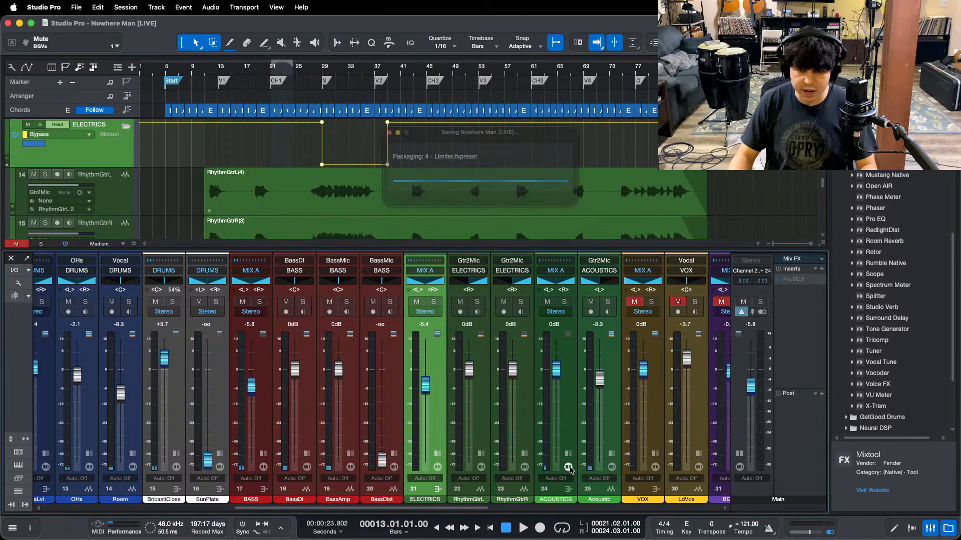
# Step: Copy the SunPlate send from the SnareLvl bus to the TomsLvl bus
pyautogui.moveTo(207, 460)
pyautogui.mouseDown()
pyautogui.moveTo(207, 422)
pyautogui.moveTo(207, 461)
pyautogui.mouseUp()
pyautogui.moveTo(349, 509); pyautogui.dragTo(258, 508)
pyautogui.click(291, 454)
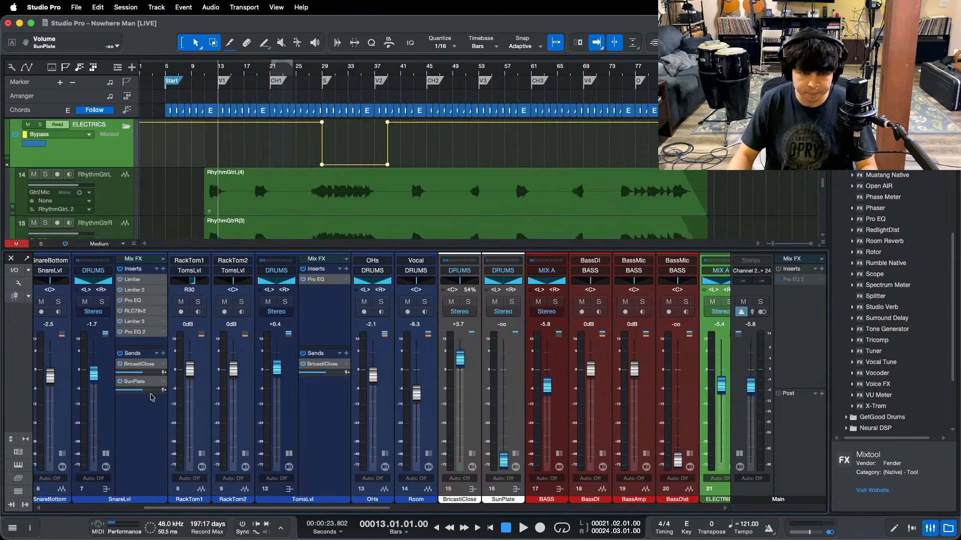
pyautogui.moveTo(271, 398); pyautogui.dragTo(333, 399)
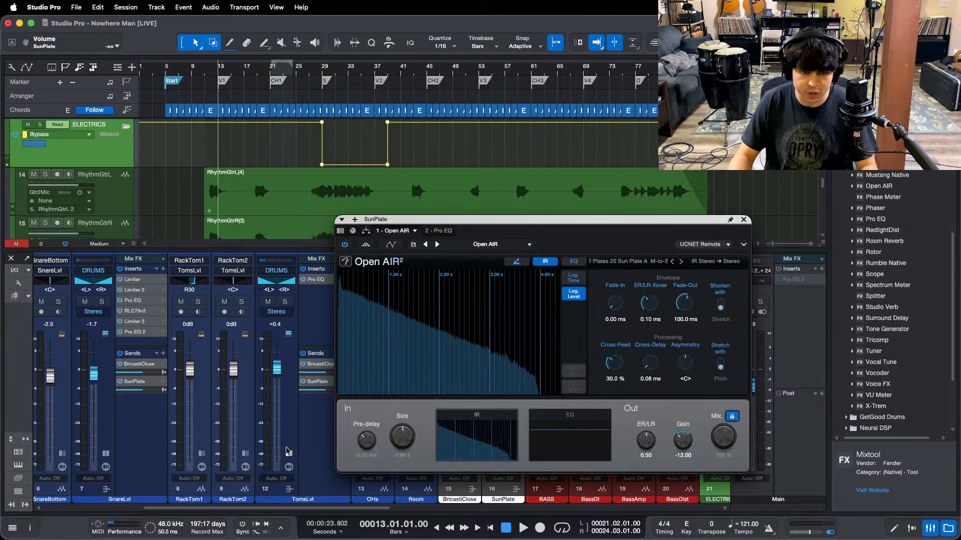
# Step: Collapse the inserts and sends of the drum level buses and close the SunPlate's Open AIR window
pyautogui.click(289, 453)
pyautogui.click(105, 454)
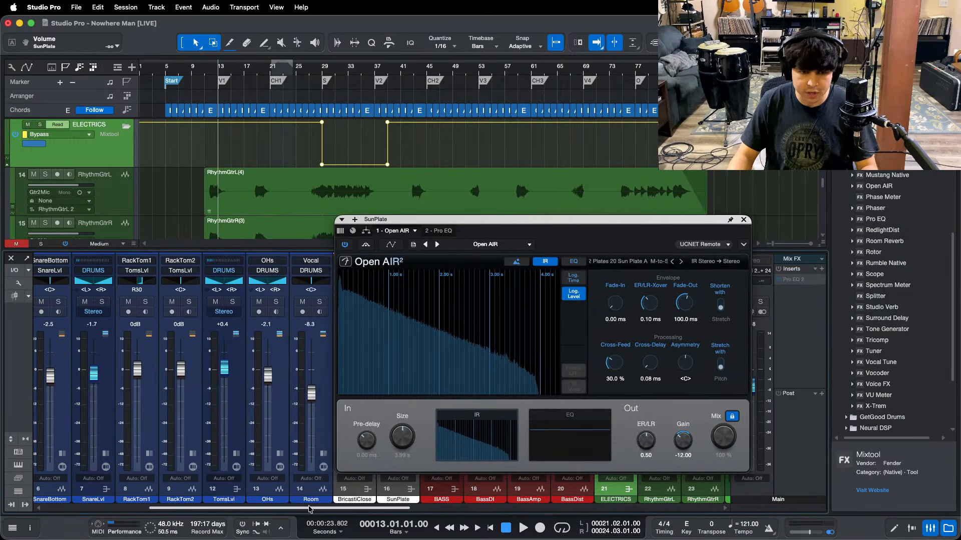
pyautogui.moveTo(310, 508); pyautogui.dragTo(198, 508)
pyautogui.click(199, 454)
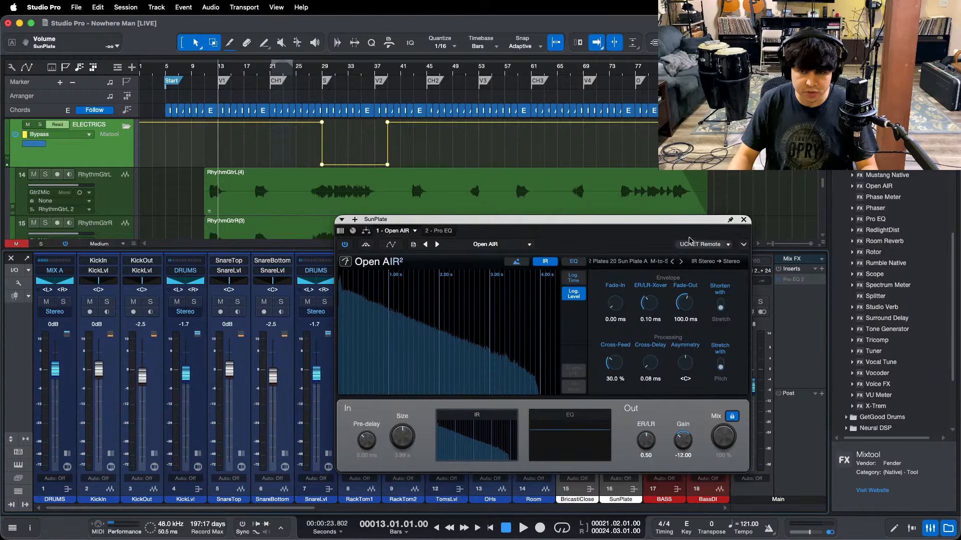
pyautogui.click(744, 219)
# Step: Raise the SunPlate fader to -5.8 dB while playing verse 1, and stop playback
pyautogui.press('space')
pyautogui.moveTo(621, 465); pyautogui.dragTo(621, 412)
pyautogui.scroll(5, 620, 411)
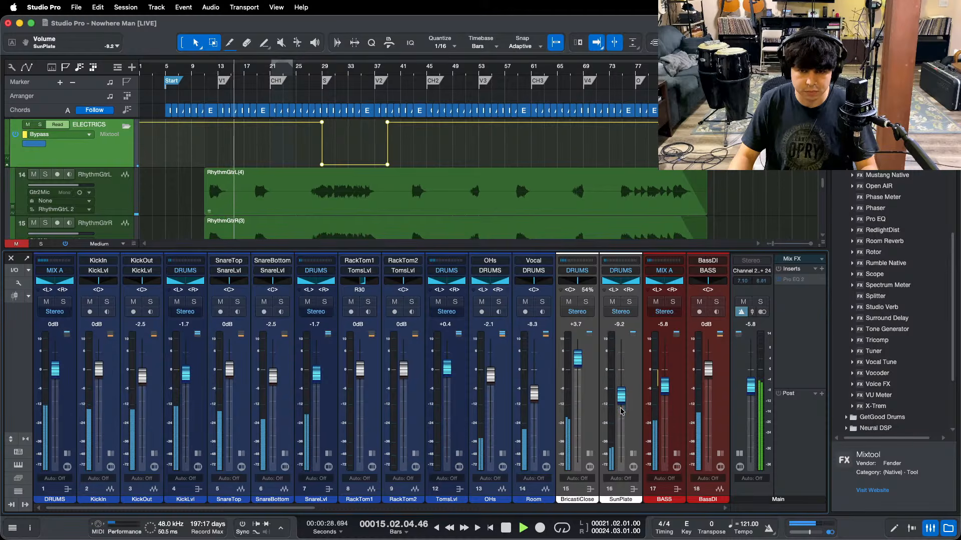
pyautogui.scroll(2, 621, 412)
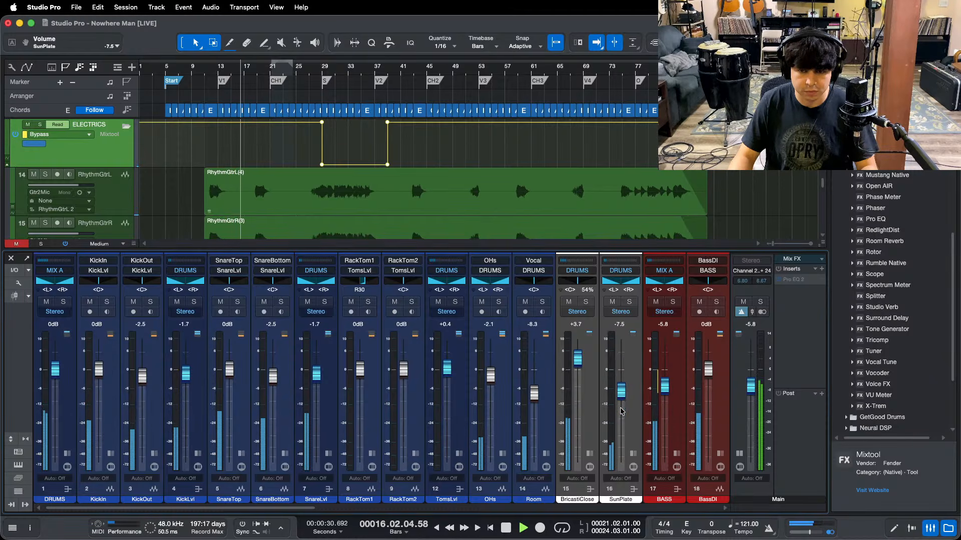
pyautogui.scroll(2, 621, 411)
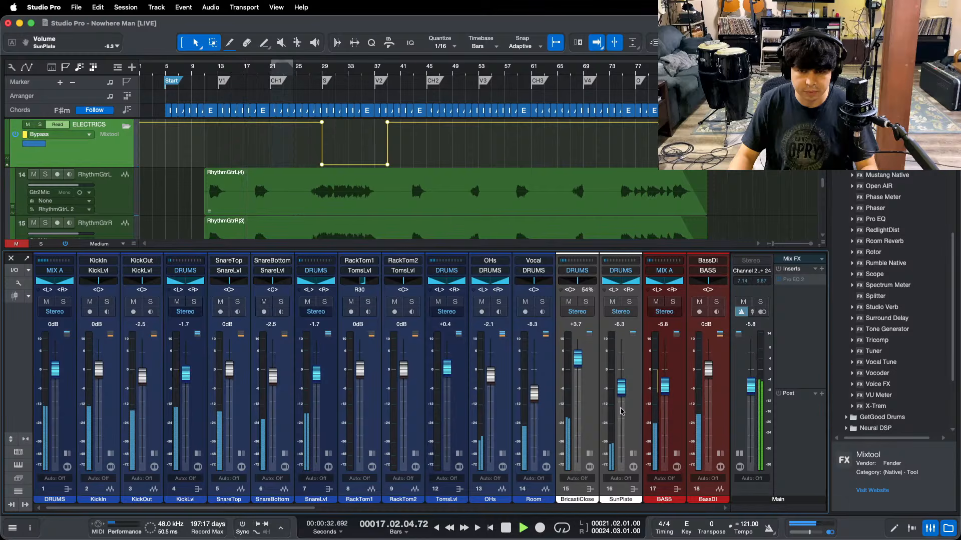
pyautogui.moveTo(257, 509); pyautogui.dragTo(421, 512)
pyautogui.press('space')
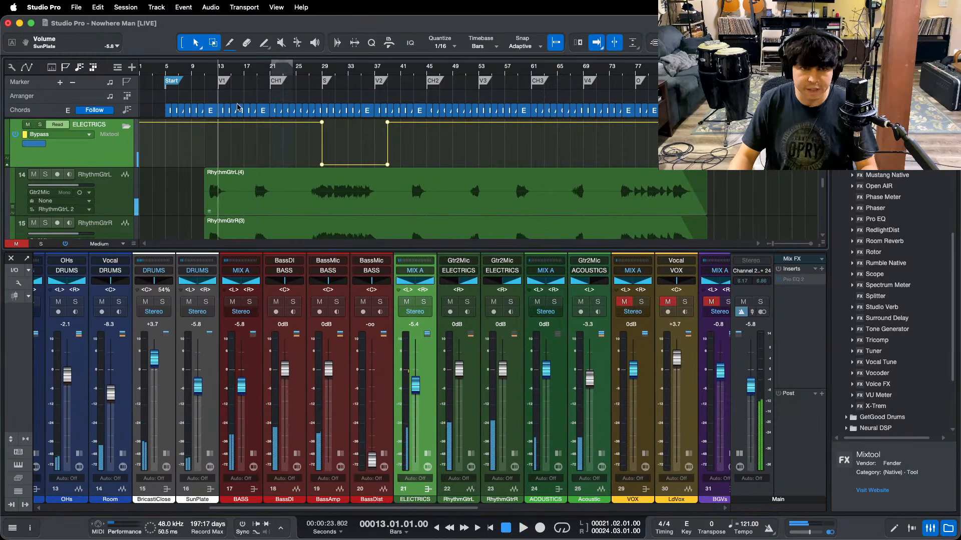
# Step: Raise the BassDist fader from silence and audition the channel in solo from bar 13, then turn solo off
pyautogui.moveTo(375, 460); pyautogui.dragTo(372, 432)
pyautogui.click(379, 302)
pyautogui.press('space')
pyautogui.press('space')
pyautogui.click(376, 303)
# Step: Set the BassDist fader to -19.2 dB while playing verse 1 in context, restarting once from the verse marker
pyautogui.press('space')
pyautogui.scroll(5, 372, 433)
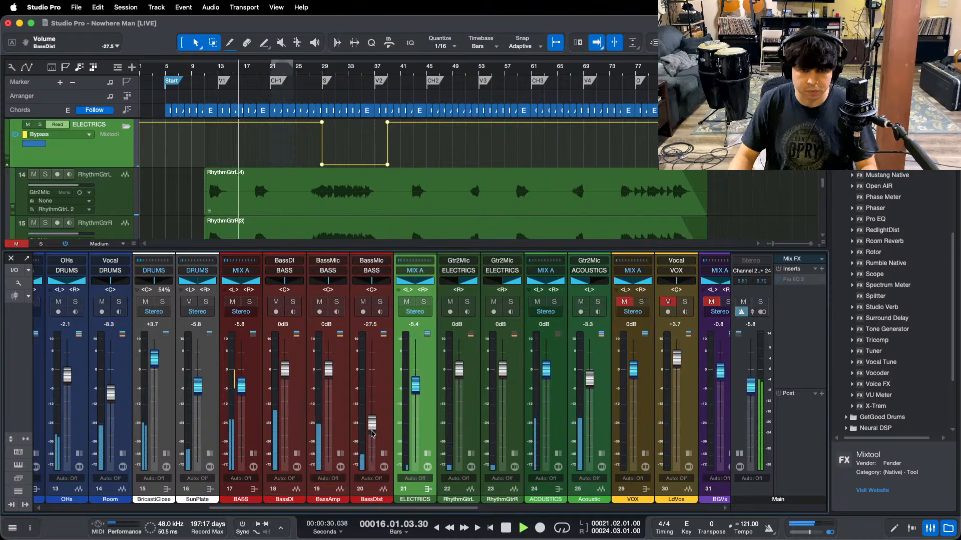
pyautogui.scroll(1, 372, 433)
pyautogui.scroll(3, 372, 434)
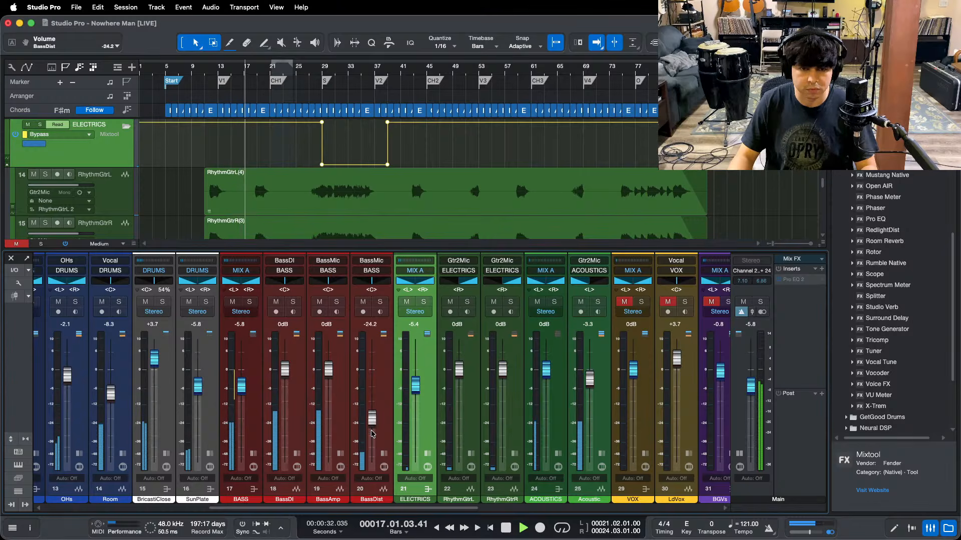
pyautogui.press('b')
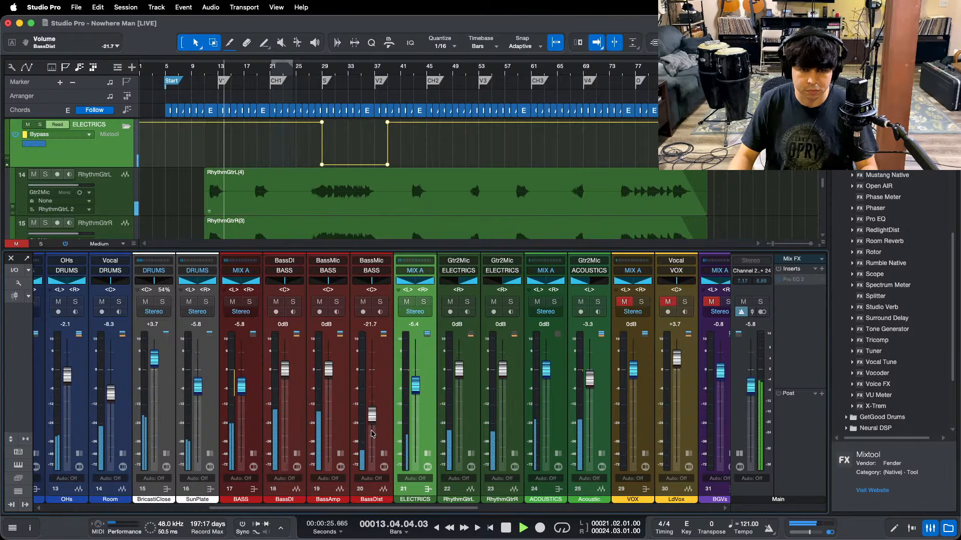
pyautogui.scroll(1, 372, 433)
pyautogui.scroll(1, 371, 434)
pyautogui.scroll(-1, 371, 433)
pyautogui.hscroll(7, 371, 513)
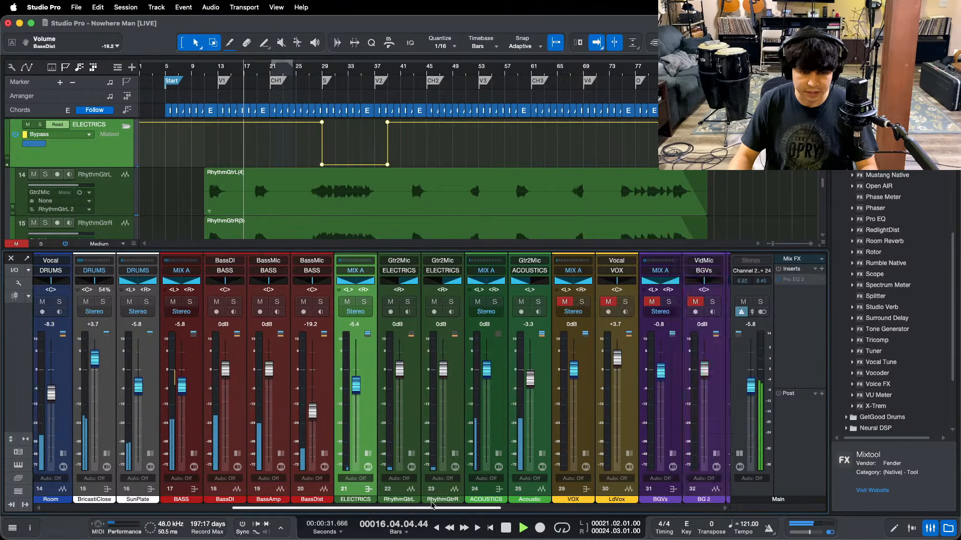
# Step: Unmute the VOX and BGVs buses while playing verse 1 from its marker, and save the song
pyautogui.click(315, 302)
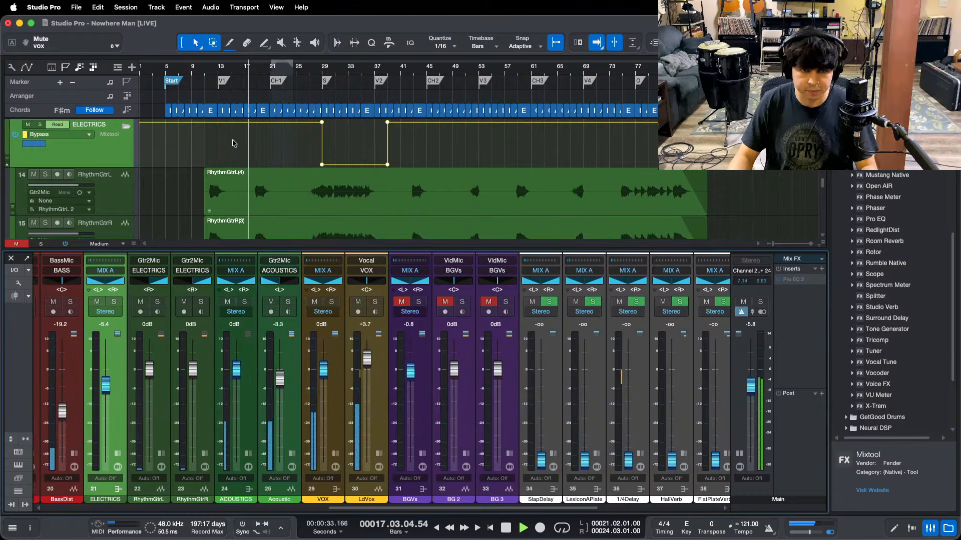
pyautogui.click(217, 69)
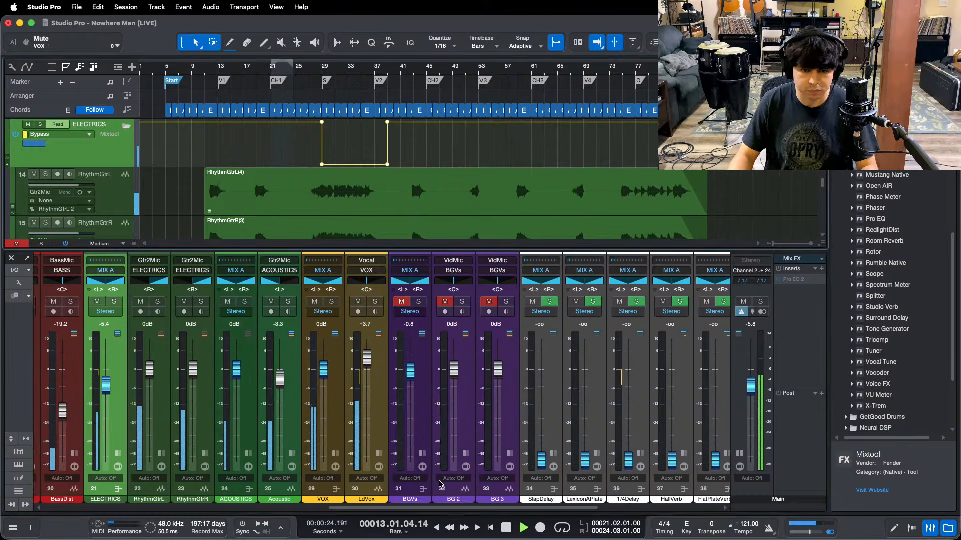
pyautogui.hscroll(-1, 426, 511)
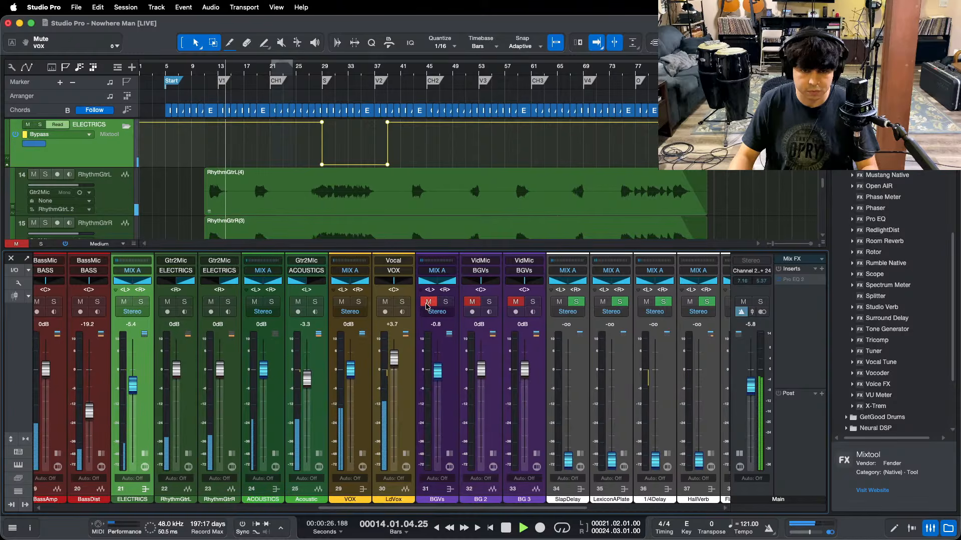
pyautogui.click(428, 302)
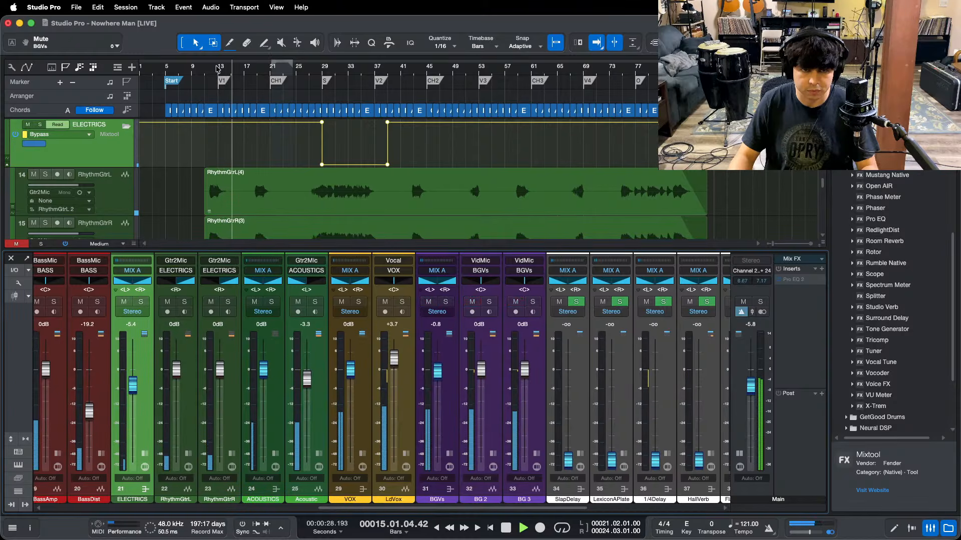
pyautogui.press('super+s')
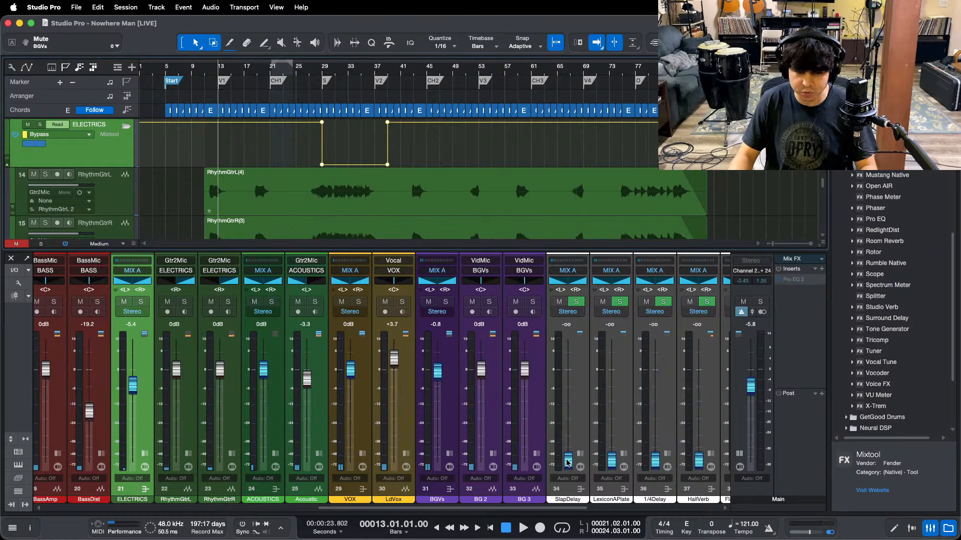
# Step: Raise the SlapDelay fader from silence to -15.8 dB while playing verse 1, restarting once from its marker
pyautogui.press('space')
pyautogui.moveTo(568, 463); pyautogui.dragTo(566, 424)
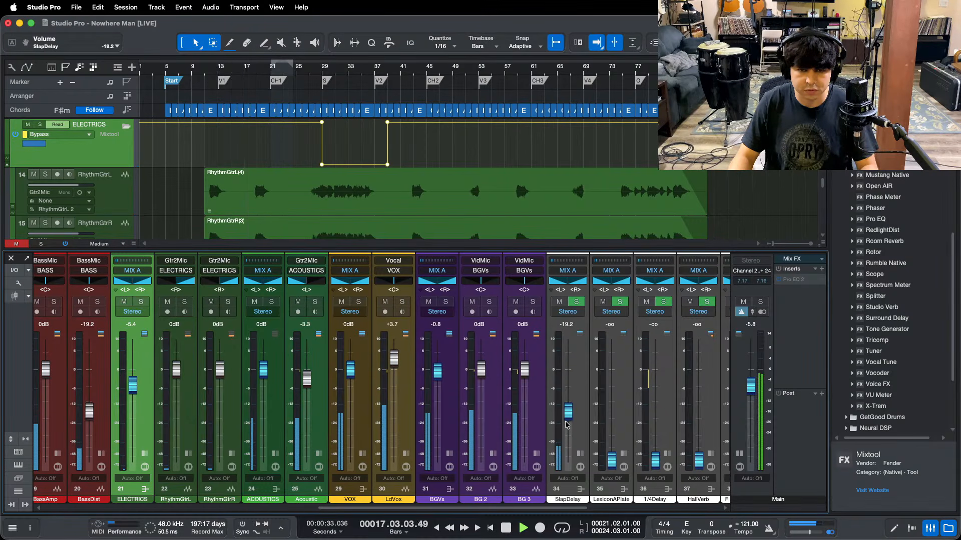
pyautogui.press('b')
pyautogui.scroll(2, 566, 424)
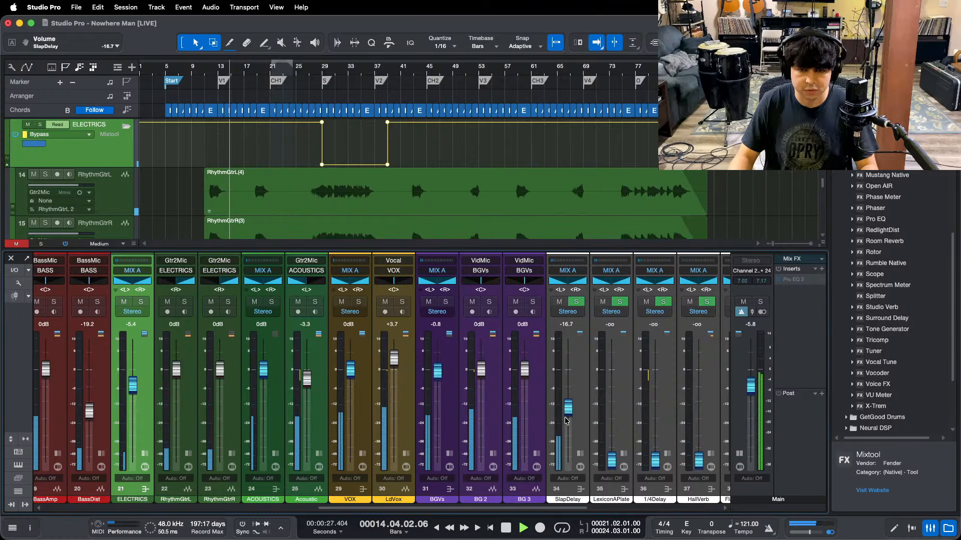
pyautogui.scroll(2, 566, 420)
# Step: Raise the LexiconAPlate fader from silence to -20.8 dB, stop playback and return to the Start marker
pyautogui.moveTo(617, 467); pyautogui.dragTo(609, 411)
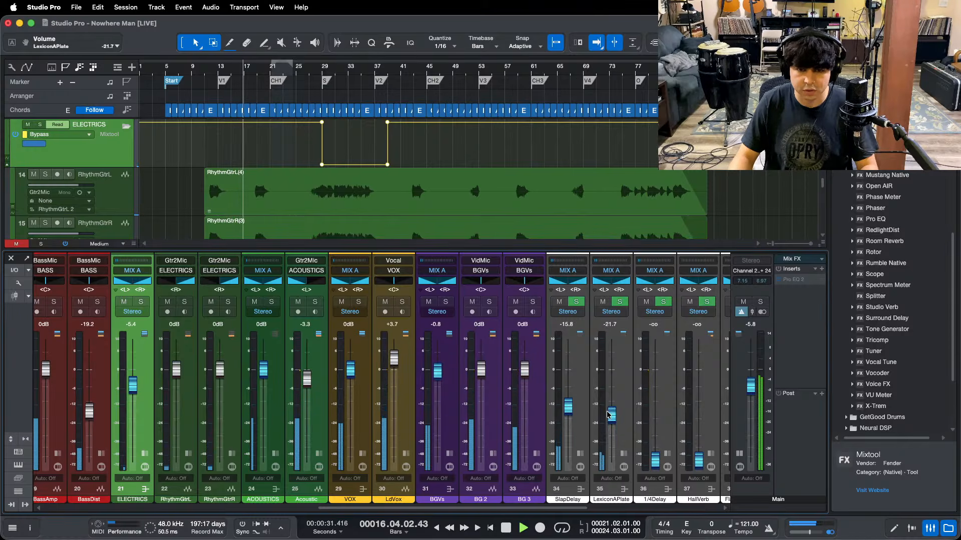
pyautogui.press('space')
pyautogui.click(163, 70)
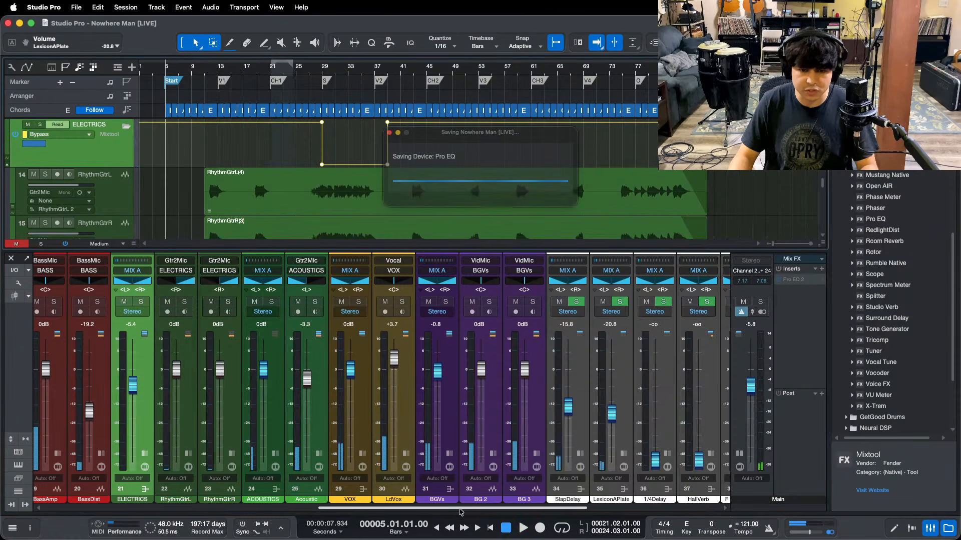
# Step: Audition the Nowhere reference track in solo from the song's start, then stop playback and turn its solo off
pyautogui.hscroll(10, 703, 320)
pyautogui.click(717, 302)
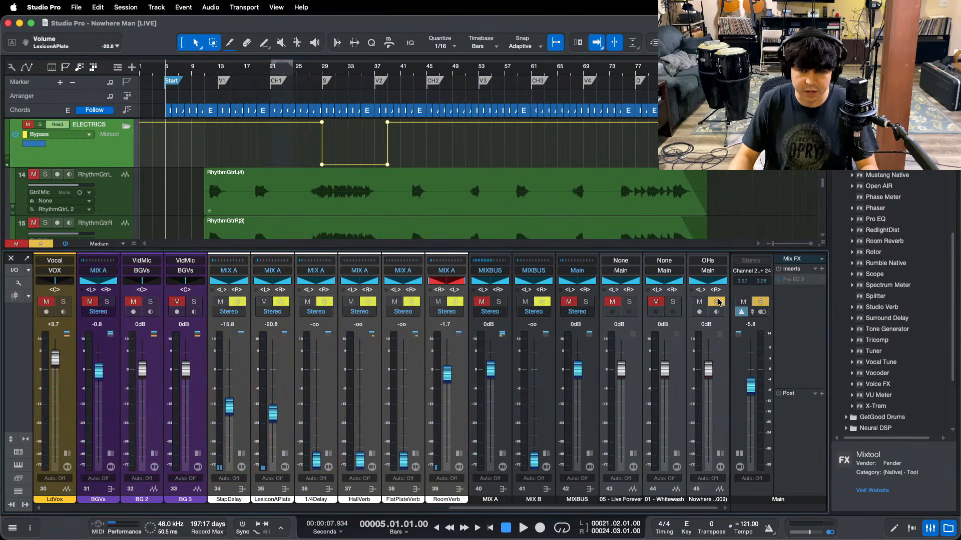
pyautogui.press('space')
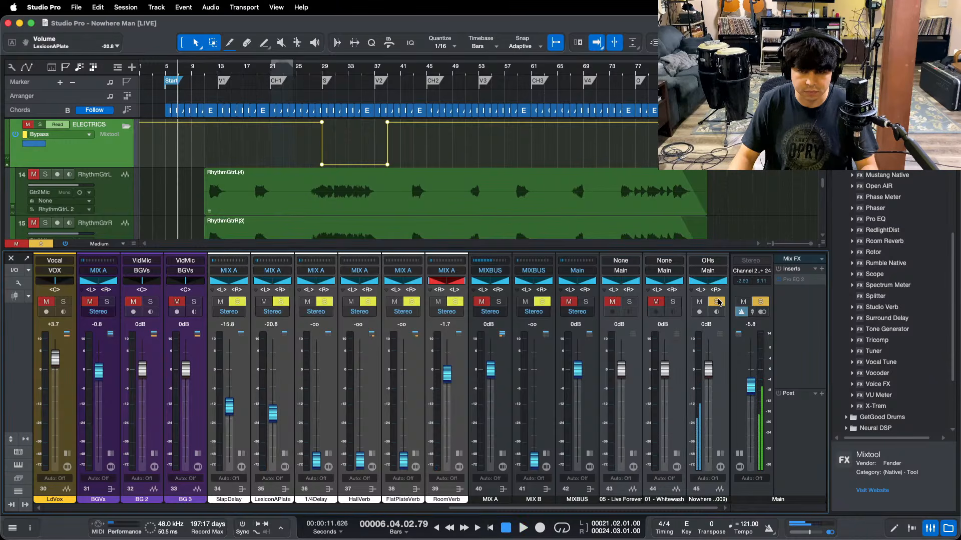
pyautogui.click(718, 302)
pyautogui.press('space')
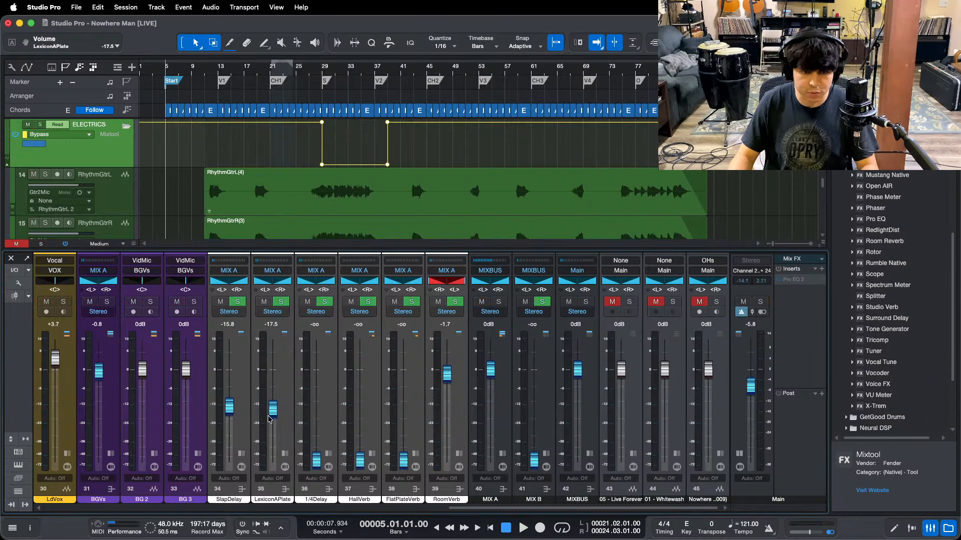
# Step: Set the LexiconAPlate fader to -9.6 dB and SlapDelay to -15.0 dB while playing from the song's start
pyautogui.press('space')
pyautogui.scroll(3, 270, 419)
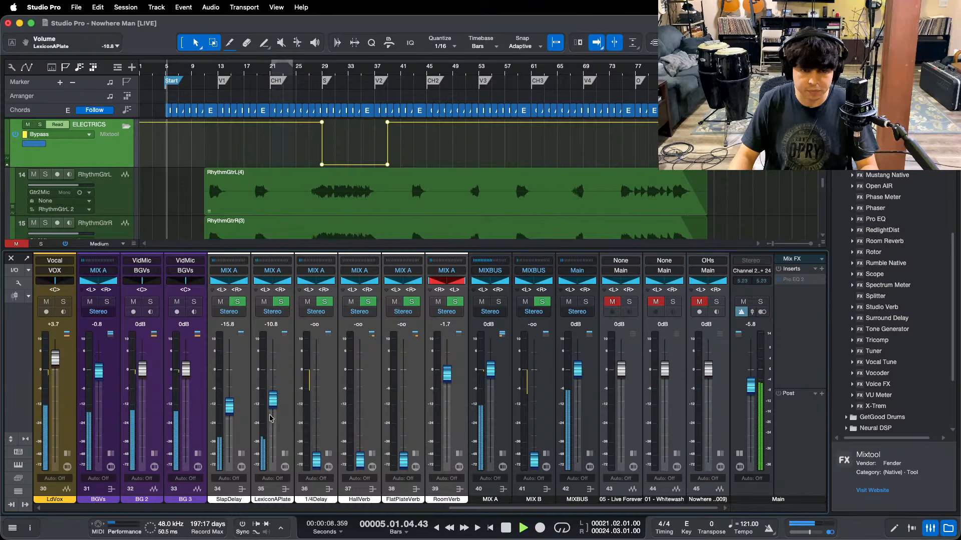
pyautogui.scroll(1, 270, 418)
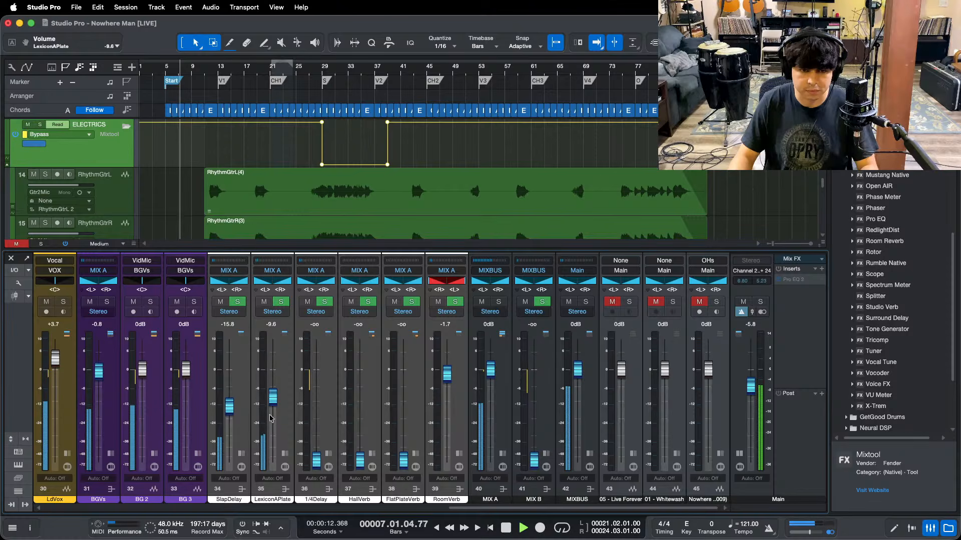
pyautogui.scroll(2, 230, 406)
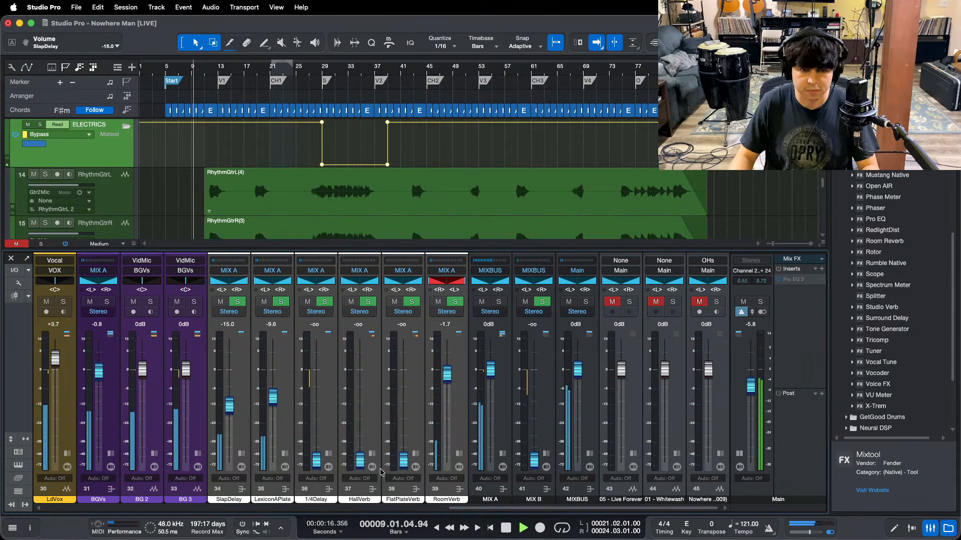
# Step: Raise the SunPlate fader to -5.4 dB during playback
pyautogui.moveTo(526, 510); pyautogui.dragTo(110, 512)
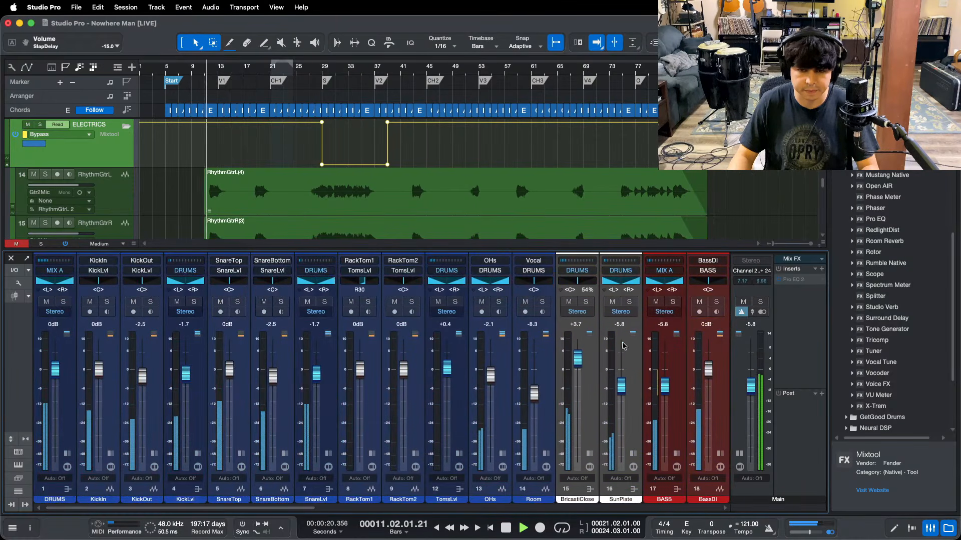
pyautogui.scroll(1, 622, 384)
pyautogui.press('F3')
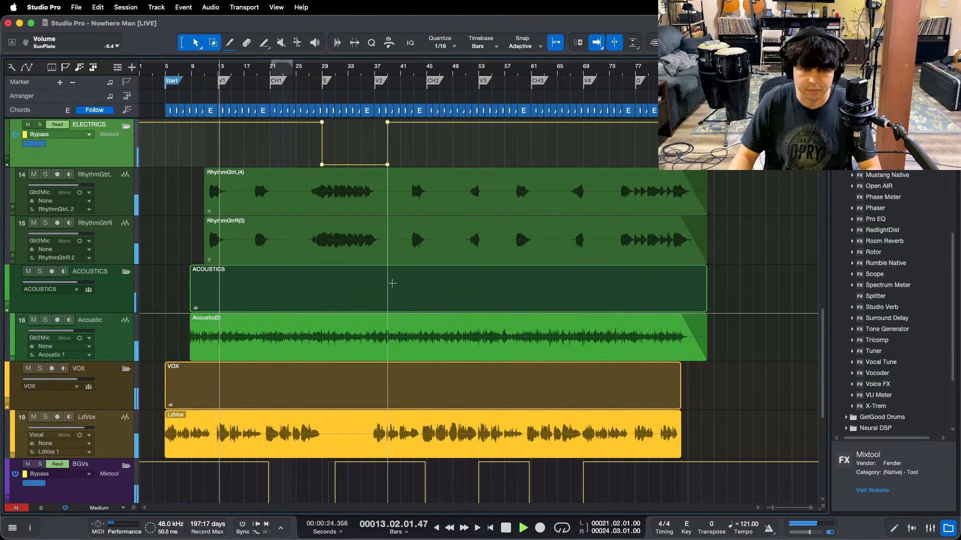
pyautogui.press('F3')
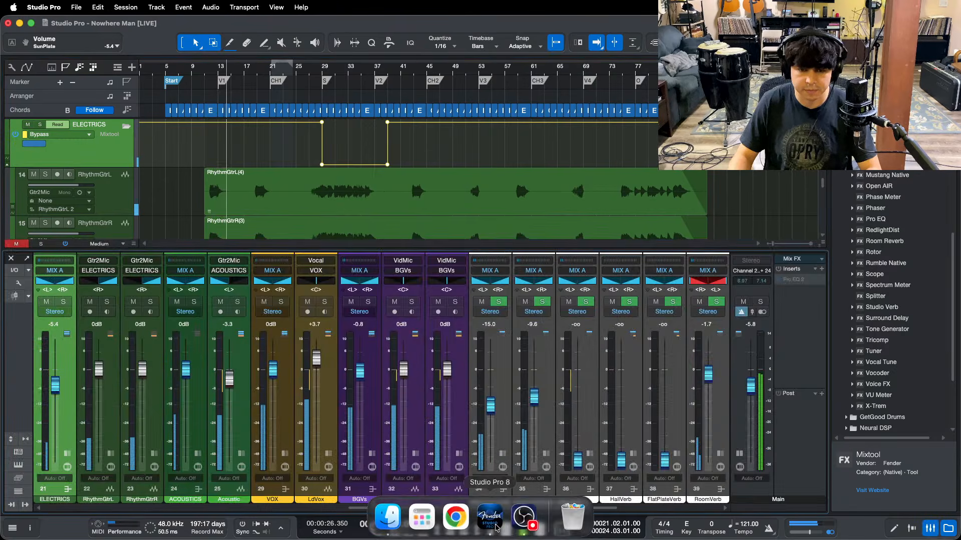
# Step: Switch briefly to OBS and return to Studio Pro while the song plays
pyautogui.click(524, 520)
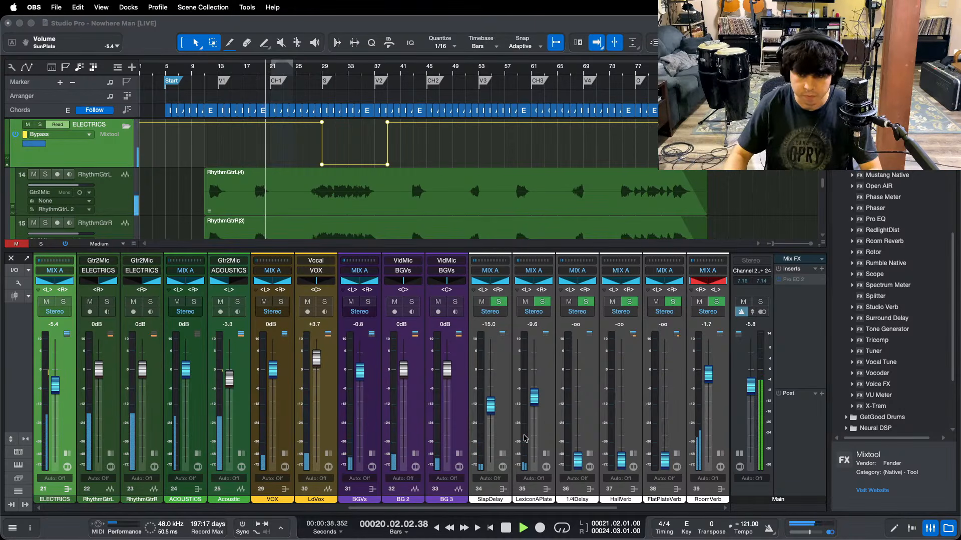
pyautogui.click(812, 456)
# Step: Raise the ELECTRICS fader to -5.0 dB and lower its Mixtool gain to 2.88 dB, then collapse the channel
pyautogui.hscroll(-6, 349, 479)
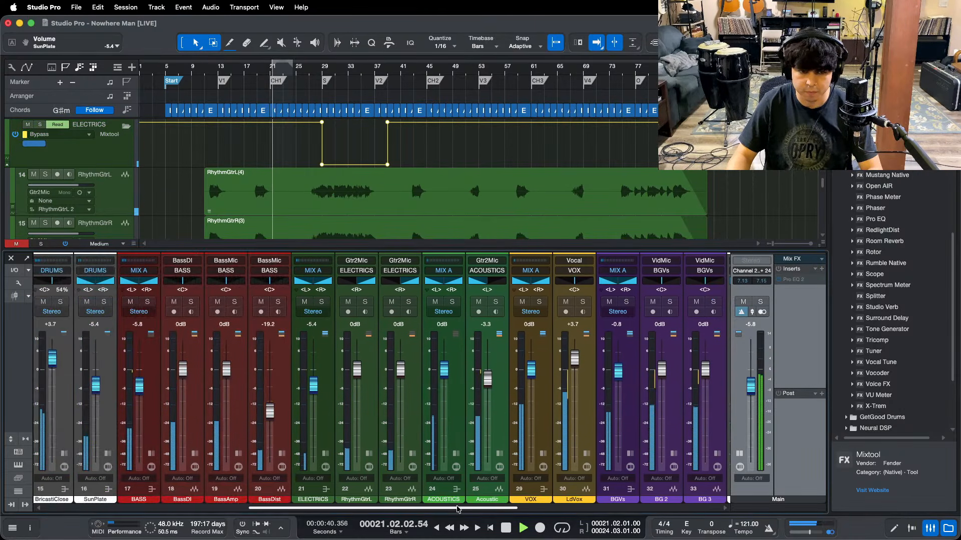
pyautogui.click(326, 489)
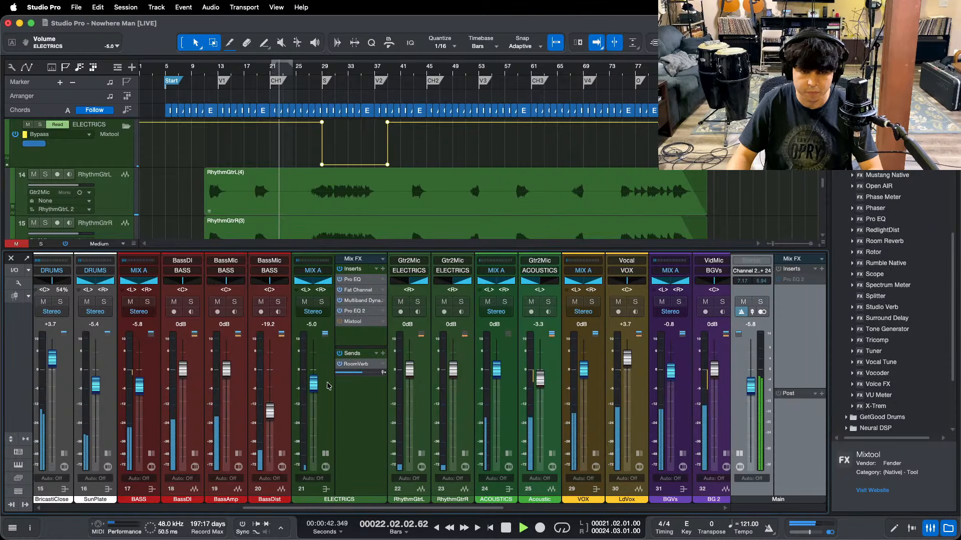
pyautogui.doubleClick(354, 322)
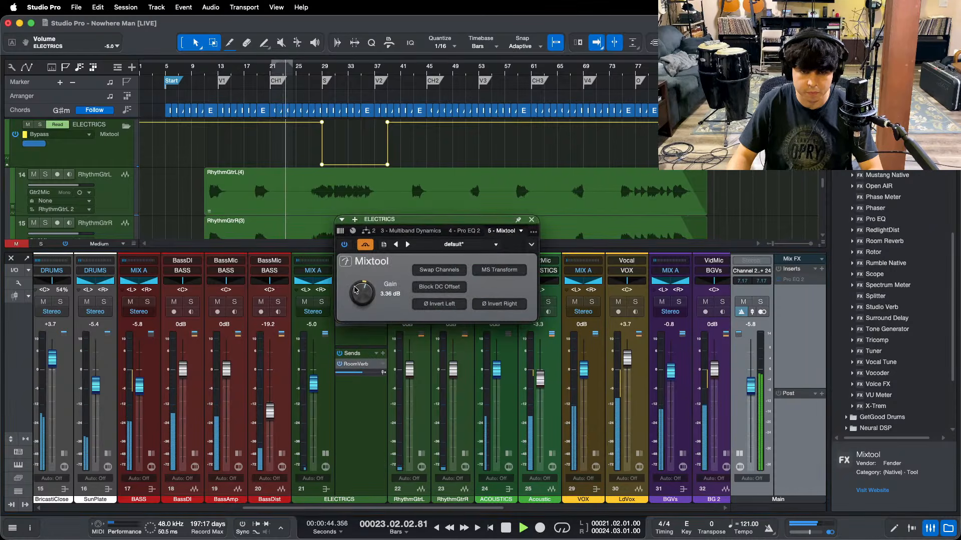
pyautogui.click(532, 219)
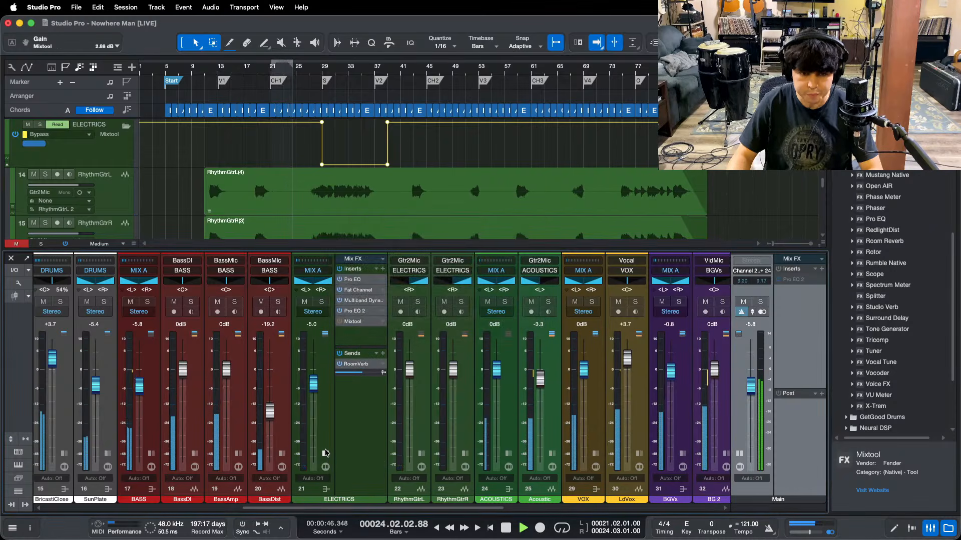
pyautogui.click(326, 489)
pyautogui.moveTo(418, 507); pyautogui.dragTo(535, 506)
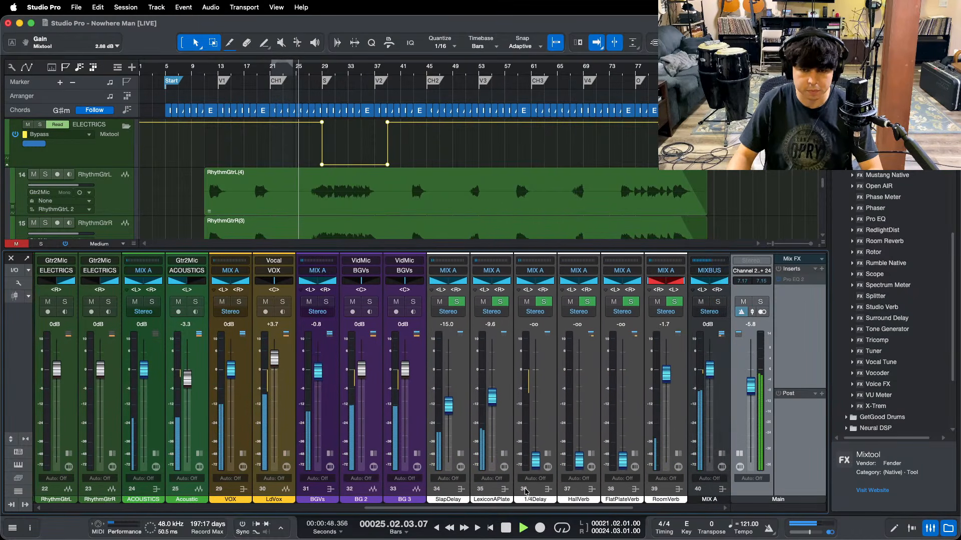
pyautogui.press('F3')
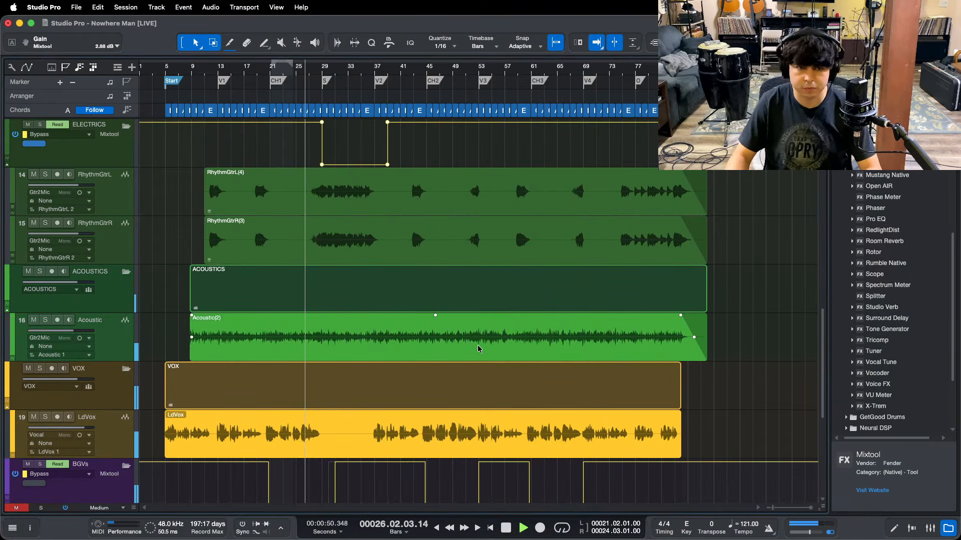
pyautogui.scroll(-2, 398, 347)
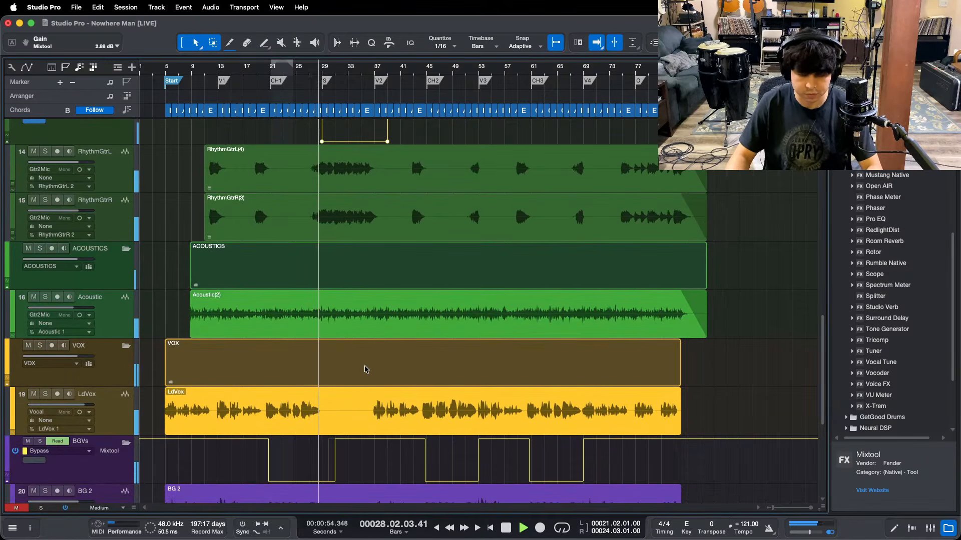
pyautogui.press('F3')
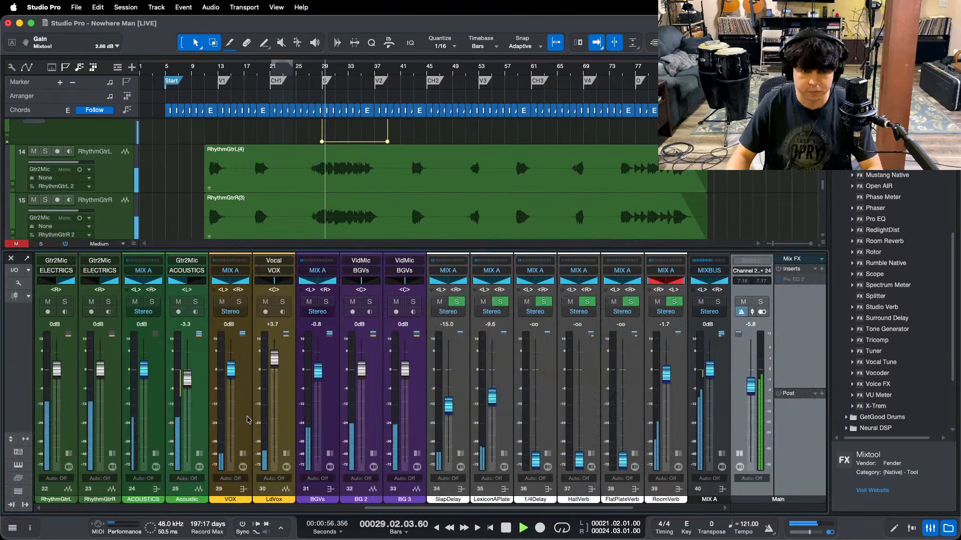
# Step: Raise the gain of the Mixtool on the ELECTRICS bus to 3.36 dB during the solo, then collapse the channel
pyautogui.moveTo(532, 506); pyautogui.dragTo(437, 506)
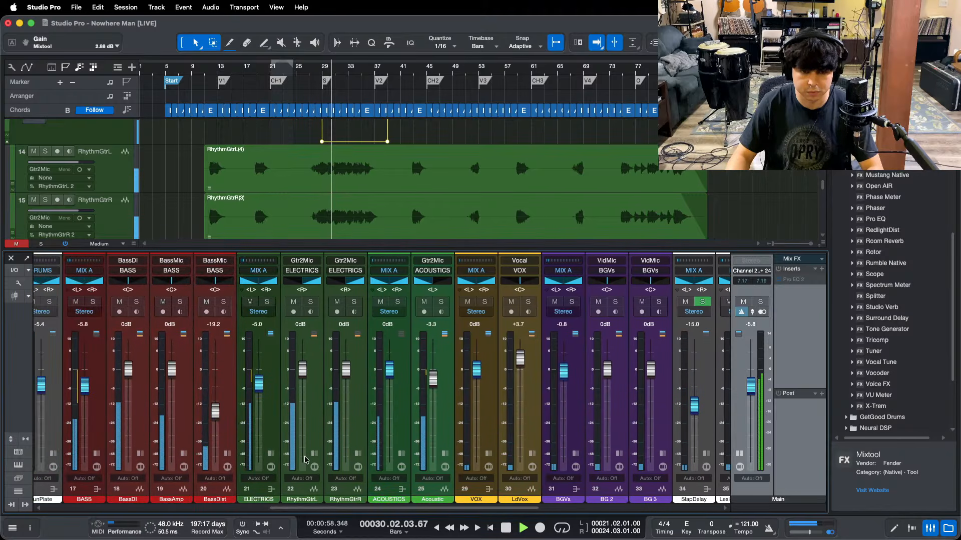
pyautogui.click(273, 454)
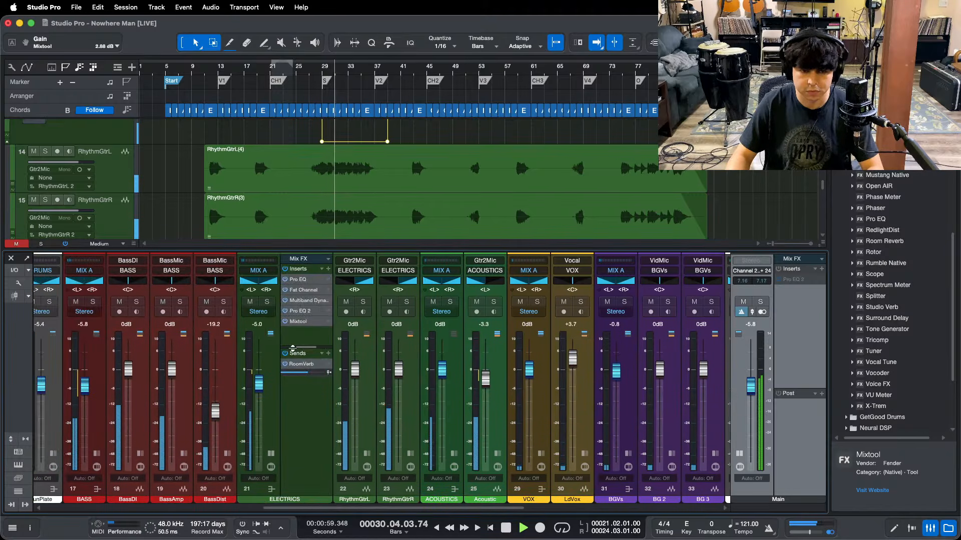
pyautogui.click(299, 321)
pyautogui.click(299, 321)
pyautogui.click(271, 454)
pyautogui.press('F3')
pyautogui.press('F3')
# Step: Try an HMF gain of 2.88 dB in KickLvl's Pro EQ during playback, then stop and undo the change
pyautogui.moveTo(315, 509); pyautogui.dragTo(90, 508)
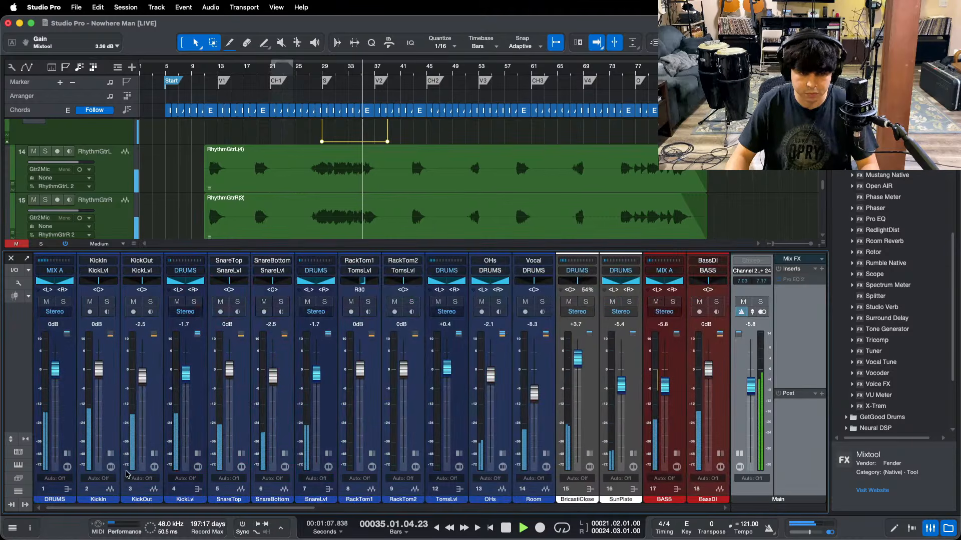
pyautogui.click(198, 453)
pyautogui.click(233, 300)
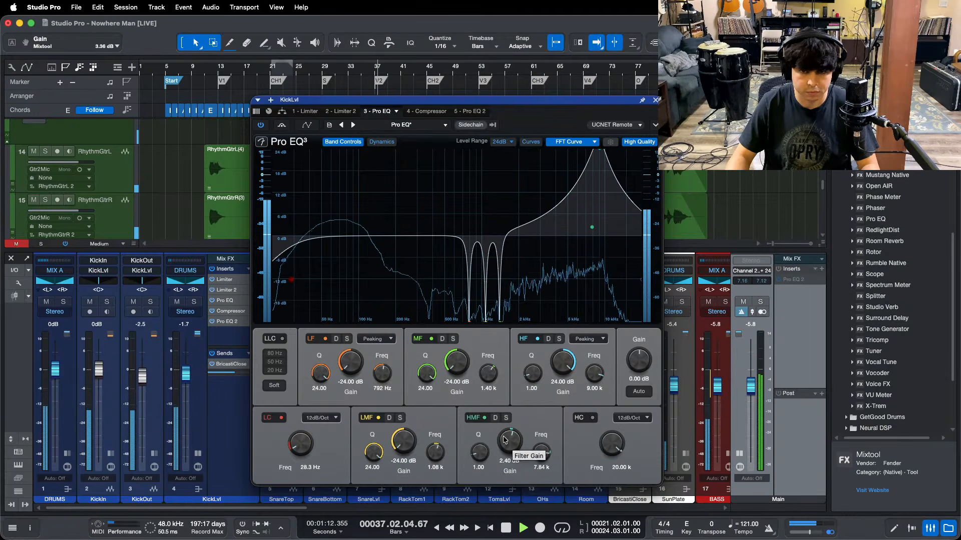
pyautogui.scroll(2, 504, 440)
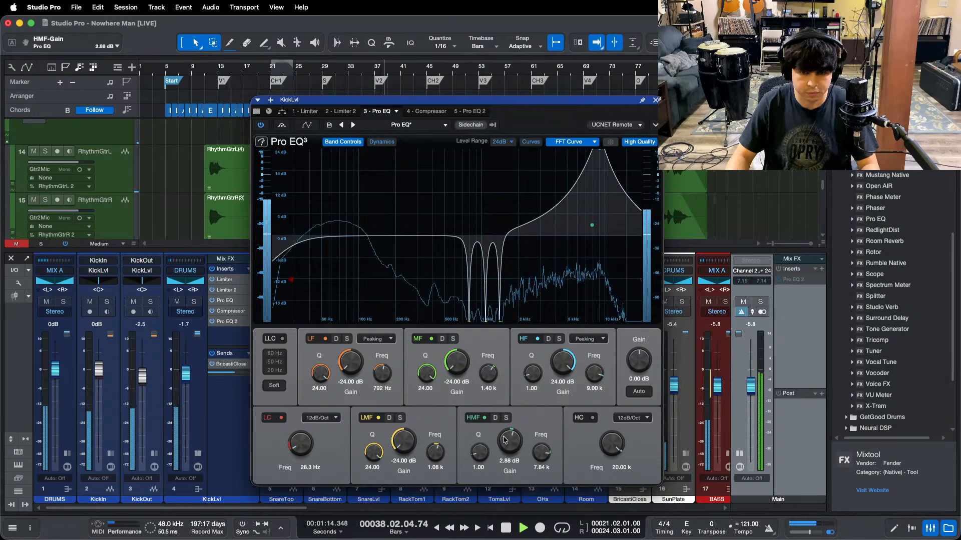
pyautogui.scroll(-2, 506, 441)
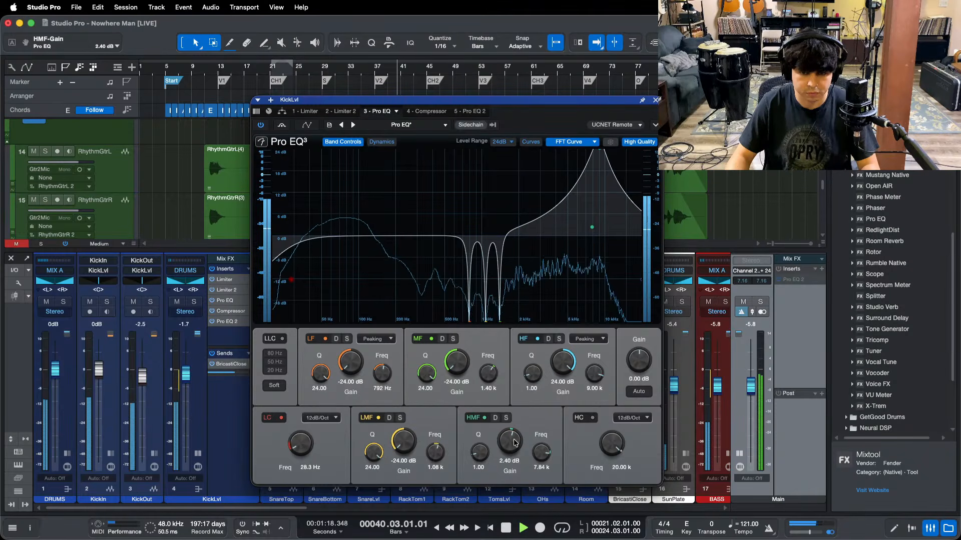
pyautogui.scroll(2, 514, 442)
pyautogui.press('space')
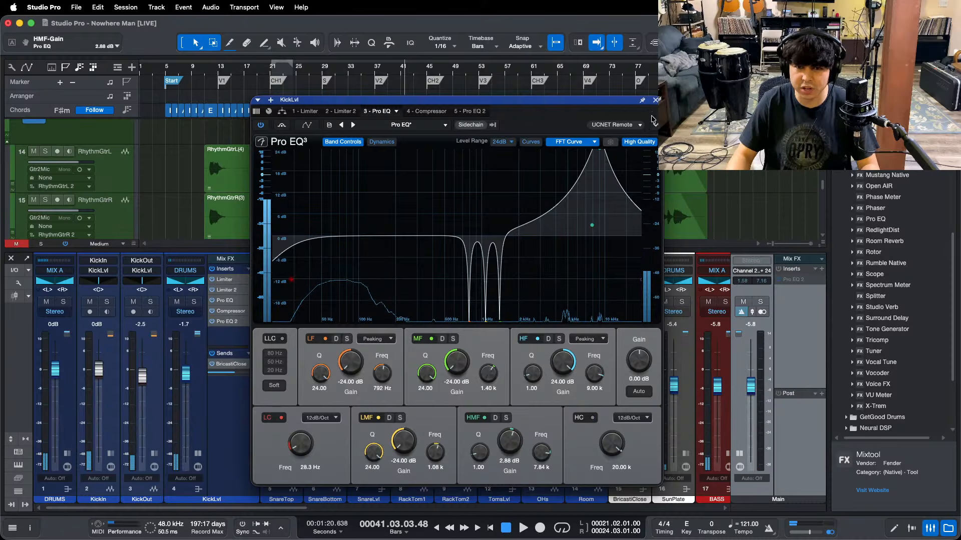
pyautogui.press('super+z')
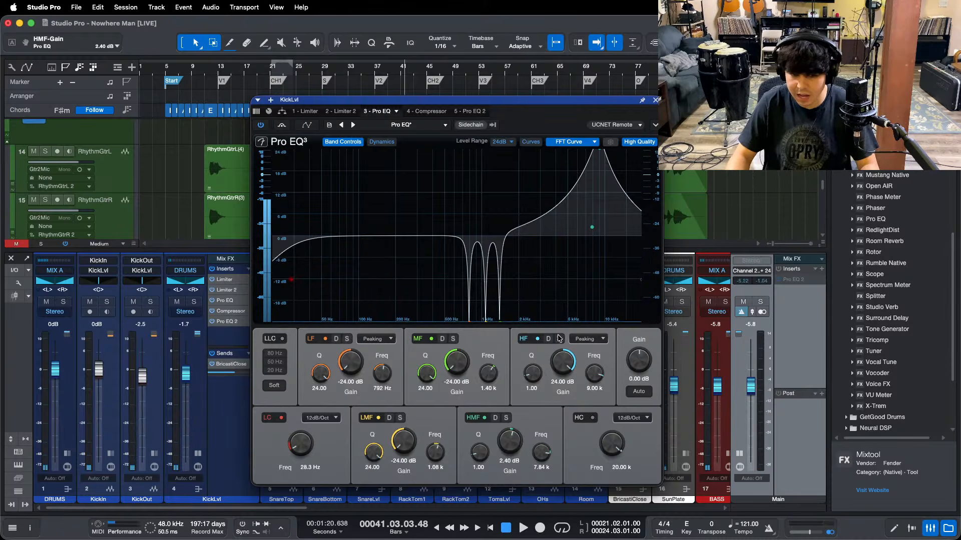
# Step: Close KickLvl's Pro EQ, collapse that channel, and insert a Limiter after Tape on the MIX A bus
pyautogui.click(656, 100)
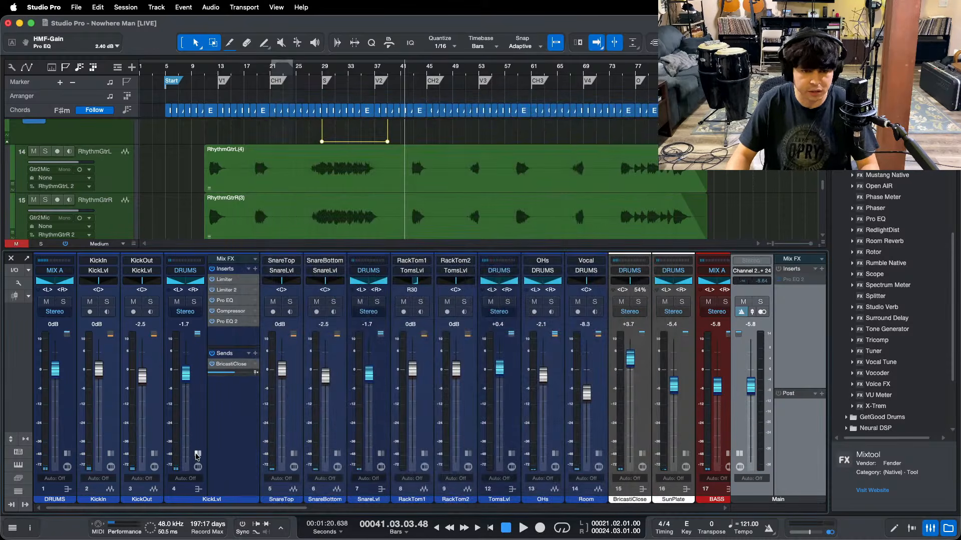
pyautogui.click(198, 489)
pyautogui.moveTo(216, 511); pyautogui.dragTo(619, 511)
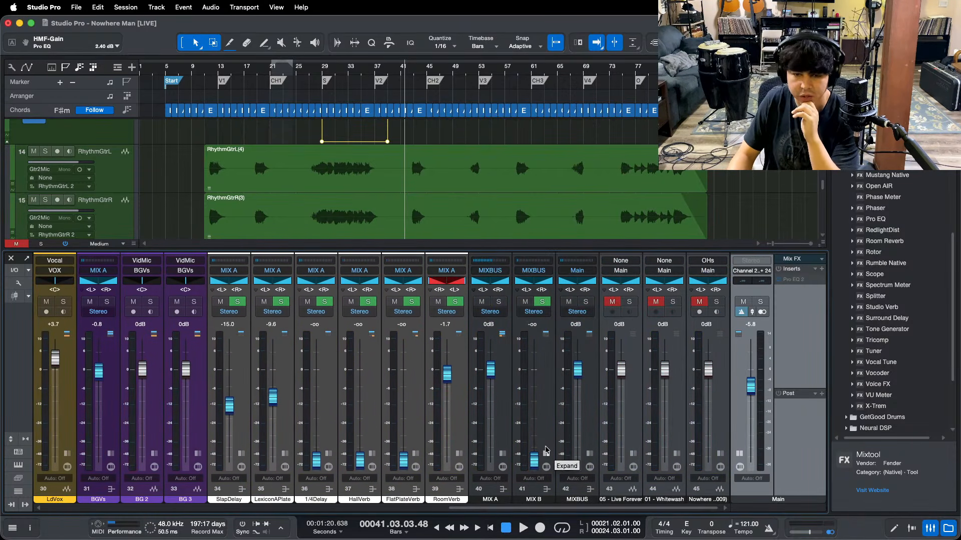
pyautogui.click(503, 456)
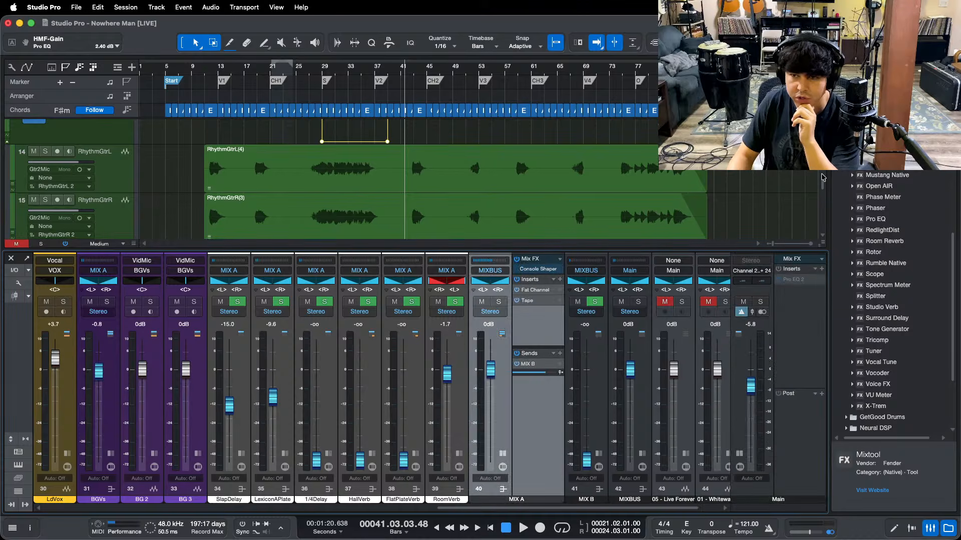
pyautogui.moveTo(880, 153); pyautogui.dragTo(526, 310)
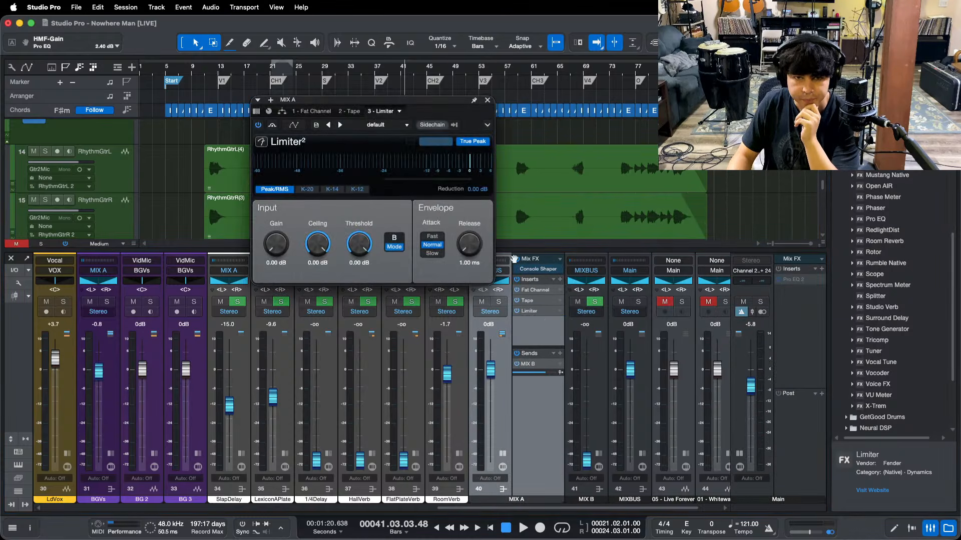
pyautogui.click(431, 87)
pyautogui.moveTo(464, 126); pyautogui.dragTo(526, 255)
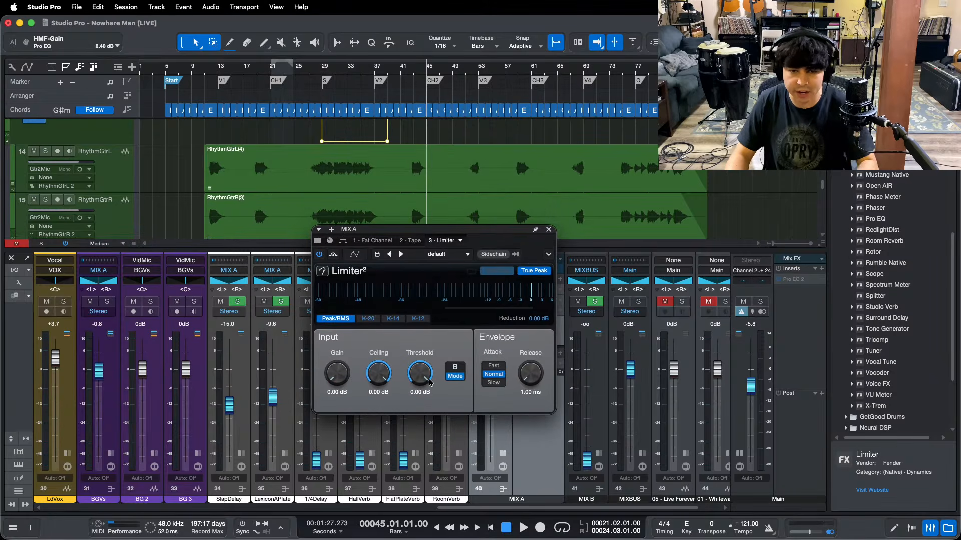
# Step: Turn off True Peak in MIX A's Limiter, leaving Soft Clip on, and set its ceiling to -5.00 dB while playing from bar 69
pyautogui.click(584, 71)
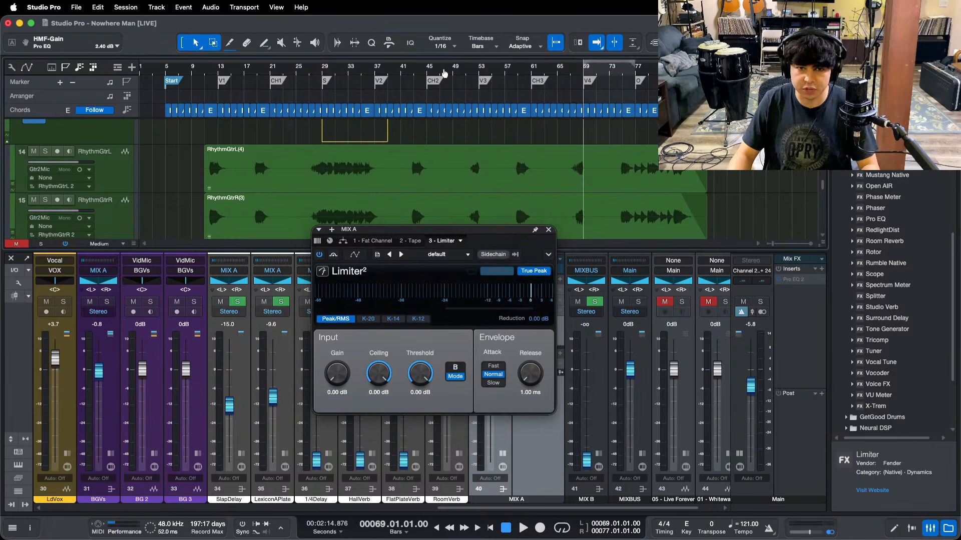
pyautogui.press('space')
pyautogui.click(534, 271)
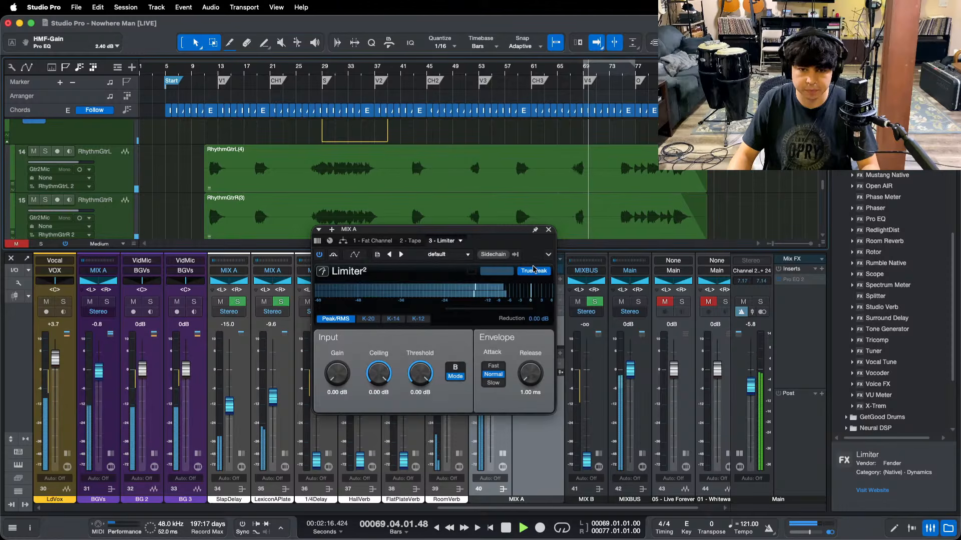
pyautogui.moveTo(379, 373); pyautogui.dragTo(379, 391)
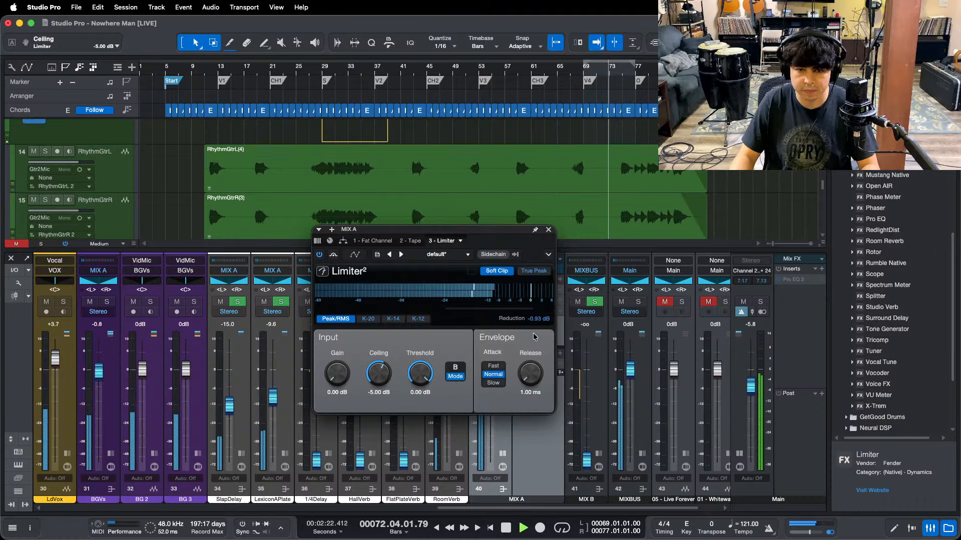
pyautogui.press('space')
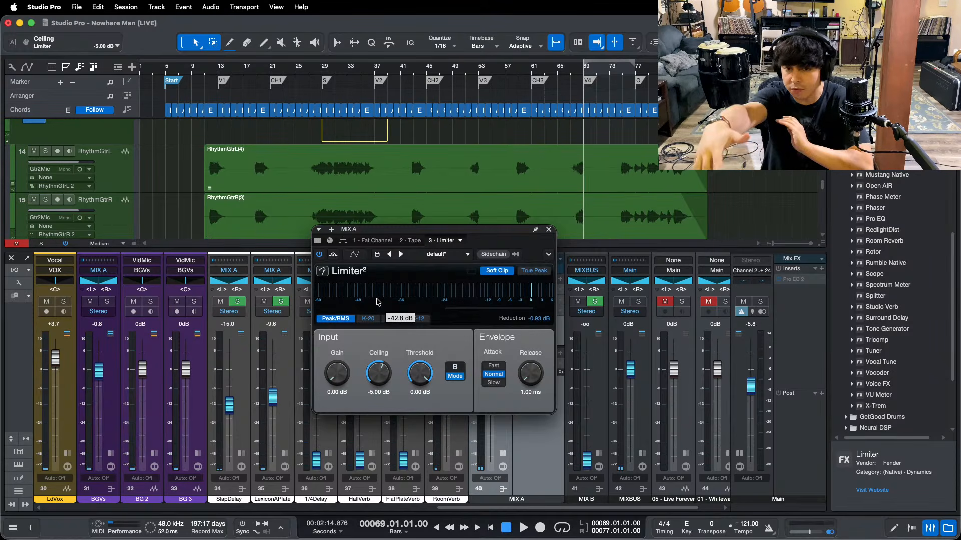
# Step: Replay the section from bar 69 through the Limiter and switch briefly to OBS and back
pyautogui.press('space')
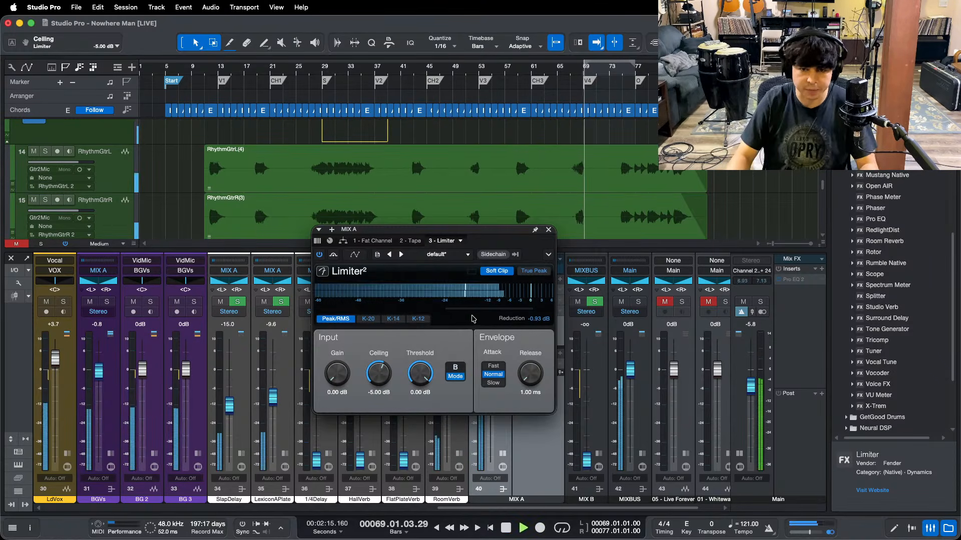
pyautogui.click(535, 520)
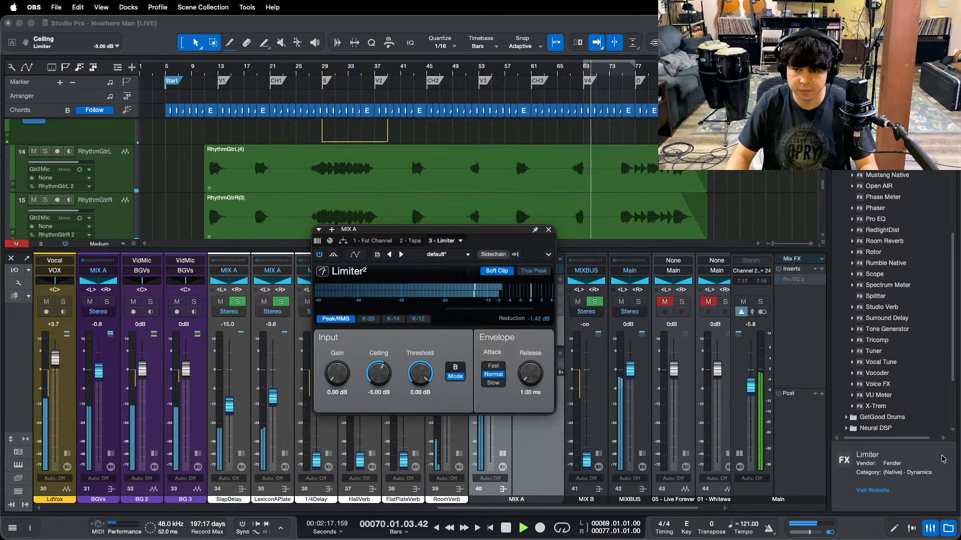
pyautogui.click(929, 485)
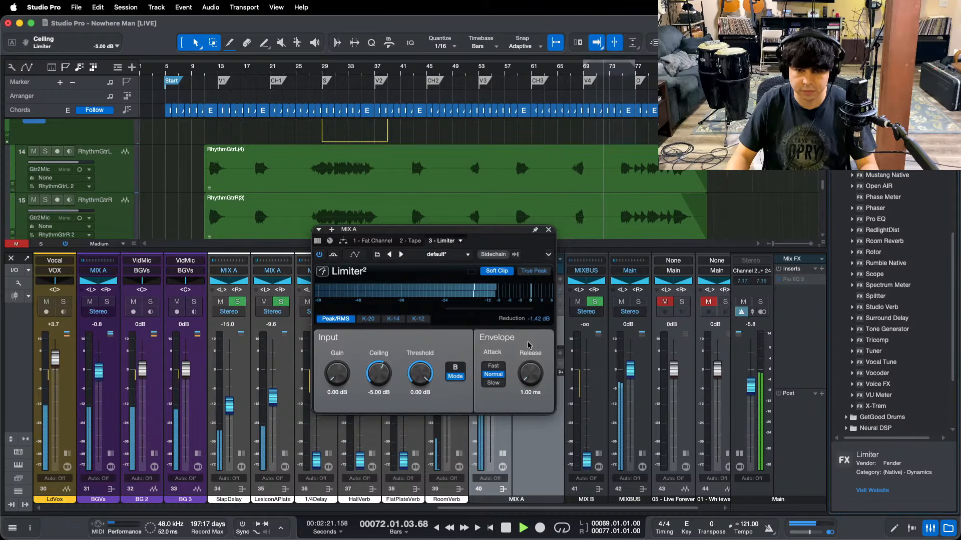
# Step: Close the Limiter and open MIX B's Fat Channel to check the compressor's gain reduction during playback
pyautogui.click(548, 230)
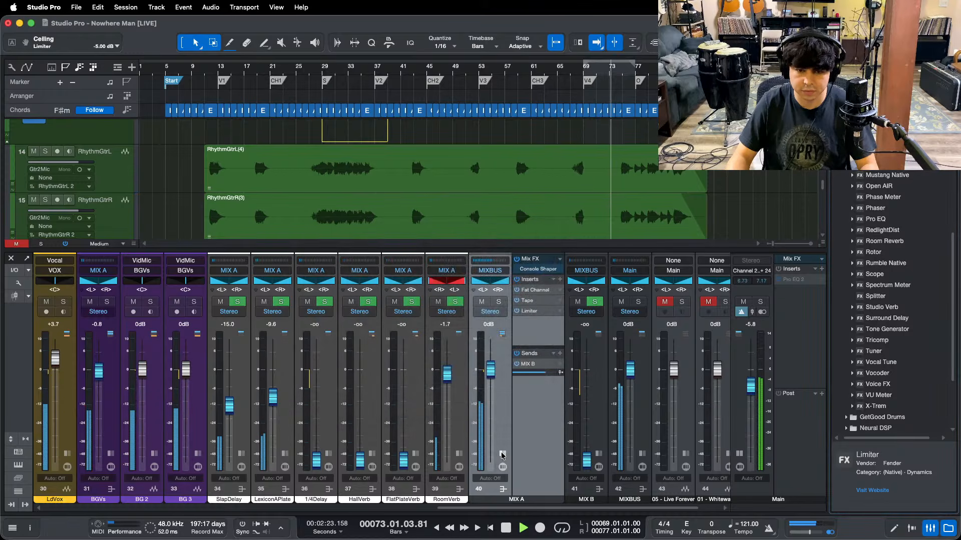
pyautogui.click(502, 455)
pyautogui.click(546, 454)
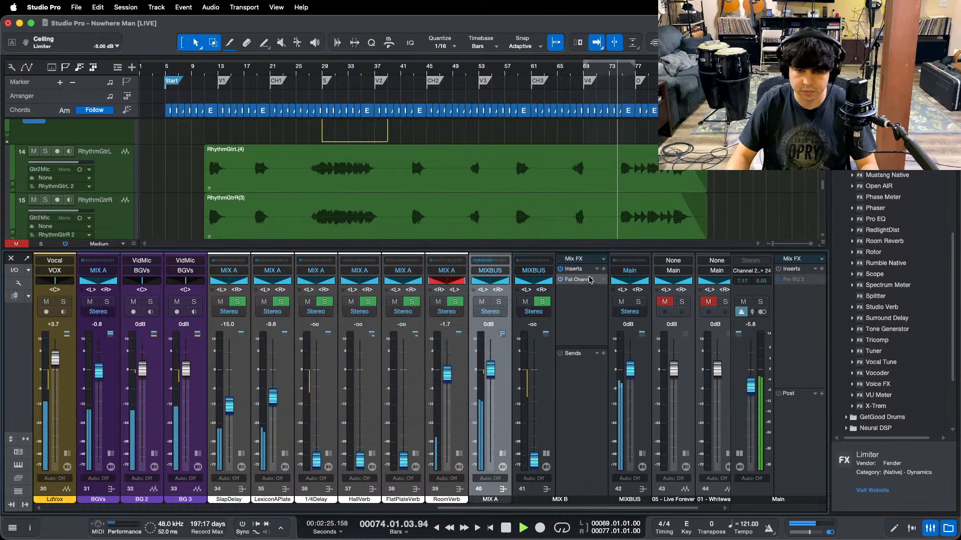
pyautogui.click(584, 279)
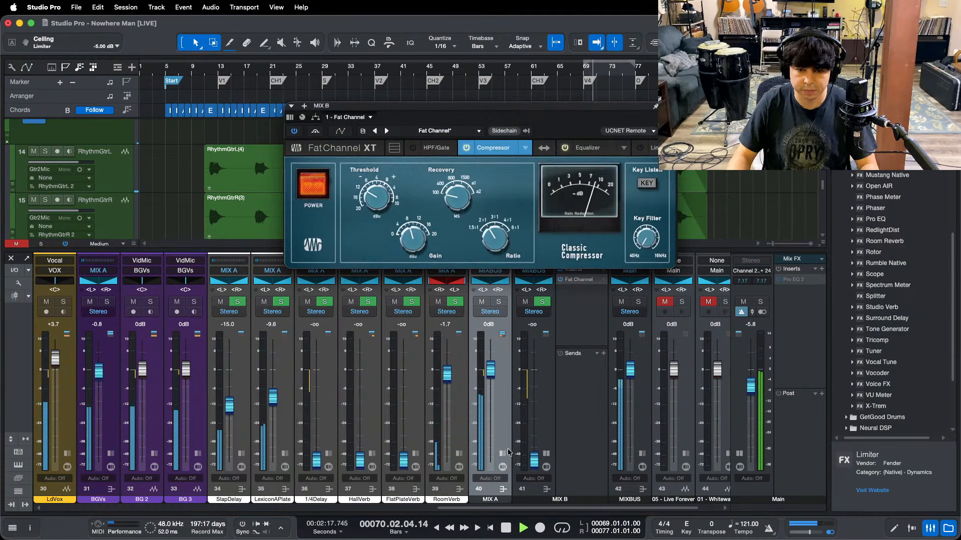
pyautogui.press('space')
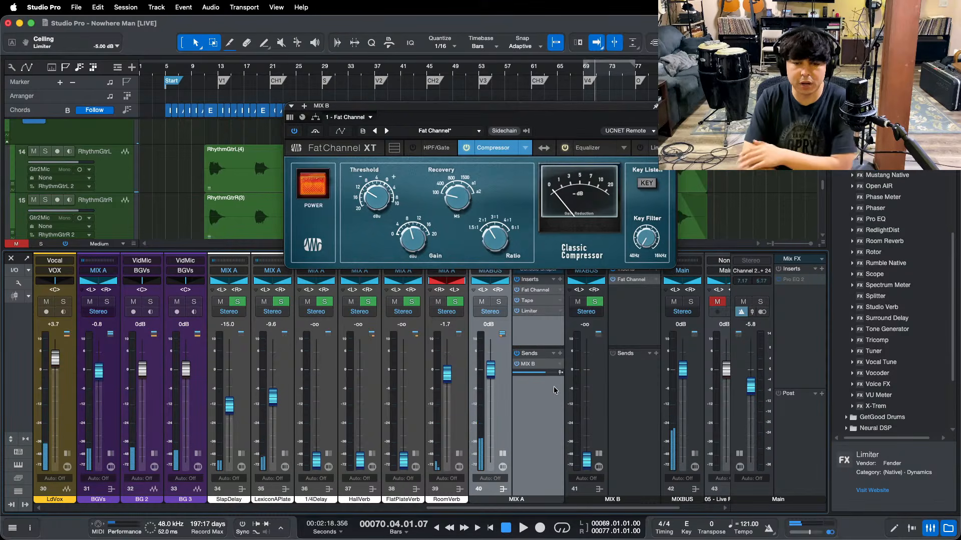
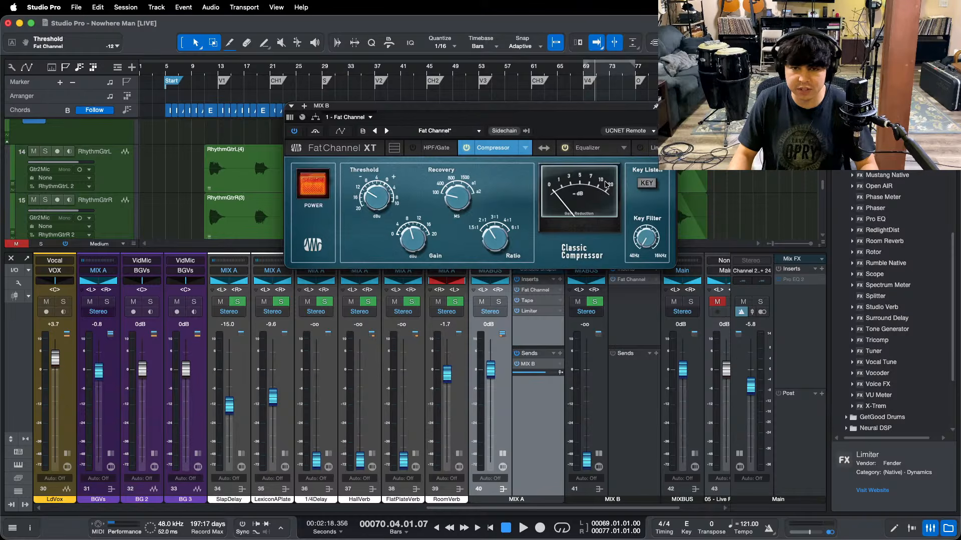
pyautogui.press('space')
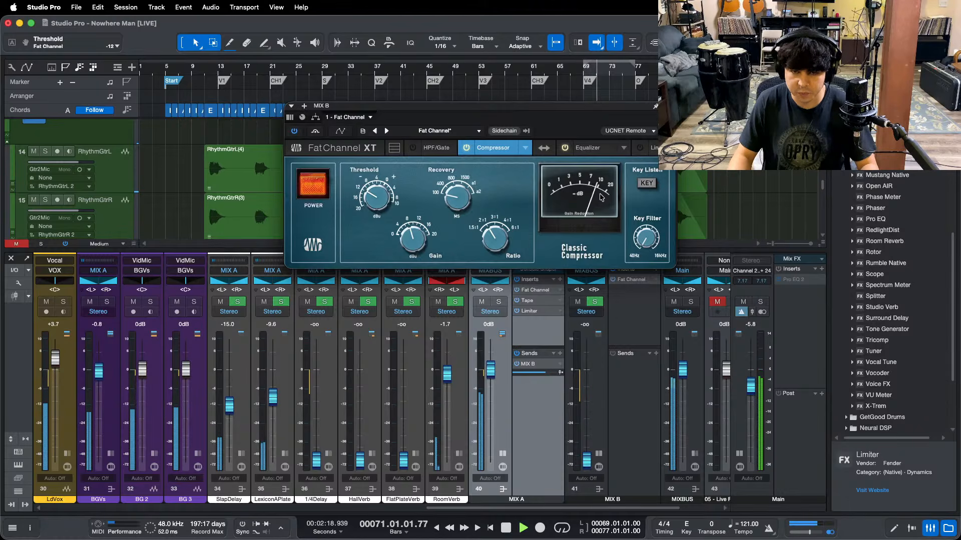
pyautogui.press('space')
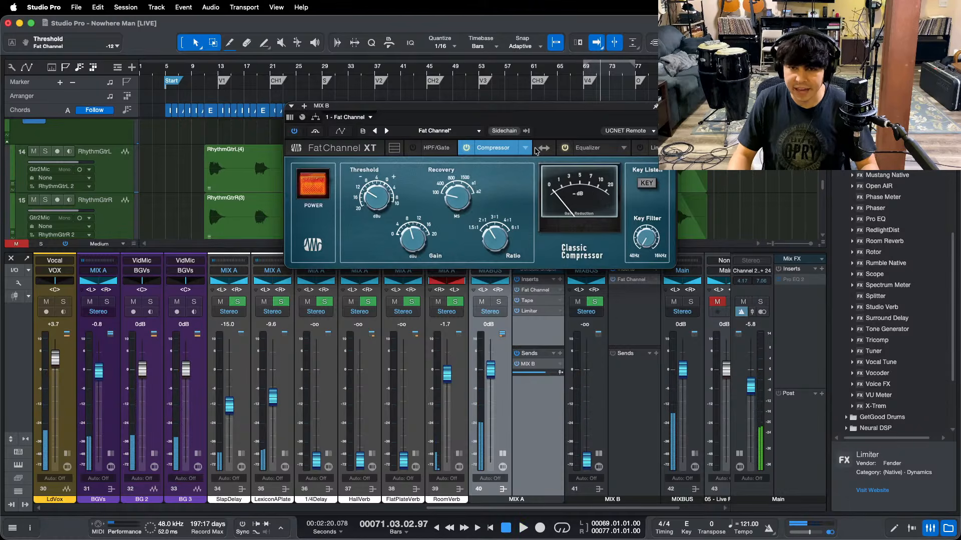
# Step: Review the Equalizer in MIX B's Fat Channel, then close it and collapse the MIX A and MIX B channels
pyautogui.click(588, 148)
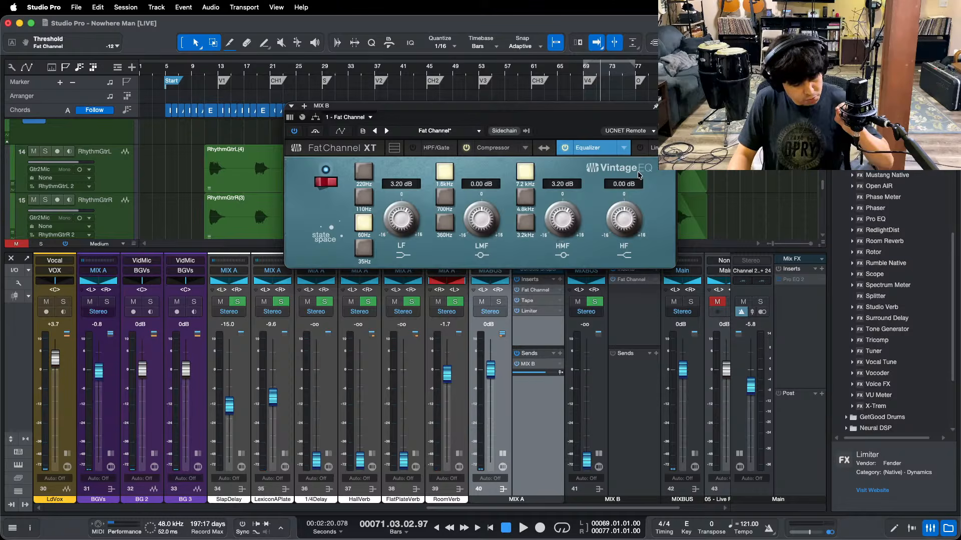
pyautogui.click(668, 106)
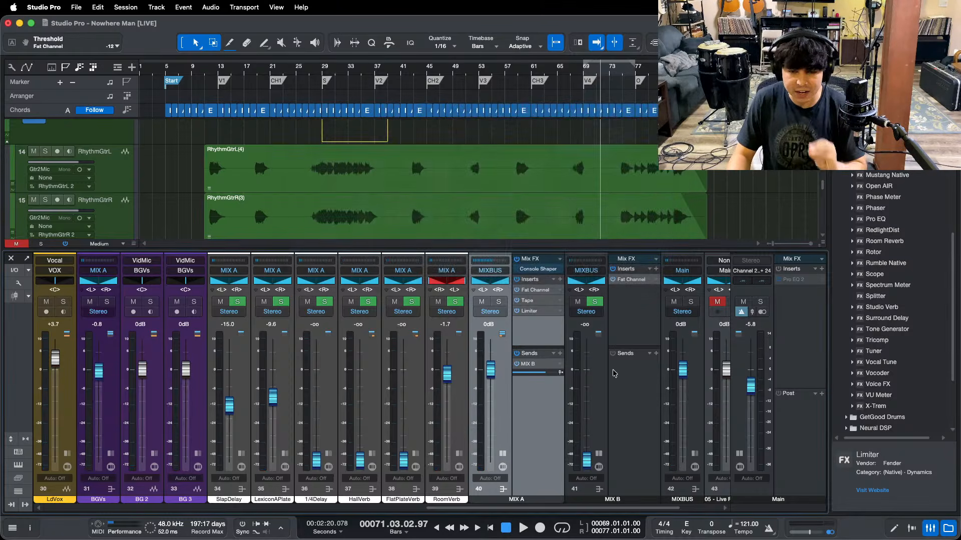
pyautogui.click(502, 454)
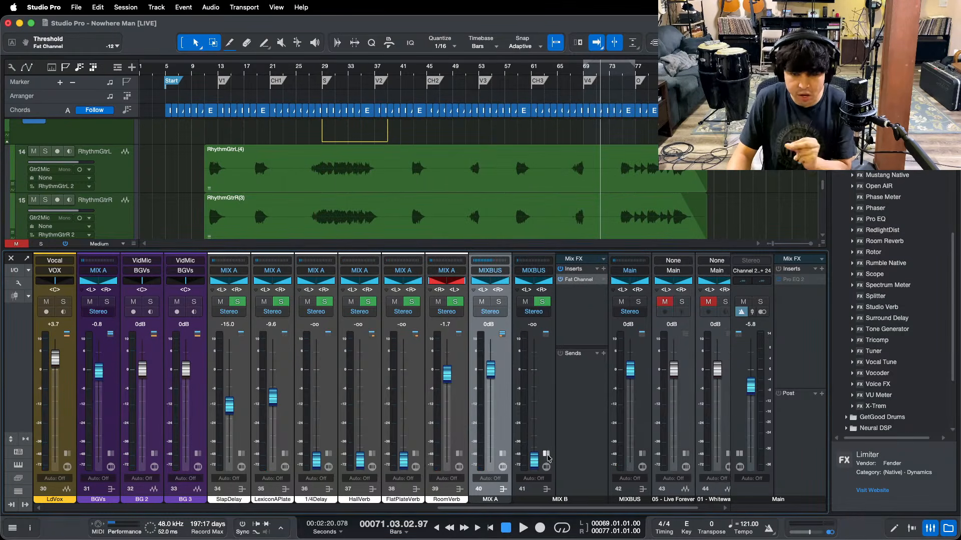
pyautogui.click(547, 455)
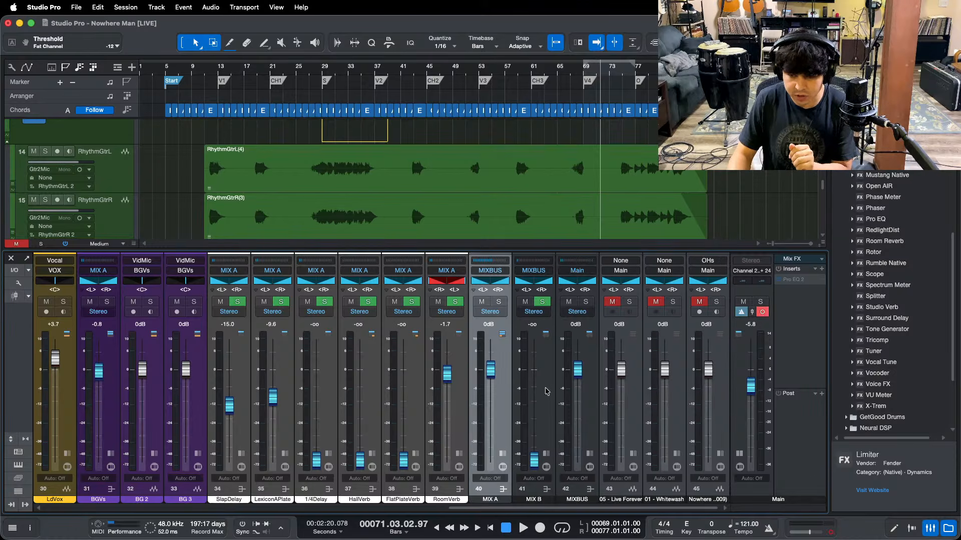
# Step: Replay the section from bar 69 and bring the MIX B fader up to -30.8 dB
pyautogui.press('space')
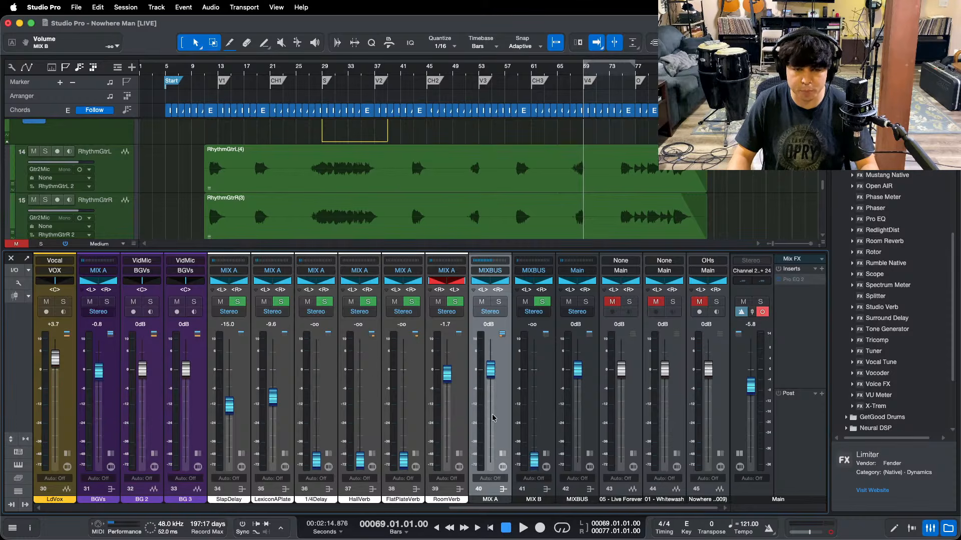
pyautogui.press('space')
pyautogui.moveTo(533, 459); pyautogui.dragTo(536, 439)
pyautogui.scroll(4, 535, 438)
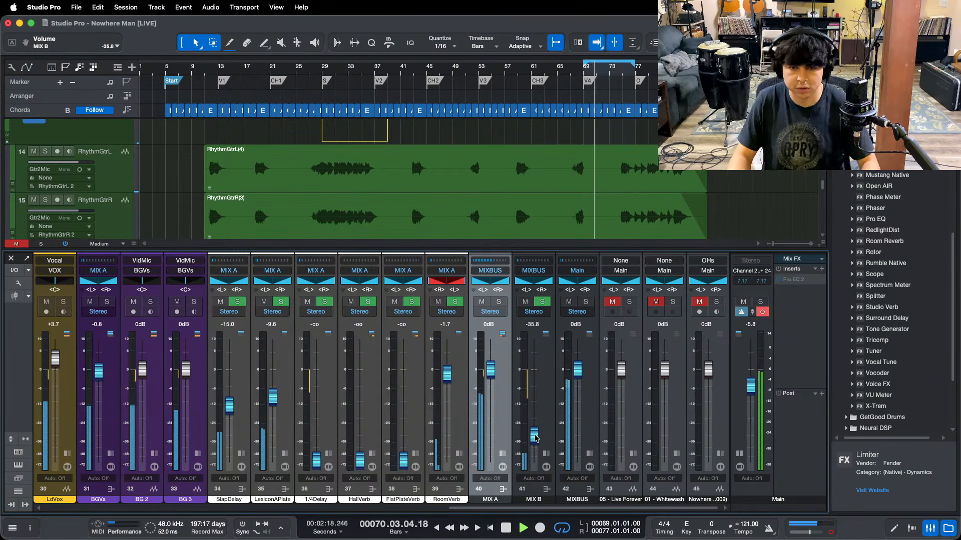
pyautogui.scroll(2, 535, 438)
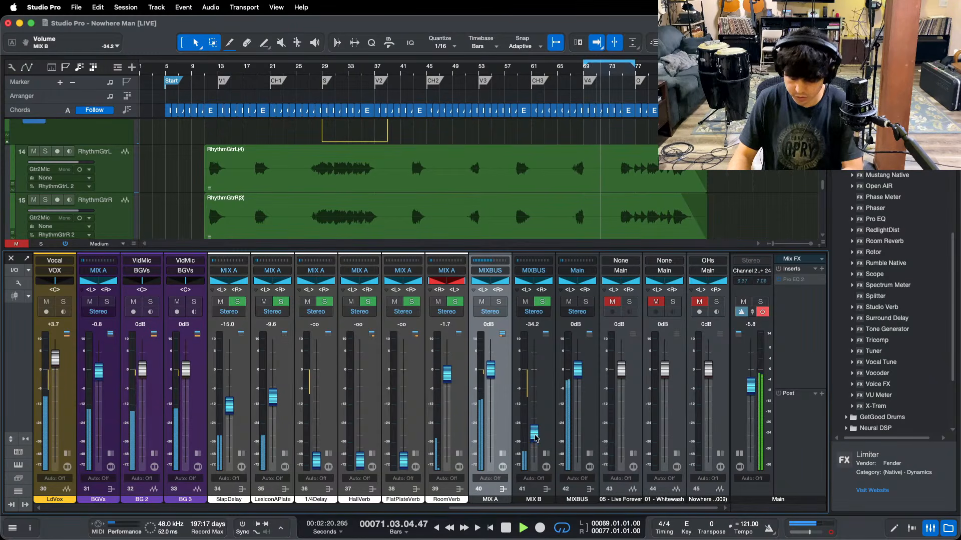
pyautogui.press('space')
pyautogui.press('space')
pyautogui.scroll(2, 535, 438)
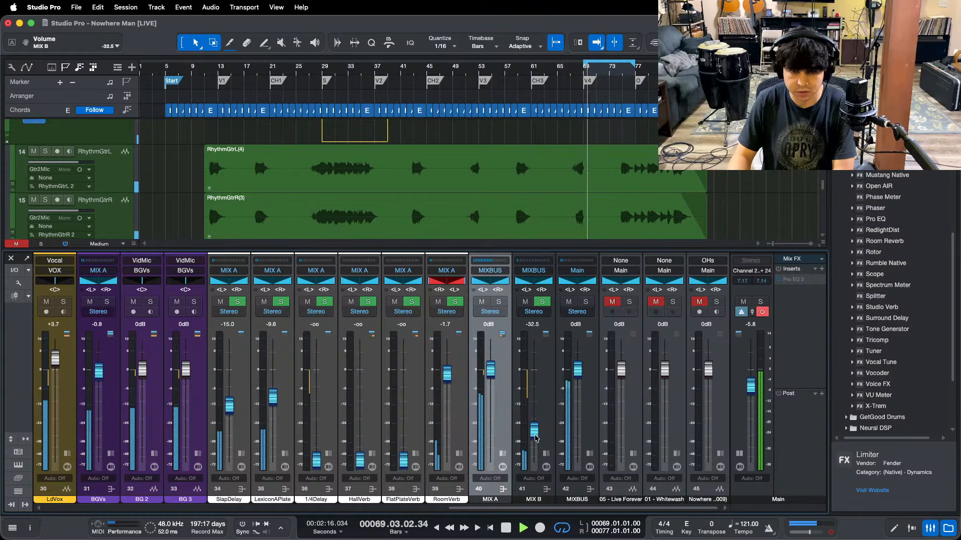
pyautogui.scroll(2, 535, 439)
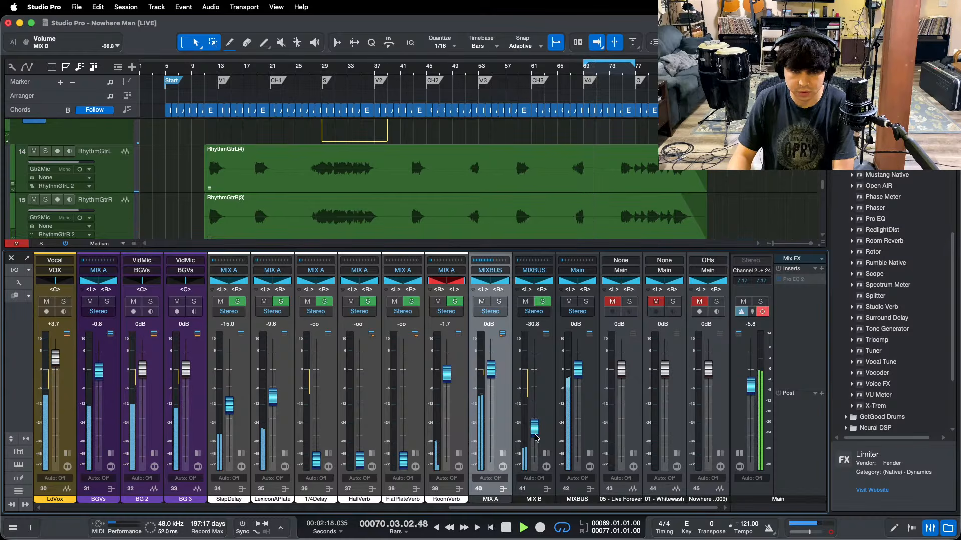
# Step: Replay from bar 69 and raise the MIX B fader further to -24.2 dB
pyautogui.scroll(2, 535, 439)
pyautogui.press('space')
pyautogui.press('space')
pyautogui.scroll(2, 535, 439)
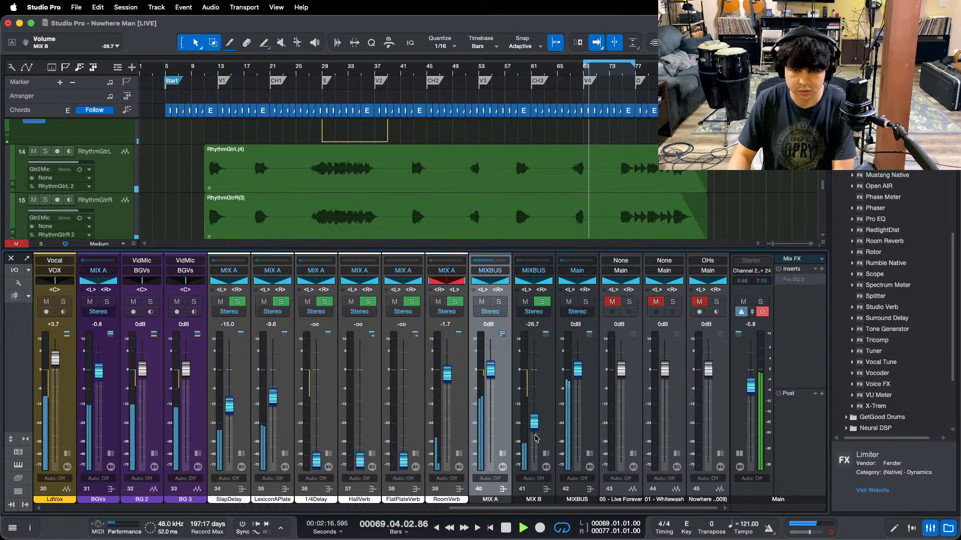
pyautogui.scroll(1, 535, 439)
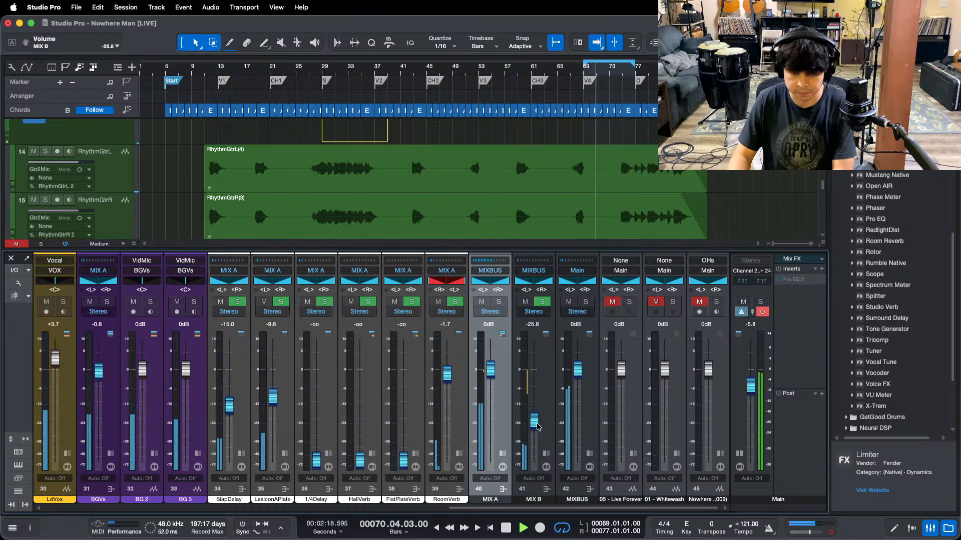
pyautogui.scroll(1, 537, 426)
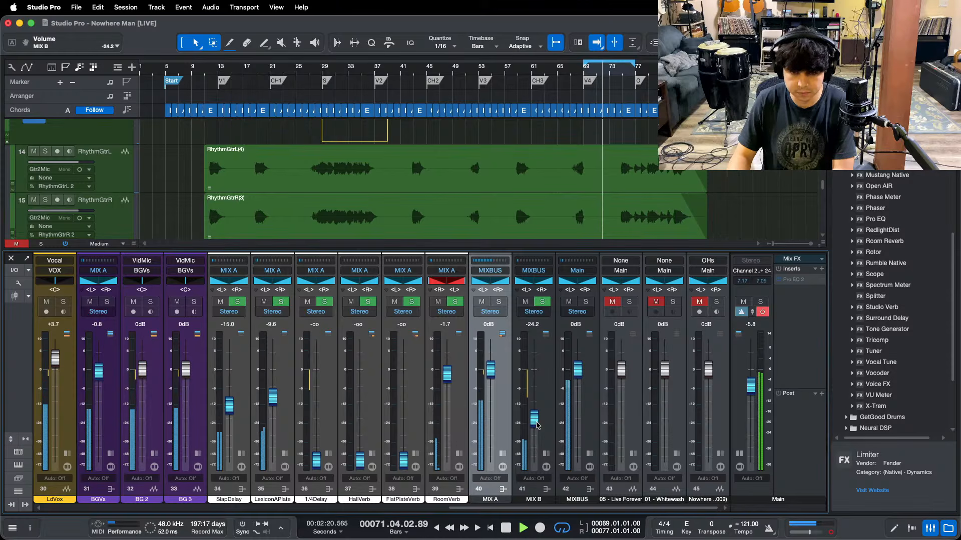
# Step: Keep replaying from bar 69 while raising the MIX B fader in small amounts to -20.0 dB
pyautogui.press('space')
pyautogui.press('space')
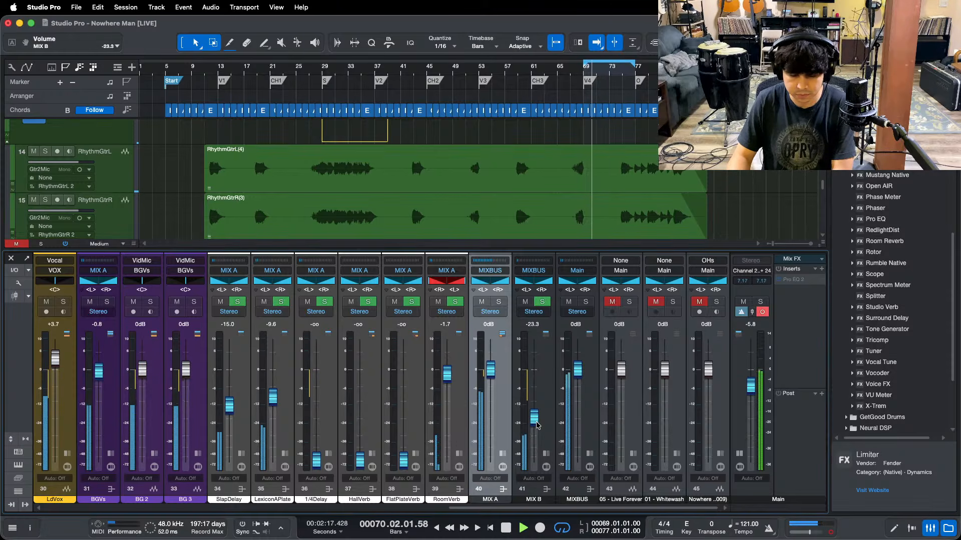
pyautogui.scroll(1, 536, 416)
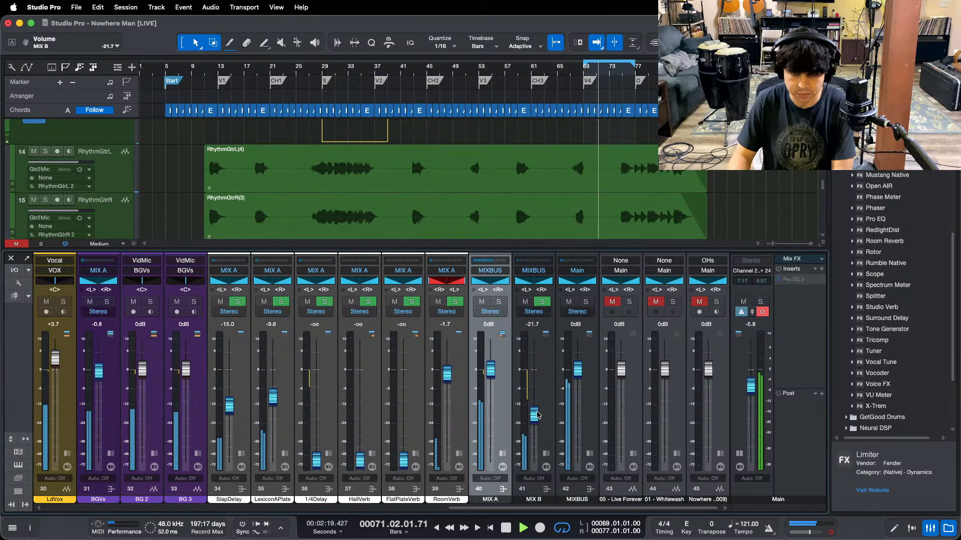
pyautogui.scroll(1, 537, 414)
pyautogui.press('space')
pyautogui.press('space')
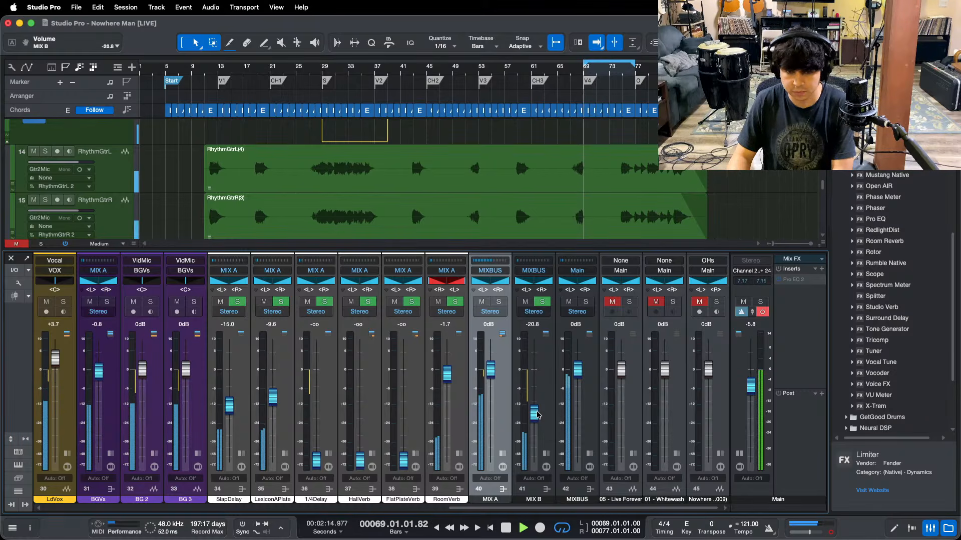
pyautogui.scroll(1, 537, 415)
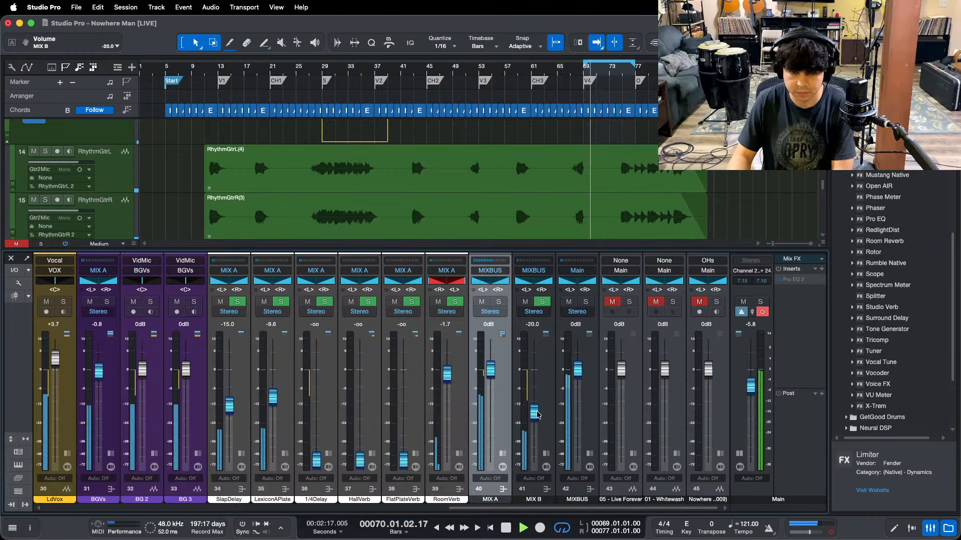
pyautogui.scroll(1, 537, 414)
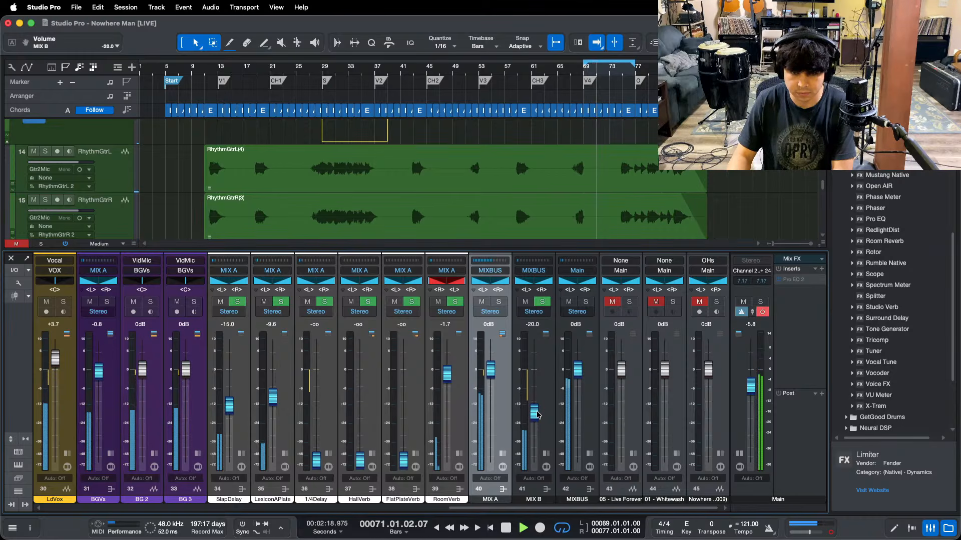
pyautogui.press('space')
pyautogui.press('space')
pyautogui.scroll(-1, 537, 414)
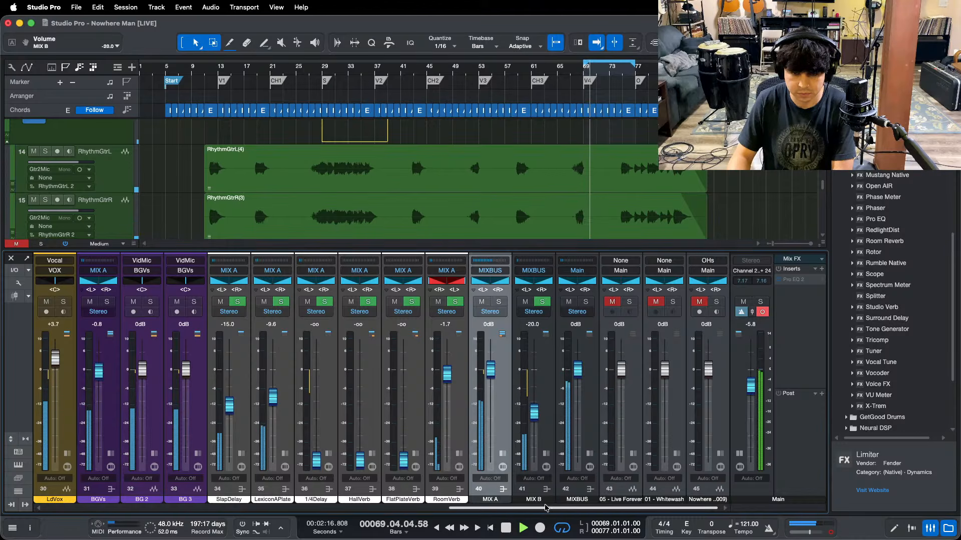
# Step: Set the HMF gain in KickLvl's Pro EQ to 2.88 dB during playback, then close the channel editor
pyautogui.moveTo(551, 507); pyautogui.dragTo(1, 522)
pyautogui.click(198, 466)
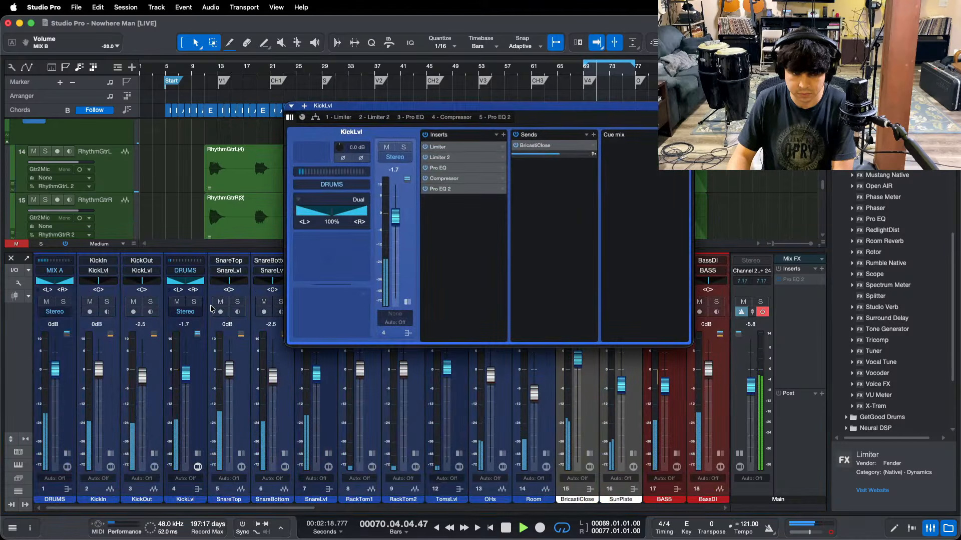
pyautogui.doubleClick(453, 170)
pyautogui.moveTo(543, 447); pyautogui.dragTo(542, 444)
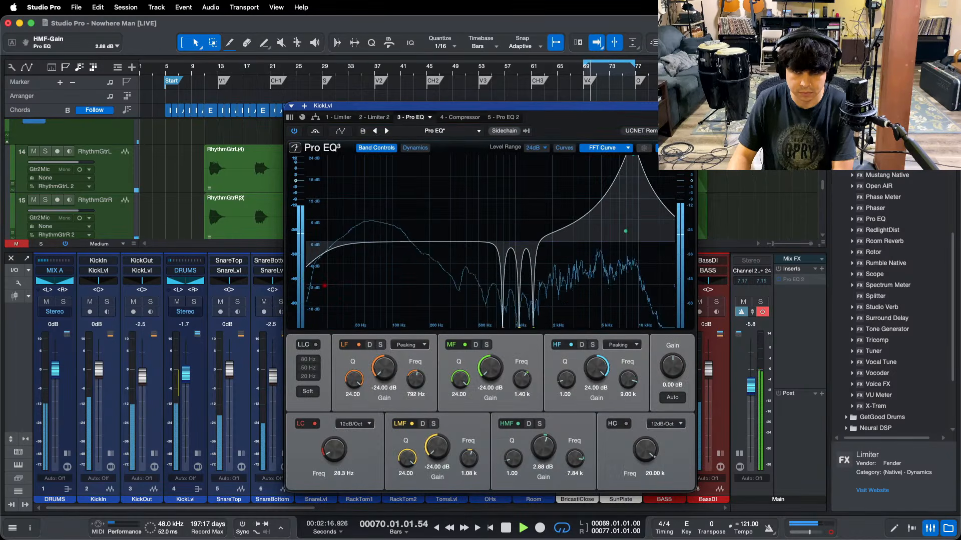
pyautogui.click(313, 497)
pyautogui.moveTo(300, 508); pyautogui.dragTo(956, 507)
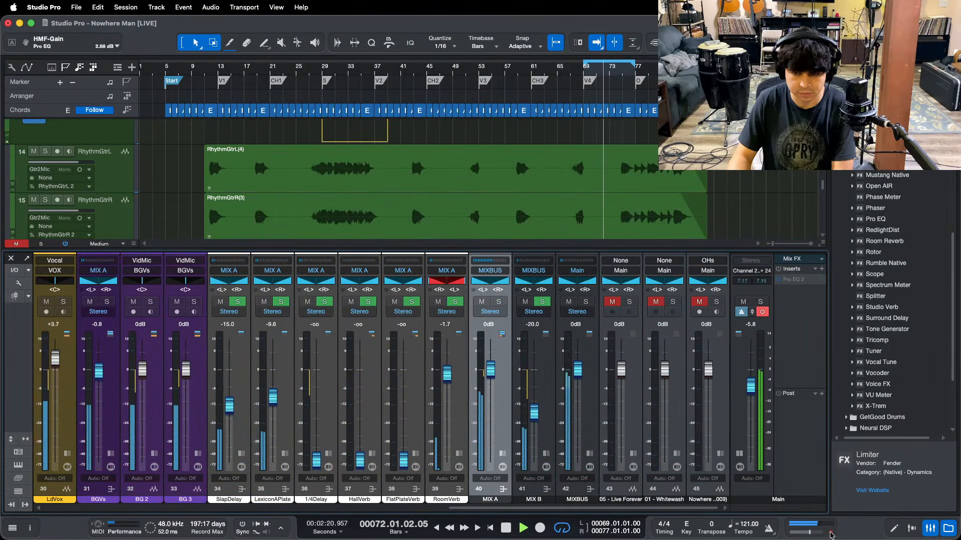
# Step: Switch the main output from mono to stereo, and play the song from its beginning as far as bar 11
pyautogui.press('Home')
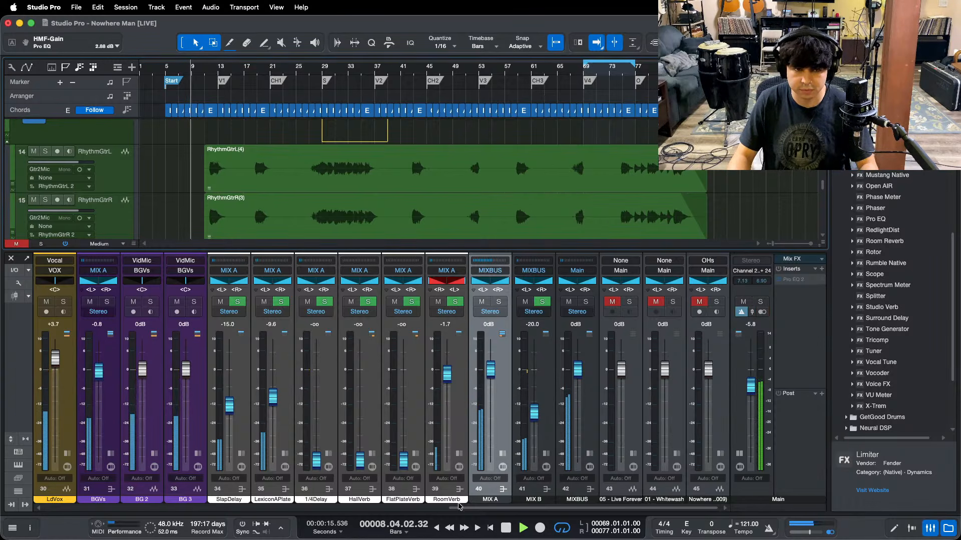
pyautogui.moveTo(511, 539)
pyautogui.click(520, 520)
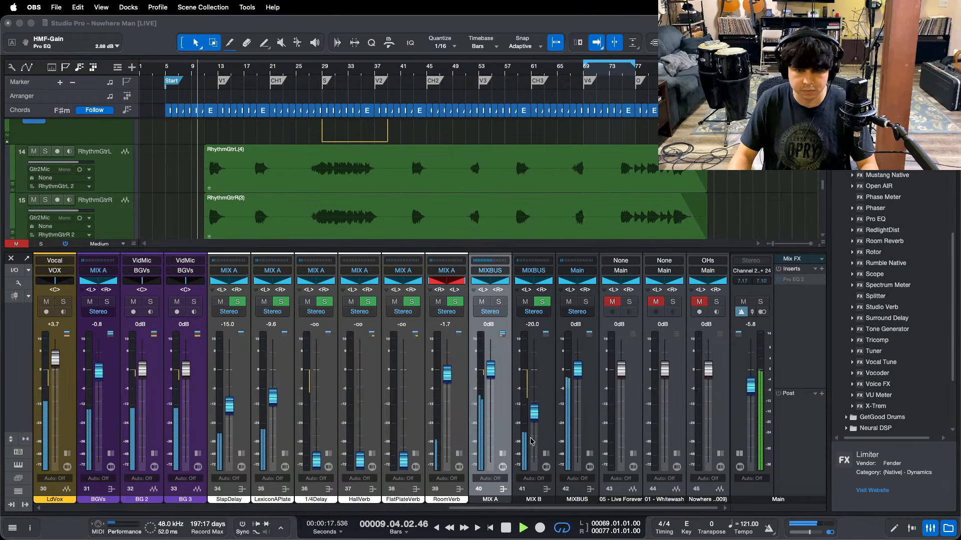
pyautogui.click(804, 443)
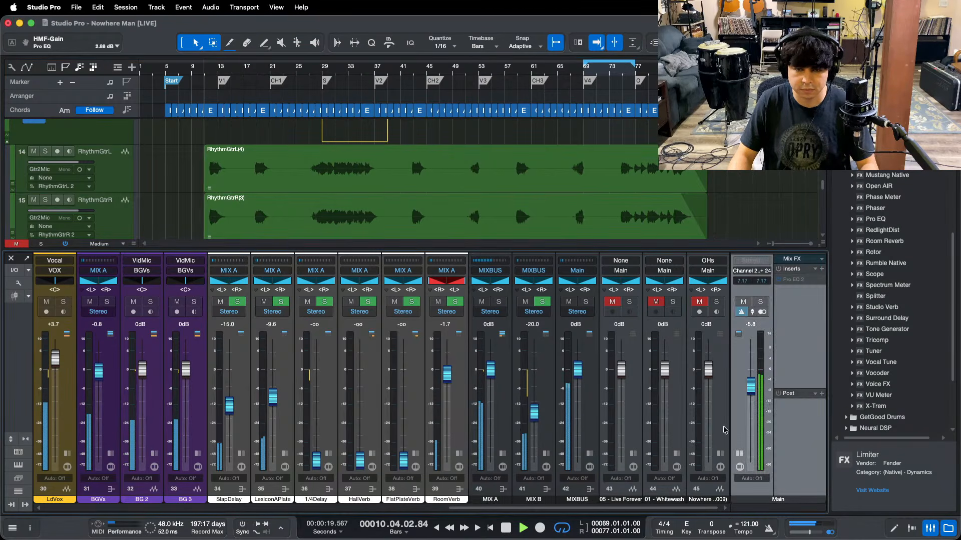
pyautogui.press('space')
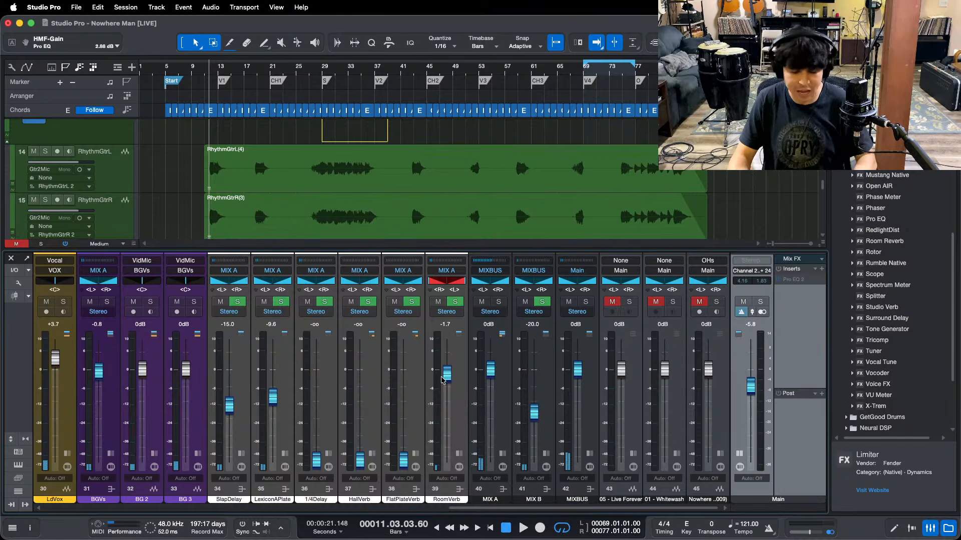
# Step: Reset the Main fader to 0 dB and hide the mixer to show the arrangement
pyautogui.press('F3')
pyautogui.press('F3')
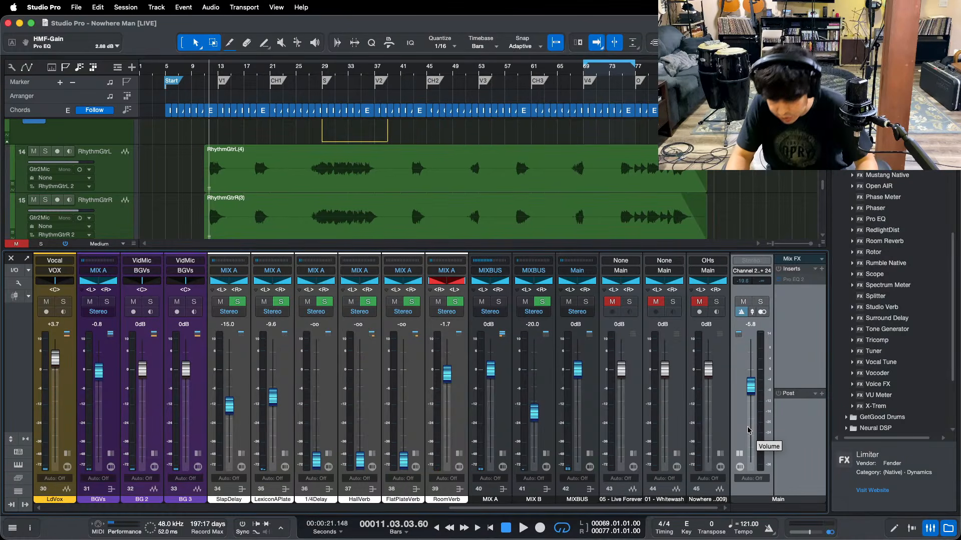
pyautogui.keyDown('alt'); pyautogui.click(751, 391); pyautogui.keyUp('alt')
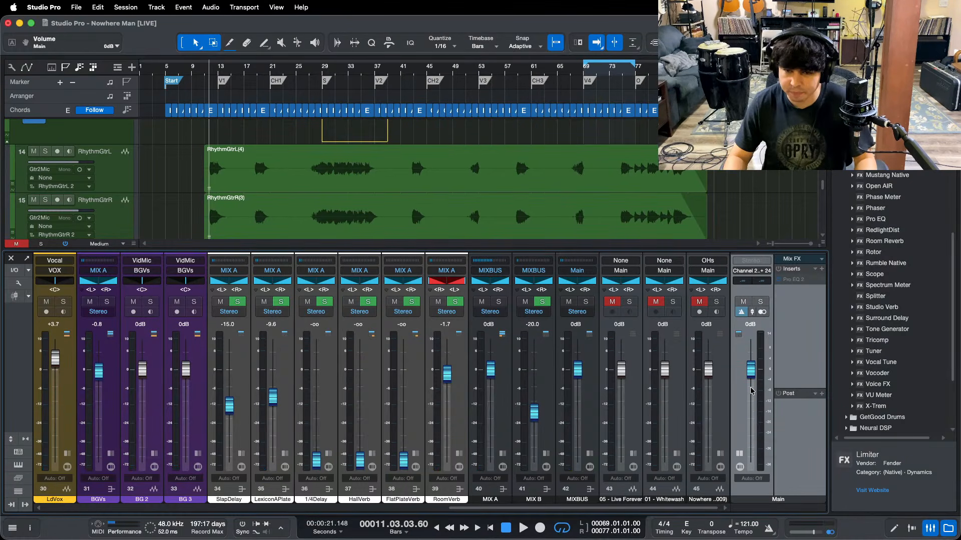
pyautogui.press('F3')
pyautogui.scroll(10, 576, 277)
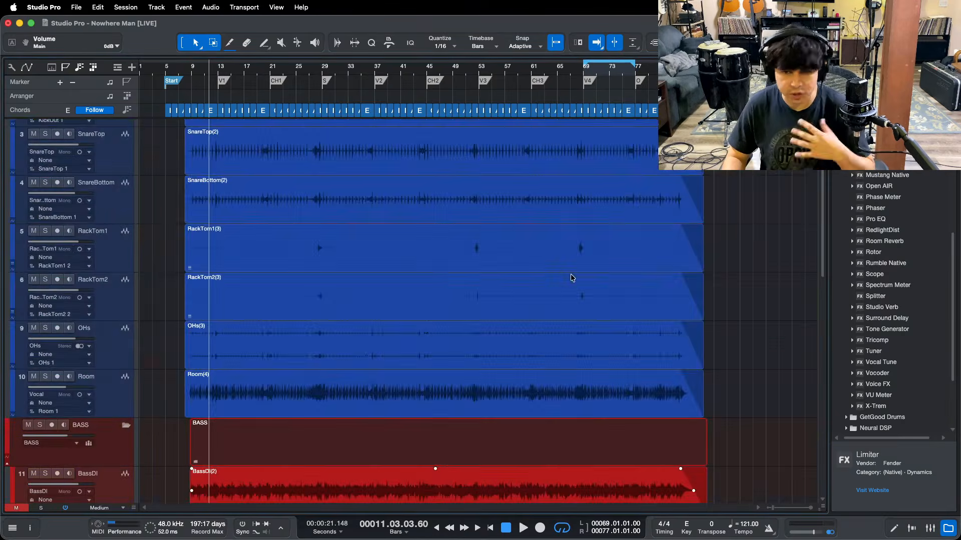
pyautogui.moveTo(464, 531)
pyautogui.click(524, 518)
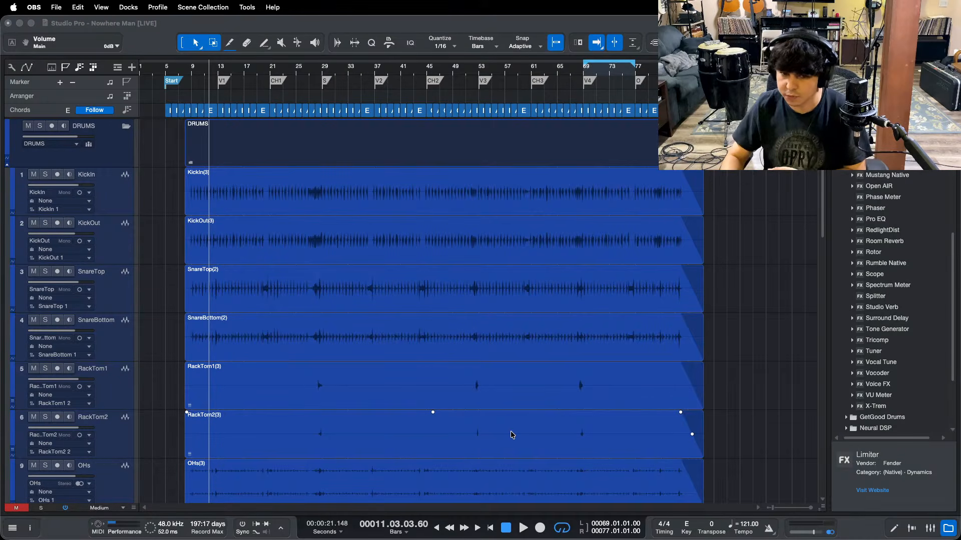
pyautogui.click(765, 435)
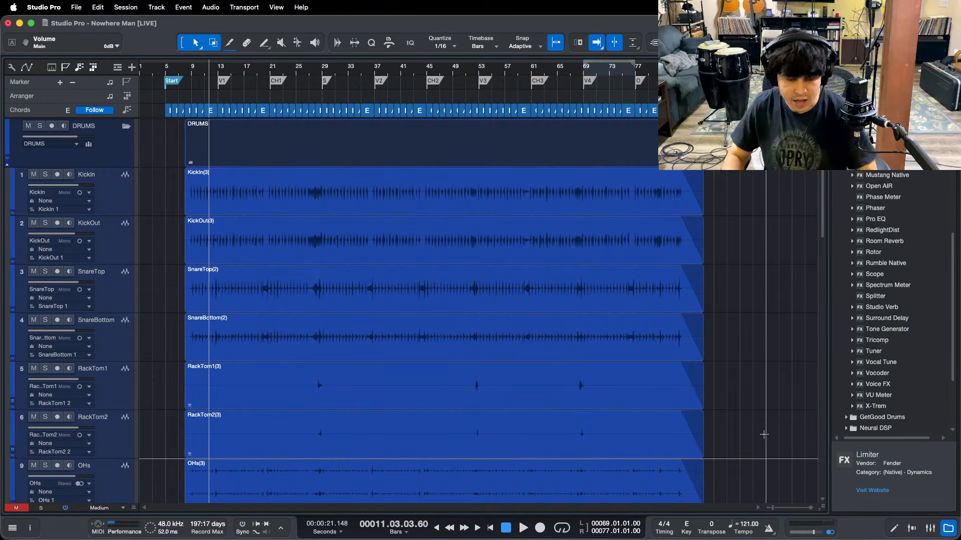
# Step: Collapse the Main channel's inserts section in the mixer and hide the mixer again
pyautogui.press('F3')
pyautogui.click(739, 454)
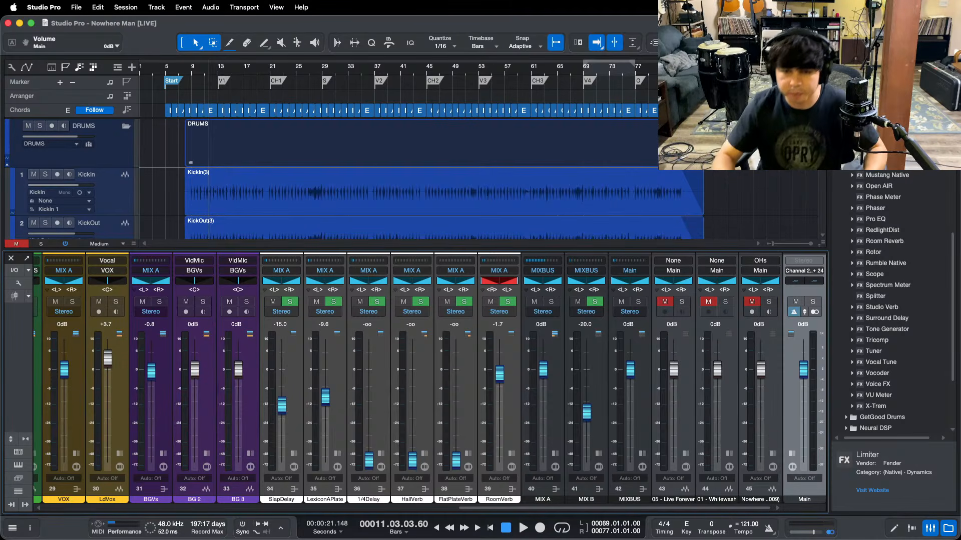
pyautogui.press('F3')
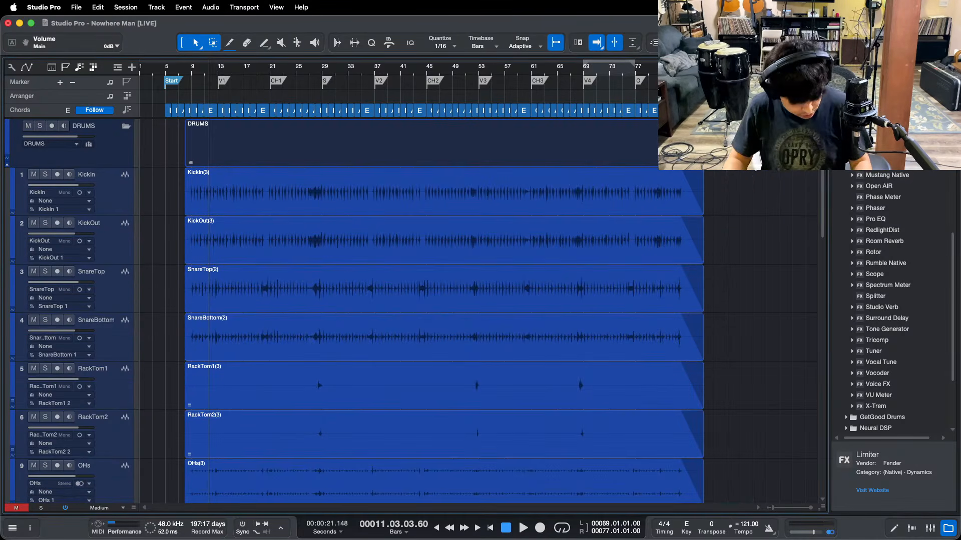
# Step: Fit all tracks of the song into the arrangement view and save the song
pyautogui.press('z')
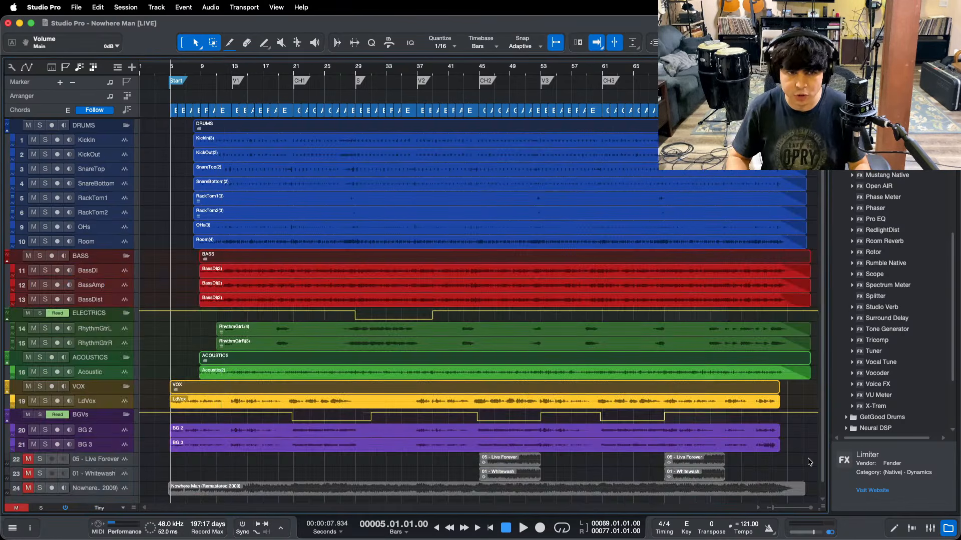
pyautogui.press('super+s')
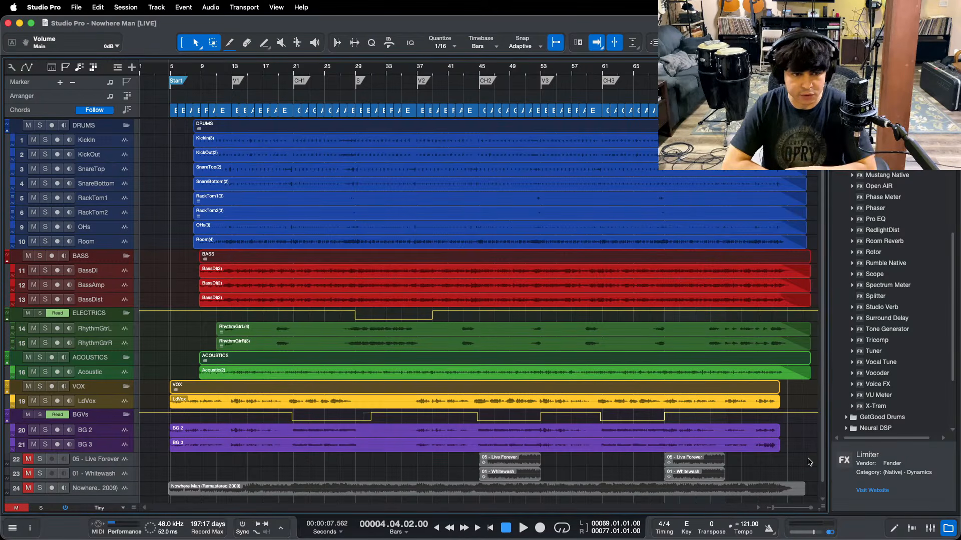
pyautogui.moveTo(525, 538)
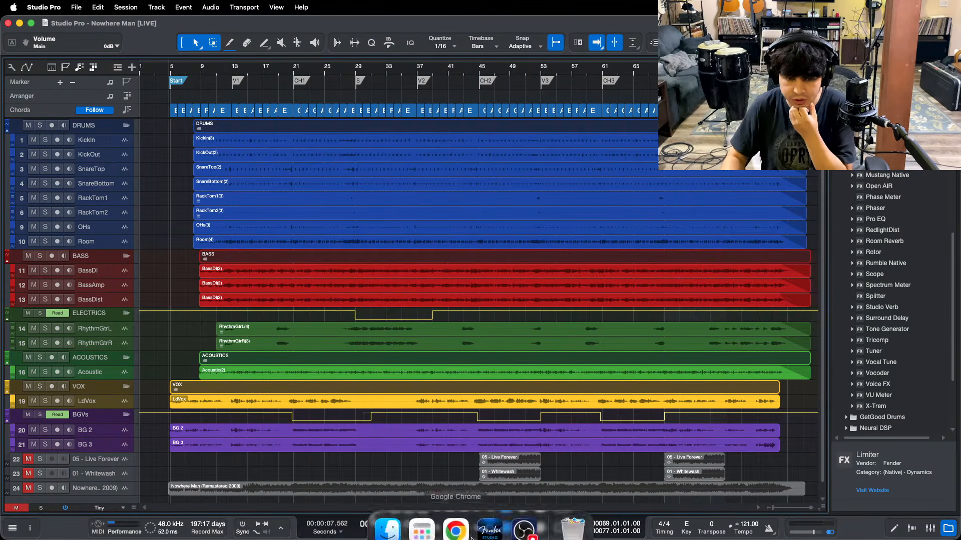
pyautogui.click(524, 518)
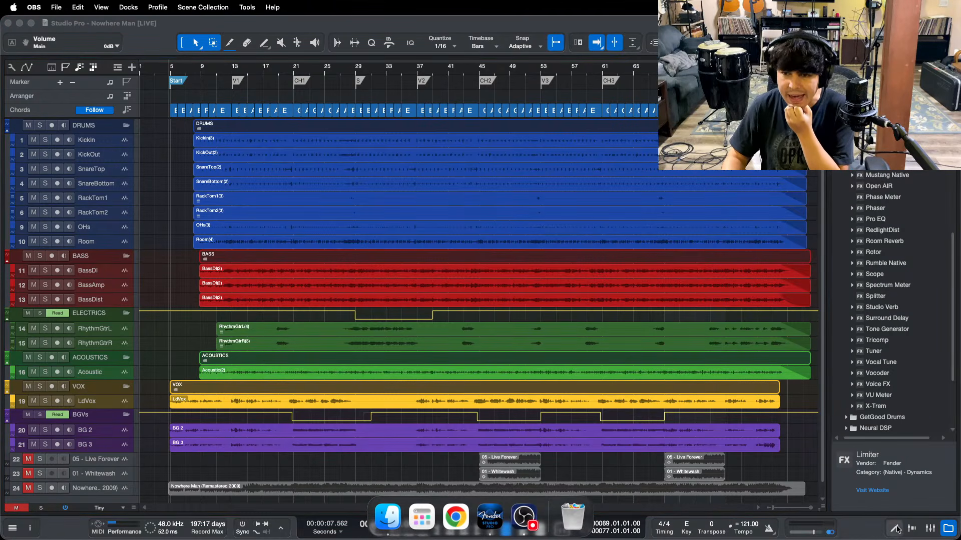
pyautogui.click(875, 532)
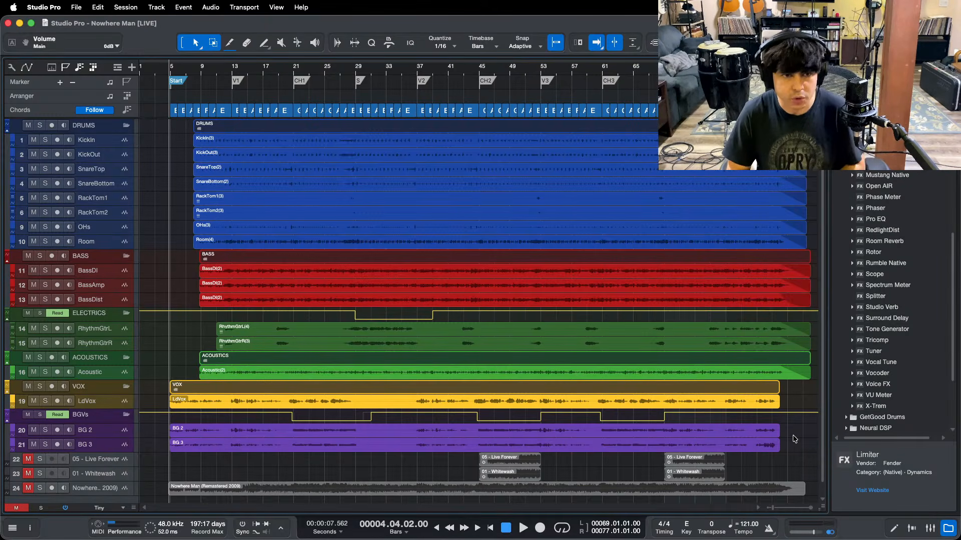
# Step: Start playback from bar 4, set the BassDist fader to -18.3 dB in the mixer, and hide the mixer again
pyautogui.press('space')
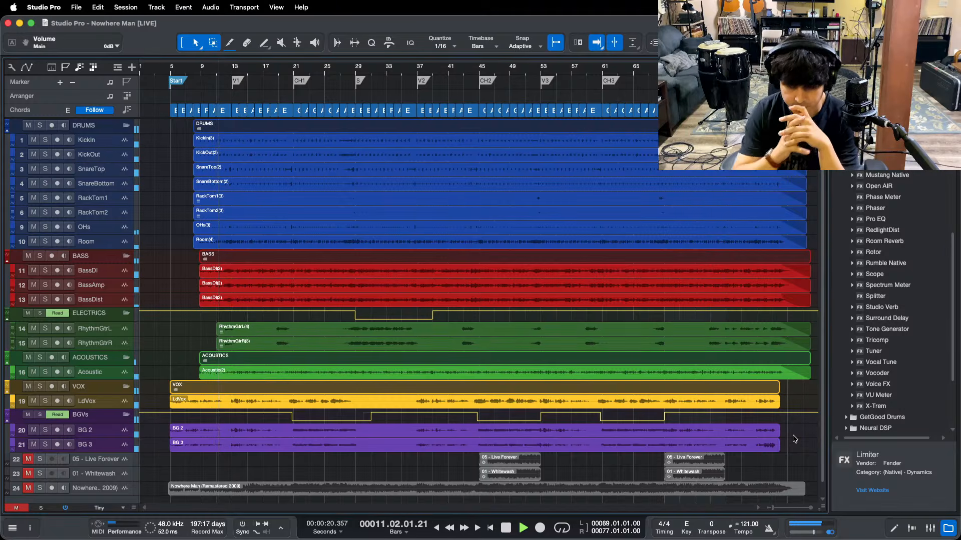
pyautogui.click(930, 529)
pyautogui.moveTo(498, 509); pyautogui.dragTo(309, 509)
pyautogui.moveTo(262, 408); pyautogui.dragTo(262, 408)
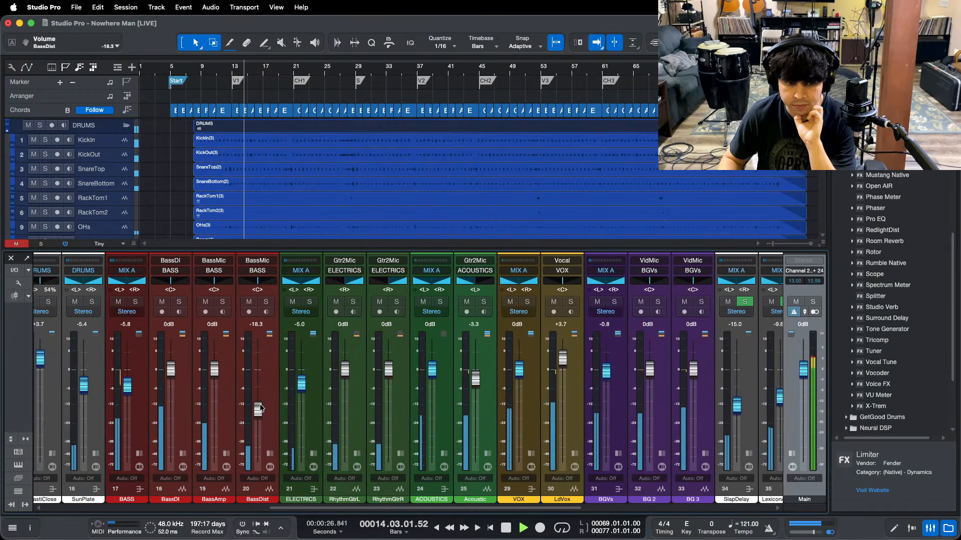
pyautogui.click(929, 526)
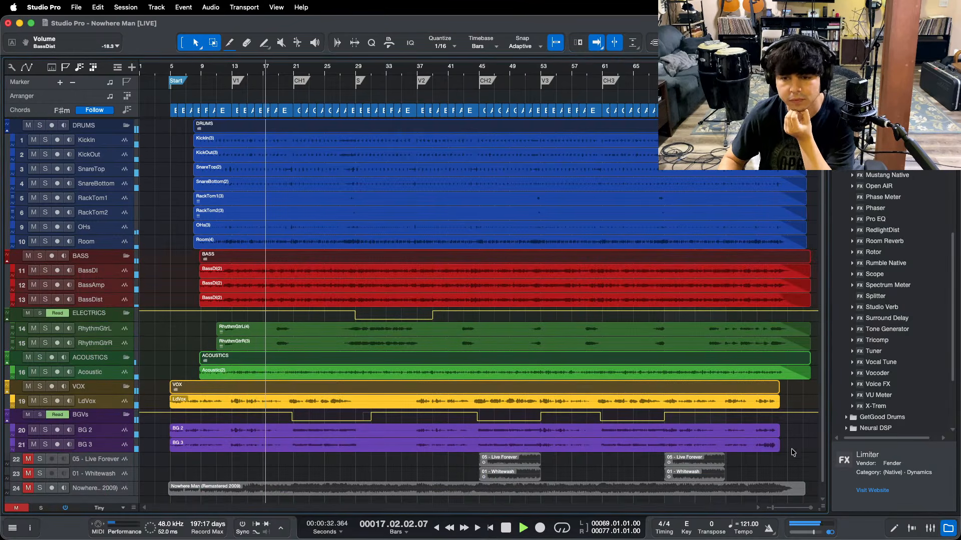
# Step: Play the song through past bar 85, stop it with the playhead back at bar 1, and switch to OBS
pyautogui.moveTo(522, 535)
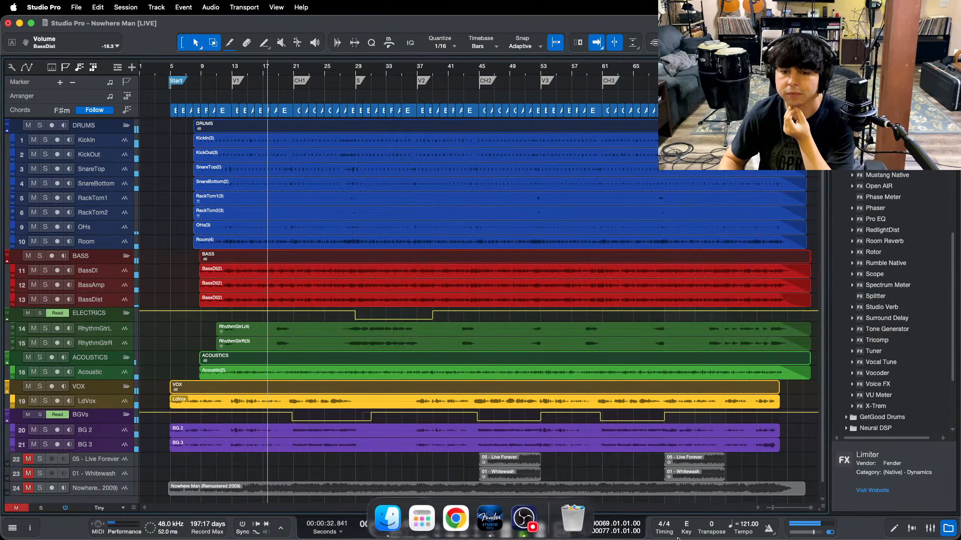
pyautogui.click(795, 455)
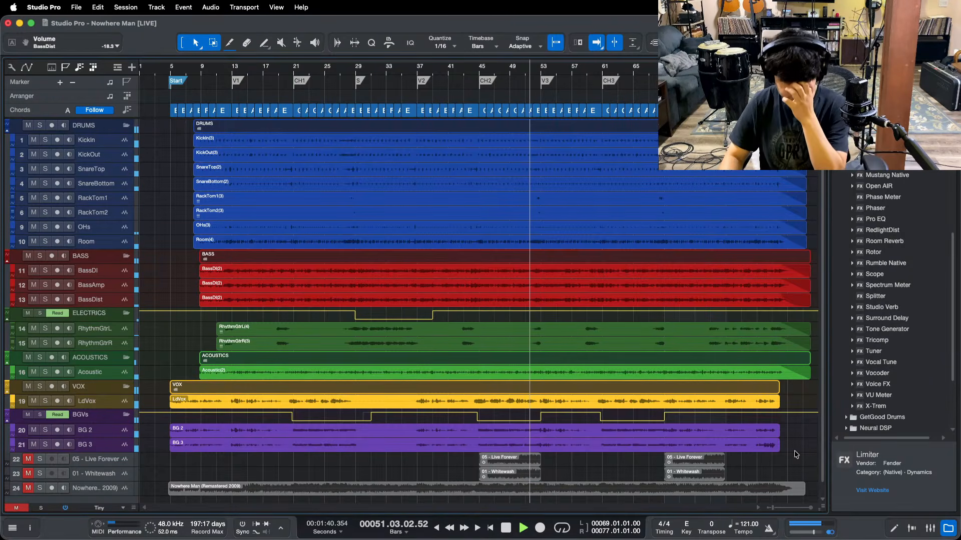
pyautogui.click(531, 525)
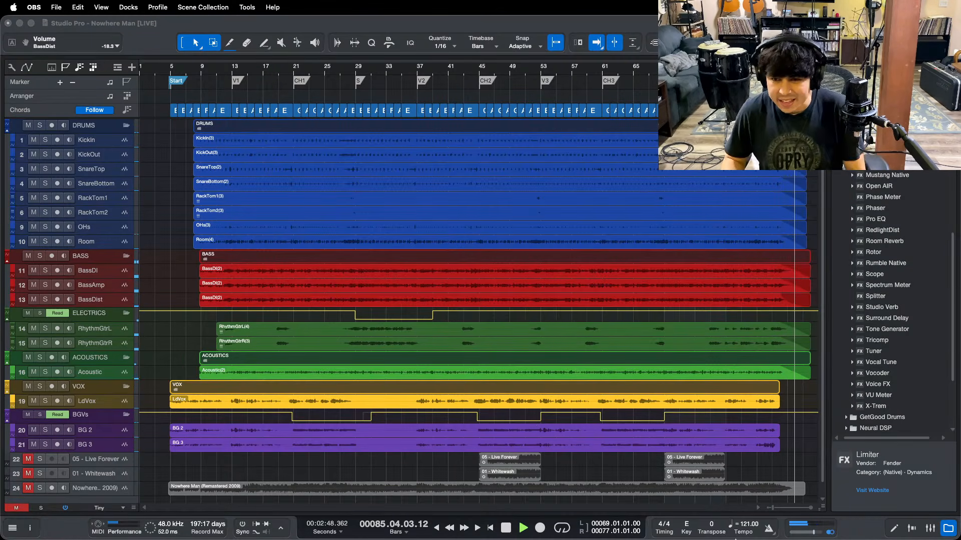
pyautogui.click(811, 469)
pyautogui.click(506, 528)
pyautogui.click(505, 528)
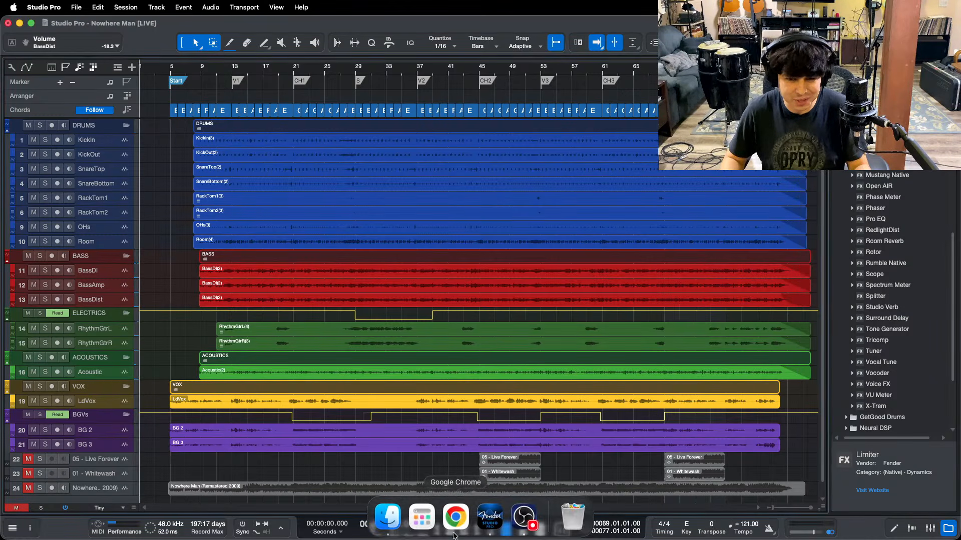
pyautogui.click(525, 520)
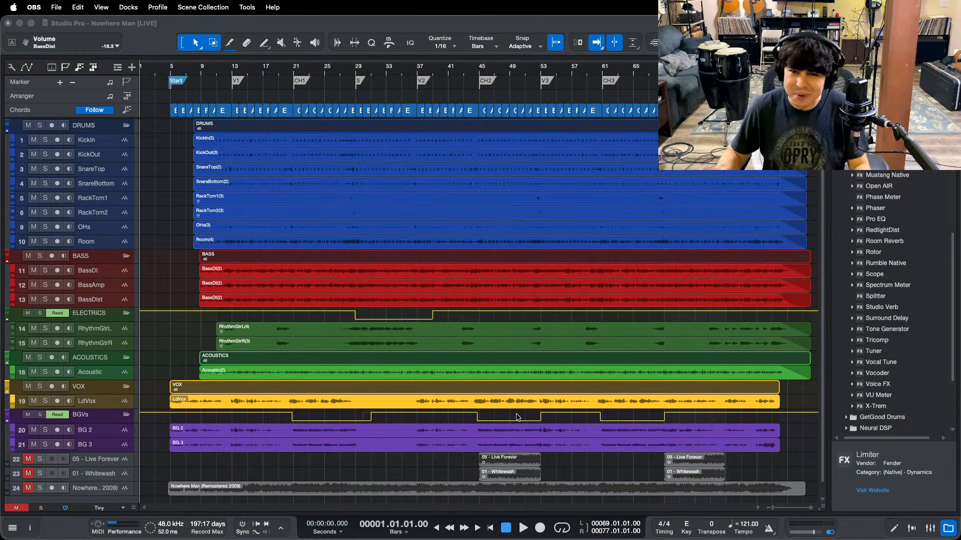